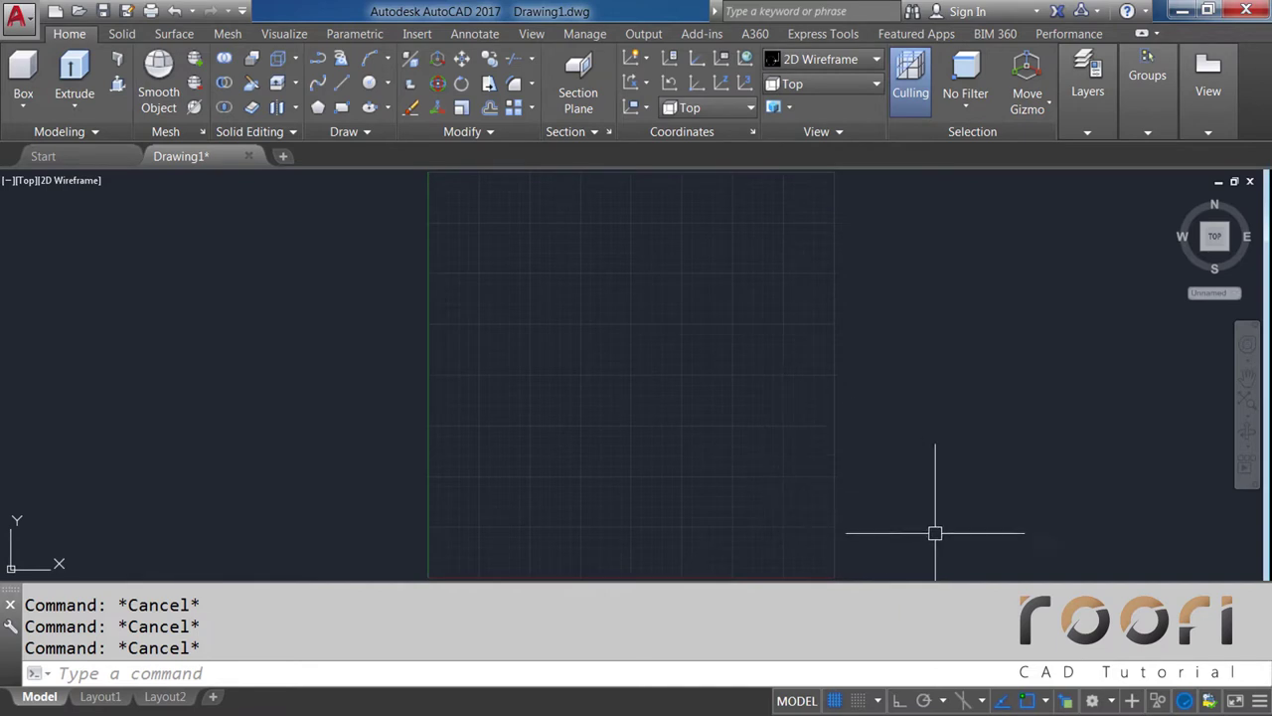
# Review the workspace list and the 3D object snap settings, leaving both unchanged
pyautogui.click(1113, 701)
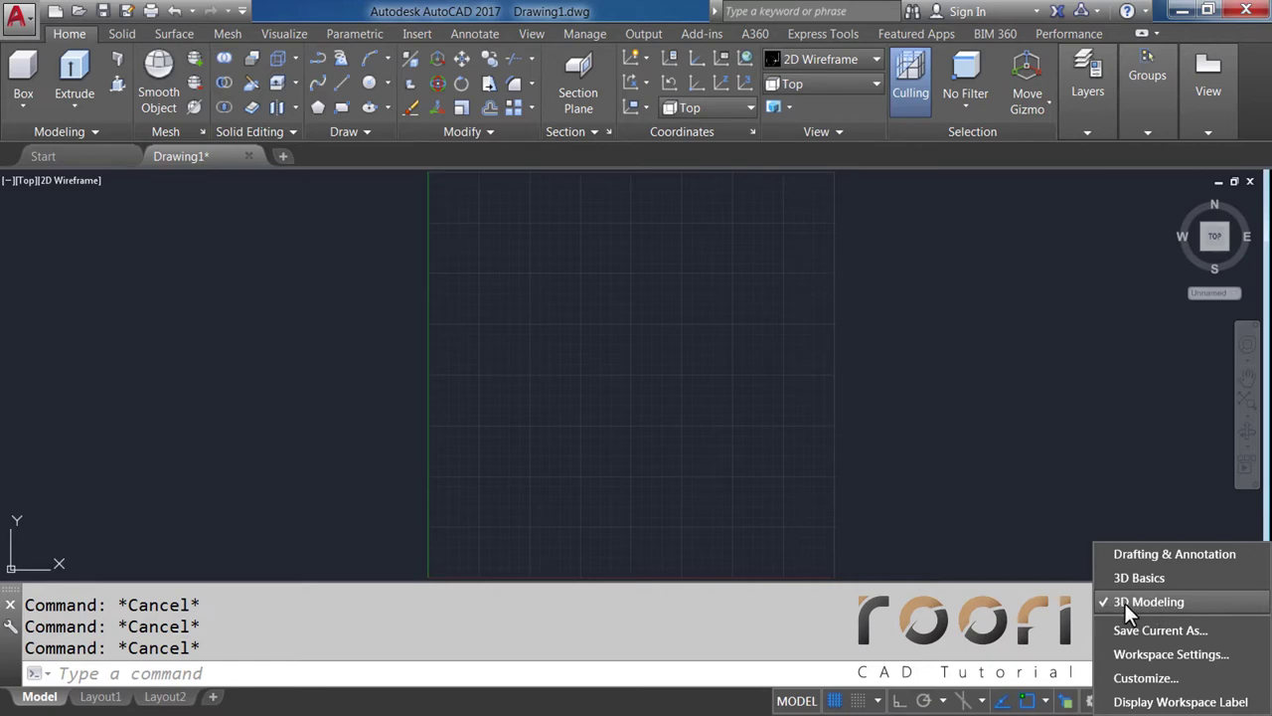
pyautogui.click(1012, 554)
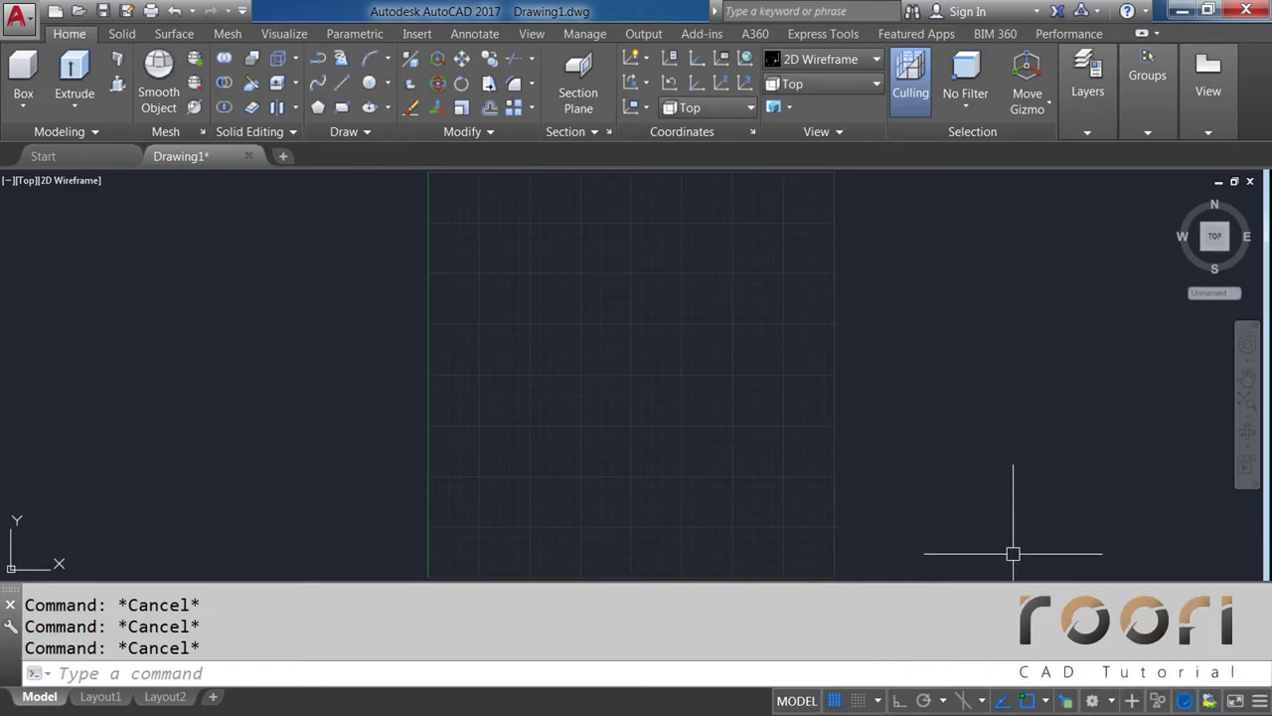
pyautogui.rightClick(1003, 703)
pyautogui.click(1012, 672)
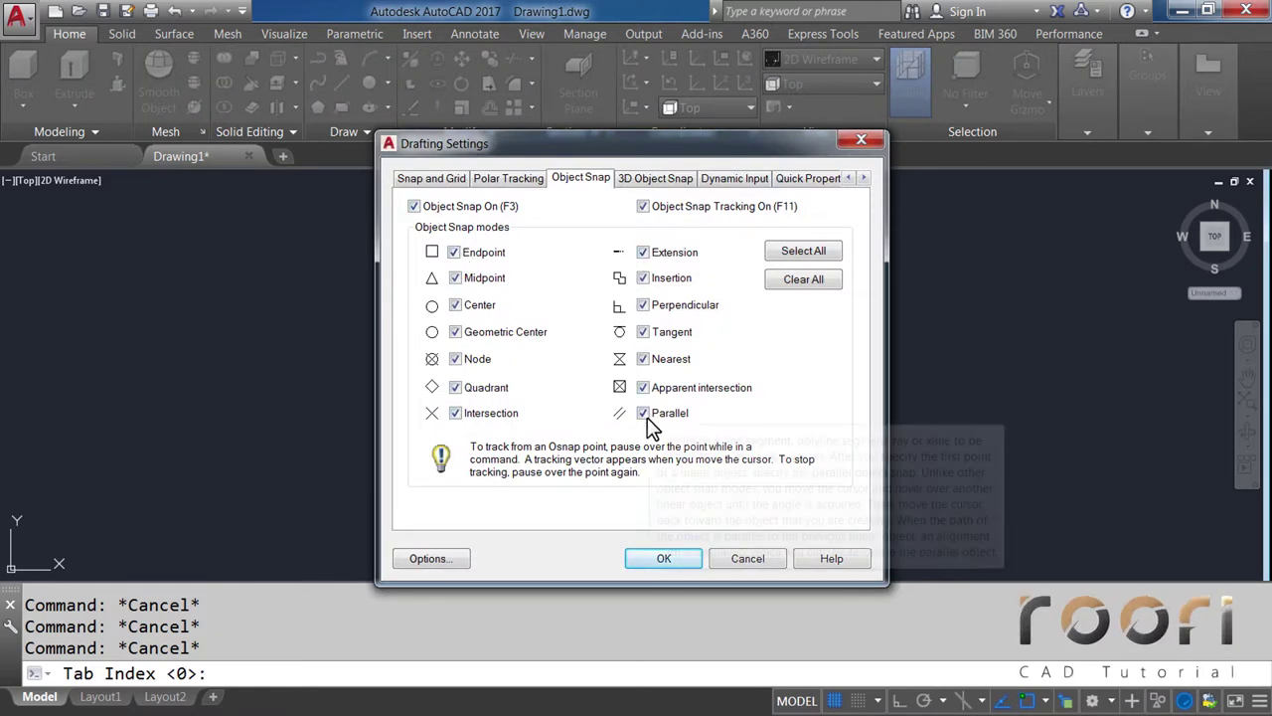
pyautogui.click(662, 180)
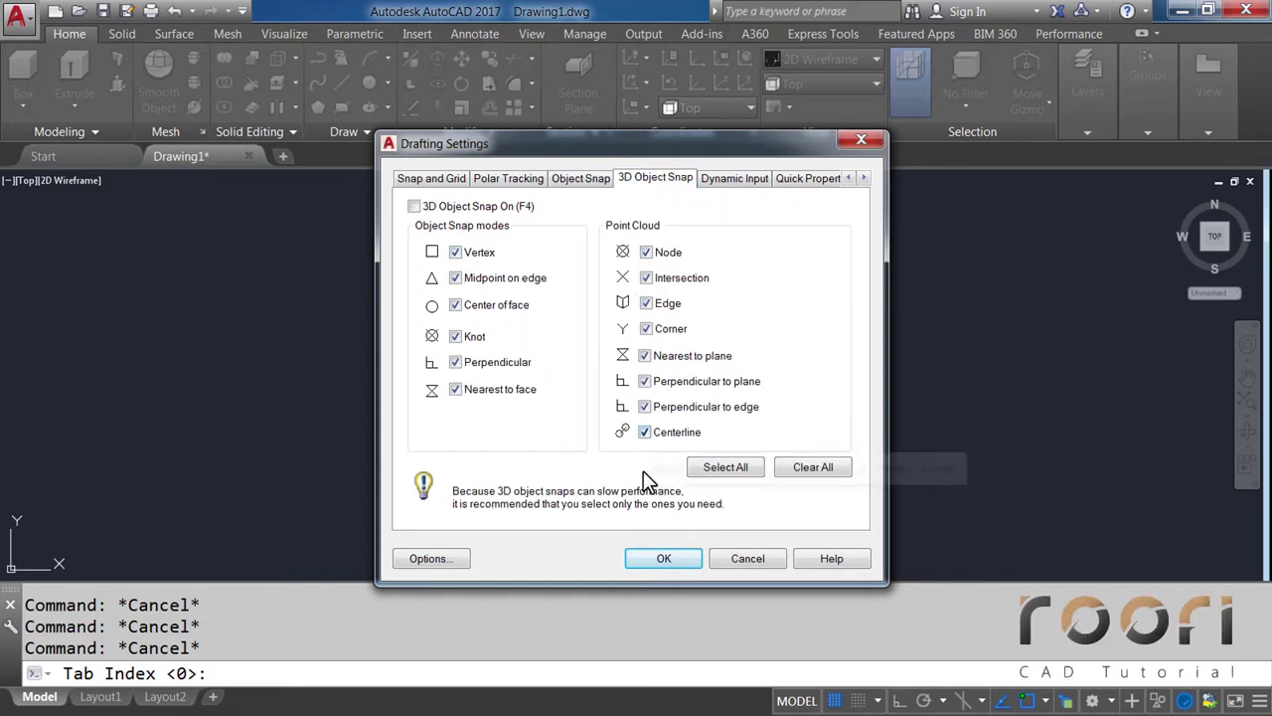
pyautogui.click(658, 557)
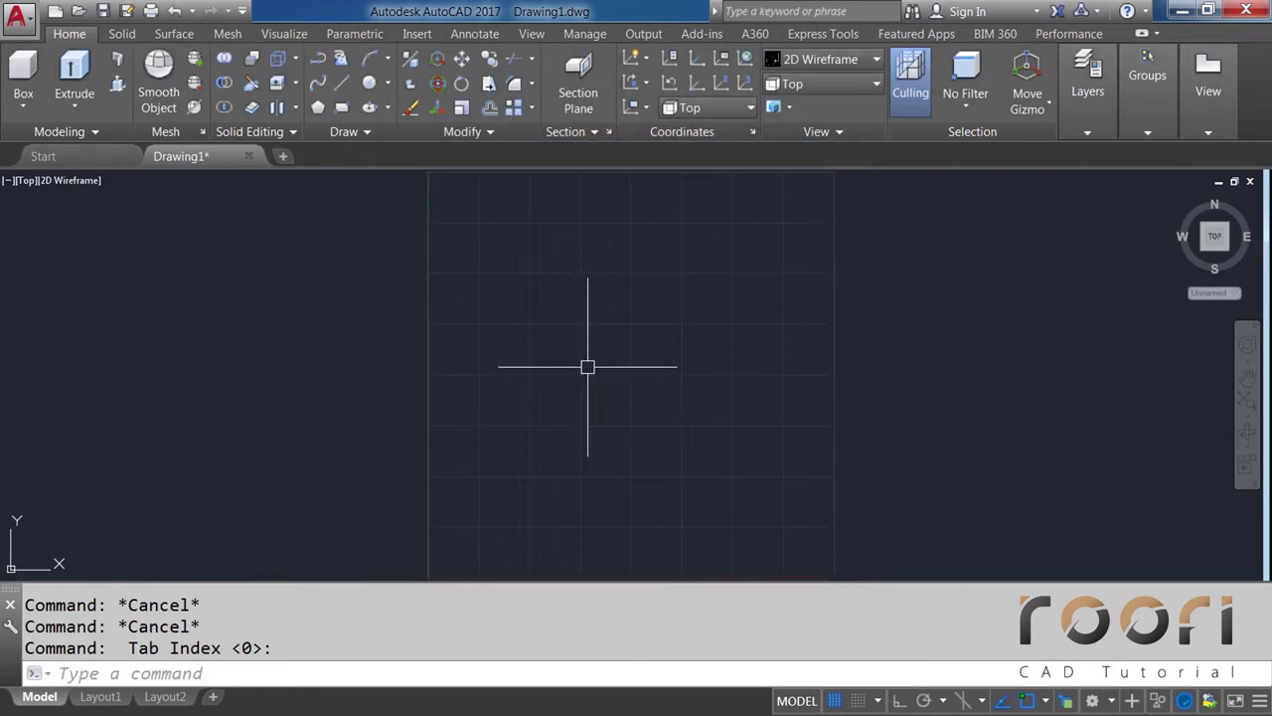
# Check the Drawing Units with UN and accept them unchanged
pyautogui.write('UN')
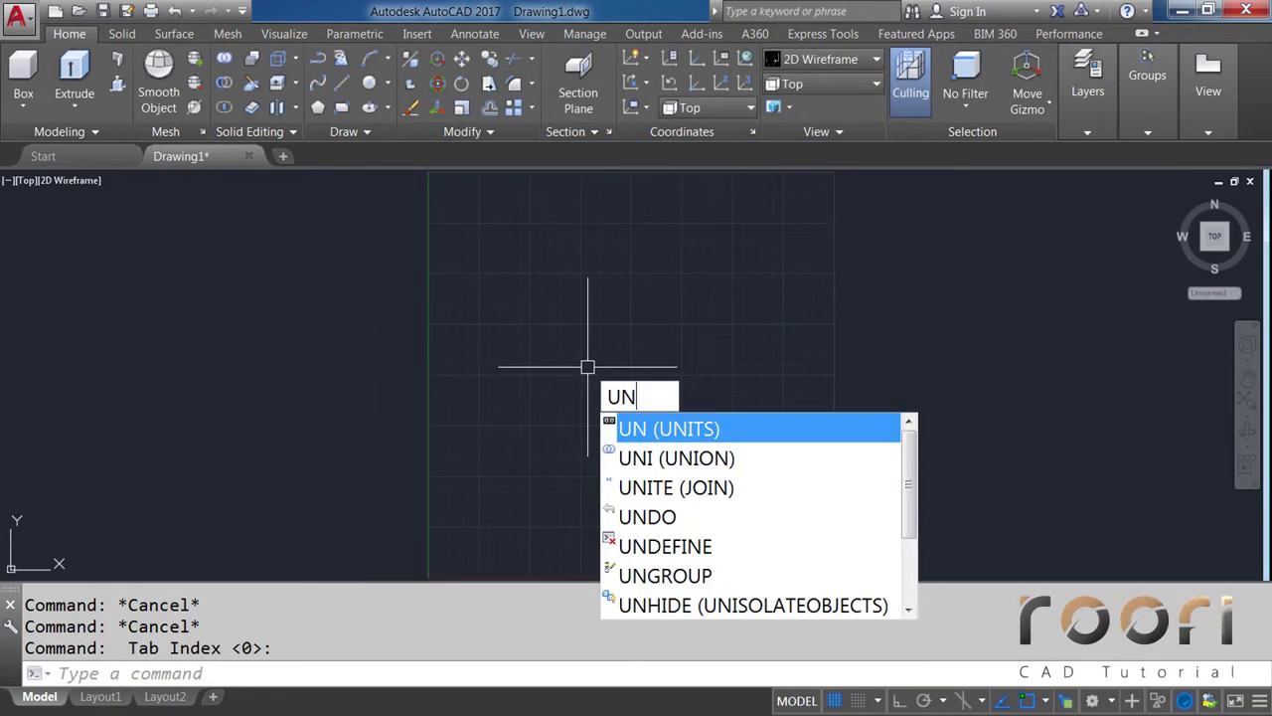
pyautogui.press('Return')
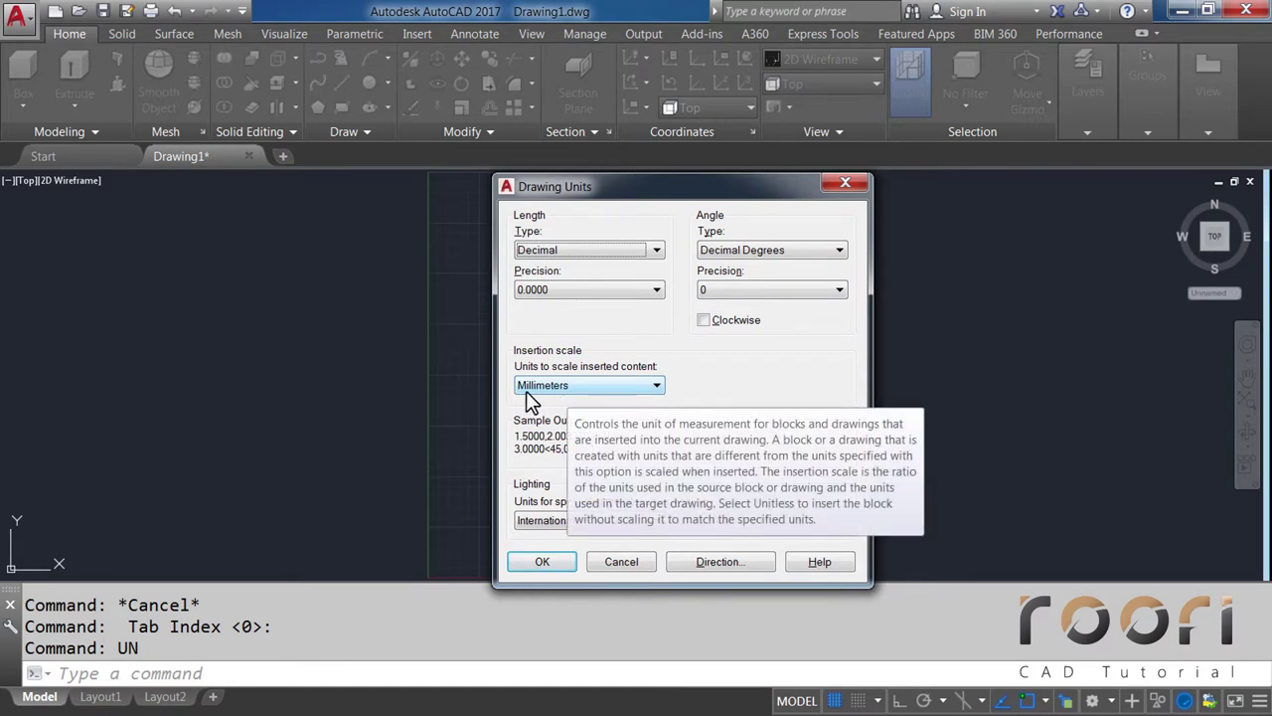
pyautogui.click(542, 563)
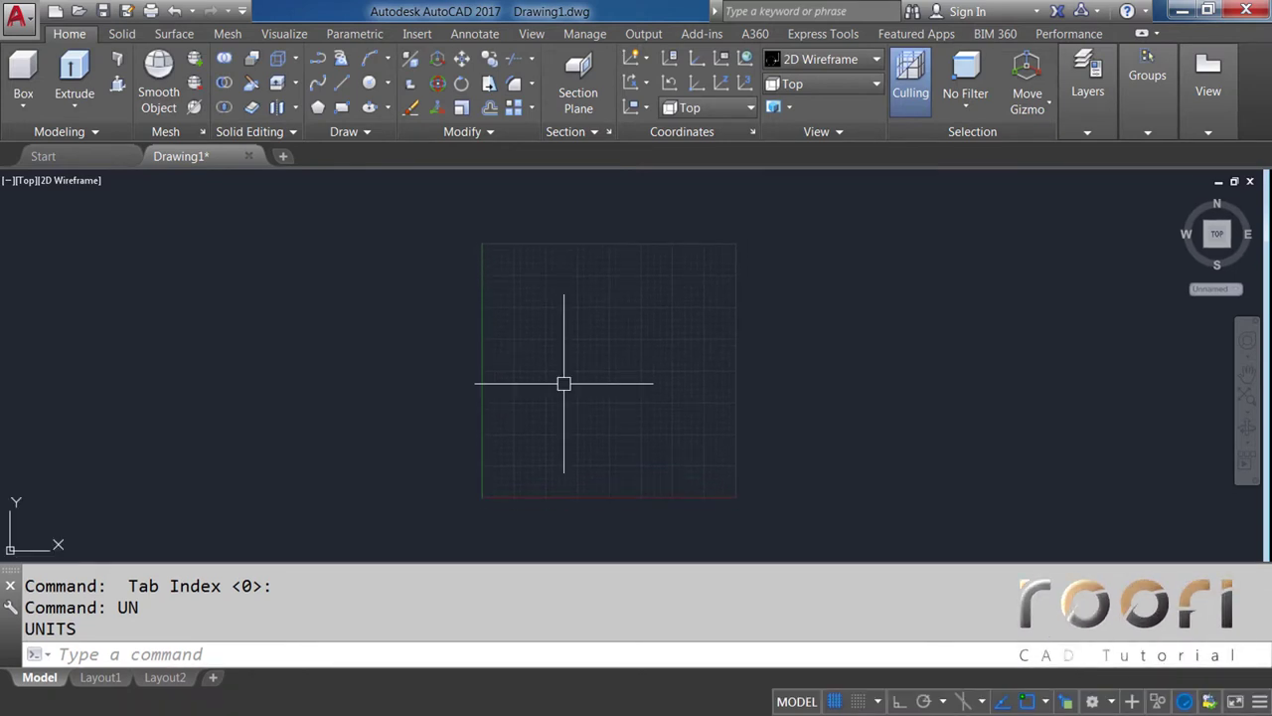
# Switch to the Front preset view and zoom in so the grid fills the workspace
pyautogui.click(814, 84)
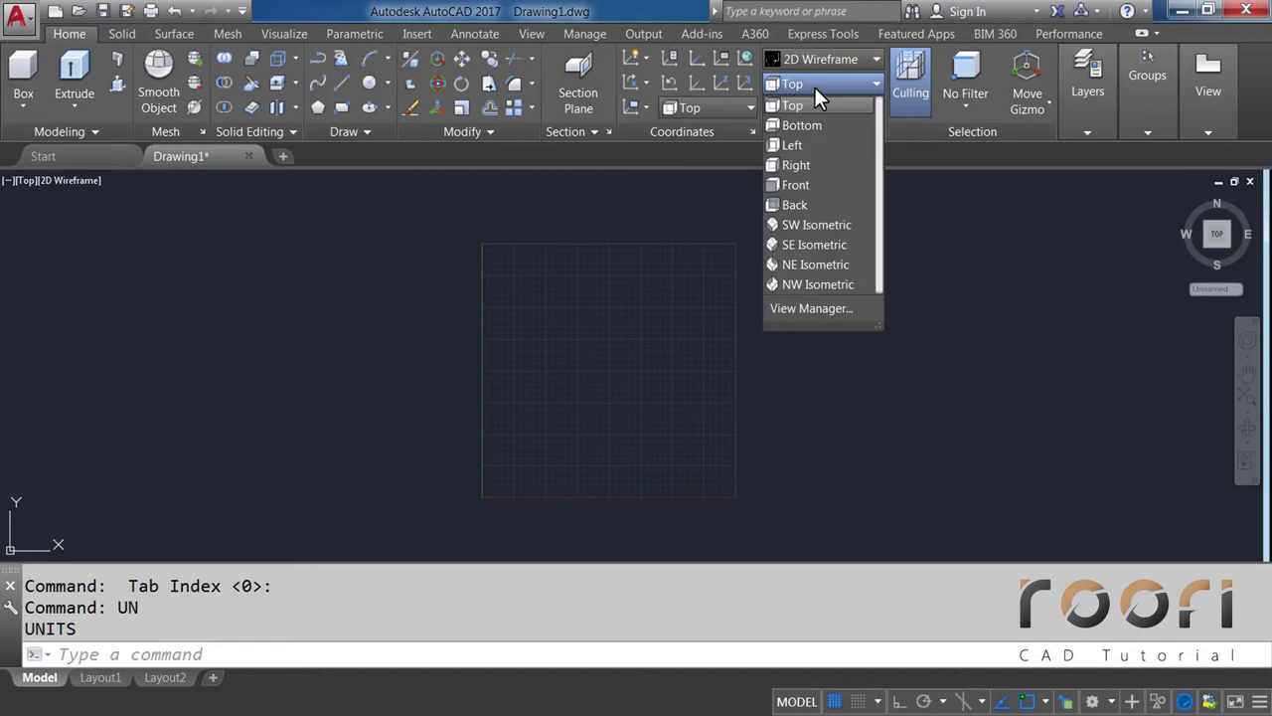
pyautogui.click(800, 185)
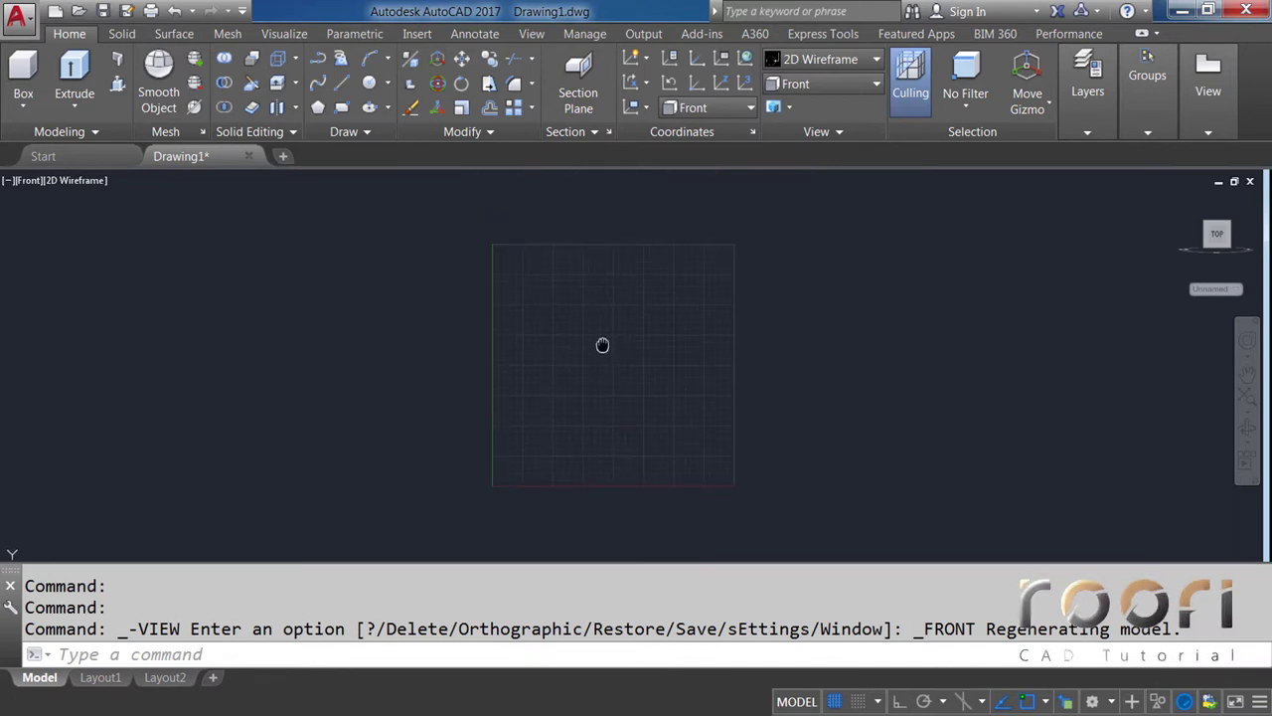
pyautogui.scroll(2, 587, 344)
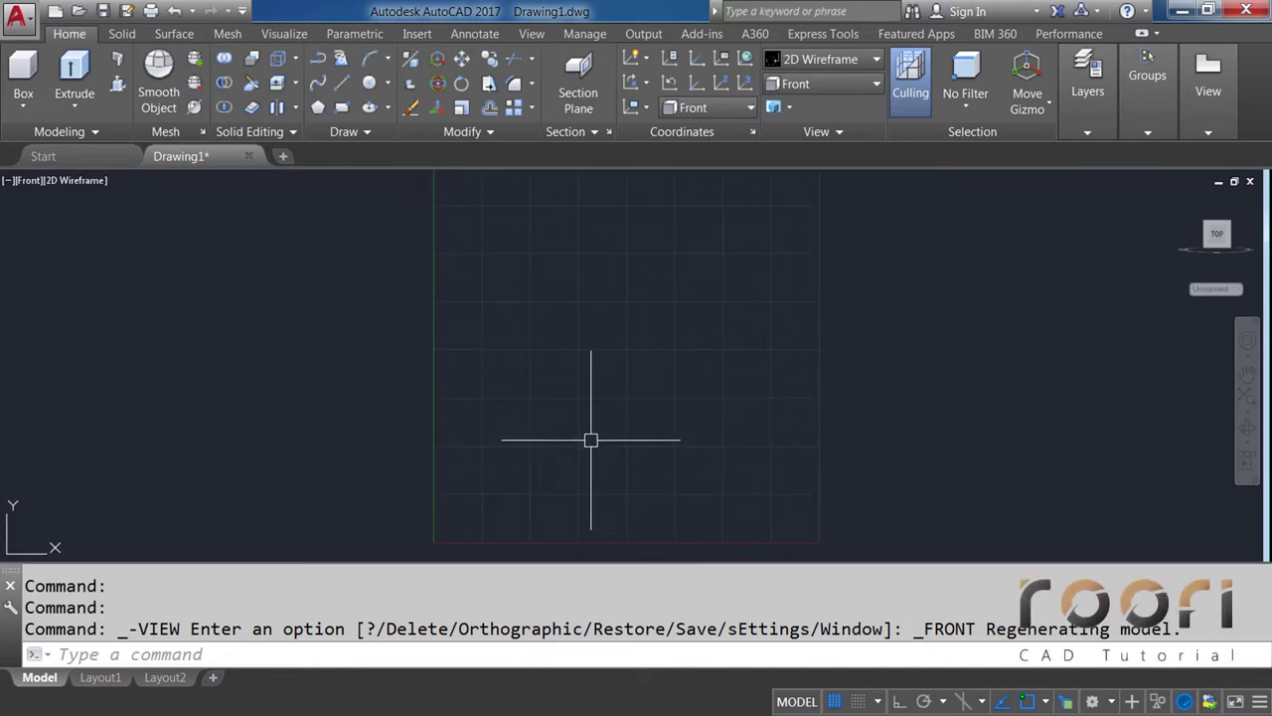
pyautogui.scroll(2, 559, 425)
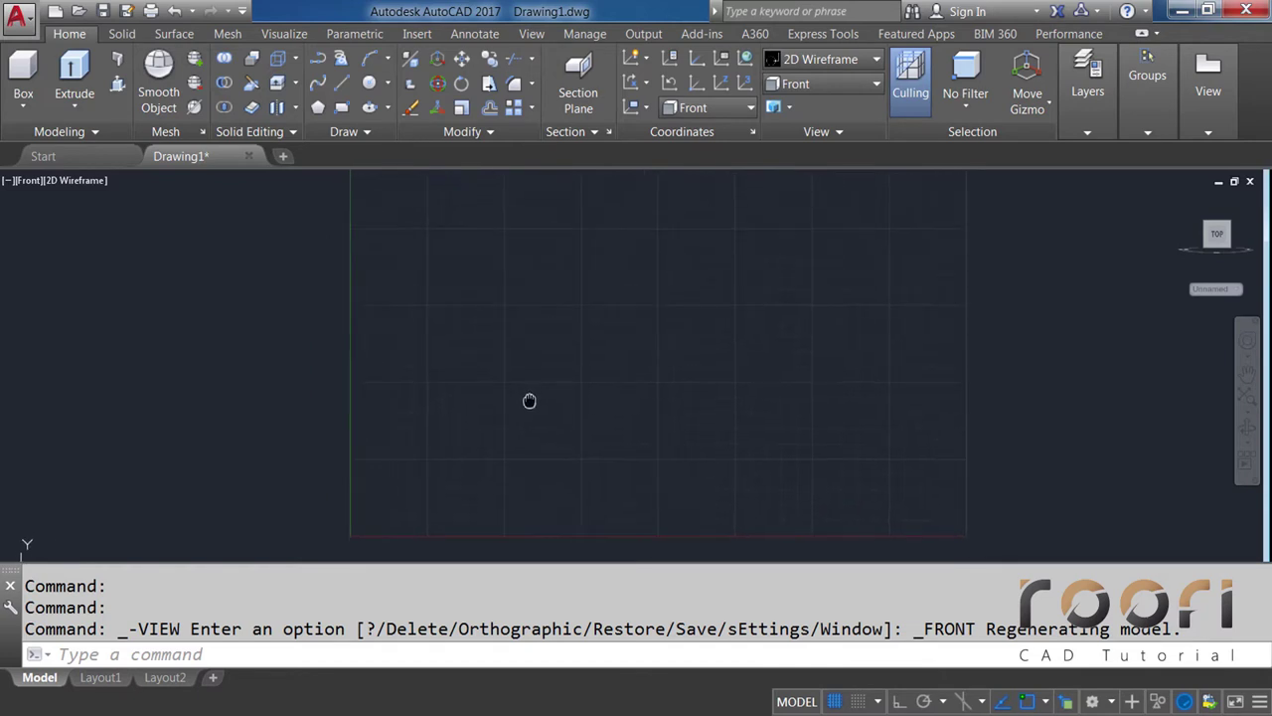
pyautogui.moveTo(528, 401); pyautogui.dragTo(520, 406, button='middle')
# Draw a 500-unit vertical line near the grid bottom with ortho mode on
pyautogui.write('L')
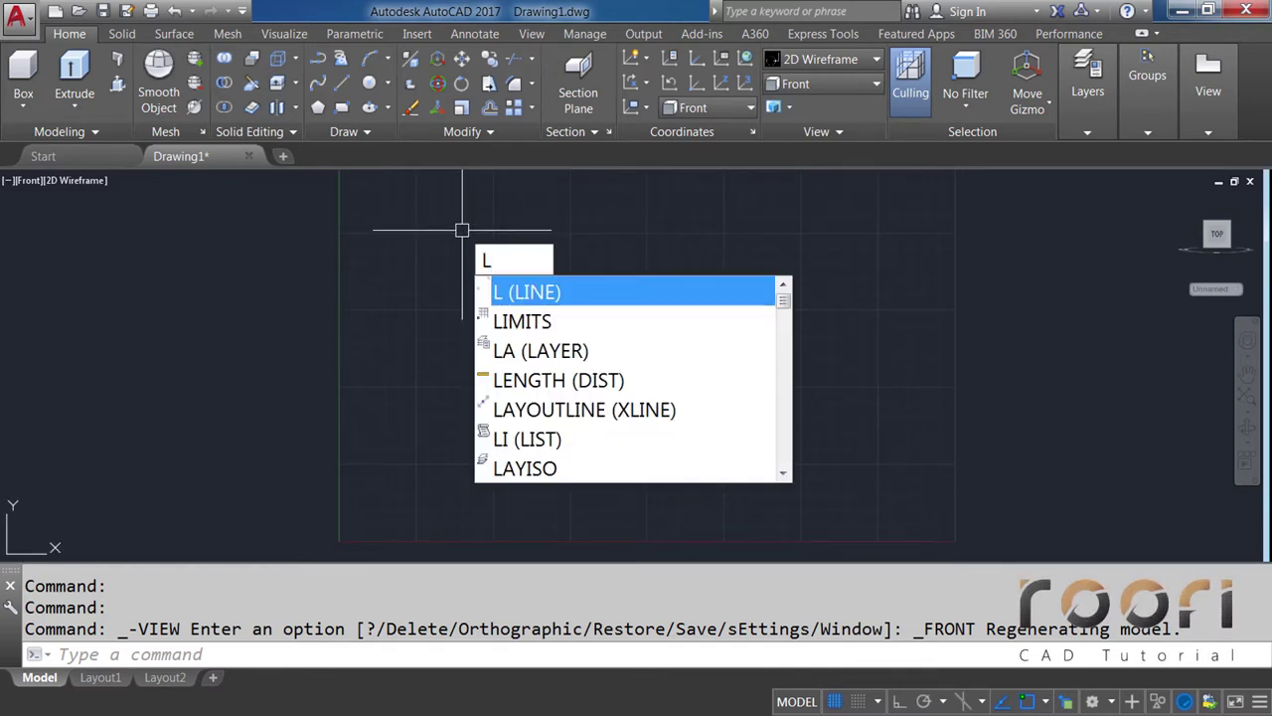
pyautogui.press('Return')
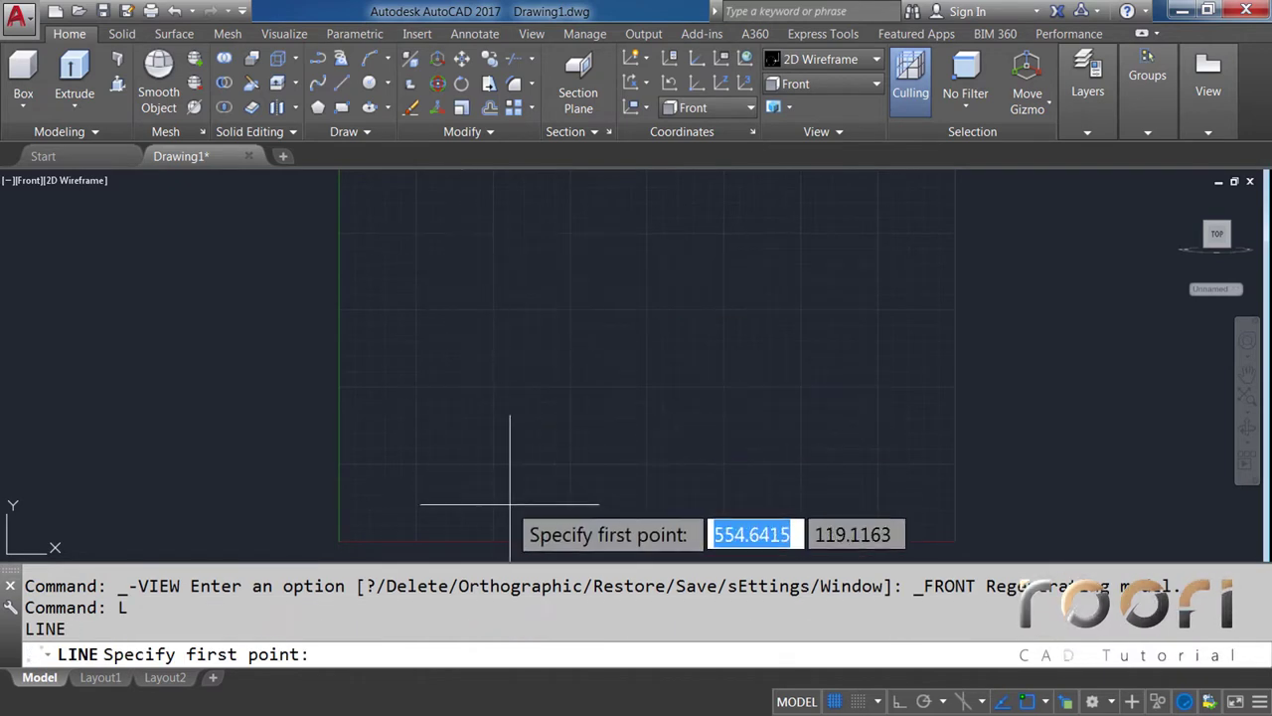
pyautogui.click(513, 530)
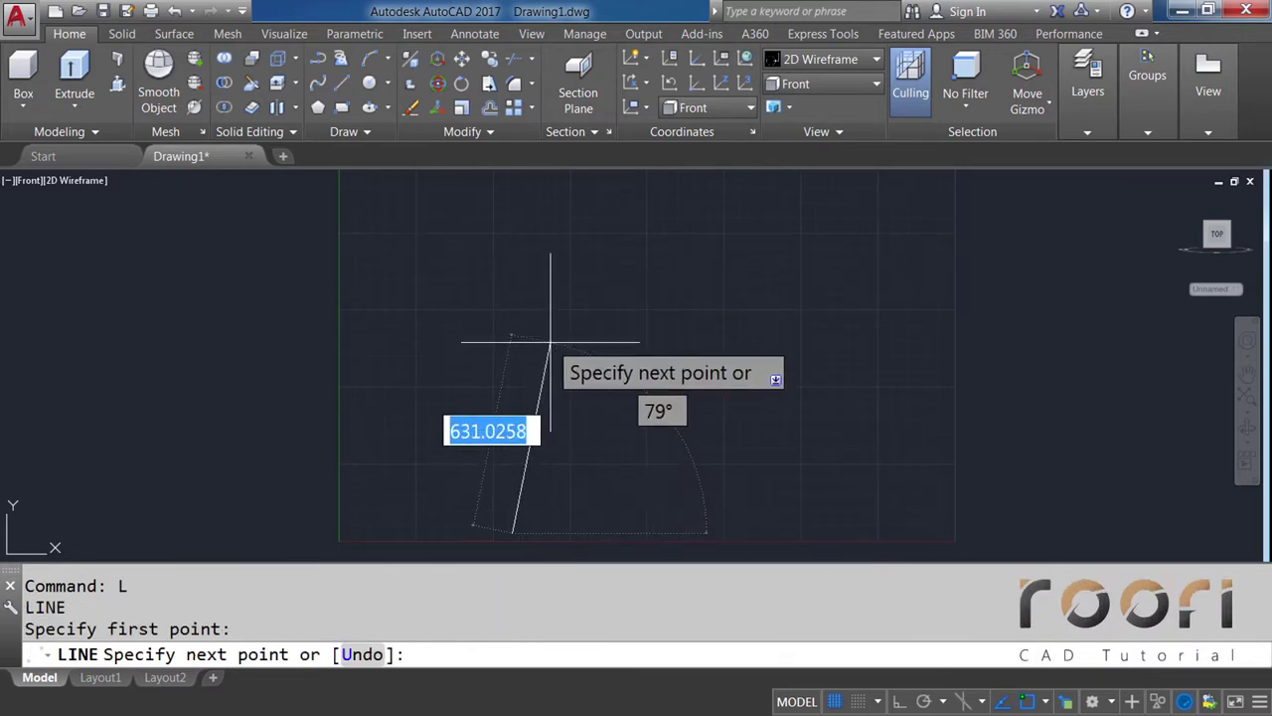
pyautogui.press('F8')
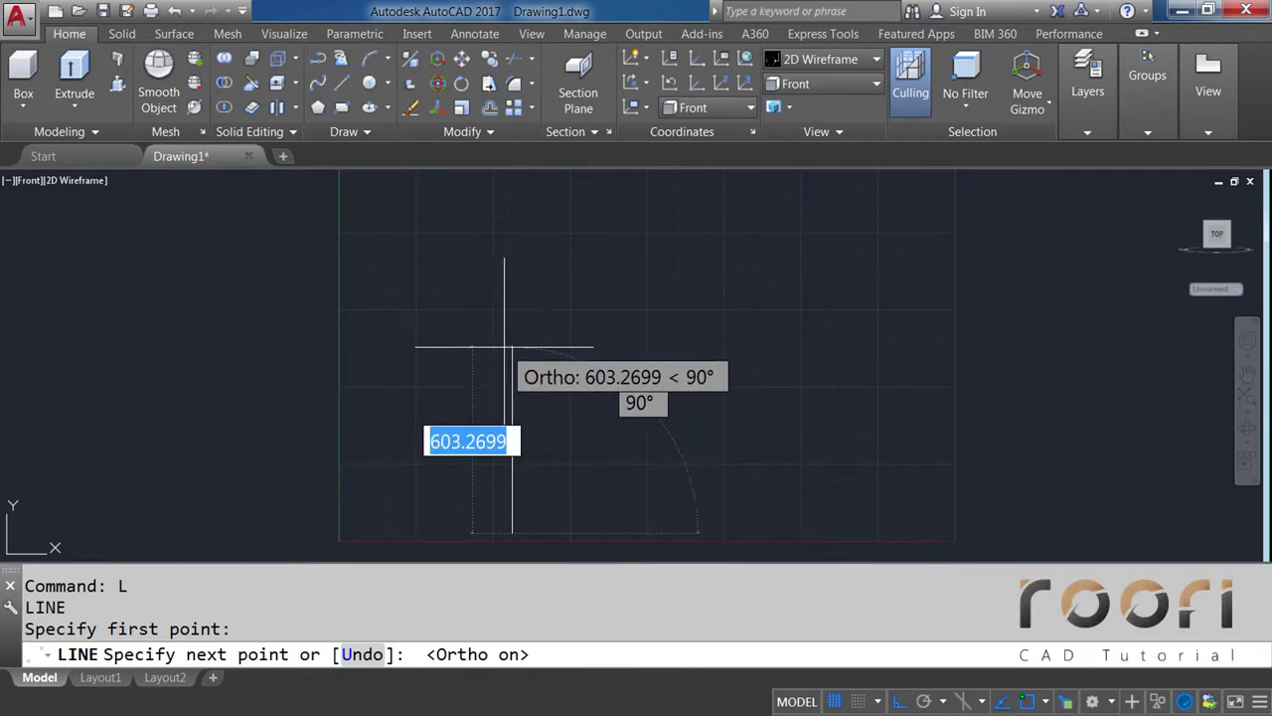
pyautogui.write('500')
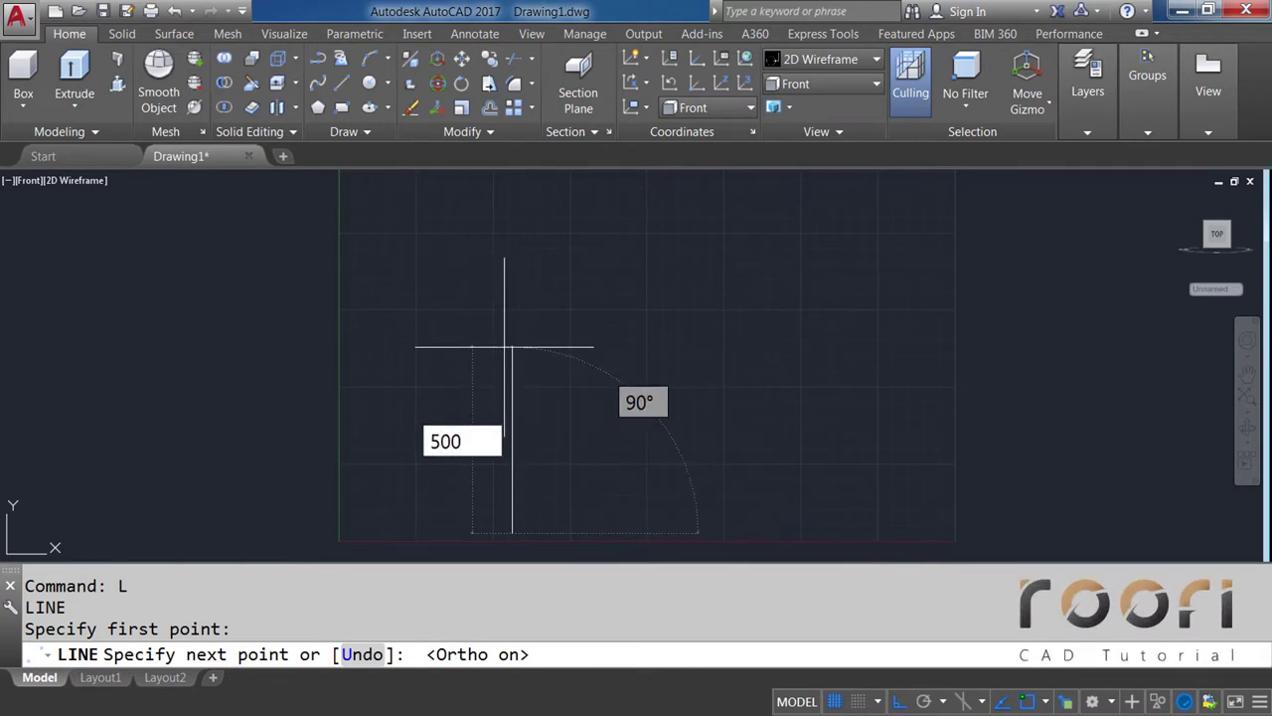
pyautogui.press('Return')
pyautogui.press('Return')
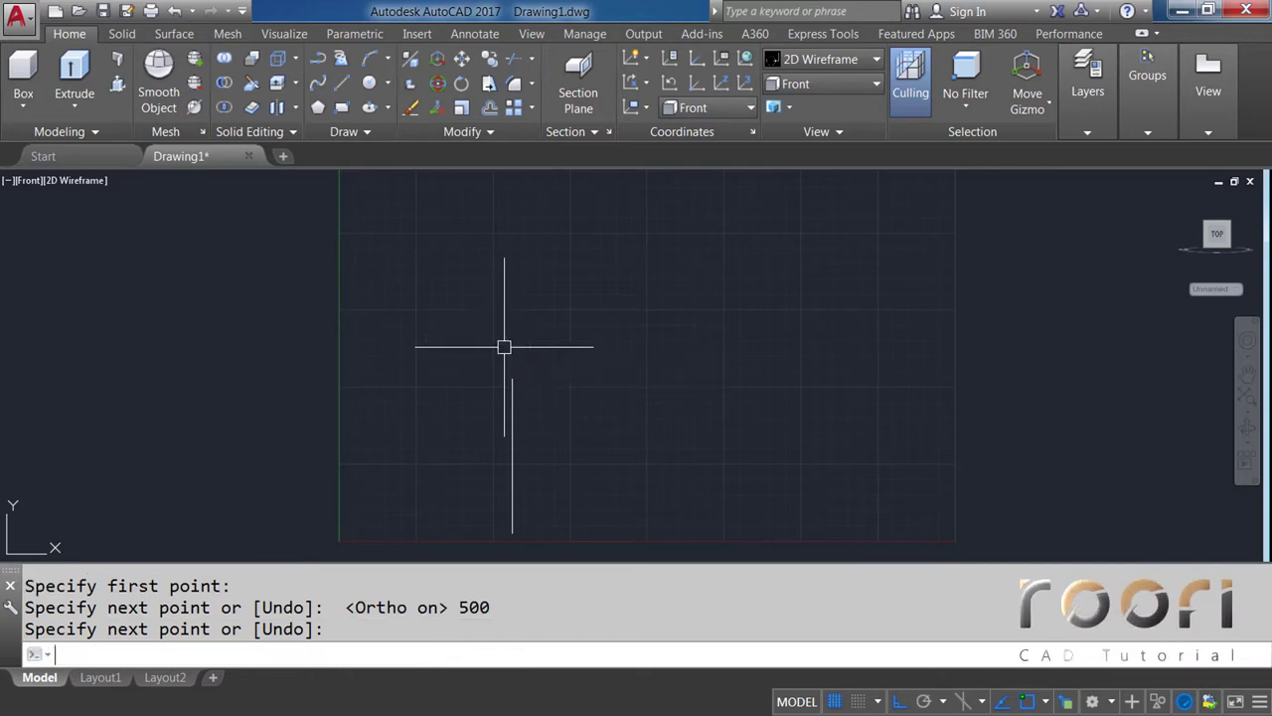
pyautogui.scroll(2, 549, 470)
pyautogui.moveTo(548, 468)
pyautogui.mouseDown(button='middle')
pyautogui.moveTo(486, 327)
pyautogui.moveTo(487, 416)
pyautogui.mouseUp(button='middle')
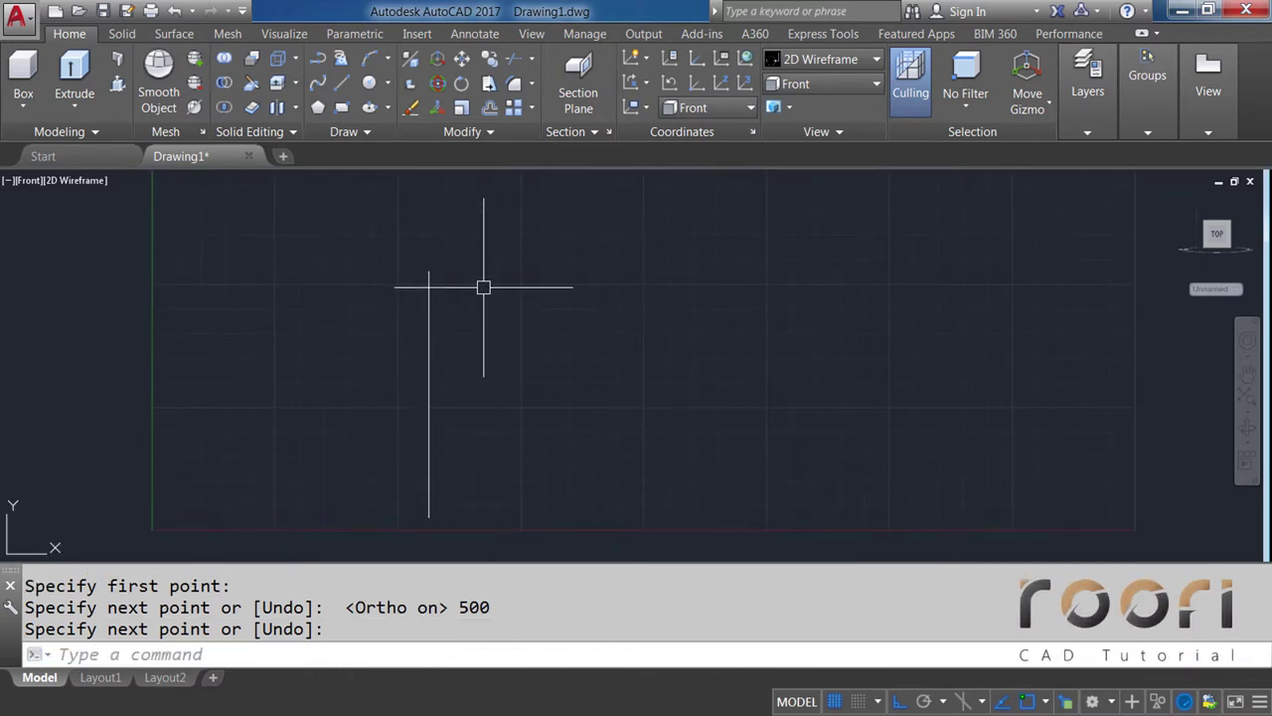
# Offset the vertical line 275 units to the right
pyautogui.write('O')
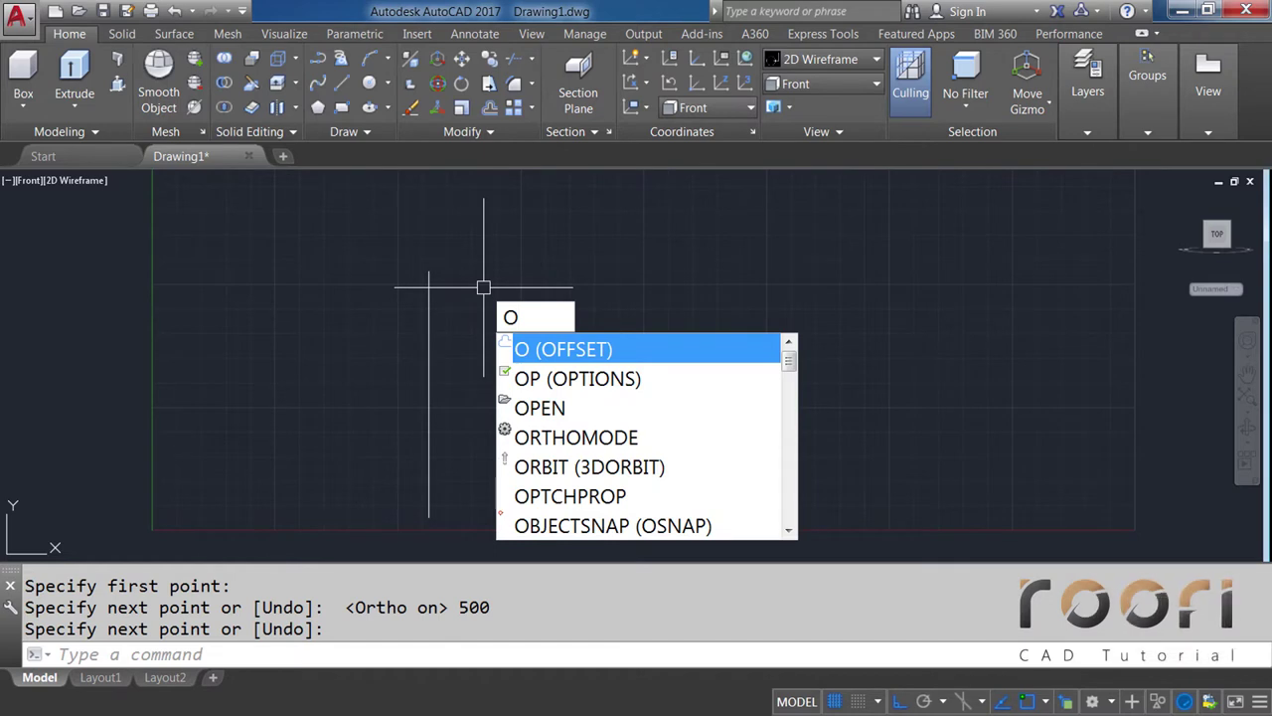
pyautogui.press('Return')
pyautogui.write('2')
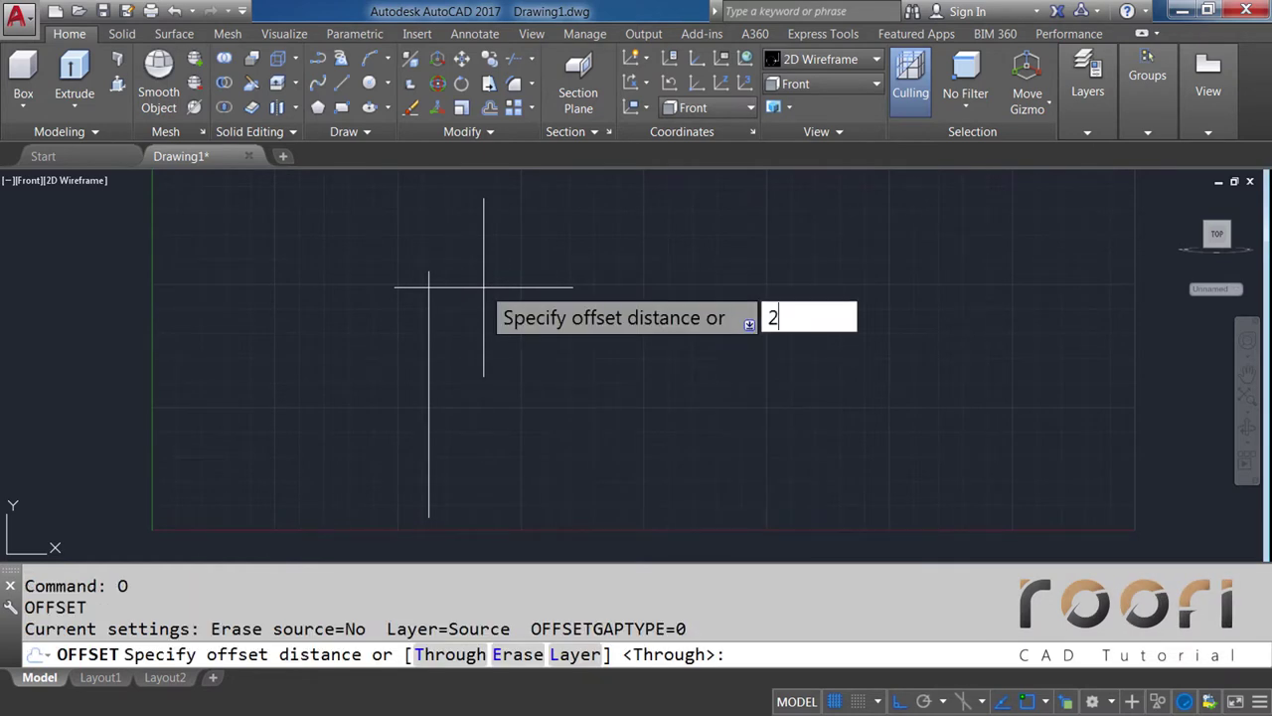
pyautogui.write('75')
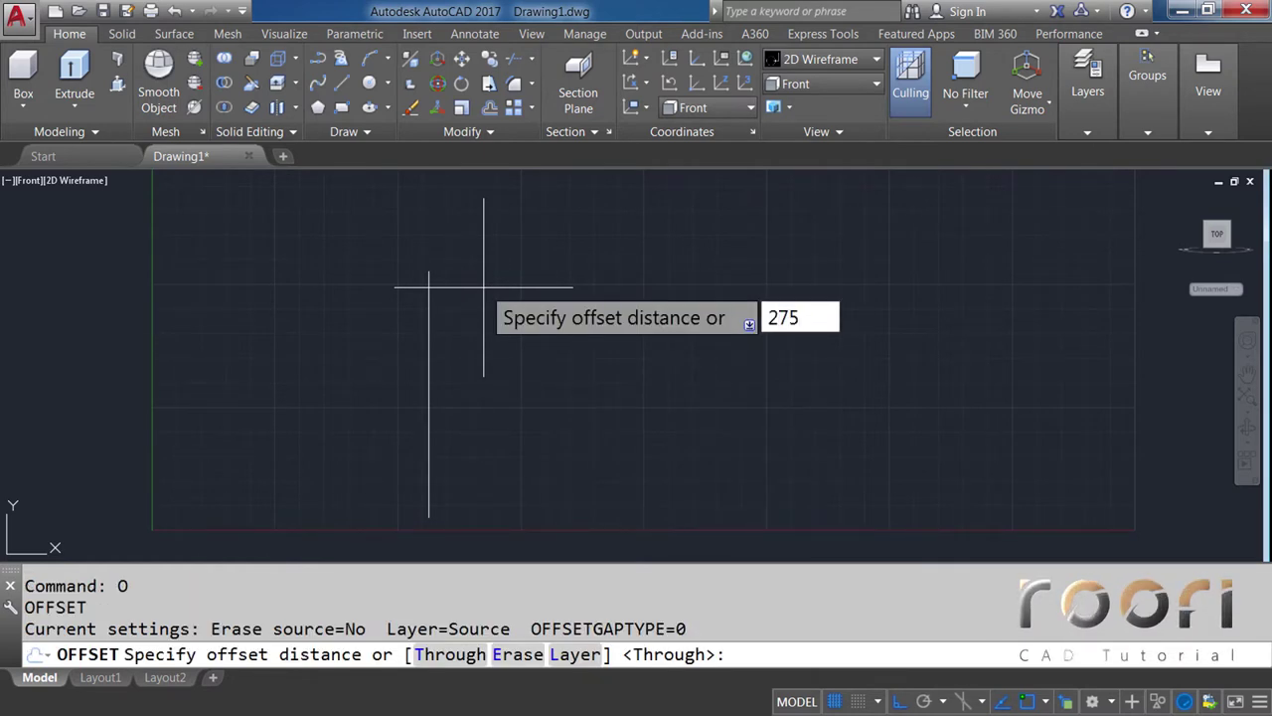
pyautogui.press('Return')
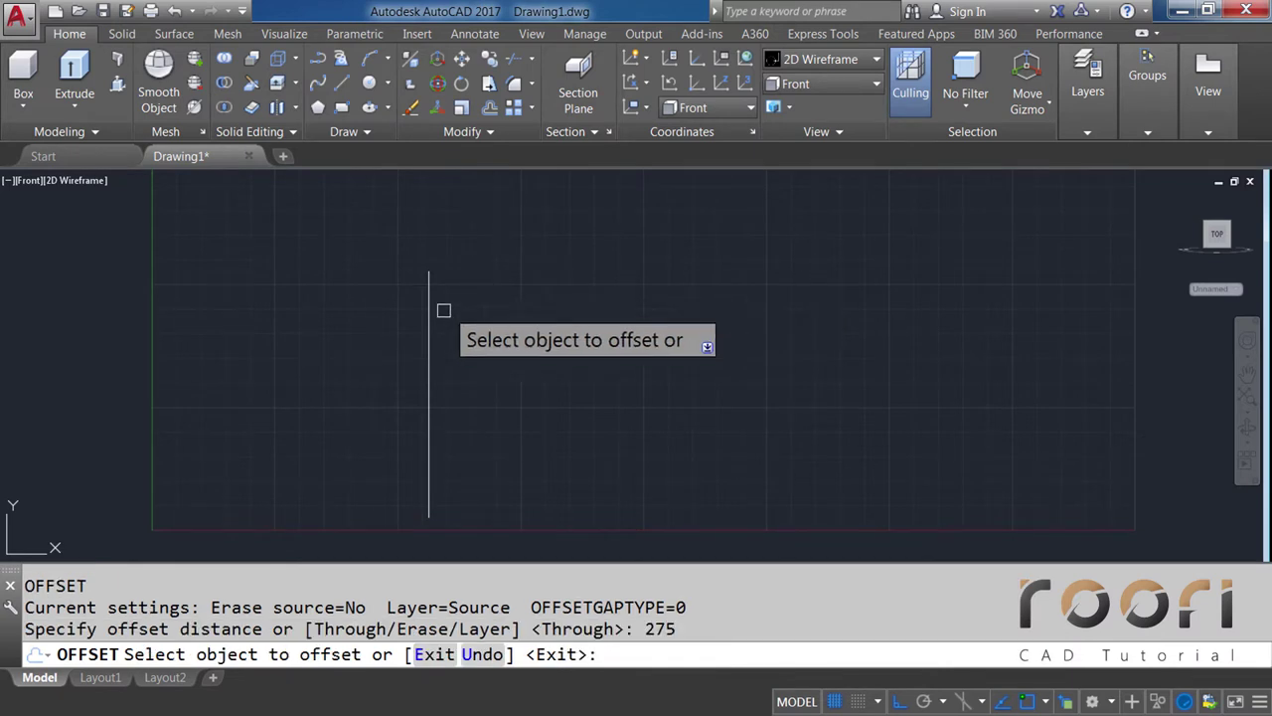
pyautogui.click(428, 340)
pyautogui.click(489, 329)
pyautogui.press('Return')
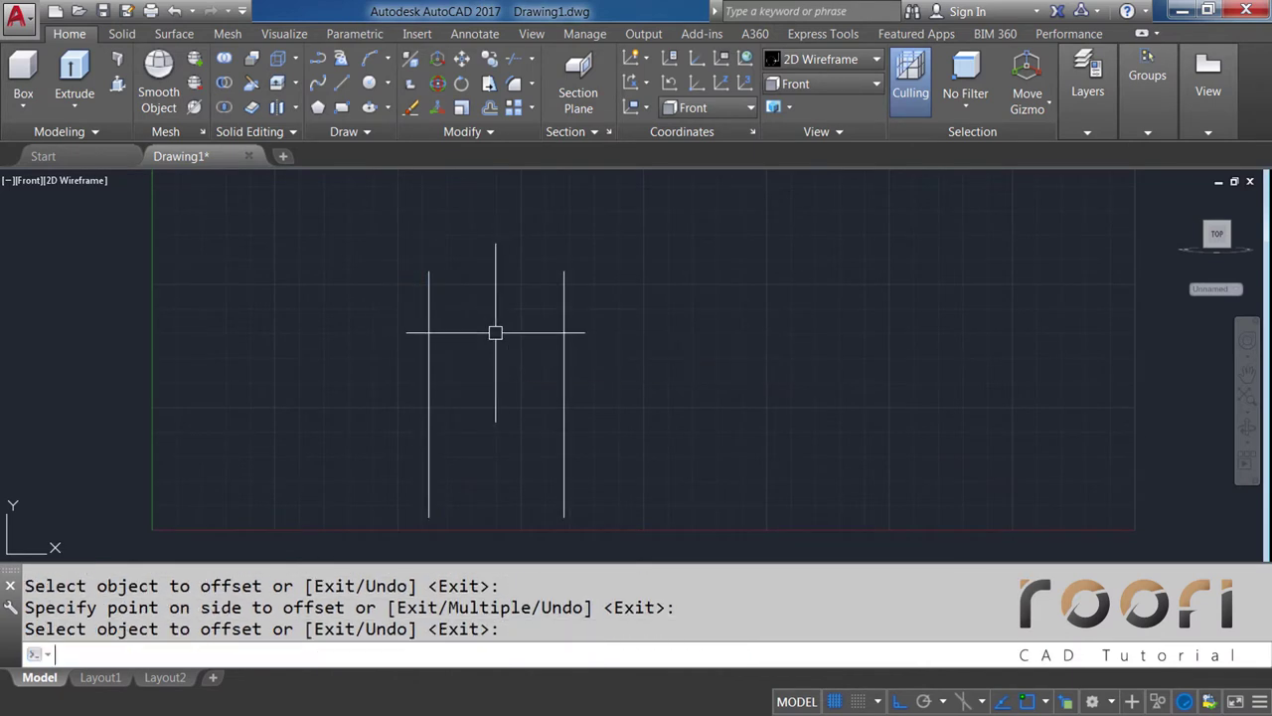
pyautogui.moveTo(486, 431); pyautogui.dragTo(542, 414, button='middle')
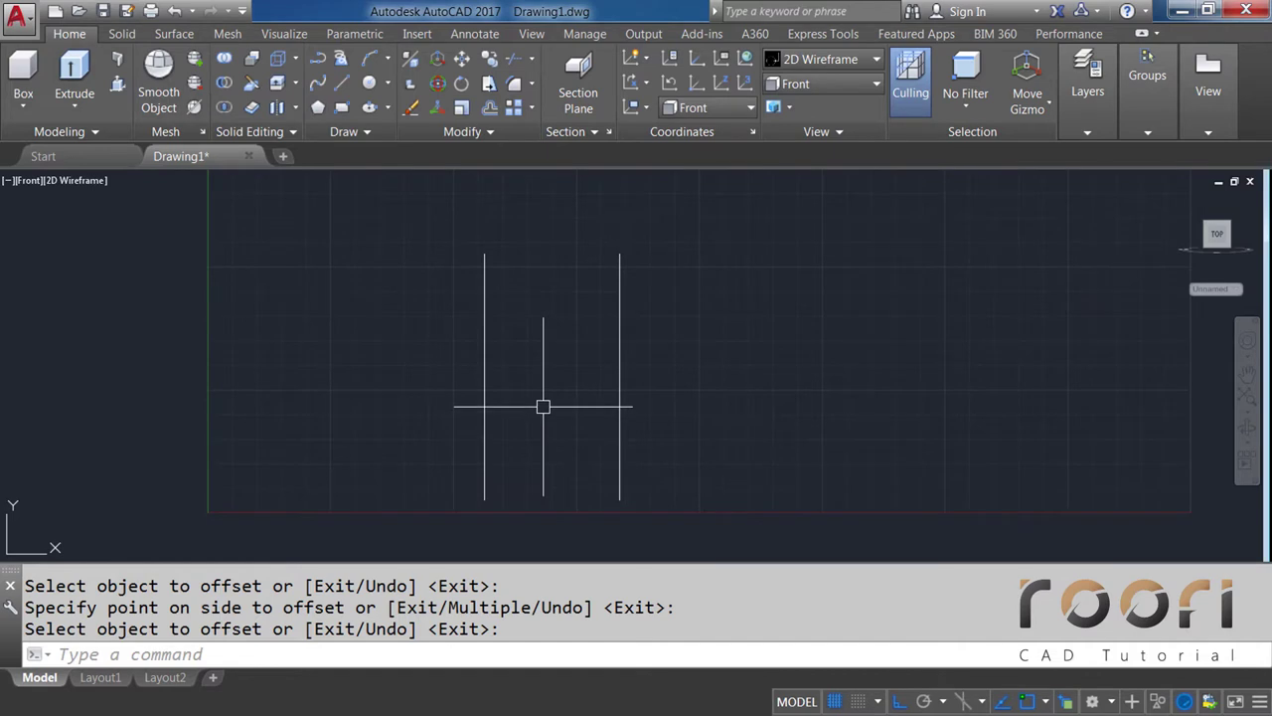
# Close the rectangle with lines joining the two verticals' tops and bottoms
pyautogui.write('L')
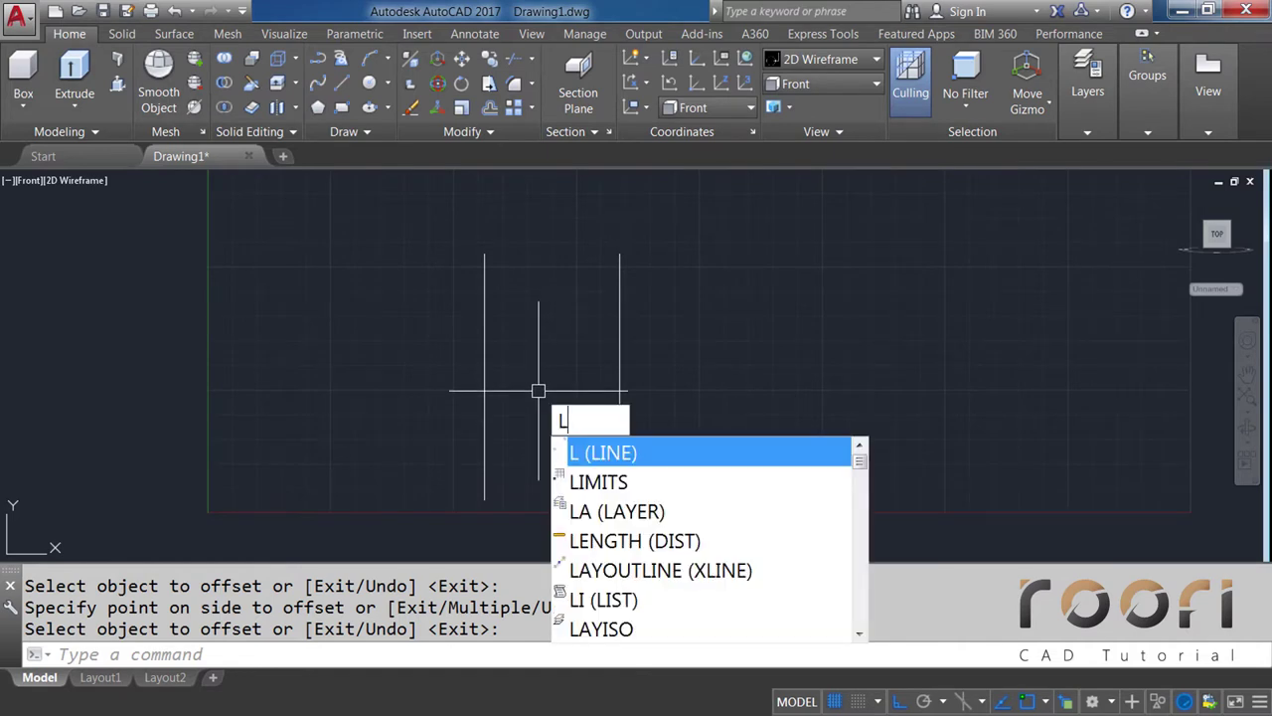
pyautogui.press('Return')
pyautogui.click(484, 254)
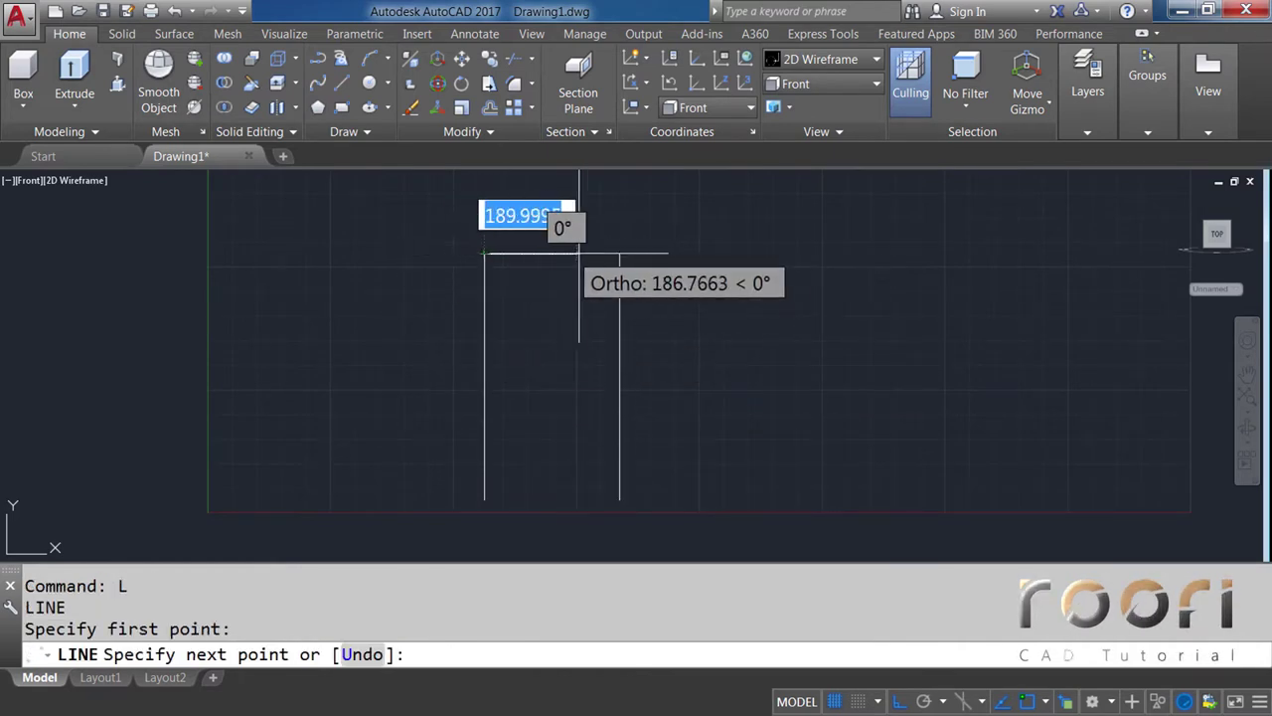
pyautogui.click(619, 254)
pyautogui.press('Return')
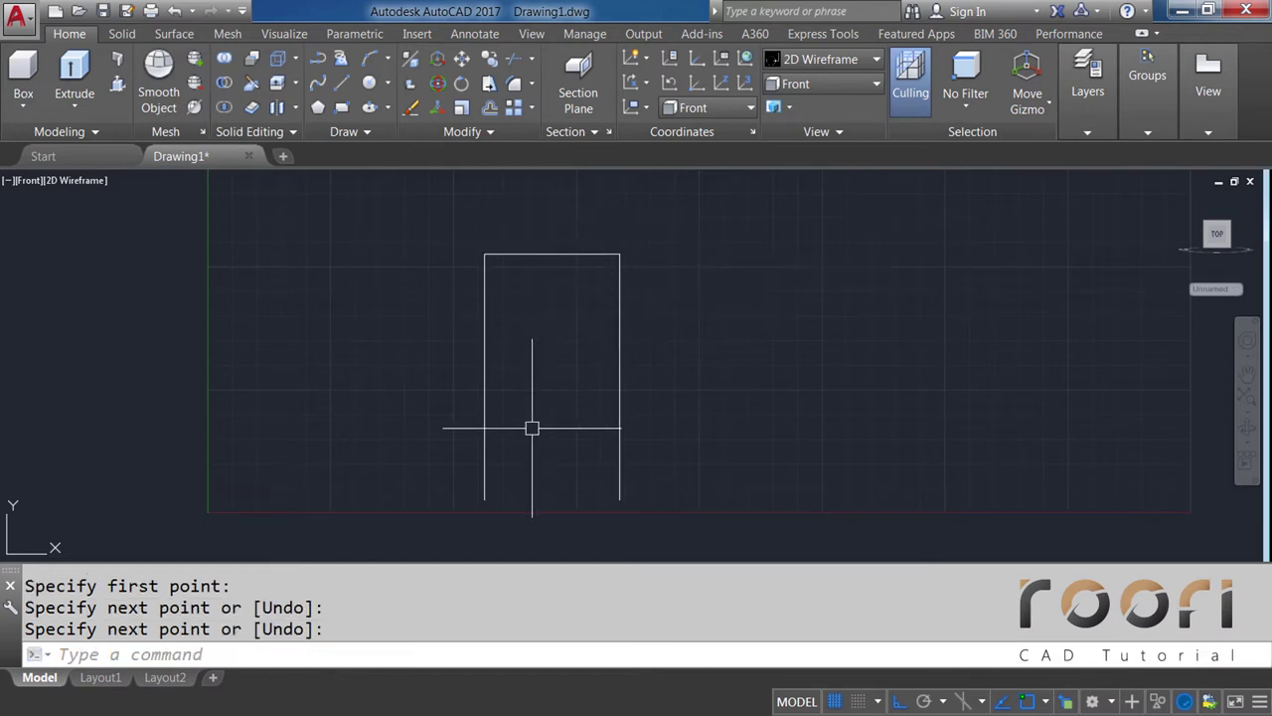
pyautogui.press('Return')
pyautogui.click(484, 499)
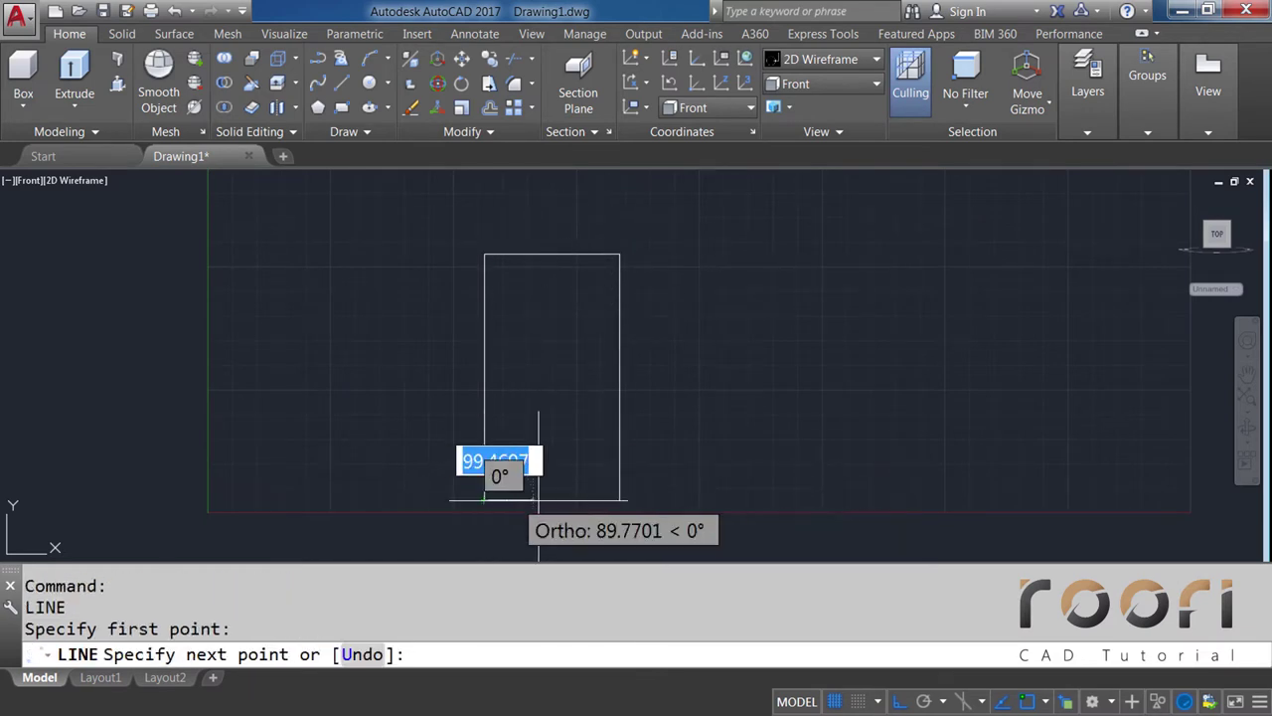
pyautogui.click(619, 499)
pyautogui.press('Return')
# Zoom and pan in on the rectangle's bottom edge
pyautogui.moveTo(515, 399)
pyautogui.mouseDown(button='middle')
pyautogui.moveTo(535, 434)
pyautogui.moveTo(600, 408)
pyautogui.mouseUp(button='middle')
pyautogui.scroll(-2, 536, 434)
pyautogui.scroll(4, 604, 457)
pyautogui.scroll(2, 603, 458)
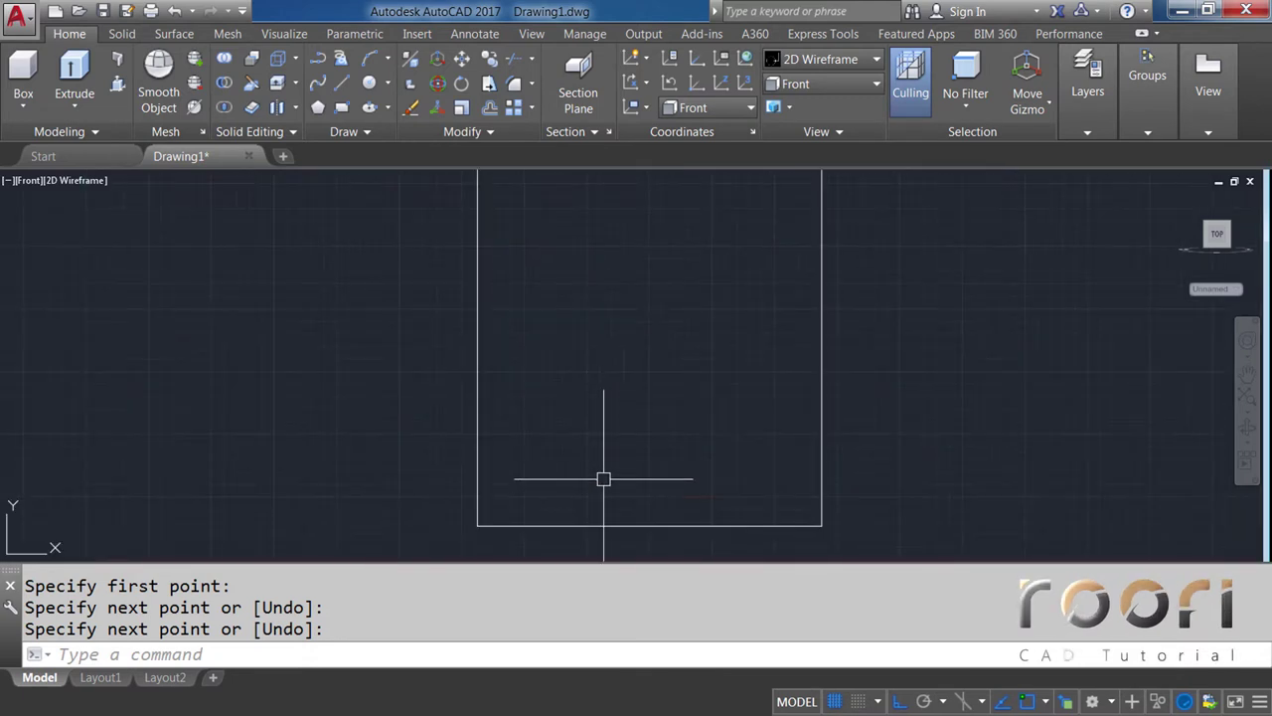
pyautogui.scroll(2, 596, 441)
pyautogui.moveTo(596, 440); pyautogui.dragTo(568, 443, button='middle')
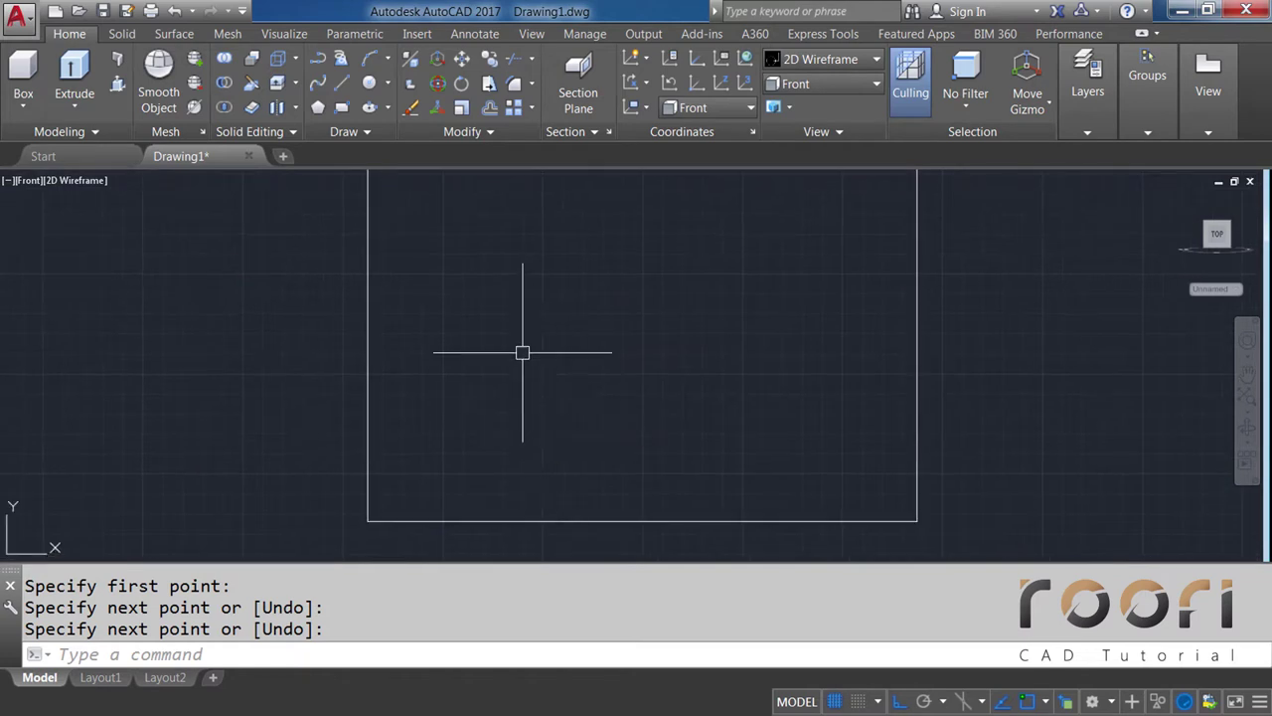
# Offset the bottom edge up 20, then offset that new line up 30
pyautogui.write('O')
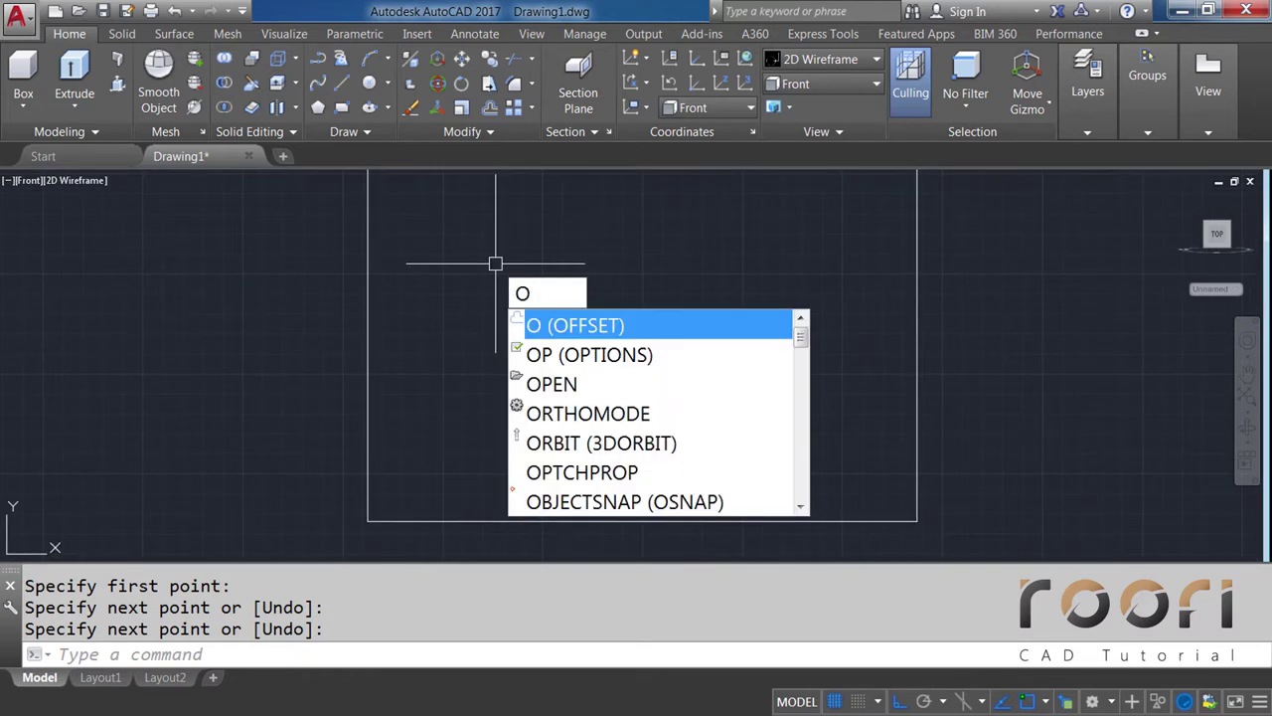
pyautogui.press('Return')
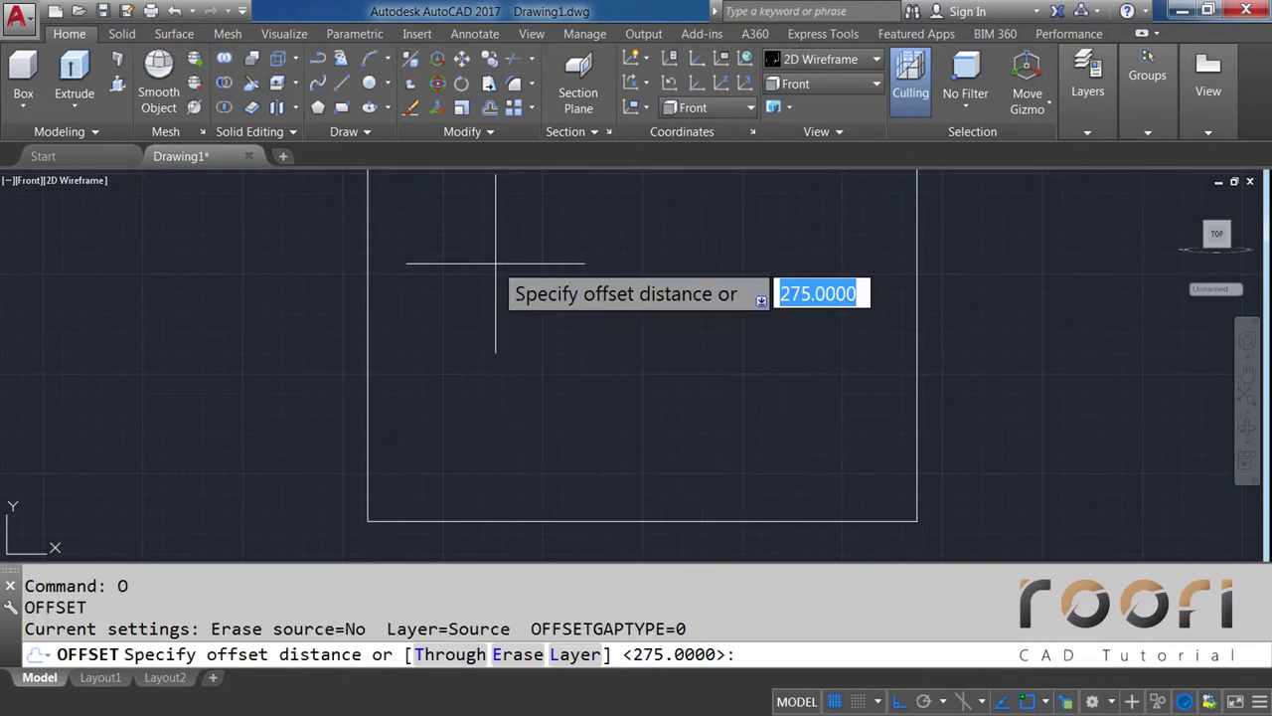
pyautogui.write('20')
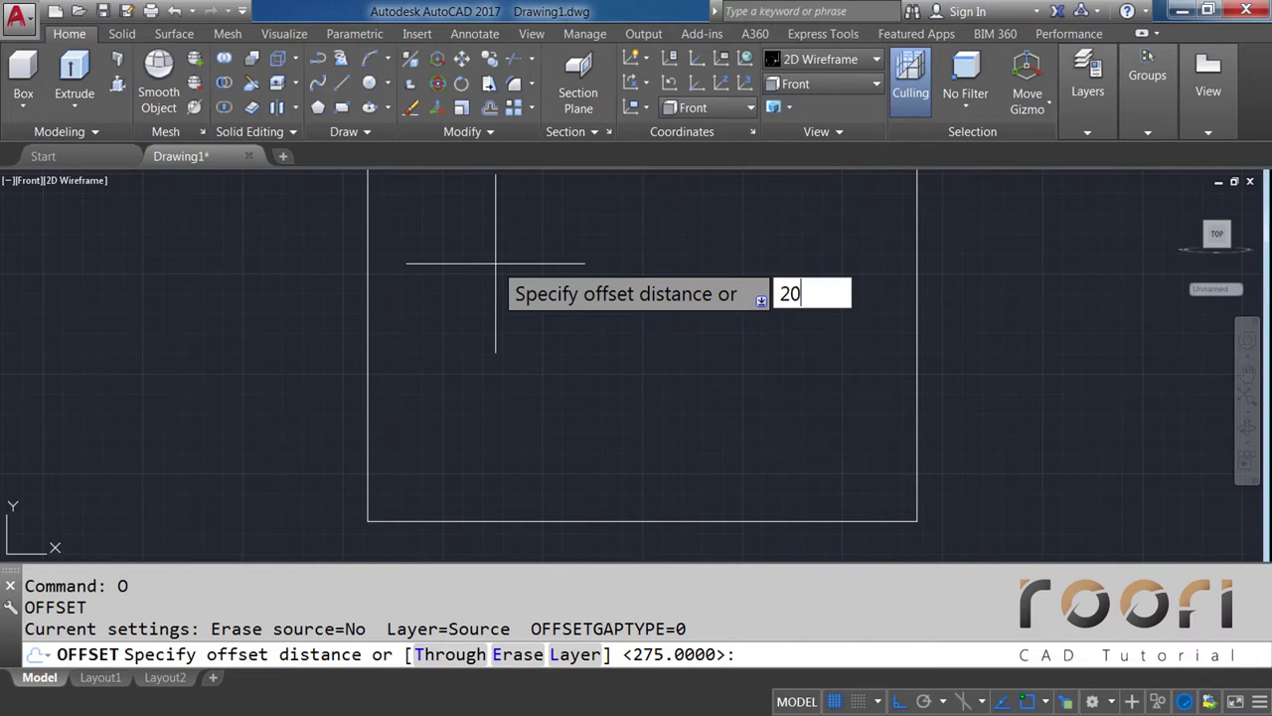
pyautogui.press('Return')
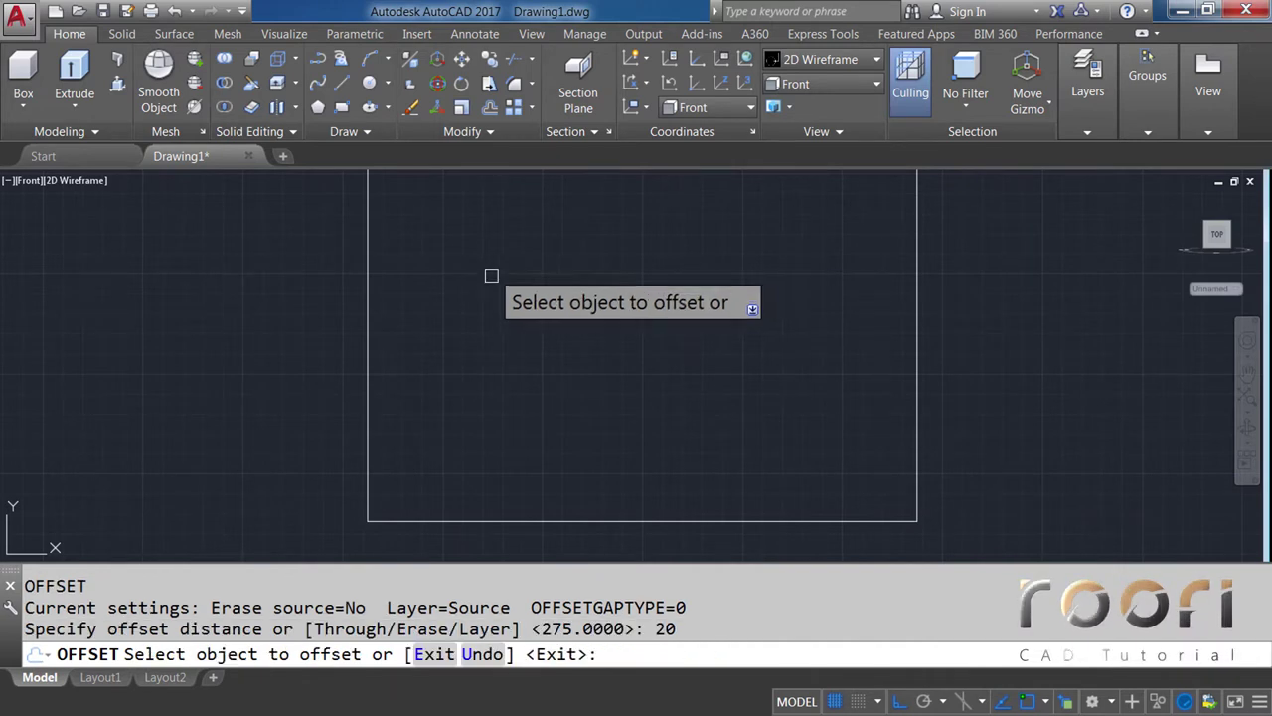
pyautogui.click(483, 518)
pyautogui.click(486, 425)
pyautogui.press('Return')
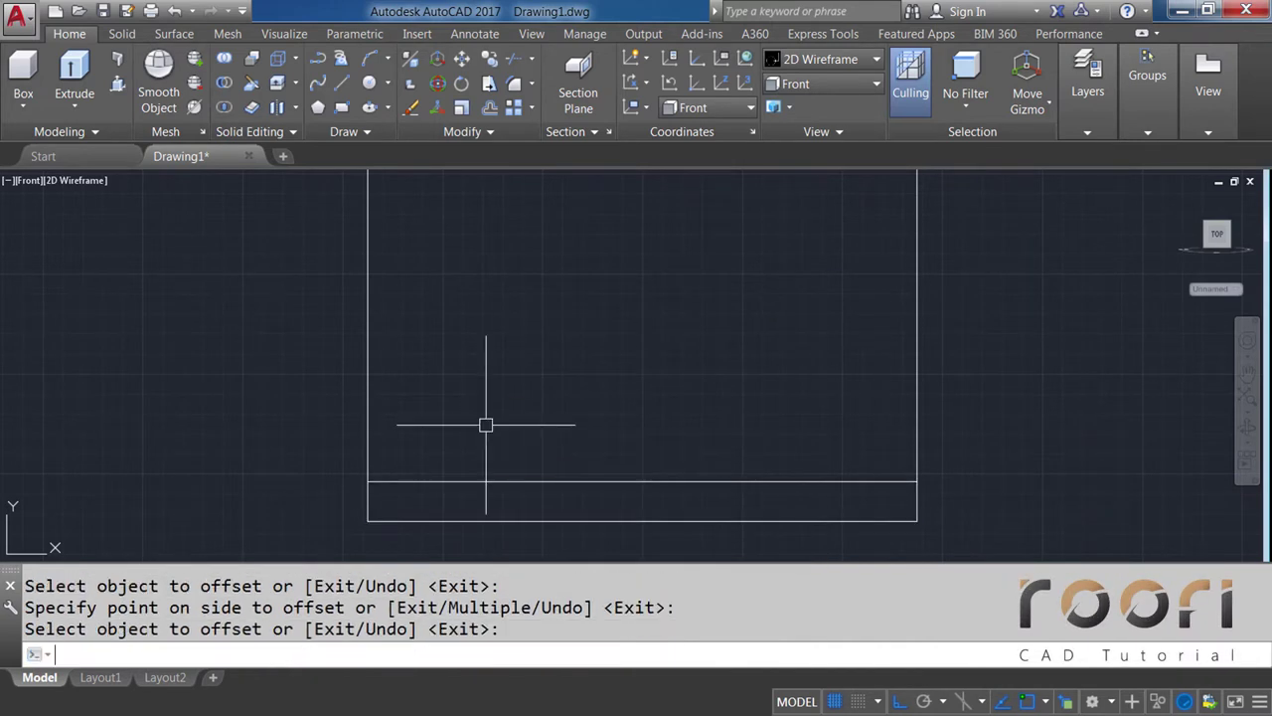
pyautogui.write('O')
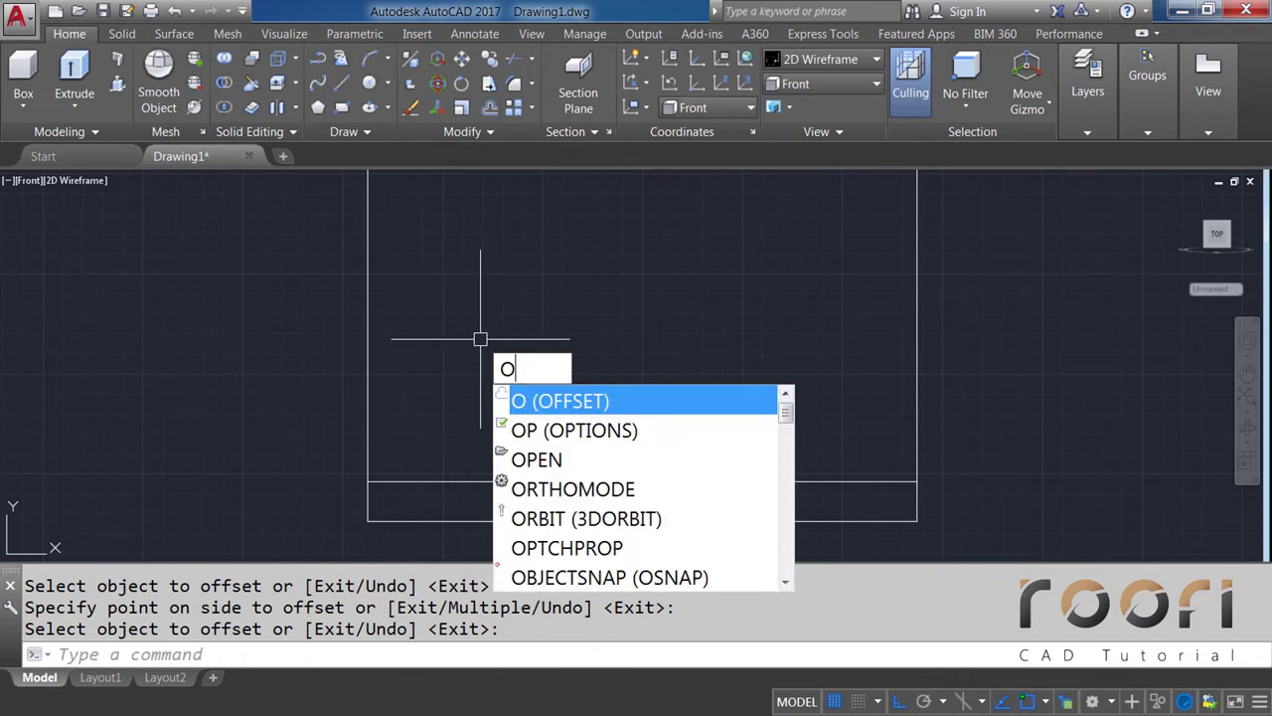
pyautogui.press('Return')
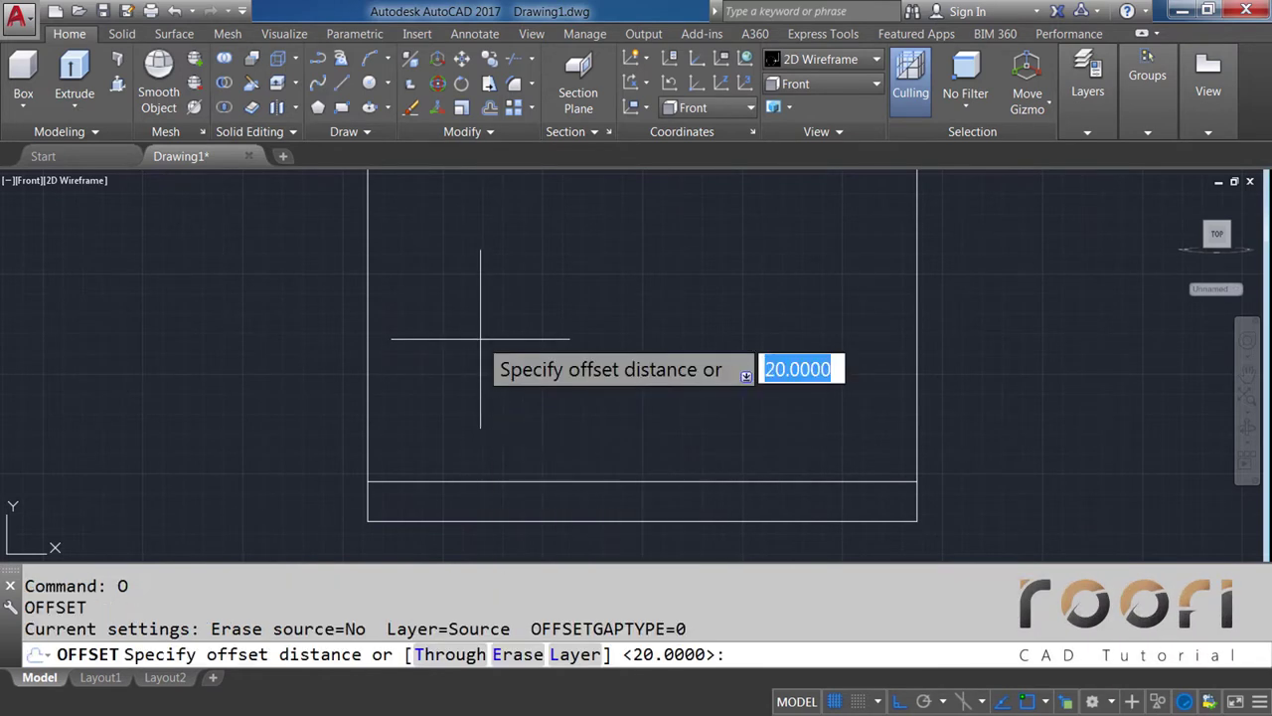
pyautogui.write('30')
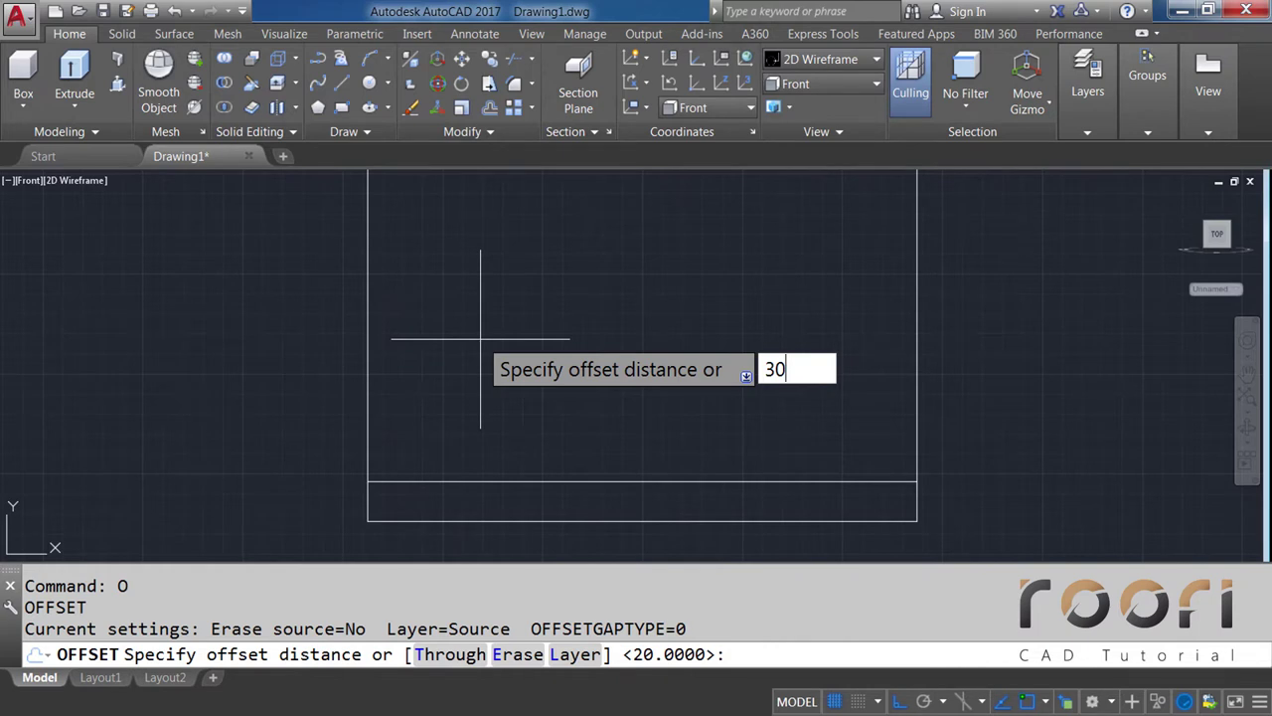
pyautogui.press('Return')
pyautogui.click(474, 482)
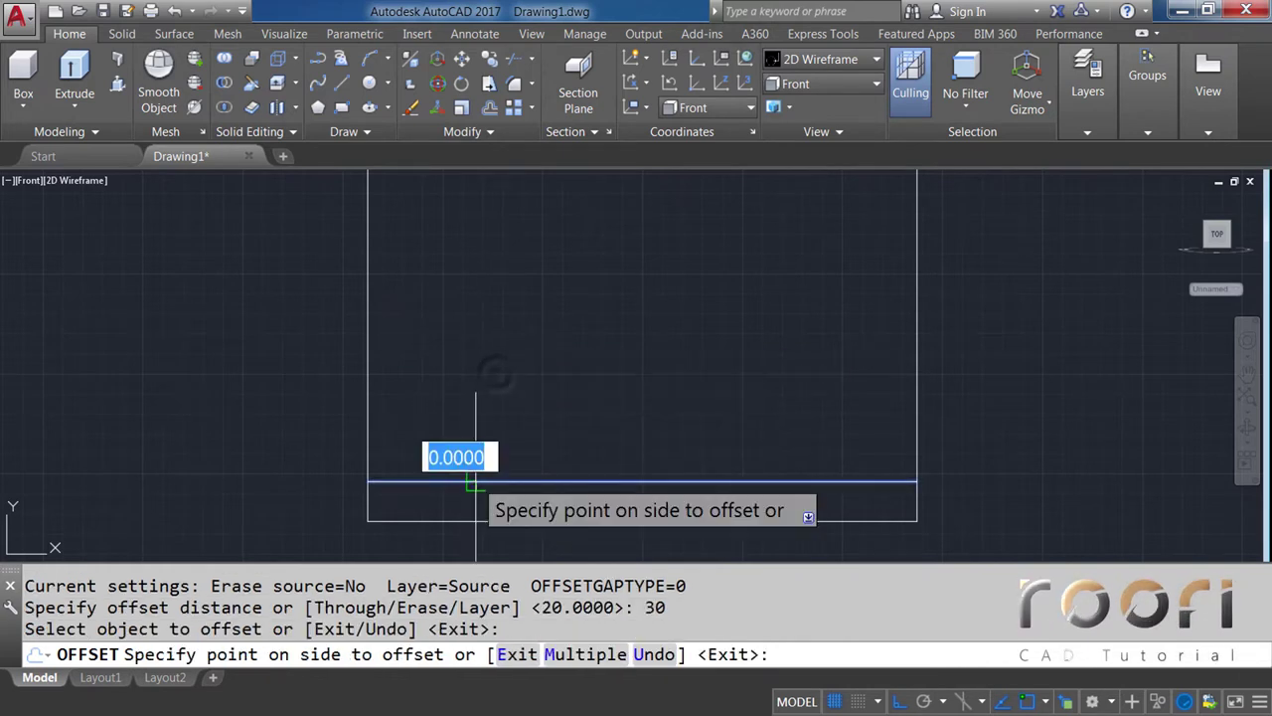
pyautogui.click(497, 372)
pyautogui.press('Return')
# Add panel lines offset 145 and then 40 above the previous lines
pyautogui.moveTo(475, 284); pyautogui.dragTo(464, 361, button='middle')
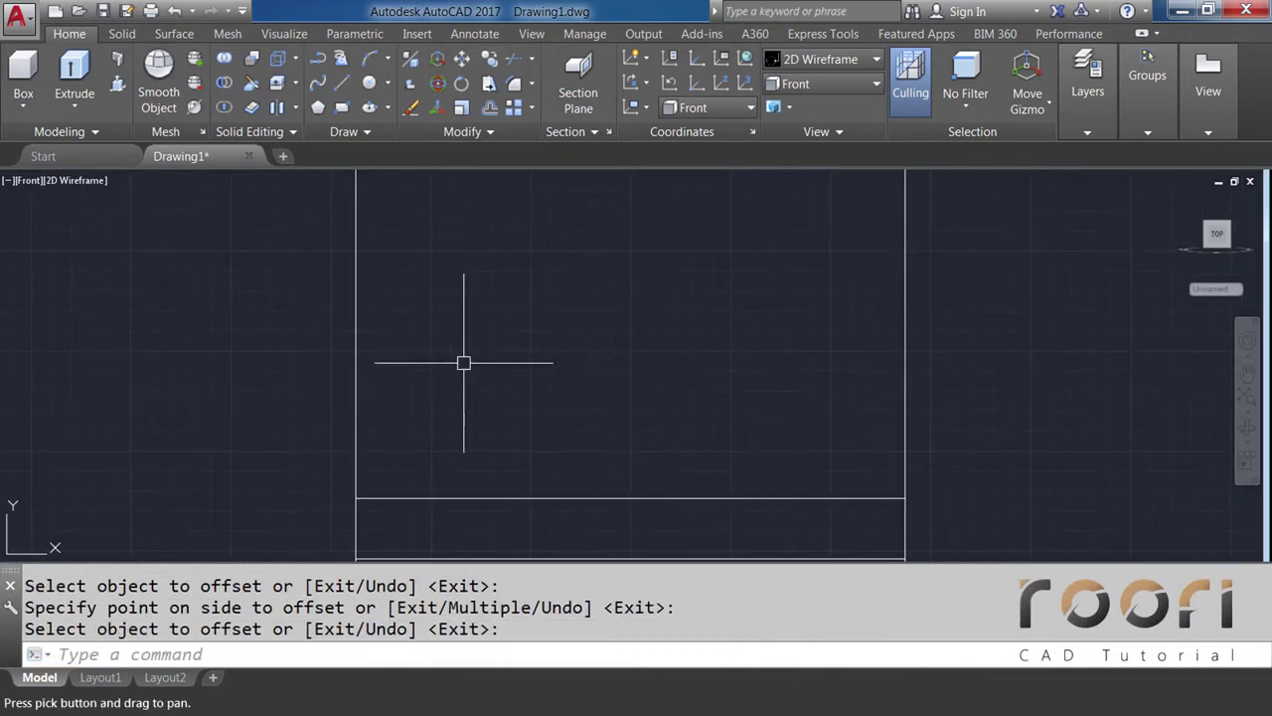
pyautogui.write('O')
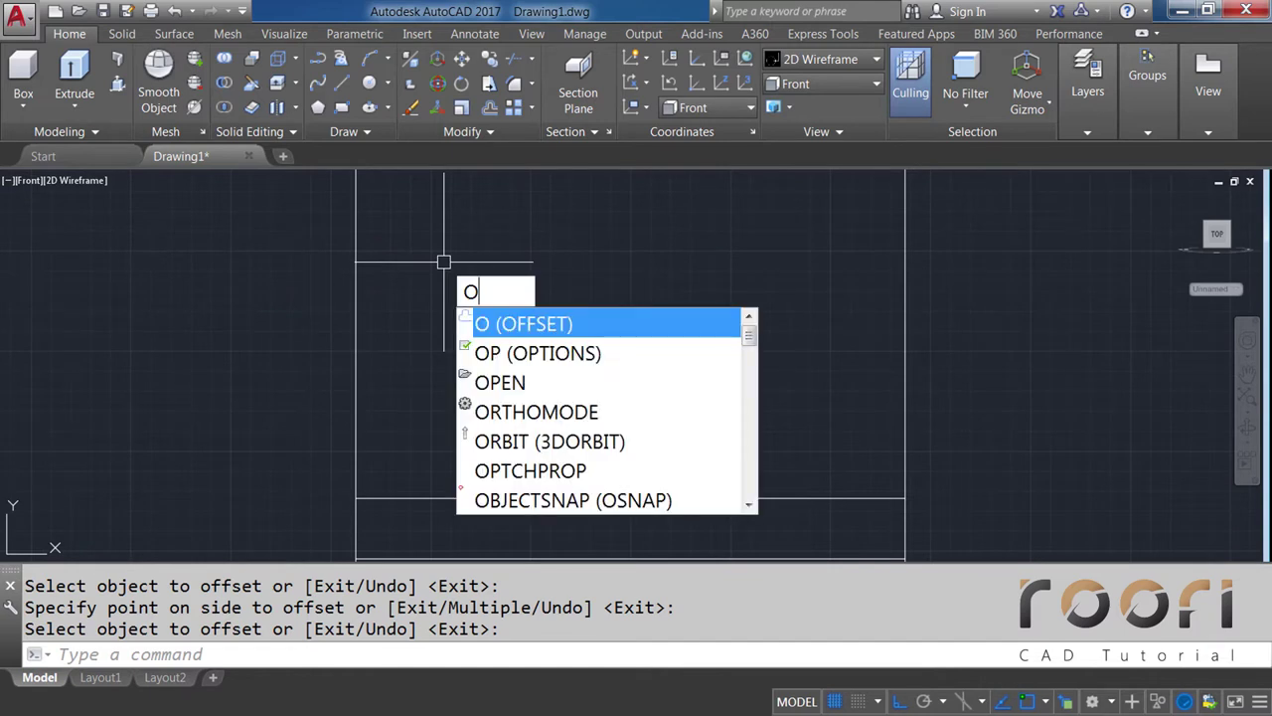
pyautogui.press('Return')
pyautogui.write('145')
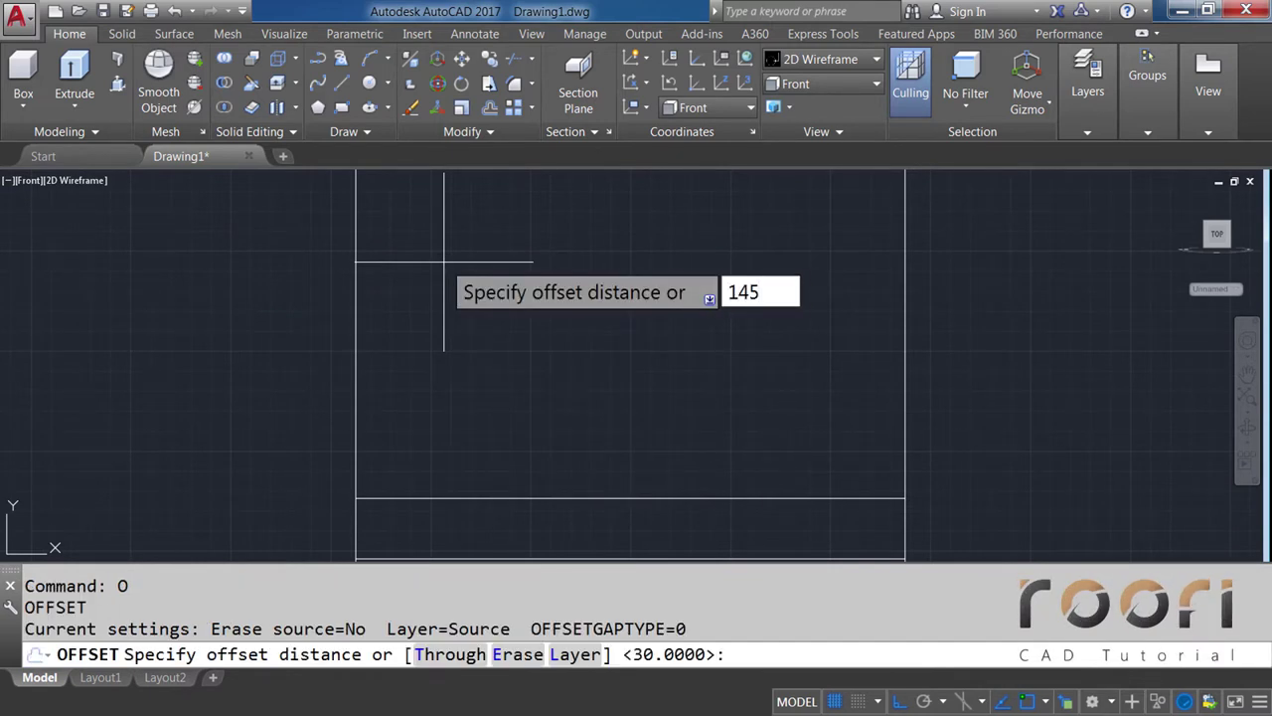
pyautogui.press('Return')
pyautogui.click(460, 497)
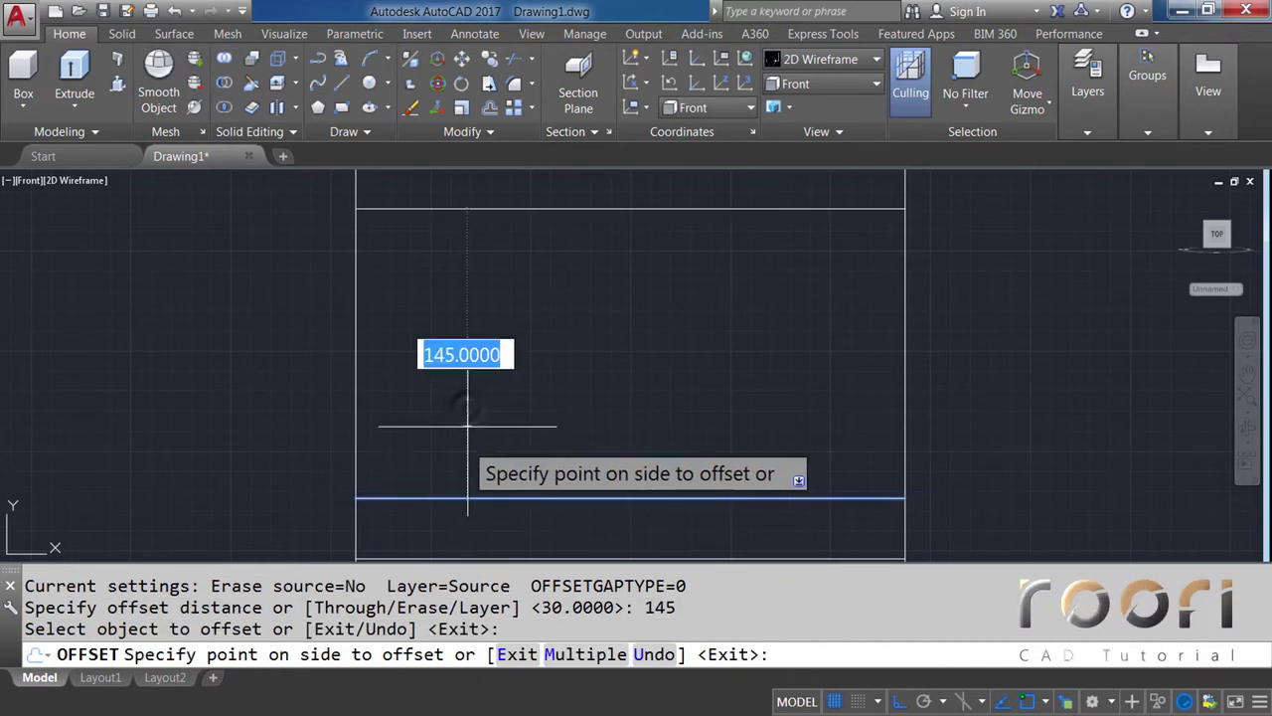
pyautogui.click(467, 406)
pyautogui.press('Return')
pyautogui.moveTo(477, 261); pyautogui.dragTo(457, 514, button='middle')
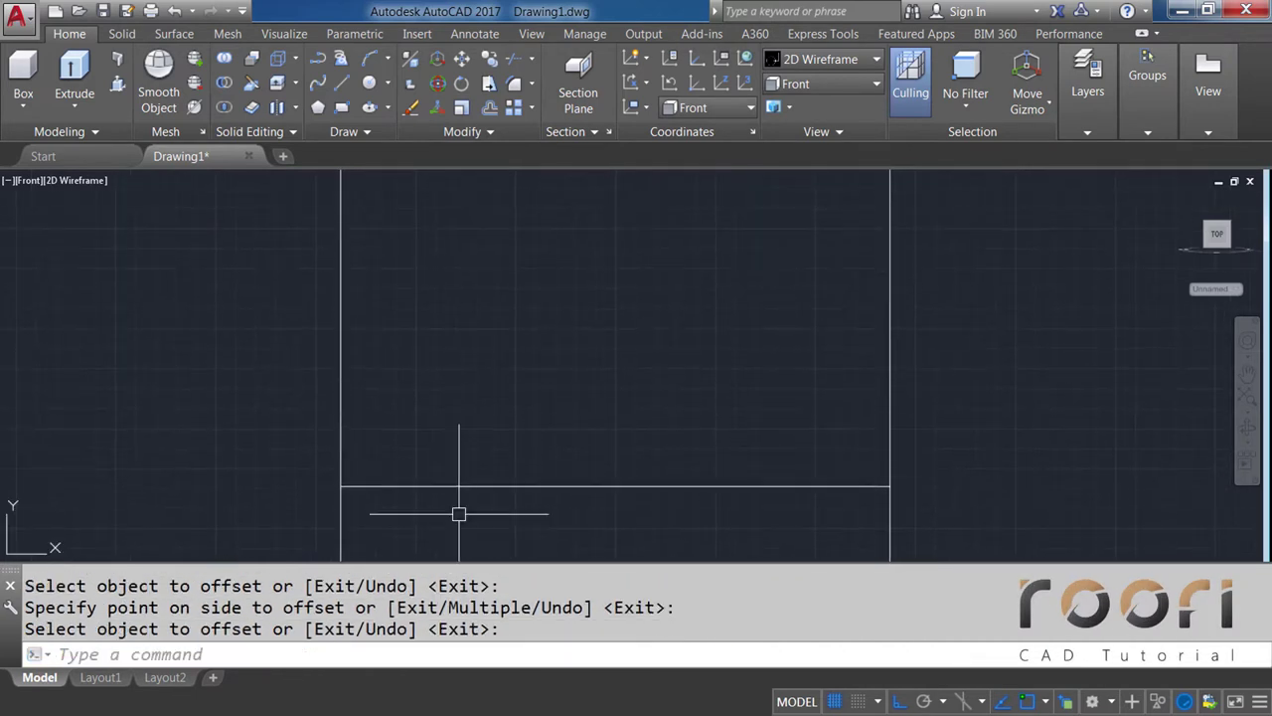
pyautogui.write('O')
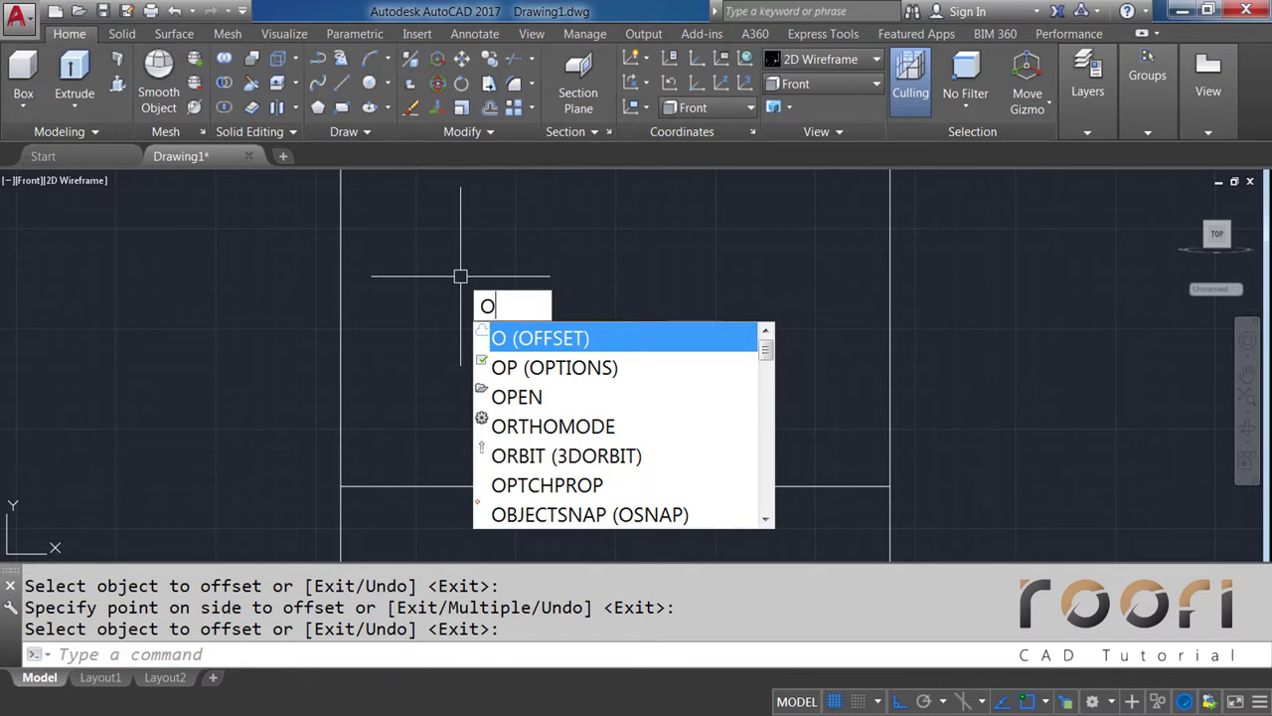
pyautogui.press('Return')
pyautogui.write('40')
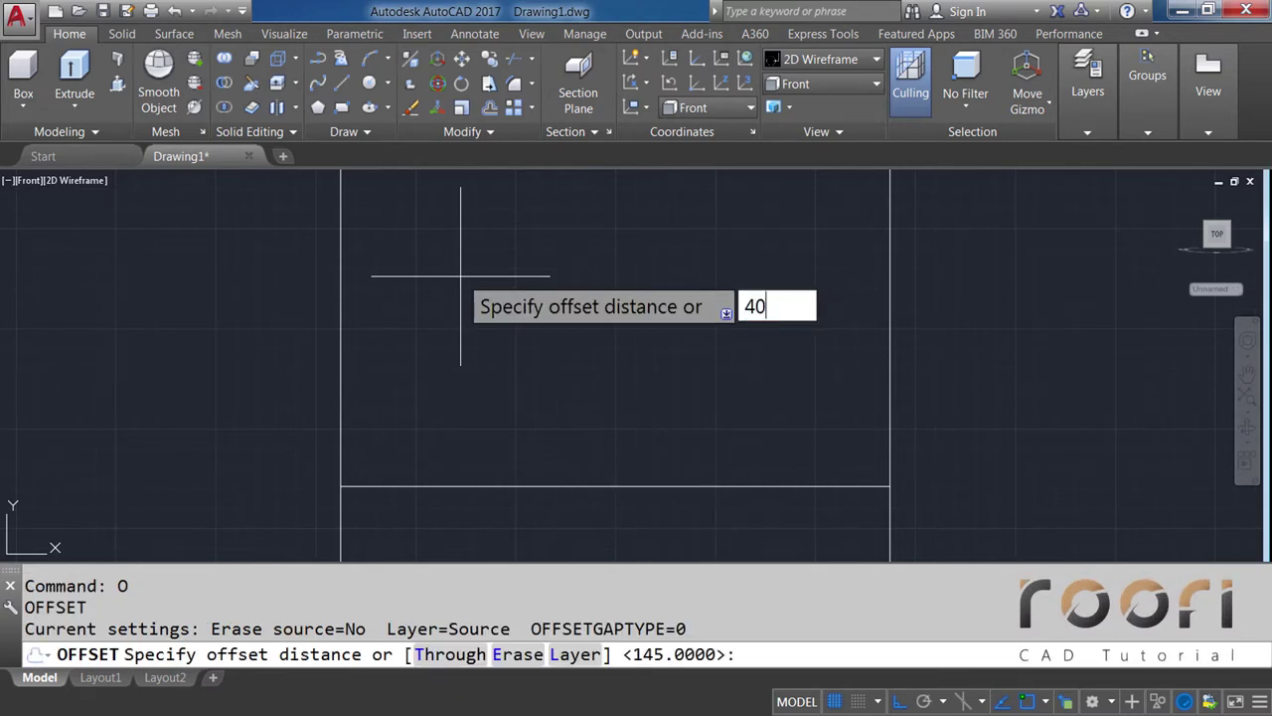
pyautogui.press('Return')
pyautogui.click(466, 486)
pyautogui.click(468, 427)
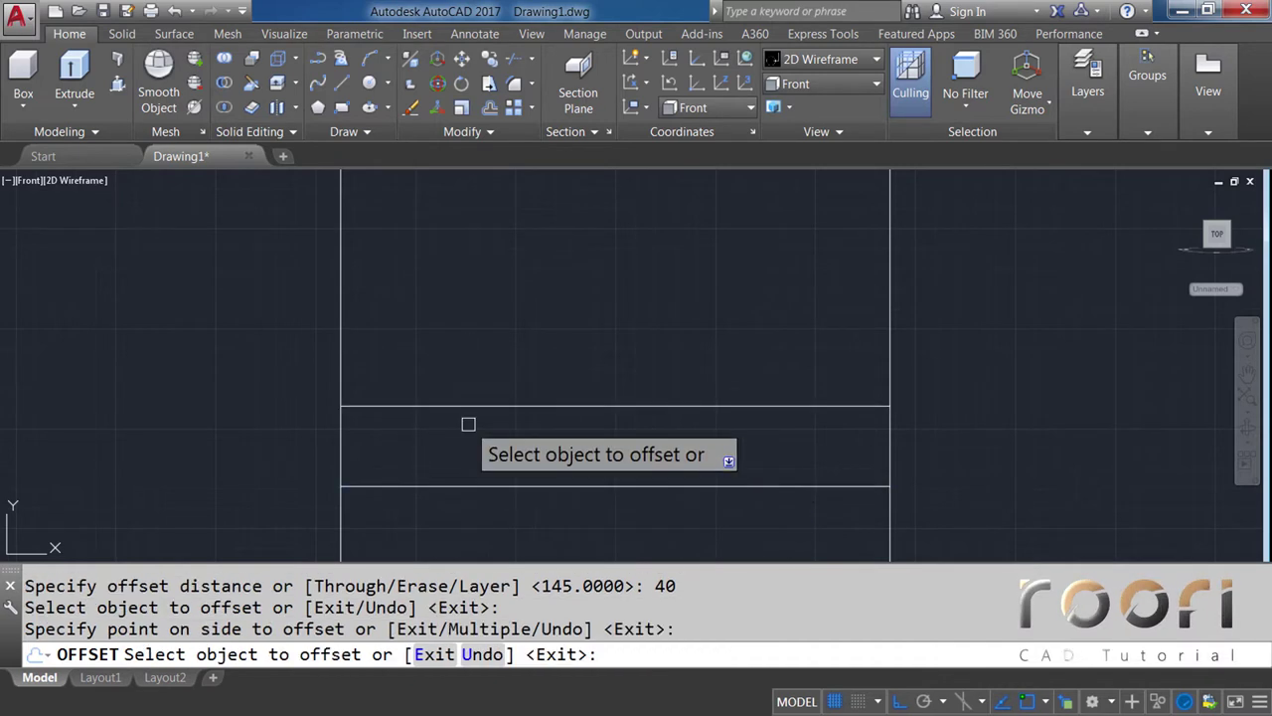
pyautogui.press('Return')
# Add further panel lines offset 112 and then 40 higher
pyautogui.write('O')
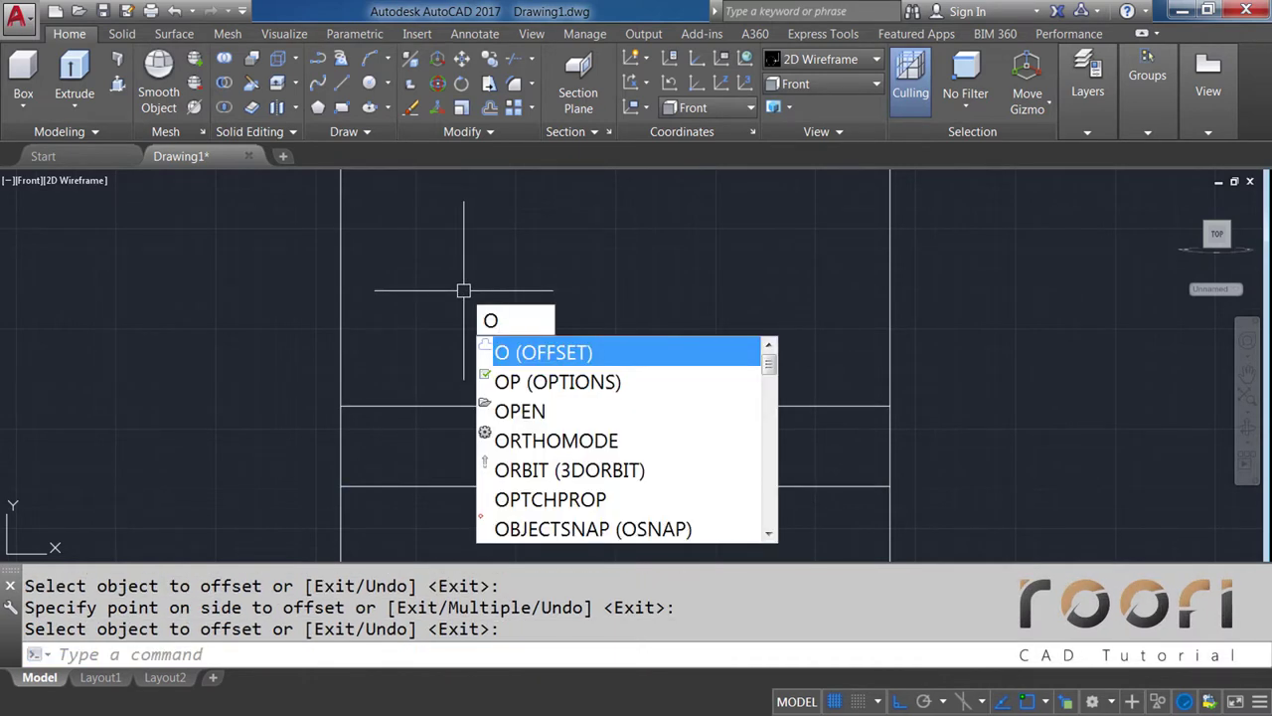
pyautogui.press('Return')
pyautogui.write('112')
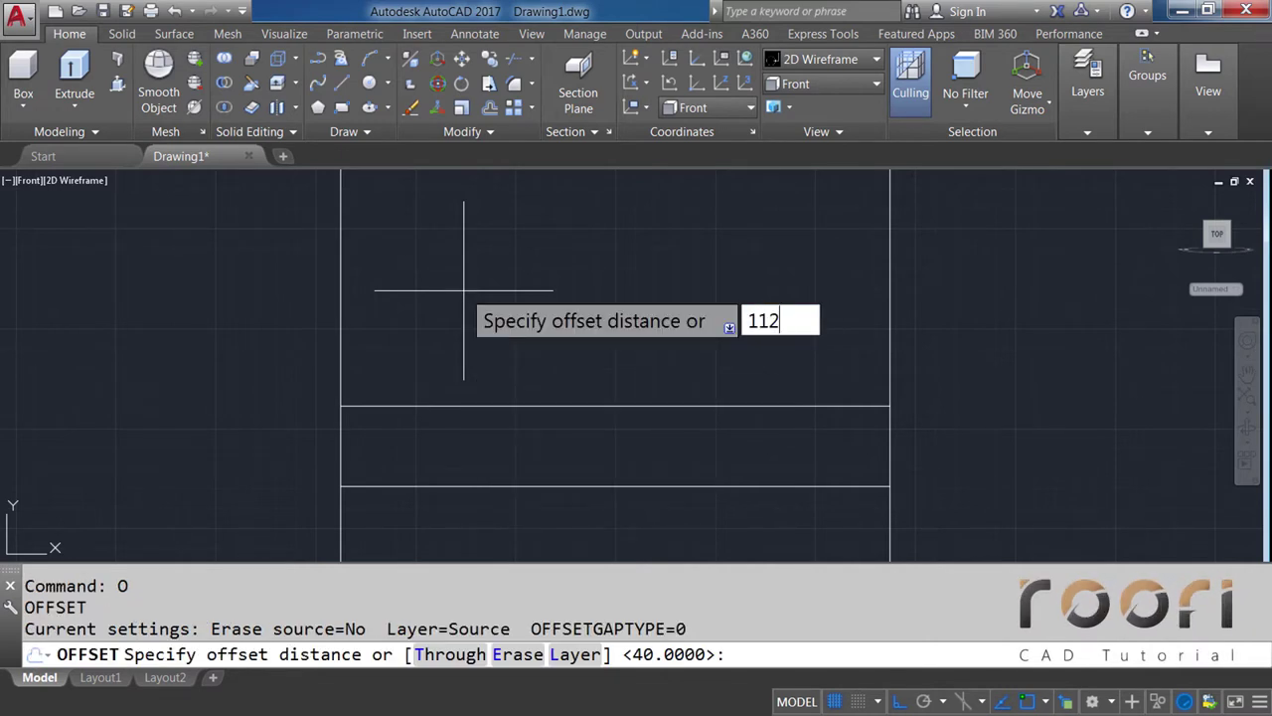
pyautogui.press('Return')
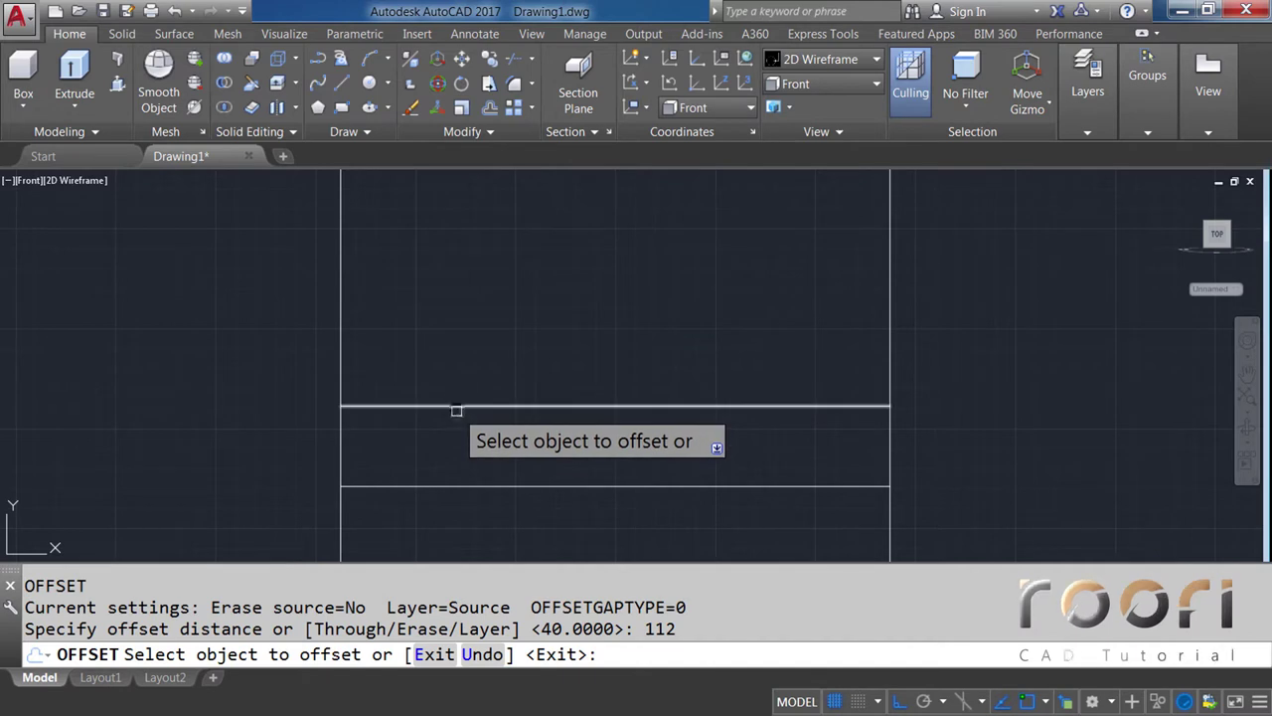
pyautogui.click(457, 406)
pyautogui.click(469, 328)
pyautogui.press('Return')
pyautogui.moveTo(471, 272); pyautogui.dragTo(462, 533, button='middle')
pyautogui.write('O')
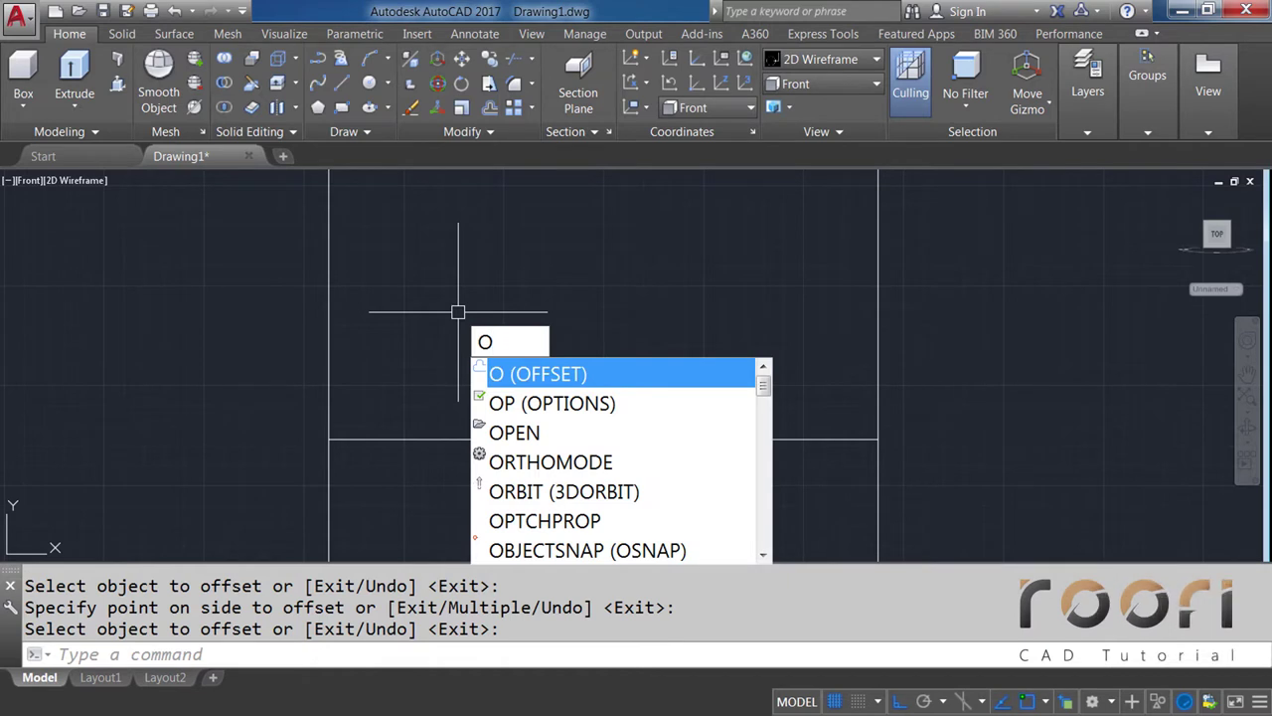
pyautogui.press('Return')
pyautogui.write('40')
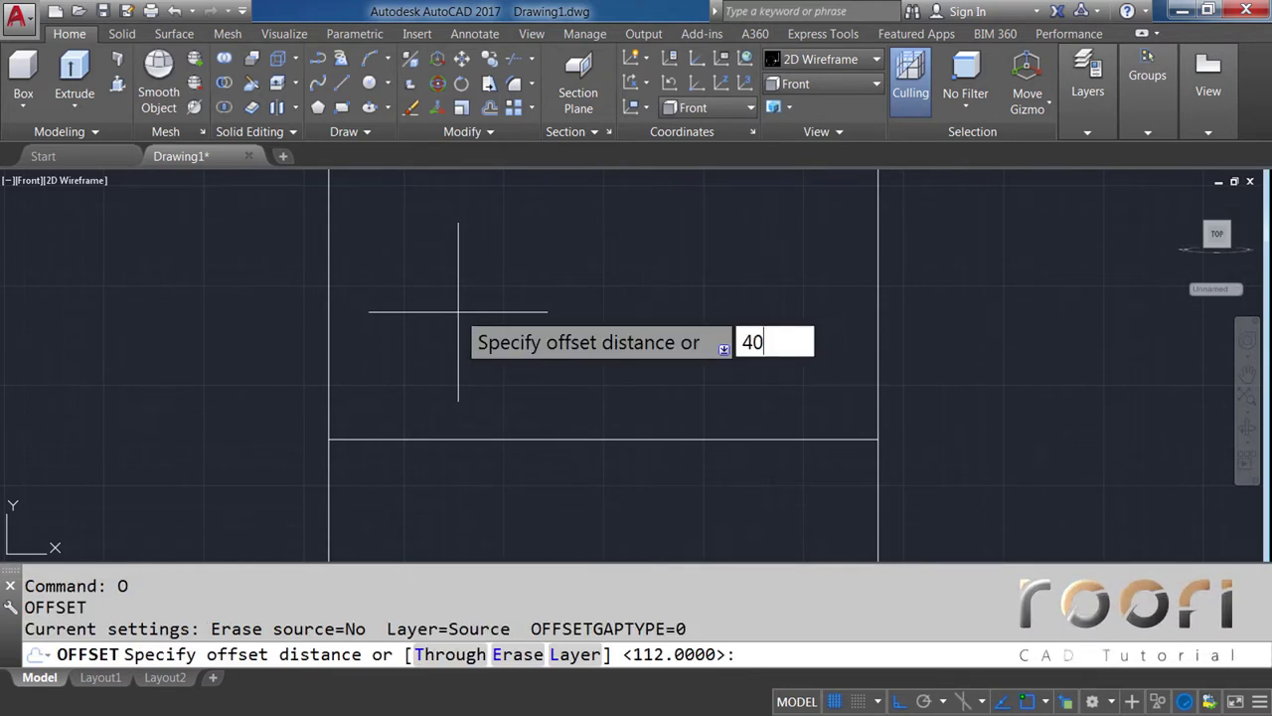
pyautogui.press('Return')
pyautogui.click(452, 439)
pyautogui.click(458, 372)
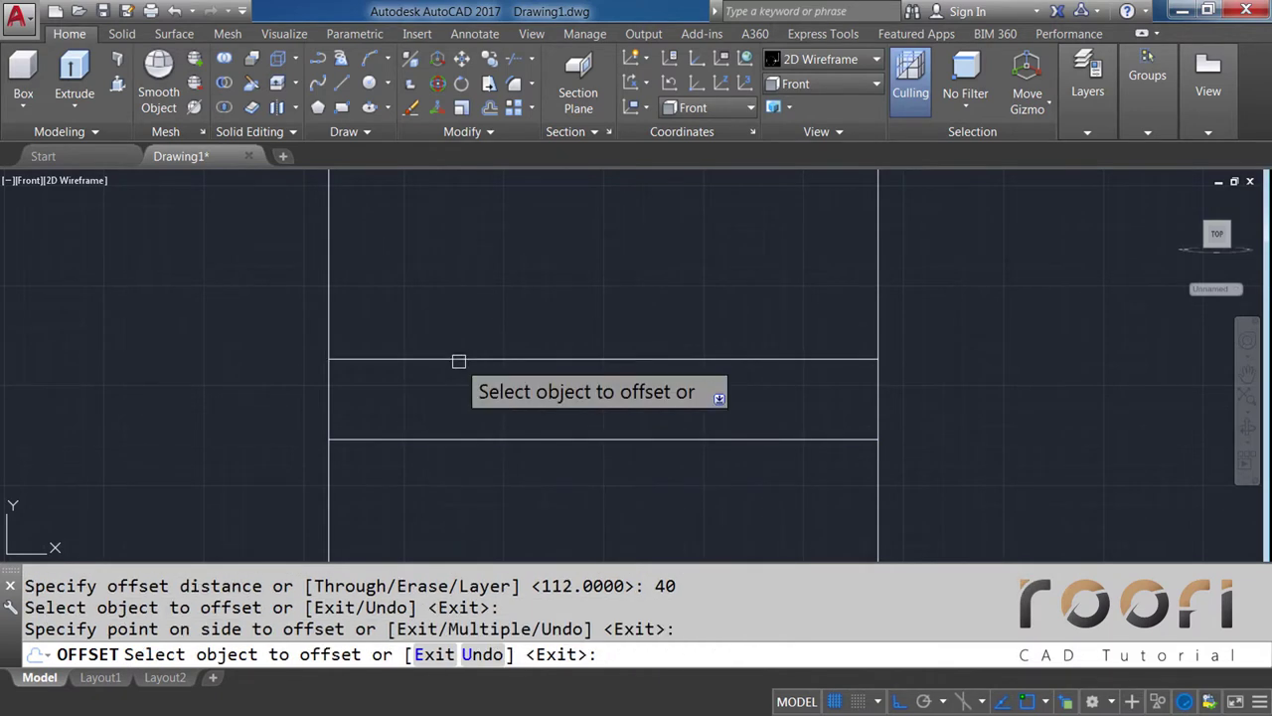
pyautogui.press('Return')
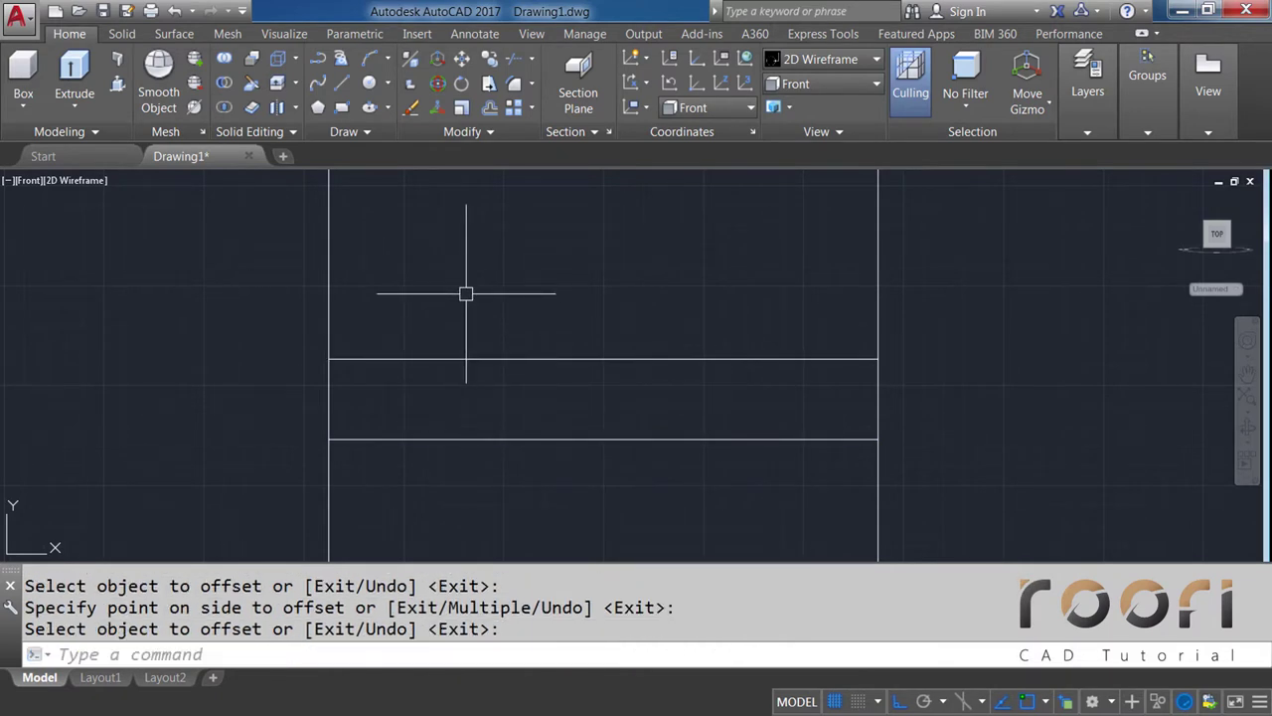
# Add the last panel lines near the top, offset 8 and then 30
pyautogui.moveTo(466, 264); pyautogui.dragTo(474, 317, button='middle')
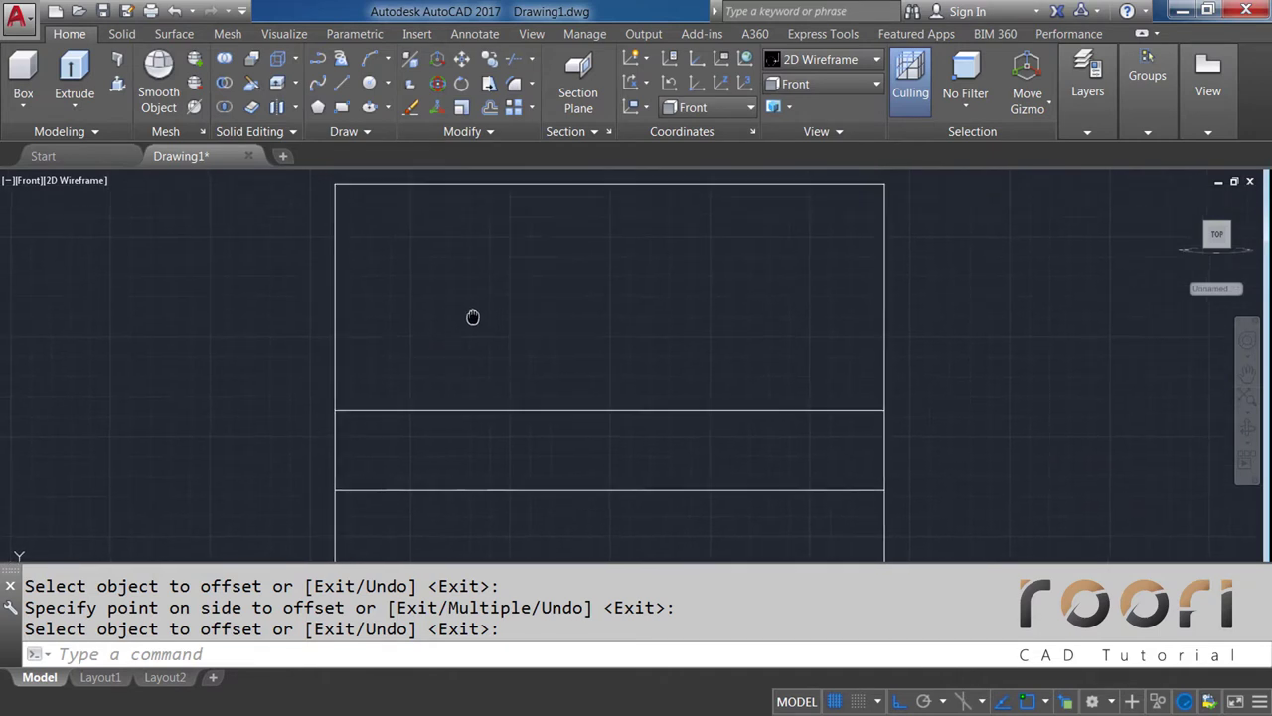
pyautogui.write('O')
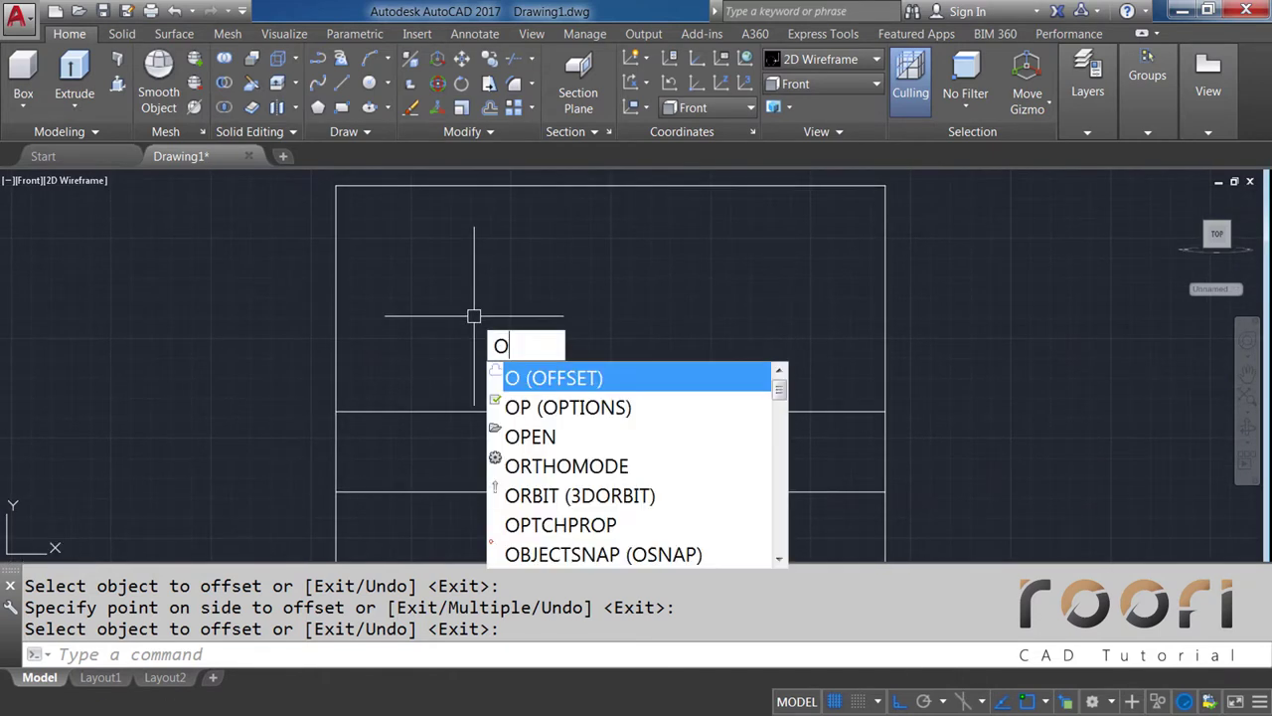
pyautogui.press('Return')
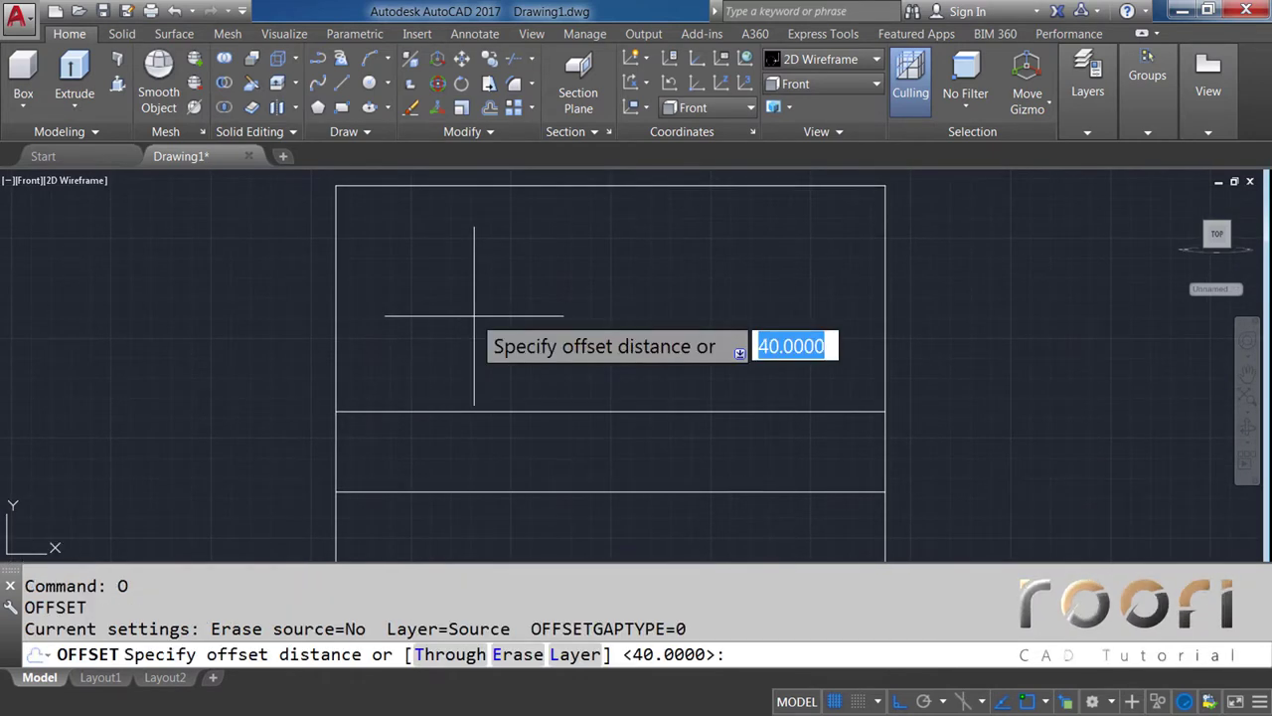
pyautogui.write('8')
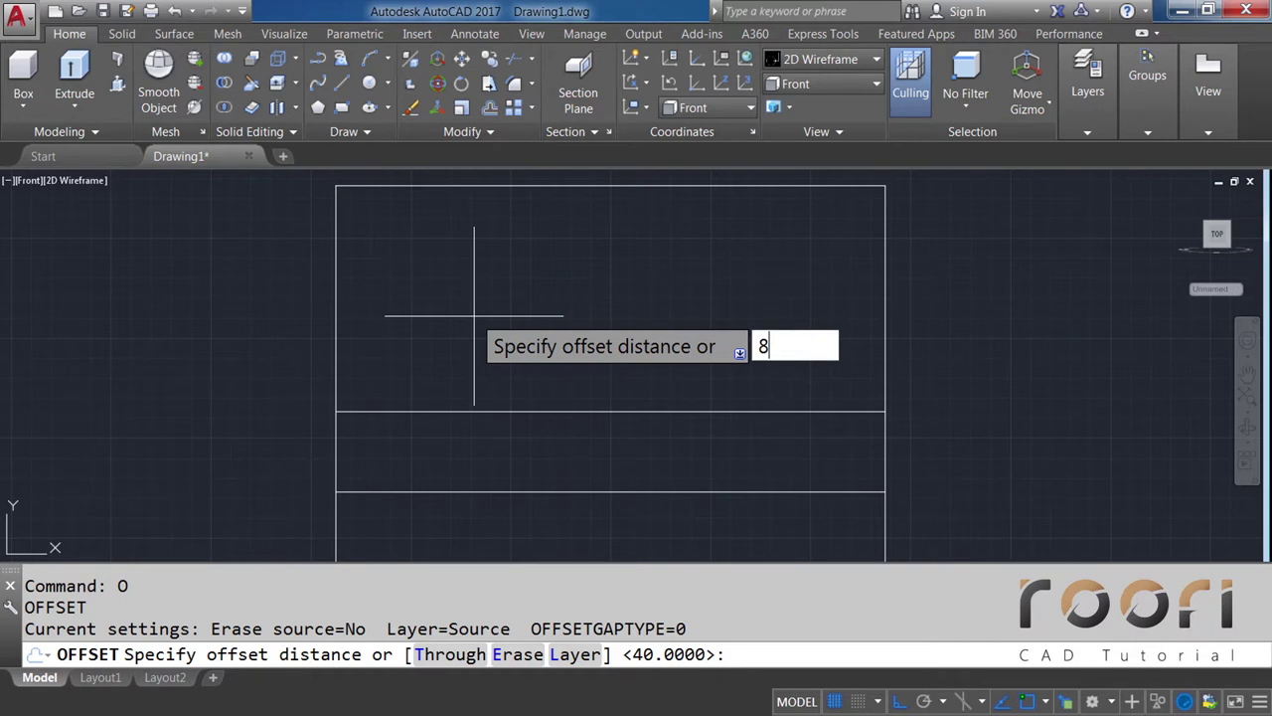
pyautogui.press('Return')
pyautogui.click(447, 410)
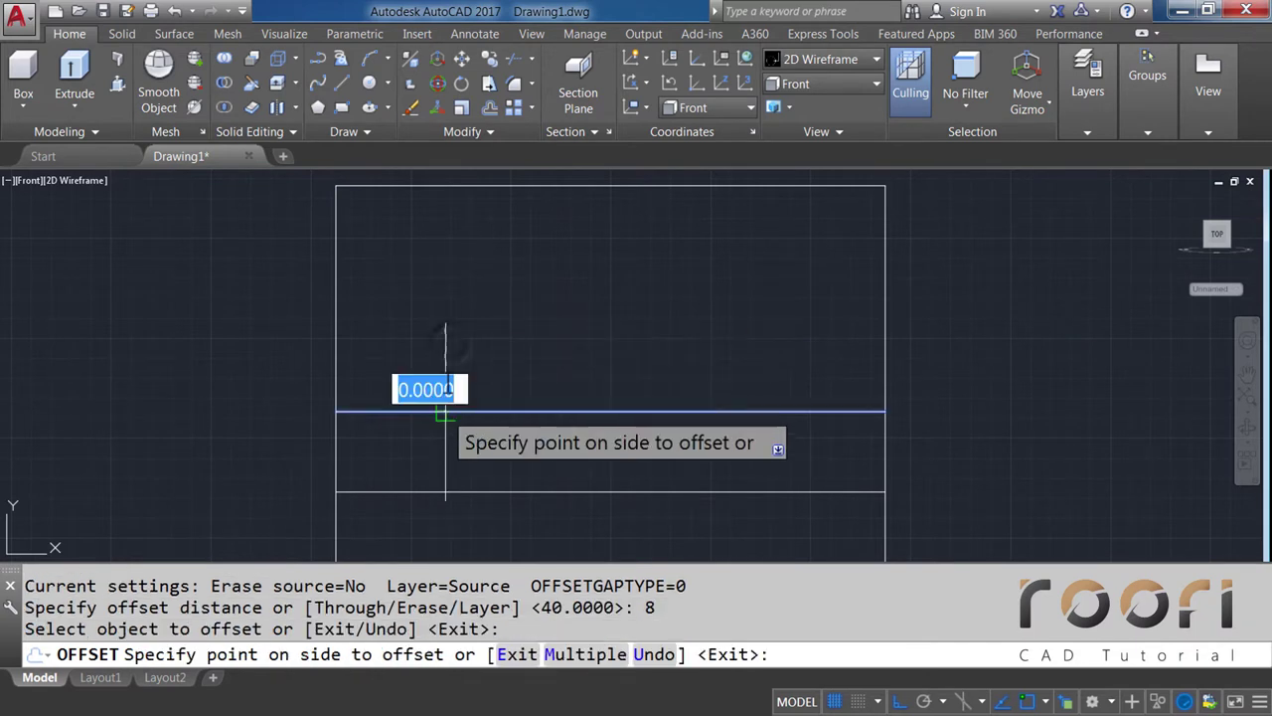
pyautogui.click(451, 342)
pyautogui.press('Return')
pyautogui.write('O')
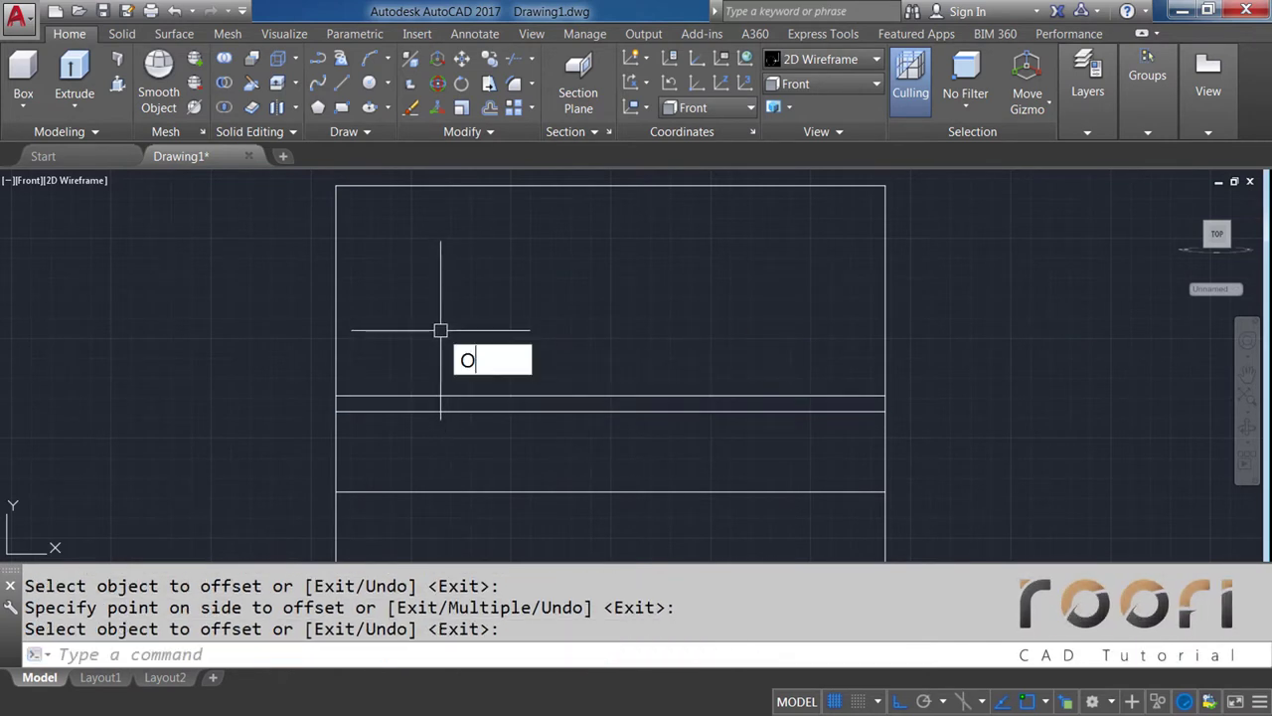
pyautogui.press('Return')
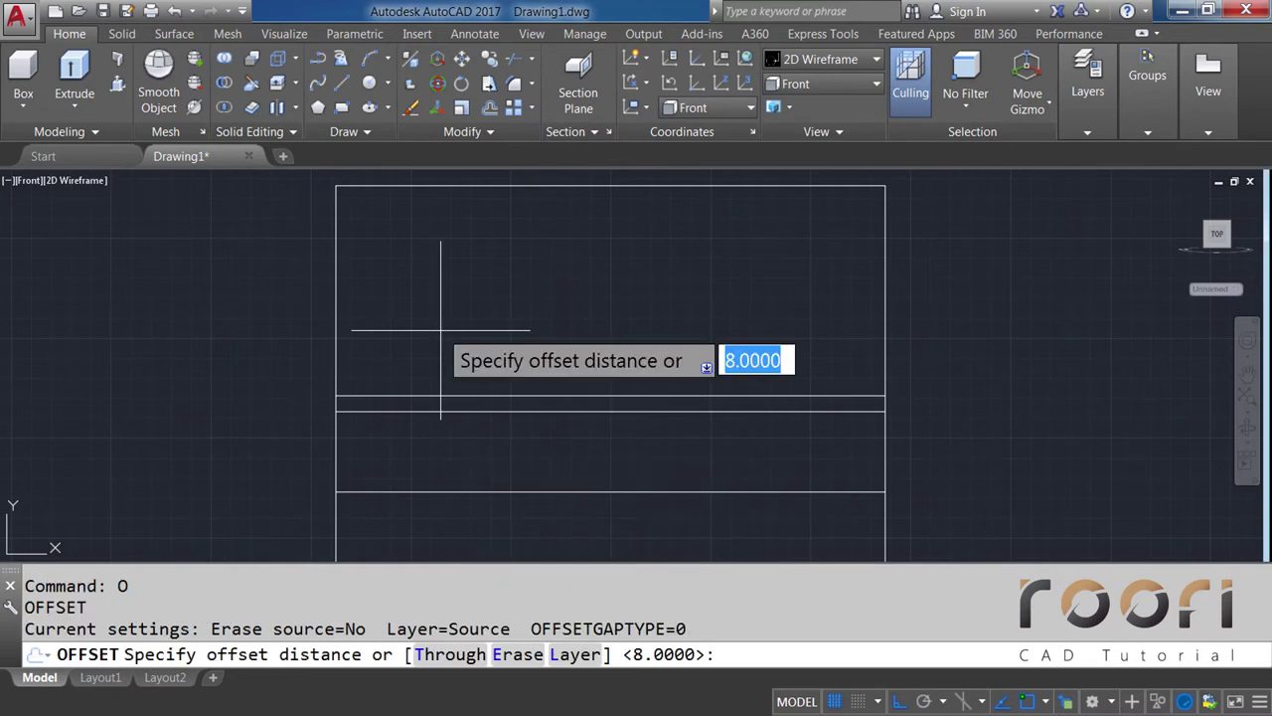
pyautogui.write('30')
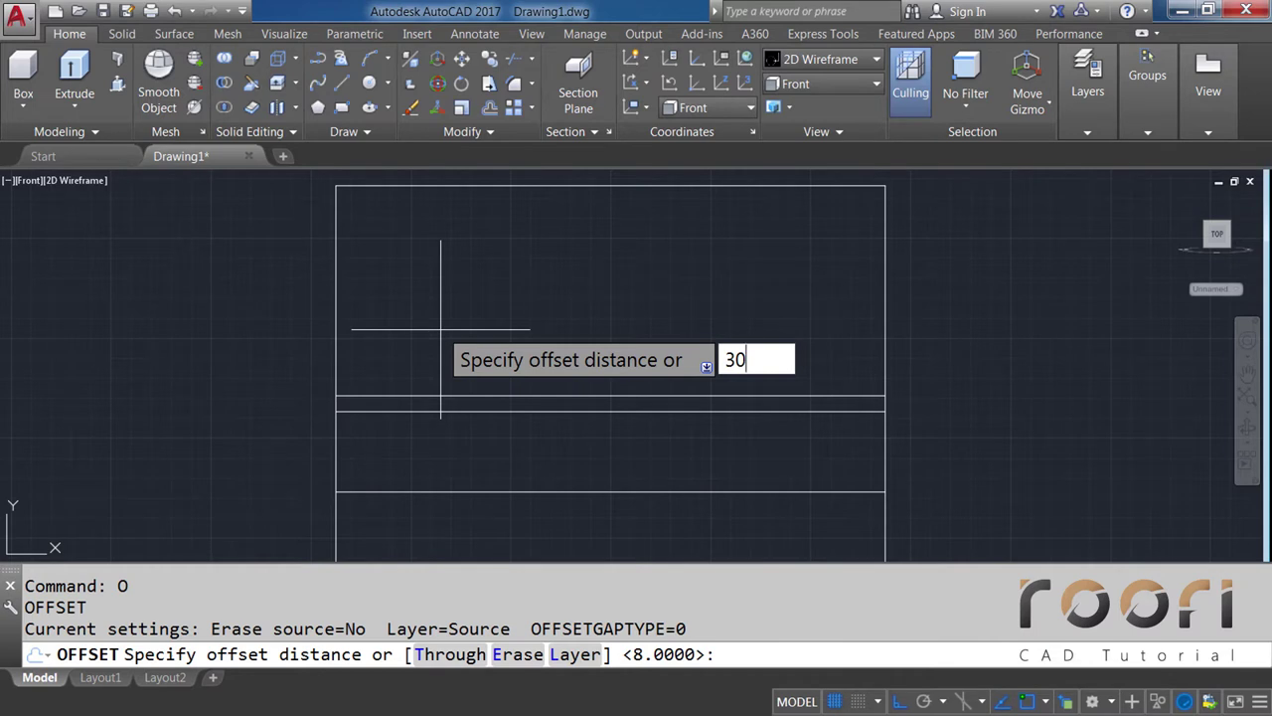
pyautogui.press('Return')
pyautogui.click(440, 396)
pyautogui.click(447, 336)
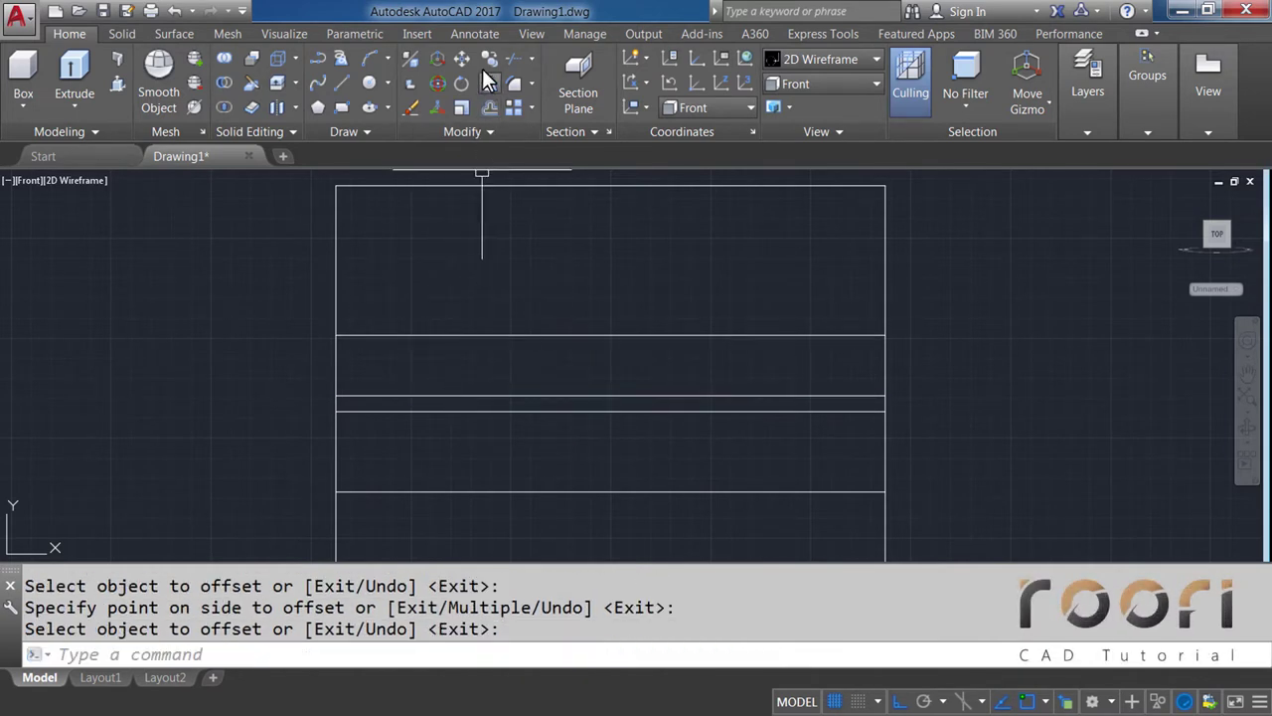
# On the Annotate tab, add a linear dimension from the top-left corner to the first panel line
pyautogui.click(478, 34)
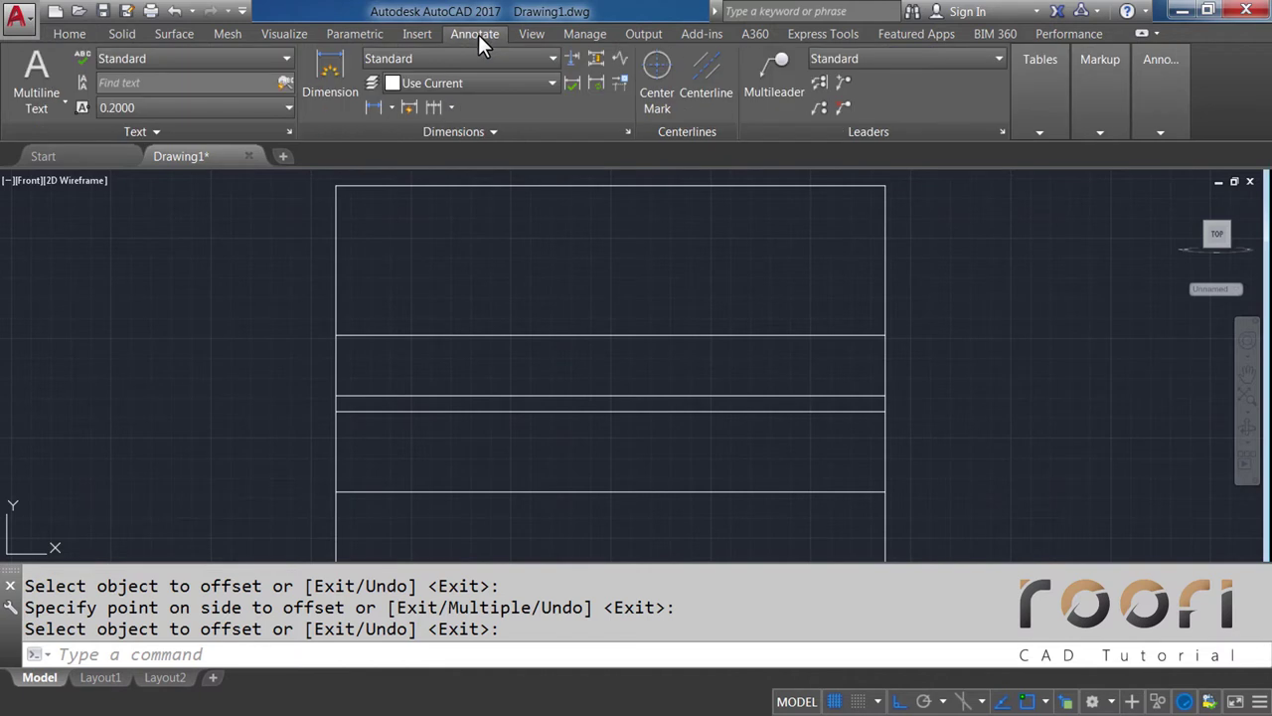
pyautogui.click(373, 107)
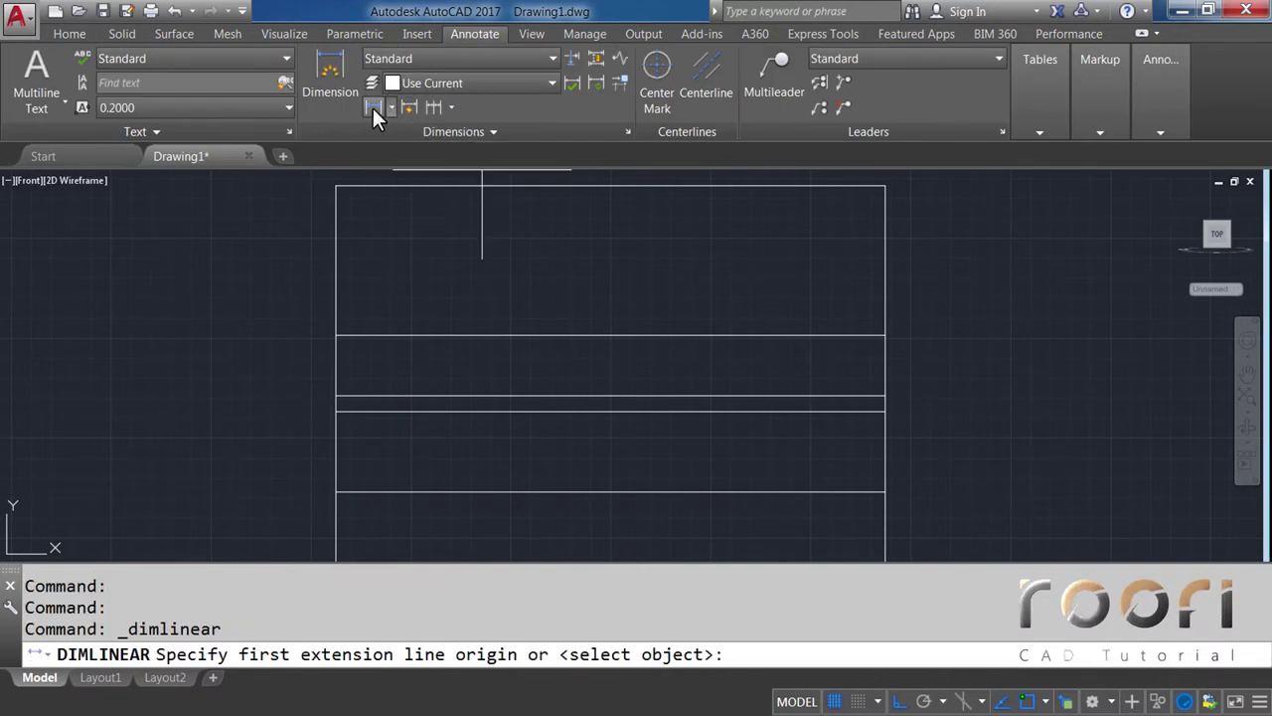
pyautogui.click(336, 186)
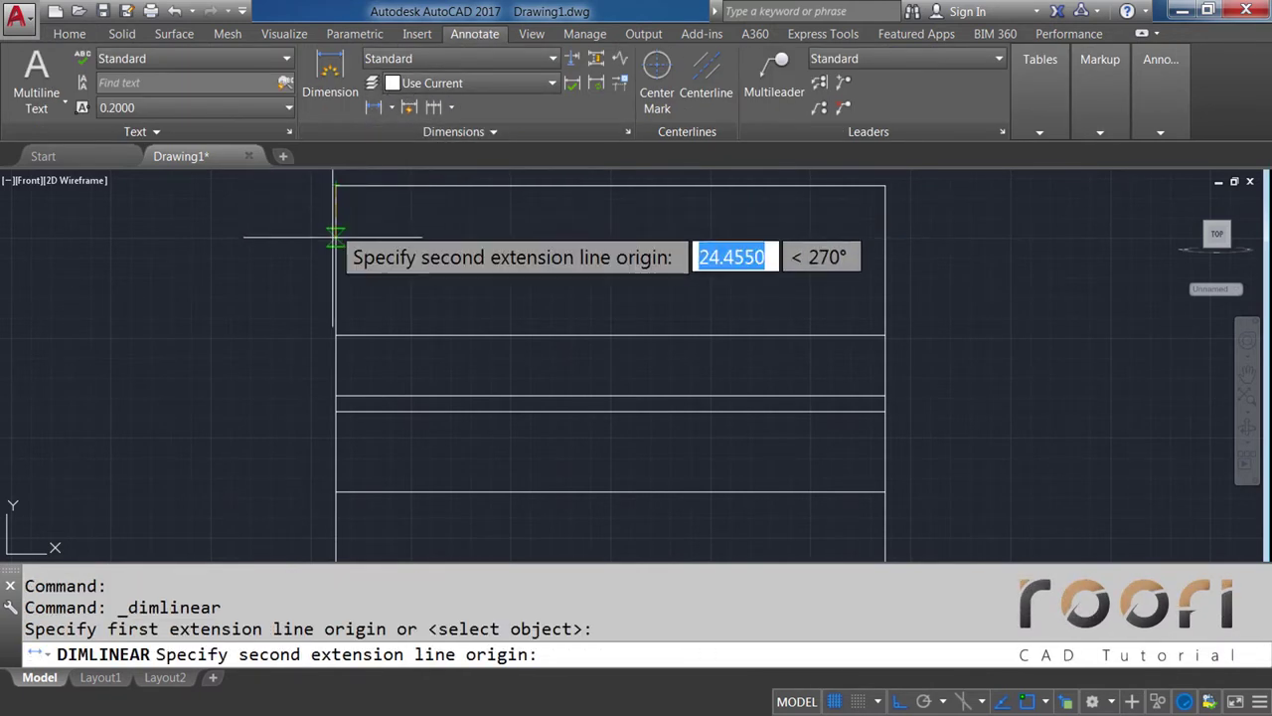
pyautogui.click(336, 334)
pyautogui.click(290, 321)
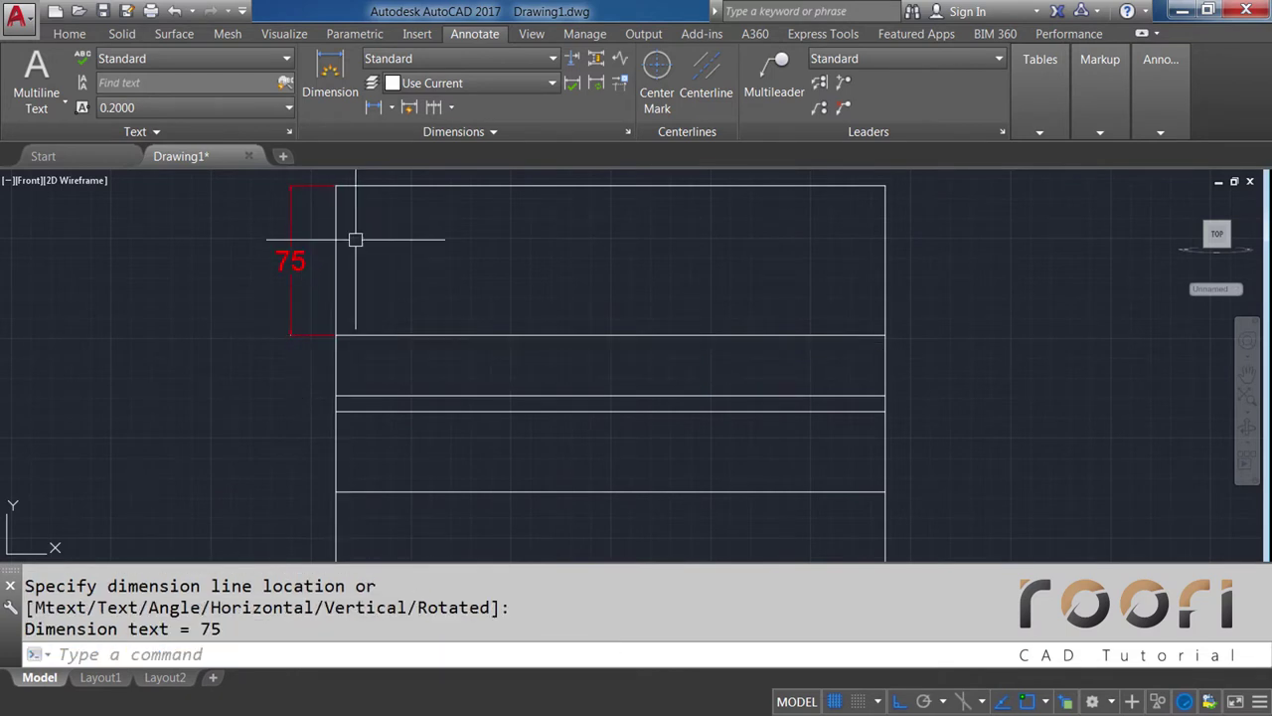
# Continue the dimension chain down the left side: 30, 8, 40, 112, 40, 145
pyautogui.click(433, 107)
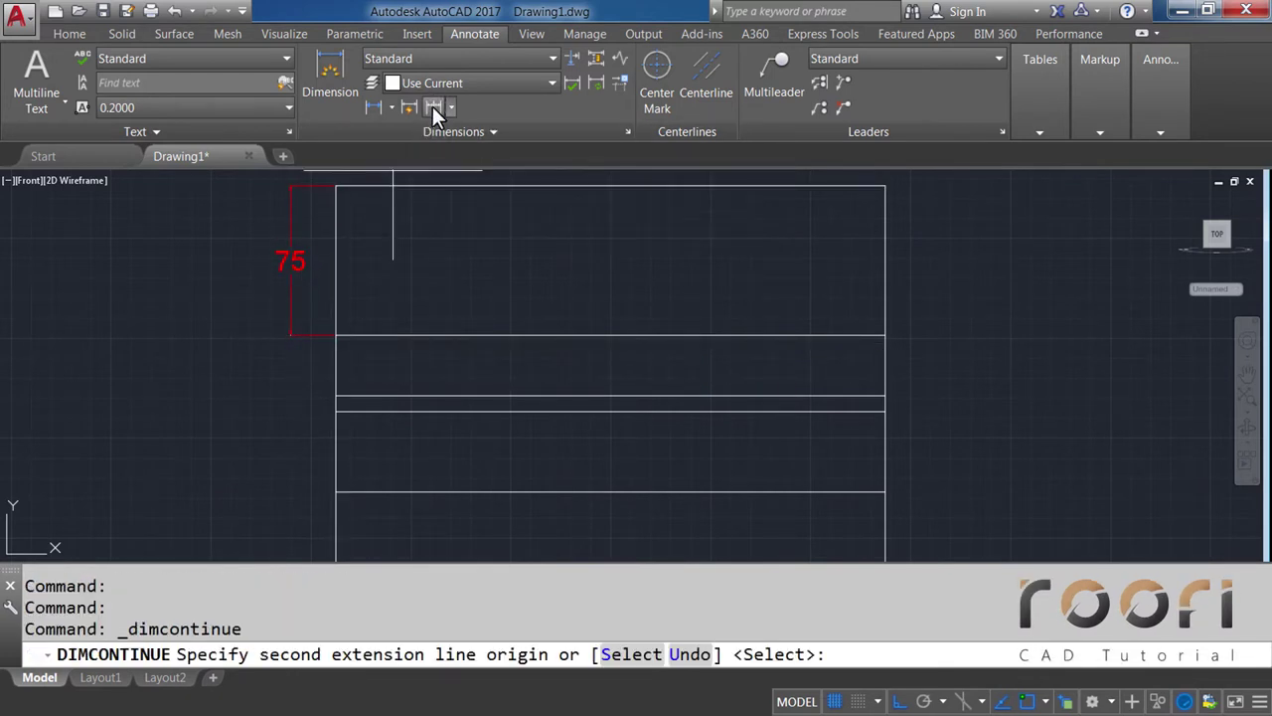
pyautogui.click(335, 395)
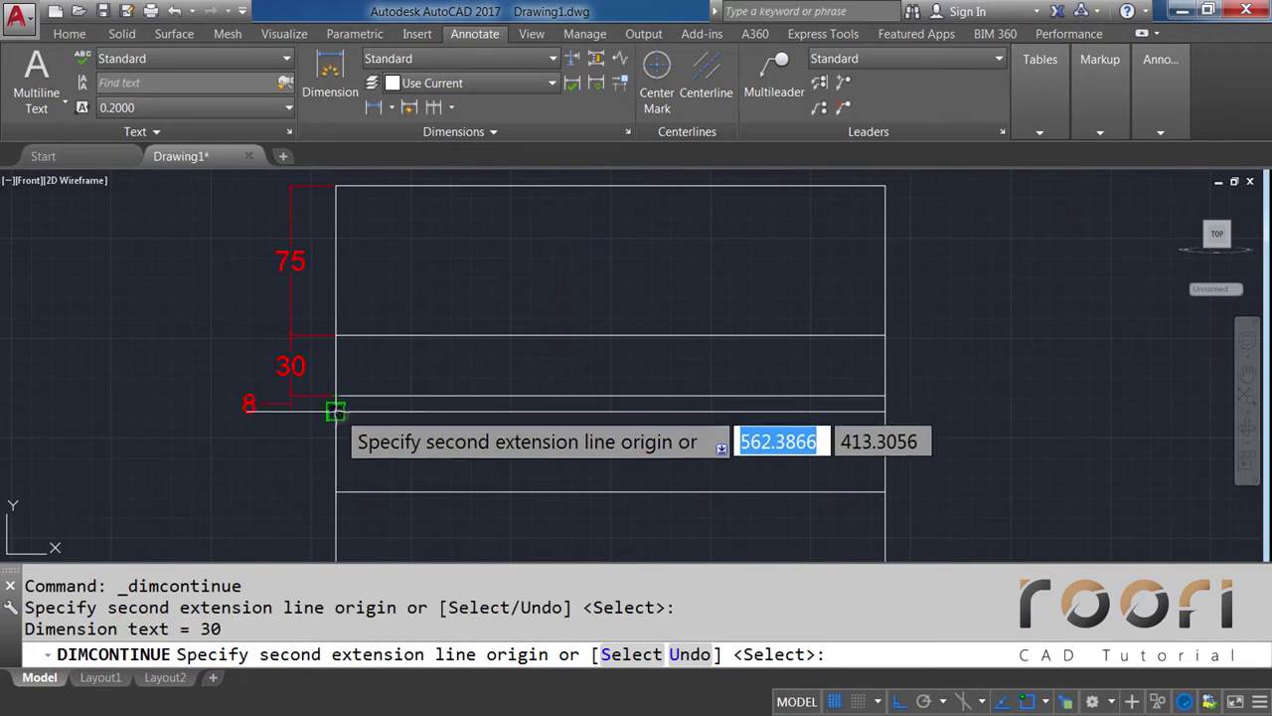
pyautogui.click(334, 411)
pyautogui.click(335, 489)
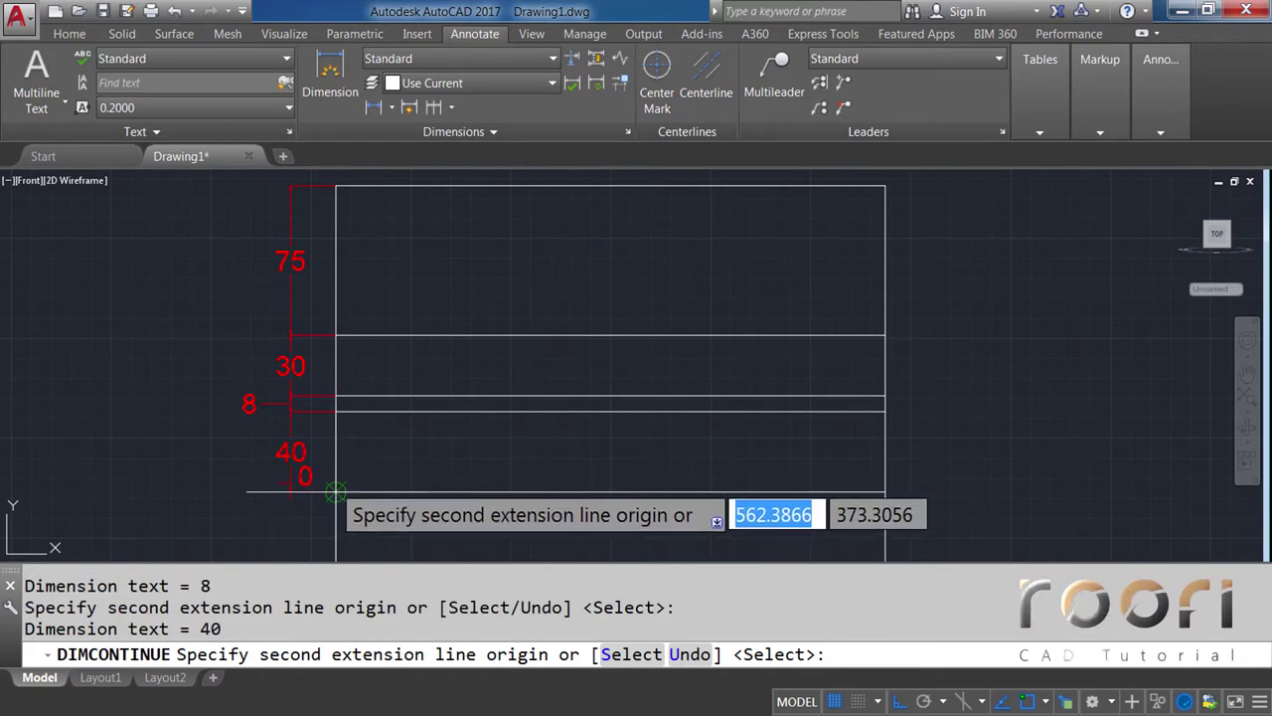
pyautogui.scroll(-2, 335, 482)
pyautogui.moveTo(358, 515); pyautogui.dragTo(430, 265, button='middle')
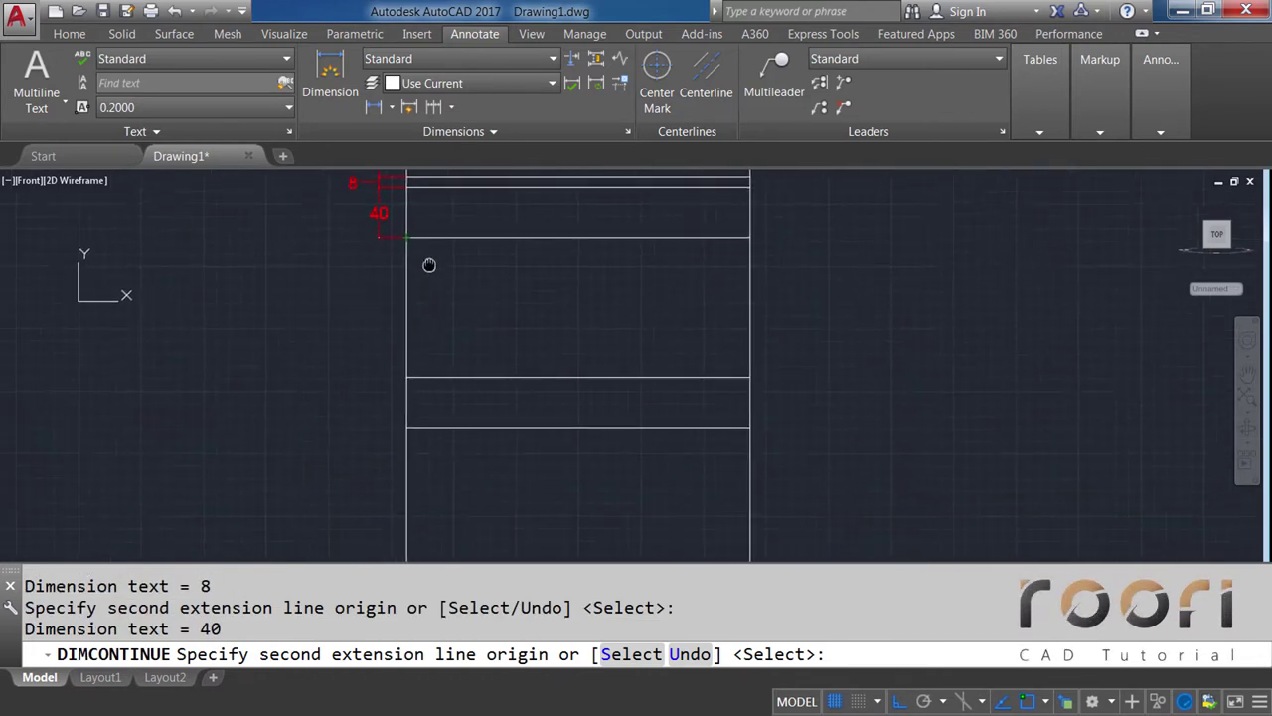
pyautogui.click(406, 377)
pyautogui.click(408, 422)
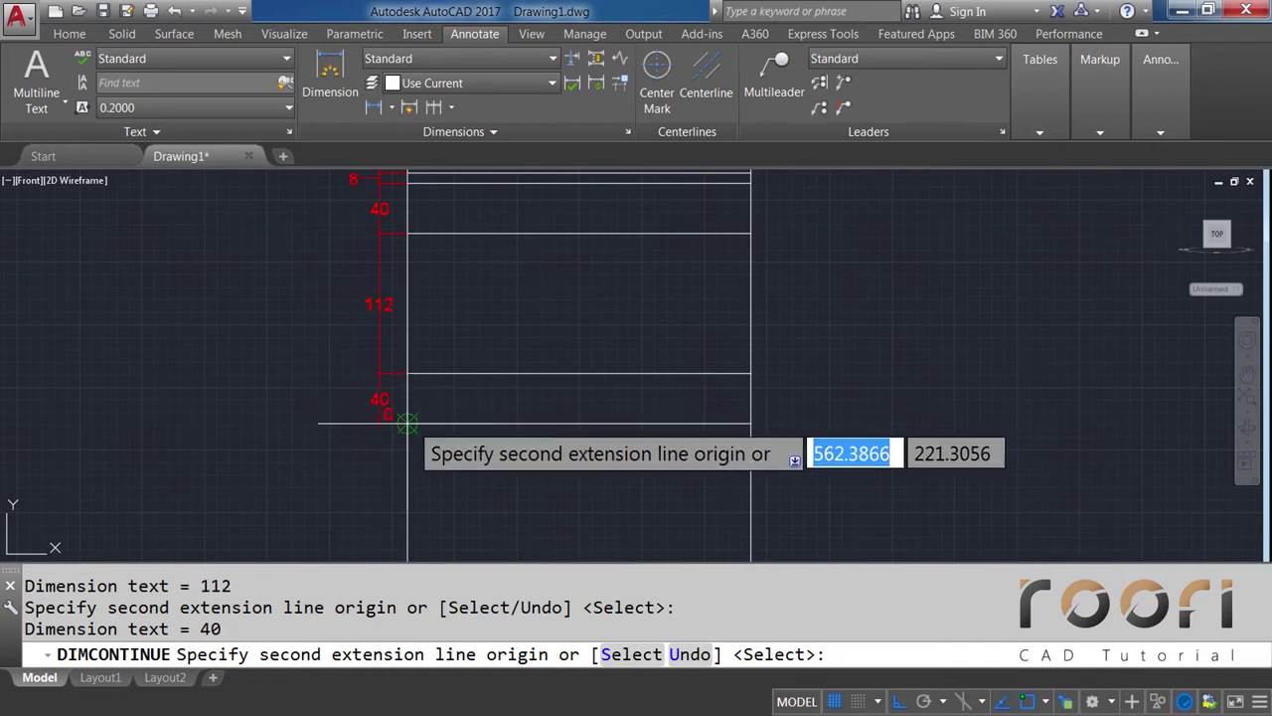
pyautogui.moveTo(422, 473); pyautogui.dragTo(450, 281, button='middle')
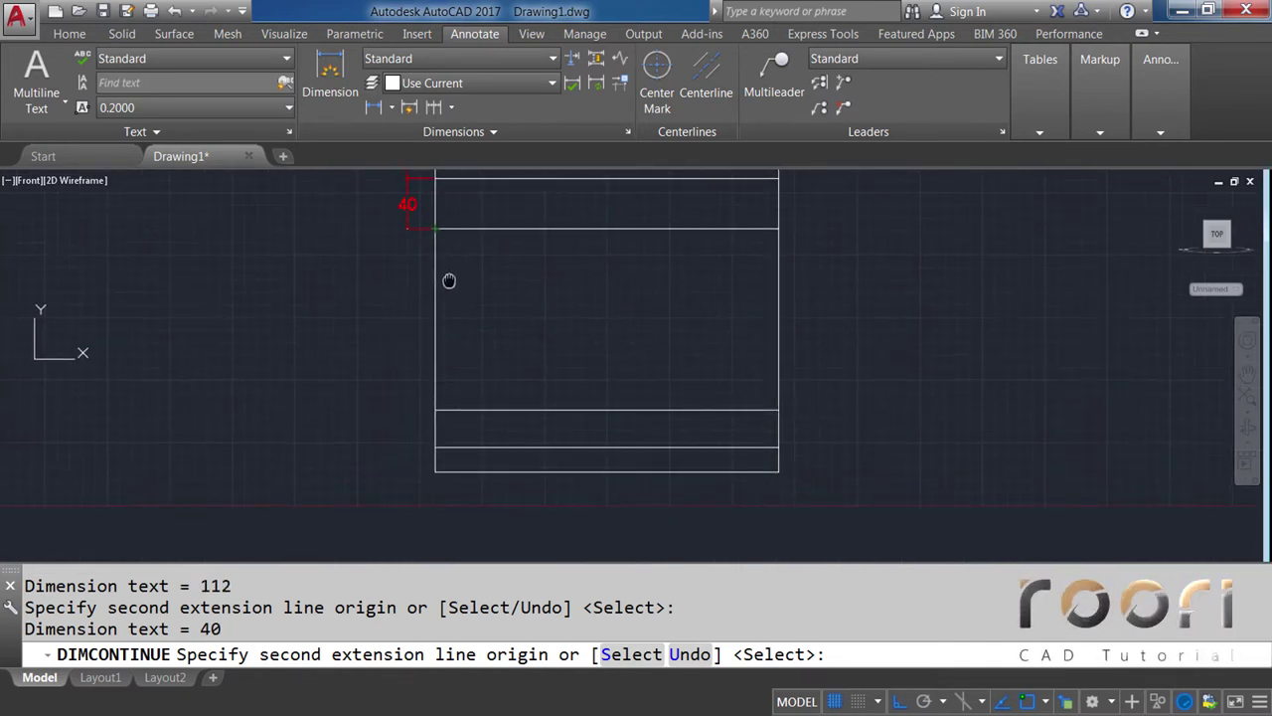
pyautogui.click(433, 411)
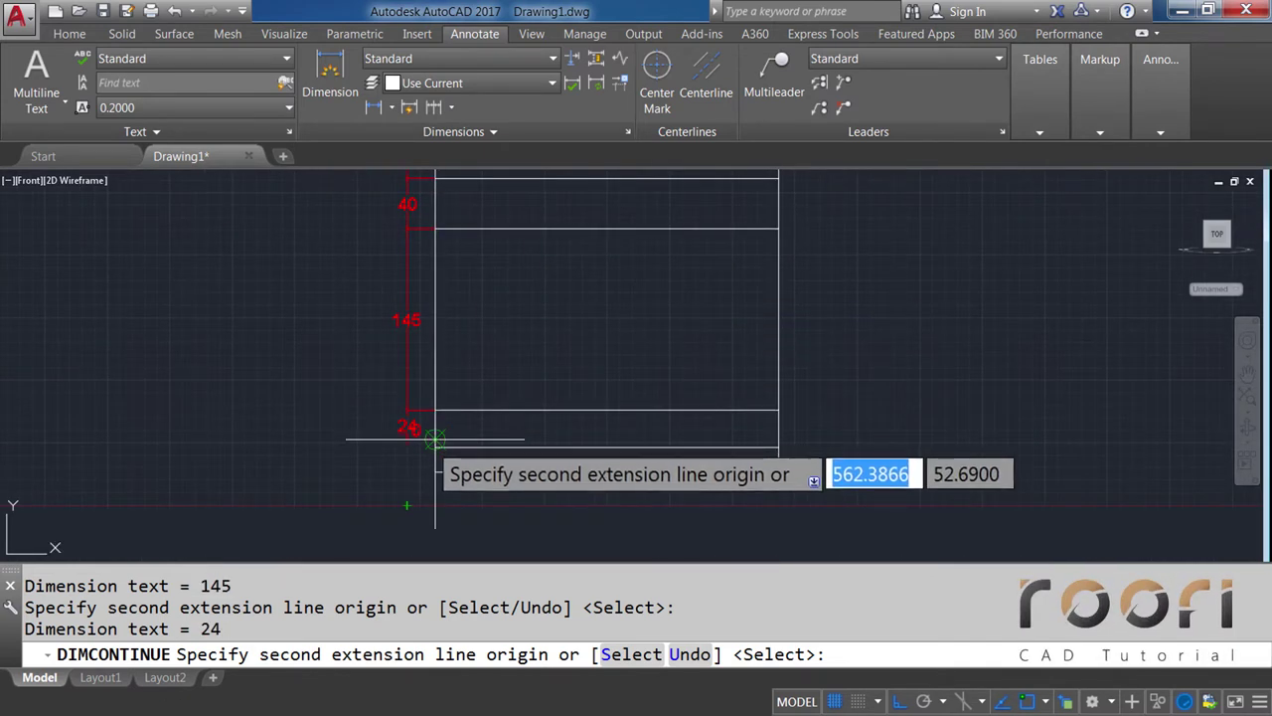
pyautogui.press('Escape')
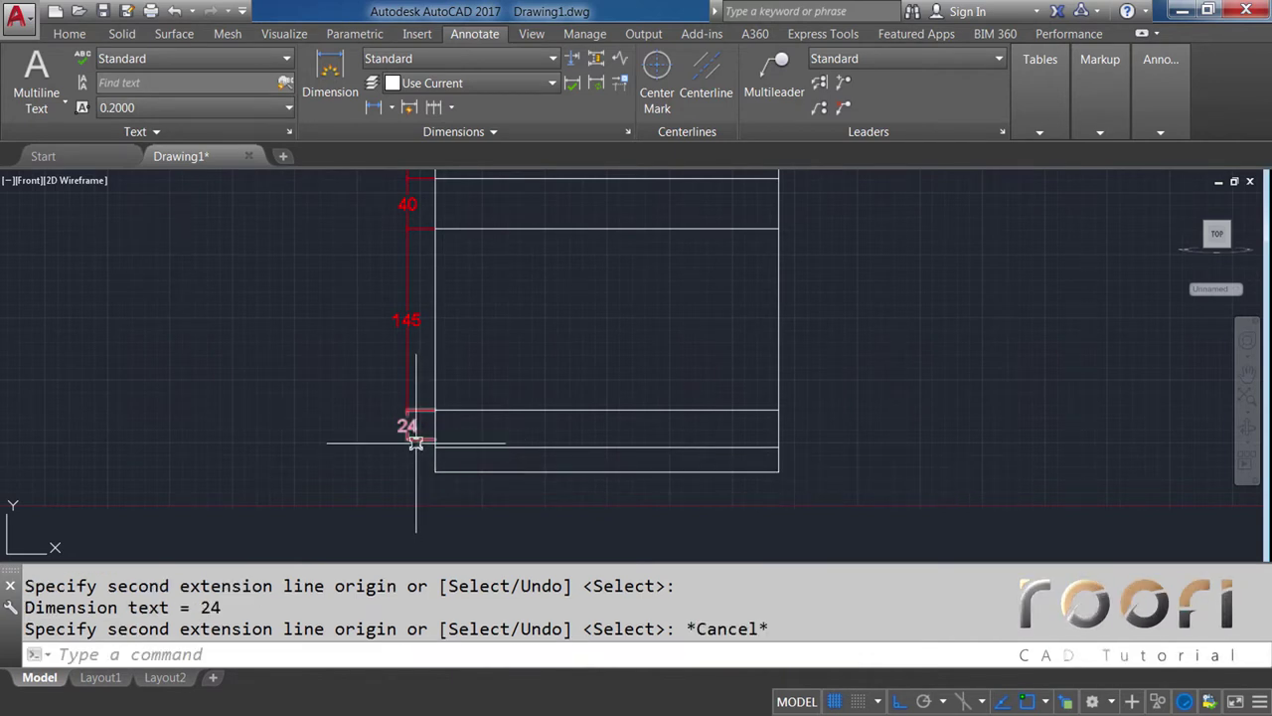
# Correct the wrong 24 dimension by stretching its grip so it reads 30
pyautogui.click(426, 444)
pyautogui.scroll(2, 427, 444)
pyautogui.click(440, 436)
pyautogui.click(439, 452)
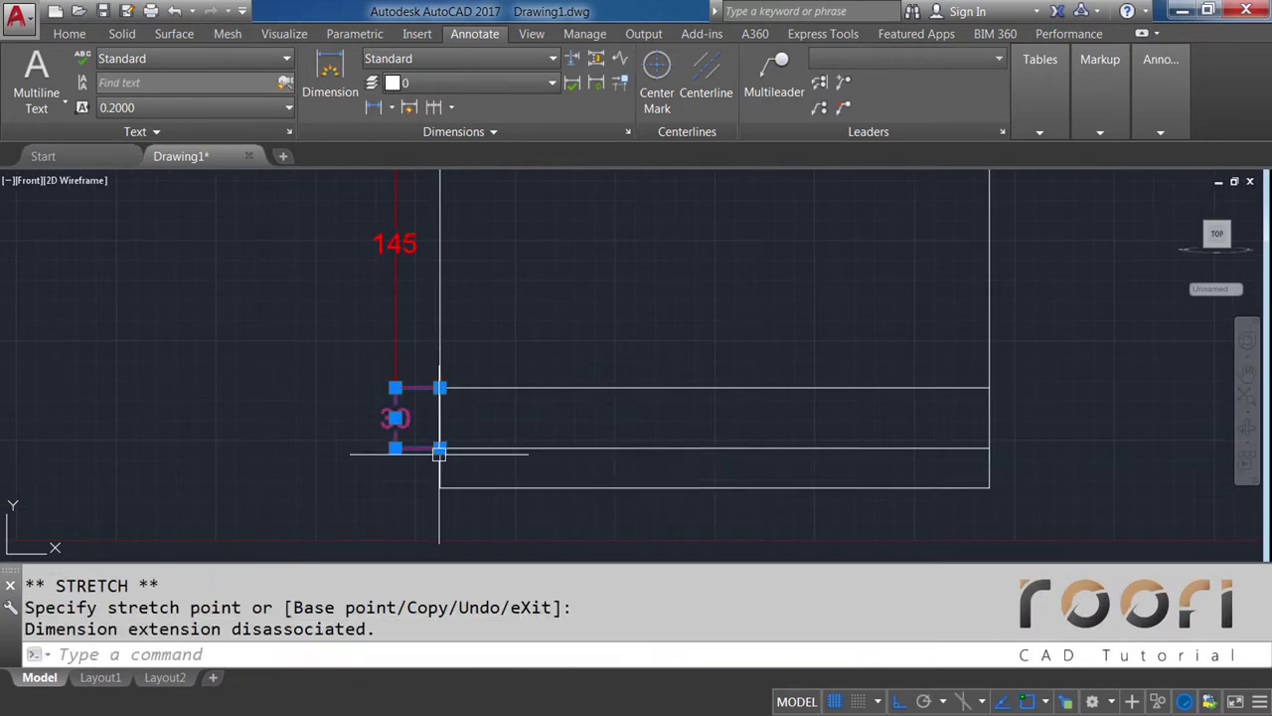
pyautogui.press('Escape')
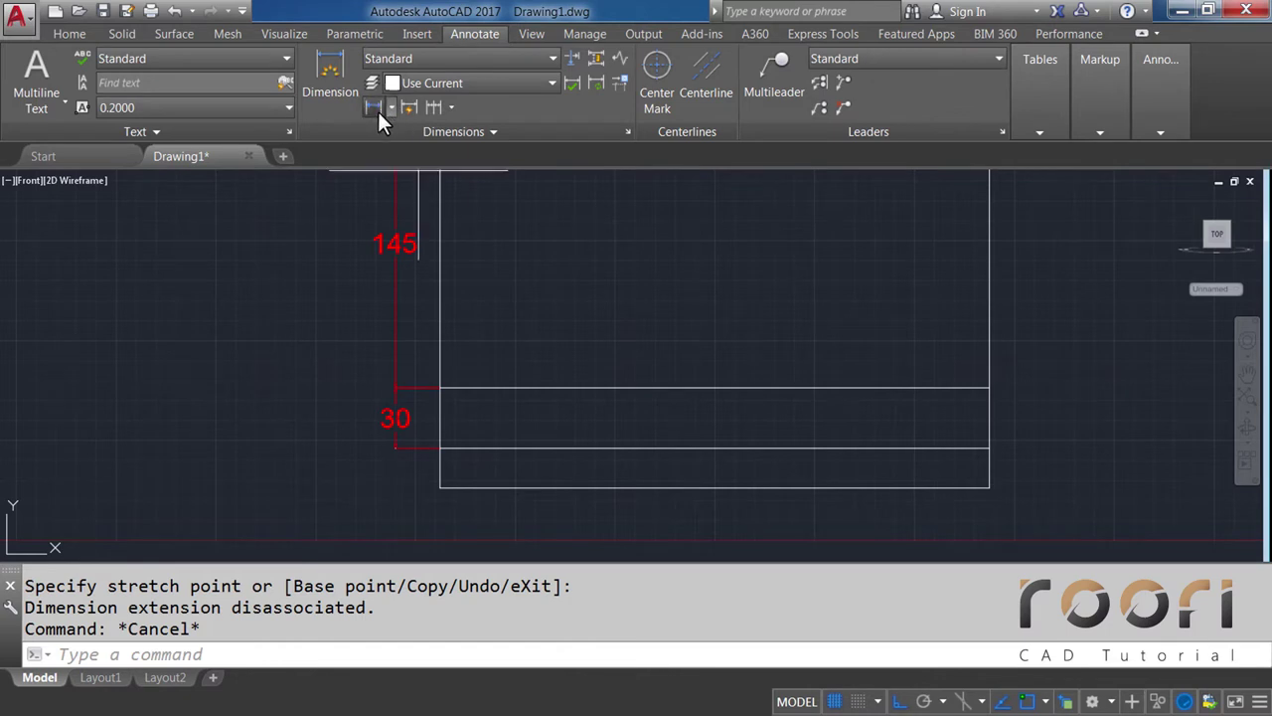
# Add a linear 20 dimension from the lowest panel line to the bottom corner
pyautogui.click(376, 108)
pyautogui.click(440, 487)
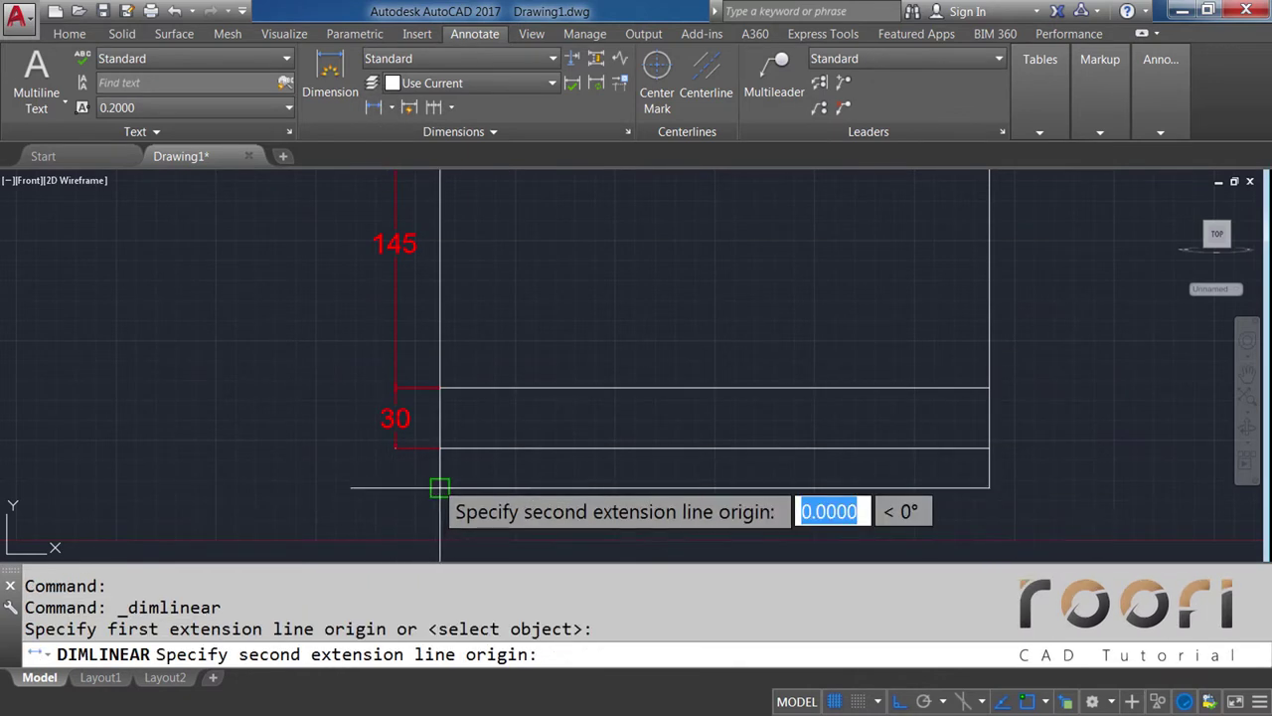
pyautogui.click(439, 448)
pyautogui.click(394, 466)
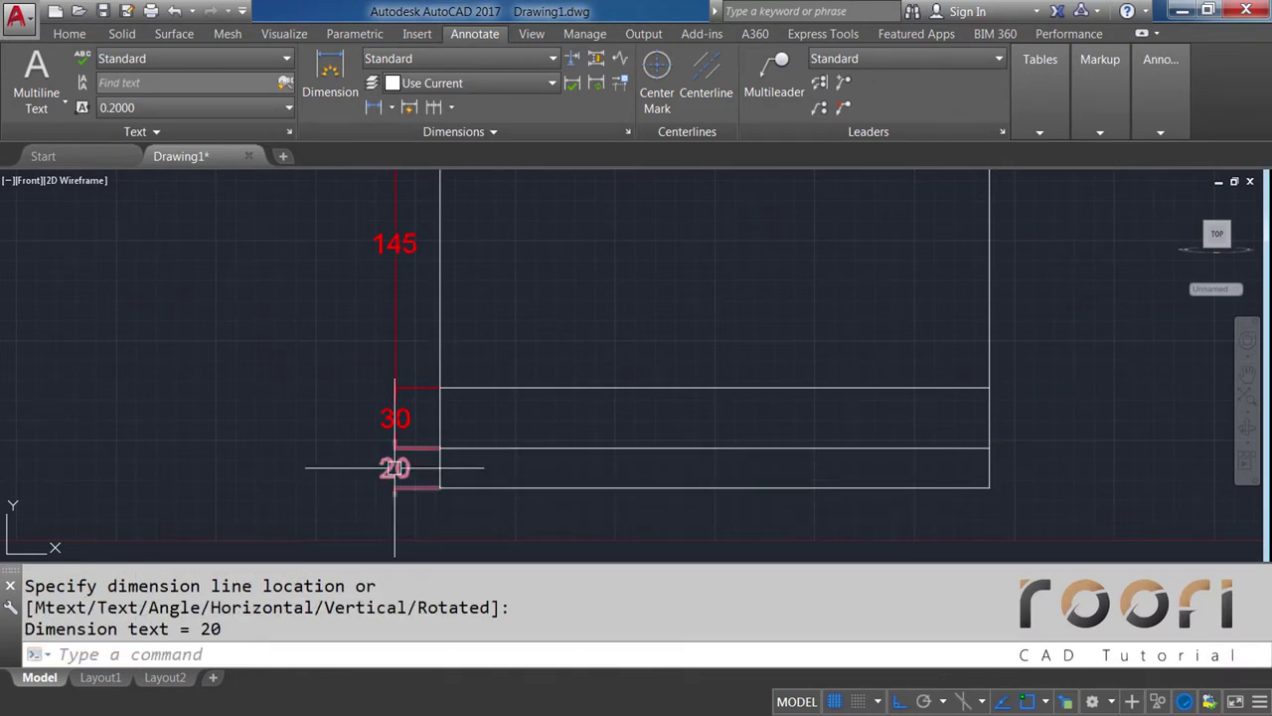
# Dimension the overall 500 height on the left edge and 275 width along the bottom
pyautogui.press('Return')
pyautogui.press('Return')
pyautogui.click(440, 321)
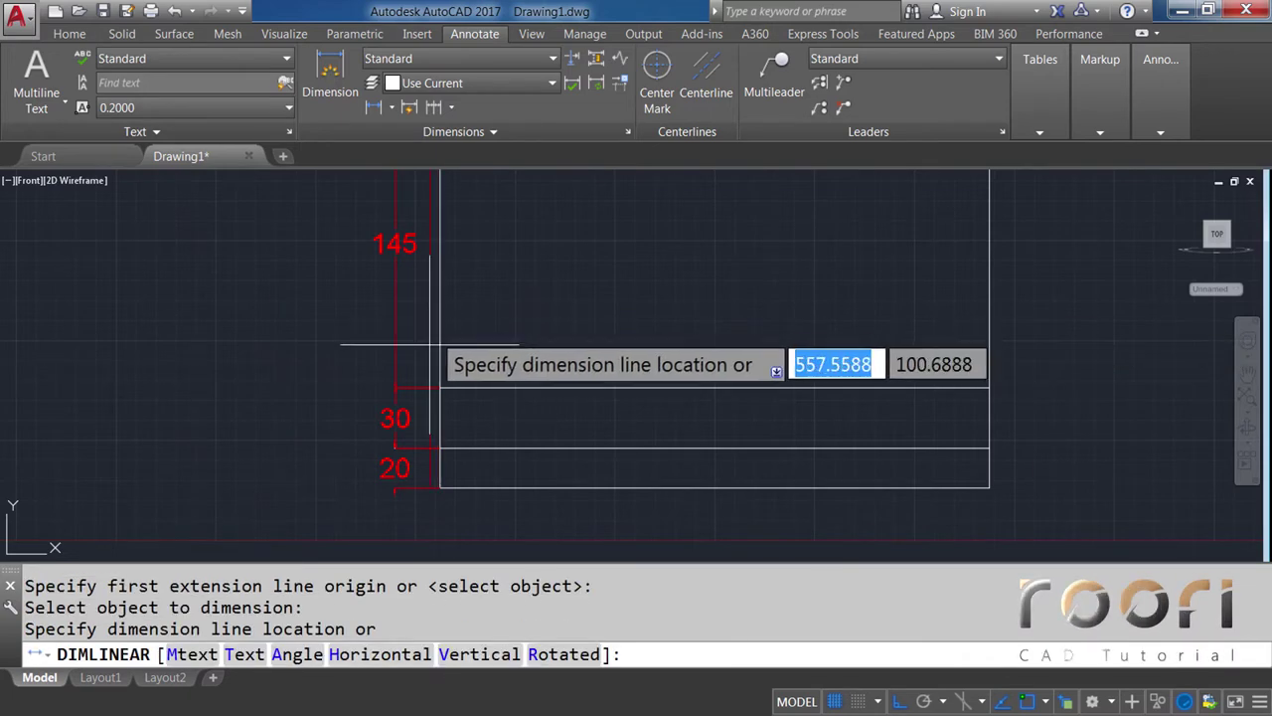
pyautogui.scroll(-2, 419, 392)
pyautogui.click(367, 370)
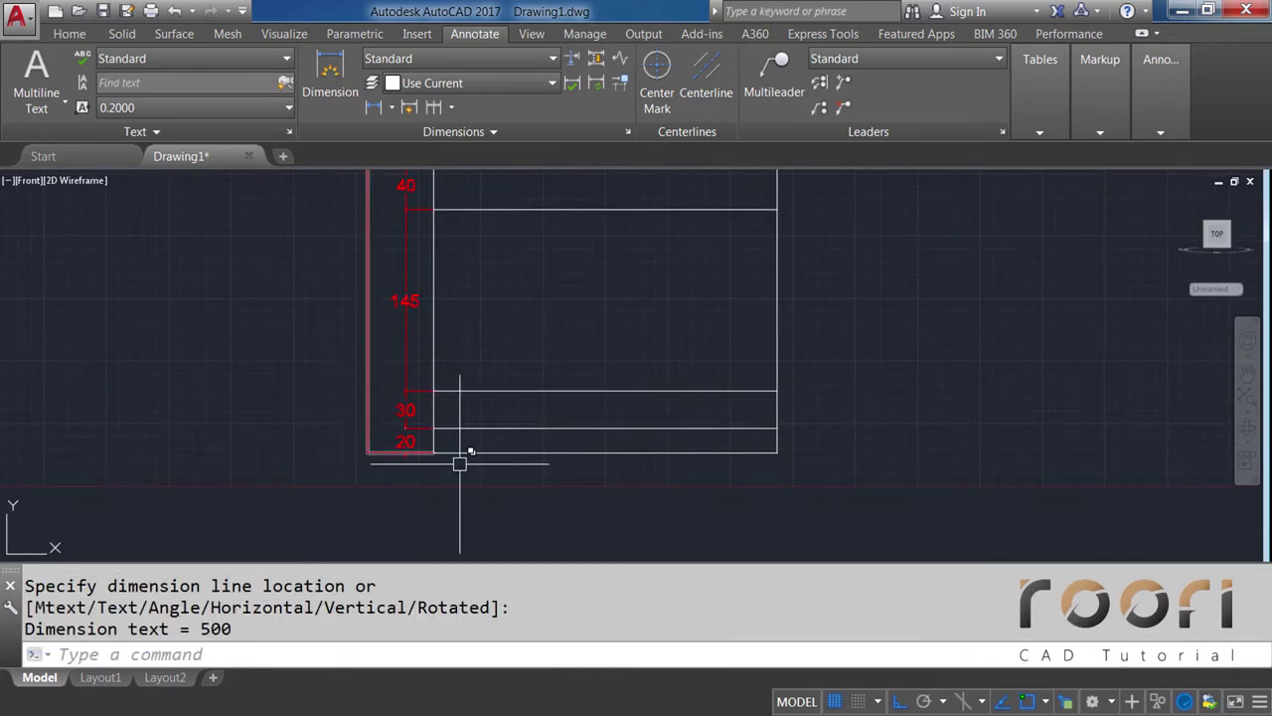
pyautogui.press('Return')
pyautogui.press('Return')
pyautogui.click(583, 453)
pyautogui.click(570, 490)
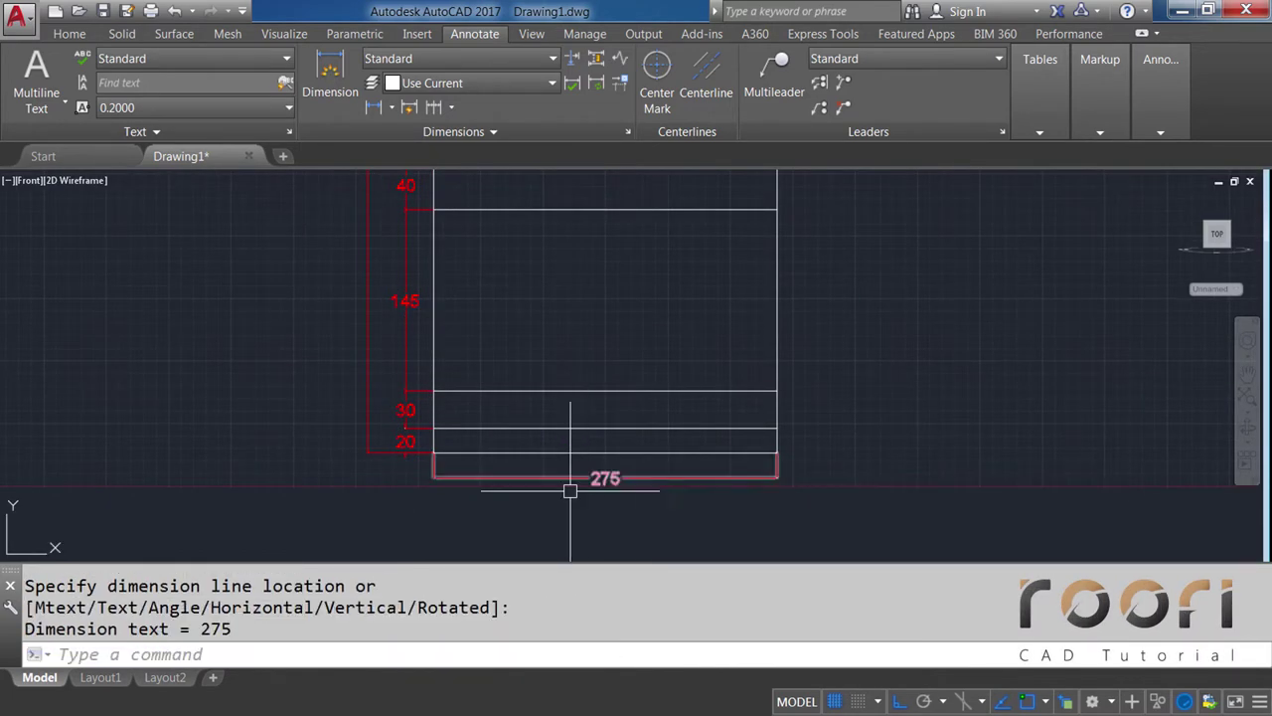
# Window-select and erase all the dimensions on the left side of the outline
pyautogui.moveTo(308, 289); pyautogui.dragTo(295, 423, button='middle')
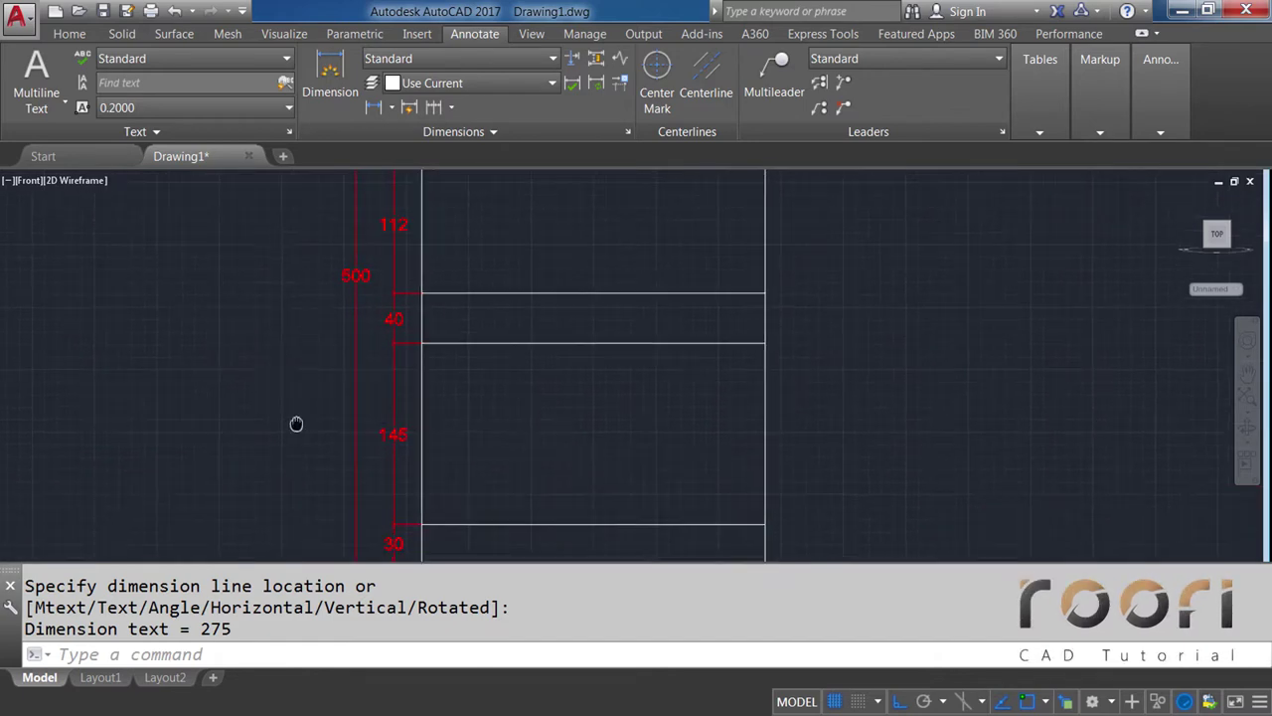
pyautogui.moveTo(289, 301)
pyautogui.mouseDown(button='middle')
pyautogui.moveTo(275, 389)
pyautogui.moveTo(295, 287)
pyautogui.moveTo(295, 324)
pyautogui.mouseUp(button='middle')
pyautogui.scroll(2, 304, 296)
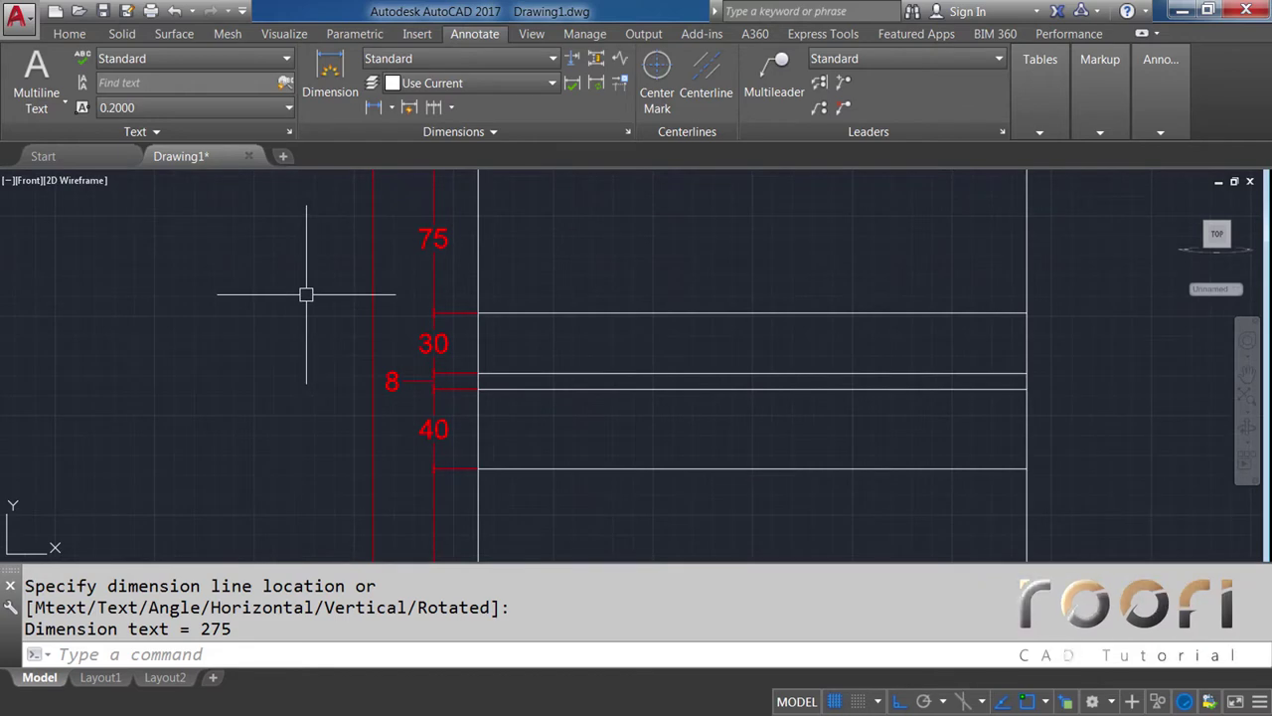
pyautogui.scroll(-2, 306, 294)
pyautogui.moveTo(369, 393); pyautogui.dragTo(386, 317, button='middle')
pyautogui.moveTo(455, 440); pyautogui.dragTo(516, 294, button='middle')
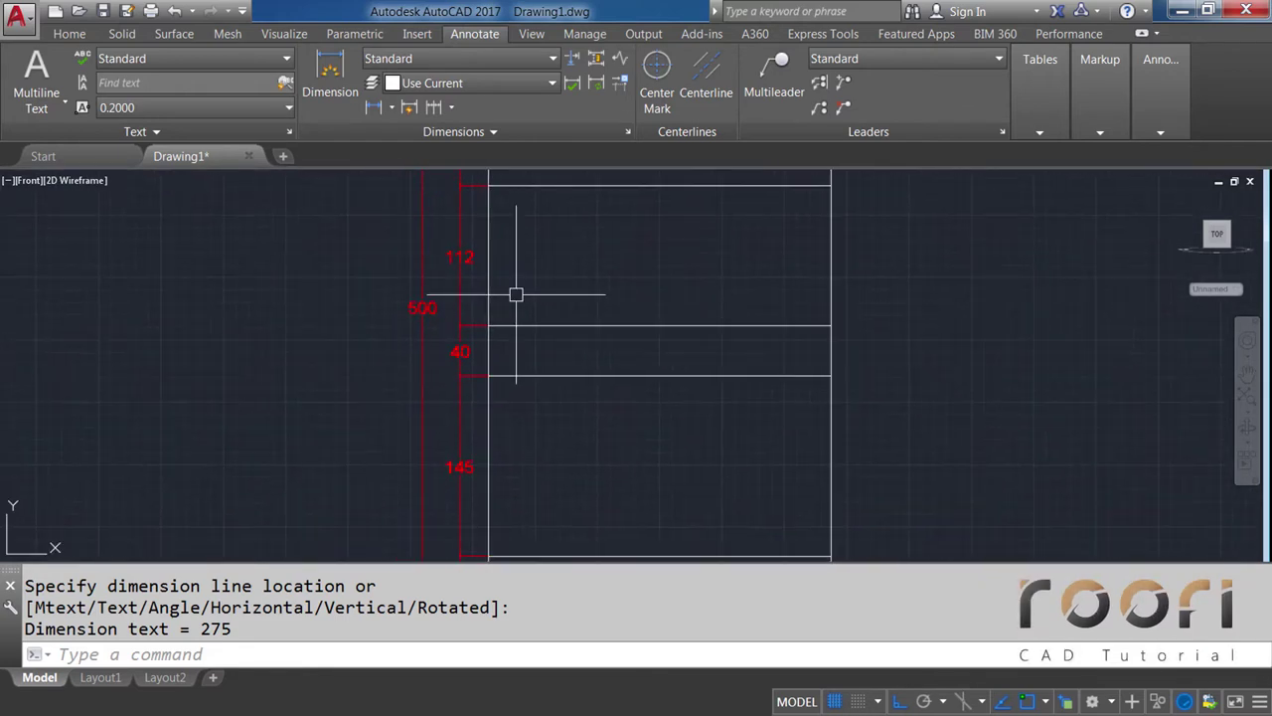
pyautogui.moveTo(497, 419); pyautogui.dragTo(497, 327, button='middle')
pyautogui.moveTo(510, 397); pyautogui.dragTo(511, 372, button='middle')
pyautogui.scroll(-3, 512, 429)
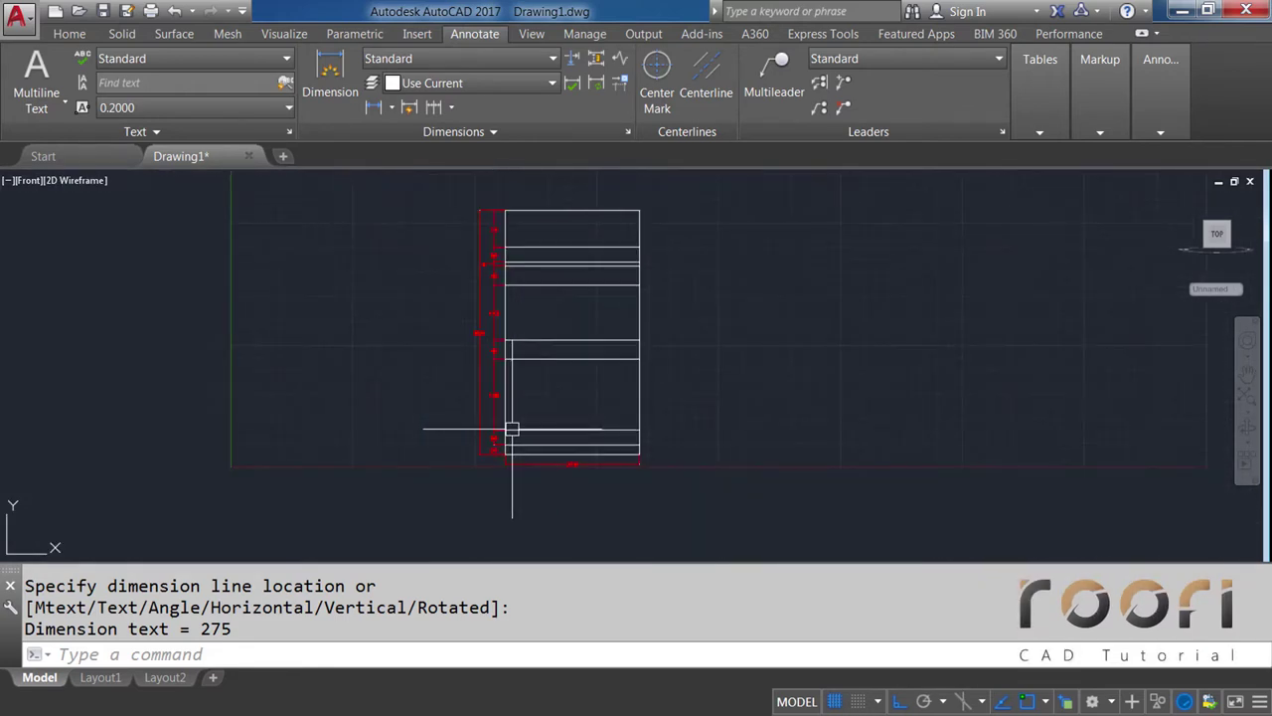
pyautogui.click(492, 514)
pyautogui.click(417, 245)
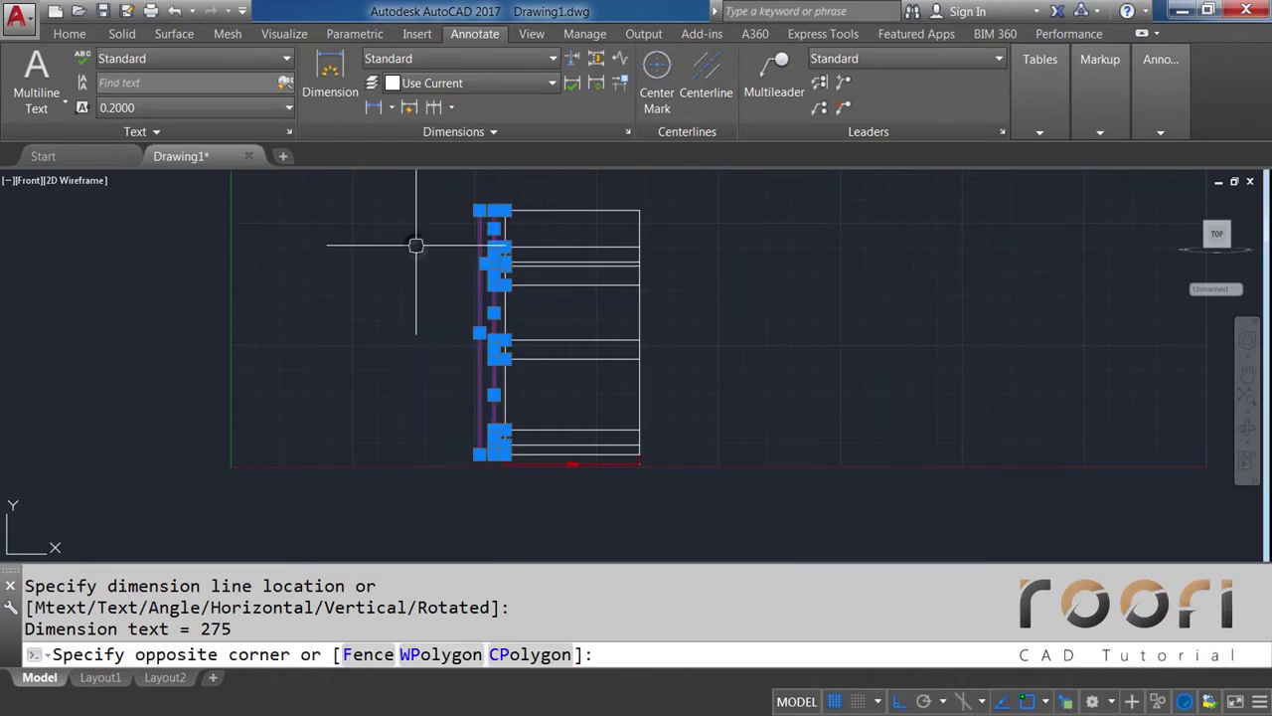
pyautogui.press('Delete')
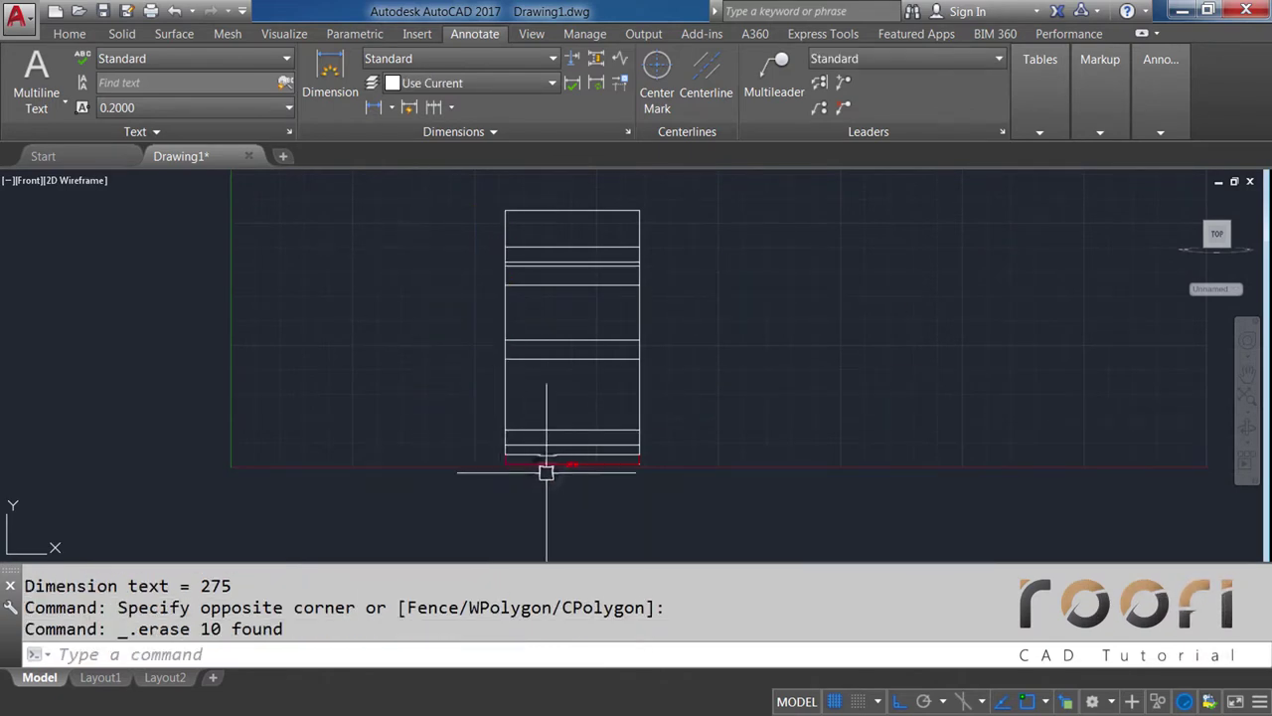
# Erase the remaining width dimension along the bottom
pyautogui.click(546, 472)
pyautogui.press('Delete')
pyautogui.moveTo(537, 264)
pyautogui.mouseDown(button='middle')
pyautogui.moveTo(545, 301)
pyautogui.moveTo(566, 318)
pyautogui.moveTo(548, 321)
pyautogui.mouseUp(button='middle')
pyautogui.scroll(5, 571, 291)
pyautogui.scroll(2, 566, 318)
pyautogui.write('L')
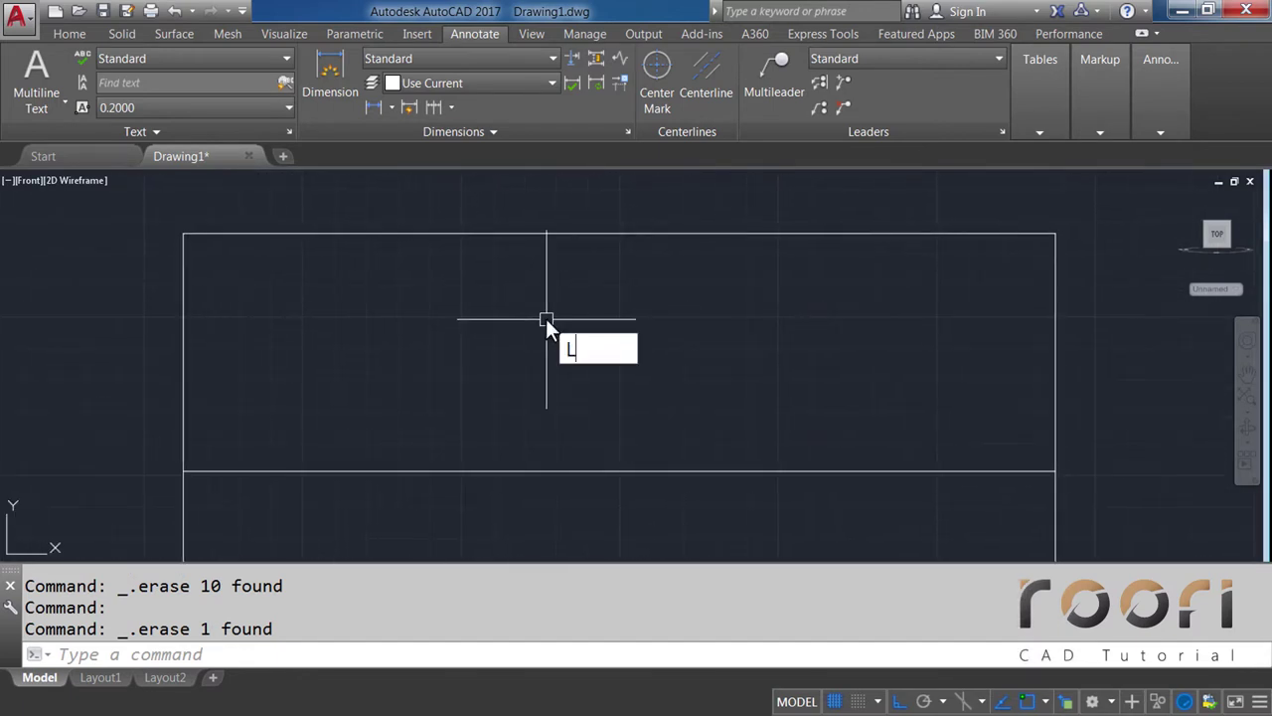
# Draw a vertical line from the top edge's midpoint straight down to the lower horizontal line
pyautogui.press('Return')
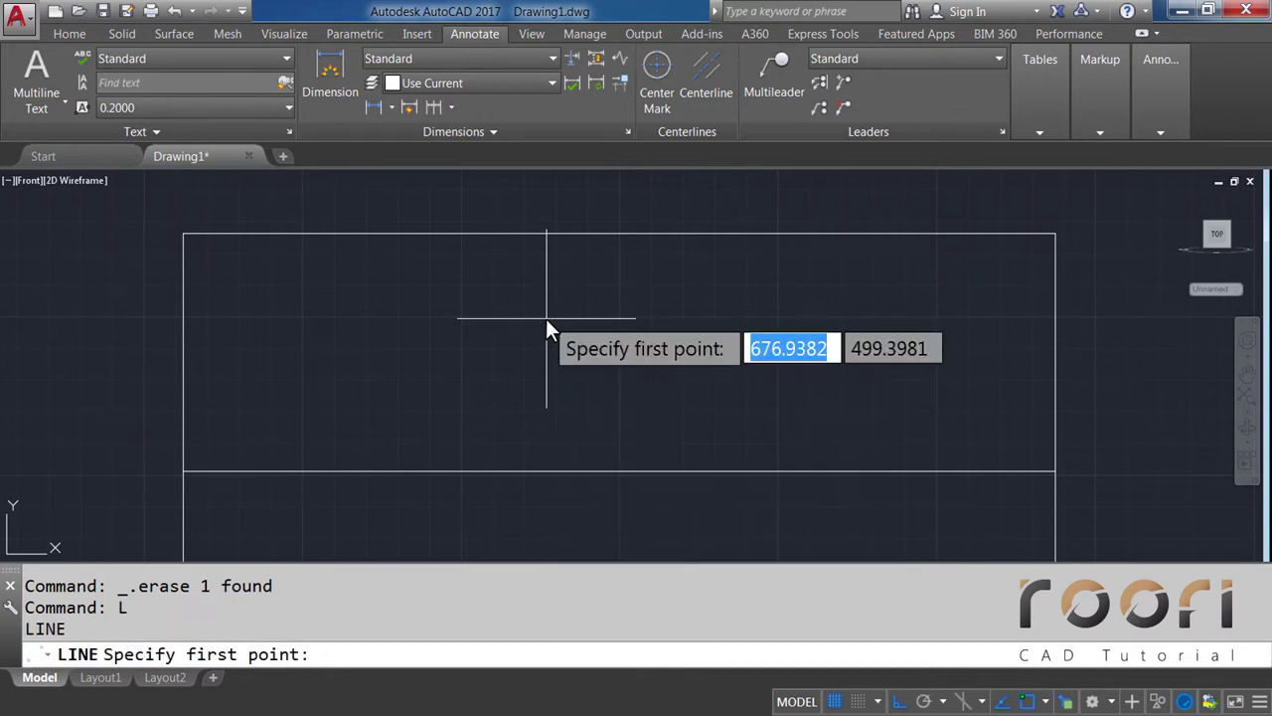
pyautogui.click(619, 235)
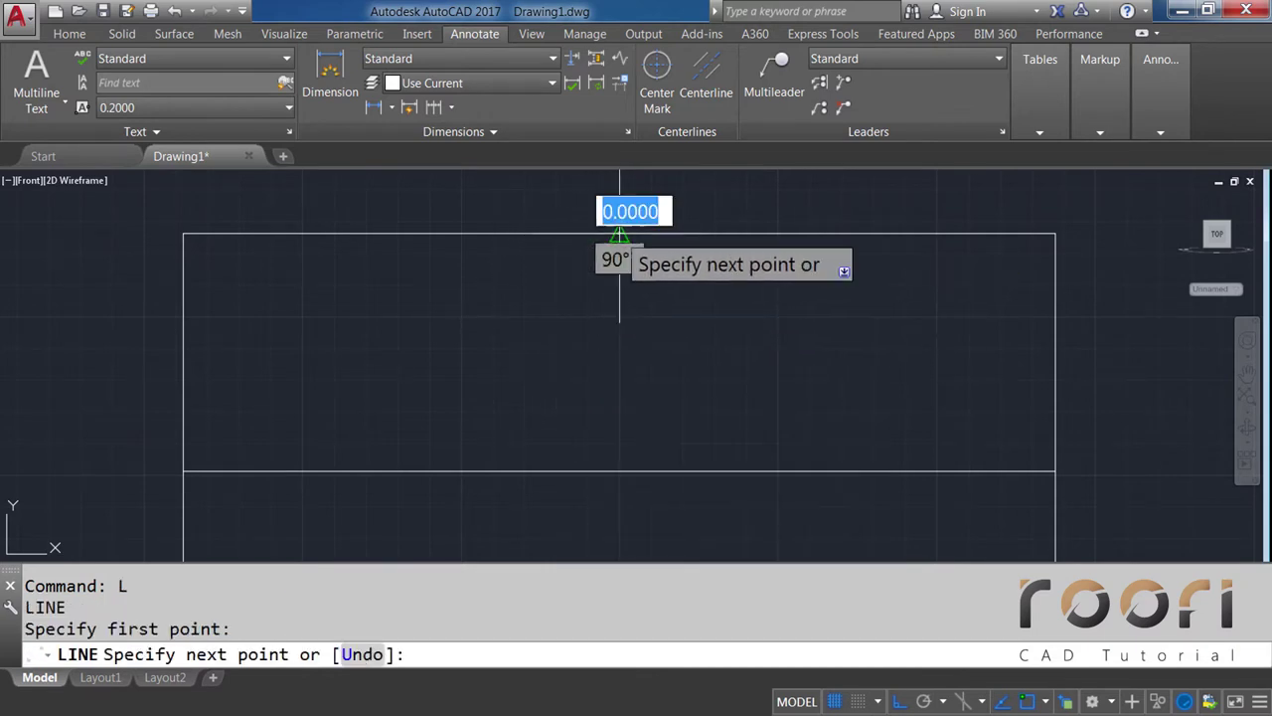
pyautogui.click(620, 471)
pyautogui.press('Return')
pyautogui.write('O')
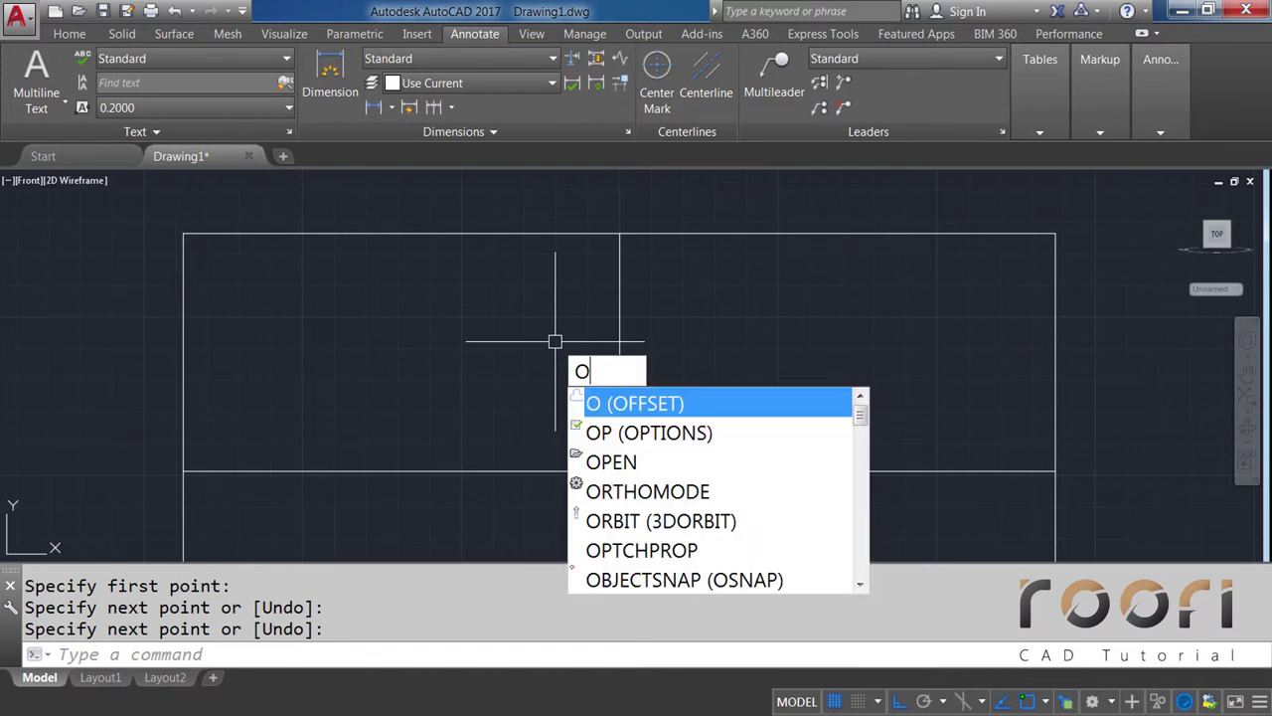
pyautogui.press('Return')
pyautogui.write('30')
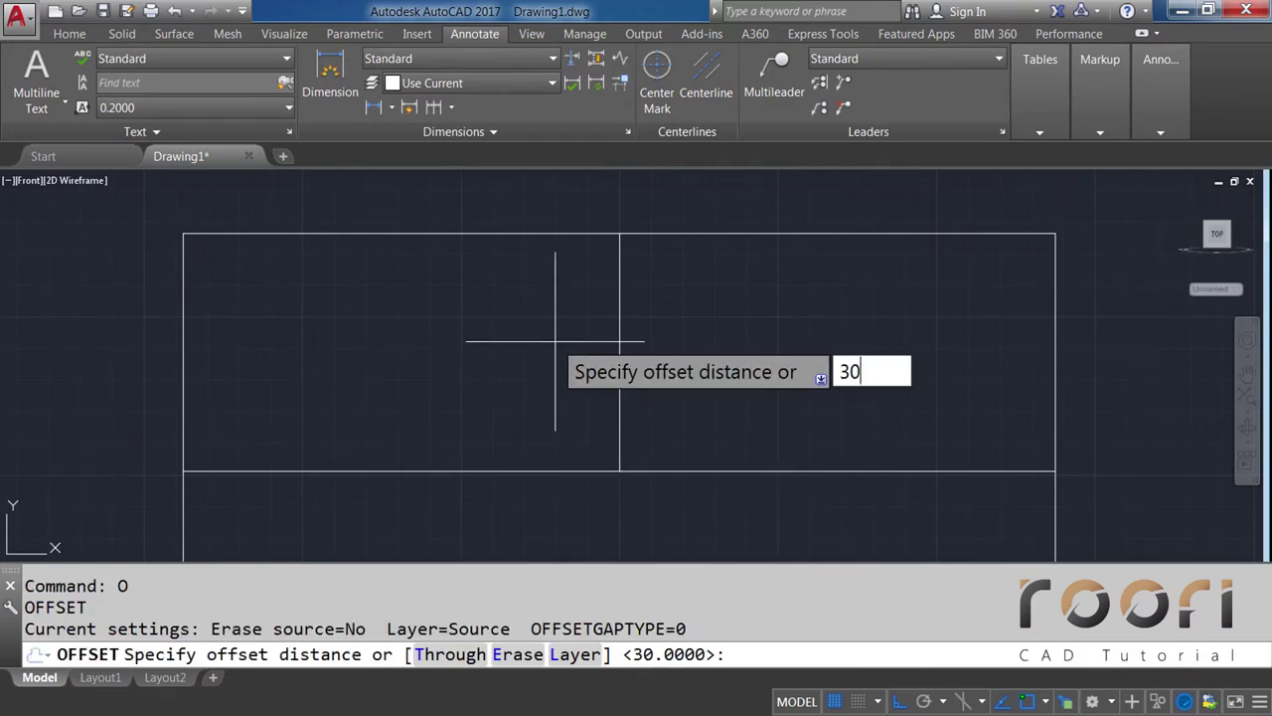
# Offset the centre vertical line 30 to the right and 30 to the left
pyautogui.press('Return')
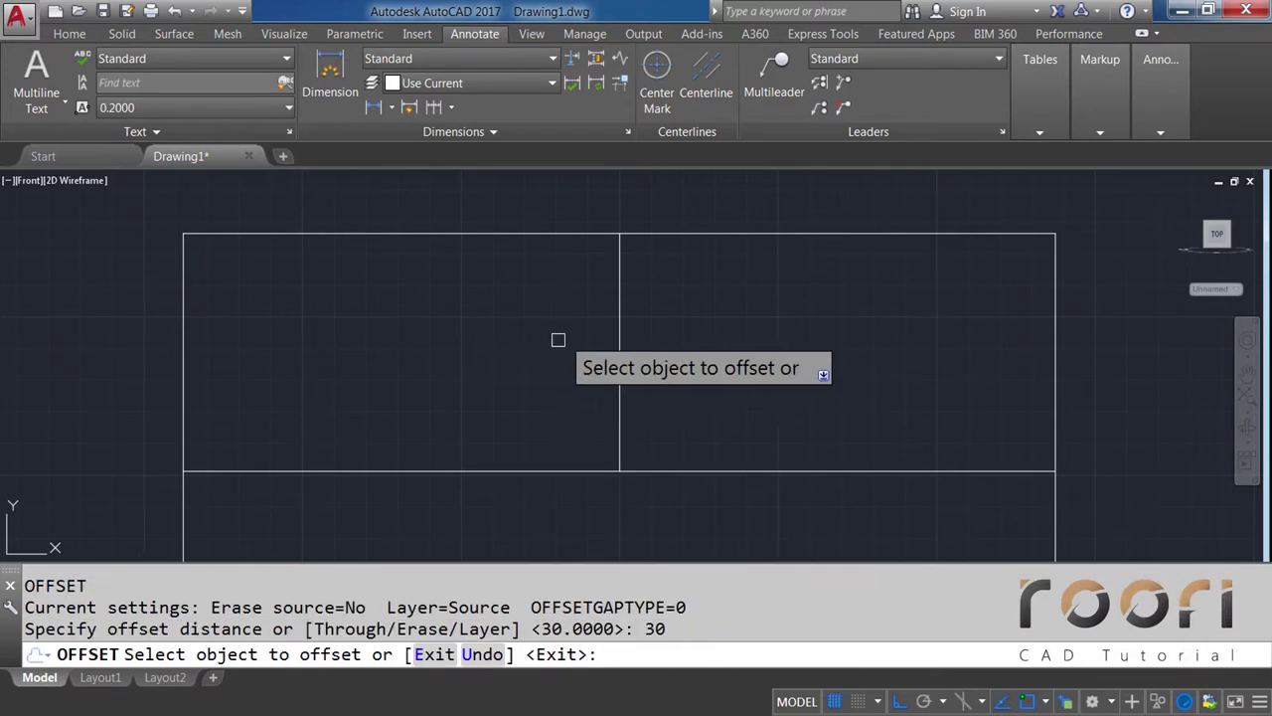
pyautogui.click(619, 338)
pyautogui.click(636, 342)
pyautogui.click(620, 346)
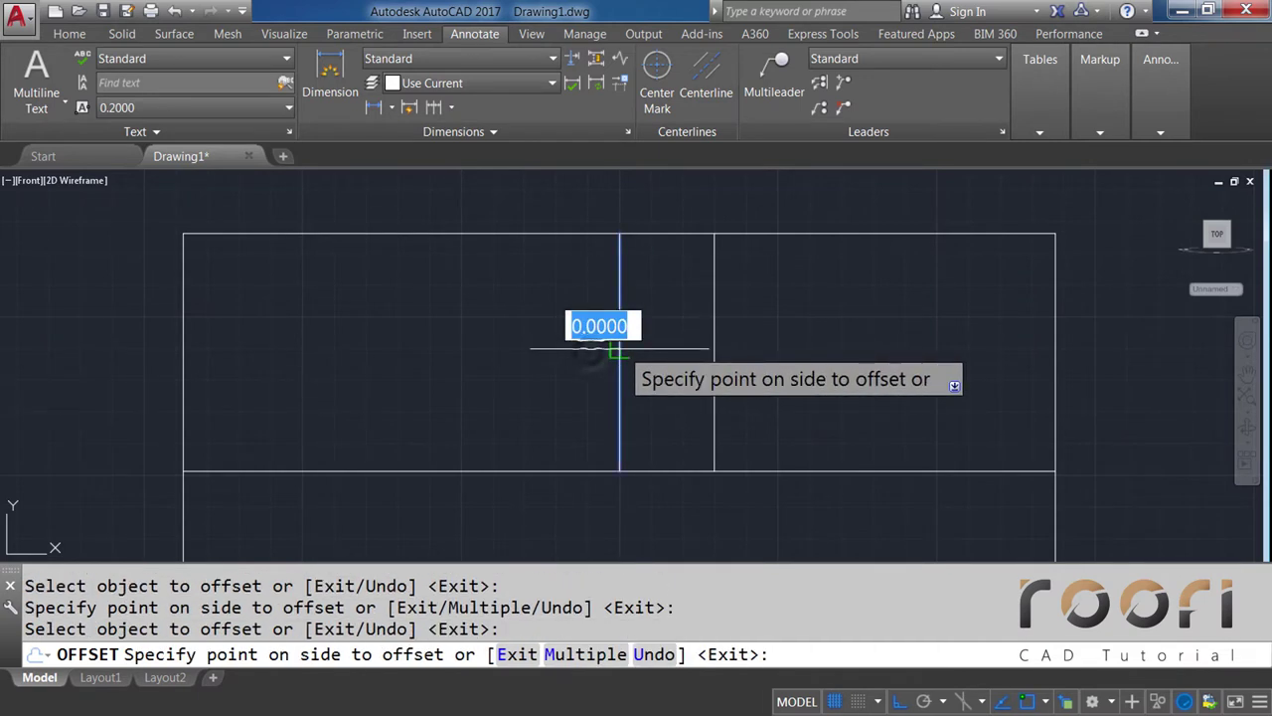
pyautogui.click(590, 352)
pyautogui.press('Return')
# Delete the original centre vertical line
pyautogui.click(626, 402)
pyautogui.click(607, 381)
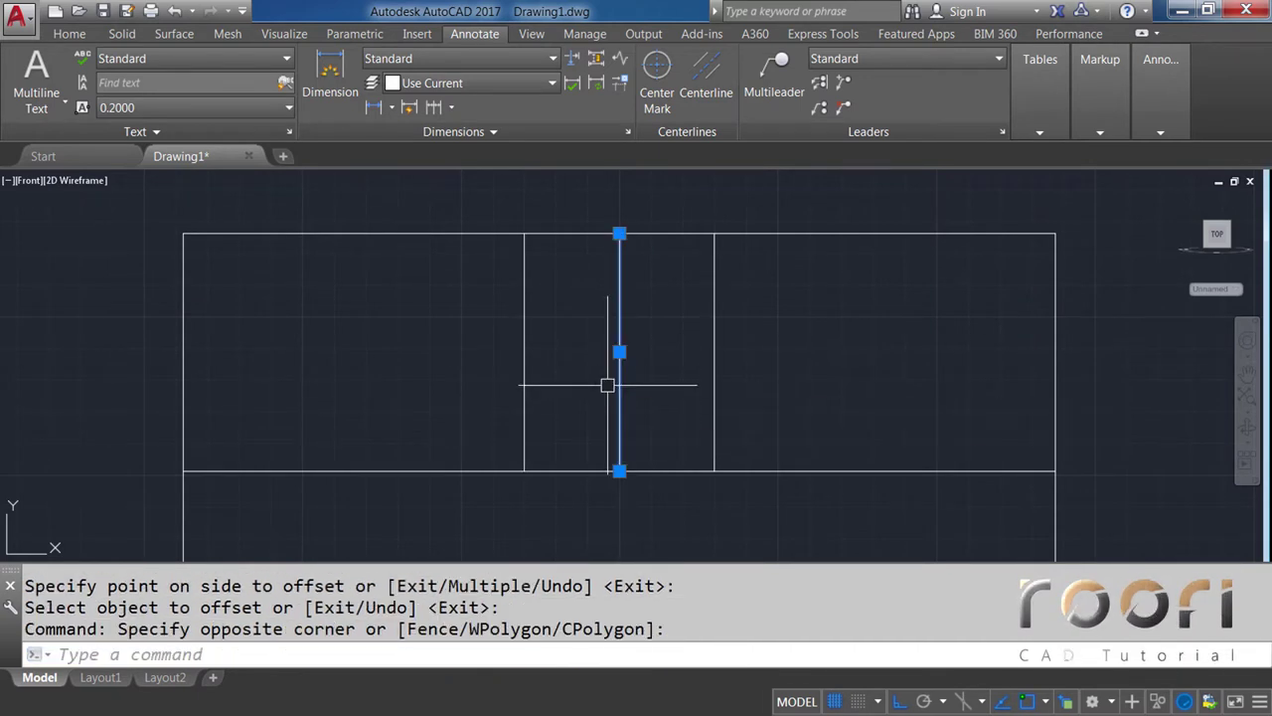
pyautogui.press('Delete')
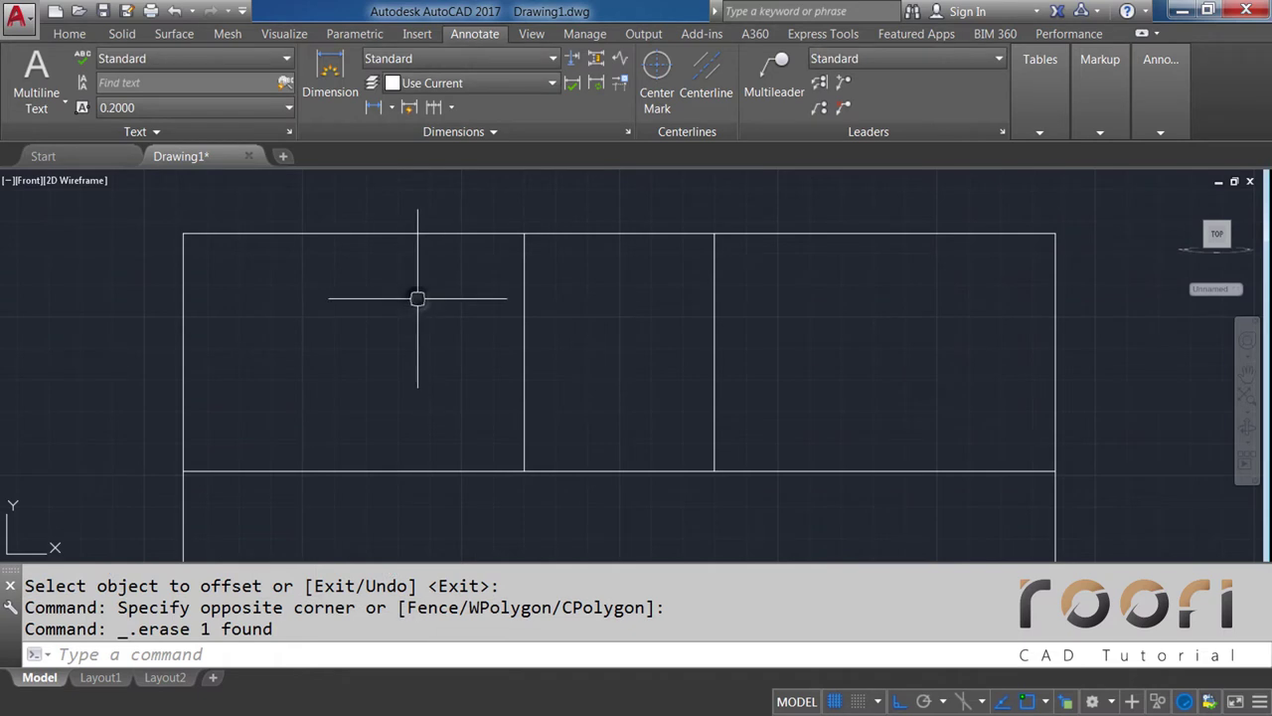
pyautogui.click(427, 286)
pyautogui.click(416, 296)
# Offset the lower horizontal line 35 upward
pyautogui.write('O')
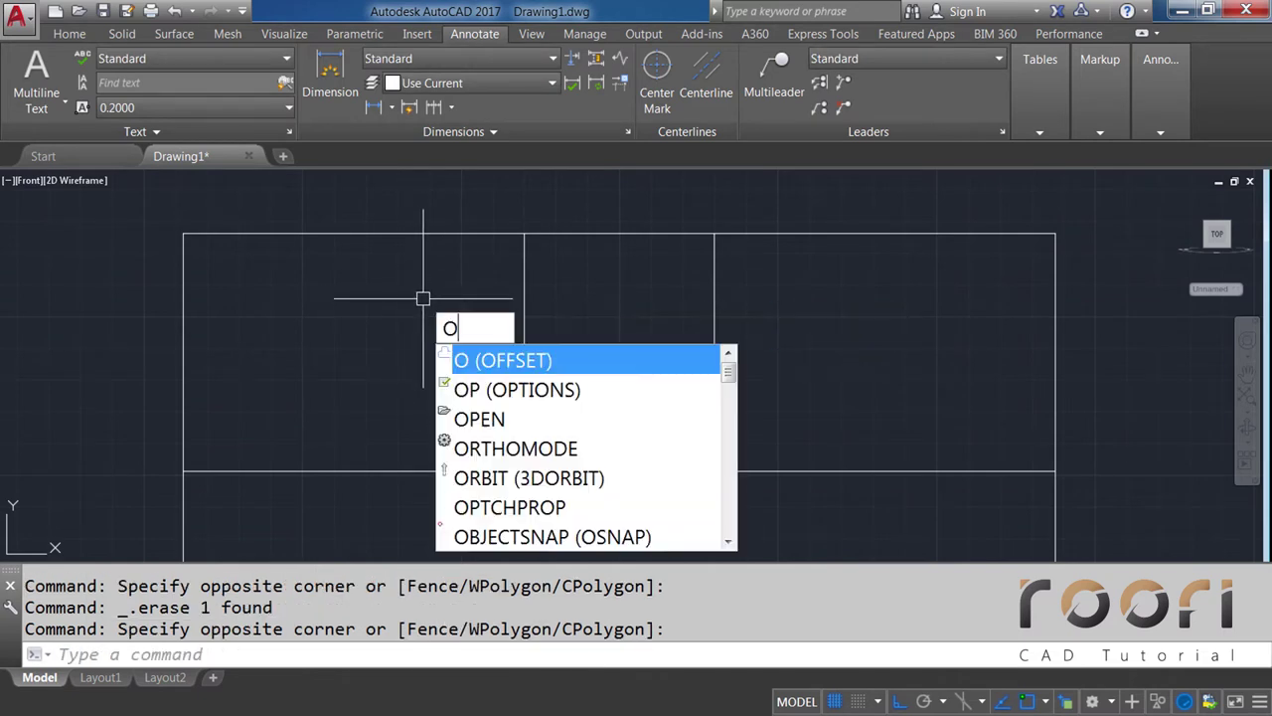
pyautogui.press('Return')
pyautogui.write('35')
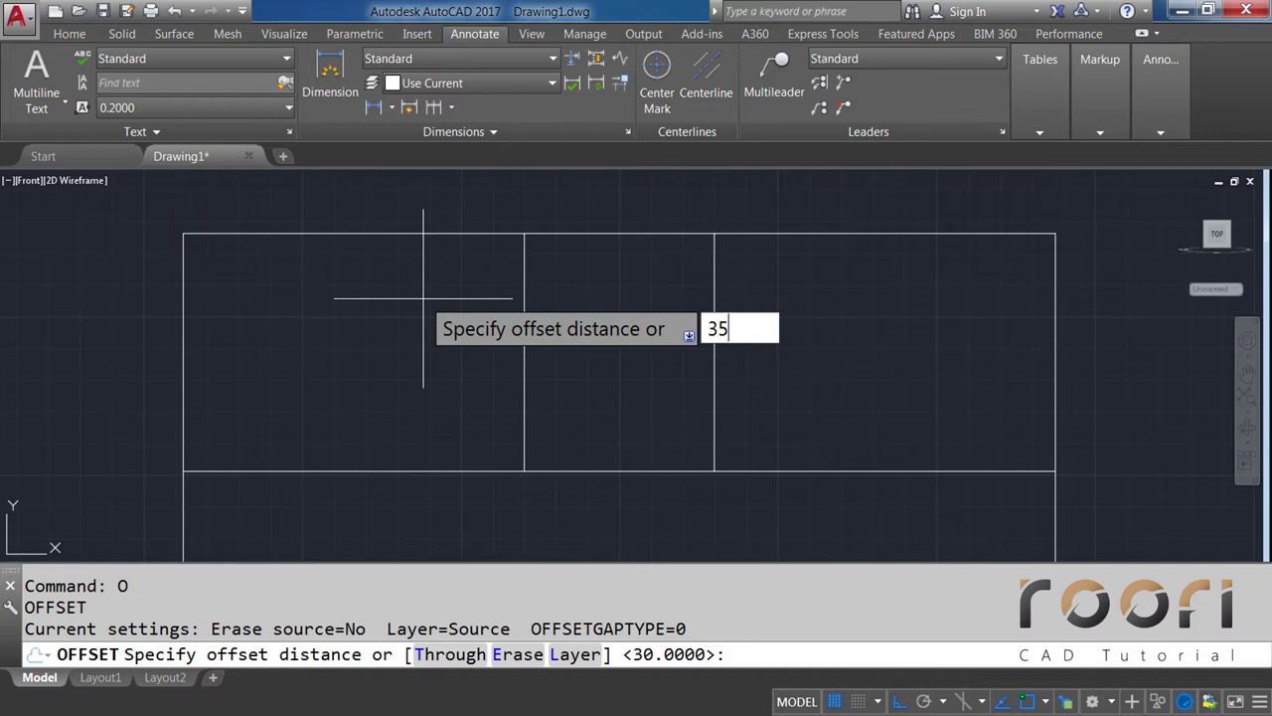
pyautogui.press('Return')
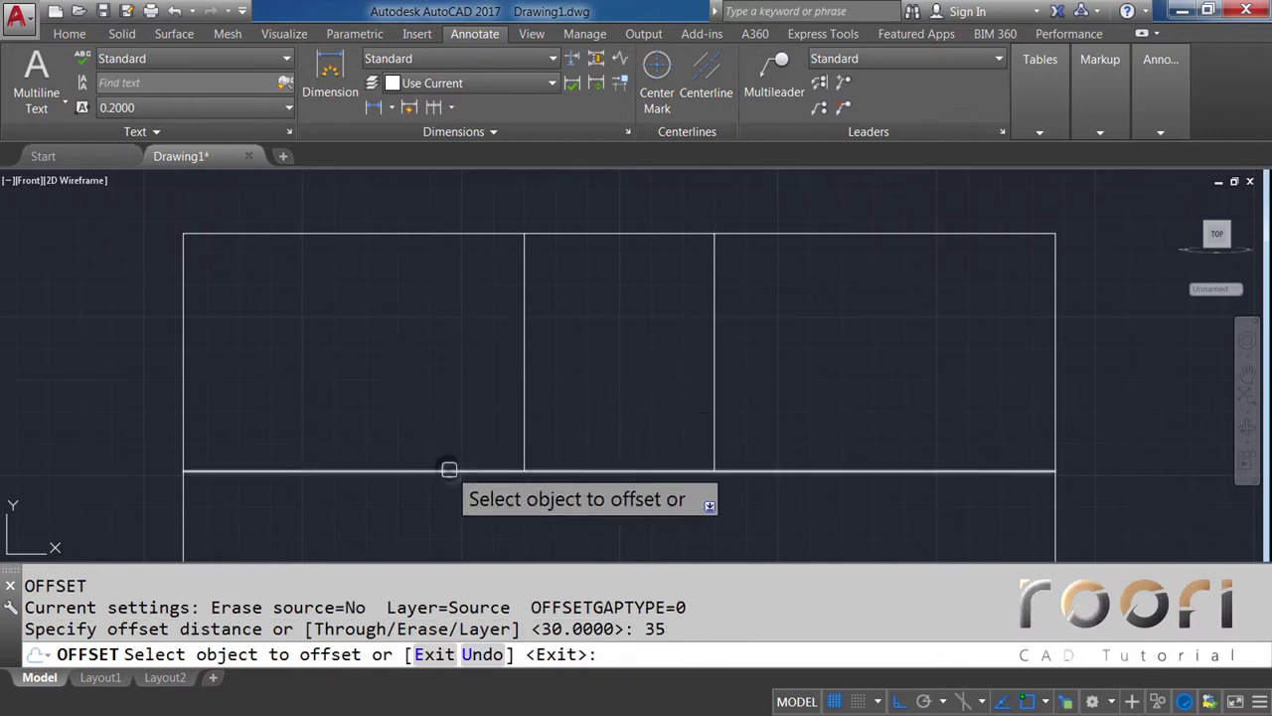
pyautogui.click(448, 469)
pyautogui.click(456, 397)
pyautogui.press('Return')
pyautogui.write('TR')
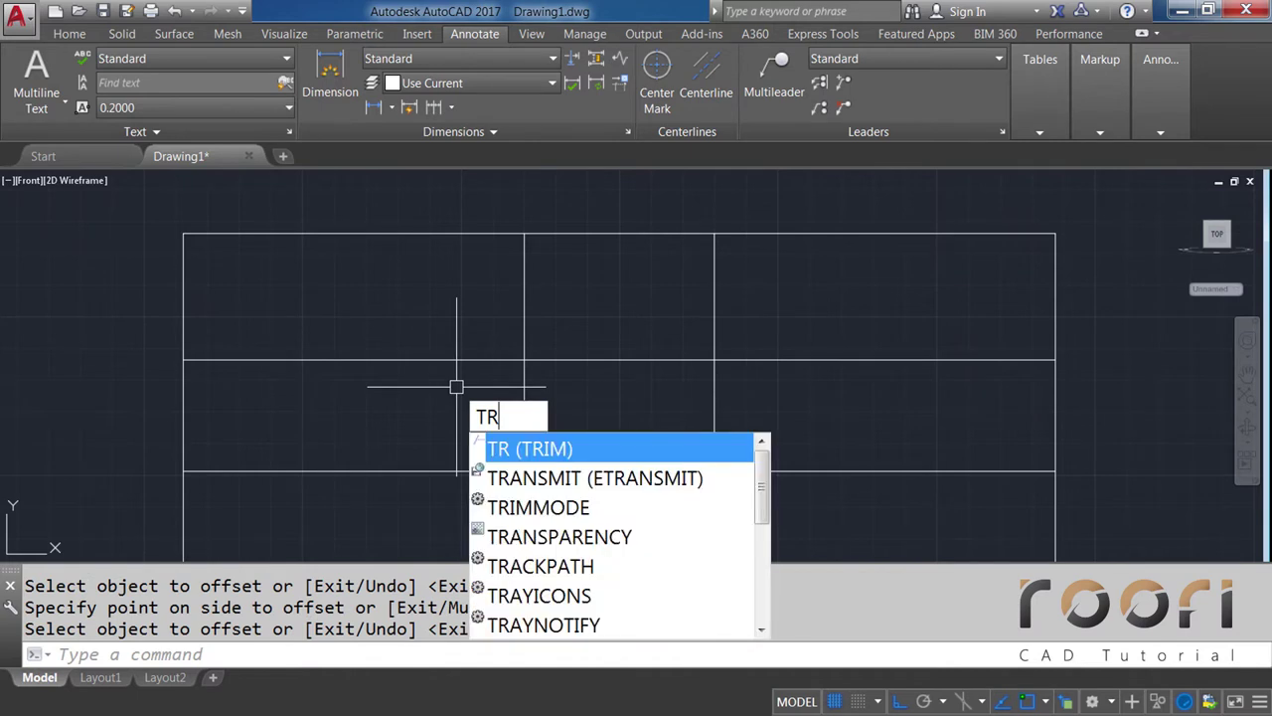
# Trim the new horizontal line's left and right ends outside the two verticals
pyautogui.press('Return')
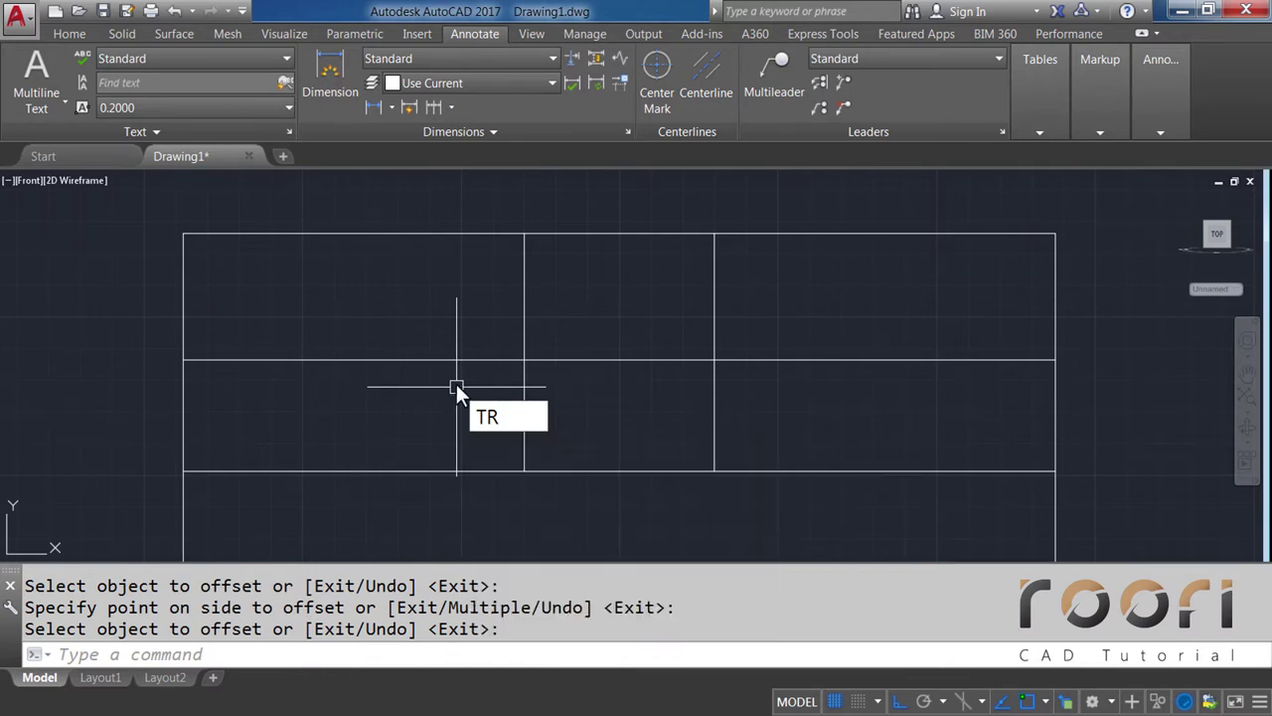
pyautogui.press('Return')
pyautogui.click(464, 360)
pyautogui.click(742, 360)
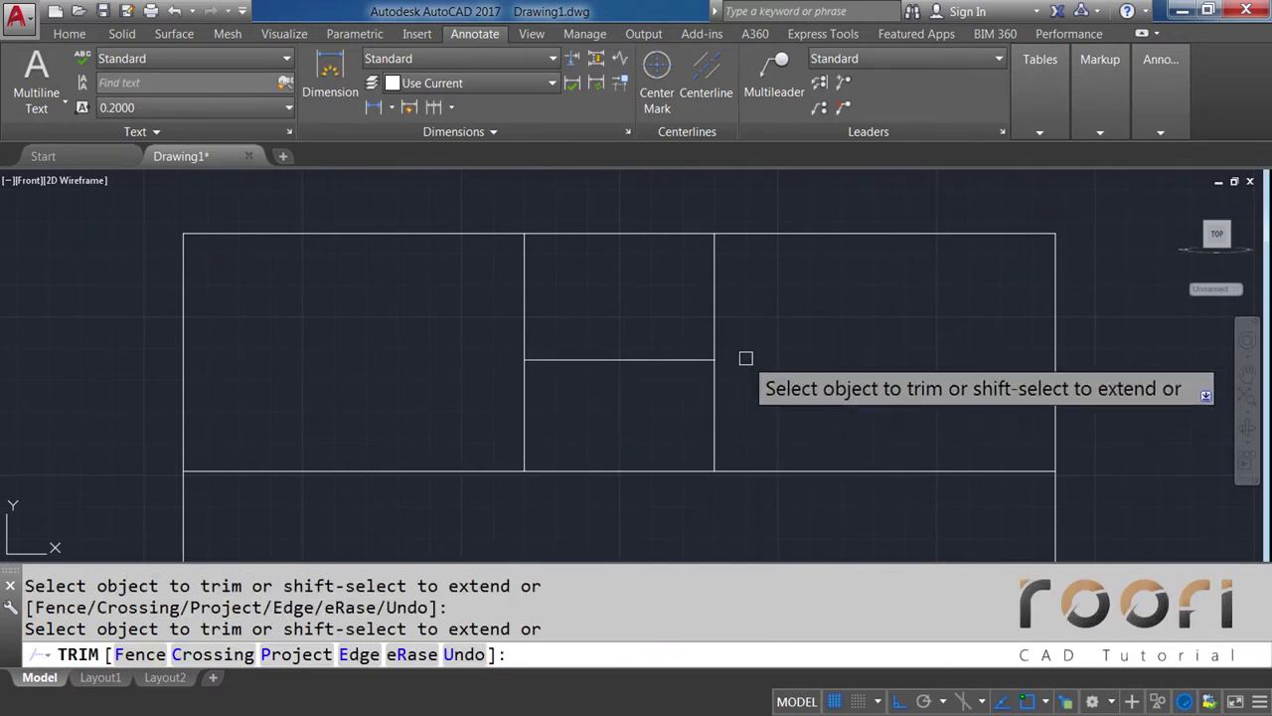
pyautogui.press('Return')
pyautogui.scroll(2, 618, 271)
pyautogui.moveTo(617, 272); pyautogui.dragTo(577, 304, button='middle')
pyautogui.write('O')
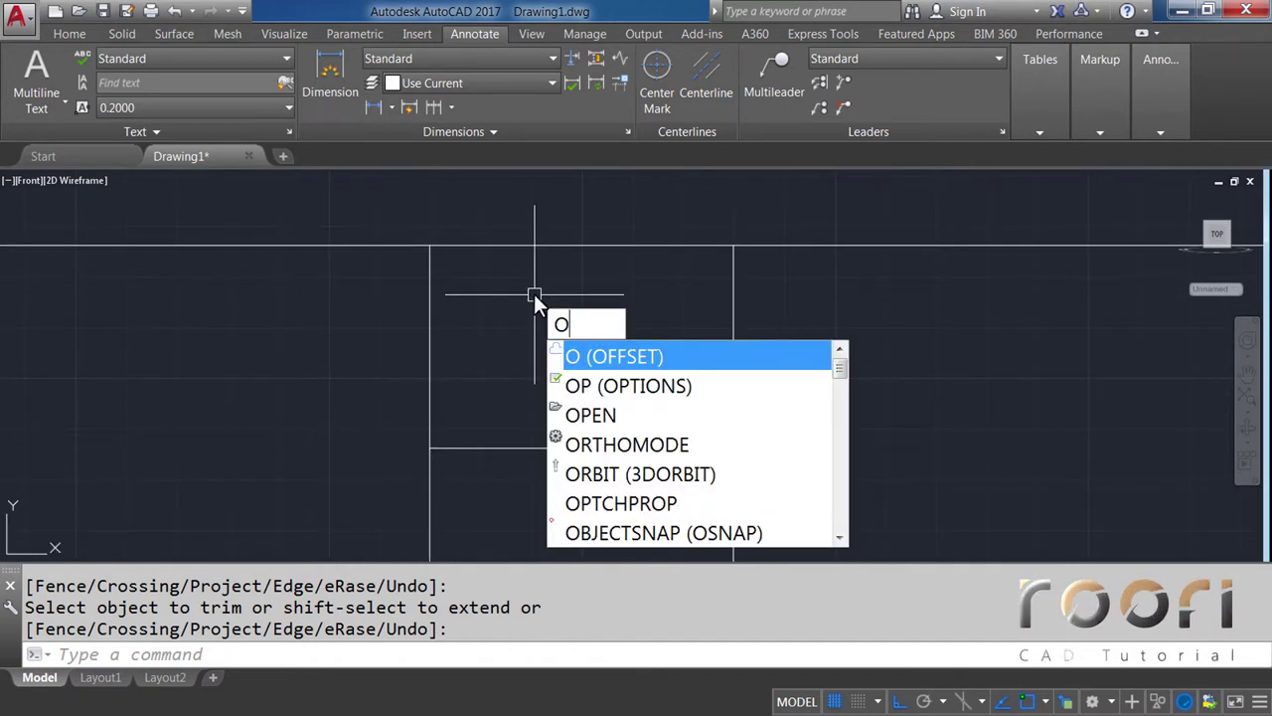
# Offset the centre panel's horizontal divider 20 upward
pyautogui.press('Return')
pyautogui.write('20')
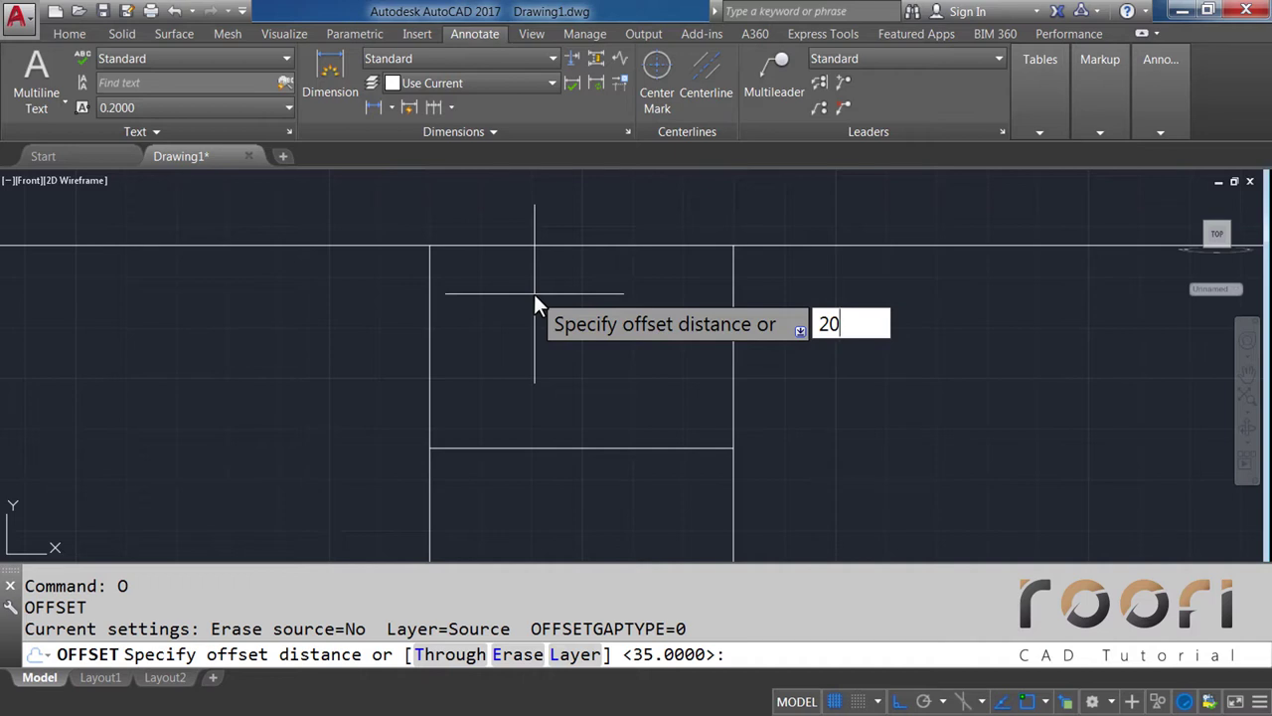
pyautogui.press('Return')
pyautogui.click(519, 448)
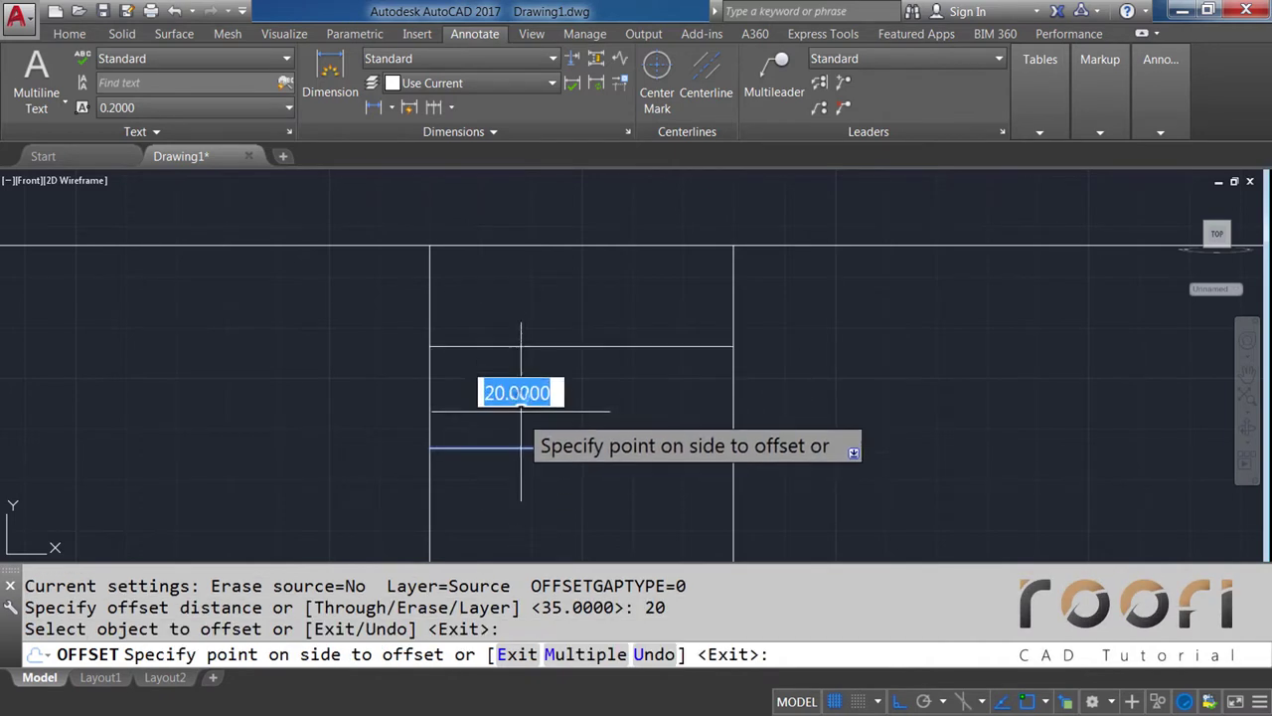
pyautogui.click(520, 407)
pyautogui.press('Return')
pyautogui.write('O')
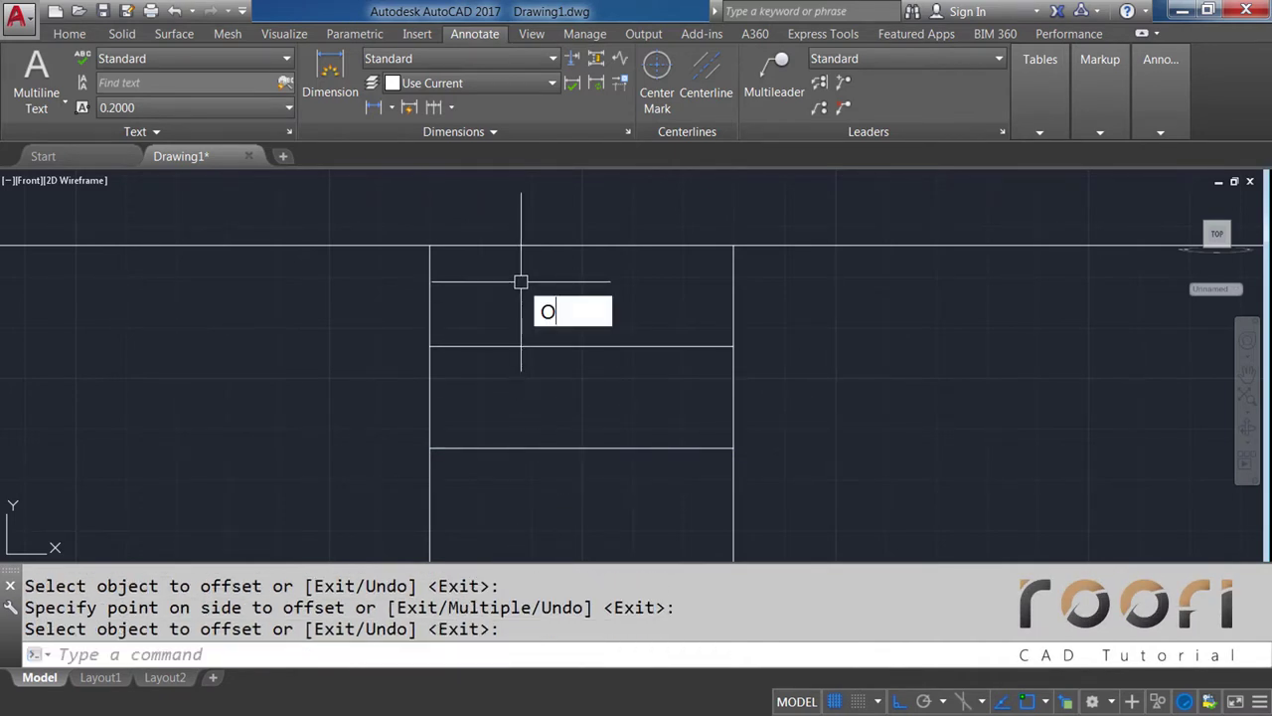
# Offset the new horizontal line a further 10 upward
pyautogui.press('Return')
pyautogui.write('10')
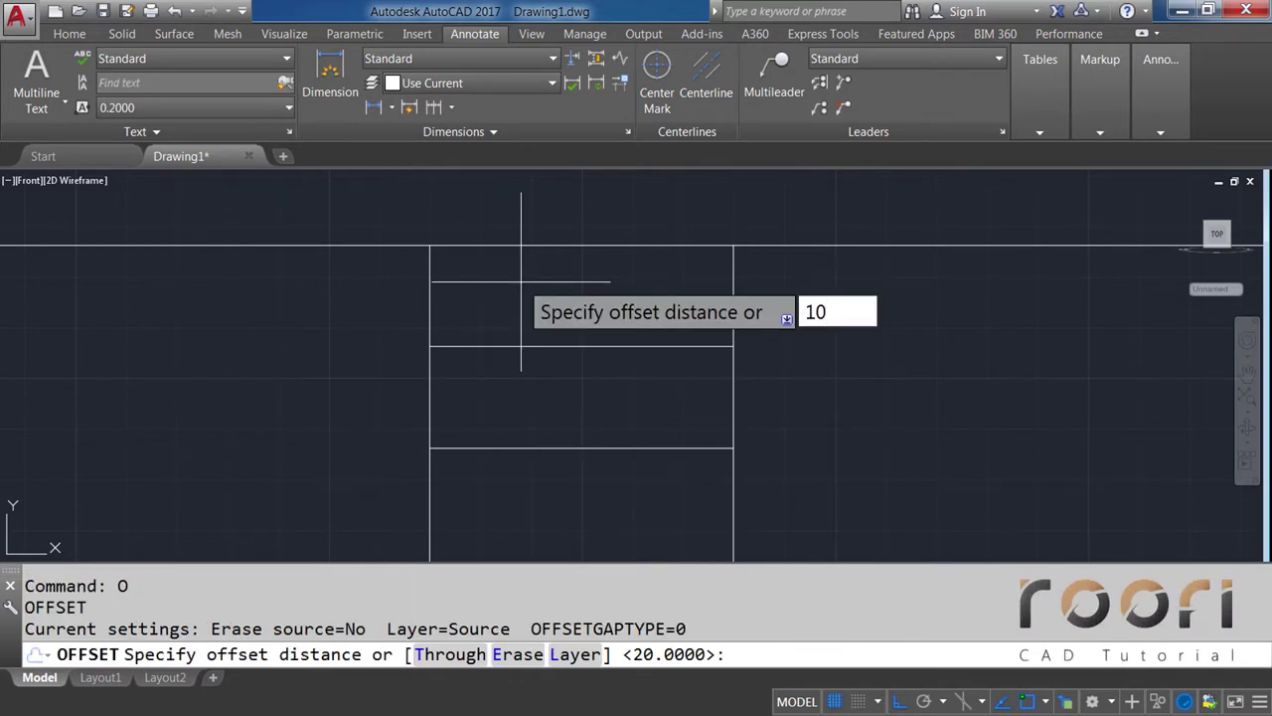
pyautogui.press('Return')
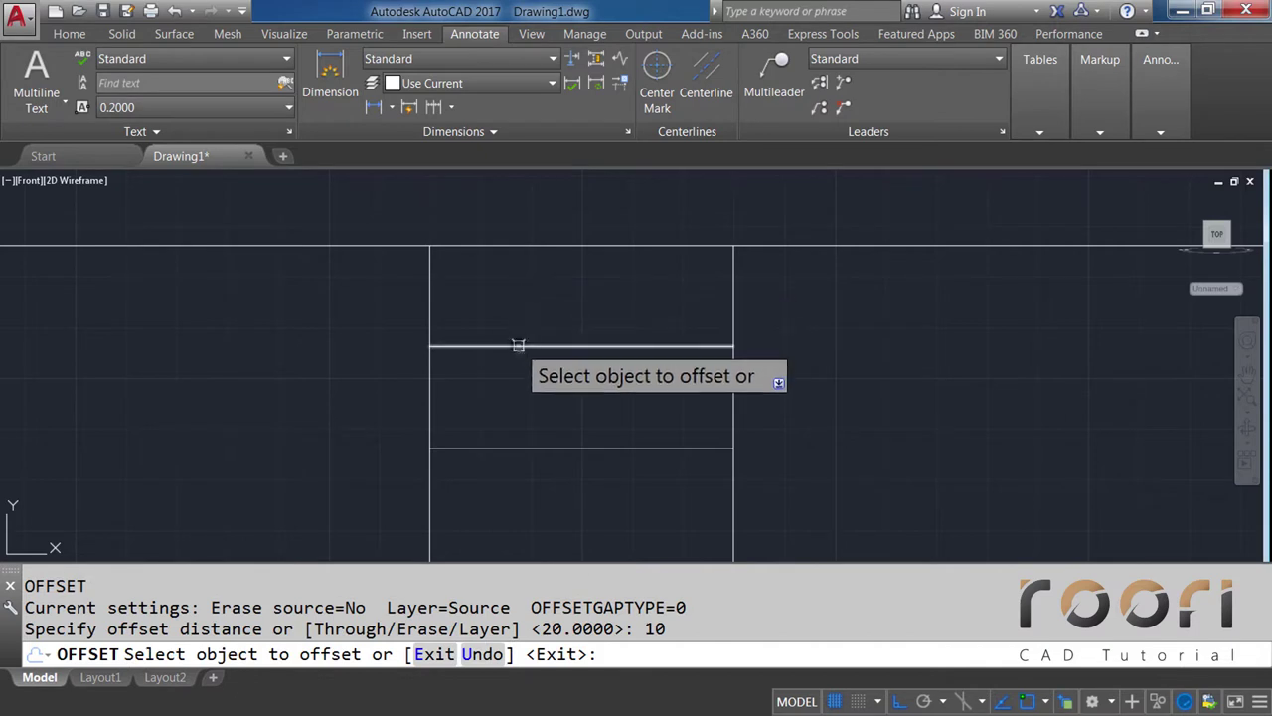
pyautogui.click(518, 346)
pyautogui.click(518, 306)
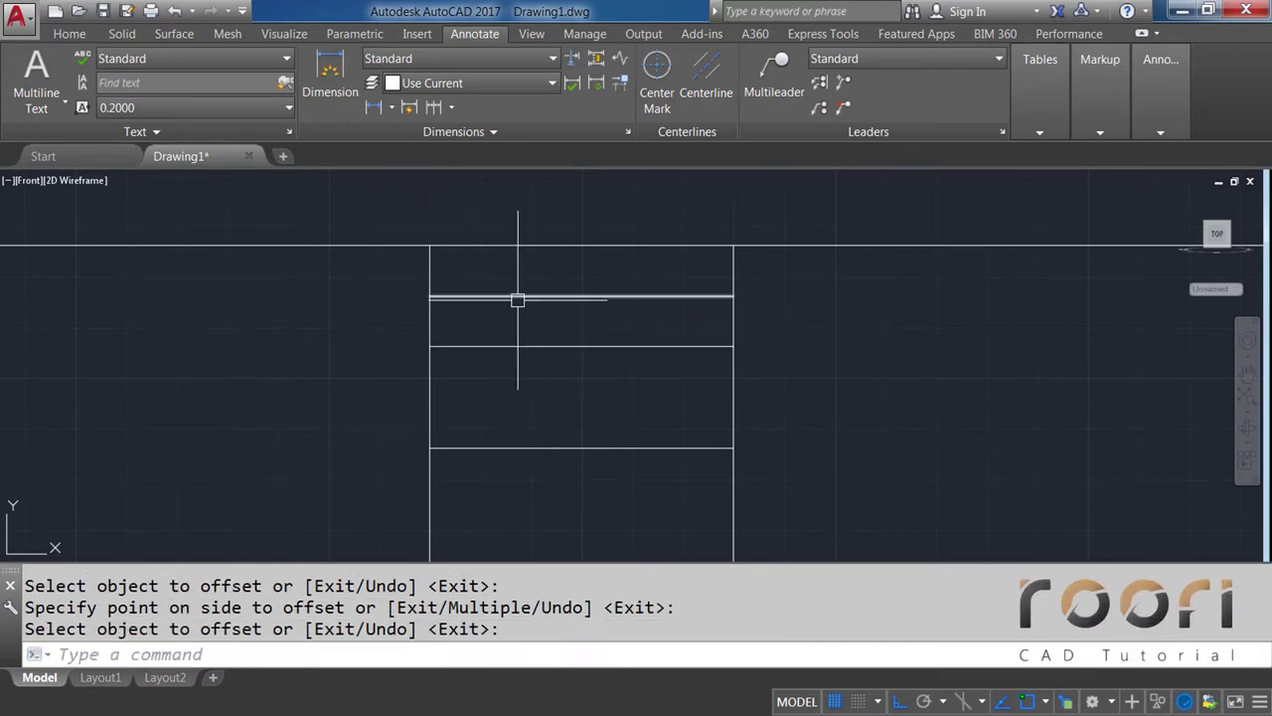
pyautogui.scroll(-2, 518, 300)
pyautogui.scroll(2, 563, 276)
pyautogui.scroll(2, 562, 275)
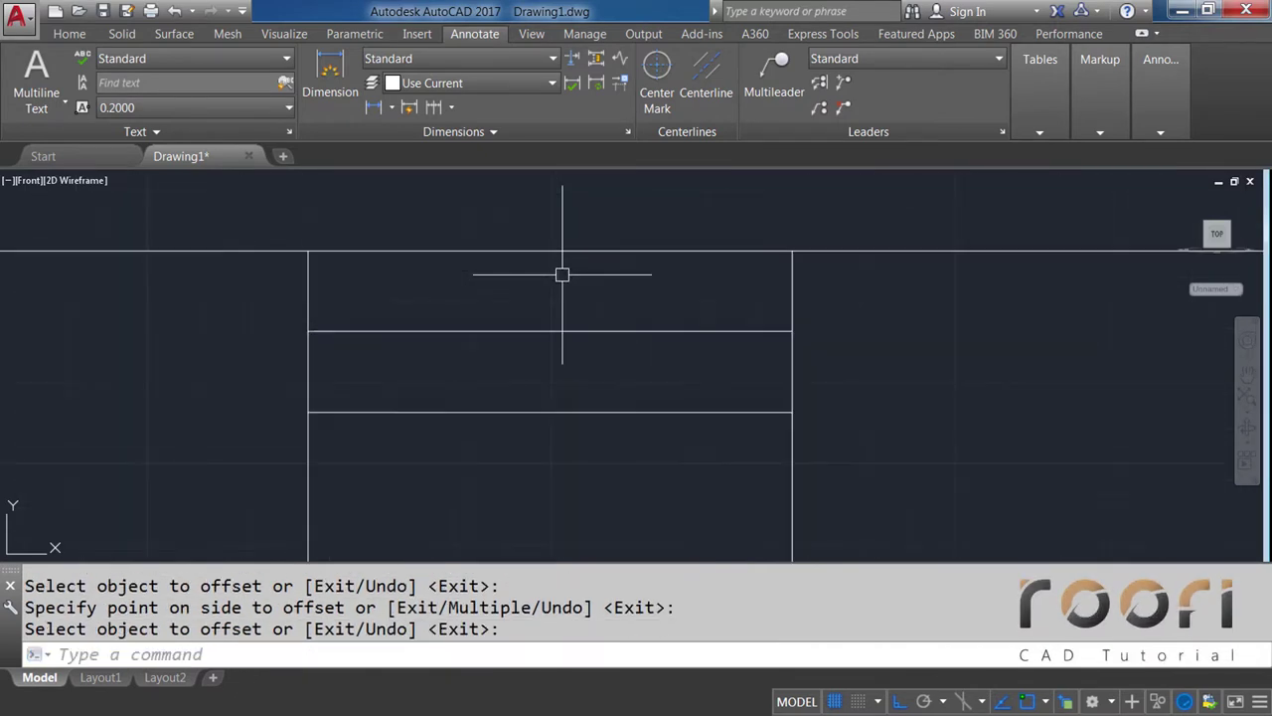
# Offset the panel's right vertical line 6 to the left
pyautogui.write('O')
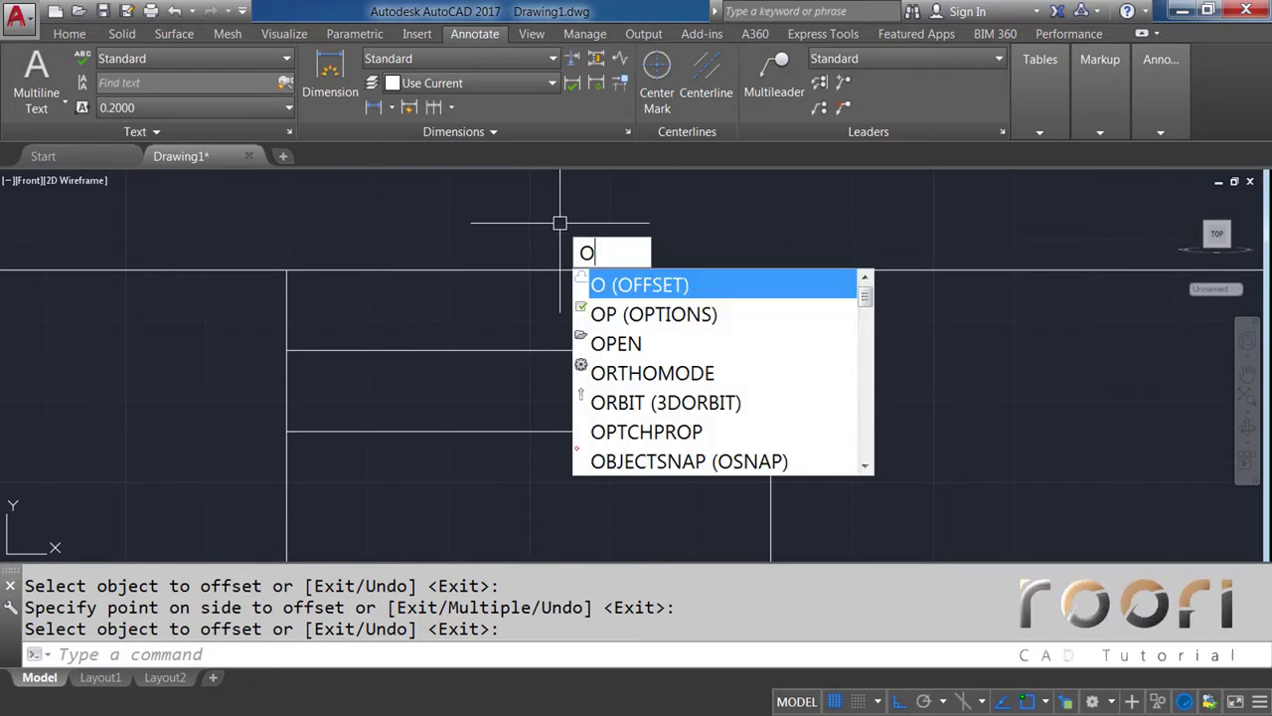
pyautogui.press('Return')
pyautogui.write('6')
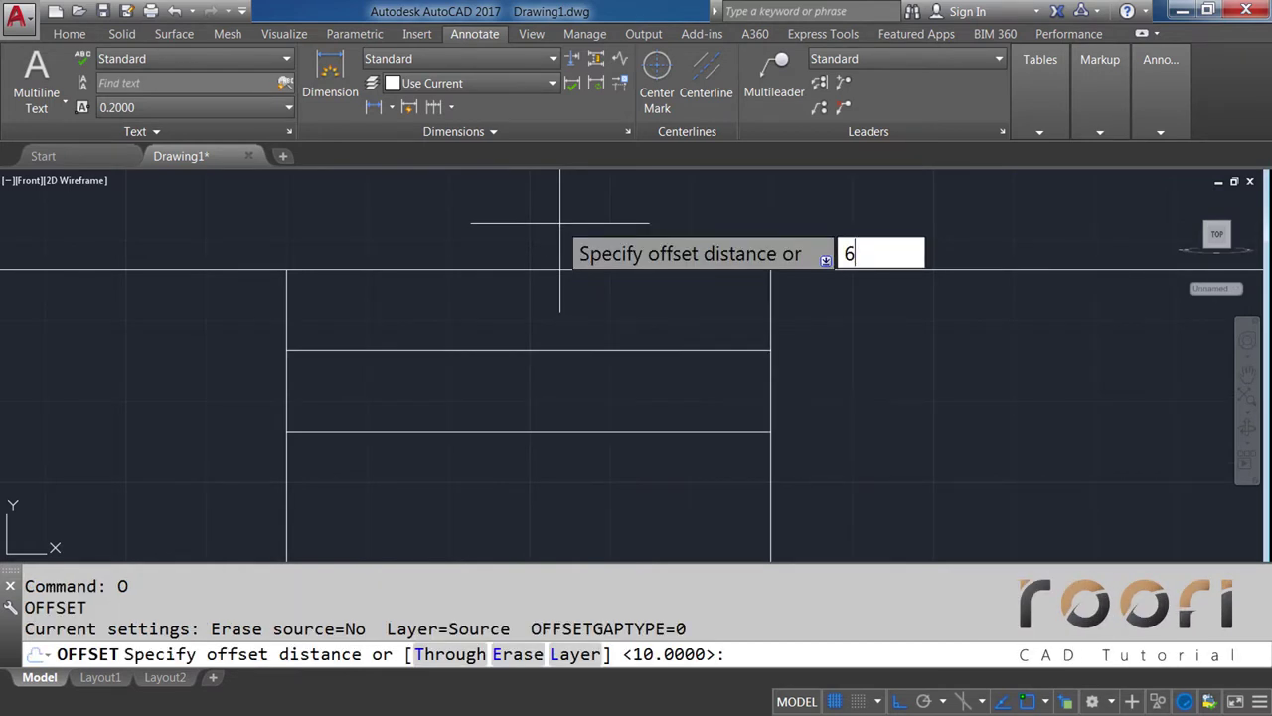
pyautogui.press('Return')
pyautogui.click(770, 320)
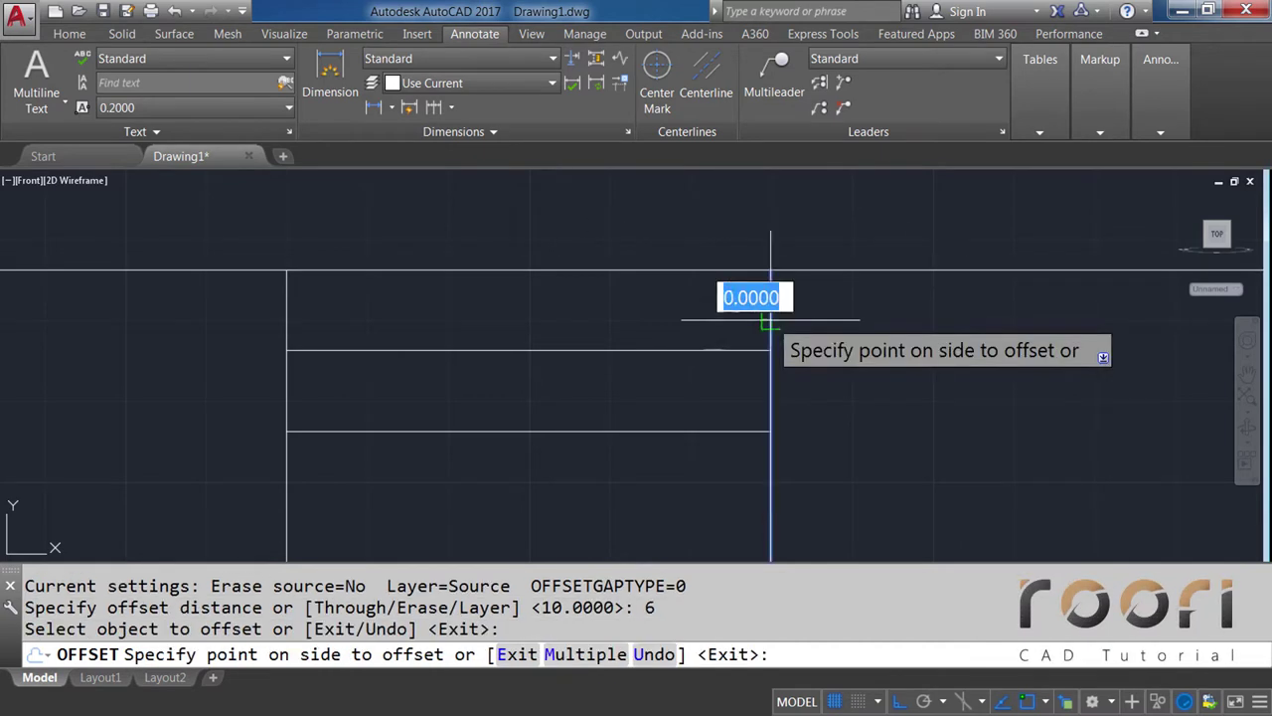
pyautogui.click(713, 322)
pyautogui.press('Return')
pyautogui.moveTo(682, 326); pyautogui.dragTo(610, 298, button='middle')
pyautogui.write('TR')
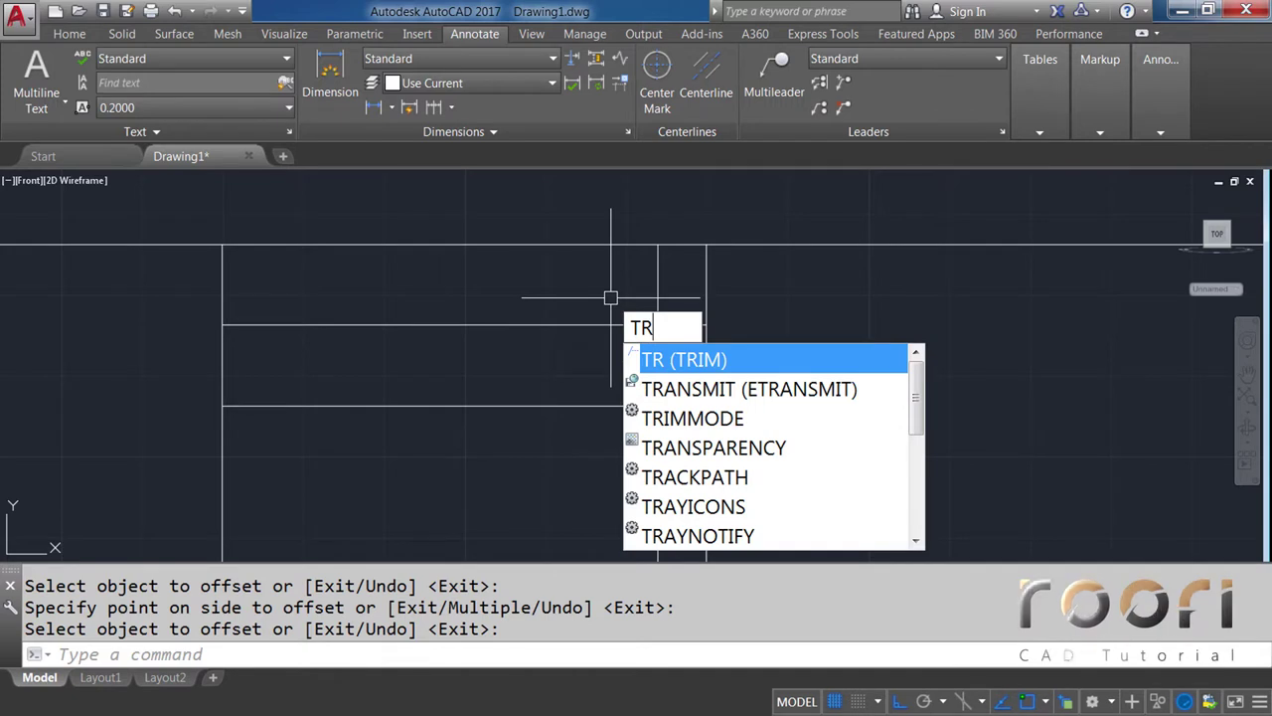
# Trim the new vertical away below the lower new horizontal line
pyautogui.press('Return')
pyautogui.click(613, 406)
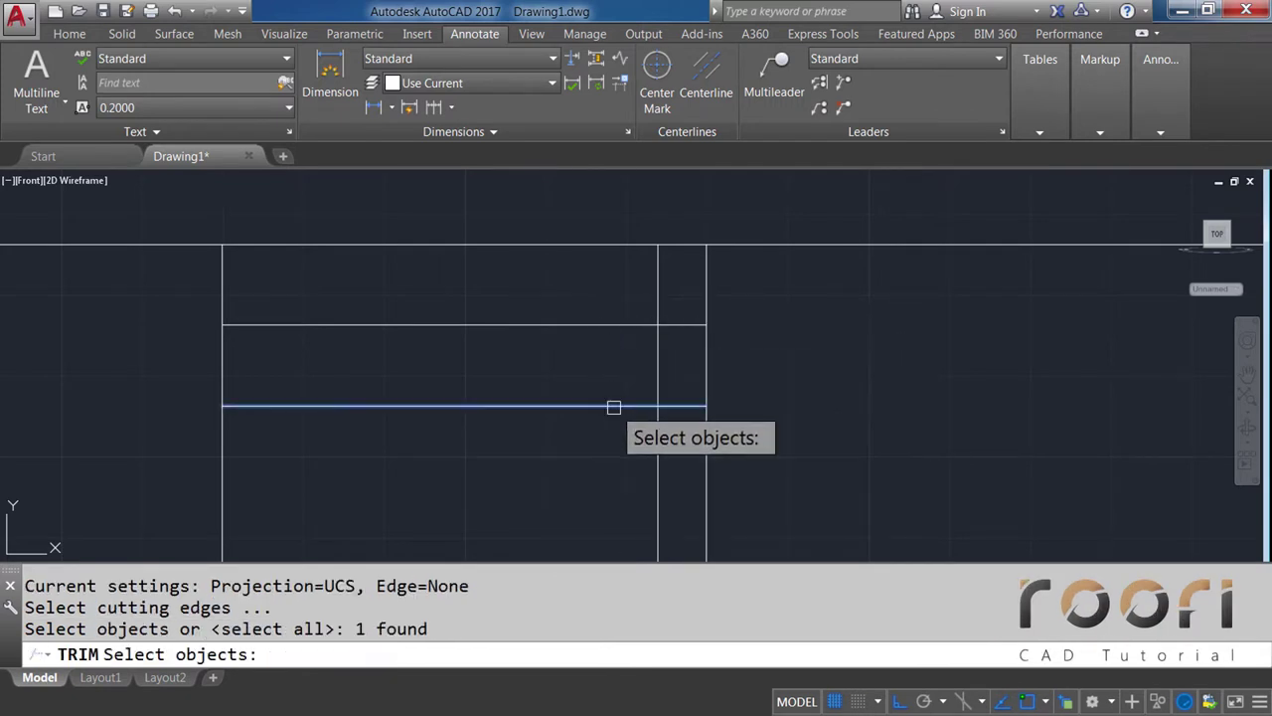
pyautogui.press('Return')
pyautogui.click(657, 436)
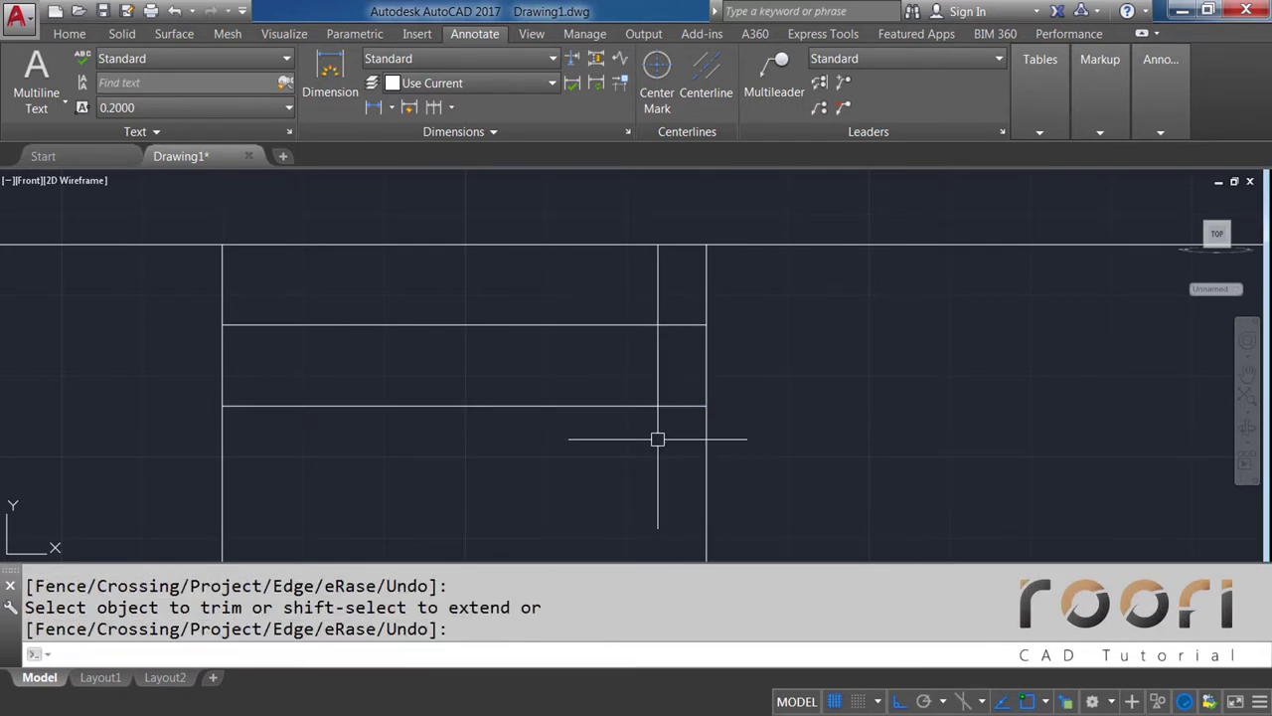
pyautogui.scroll(2, 679, 284)
pyautogui.moveTo(679, 284); pyautogui.dragTo(563, 299, button='middle')
pyautogui.scroll(2, 564, 271)
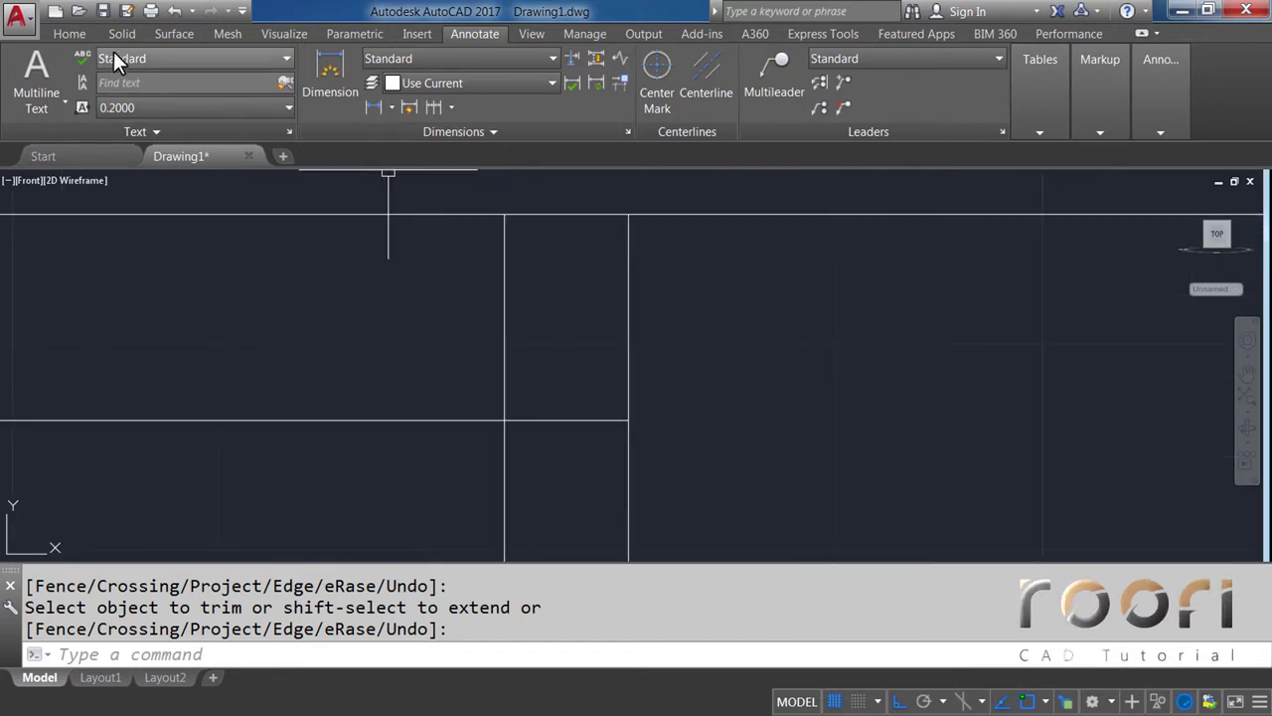
pyautogui.click(72, 34)
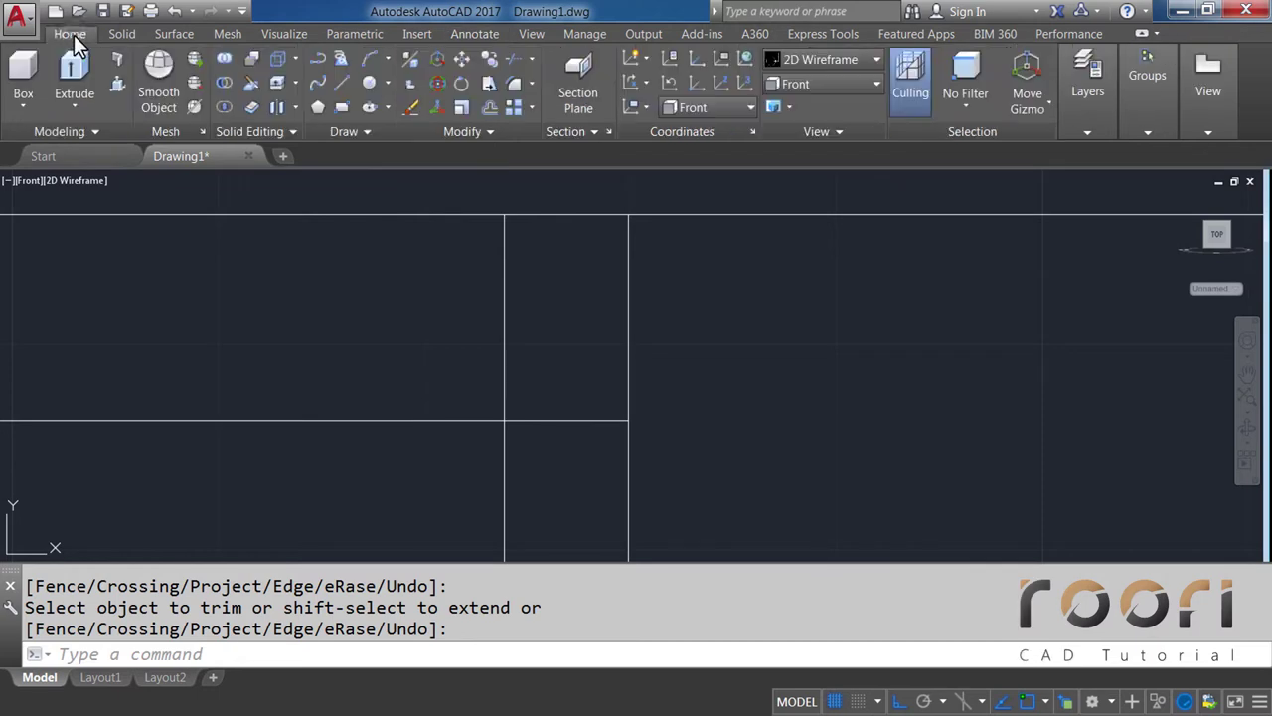
# Draw a Tan, Tan, Tan circle touching the top line, the right vertical and a third line
pyautogui.click(388, 84)
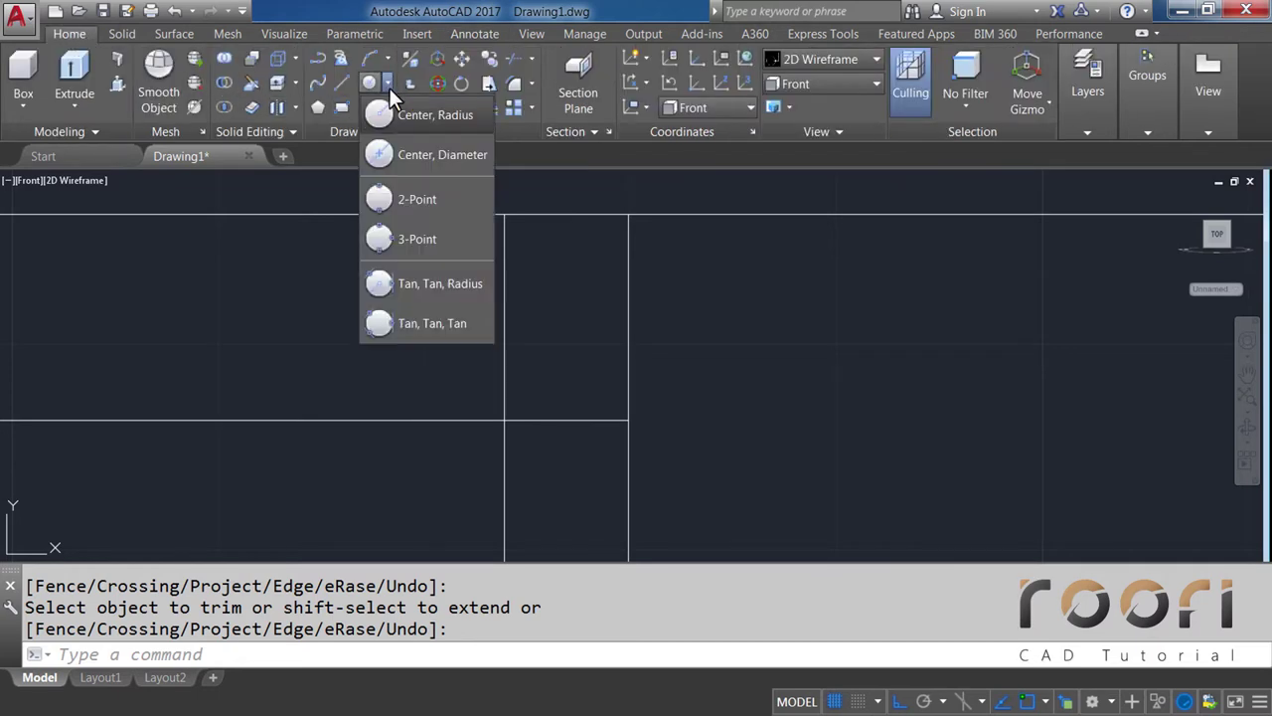
pyautogui.click(433, 323)
pyautogui.click(569, 213)
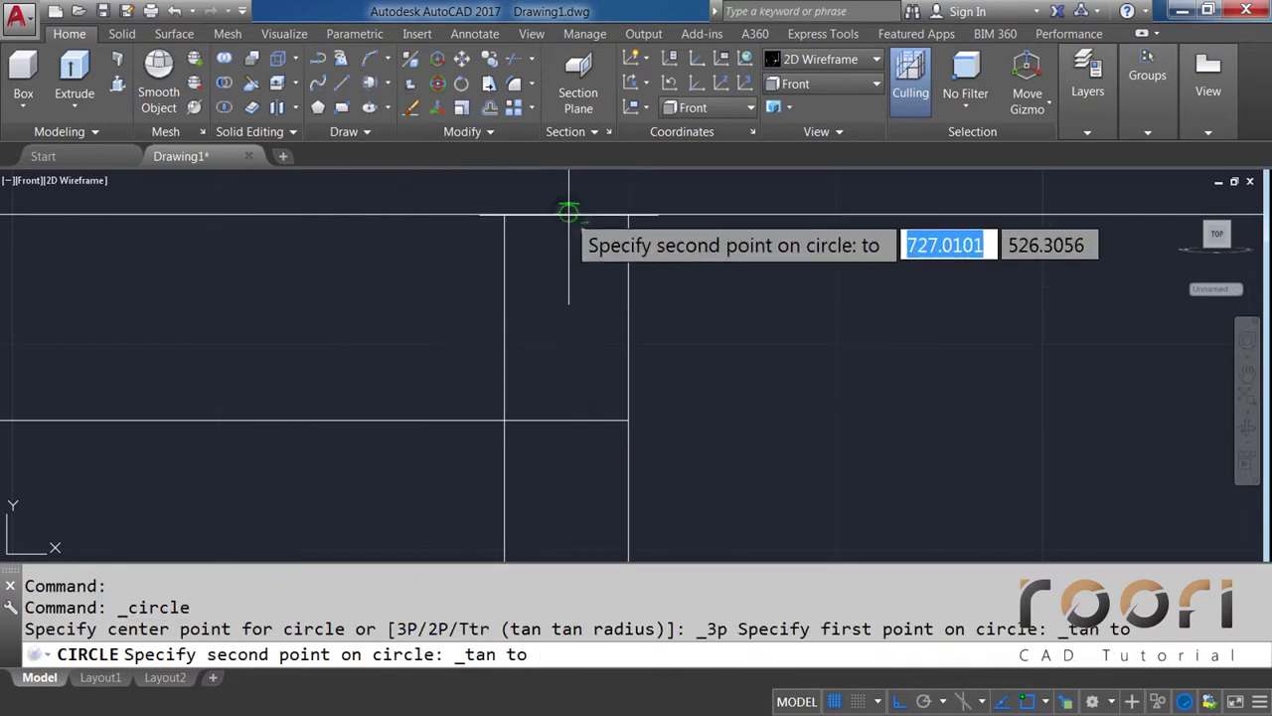
pyautogui.click(627, 313)
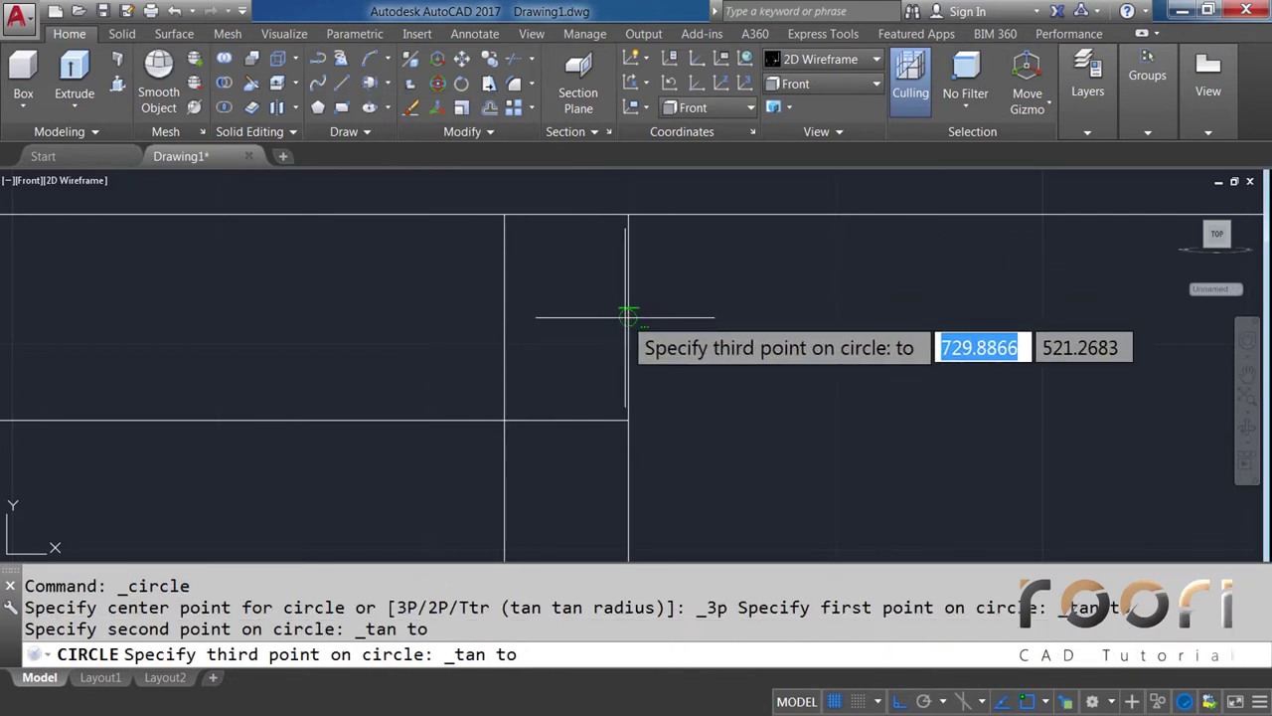
pyautogui.click(565, 419)
pyautogui.scroll(-2, 565, 422)
pyautogui.moveTo(568, 448); pyautogui.dragTo(600, 368, button='middle')
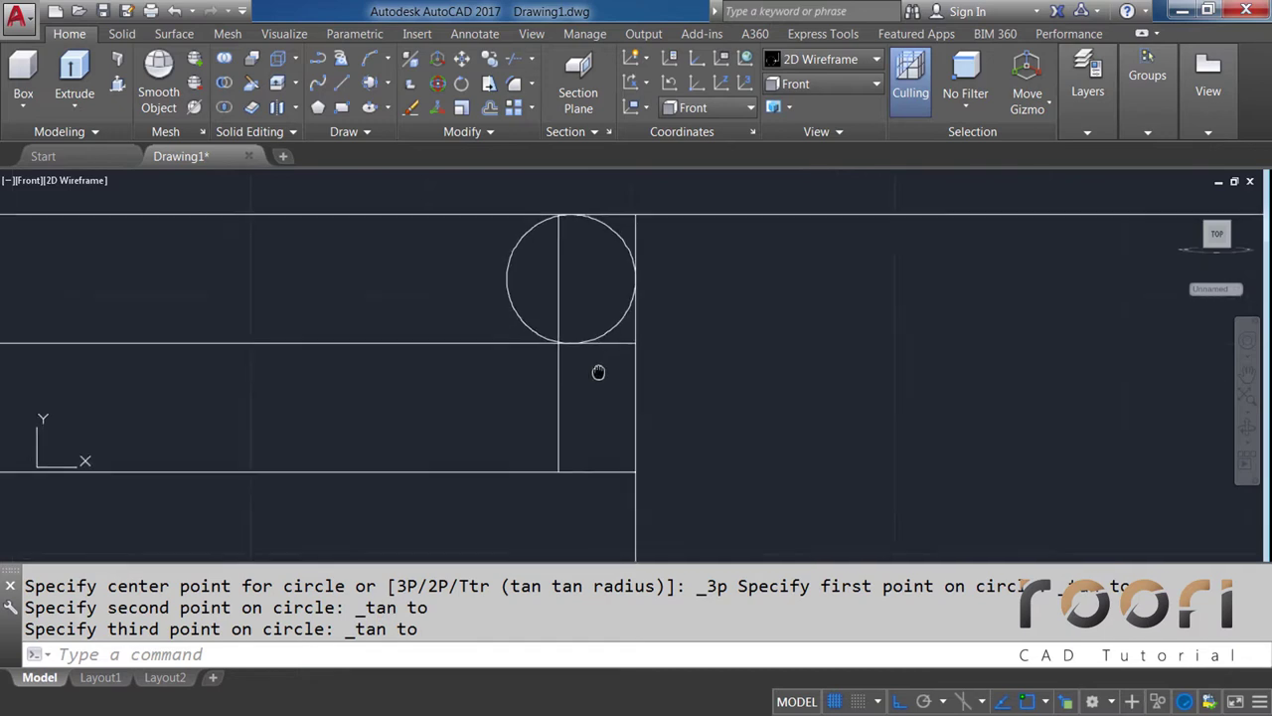
pyautogui.scroll(2, 599, 373)
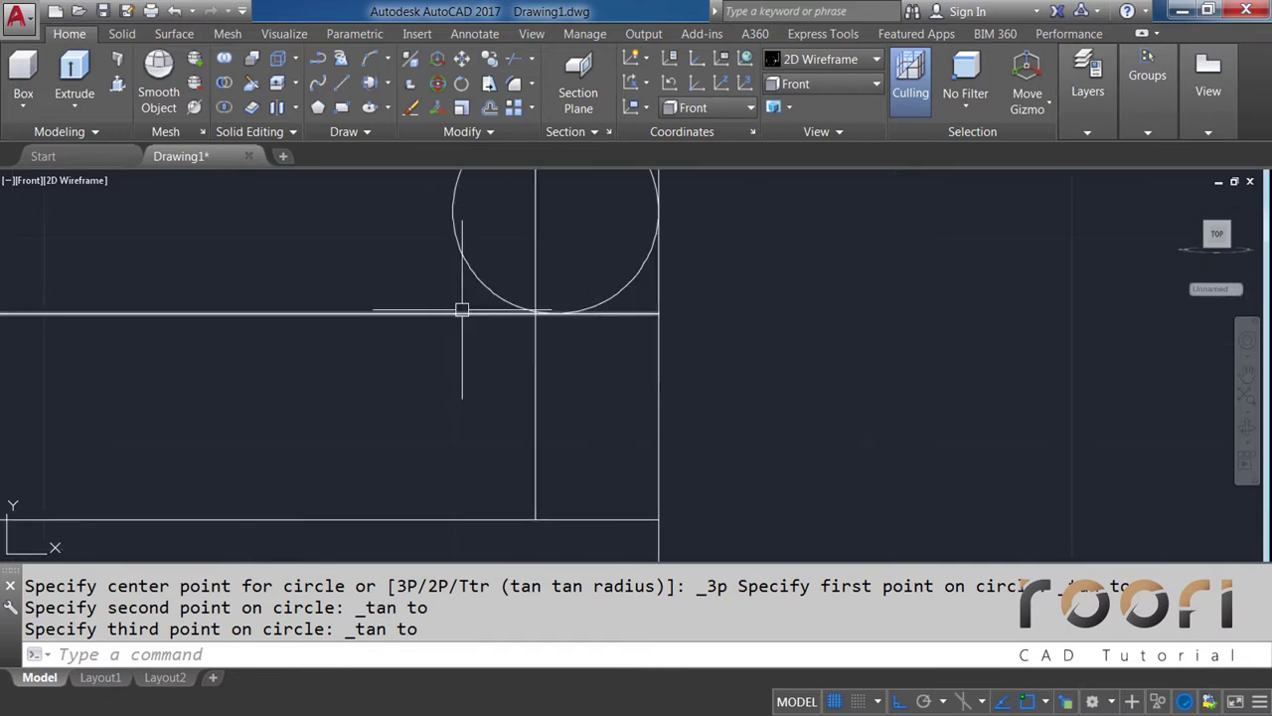
# Draw a second Tan, Tan, Tan circle touching the bottom line, the left vertical and a third line
pyautogui.click(390, 85)
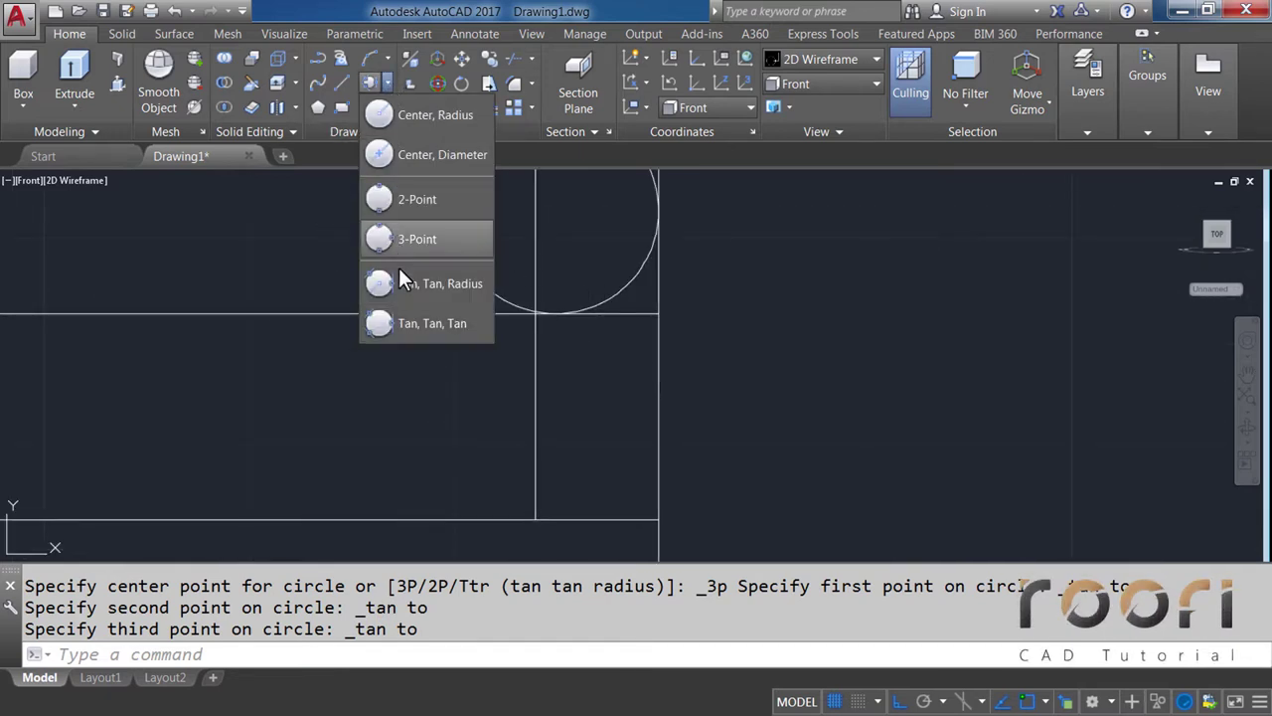
pyautogui.click(418, 324)
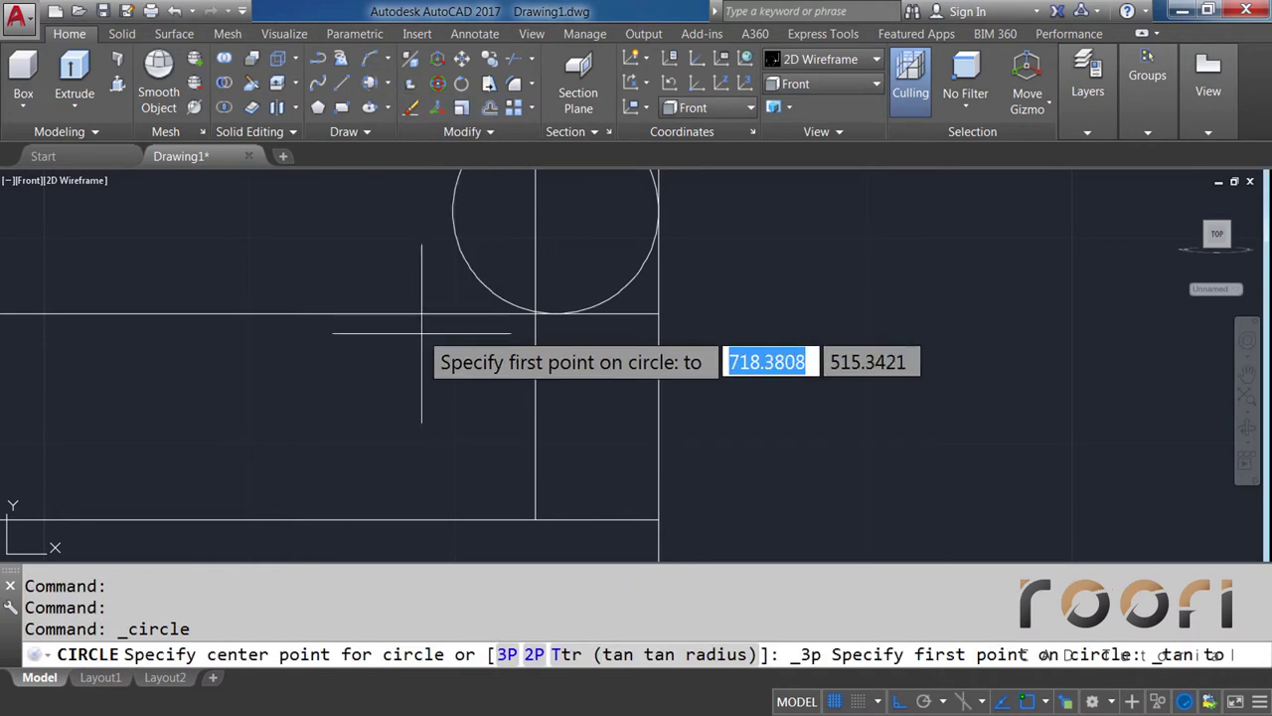
pyautogui.click(589, 516)
pyautogui.click(536, 425)
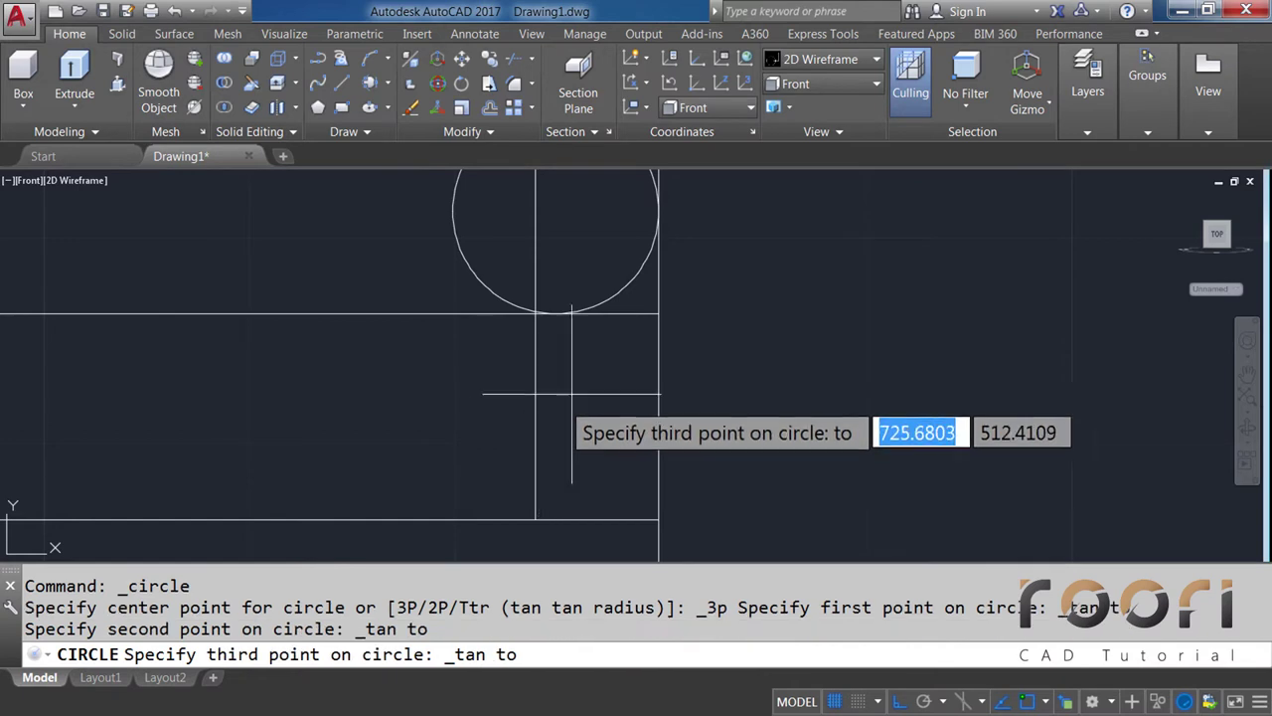
pyautogui.click(613, 316)
pyautogui.moveTo(505, 248); pyautogui.dragTo(480, 336, button='middle')
pyautogui.write('TR')
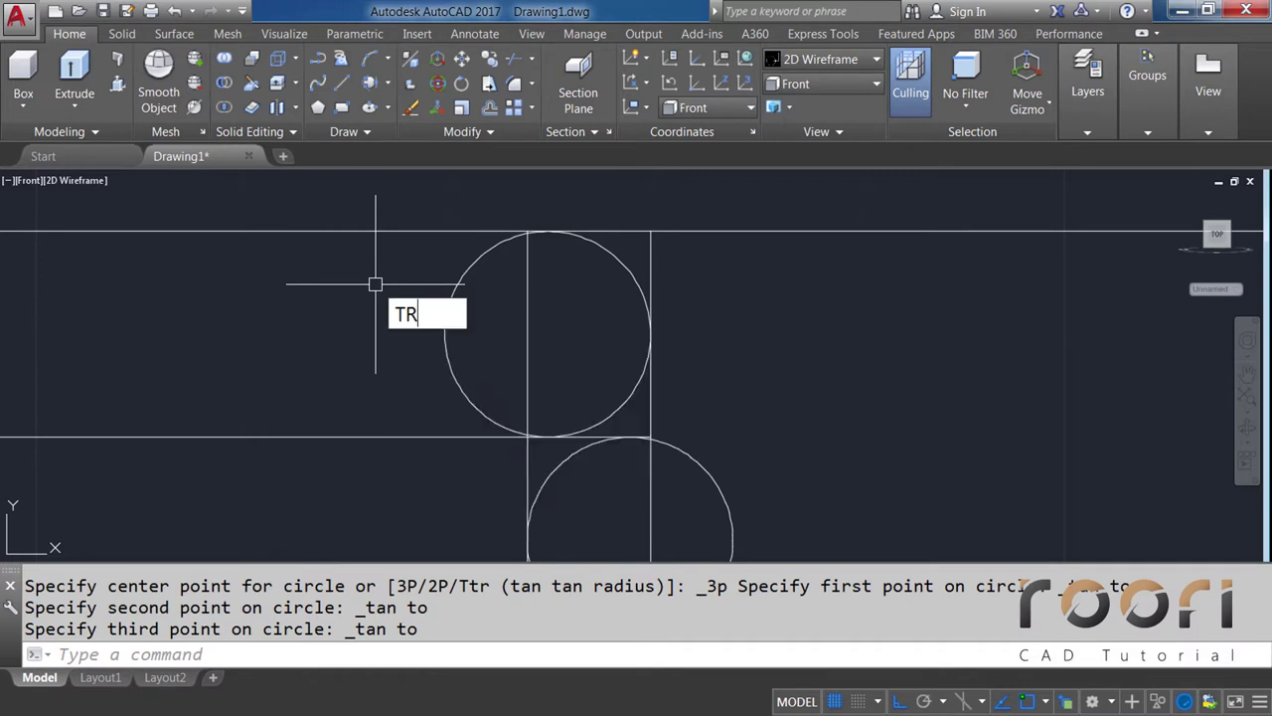
# Trim the upper circle to a corner arc using the top line and right vertical as edges
pyautogui.press('Return')
pyautogui.click(397, 231)
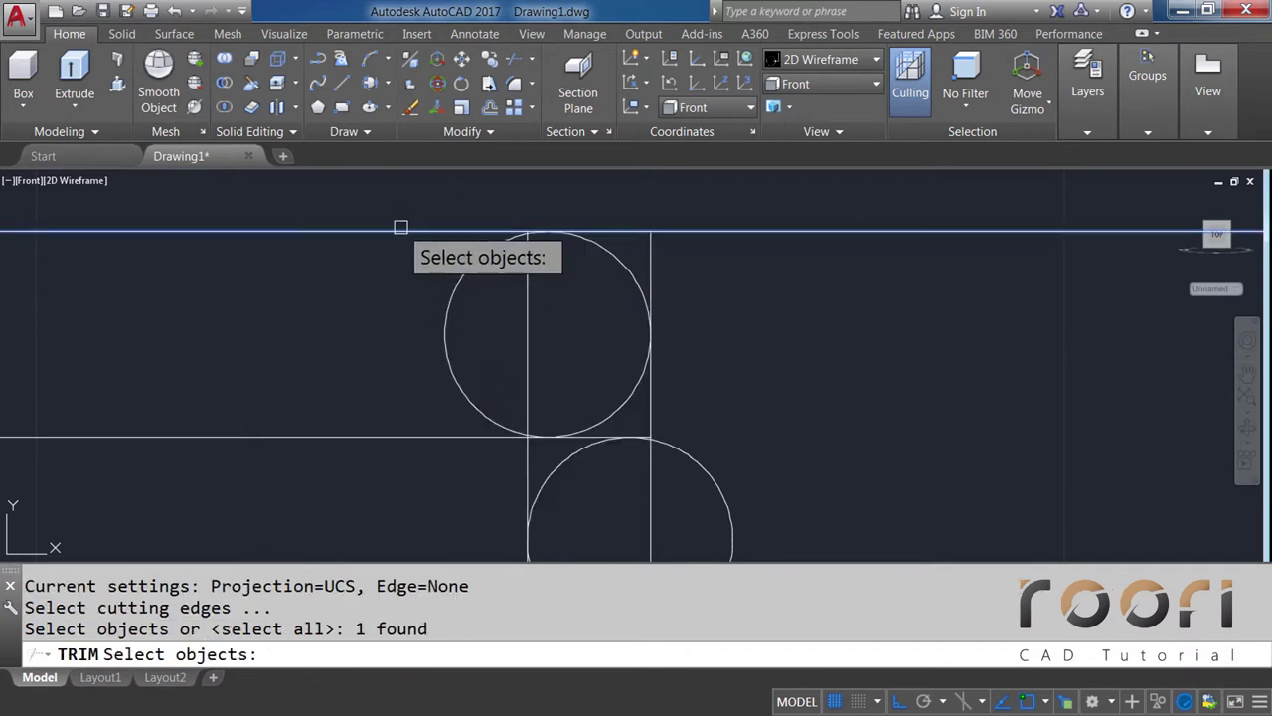
pyautogui.click(651, 249)
pyautogui.press('Return')
pyautogui.click(466, 298)
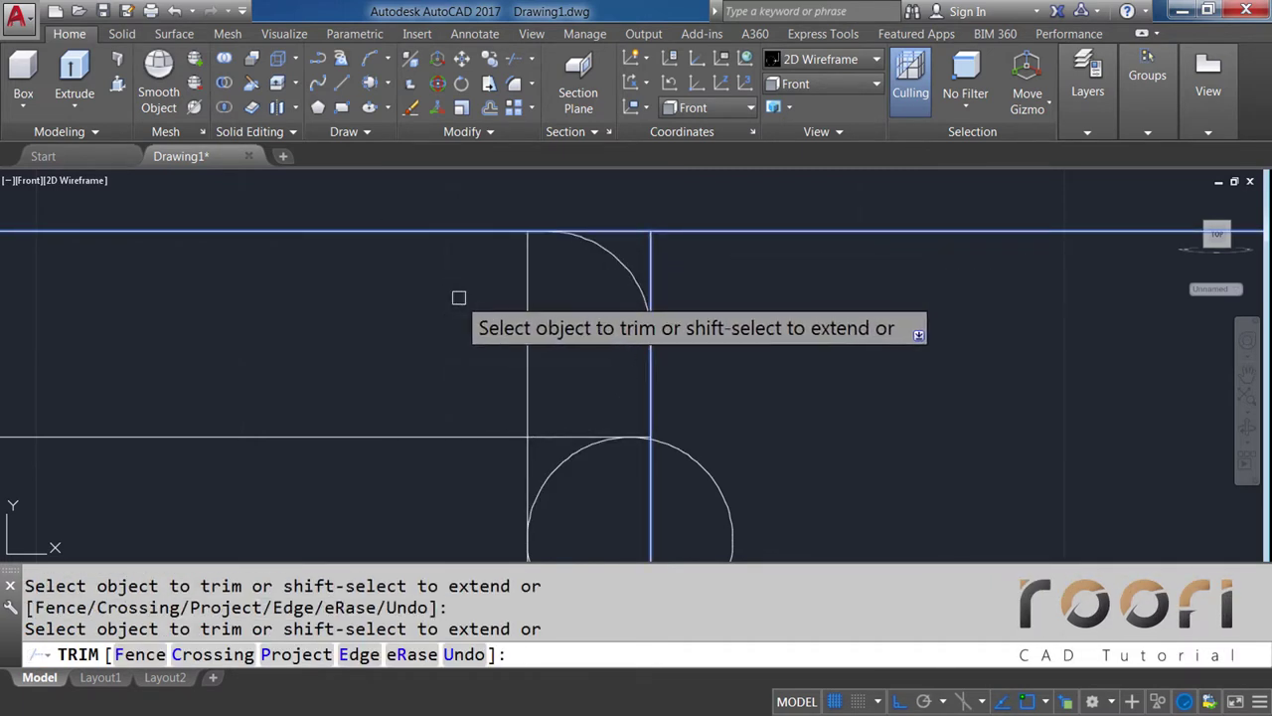
pyautogui.press('Return')
# Trim the lower circle to a corner arc using the vertical and bottom lines as edges
pyautogui.scroll(-2, 565, 285)
pyautogui.moveTo(585, 426); pyautogui.dragTo(597, 335, button='middle')
pyautogui.scroll(2, 582, 395)
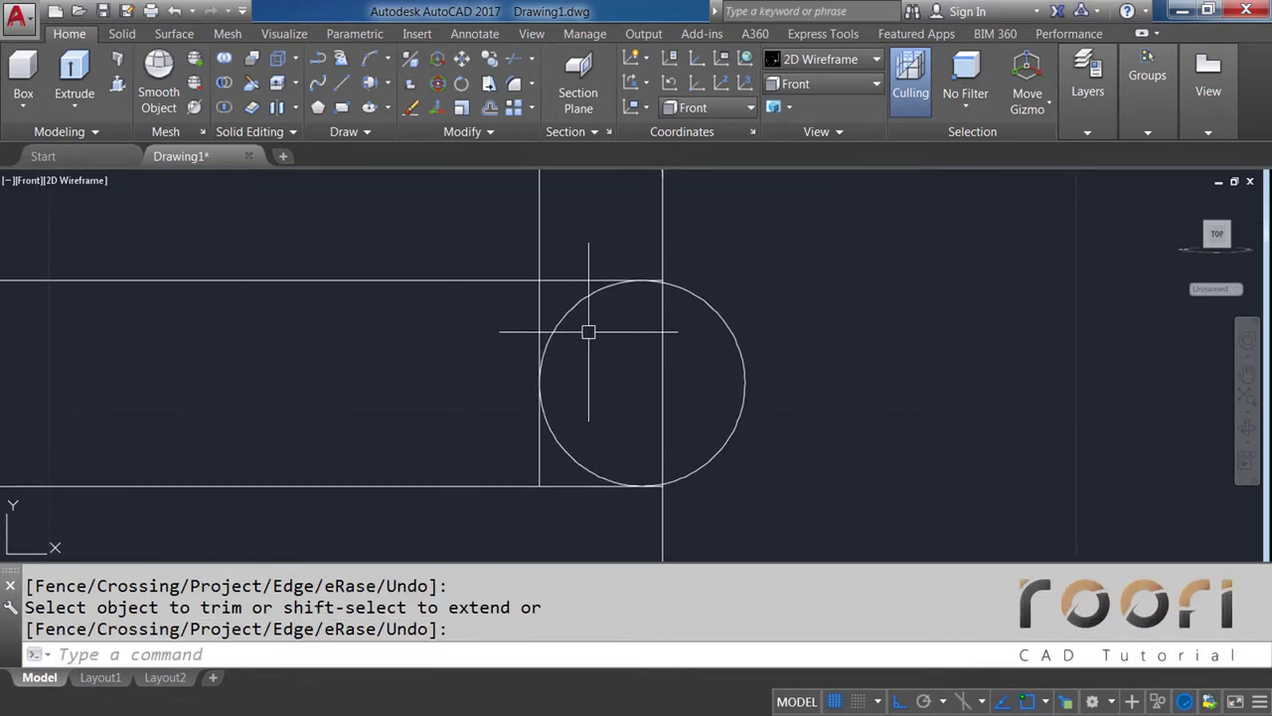
pyautogui.write('Tr')
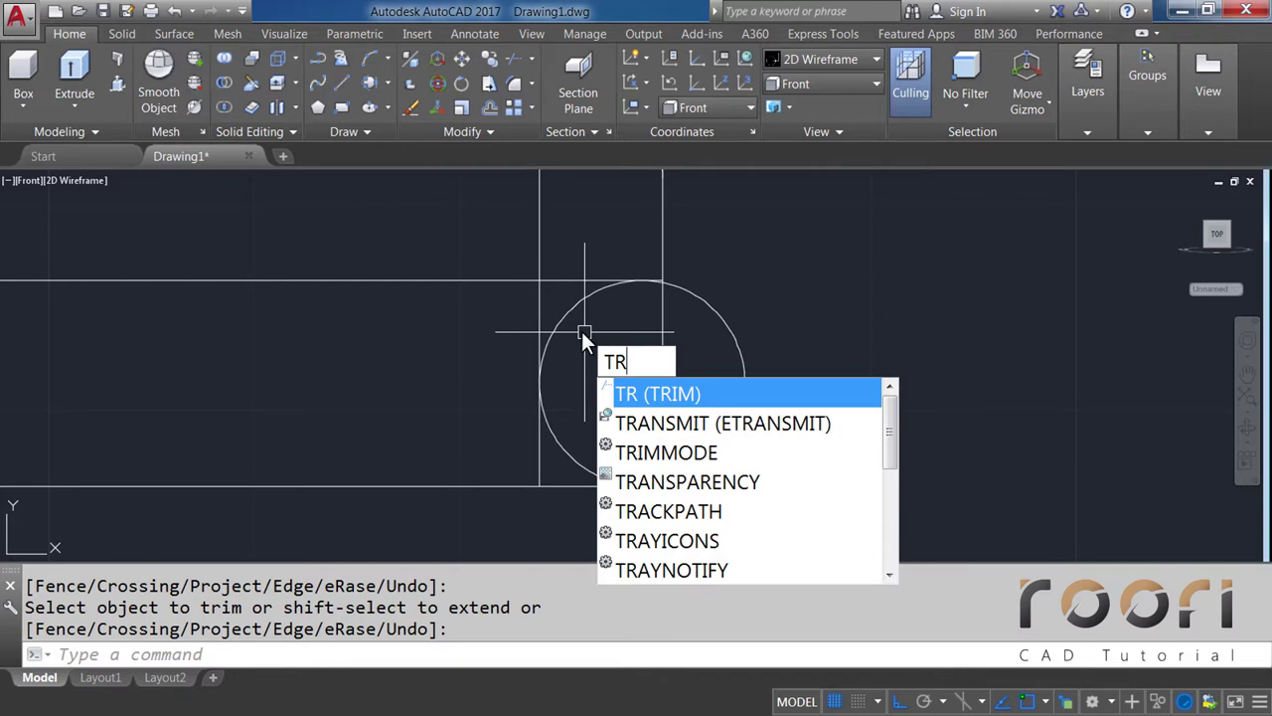
pyautogui.press('Return')
pyautogui.click(540, 298)
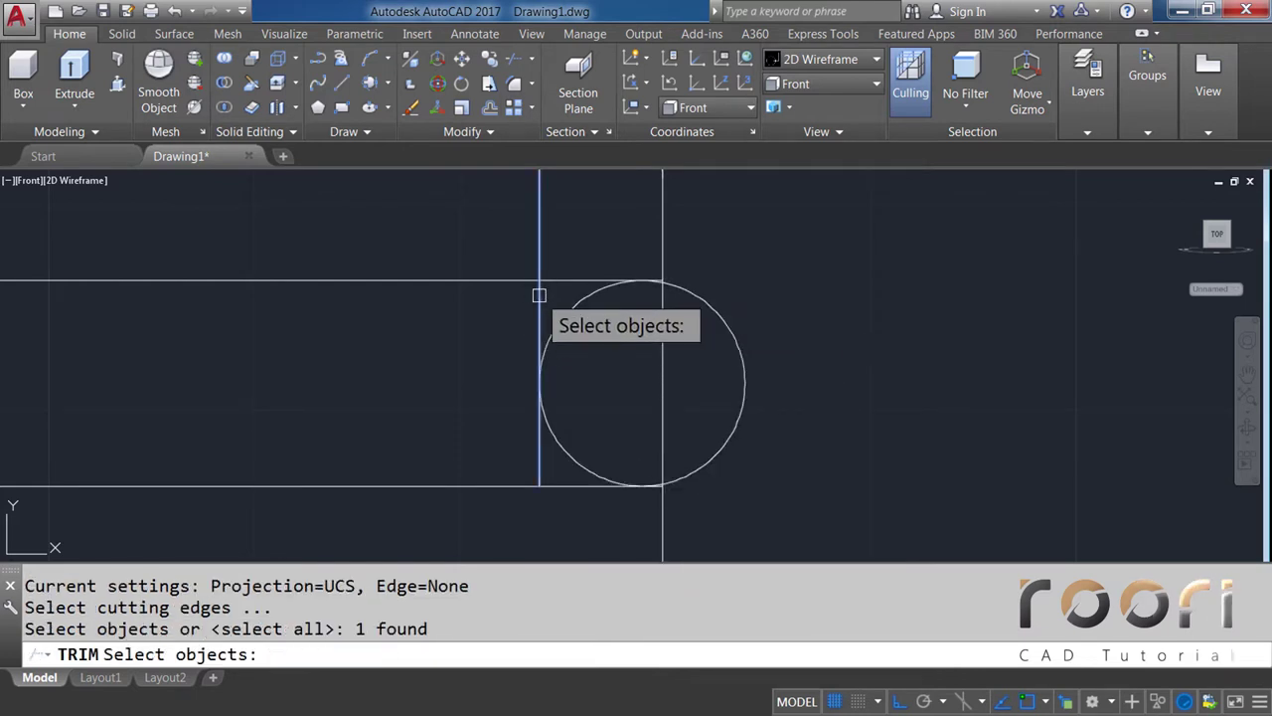
pyautogui.click(478, 482)
pyautogui.press('Return')
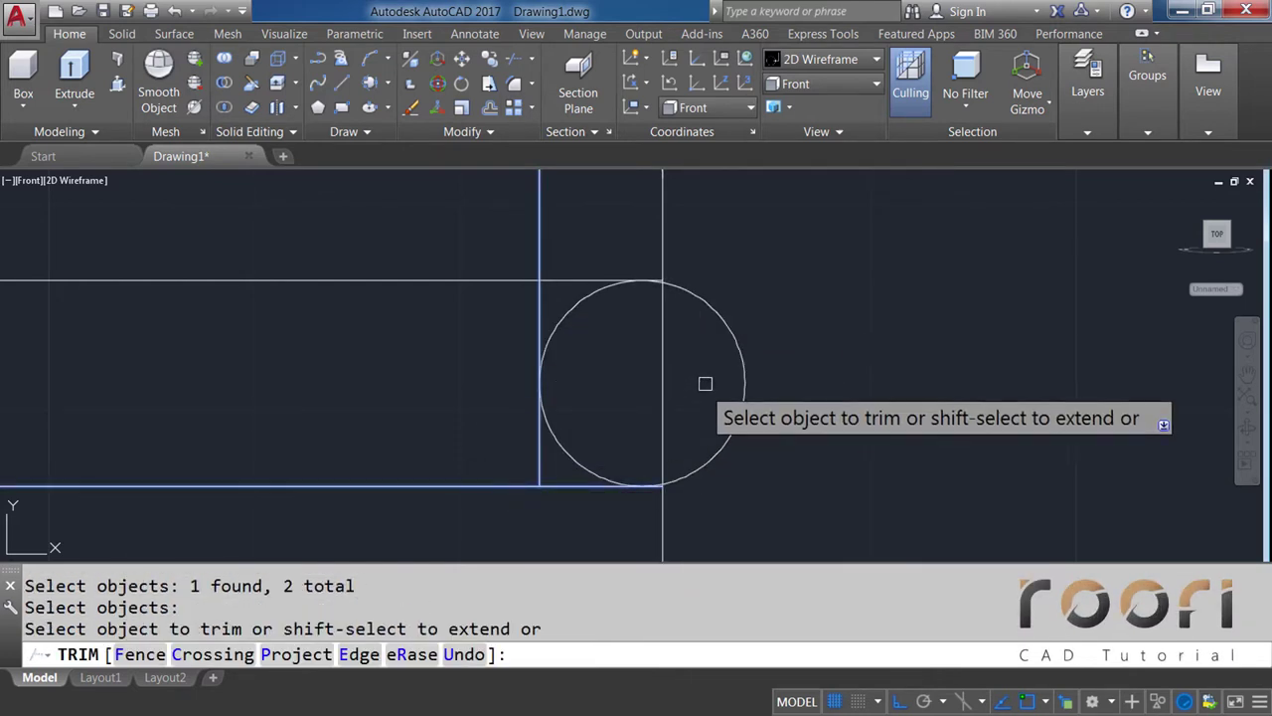
pyautogui.click(718, 310)
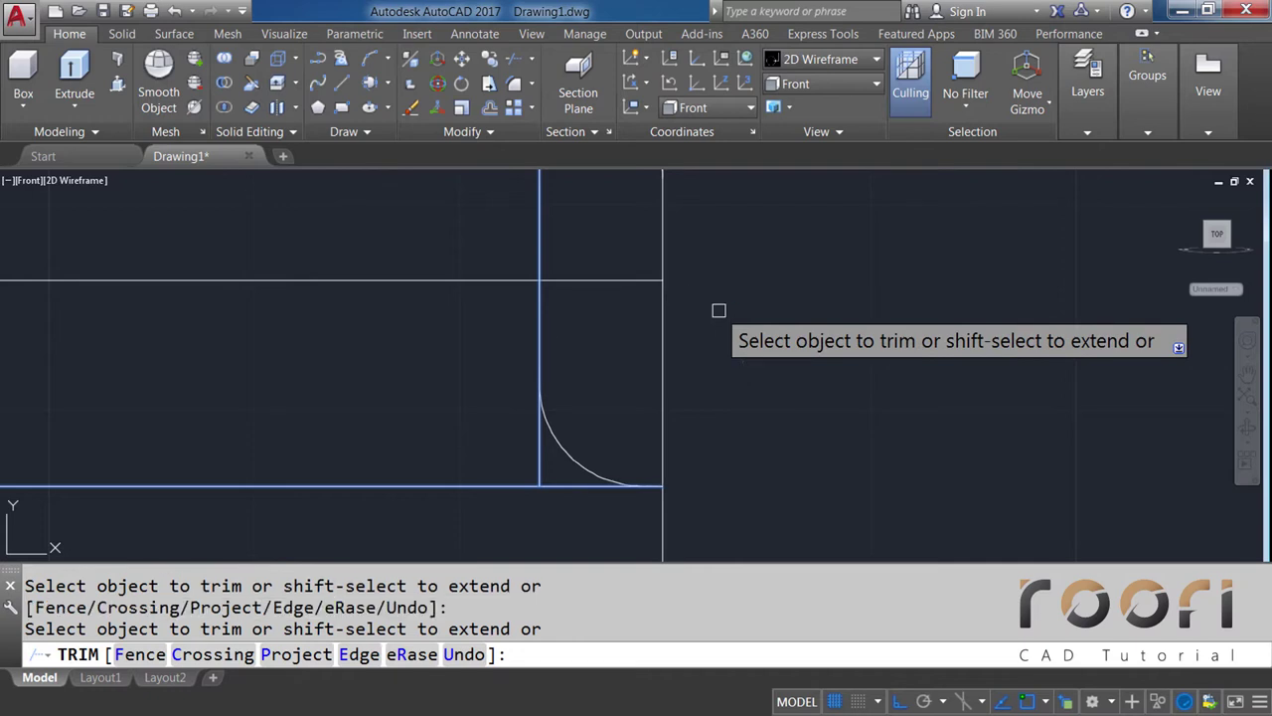
pyautogui.press('Return')
# Trim away the horizontal line's piece left of the vertical edge
pyautogui.scroll(-2, 617, 369)
pyautogui.write('TR')
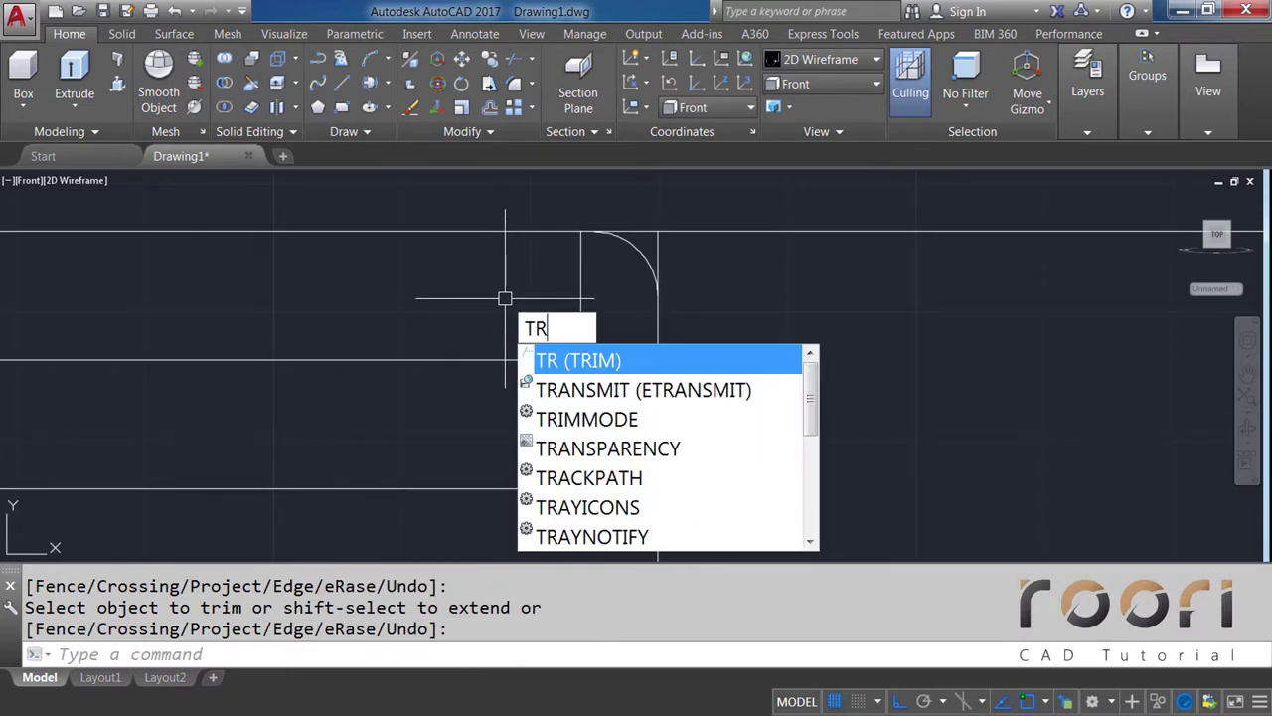
pyautogui.press('Return')
pyautogui.click(581, 344)
pyautogui.press('Return')
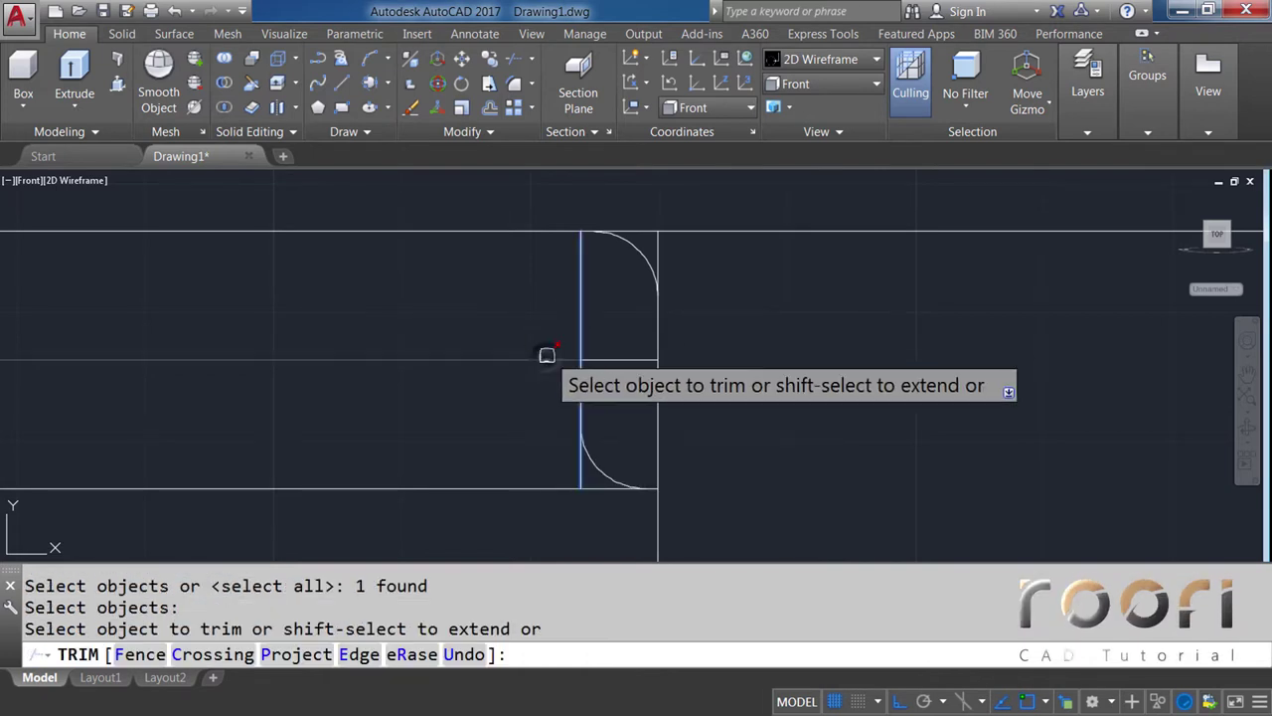
pyautogui.click(546, 358)
pyautogui.press('Return')
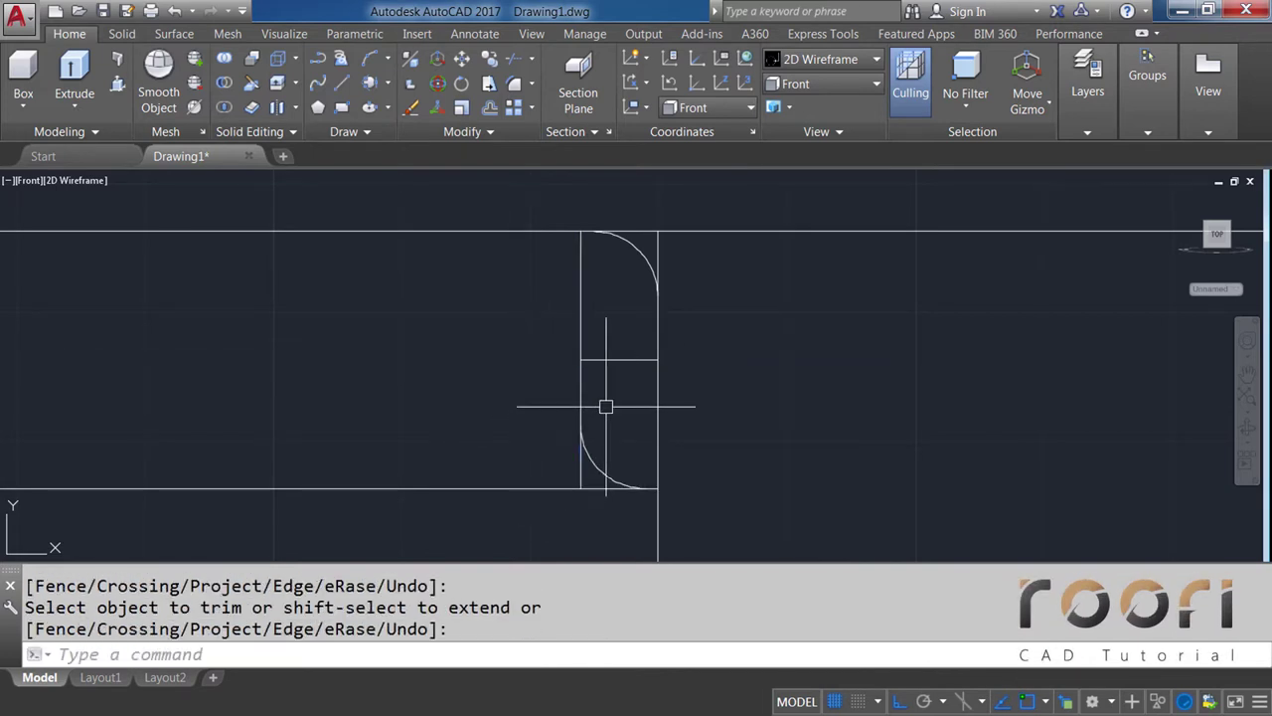
pyautogui.scroll(2, 607, 405)
pyautogui.scroll(2, 607, 403)
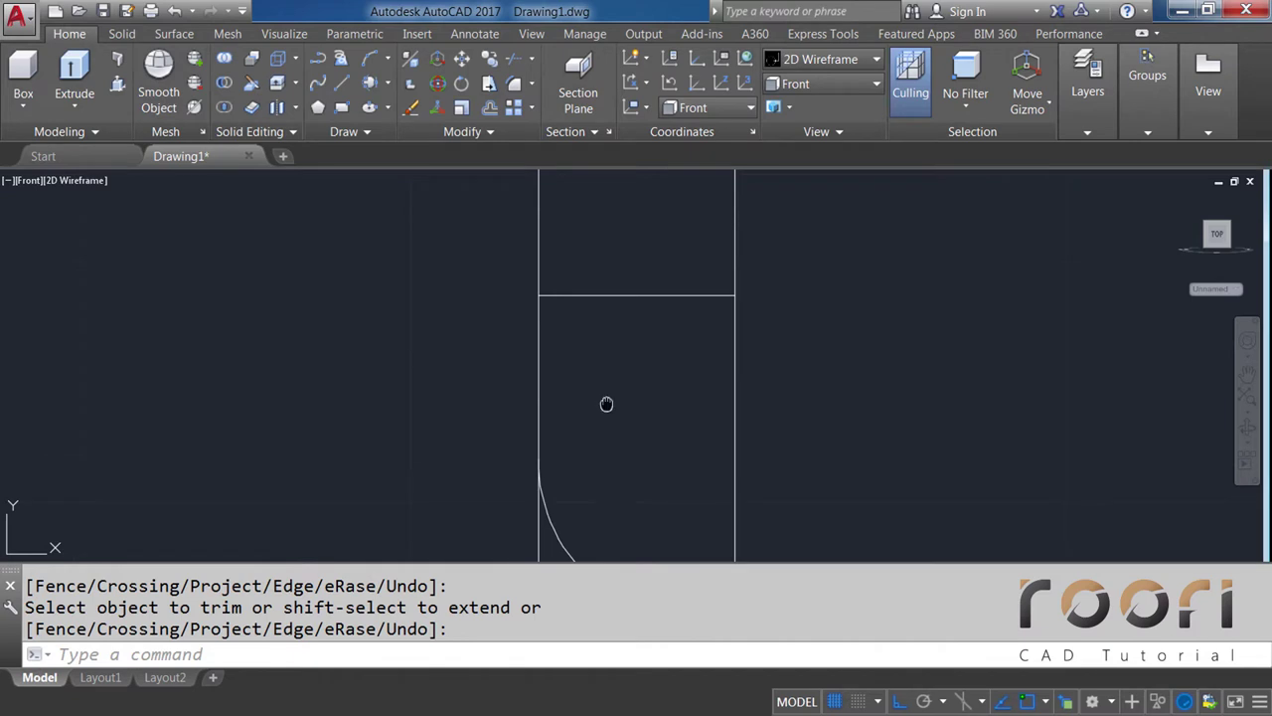
pyautogui.moveTo(607, 394); pyautogui.dragTo(607, 418, button='middle')
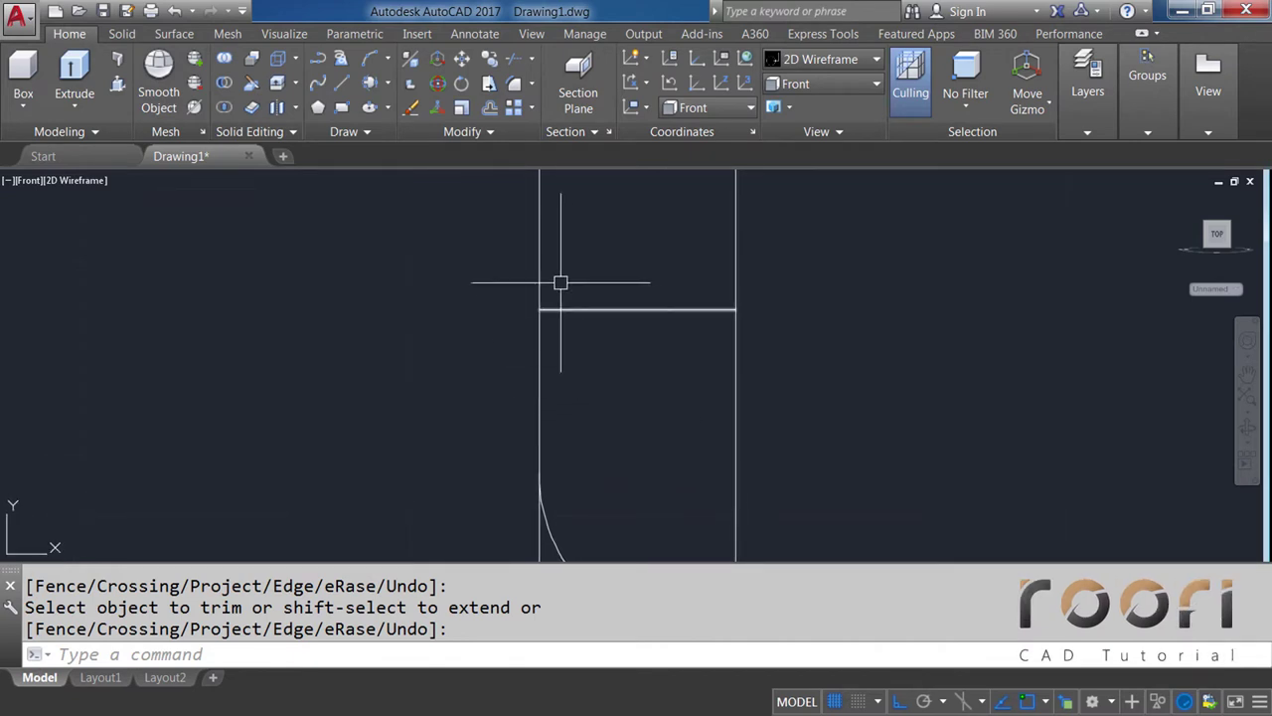
# Draw a start-end-direction arc joining the two quarter arcs' line endpoints
pyautogui.click(389, 59)
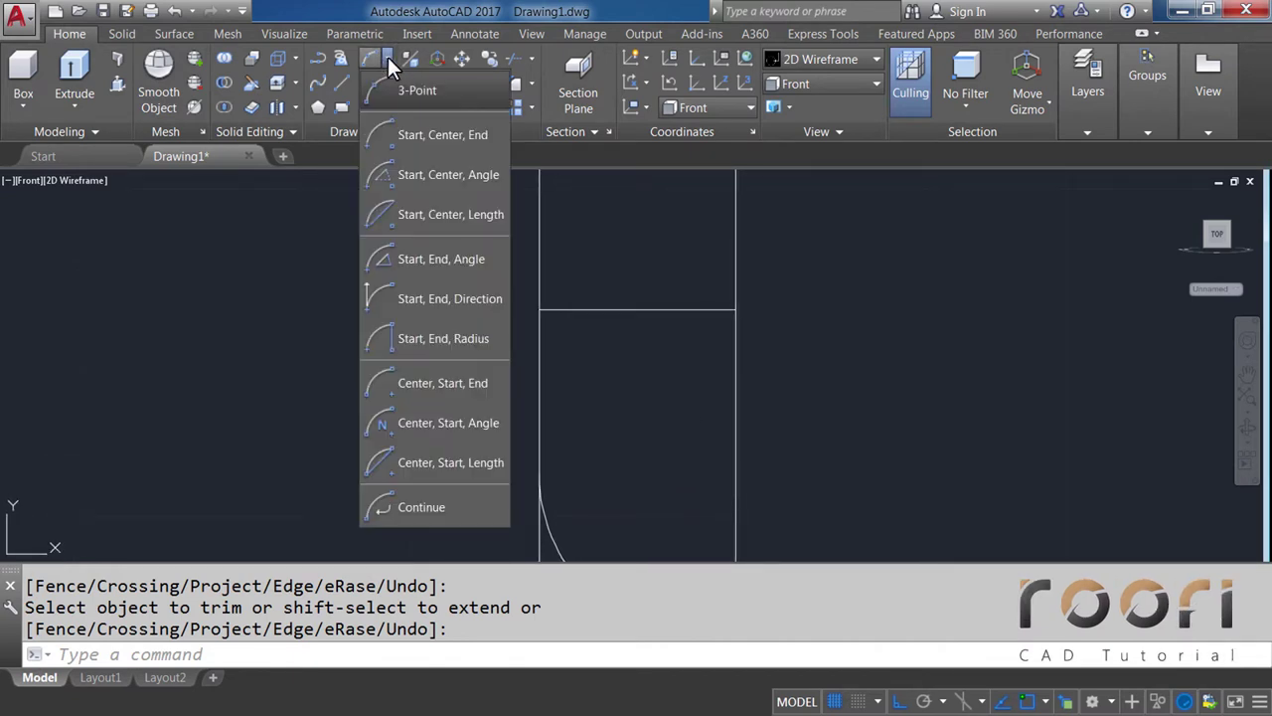
pyautogui.click(447, 297)
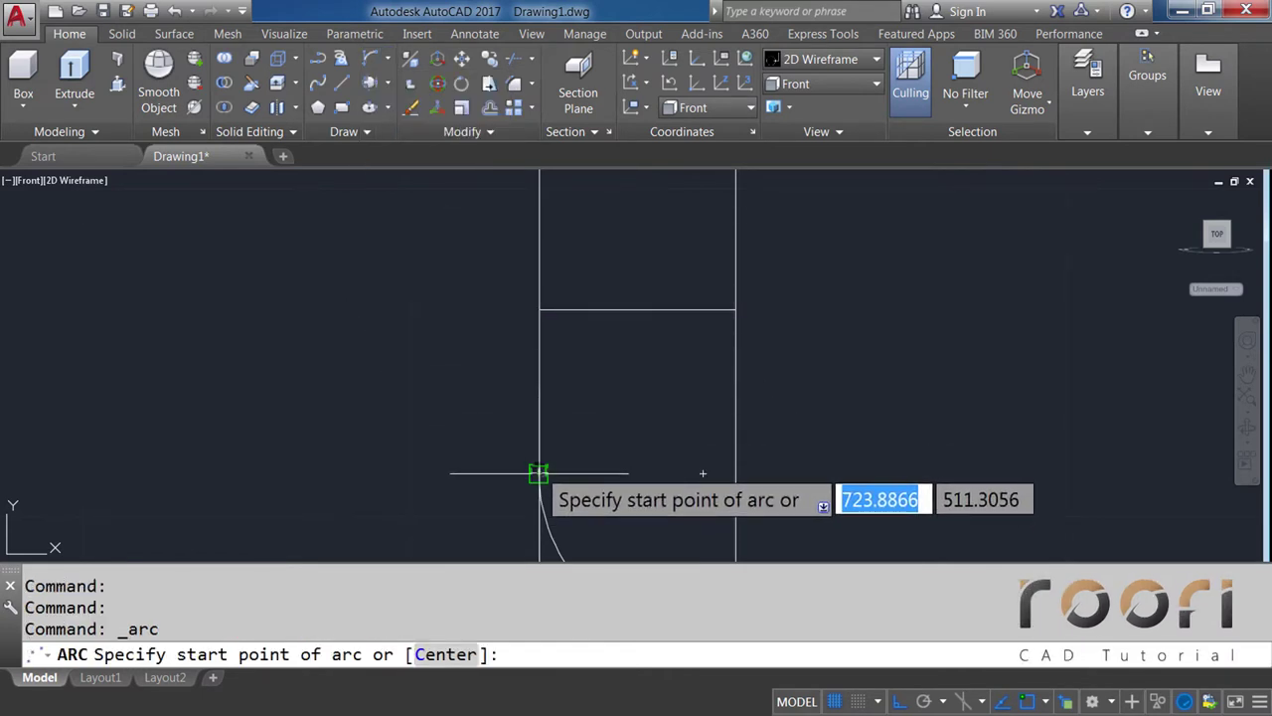
pyautogui.click(539, 473)
pyautogui.click(637, 310)
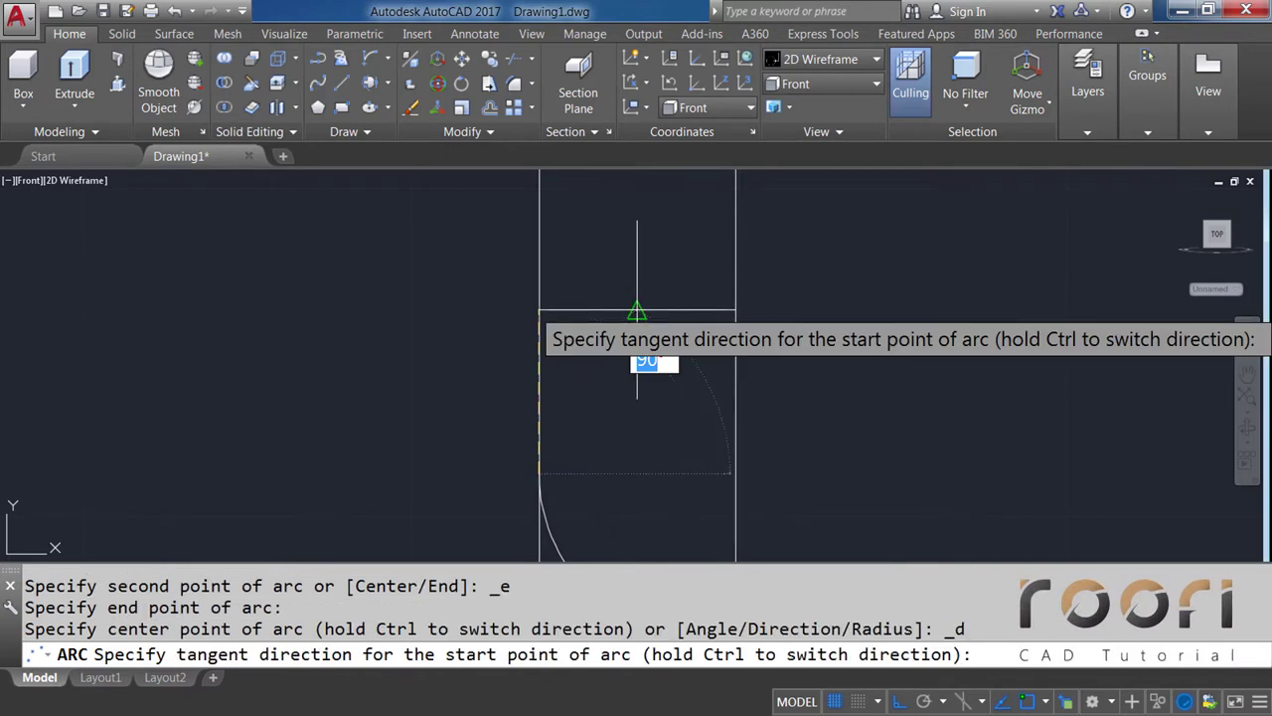
pyautogui.click(557, 217)
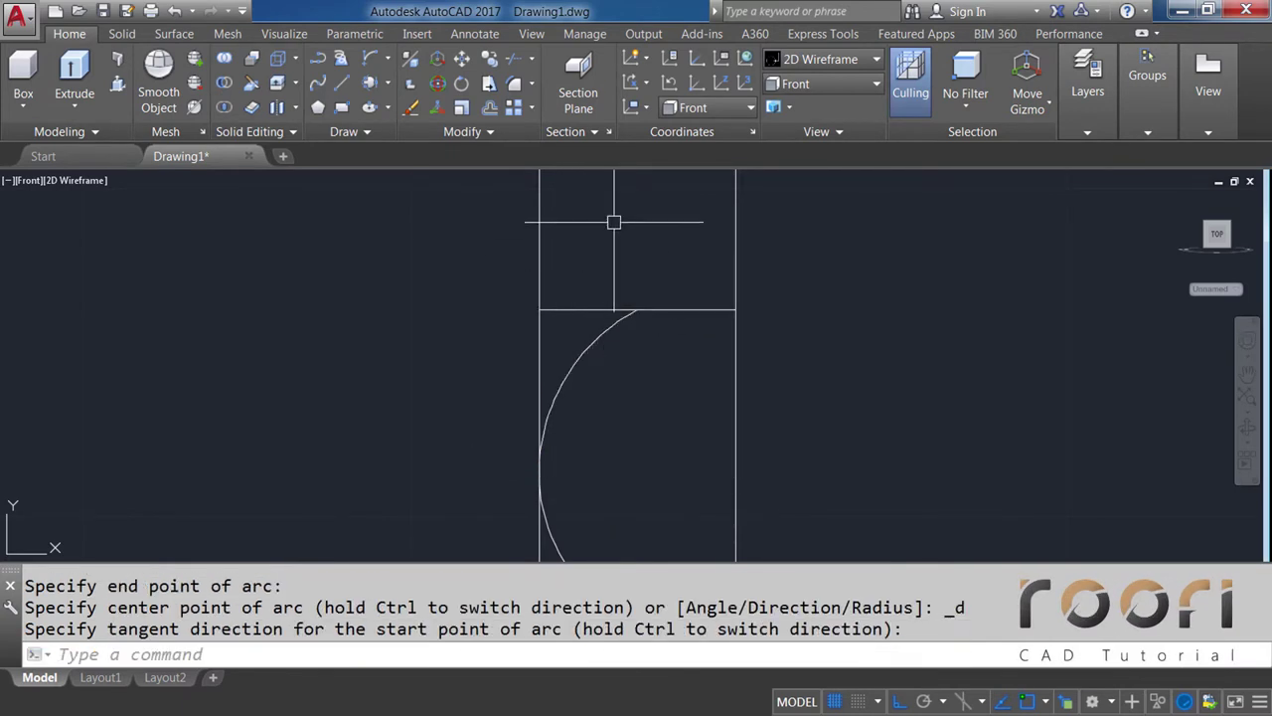
pyautogui.moveTo(610, 219); pyautogui.dragTo(539, 353, button='middle')
pyautogui.moveTo(540, 351); pyautogui.dragTo(539, 335, button='middle')
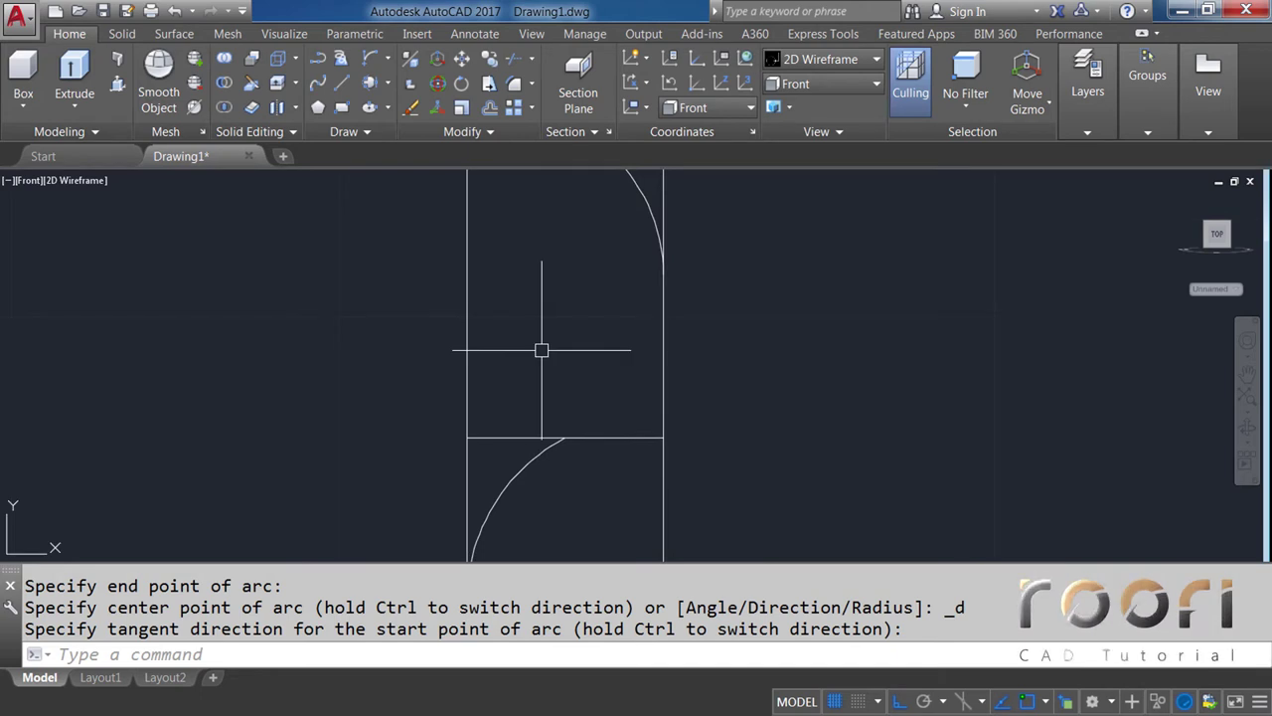
# Draw a second start-end-direction arc forming the lower part of the S-curve
pyautogui.click(385, 57)
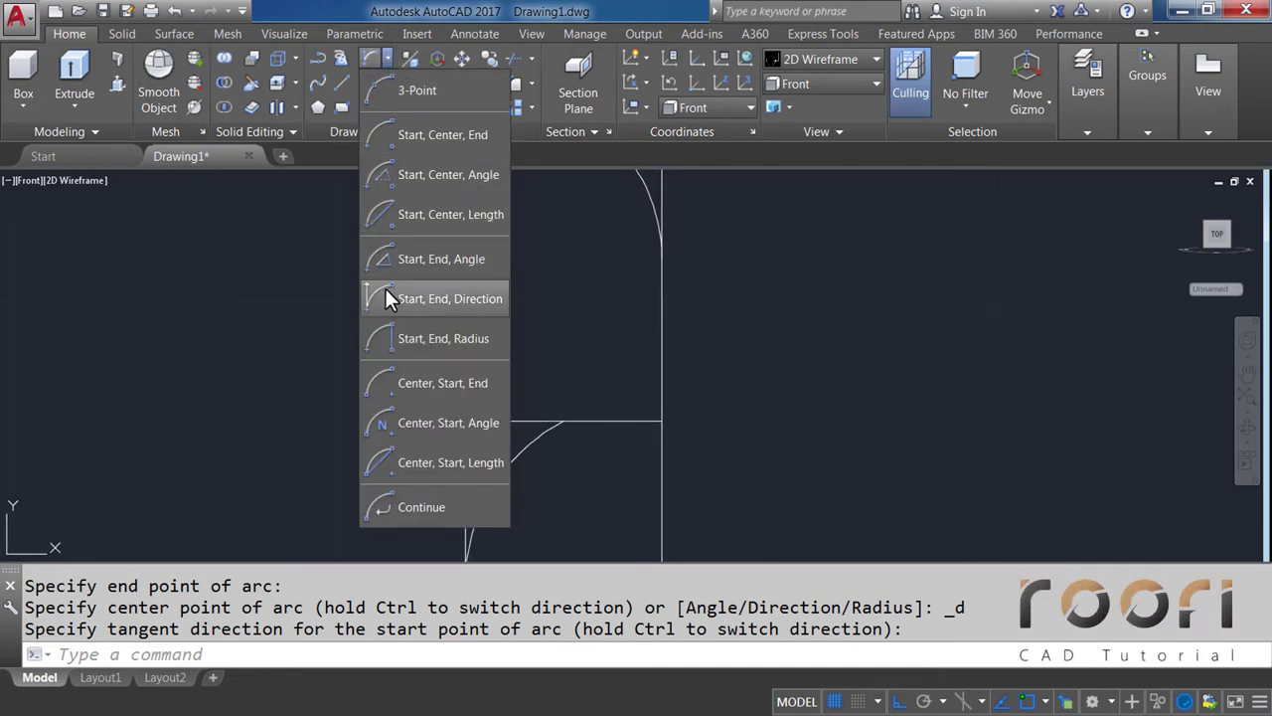
pyautogui.click(425, 297)
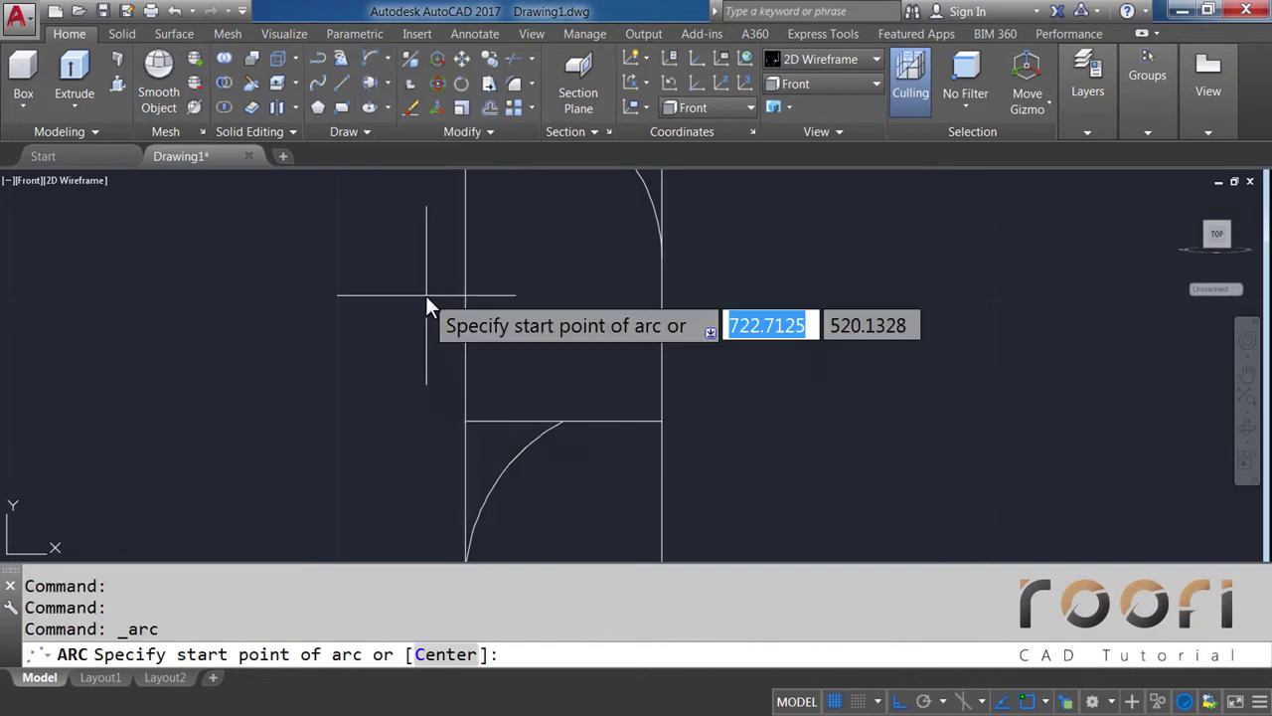
pyautogui.click(662, 258)
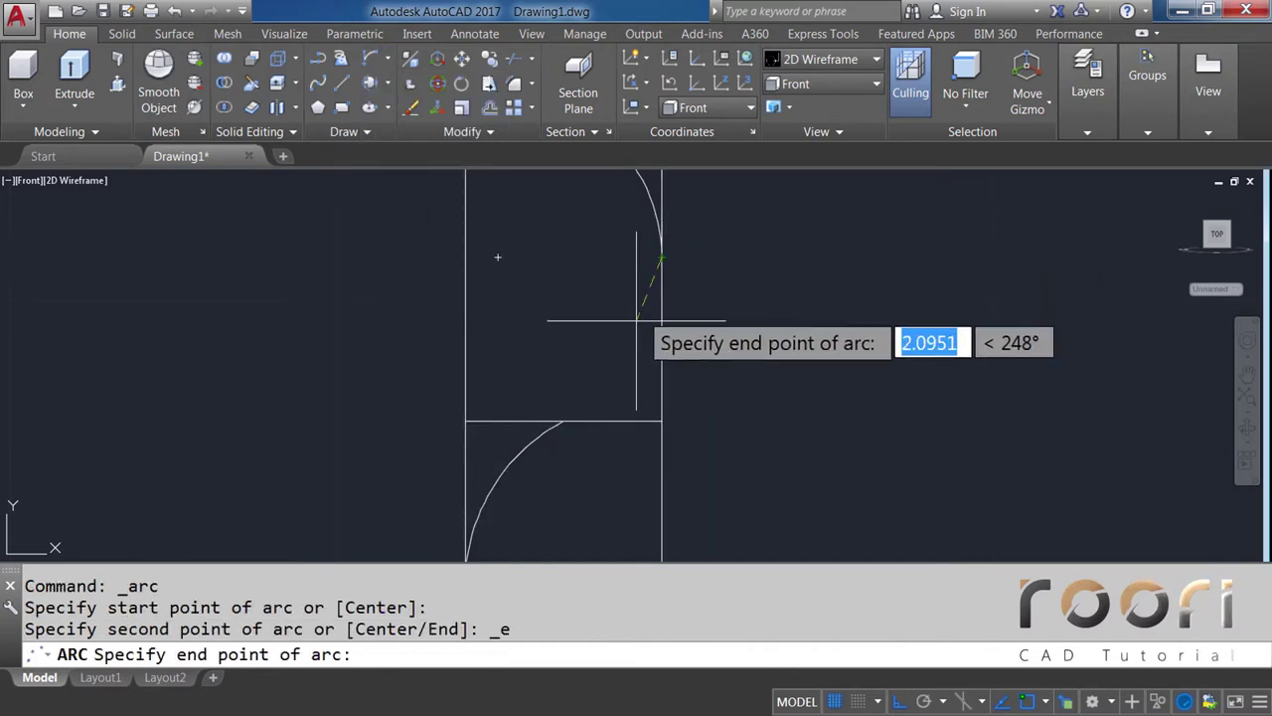
pyautogui.click(563, 421)
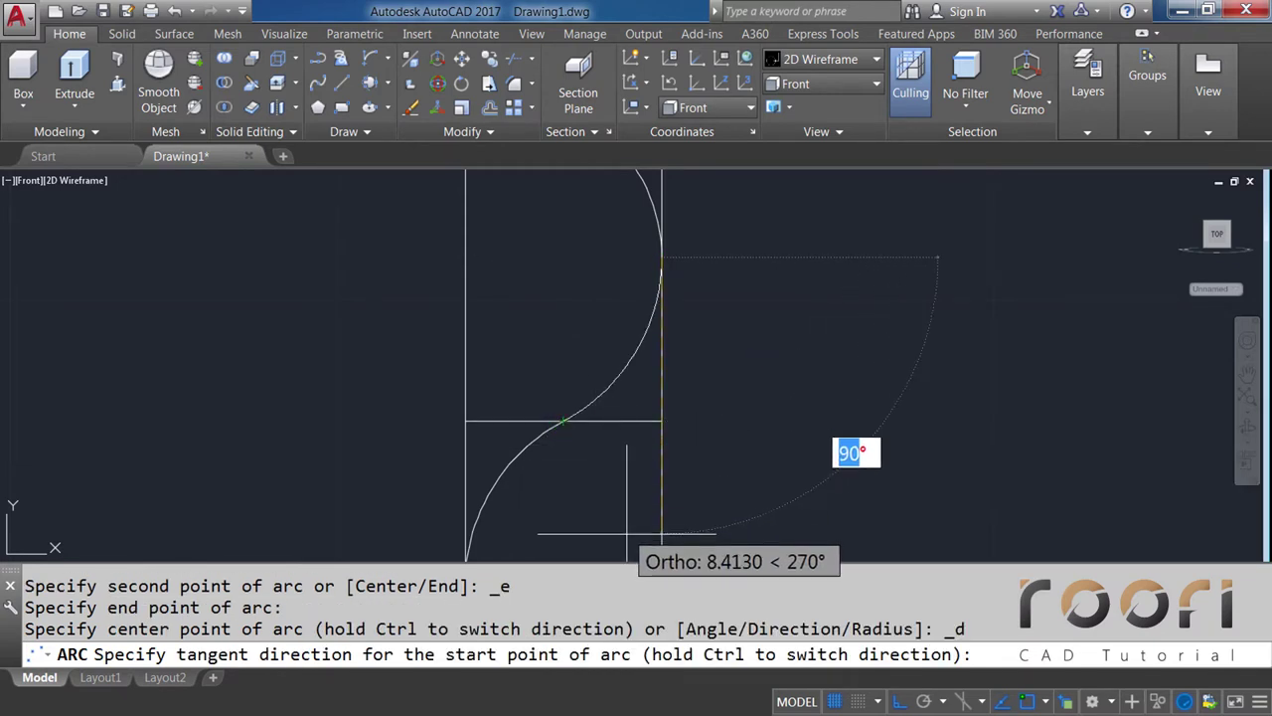
pyautogui.click(642, 543)
# Select the left vertical and middle horizontal construction lines for removal
pyautogui.scroll(-1, 630, 477)
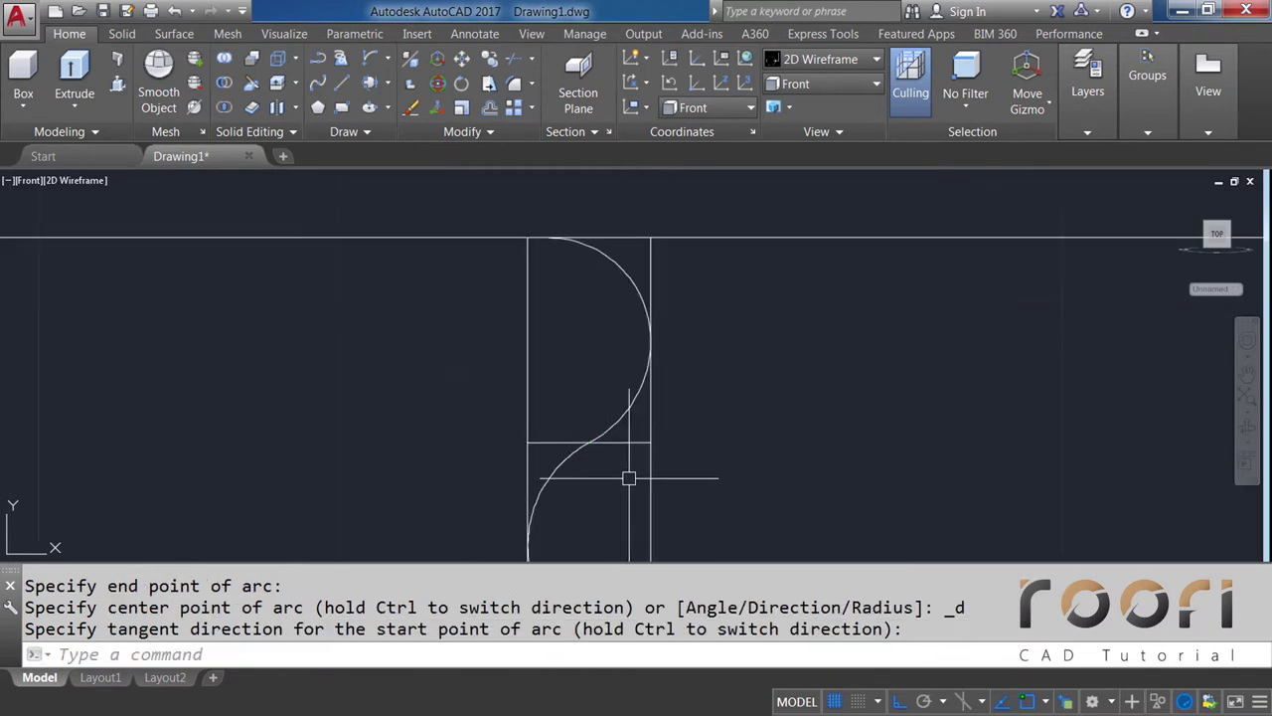
pyautogui.scroll(-1, 604, 327)
pyautogui.click(551, 319)
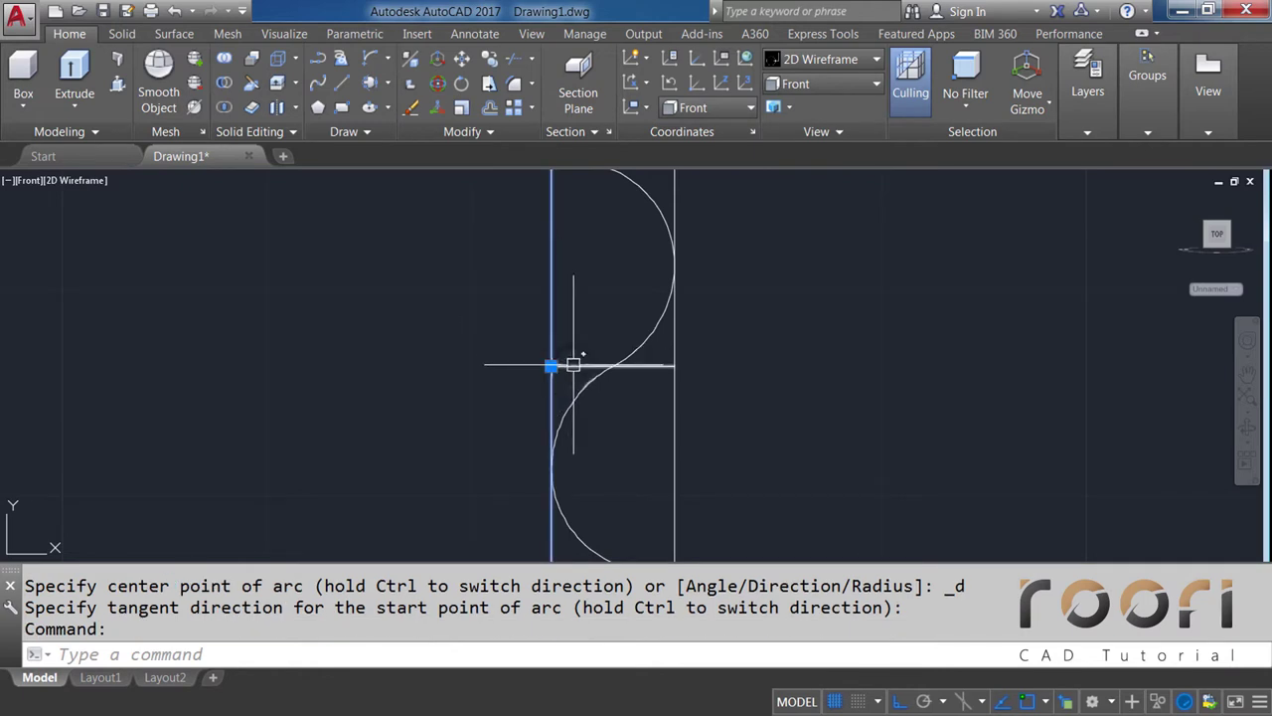
pyautogui.click(574, 366)
# Delete the two construction lines and recentre the drawing
pyautogui.press('Delete')
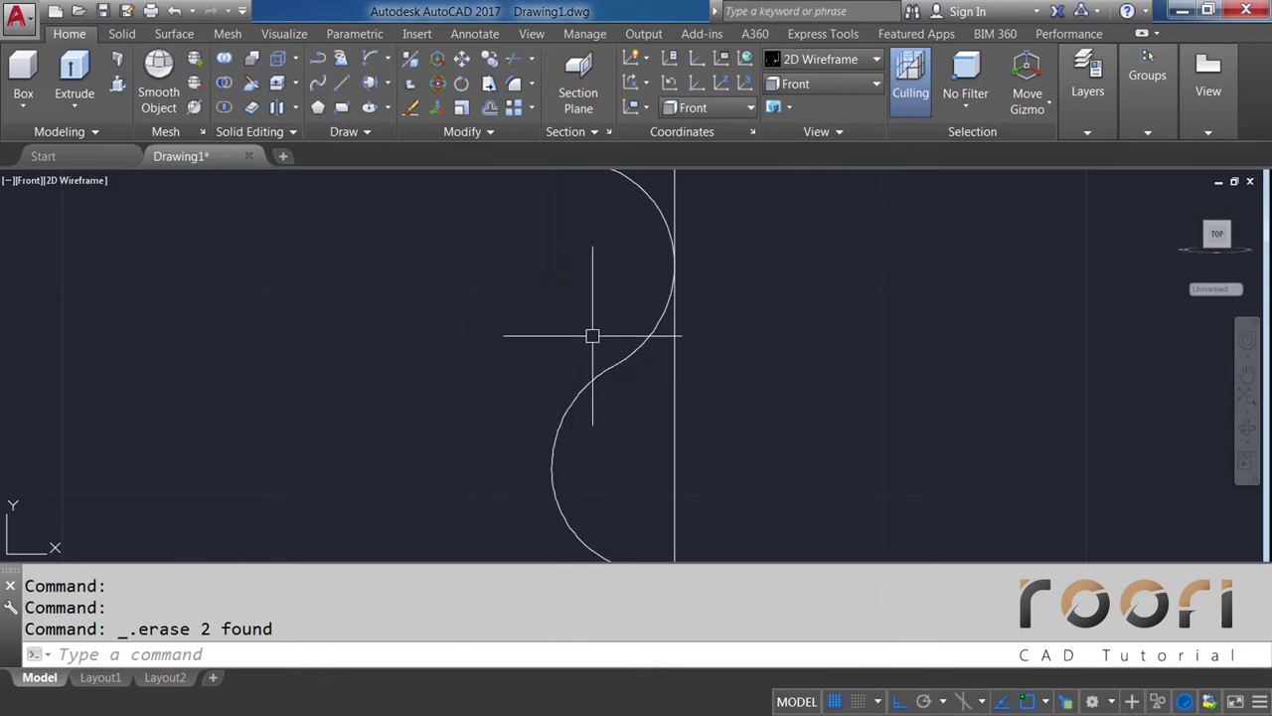
pyautogui.scroll(1, 590, 348)
pyautogui.scroll(1, 581, 387)
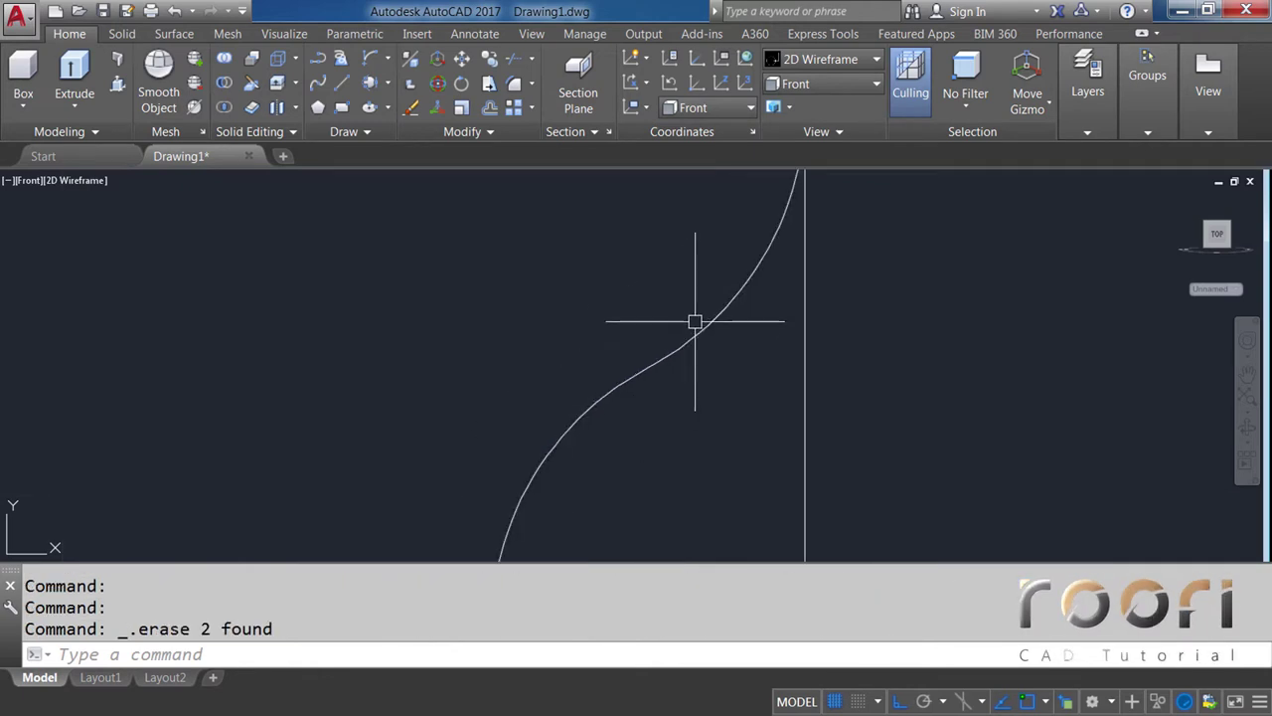
pyautogui.scroll(-1, 685, 321)
pyautogui.scroll(-1, 682, 321)
pyautogui.moveTo(635, 300); pyautogui.dragTo(630, 309, button='middle')
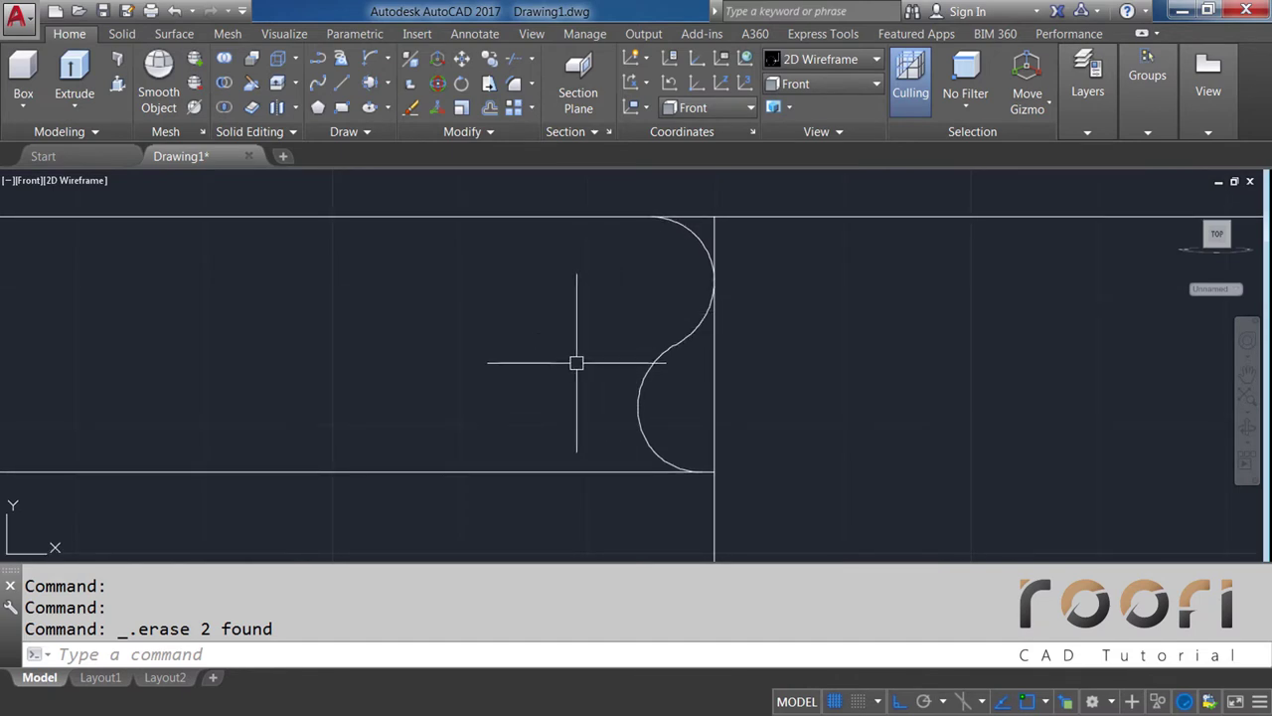
# Trim the vertical line beside the S-curve back to the bottom horizontal line
pyautogui.write('TR')
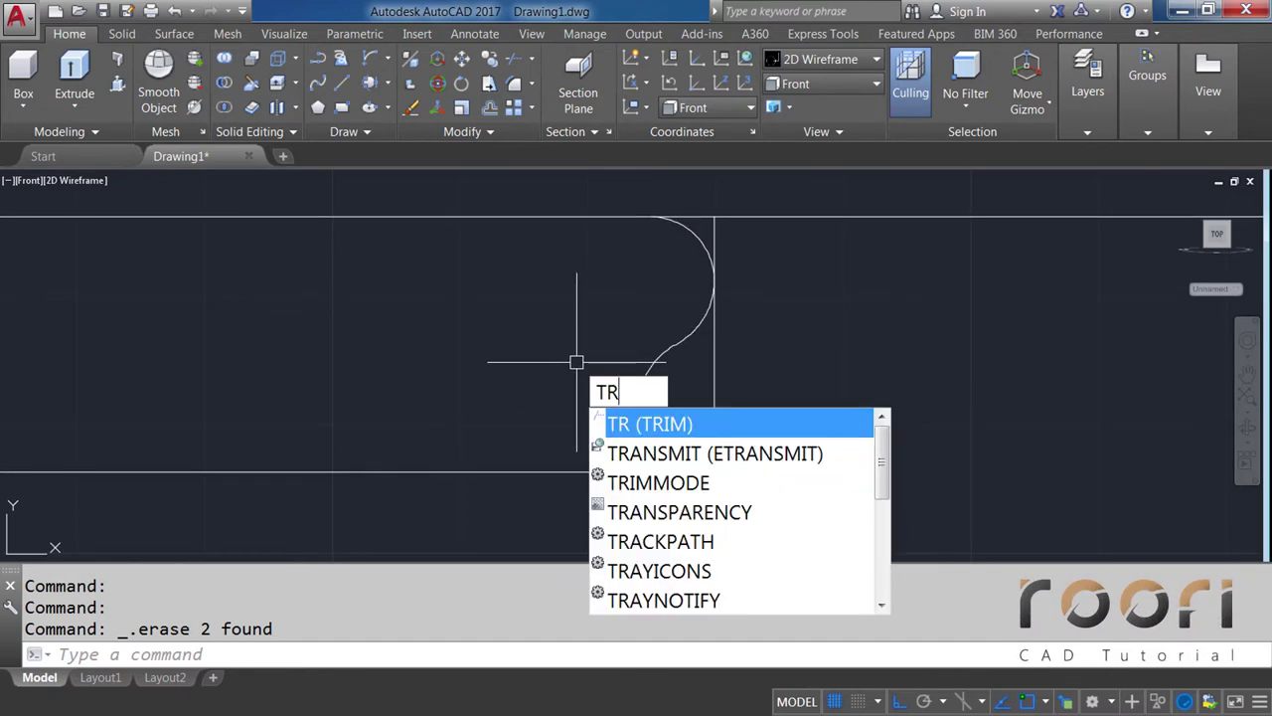
pyautogui.press('Return')
pyautogui.click(583, 469)
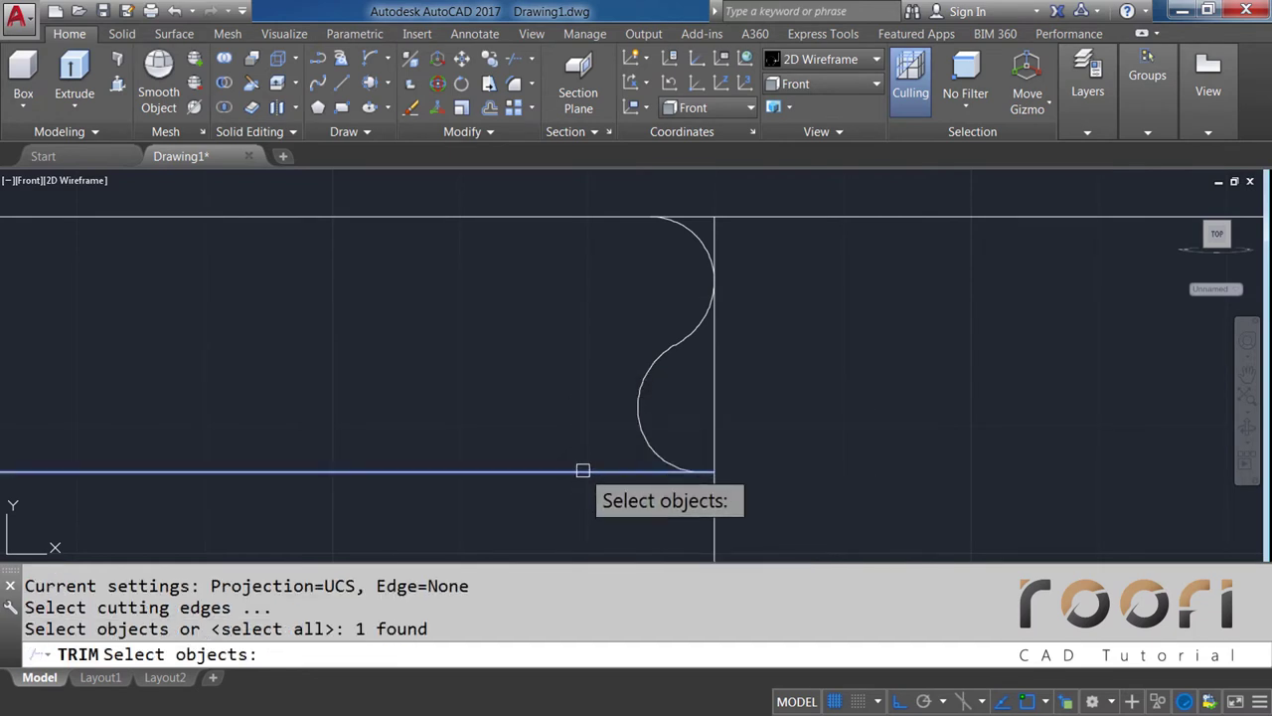
pyautogui.press('Return')
pyautogui.click(711, 432)
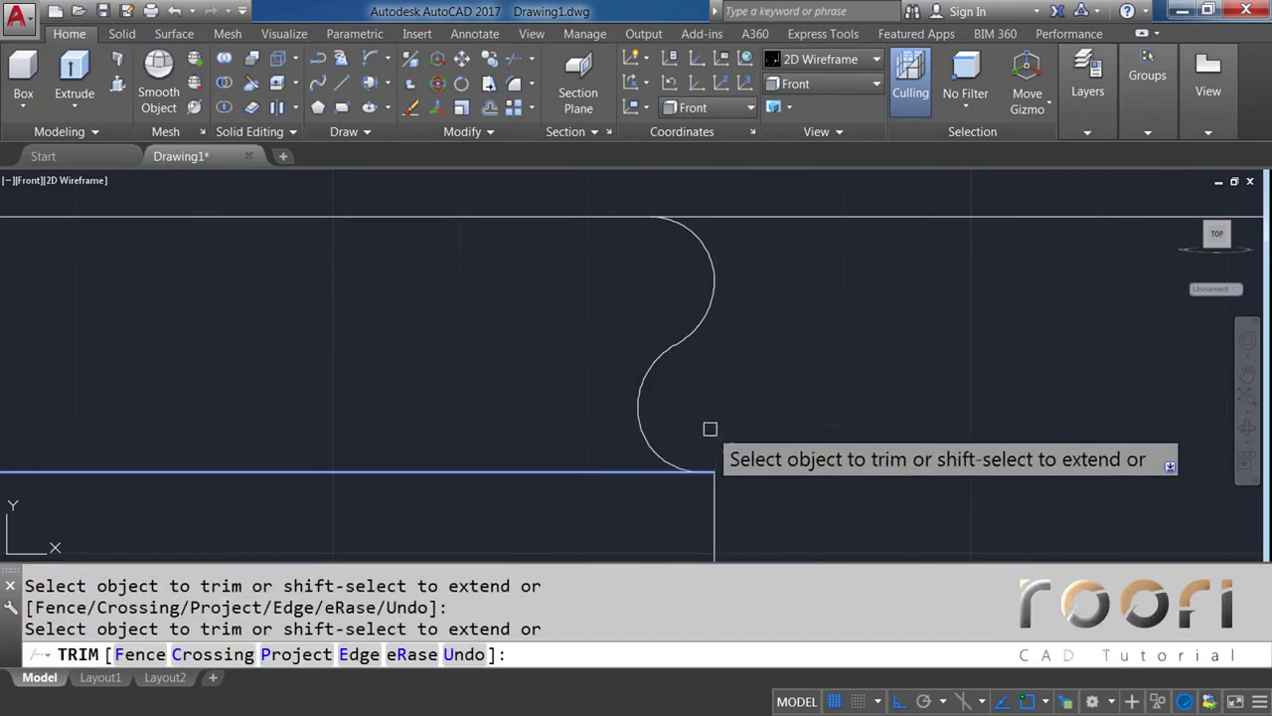
pyautogui.press('Return')
pyautogui.scroll(-2, 709, 427)
pyautogui.scroll(-2, 686, 422)
pyautogui.scroll(-2, 622, 404)
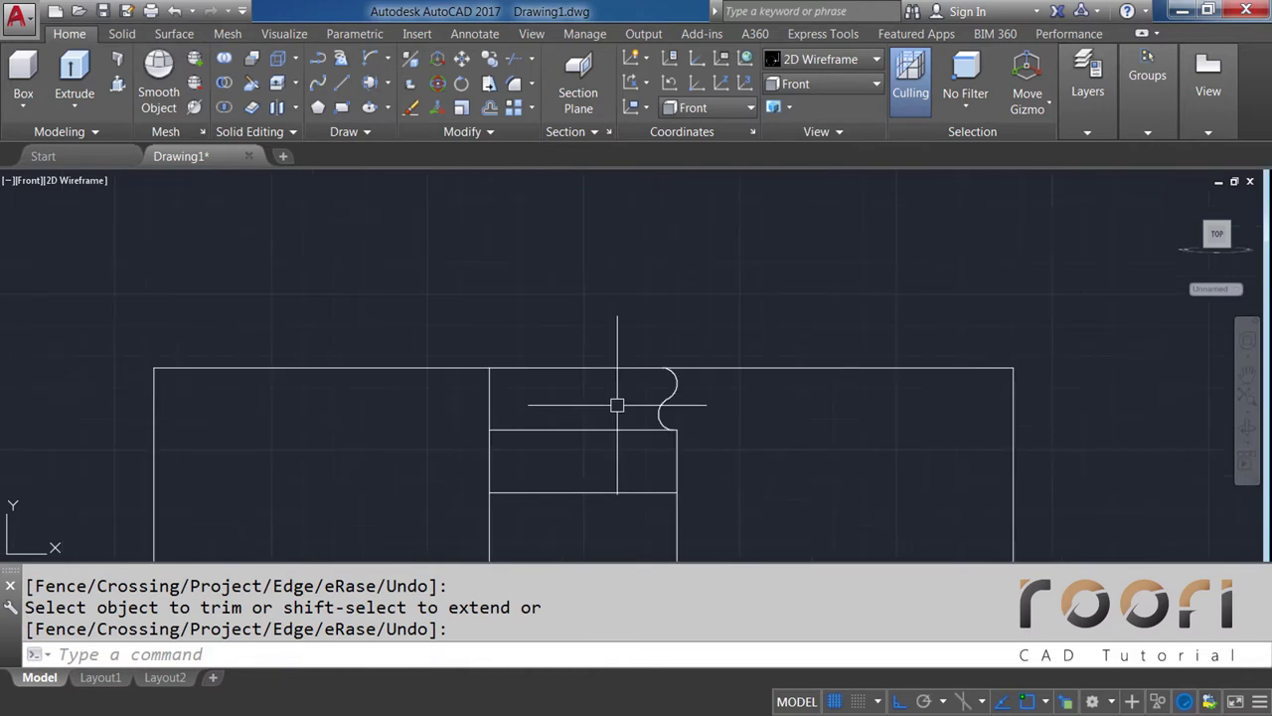
pyautogui.moveTo(617, 404); pyautogui.dragTo(575, 404, button='middle')
pyautogui.write('L')
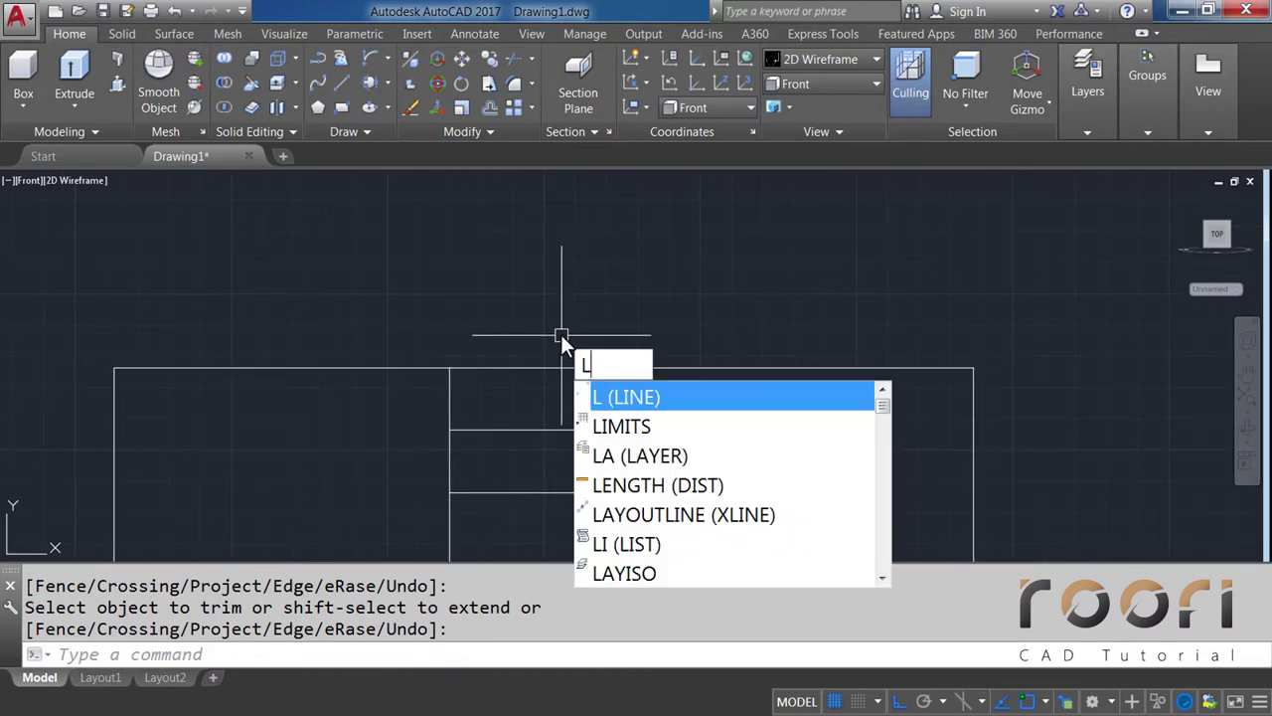
# Draw a vertical line straight up from the rectangle's top edge
pyautogui.press('Return')
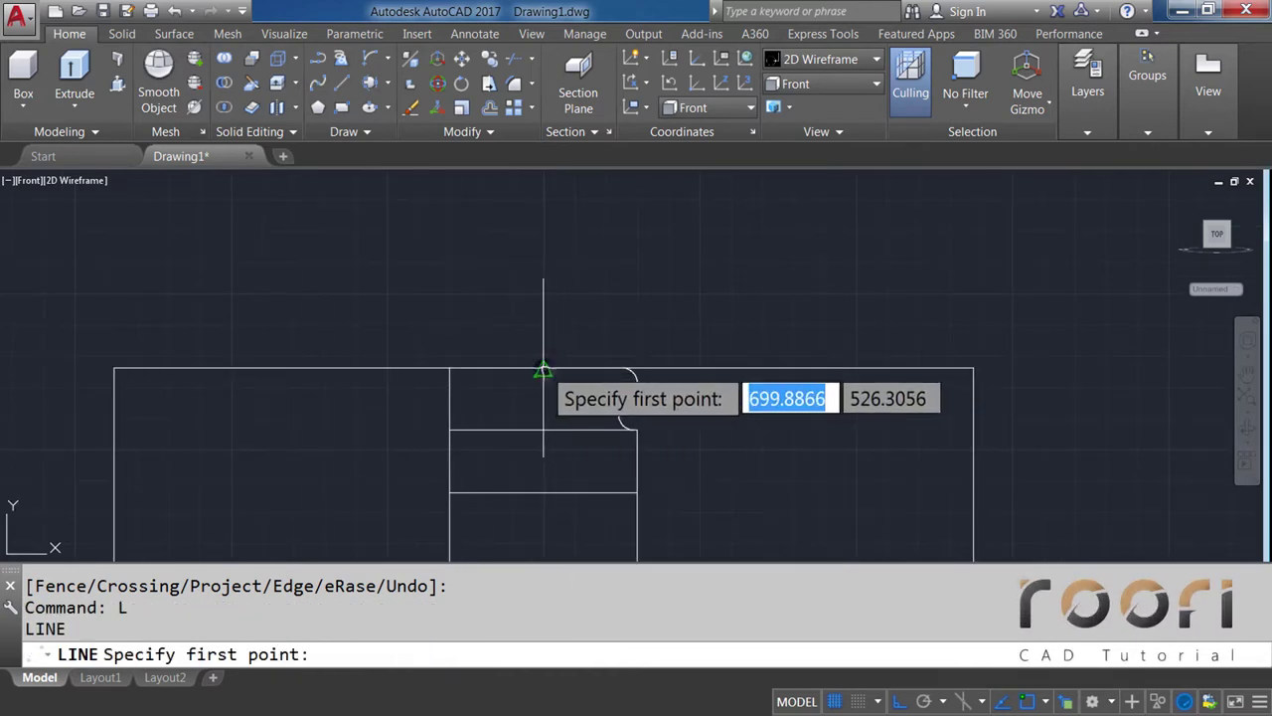
pyautogui.click(542, 370)
pyautogui.click(543, 242)
pyautogui.press('Return')
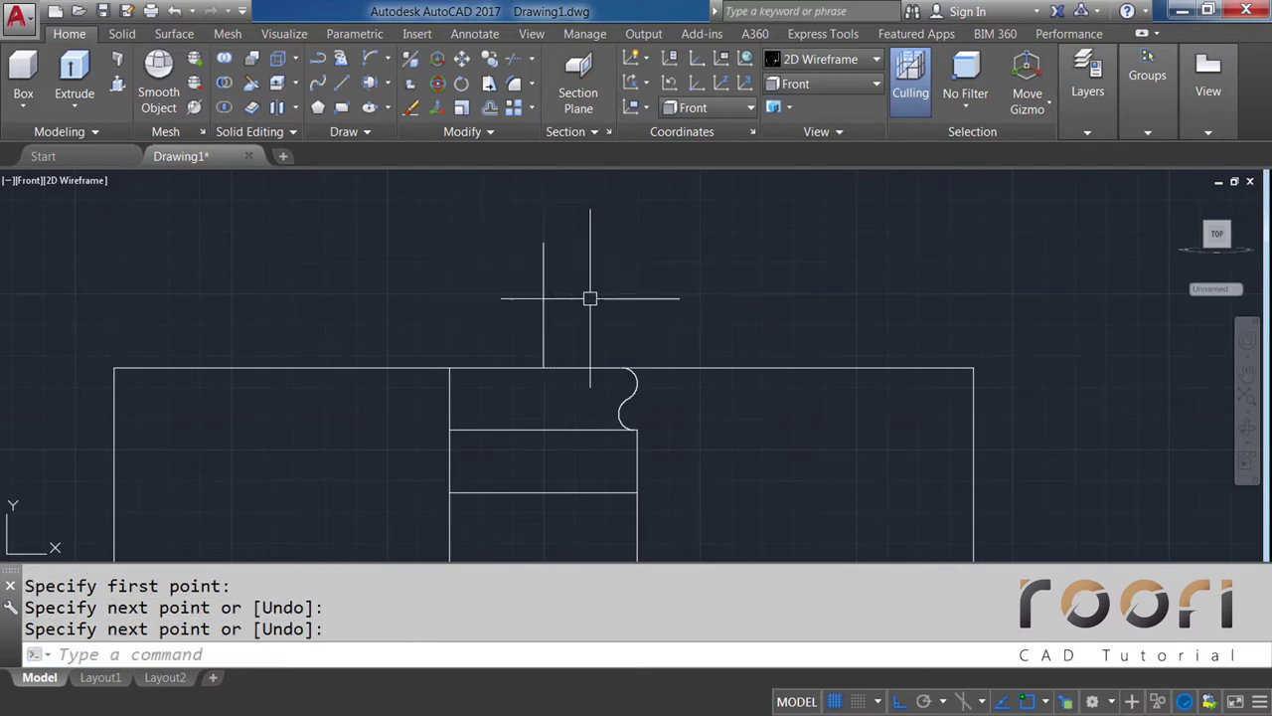
# Trim the top edge right of the curve and left of the new vertical line
pyautogui.write('TR')
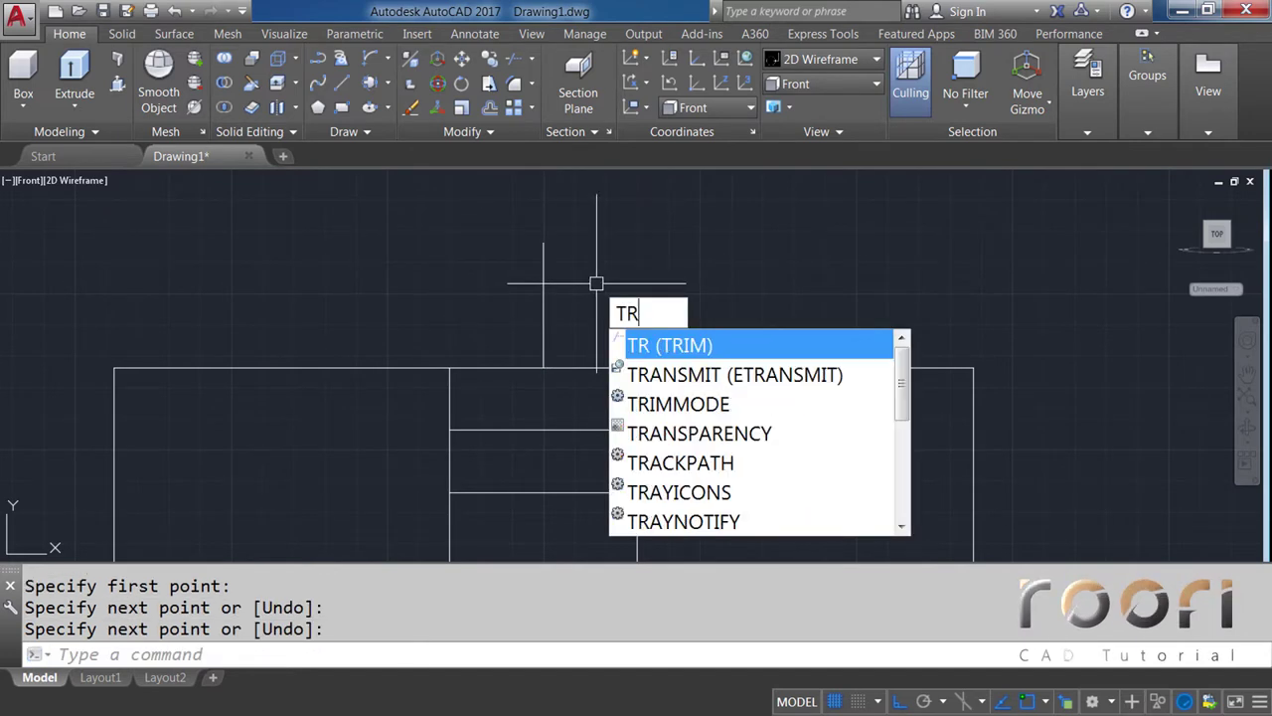
pyautogui.press('Return')
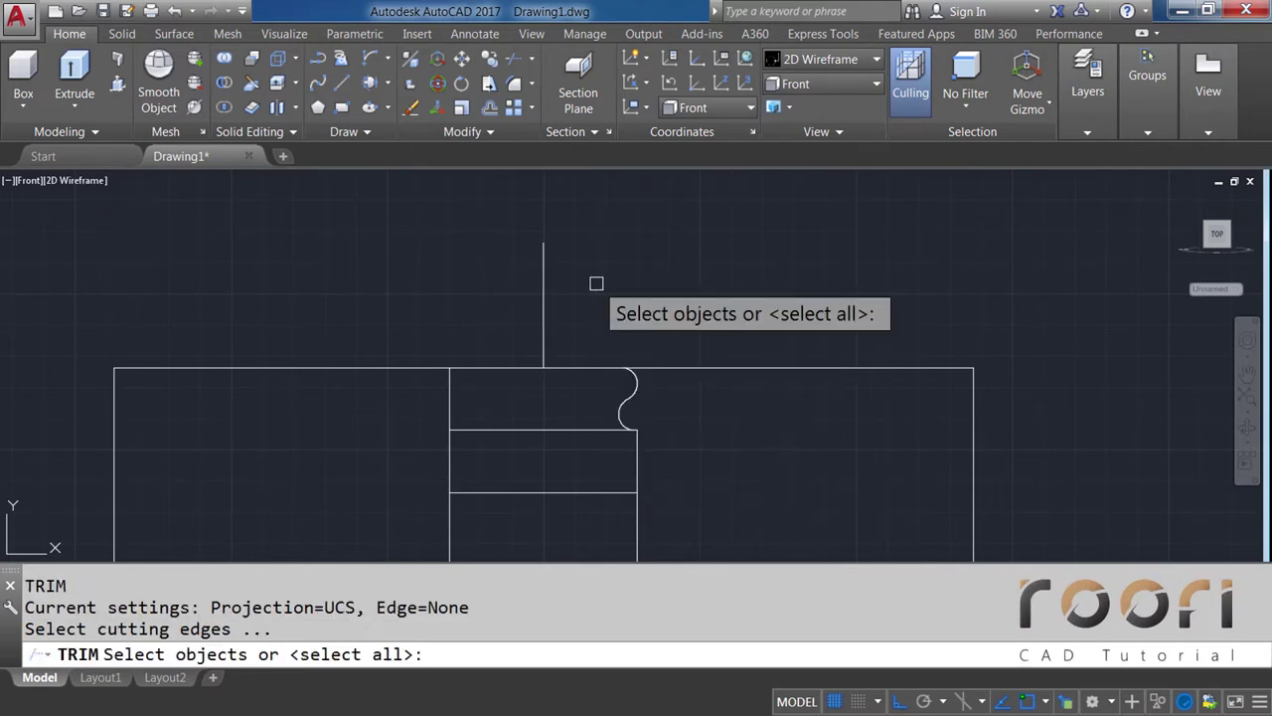
pyautogui.press('Return')
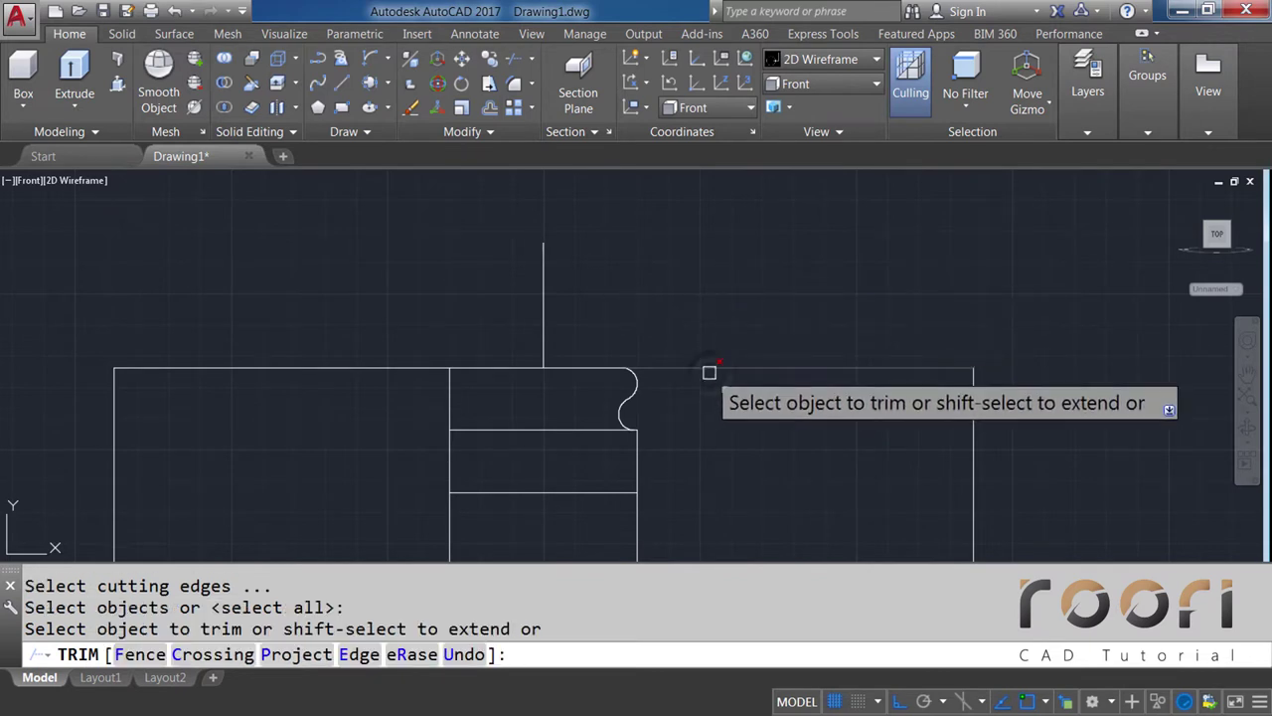
pyautogui.click(708, 370)
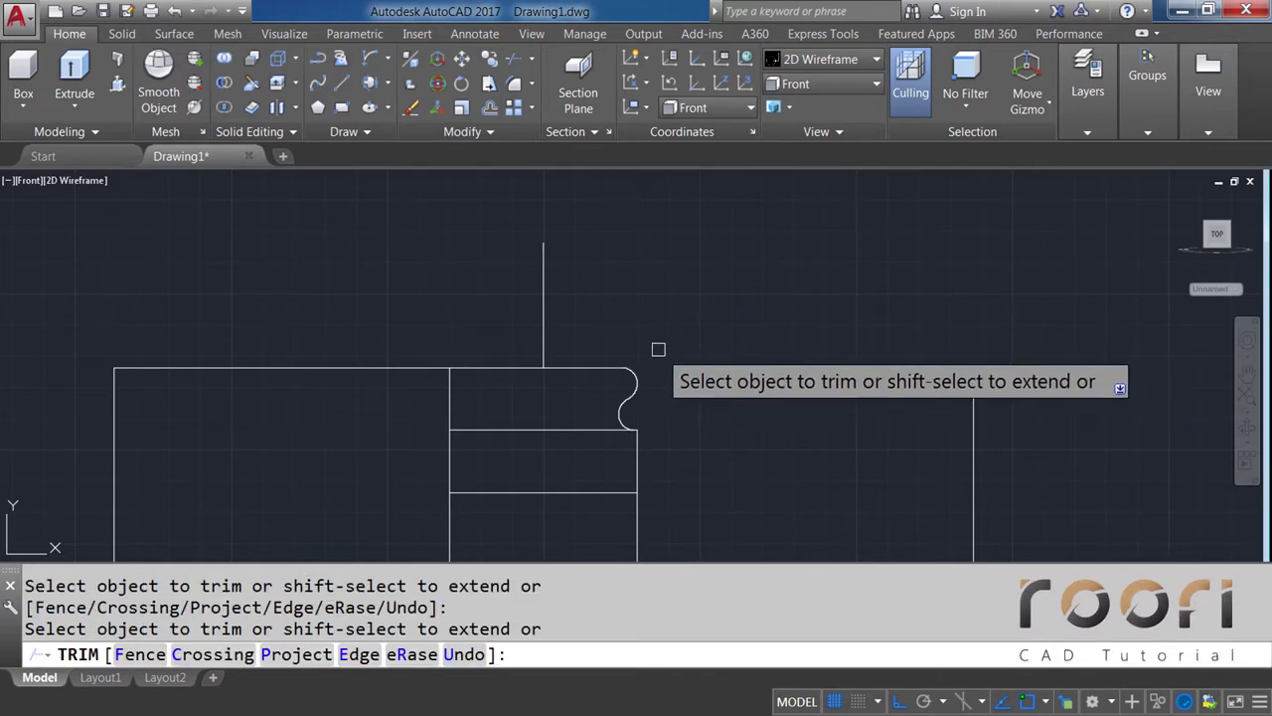
pyautogui.press('Return')
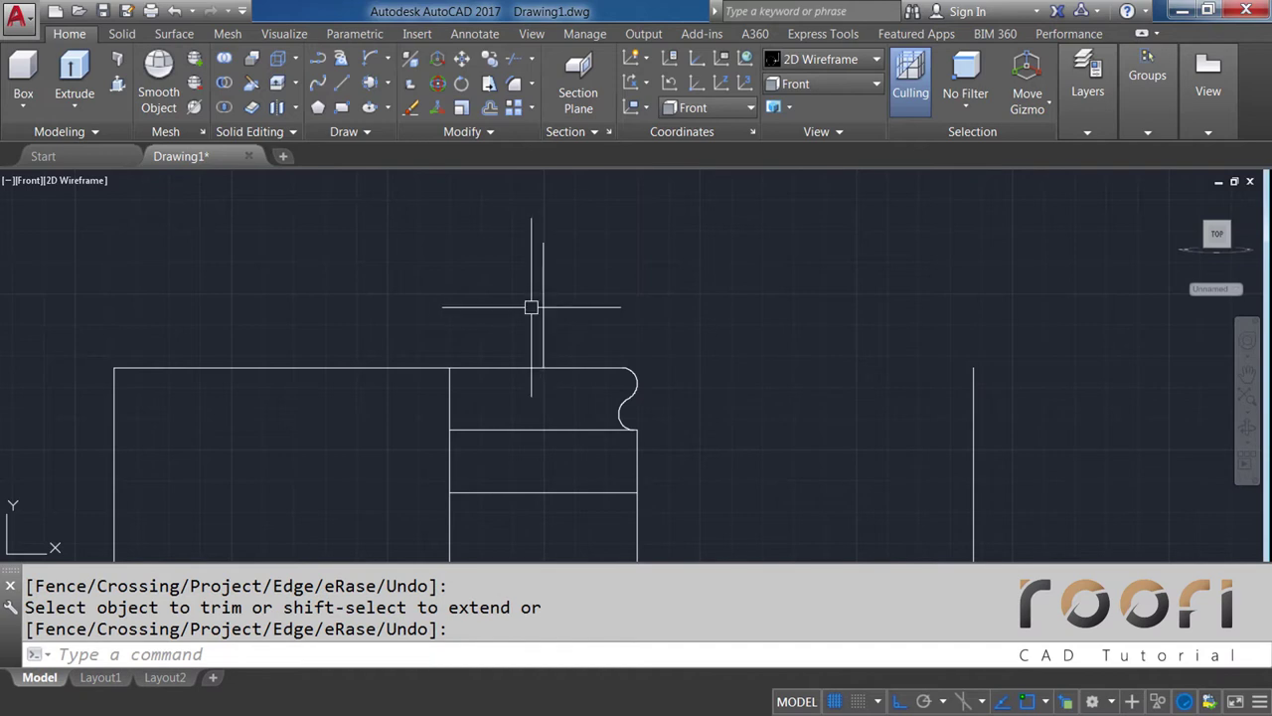
pyautogui.write('TR')
pyautogui.press('Return')
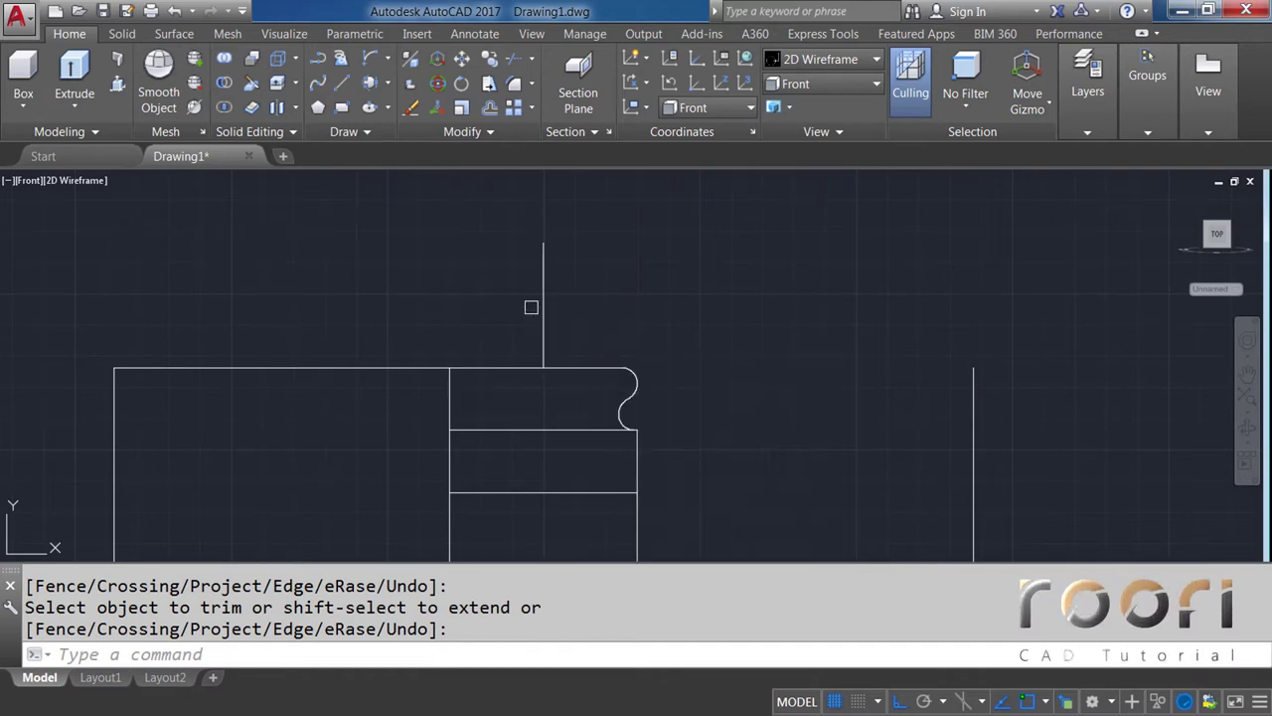
pyautogui.click(541, 298)
pyautogui.press('Return')
pyautogui.click(497, 364)
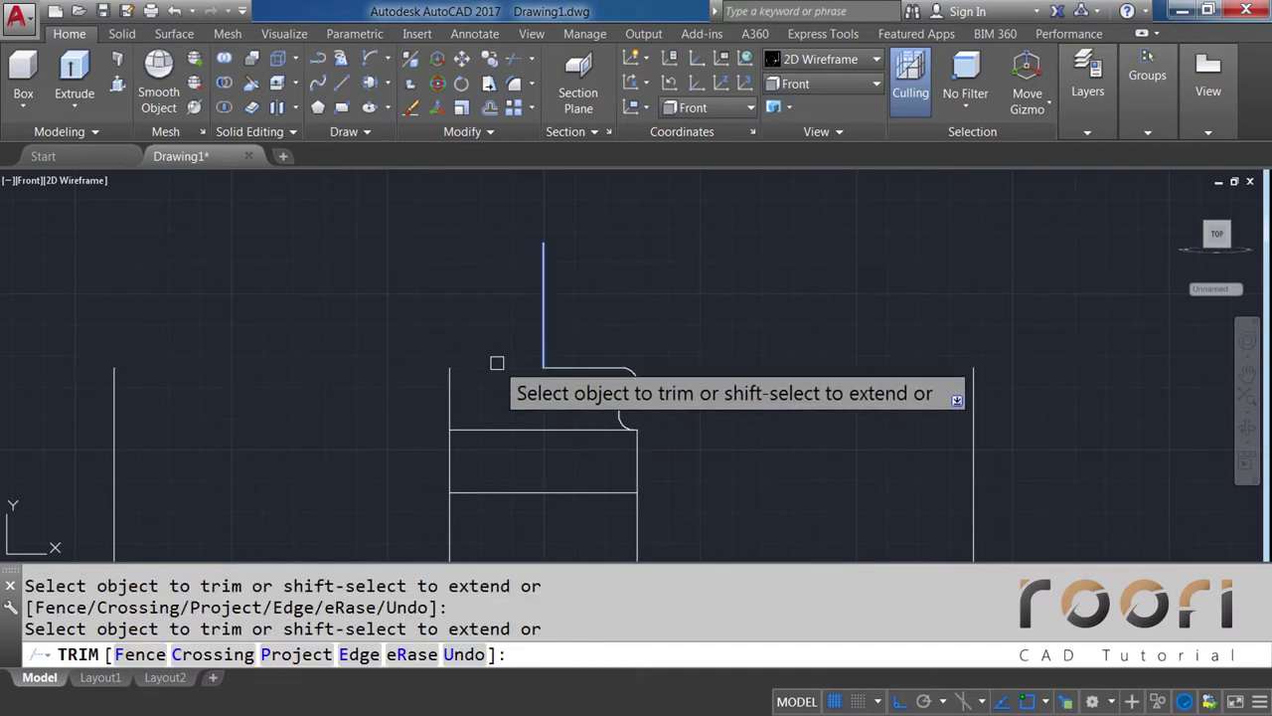
pyautogui.press('Return')
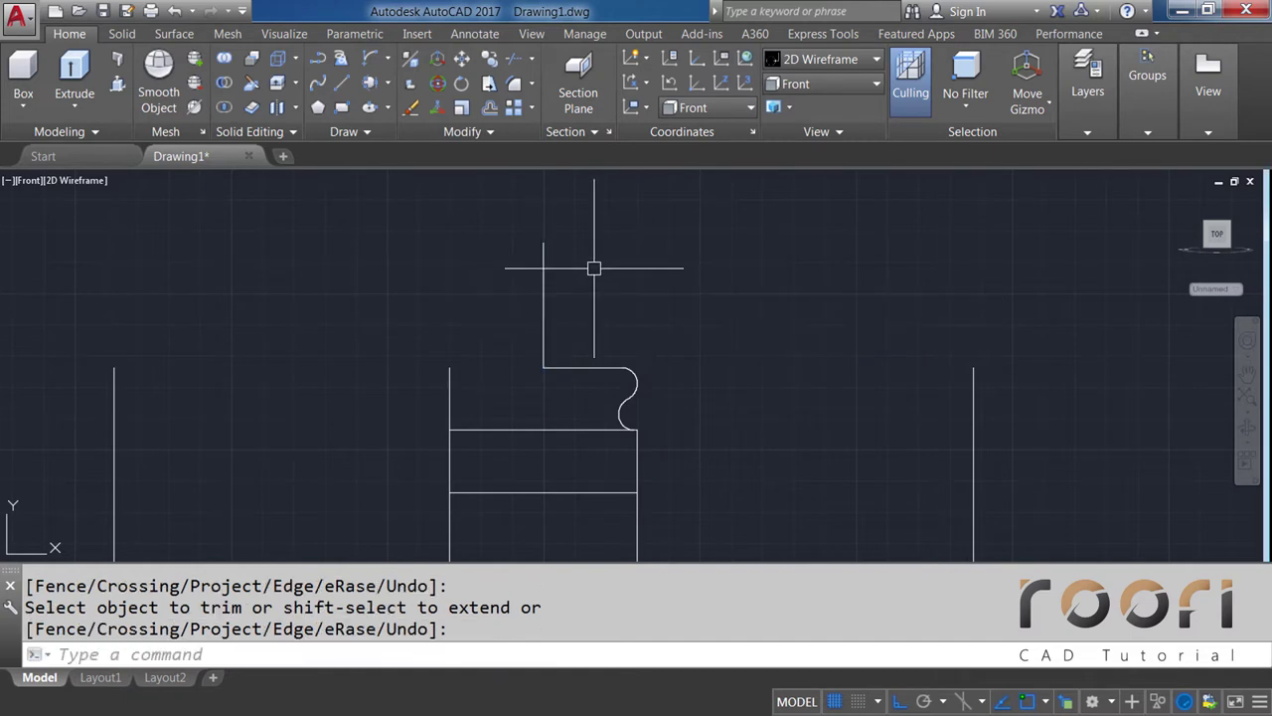
# Select the inner vertical panel line for removal
pyautogui.scroll(-2, 594, 266)
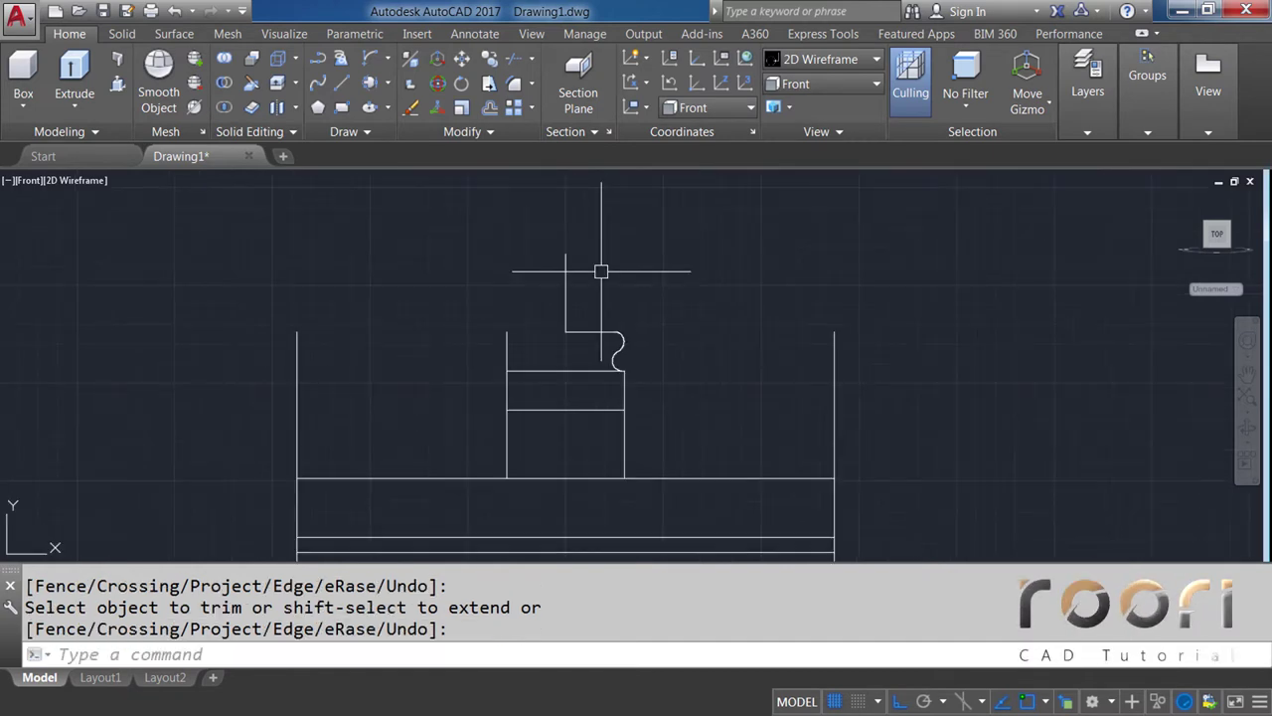
pyautogui.press('Return')
pyautogui.click(507, 343)
# Delete the selected inner vertical panel line
pyautogui.press('Delete')
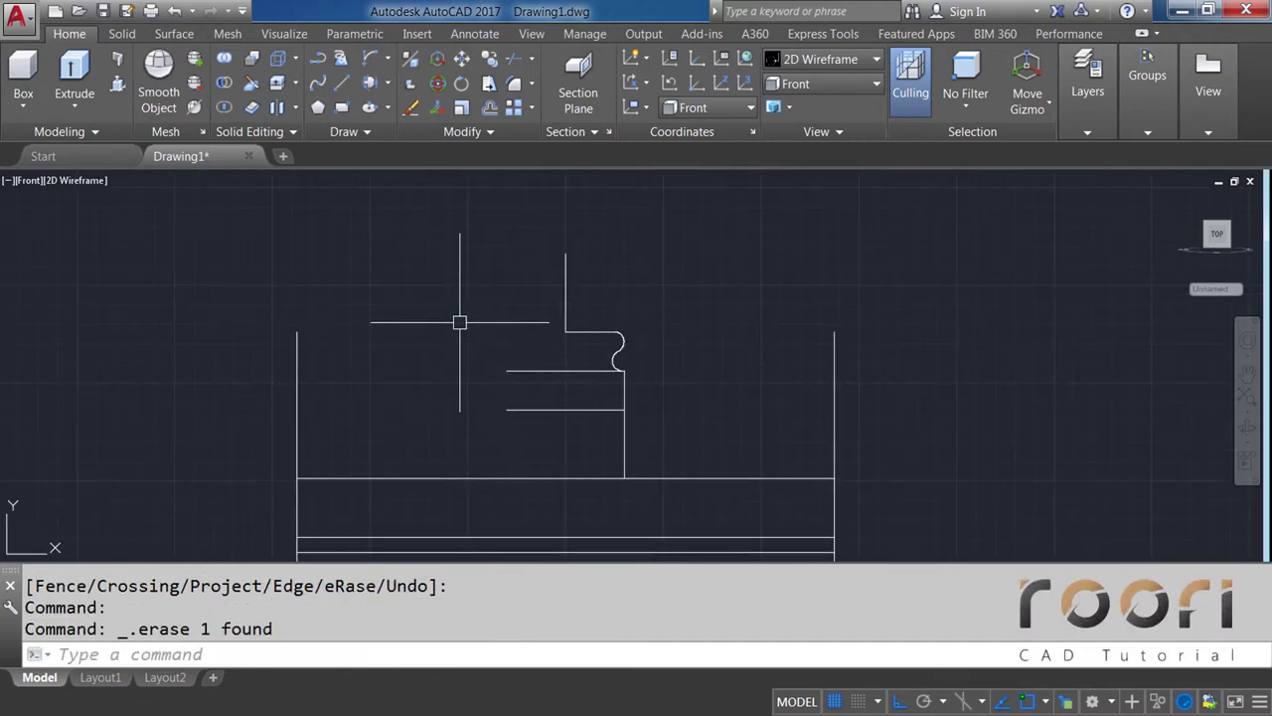
pyautogui.scroll(2, 605, 378)
pyautogui.scroll(2, 603, 388)
pyautogui.scroll(1, 604, 388)
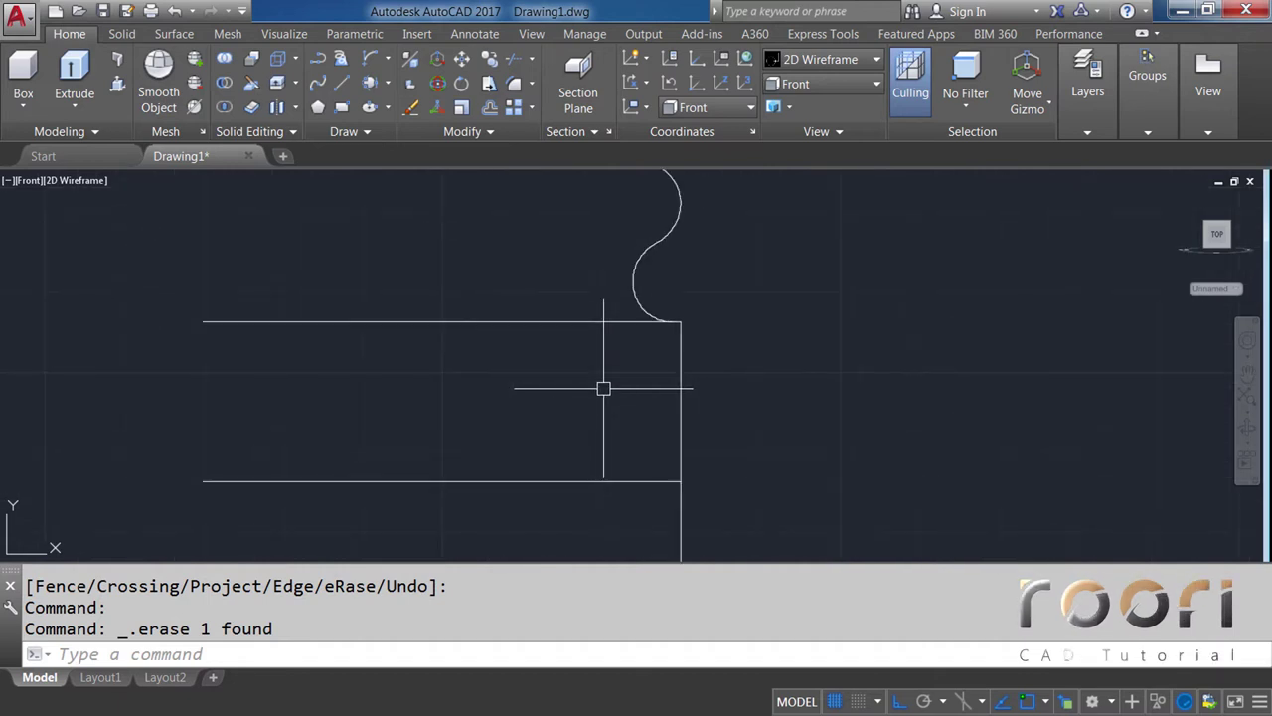
pyautogui.scroll(1, 610, 321)
# Offset the right vertical line 3 units to the left
pyautogui.write('O')
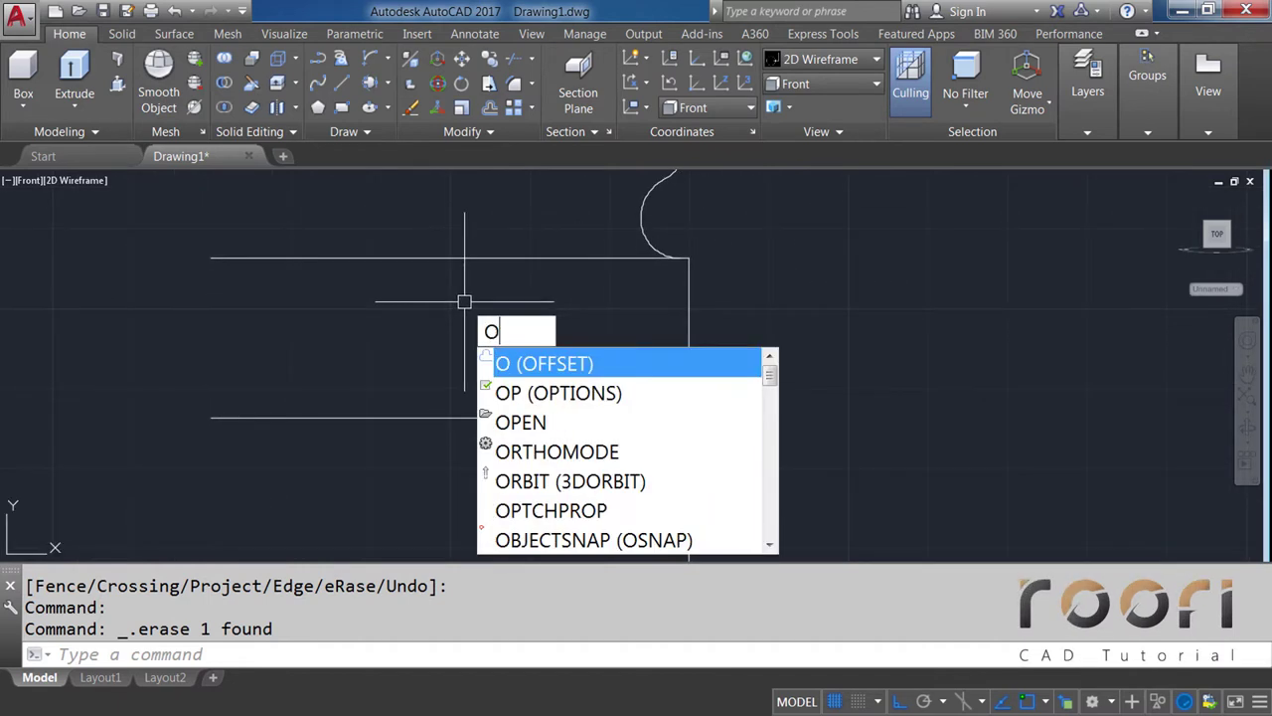
pyautogui.press('Return')
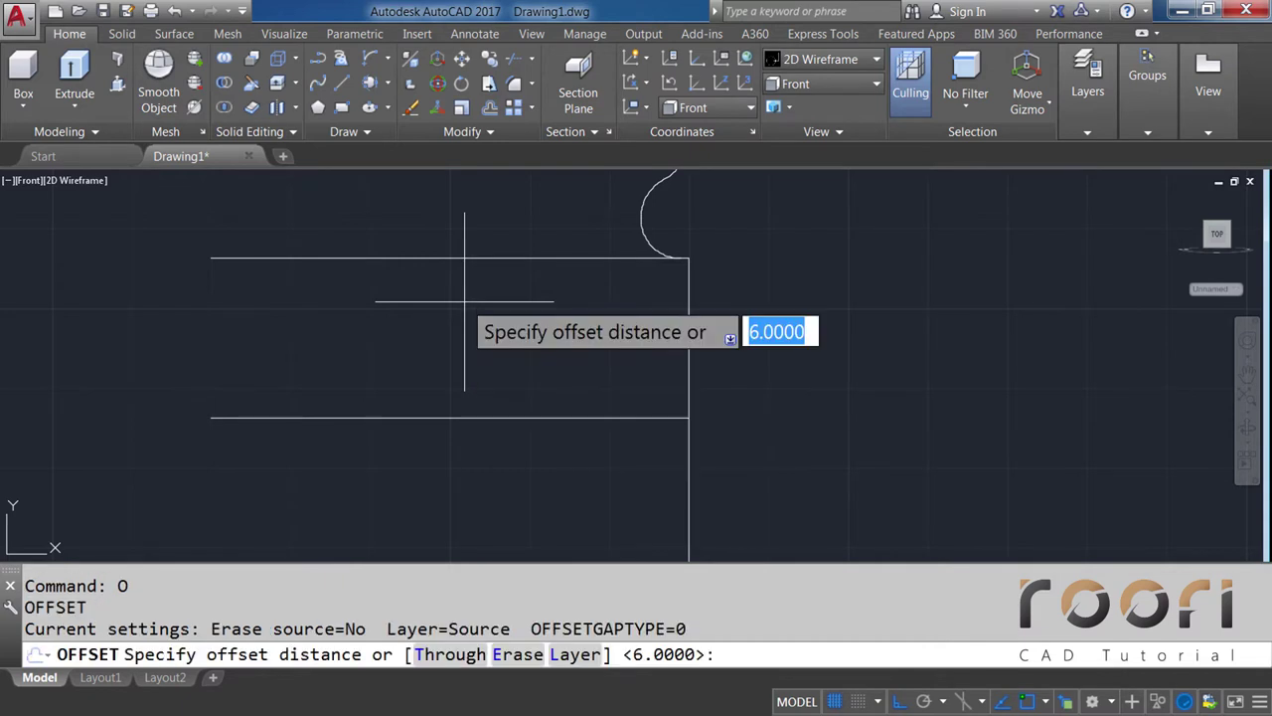
pyautogui.write('3')
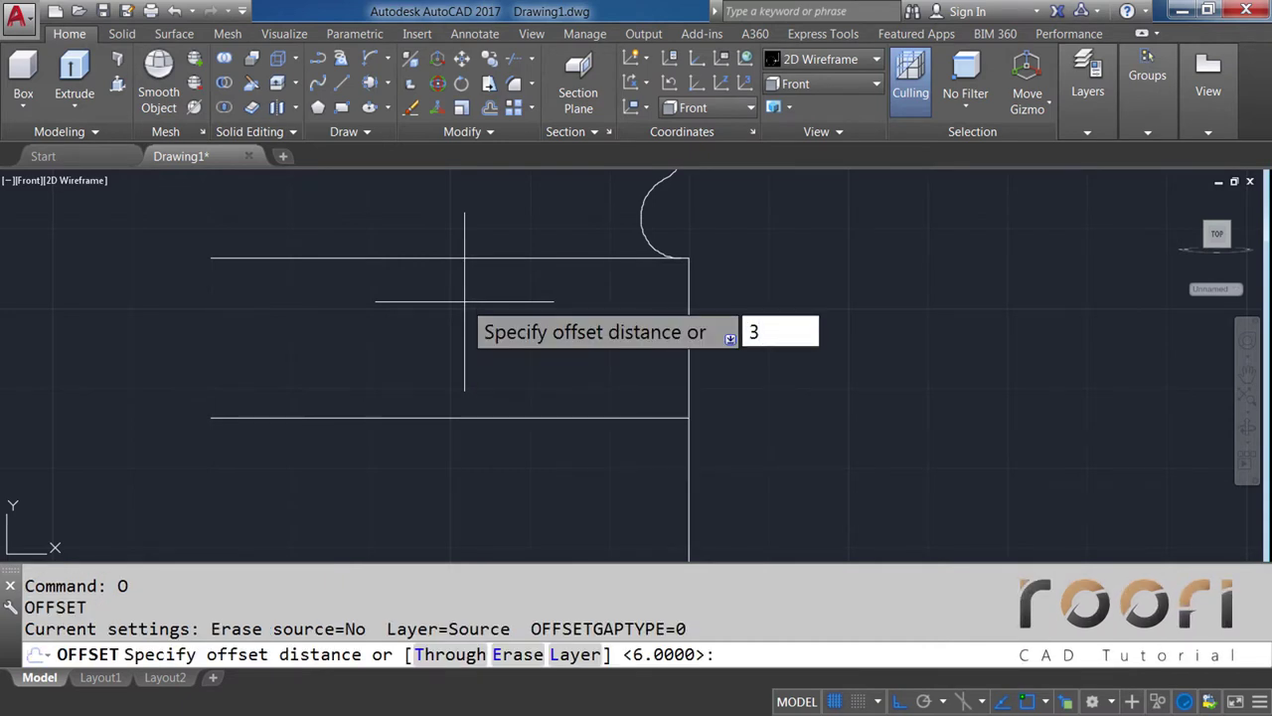
pyautogui.press('Return')
pyautogui.click(689, 358)
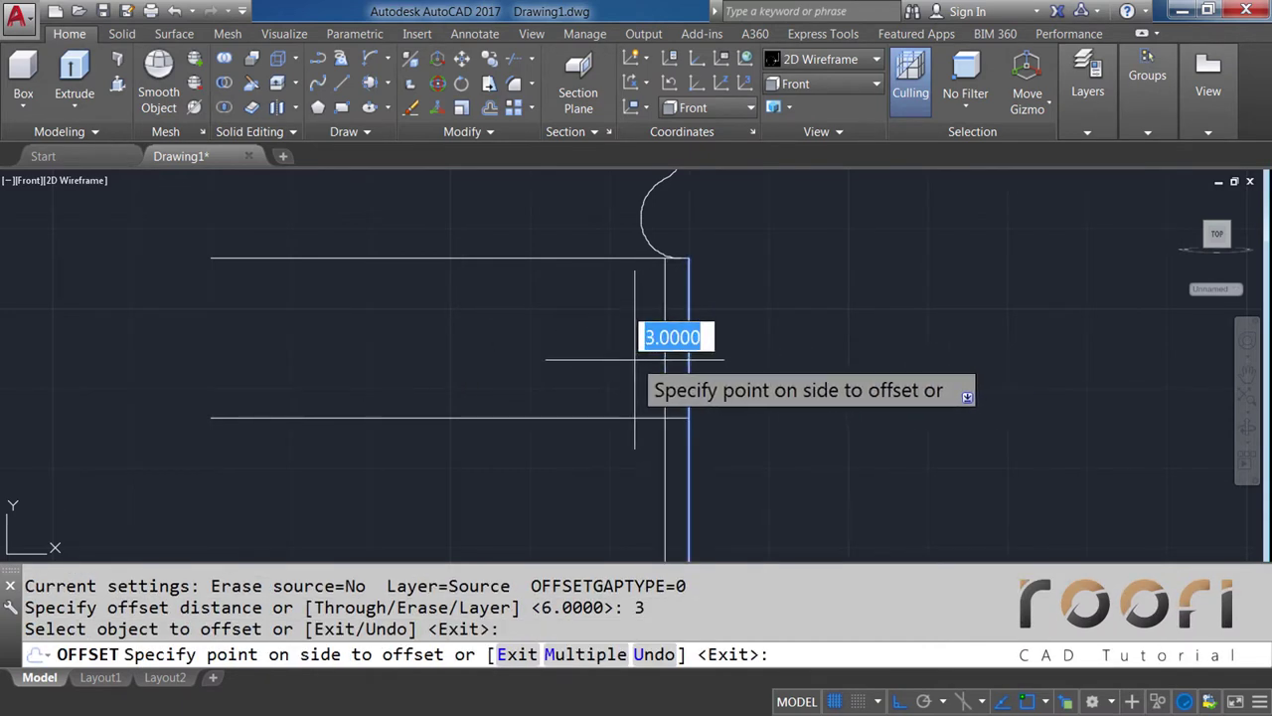
pyautogui.click(636, 358)
pyautogui.press('Return')
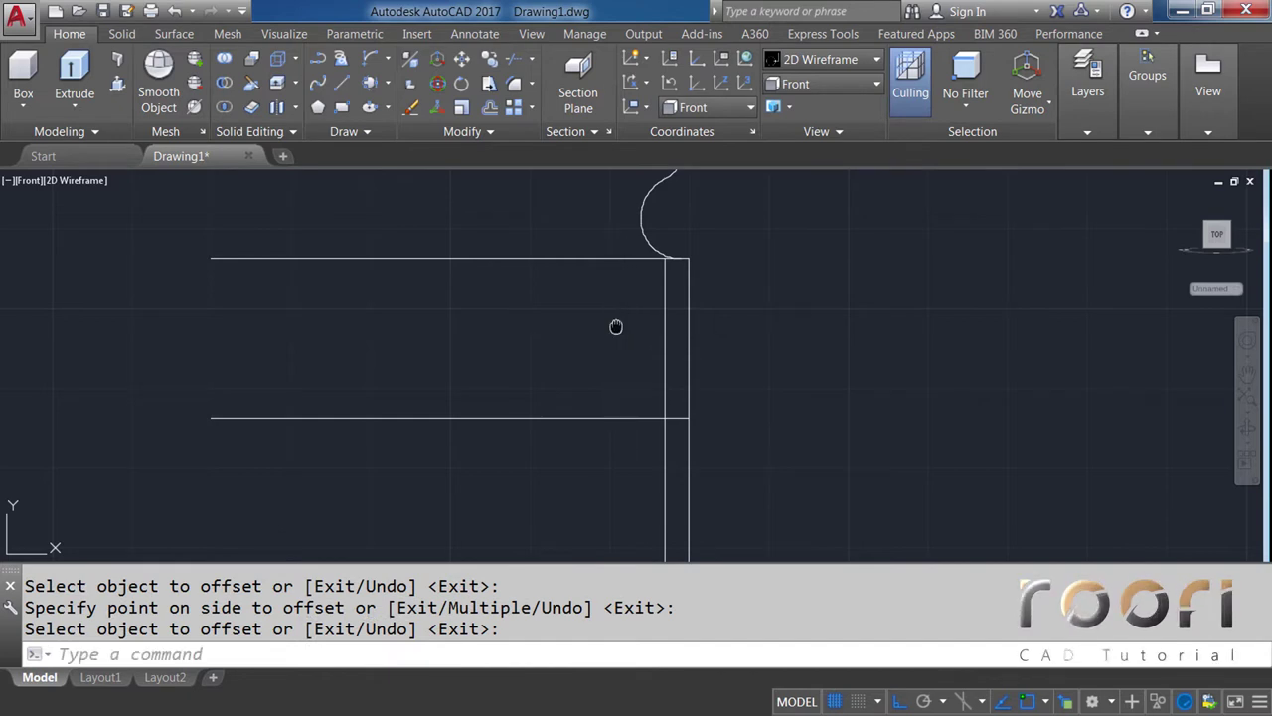
pyautogui.scroll(-2, 601, 318)
pyautogui.scroll(-1, 601, 318)
pyautogui.write('TR')
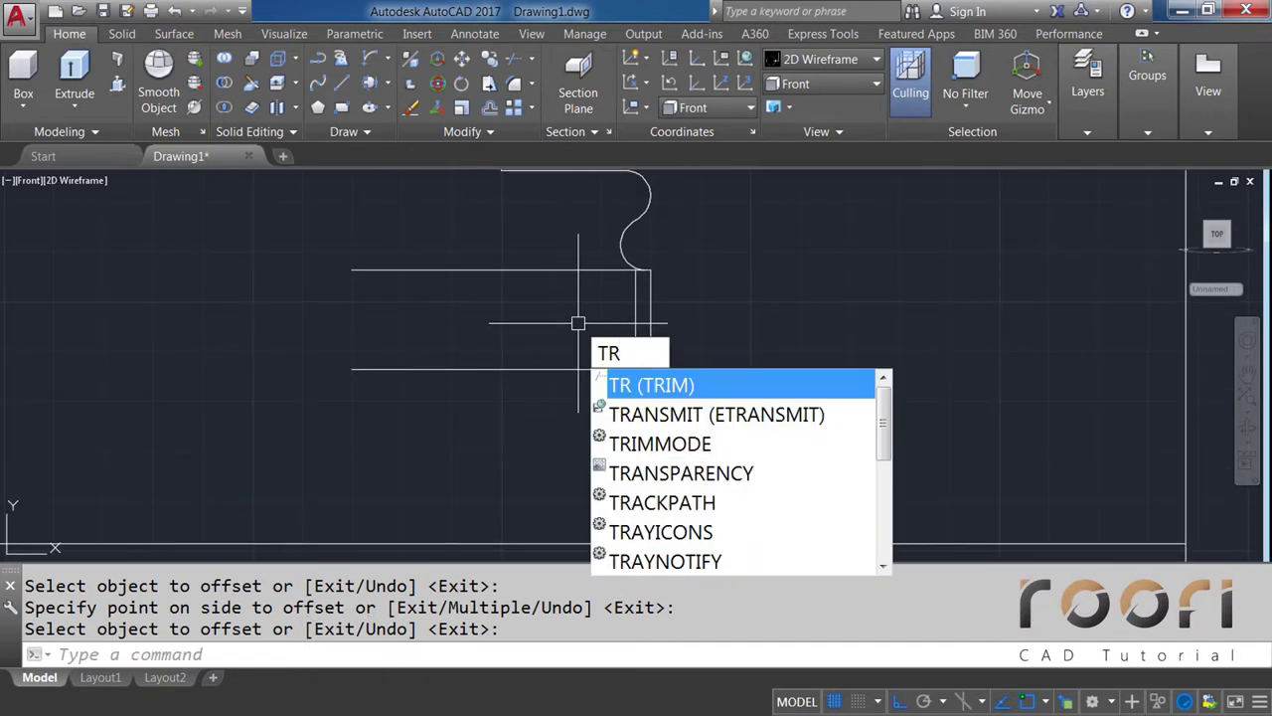
# Trim off the lower part of the right vertical line and delete the stray top horizontal line
pyautogui.press('Return')
pyautogui.press('Return')
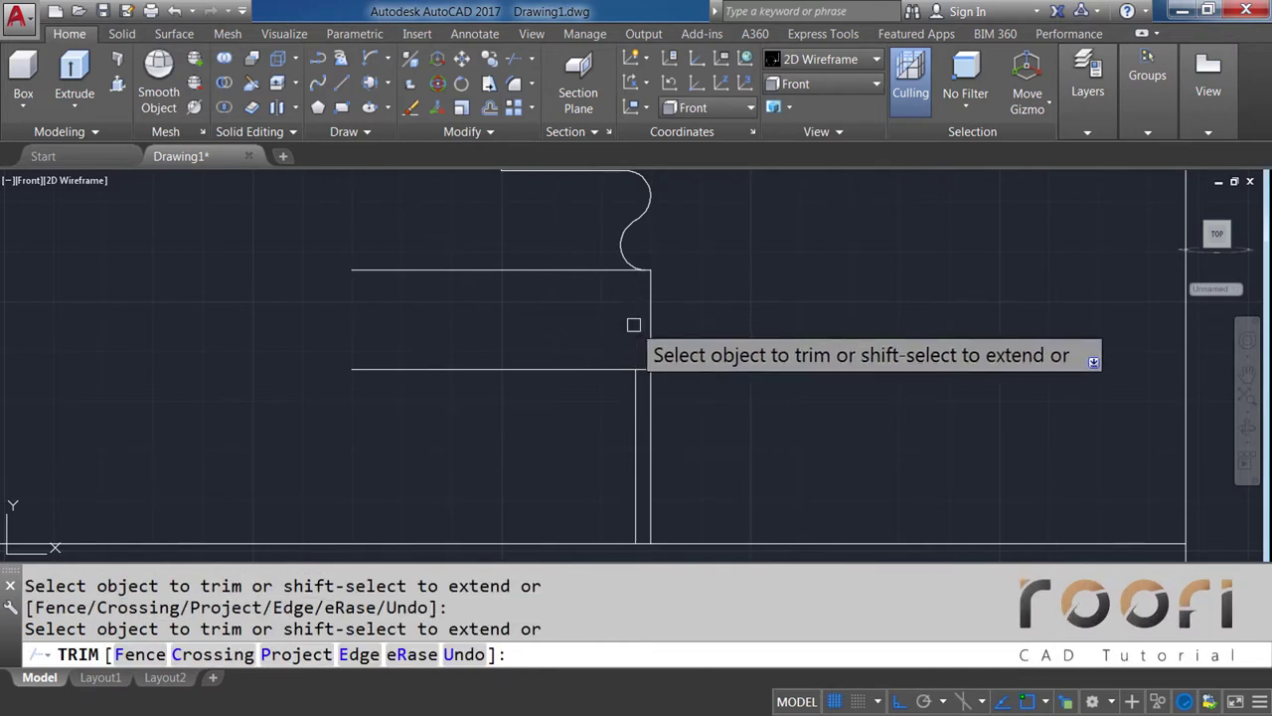
pyautogui.click(651, 412)
pyautogui.press('Return')
pyautogui.click(541, 269)
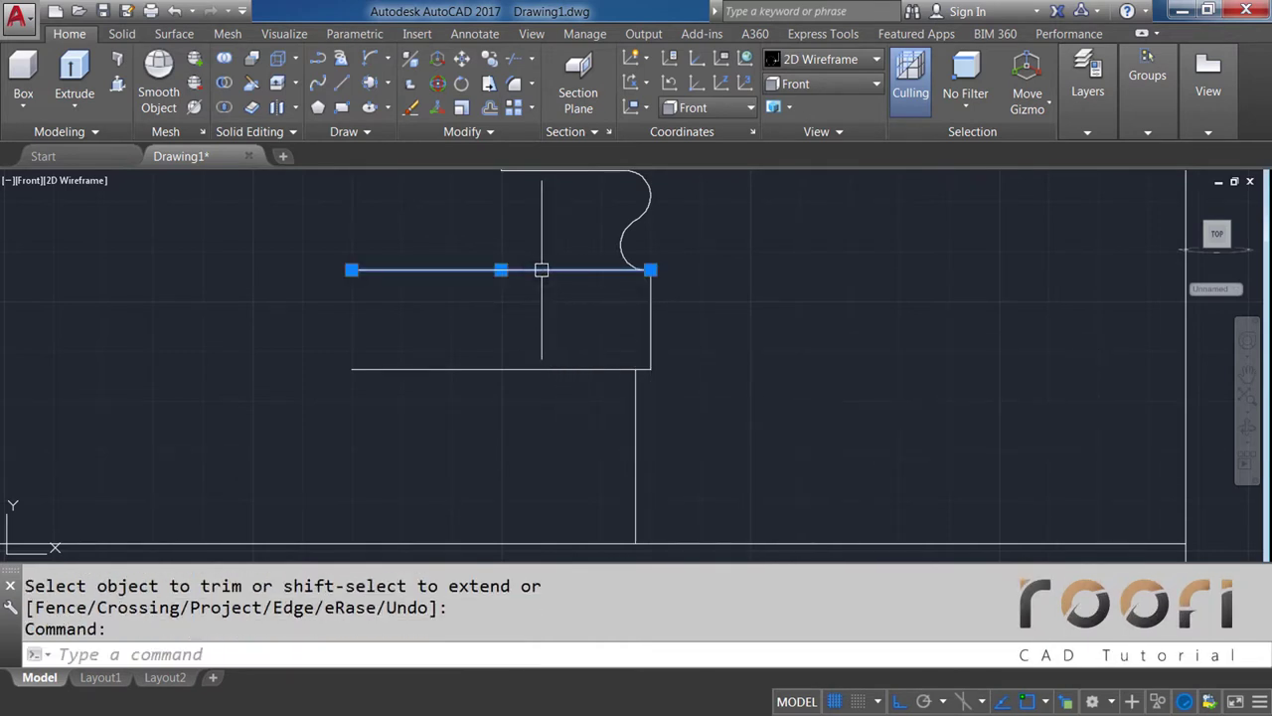
pyautogui.press('Delete')
pyautogui.moveTo(508, 286); pyautogui.dragTo(499, 357, button='middle')
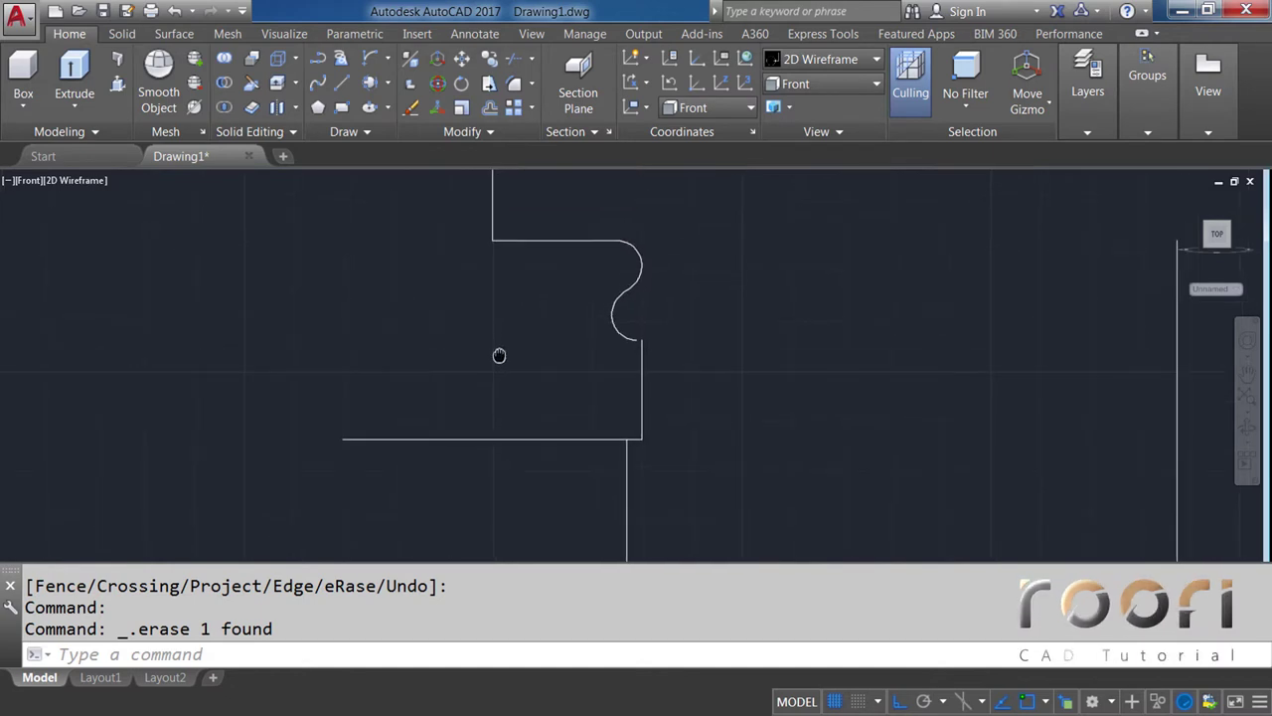
pyautogui.scroll(2, 596, 376)
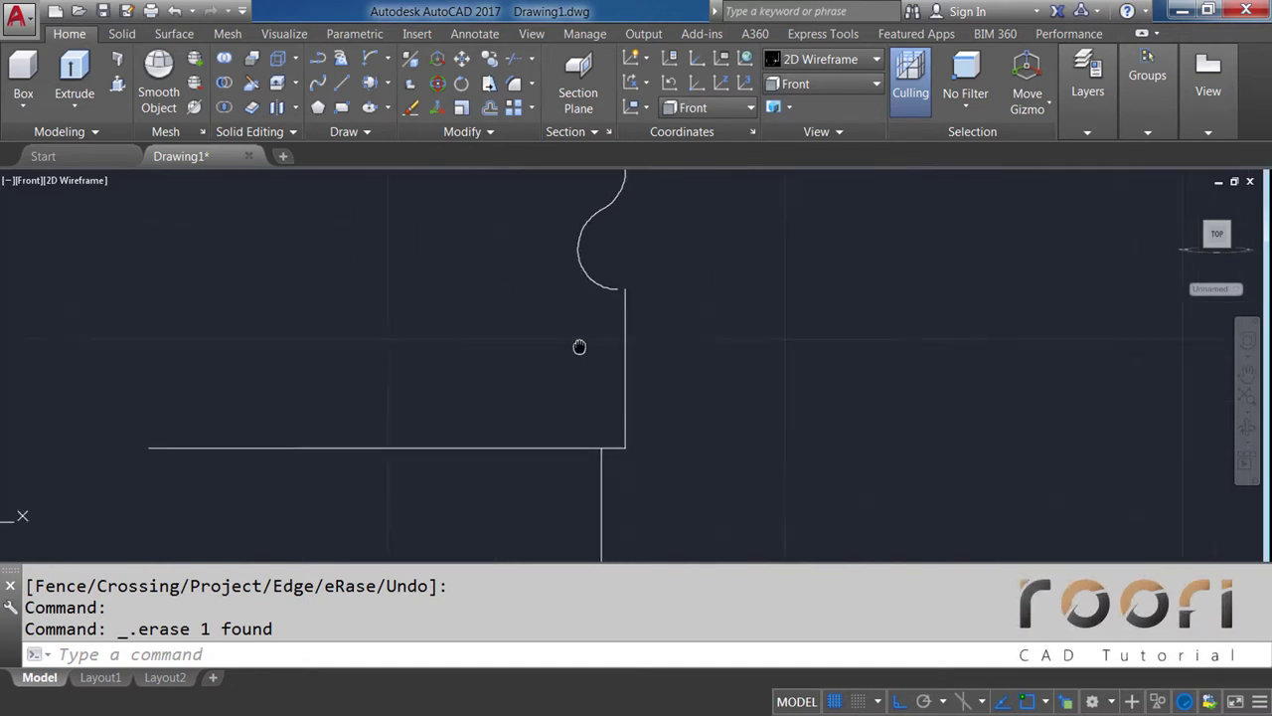
pyautogui.scroll(2, 572, 338)
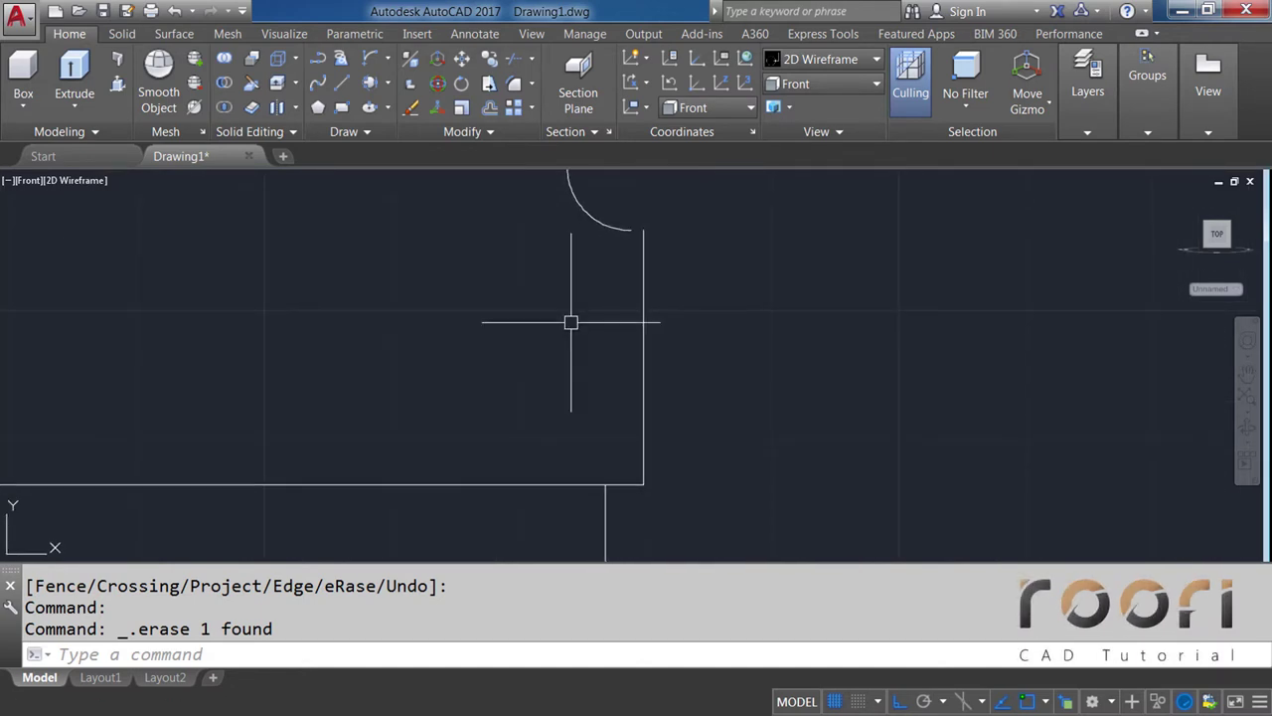
pyautogui.click(531, 87)
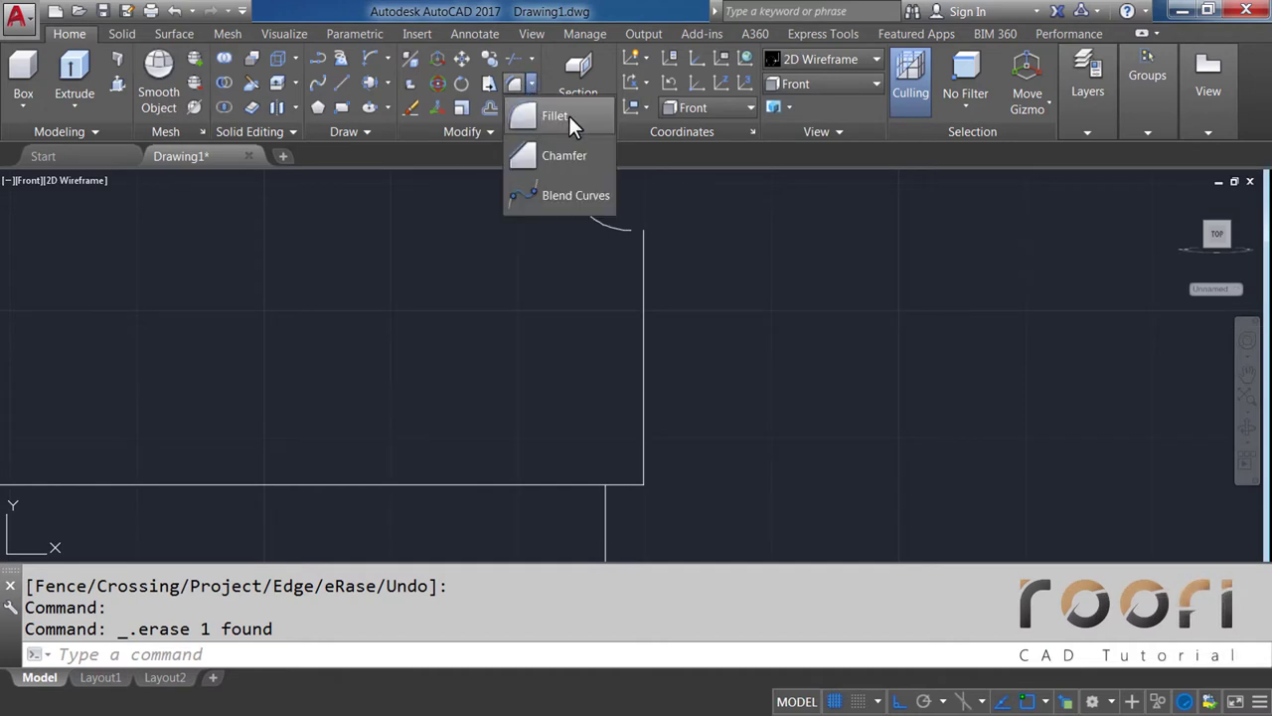
# Fillet the corner between the arc and vertical line with radius 3
pyautogui.click(553, 117)
pyautogui.write('R')
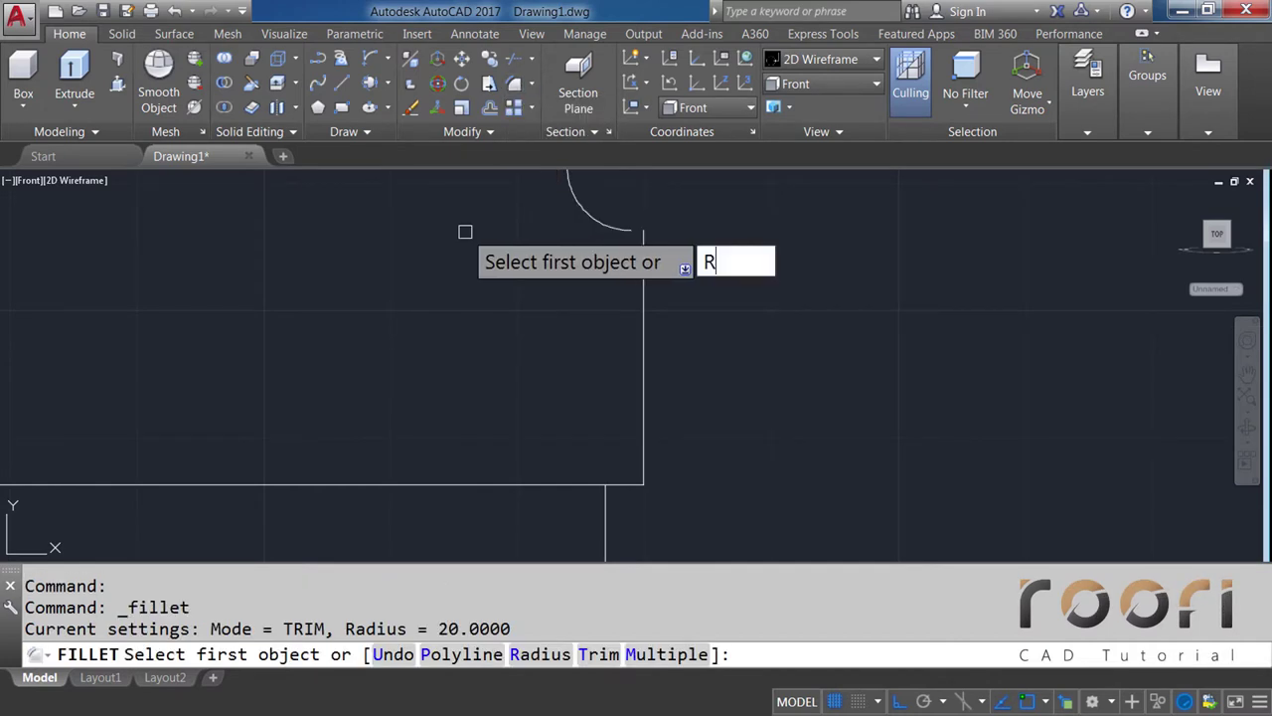
pyautogui.press('Return')
pyautogui.write('3')
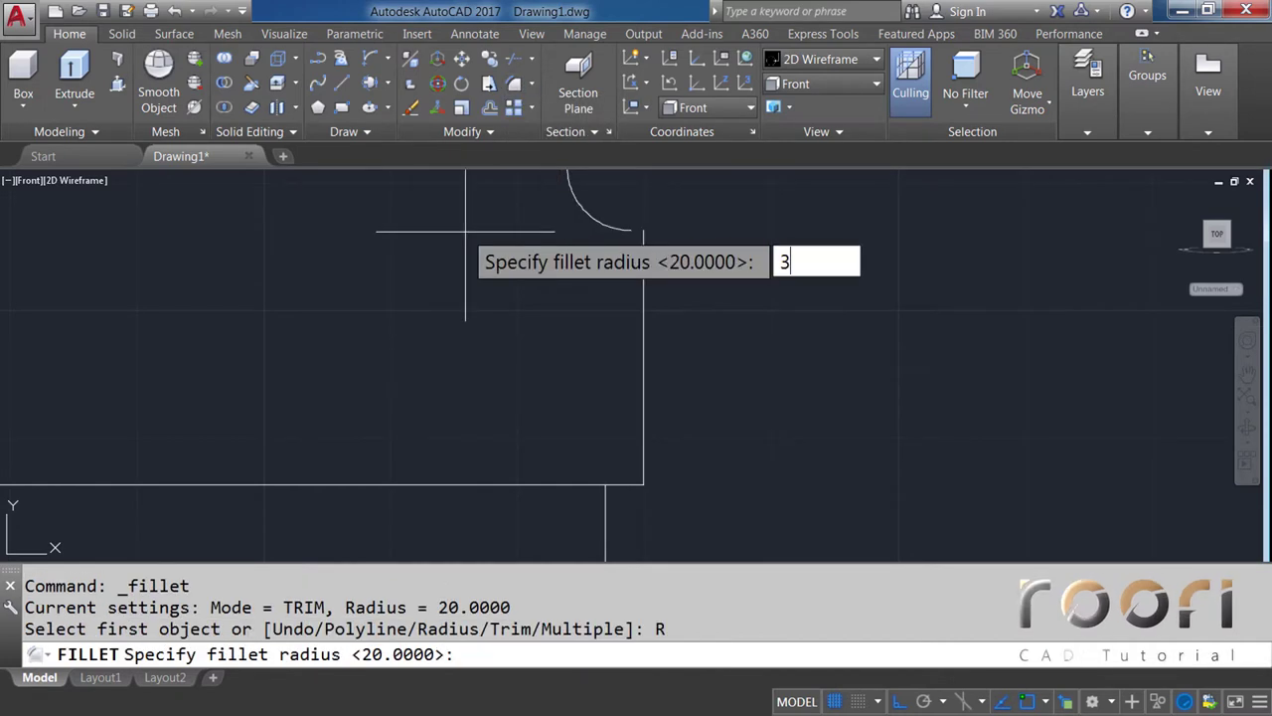
pyautogui.press('Return')
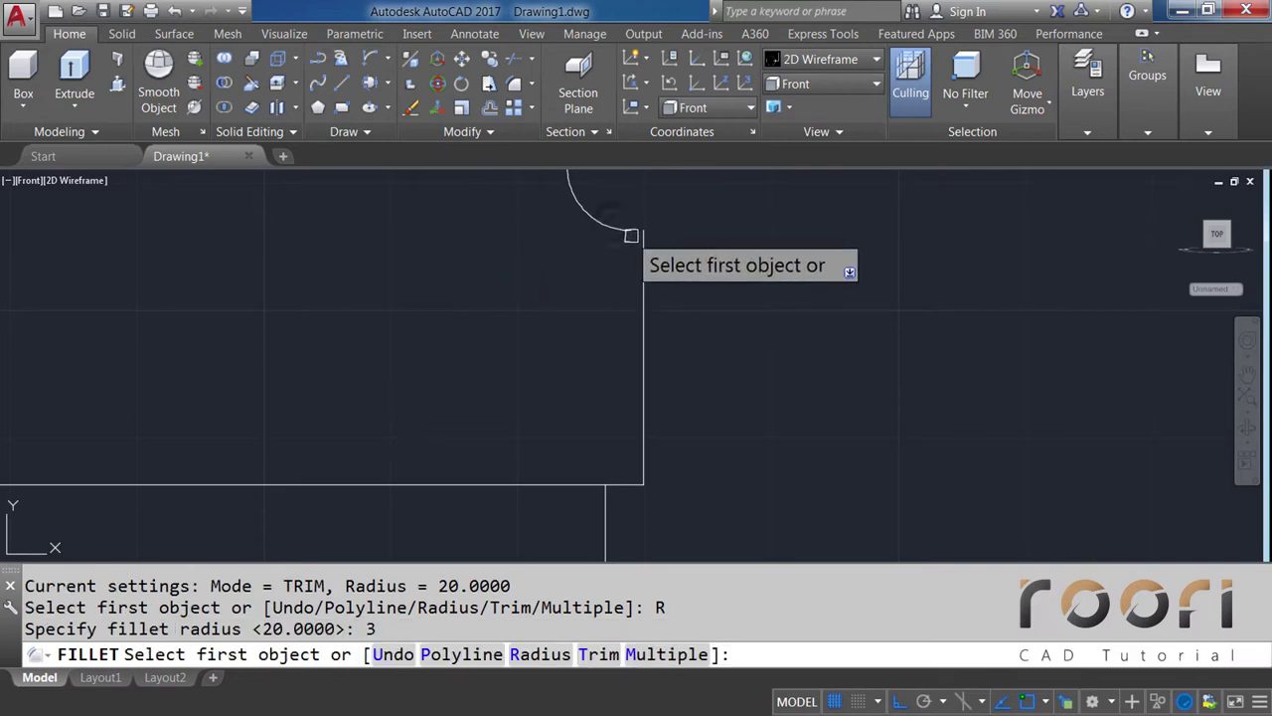
pyautogui.click(630, 232)
pyautogui.click(640, 270)
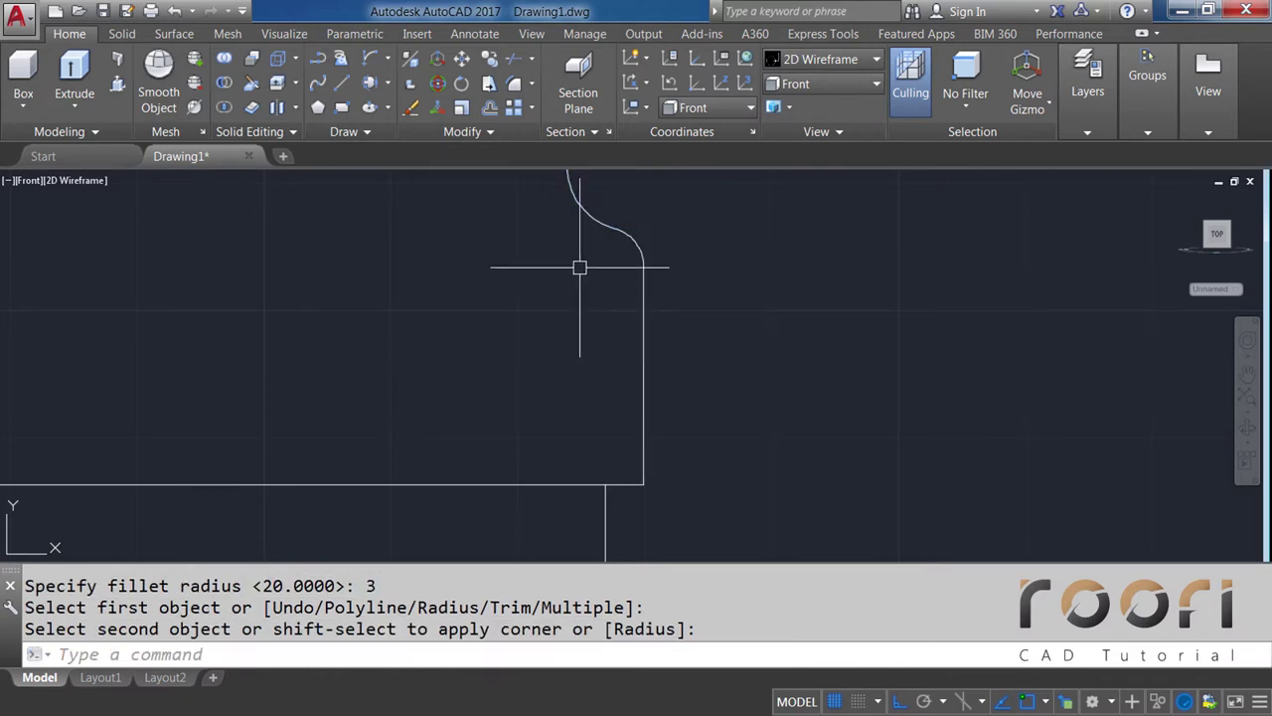
# Fillet the bottom horizontal line onto the vertical line with radius 3
pyautogui.click(532, 83)
pyautogui.click(553, 114)
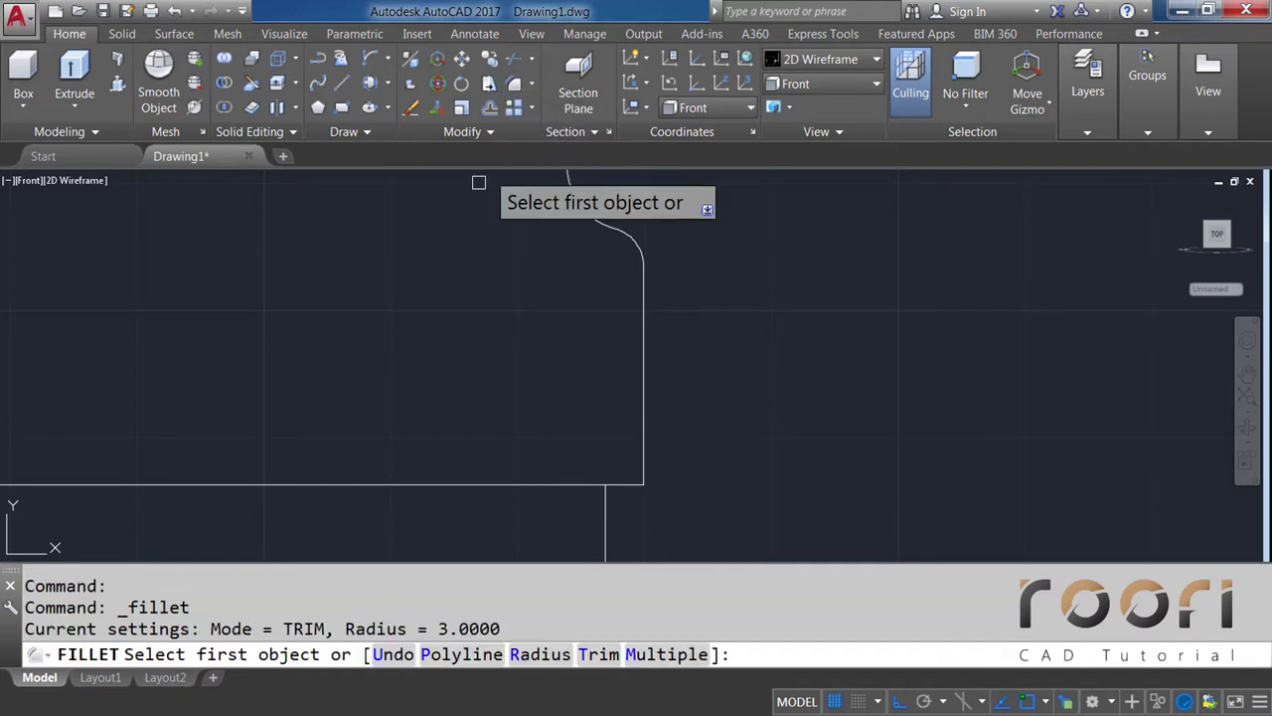
pyautogui.write('R')
pyautogui.press('Return')
pyautogui.write('3')
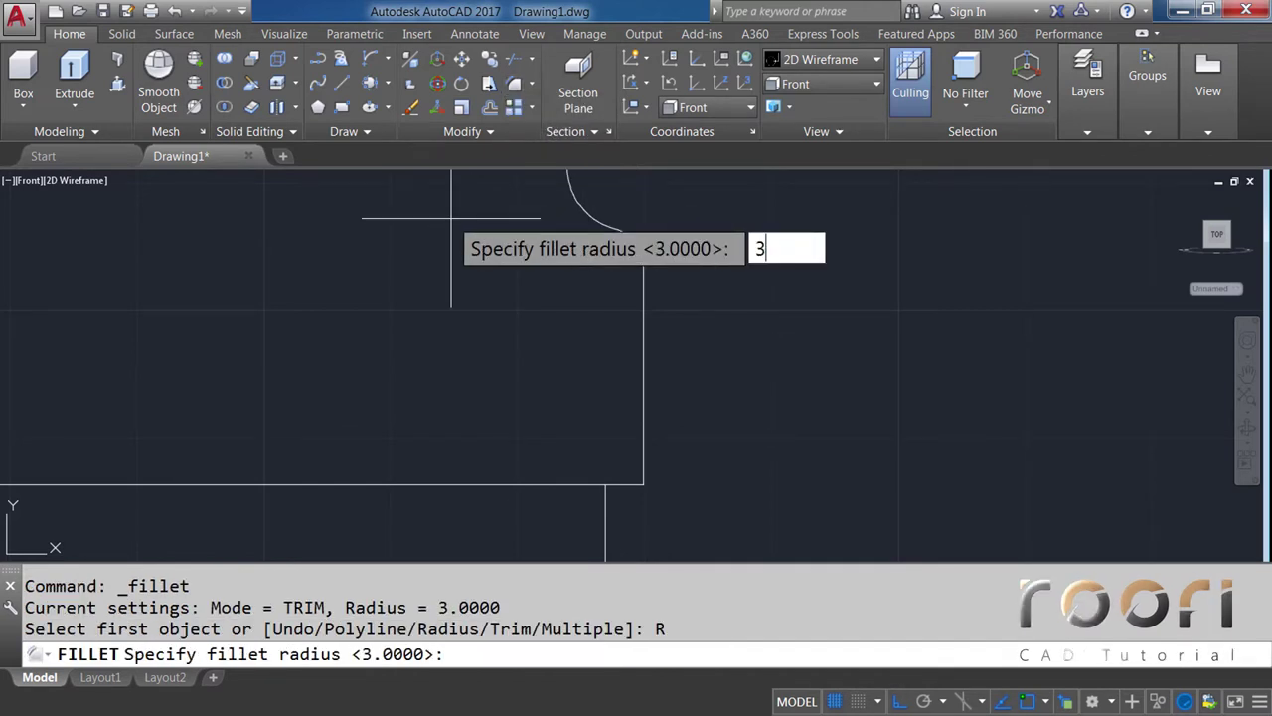
pyautogui.press('Return')
pyautogui.click(519, 485)
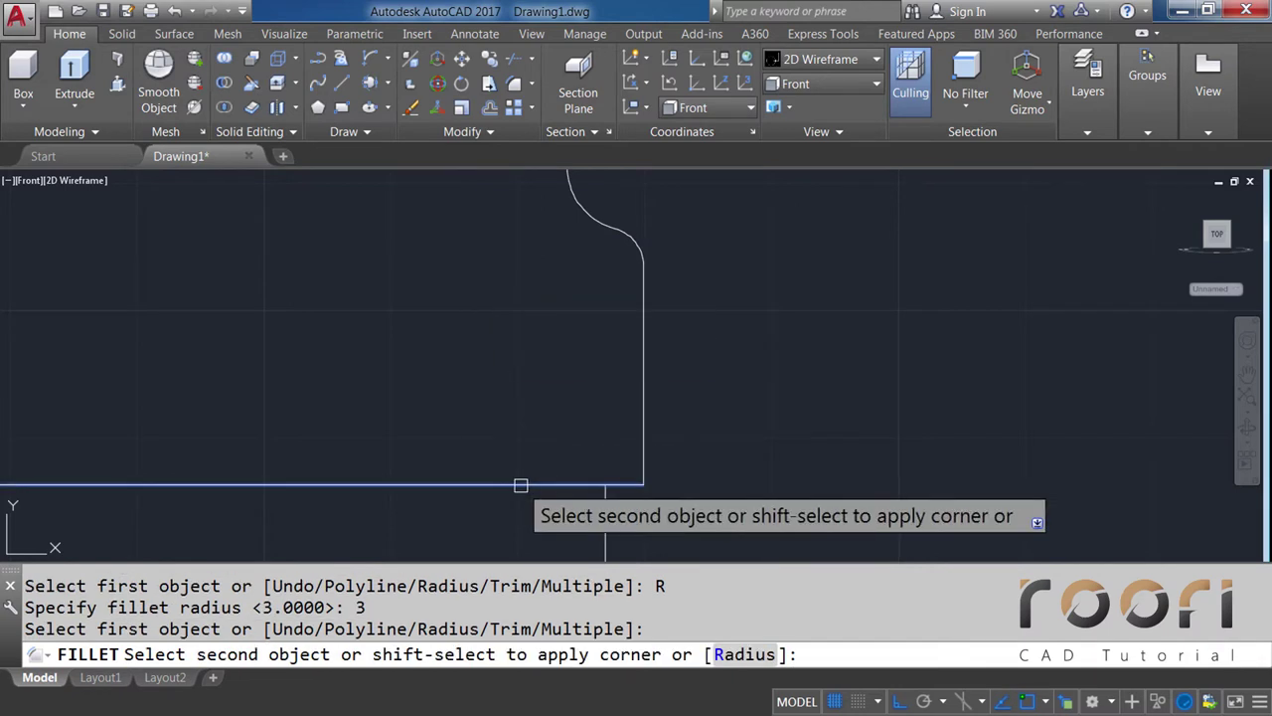
pyautogui.click(644, 390)
# Fillet the lower vertical line's corner with the horizontal line at radius 3
pyautogui.scroll(2, 622, 307)
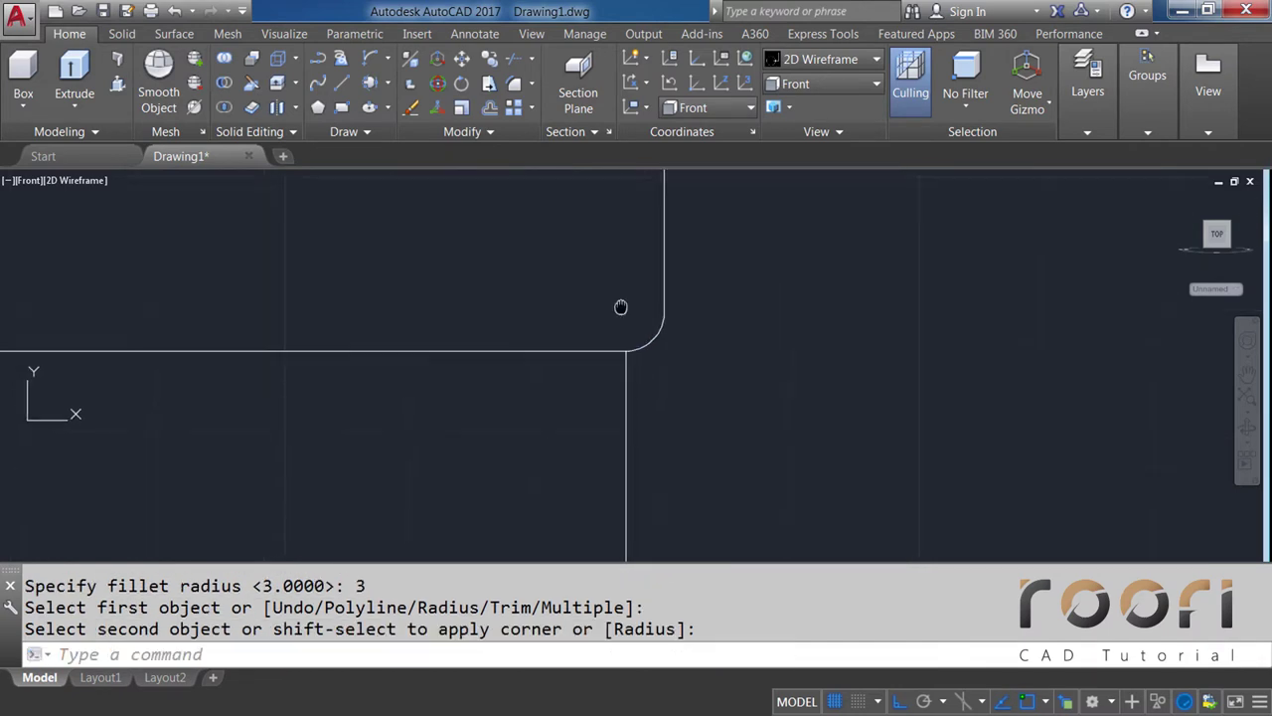
pyautogui.scroll(2, 624, 276)
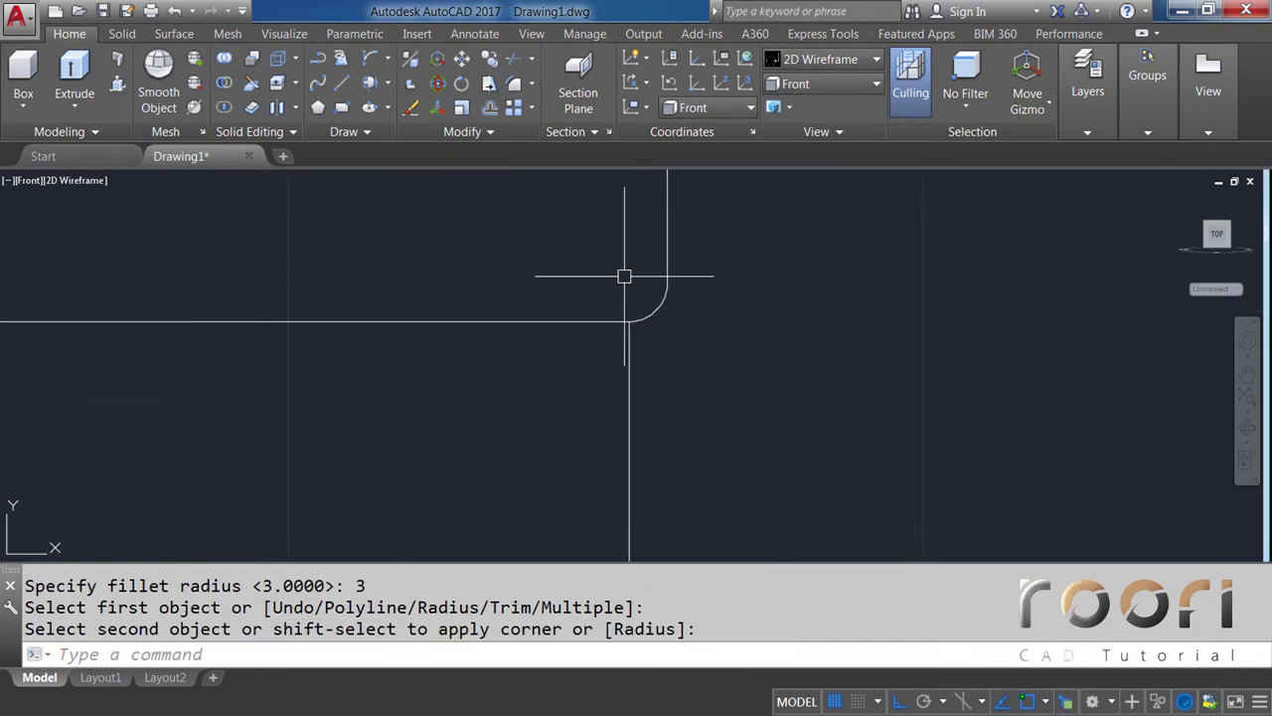
pyautogui.click(533, 85)
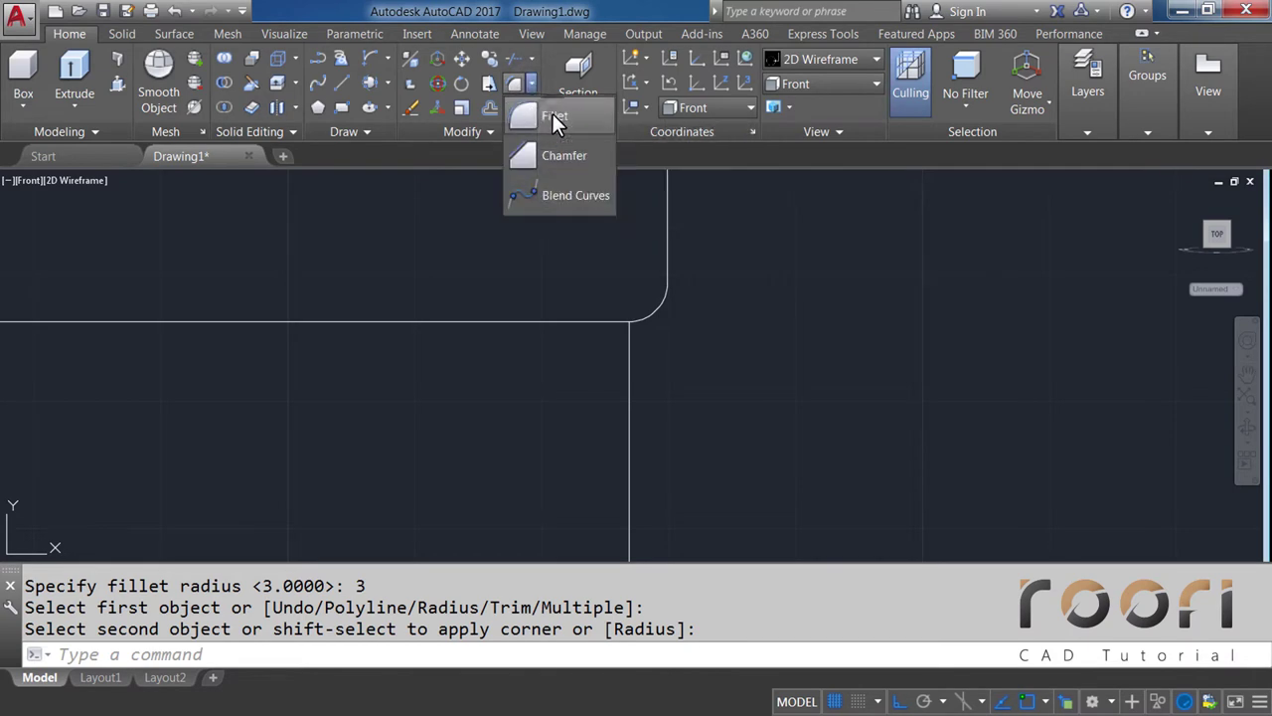
pyautogui.click(553, 115)
pyautogui.write('R')
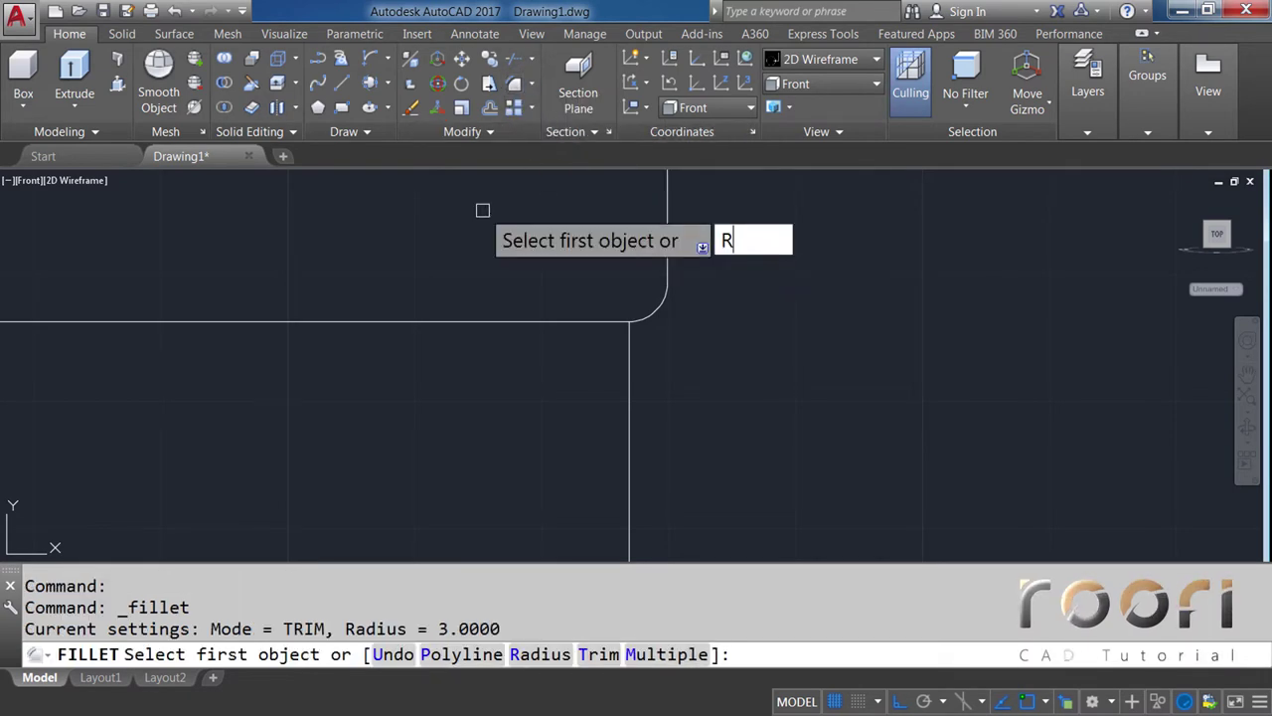
pyautogui.press('Return')
pyautogui.write('3')
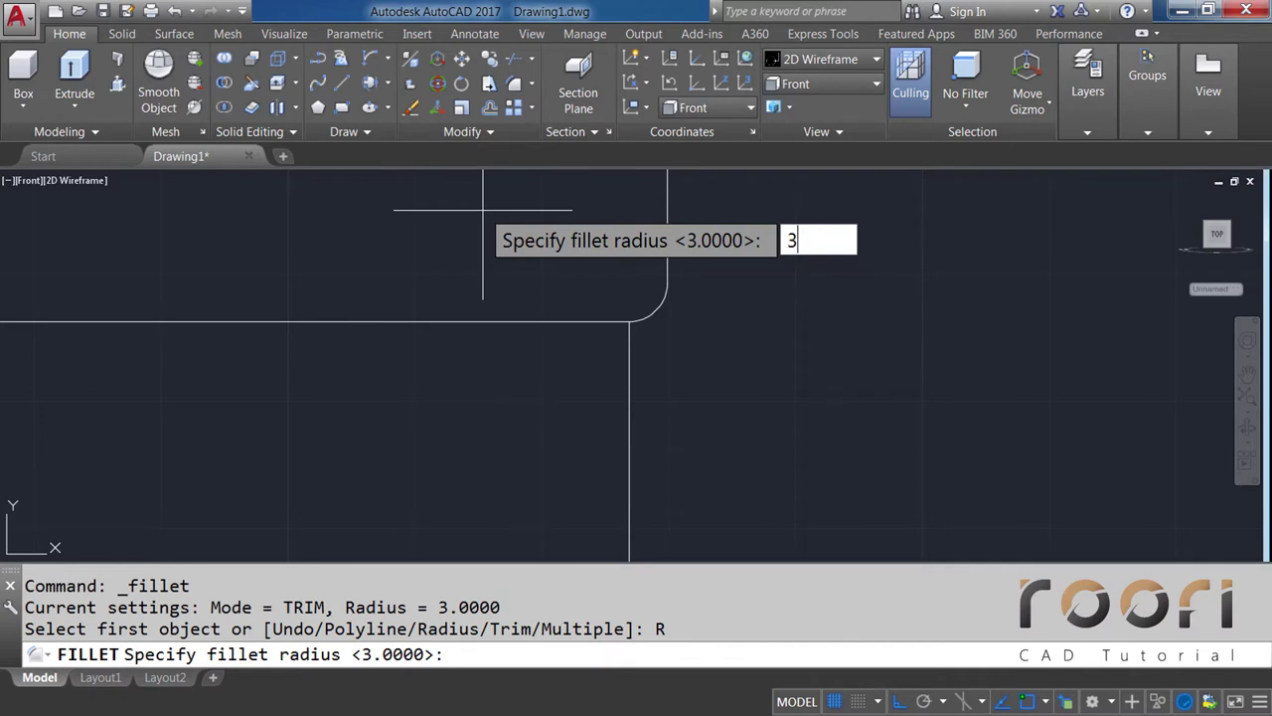
pyautogui.press('Return')
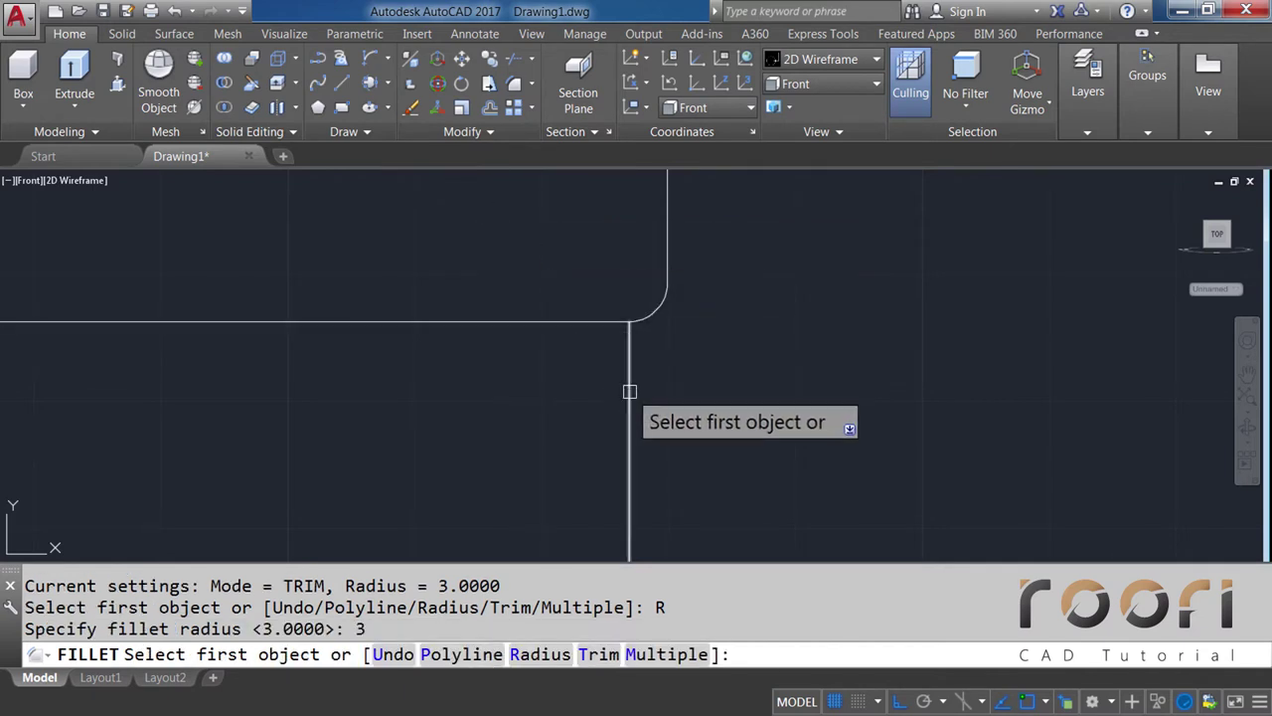
pyautogui.click(628, 392)
pyautogui.click(653, 322)
# Window-select and delete the leftover horizontal line beside the lower profile
pyautogui.scroll(-2, 561, 410)
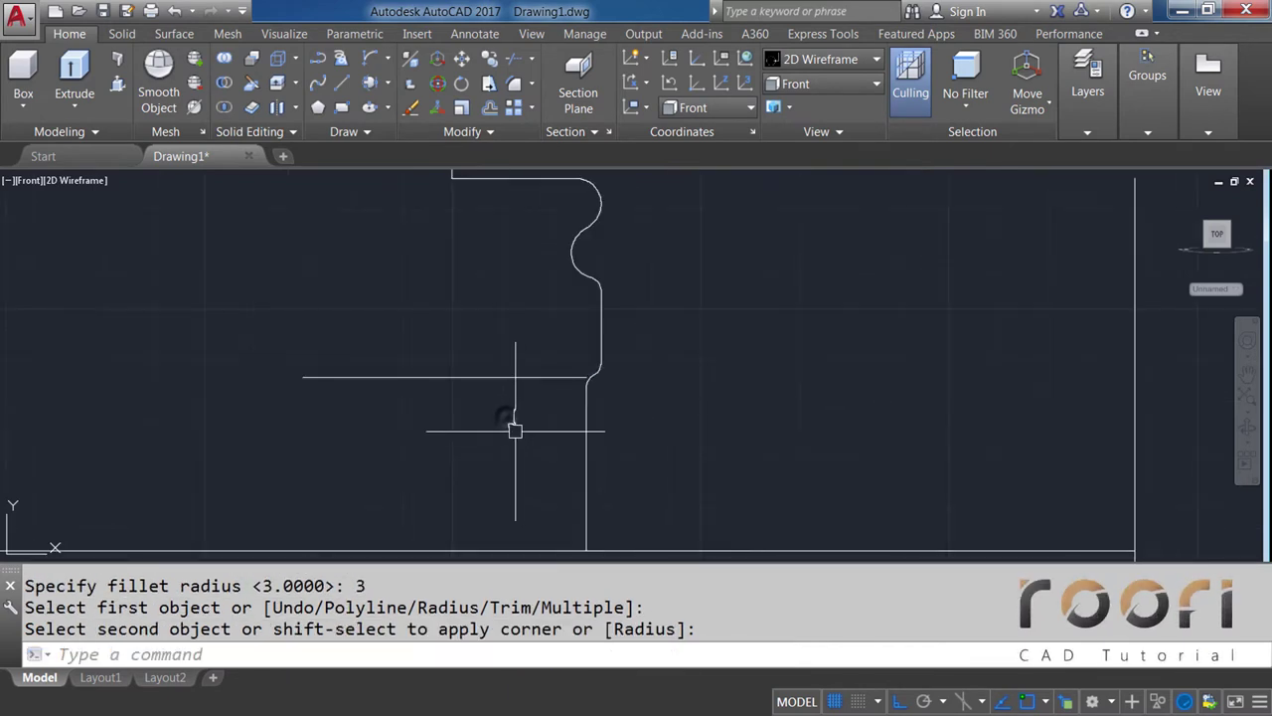
pyautogui.click(511, 426)
pyautogui.click(483, 364)
pyautogui.press('Delete')
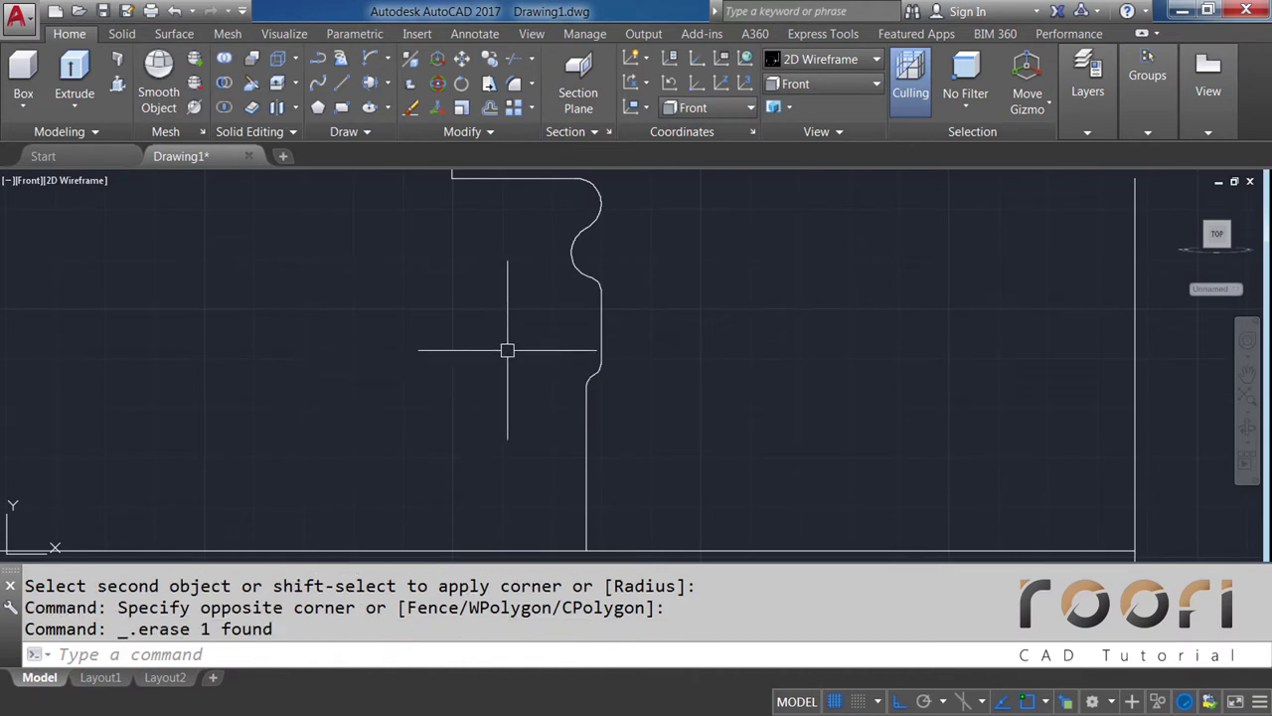
pyautogui.scroll(-2, 514, 334)
pyautogui.moveTo(527, 410); pyautogui.dragTo(546, 332, button='middle')
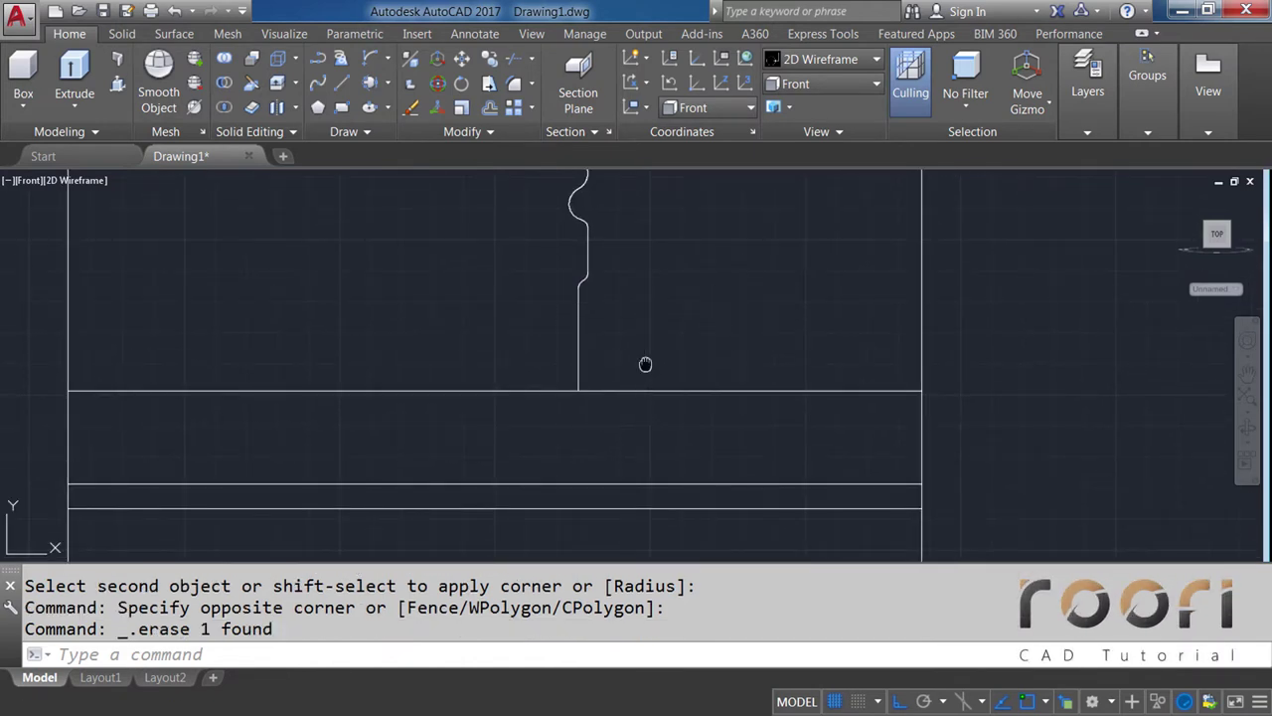
# Using the lower panel line as trim edge, remove the long horizontal line under the profile
pyautogui.moveTo(647, 364); pyautogui.dragTo(638, 351, button='middle')
pyautogui.write('TR')
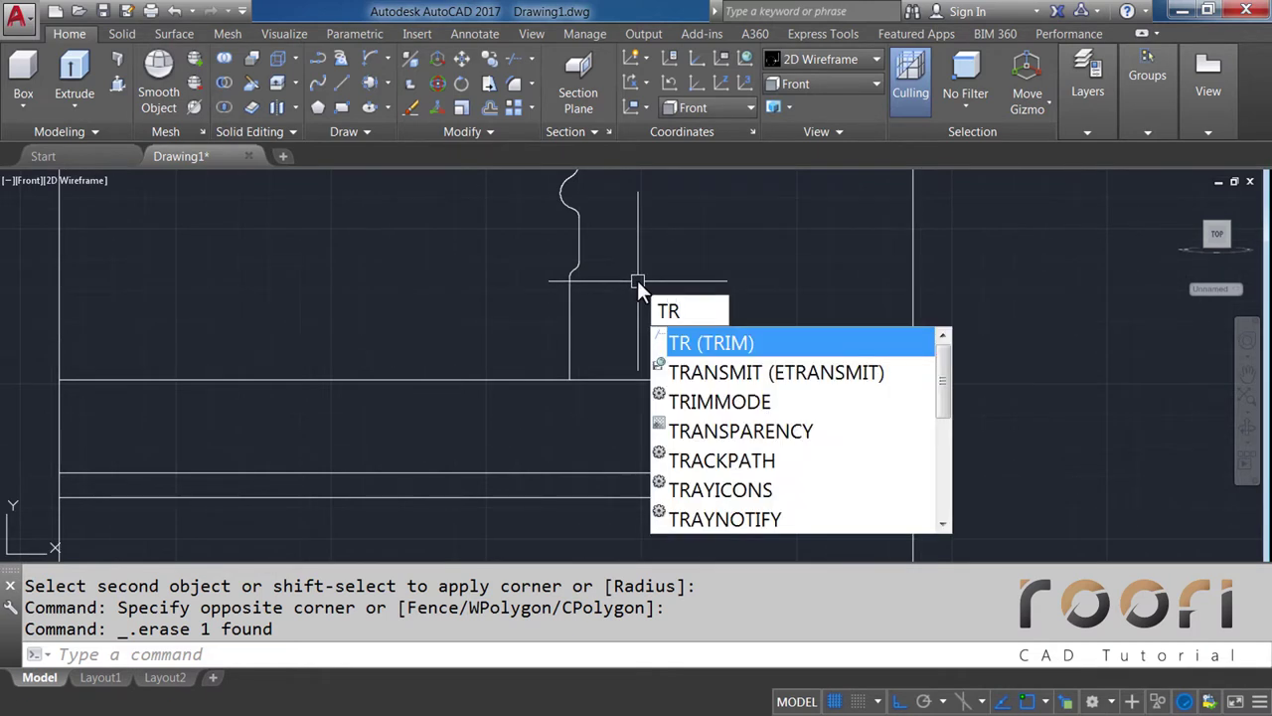
pyautogui.press('Return')
pyautogui.click(662, 472)
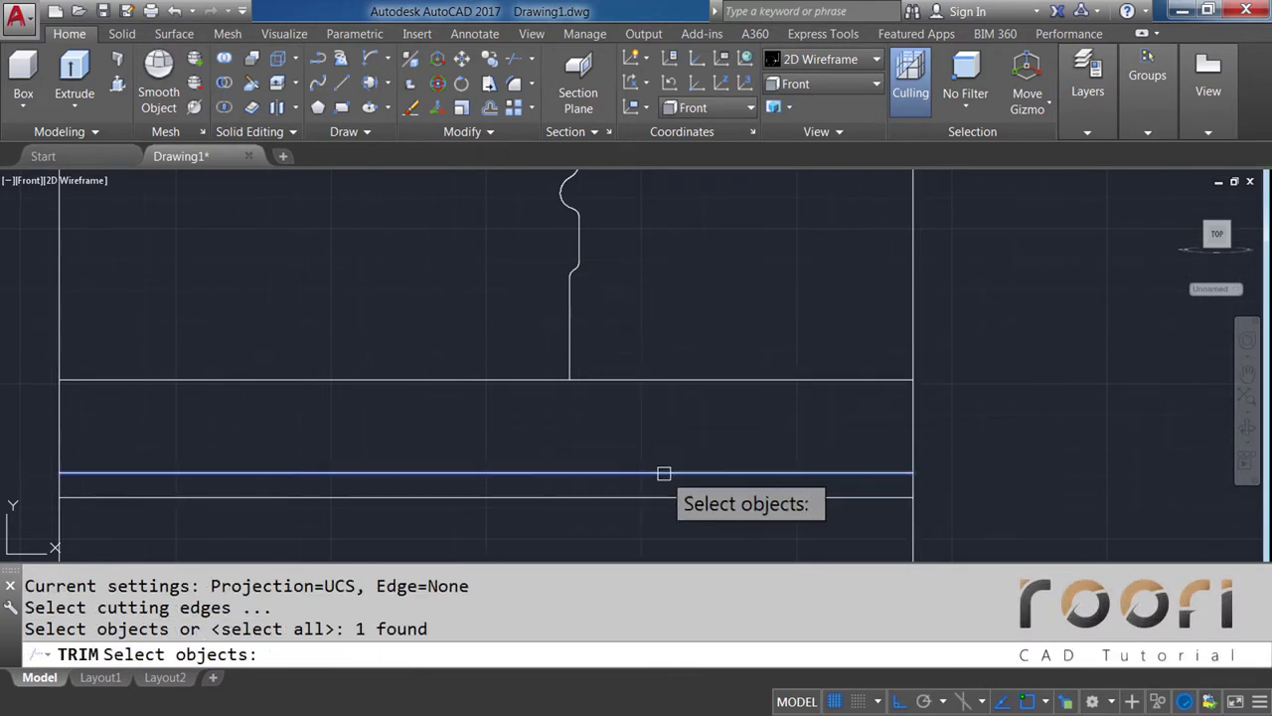
pyautogui.press('Return')
pyautogui.press('Return')
pyautogui.click(765, 393)
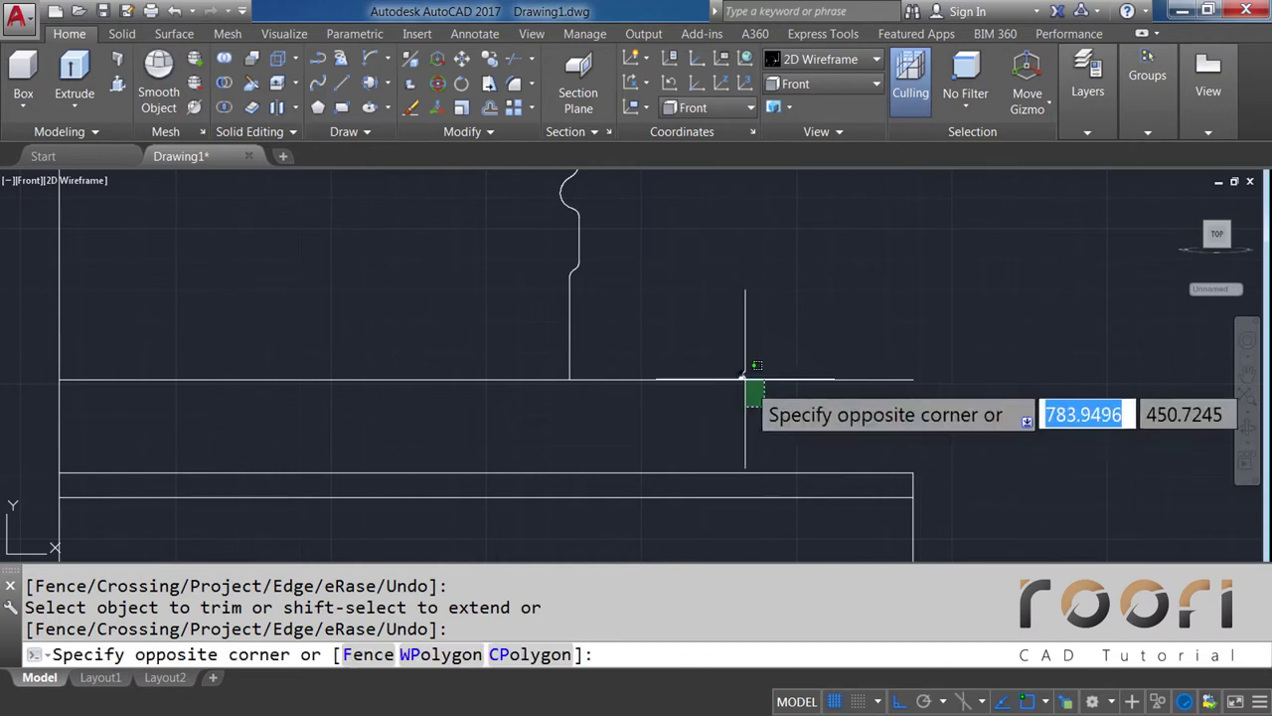
pyautogui.click(713, 340)
pyautogui.press('Delete')
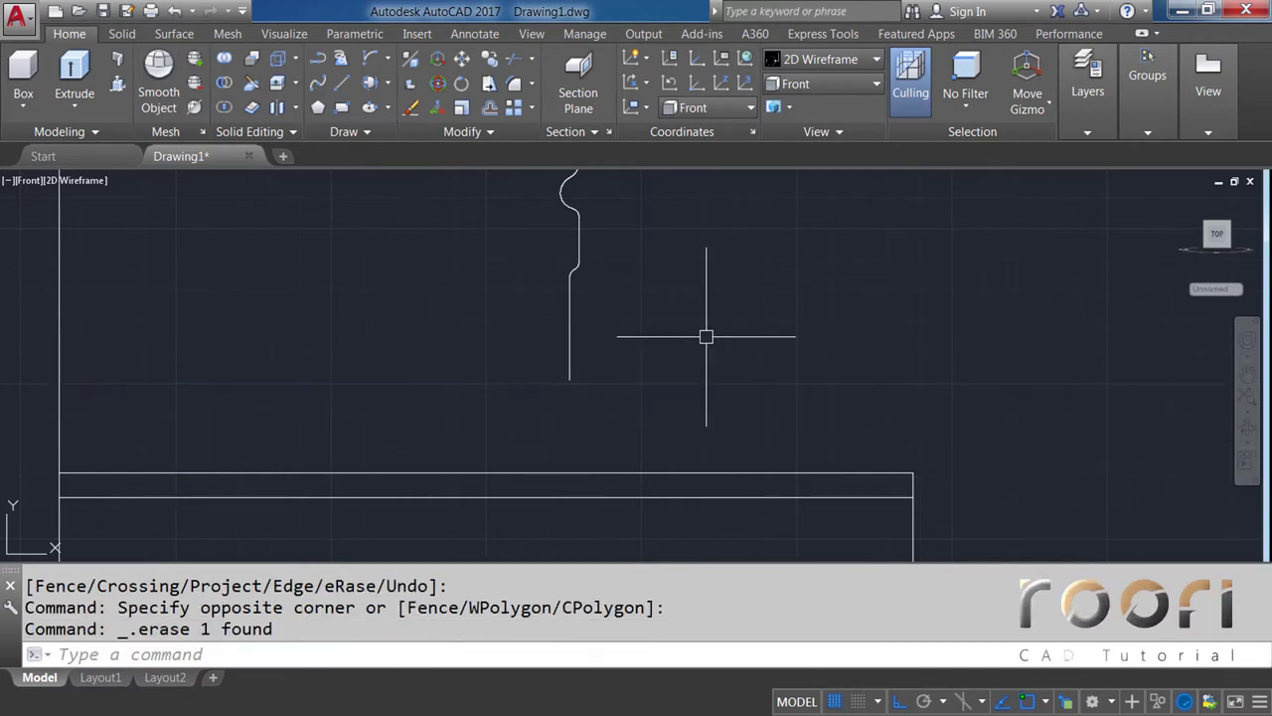
pyautogui.scroll(-2, 646, 383)
pyautogui.scroll(1, 656, 443)
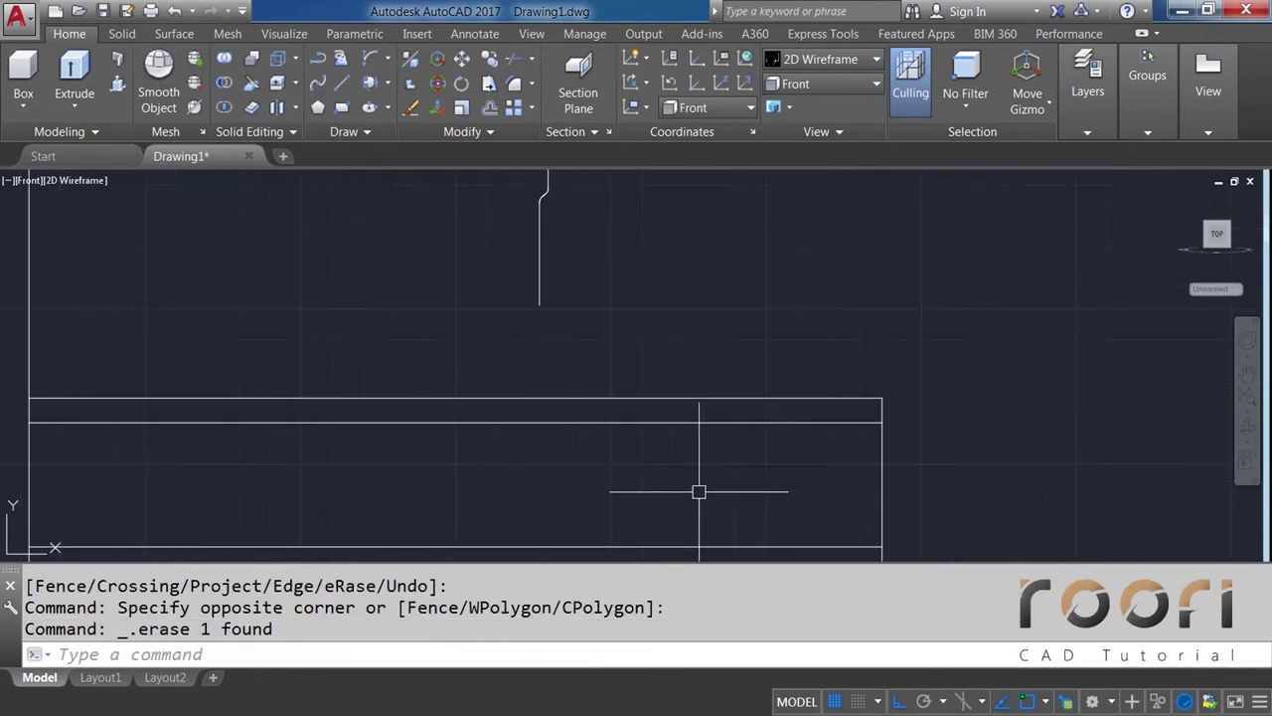
pyautogui.scroll(2, 753, 454)
pyautogui.moveTo(665, 315); pyautogui.dragTo(637, 352, button='middle')
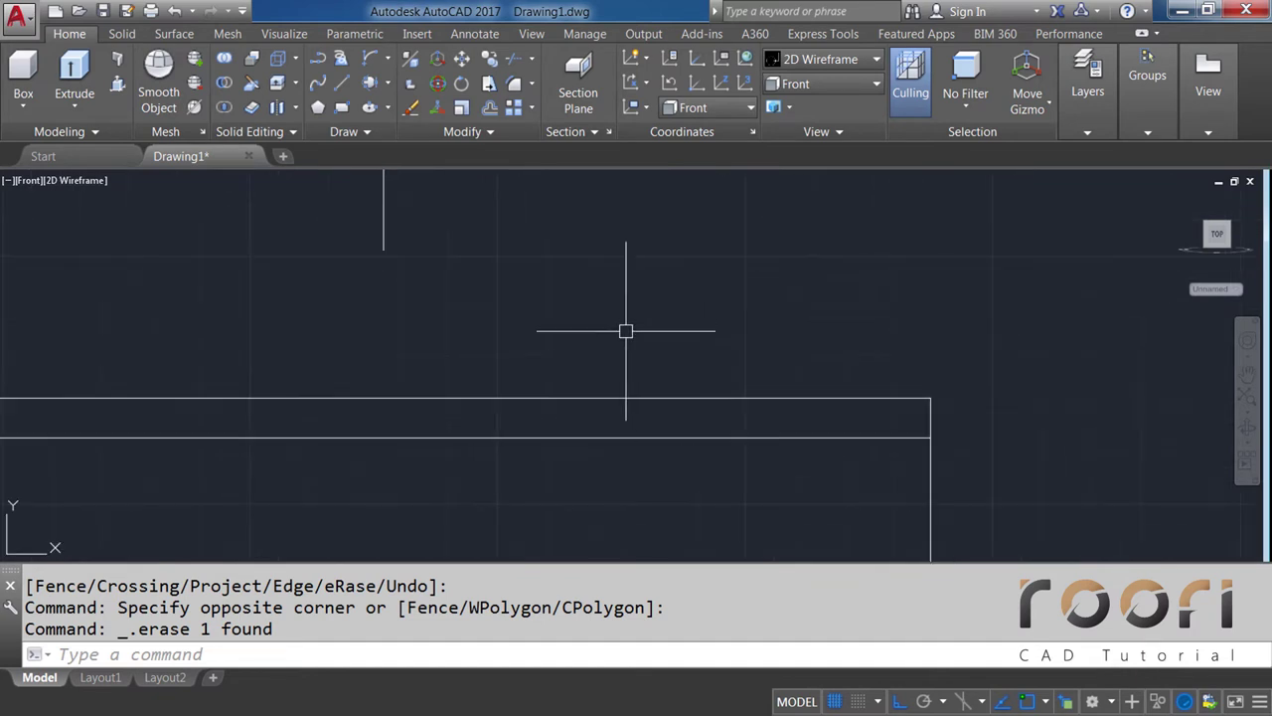
# Offset the right vertical edge 6 units left twice, creating two inner vertical lines
pyautogui.write('O')
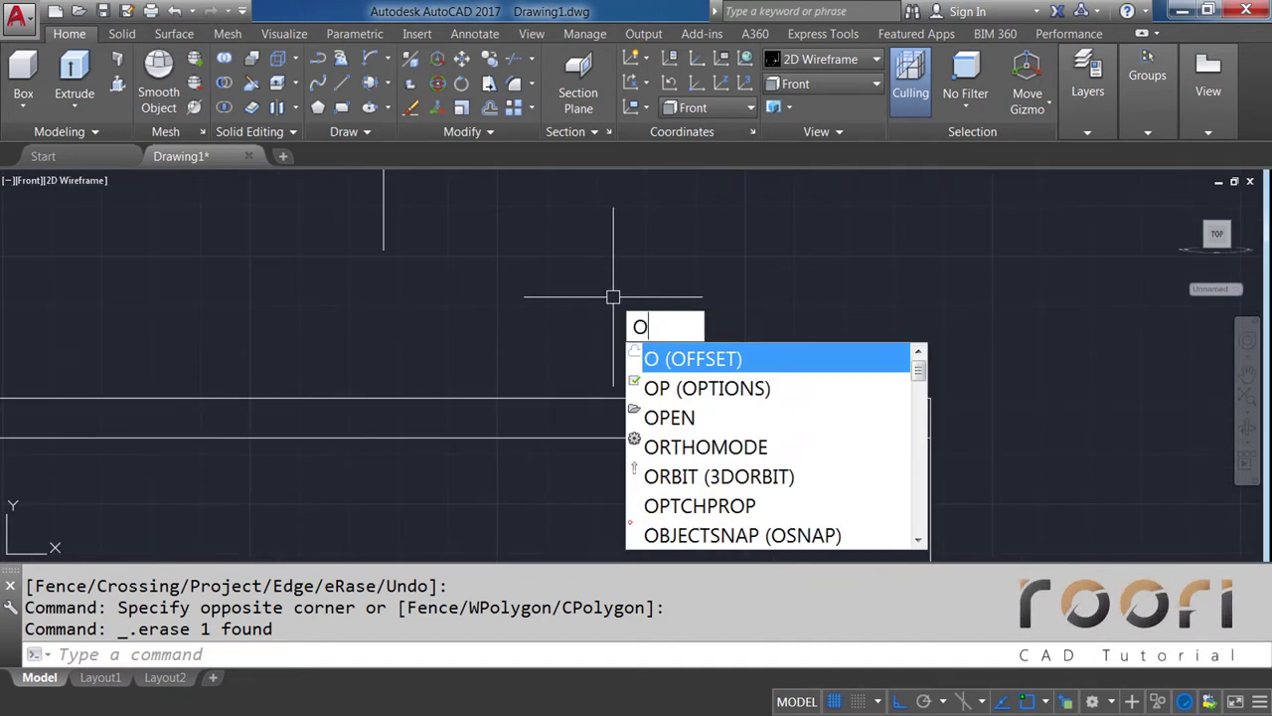
pyautogui.press('Return')
pyautogui.write('6')
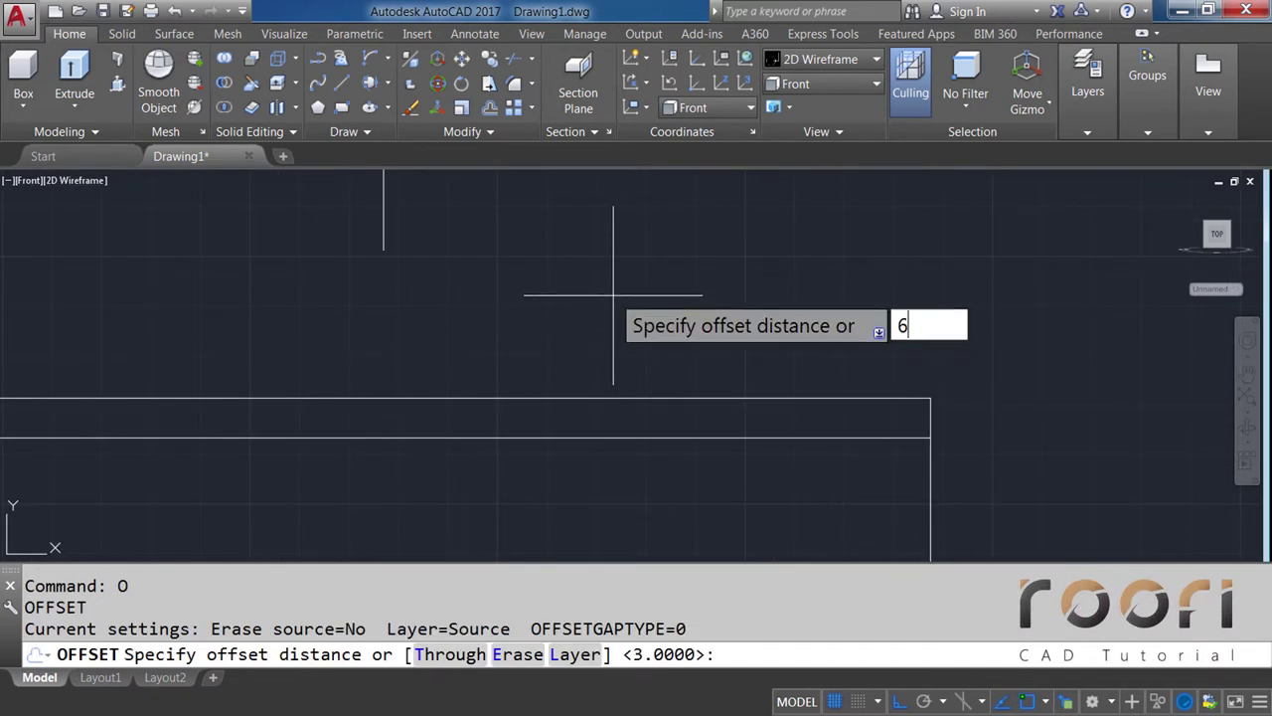
pyautogui.press('Return')
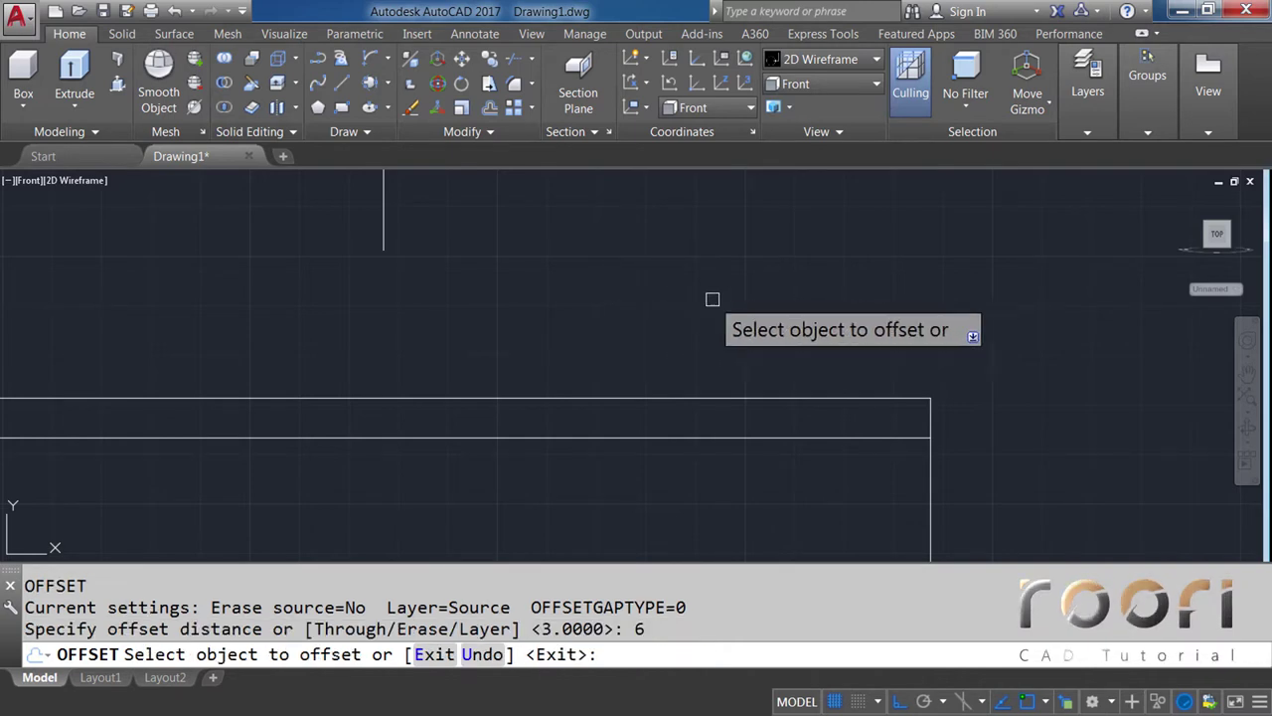
pyautogui.click(929, 416)
pyautogui.click(894, 418)
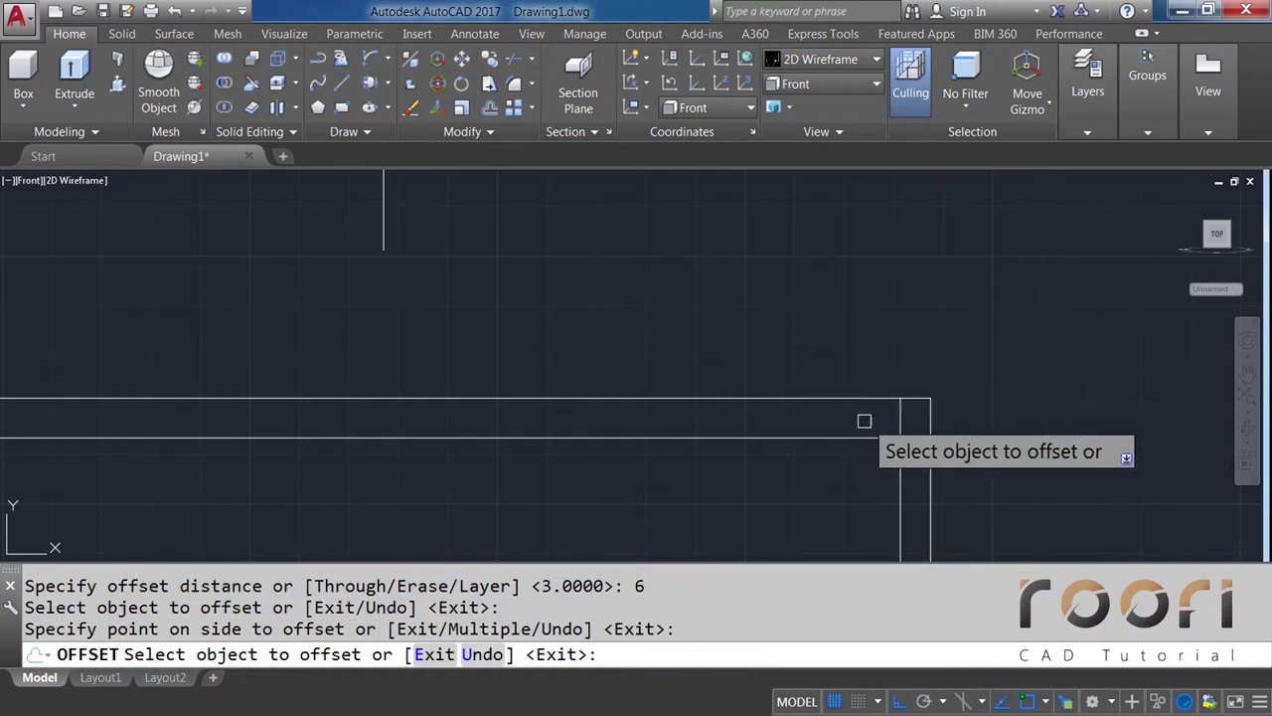
pyautogui.click(900, 418)
pyautogui.click(850, 417)
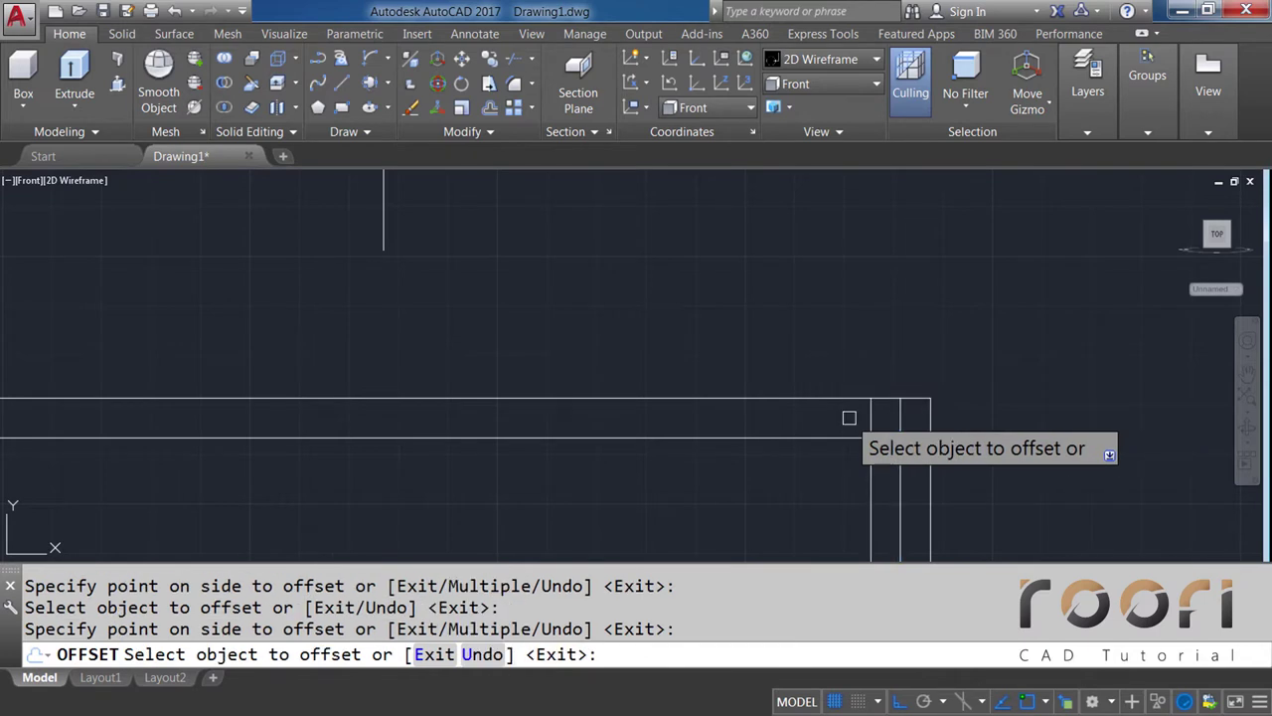
pyautogui.press('Return')
pyautogui.write('L')
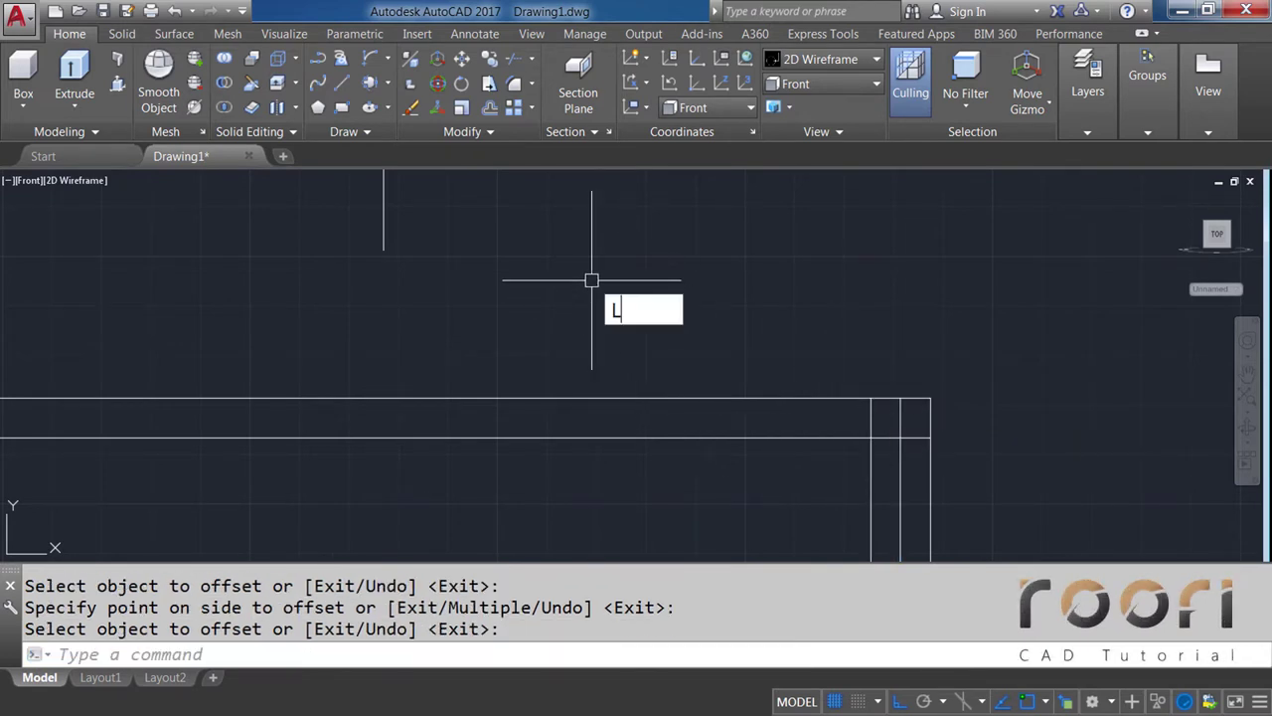
# Draw a sloped line from the upper vertical line's bottom to the innermost offset line's top
pyautogui.press('Return')
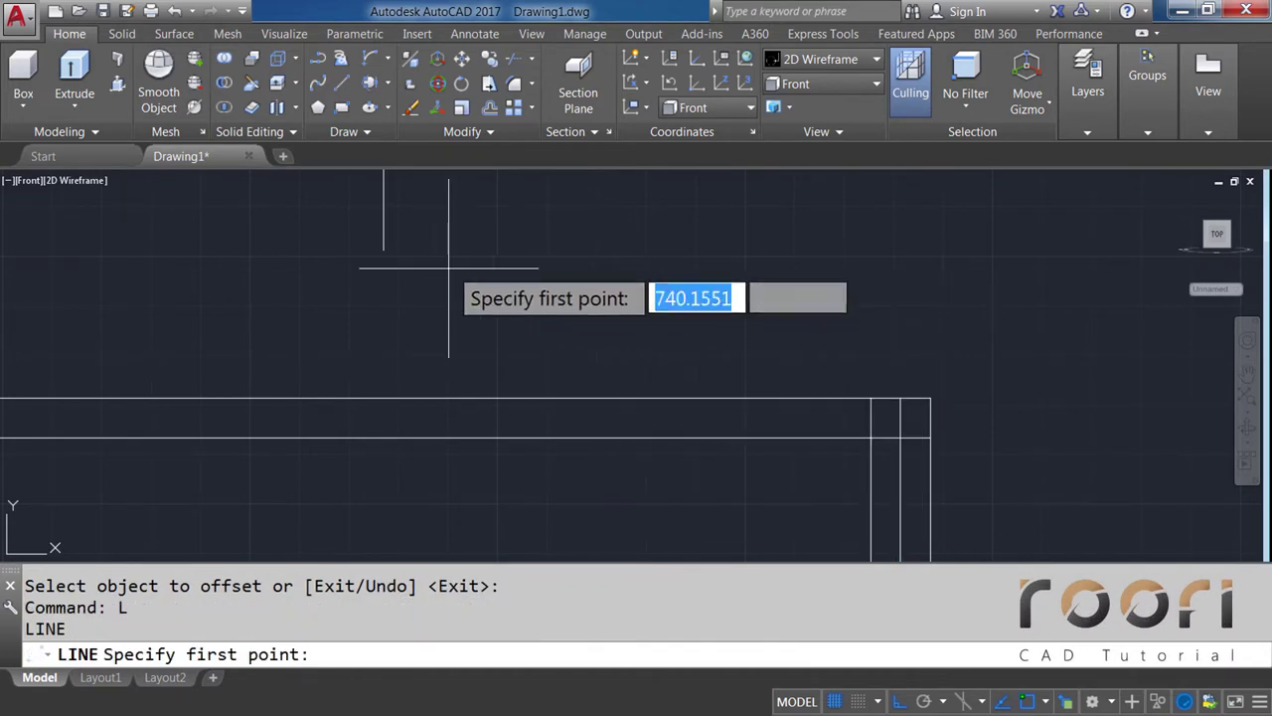
pyautogui.click(383, 249)
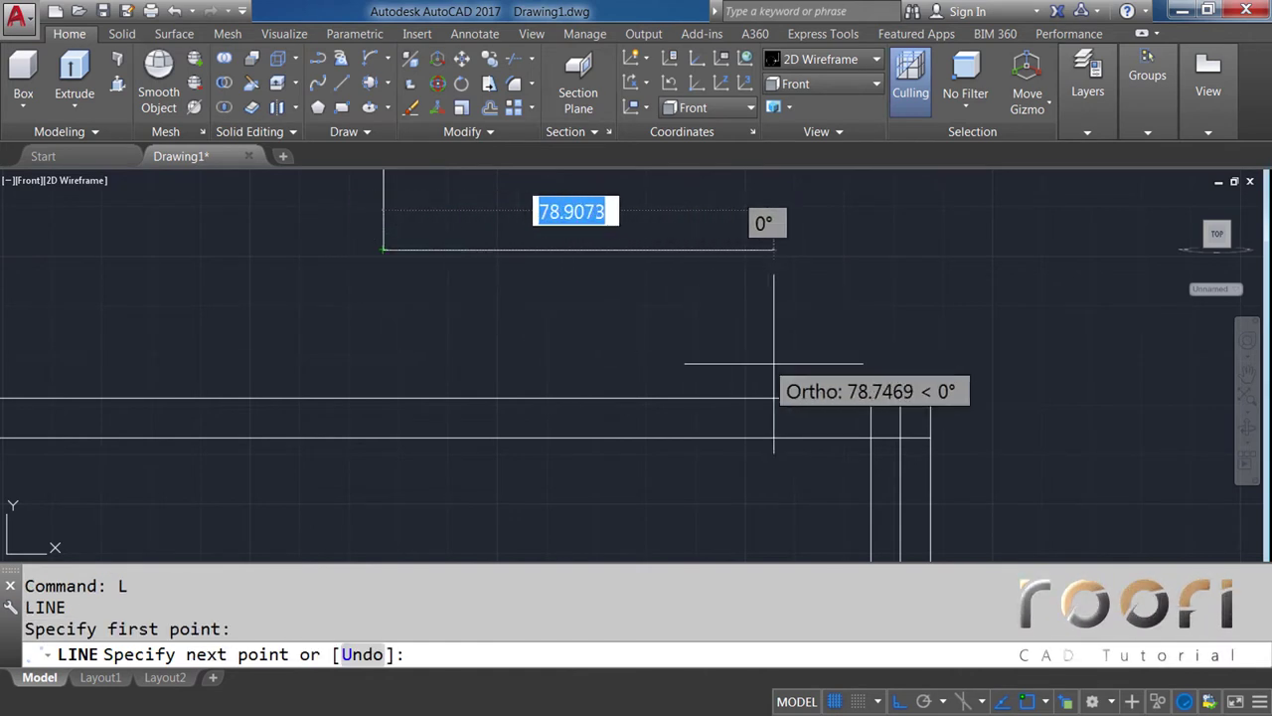
pyautogui.click(870, 398)
pyautogui.press('Return')
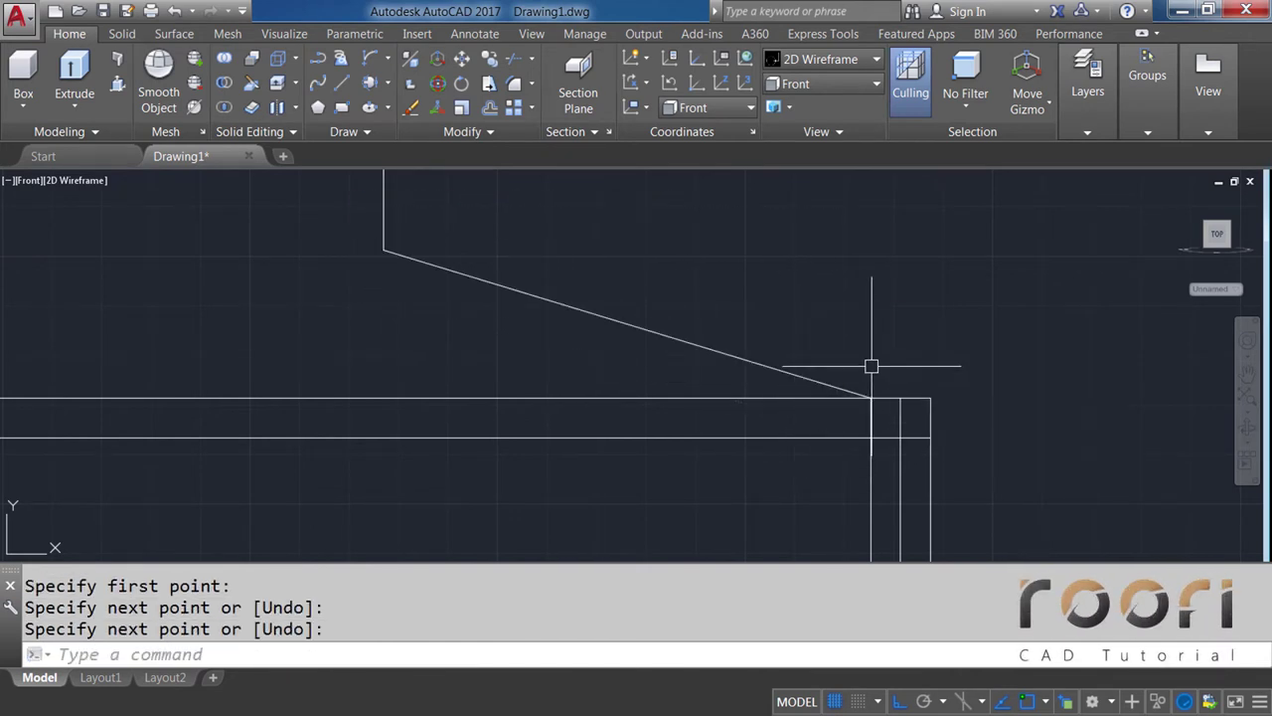
pyautogui.moveTo(872, 324); pyautogui.dragTo(862, 309, button='middle')
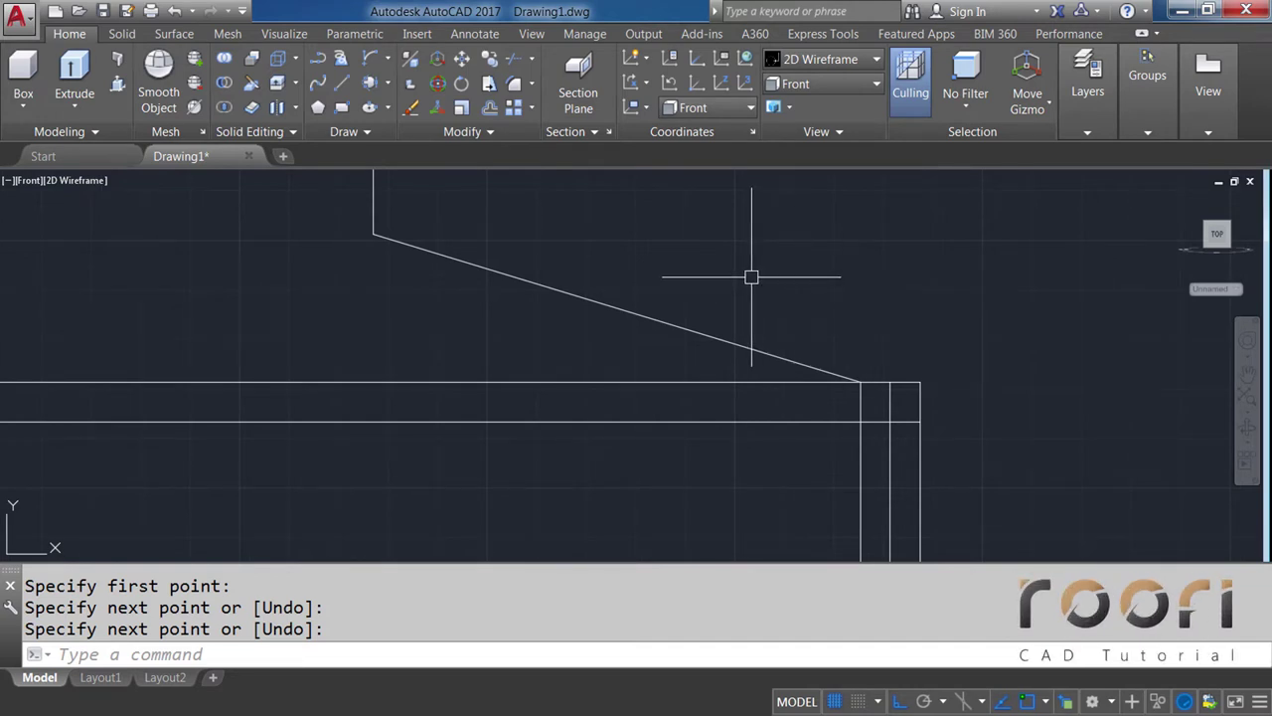
pyautogui.scroll(-3, 873, 375)
pyautogui.scroll(5, 917, 394)
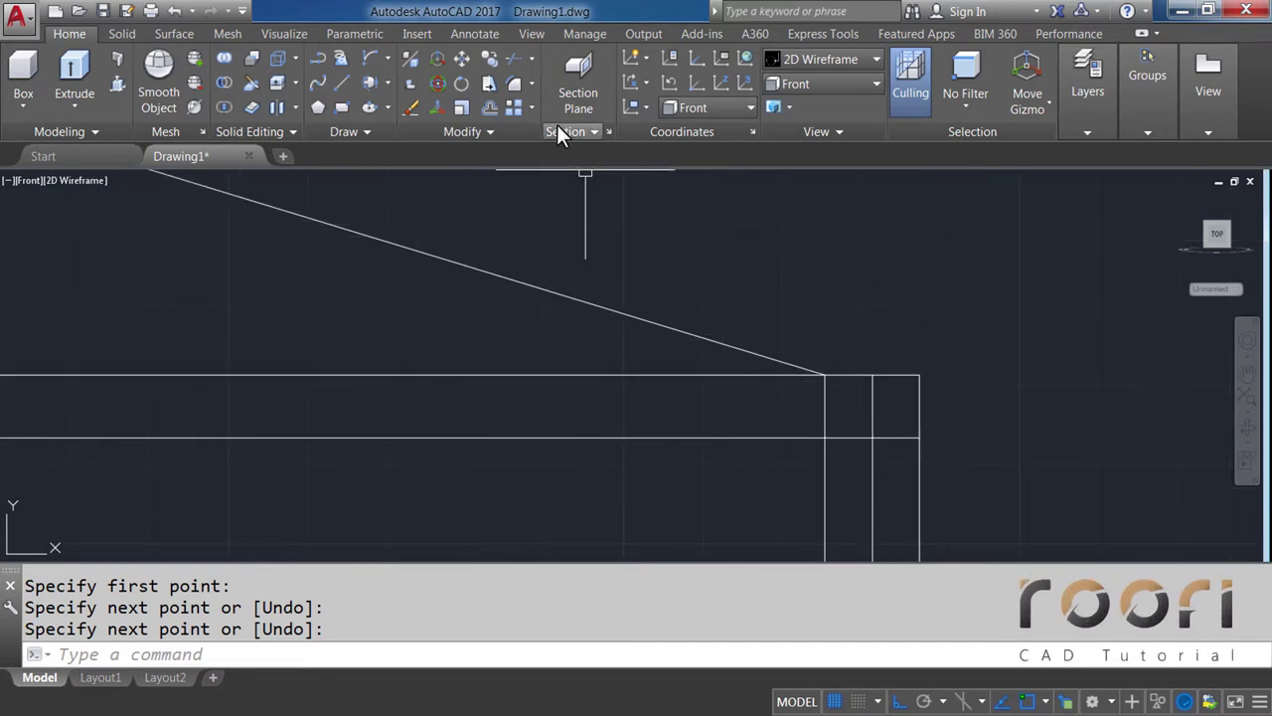
# Fillet the sloped line with the inner vertical line at radius 8
pyautogui.click(532, 85)
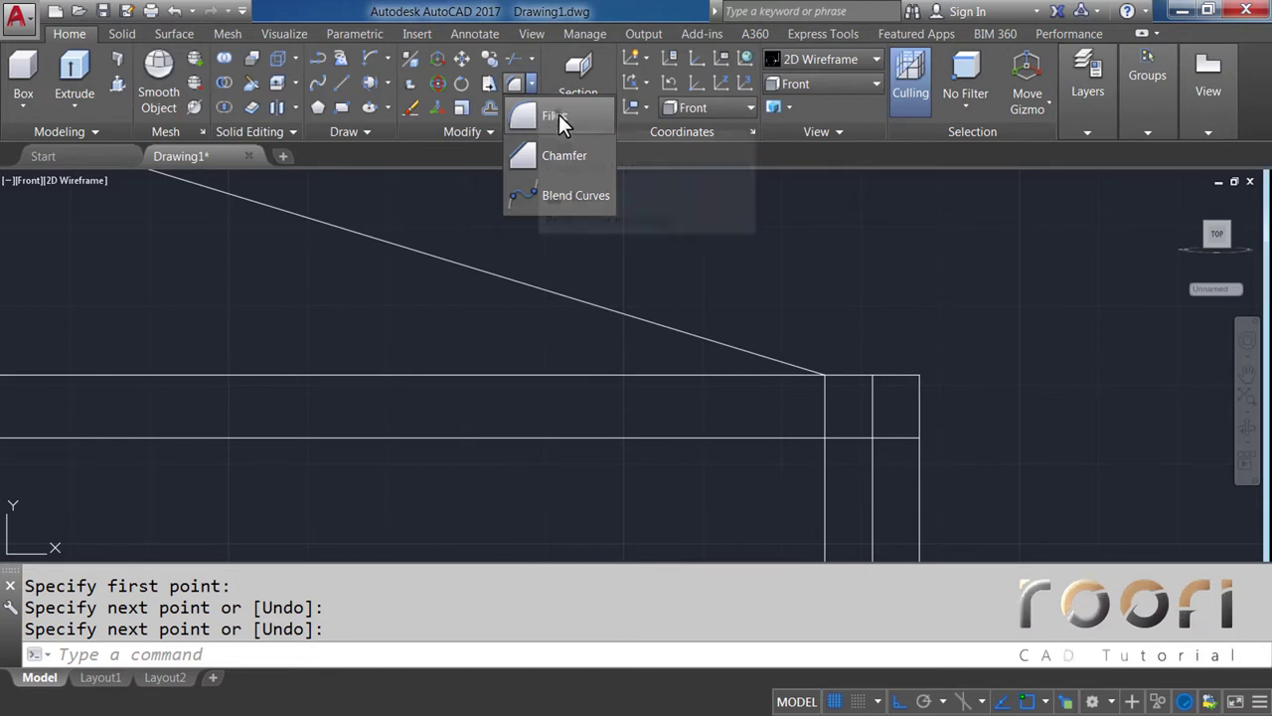
pyautogui.click(557, 117)
pyautogui.write('R')
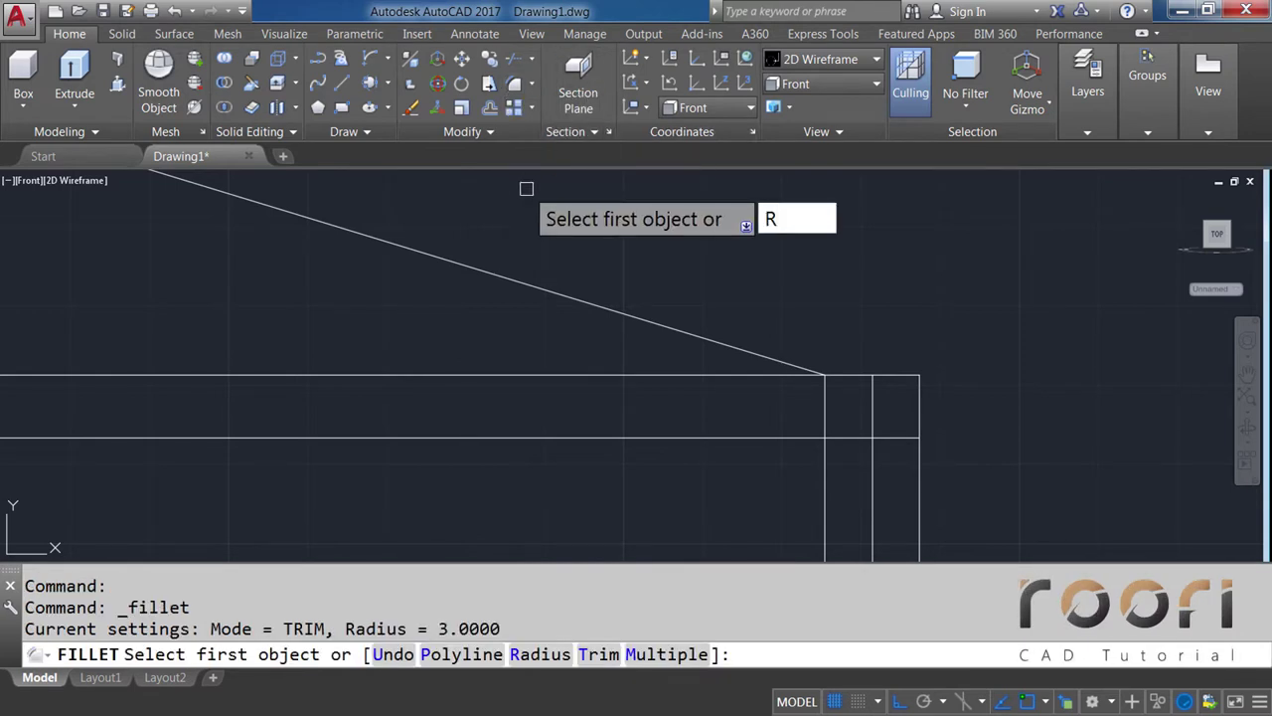
pyautogui.press('Return')
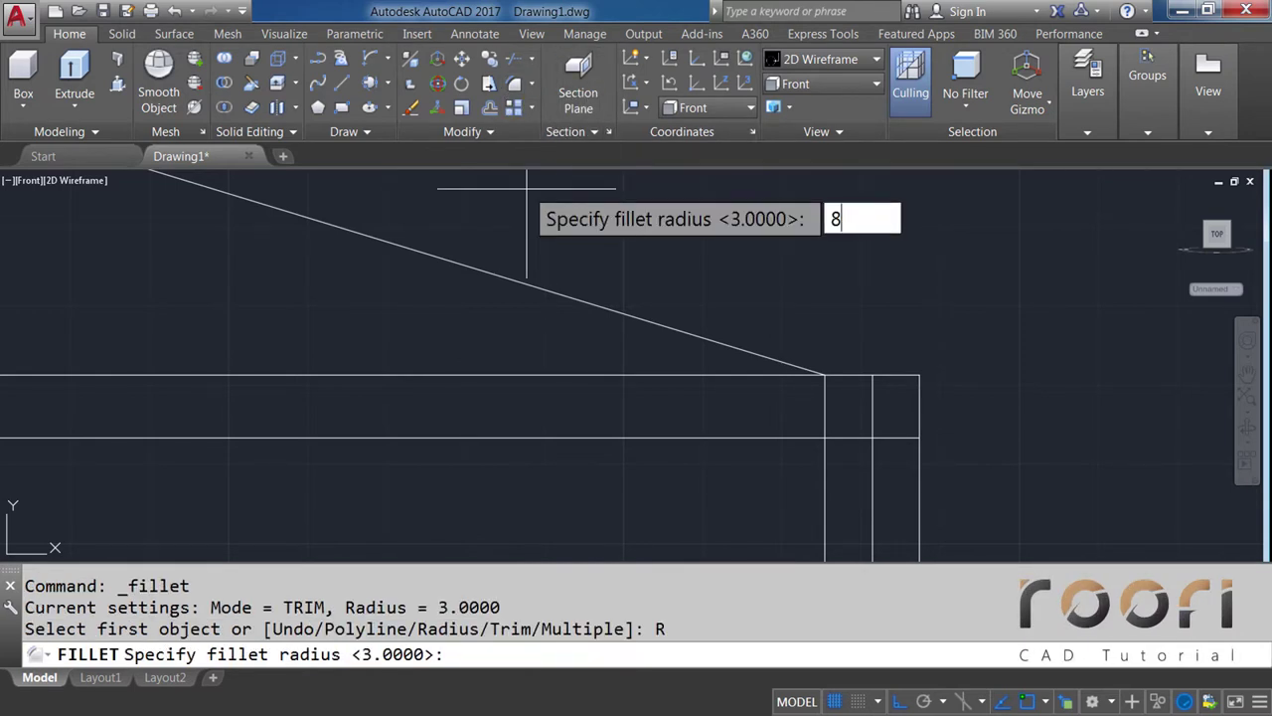
pyautogui.press('Return')
pyautogui.click(568, 297)
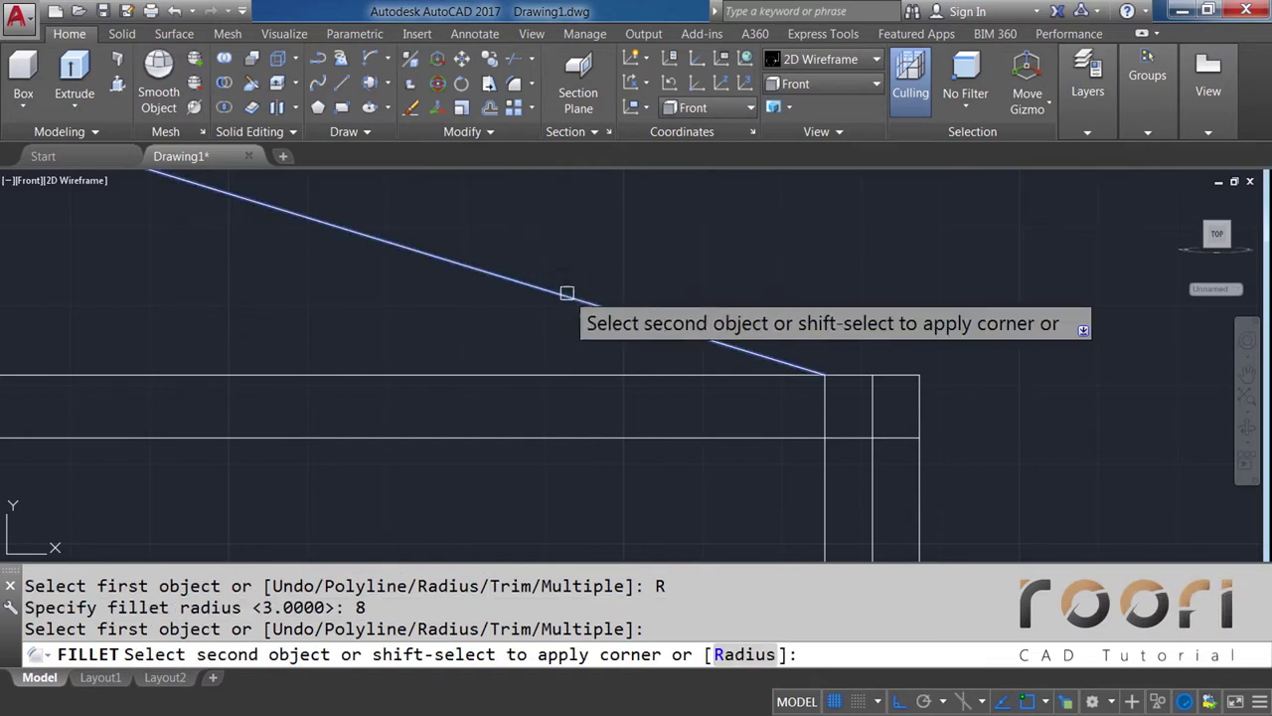
pyautogui.click(826, 488)
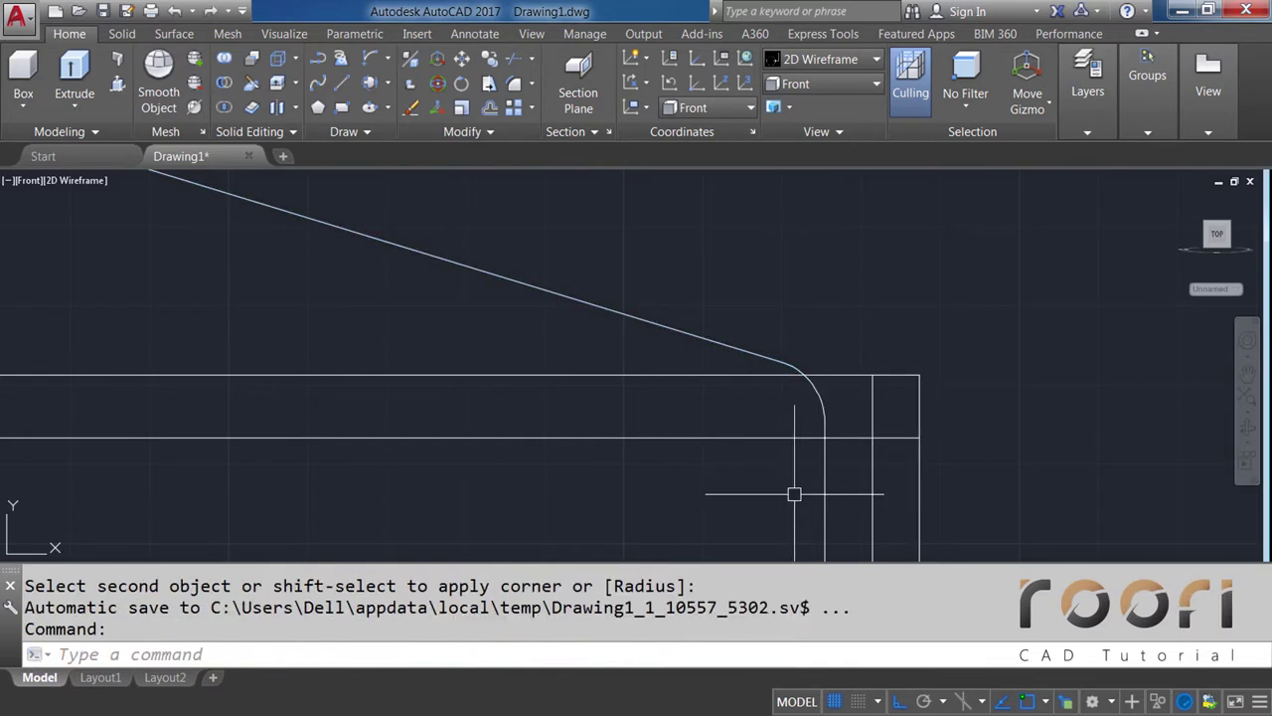
pyautogui.moveTo(785, 488); pyautogui.dragTo(778, 441, button='middle')
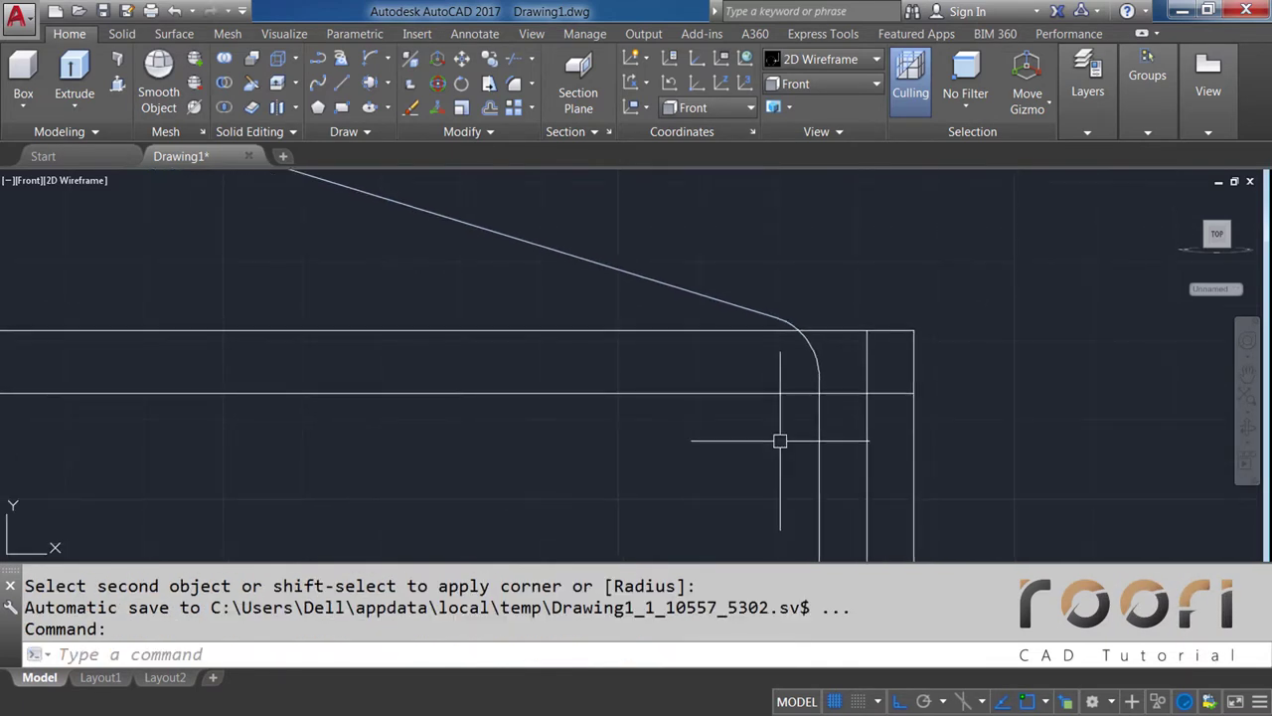
# Fillet the lower horizontal line with the outer right line at radius 8
pyautogui.click(531, 84)
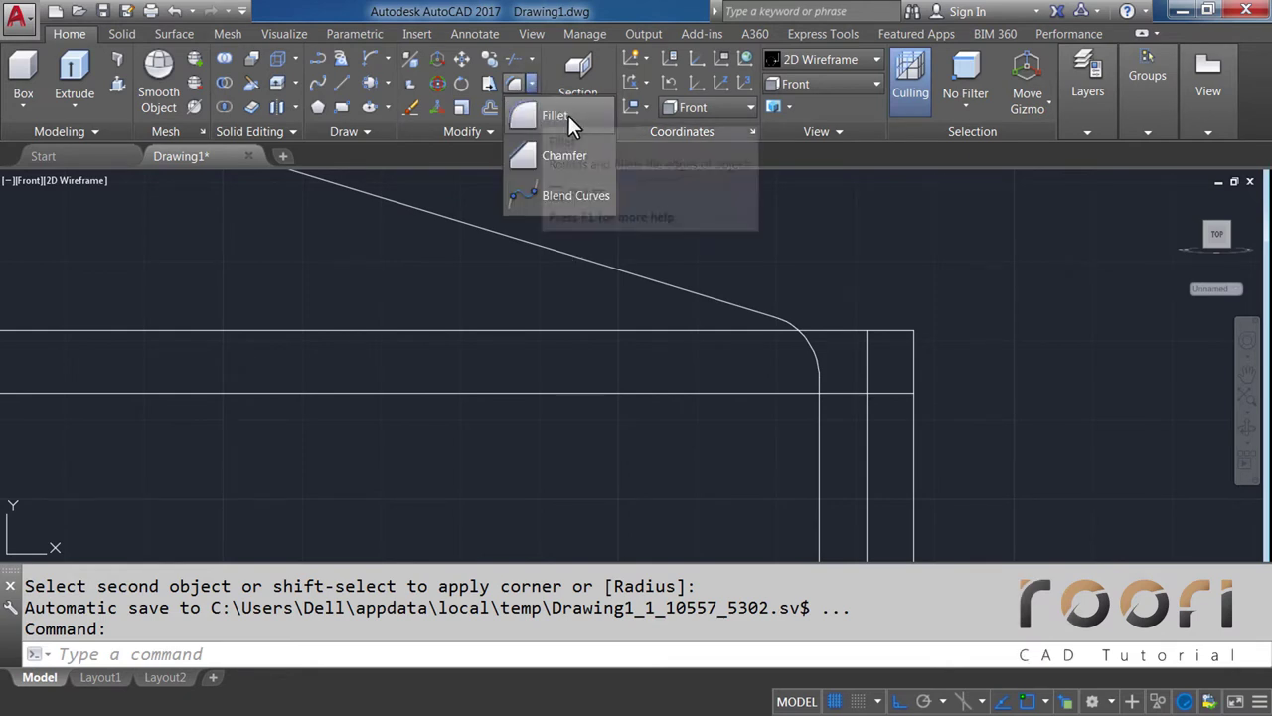
pyautogui.click(555, 116)
pyautogui.write('R')
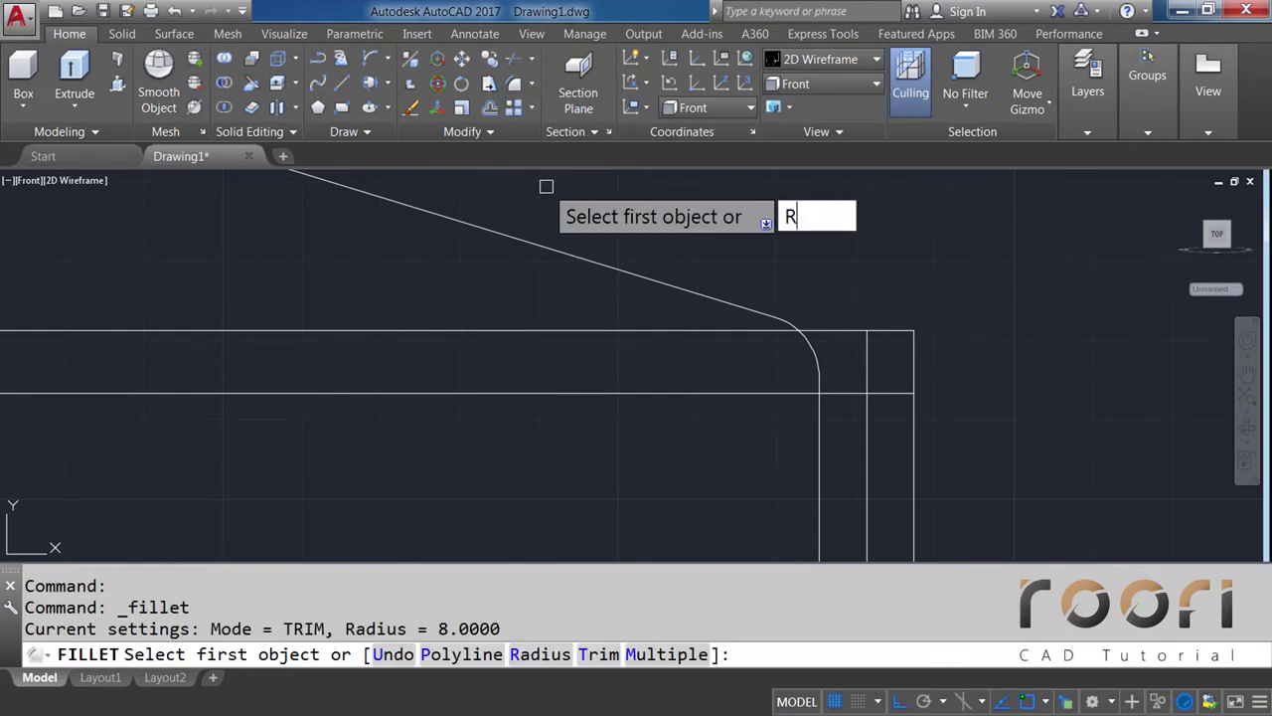
pyautogui.press('Return')
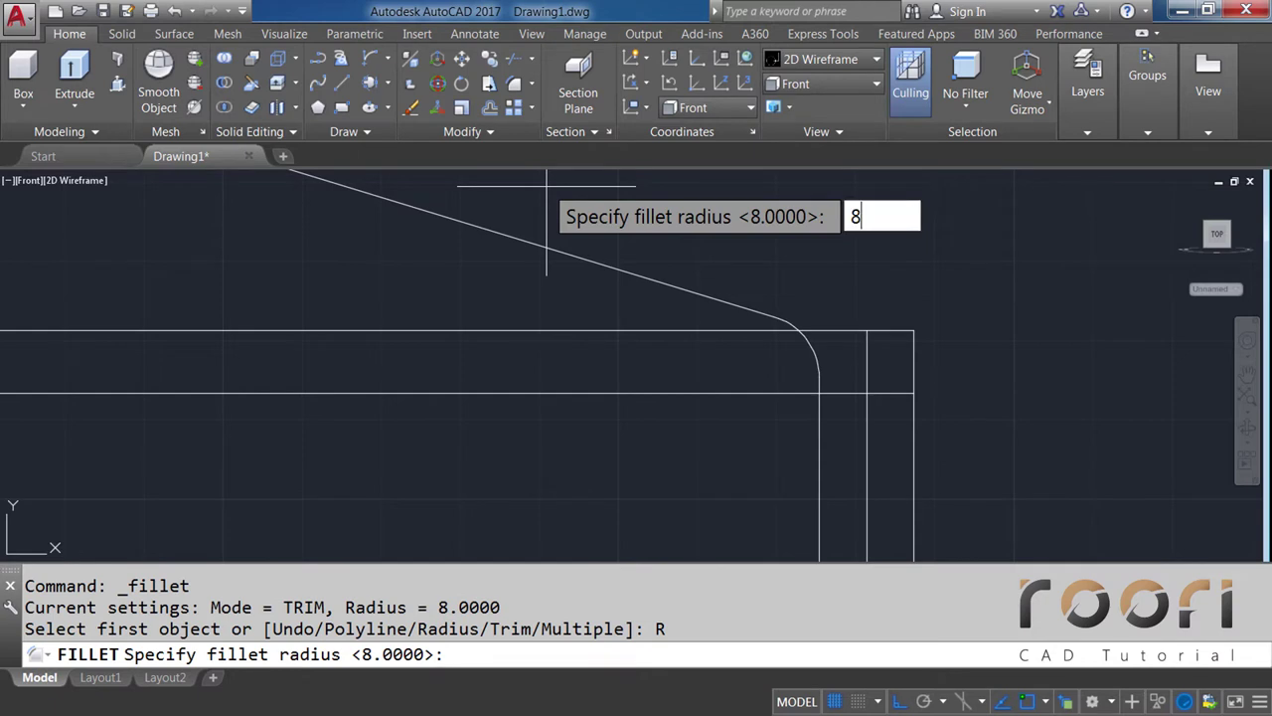
pyautogui.press('Return')
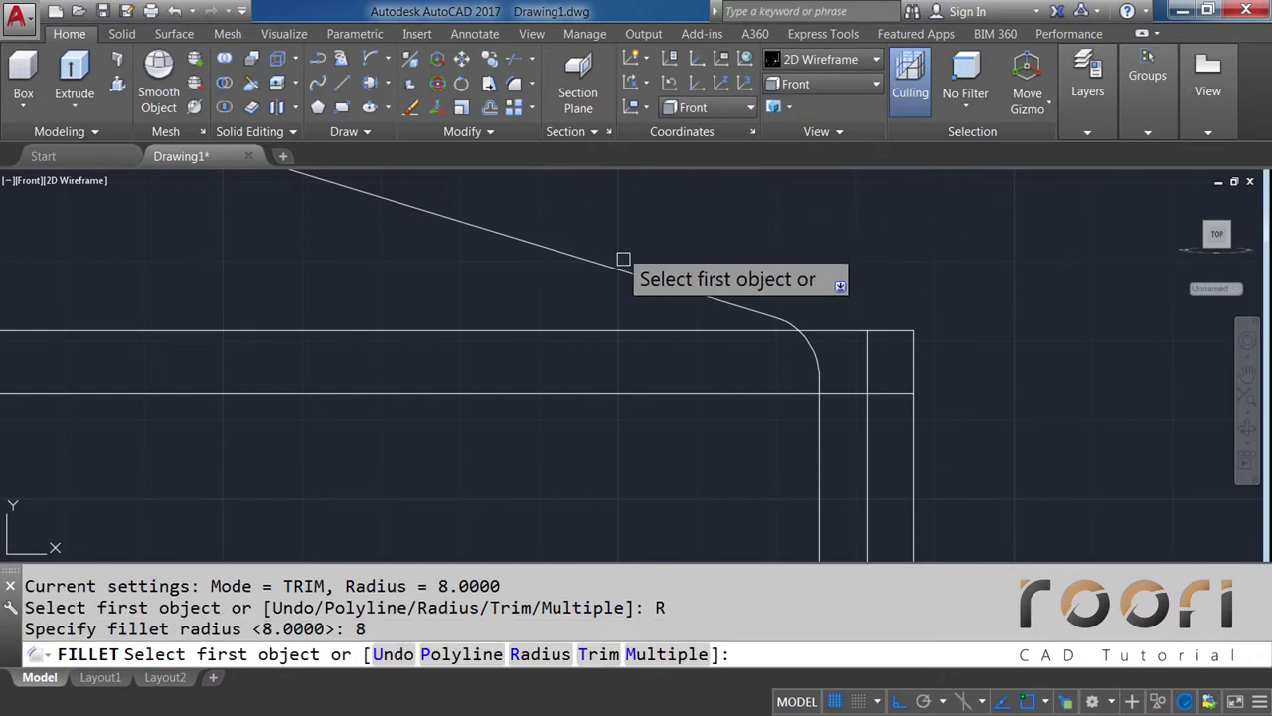
pyautogui.click(639, 394)
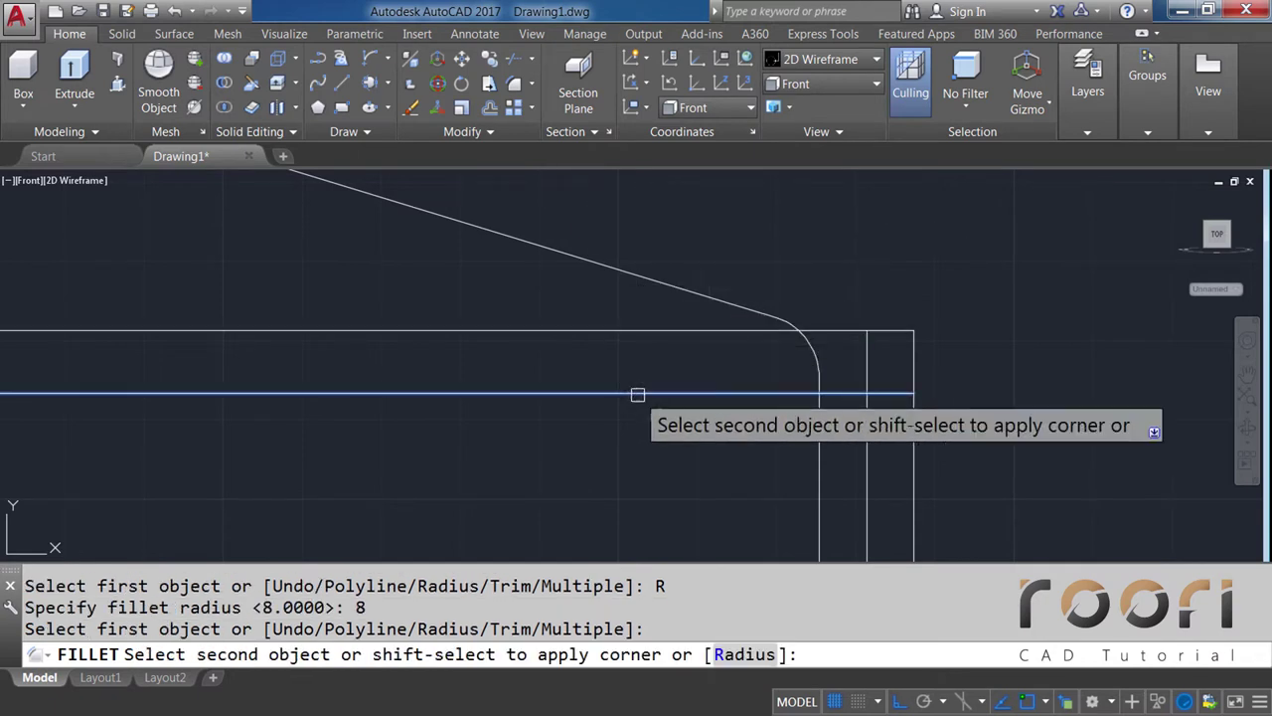
pyautogui.click(912, 471)
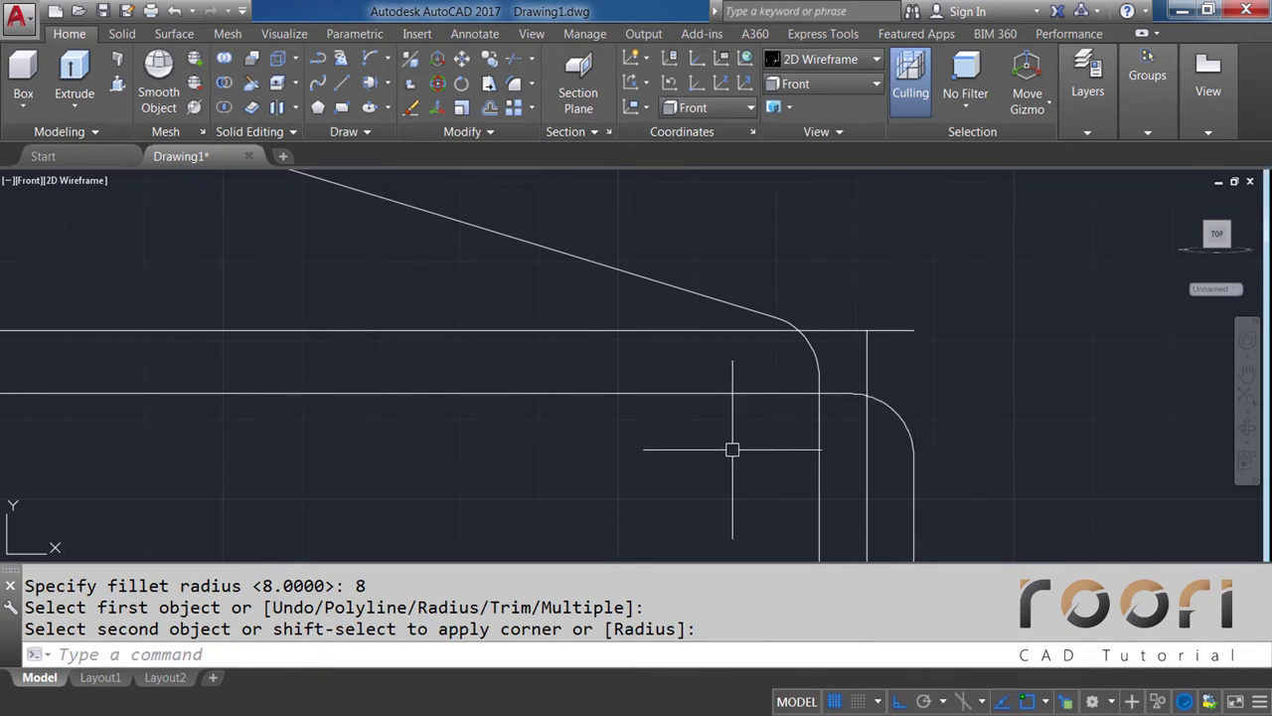
pyautogui.scroll(-2, 733, 449)
# Delete the two leftover horizontal lines and the vertical line below the sloped fillet
pyautogui.click(581, 452)
pyautogui.click(553, 369)
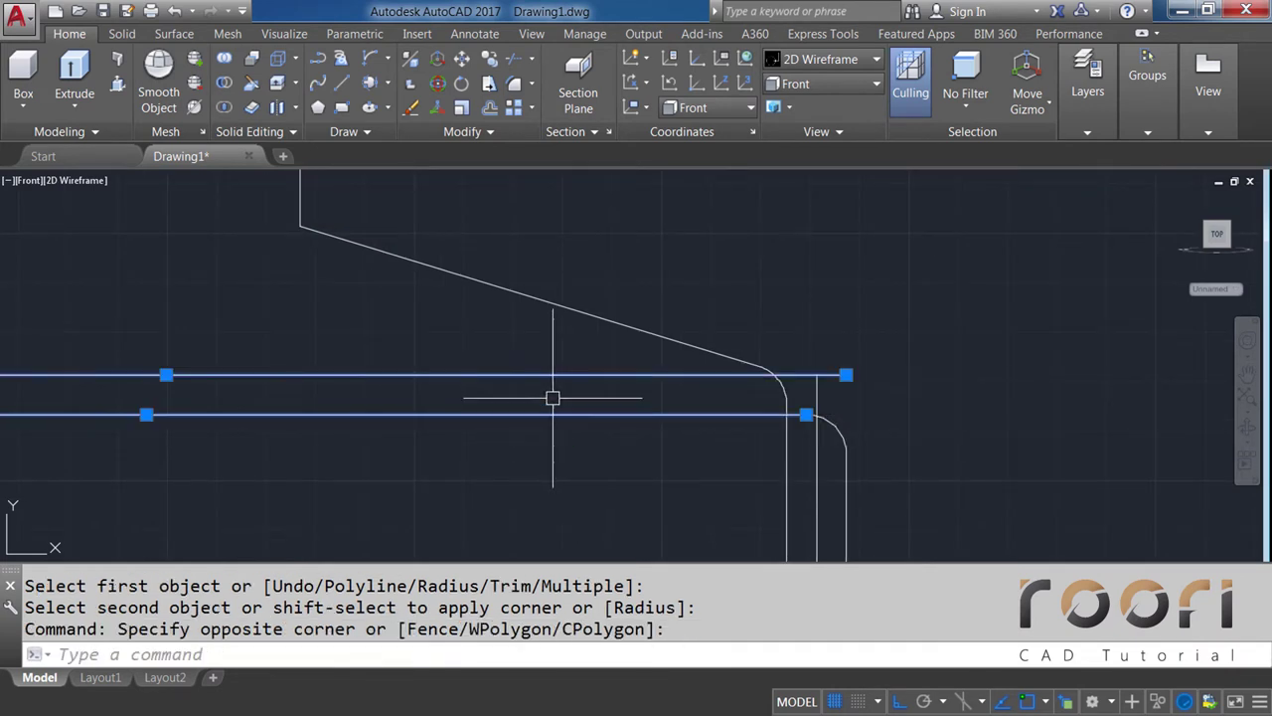
pyautogui.press('Delete')
pyautogui.moveTo(766, 419); pyautogui.dragTo(783, 362, button='middle')
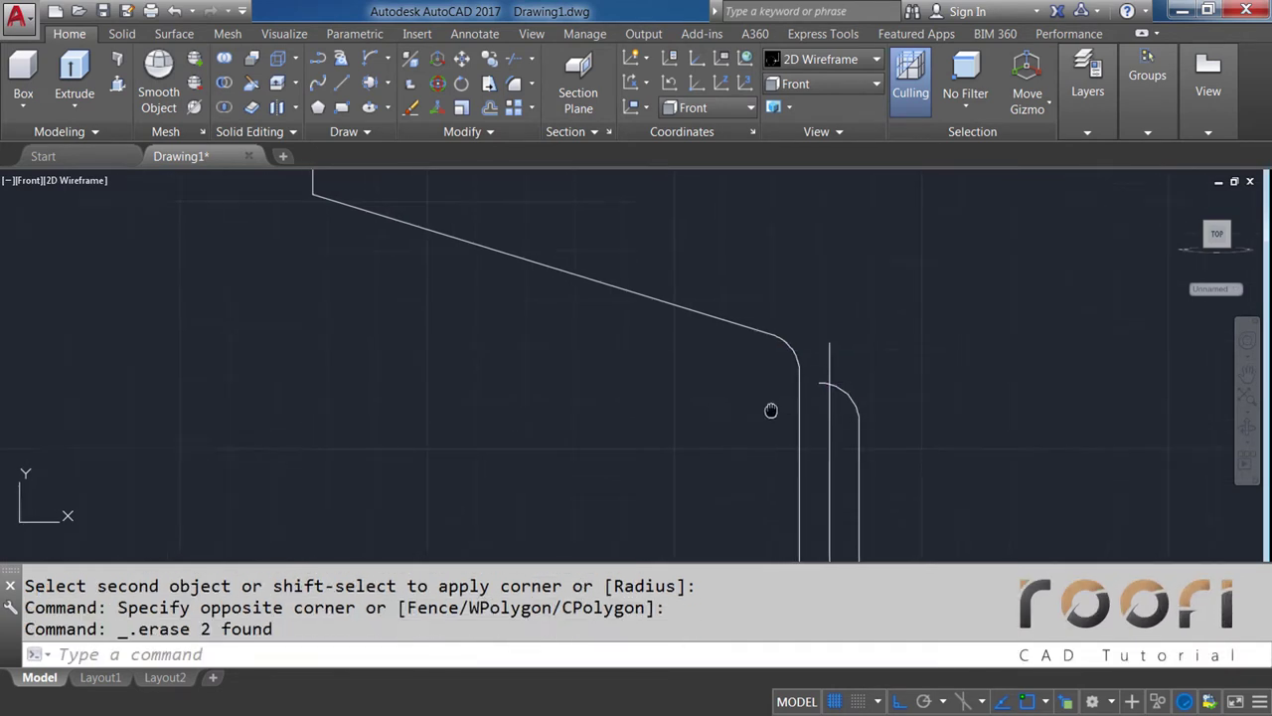
pyautogui.scroll(-1, 761, 412)
pyautogui.click(784, 412)
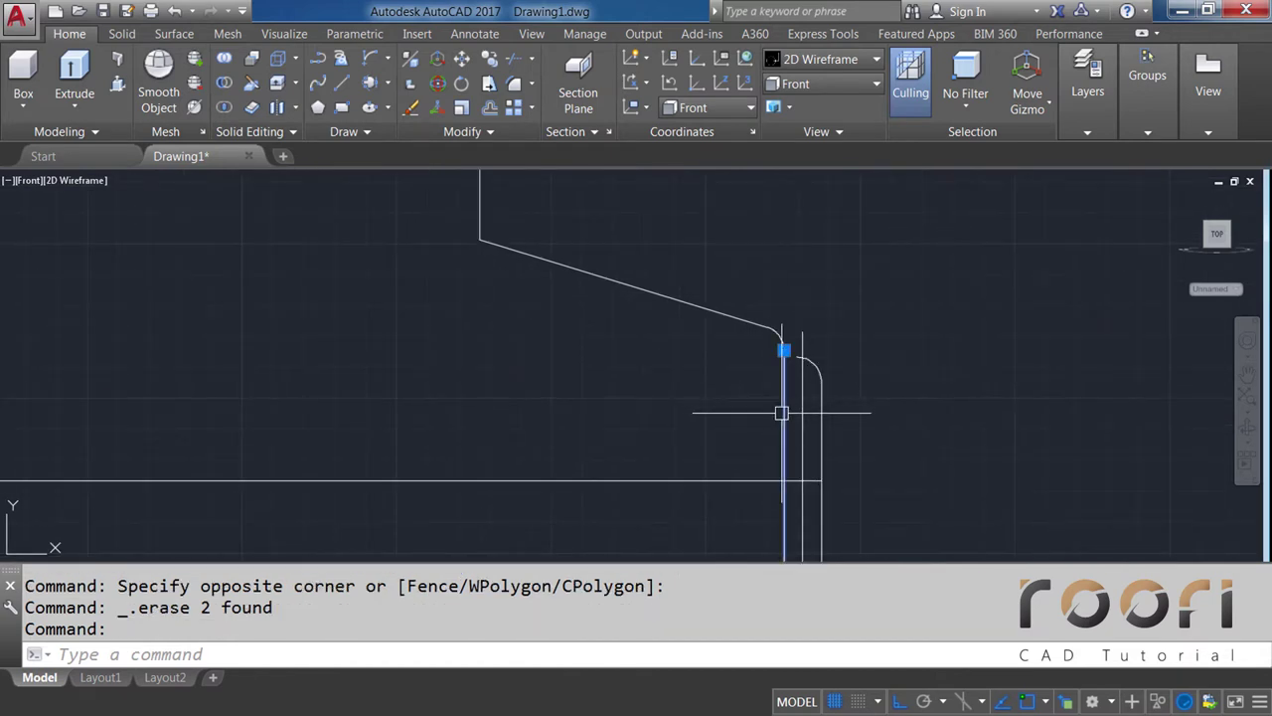
pyautogui.press('Delete')
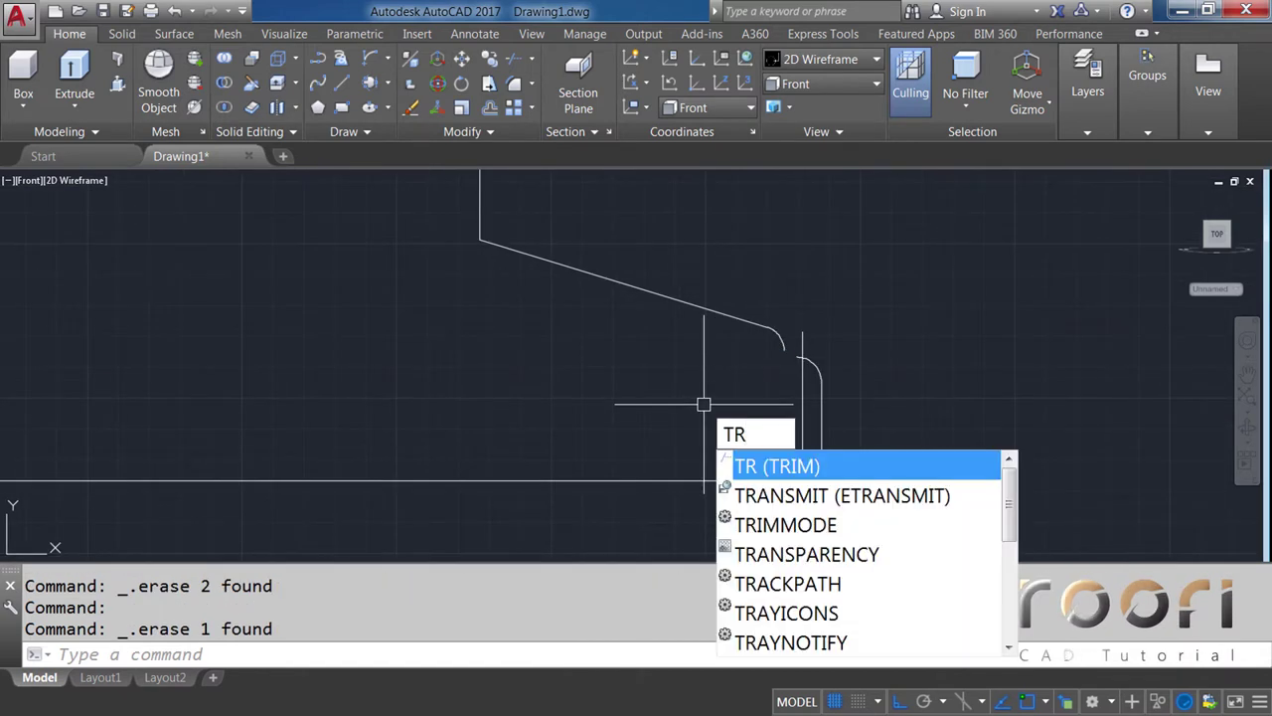
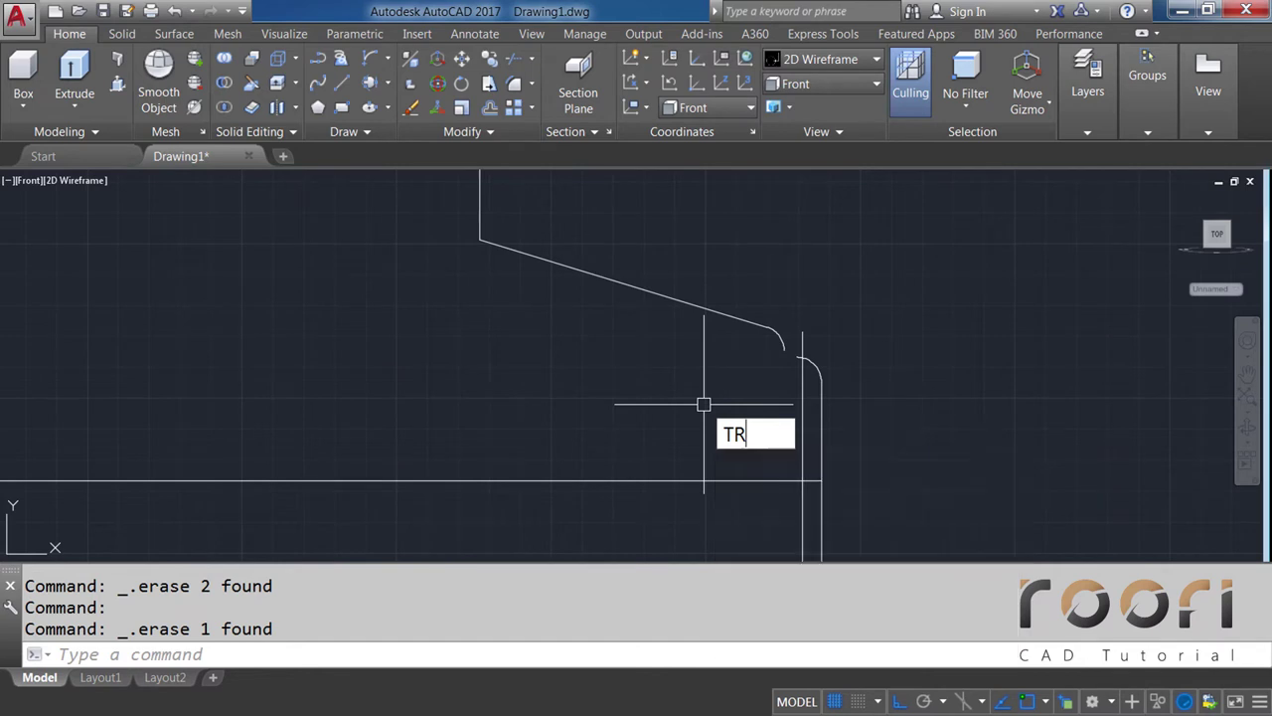
# Trim the stray vertical segment above the horizontal line, using it as the cutting edge
pyautogui.press('Return')
pyautogui.click(707, 481)
pyautogui.press('Return')
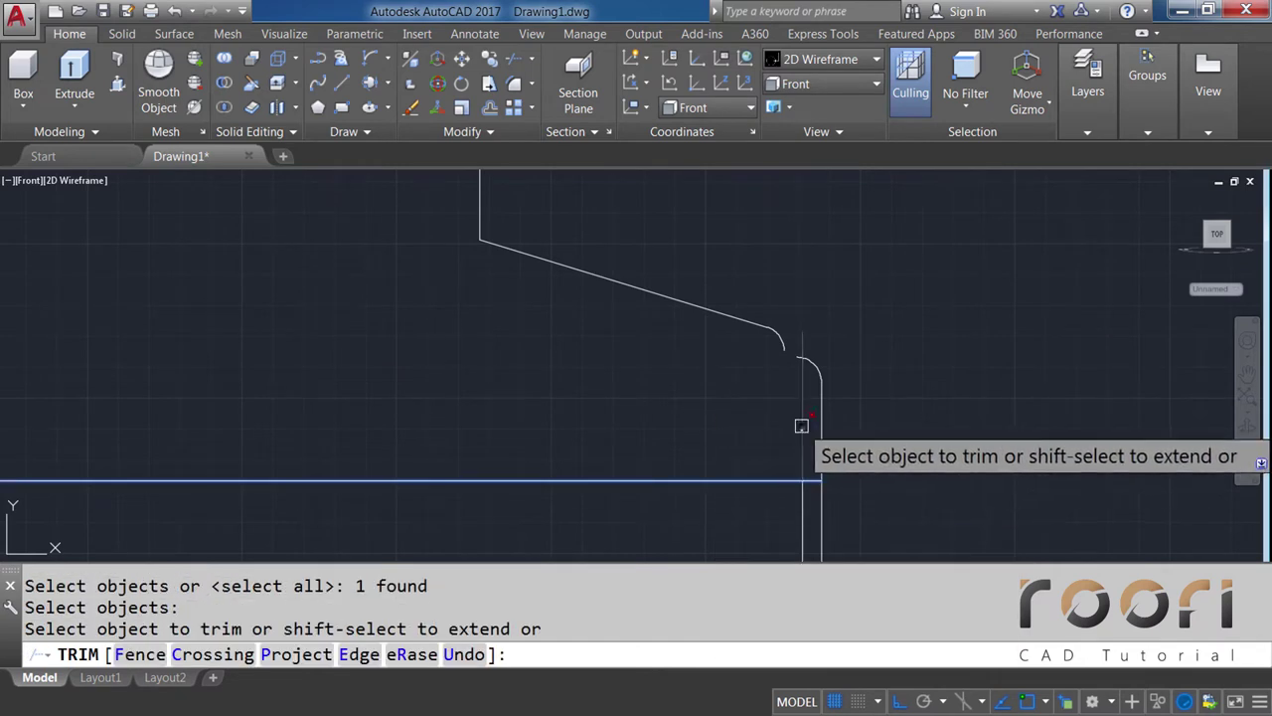
pyautogui.click(801, 421)
pyautogui.press('Return')
# Reframe the view on the corner above the sloped line
pyautogui.moveTo(554, 327); pyautogui.dragTo(553, 352, button='middle')
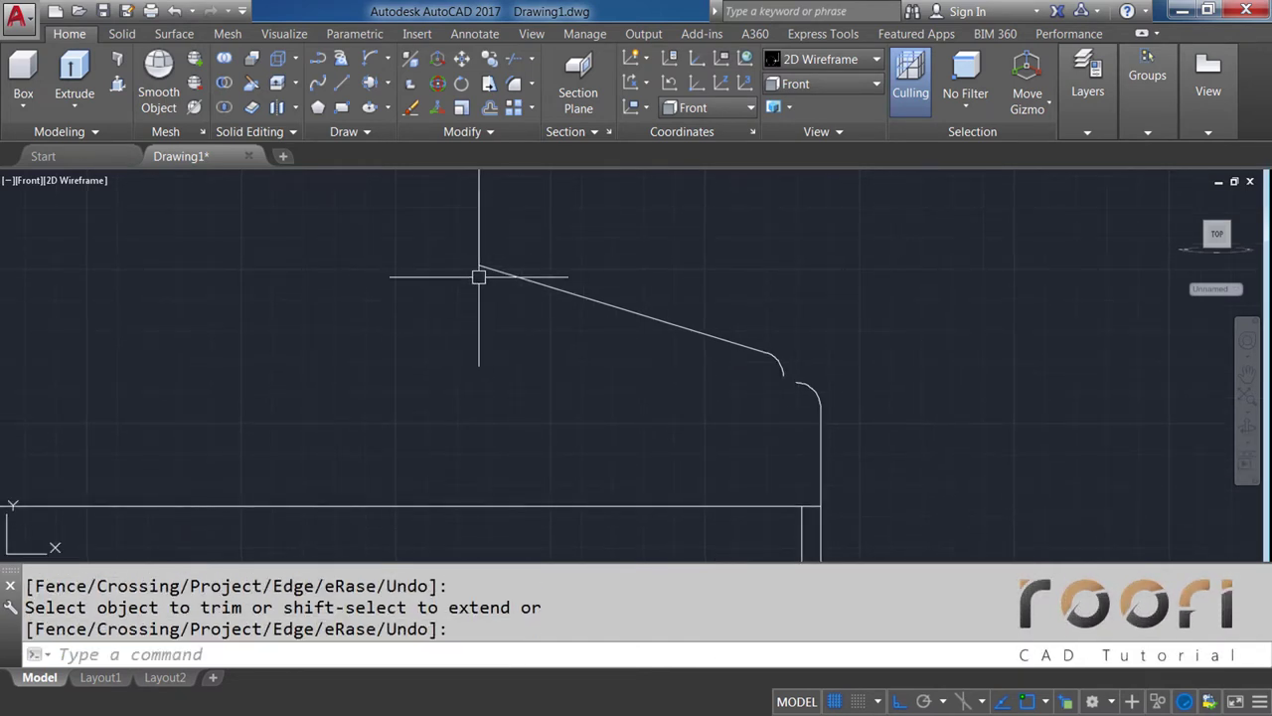
pyautogui.scroll(2, 477, 272)
pyautogui.scroll(2, 478, 272)
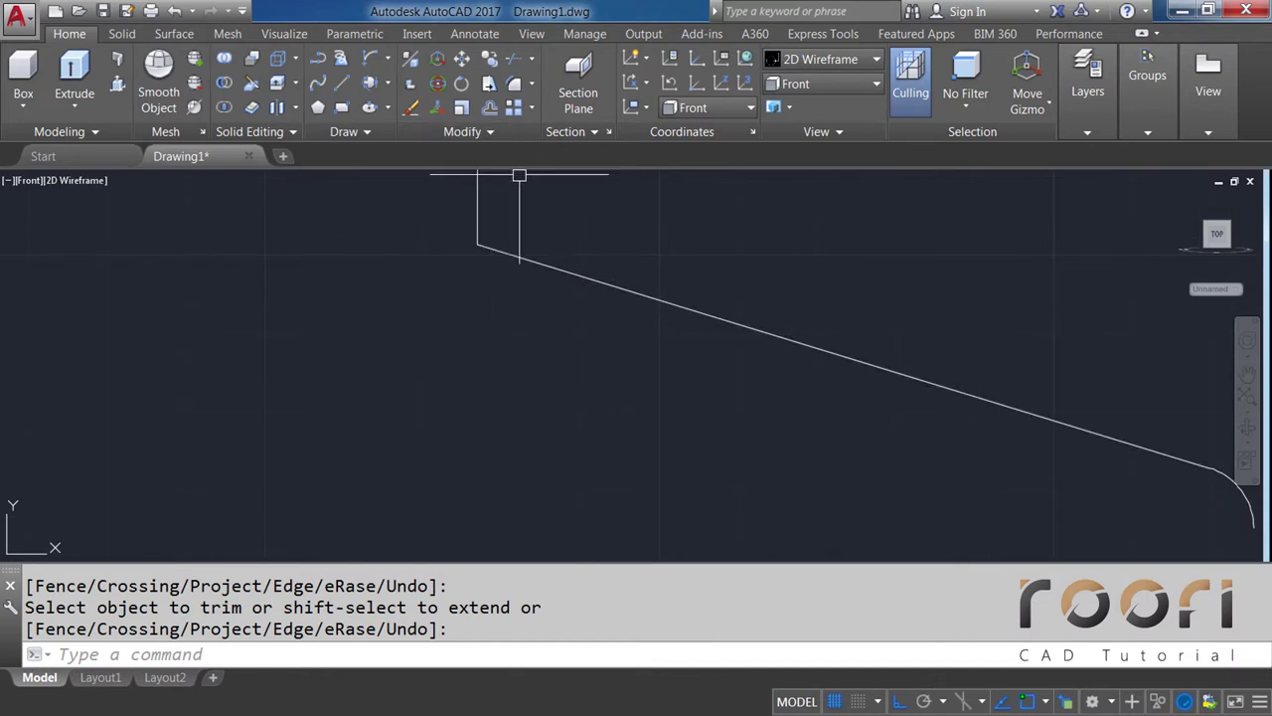
pyautogui.moveTo(520, 176); pyautogui.dragTo(526, 303, button='middle')
pyautogui.click(533, 86)
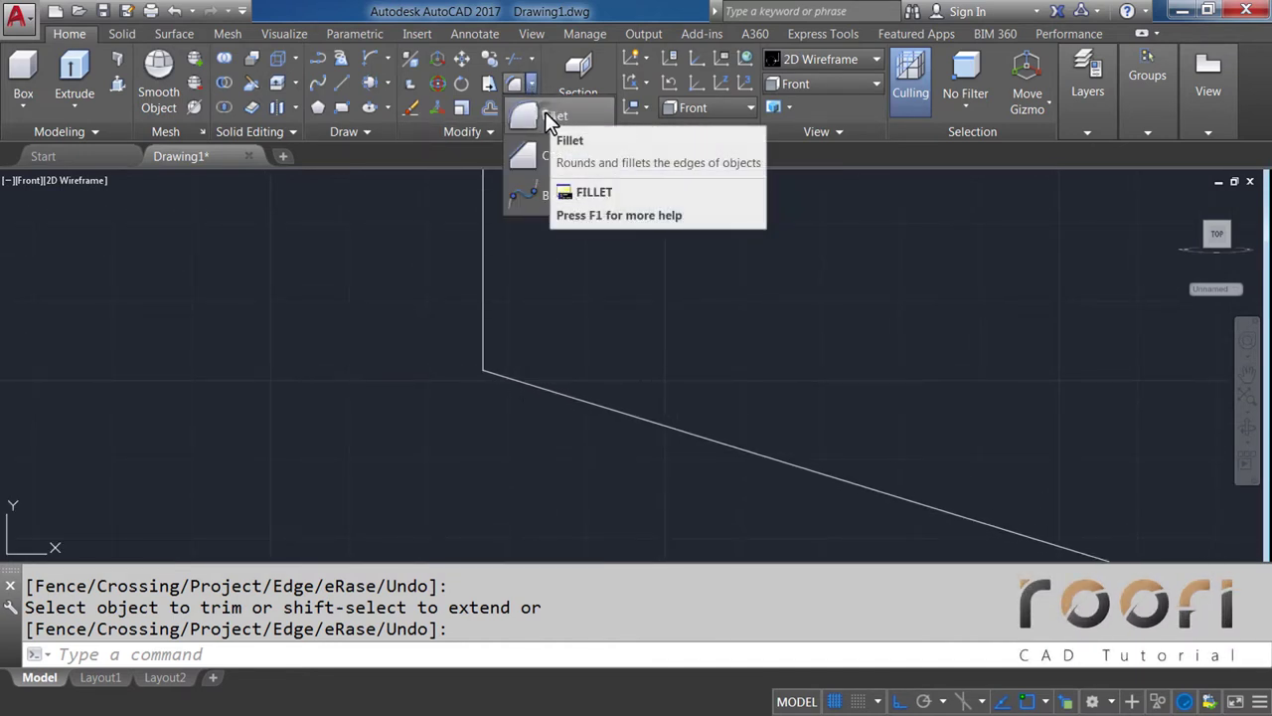
# Fillet the vertical neck line into the sloped line with radius 30
pyautogui.click(555, 117)
pyautogui.write('R')
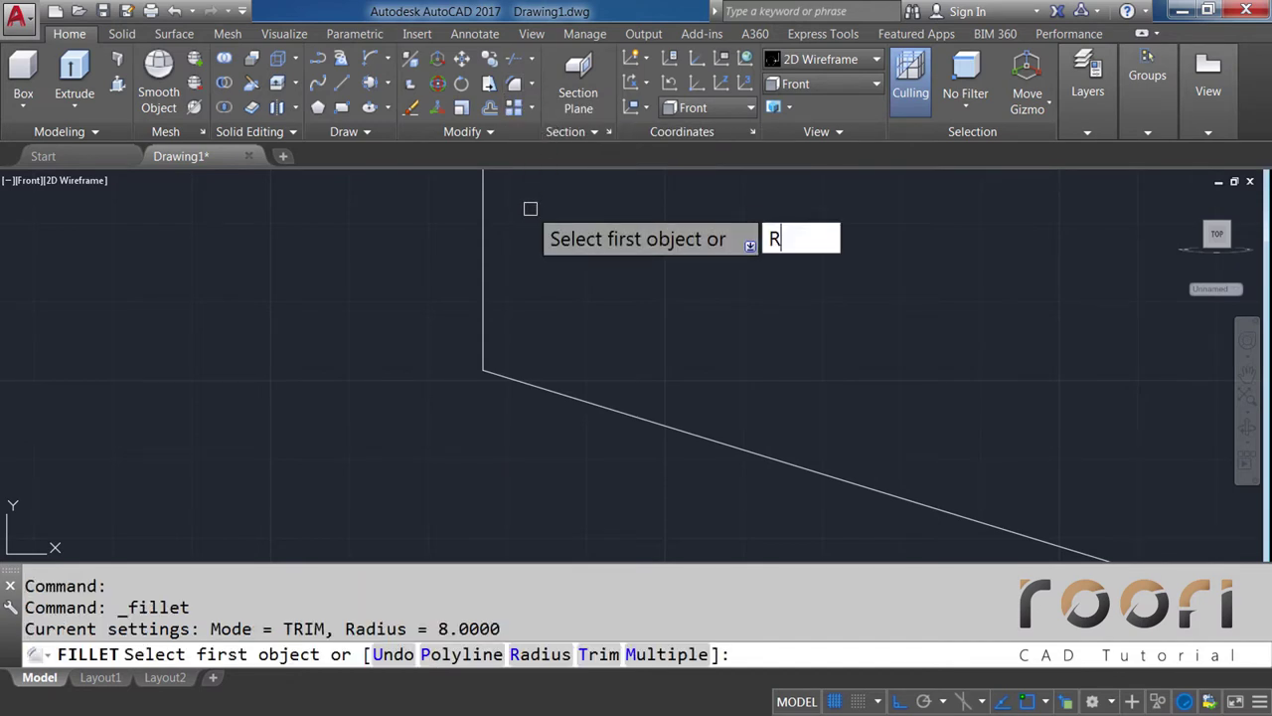
pyautogui.press('Return')
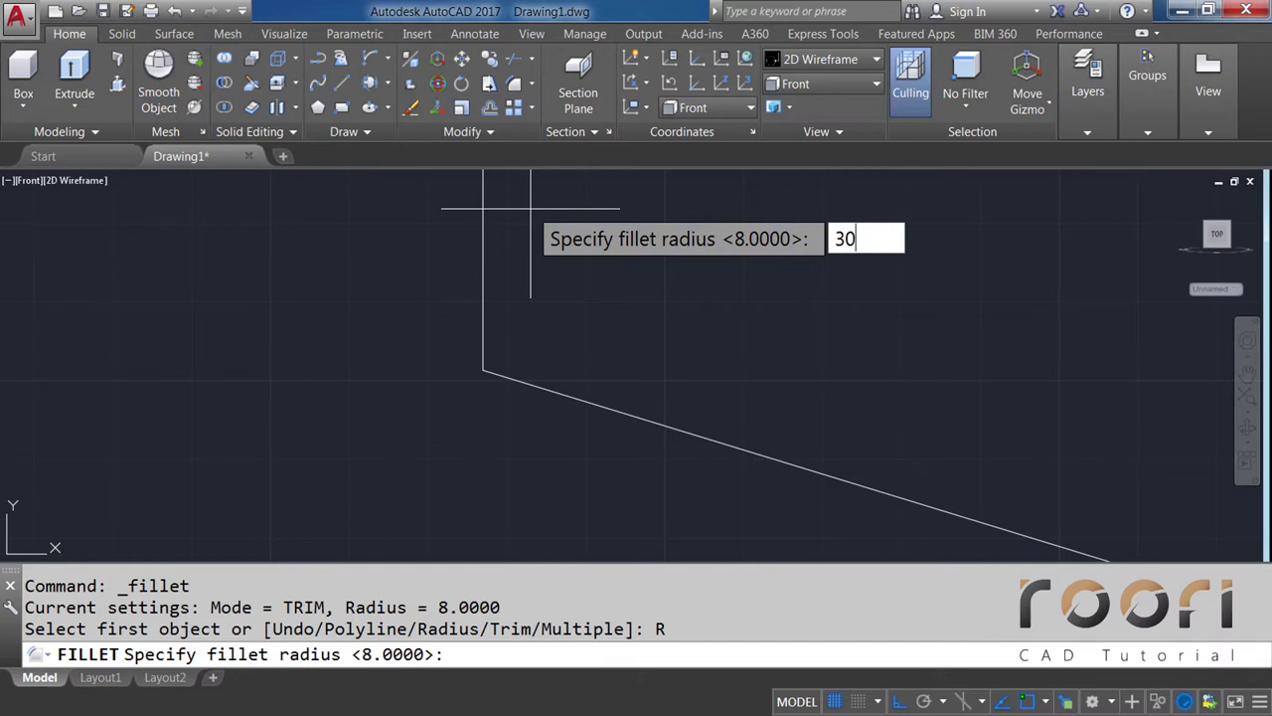
pyautogui.press('Return')
pyautogui.click(483, 256)
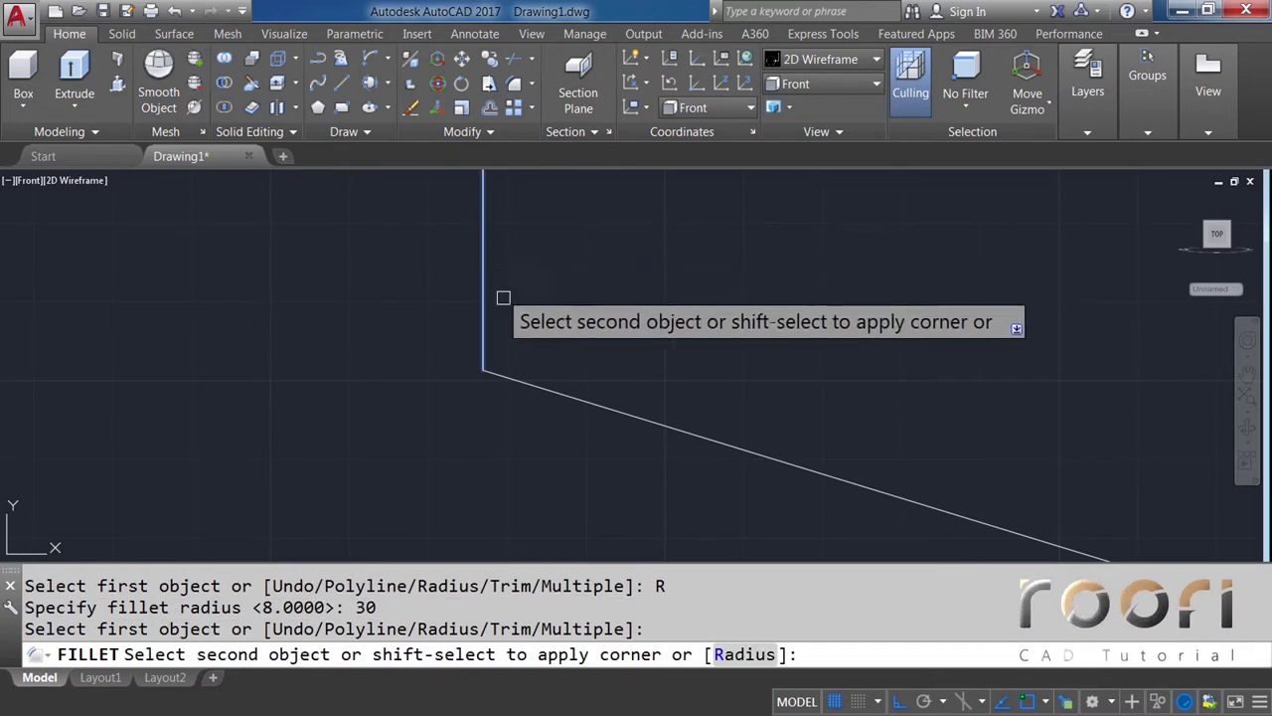
pyautogui.click(536, 396)
pyautogui.scroll(-2, 488, 368)
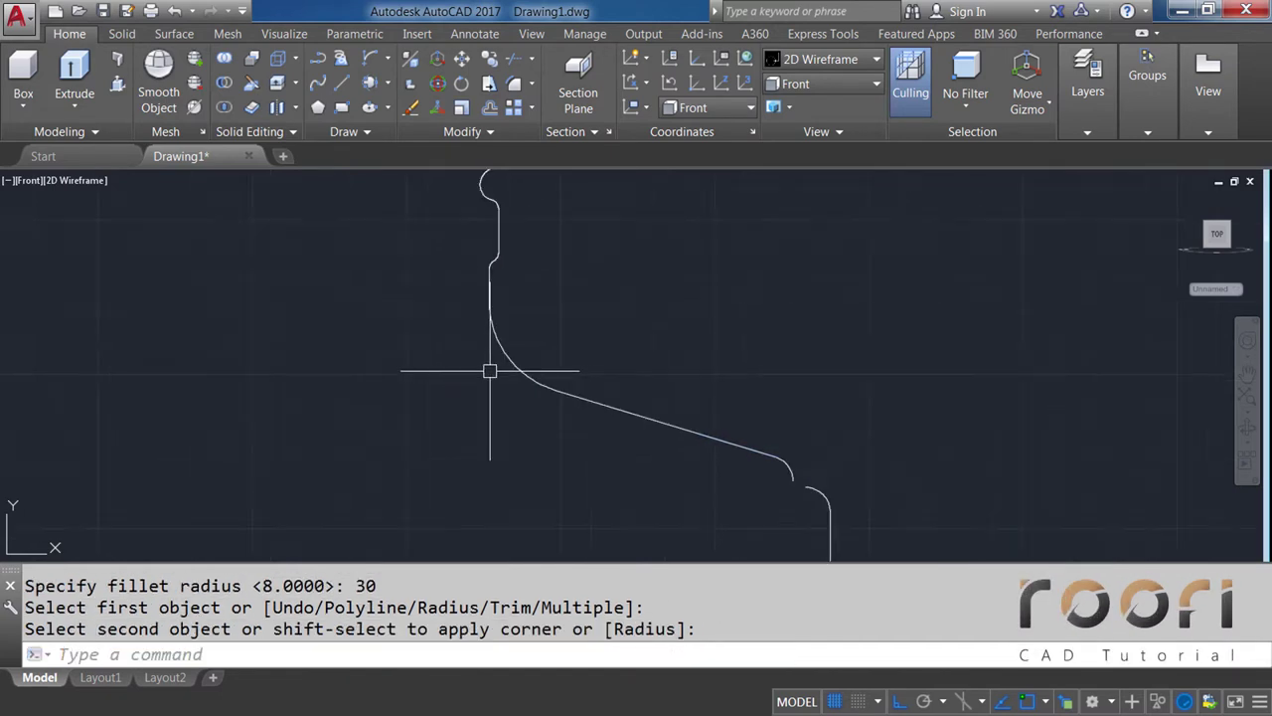
pyautogui.scroll(-2, 591, 423)
pyautogui.moveTo(591, 424); pyautogui.dragTo(591, 372, button='middle')
pyautogui.scroll(2, 647, 389)
pyautogui.scroll(2, 676, 392)
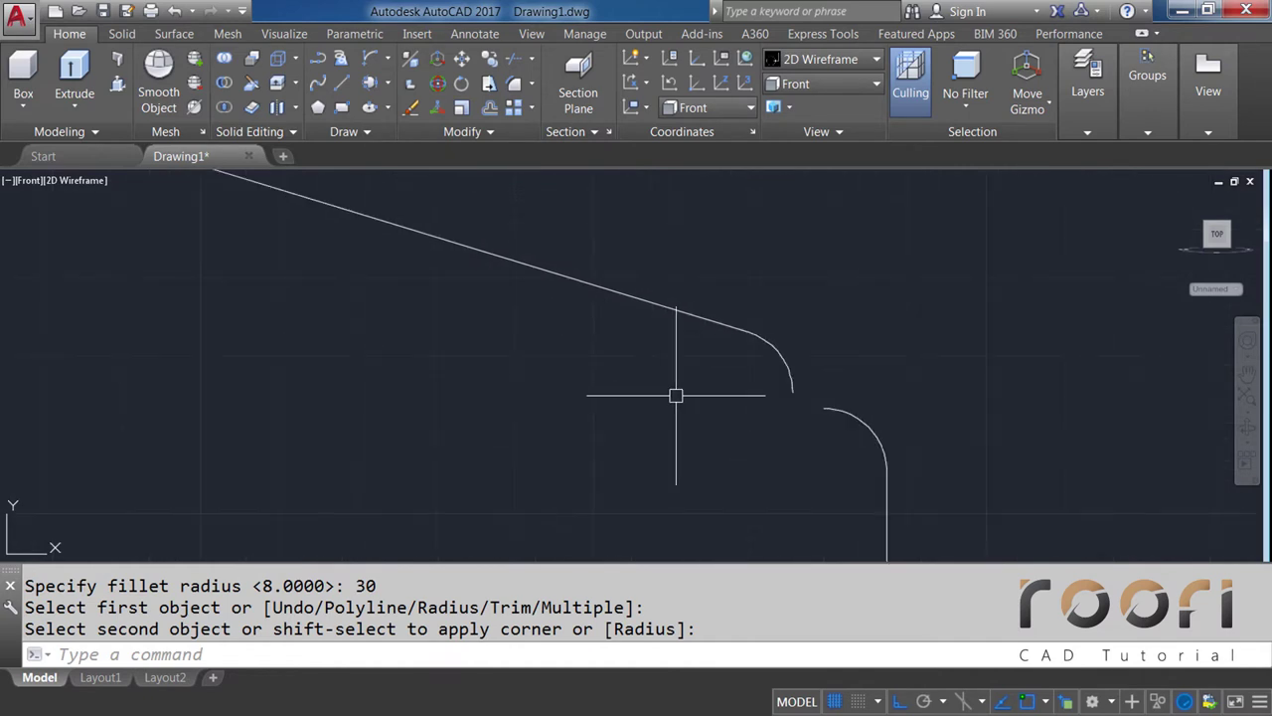
pyautogui.scroll(2, 552, 373)
pyautogui.scroll(2, 551, 374)
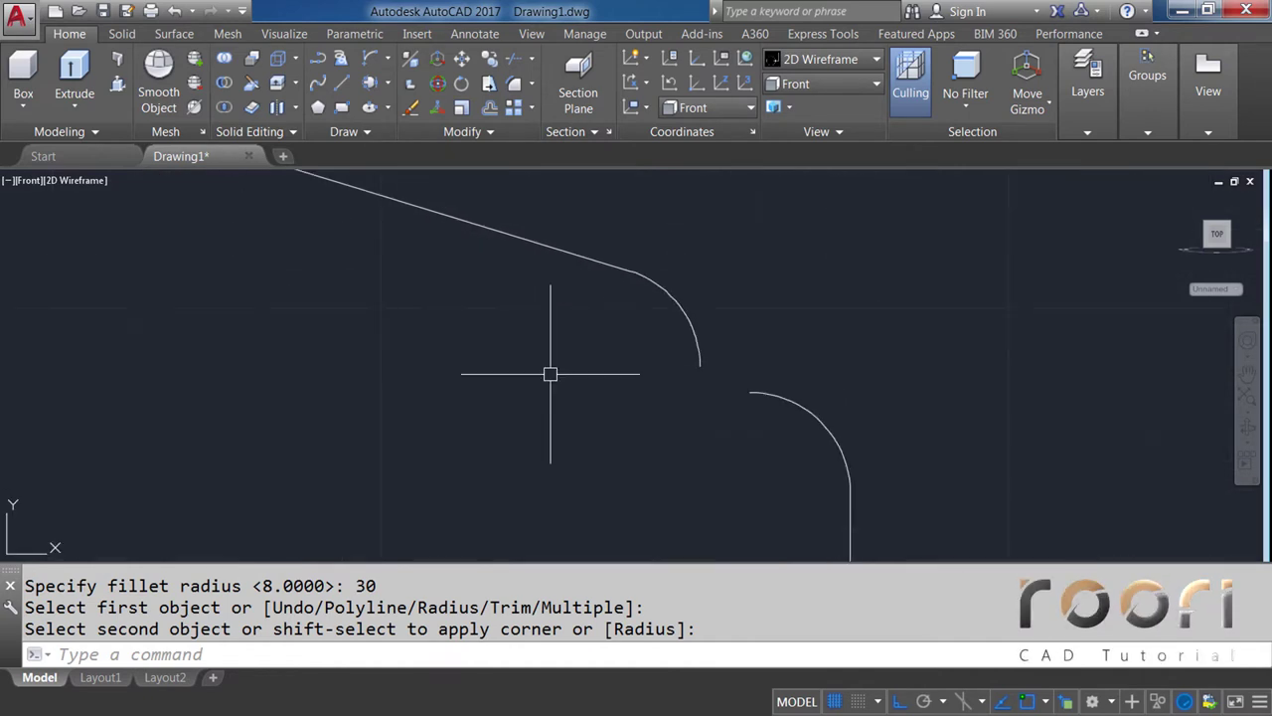
# Blend the upper and lower shoulder arcs with a radius 6 fillet
pyautogui.click(533, 85)
pyautogui.click(544, 116)
pyautogui.write('R')
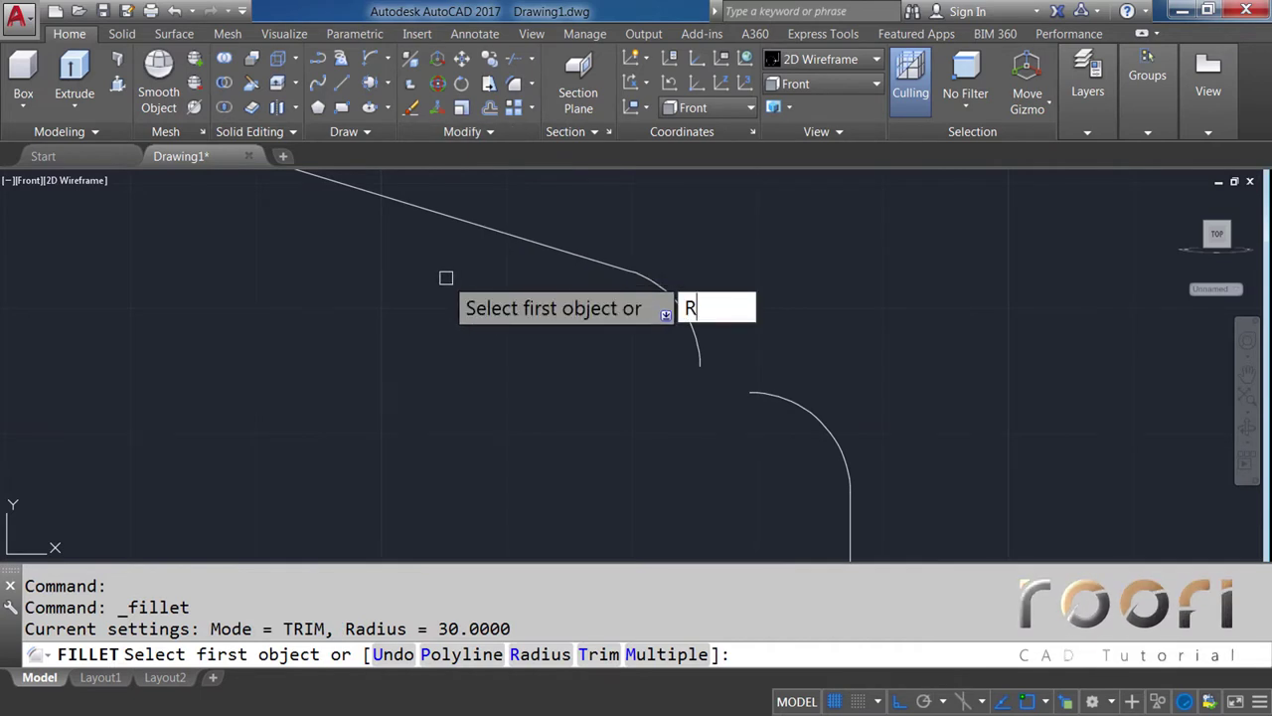
pyautogui.press('Return')
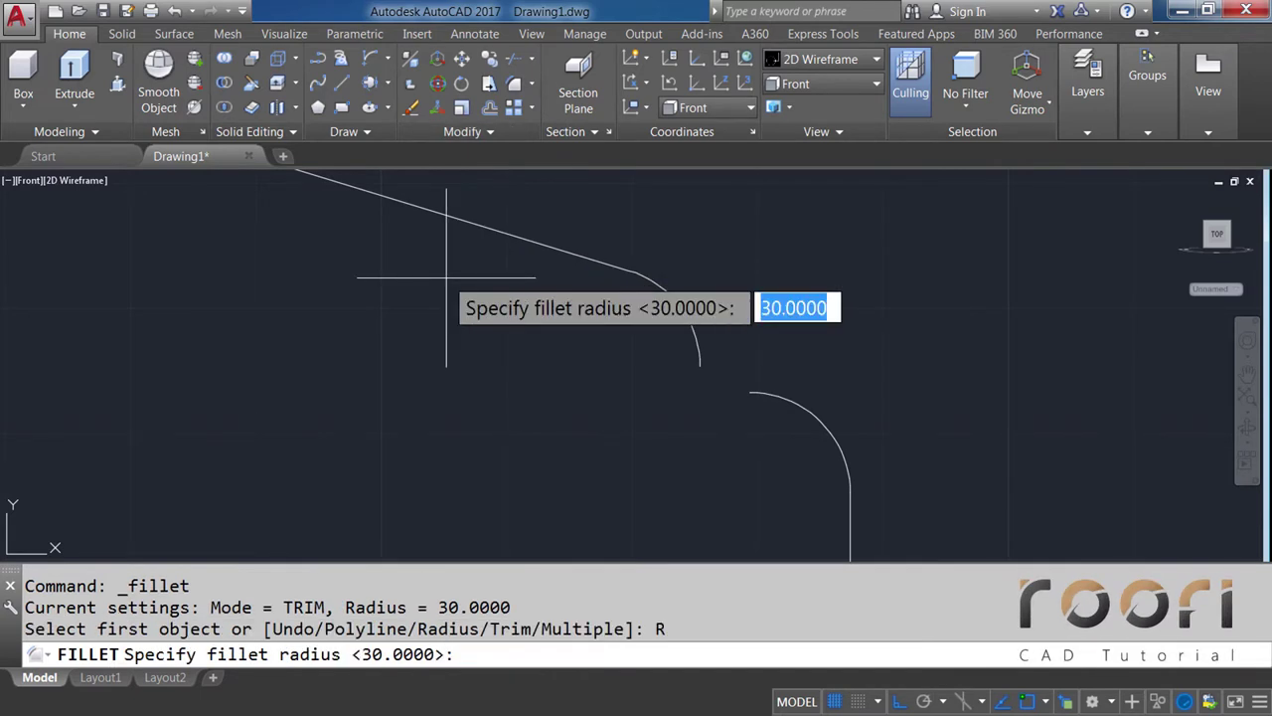
pyautogui.press('Return')
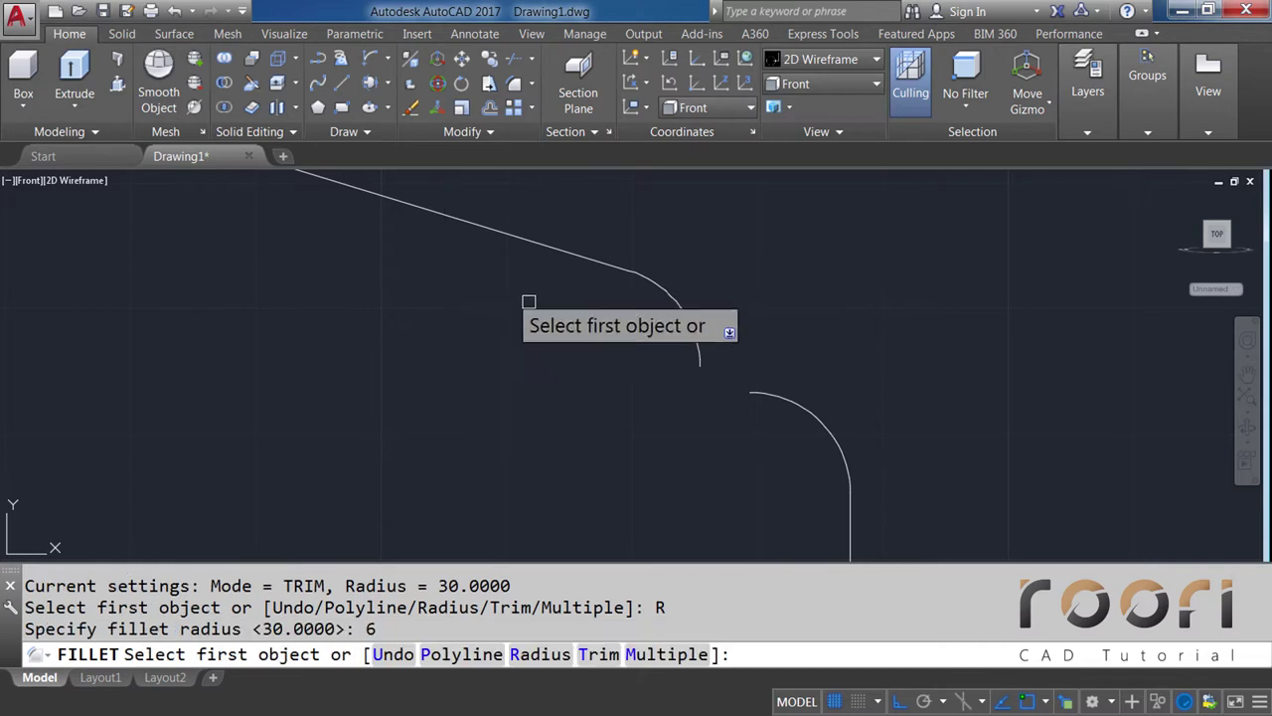
pyautogui.click(687, 334)
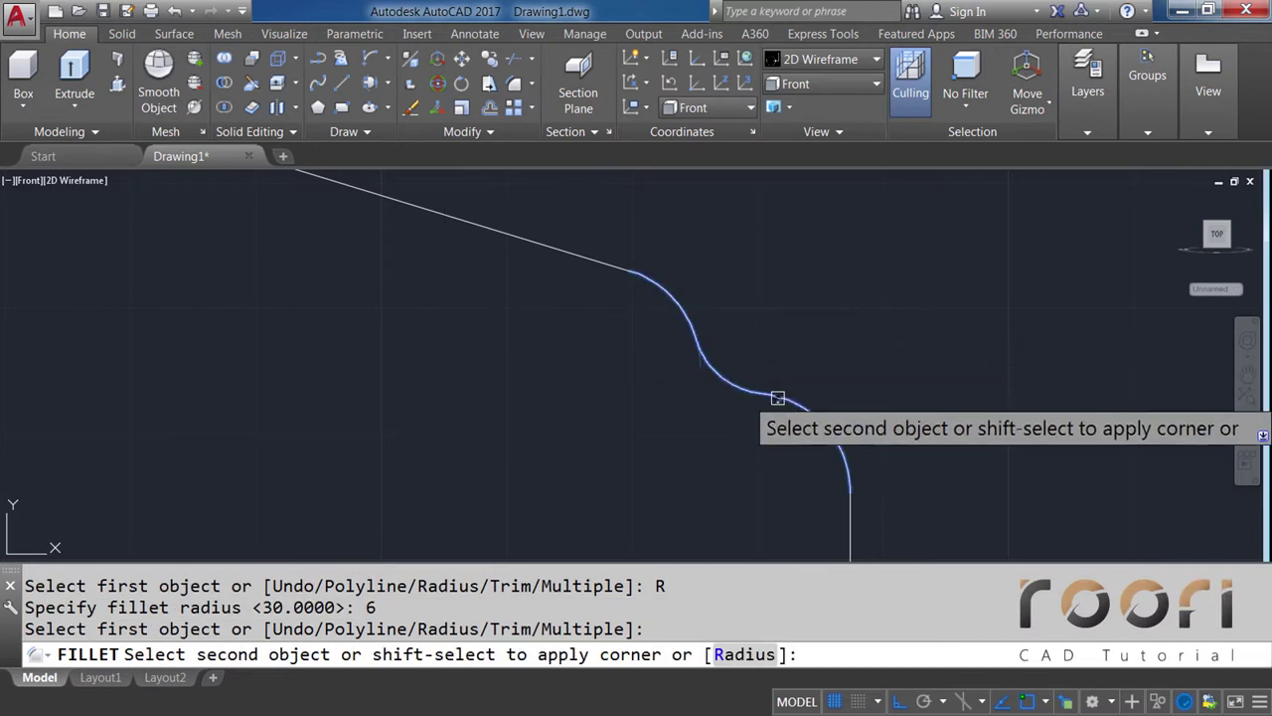
pyautogui.click(773, 396)
pyautogui.moveTo(775, 394)
pyautogui.mouseDown(button='middle')
pyautogui.moveTo(687, 346)
pyautogui.moveTo(682, 369)
pyautogui.mouseUp(button='middle')
pyautogui.scroll(-2, 681, 402)
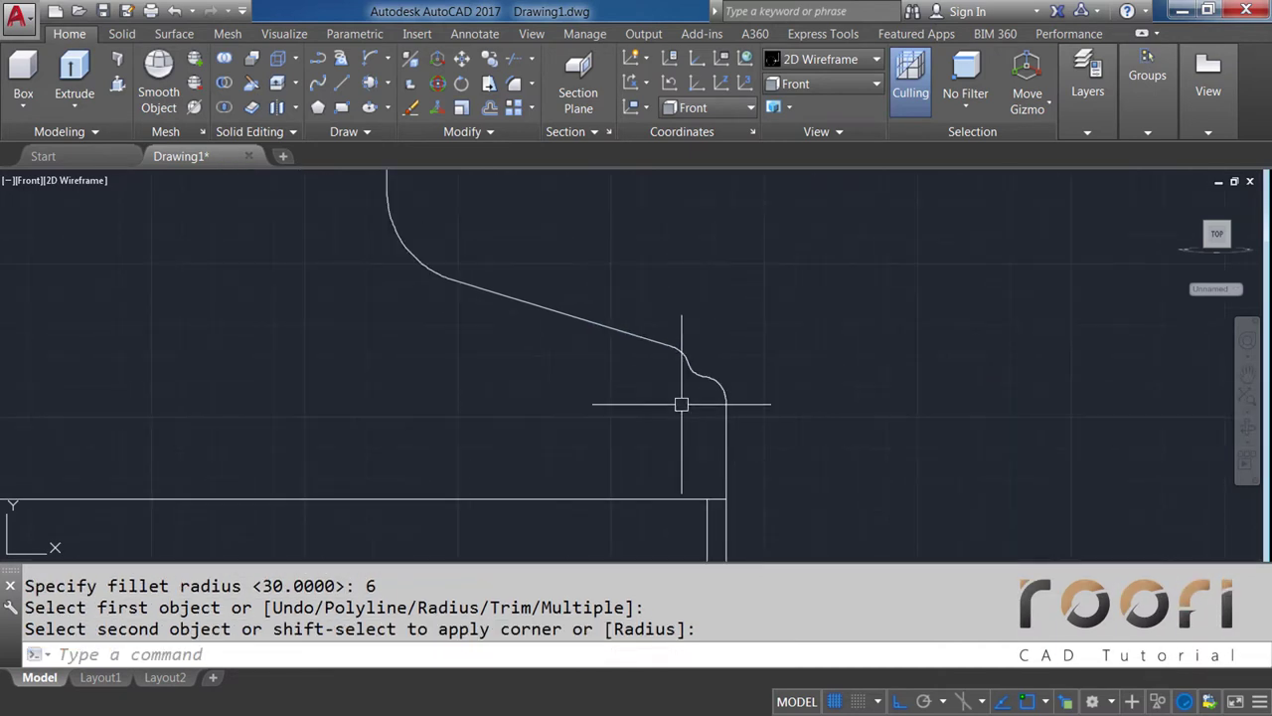
pyautogui.moveTo(676, 435); pyautogui.dragTo(699, 312, button='middle')
pyautogui.scroll(-1, 696, 301)
pyautogui.scroll(-2, 667, 352)
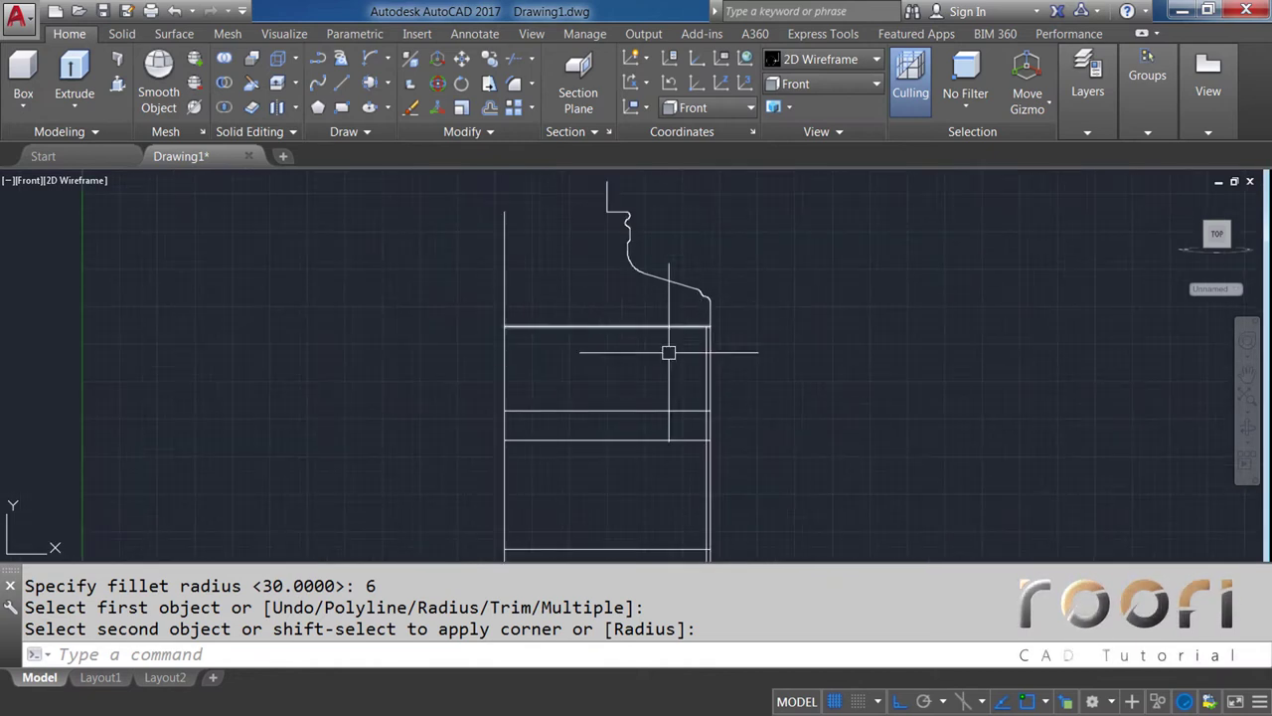
pyautogui.scroll(-1, 654, 372)
pyautogui.write('TR')
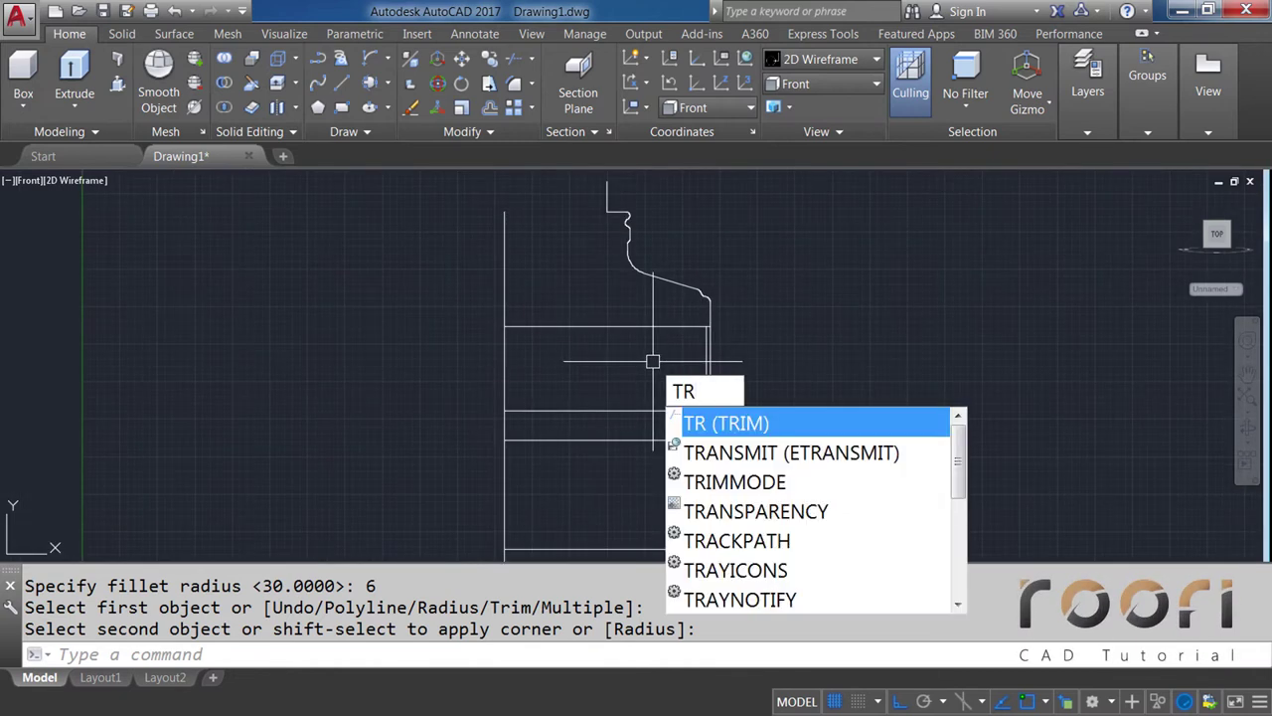
# Trim the right vertical segment between the two horizontals, using all lines as cutting edges
pyautogui.press('Return')
pyautogui.press('Return')
pyautogui.scroll(2, 670, 370)
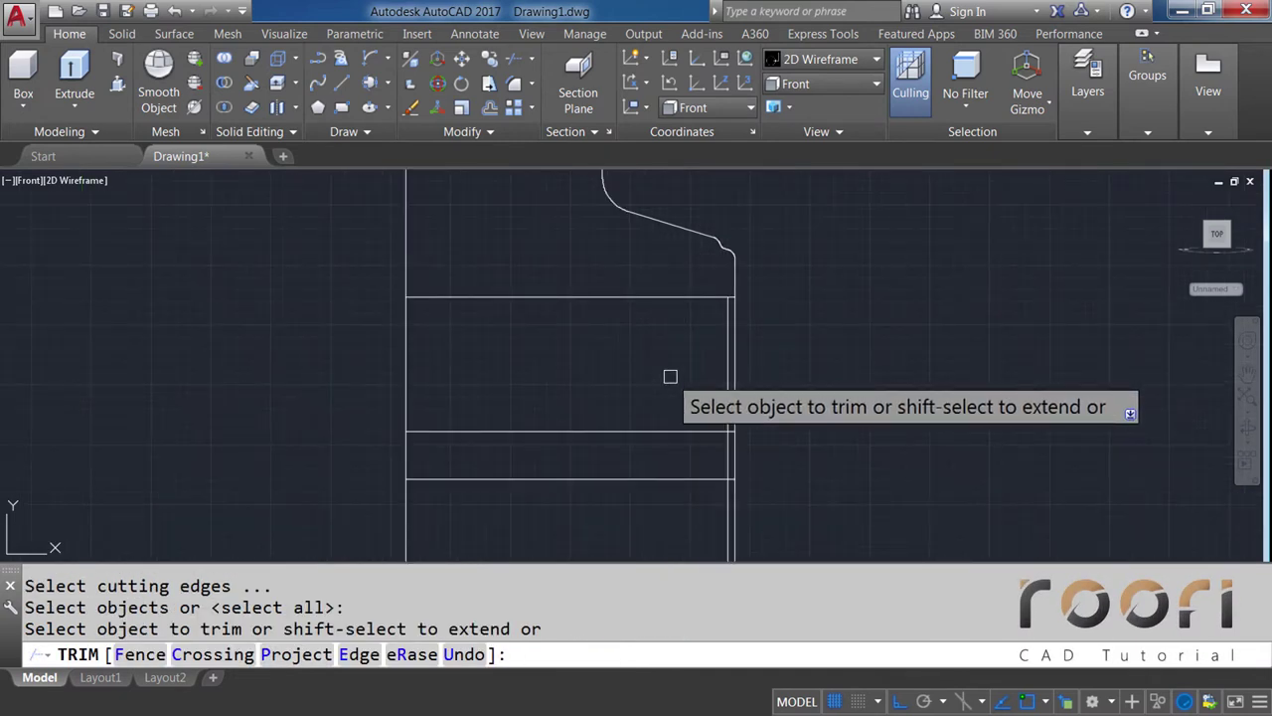
pyautogui.scroll(2, 681, 362)
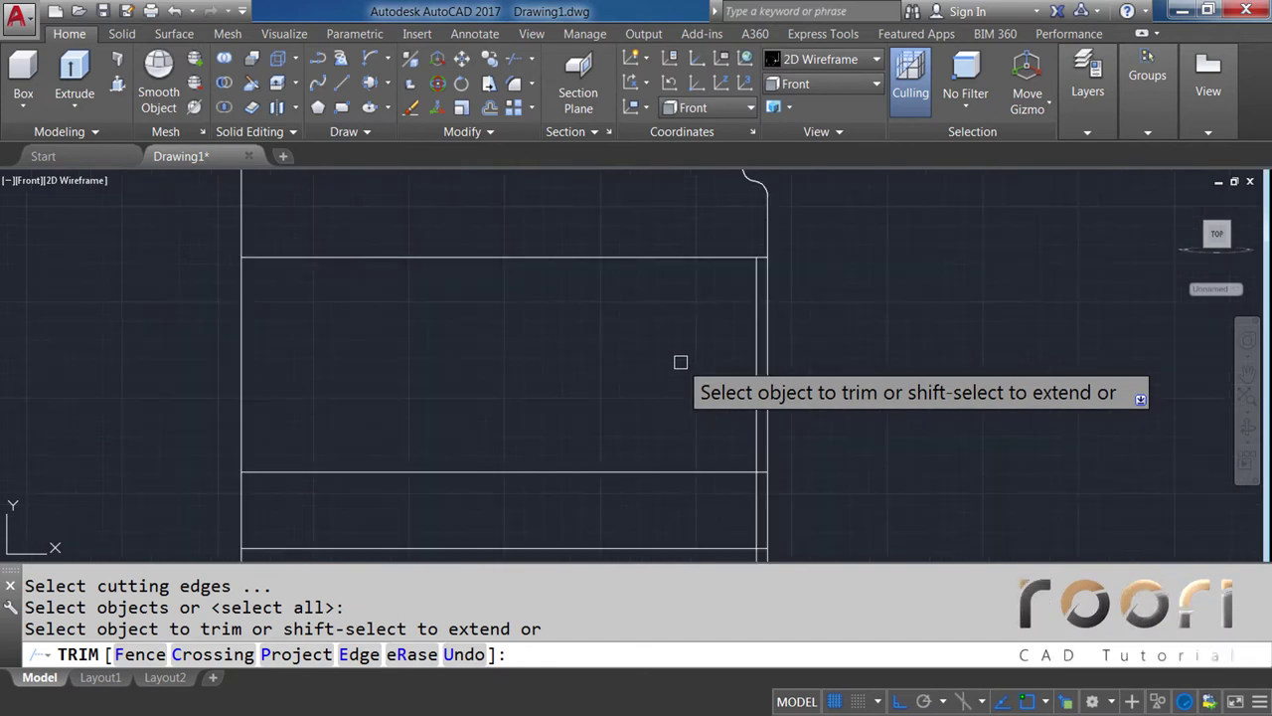
pyautogui.click(773, 340)
pyautogui.moveTo(812, 369); pyautogui.dragTo(754, 191, button='middle')
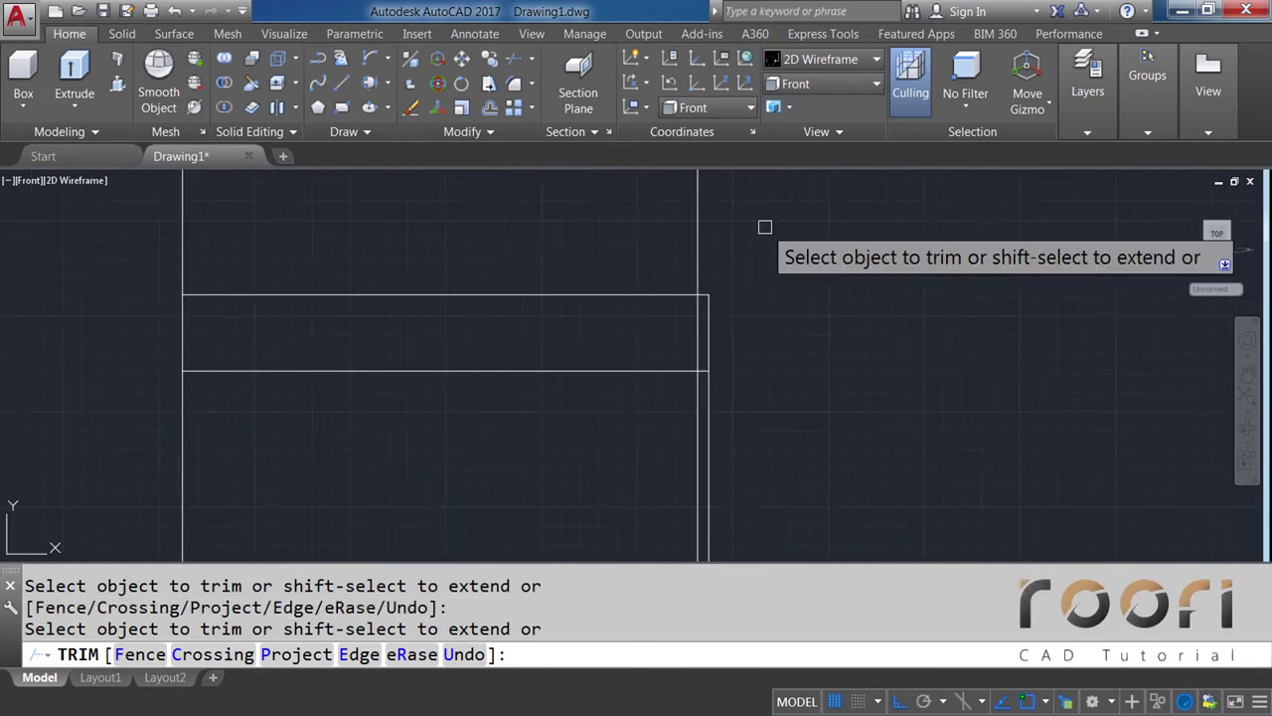
pyautogui.moveTo(752, 435)
pyautogui.mouseDown(button='middle')
pyautogui.moveTo(752, 360)
pyautogui.moveTo(776, 285)
pyautogui.mouseUp(button='middle')
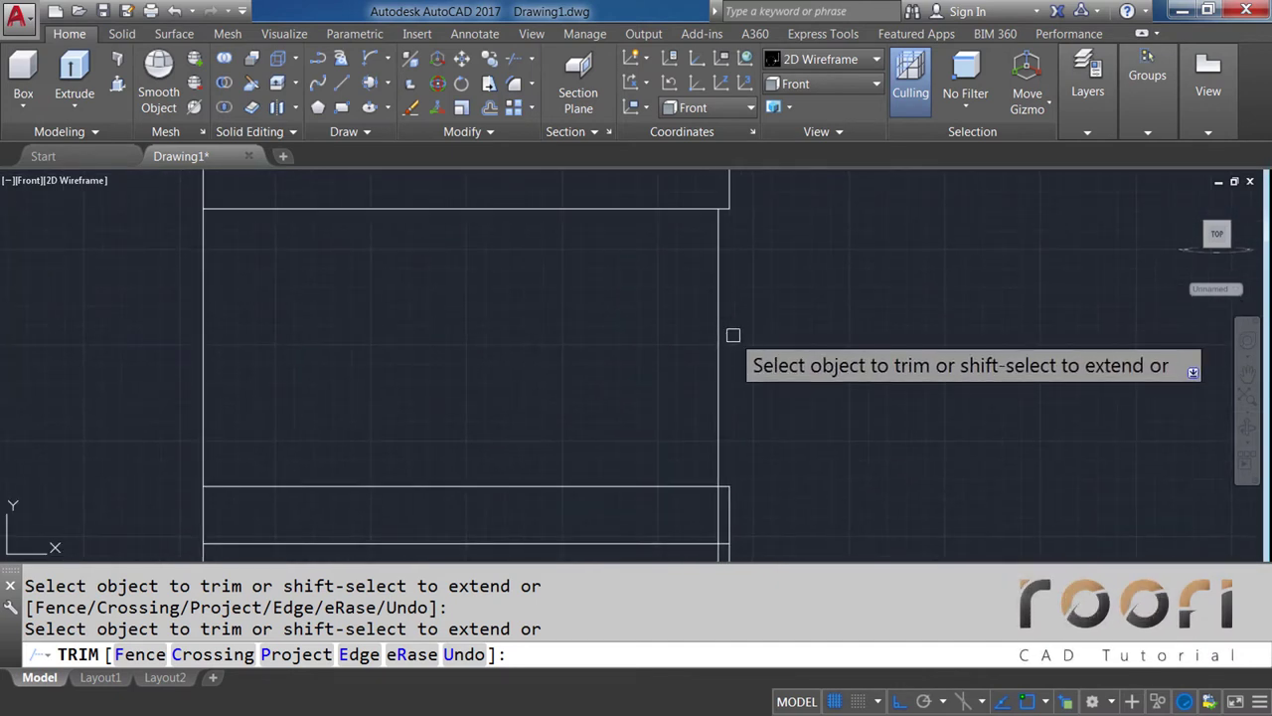
pyautogui.scroll(-2, 731, 357)
pyautogui.press('Return')
pyautogui.scroll(2, 695, 496)
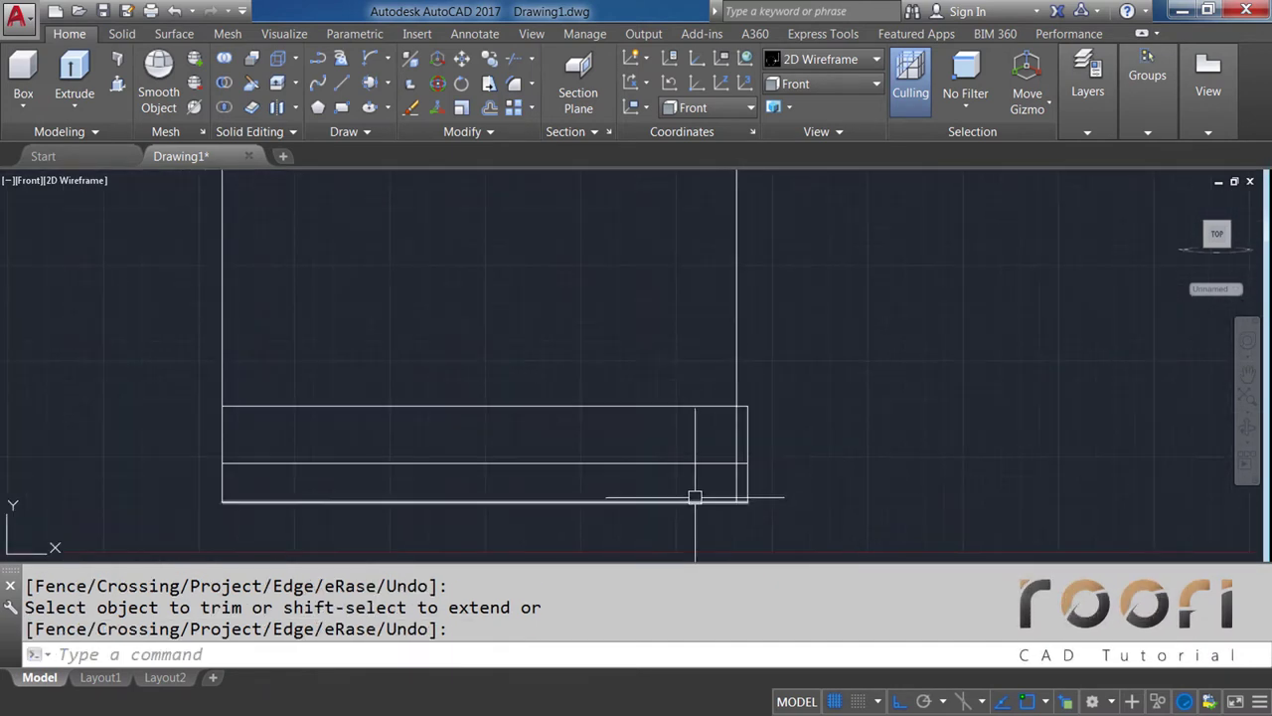
# Trim the vertical line back to the lower rectangle's top edge
pyautogui.write('TR')
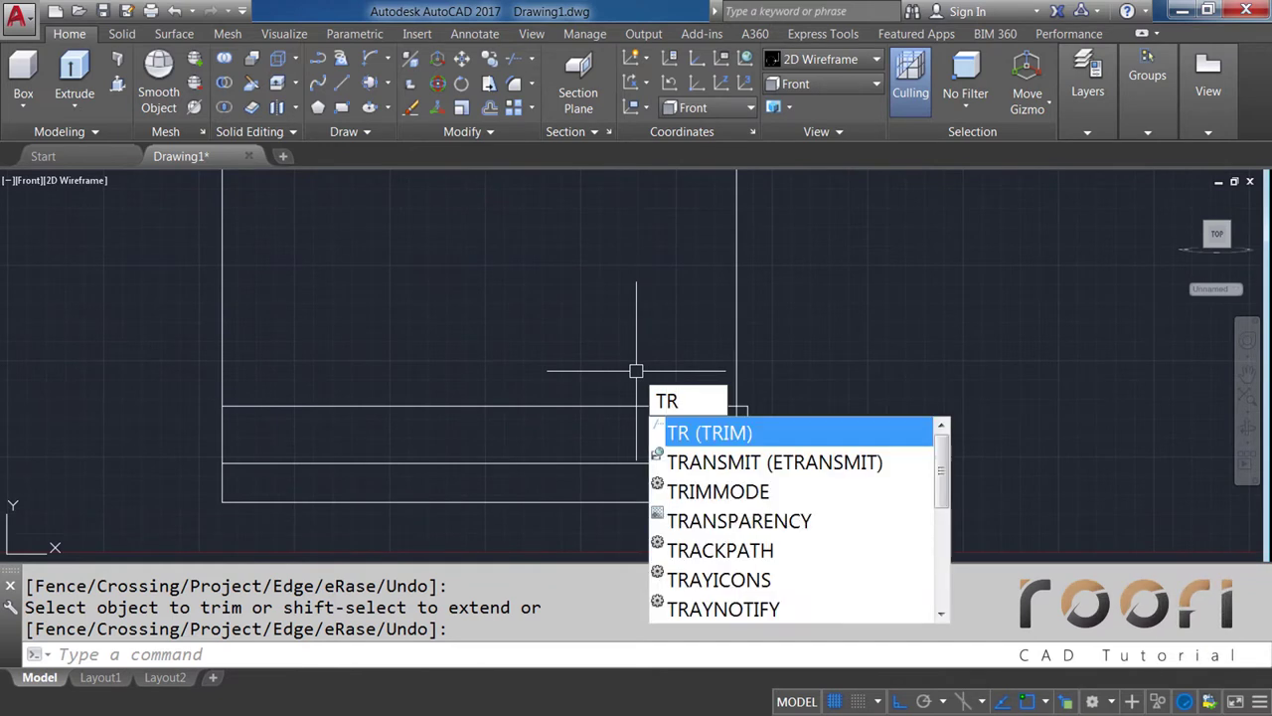
pyautogui.press('Return')
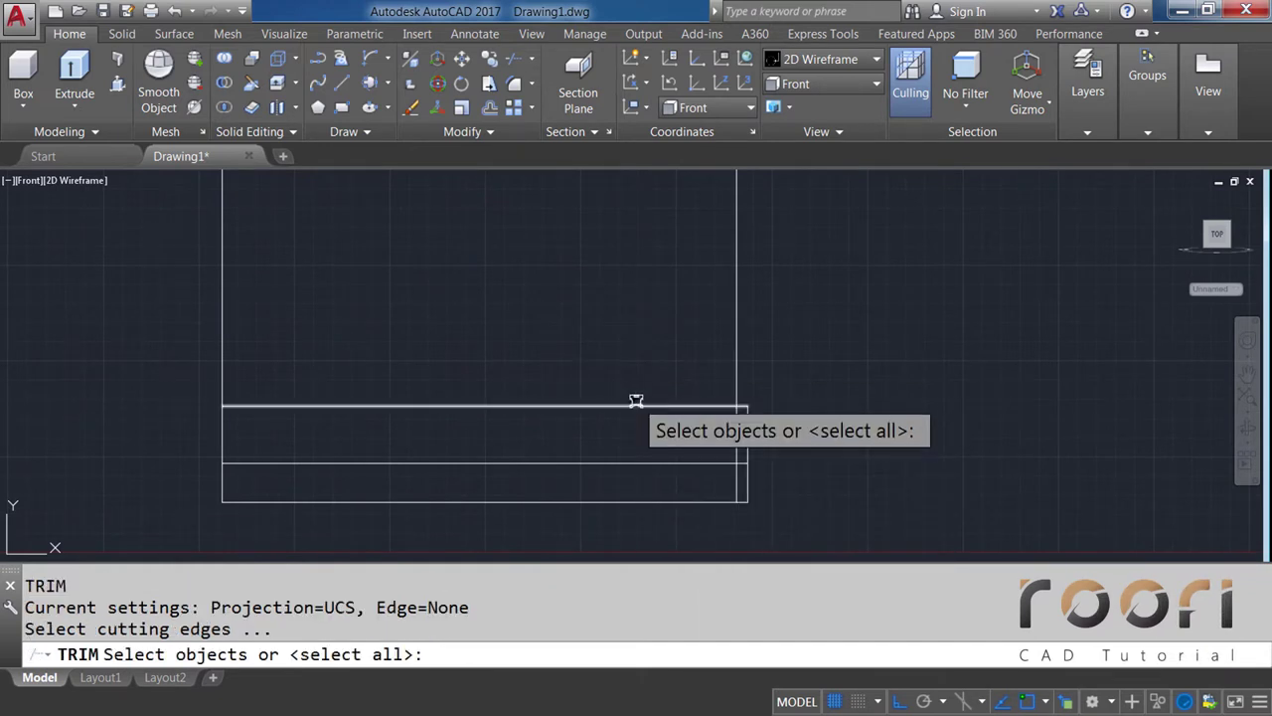
pyautogui.click(637, 406)
pyautogui.press('Return')
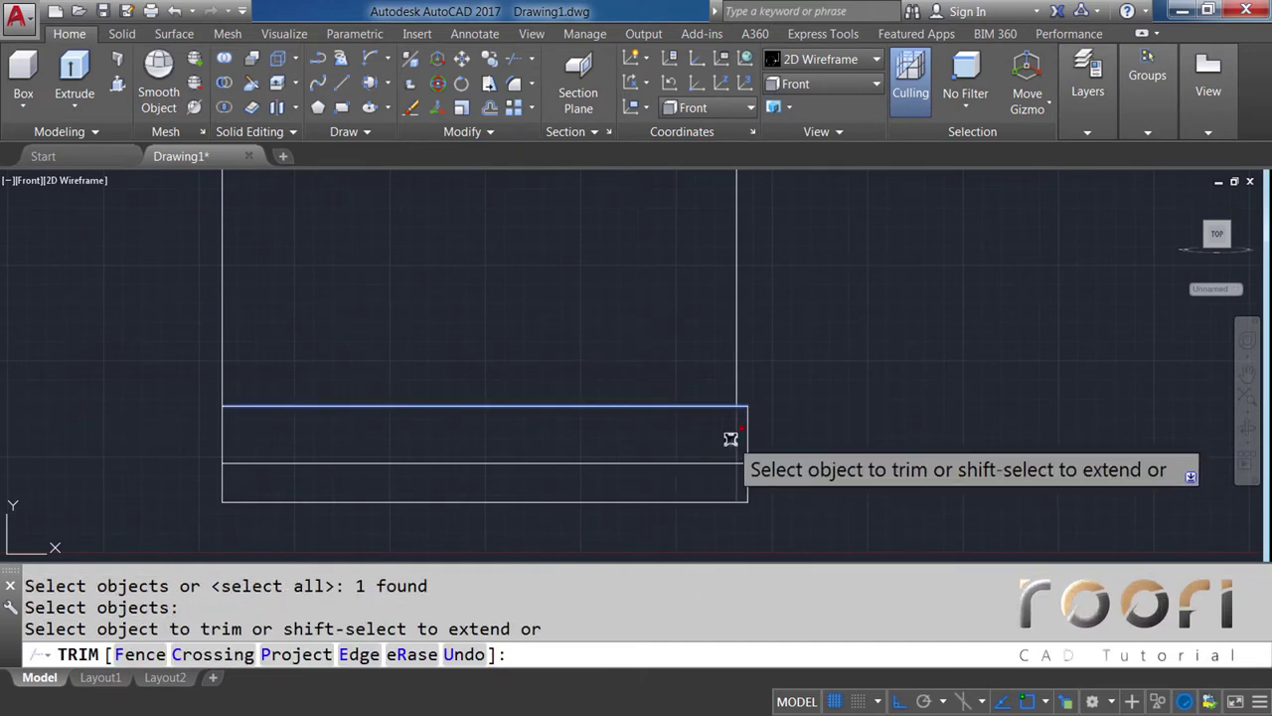
pyautogui.click(730, 437)
pyautogui.press('Return')
pyautogui.scroll(-2, 671, 466)
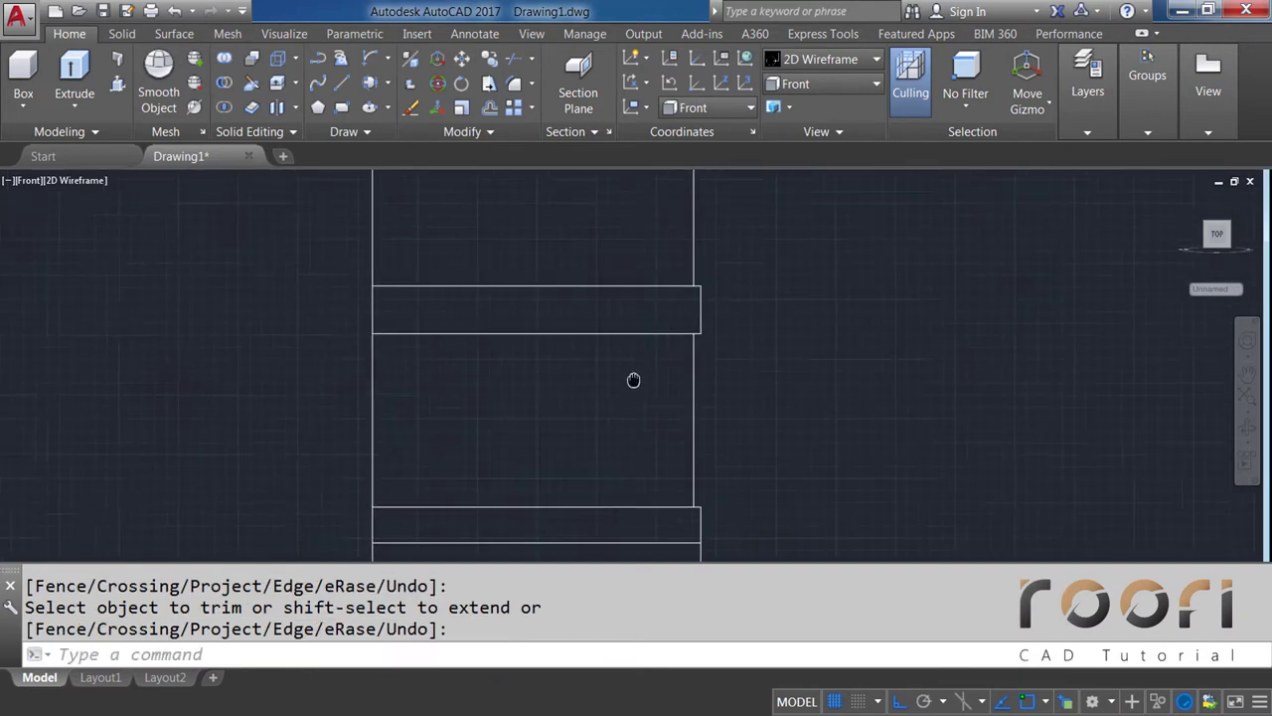
pyautogui.moveTo(653, 354); pyautogui.dragTo(674, 309, button='middle')
pyautogui.scroll(2, 674, 309)
pyautogui.scroll(1, 642, 356)
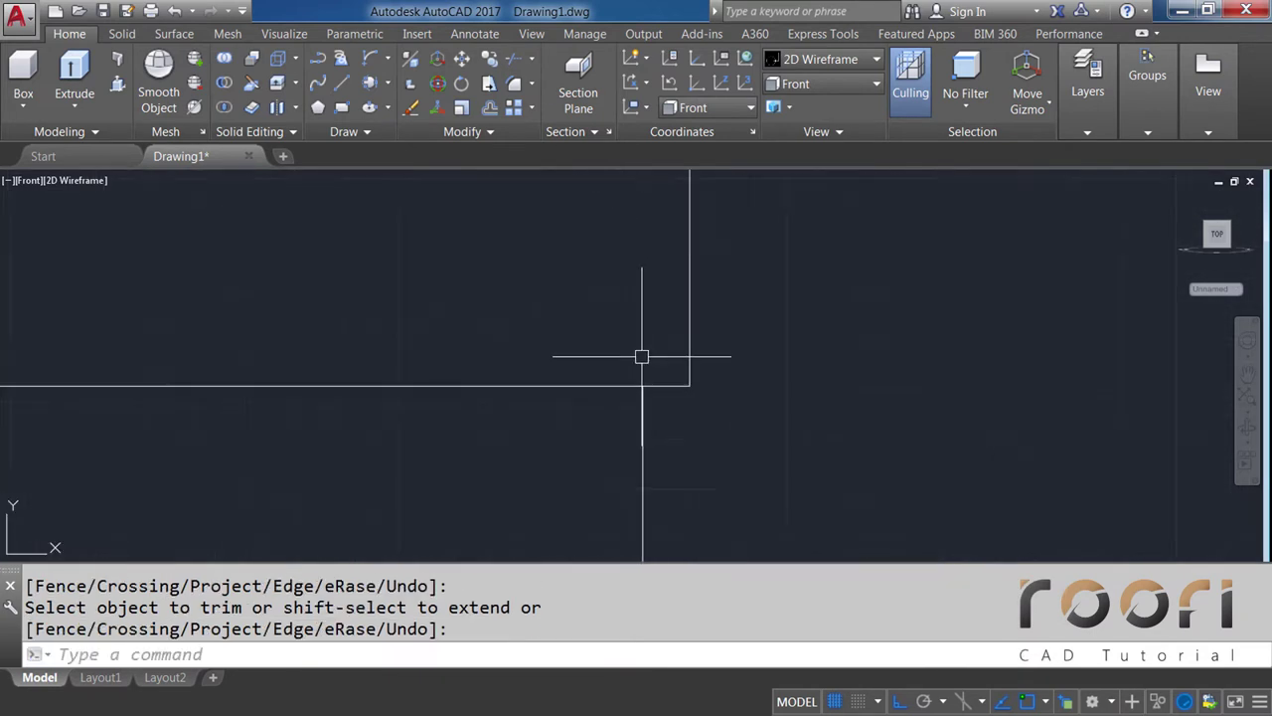
pyautogui.moveTo(642, 356); pyautogui.dragTo(621, 279, button='middle')
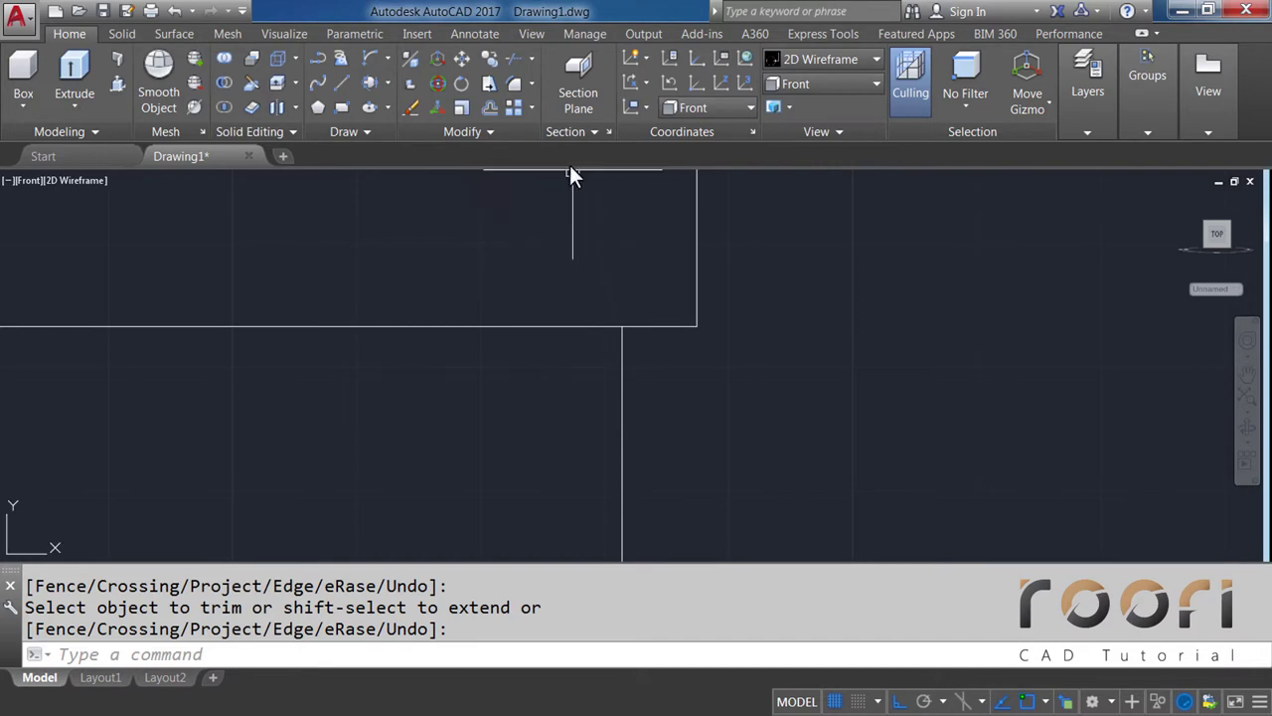
# Fillet the horizontal line into the vertical edge with radius 8
pyautogui.click(533, 84)
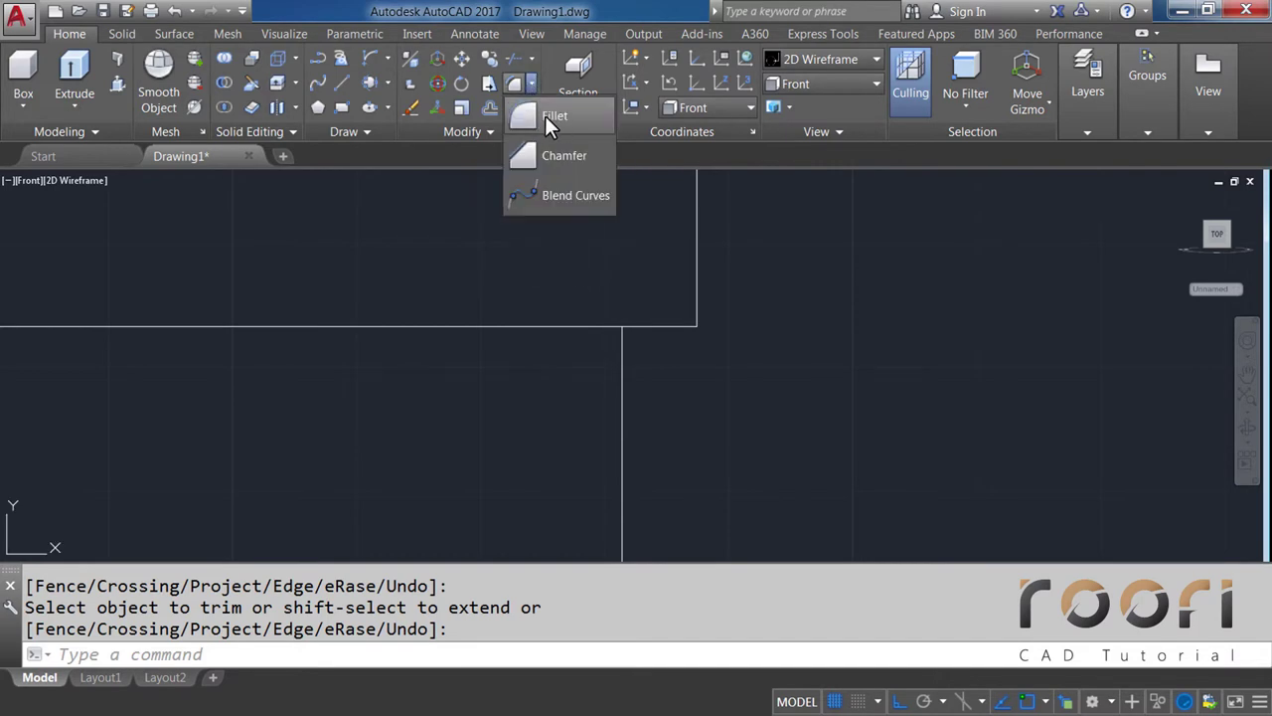
pyautogui.click(554, 115)
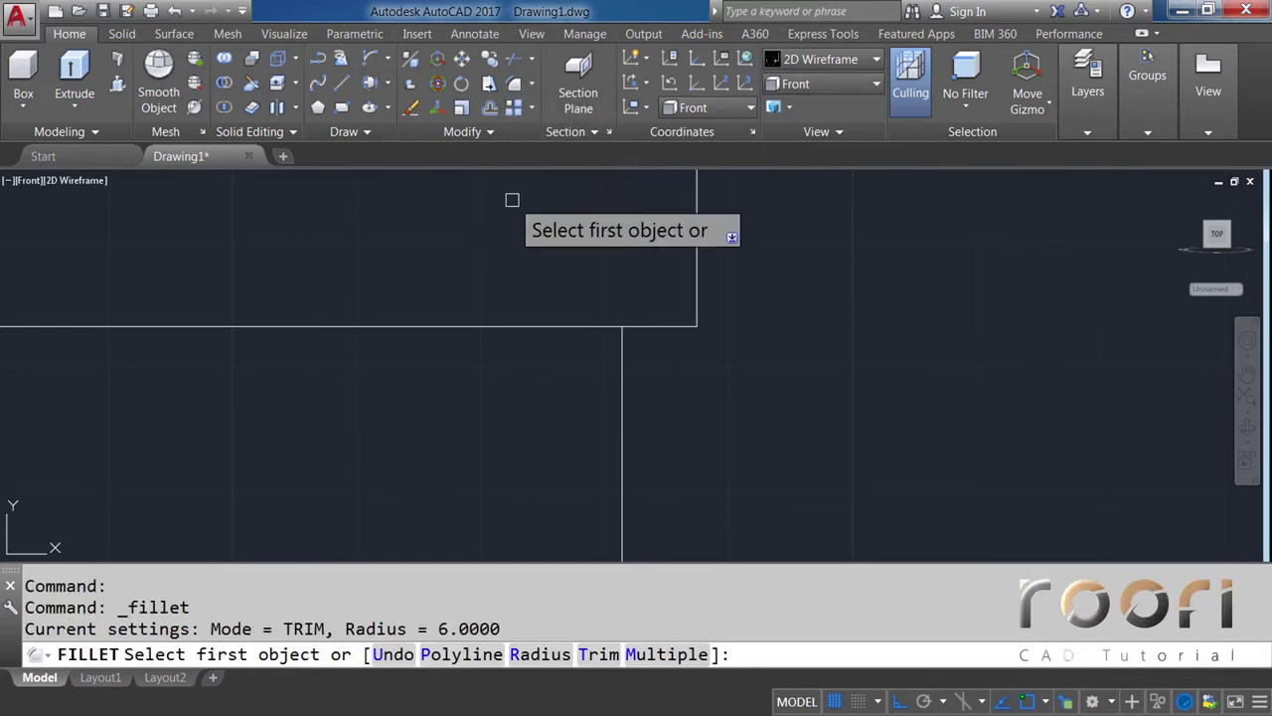
pyautogui.write('R')
pyautogui.press('Return')
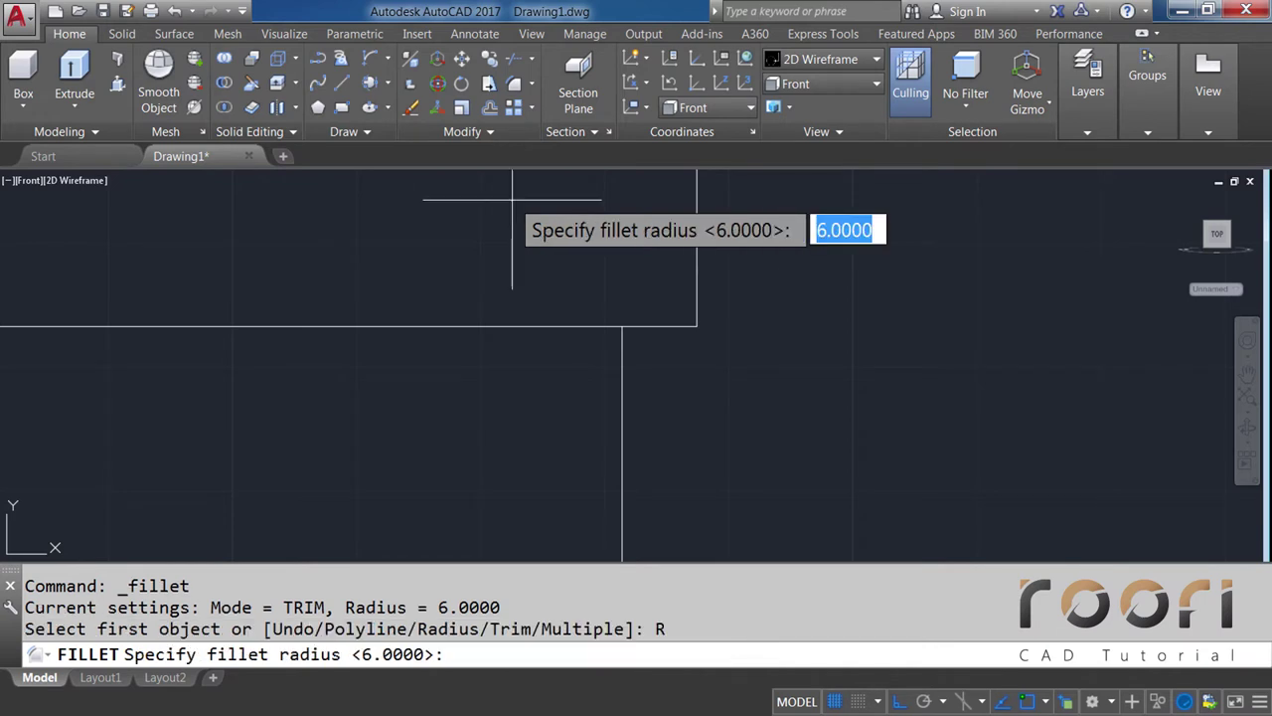
pyautogui.press('Return')
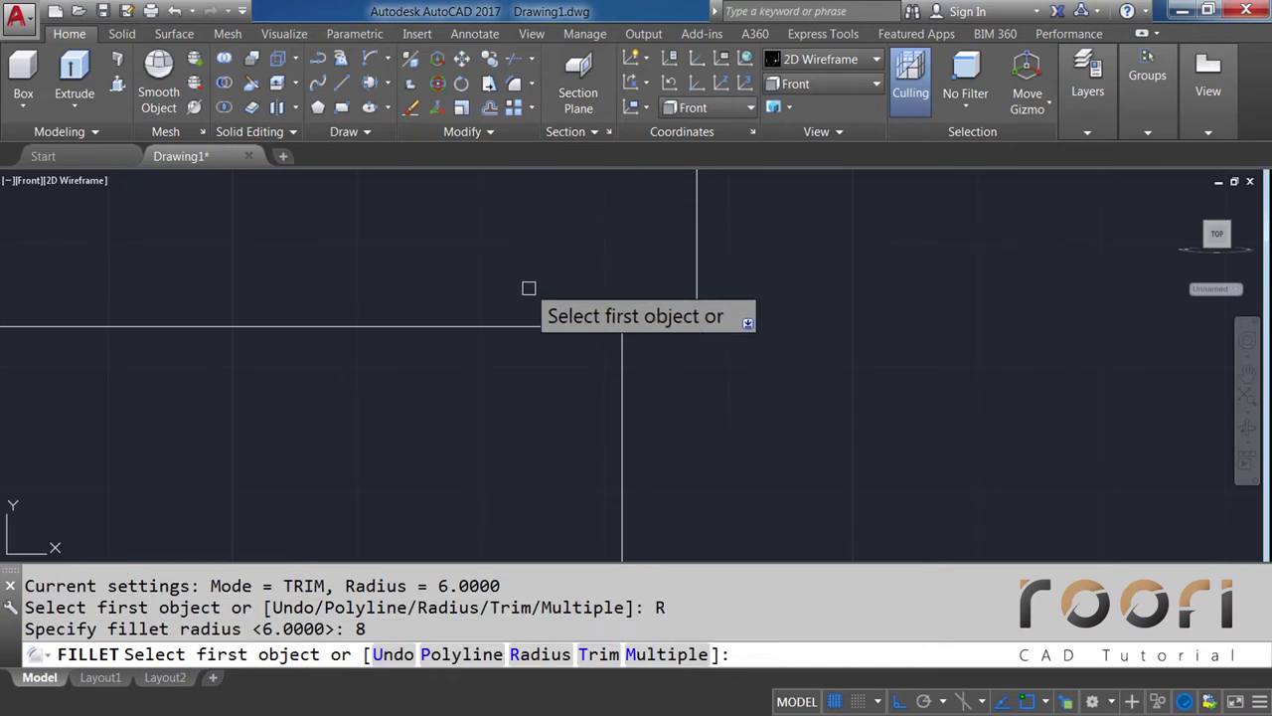
pyautogui.click(540, 325)
pyautogui.click(700, 226)
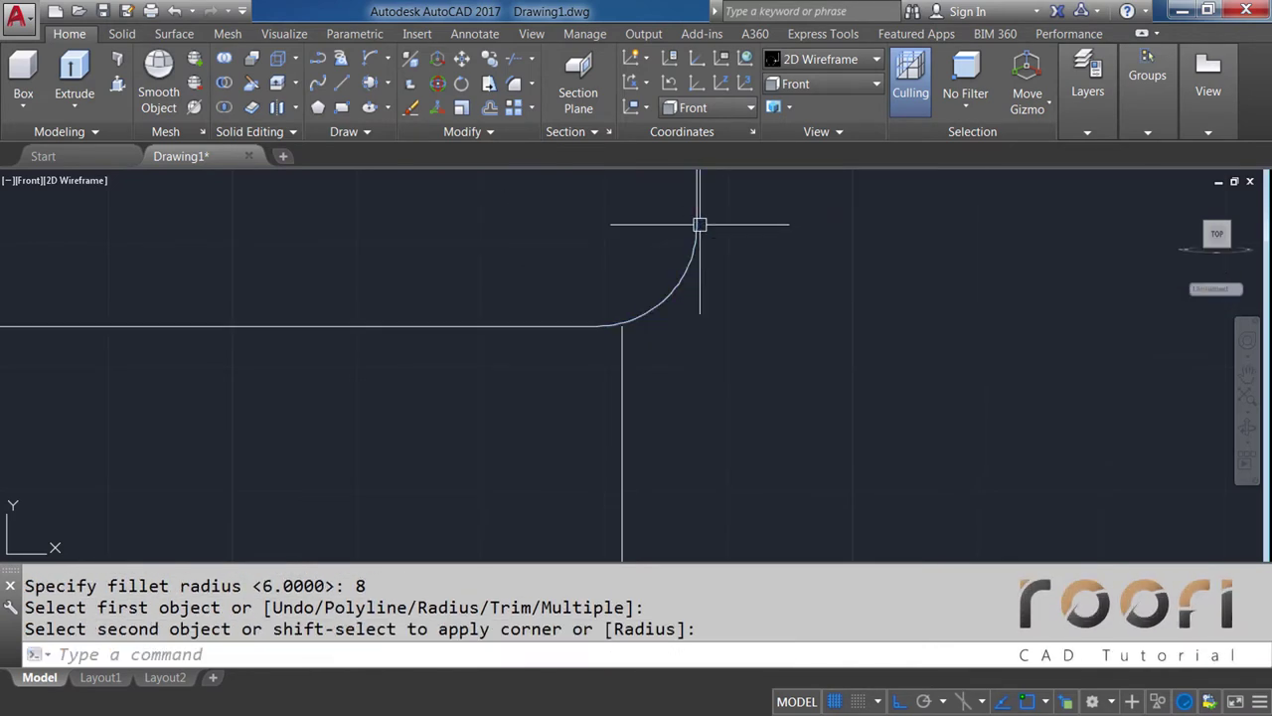
# Join the two vertical lines with a radius 8 fillet curve
pyautogui.click(533, 84)
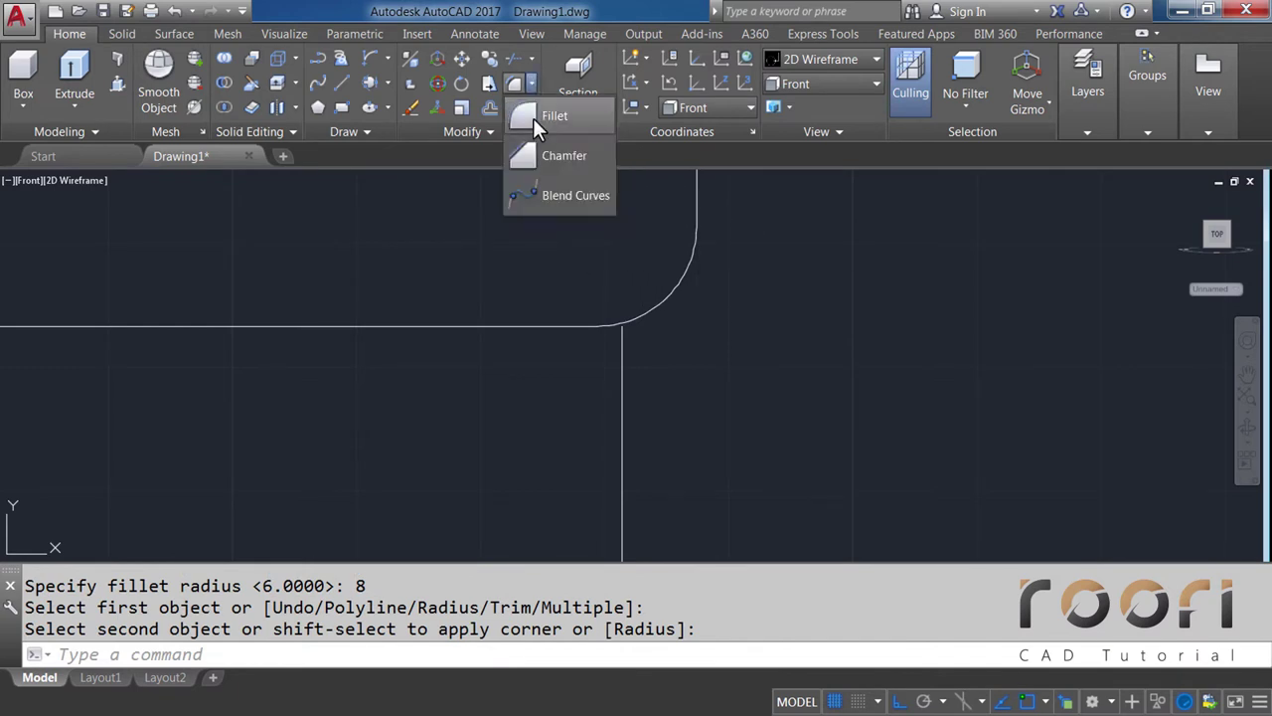
pyautogui.click(559, 114)
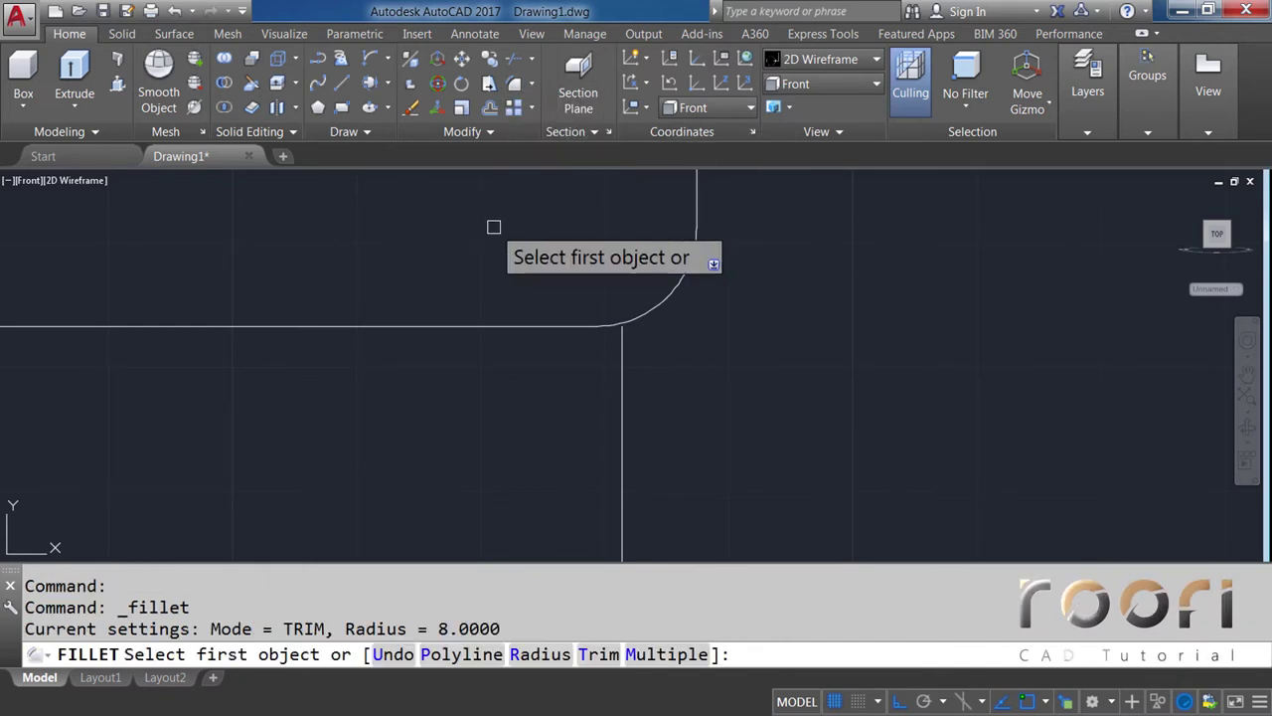
pyautogui.write('R')
pyautogui.press('Return')
pyautogui.write('8')
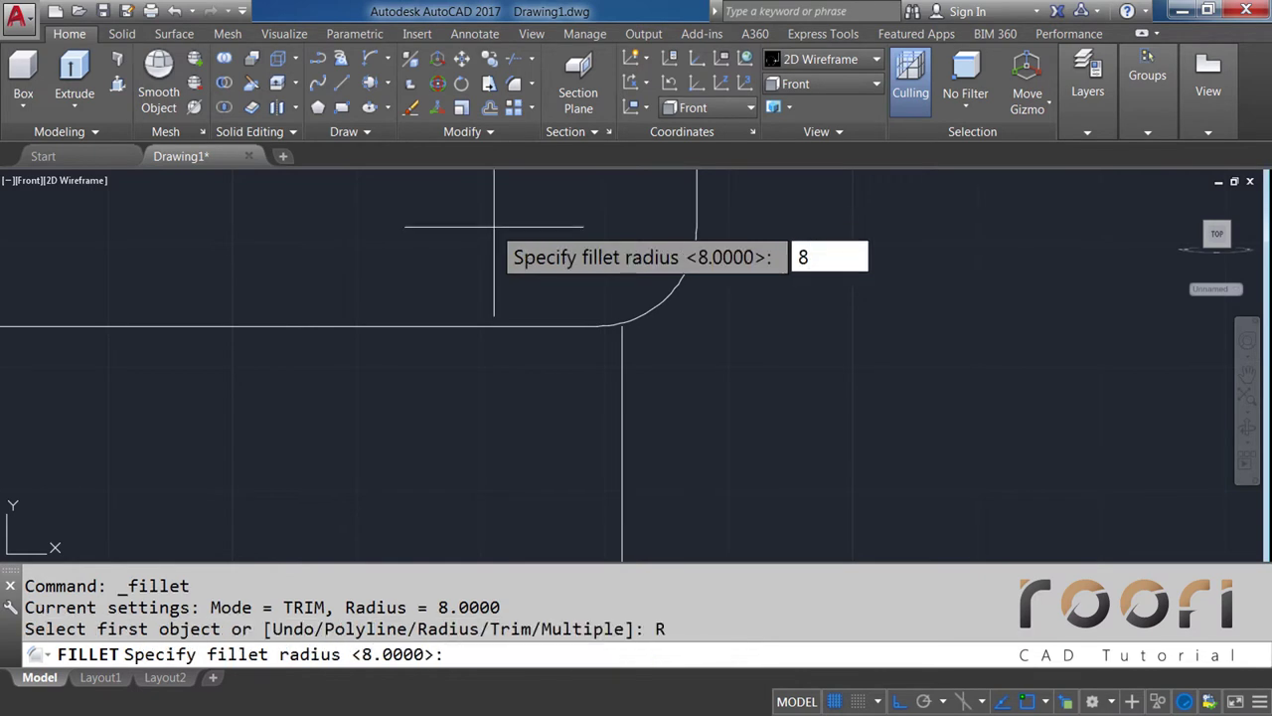
pyautogui.press('Return')
pyautogui.click(623, 408)
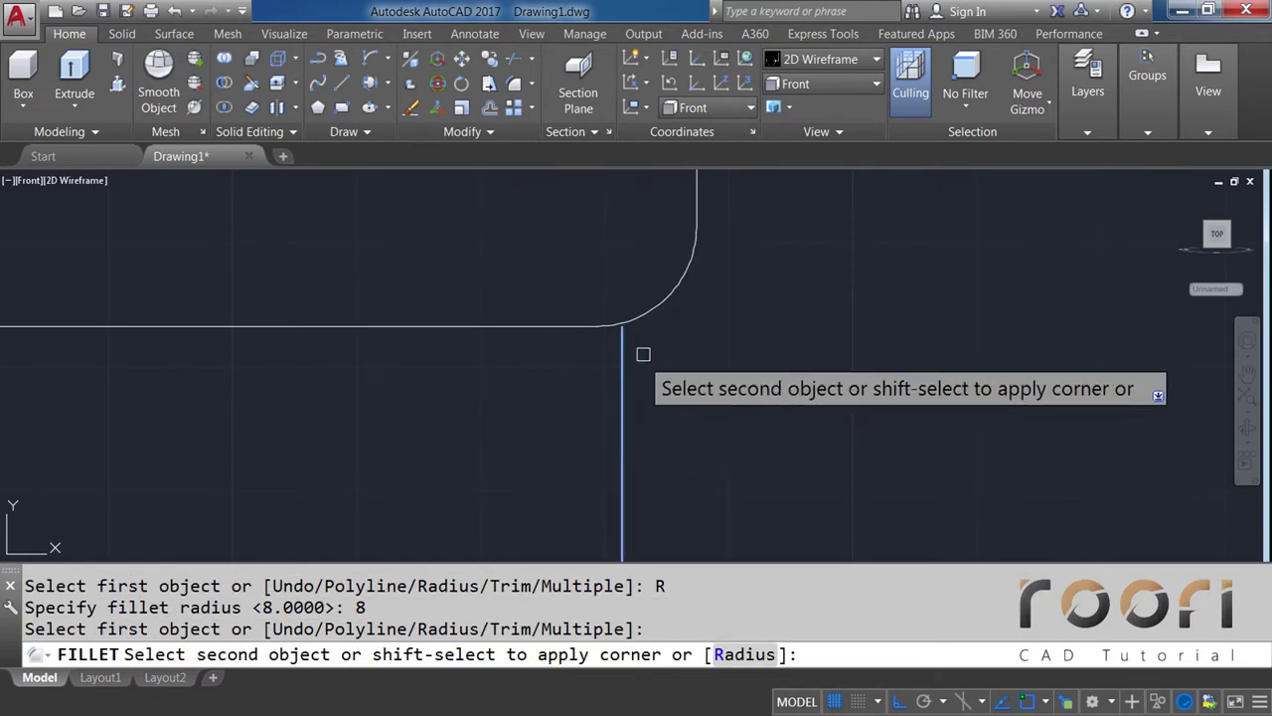
pyautogui.click(673, 294)
pyautogui.scroll(-2, 675, 272)
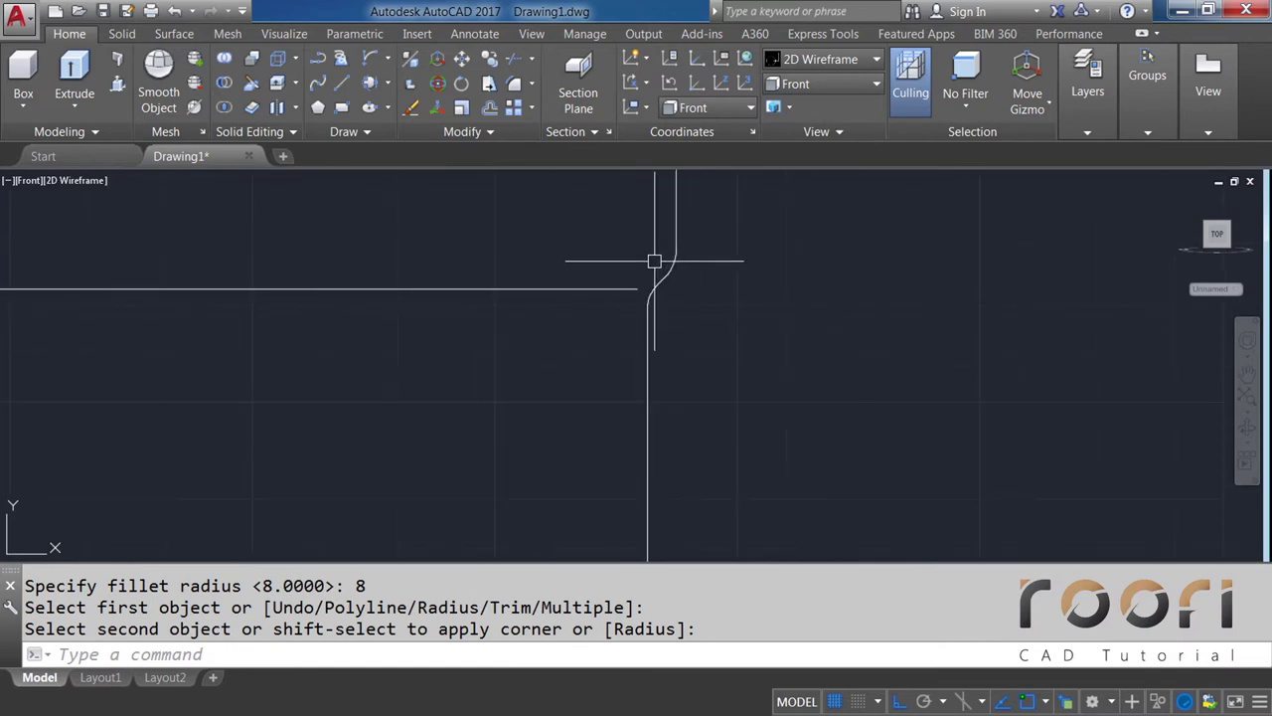
pyautogui.scroll(-5, 653, 261)
pyautogui.moveTo(690, 431); pyautogui.dragTo(687, 319, button='middle')
pyautogui.scroll(2, 639, 388)
pyautogui.scroll(1, 639, 389)
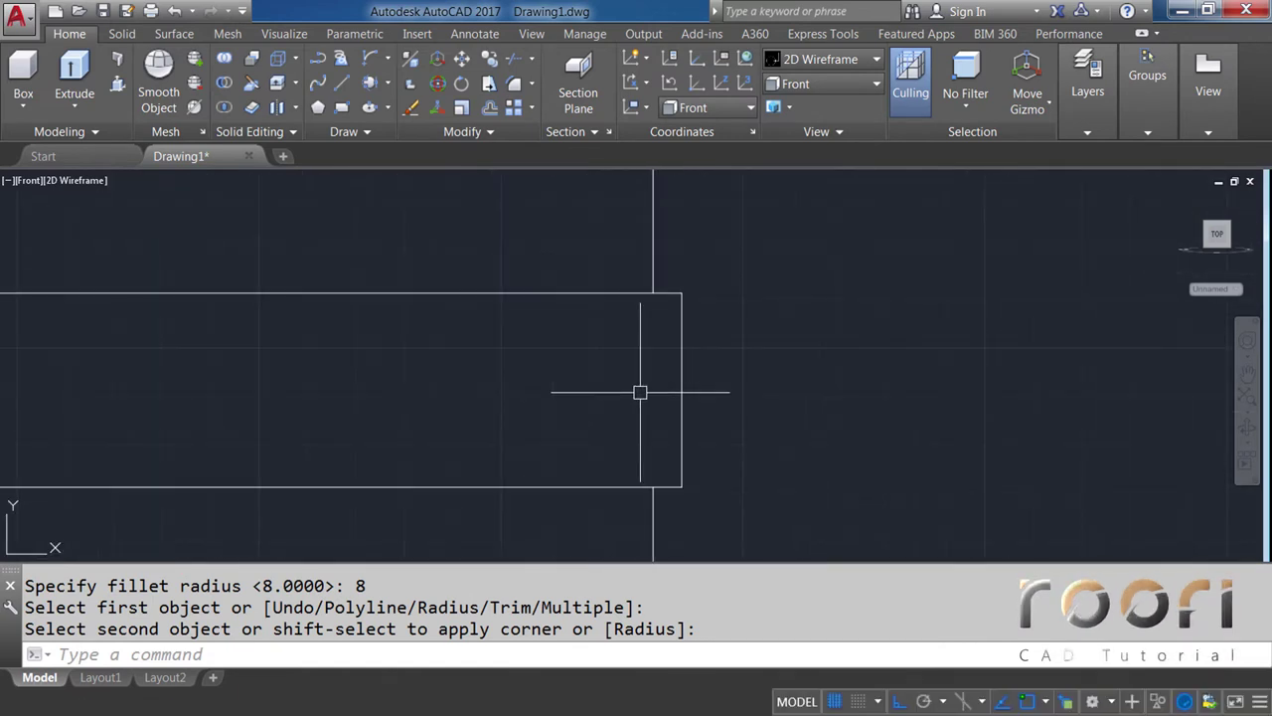
pyautogui.scroll(3, 640, 392)
pyautogui.moveTo(639, 390); pyautogui.dragTo(639, 368, button='middle')
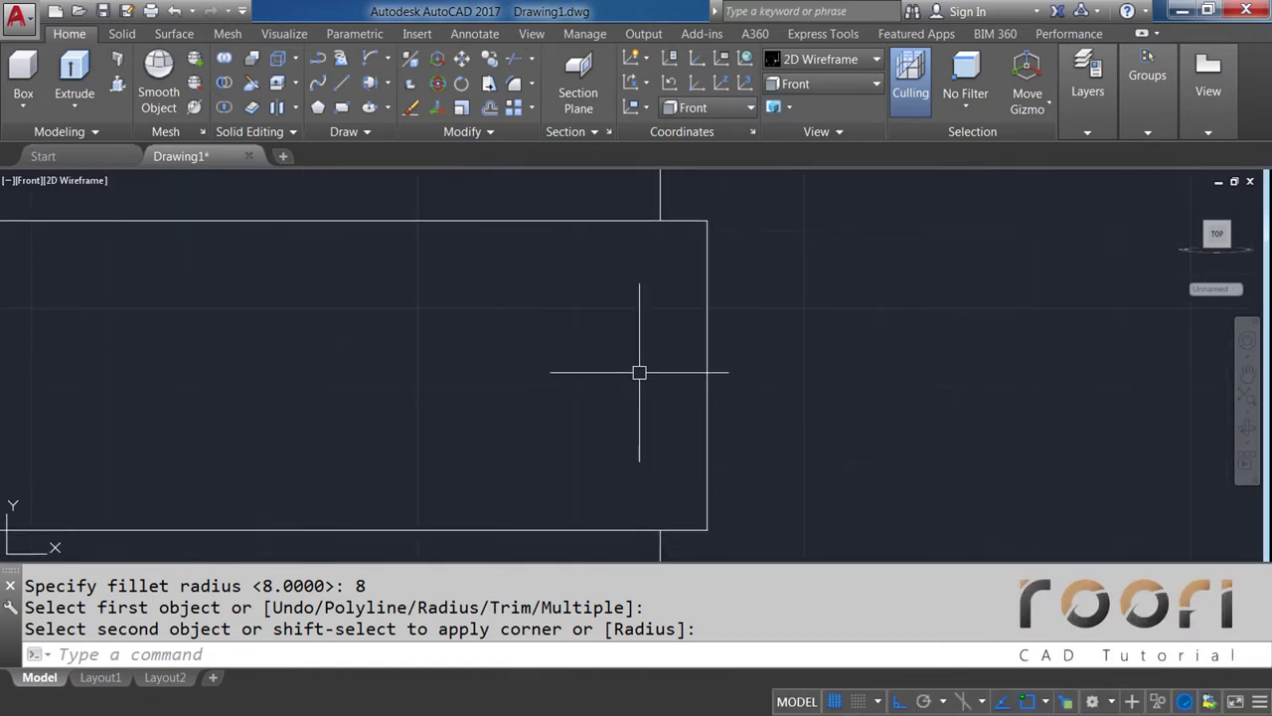
# Round the rectangle's top-right and bottom-right corners with radius 8 fillets
pyautogui.click(532, 84)
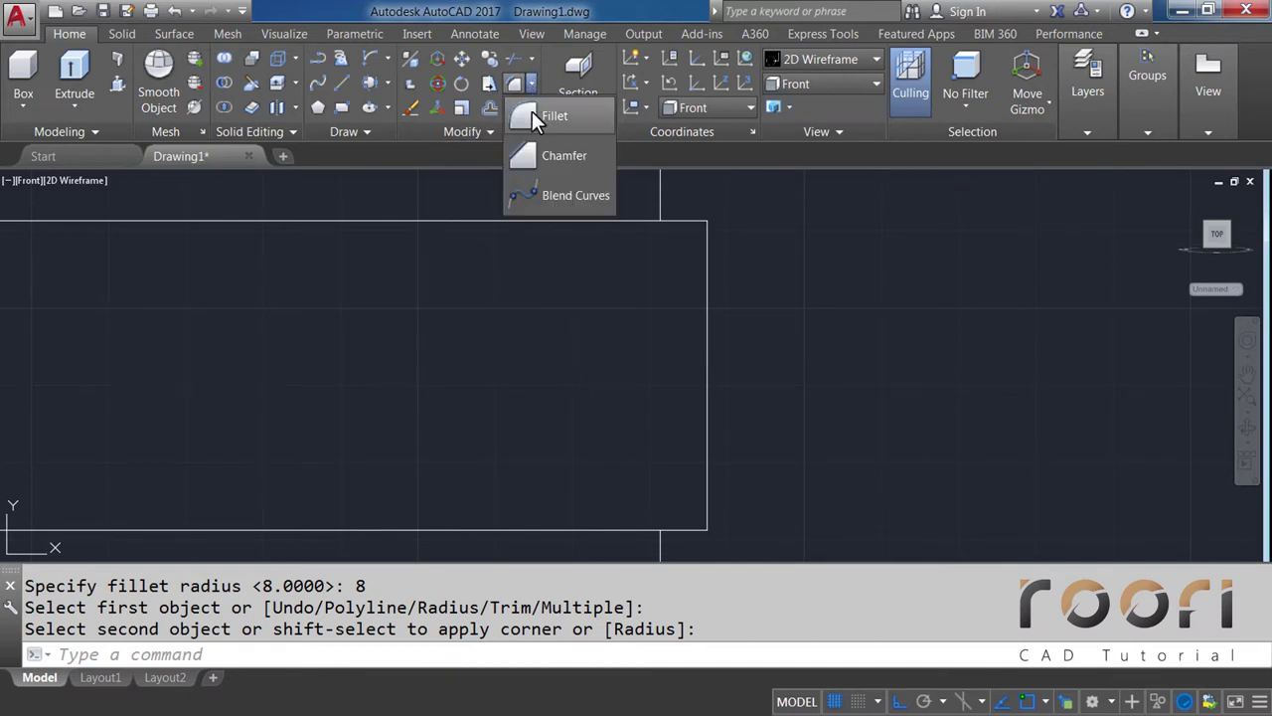
pyautogui.click(552, 116)
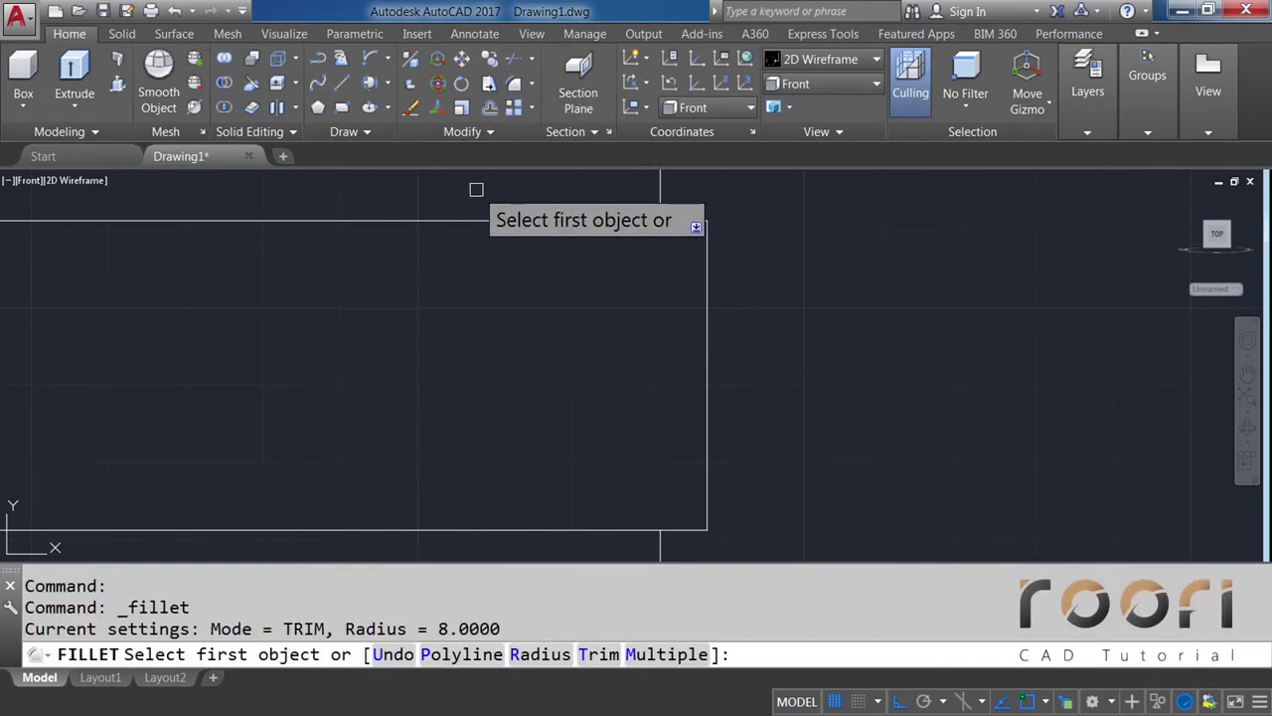
pyautogui.write('R')
pyautogui.press('Return')
pyautogui.write('8')
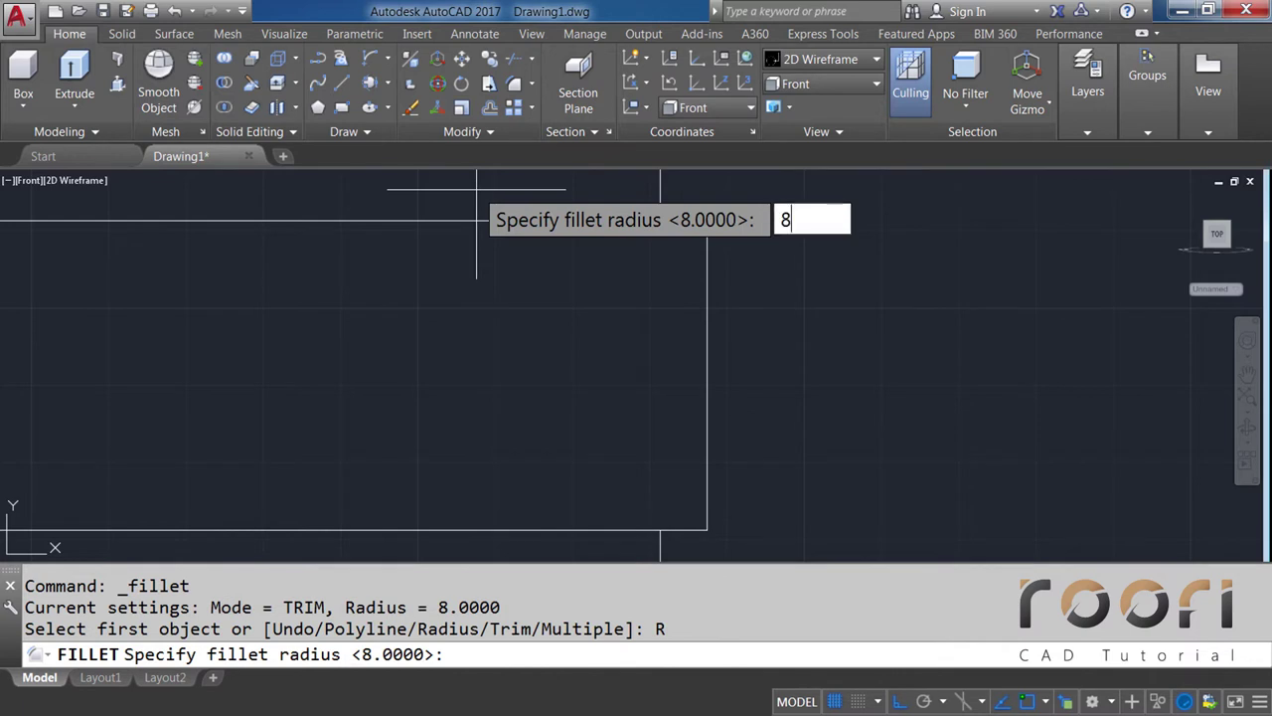
pyautogui.press('Return')
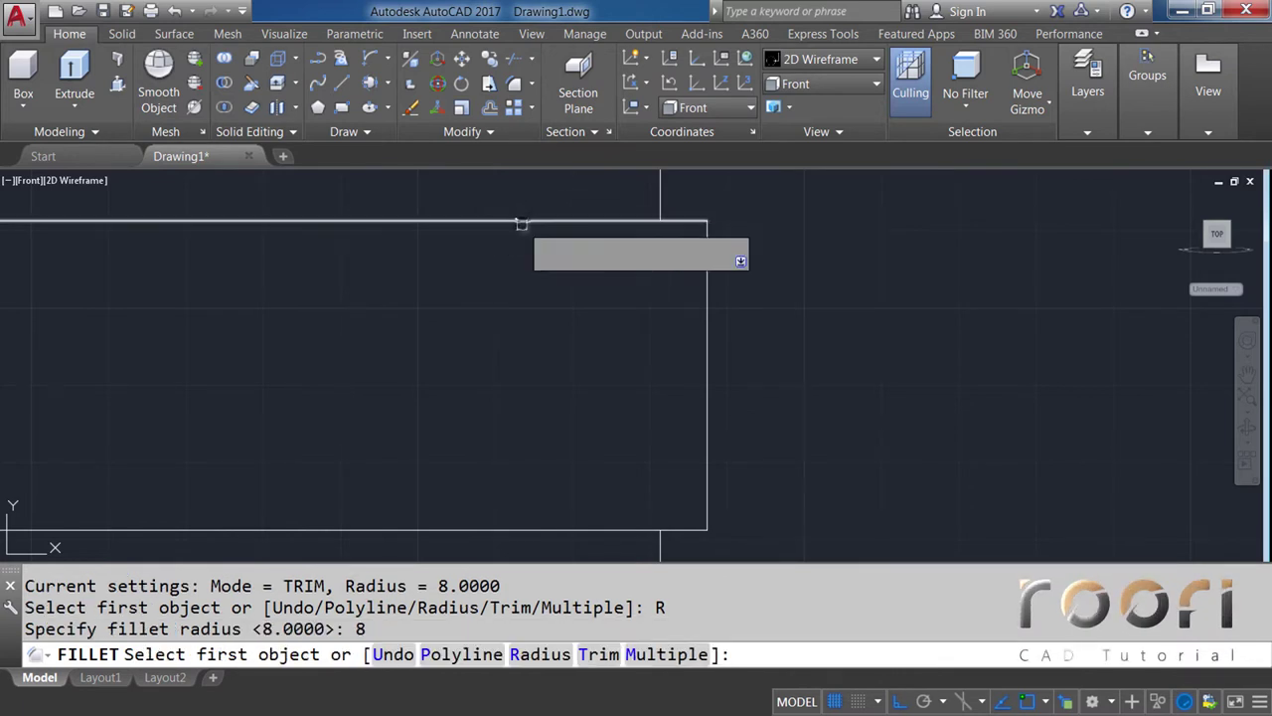
pyautogui.click(520, 222)
pyautogui.click(705, 310)
pyautogui.press('Return')
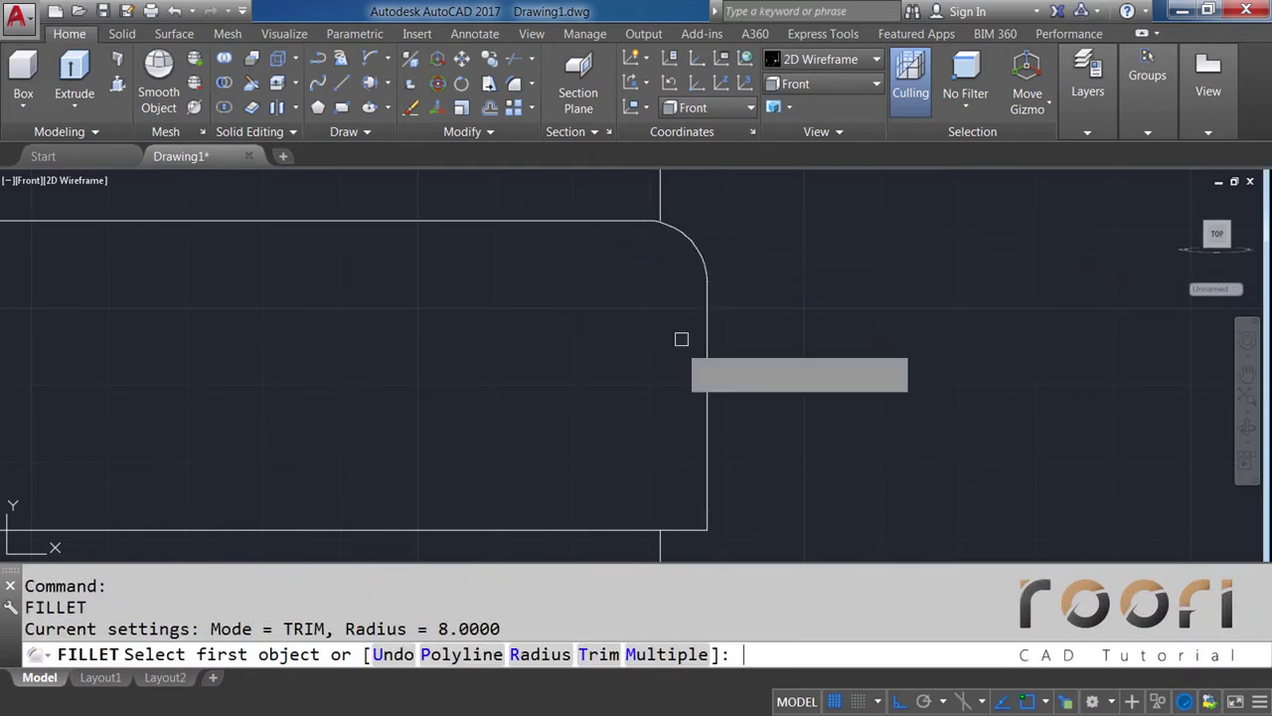
pyautogui.click(621, 529)
pyautogui.click(707, 440)
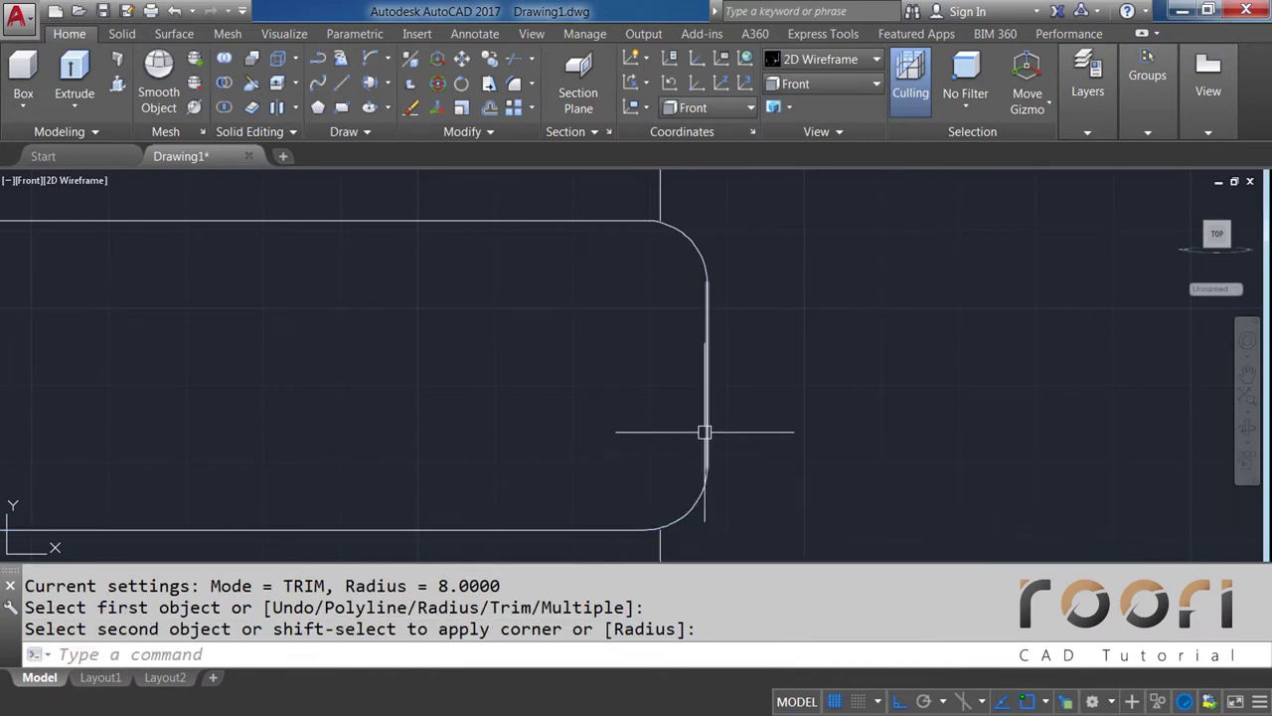
pyautogui.moveTo(615, 265); pyautogui.dragTo(541, 224, button='middle')
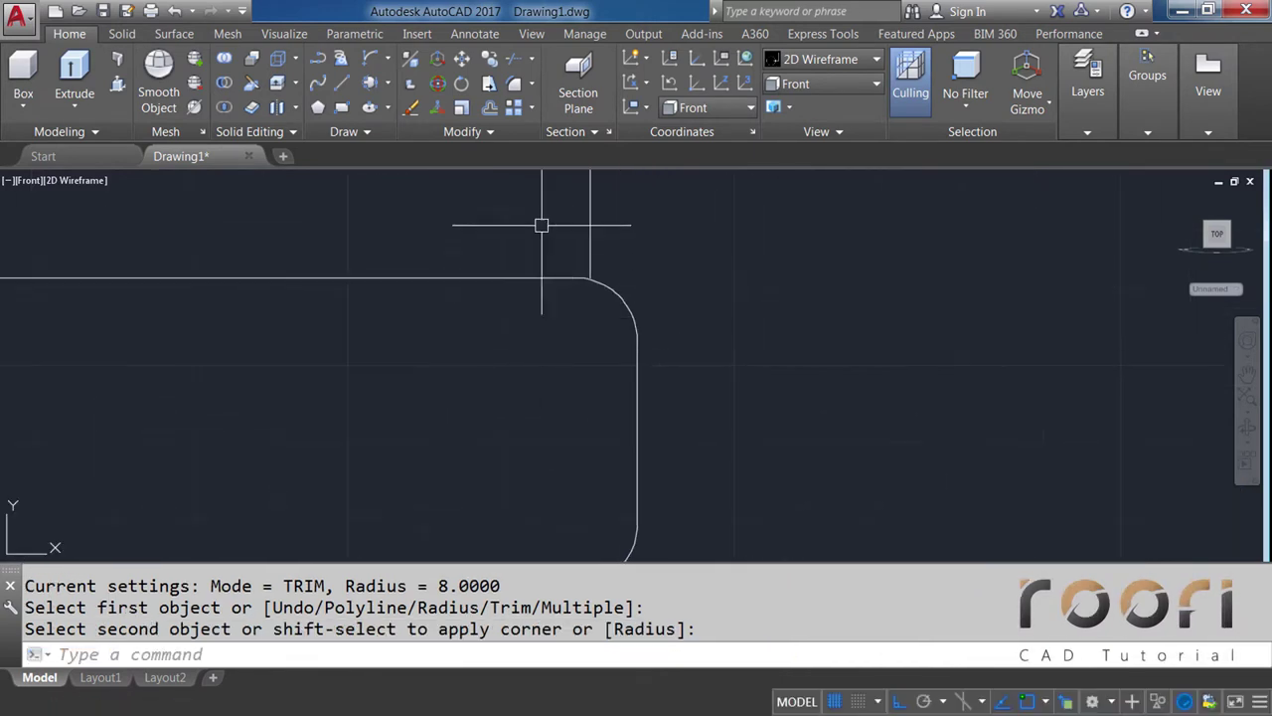
# Fillet the vertical line into the adjoining curve with radius 8
pyautogui.click(530, 87)
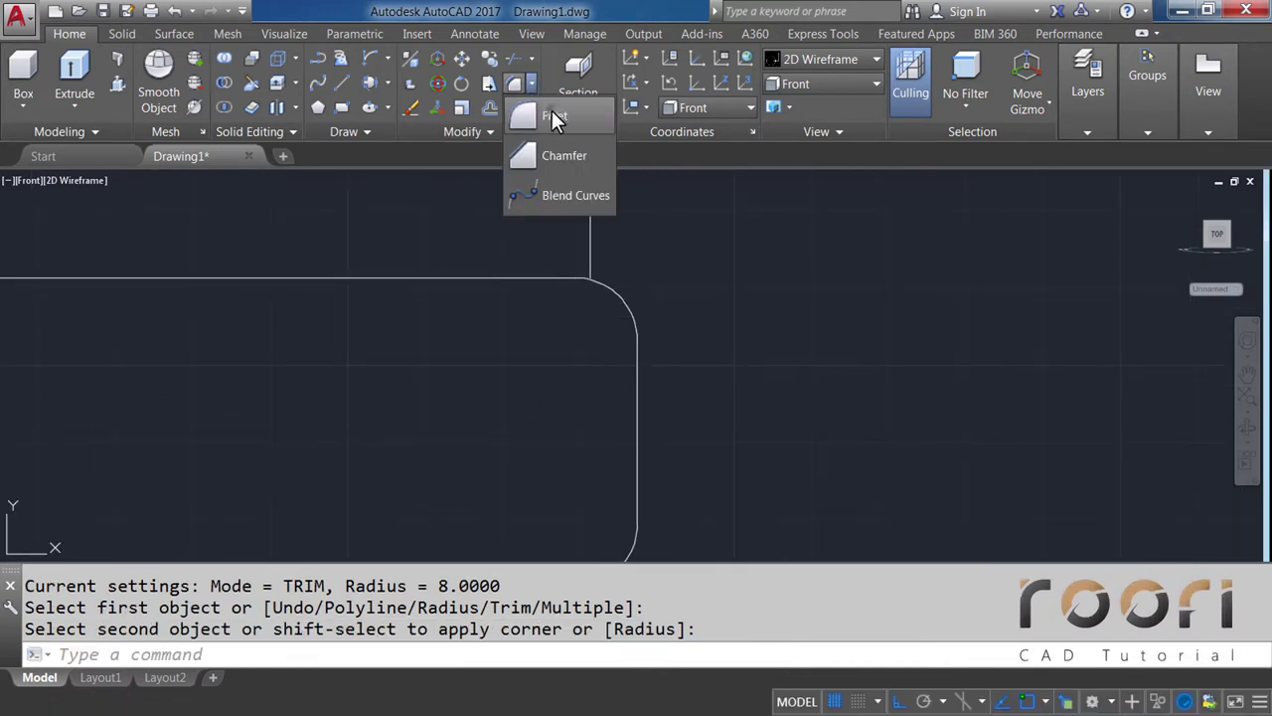
pyautogui.click(555, 117)
pyautogui.write('R')
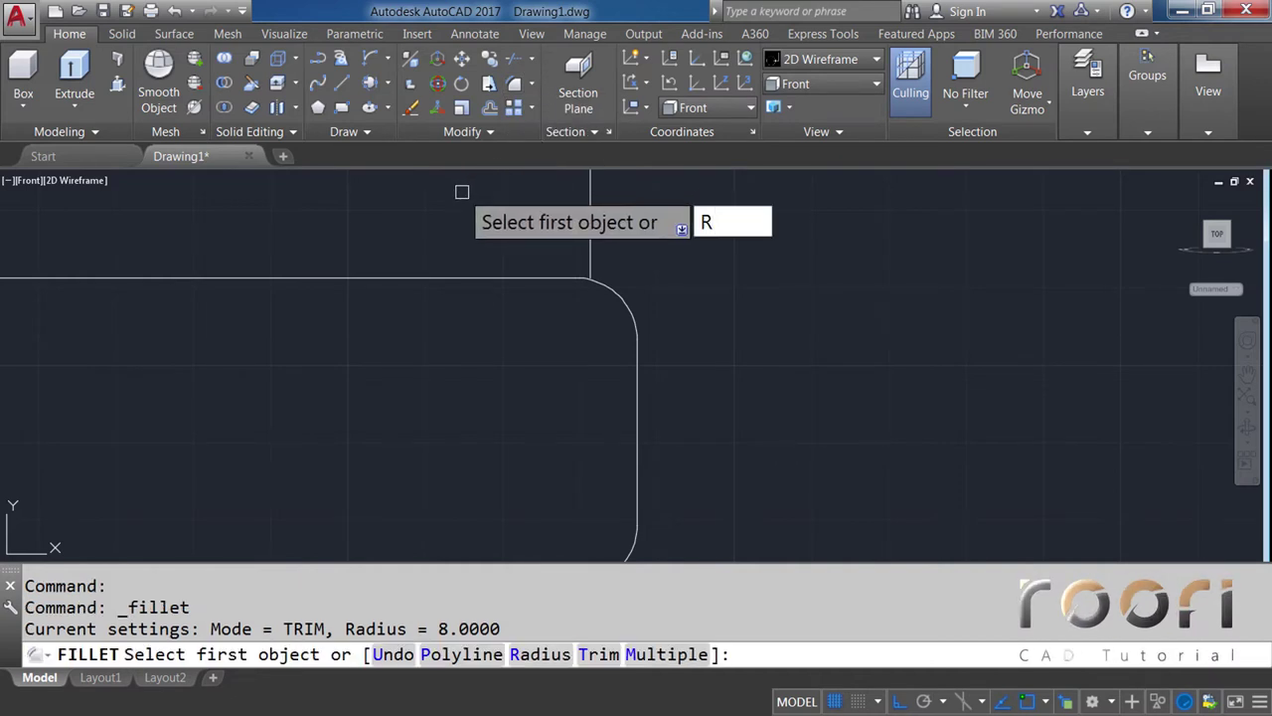
pyautogui.press('Return')
pyautogui.write('8')
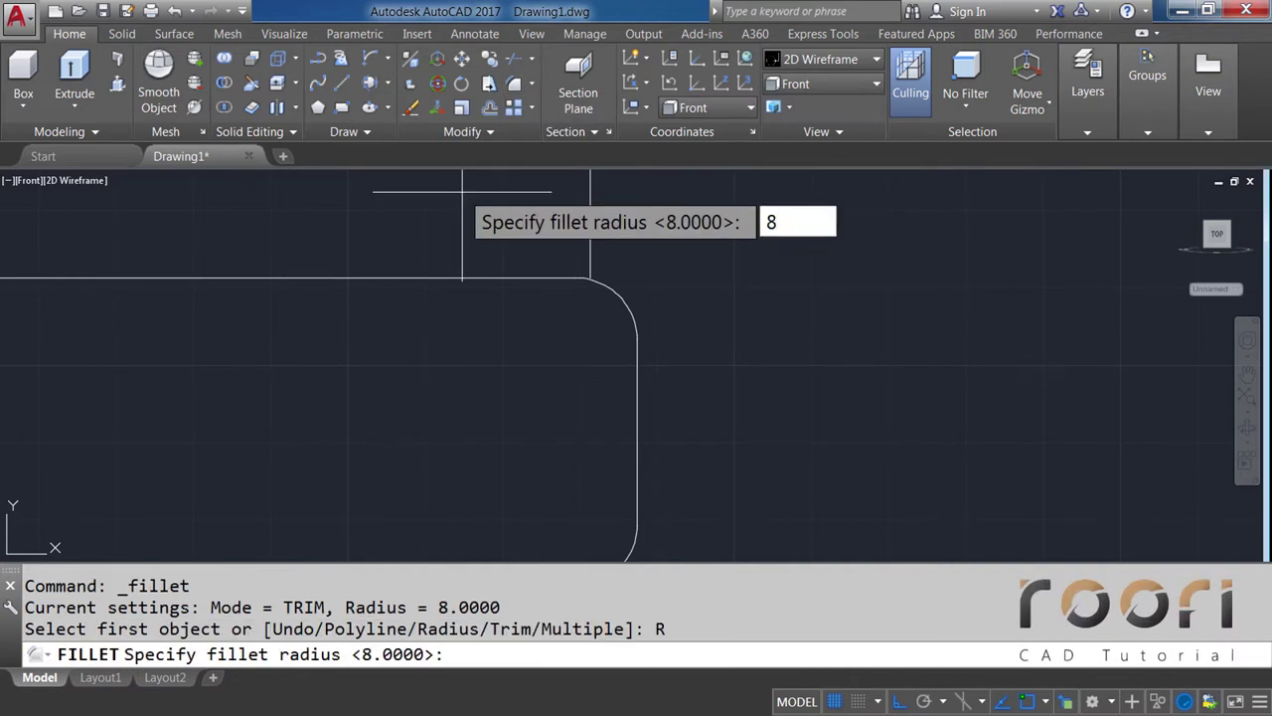
pyautogui.press('Return')
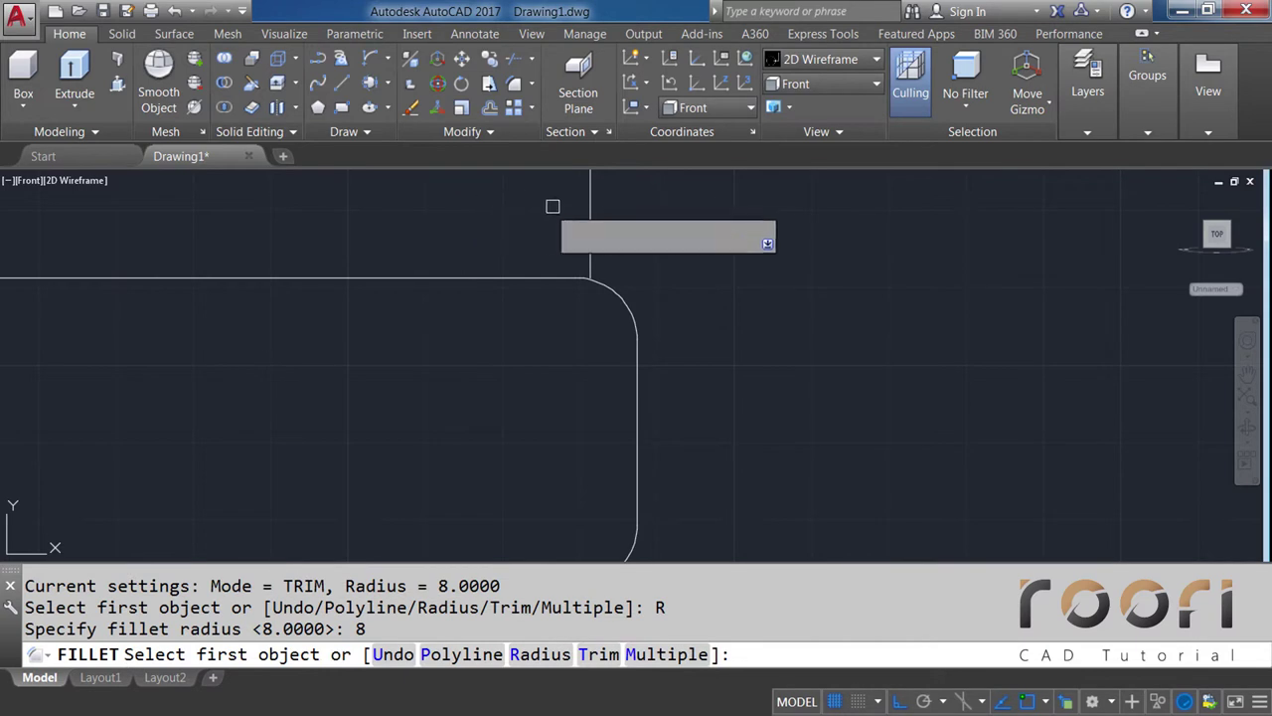
pyautogui.click(593, 230)
pyautogui.click(614, 290)
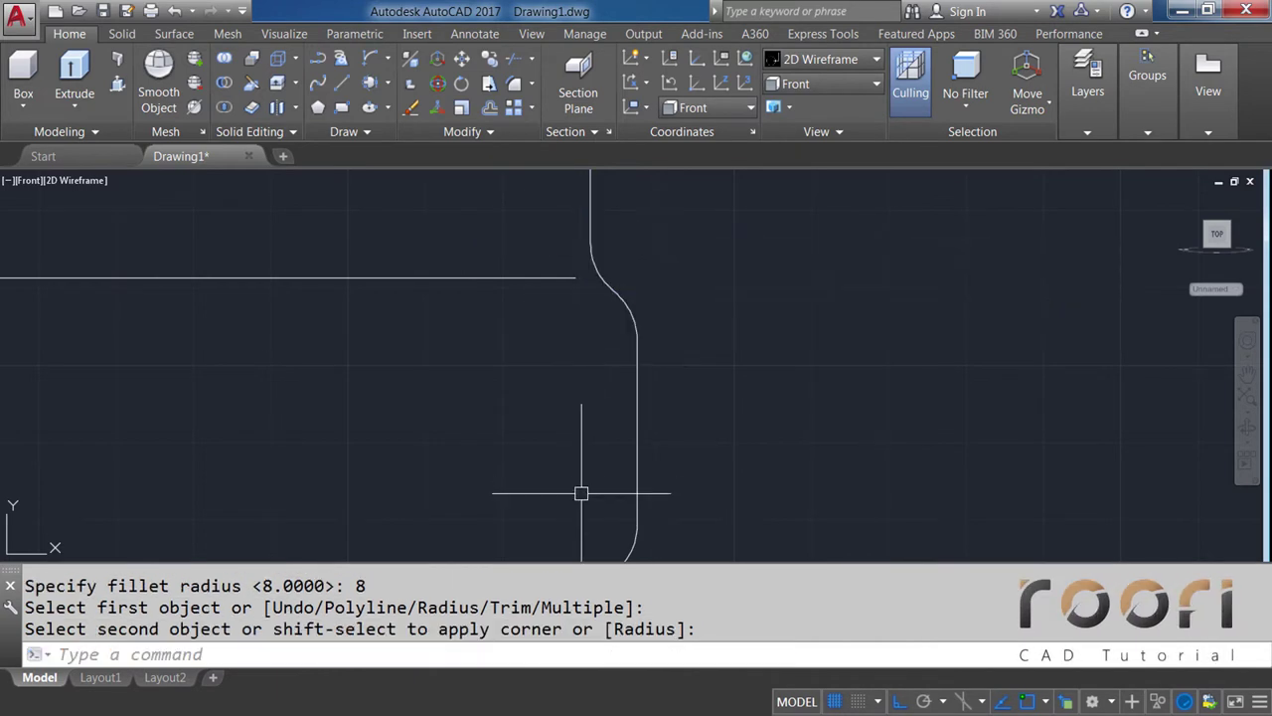
pyautogui.moveTo(581, 493); pyautogui.dragTo(583, 341, button='middle')
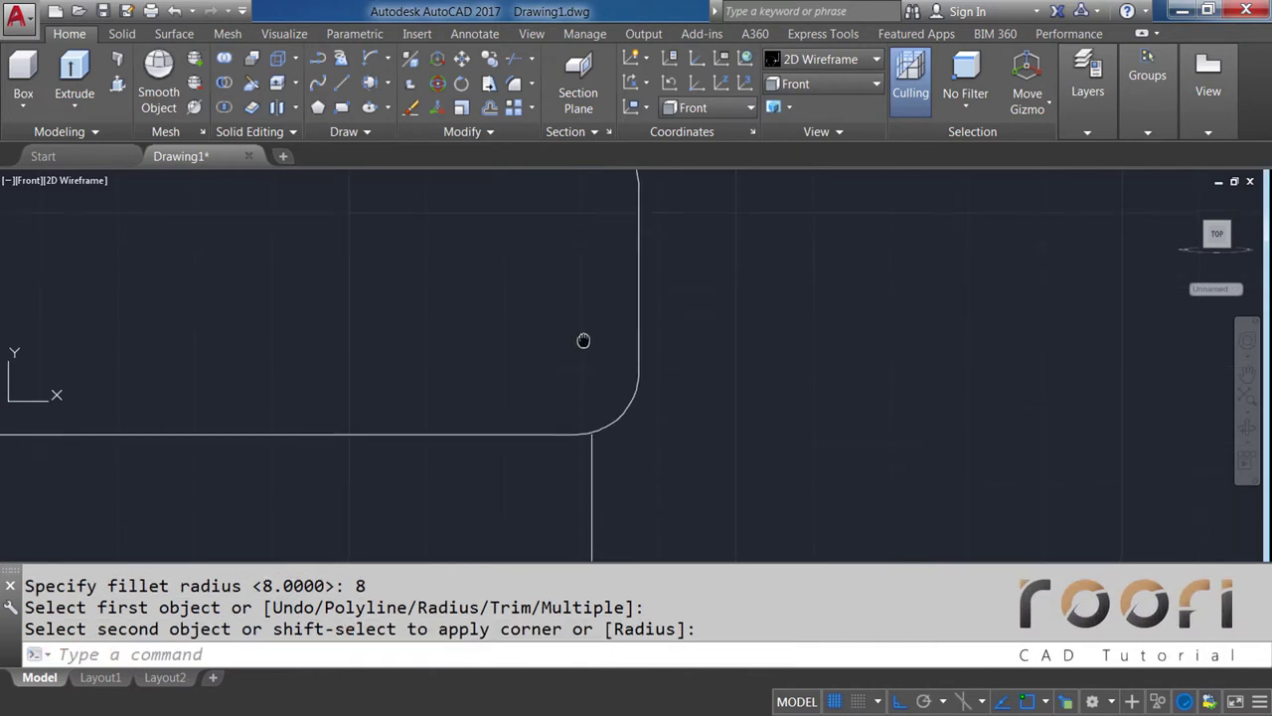
# Start another radius 8 fillet, picking the lower vertical line as first edge
pyautogui.click(533, 84)
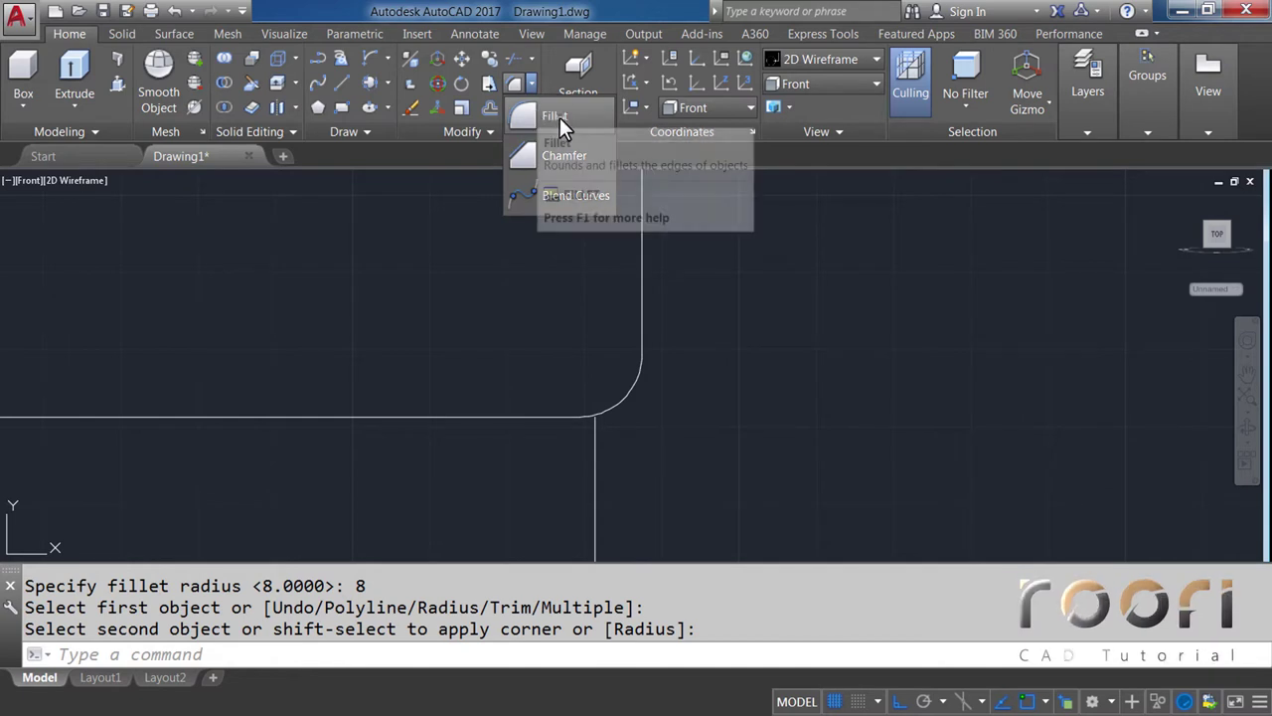
pyautogui.click(550, 116)
pyautogui.write('R')
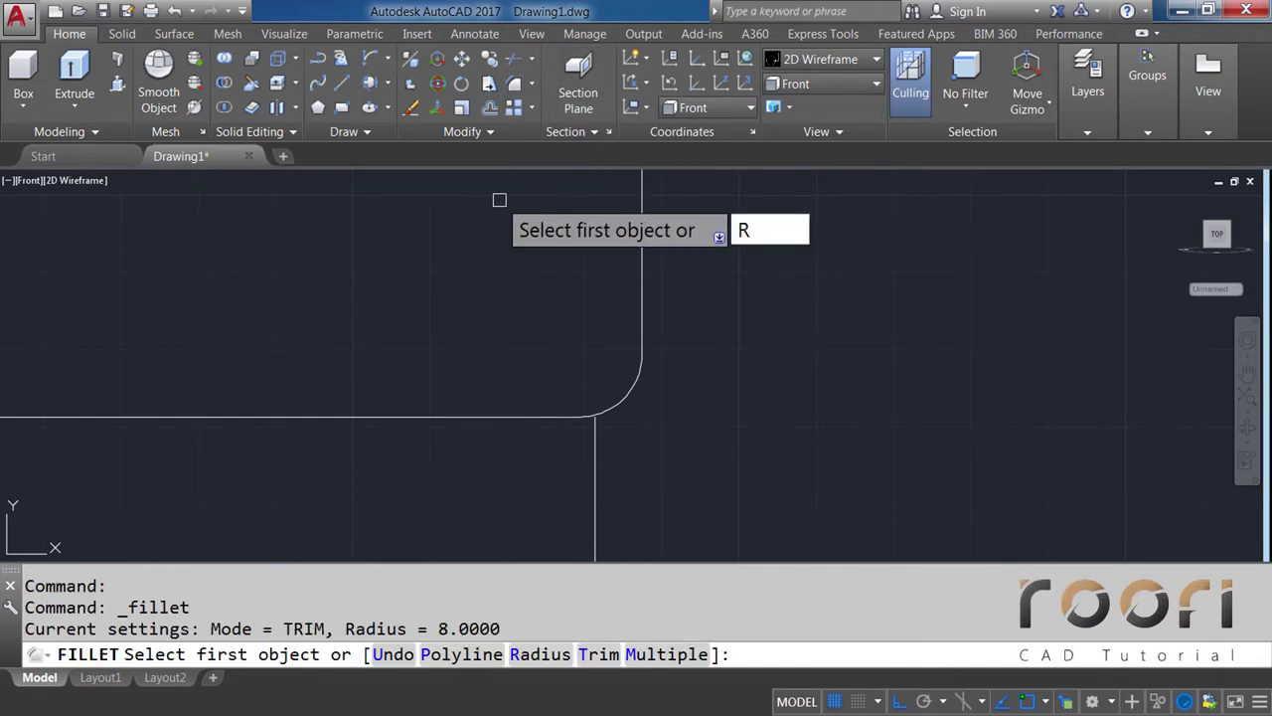
pyautogui.press('Return')
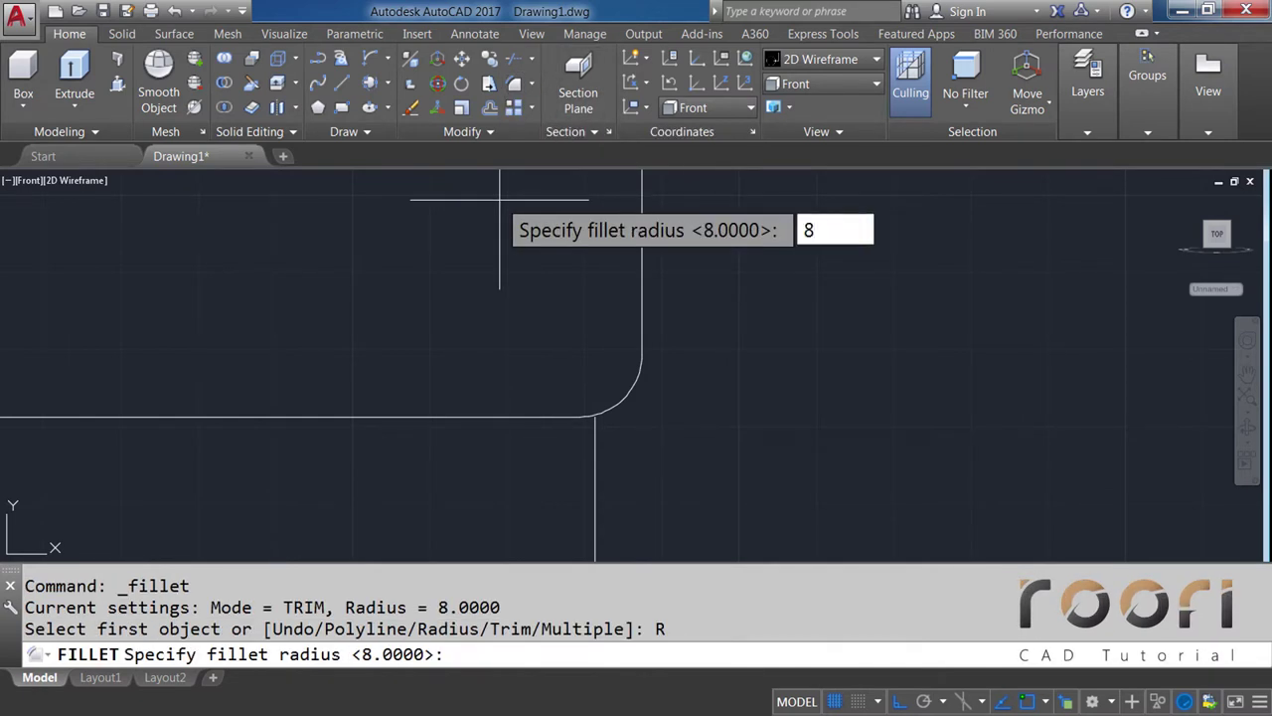
pyautogui.press('Return')
pyautogui.click(597, 462)
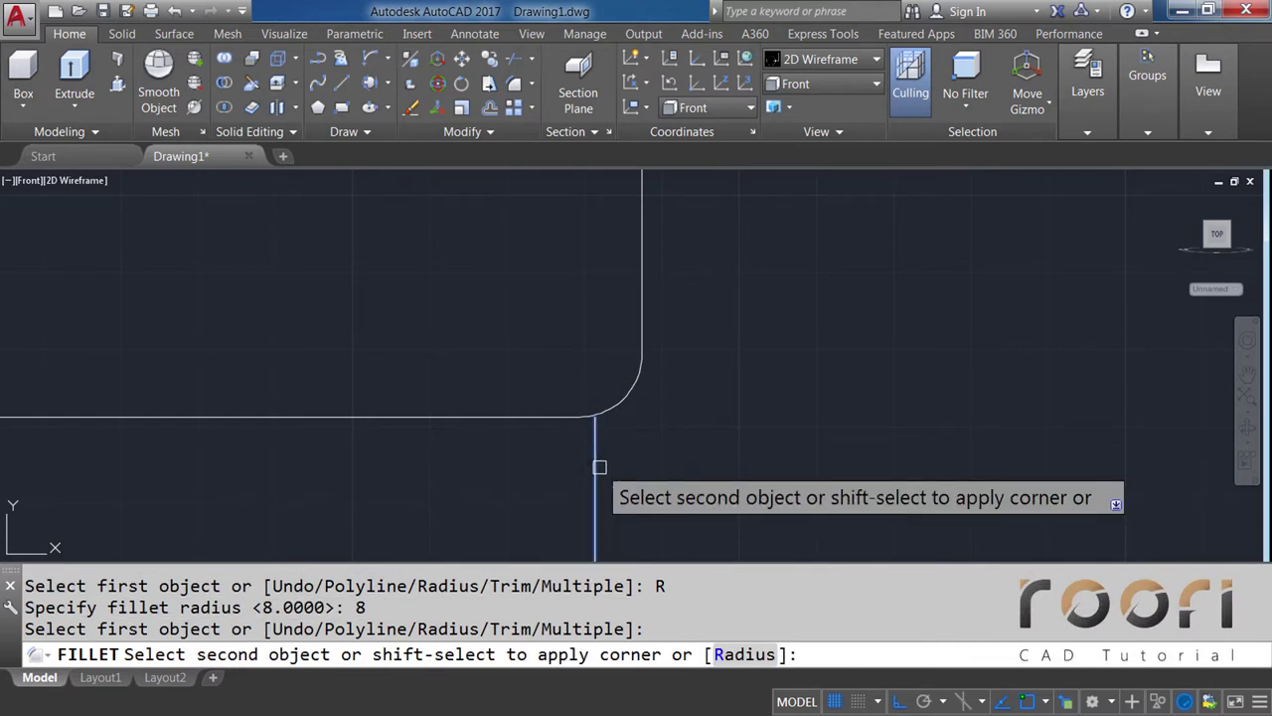
# Complete the radius 8 fillet on the lower corner
pyautogui.click(614, 408)
pyautogui.scroll(-3, 656, 348)
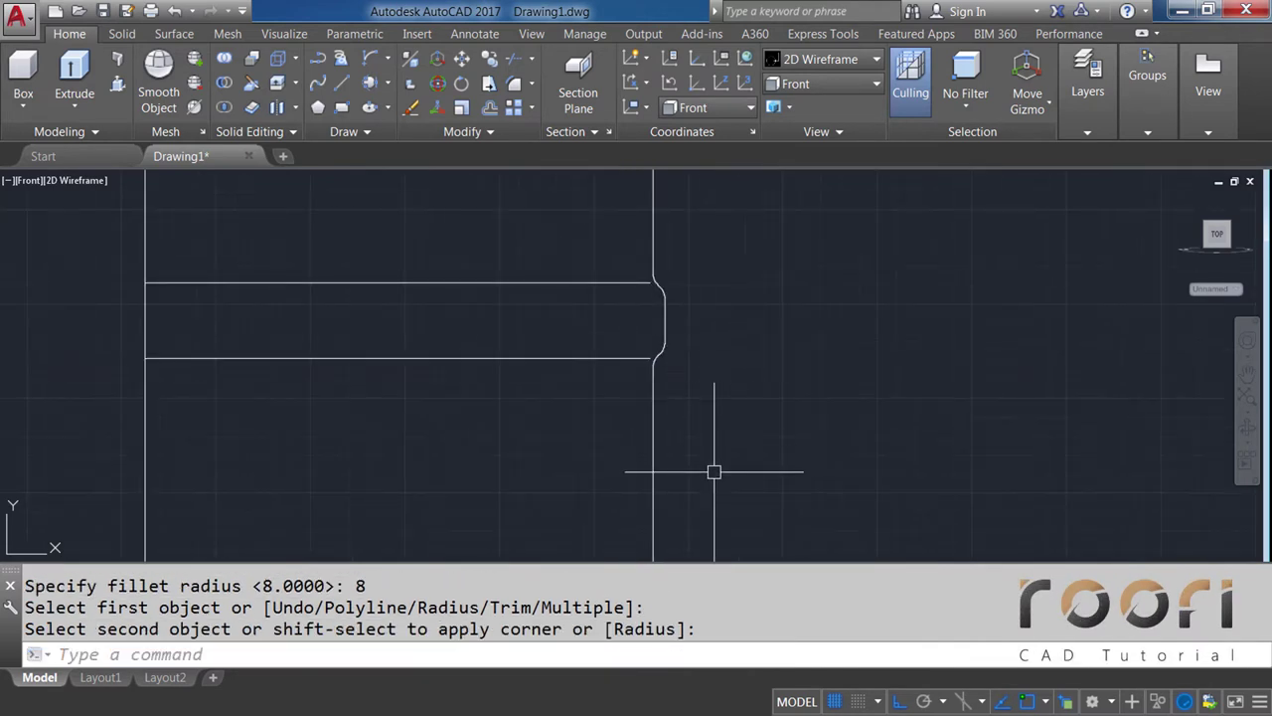
pyautogui.moveTo(712, 468); pyautogui.dragTo(710, 298, button='middle')
pyautogui.scroll(2, 619, 403)
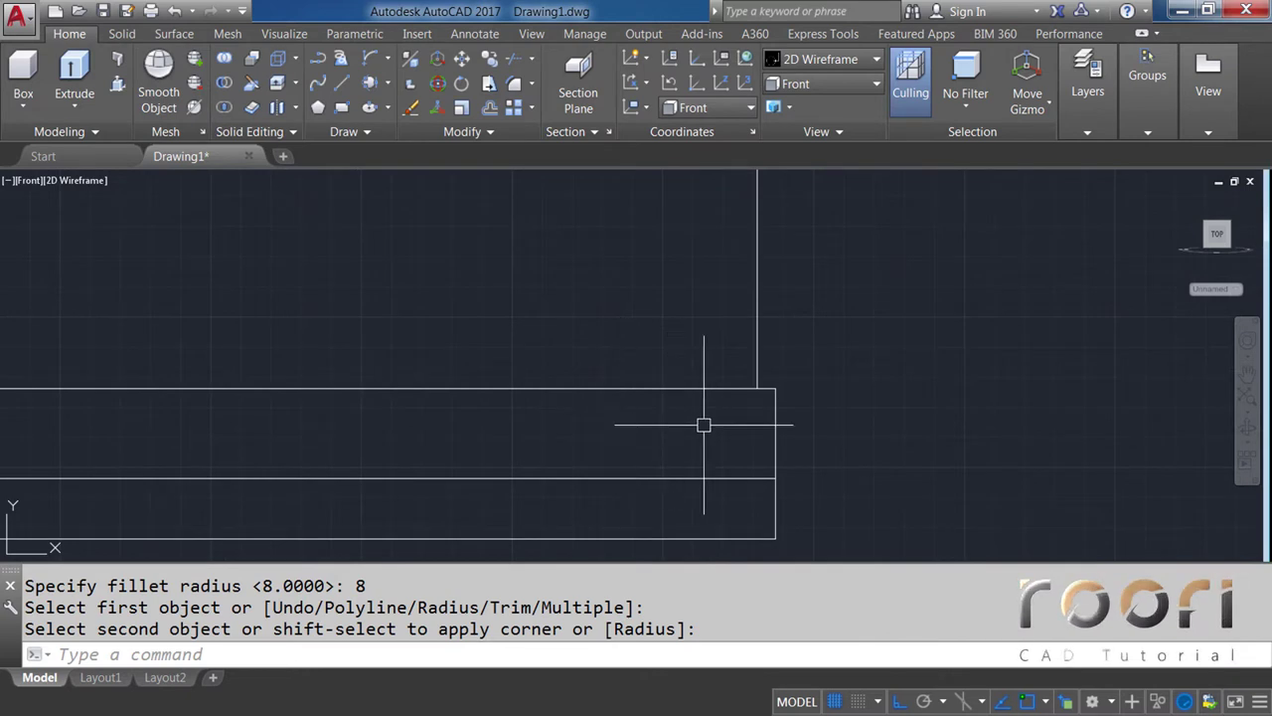
pyautogui.scroll(1, 704, 426)
pyautogui.scroll(1, 705, 425)
pyautogui.moveTo(559, 412); pyautogui.dragTo(604, 383, button='middle')
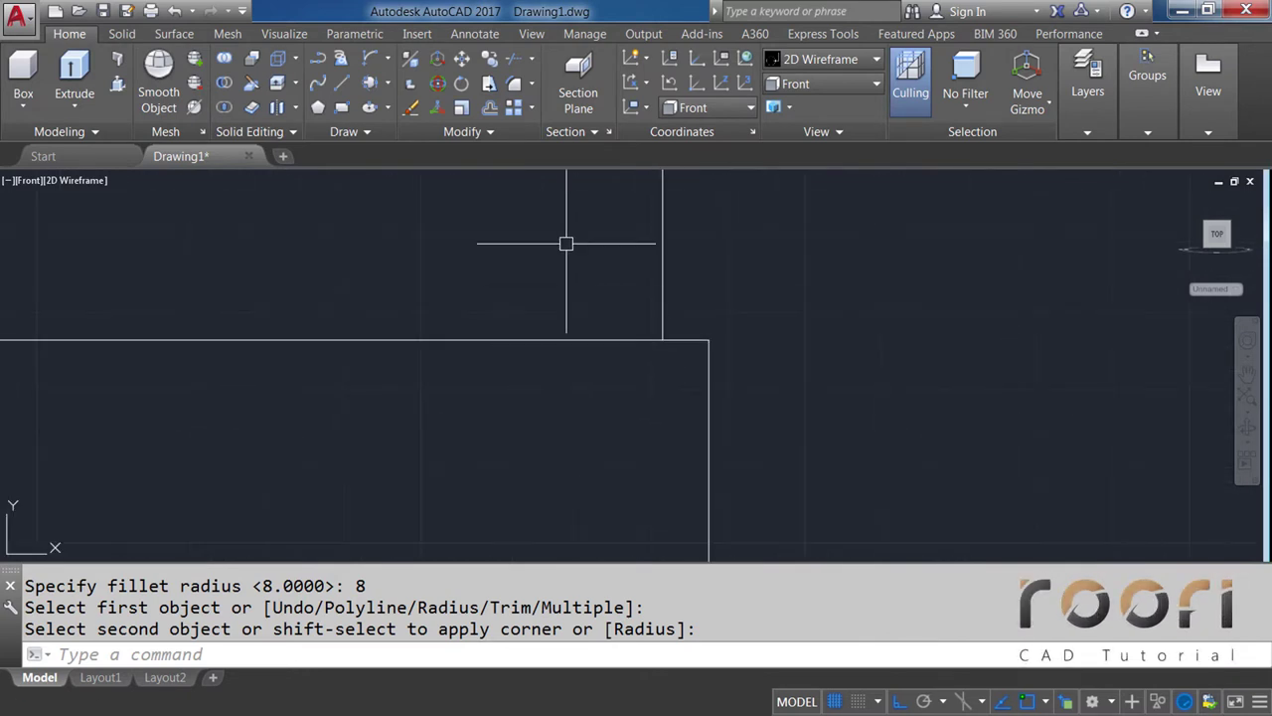
# Round the horizontal-to-vertical corner with a radius 8 fillet
pyautogui.click(532, 85)
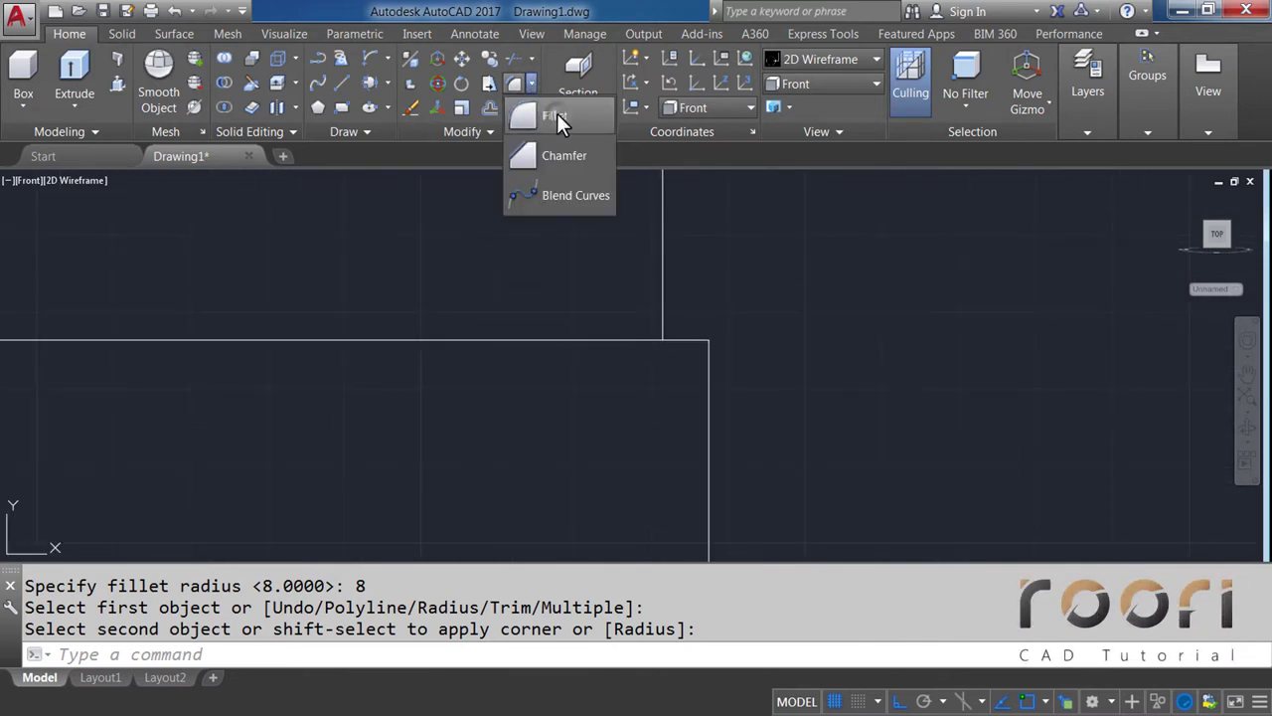
pyautogui.click(557, 113)
pyautogui.write('R')
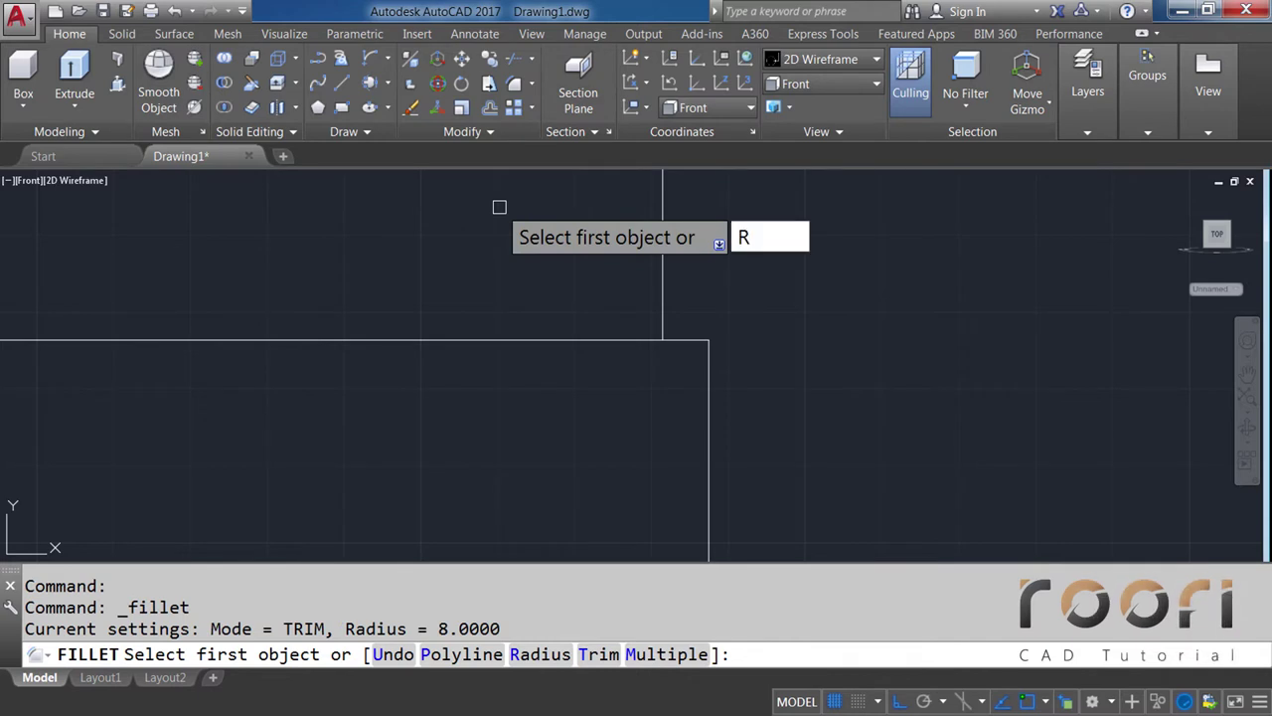
pyautogui.press('Return')
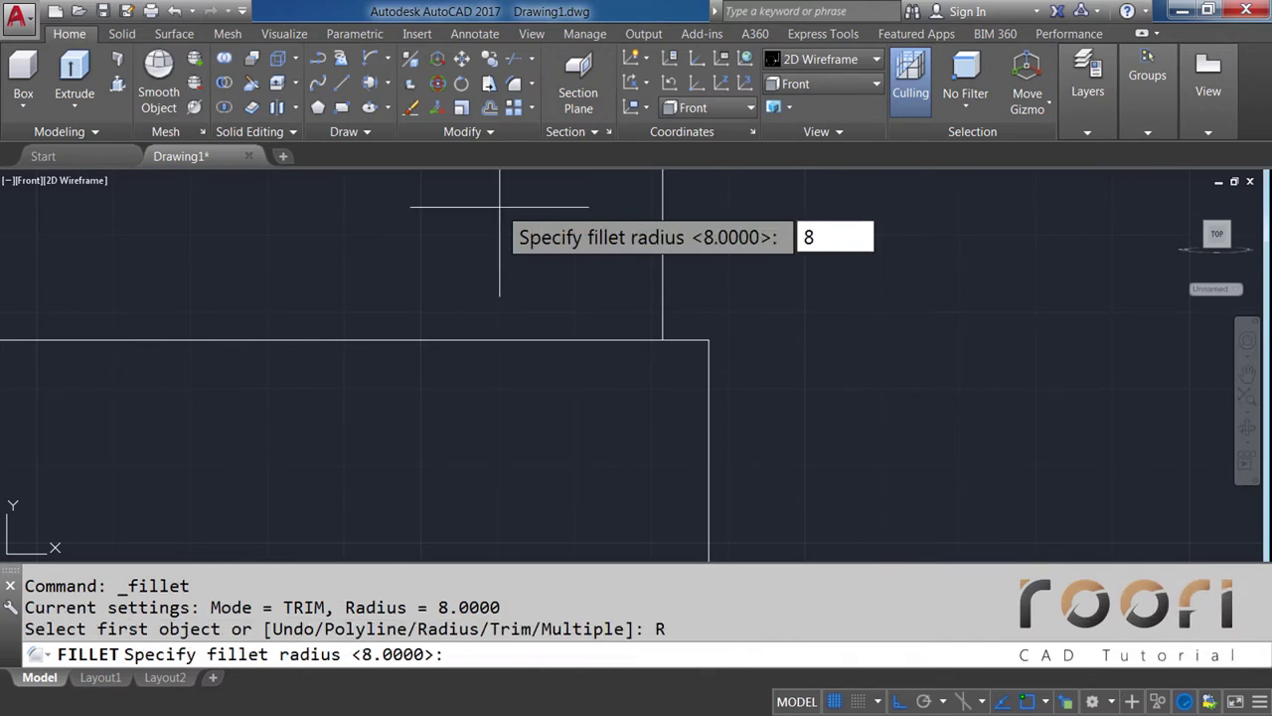
pyautogui.press('Return')
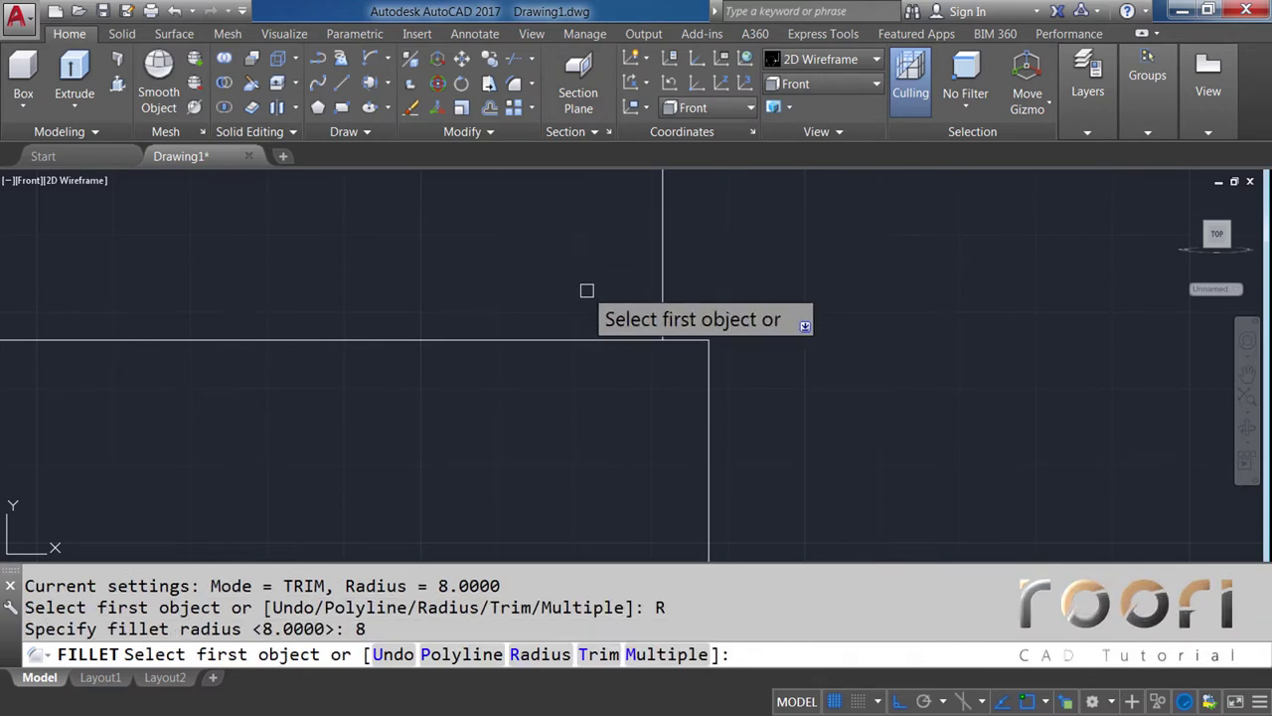
pyautogui.click(611, 340)
pyautogui.click(705, 425)
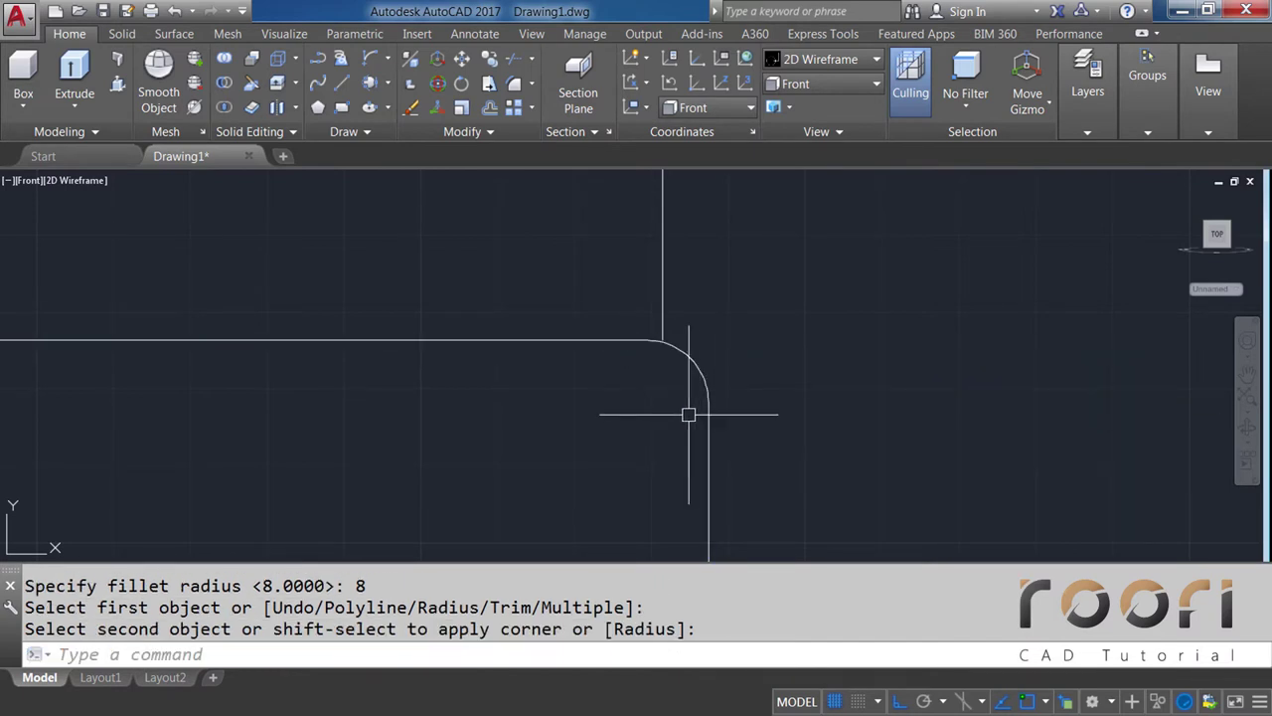
# Fillet the vertical line into the curve with radius 8
pyautogui.click(533, 85)
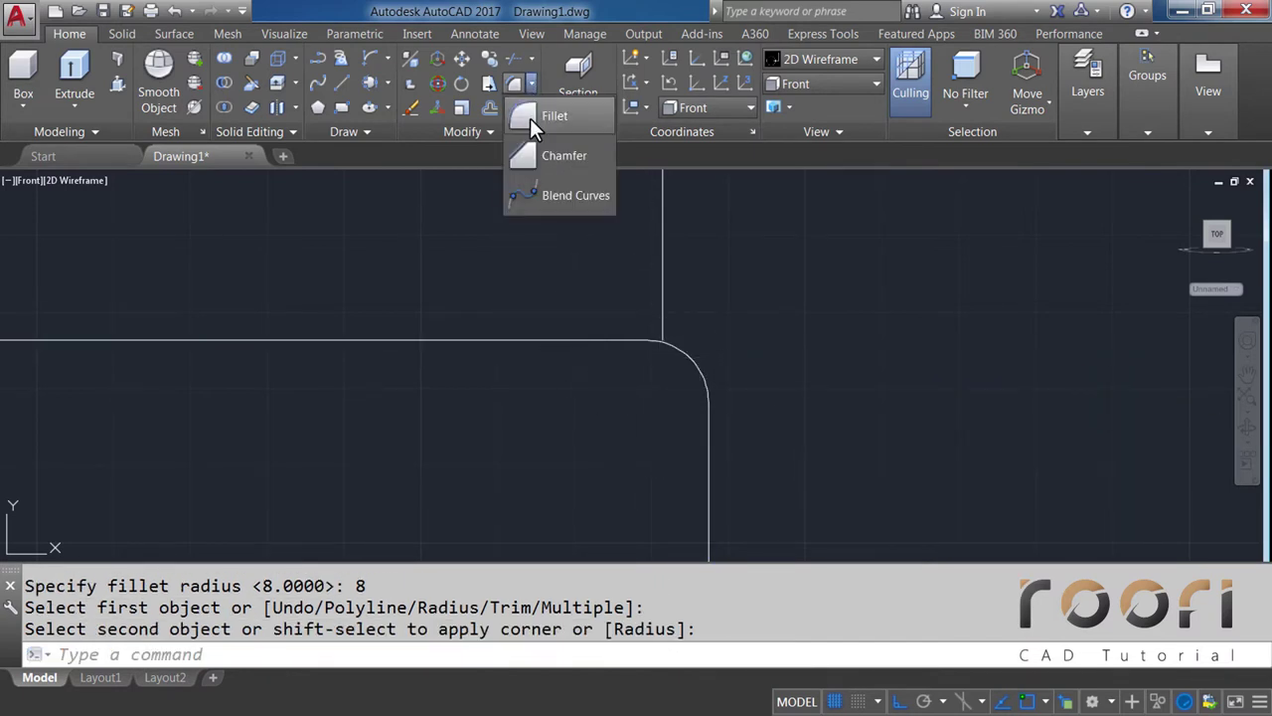
pyautogui.click(553, 115)
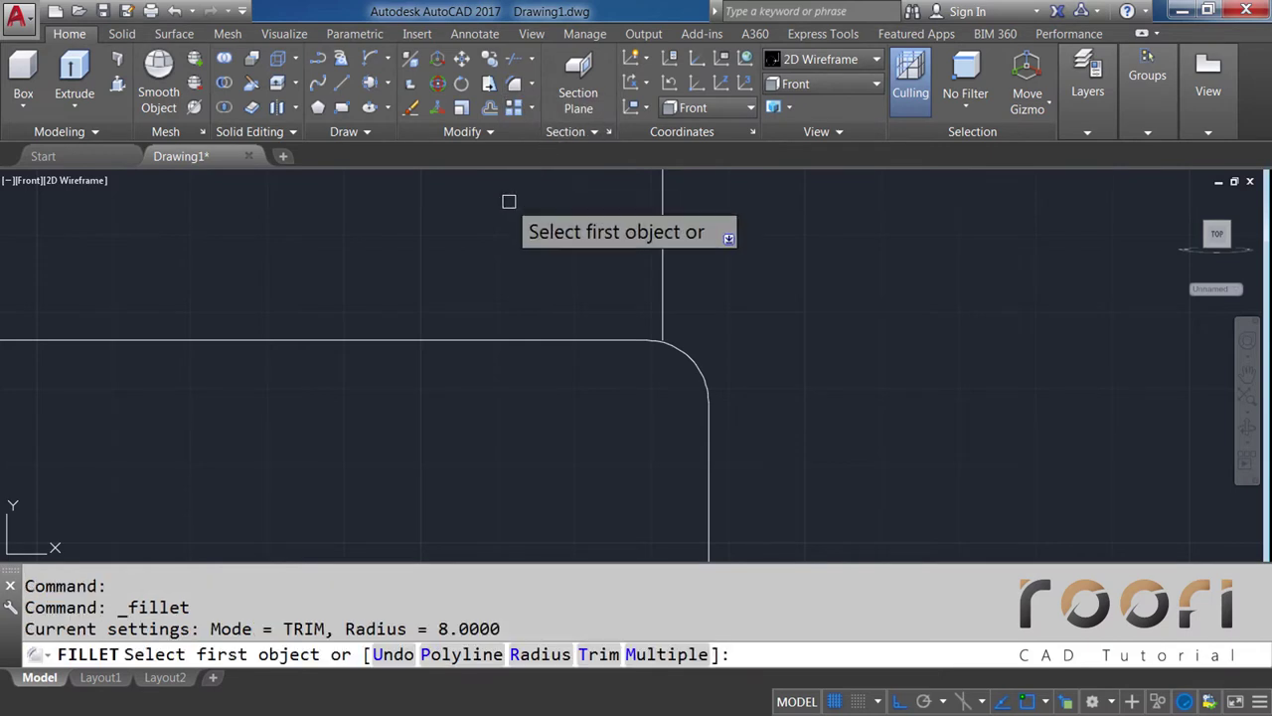
pyautogui.write('R')
pyautogui.press('Return')
pyautogui.write('8')
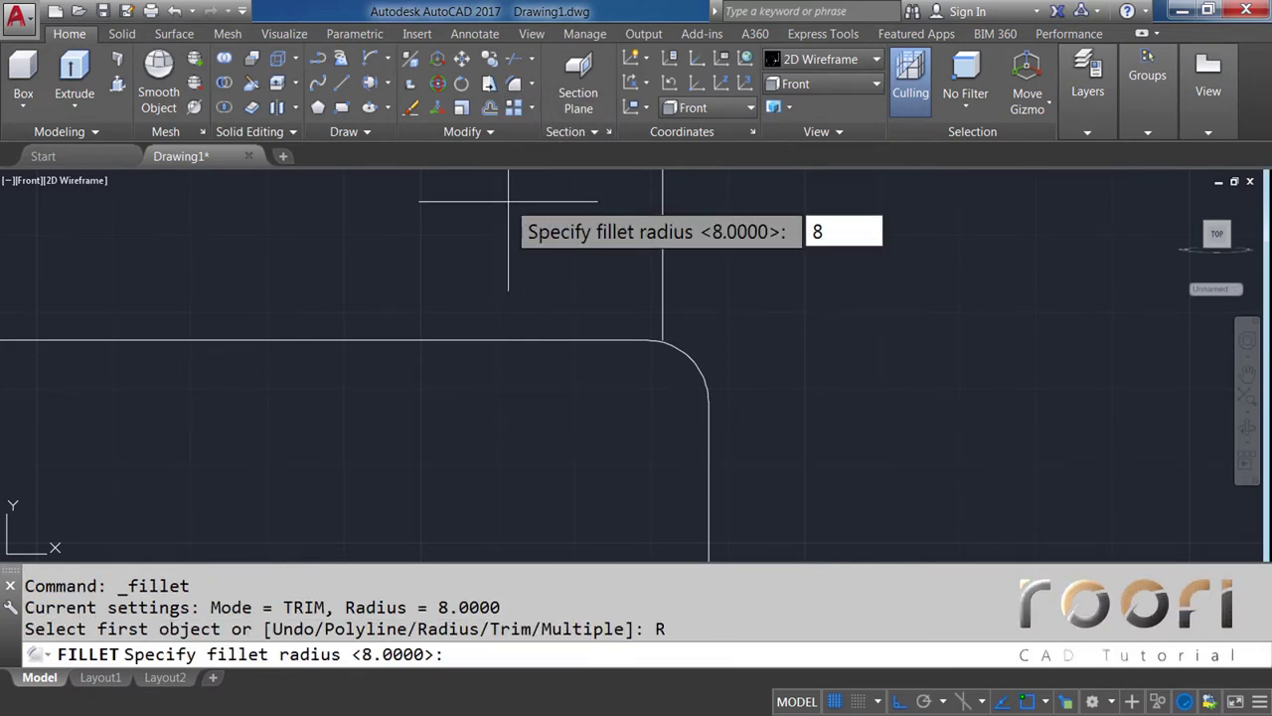
pyautogui.press('Return')
pyautogui.click(661, 299)
pyautogui.click(693, 355)
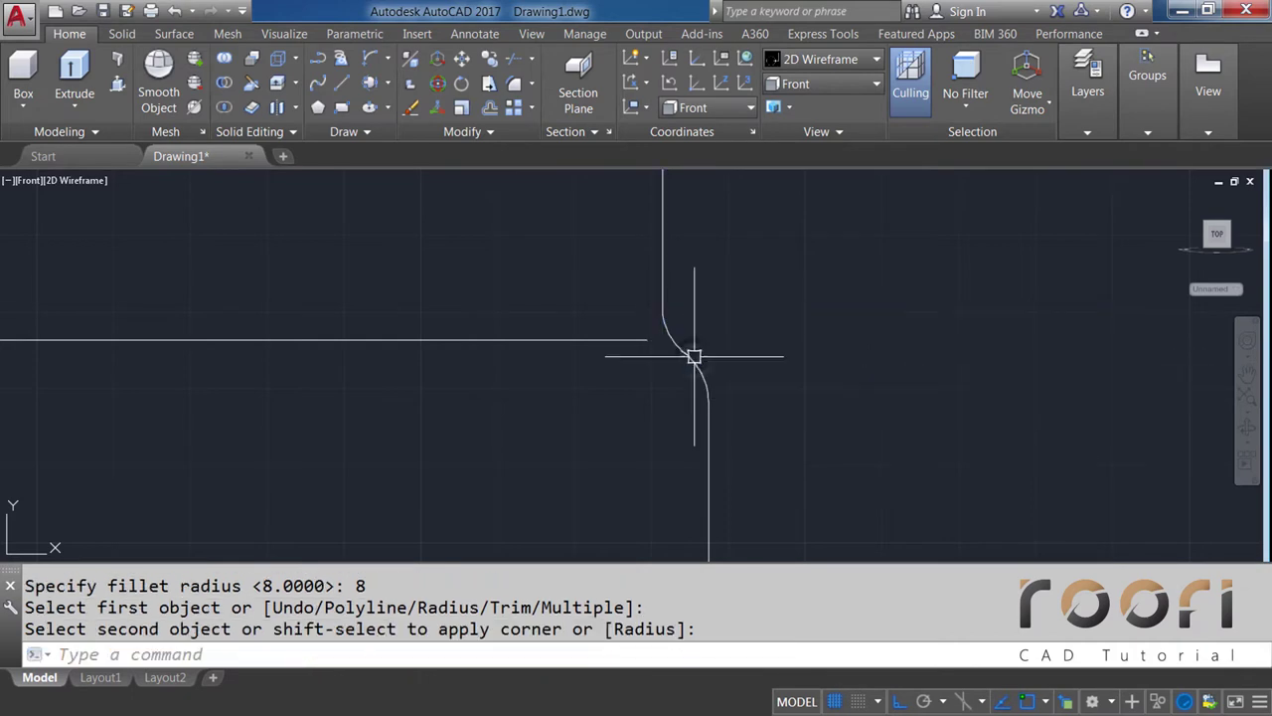
pyautogui.scroll(-2, 728, 328)
pyautogui.scroll(-2, 721, 332)
pyautogui.scroll(-2, 516, 347)
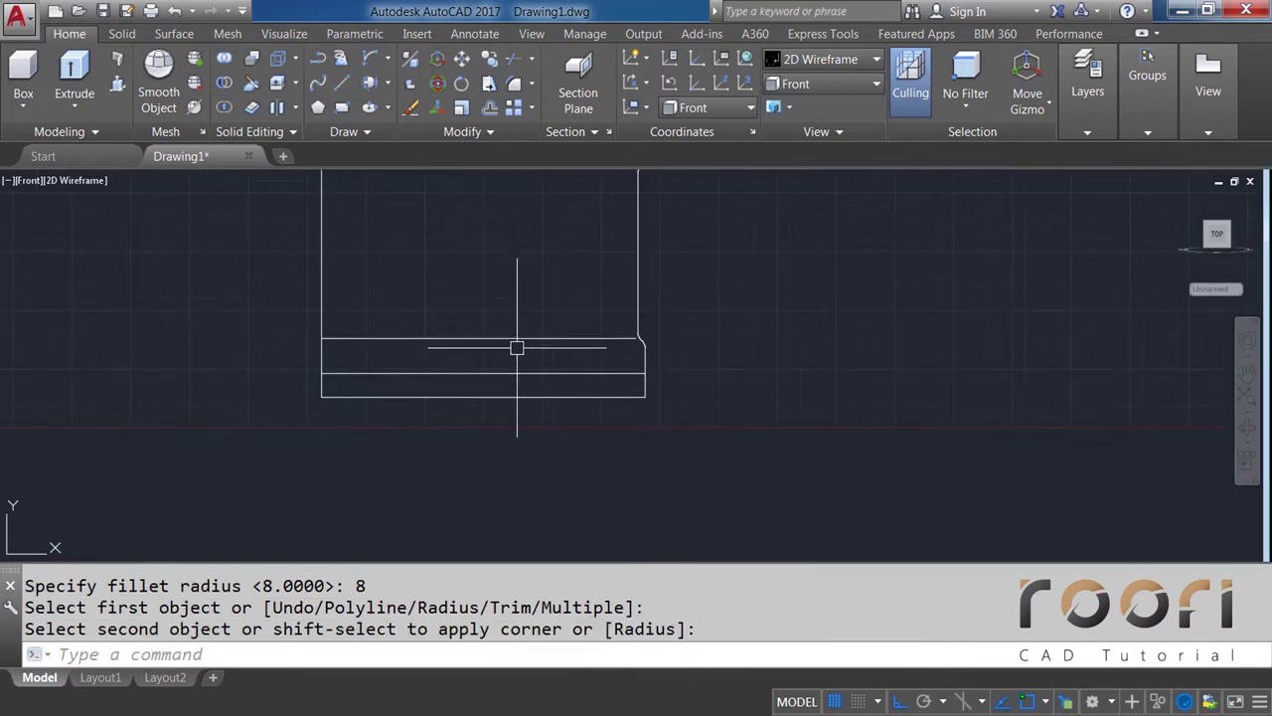
pyautogui.moveTo(517, 347); pyautogui.dragTo(549, 473, button='middle')
# Select and delete the four horizontal construction lines on the jug body
pyautogui.click(551, 471)
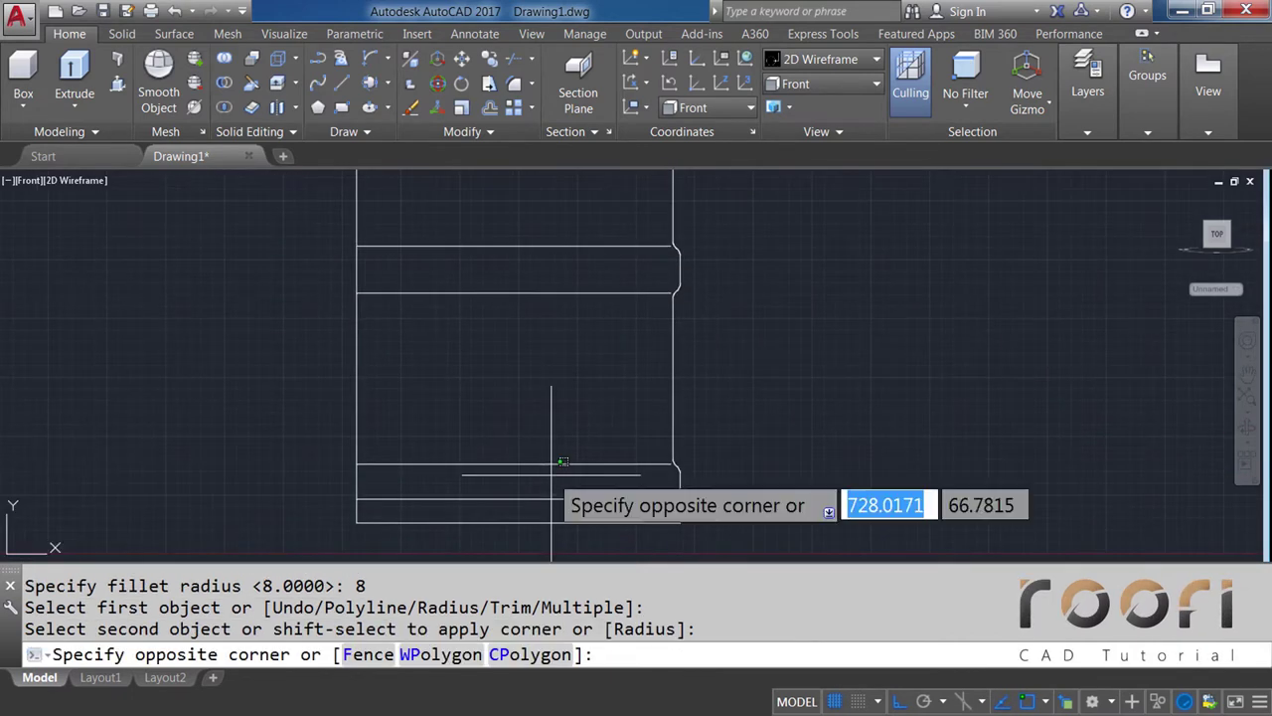
pyautogui.scroll(-2, 502, 229)
pyautogui.click(503, 241)
pyautogui.moveTo(503, 241); pyautogui.dragTo(519, 371, button='middle')
pyautogui.click(418, 282)
pyautogui.click(895, 298)
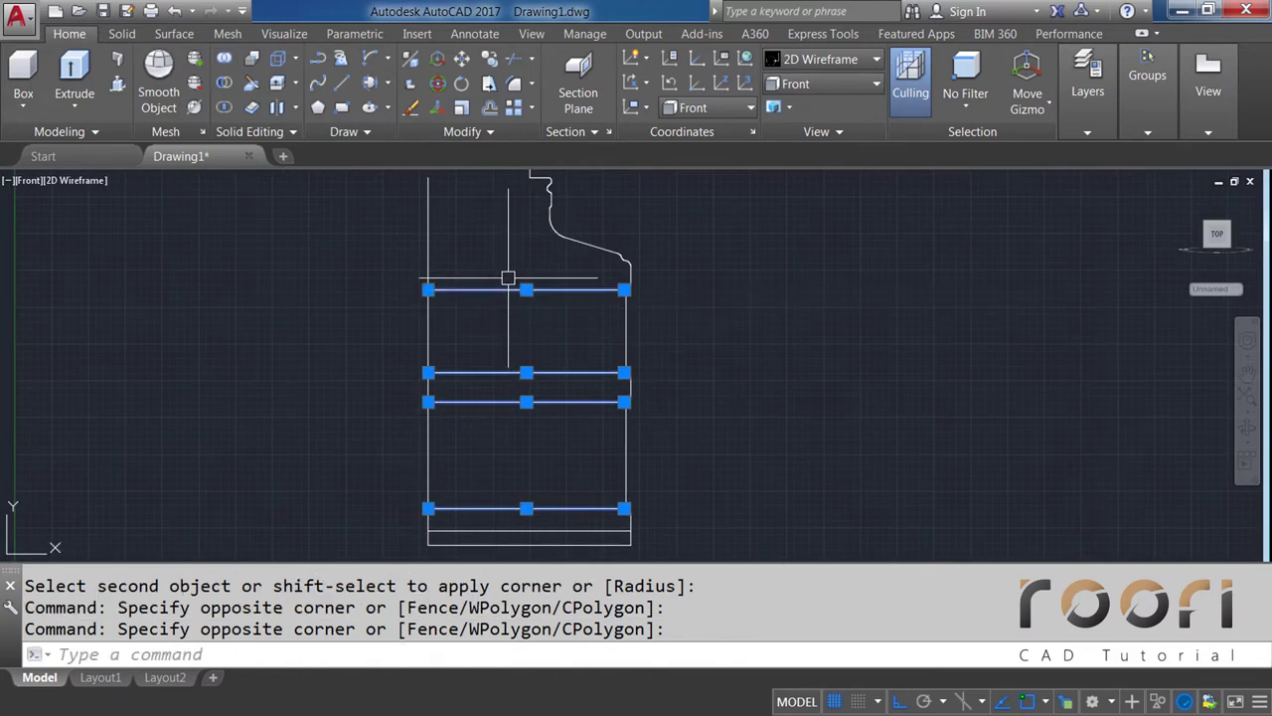
pyautogui.press('Delete')
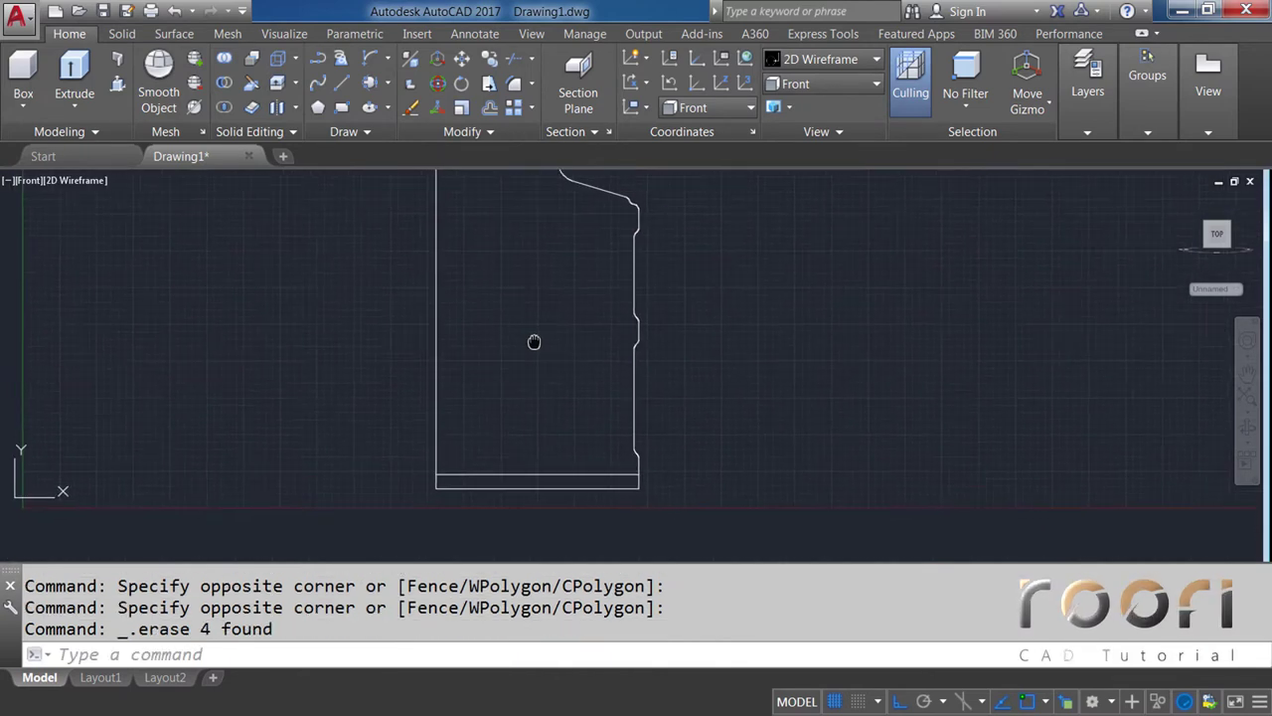
pyautogui.scroll(4, 573, 434)
pyautogui.scroll(2, 558, 442)
pyautogui.moveTo(558, 442); pyautogui.dragTo(663, 408, button='middle')
pyautogui.write('O')
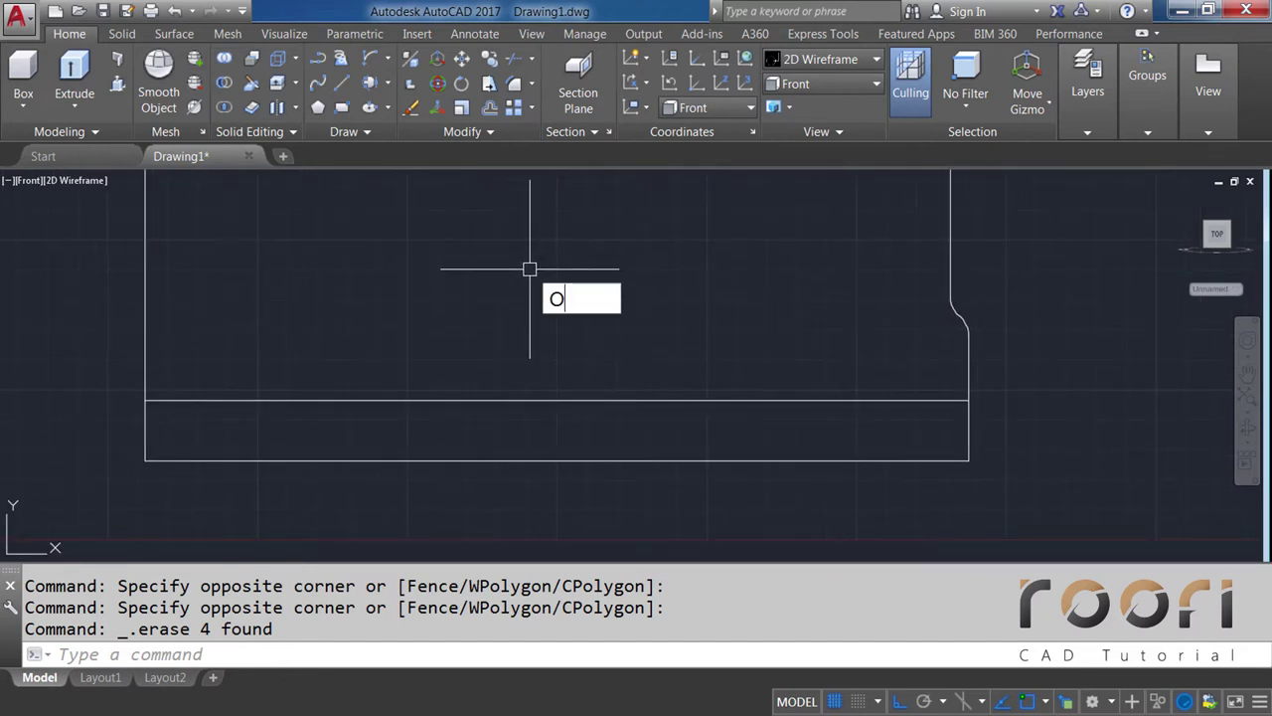
# Offset the profile's right vertical edge 60 units inward
pyautogui.press('Return')
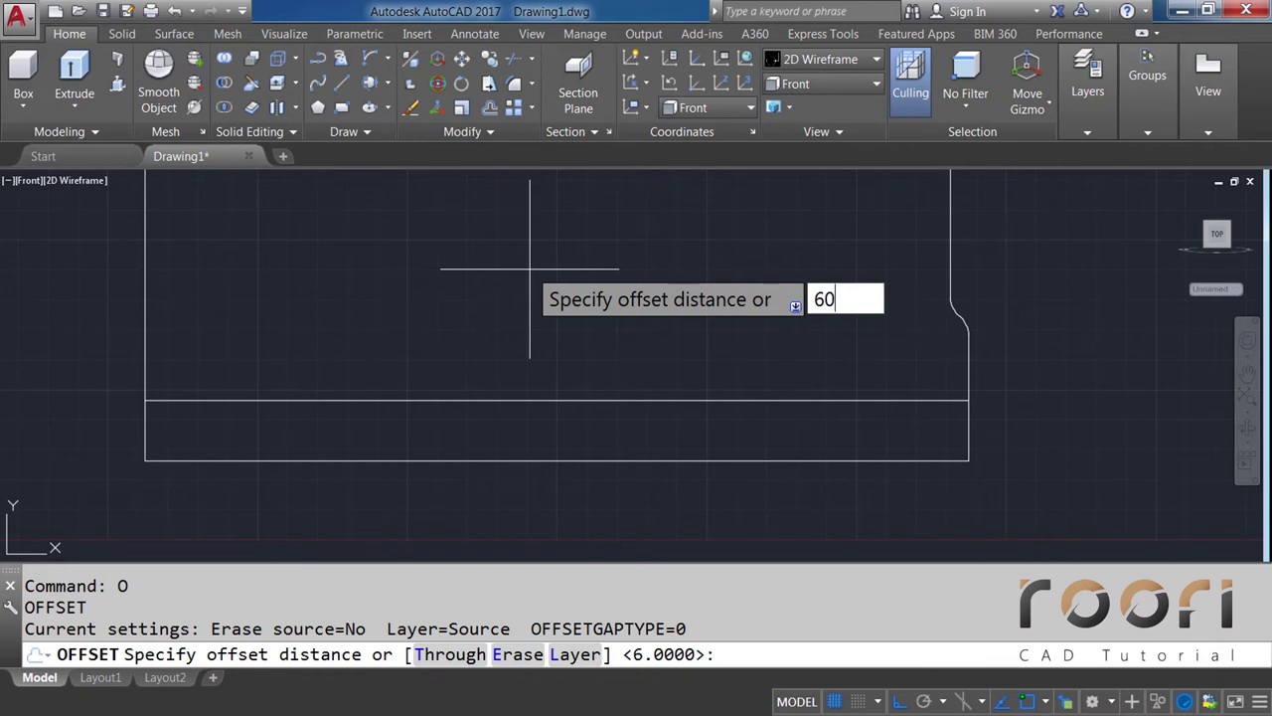
pyautogui.press('Return')
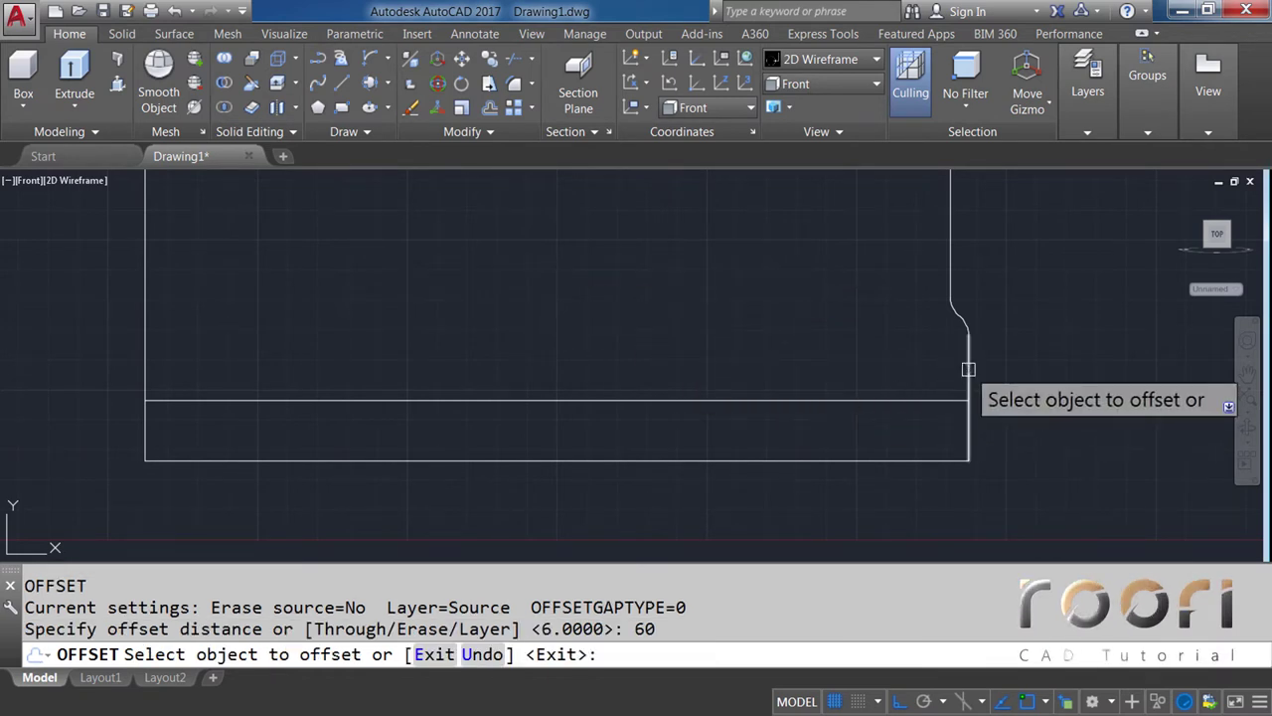
pyautogui.click(969, 366)
pyautogui.click(852, 360)
pyautogui.write('O')
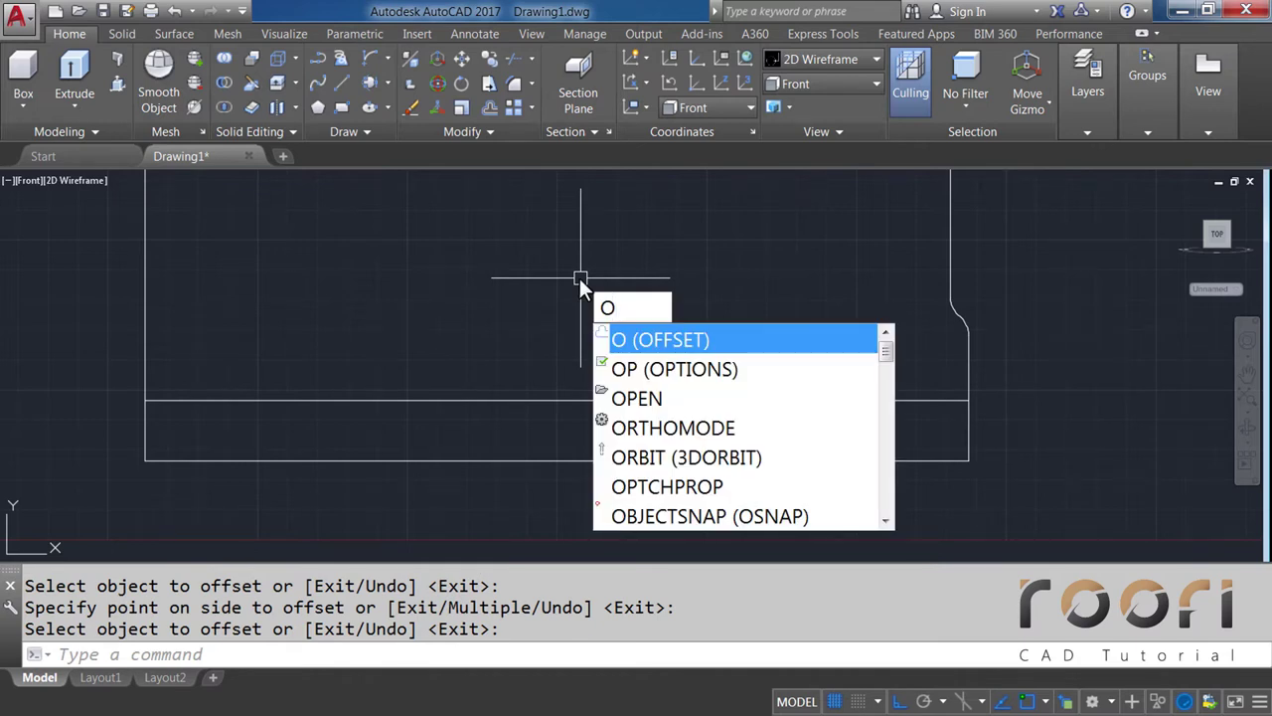
# Offset the base line 10 units up inside the base
pyautogui.press('Return')
pyautogui.write('10')
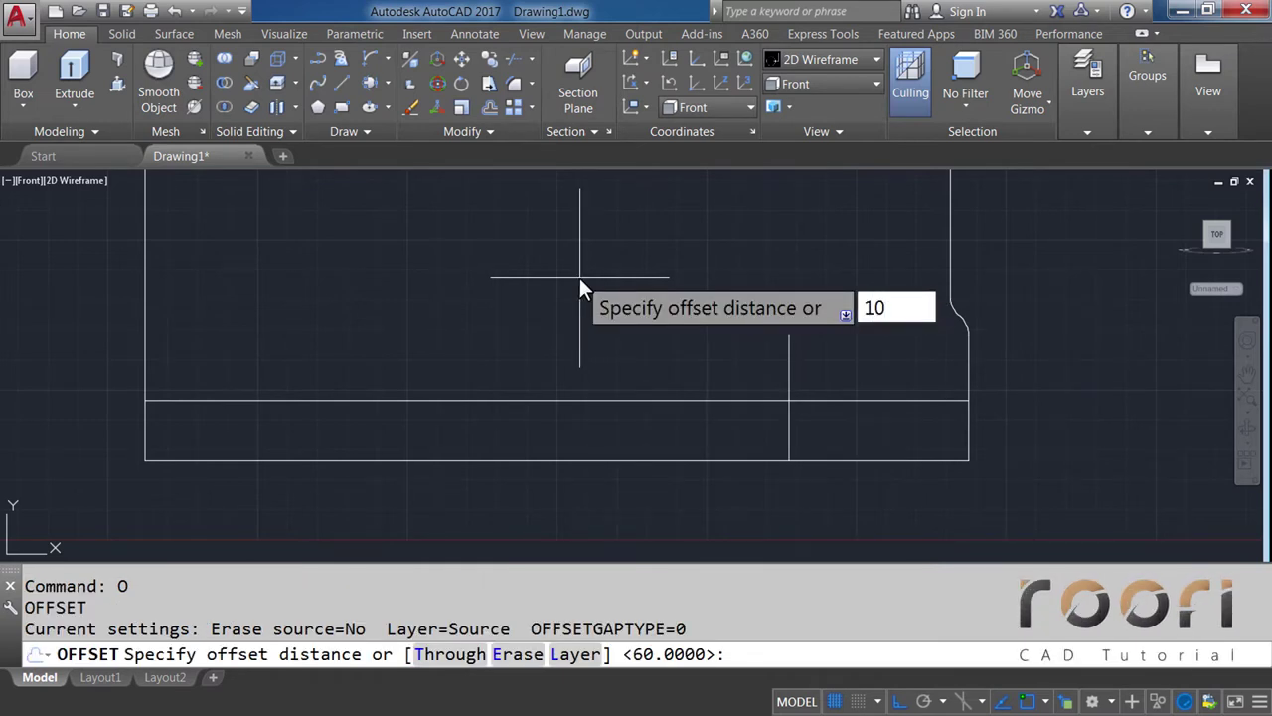
pyautogui.press('Return')
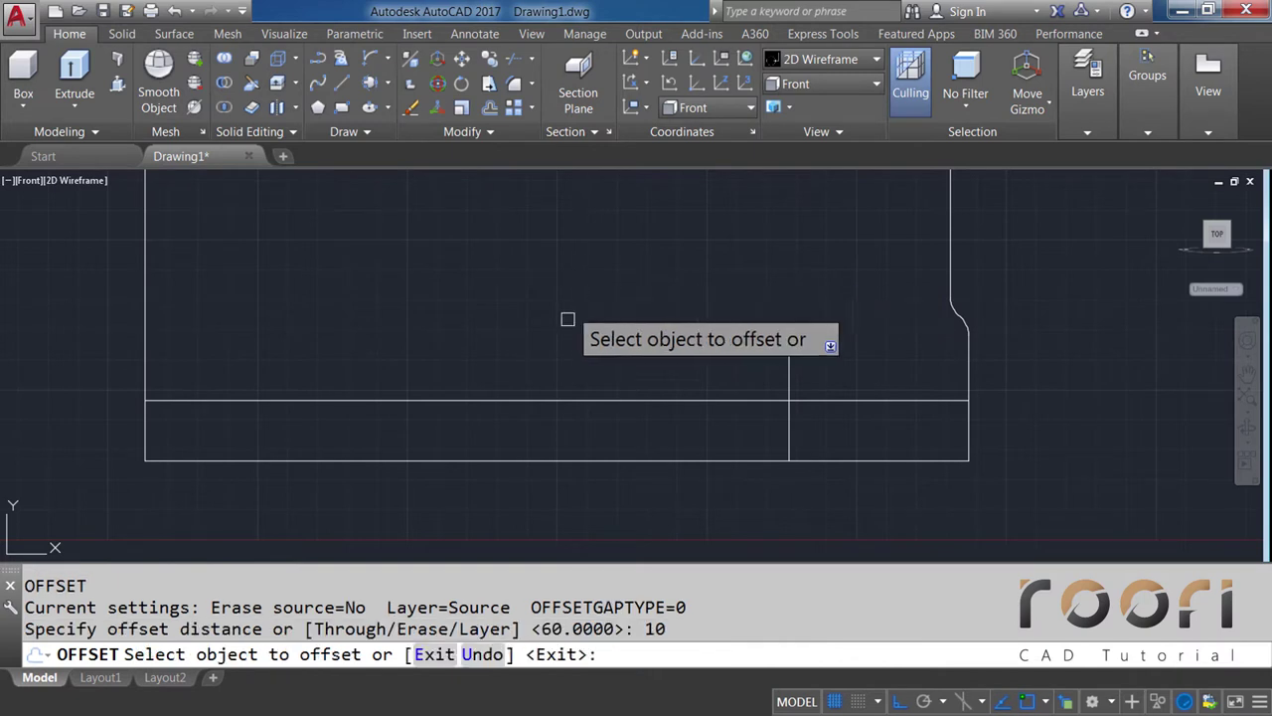
pyautogui.click(538, 459)
pyautogui.click(542, 358)
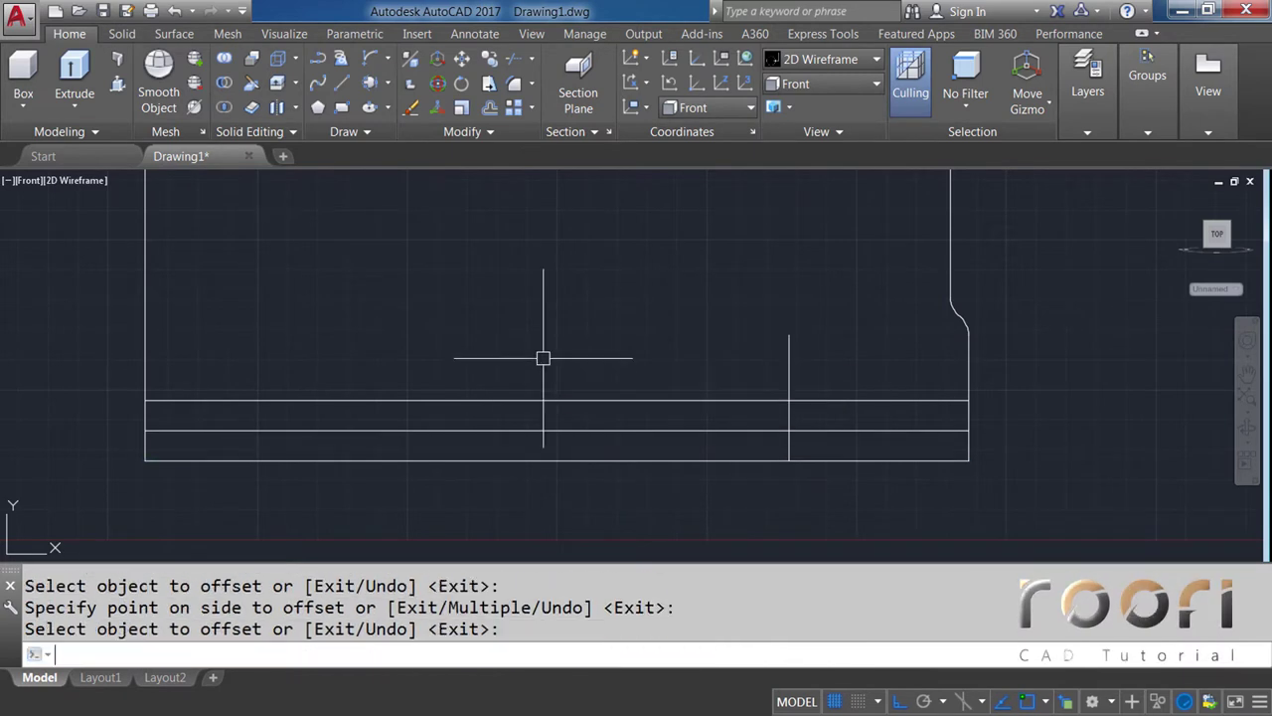
pyautogui.press('Return')
pyautogui.moveTo(534, 431)
pyautogui.mouseDown(button='middle')
pyautogui.moveTo(548, 404)
pyautogui.moveTo(585, 388)
pyautogui.mouseUp(button='middle')
pyautogui.scroll(2, 553, 402)
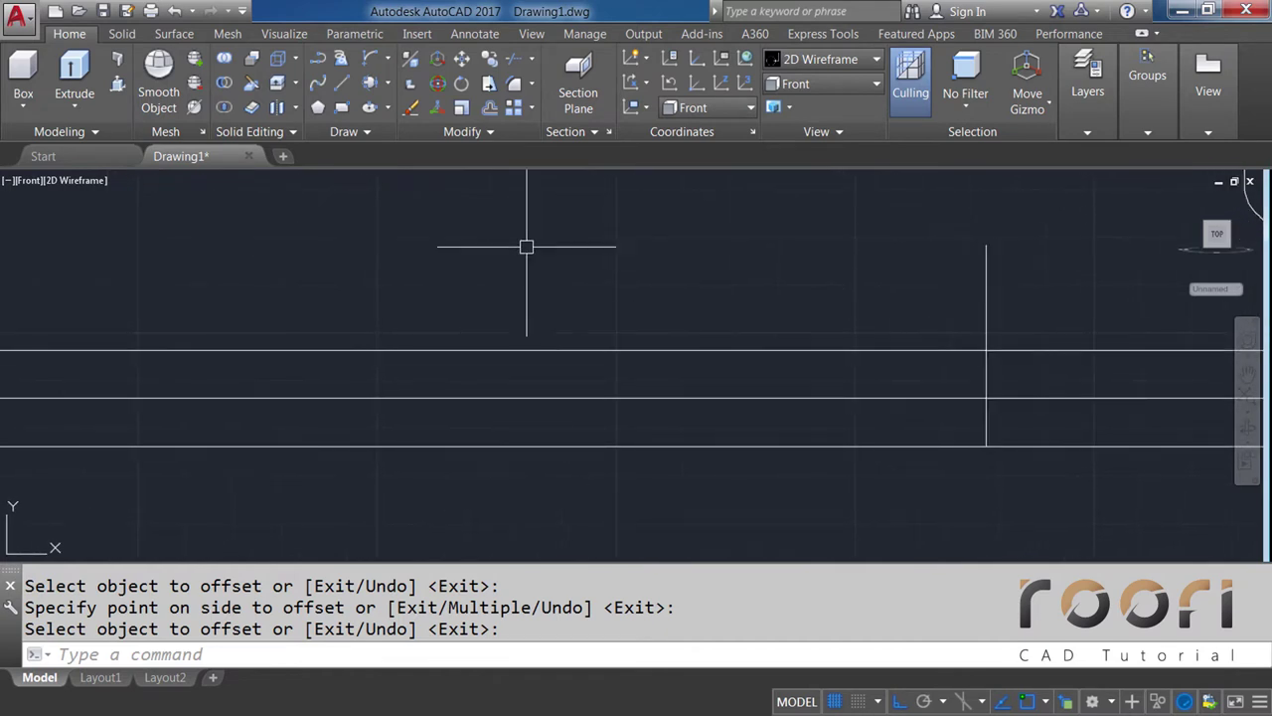
pyautogui.click(387, 57)
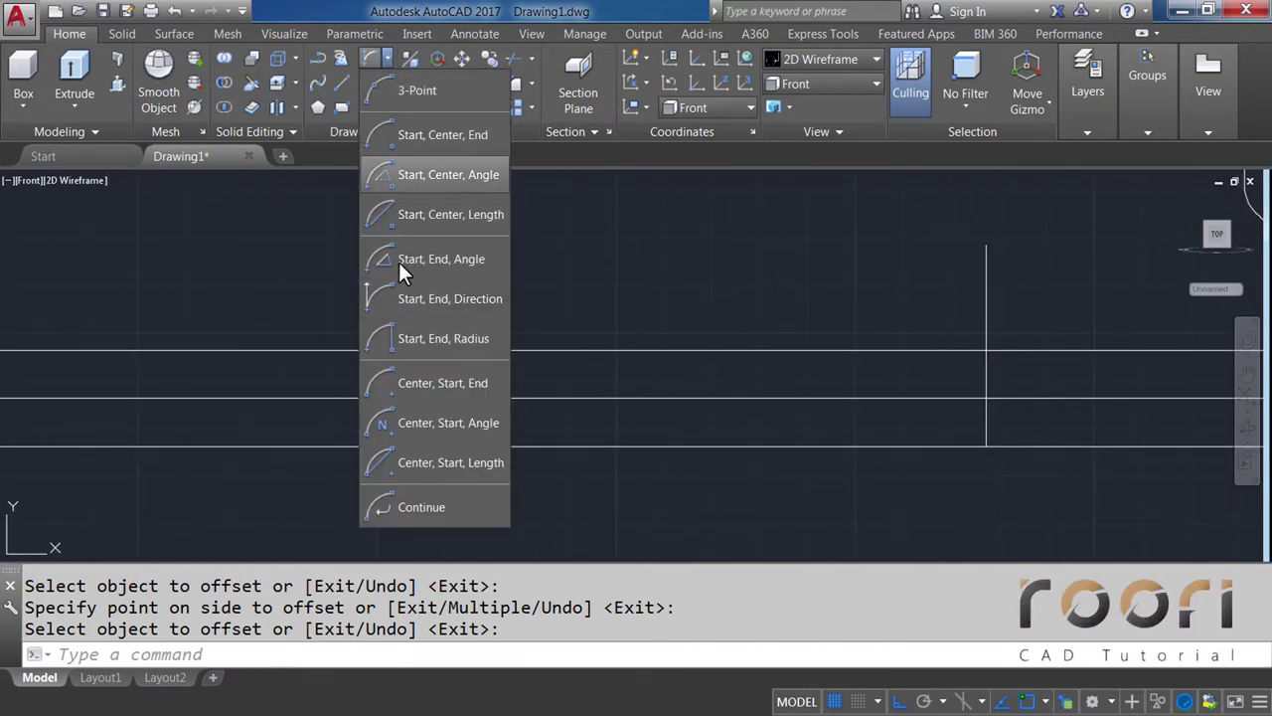
# Start a start-end-direction arc in the base, then cancel the unfinished arc
pyautogui.click(438, 298)
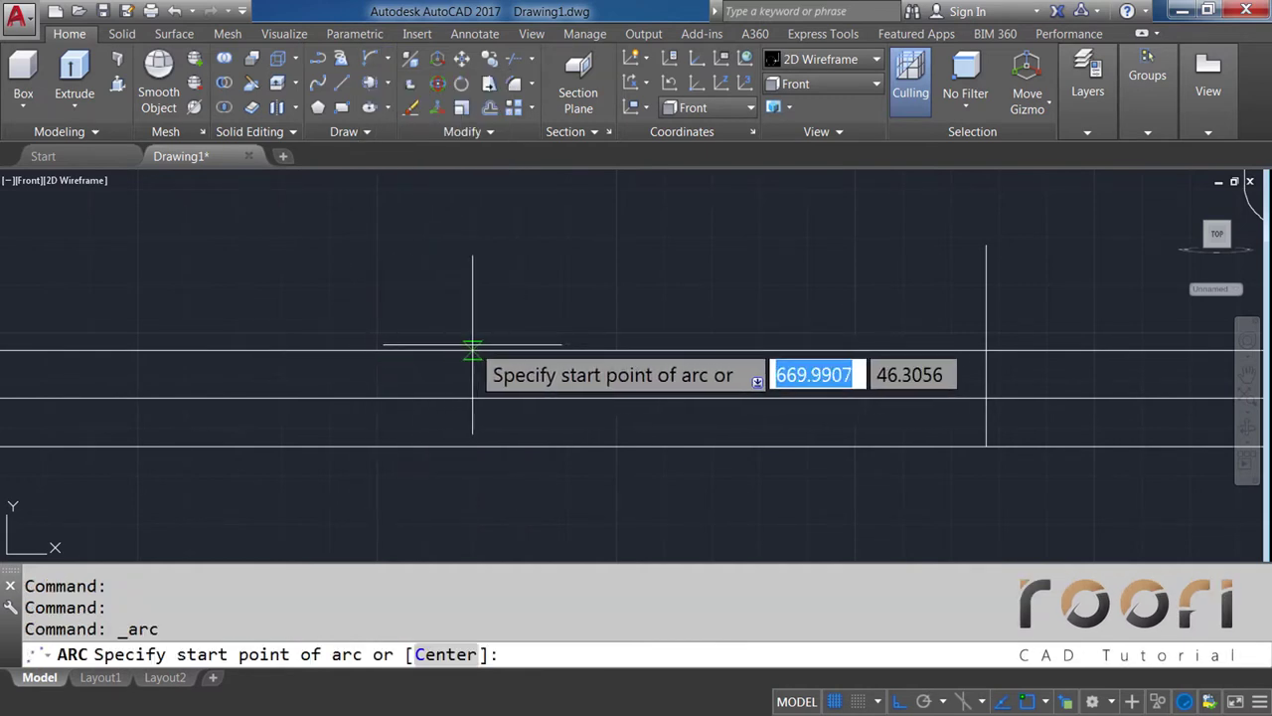
pyautogui.click(615, 350)
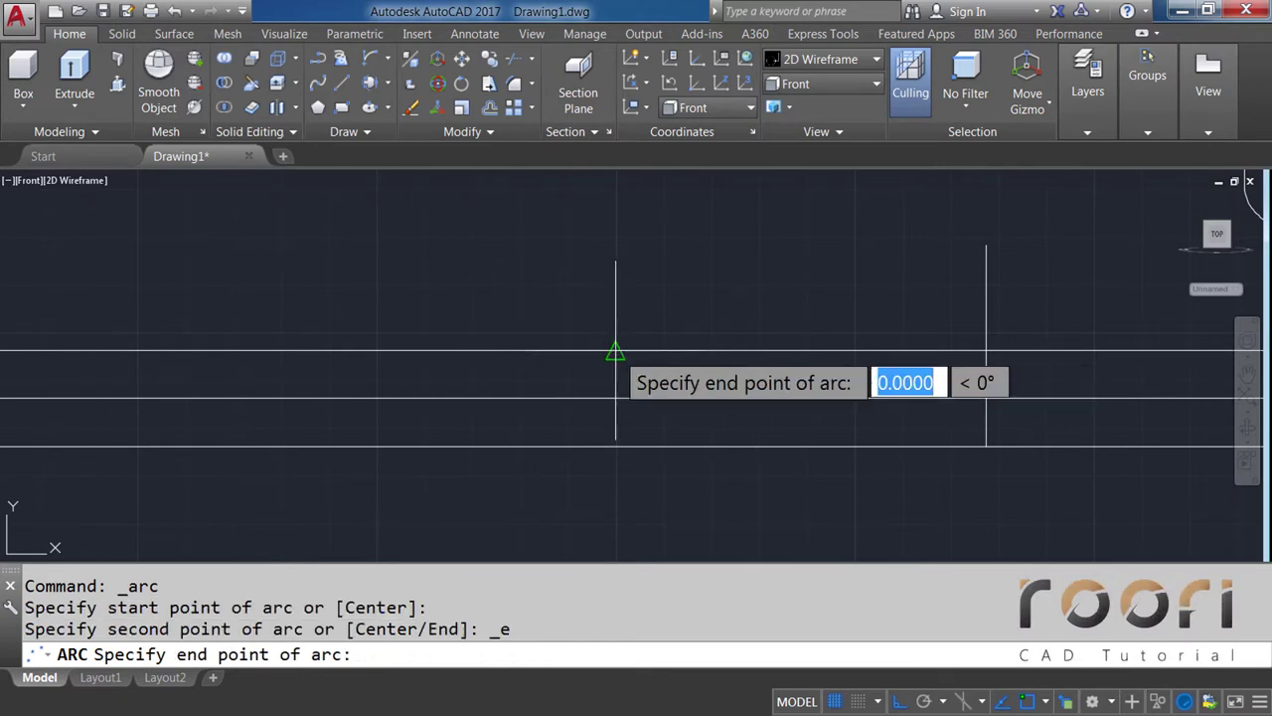
pyautogui.click(985, 397)
pyautogui.moveTo(986, 398); pyautogui.dragTo(816, 413, button='middle')
pyautogui.press('Escape')
pyautogui.scroll(-2, 769, 413)
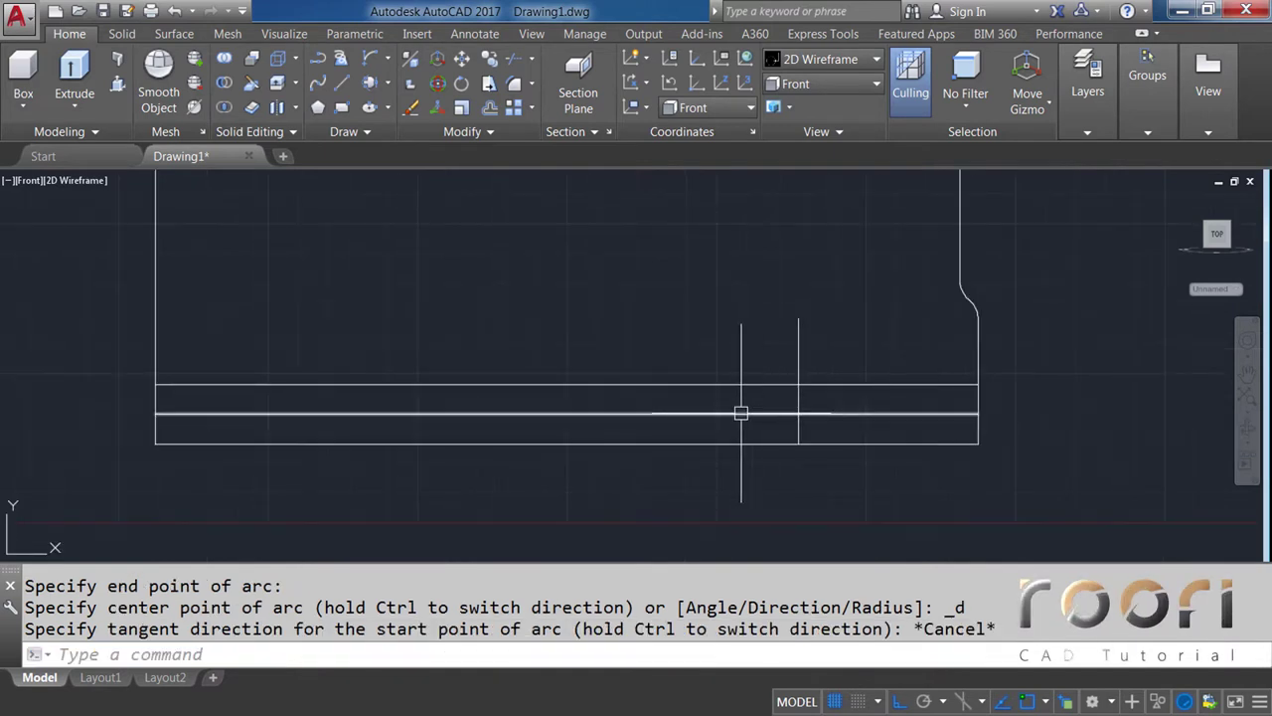
# Draw the arc from the upper band line to the inner vertical, then select both band lines
pyautogui.click(388, 58)
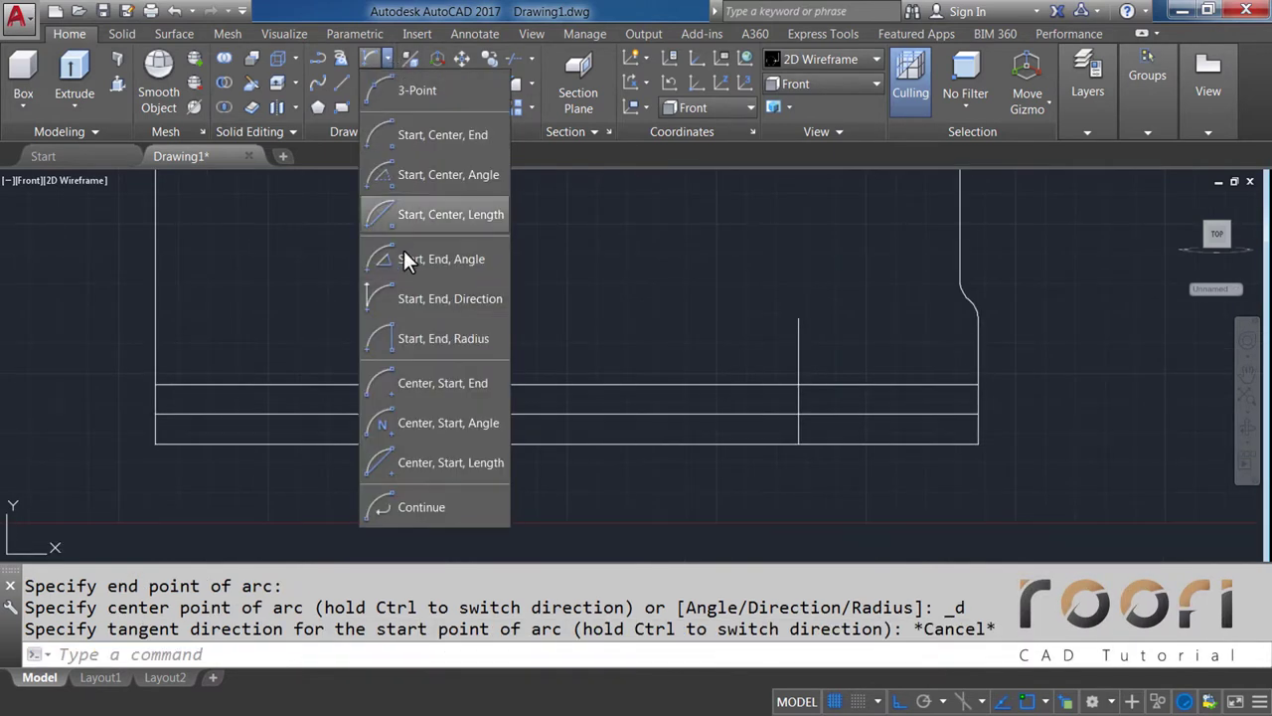
pyautogui.click(434, 298)
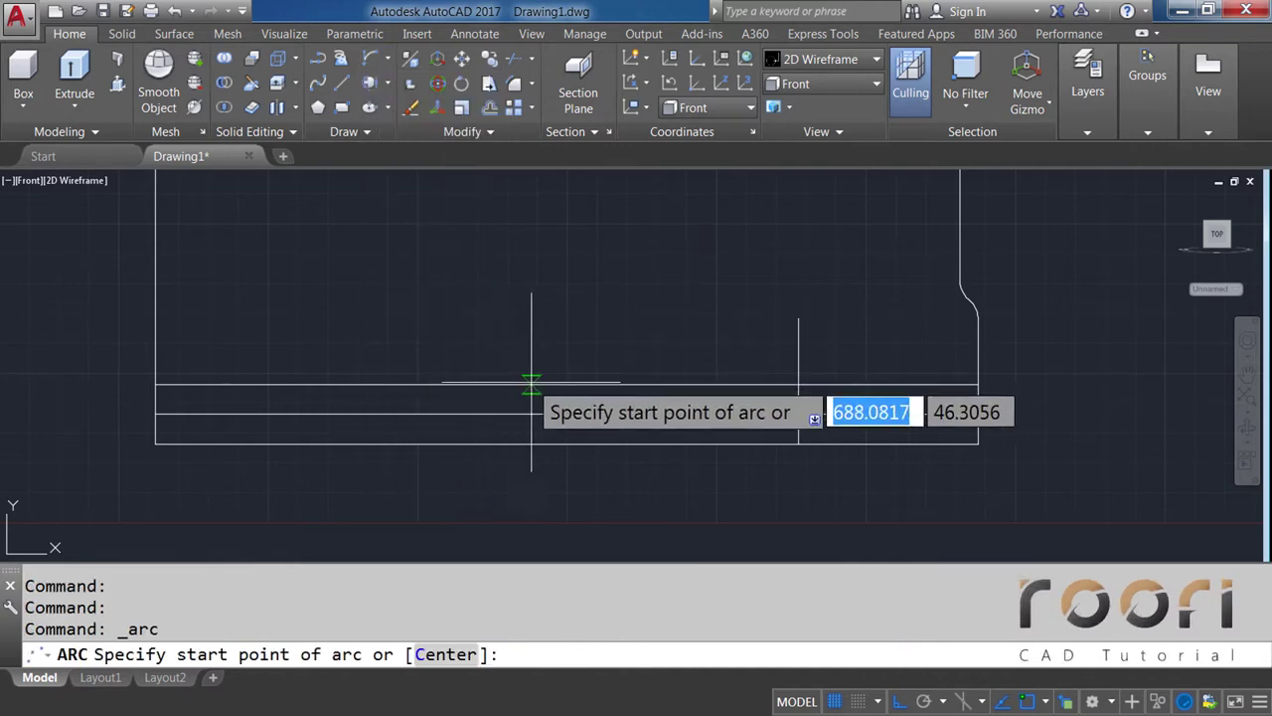
pyautogui.click(567, 385)
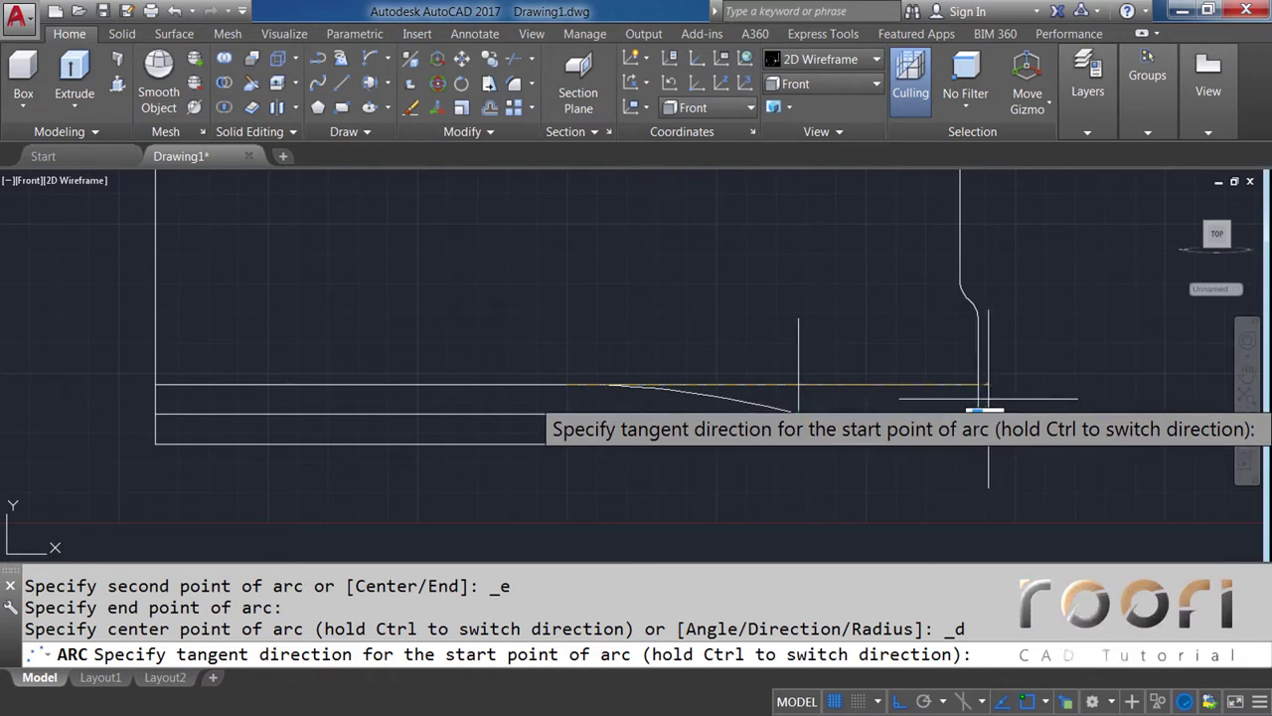
pyautogui.click(1051, 388)
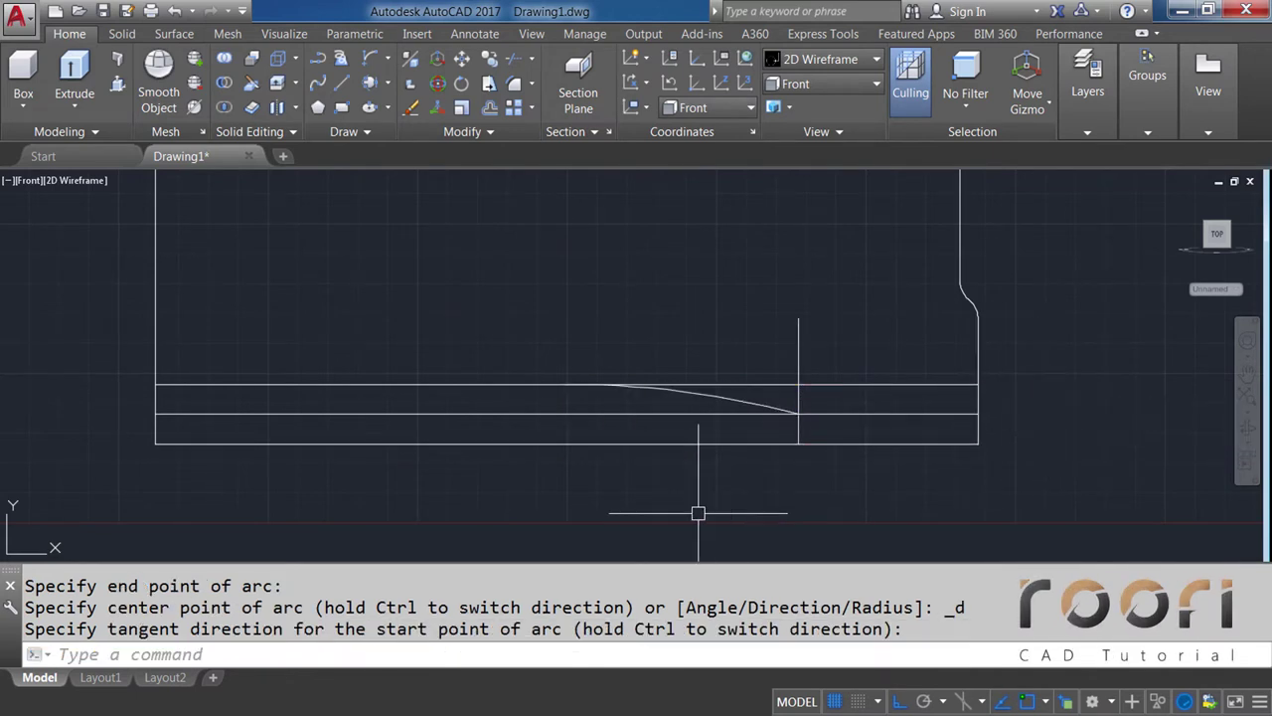
pyautogui.click(310, 413)
pyautogui.click(312, 385)
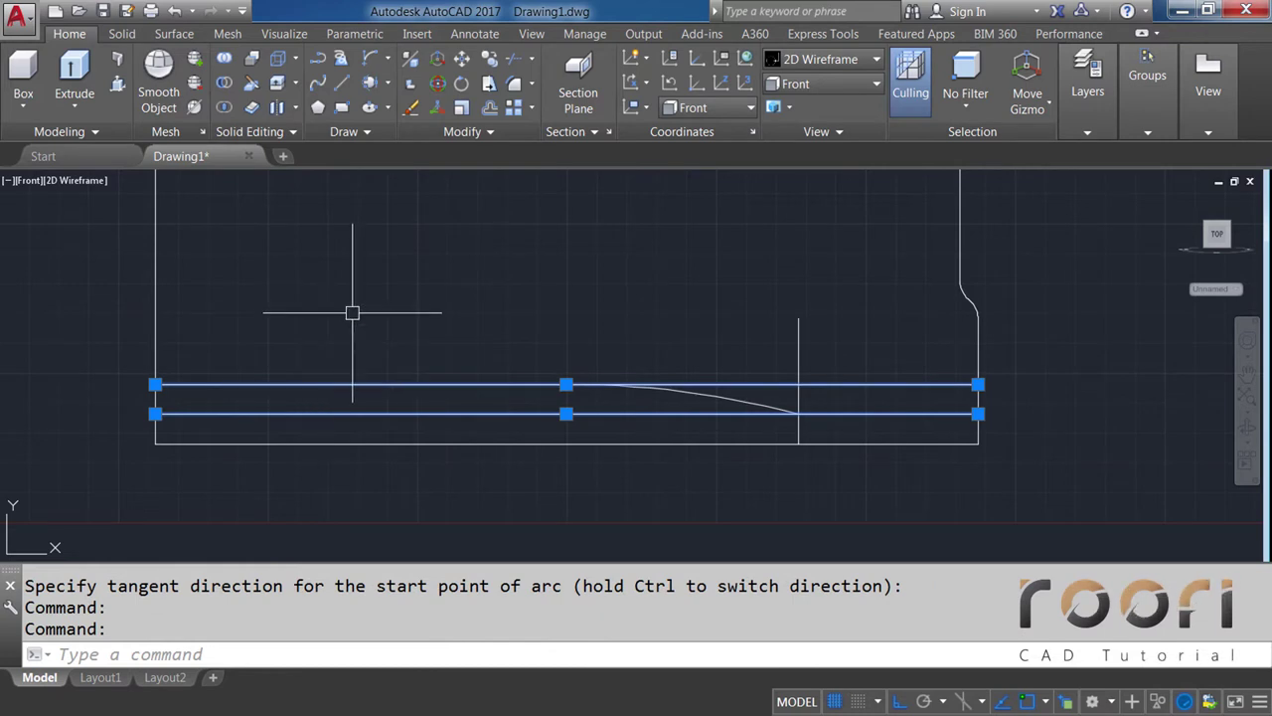
# Delete the two horizontal band lines and trim the base line left of the inner vertical
pyautogui.press('Delete')
pyautogui.write('TR')
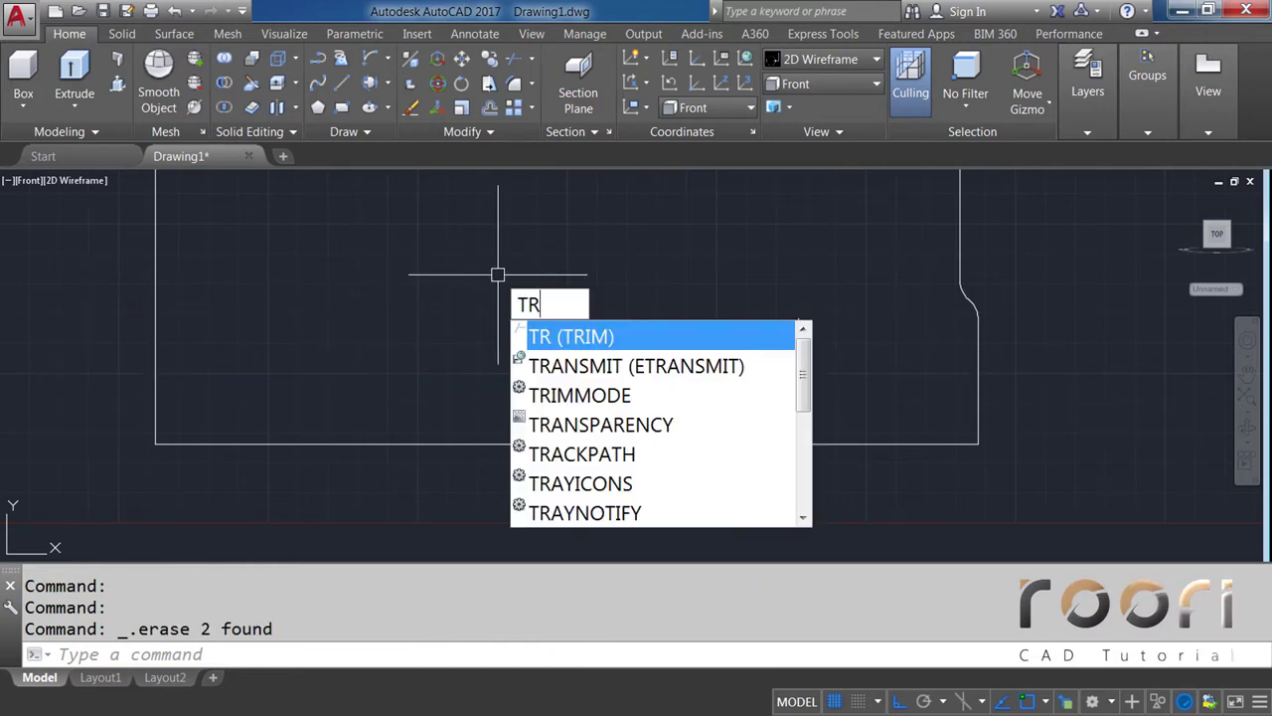
pyautogui.press('Return')
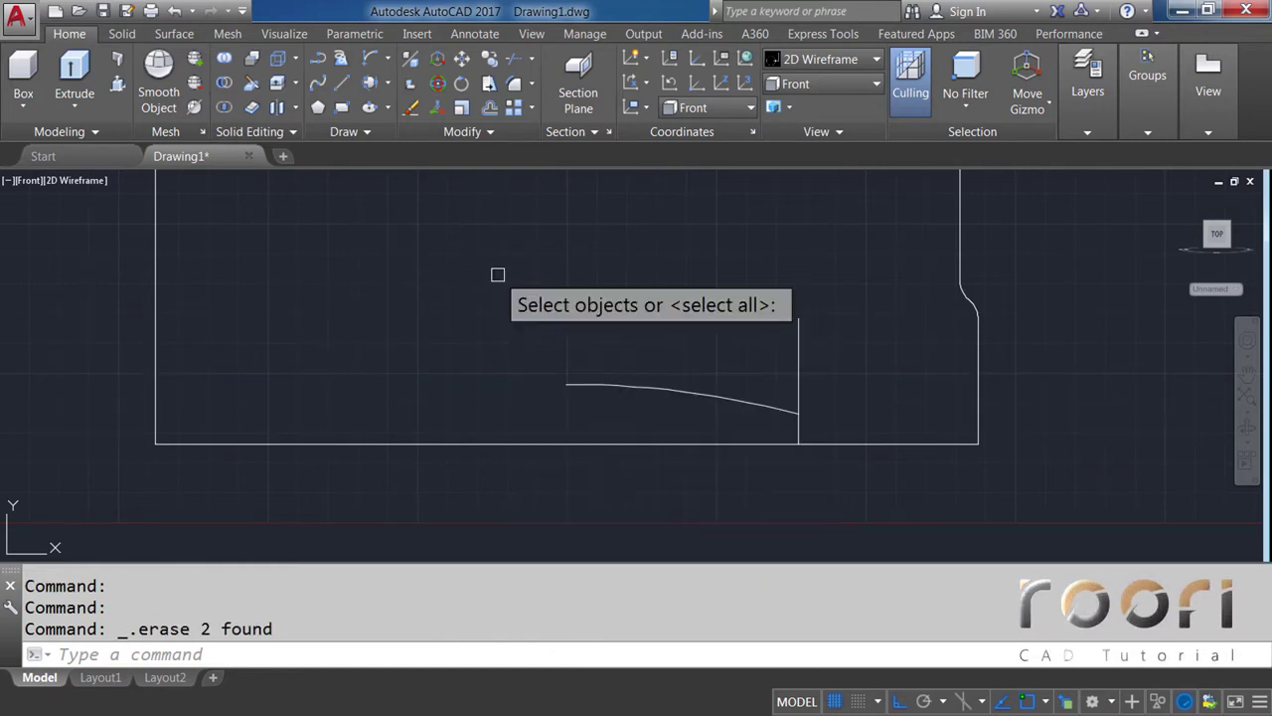
pyautogui.click(798, 338)
pyautogui.press('Return')
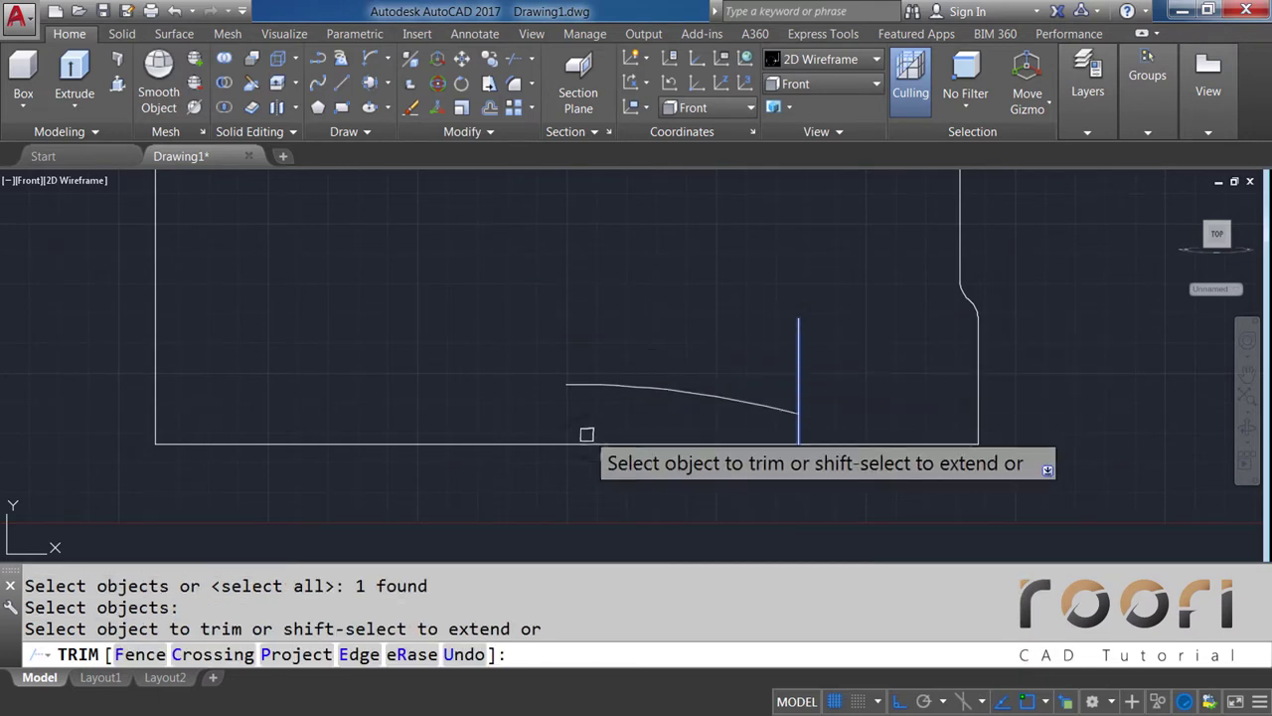
pyautogui.click(584, 440)
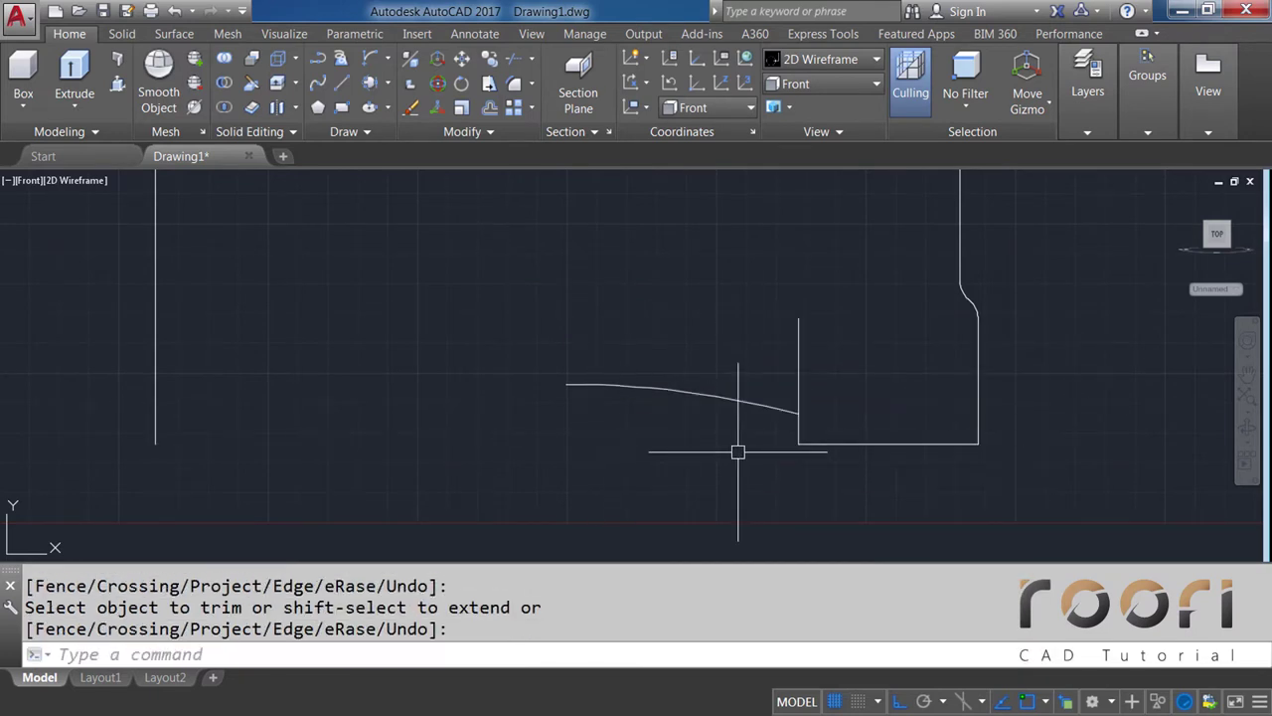
pyautogui.scroll(2, 875, 392)
pyautogui.moveTo(874, 391)
pyautogui.mouseDown(button='middle')
pyautogui.moveTo(686, 373)
pyautogui.moveTo(636, 352)
pyautogui.mouseUp(button='middle')
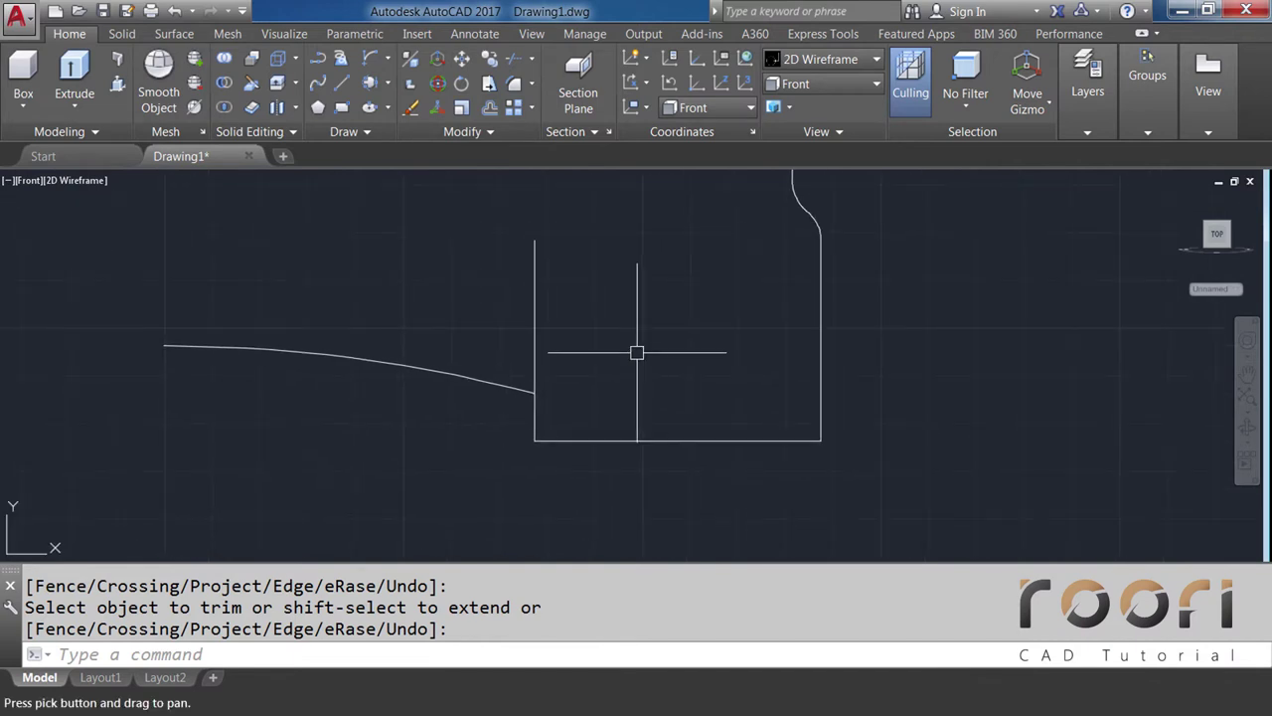
# Round the bottom-right corner with a radius-20 fillet
pyautogui.click(531, 85)
pyautogui.click(537, 116)
pyautogui.write('R')
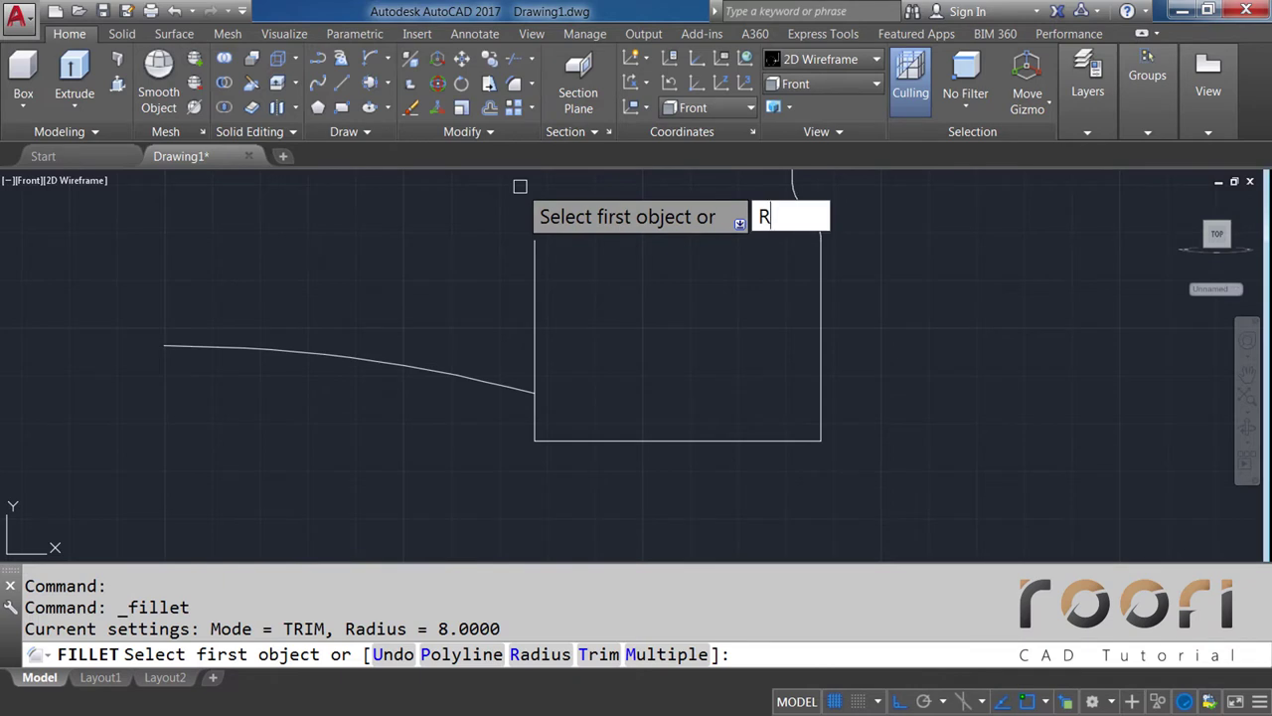
pyautogui.press('Return')
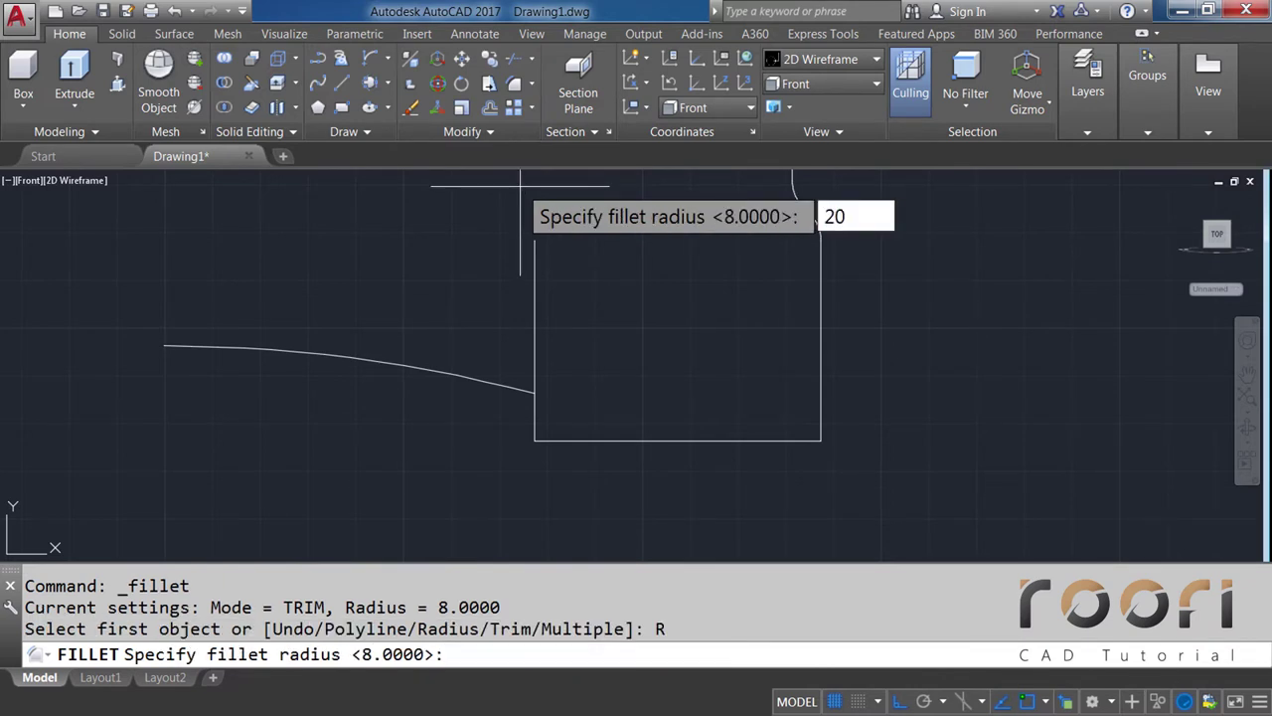
pyautogui.press('Return')
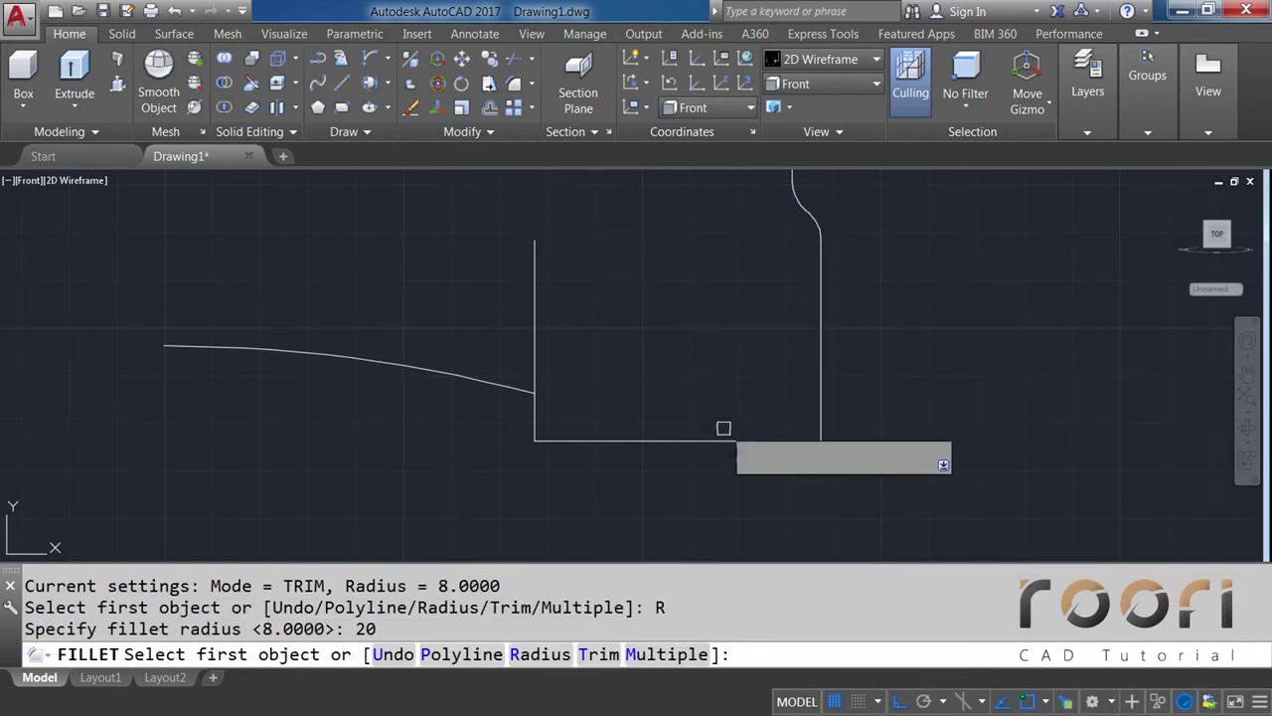
pyautogui.click(725, 440)
pyautogui.click(821, 335)
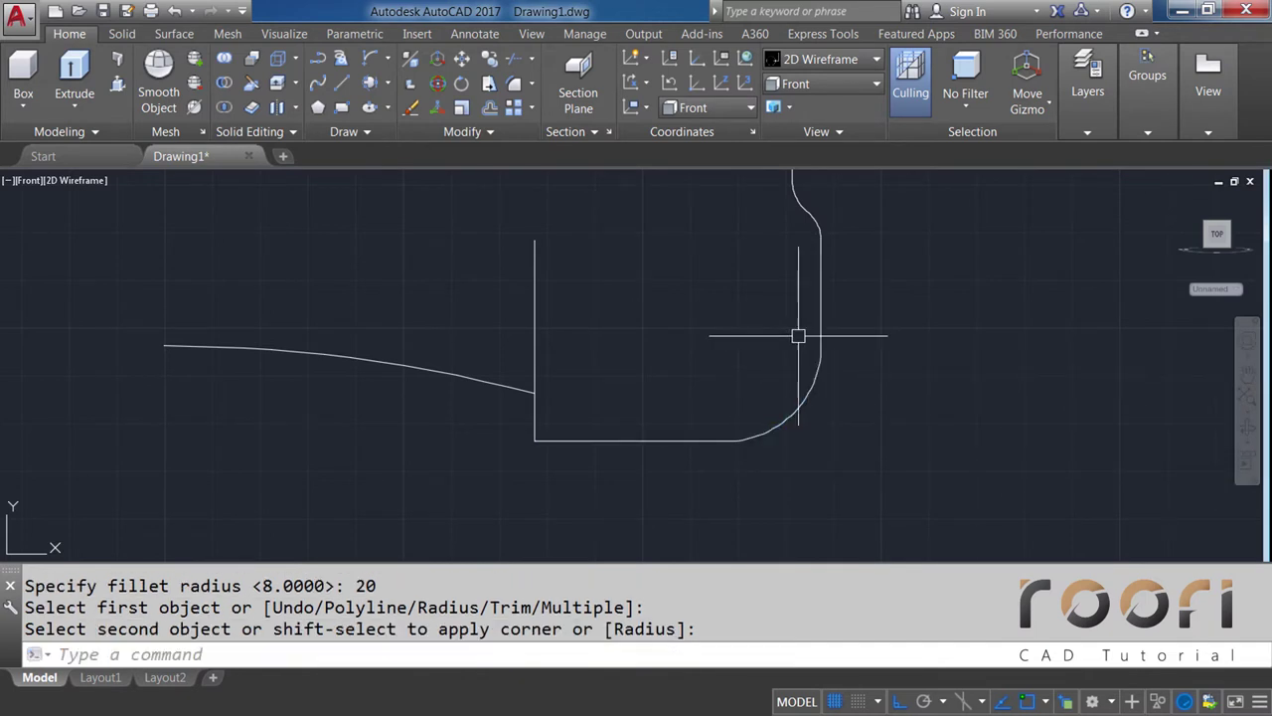
# Fillet the bottom-left corner between the inner vertical and bottom line at radius 20
pyautogui.click(531, 85)
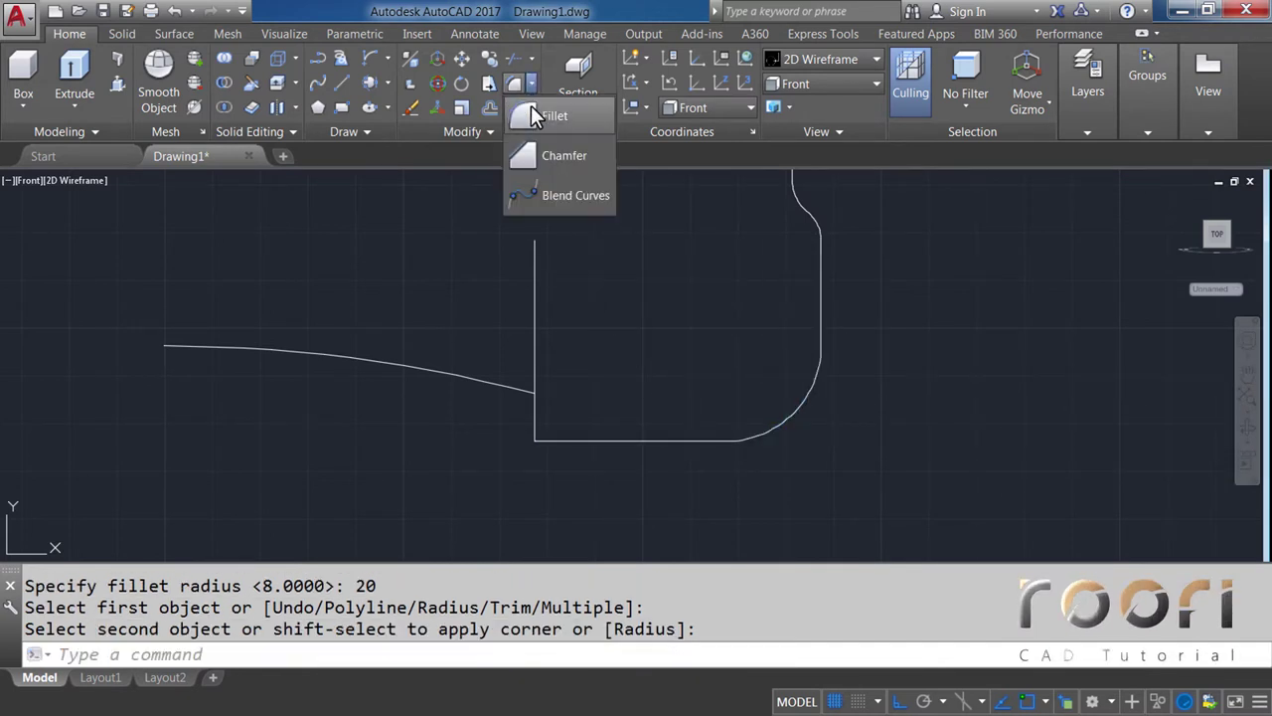
pyautogui.click(558, 116)
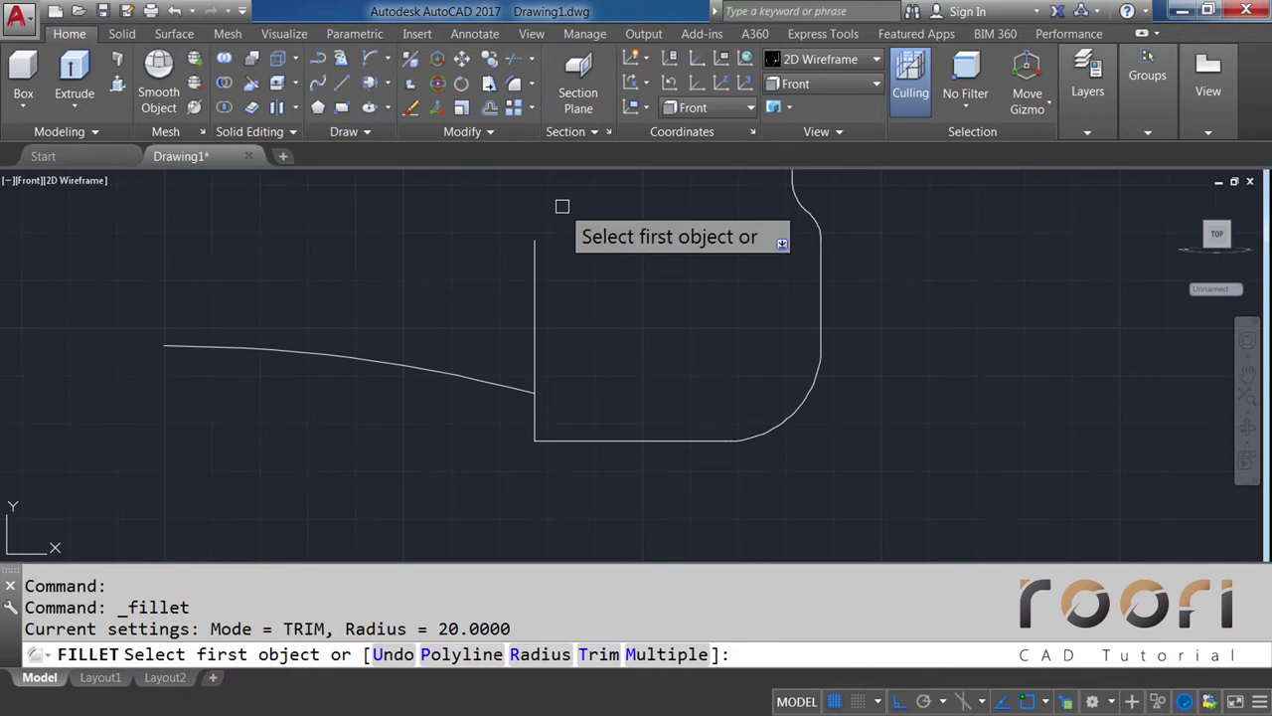
pyautogui.write('R')
pyautogui.press('Return')
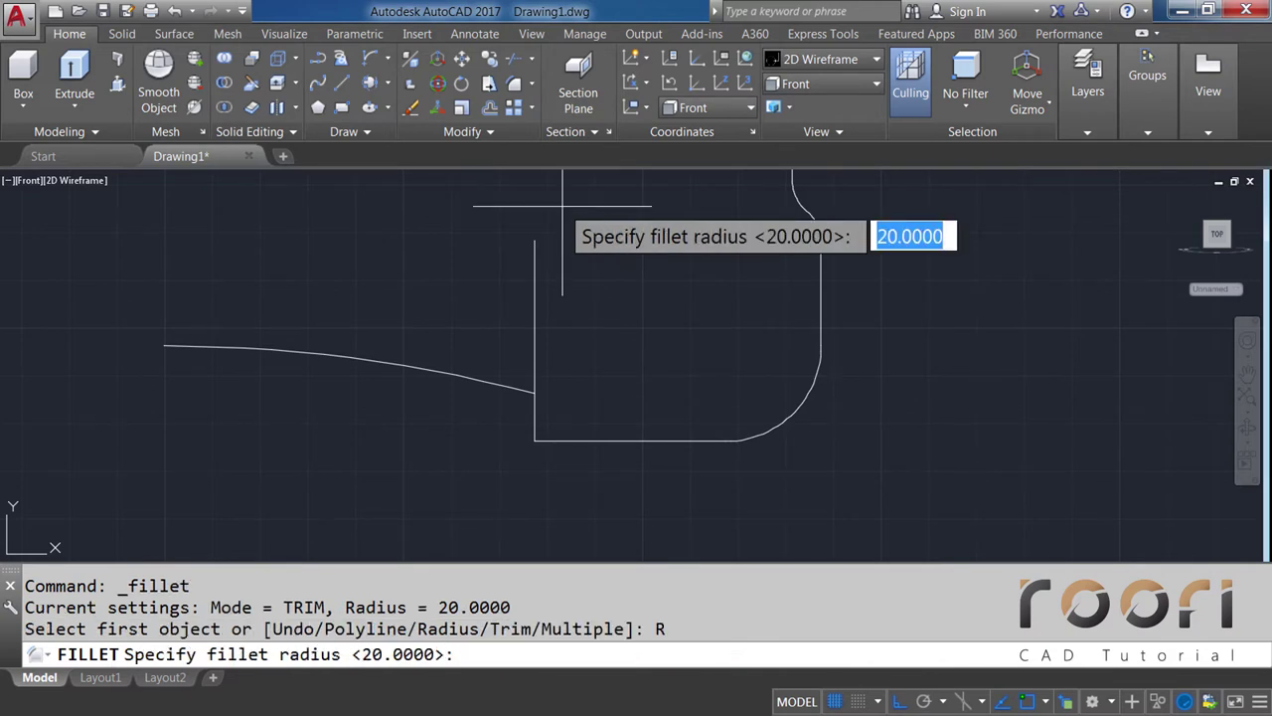
pyautogui.write('20')
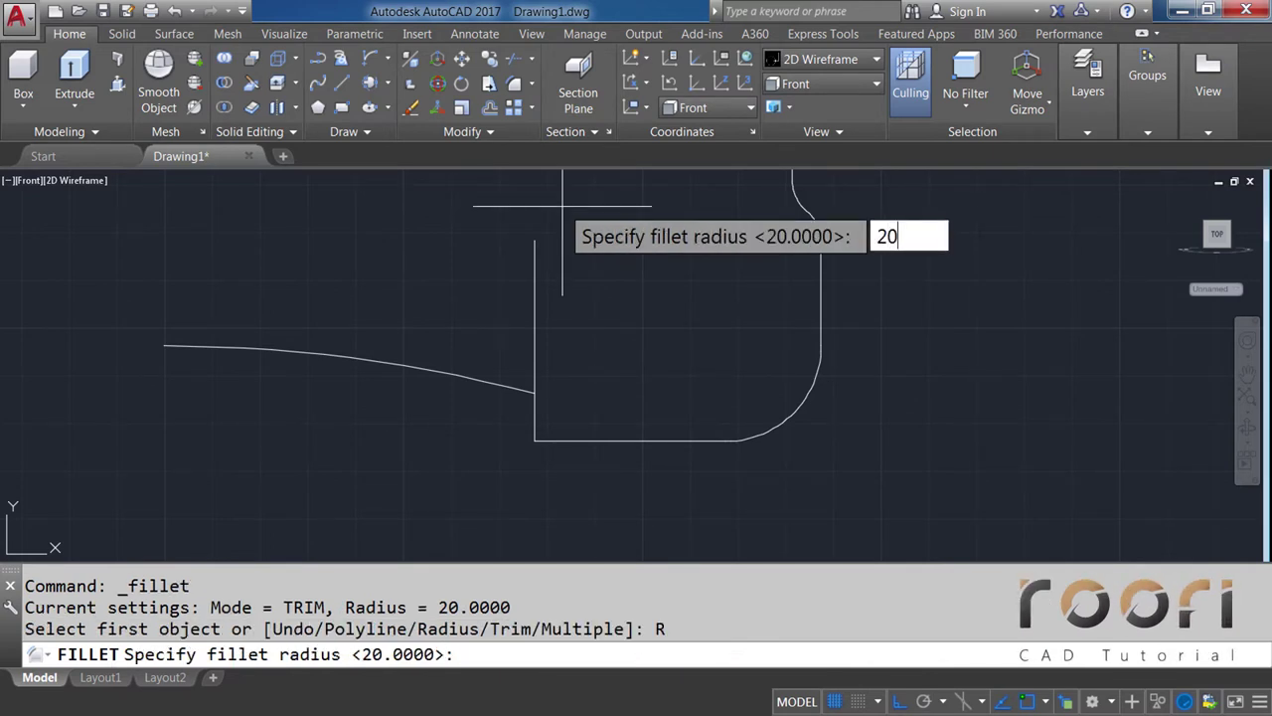
pyautogui.press('Return')
pyautogui.click(534, 299)
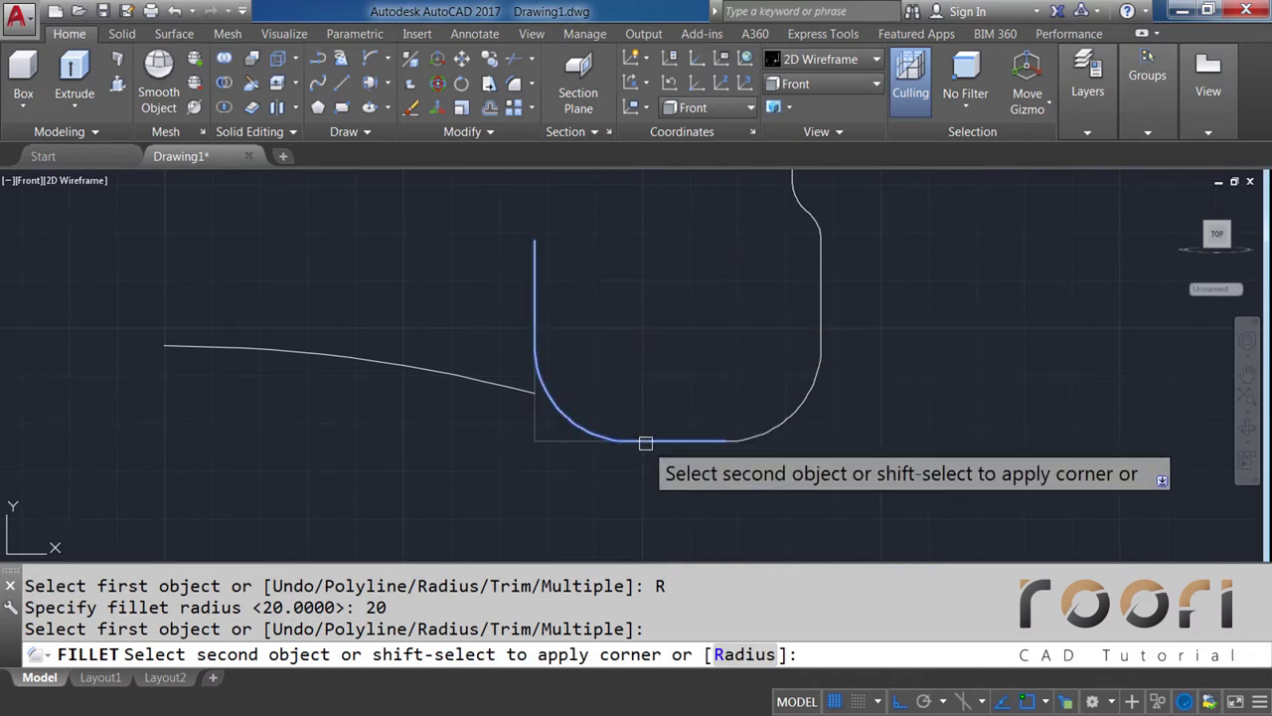
pyautogui.click(645, 442)
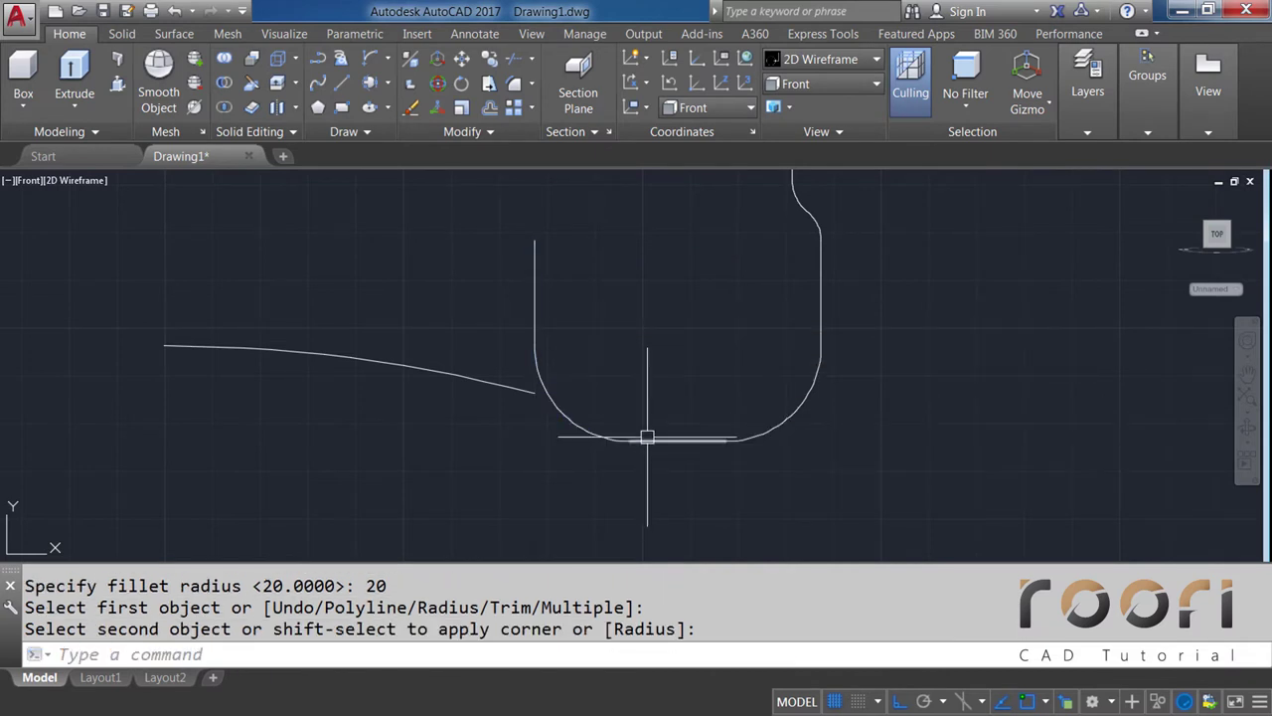
# Blend the sloping curve into the rounded corner with a radius-20 fillet
pyautogui.click(531, 84)
pyautogui.click(553, 117)
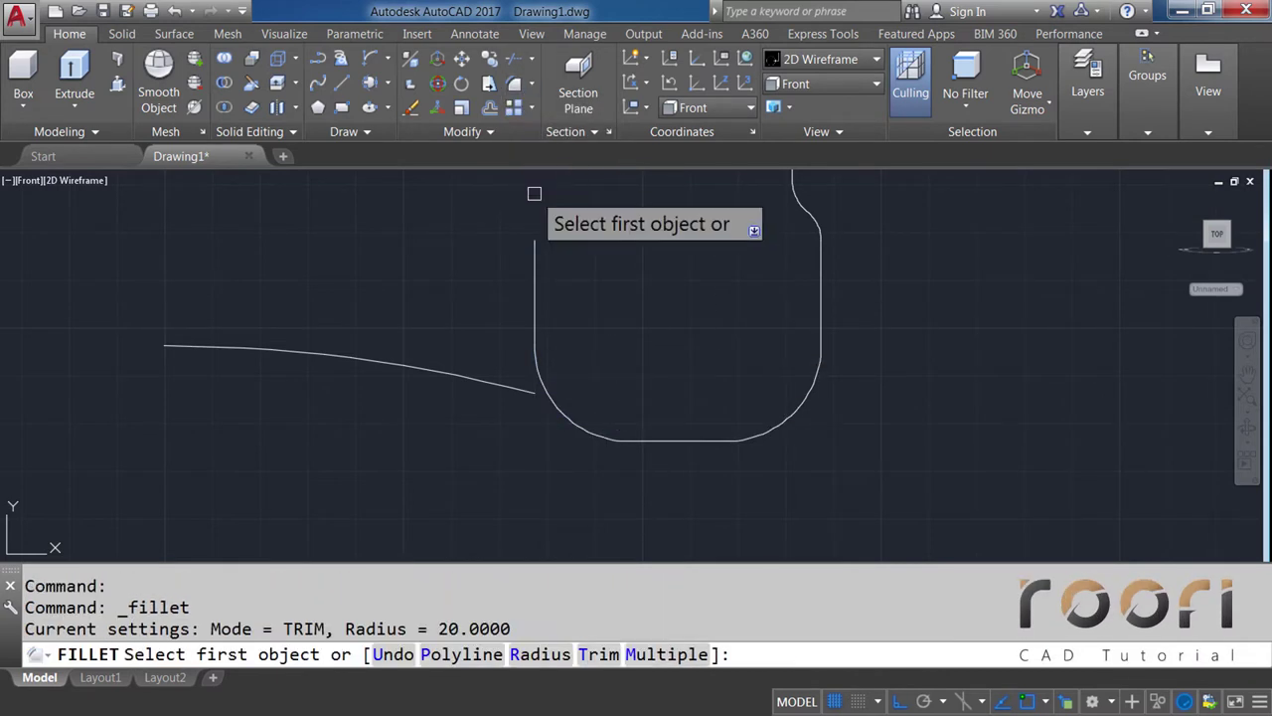
pyautogui.write('R')
pyautogui.press('Return')
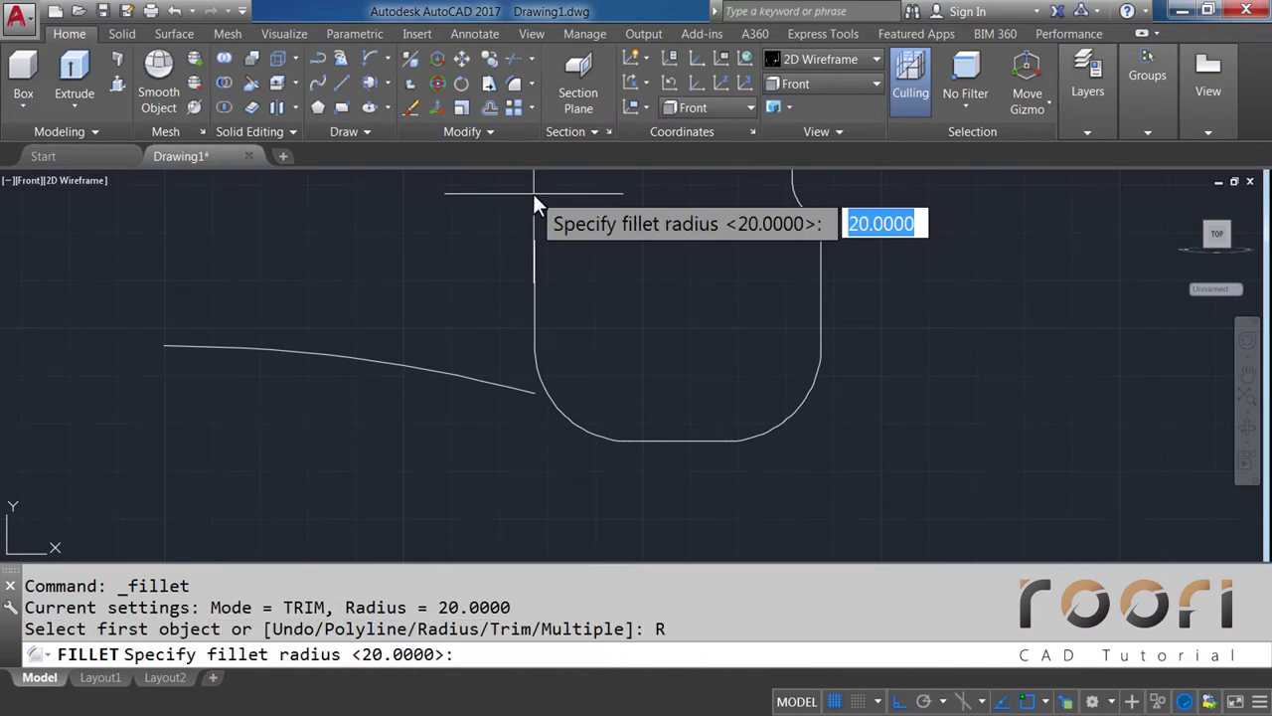
pyautogui.write('20')
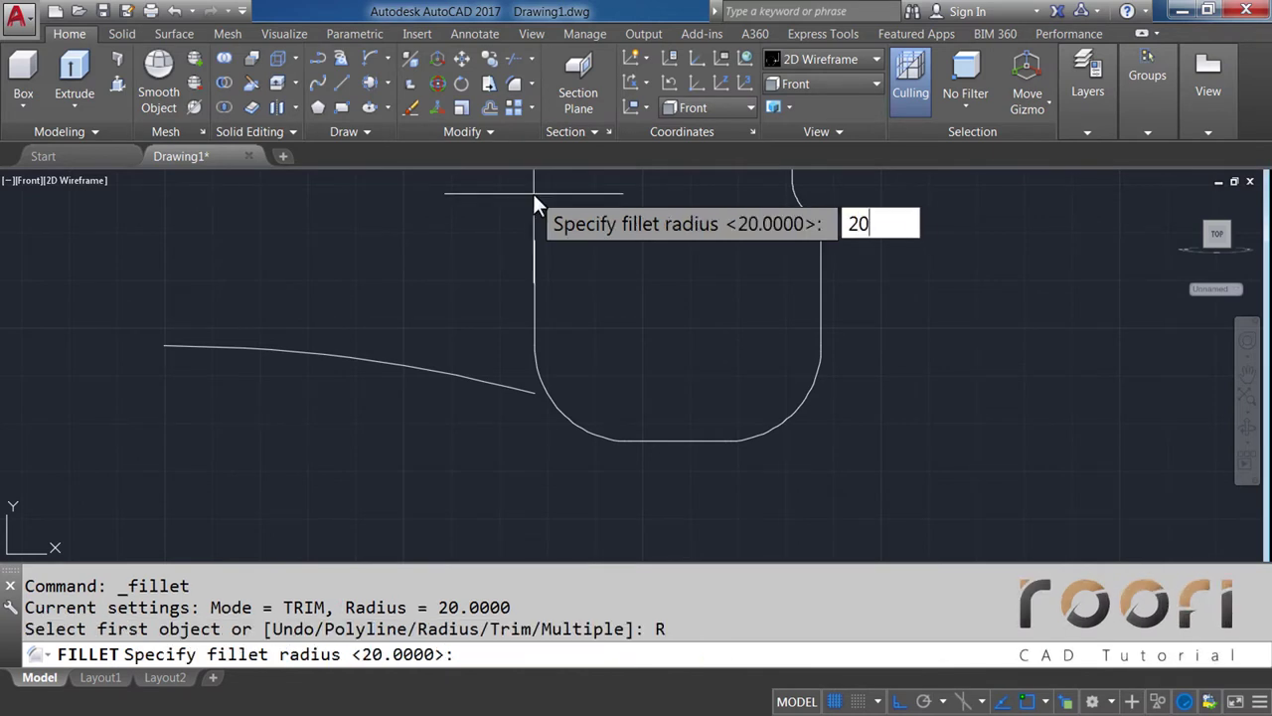
pyautogui.press('Return')
pyautogui.click(398, 363)
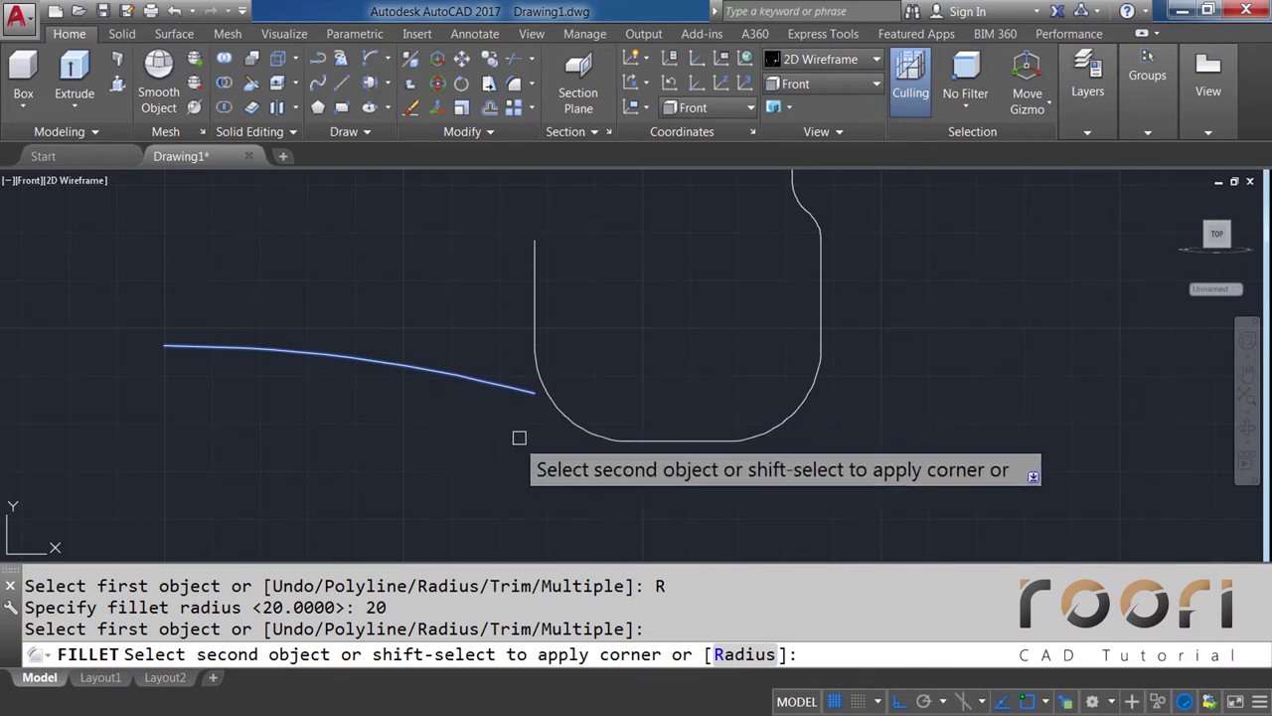
pyautogui.click(556, 415)
pyautogui.click(582, 312)
# Delete the leftover vertical line and join the lower profile pieces into one polyline
pyautogui.click(530, 276)
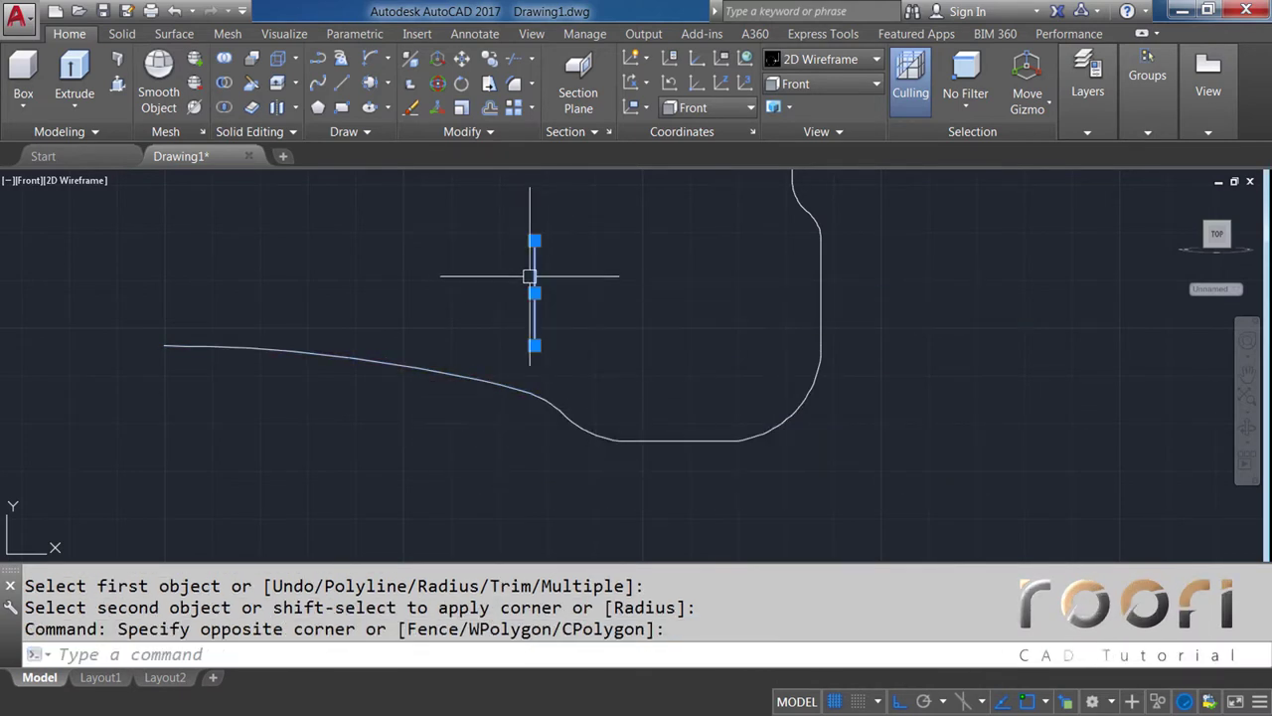
pyautogui.press('Delete')
pyautogui.scroll(-4, 637, 356)
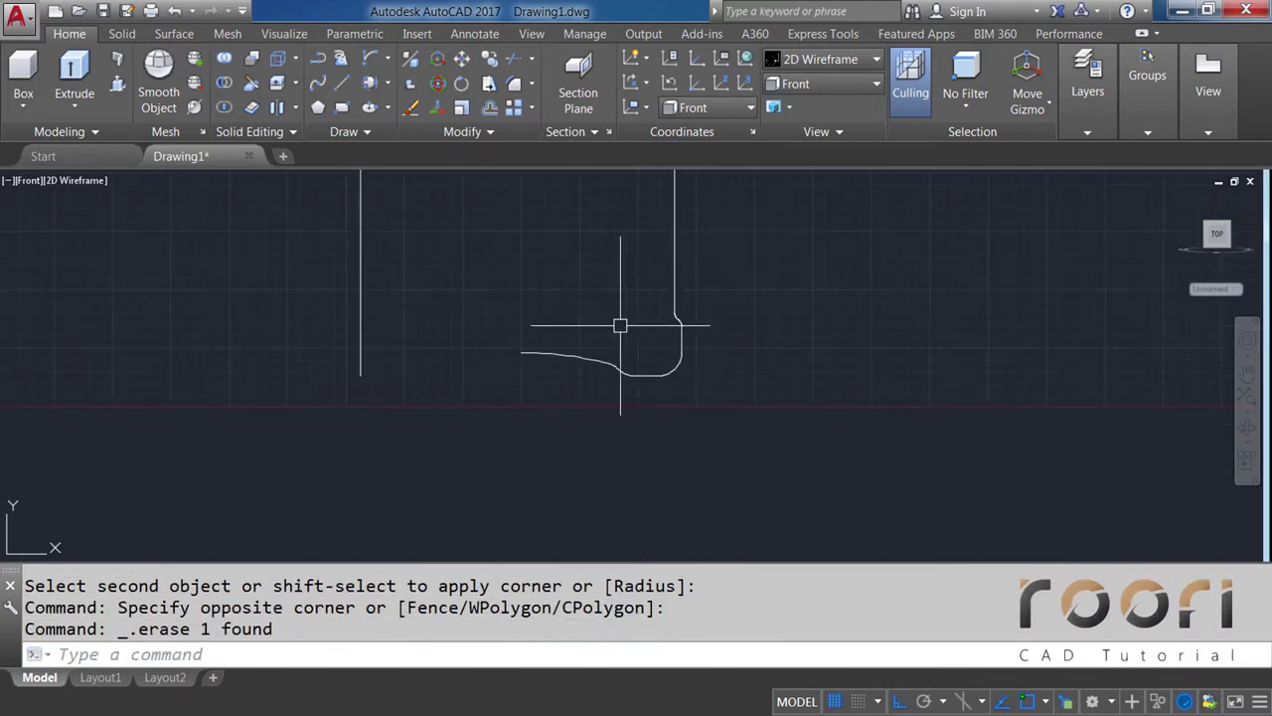
pyautogui.scroll(-3, 602, 289)
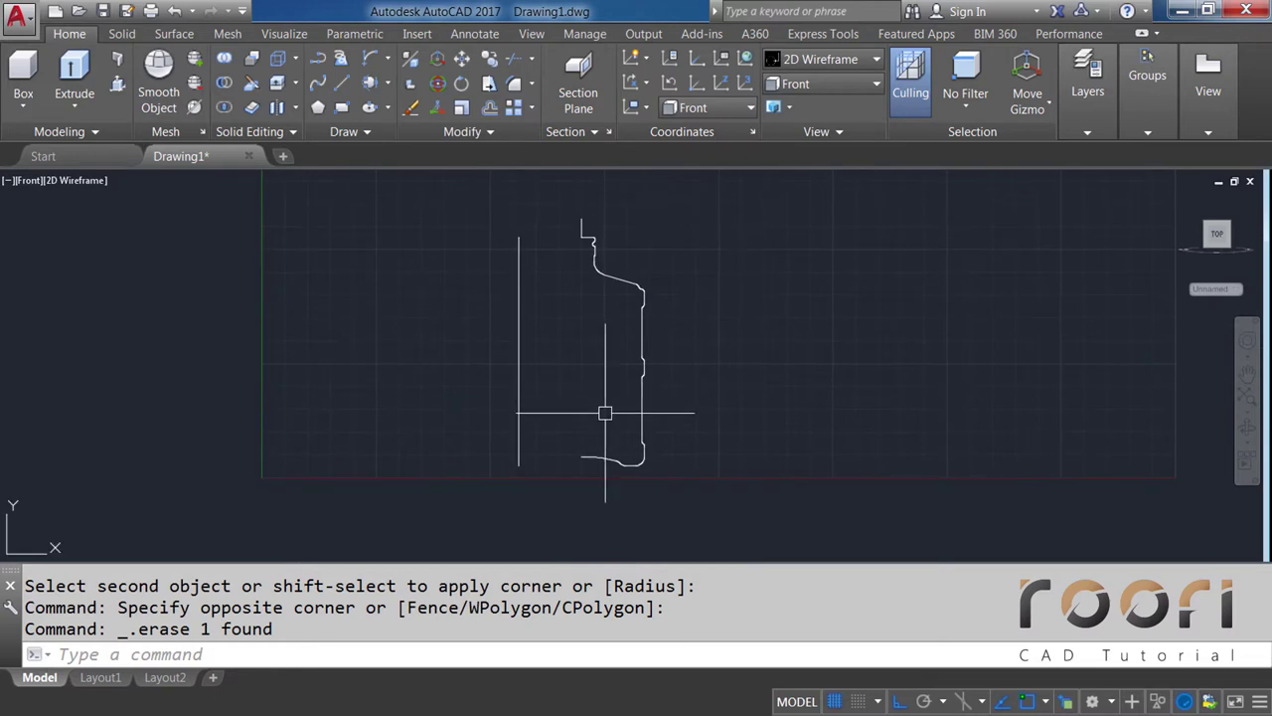
pyautogui.write('JOIN')
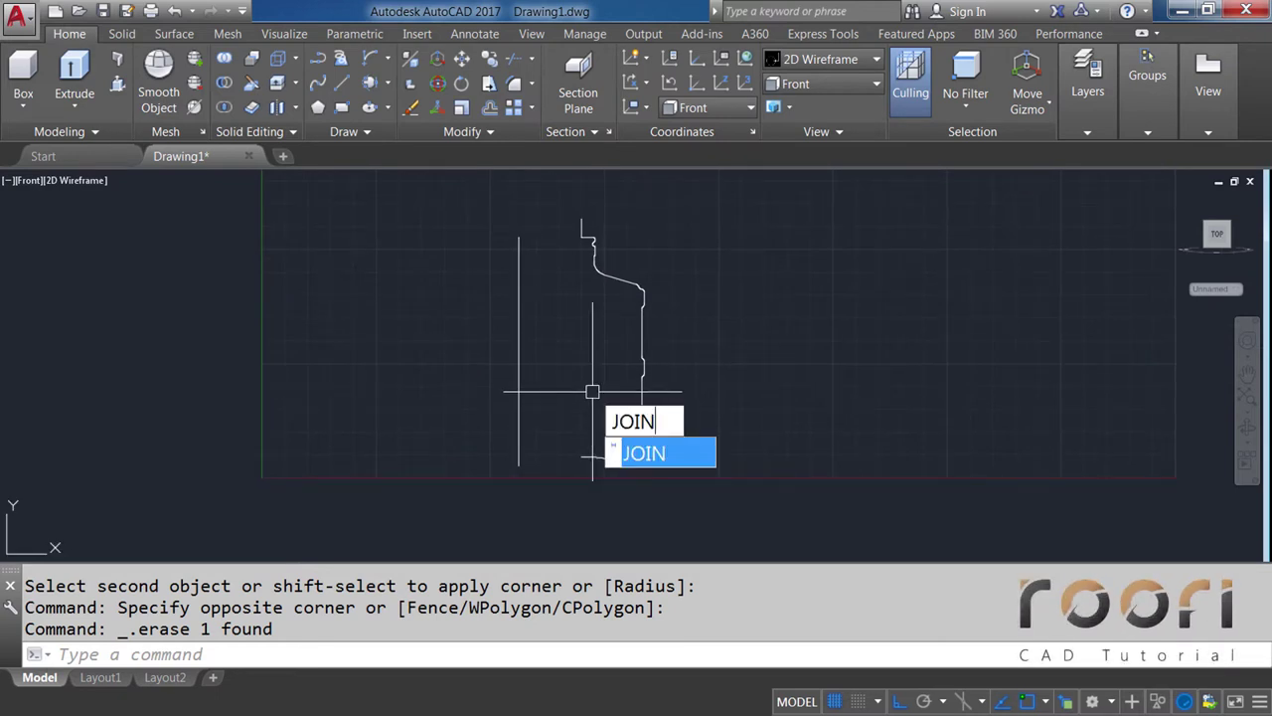
pyautogui.press('Return')
pyautogui.click(681, 497)
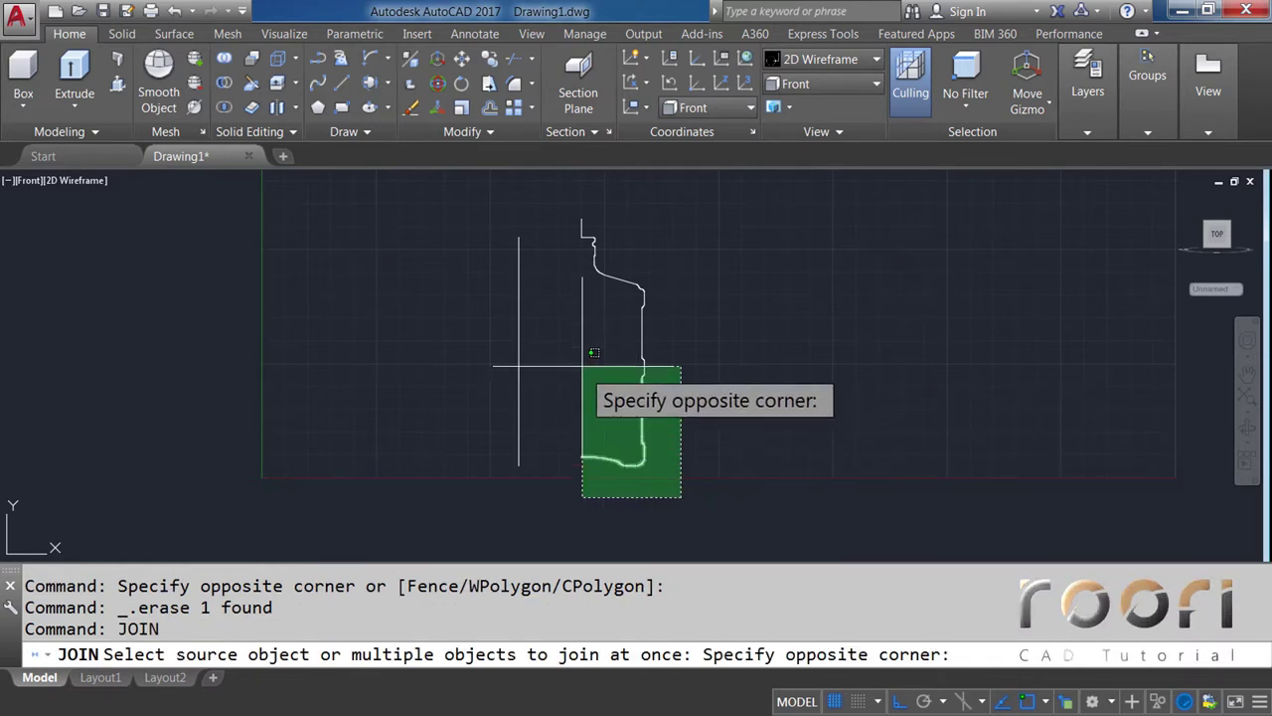
pyautogui.click(562, 303)
pyautogui.press('Return')
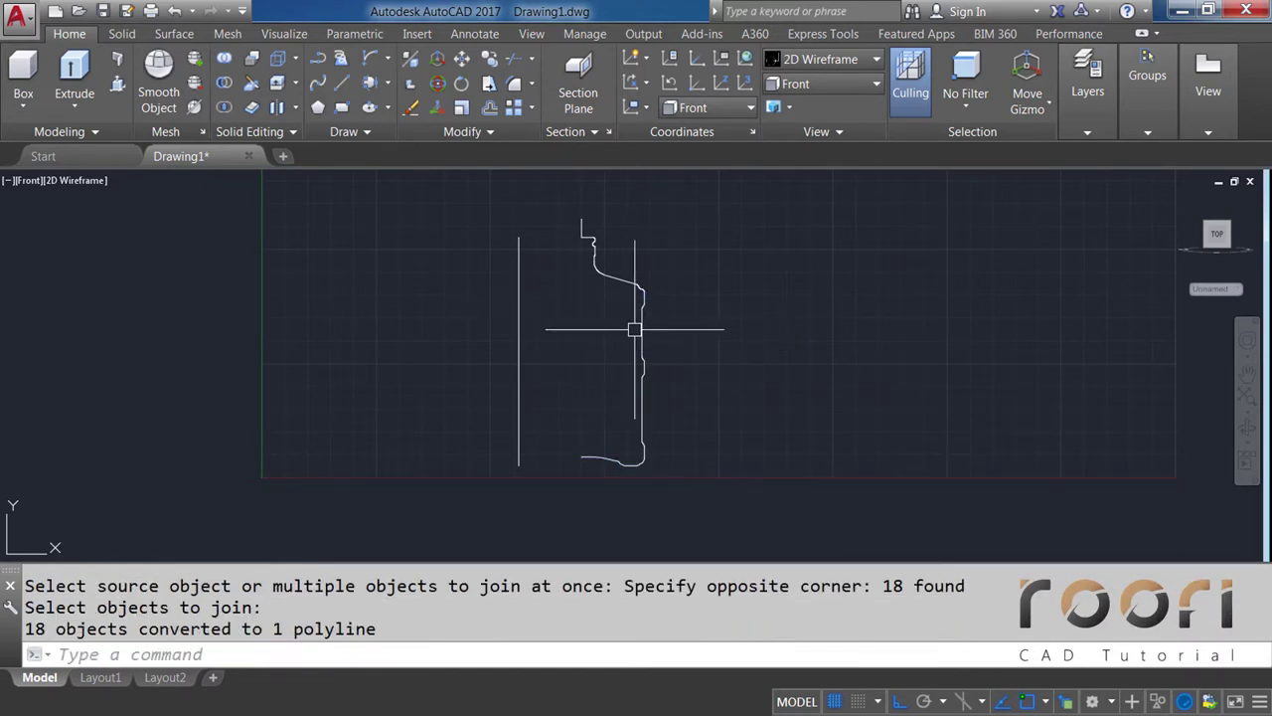
# Join the upper profile segments into one polyline
pyautogui.scroll(2, 640, 329)
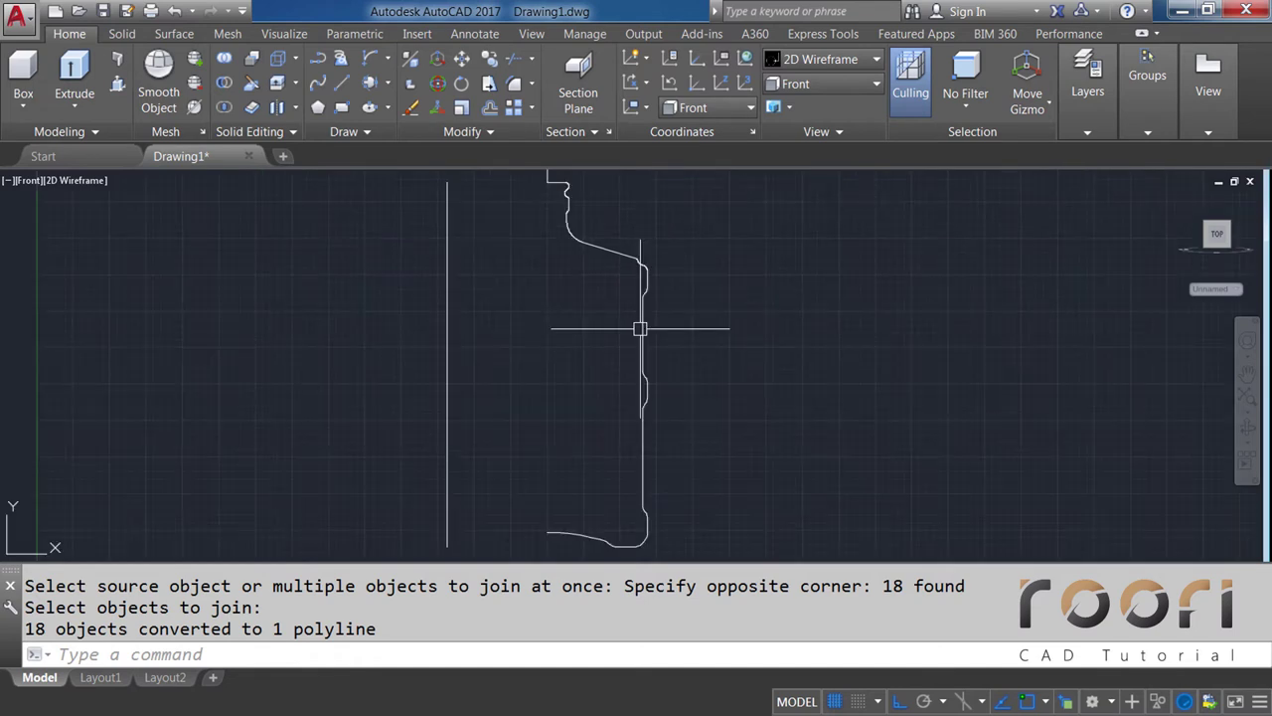
pyautogui.moveTo(610, 284); pyautogui.dragTo(610, 338, button='middle')
pyautogui.write('JOIN')
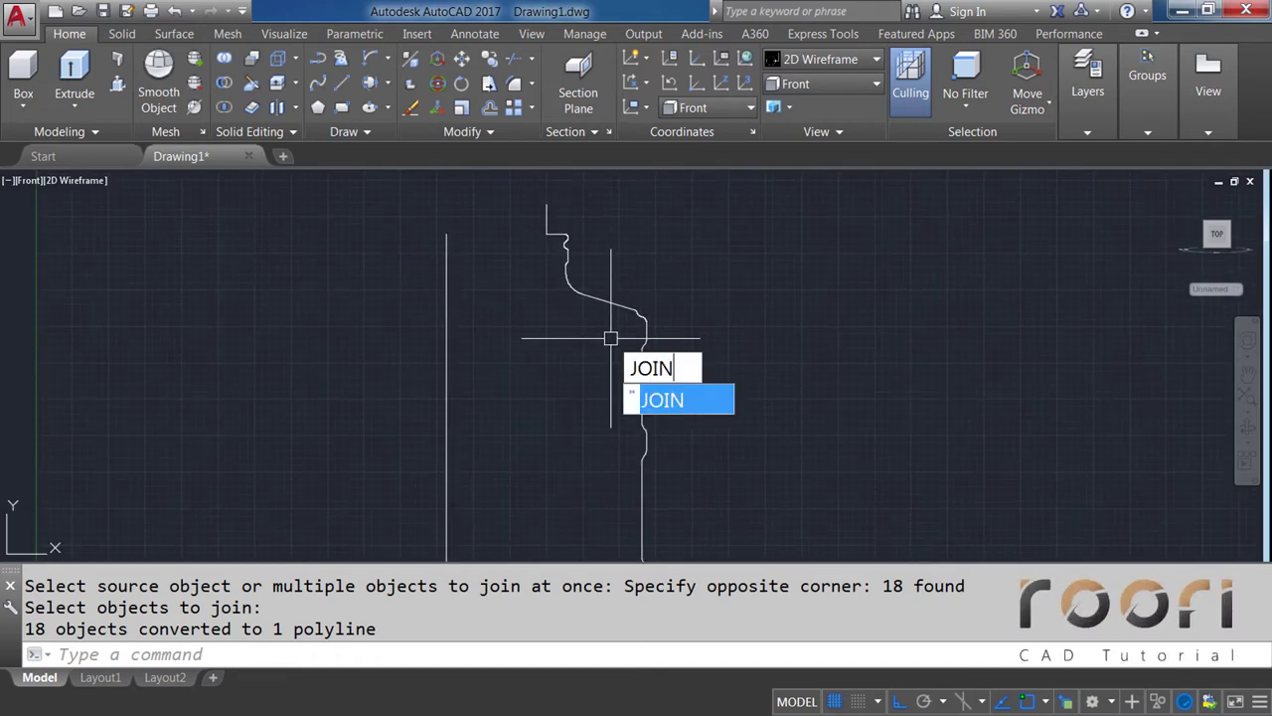
pyautogui.press('Return')
pyautogui.click(673, 414)
pyautogui.click(544, 268)
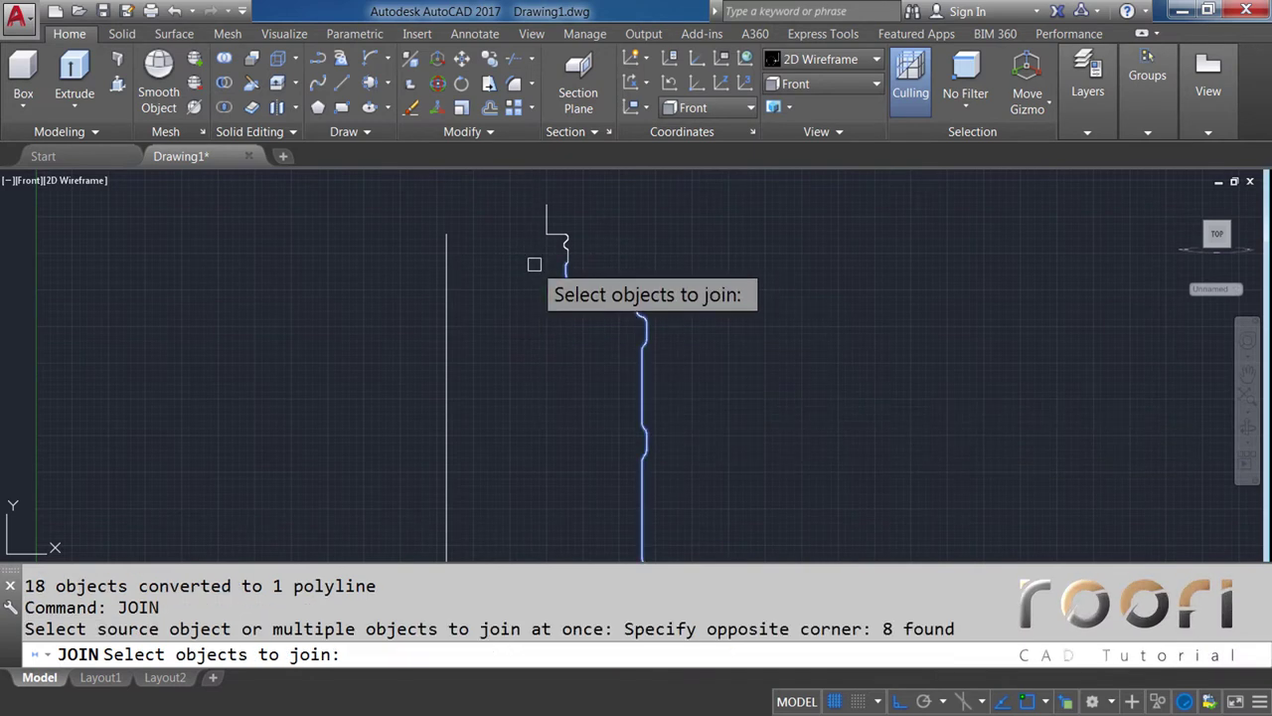
pyautogui.press('Return')
# Join the remaining top segments into the profile polyline with JOIN
pyautogui.scroll(2, 568, 281)
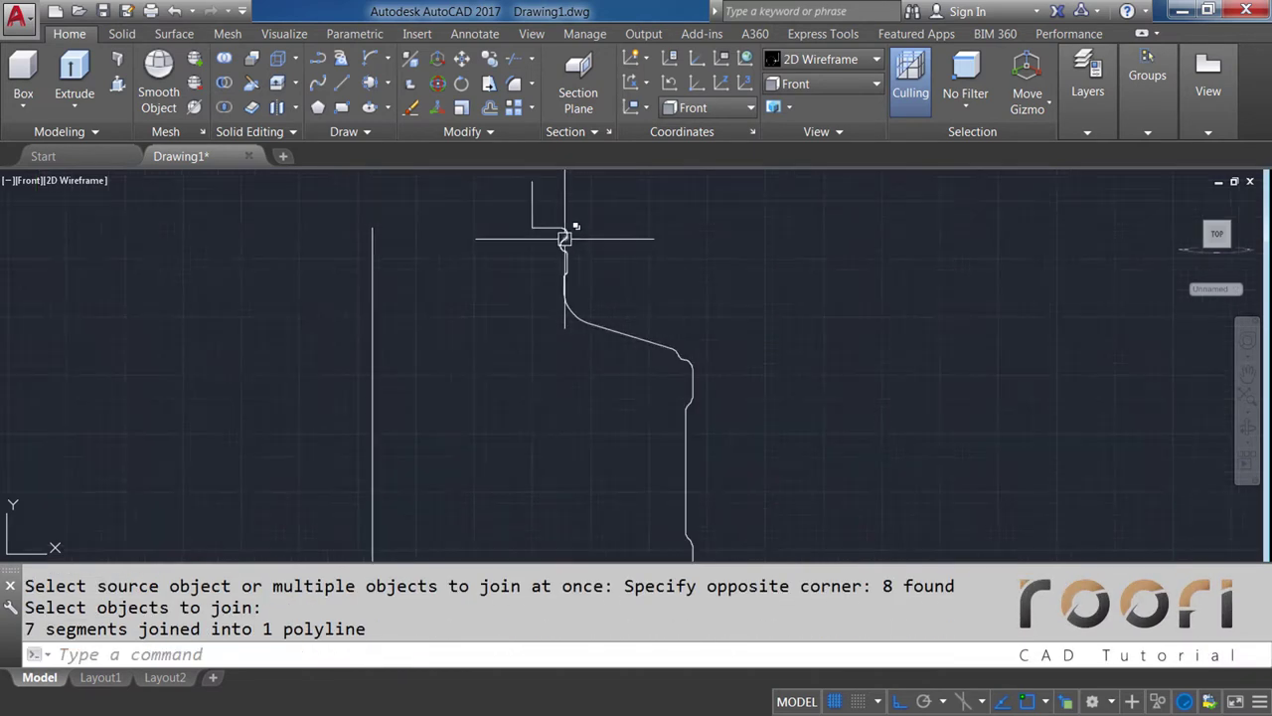
pyautogui.scroll(2, 582, 253)
pyautogui.write('JOI')
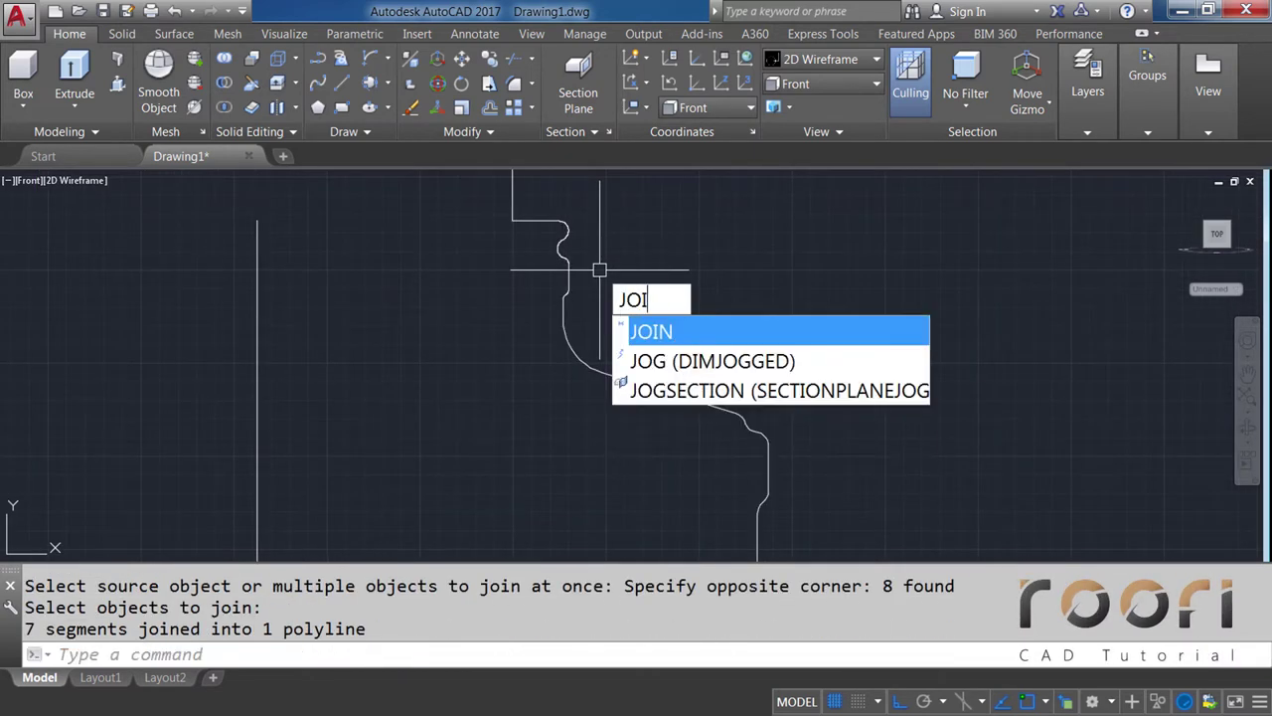
pyautogui.write('N')
pyautogui.press('Return')
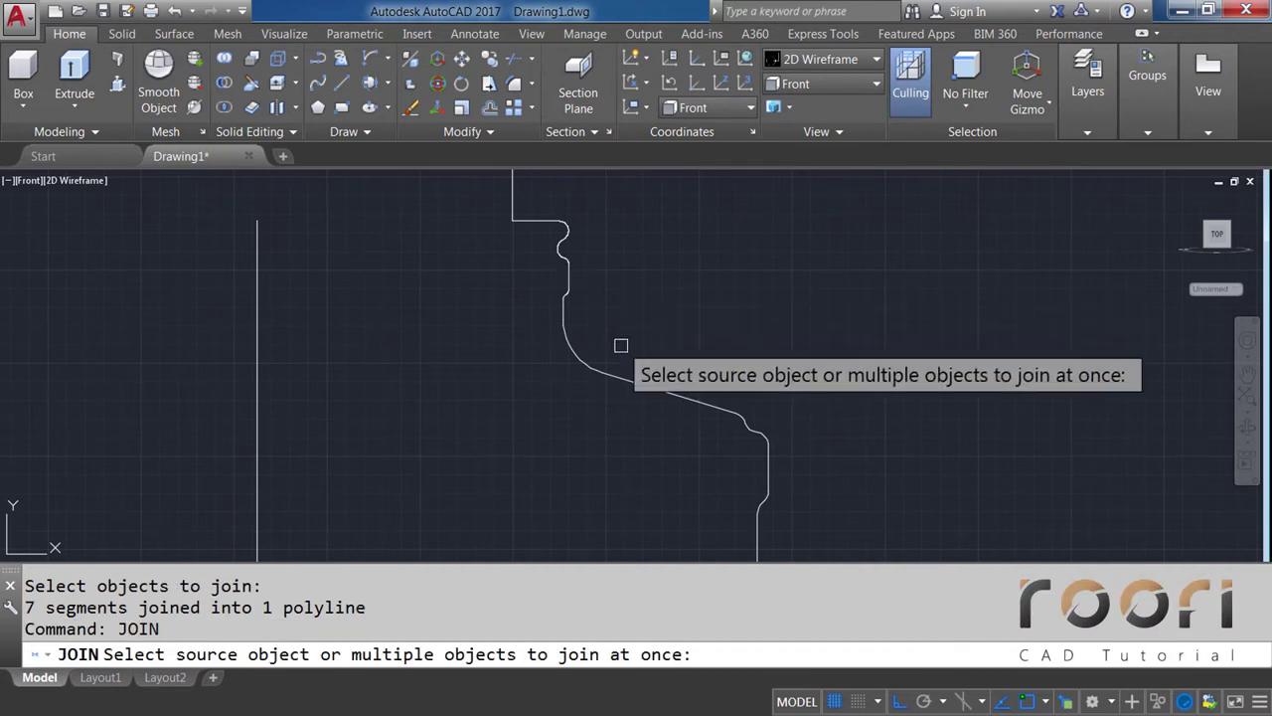
pyautogui.click(622, 346)
pyautogui.click(542, 206)
pyautogui.press('Return')
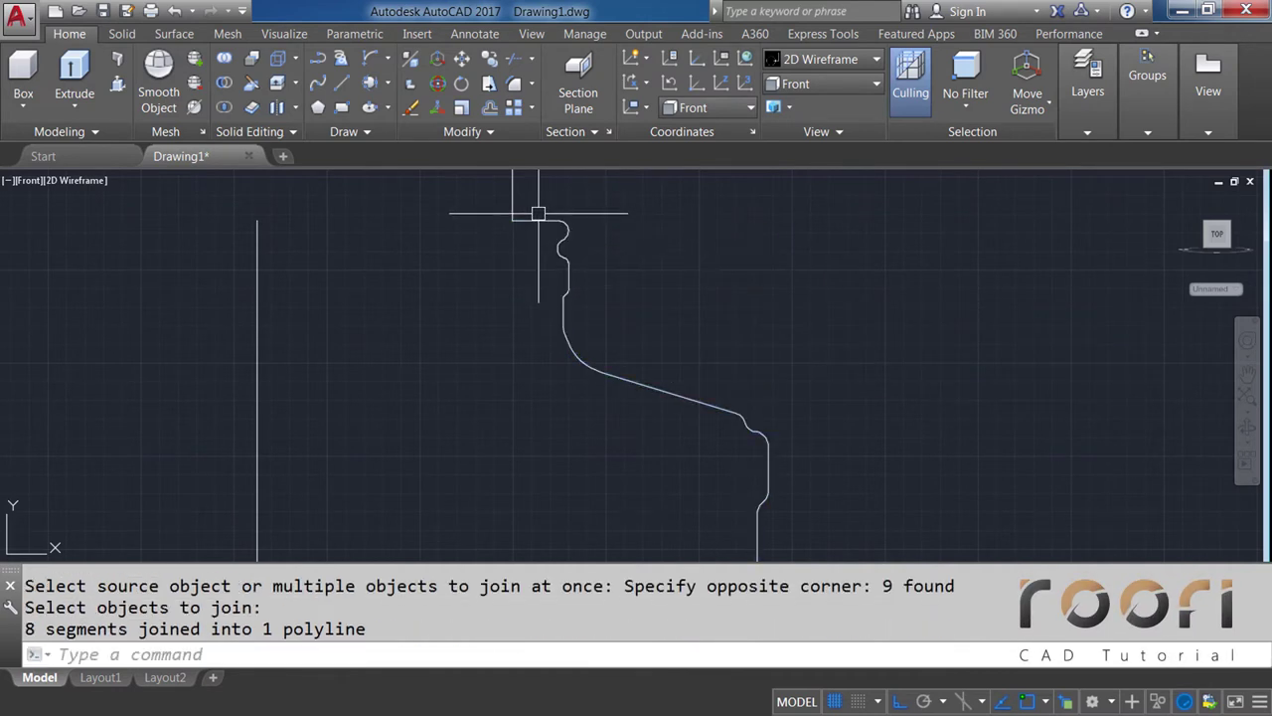
# Select the joined profile polyline, orbit to inspect it, then deselect it
pyautogui.click(531, 220)
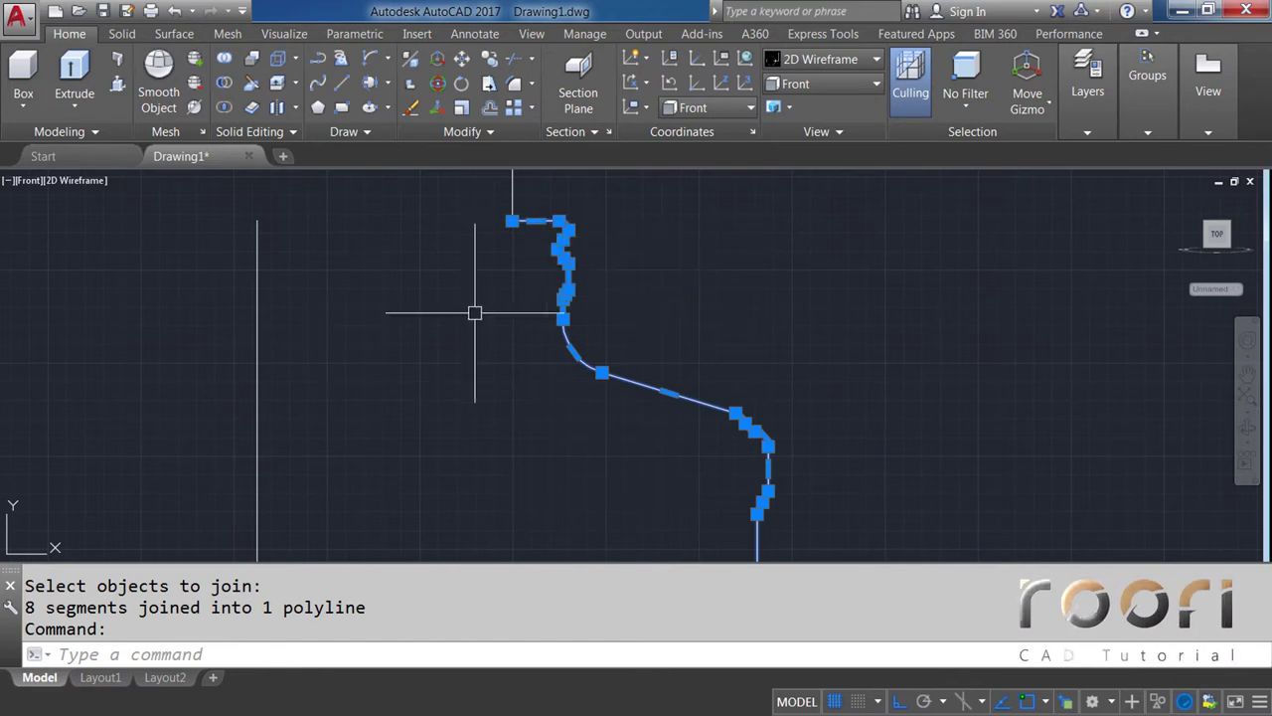
pyautogui.scroll(4, 475, 313)
pyautogui.scroll(-3, 483, 301)
pyautogui.moveTo(477, 315)
pyautogui.keyDown('shift'); pyautogui.mouseDown(button='middle')
pyautogui.moveTo(579, 385)
pyautogui.moveTo(553, 400)
pyautogui.moveTo(642, 483)
pyautogui.moveTo(730, 341)
pyautogui.mouseUp(button='middle'); pyautogui.keyUp('shift')
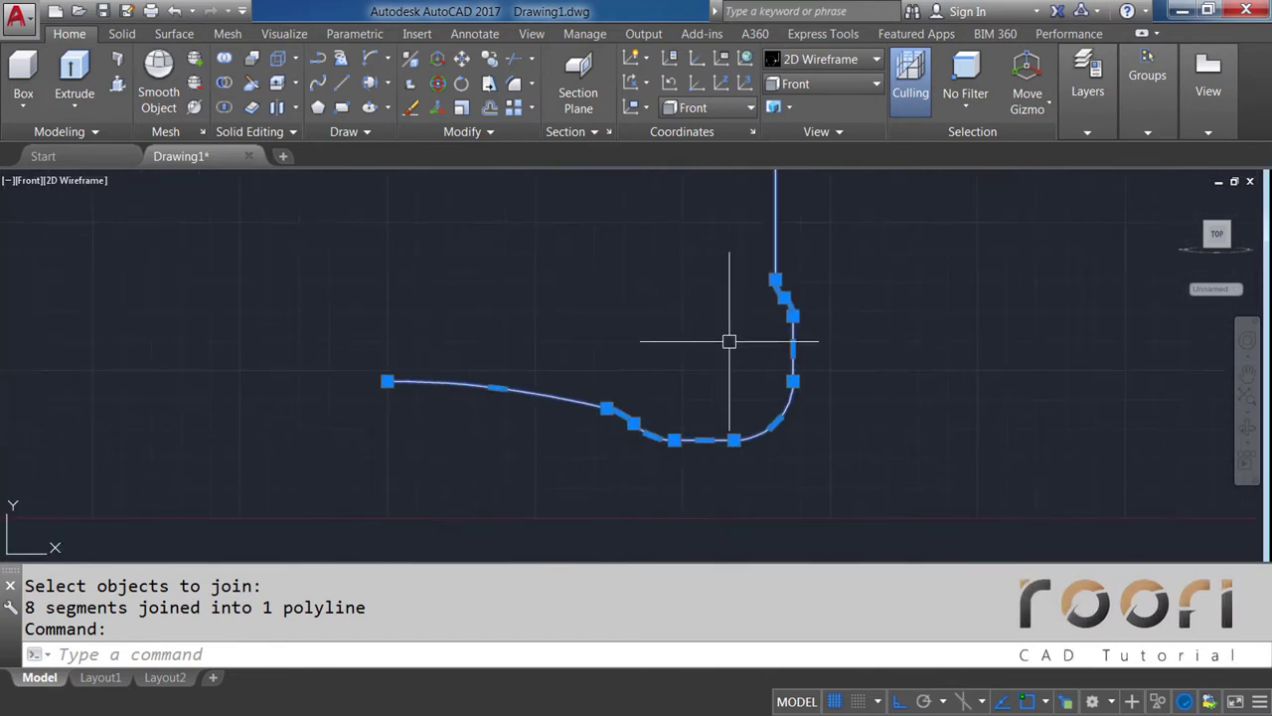
pyautogui.moveTo(616, 364)
pyautogui.keyDown('shift'); pyautogui.mouseDown(button='middle')
pyautogui.moveTo(582, 329)
pyautogui.moveTo(560, 405)
pyautogui.mouseUp(button='middle'); pyautogui.keyUp('shift')
pyautogui.press('Escape')
pyautogui.scroll(5, 574, 290)
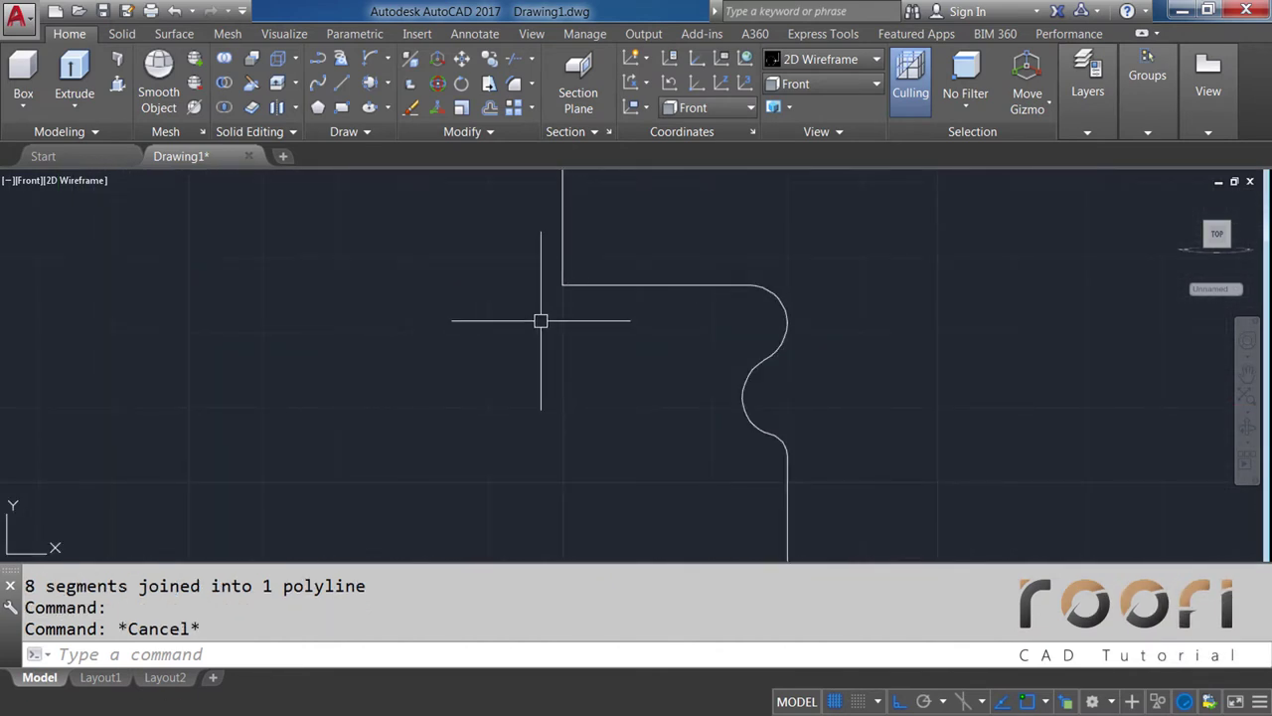
pyautogui.write('L')
# Draw a vertical line from the profile's top corner down toward its bottom
pyautogui.press('Return')
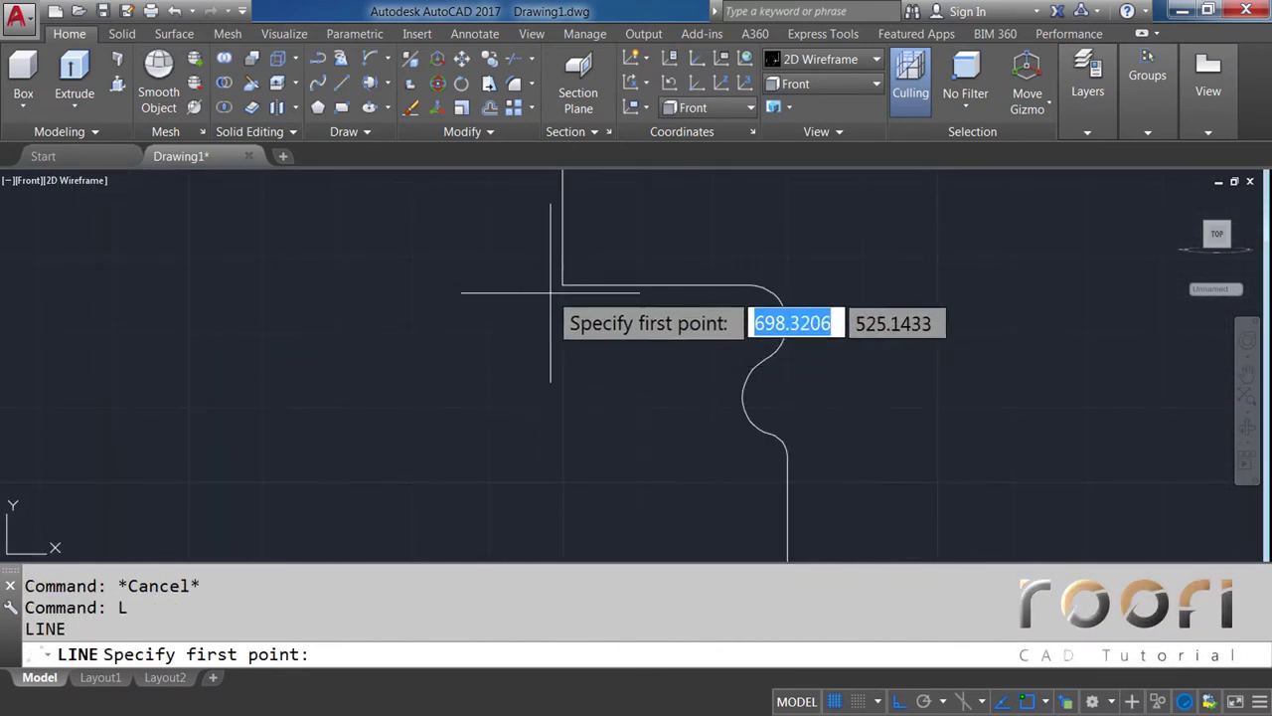
pyautogui.click(562, 285)
pyautogui.scroll(-4, 551, 394)
pyautogui.moveTo(551, 394); pyautogui.dragTo(574, 264, button='middle')
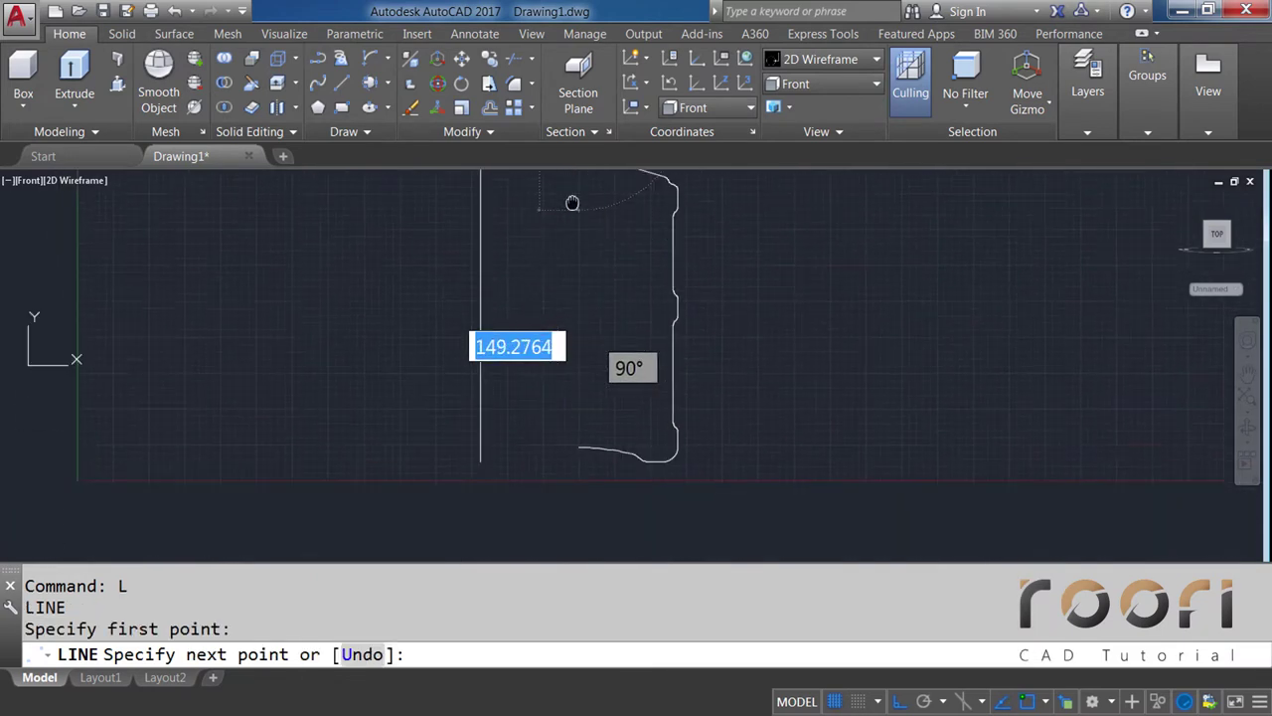
pyautogui.click(581, 495)
pyautogui.press('Escape')
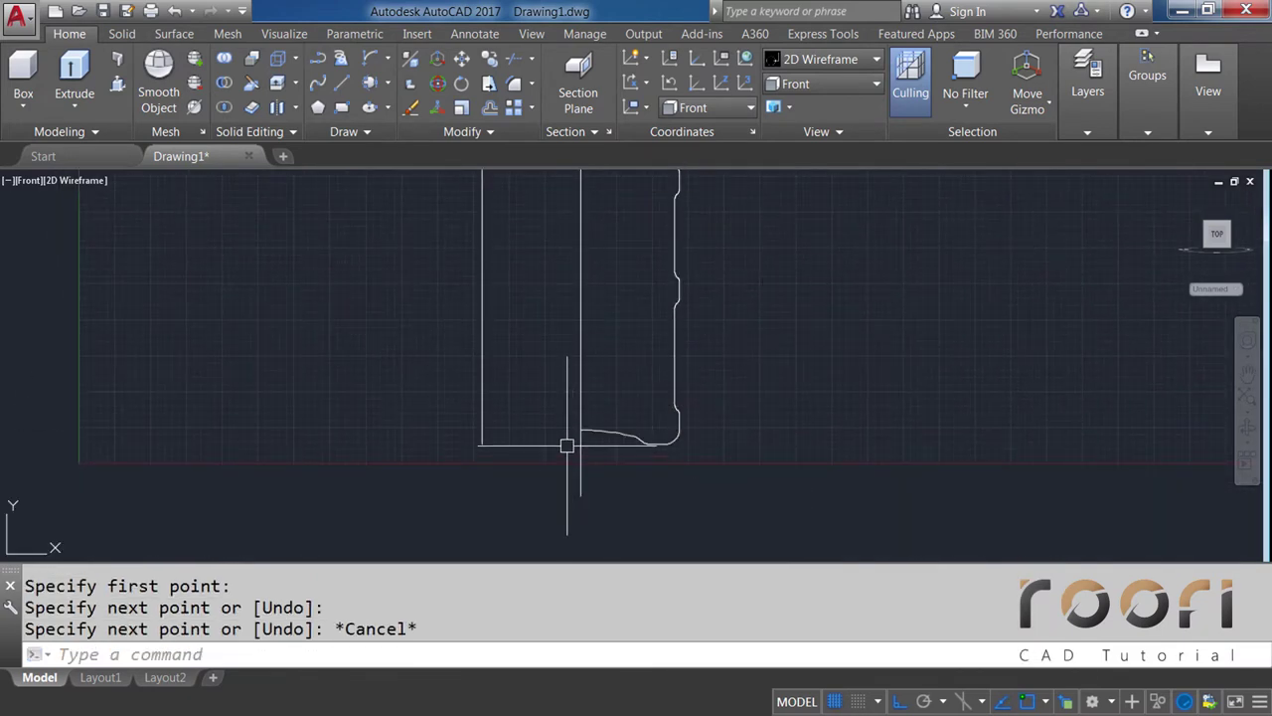
pyautogui.scroll(5, 574, 435)
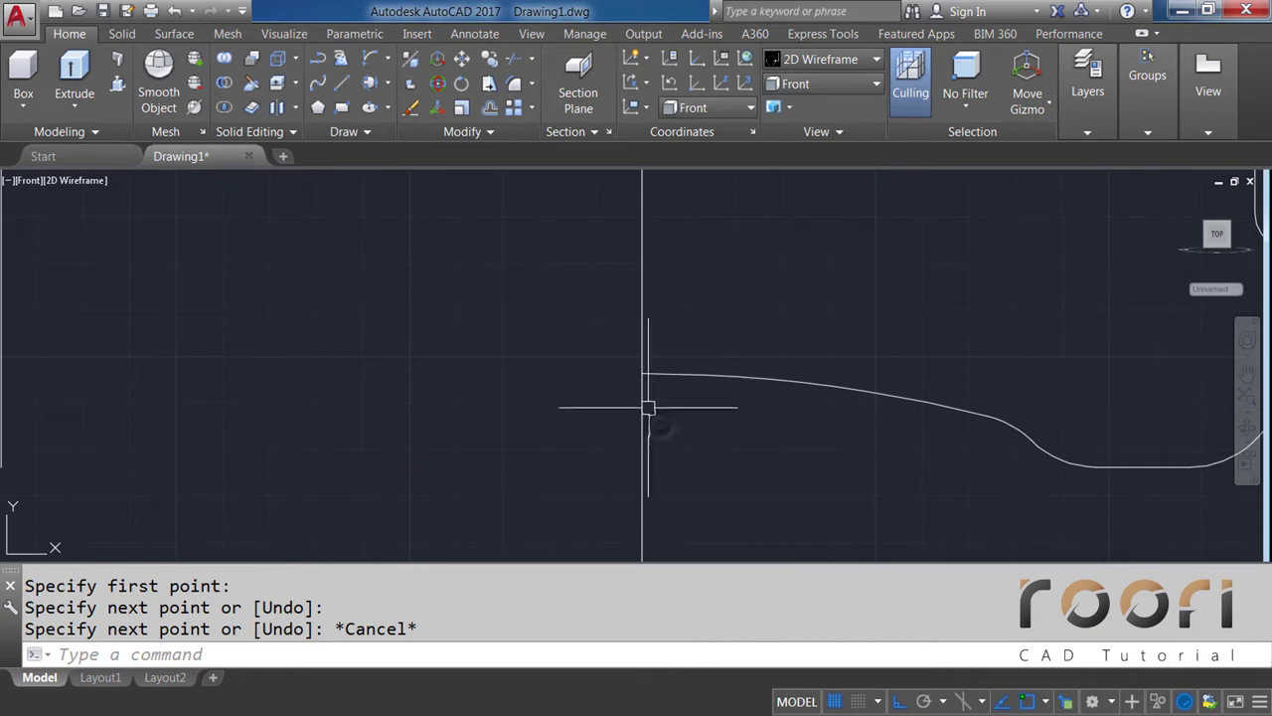
# Delete the unwanted vertical line and recentre the whole profile
pyautogui.click(651, 408)
pyautogui.press('Delete')
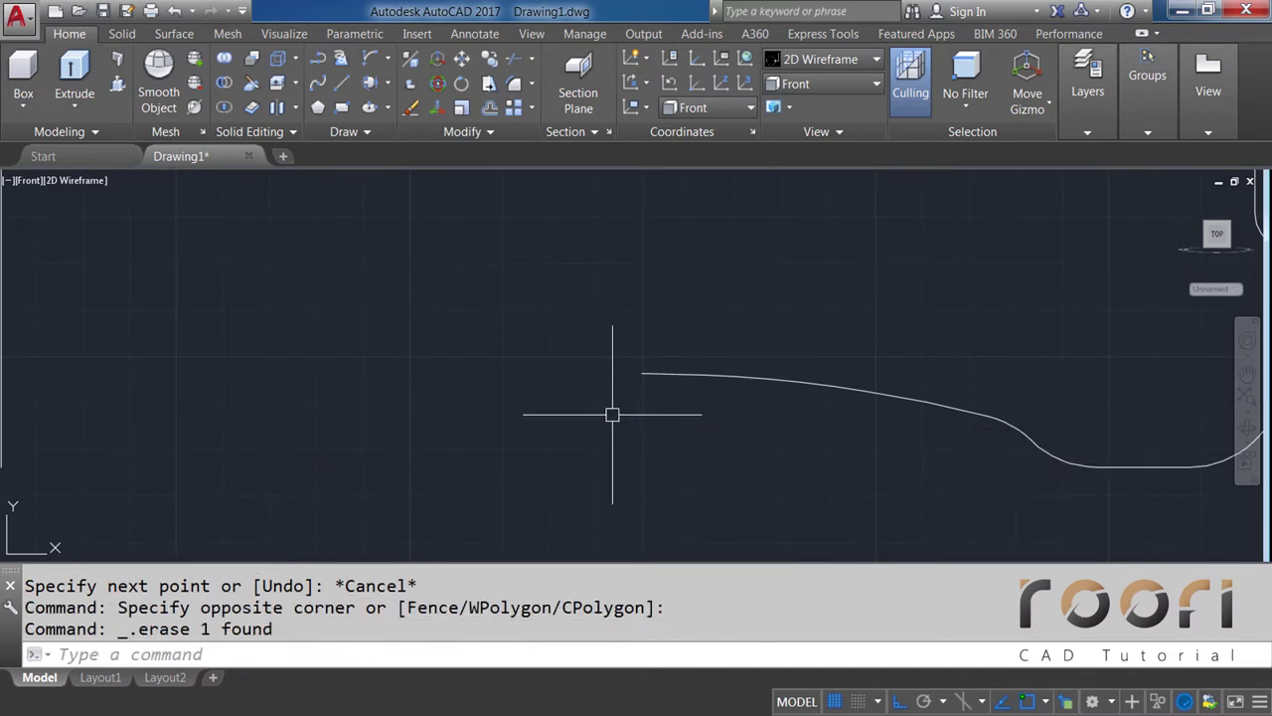
pyautogui.scroll(-3, 610, 414)
pyautogui.scroll(-2, 597, 304)
pyautogui.moveTo(595, 230); pyautogui.dragTo(581, 336, button='middle')
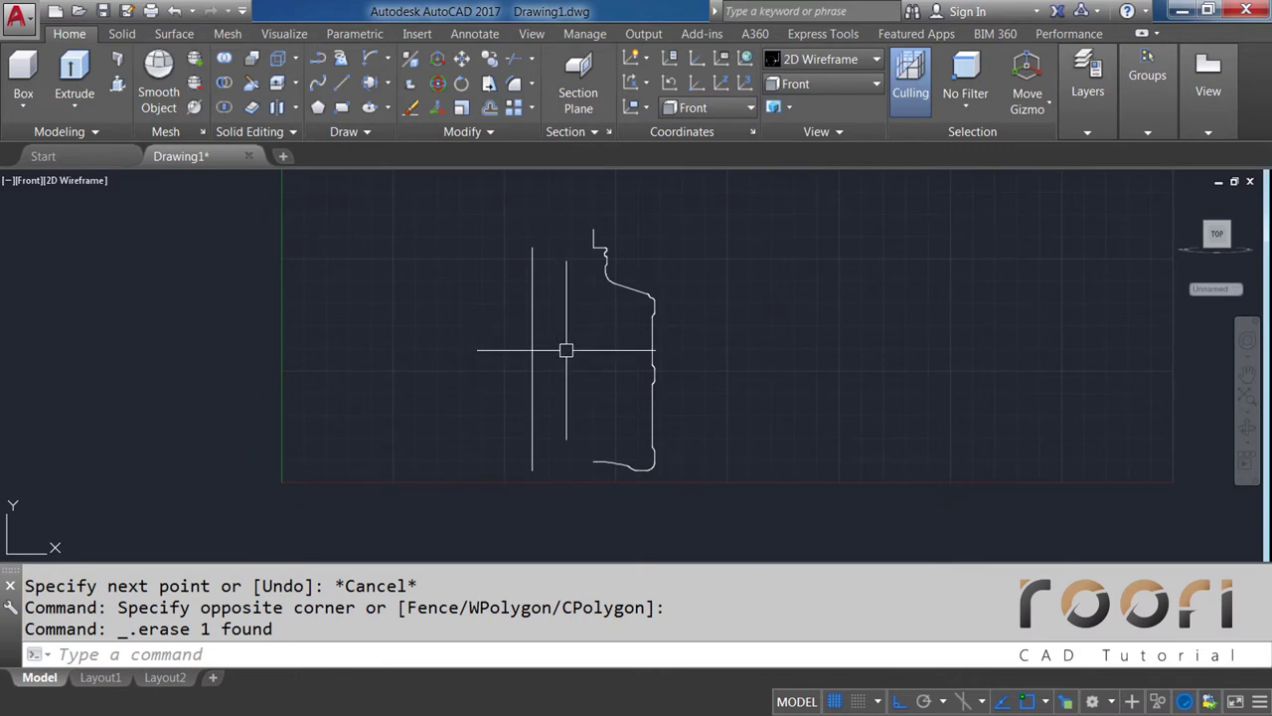
pyautogui.scroll(2, 566, 350)
pyautogui.write('L')
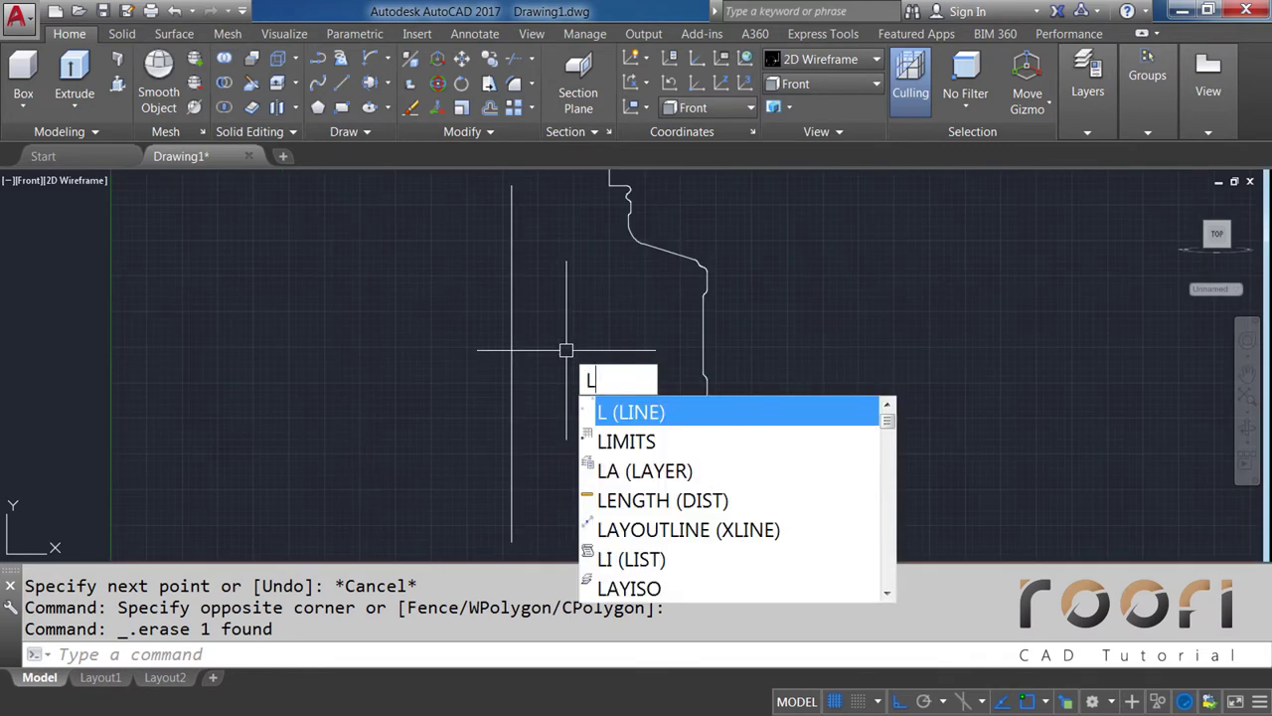
# Draw a horizontal line from the vertical axis line out past the jug's wall
pyautogui.press('Return')
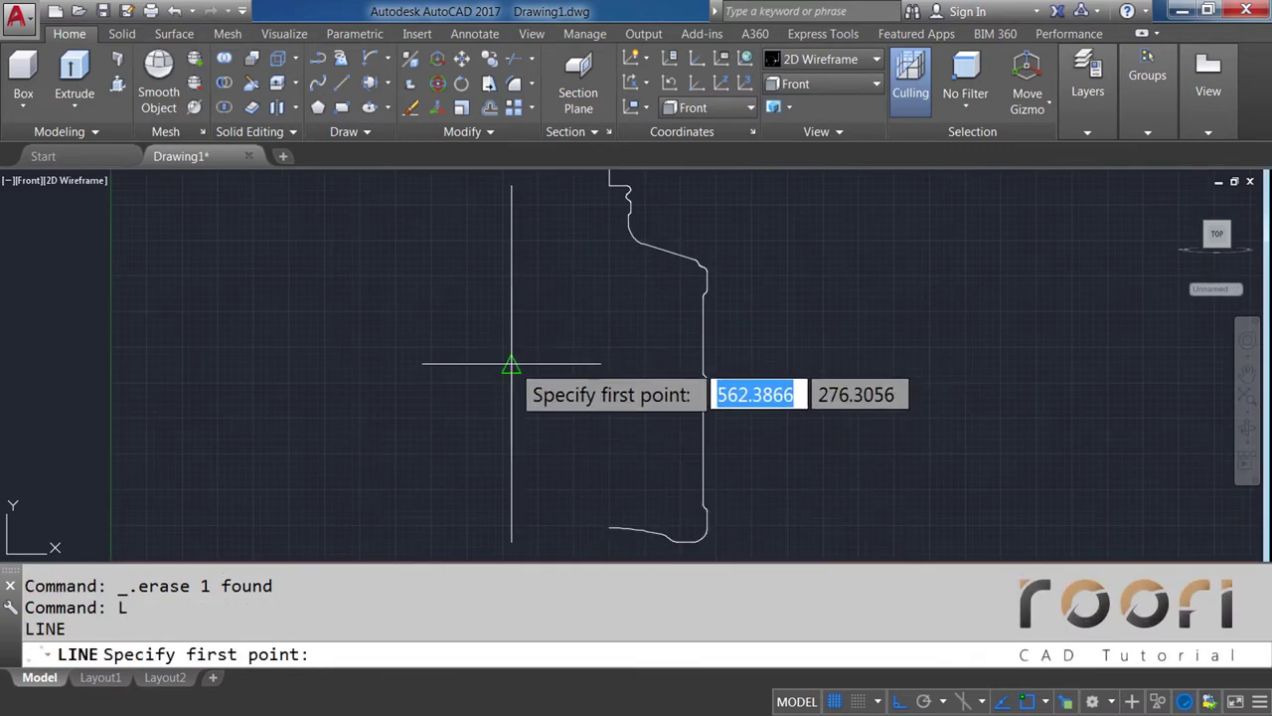
pyautogui.click(511, 364)
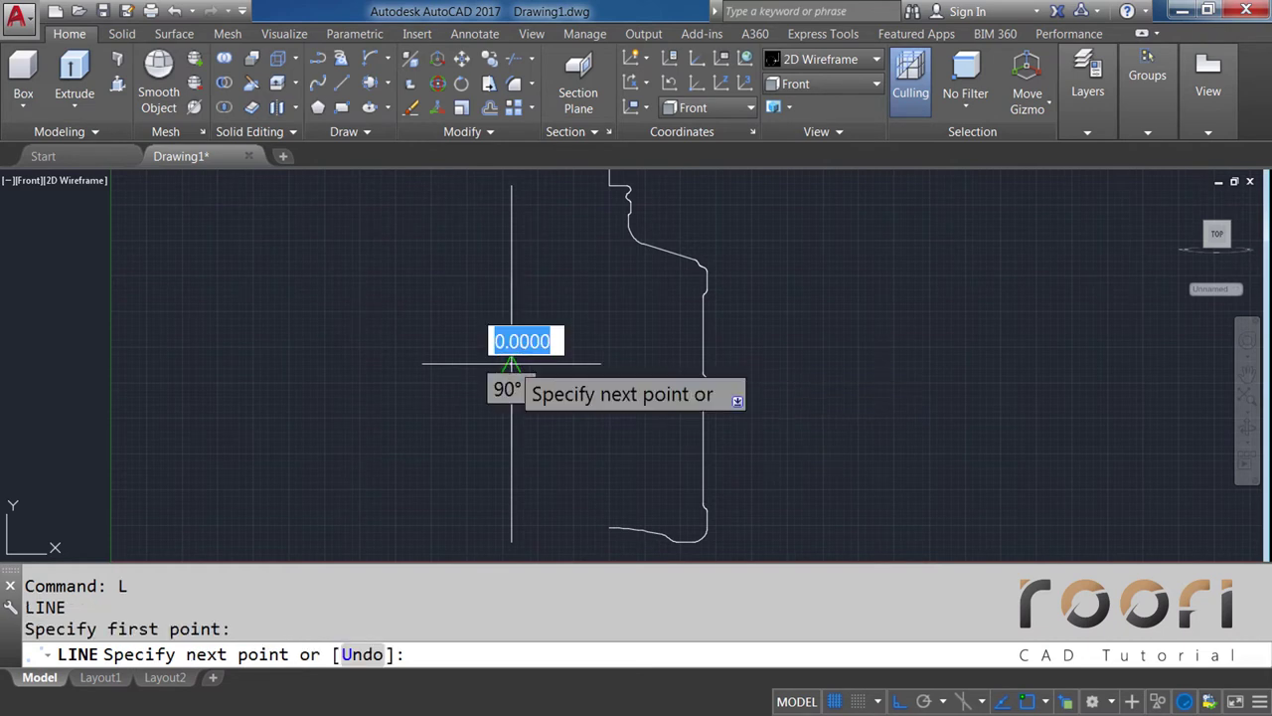
pyautogui.click(785, 364)
pyautogui.press('Return')
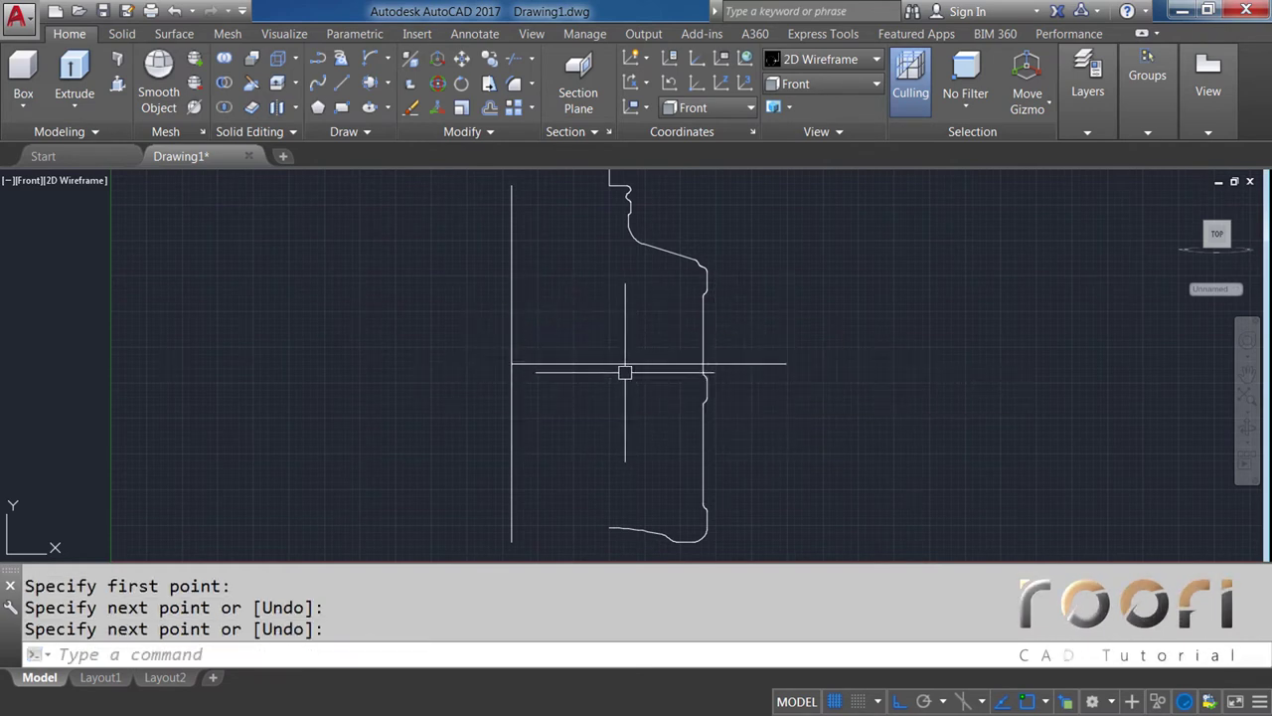
pyautogui.scroll(2, 624, 372)
pyautogui.scroll(2, 623, 371)
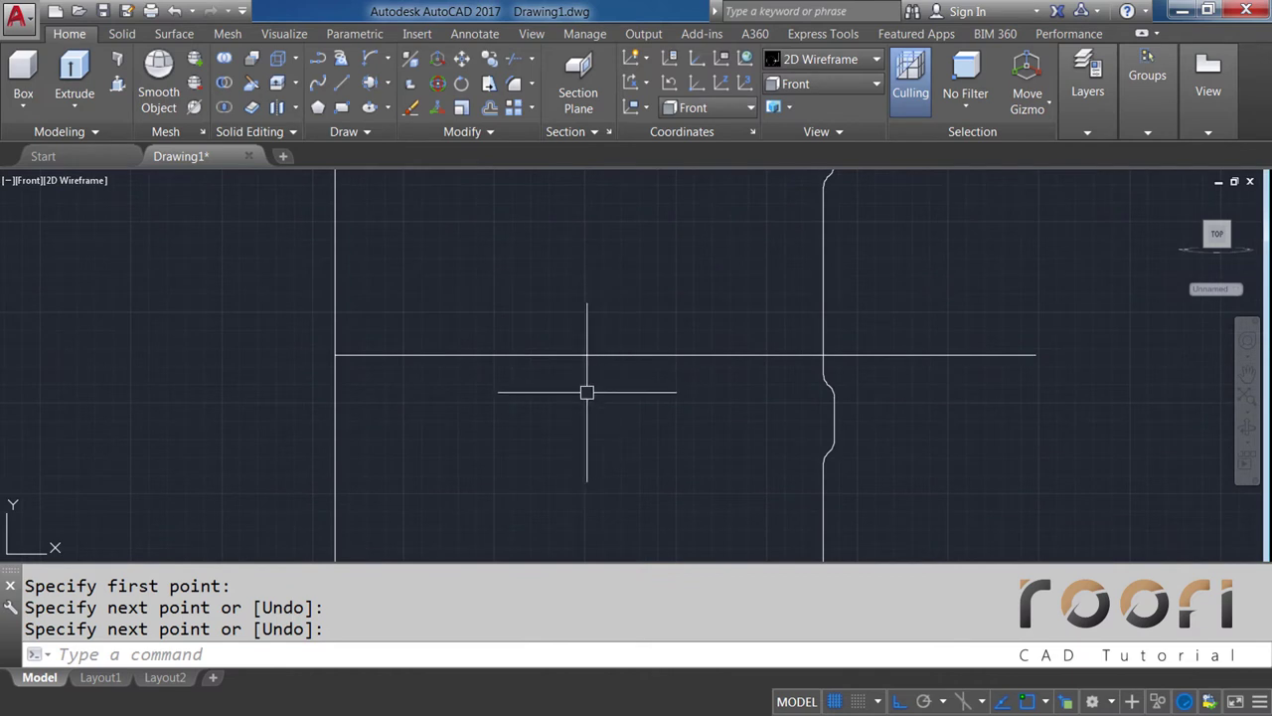
pyautogui.moveTo(586, 389); pyautogui.dragTo(580, 349, button='middle')
pyautogui.write('O')
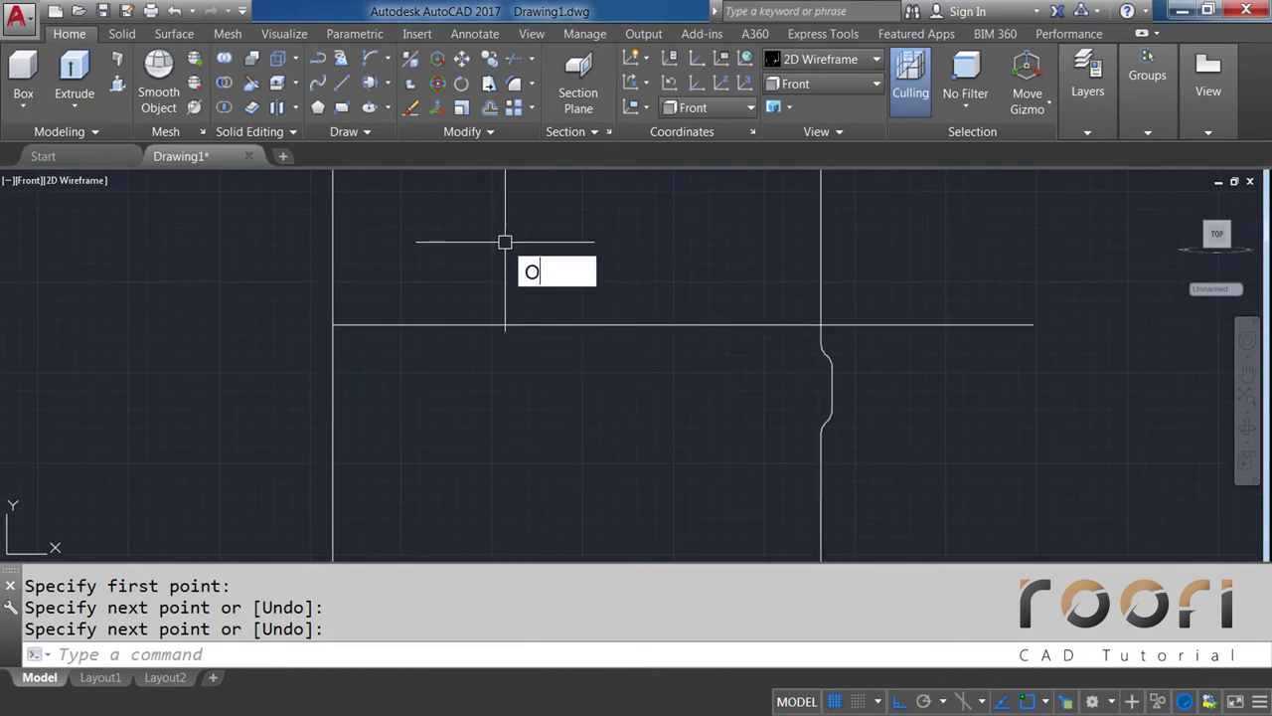
# Offset the horizontal line 105 units downward
pyautogui.press('Return')
pyautogui.write('105')
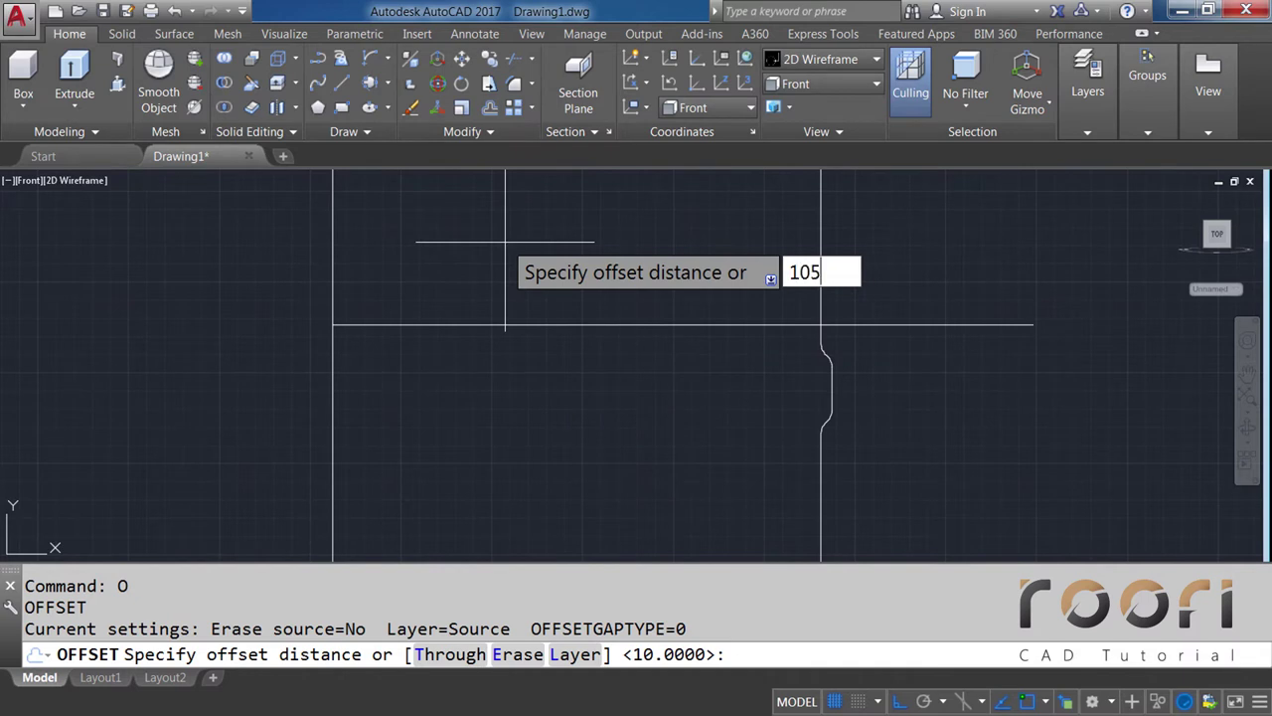
pyautogui.press('Return')
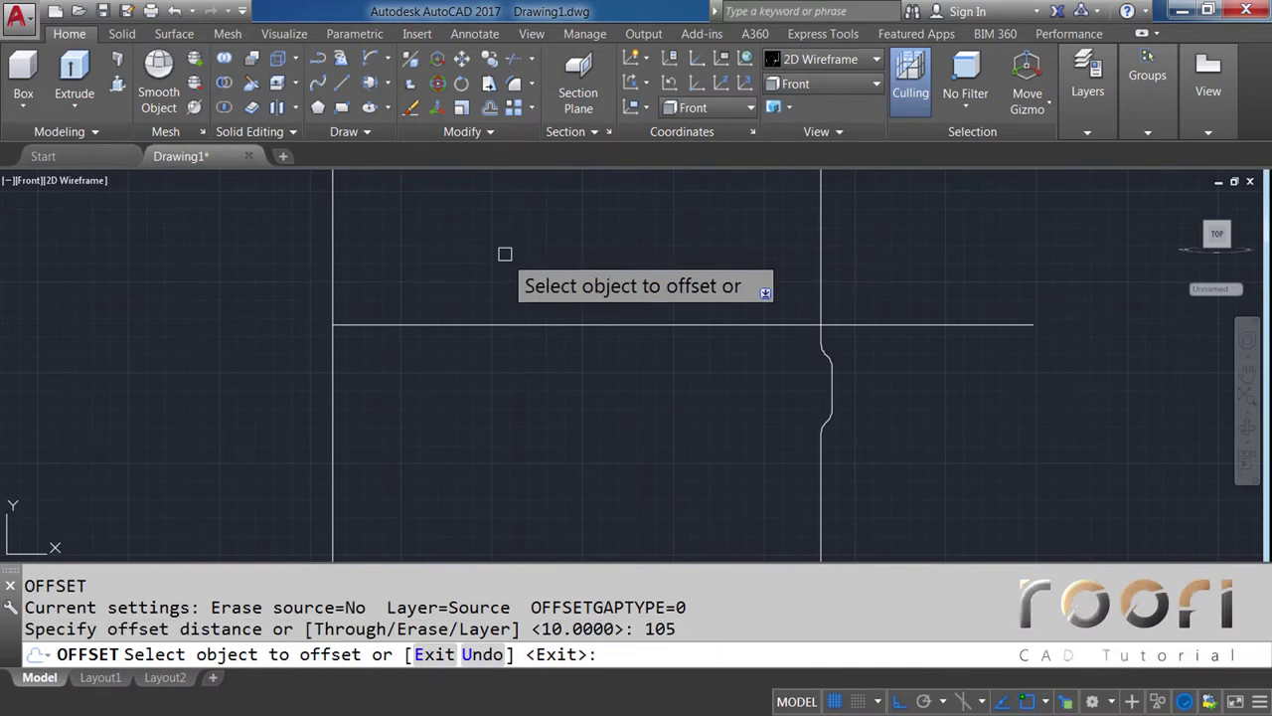
pyautogui.click(506, 324)
pyautogui.click(521, 388)
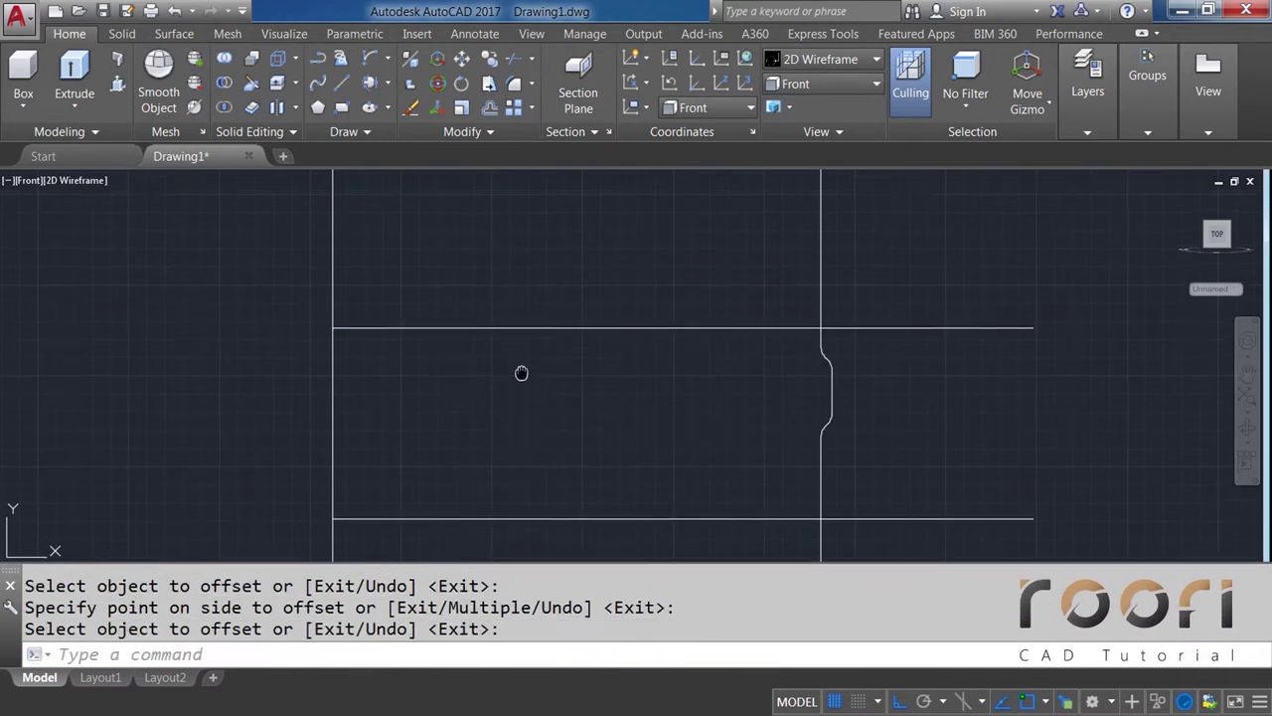
pyautogui.moveTo(520, 369); pyautogui.dragTo(518, 418, button='middle')
pyautogui.write('O')
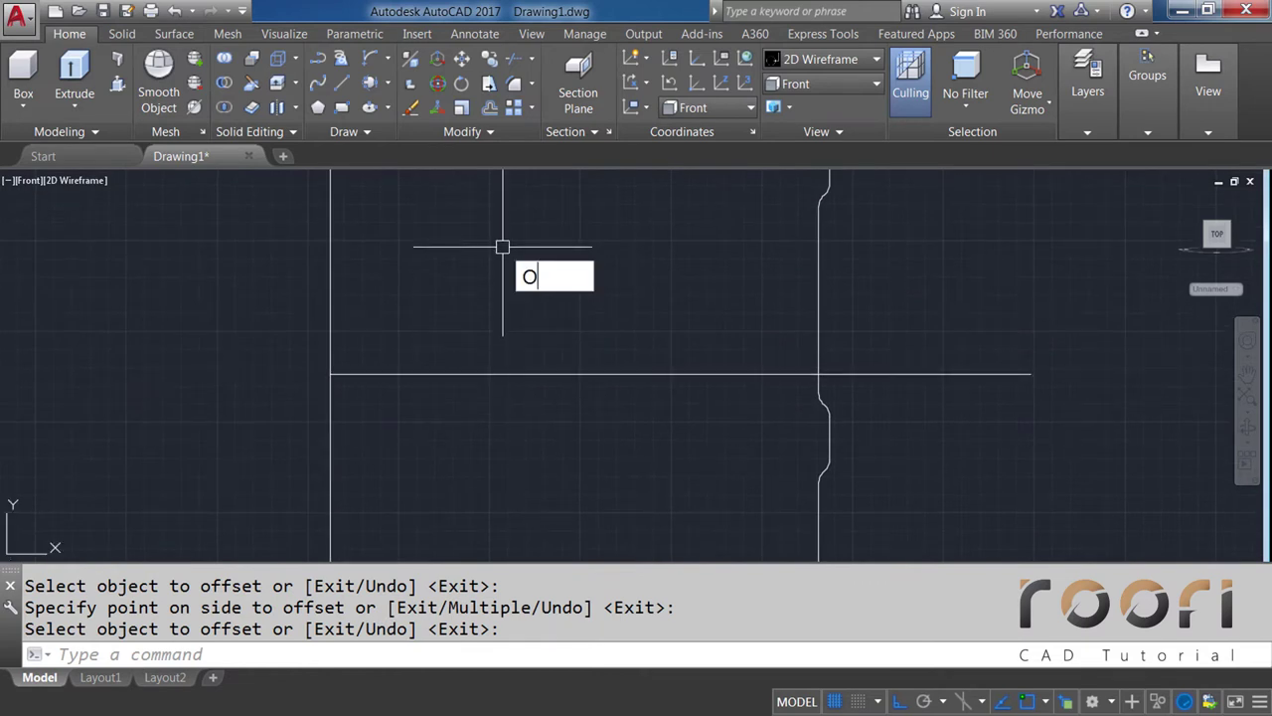
# Offset the horizontal line 45 units upward
pyautogui.press('Return')
pyautogui.write('45')
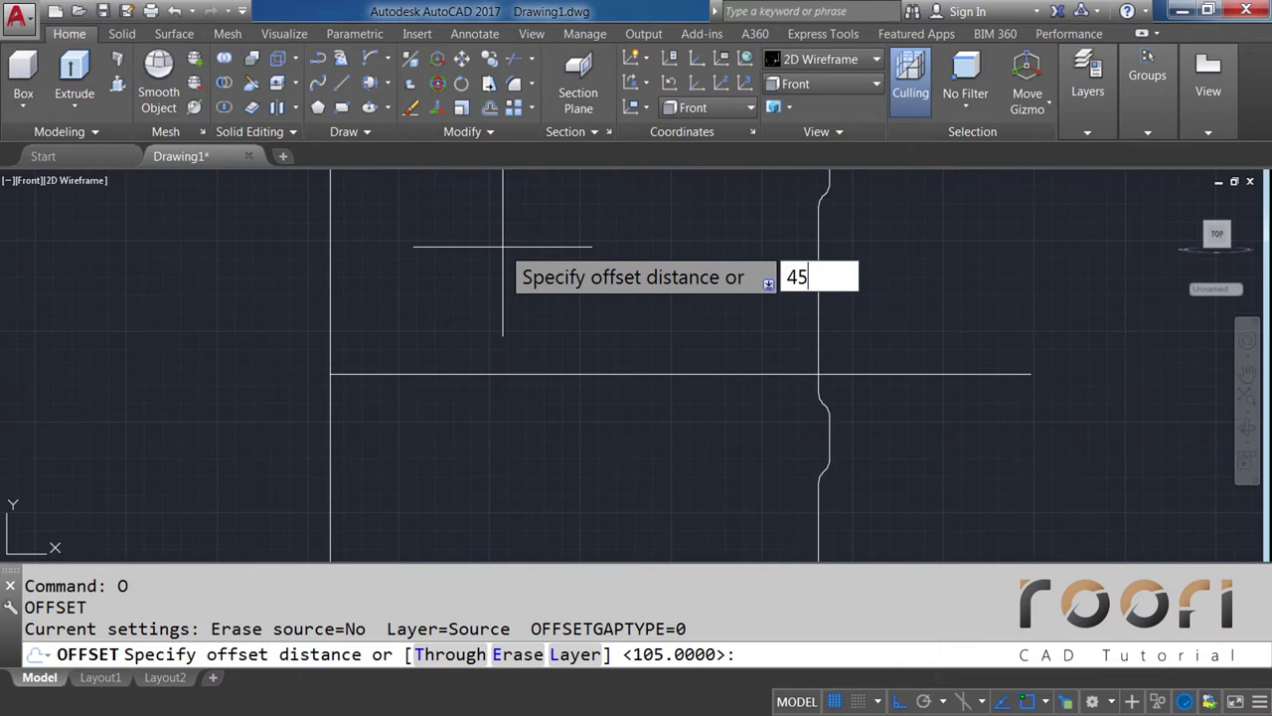
pyautogui.press('Return')
pyautogui.click(503, 374)
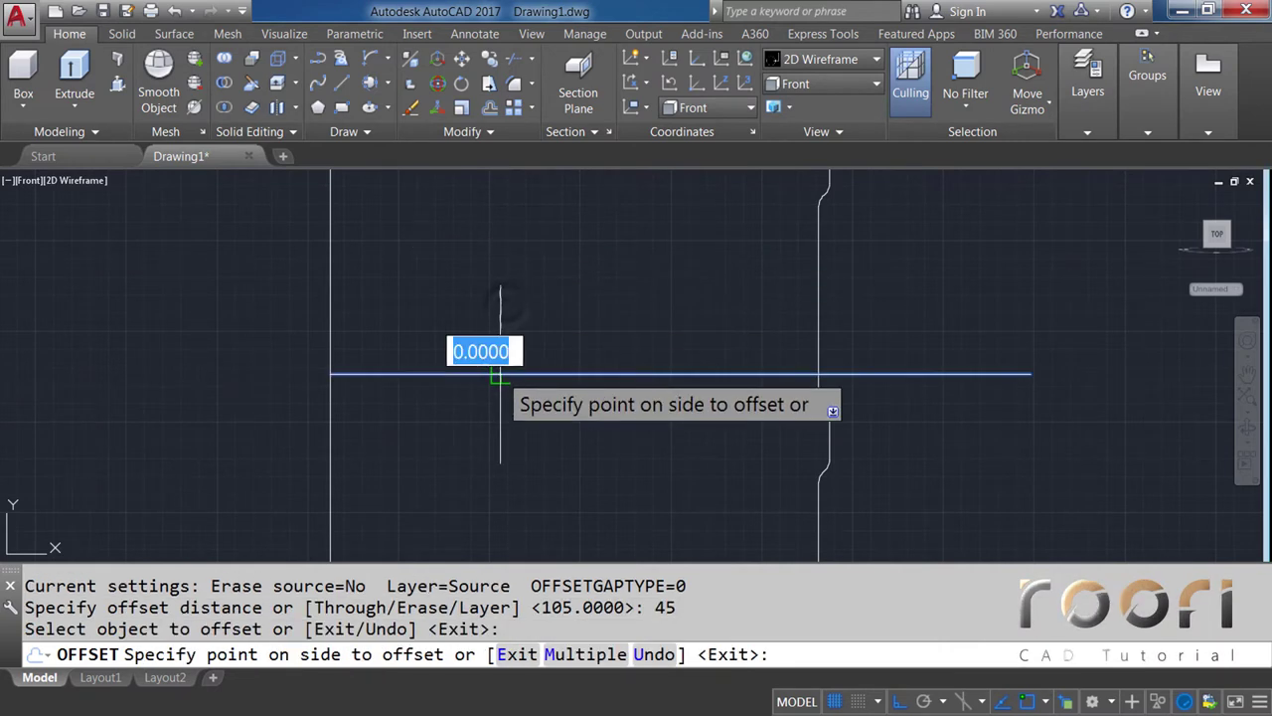
pyautogui.click(506, 303)
pyautogui.press('Return')
# Delete the original middle horizontal line
pyautogui.scroll(-2, 528, 351)
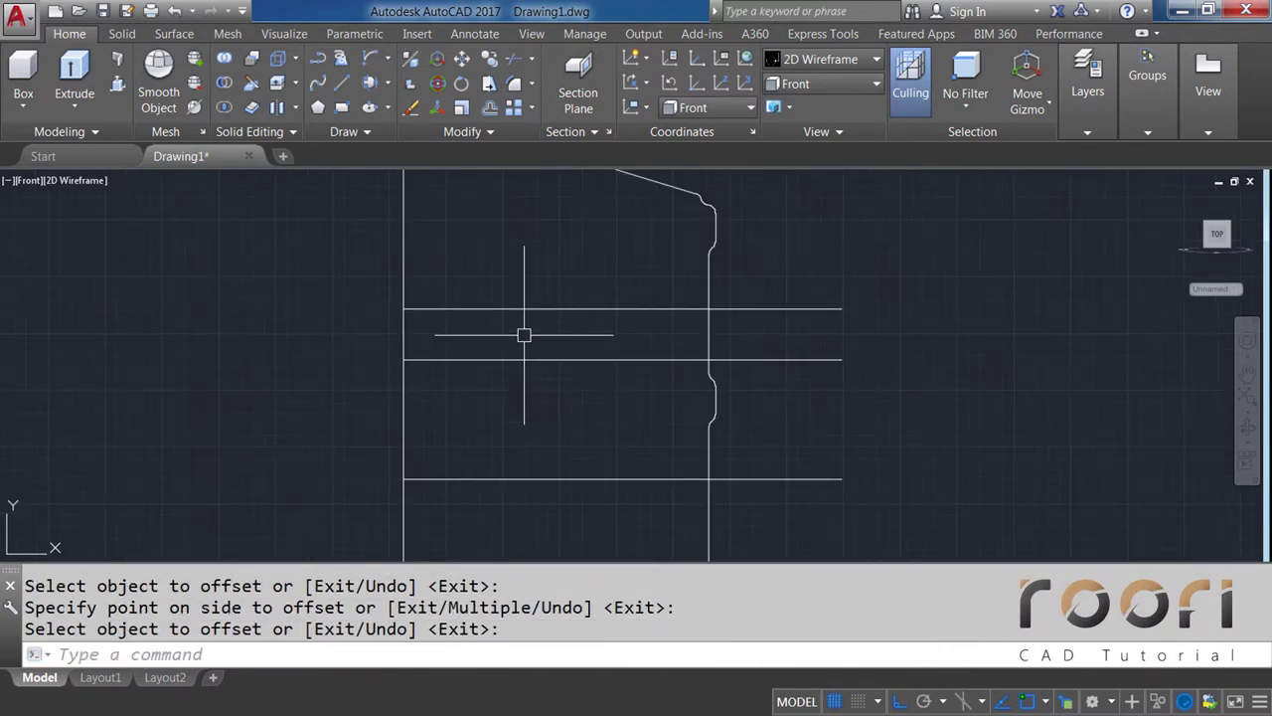
pyautogui.click(518, 387)
pyautogui.click(508, 354)
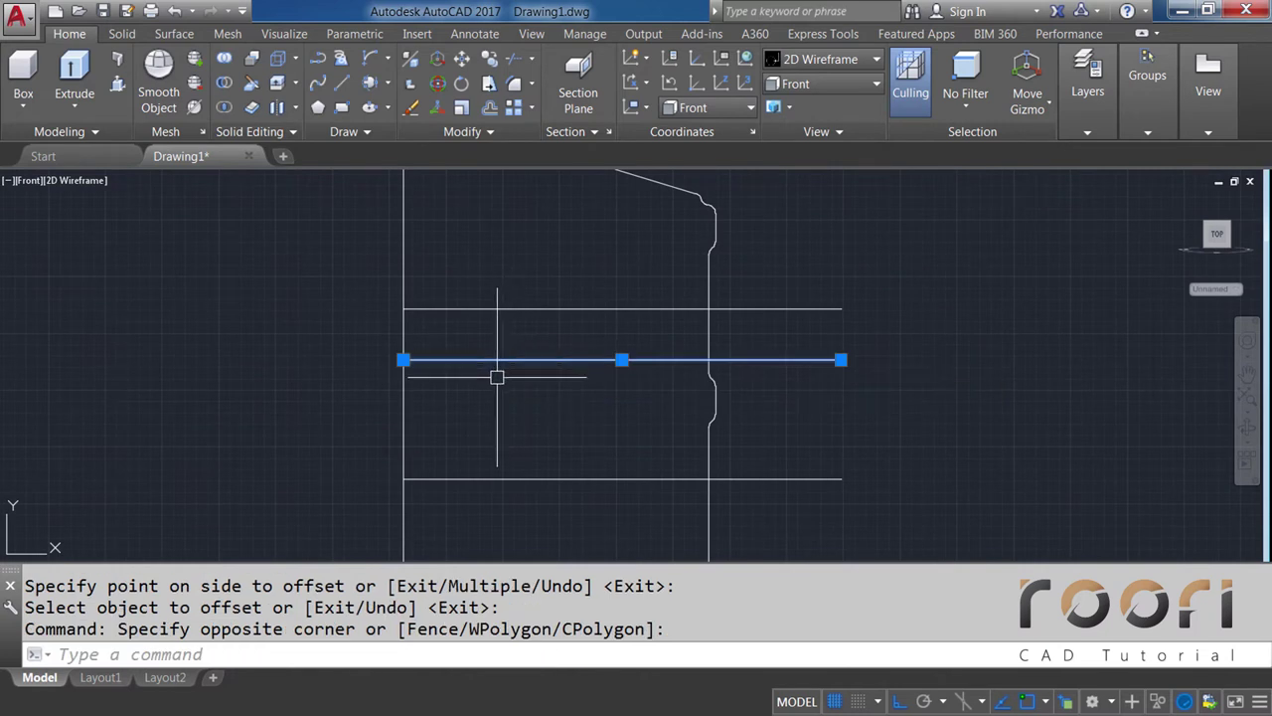
pyautogui.press('Delete')
pyautogui.write('L')
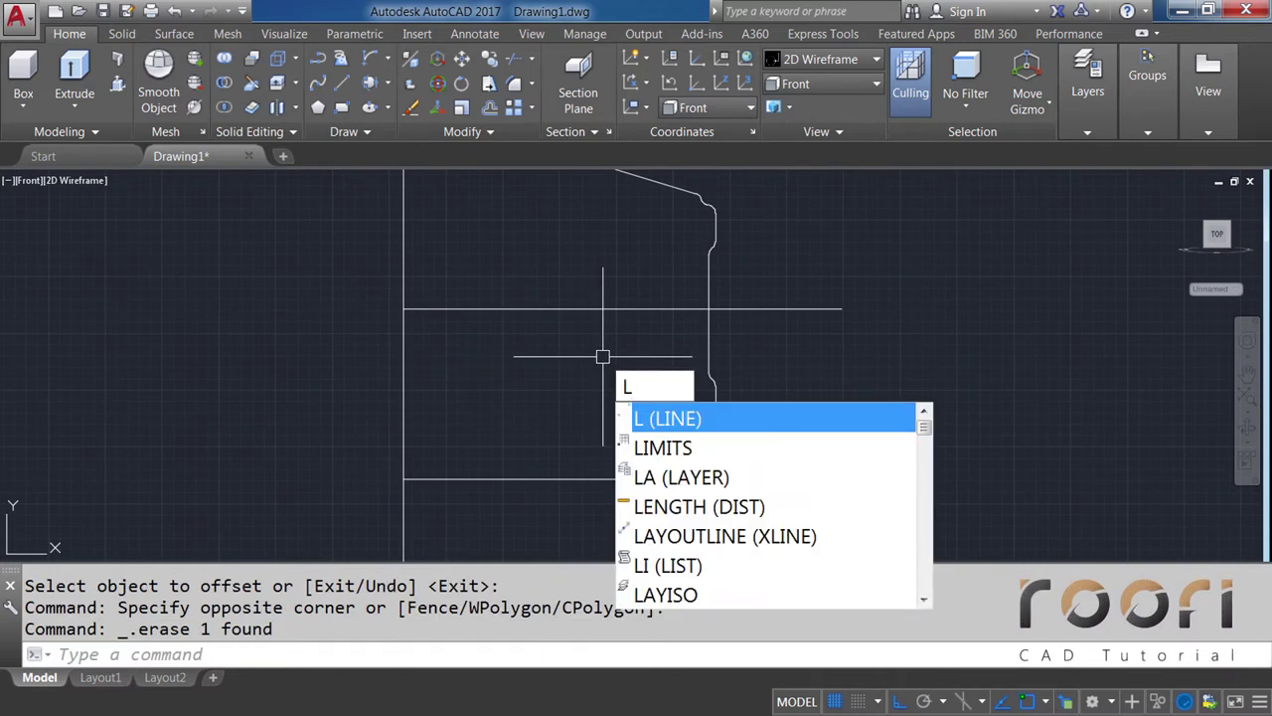
# Draw a vertical line along the outer wall from the upper horizontal line to the lower one
pyautogui.press('Return')
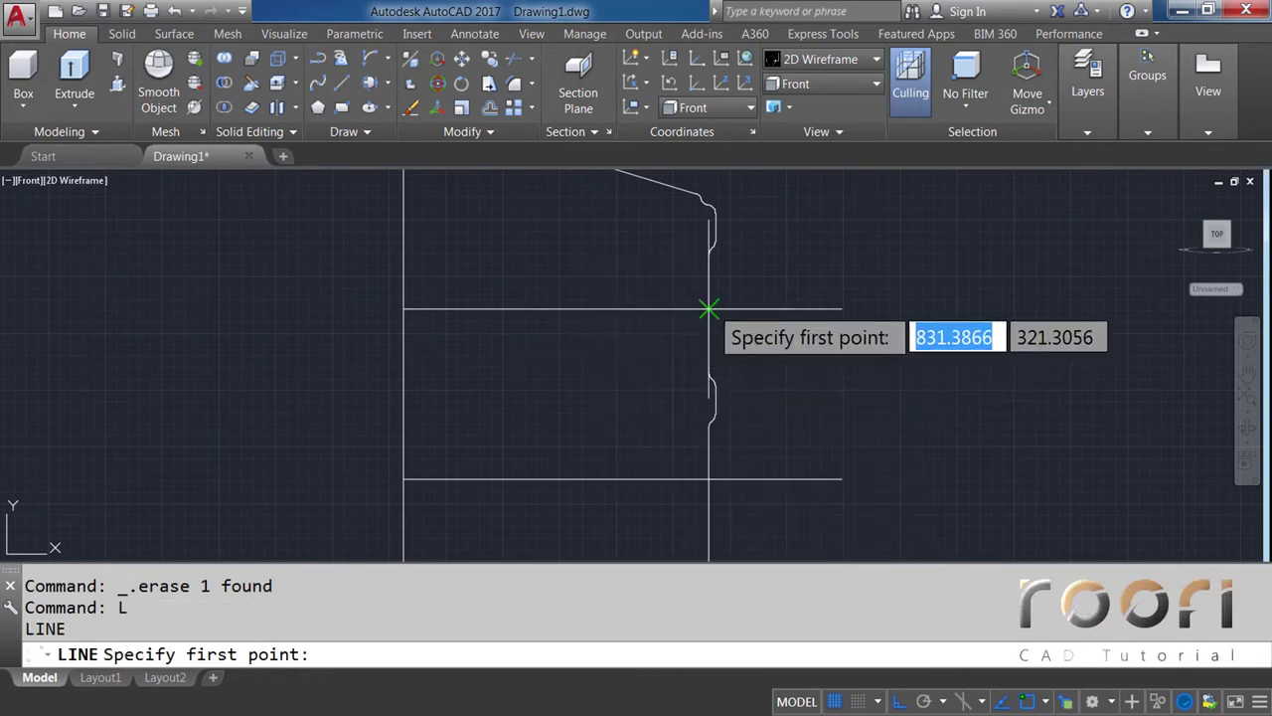
pyautogui.scroll(5, 707, 307)
pyautogui.click(692, 327)
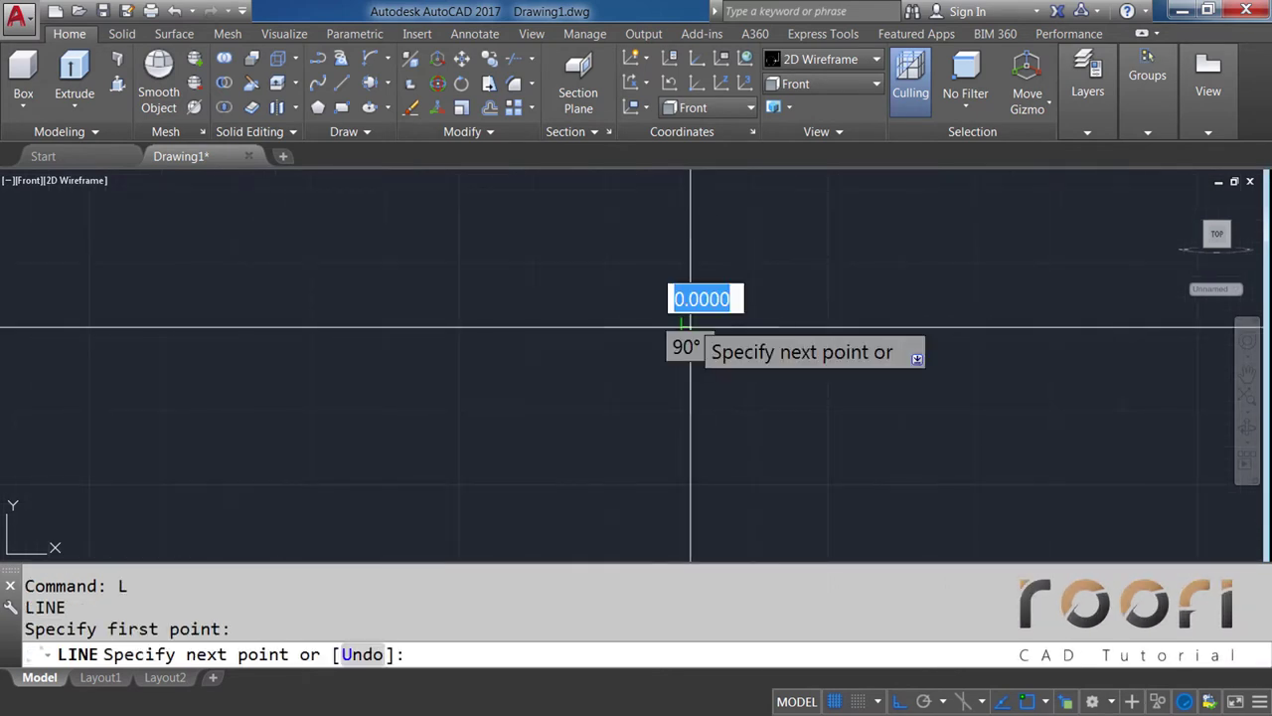
pyautogui.scroll(3, 696, 269)
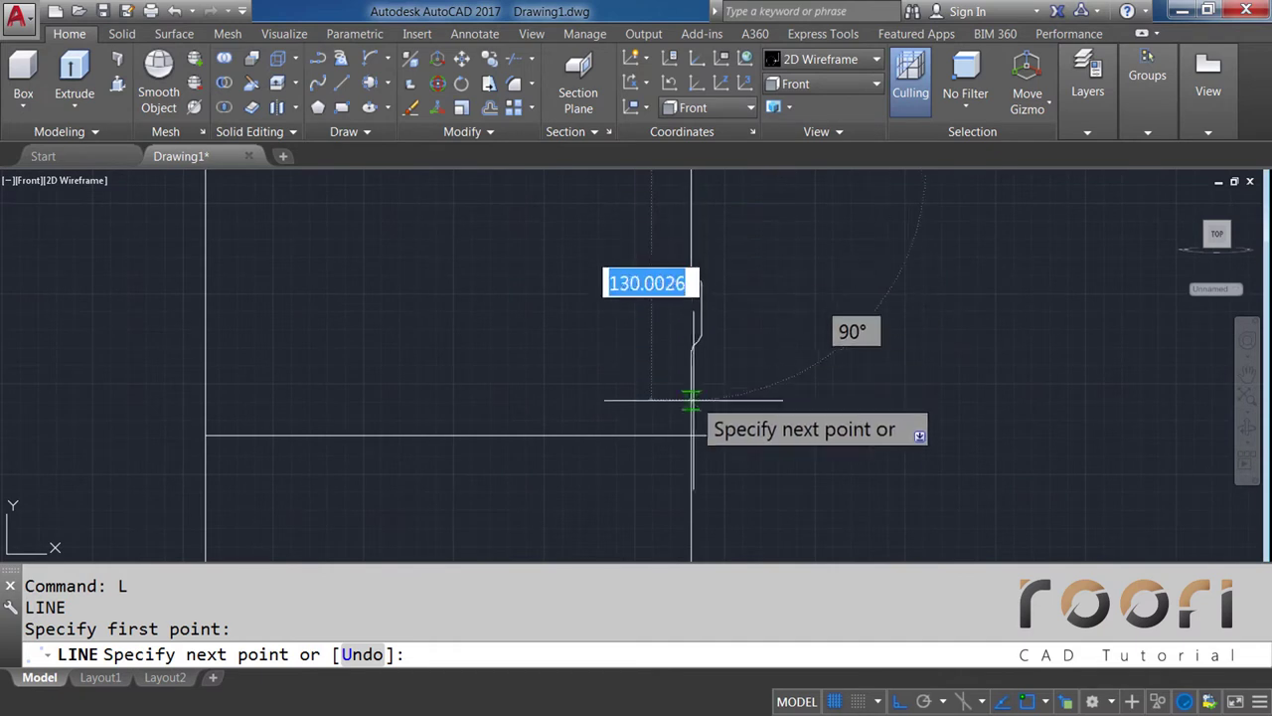
pyautogui.click(698, 446)
pyautogui.press('Return')
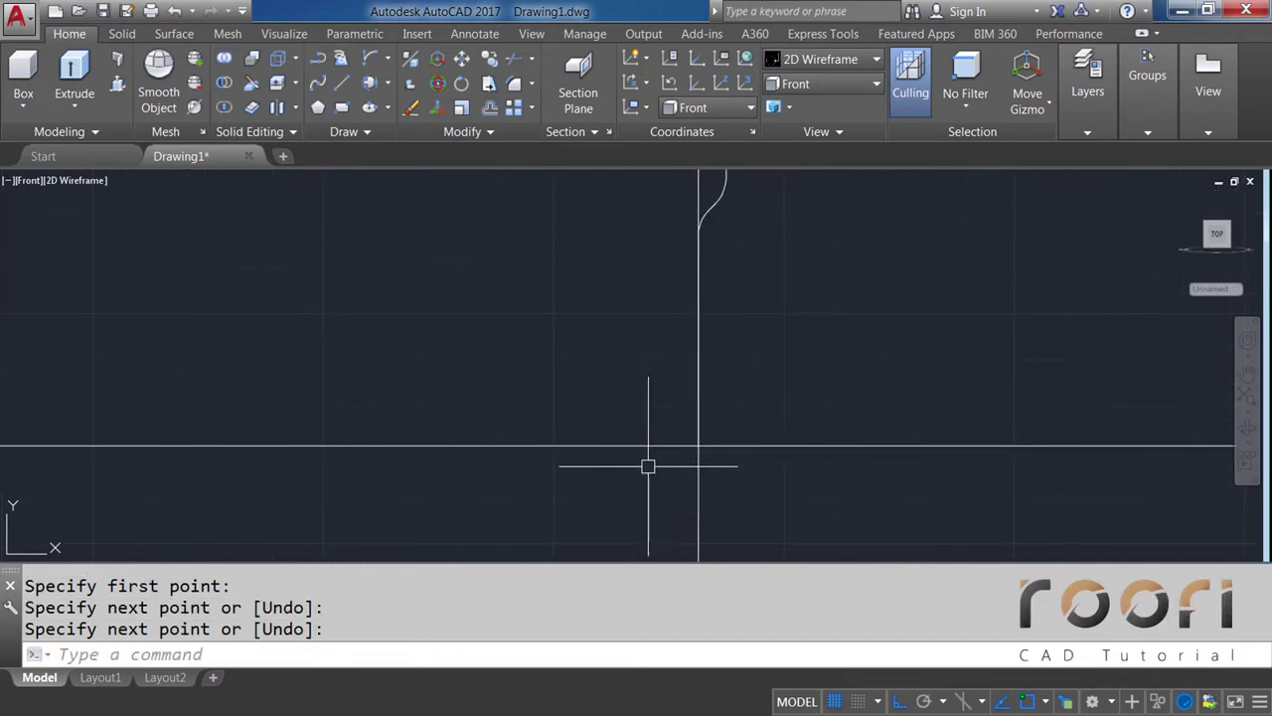
pyautogui.scroll(-3, 647, 464)
pyautogui.scroll(2, 622, 427)
pyautogui.scroll(1, 629, 378)
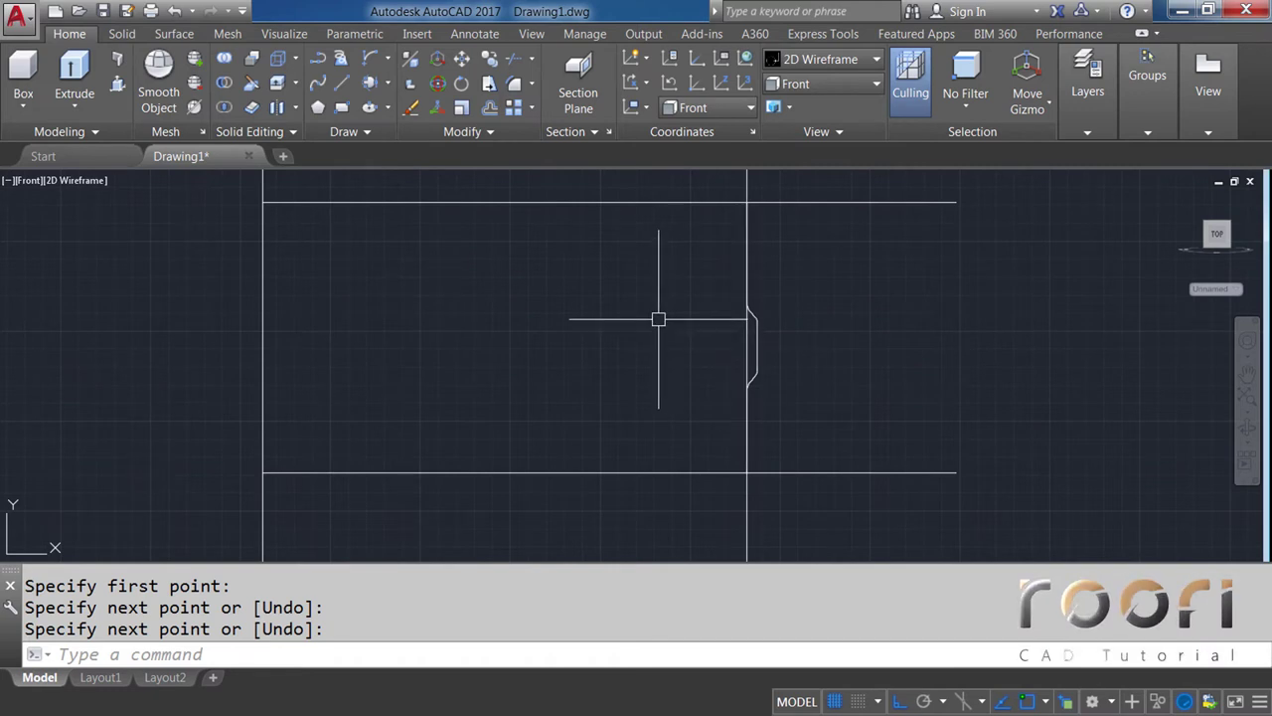
# Offset the vertical wall line 80 units to the left
pyautogui.write('o')
pyautogui.press('Return')
pyautogui.write('80')
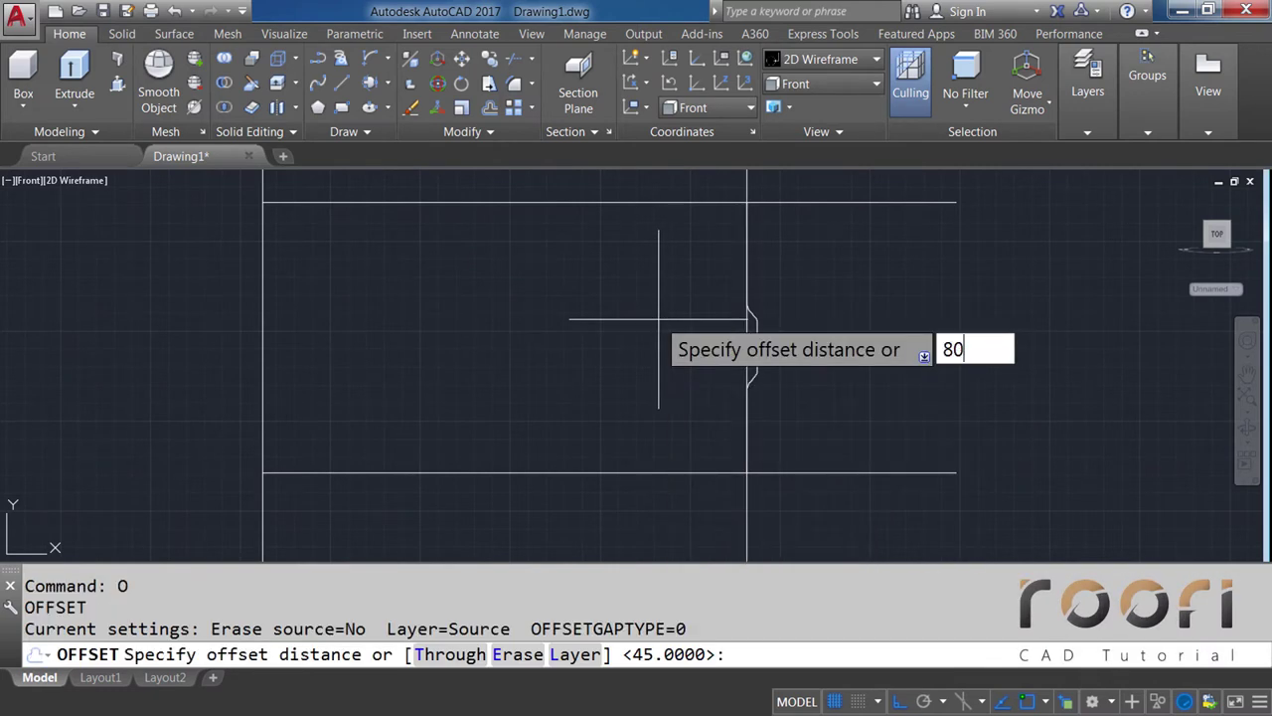
pyautogui.press('Return')
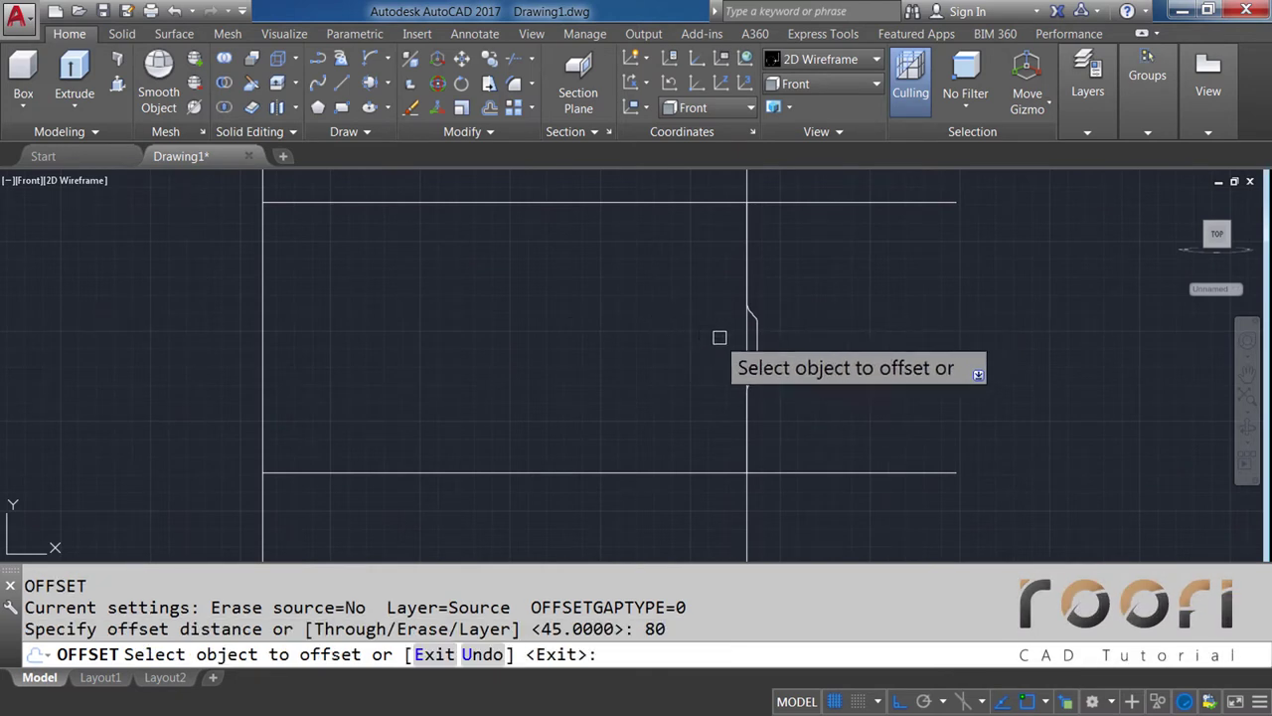
pyautogui.click(748, 351)
pyautogui.click(673, 341)
pyautogui.press('Return')
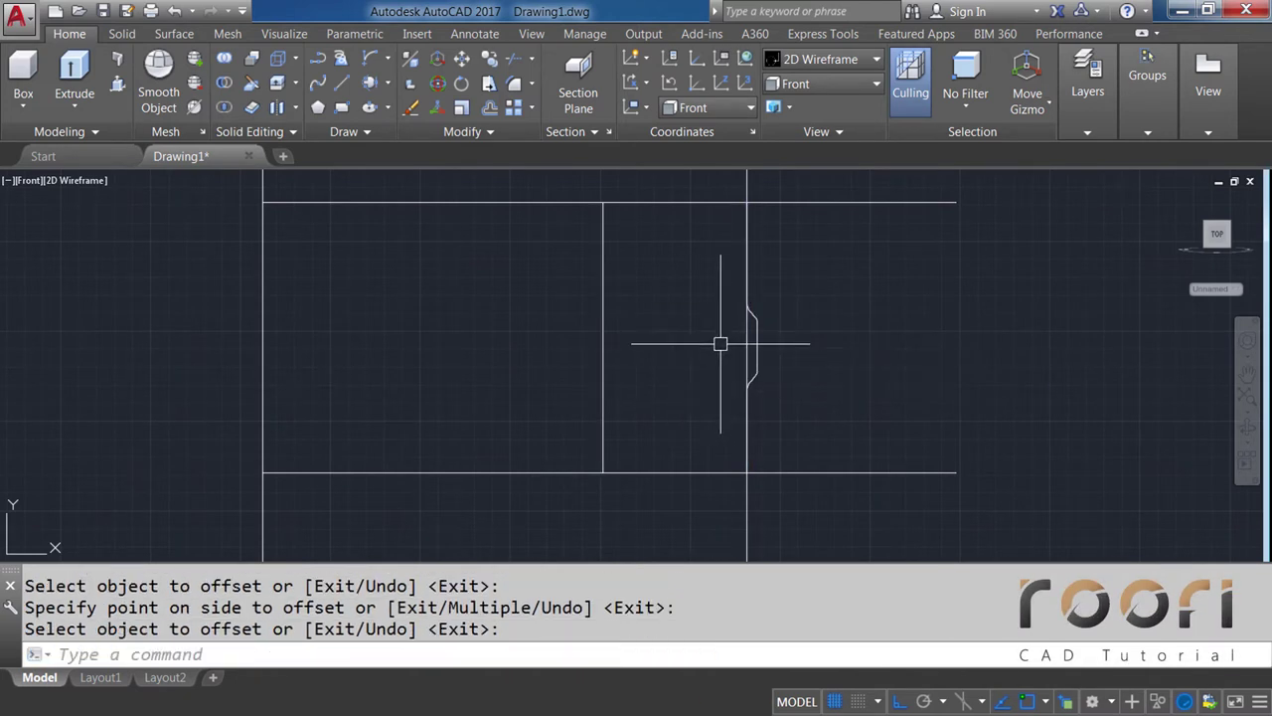
pyautogui.scroll(2, 722, 341)
pyautogui.moveTo(696, 345); pyautogui.dragTo(563, 362, button='middle')
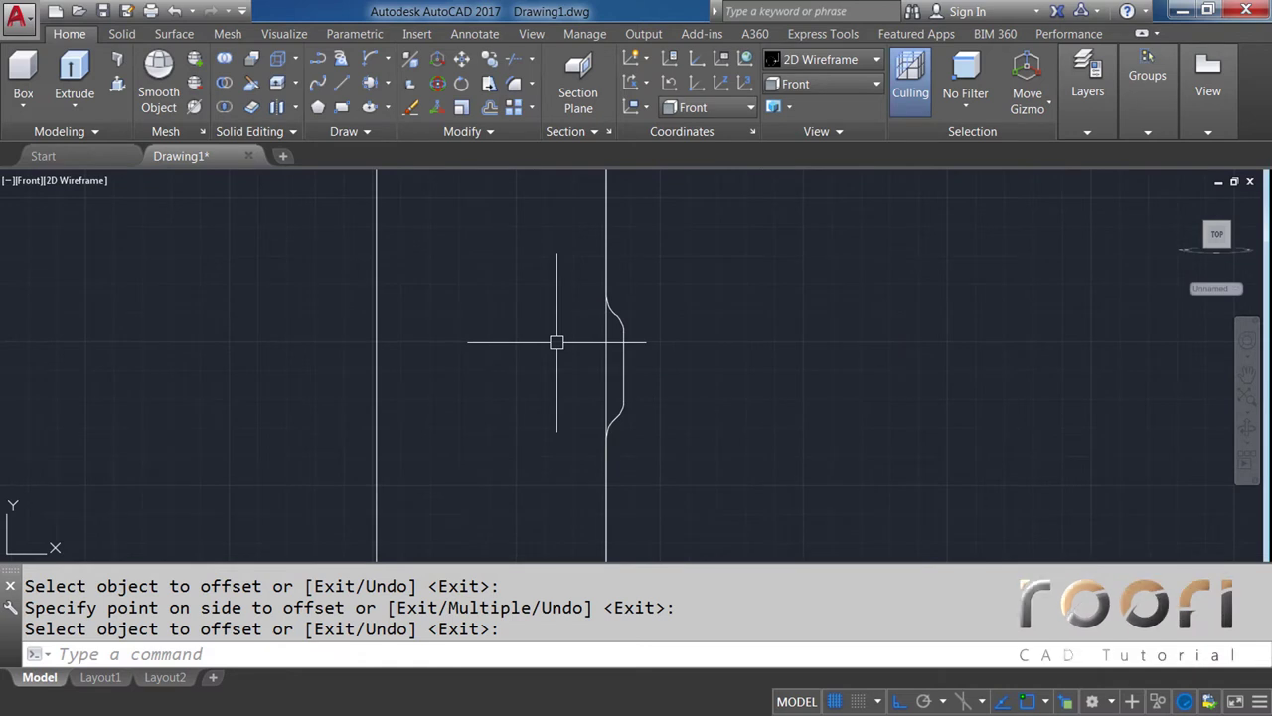
# Offset the curved profile line 7 units to the right and erase the old vertical line
pyautogui.write('O')
pyautogui.press('Return')
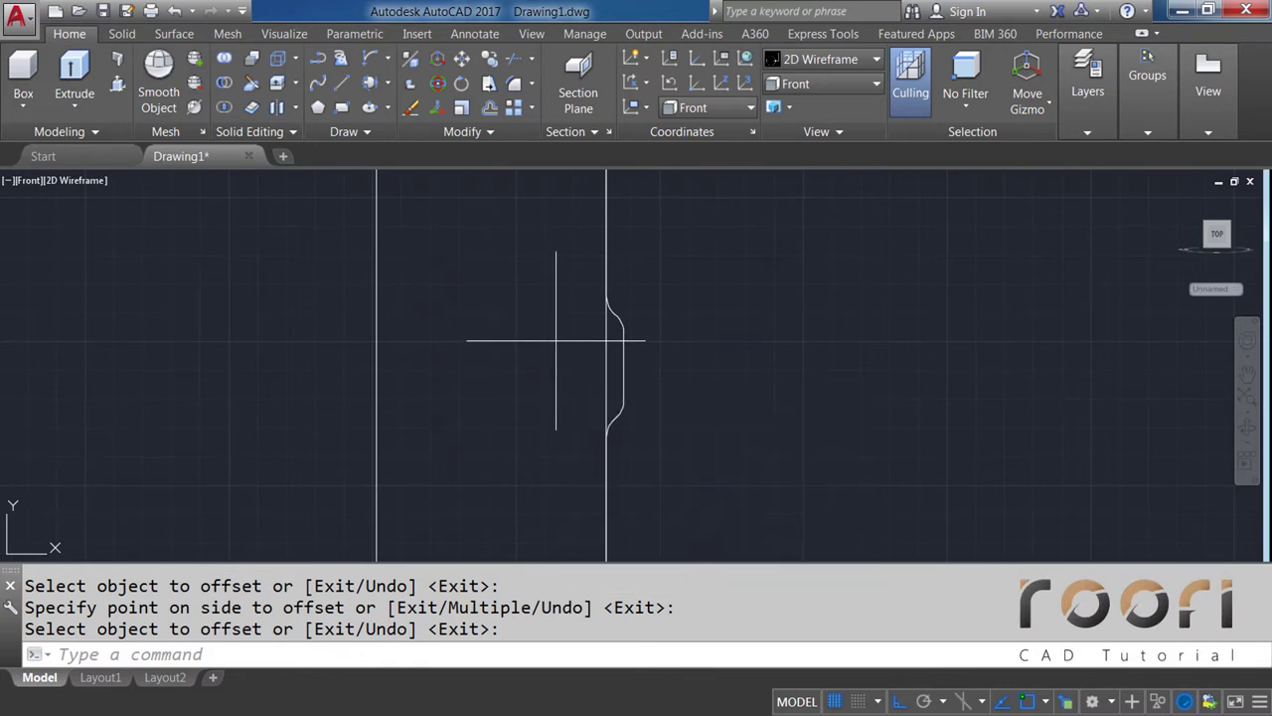
pyautogui.write('7')
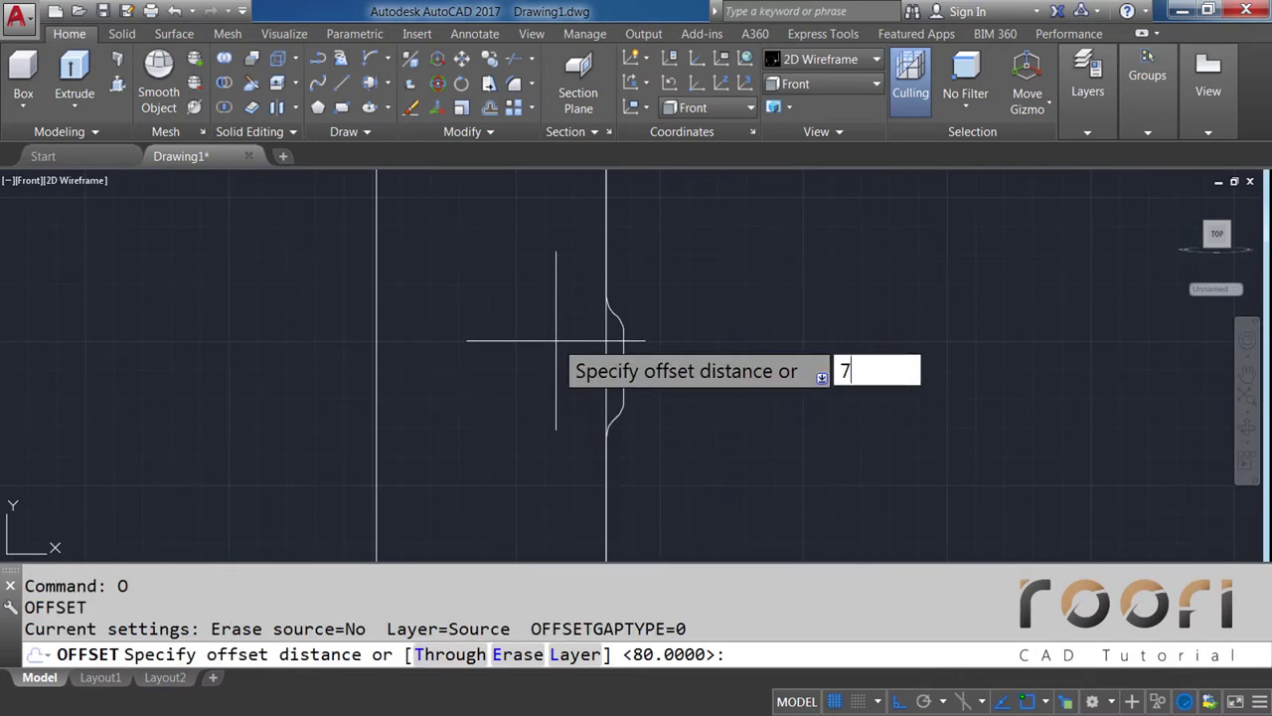
pyautogui.press('Return')
pyautogui.click(610, 344)
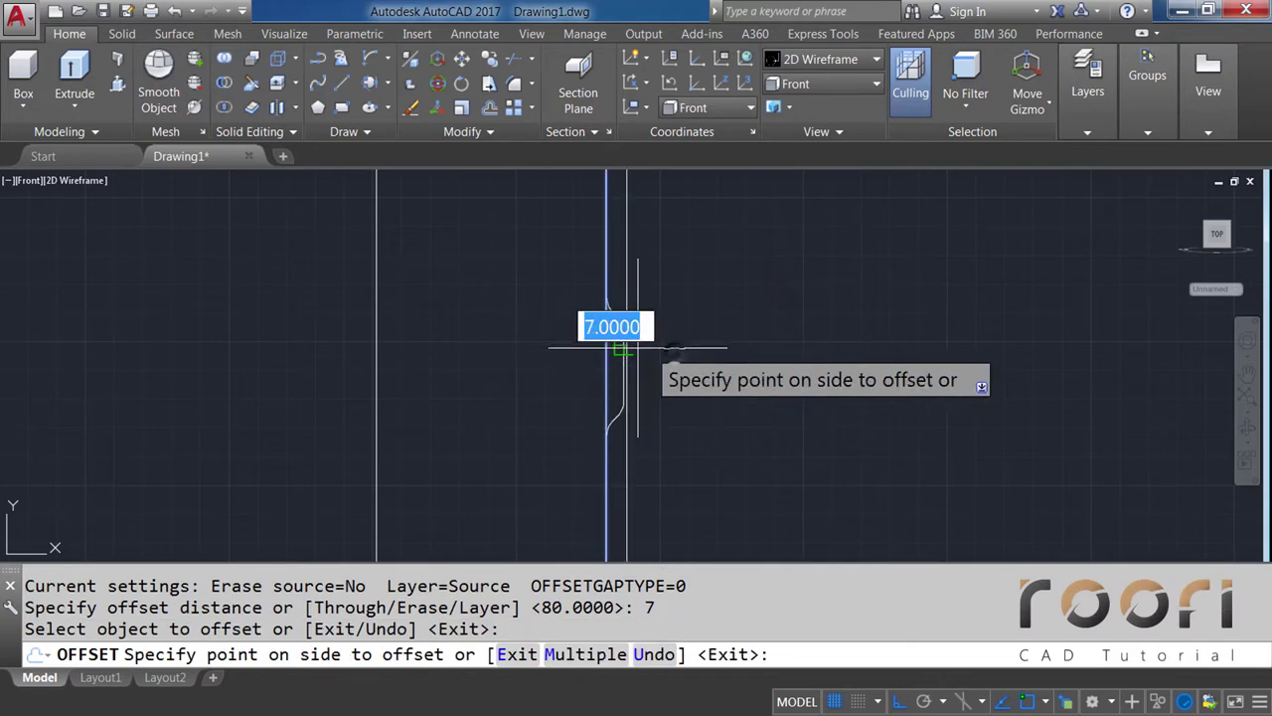
pyautogui.click(674, 351)
pyautogui.press('Return')
pyautogui.click(605, 352)
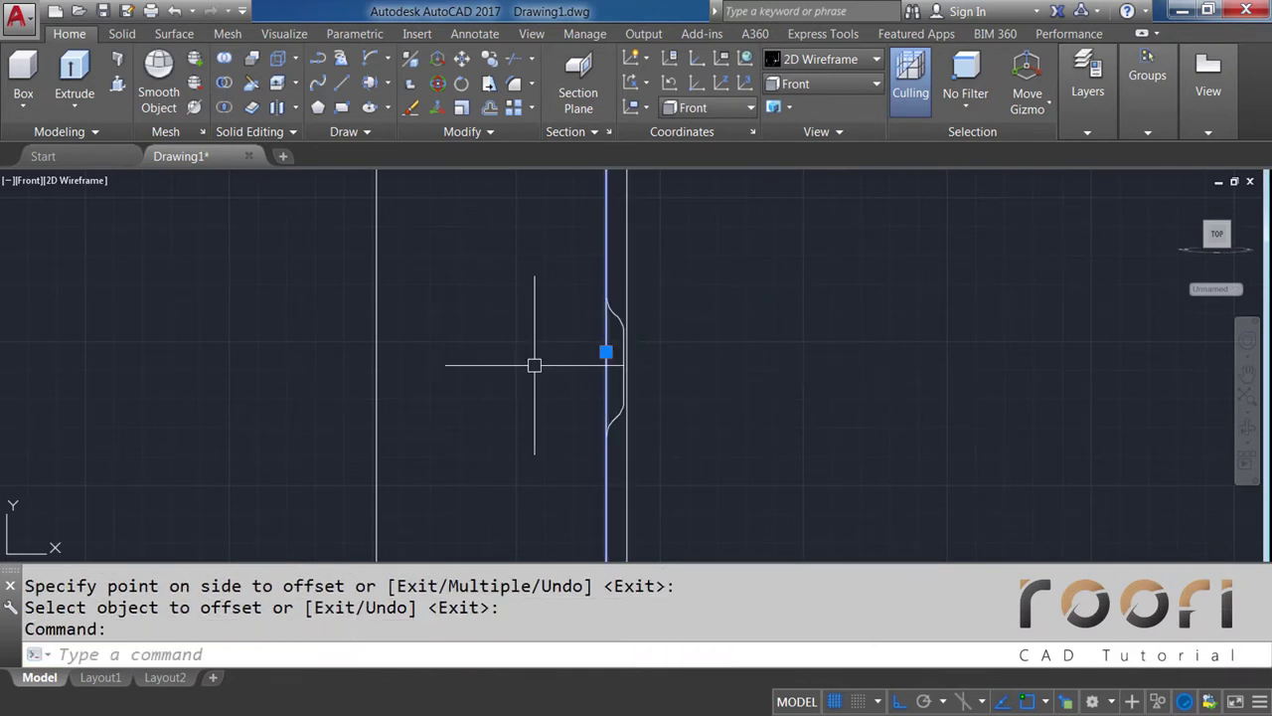
pyautogui.press('Delete')
# Offset the top and bottom horizontal lines 10 units inward
pyautogui.scroll(-2, 537, 372)
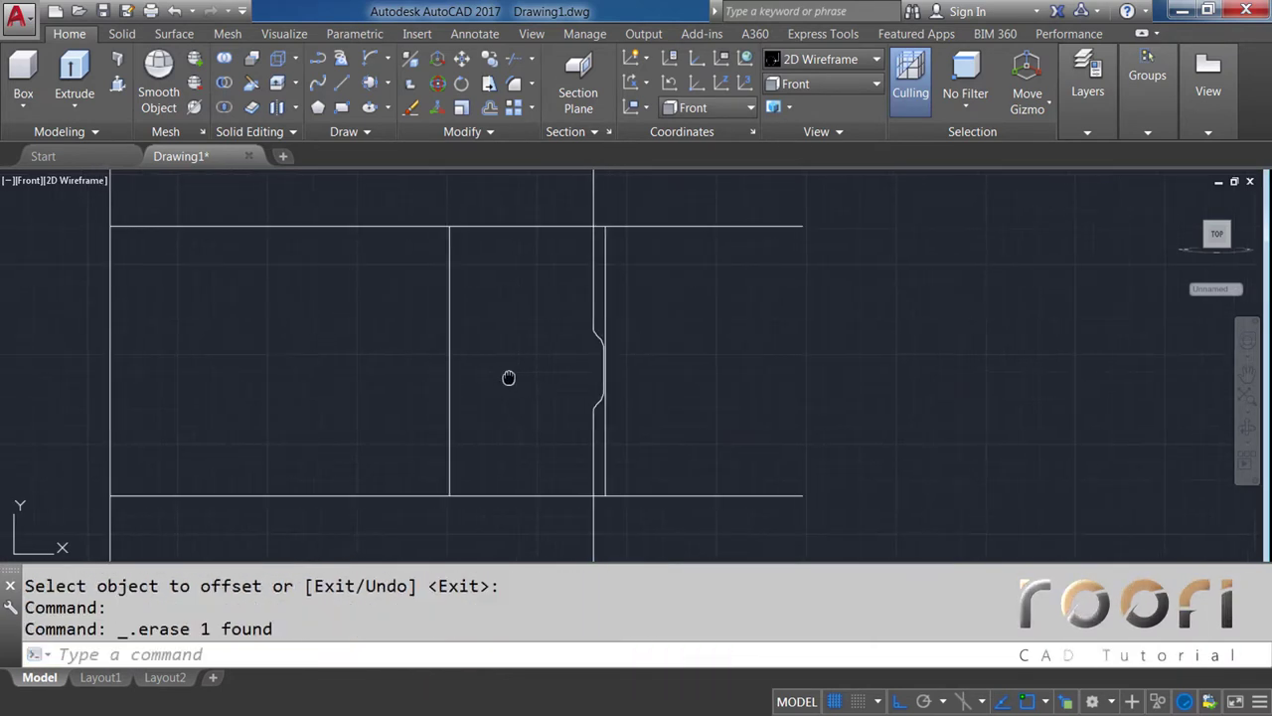
pyautogui.moveTo(507, 378); pyautogui.dragTo(568, 384, button='middle')
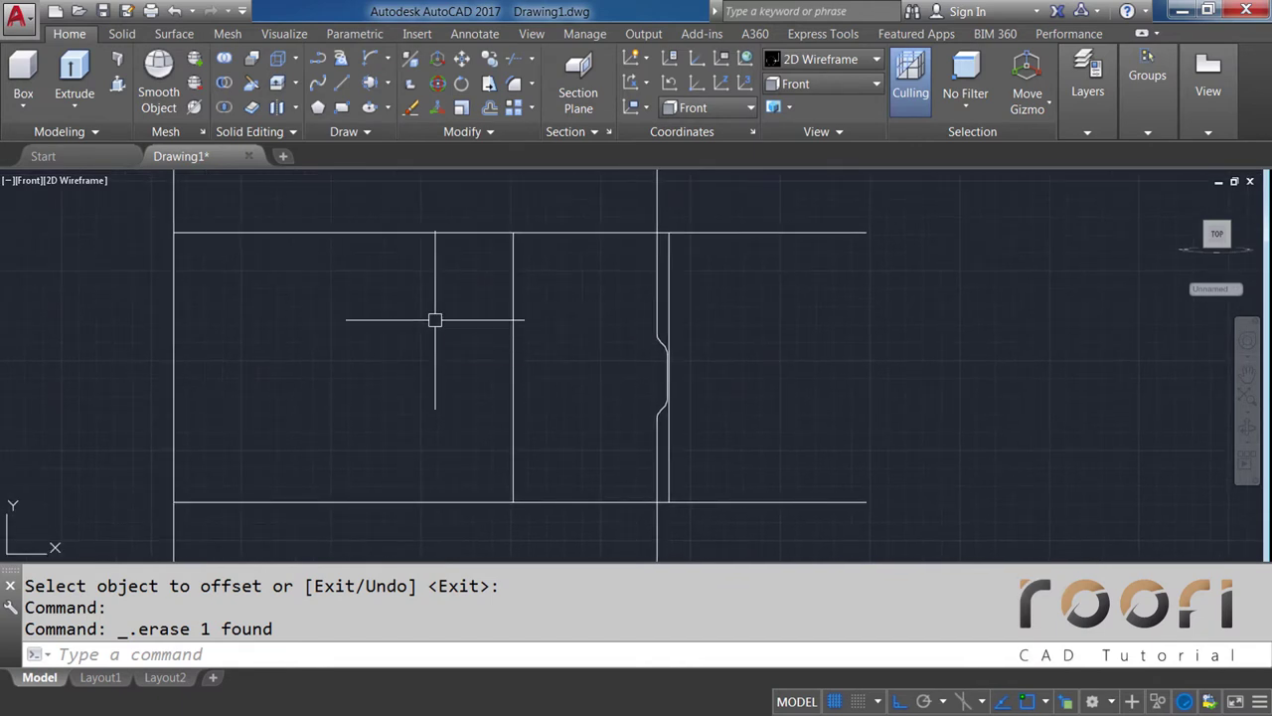
pyautogui.write('o')
pyautogui.press('Return')
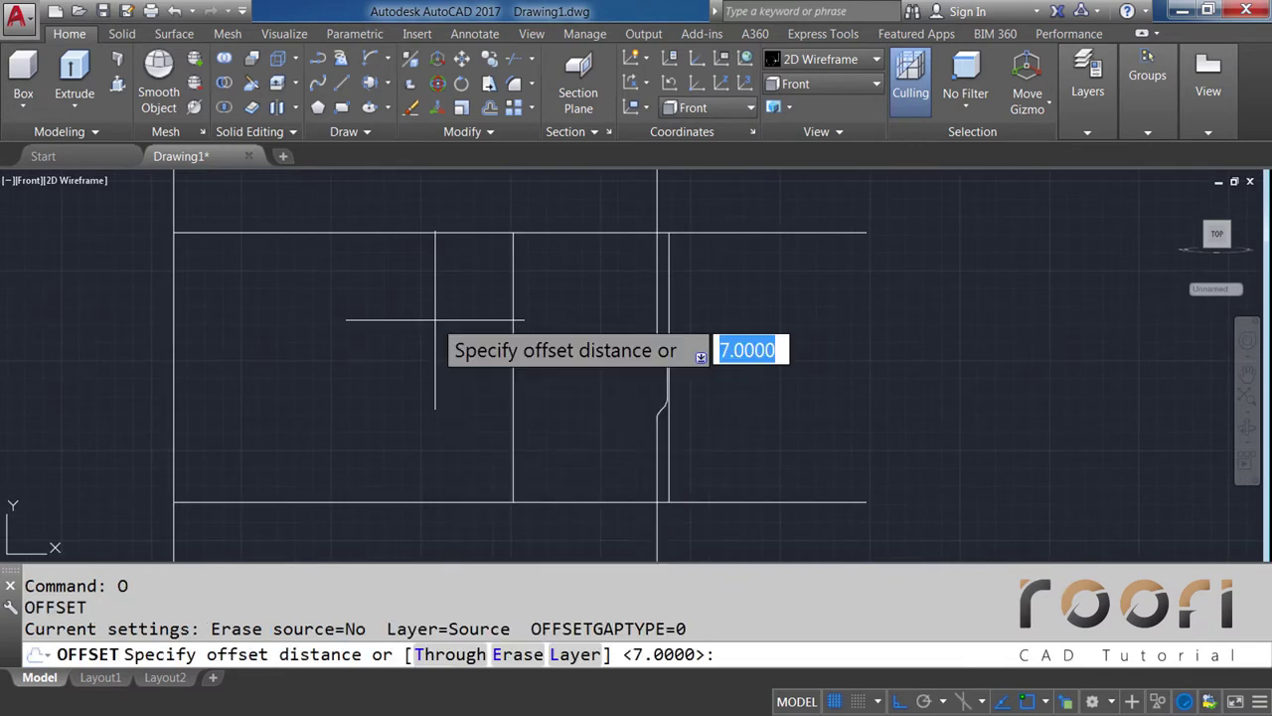
pyautogui.write('10')
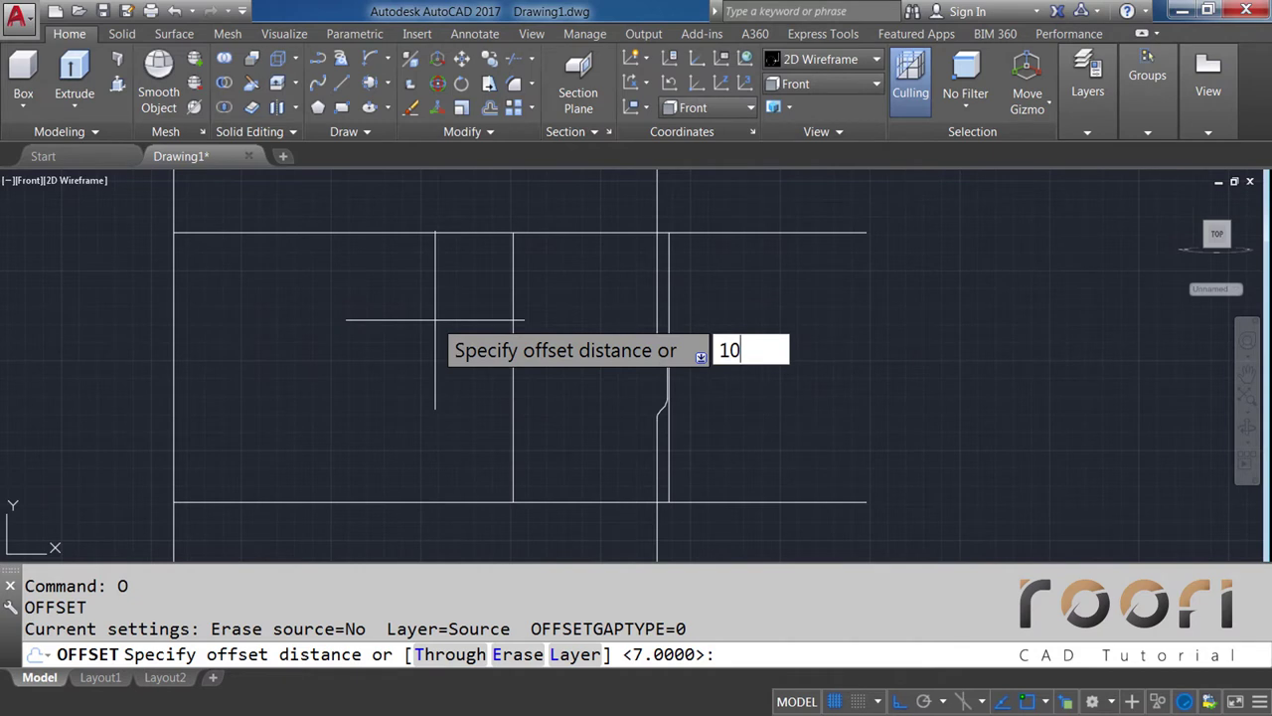
pyautogui.press('Return')
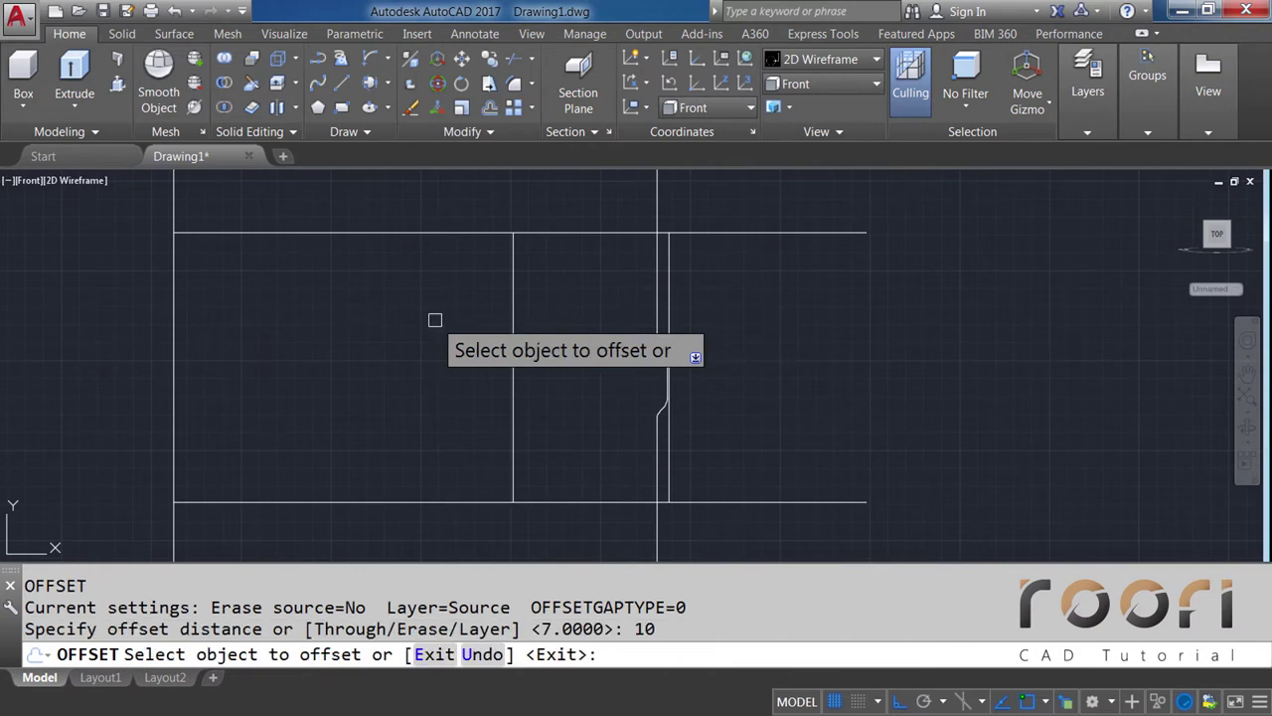
pyautogui.click(434, 233)
pyautogui.click(434, 295)
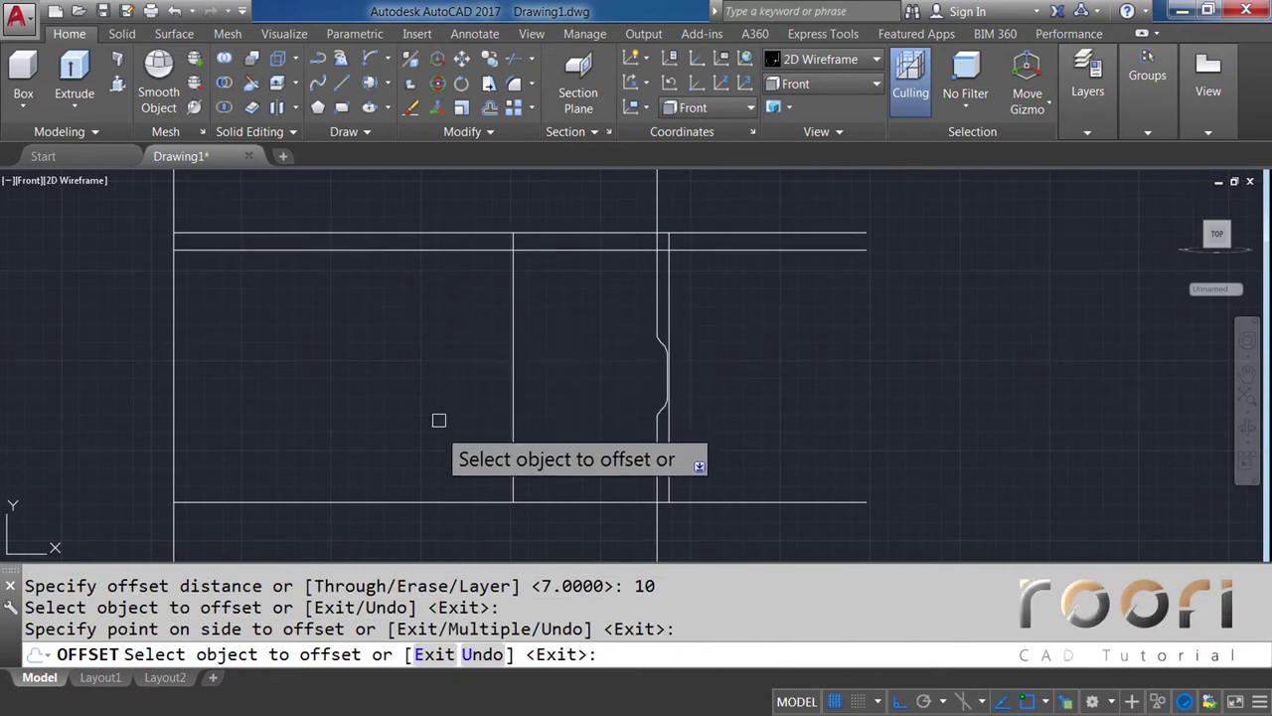
pyautogui.click(440, 501)
pyautogui.click(439, 453)
pyautogui.press('Return')
pyautogui.write('TR')
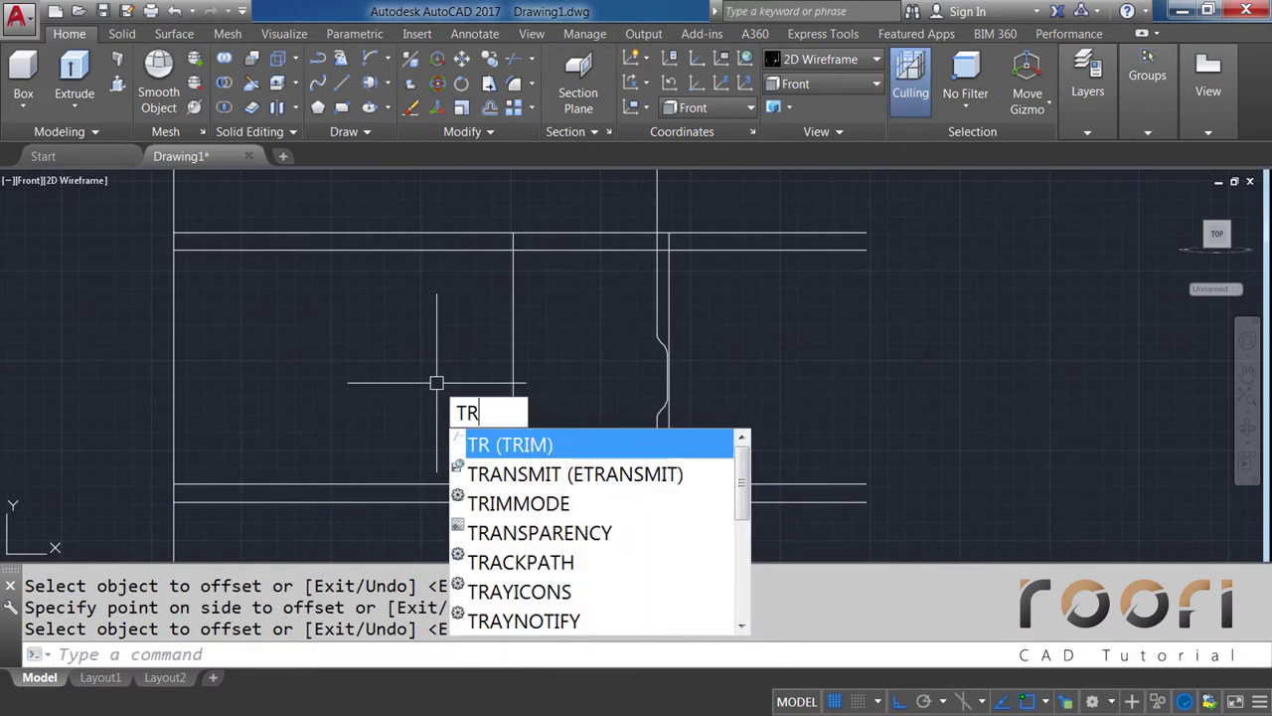
# Trim the horizontal line overhangs beyond both vertical lines using crossing windows on each side
pyautogui.press('Return')
pyautogui.click(513, 387)
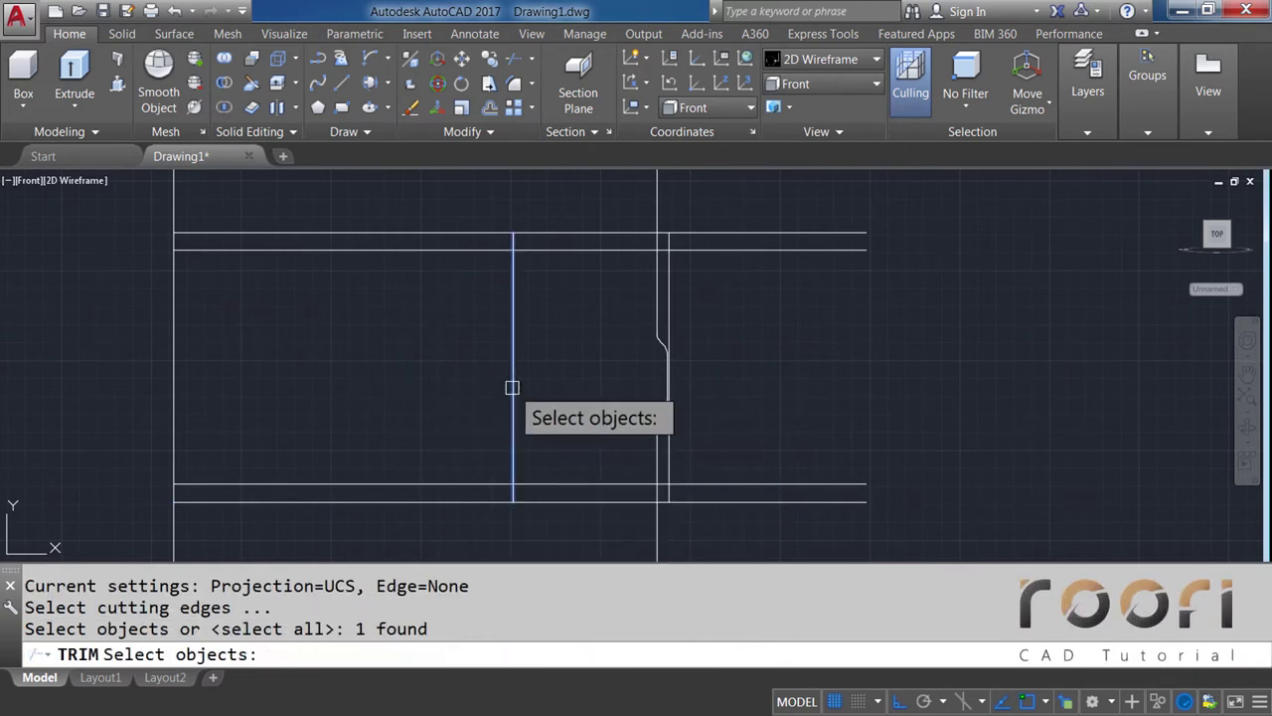
pyautogui.click(669, 313)
pyautogui.press('Return')
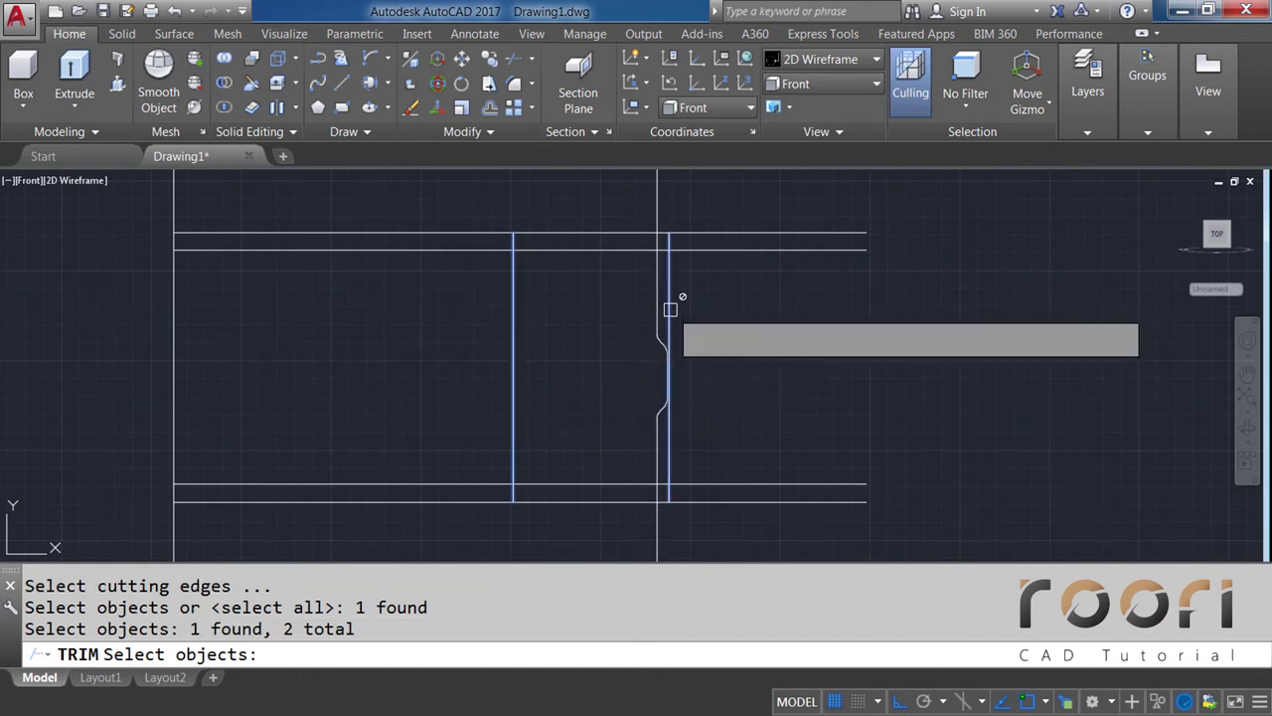
pyautogui.click(809, 519)
pyautogui.click(738, 230)
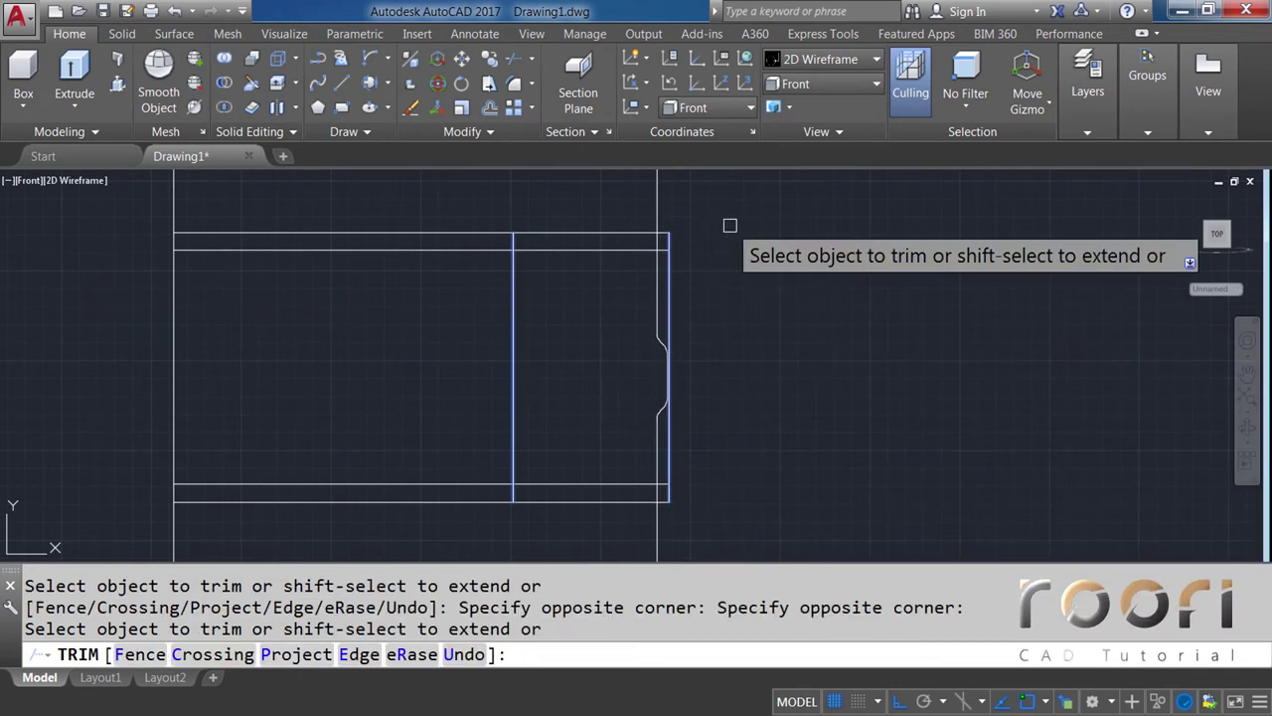
pyautogui.click(443, 526)
pyautogui.click(416, 224)
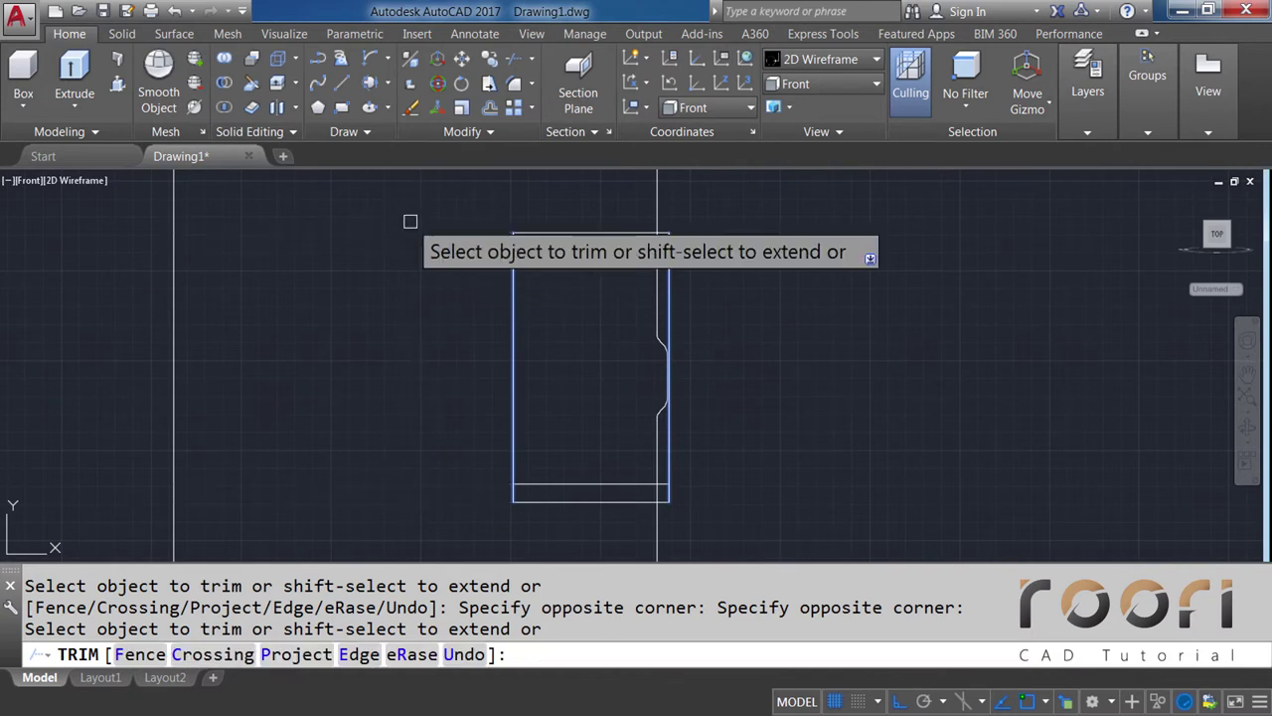
pyautogui.scroll(3, 562, 223)
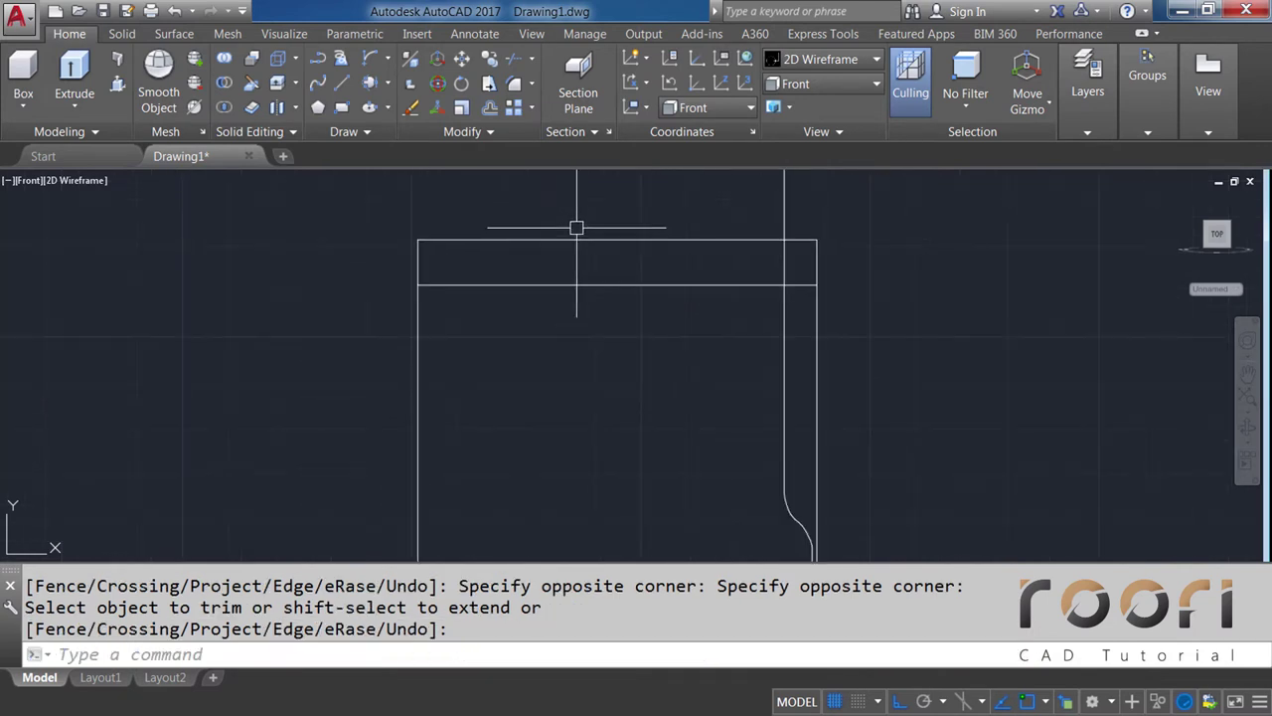
pyautogui.scroll(2, 577, 228)
pyautogui.moveTo(563, 256); pyautogui.dragTo(483, 312, button='middle')
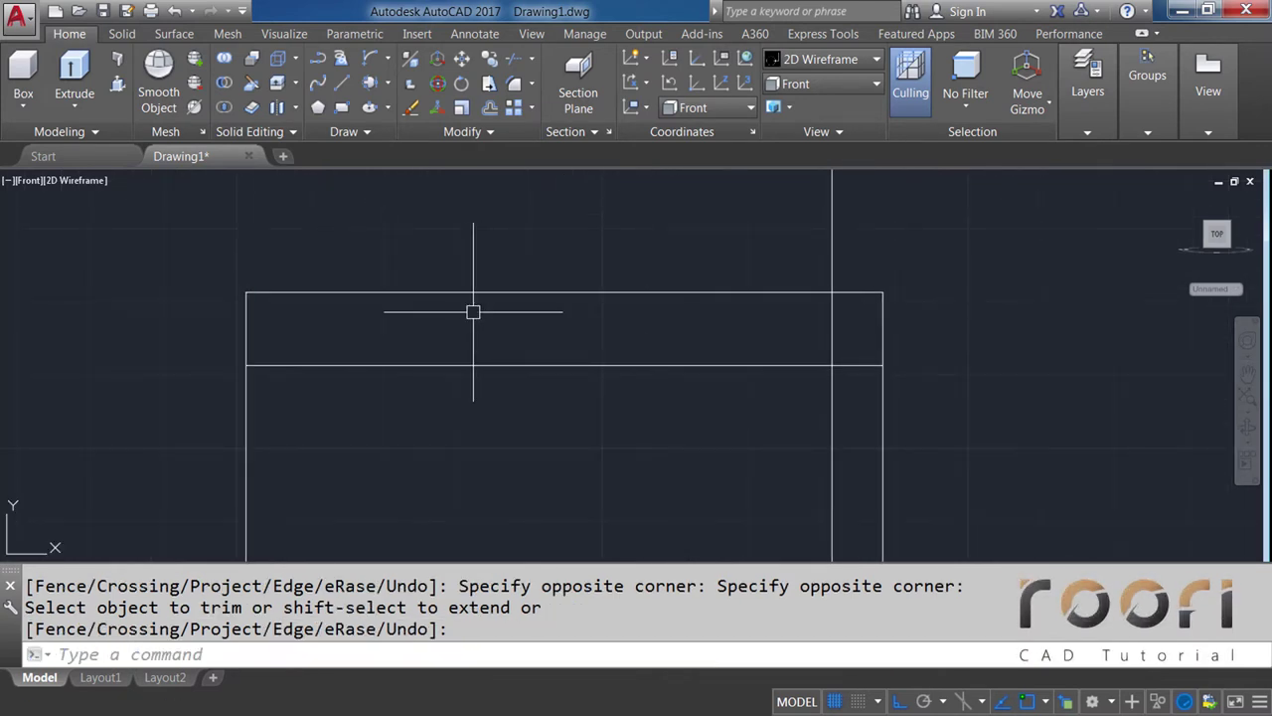
pyautogui.write('L')
# Draw a slanted line to the top-right corner and erase the two top horizontal lines
pyautogui.press('Return')
pyautogui.write('L')
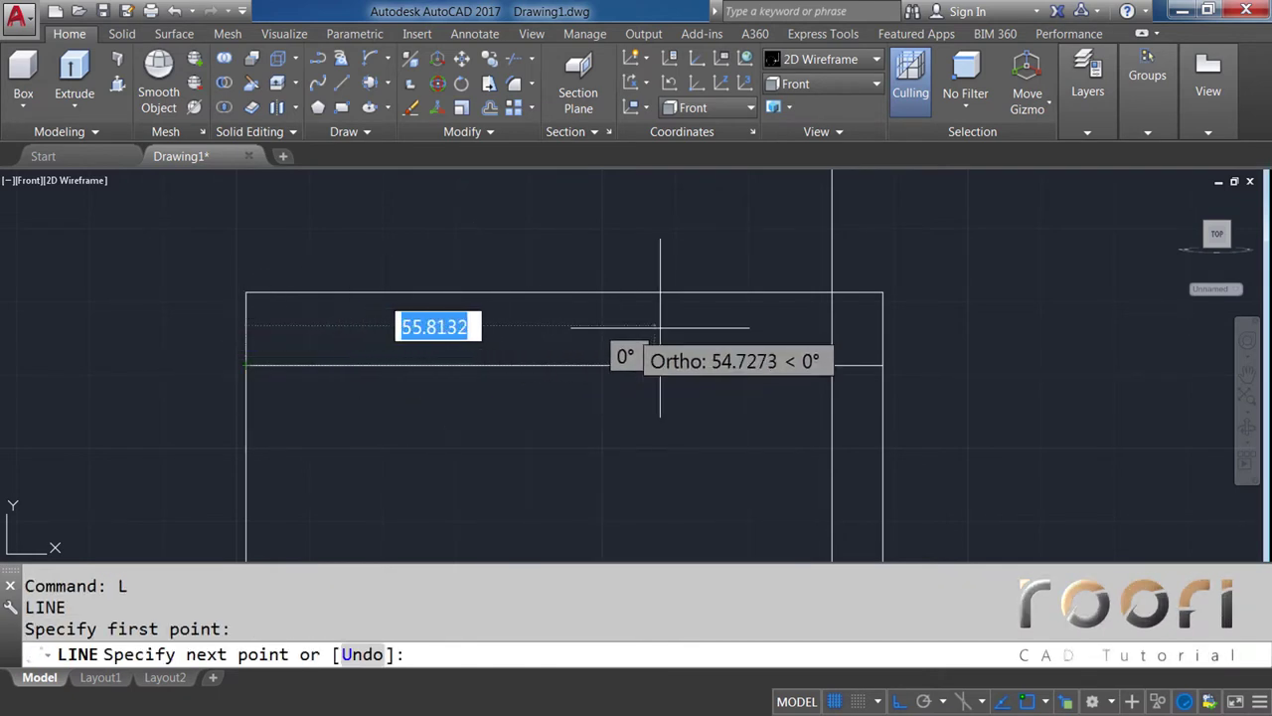
pyautogui.click(882, 291)
pyautogui.press('Return')
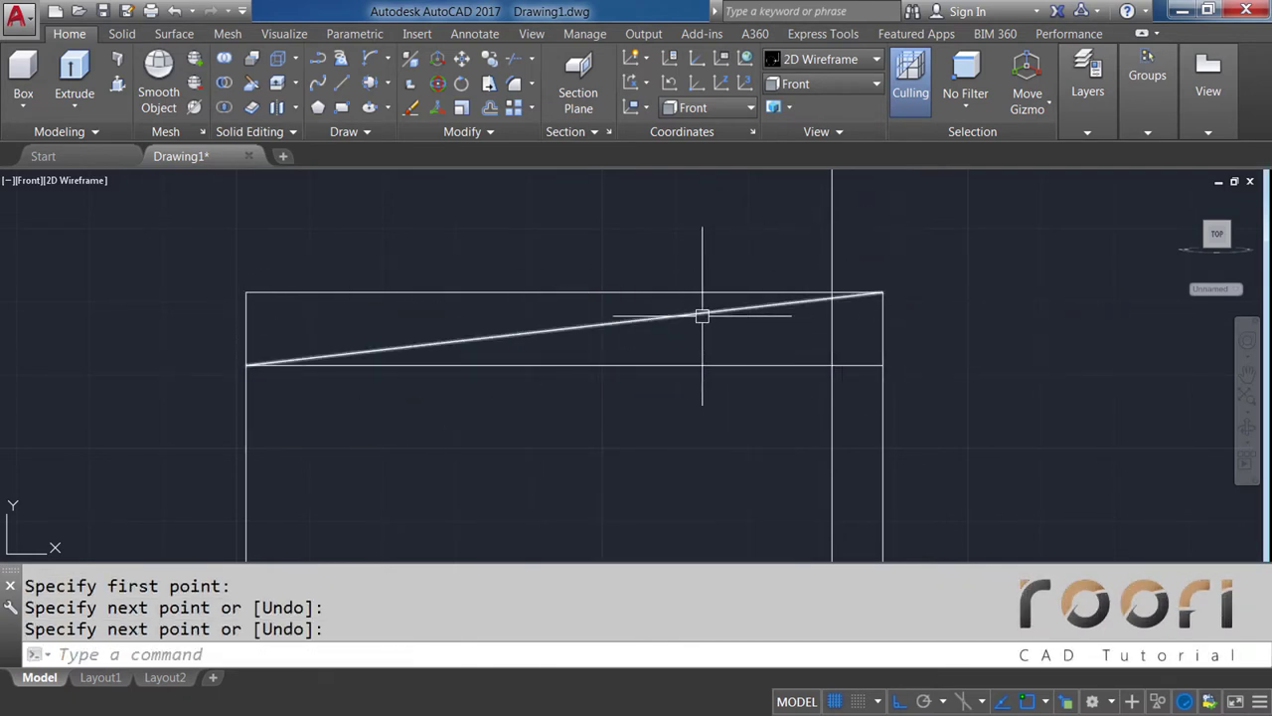
pyautogui.click(624, 293)
pyautogui.click(620, 366)
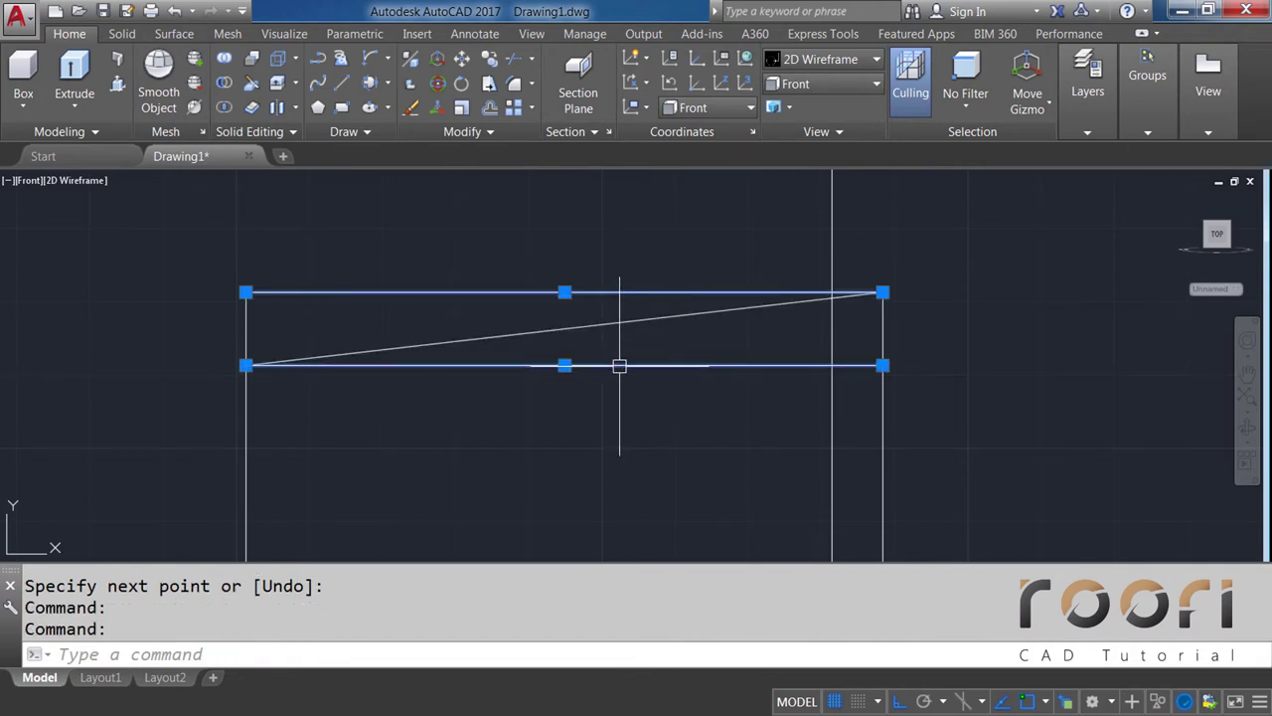
pyautogui.press('Delete')
pyautogui.write('TR')
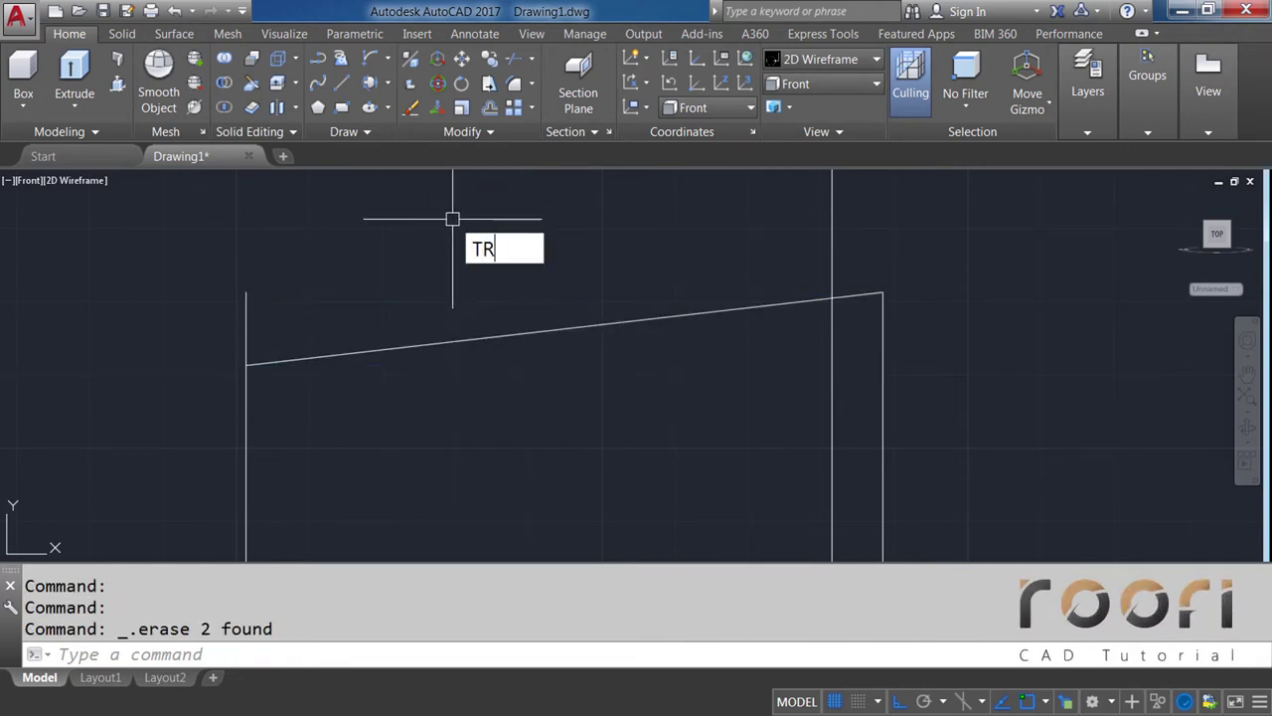
# Trim the left edge overhang above the new slanted line
pyautogui.press('Return')
pyautogui.press('Return')
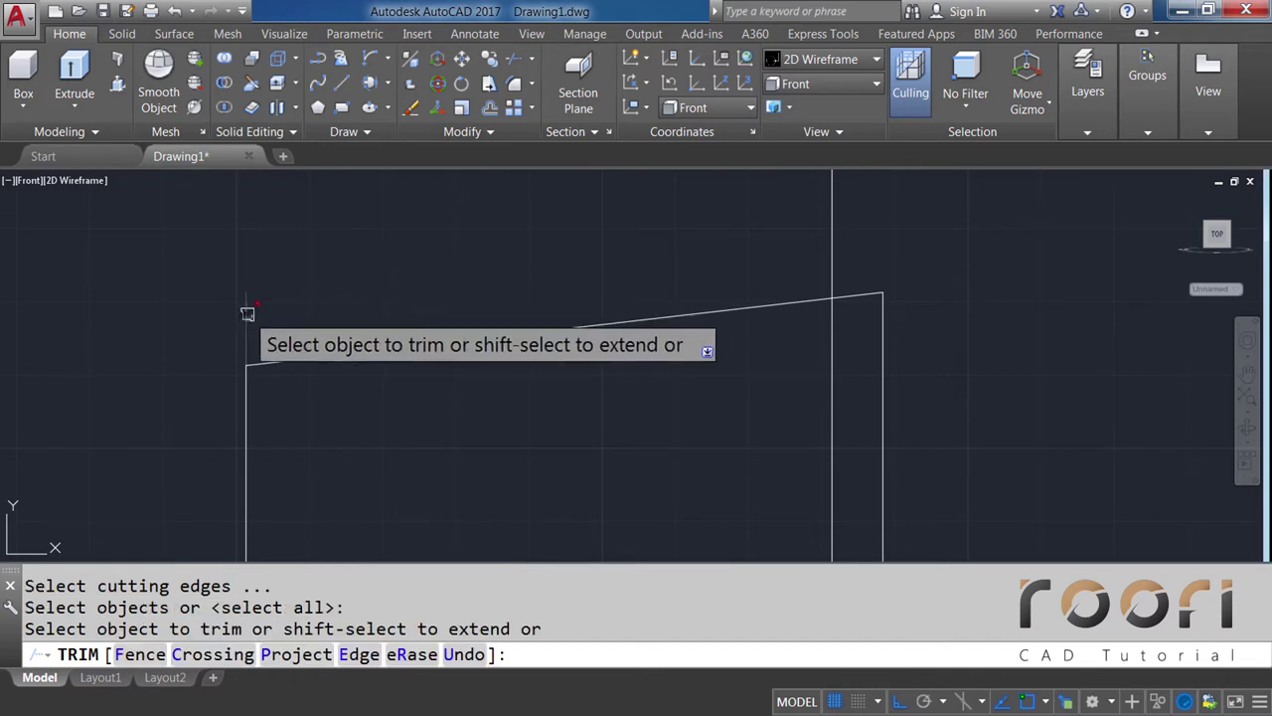
pyautogui.click(248, 313)
pyautogui.press('Return')
pyautogui.scroll(-2, 497, 348)
pyautogui.scroll(-2, 512, 418)
pyautogui.moveTo(522, 425); pyautogui.dragTo(536, 341, button='middle')
pyautogui.scroll(4, 535, 410)
# Draw a slanted line from the left edge to the bottom-right corner and erase the bottom horizontals
pyautogui.write('L')
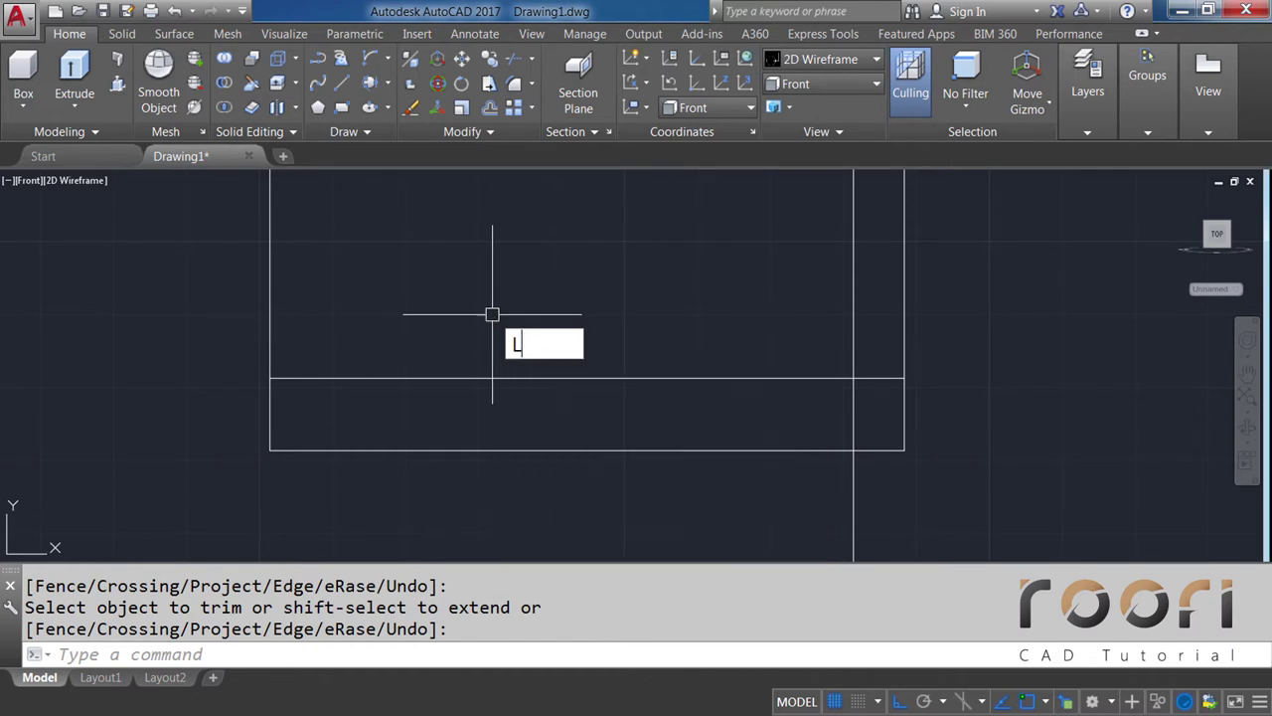
pyautogui.press('Return')
pyautogui.click(269, 378)
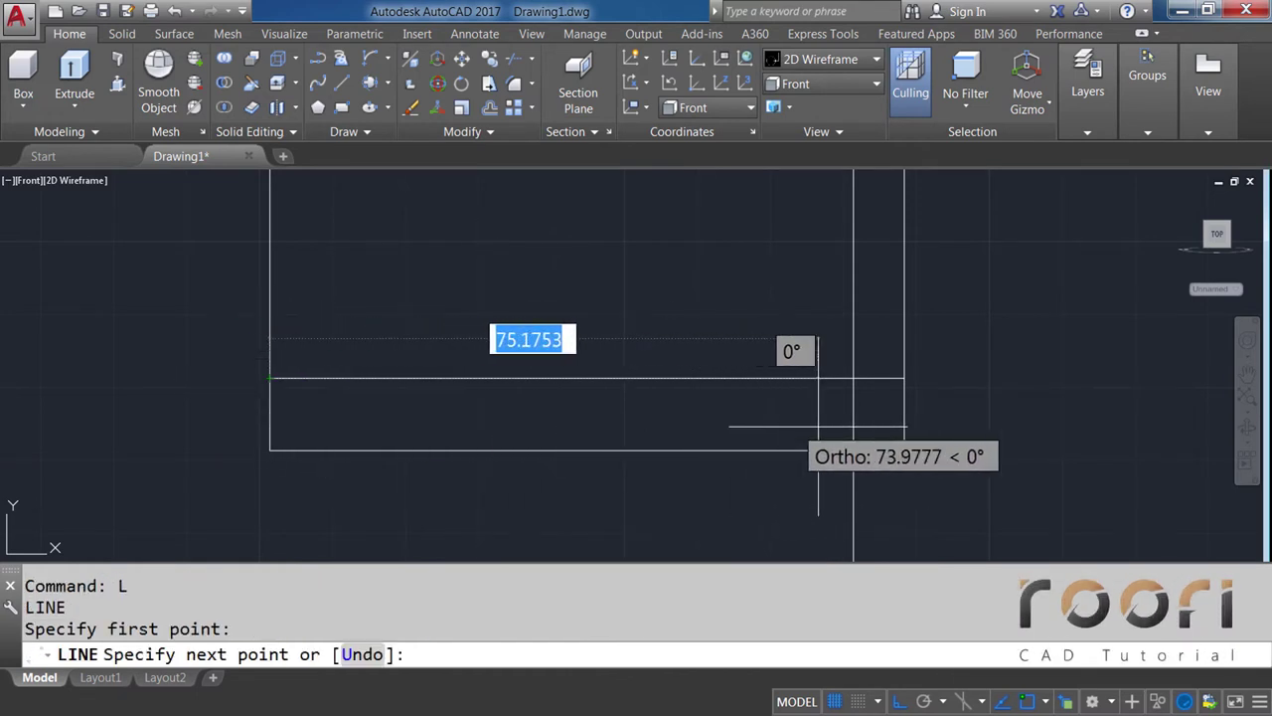
pyautogui.click(903, 450)
pyautogui.press('Return')
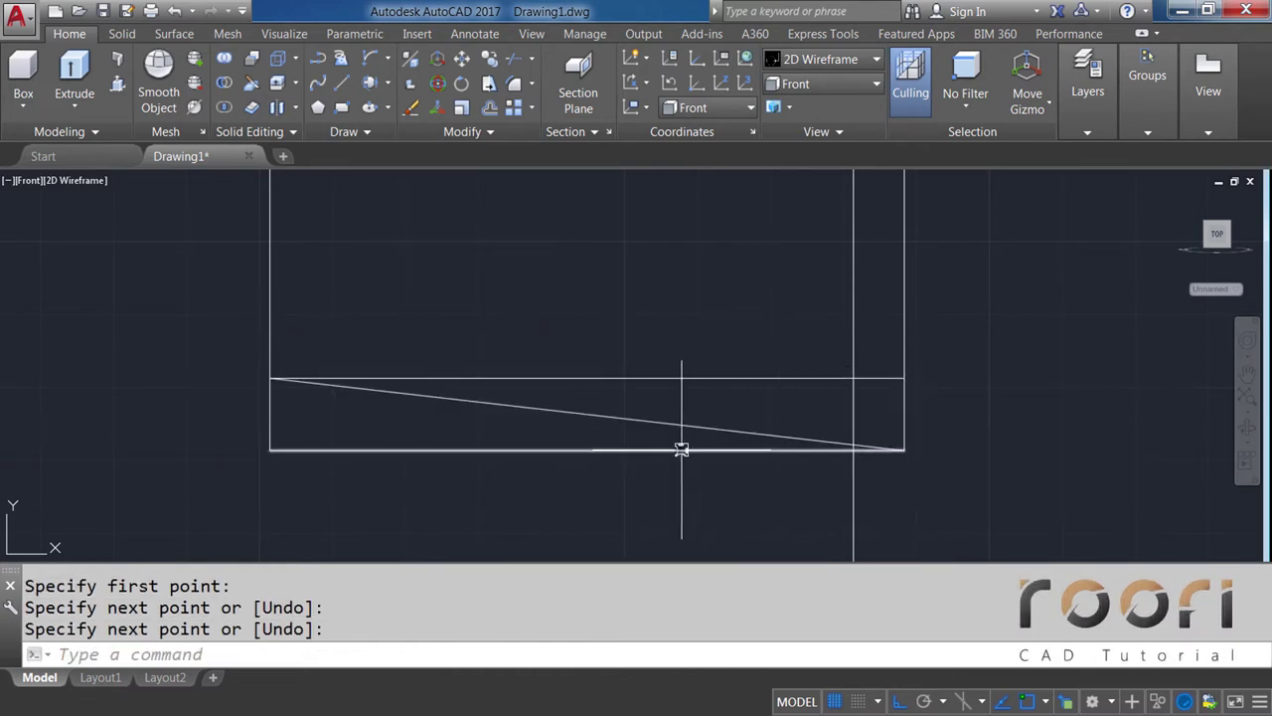
pyautogui.click(682, 450)
pyautogui.click(668, 377)
pyautogui.press('Delete')
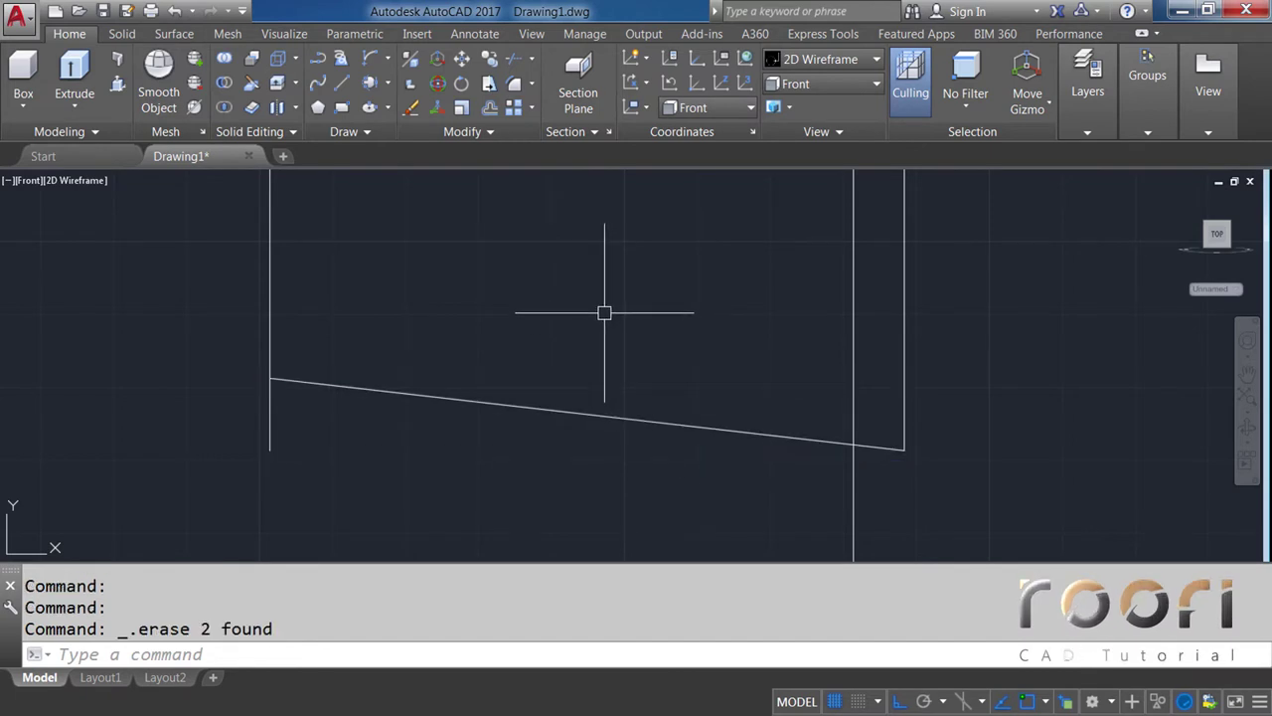
# Trim the left edge overhang below the lower slanted line
pyautogui.write('TR')
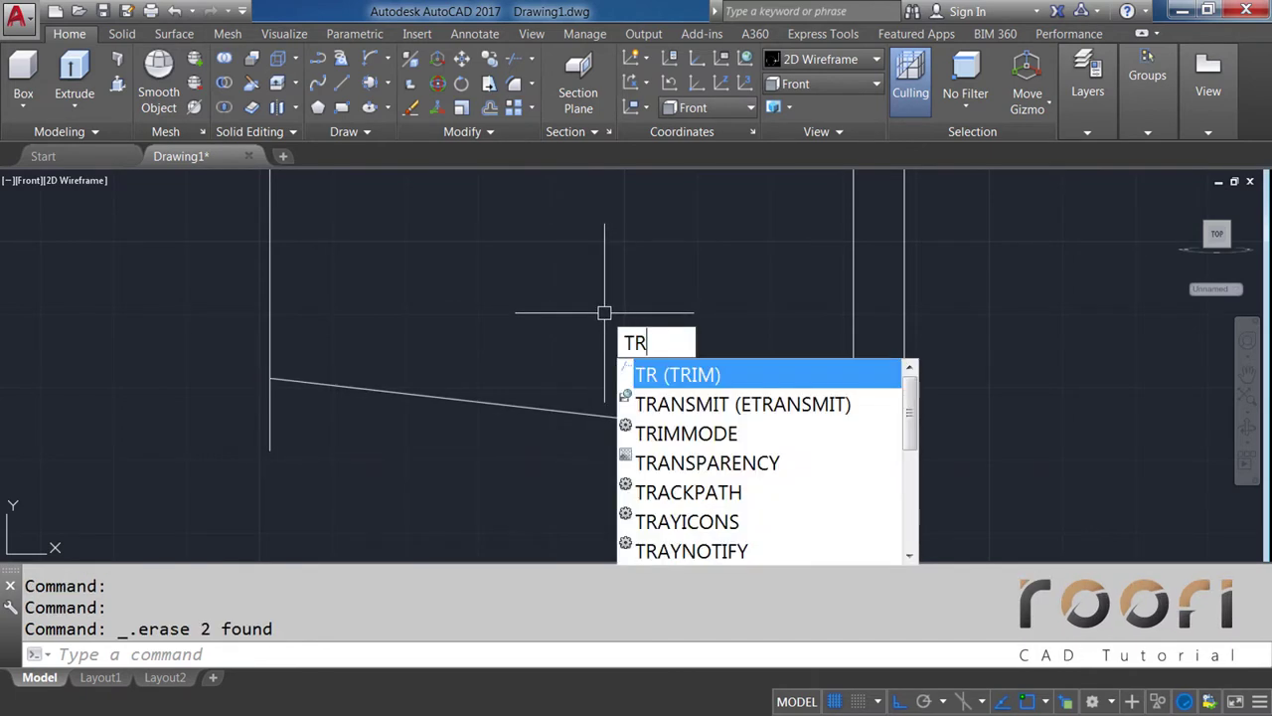
pyautogui.press('Return')
pyautogui.press('Return')
pyautogui.click(271, 426)
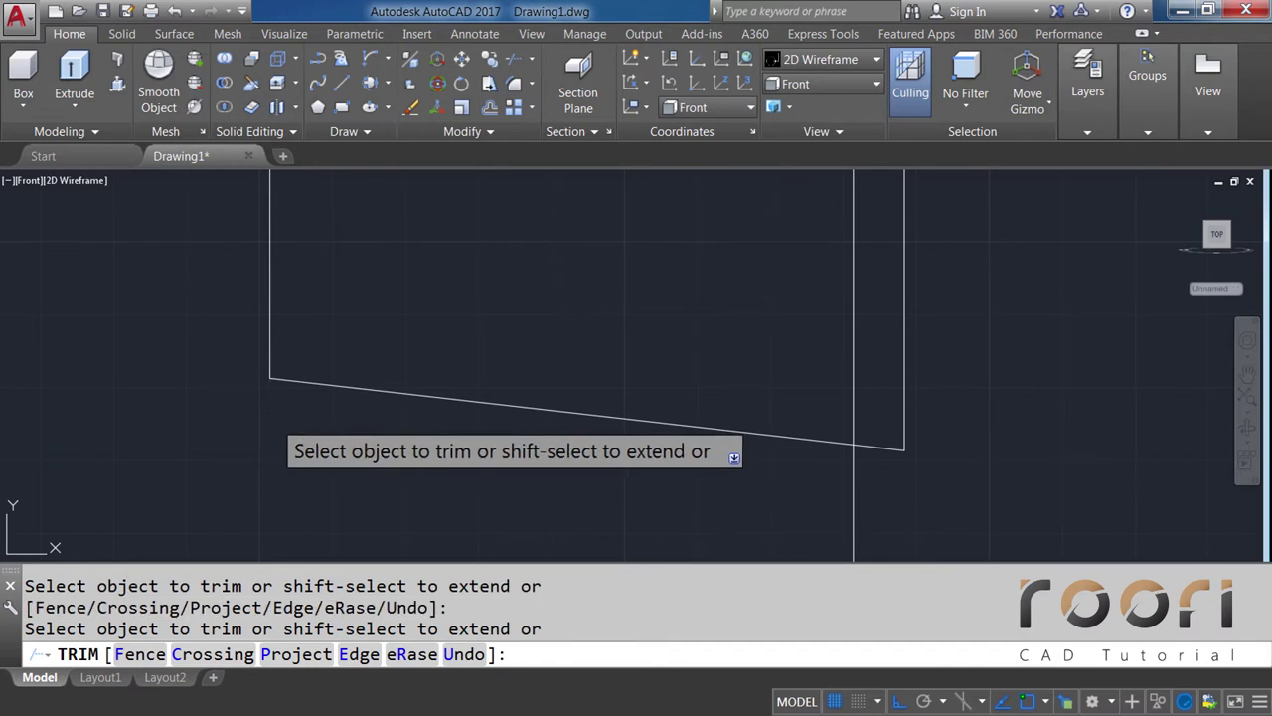
pyautogui.press('Return')
pyautogui.scroll(-5, 434, 468)
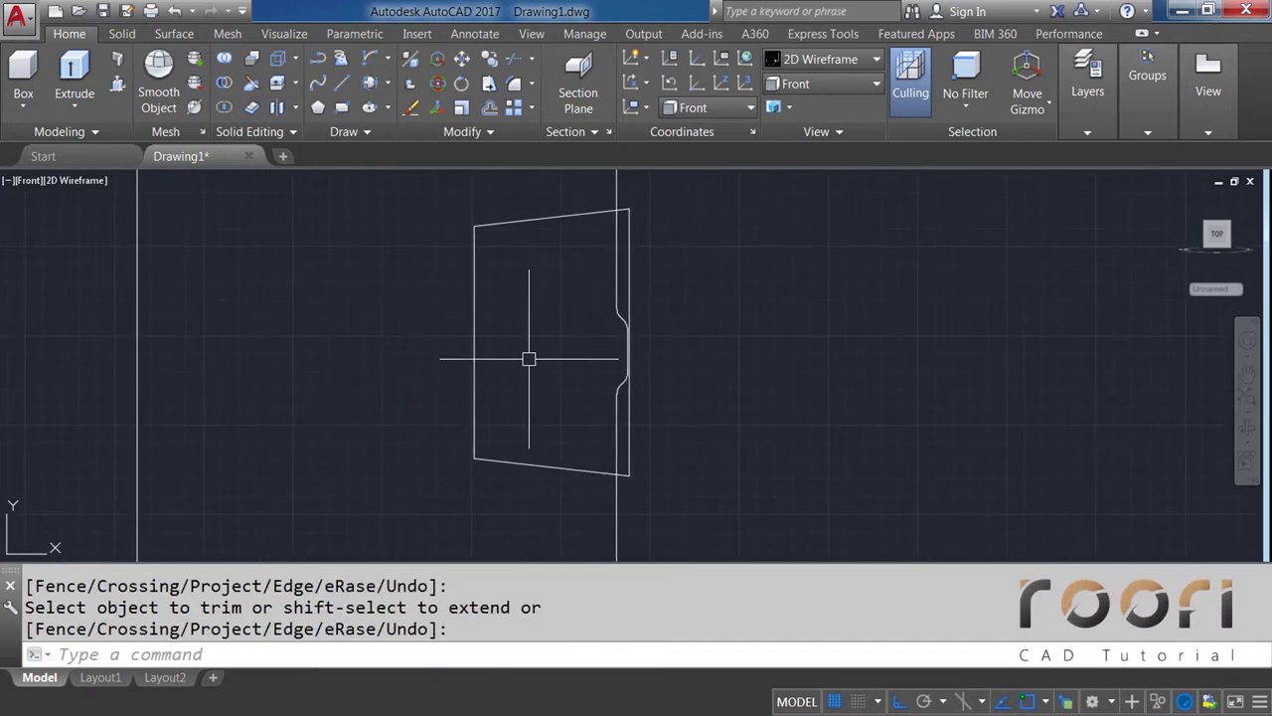
# Fillet the top-left and bottom-left corners of the recess outline with radius 20
pyautogui.click(533, 84)
pyautogui.click(545, 116)
pyautogui.write('R')
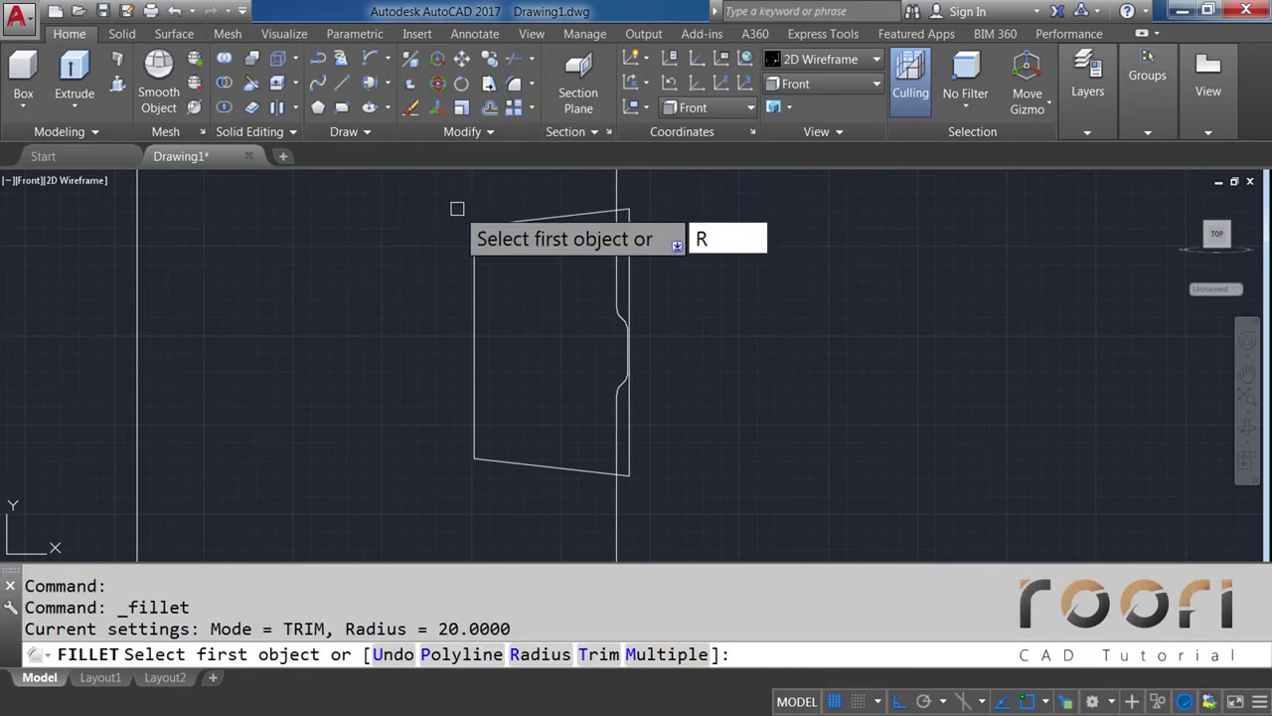
pyautogui.press('Return')
pyautogui.write('20')
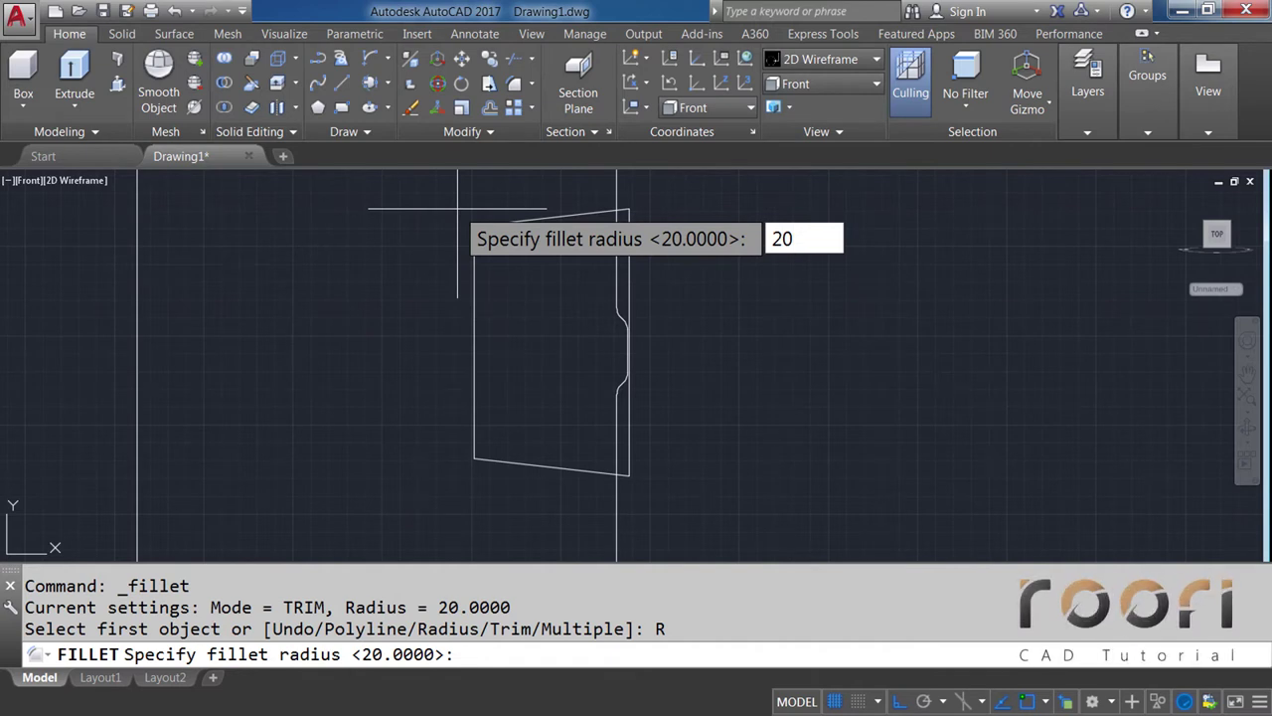
pyautogui.press('Return')
pyautogui.click(500, 222)
pyautogui.click(473, 263)
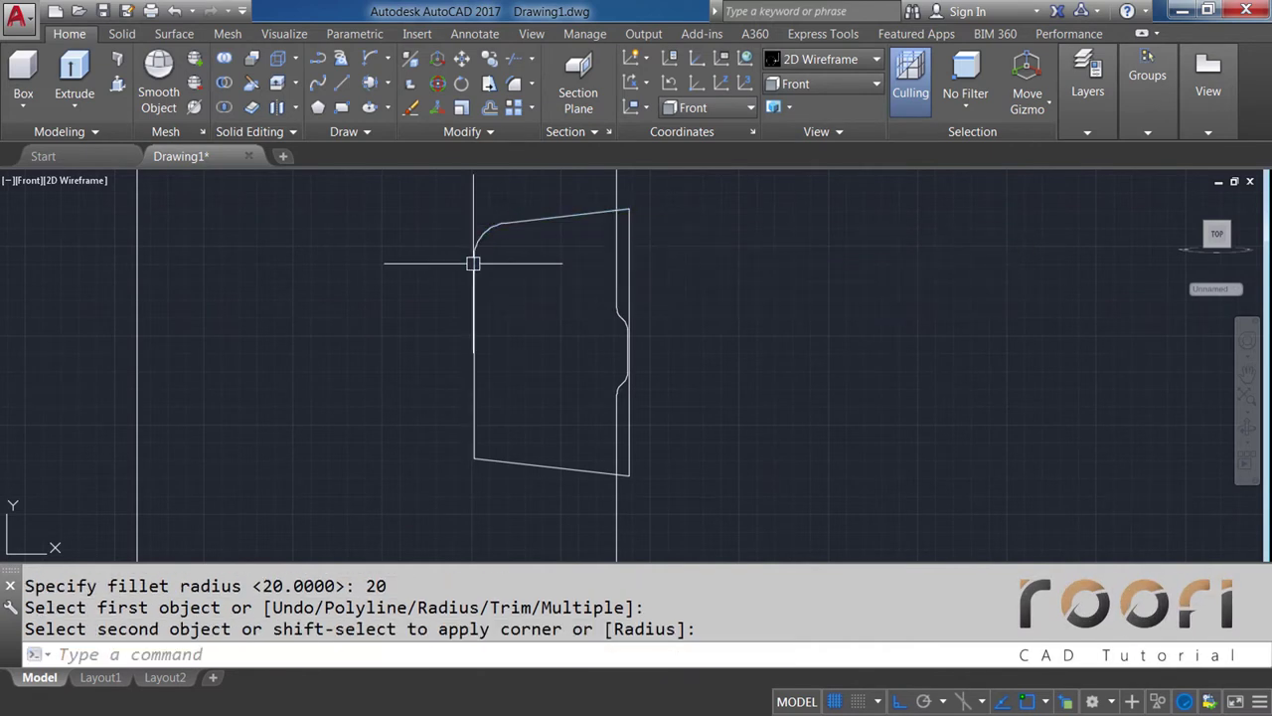
pyautogui.press('Return')
pyautogui.click(474, 425)
pyautogui.click(499, 461)
pyautogui.write('JOIN')
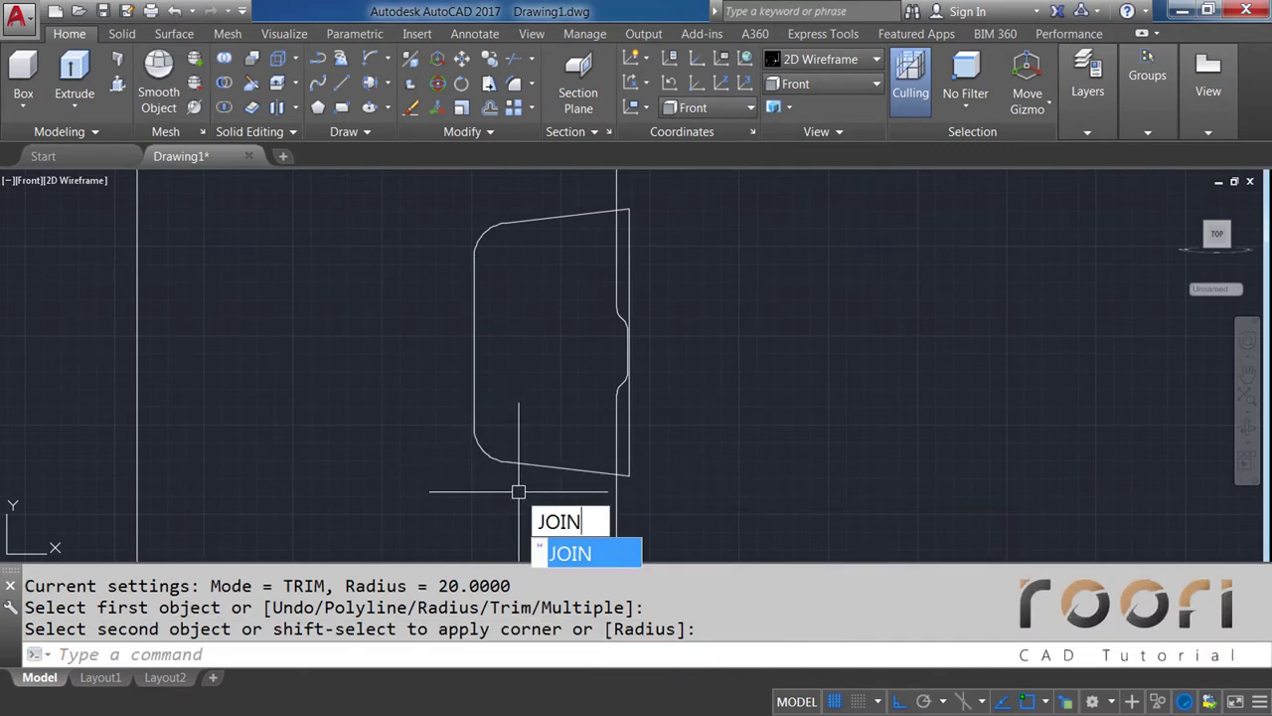
# Join the six outline segments into a single polyline
pyautogui.press('Return')
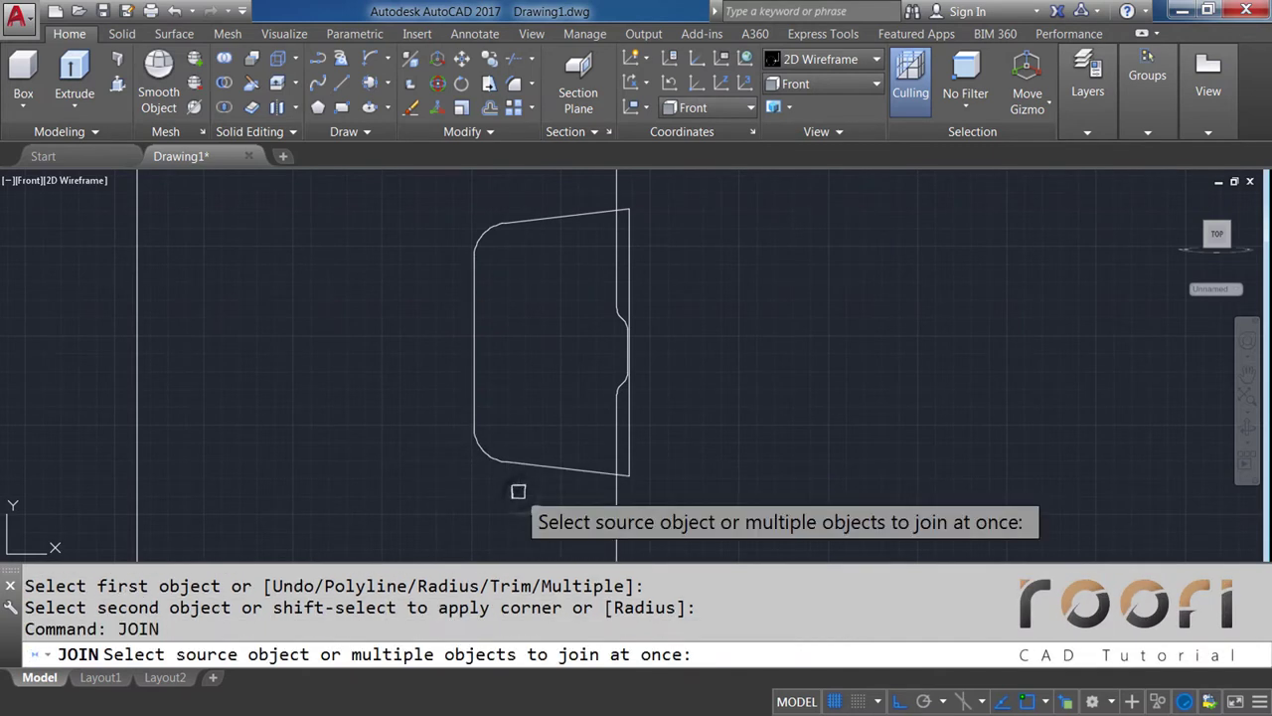
pyautogui.click(518, 493)
pyautogui.click(446, 197)
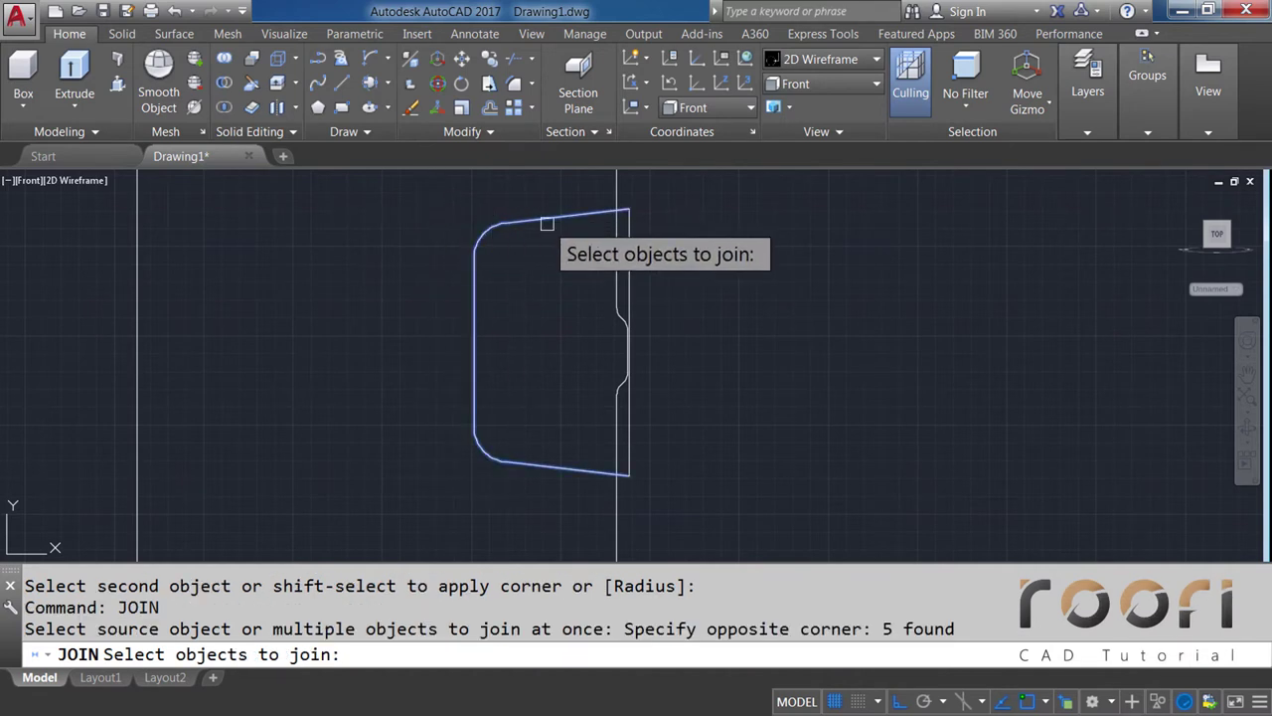
pyautogui.click(627, 259)
pyautogui.press('Return')
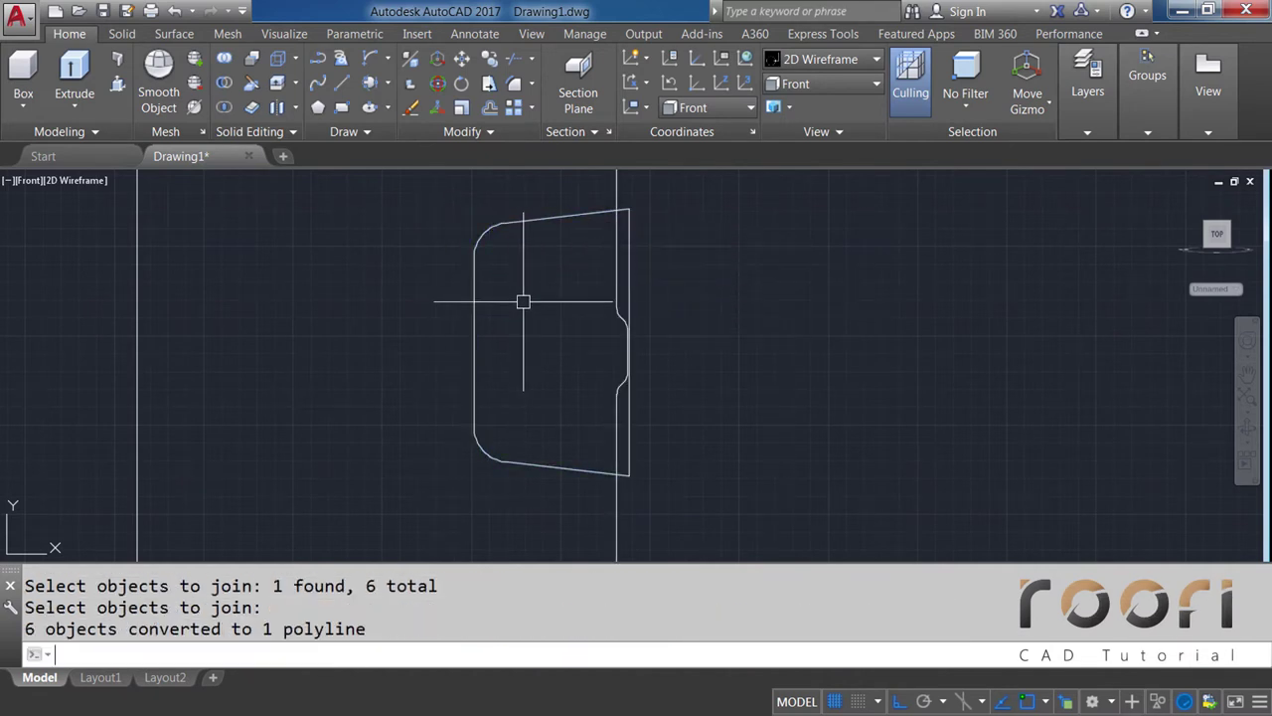
pyautogui.click(474, 321)
# Erase the leftover vertical construction line to the left of the jug profile
pyautogui.press('Escape')
pyautogui.scroll(-2, 540, 334)
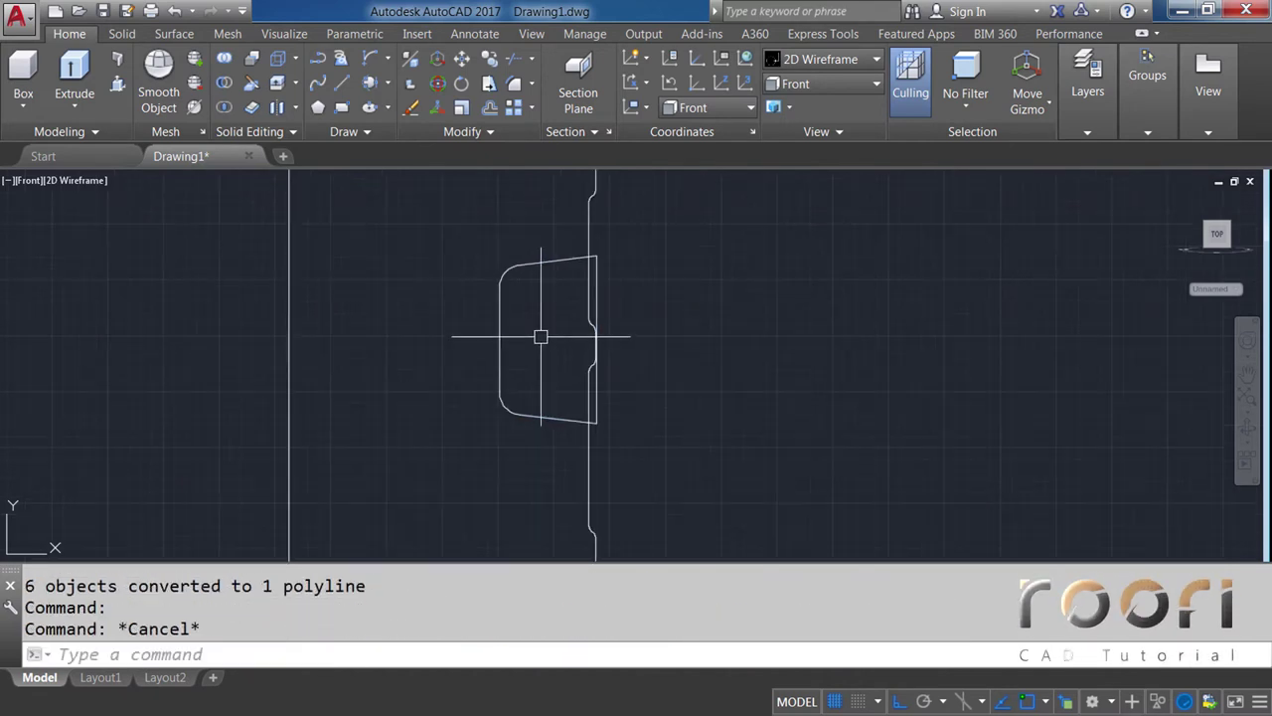
pyautogui.scroll(-2, 517, 349)
pyautogui.scroll(-2, 526, 343)
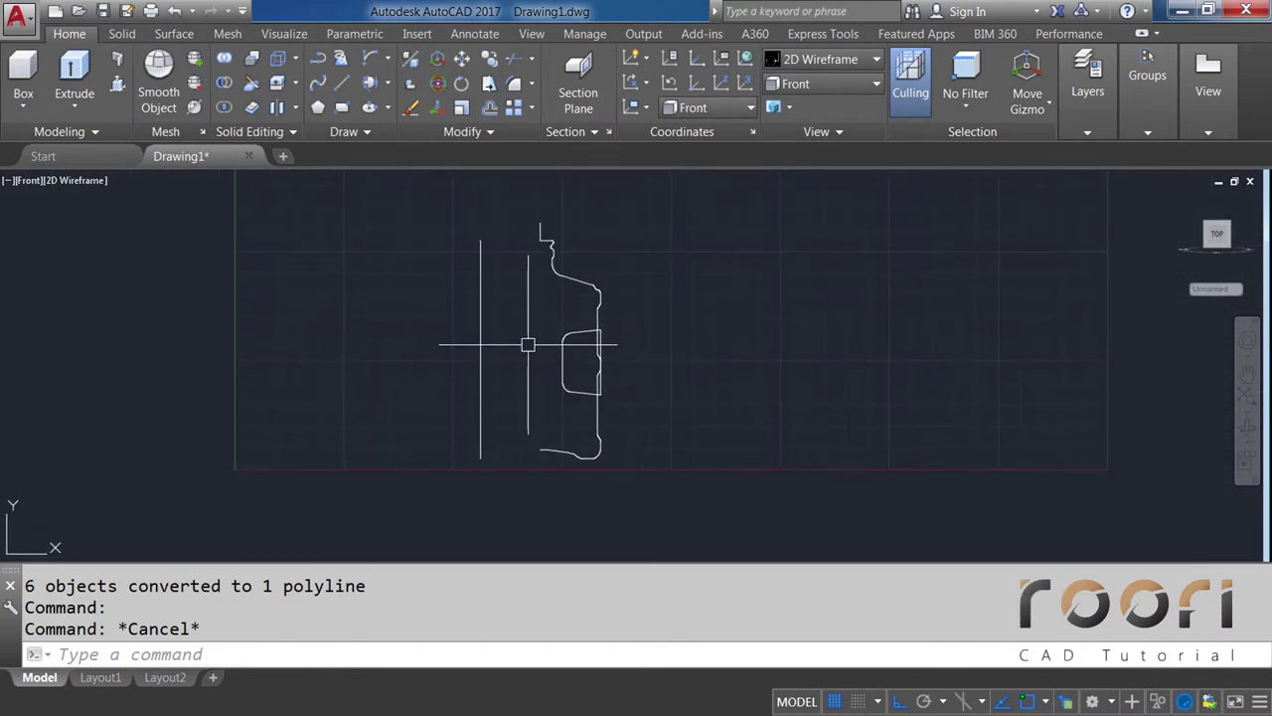
pyautogui.click(566, 277)
pyautogui.press('Escape')
pyautogui.click(480, 353)
pyautogui.click(411, 336)
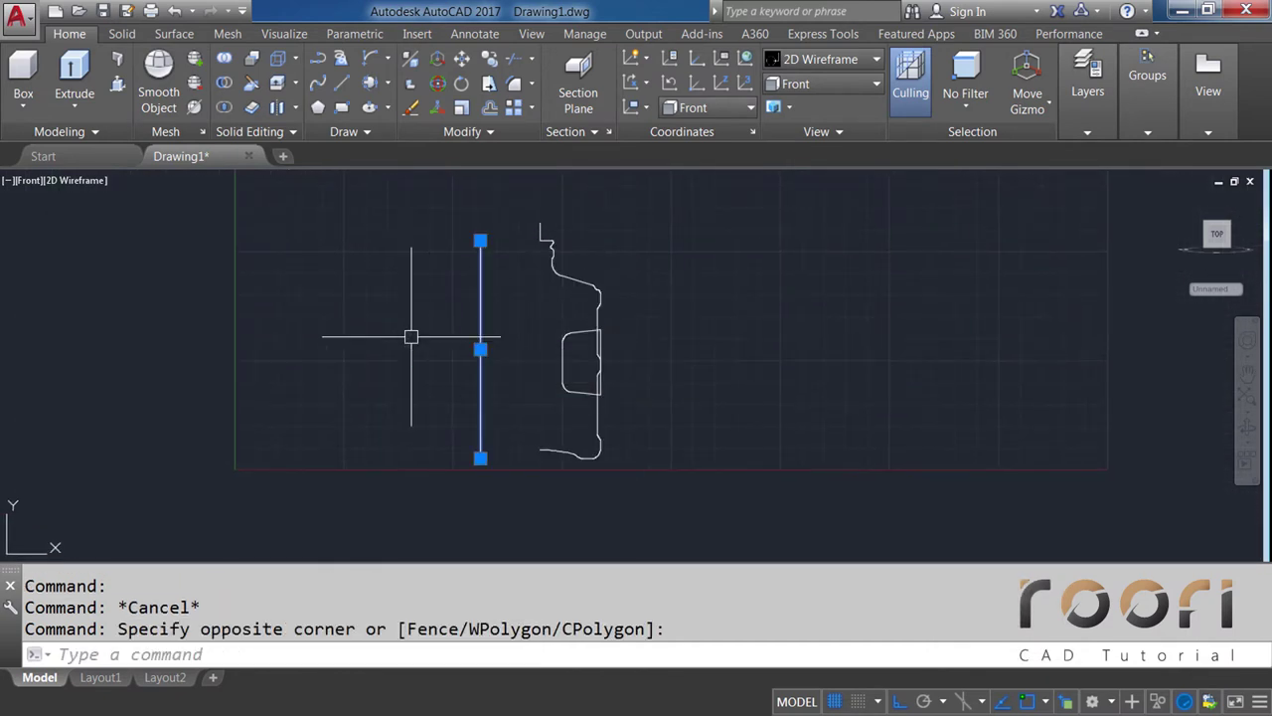
pyautogui.press('Delete')
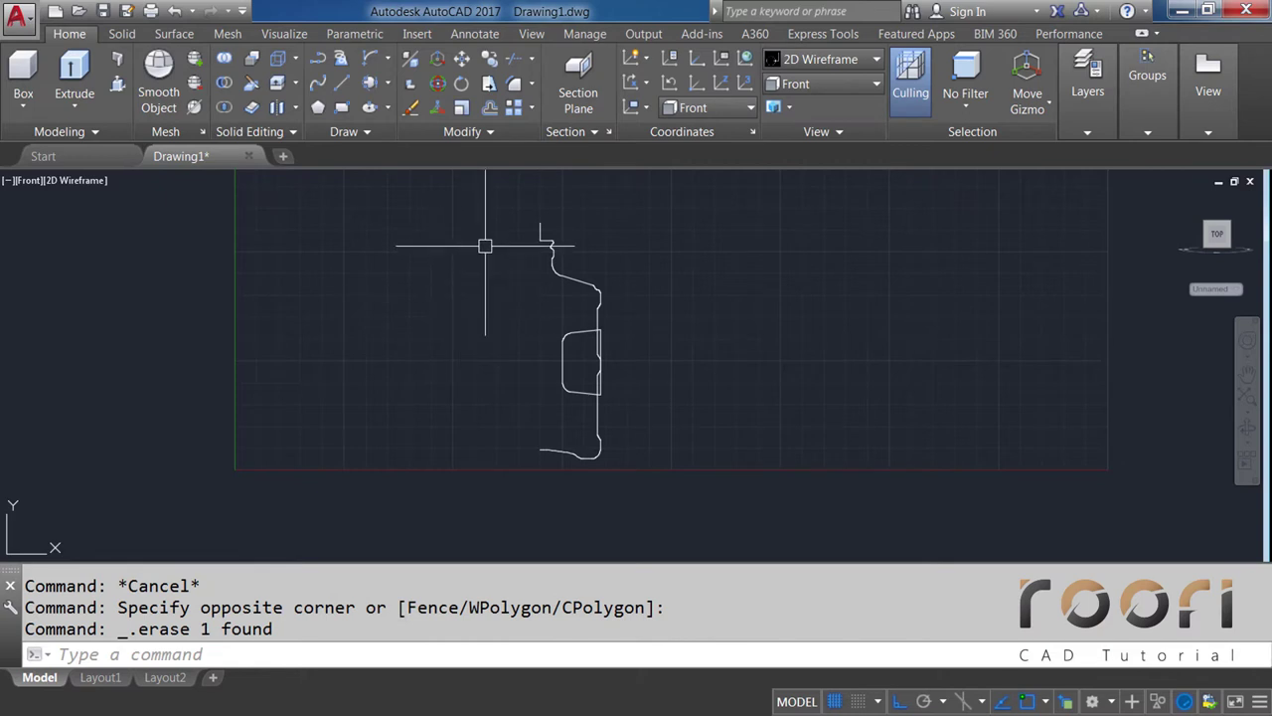
pyautogui.scroll(2, 507, 231)
pyautogui.scroll(2, 512, 226)
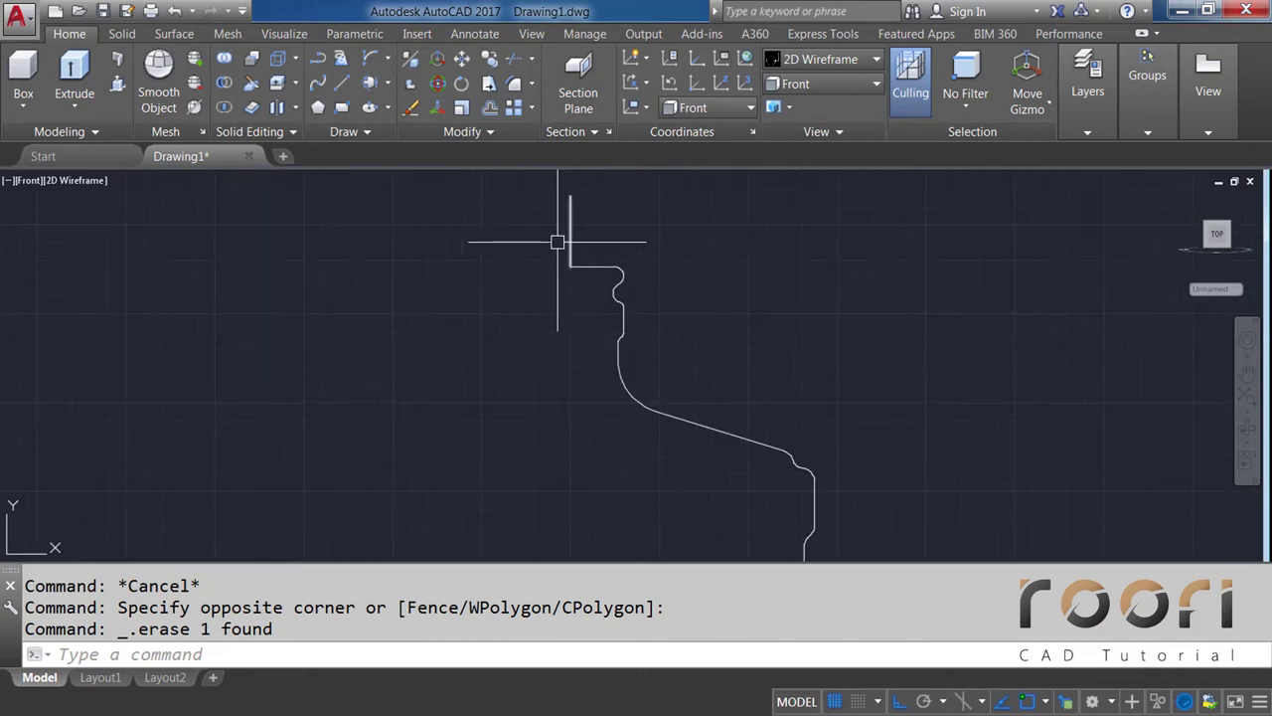
pyautogui.scroll(1, 560, 268)
pyautogui.scroll(1, 537, 279)
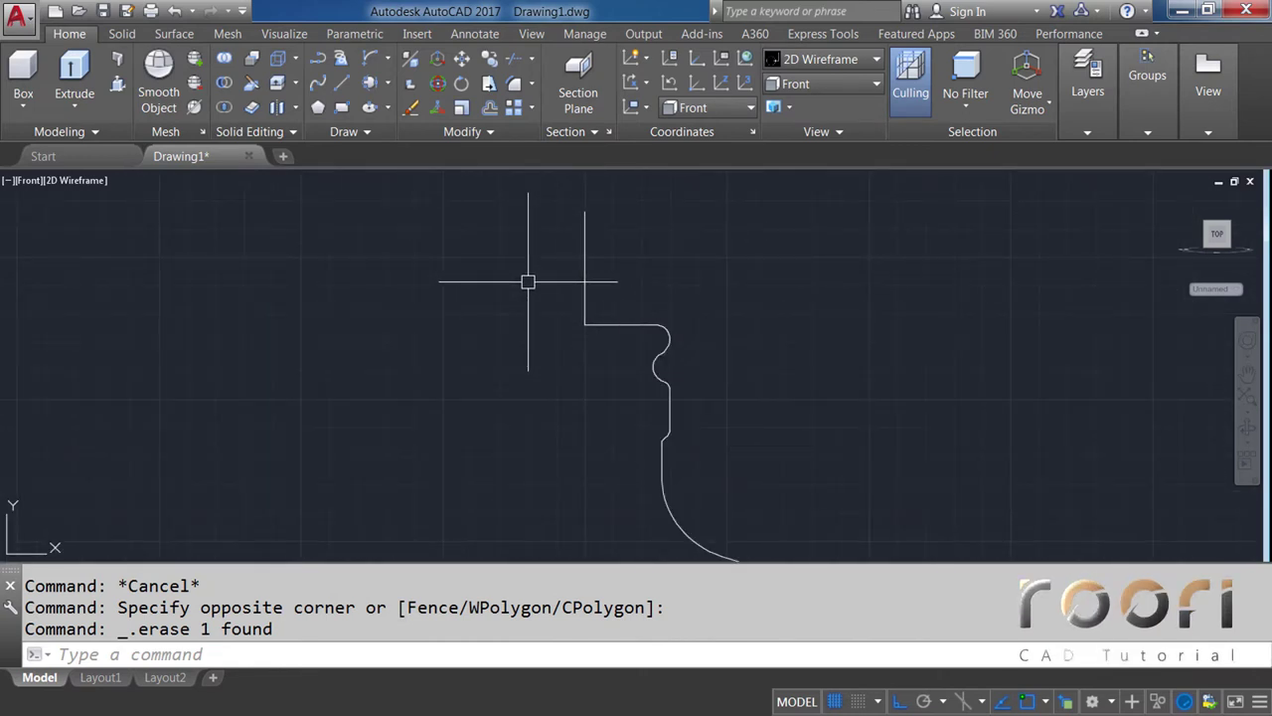
pyautogui.write('REVOLVE')
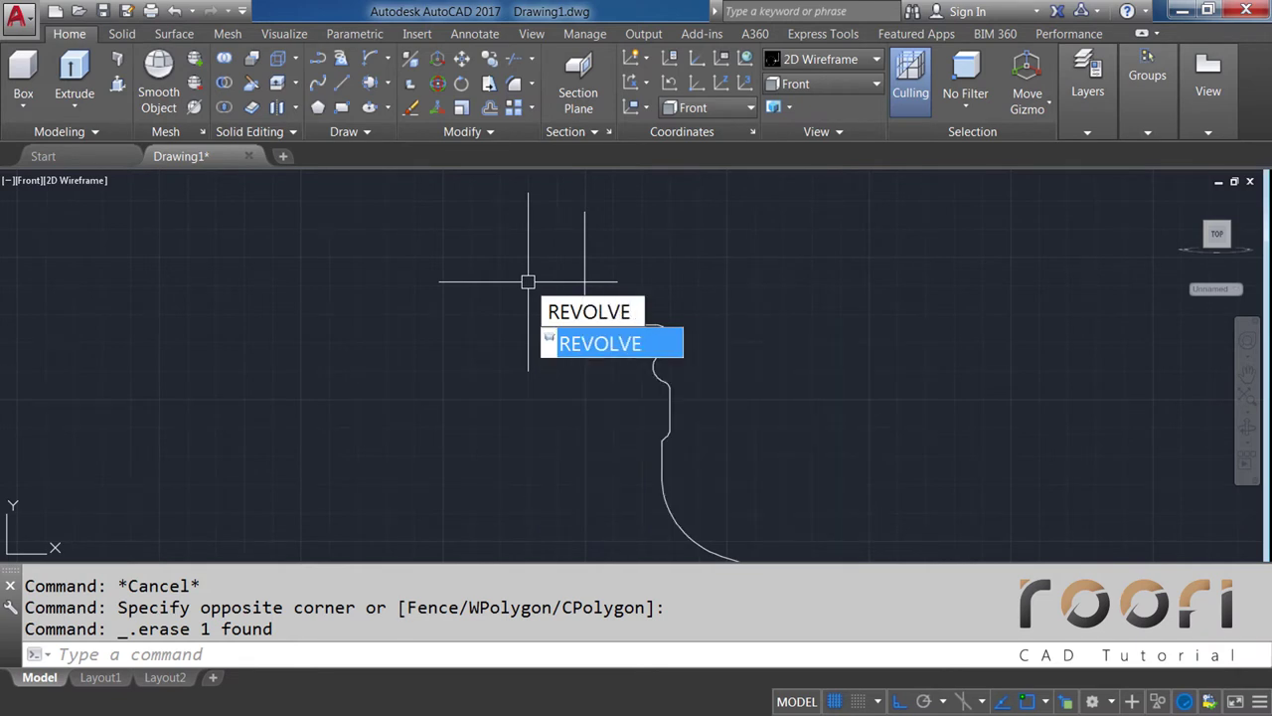
# Revolve the jug profile 360° about its vertical centre line
pyautogui.press('Return')
pyautogui.click(629, 328)
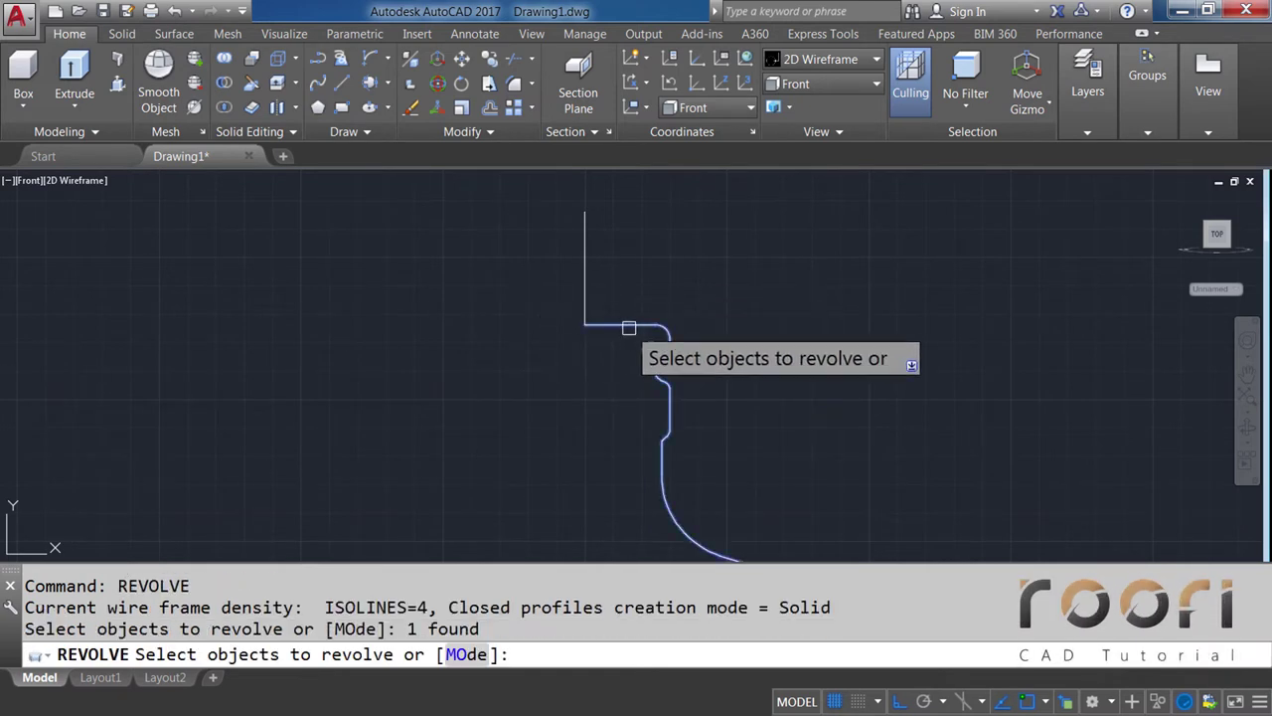
pyautogui.press('Return')
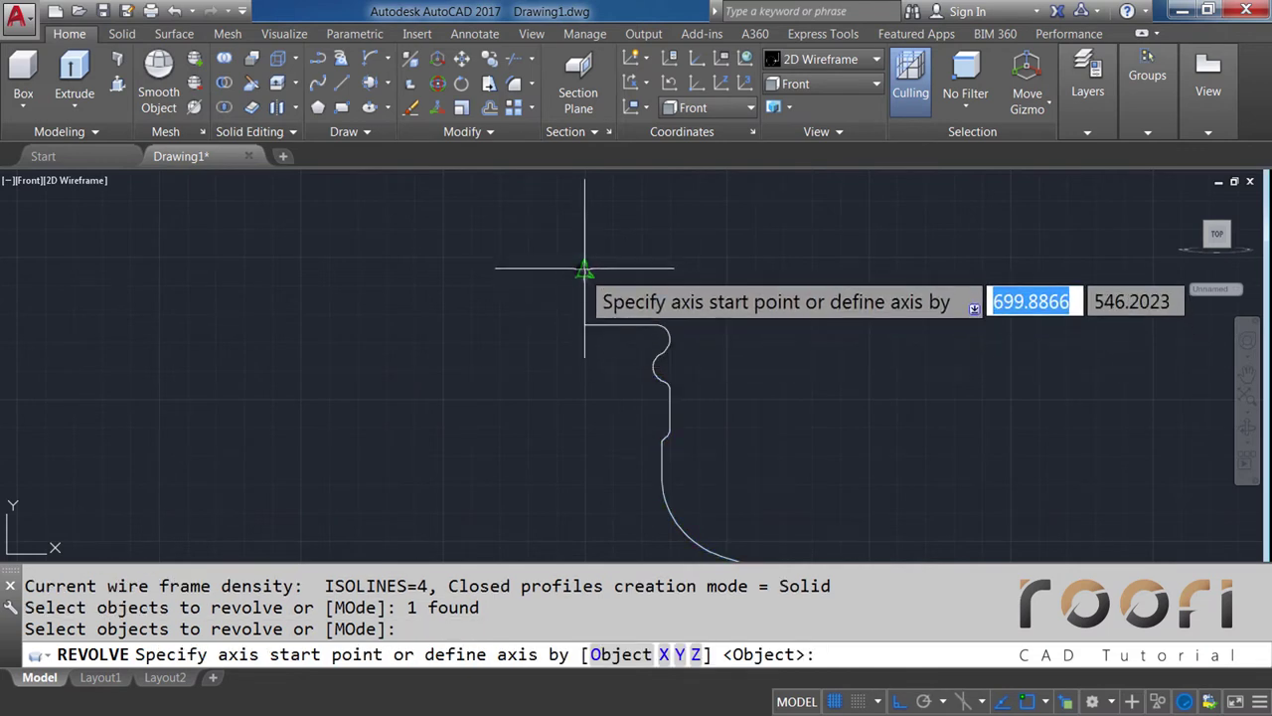
pyautogui.click(585, 269)
pyautogui.click(584, 208)
pyautogui.write('360')
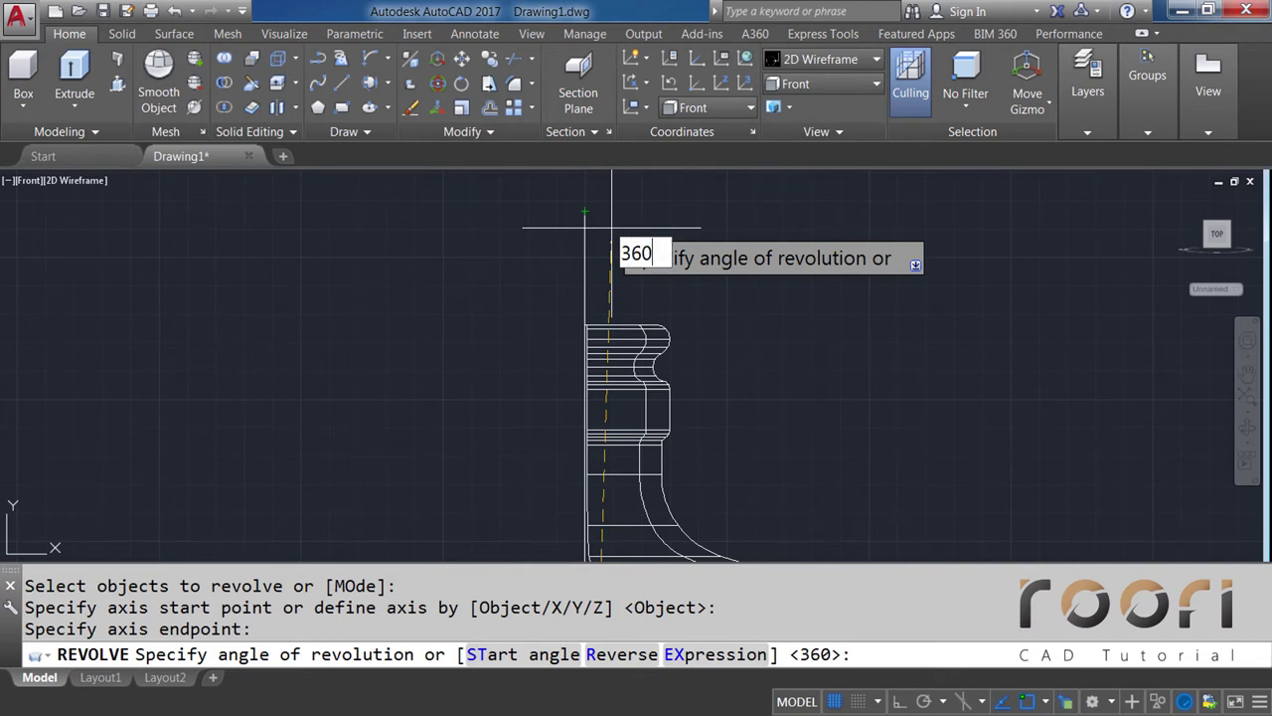
pyautogui.press('Return')
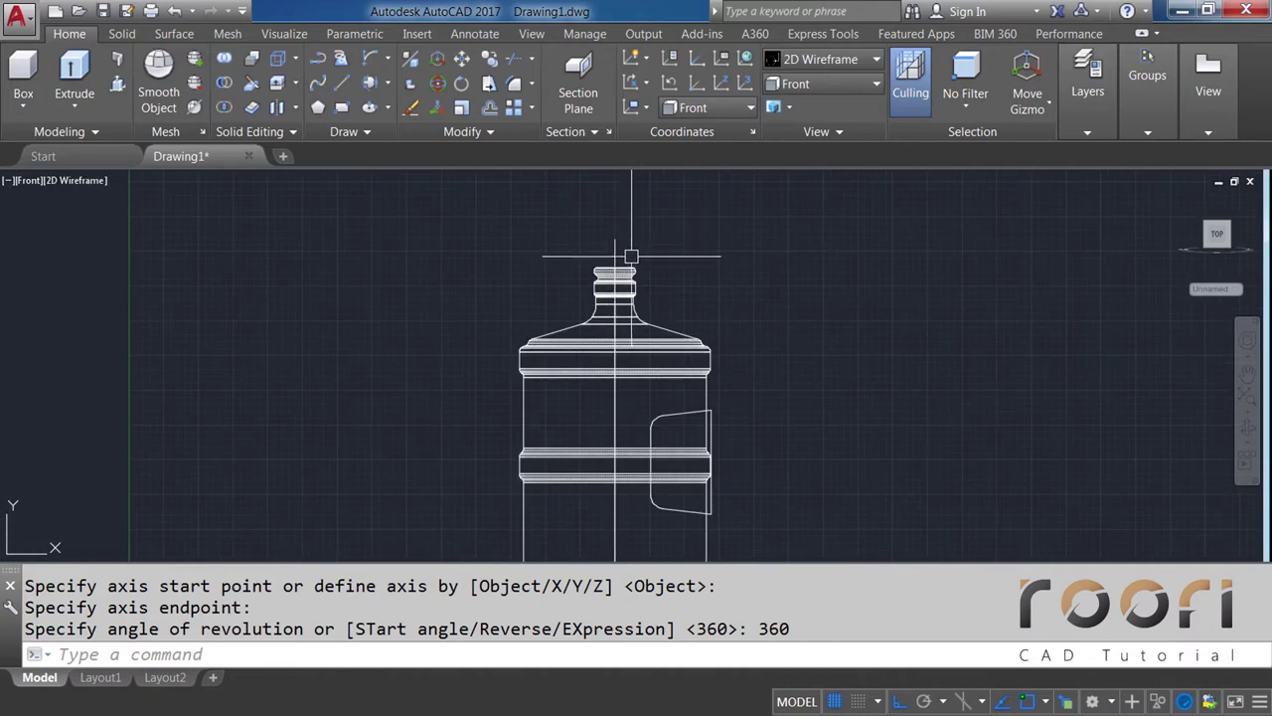
# Select the new jug solid and open its Properties
pyautogui.click(626, 266)
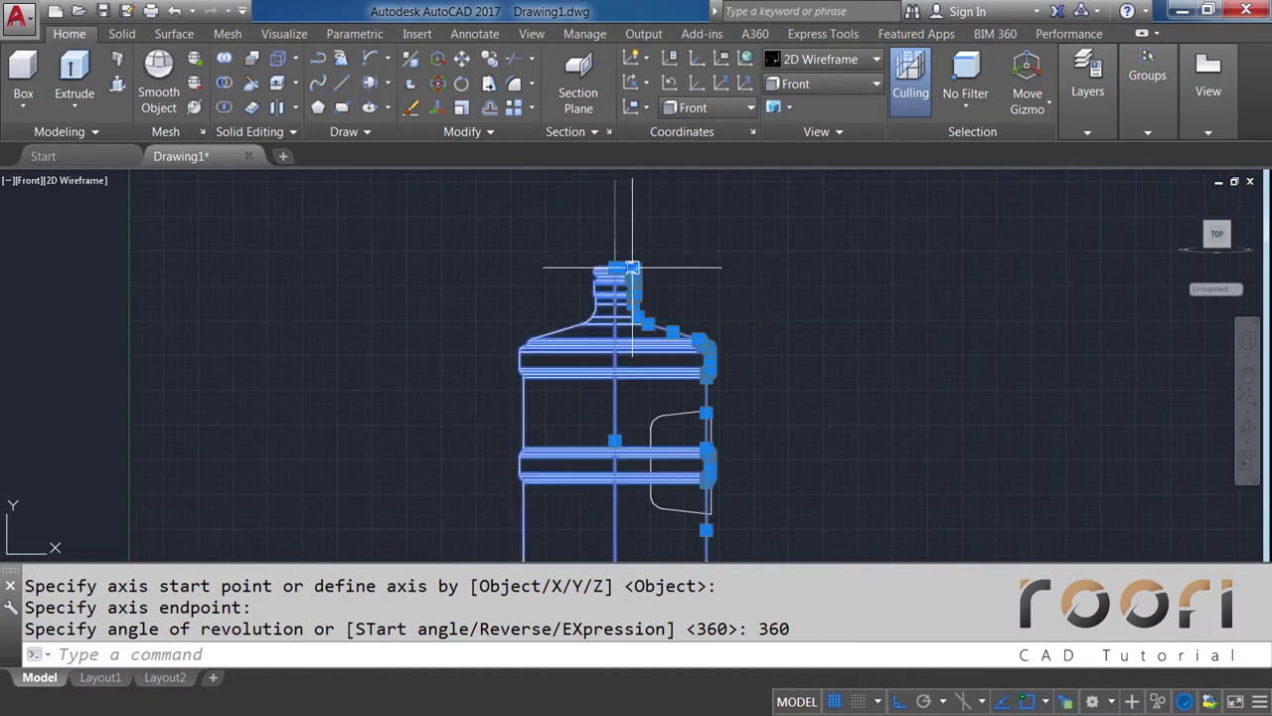
pyautogui.rightClick(660, 241)
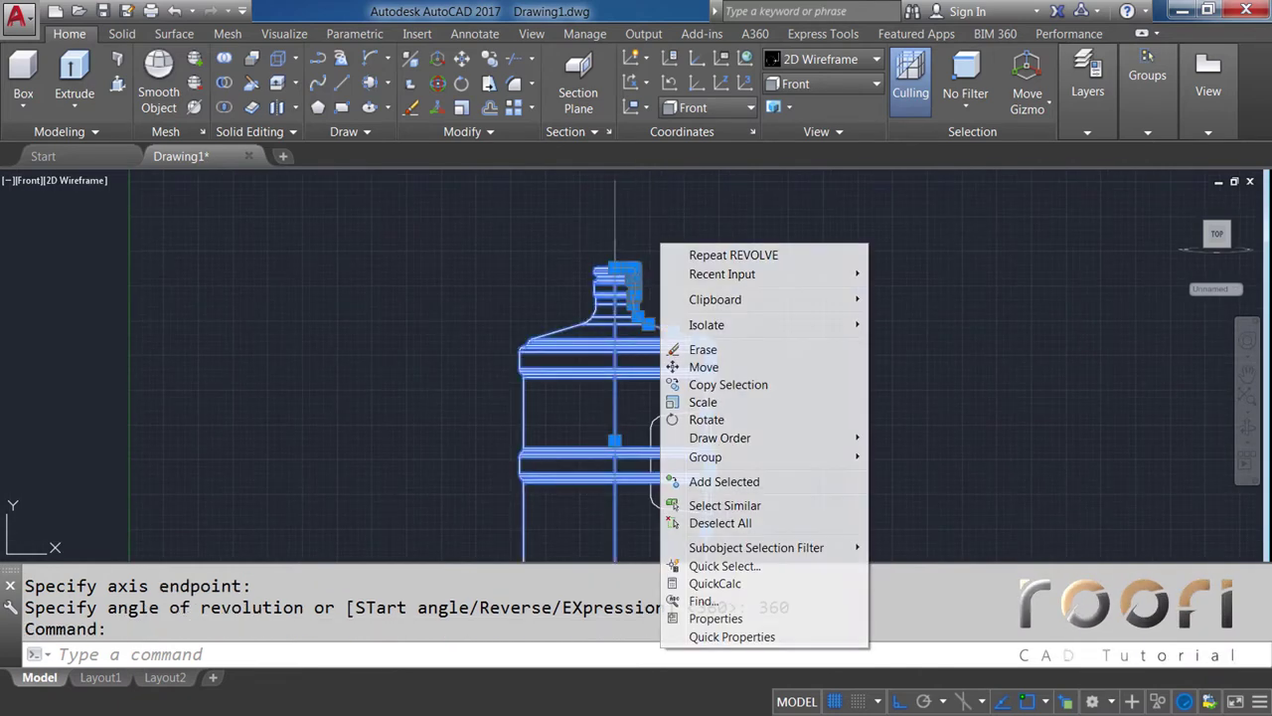
pyautogui.click(716, 618)
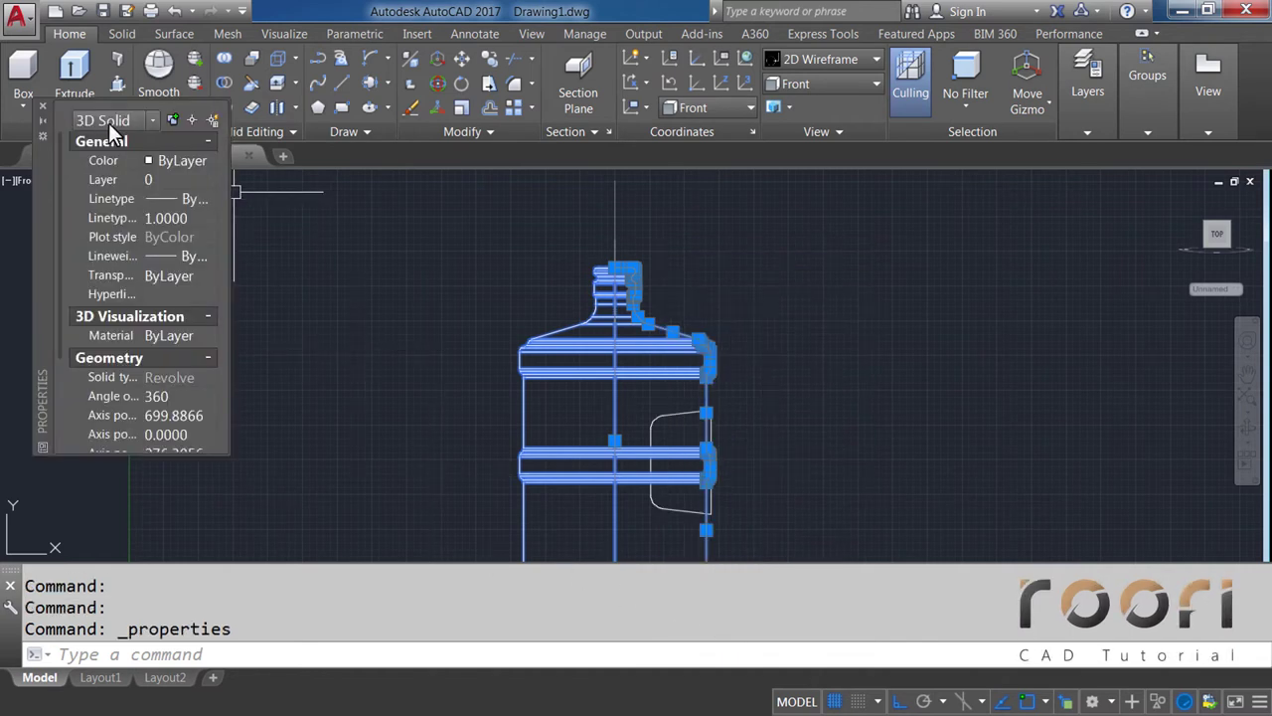
# Close Properties, switch to the Top view and apply the Realistic visual style
pyautogui.click(42, 103)
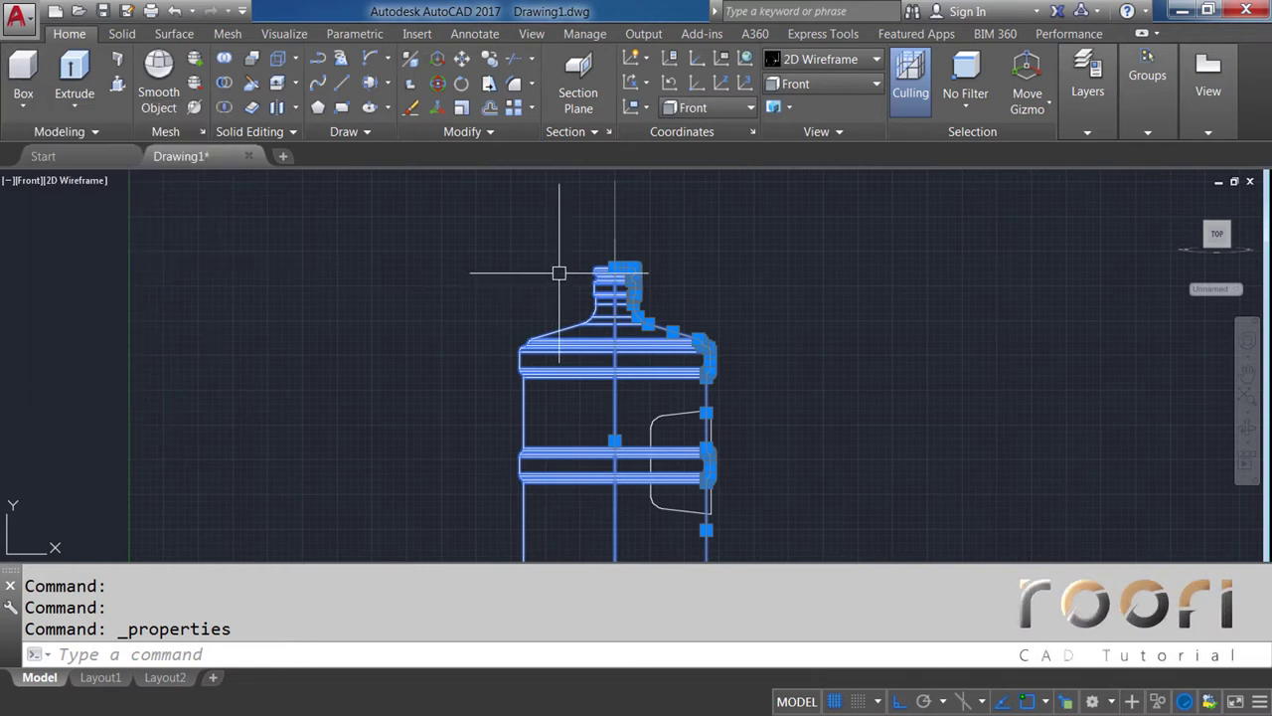
pyautogui.press('Escape')
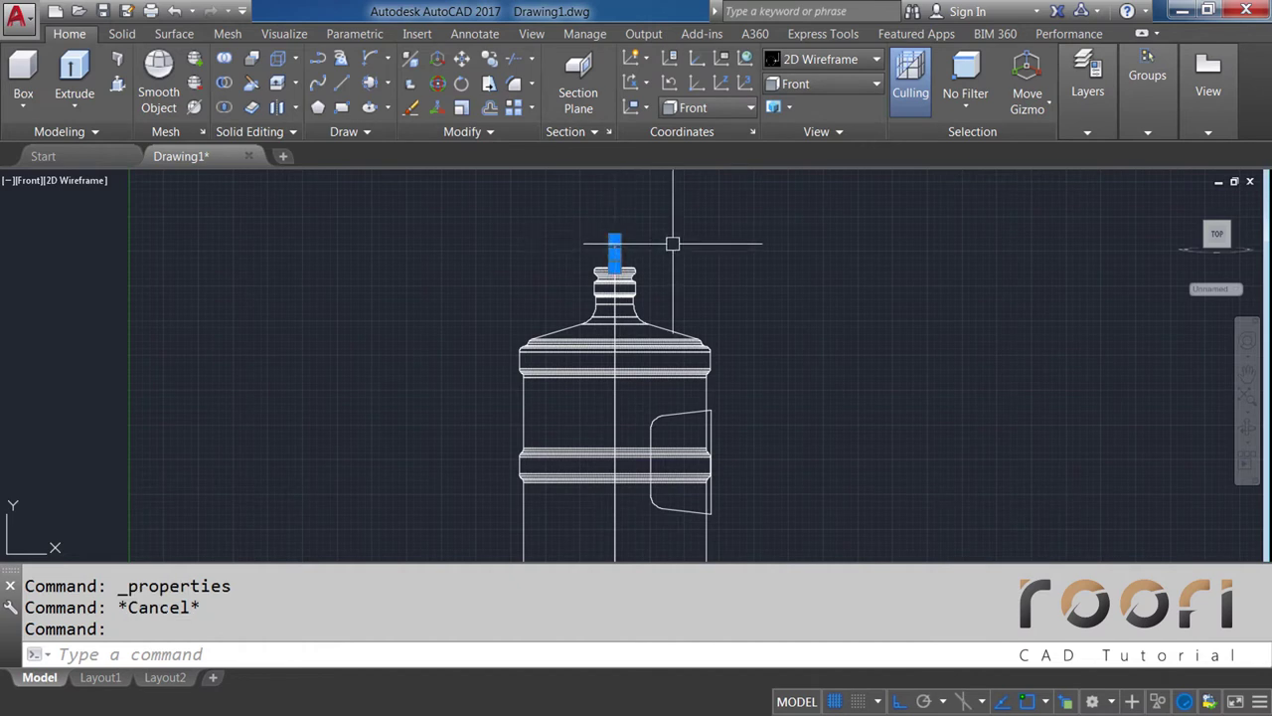
pyautogui.click(797, 88)
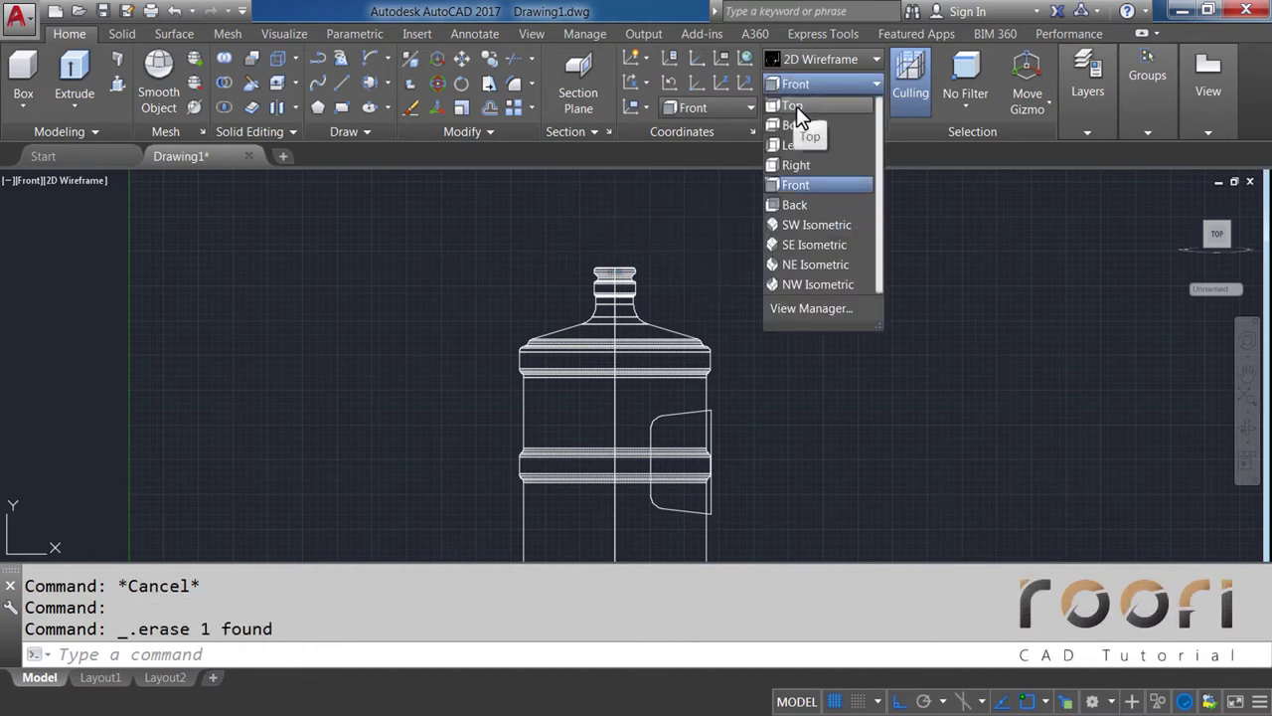
pyautogui.click(803, 106)
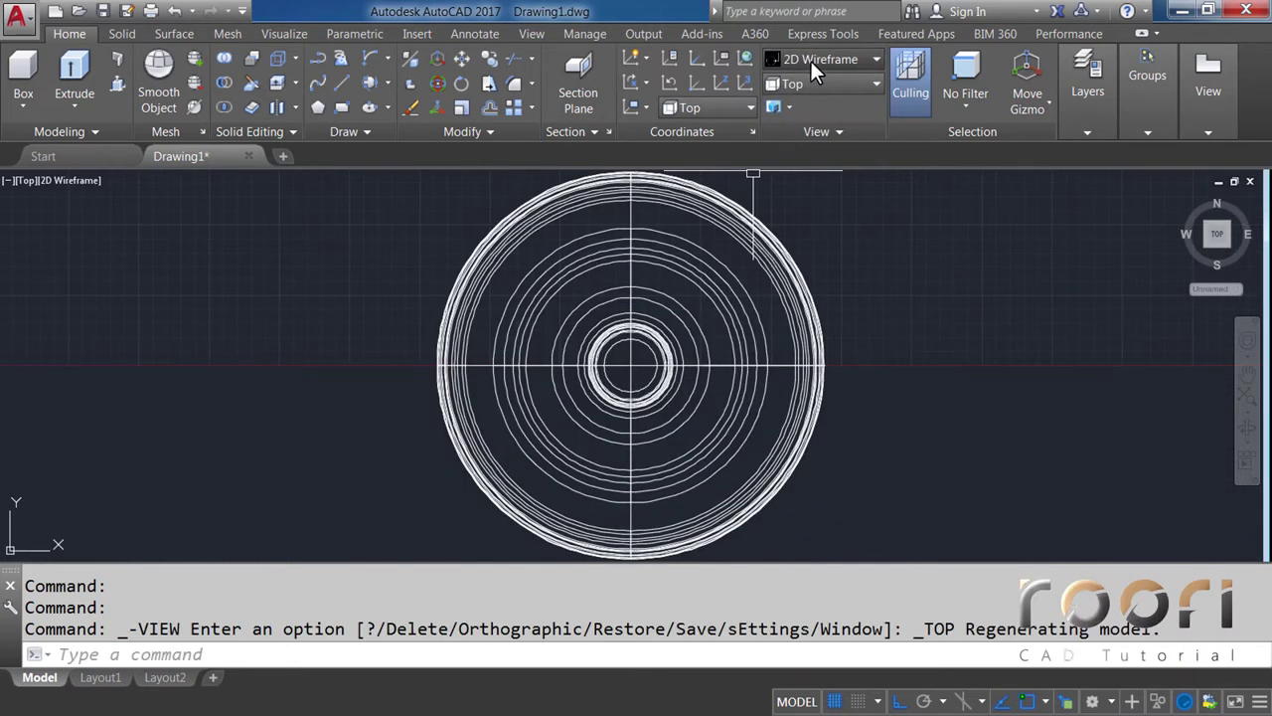
pyautogui.click(811, 61)
pyautogui.click(1055, 105)
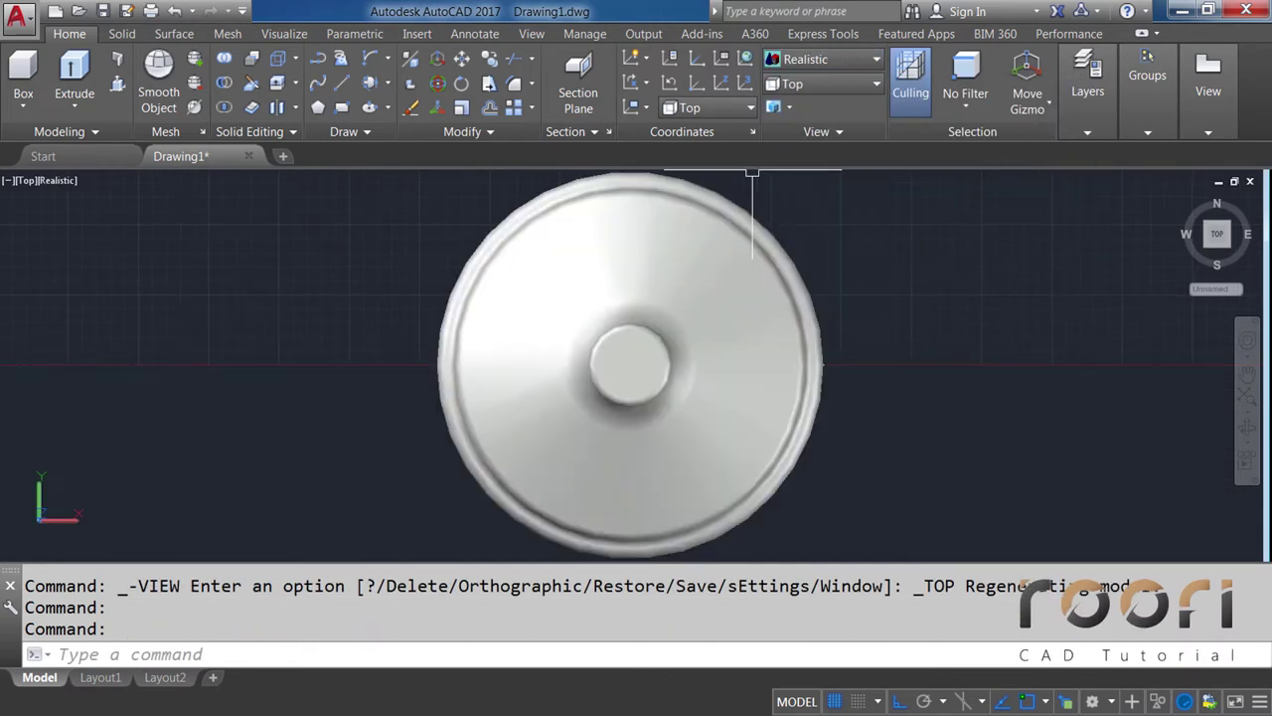
# Orbit around the shaded jug, including its underside, then return to 2D Wireframe
pyautogui.moveTo(739, 455)
pyautogui.keyDown('shift'); pyautogui.mouseDown(button='middle')
pyautogui.moveTo(625, 349)
pyautogui.moveTo(659, 327)
pyautogui.moveTo(659, 344)
pyautogui.mouseUp(button='middle'); pyautogui.keyUp('shift')
pyautogui.scroll(-3, 641, 358)
pyautogui.scroll(-2, 641, 358)
pyautogui.scroll(-2, 667, 357)
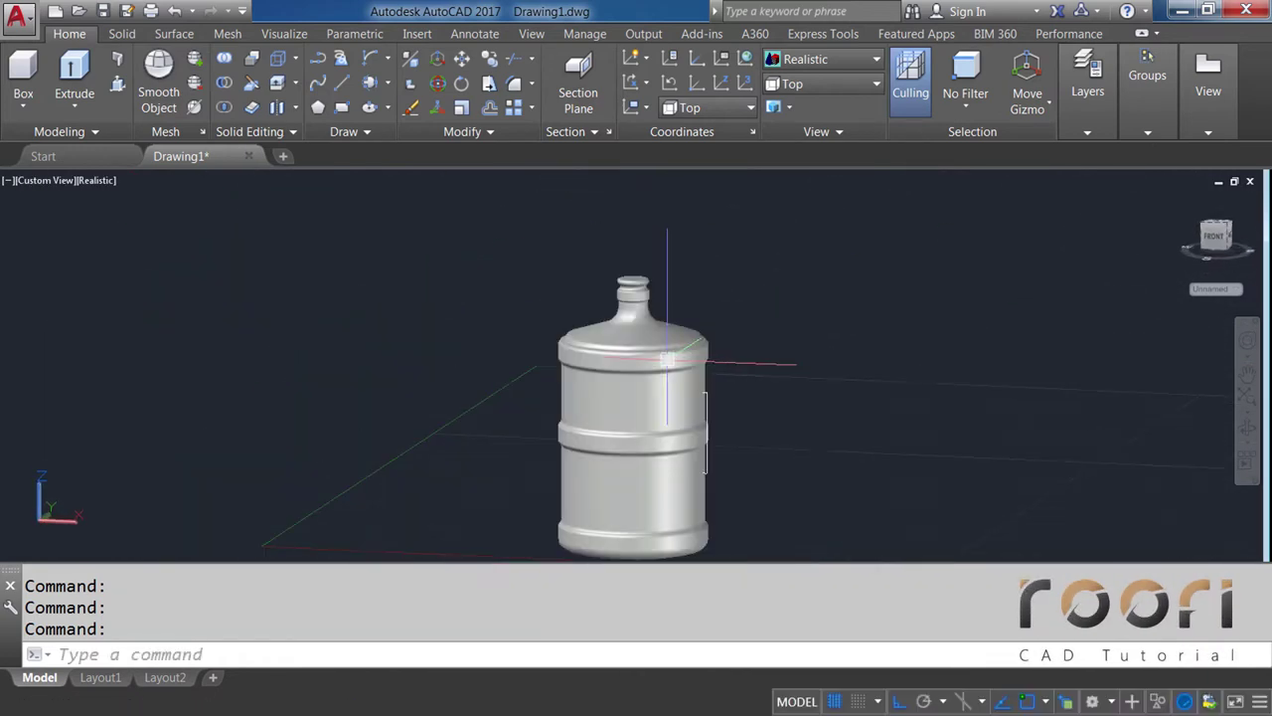
pyautogui.moveTo(669, 494)
pyautogui.keyDown('shift'); pyautogui.mouseDown(button='middle')
pyautogui.moveTo(637, 347)
pyautogui.moveTo(619, 327)
pyautogui.moveTo(599, 372)
pyautogui.moveTo(687, 365)
pyautogui.moveTo(752, 327)
pyautogui.moveTo(795, 394)
pyautogui.mouseUp(button='middle'); pyautogui.keyUp('shift')
pyautogui.scroll(3, 637, 347)
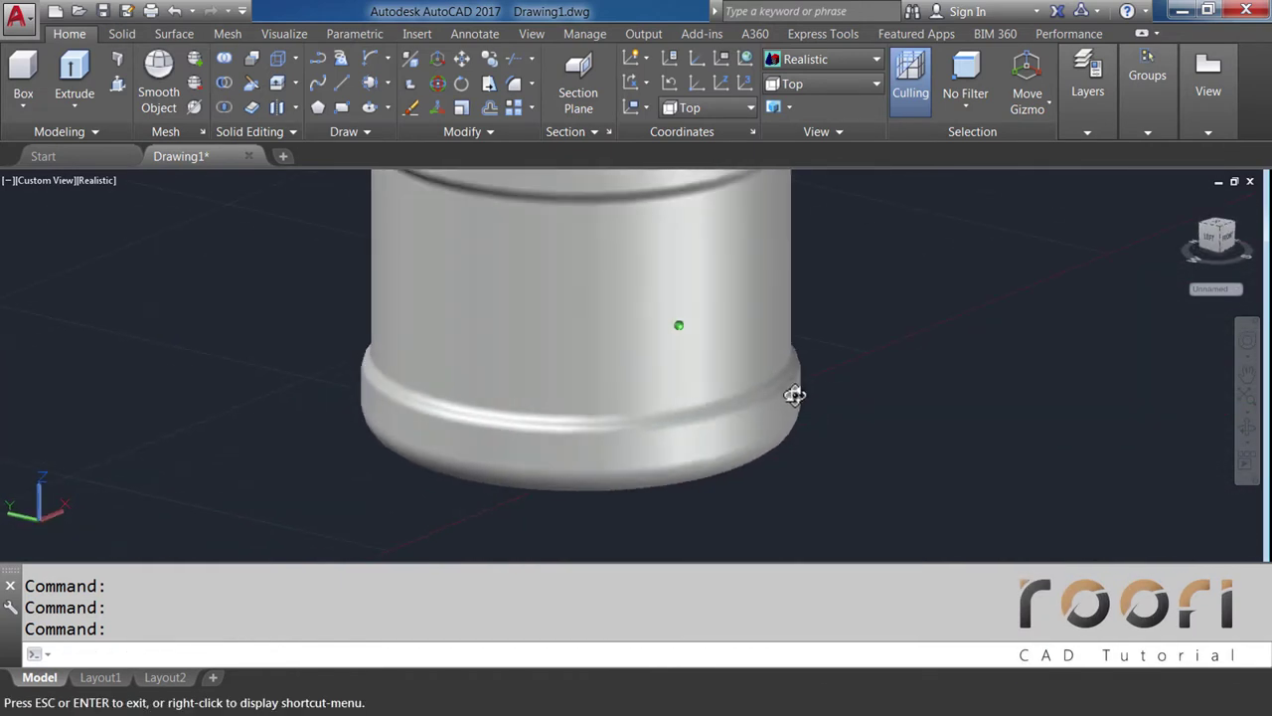
pyautogui.scroll(-2, 695, 462)
pyautogui.scroll(-2, 662, 427)
pyautogui.scroll(-3, 636, 397)
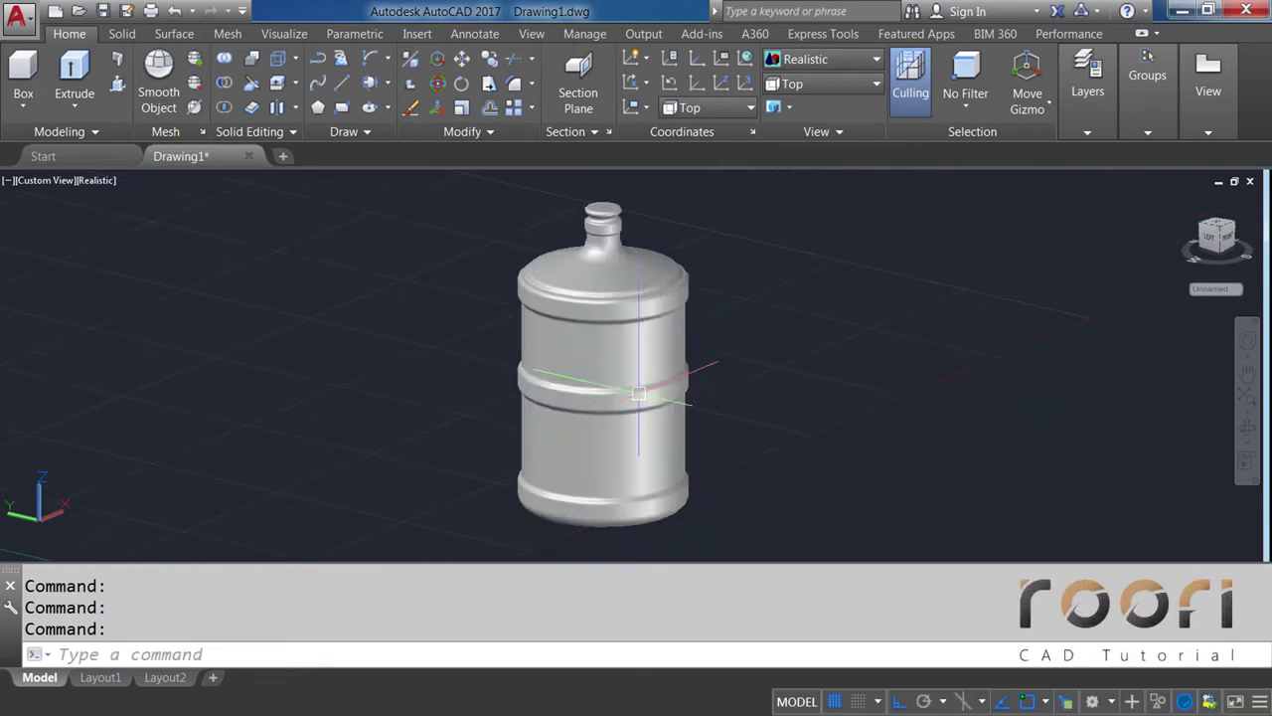
pyautogui.moveTo(618, 386)
pyautogui.keyDown('shift'); pyautogui.mouseDown(button='middle')
pyautogui.moveTo(519, 378)
pyautogui.moveTo(531, 372)
pyautogui.mouseUp(button='middle'); pyautogui.keyUp('shift')
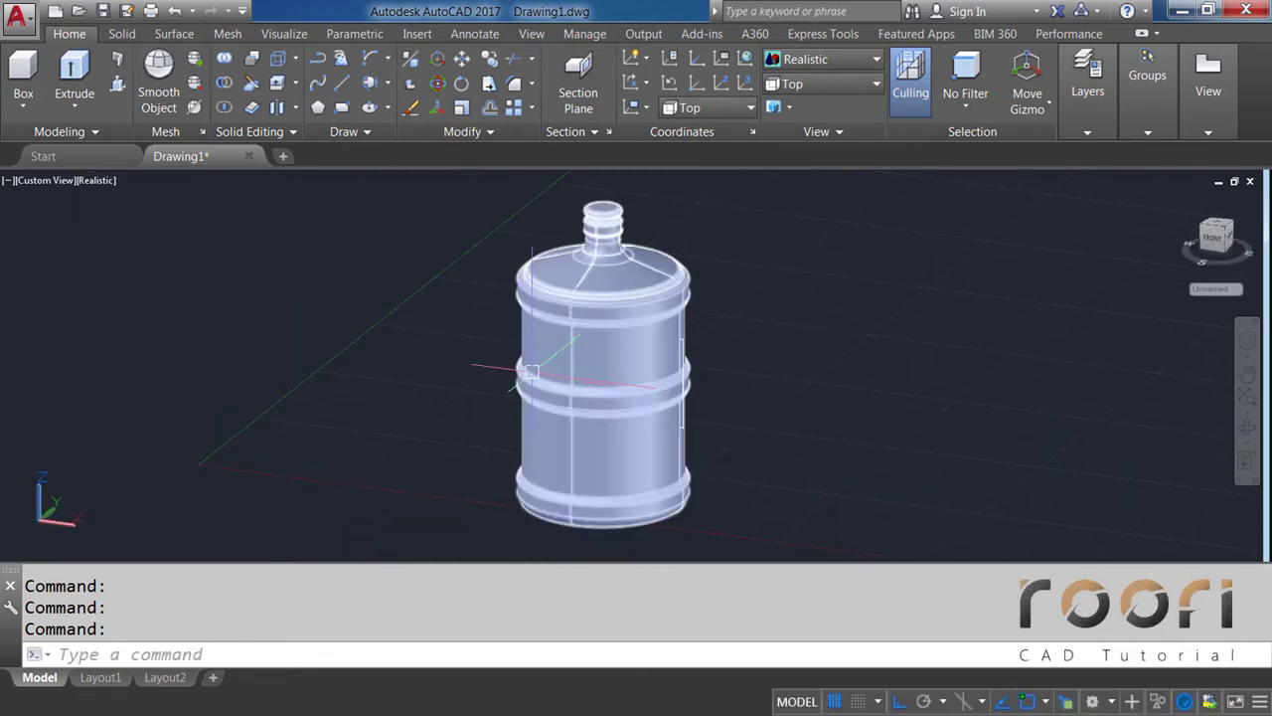
pyautogui.click(793, 66)
pyautogui.click(800, 94)
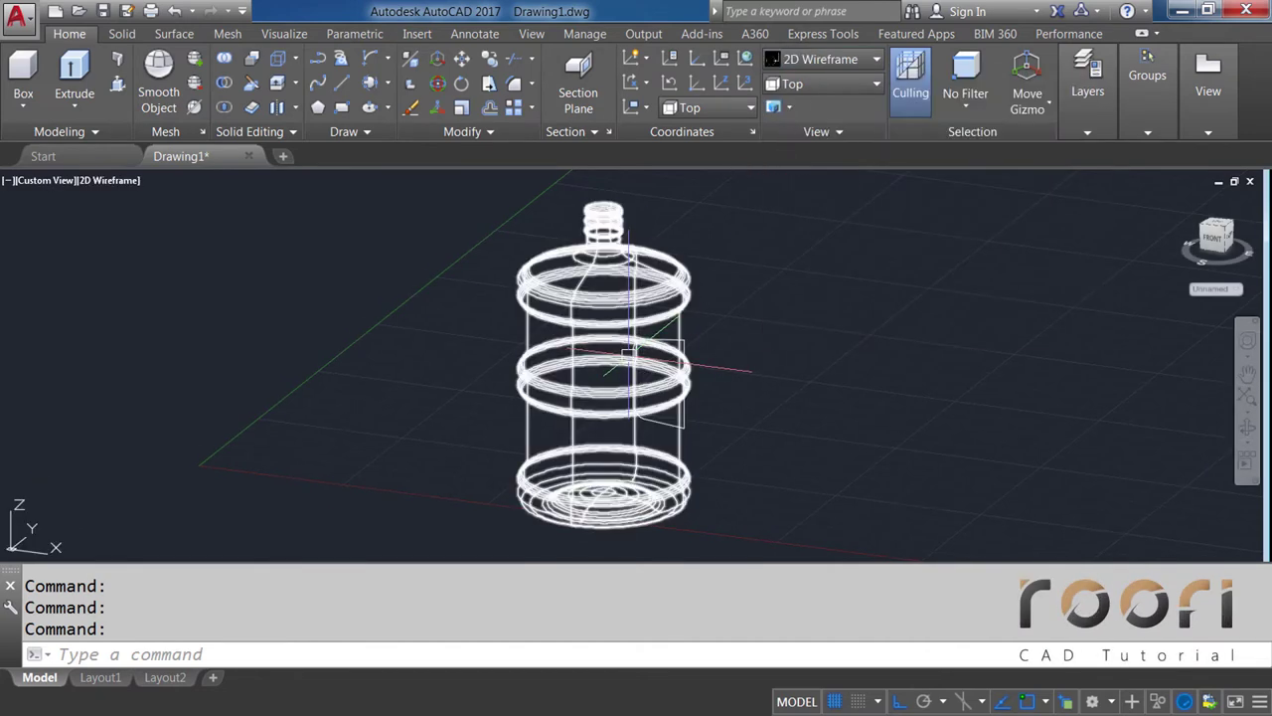
# Extrude the rounded profile beside the jug to a height of 300
pyautogui.keyDown('shift'); pyautogui.moveTo(659, 303); pyautogui.dragTo(638, 356, button='middle'); pyautogui.keyUp('shift')
pyautogui.scroll(4, 665, 336)
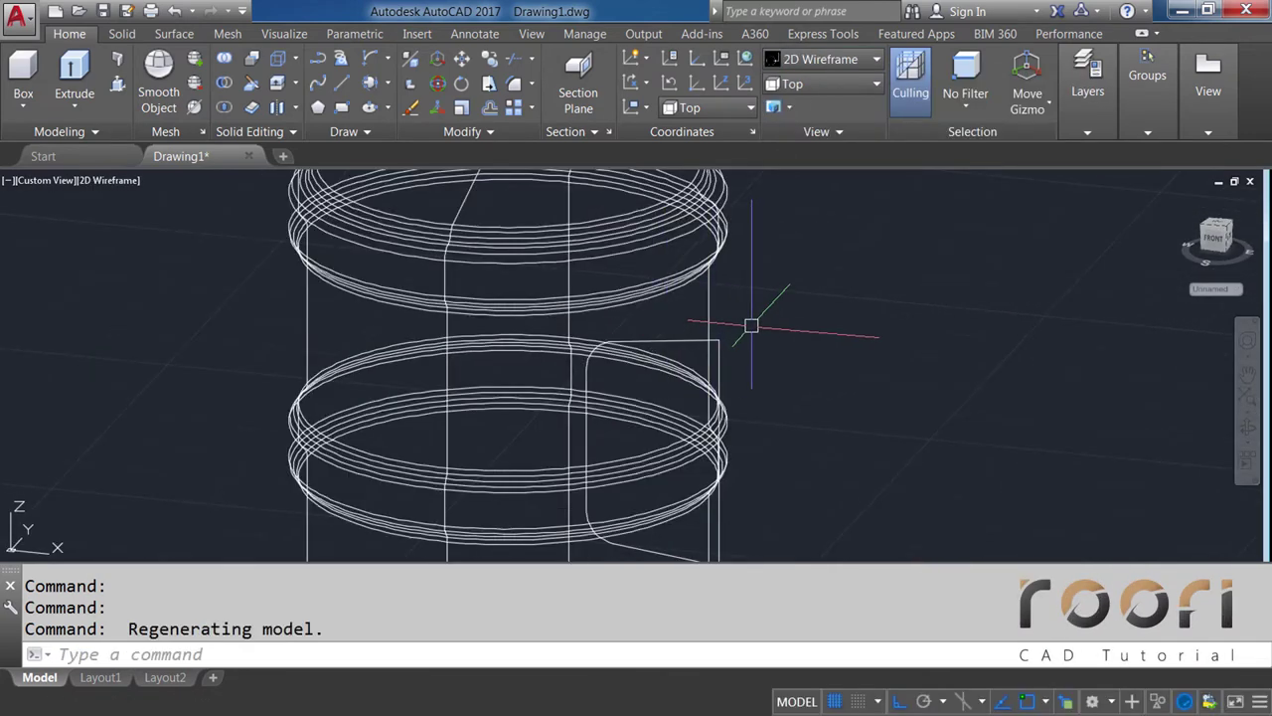
pyautogui.write('EXTRUDE')
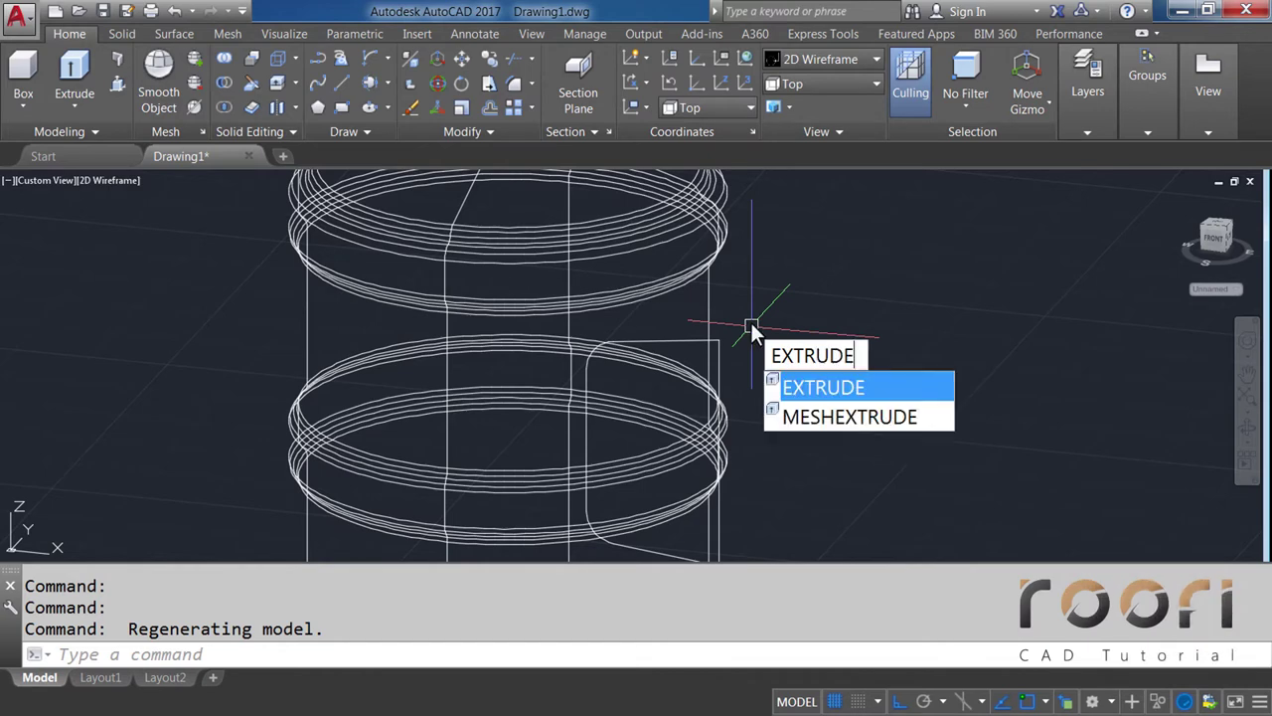
pyautogui.press('Return')
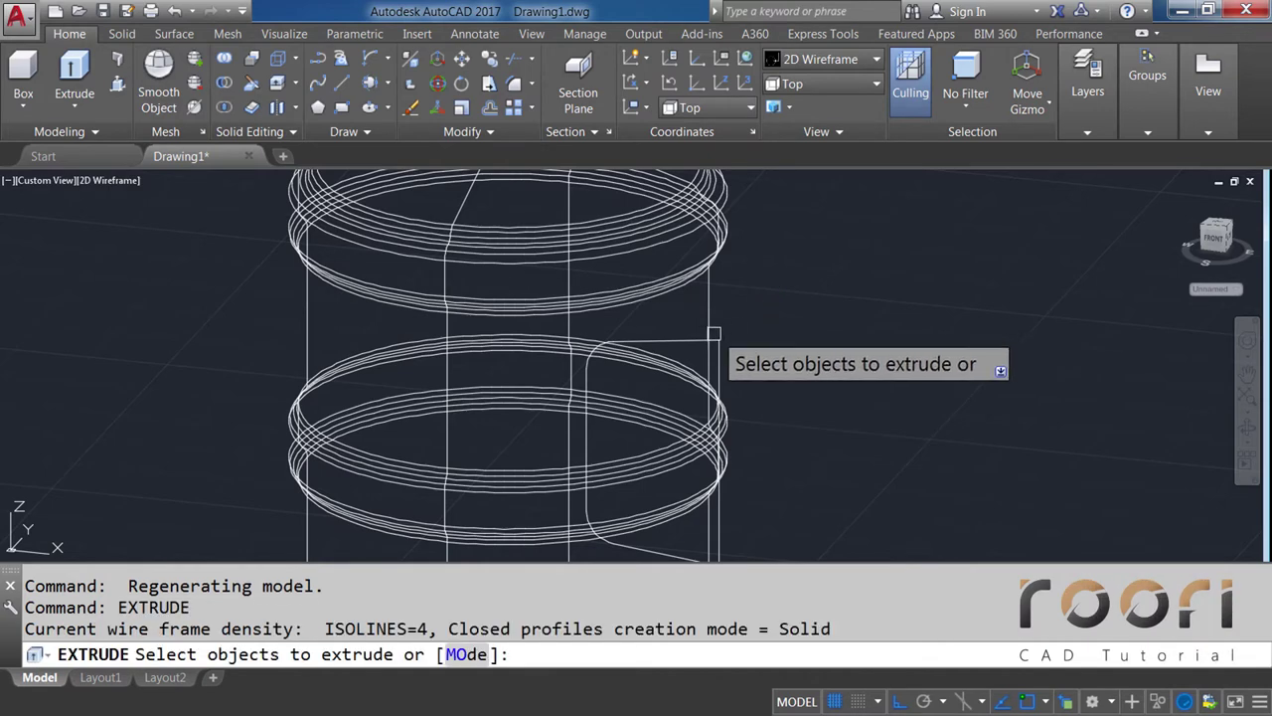
pyautogui.click(680, 338)
pyautogui.press('Return')
pyautogui.write('300')
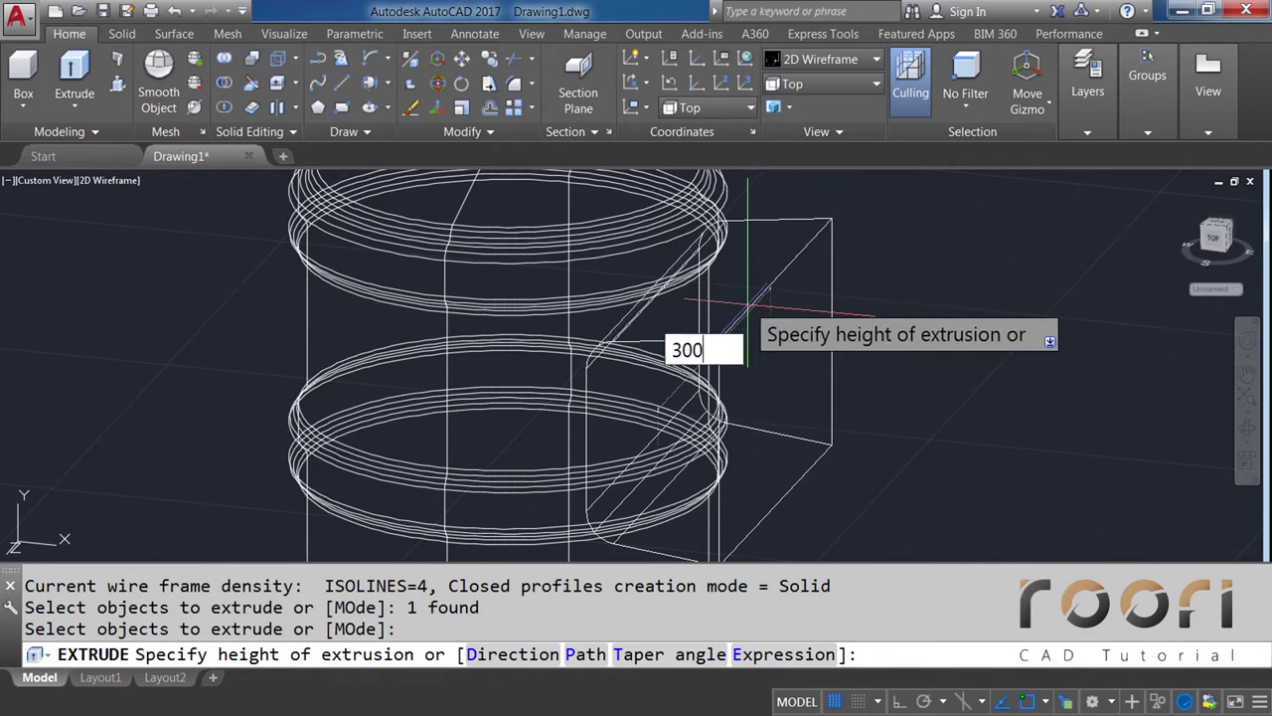
pyautogui.press('Return')
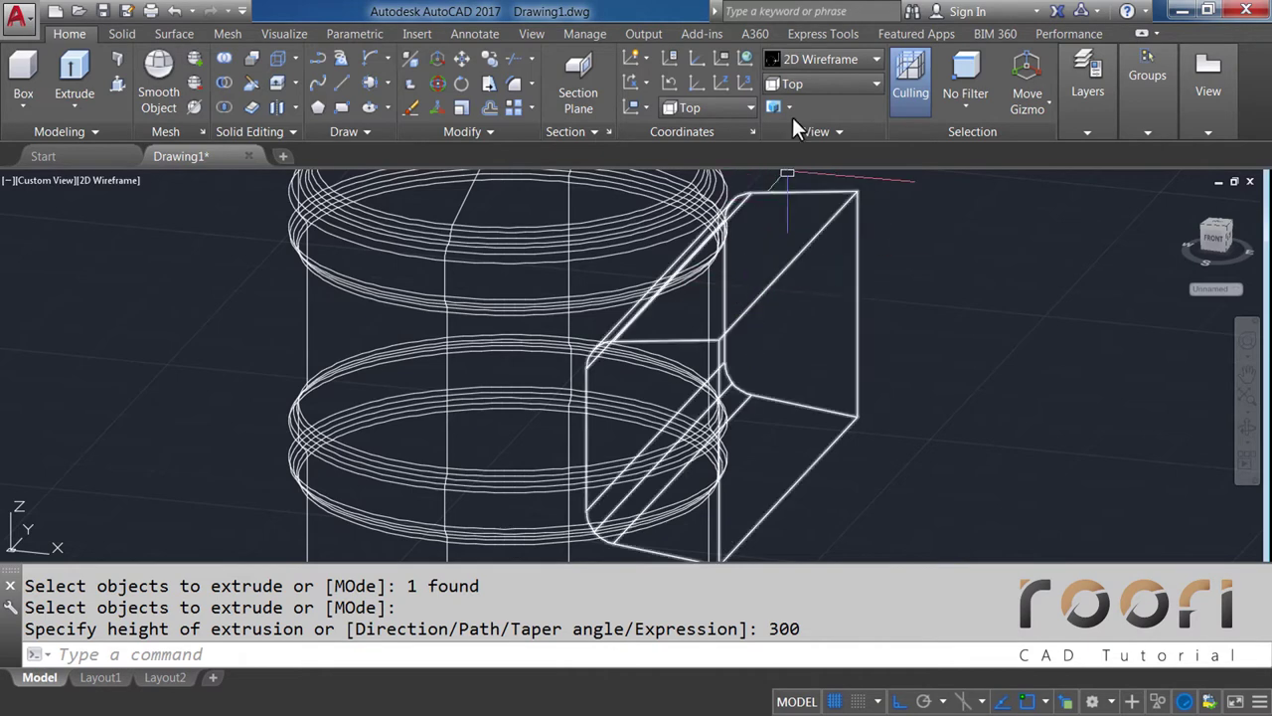
# Switch to Top view with the Realistic visual style
pyautogui.click(800, 88)
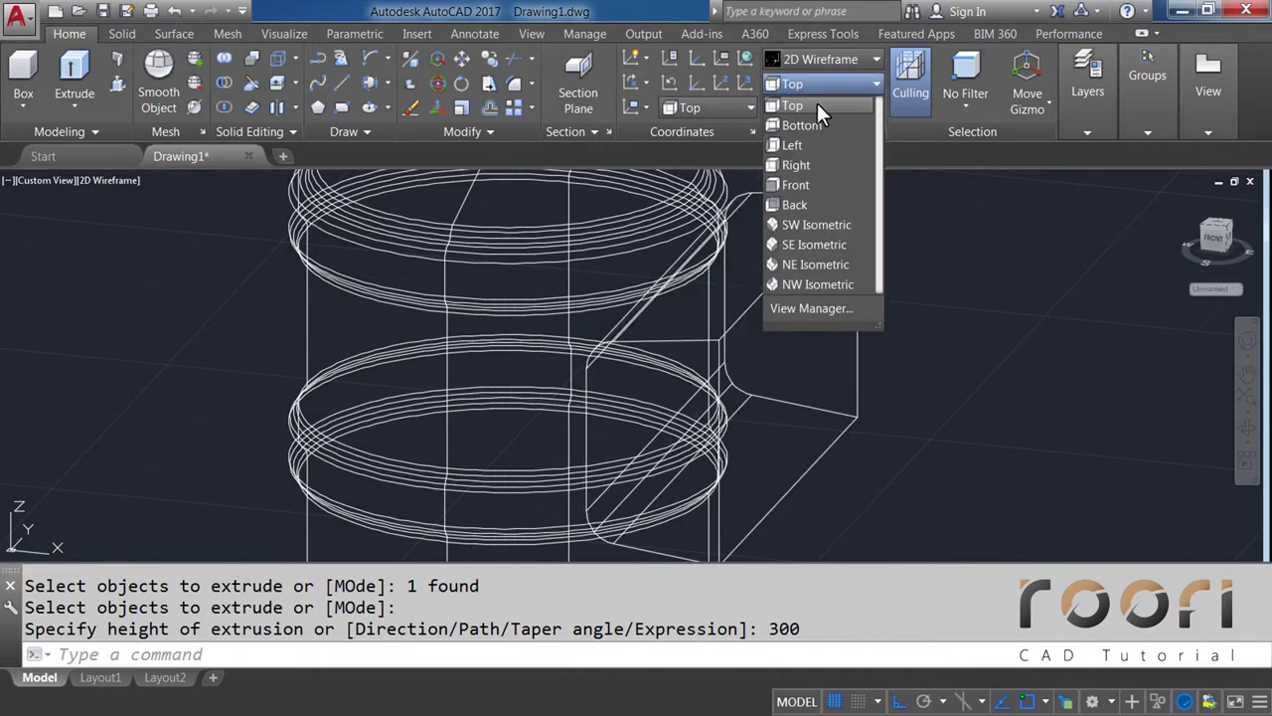
pyautogui.click(784, 105)
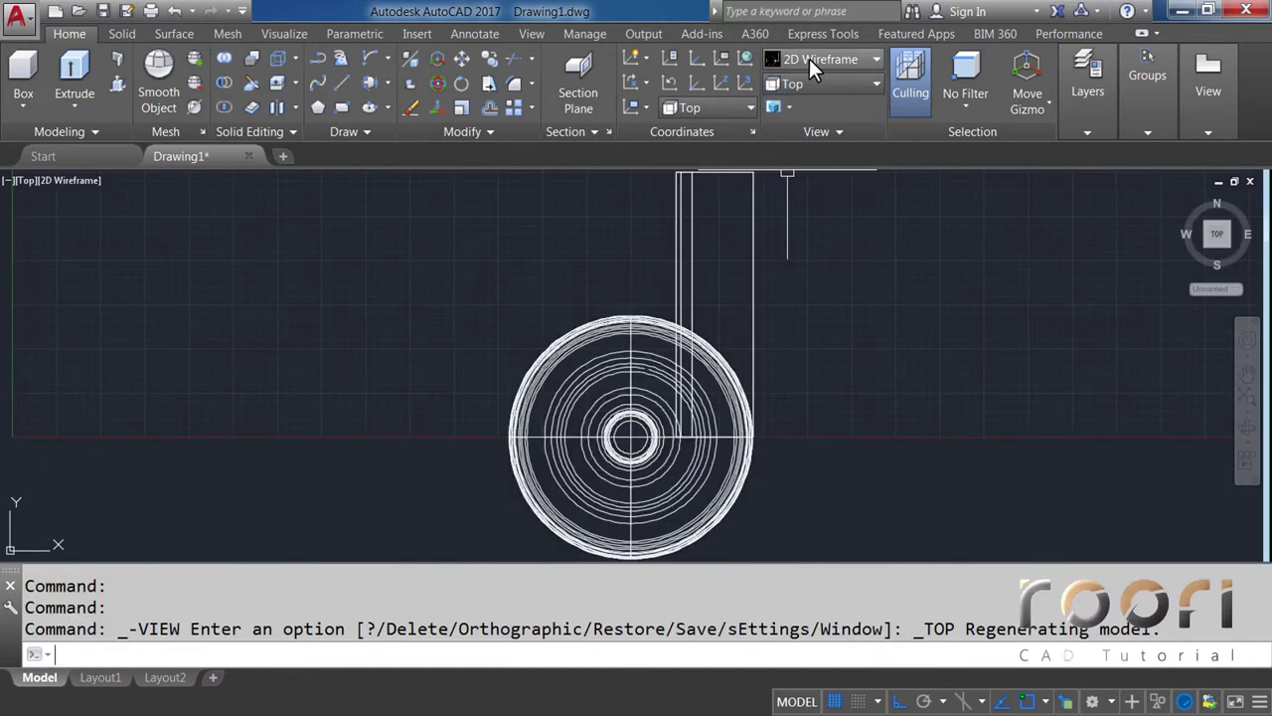
pyautogui.click(809, 59)
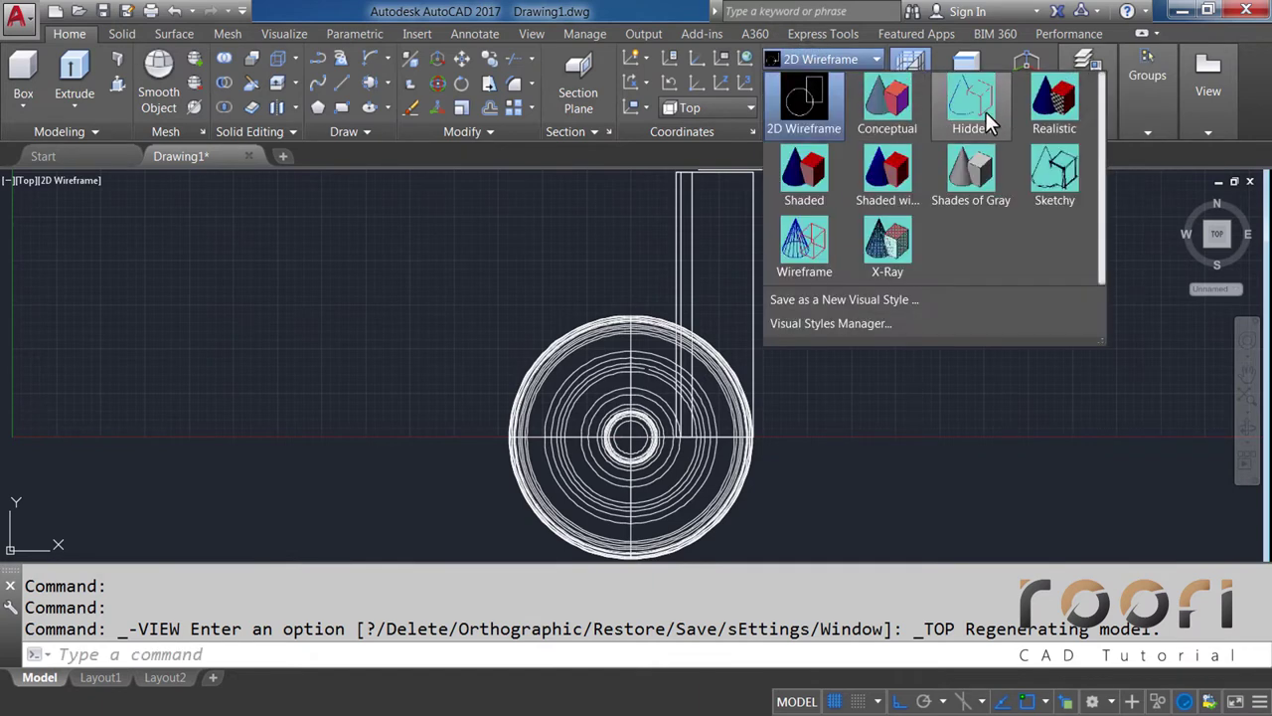
pyautogui.click(1068, 107)
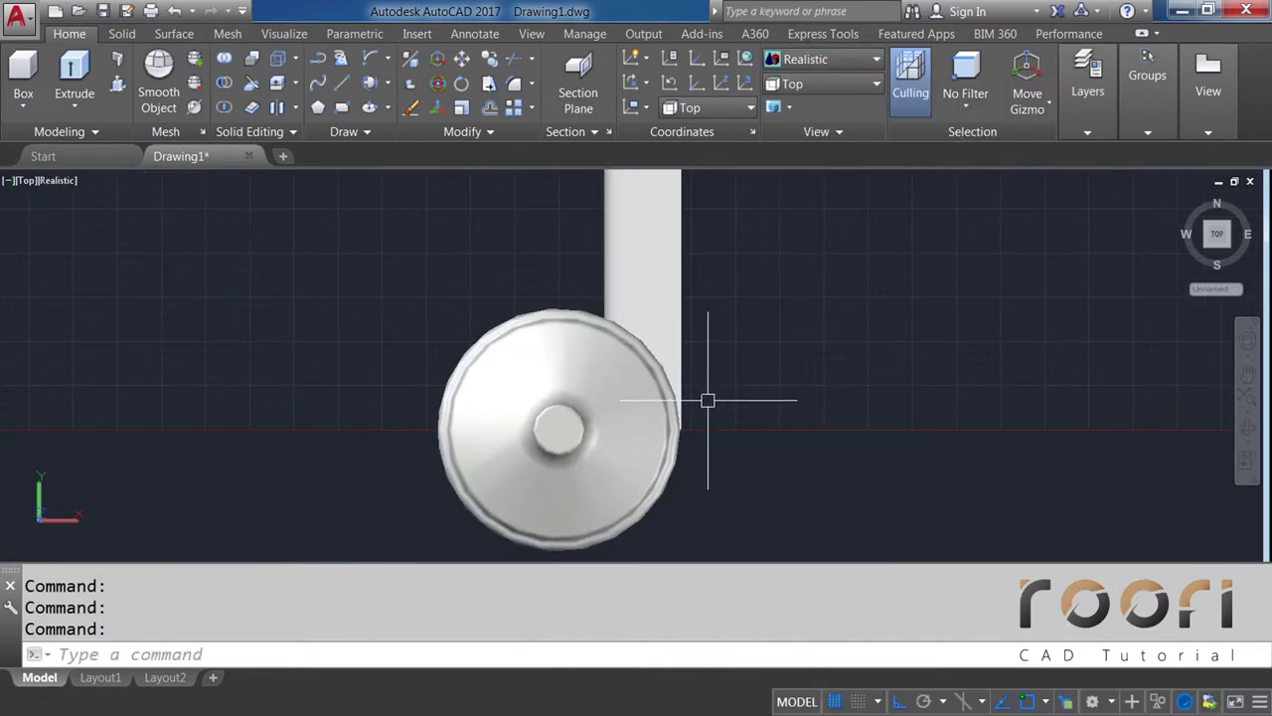
pyautogui.scroll(-2, 708, 400)
# Move the extruded block 150 downward against the jug's side, then orbit to 3D
pyautogui.write('M')
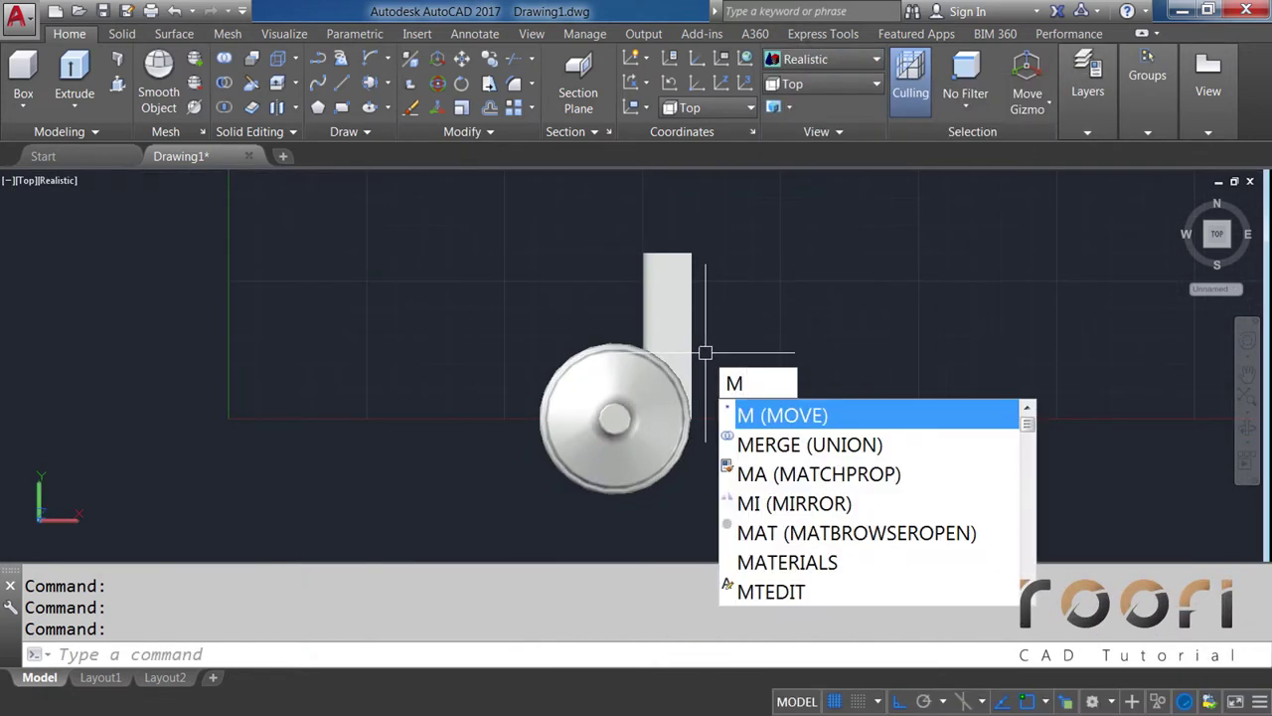
pyautogui.press('Return')
pyautogui.click(683, 305)
pyautogui.press('Return')
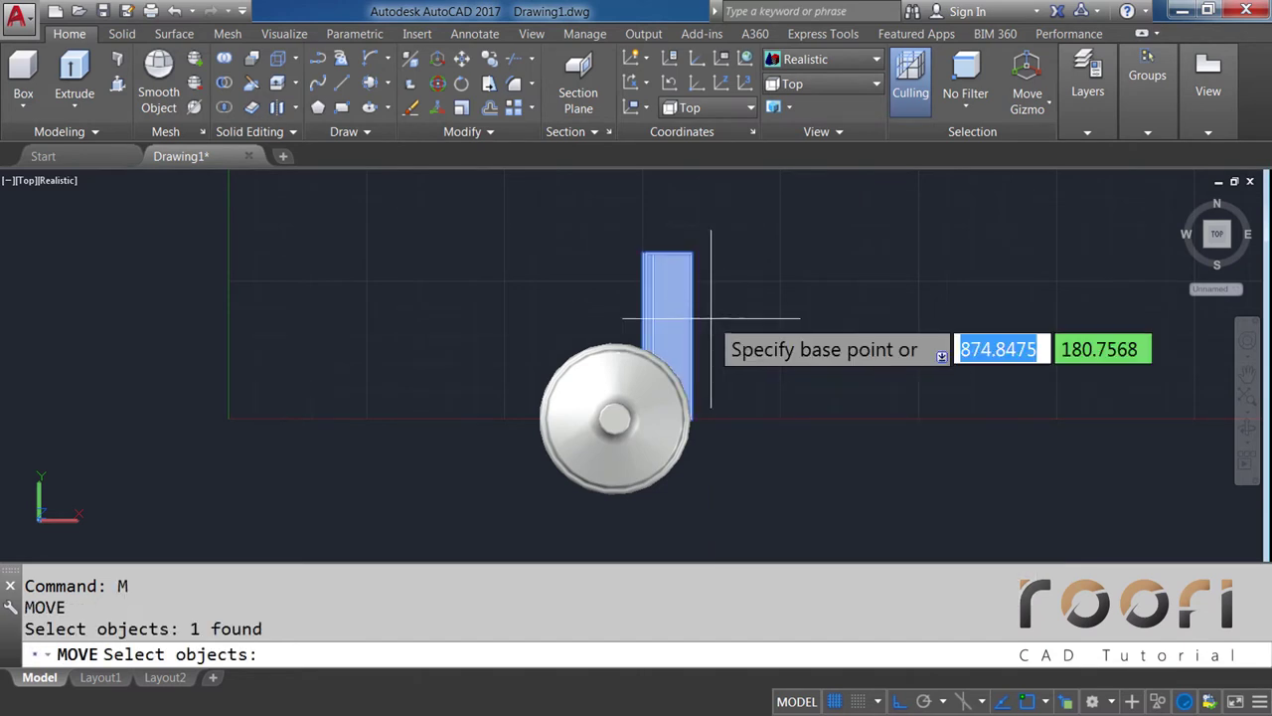
pyautogui.click(716, 303)
pyautogui.write('1')
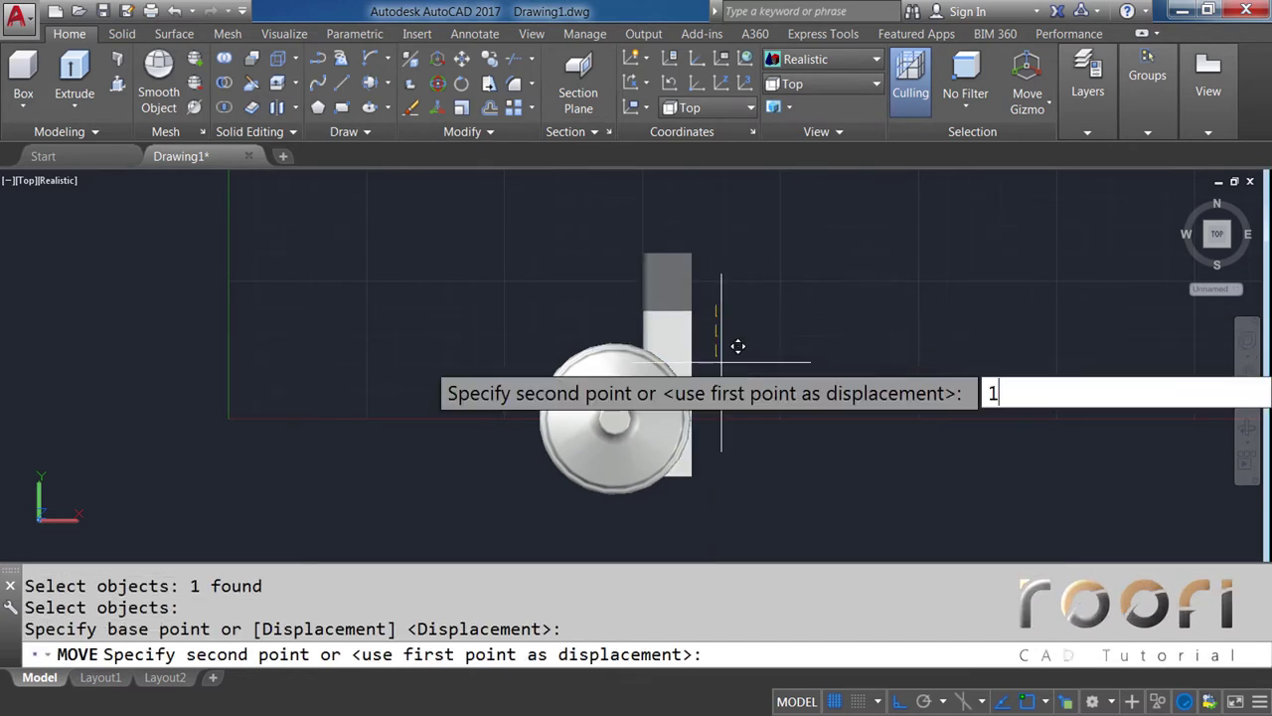
pyautogui.write('50')
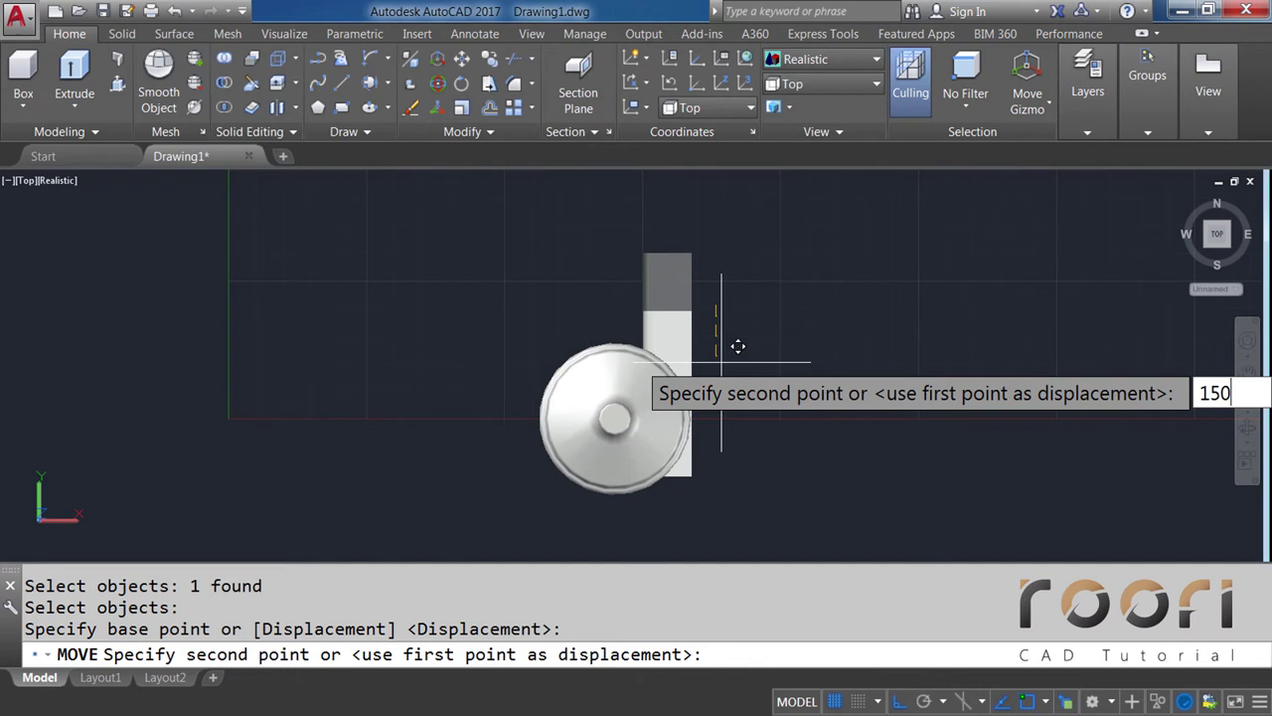
pyautogui.press('Return')
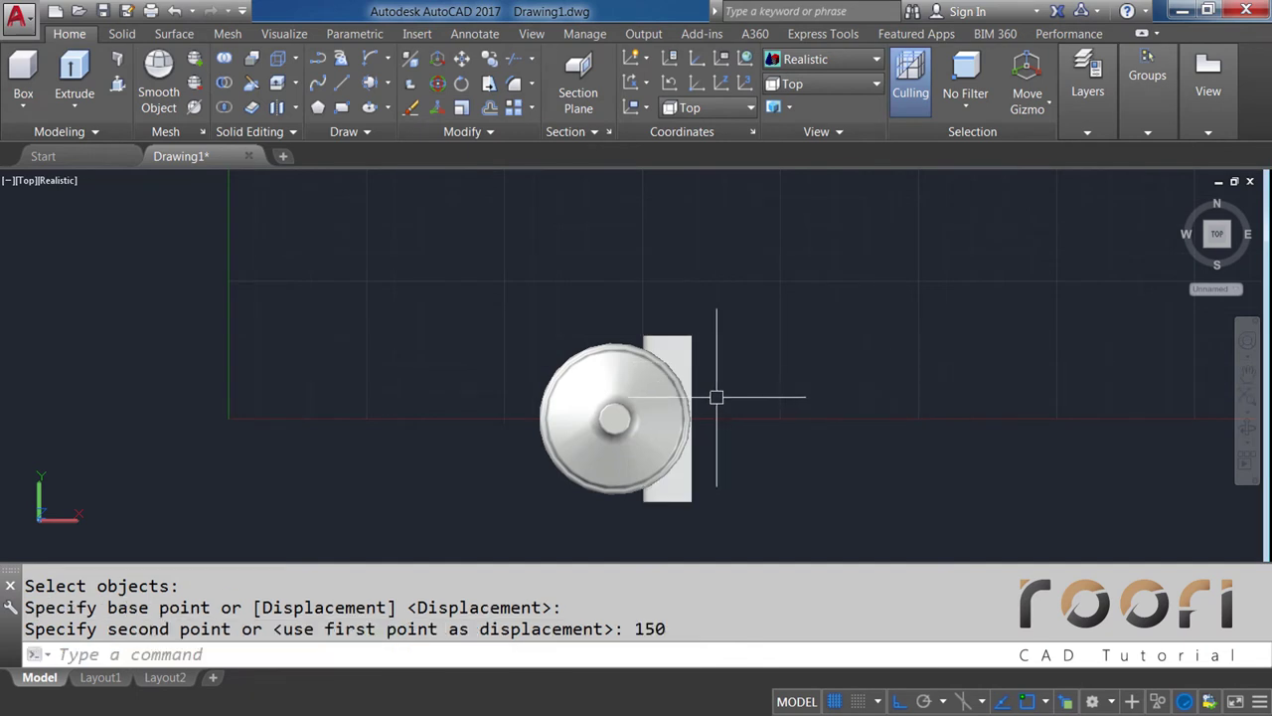
pyautogui.keyDown('shift'); pyautogui.moveTo(703, 459); pyautogui.dragTo(661, 315, button='middle'); pyautogui.keyUp('shift')
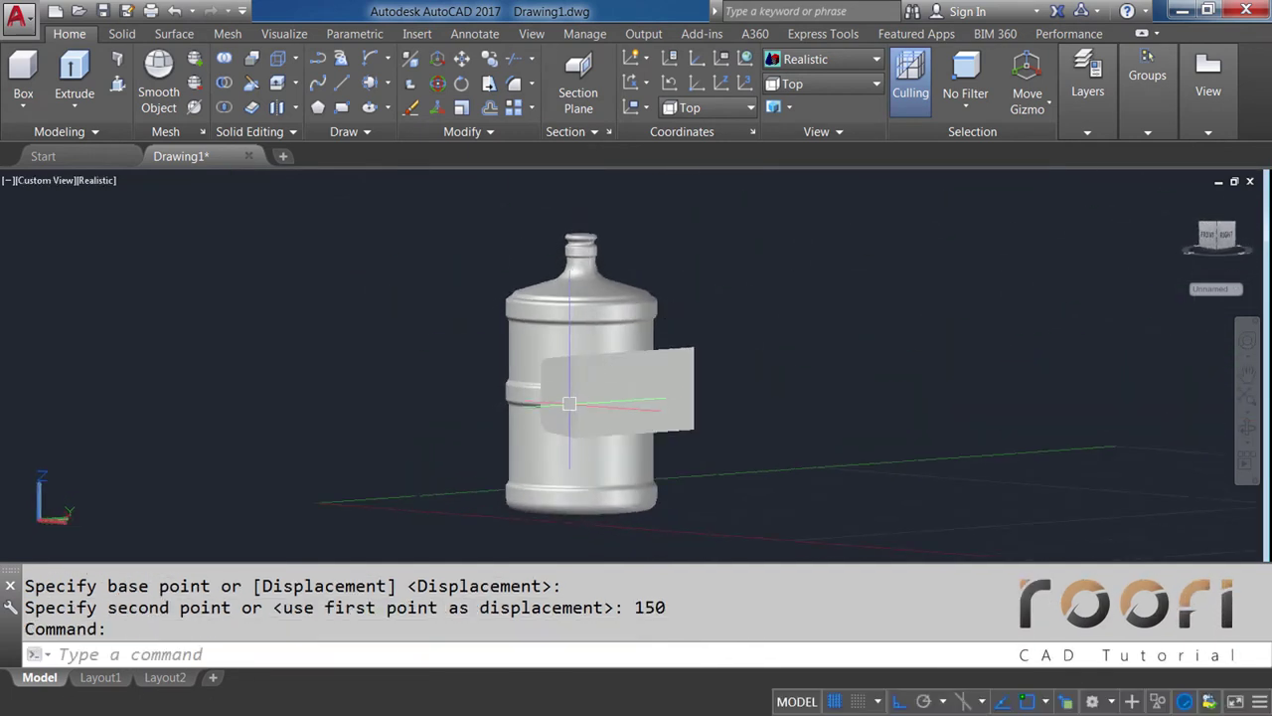
# Subtract the extruded block from the jug to cut the handle recess
pyautogui.scroll(3, 649, 396)
pyautogui.moveTo(649, 396)
pyautogui.keyDown('shift'); pyautogui.mouseDown(button='middle')
pyautogui.moveTo(593, 406)
pyautogui.moveTo(448, 341)
pyautogui.moveTo(378, 364)
pyautogui.moveTo(574, 381)
pyautogui.moveTo(662, 426)
pyautogui.moveTo(676, 418)
pyautogui.moveTo(586, 397)
pyautogui.moveTo(610, 418)
pyautogui.mouseUp(button='middle'); pyautogui.keyUp('shift')
pyautogui.write('SU')
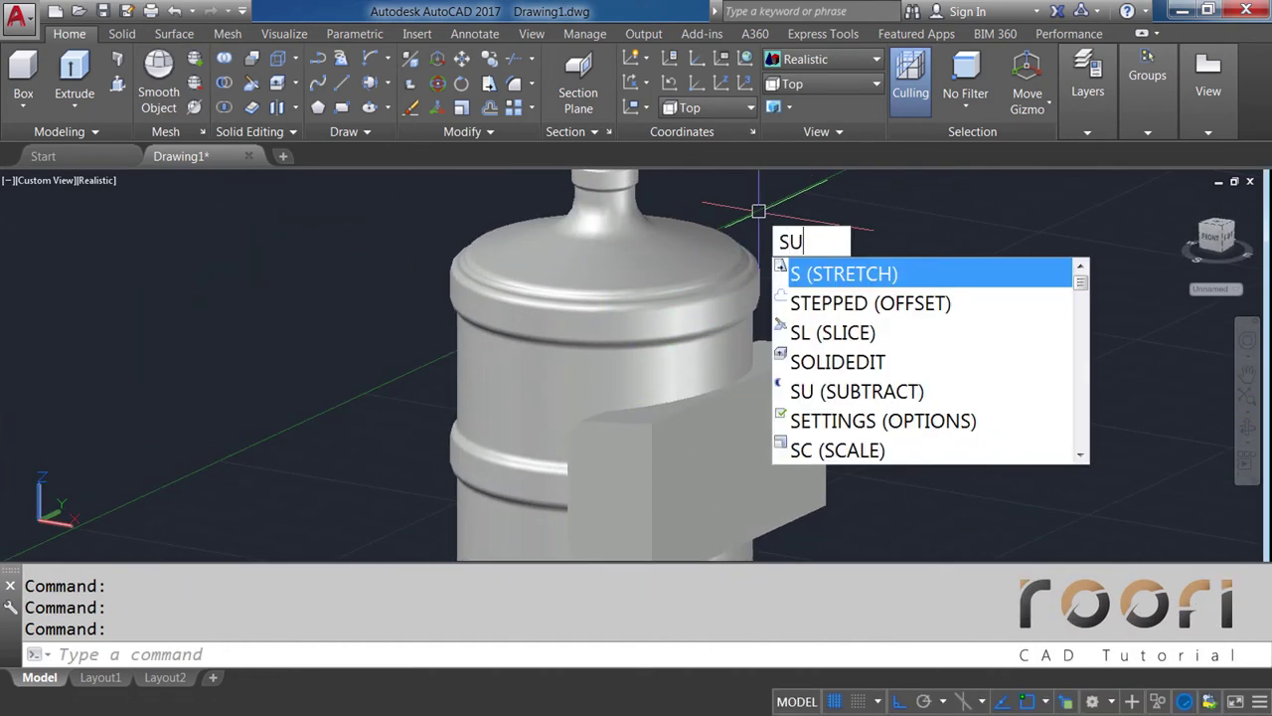
pyautogui.write('BTRACT')
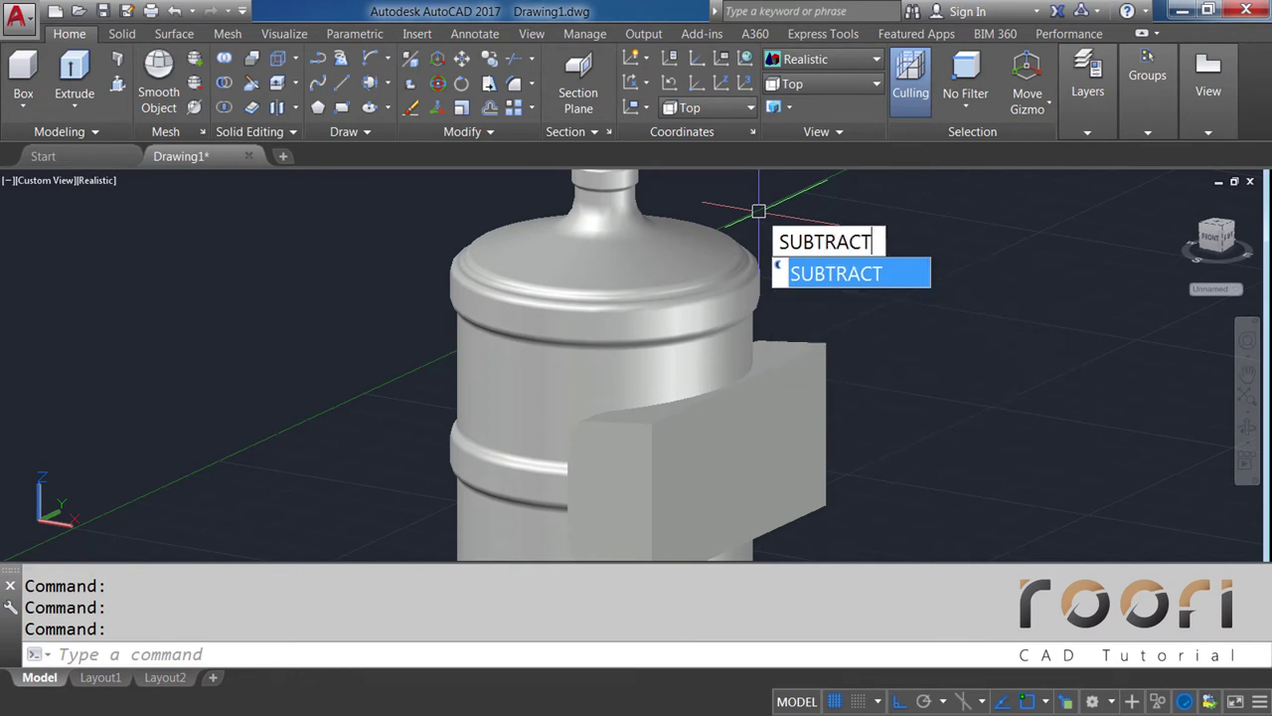
pyautogui.press('Return')
pyautogui.click(731, 241)
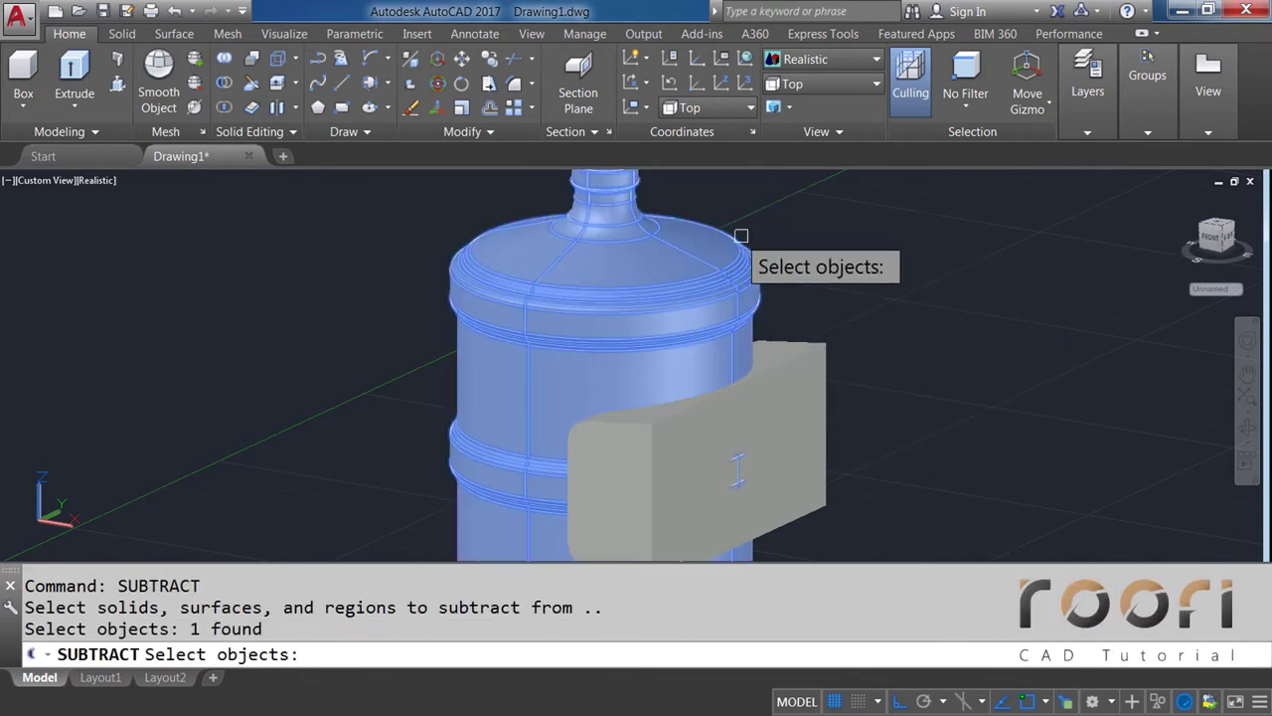
pyautogui.press('Return')
pyautogui.click(806, 342)
pyautogui.press('Return')
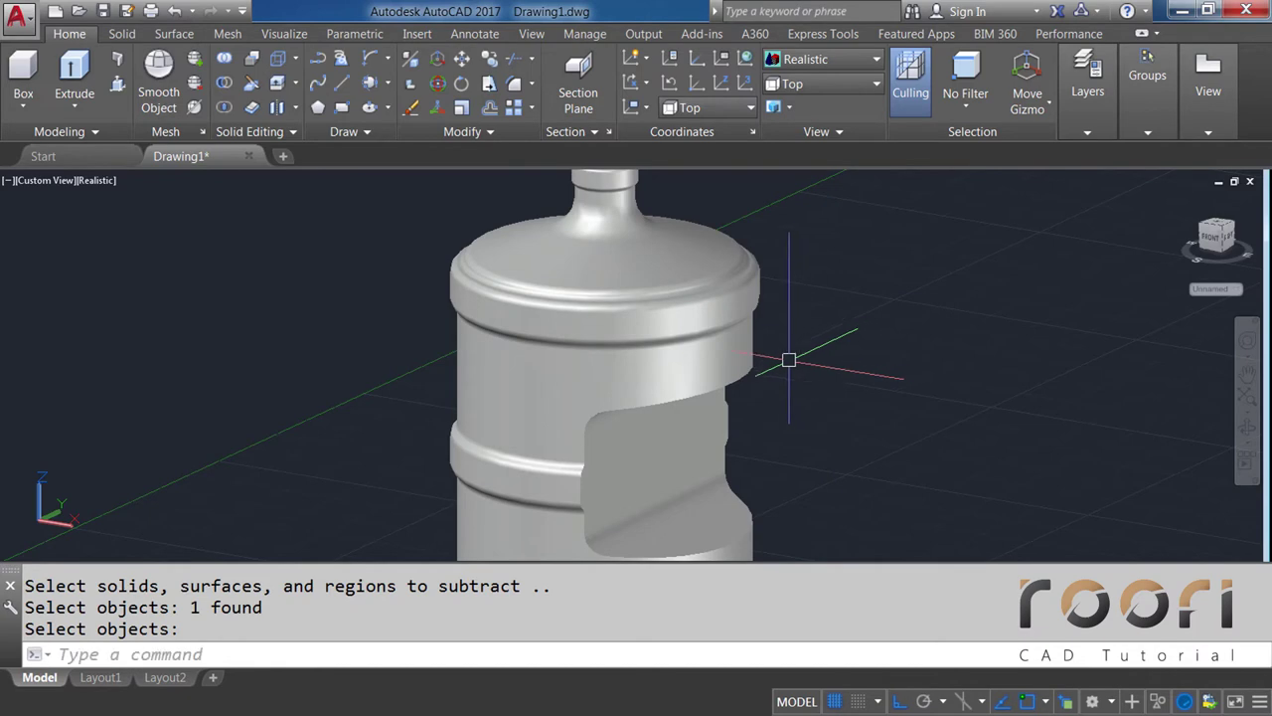
# Orbit to inspect the recess and return the display to 2D Wireframe
pyautogui.keyDown('shift'); pyautogui.moveTo(752, 426); pyautogui.dragTo(682, 378, button='middle'); pyautogui.keyUp('shift')
pyautogui.press('Return')
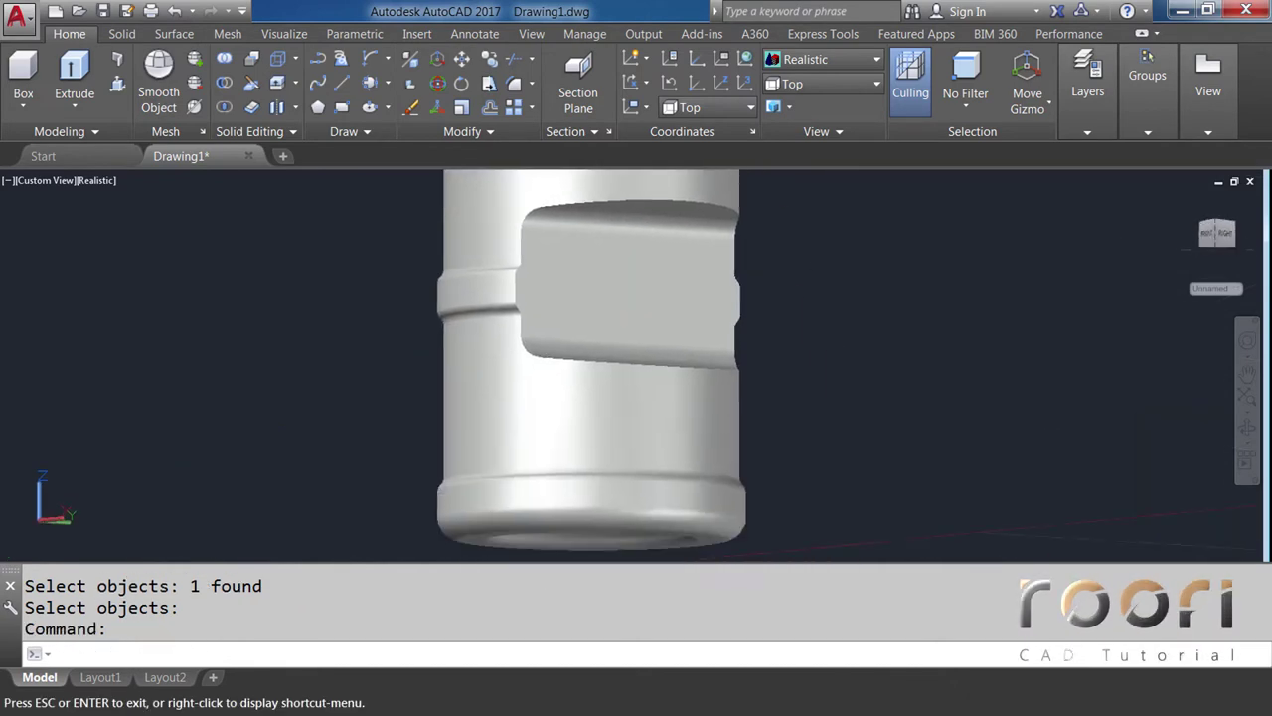
pyautogui.moveTo(602, 341)
pyautogui.keyDown('shift'); pyautogui.mouseDown(button='middle')
pyautogui.moveTo(635, 398)
pyautogui.moveTo(670, 398)
pyautogui.mouseUp(button='middle'); pyautogui.keyUp('shift')
pyautogui.click(799, 60)
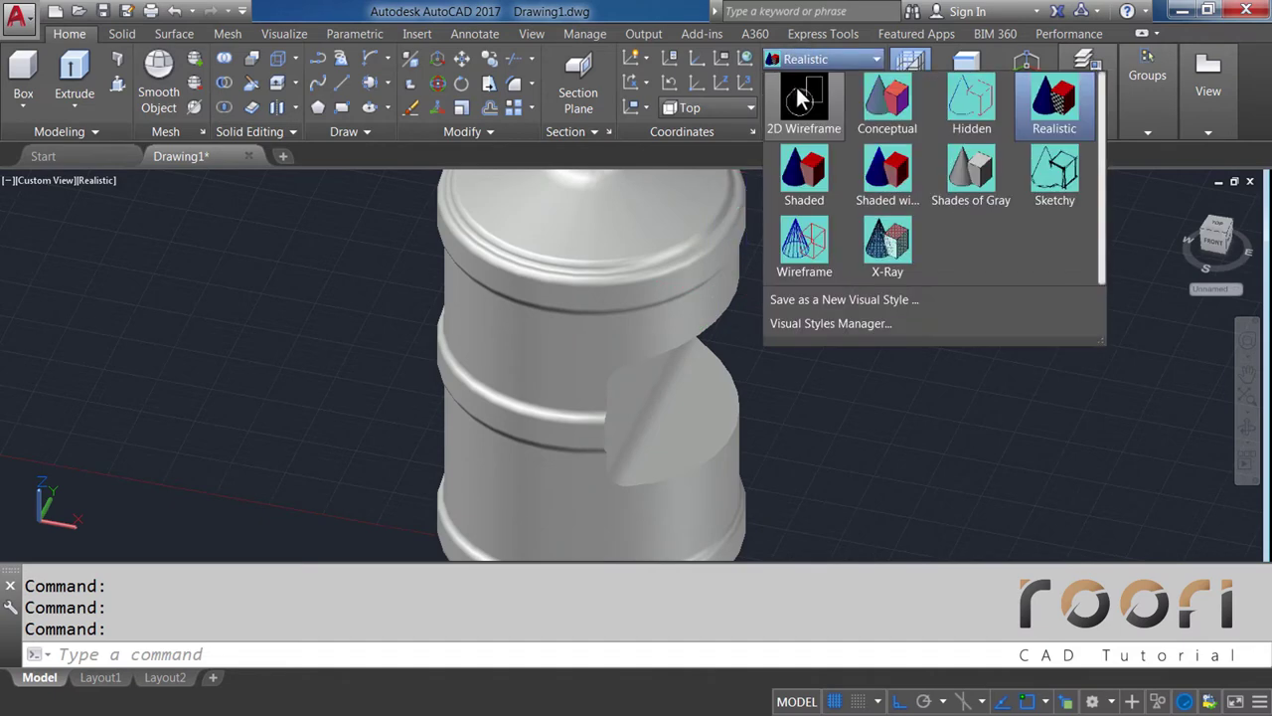
pyautogui.click(796, 87)
pyautogui.click(799, 84)
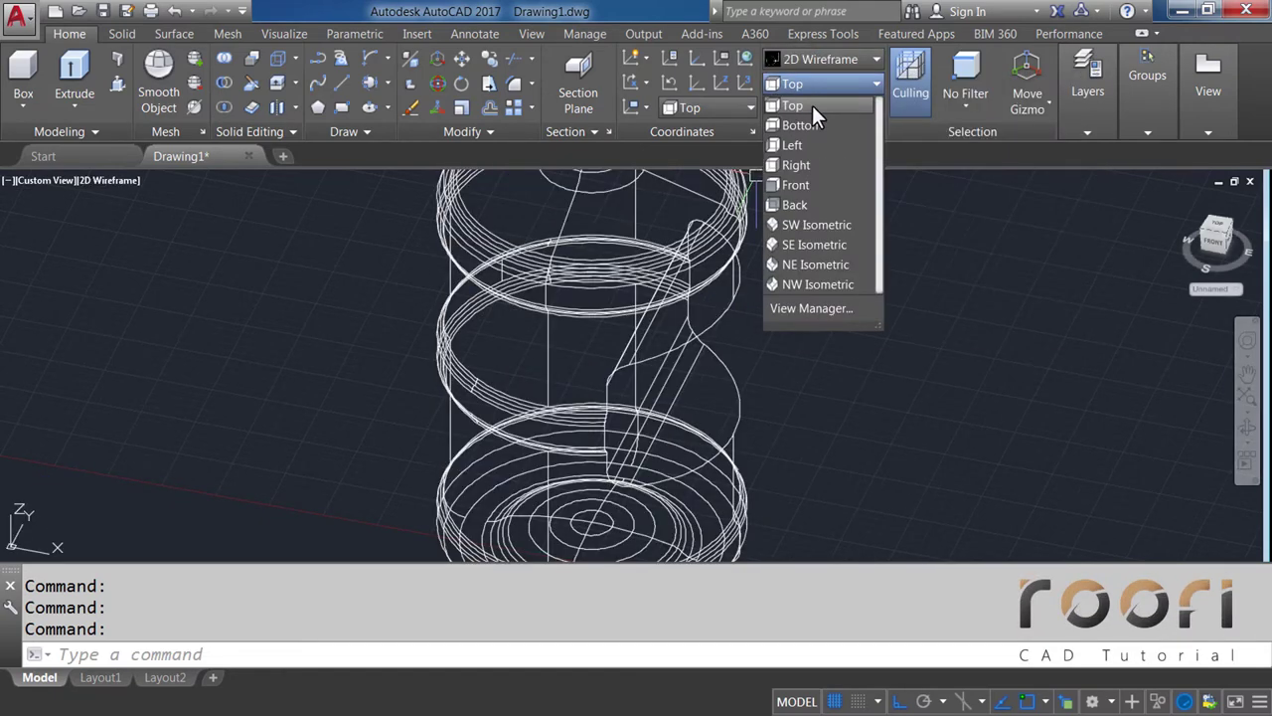
# From Top view, start a circle right of the jug and begin entering its diameter
pyautogui.click(800, 106)
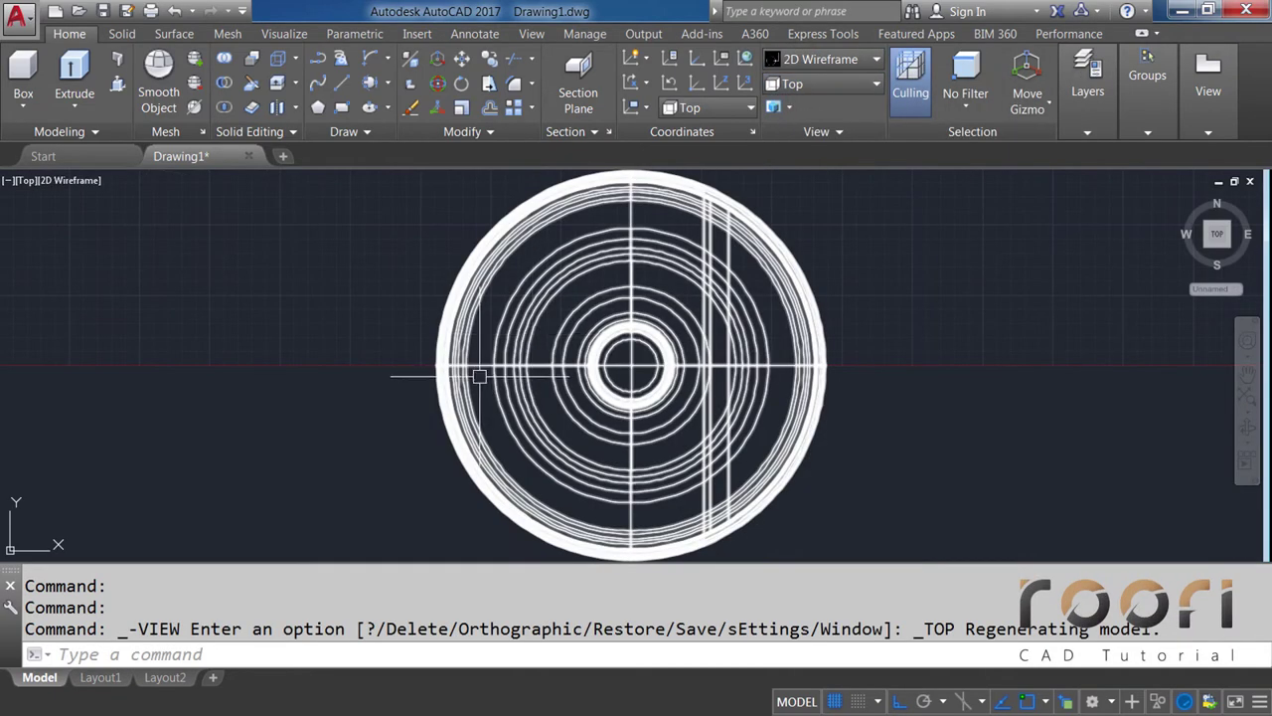
pyautogui.write('C')
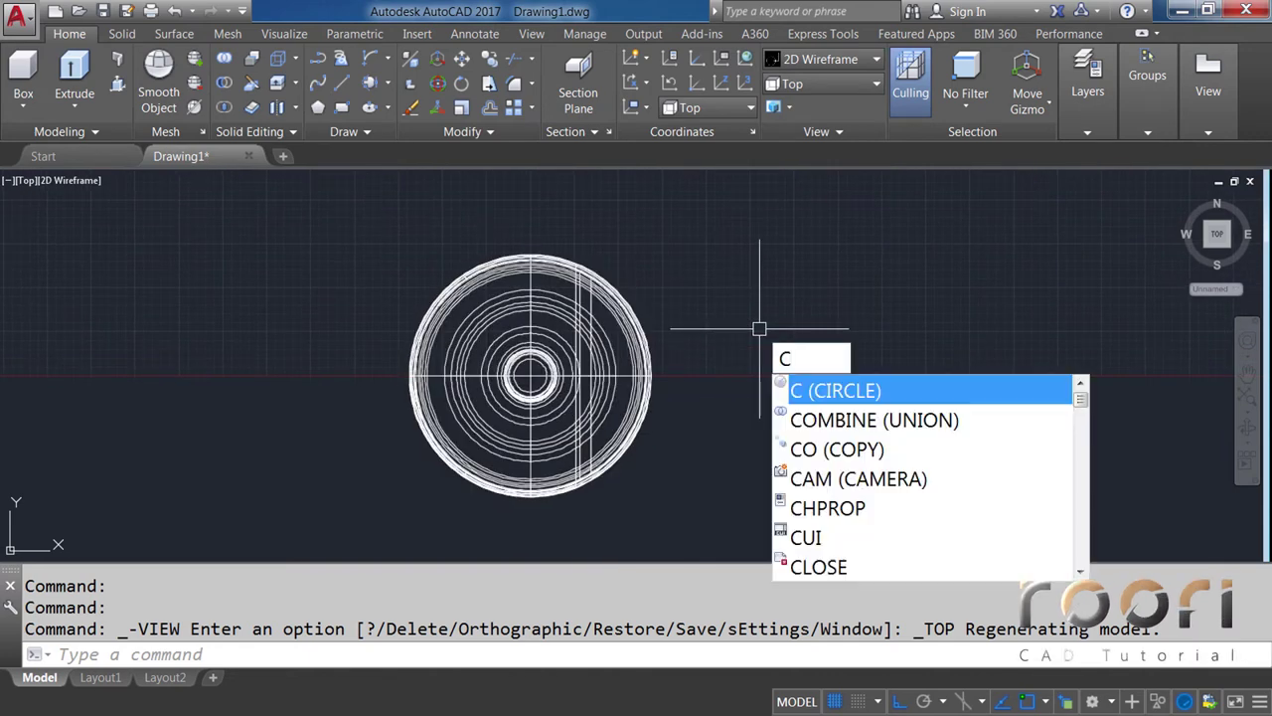
pyautogui.press('Return')
pyautogui.click(747, 353)
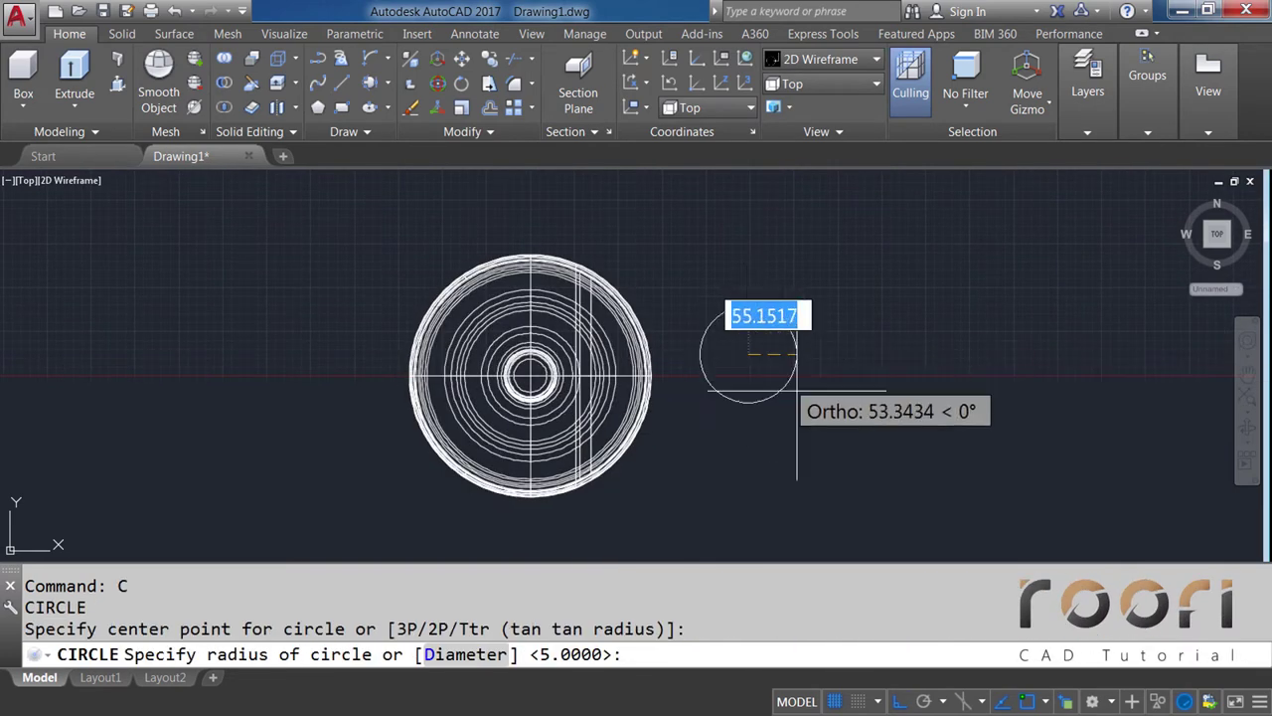
pyautogui.write('D')
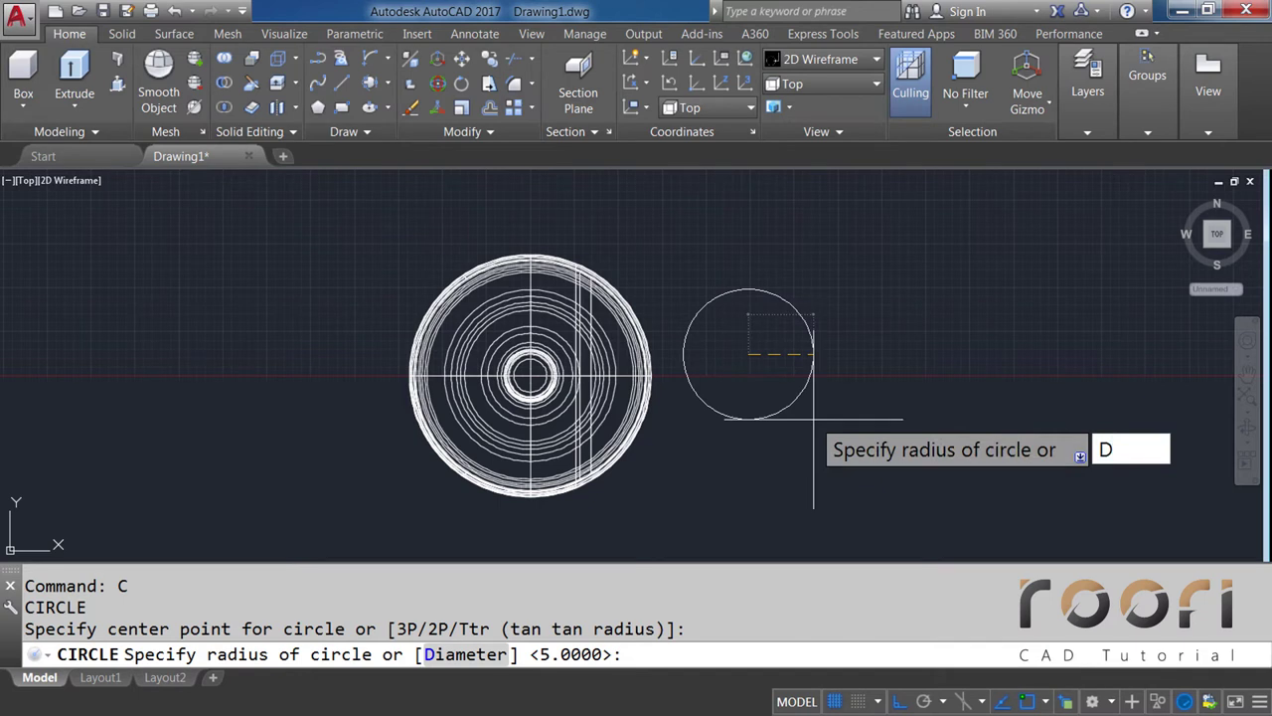
pyautogui.press('Return')
pyautogui.write('35')
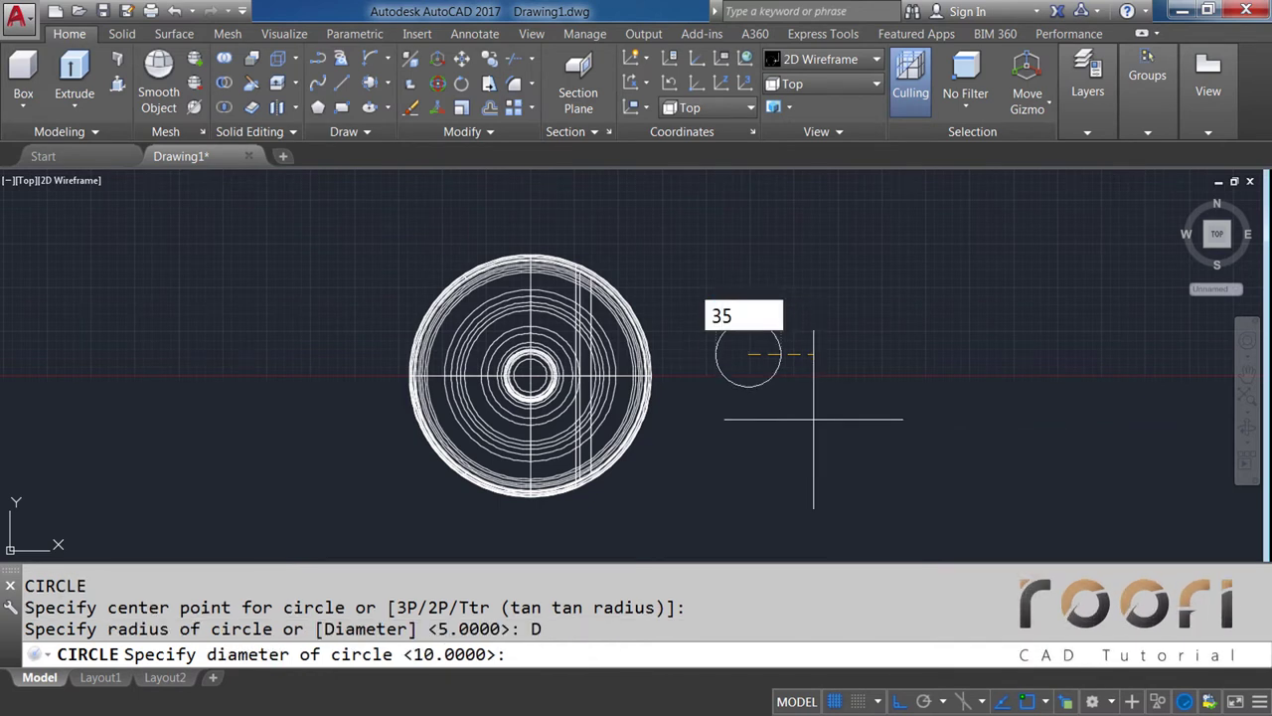
# Finish the 35-diameter circle and orbit to a 3D view
pyautogui.press('Return')
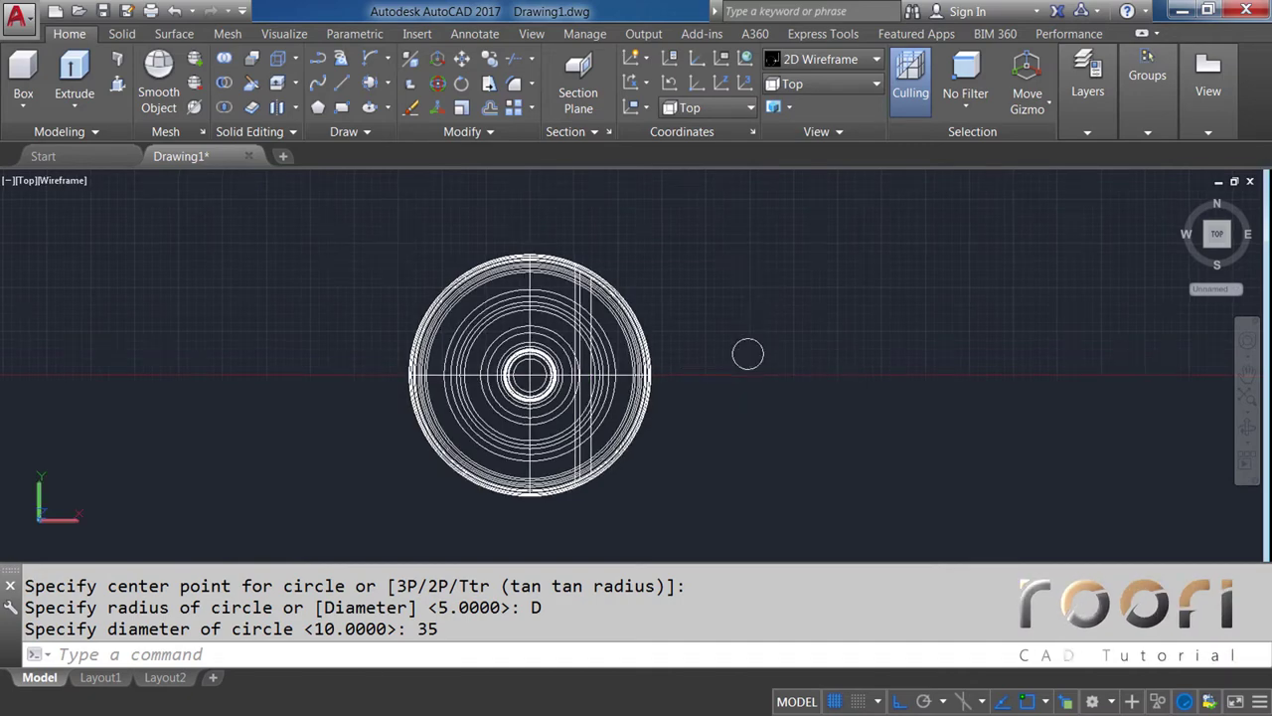
pyautogui.moveTo(740, 427)
pyautogui.keyDown('shift'); pyautogui.mouseDown(button='middle')
pyautogui.moveTo(750, 281)
pyautogui.moveTo(736, 402)
pyautogui.mouseUp(button='middle'); pyautogui.keyUp('shift')
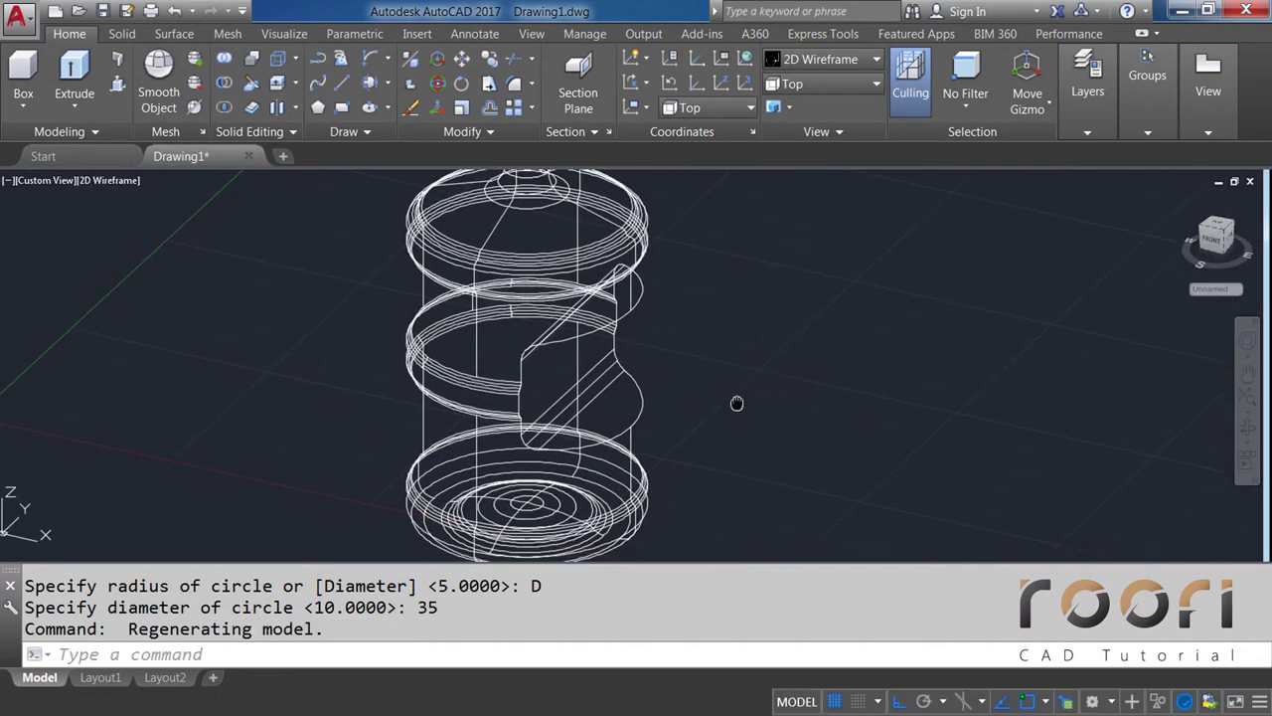
pyautogui.scroll(4, 737, 402)
pyautogui.scroll(2, 689, 388)
pyautogui.write('EXTR')
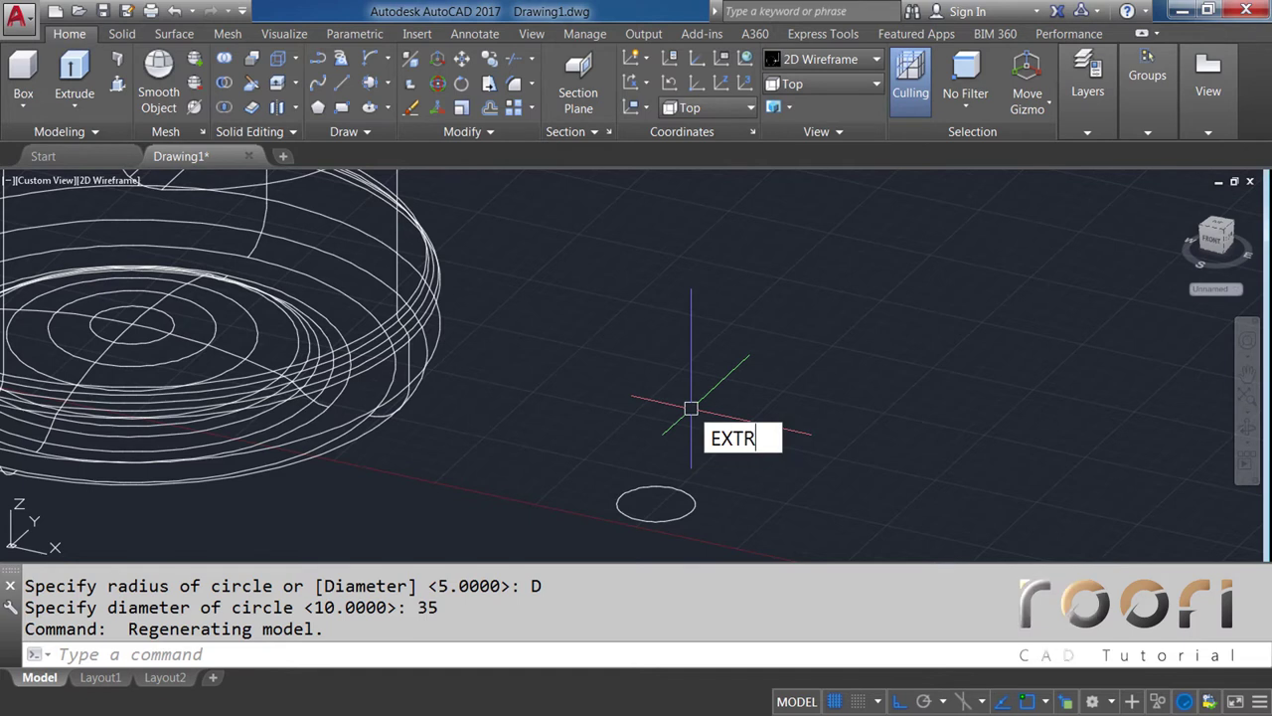
# Extrude the small circle into a 150-tall cylinder and recentre the view
pyautogui.write('UDE')
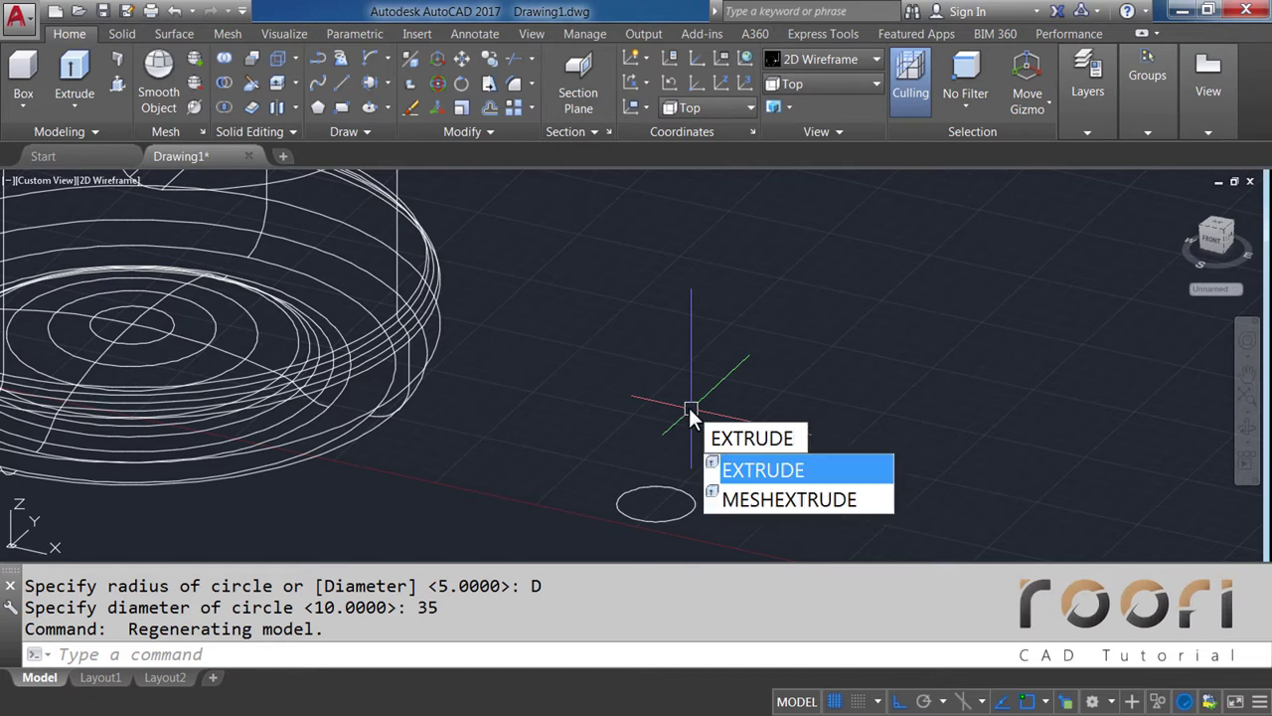
pyautogui.press('Return')
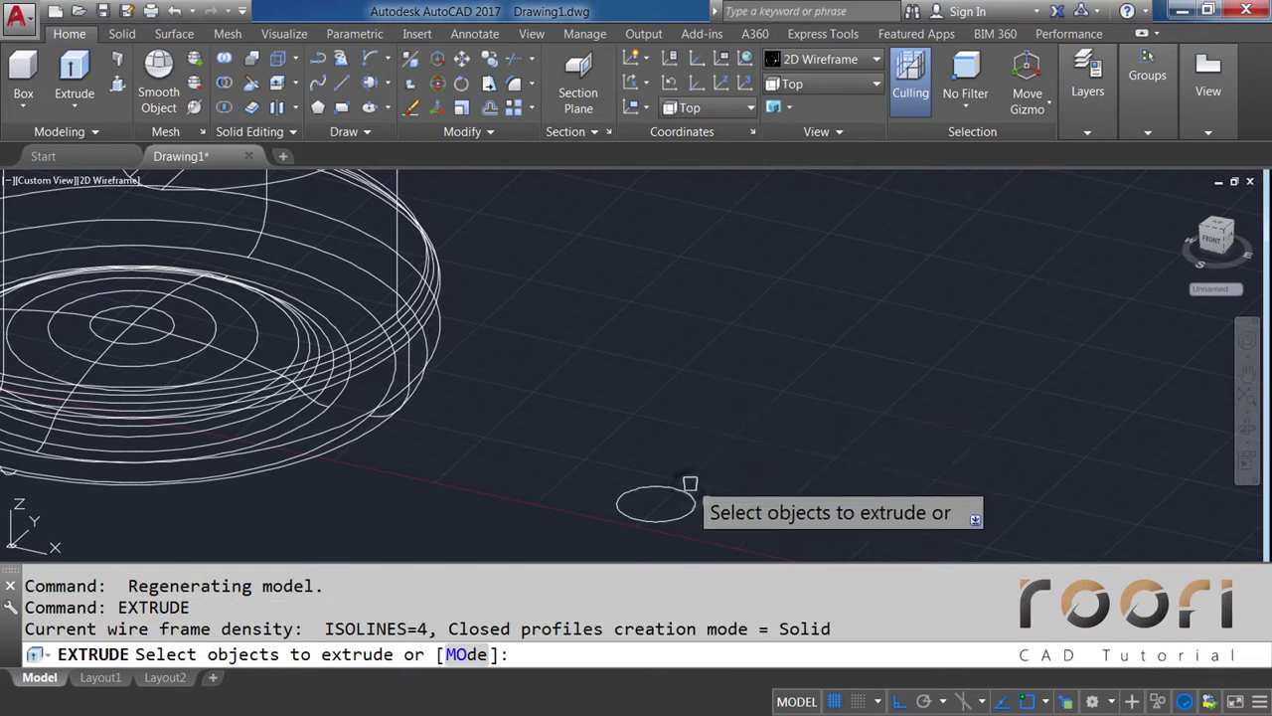
pyautogui.click(690, 488)
pyautogui.write('150')
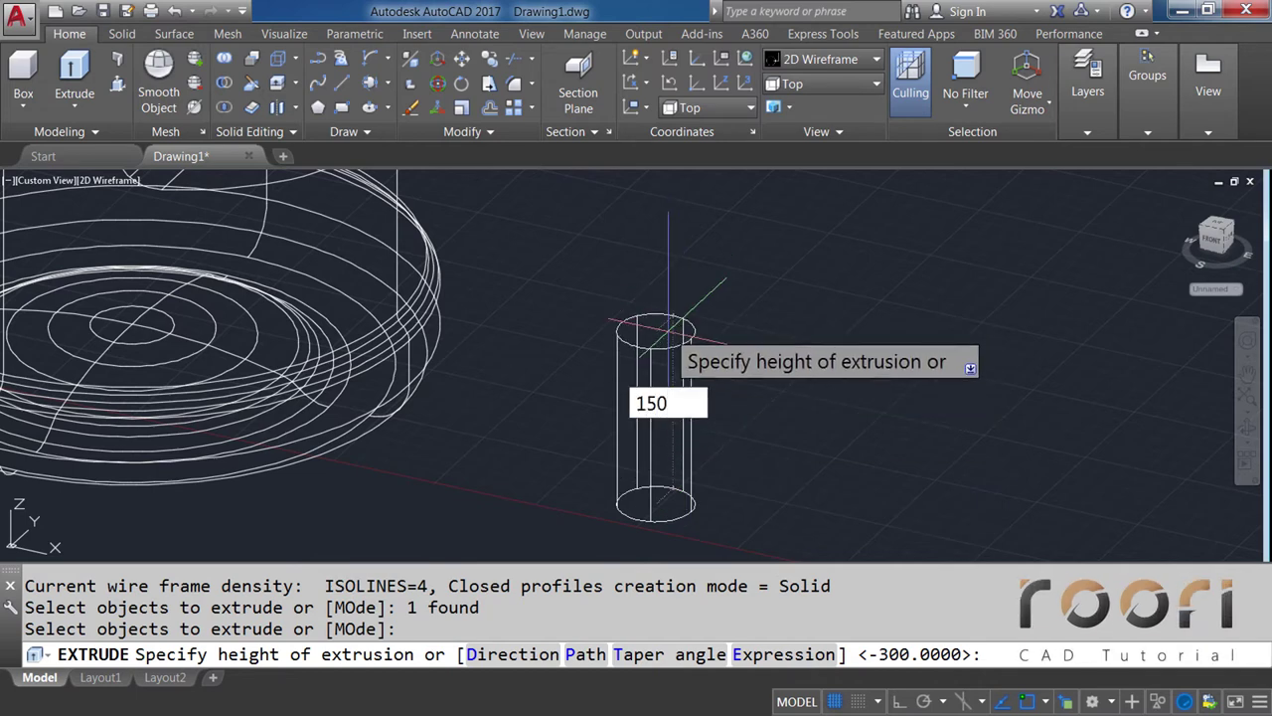
pyautogui.press('Return')
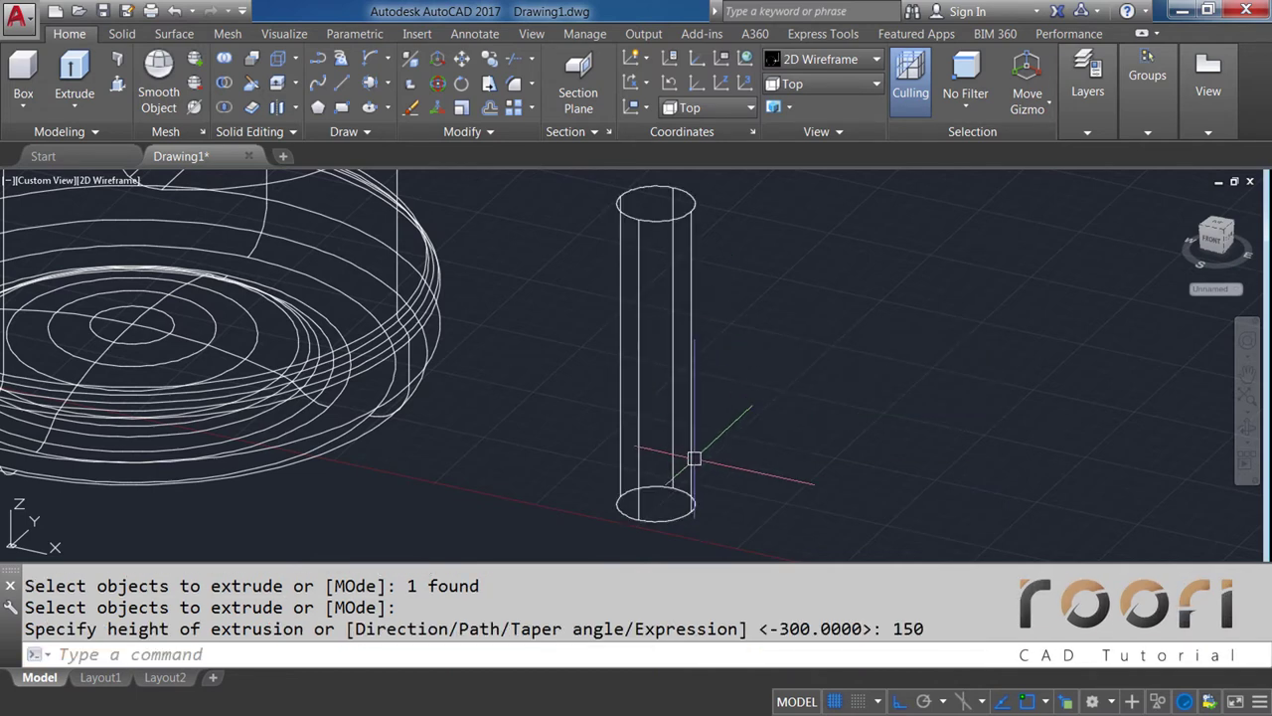
pyautogui.moveTo(690, 454); pyautogui.dragTo(682, 431, button='middle')
pyautogui.scroll(-2, 674, 440)
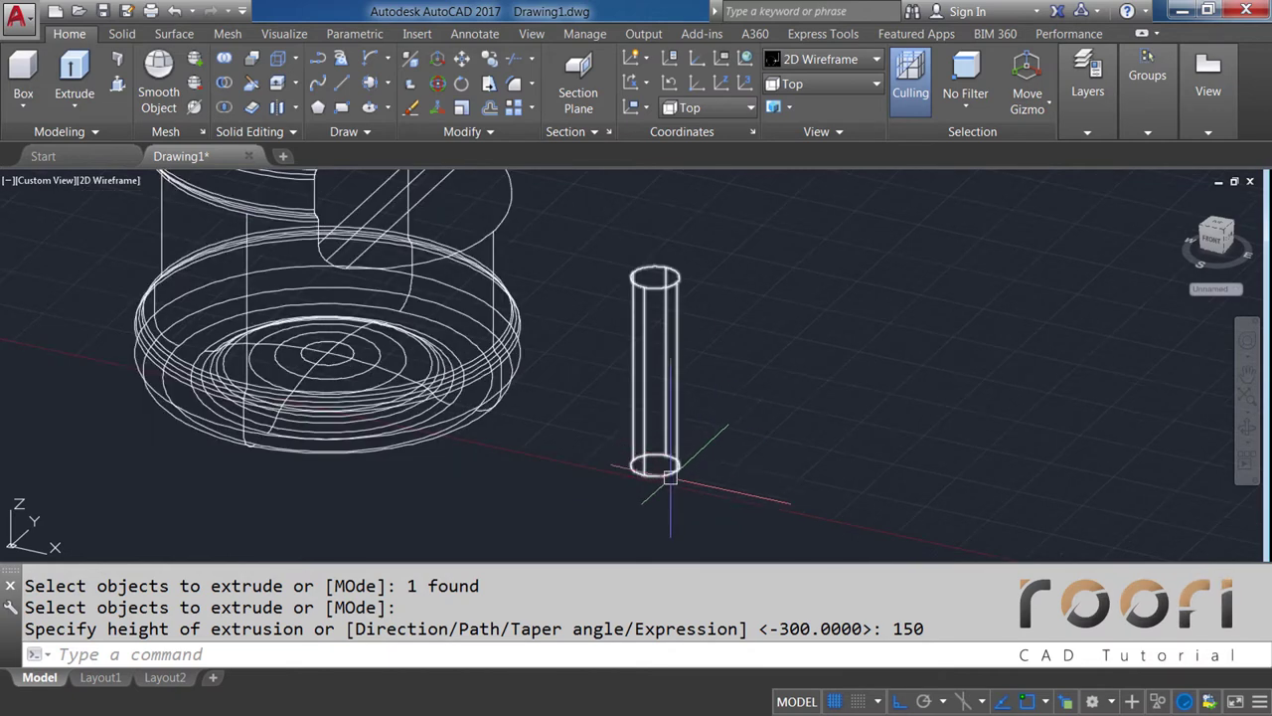
pyautogui.scroll(3, 669, 477)
pyautogui.scroll(5, 669, 473)
pyautogui.write('M')
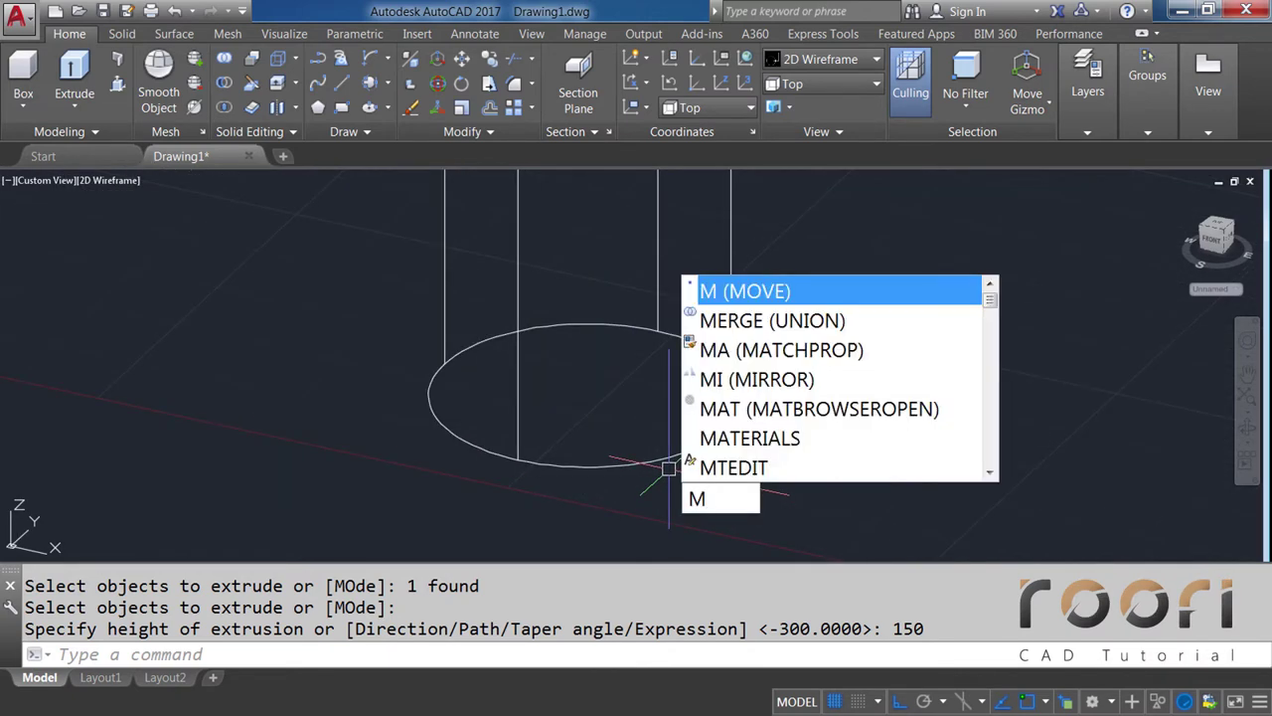
# Select the new cylinder for moving
pyautogui.press('Return')
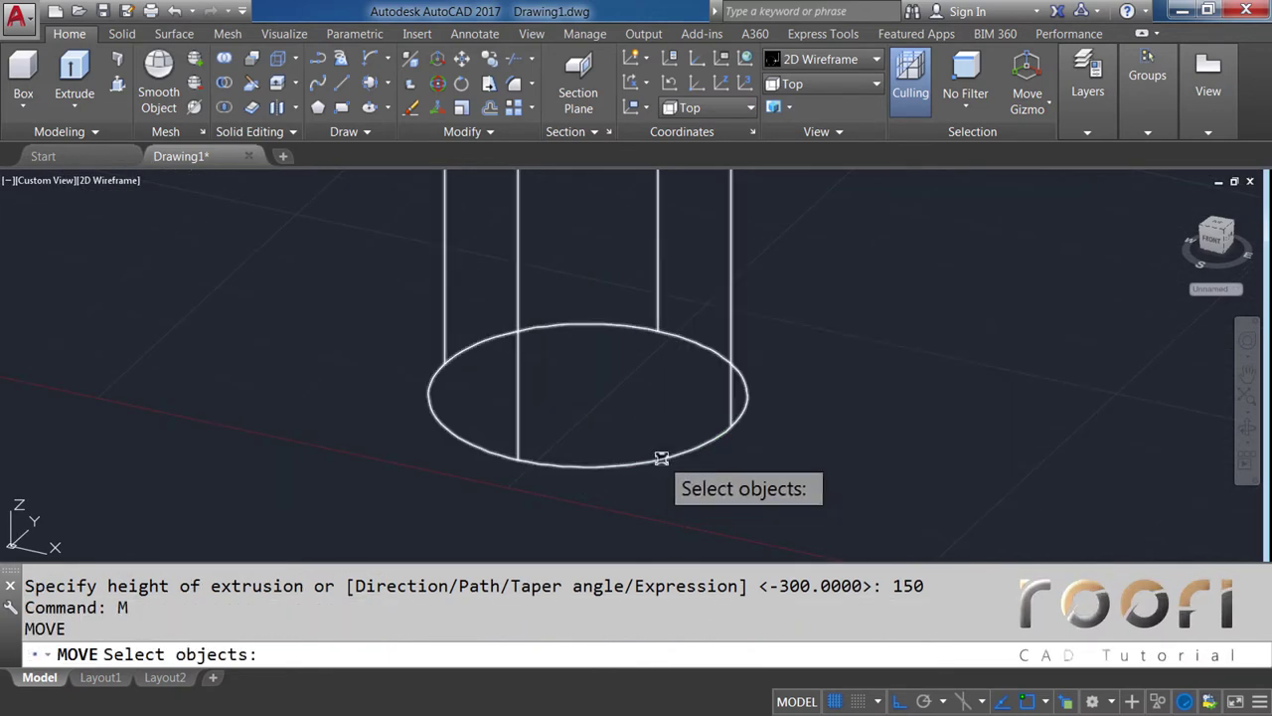
pyautogui.click(662, 457)
pyautogui.press('Return')
pyautogui.scroll(3, 700, 442)
pyautogui.scroll(3, 732, 388)
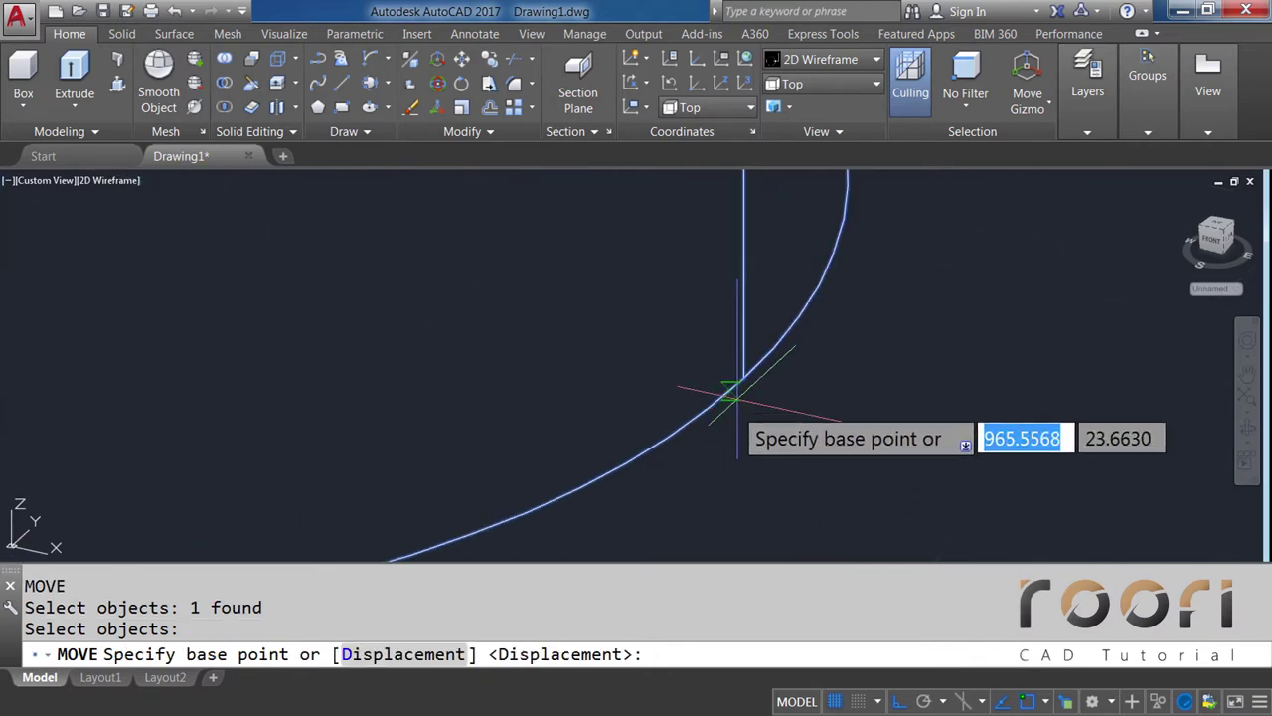
# Move the cylinder from its bottom edge into the jug's recess beside the handle
pyautogui.click(746, 375)
pyautogui.scroll(-2, 745, 378)
pyautogui.scroll(-2, 745, 377)
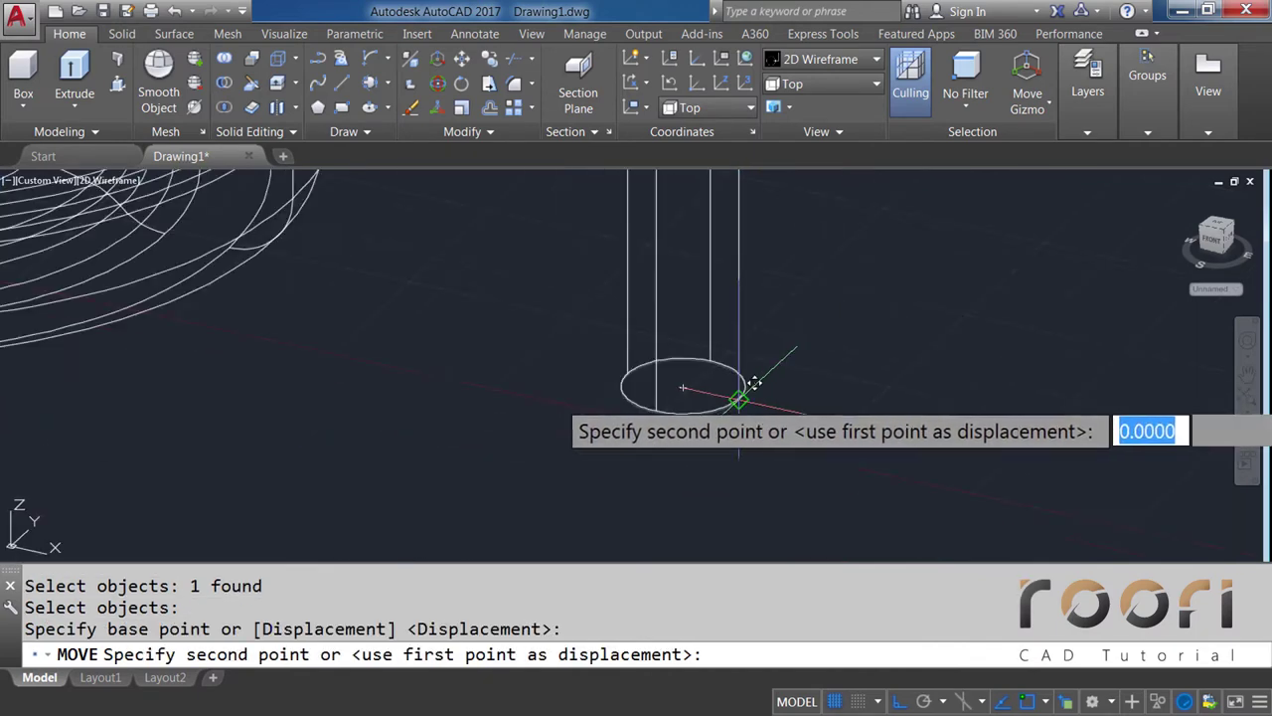
pyautogui.scroll(-2, 696, 367)
pyautogui.scroll(-2, 590, 285)
pyautogui.scroll(2, 590, 285)
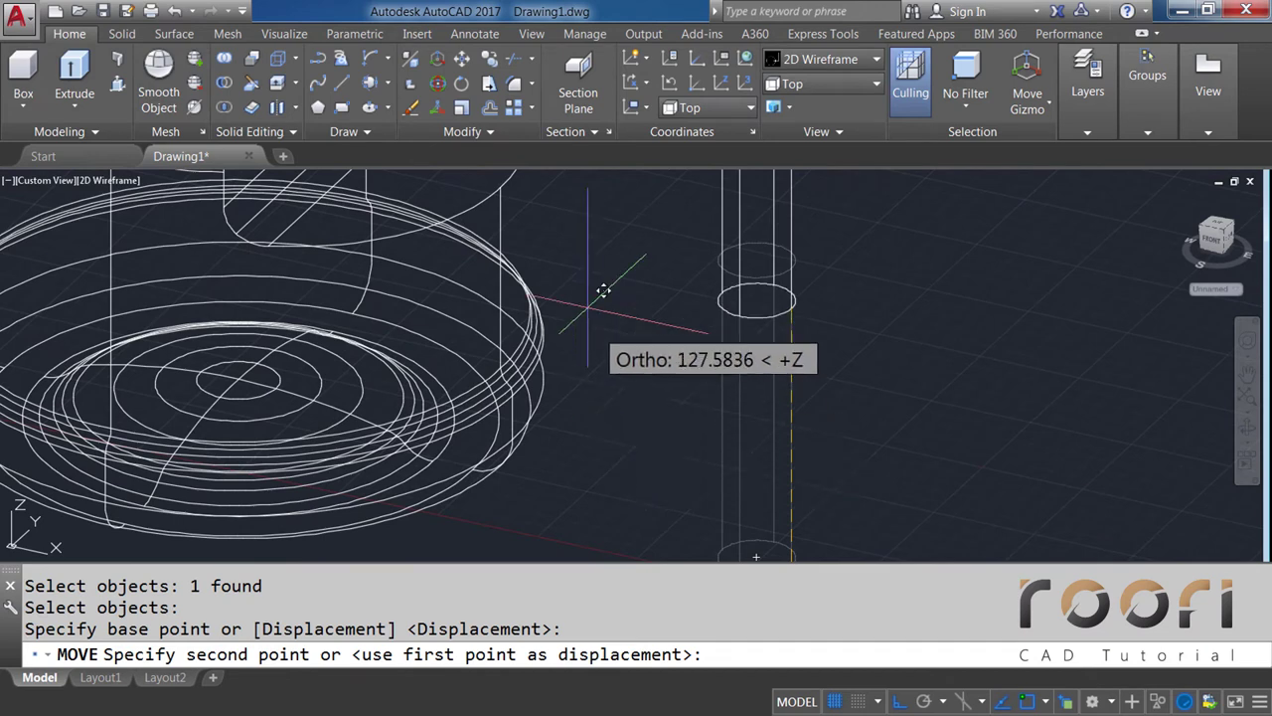
pyautogui.scroll(2, 603, 293)
pyautogui.scroll(2, 548, 235)
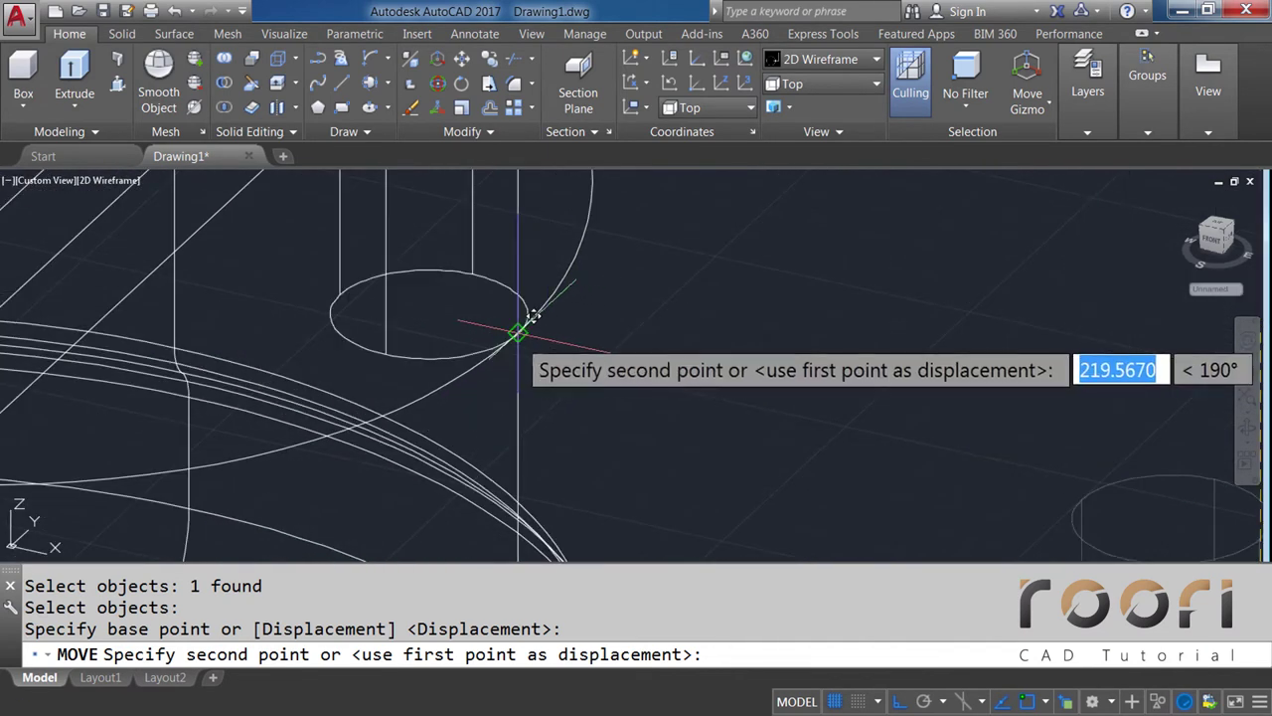
pyautogui.click(514, 334)
pyautogui.scroll(-3, 582, 382)
pyautogui.scroll(-2, 546, 358)
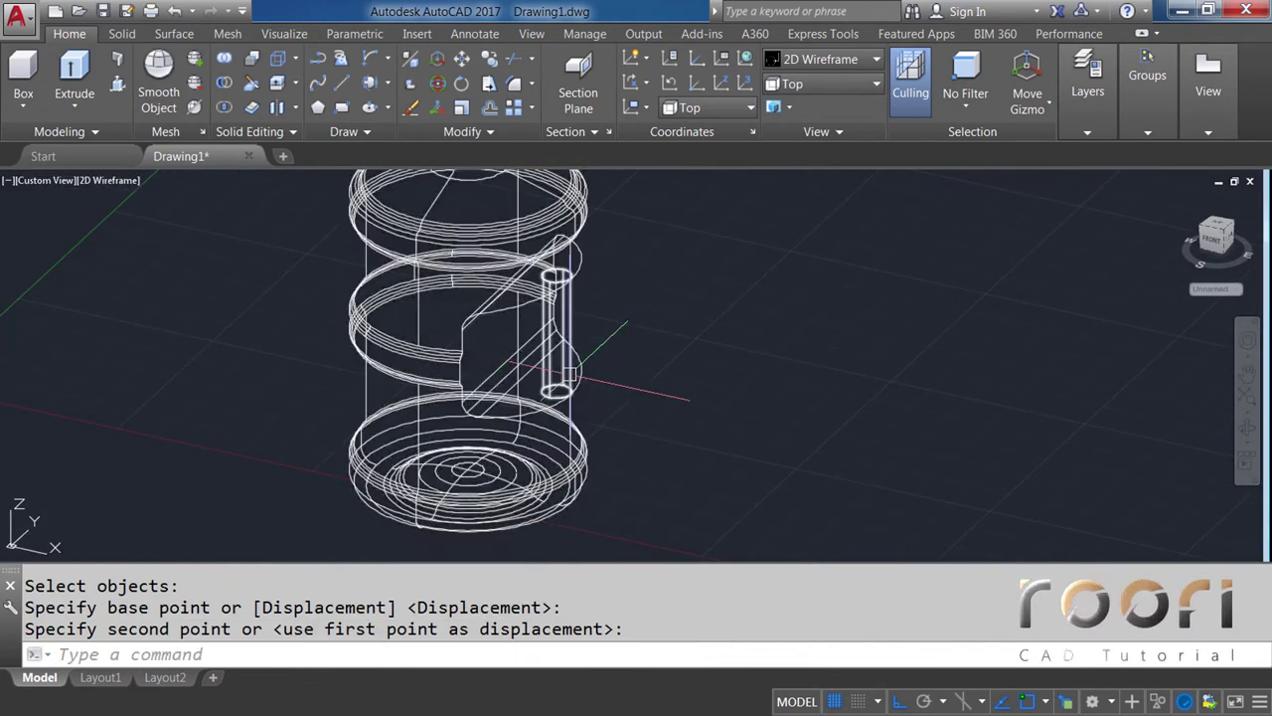
pyautogui.scroll(2, 522, 308)
pyautogui.scroll(2, 612, 396)
pyautogui.write('UNION')
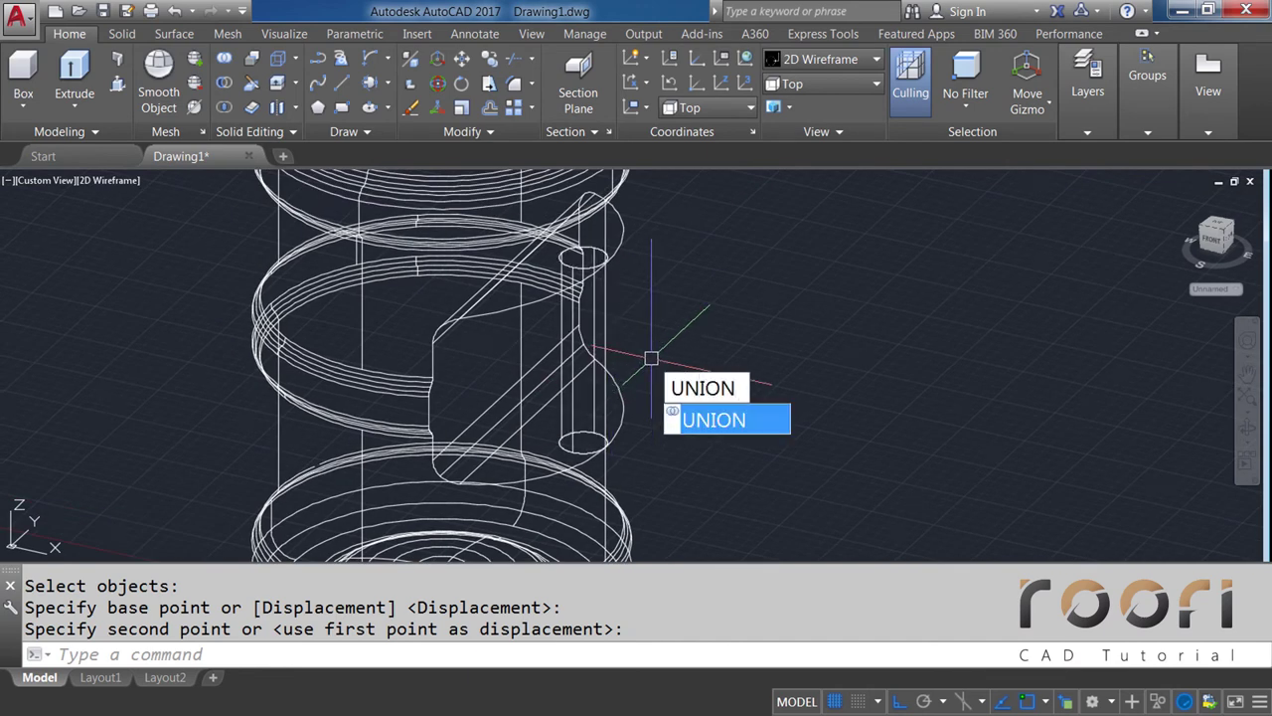
# Union the jug body and the cylinder into one solid
pyautogui.press('Return')
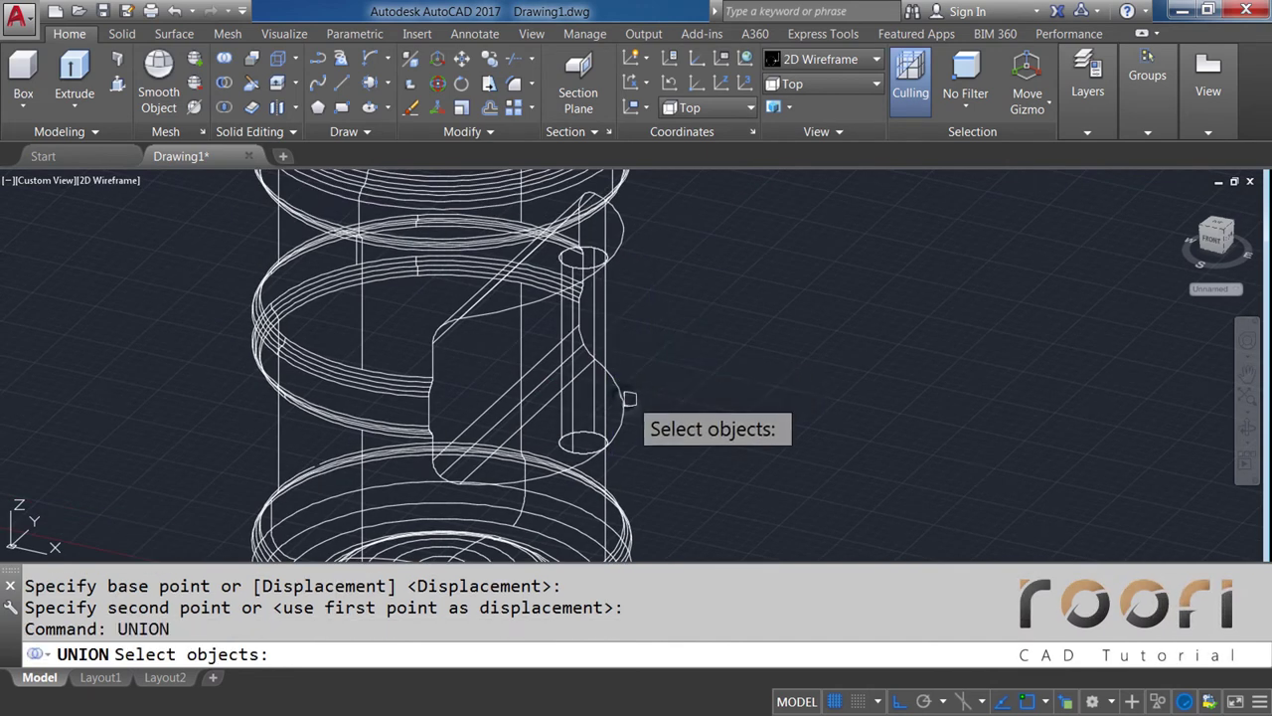
pyautogui.click(622, 398)
pyautogui.click(600, 406)
pyautogui.press('Return')
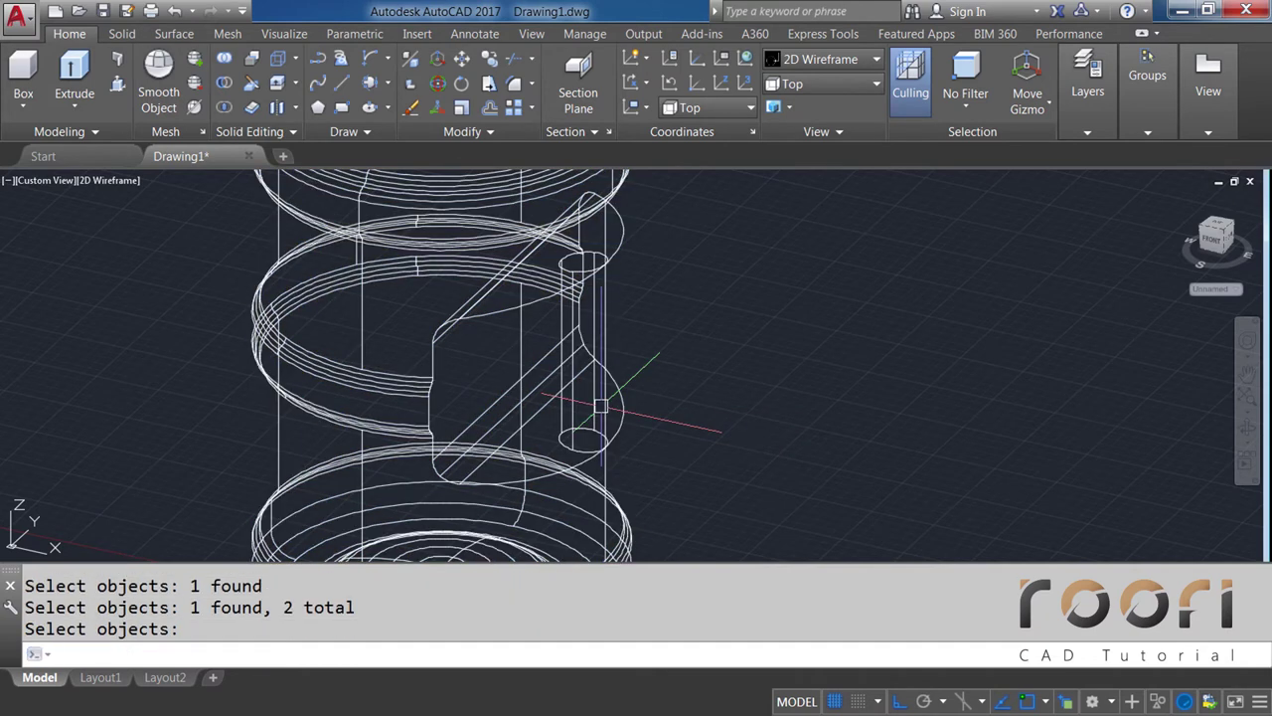
# Switch to the Realistic visual style and orbit to face the recess
pyautogui.click(821, 62)
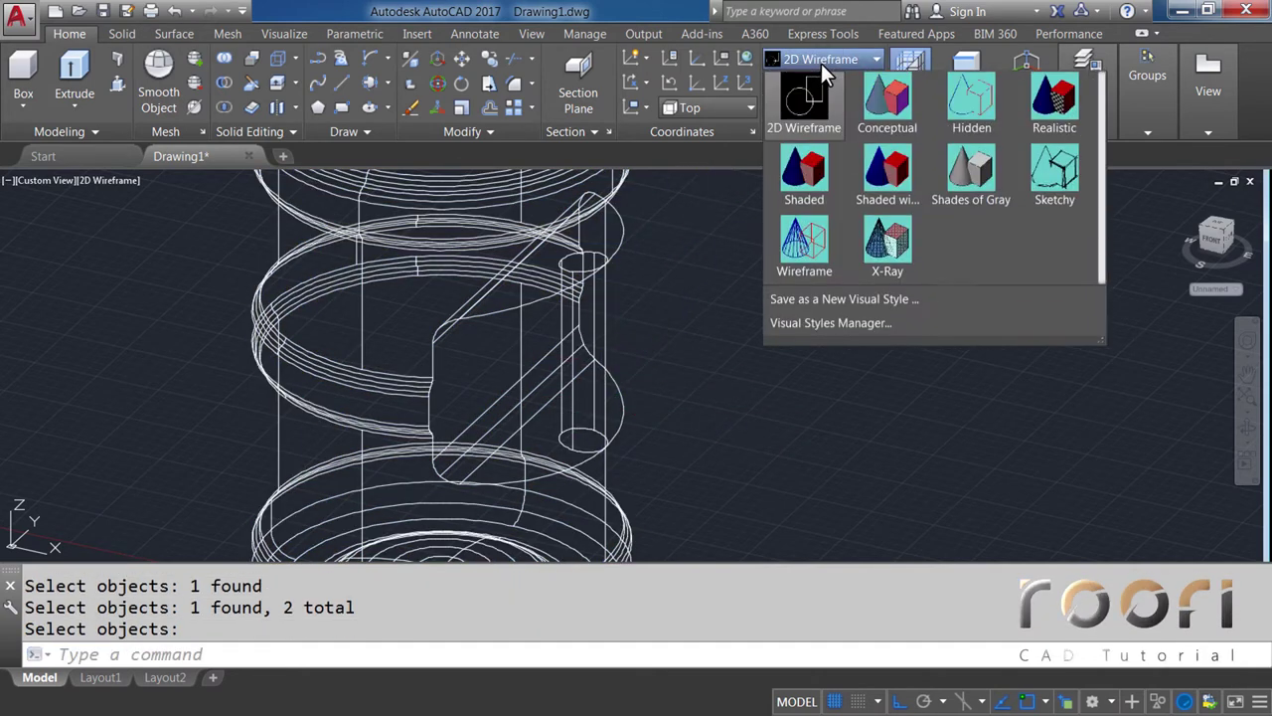
pyautogui.click(1054, 116)
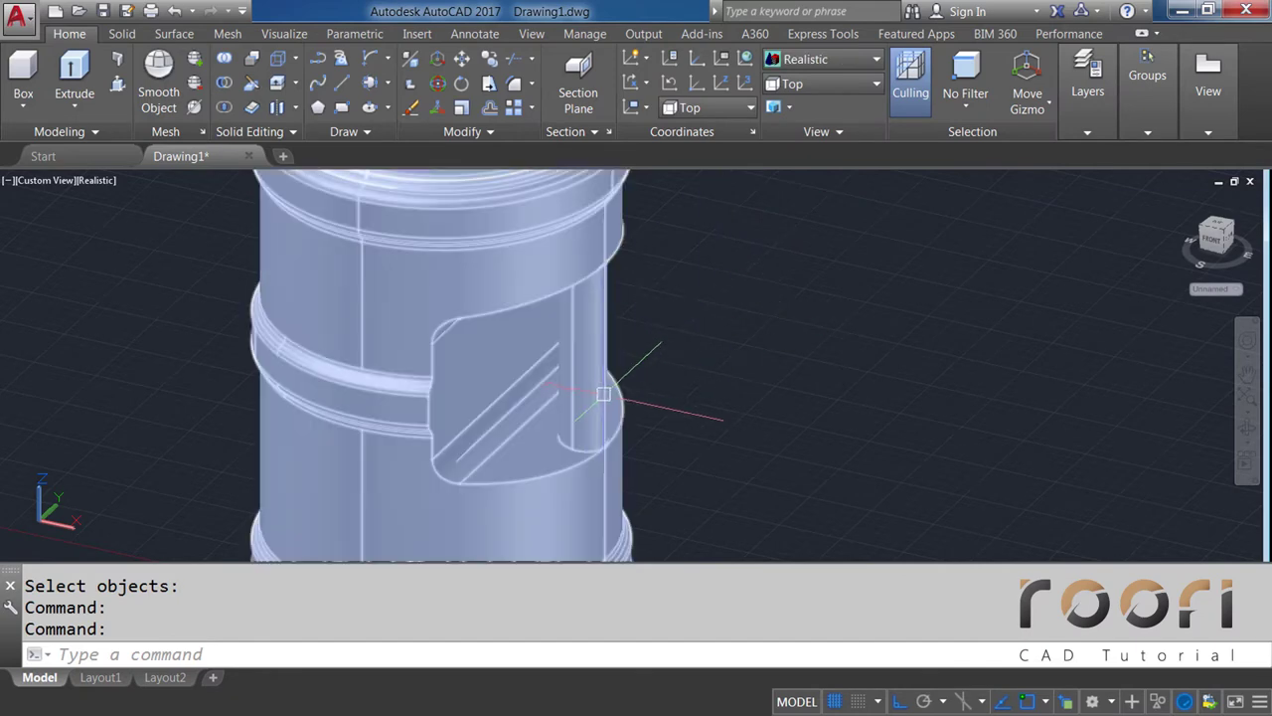
pyautogui.moveTo(581, 396)
pyautogui.keyDown('shift'); pyautogui.mouseDown(button='middle')
pyautogui.moveTo(424, 461)
pyautogui.moveTo(425, 373)
pyautogui.moveTo(696, 474)
pyautogui.mouseUp(button='middle'); pyautogui.keyUp('shift')
pyautogui.scroll(3, 596, 425)
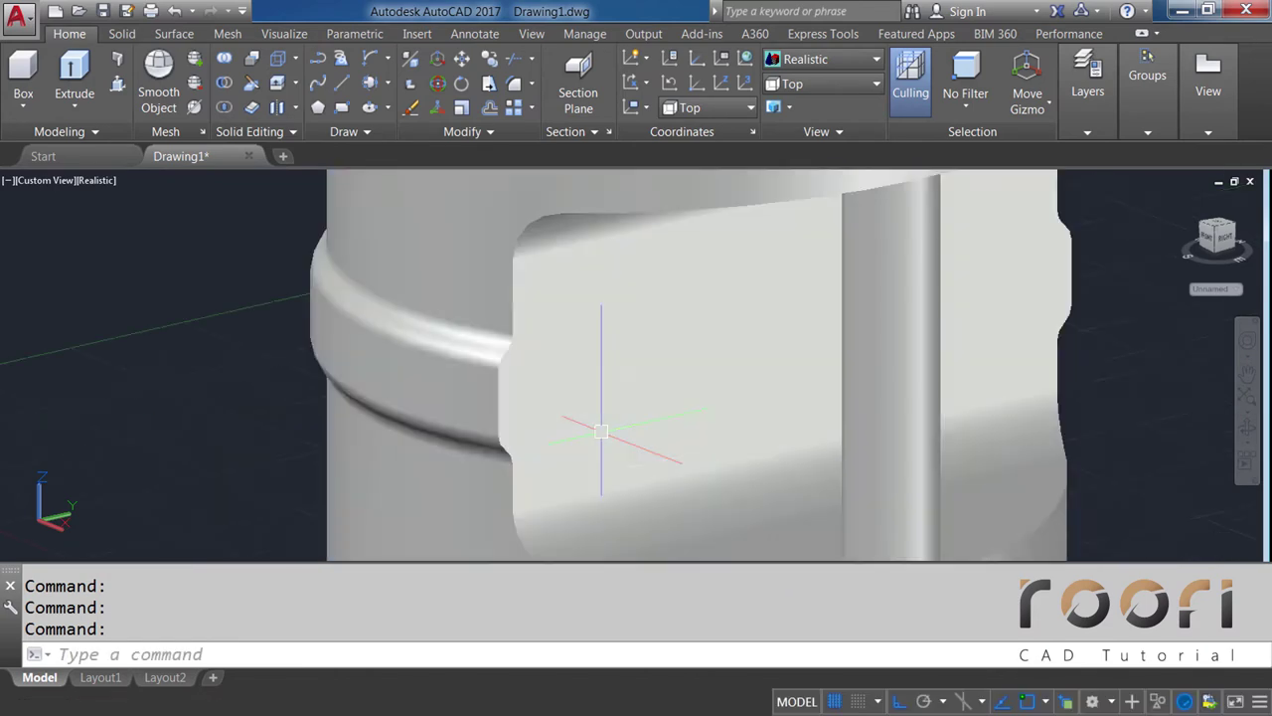
pyautogui.moveTo(597, 432); pyautogui.dragTo(540, 407, button='middle')
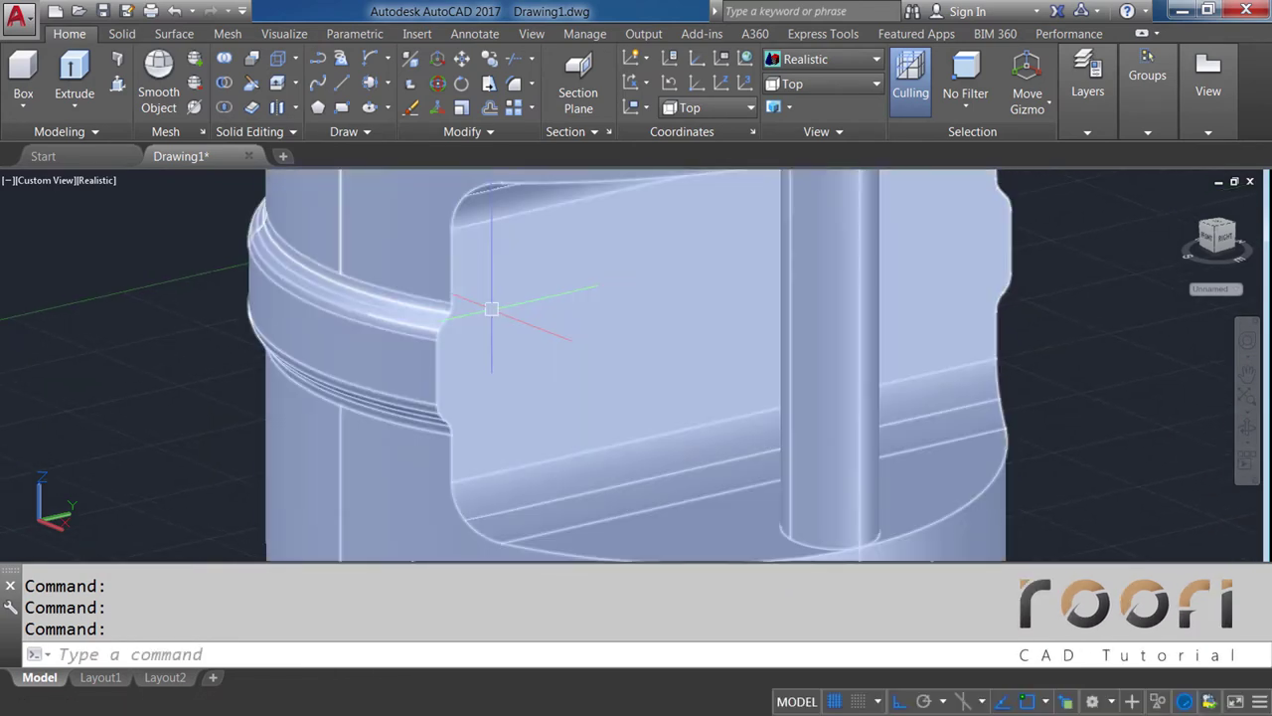
# Start a 10-radius fillet on an edge of the jug's recess
pyautogui.click(533, 85)
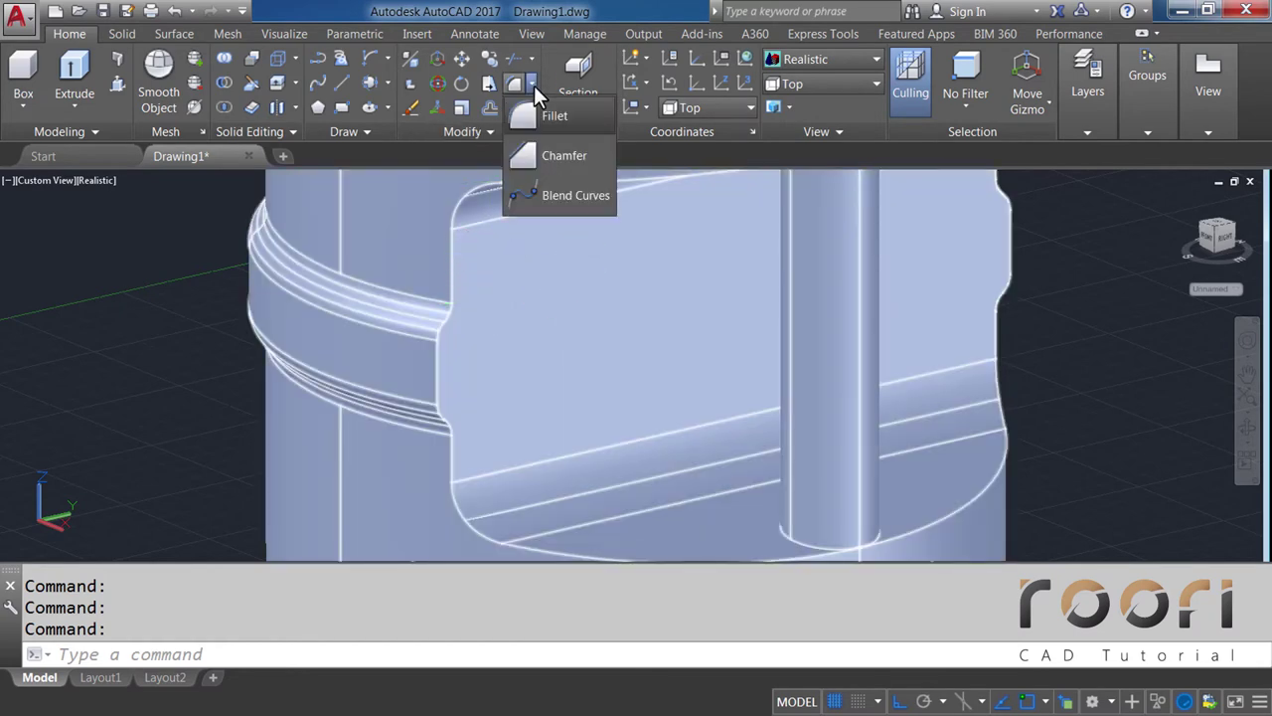
pyautogui.click(554, 117)
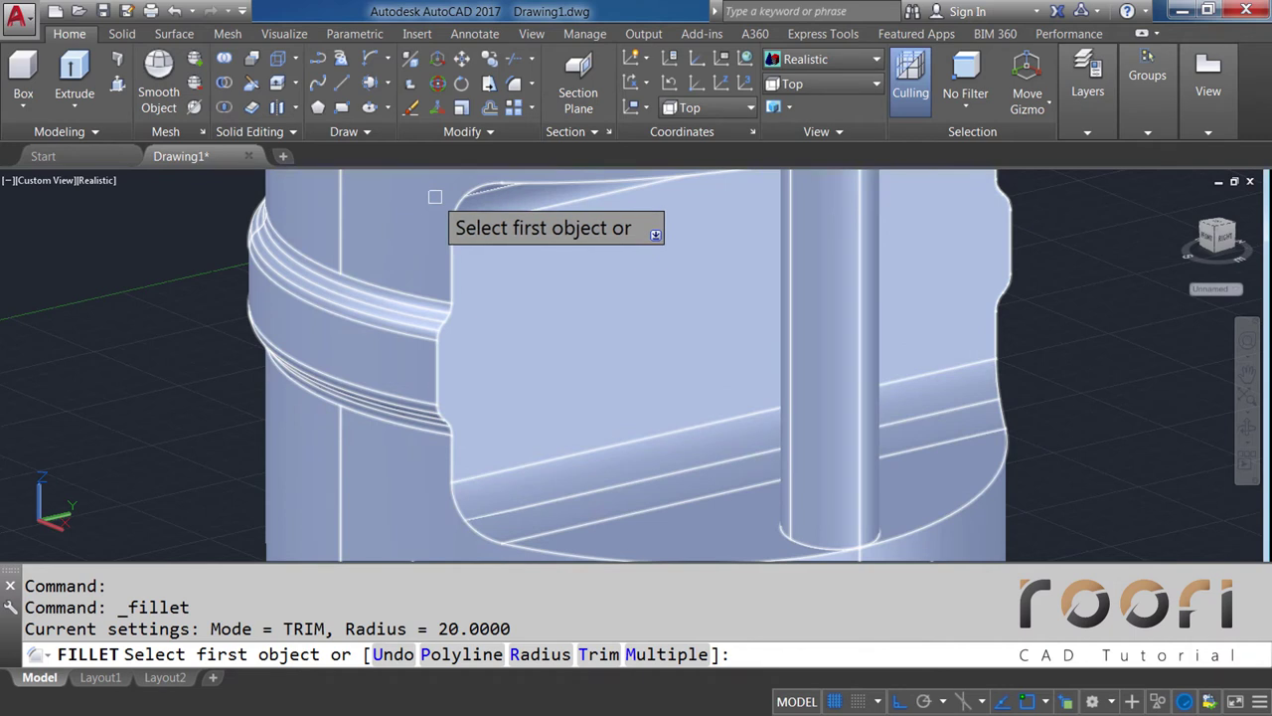
pyautogui.write('R')
pyautogui.press('Return')
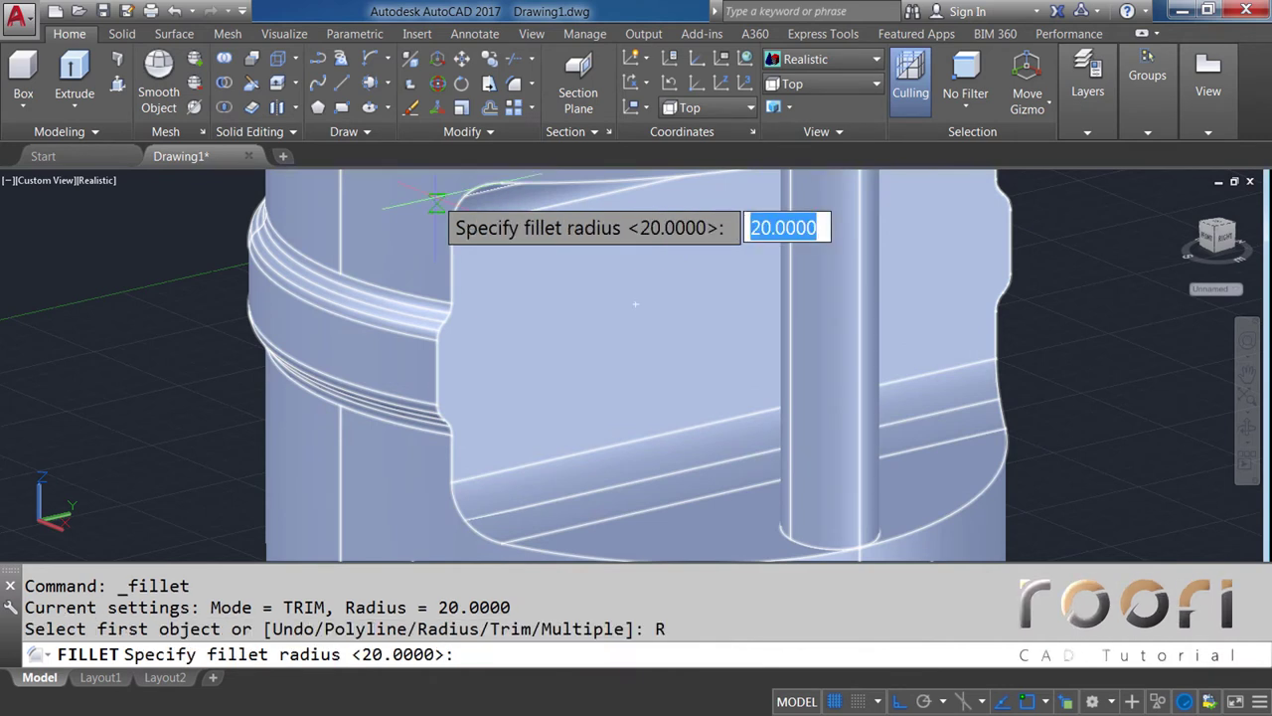
pyautogui.write('10')
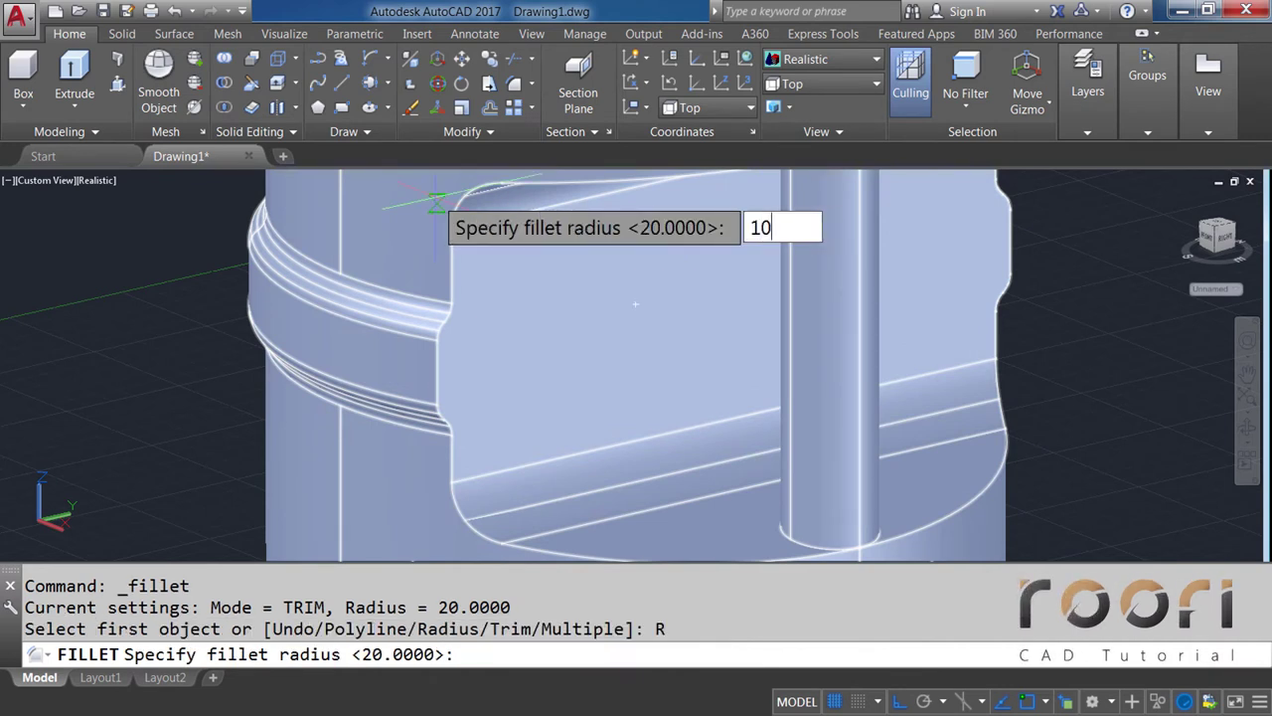
pyautogui.press('Return')
pyautogui.click(451, 245)
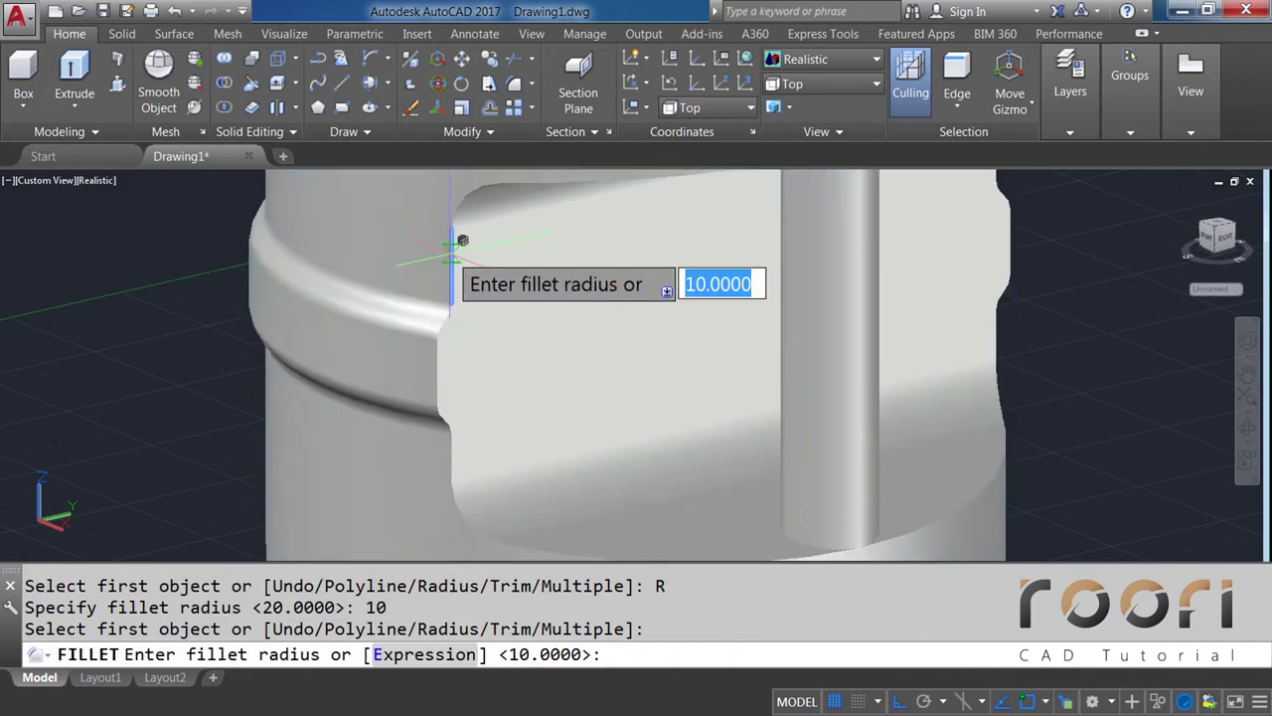
pyautogui.press('Return')
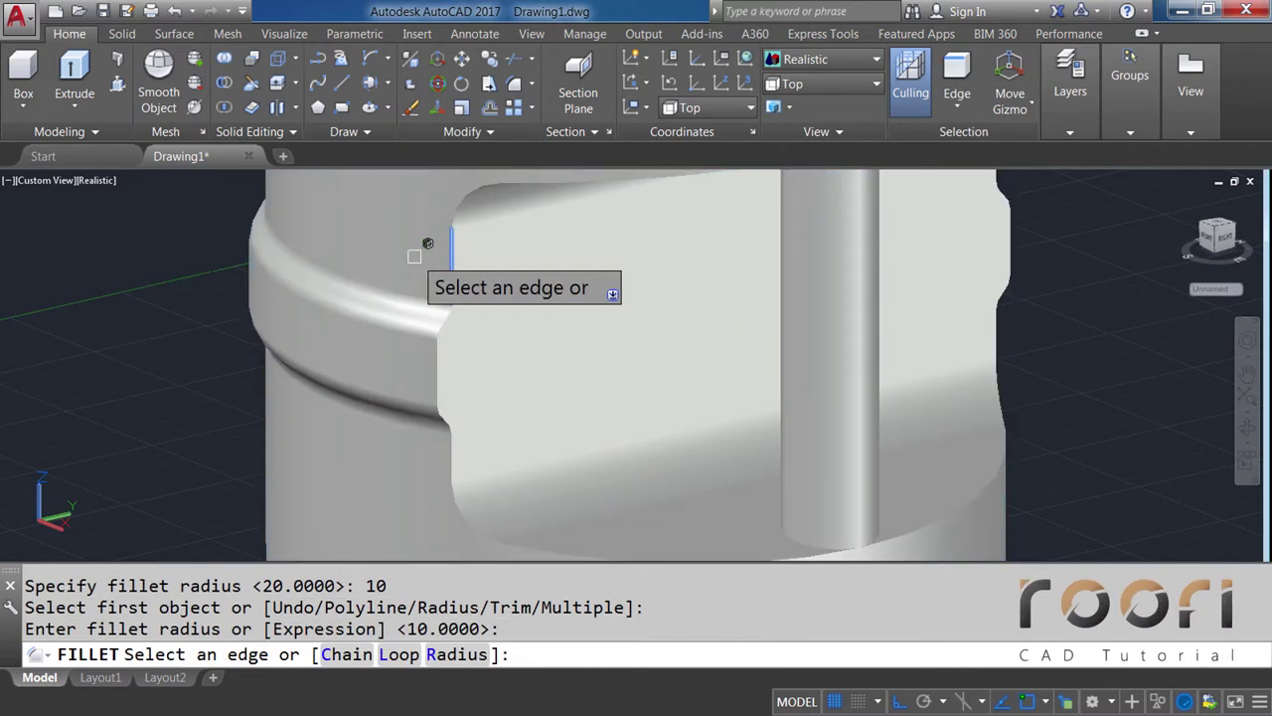
# Fillet the 11-edge chain around the cut-out, then orbit to inspect it
pyautogui.click(347, 656)
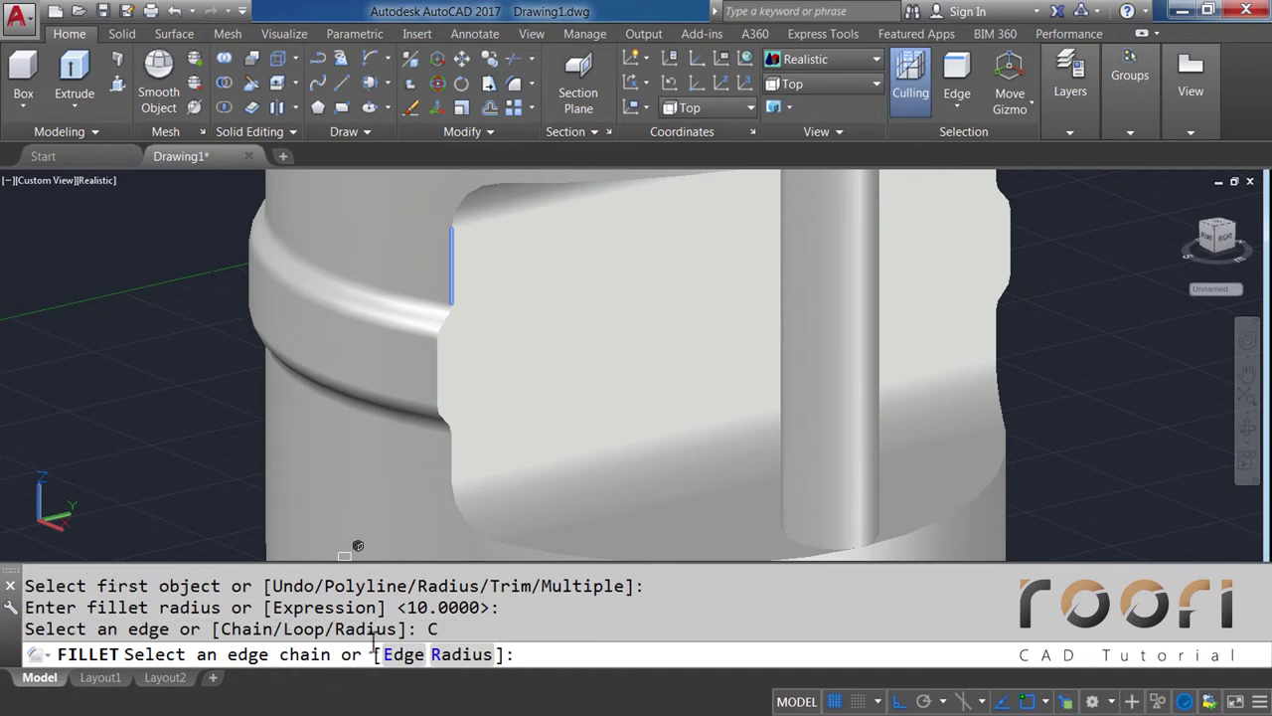
pyautogui.click(454, 454)
pyautogui.scroll(-2, 428, 433)
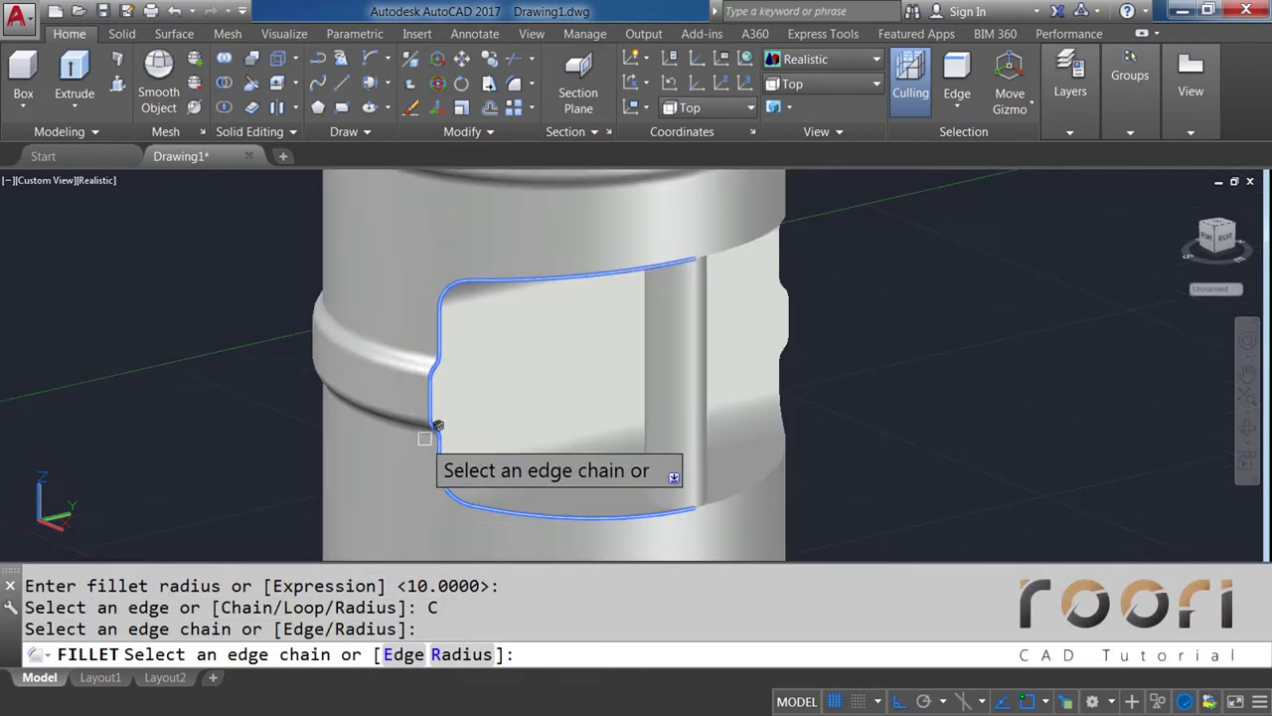
pyautogui.press('Return')
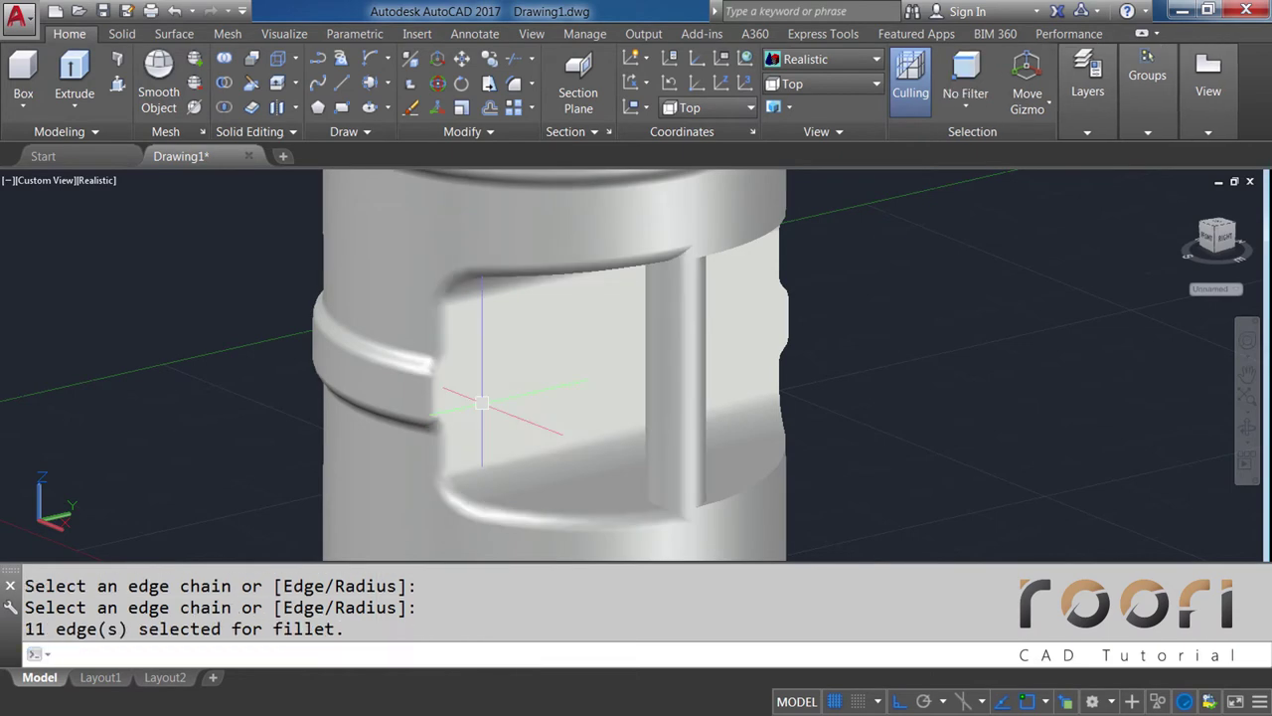
pyautogui.press('Return')
pyautogui.press('Escape')
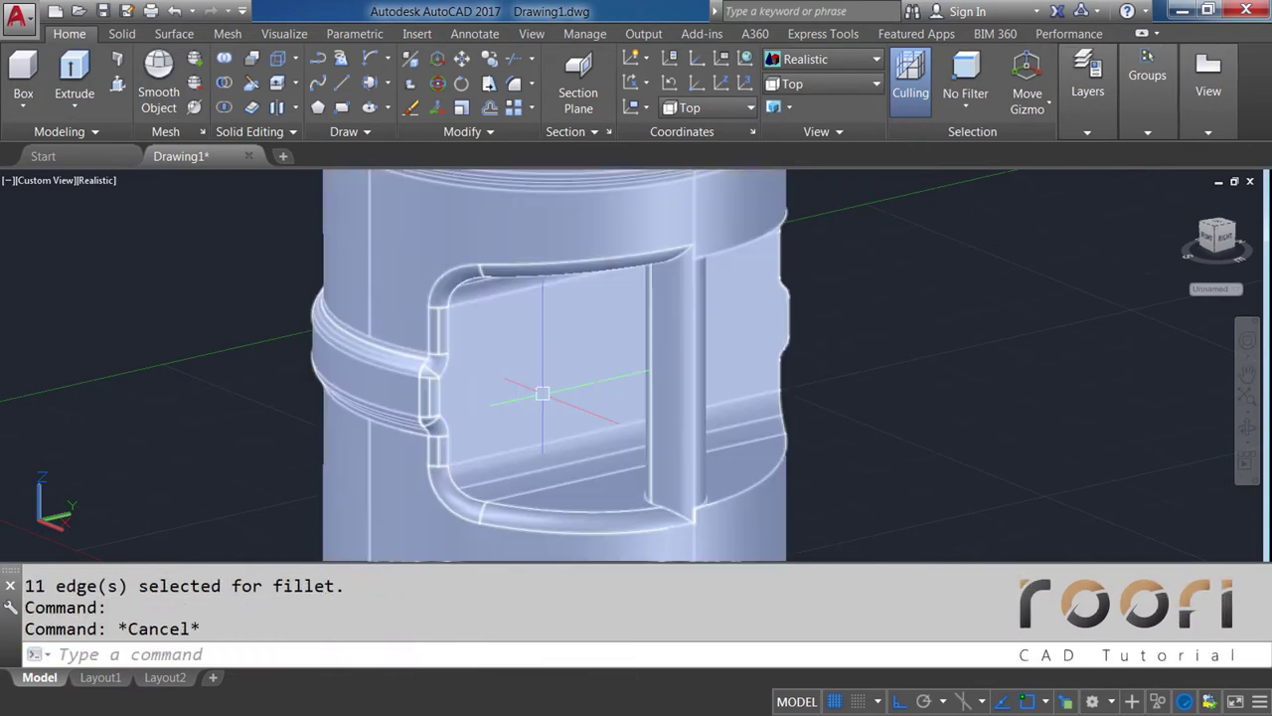
pyautogui.keyDown('shift'); pyautogui.moveTo(547, 389); pyautogui.dragTo(453, 389, button='middle'); pyautogui.keyUp('shift')
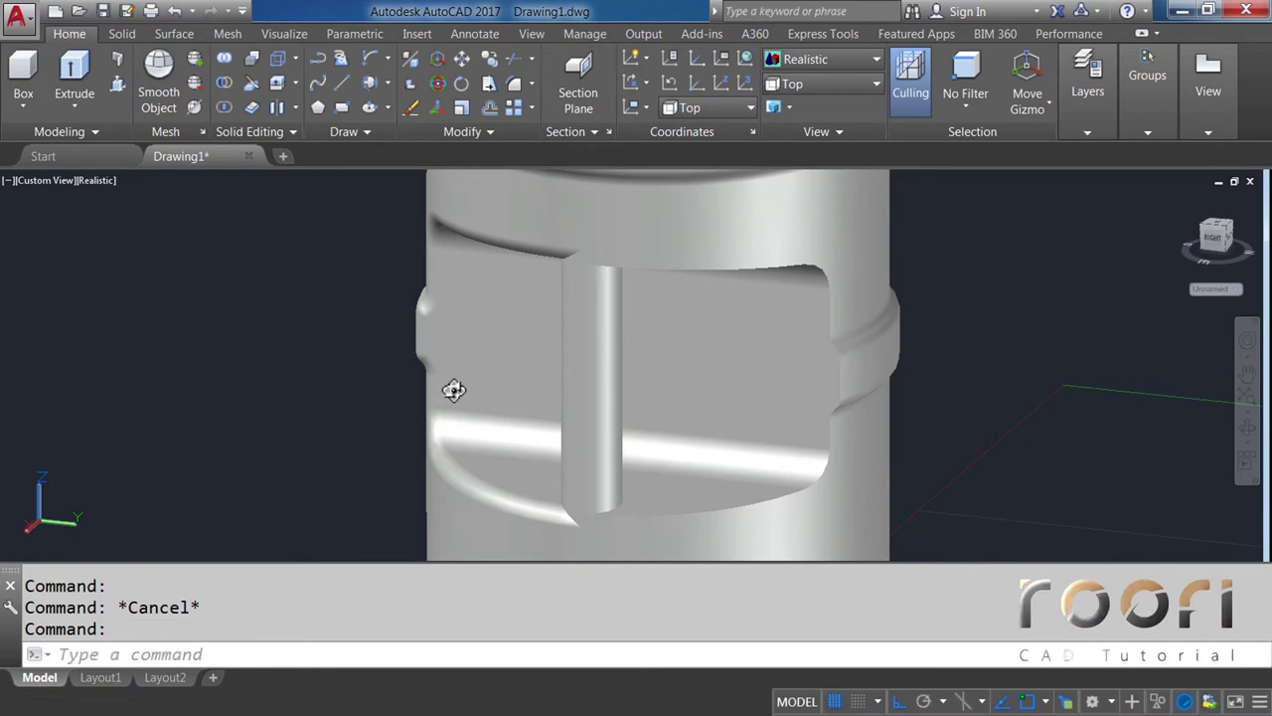
pyautogui.moveTo(464, 388)
pyautogui.keyDown('shift'); pyautogui.mouseDown(button='middle')
pyautogui.moveTo(627, 352)
pyautogui.moveTo(546, 368)
pyautogui.moveTo(534, 353)
pyautogui.mouseUp(button='middle'); pyautogui.keyUp('shift')
pyautogui.scroll(5, 641, 360)
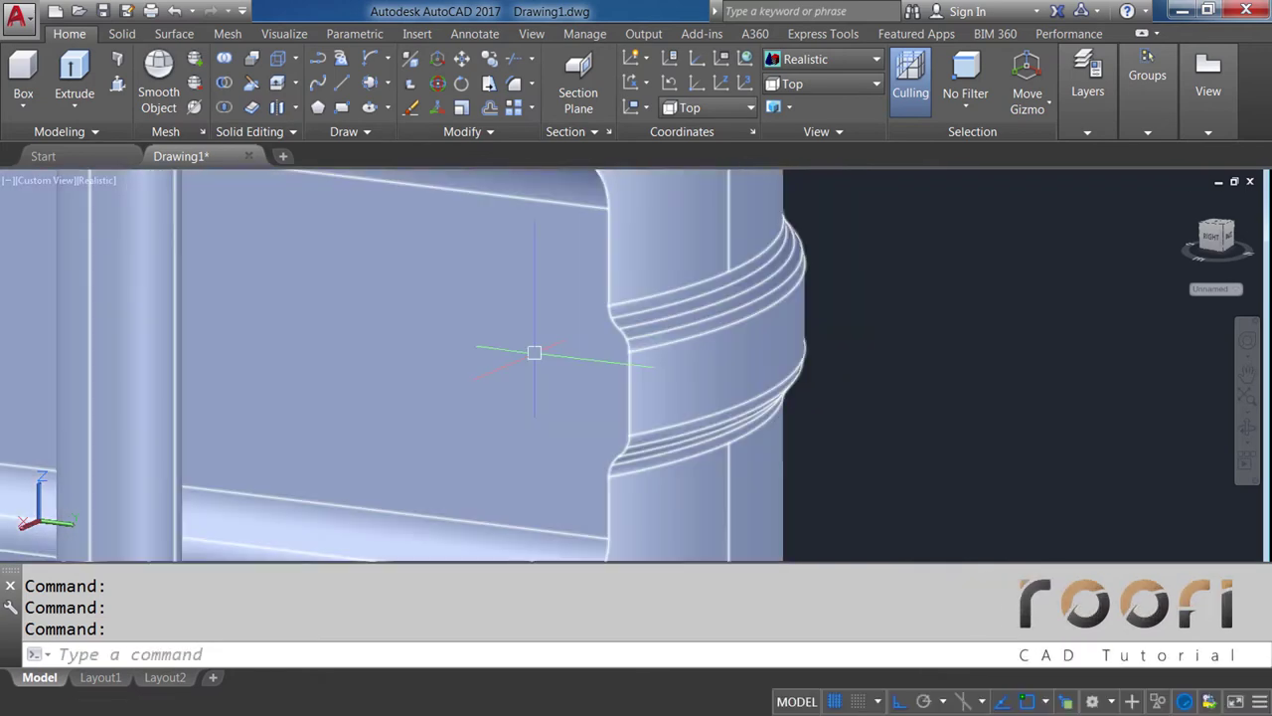
# Start another 10-radius fillet on an edge of the second recess opening
pyautogui.click(532, 85)
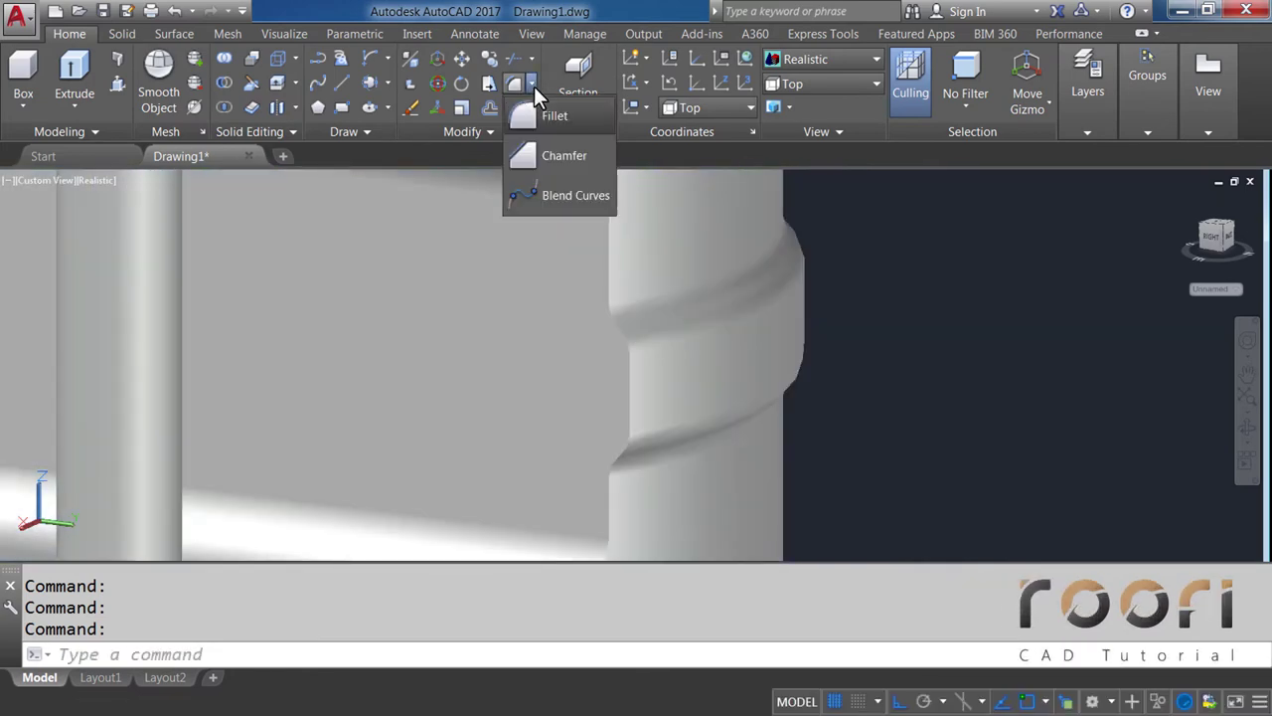
pyautogui.click(554, 117)
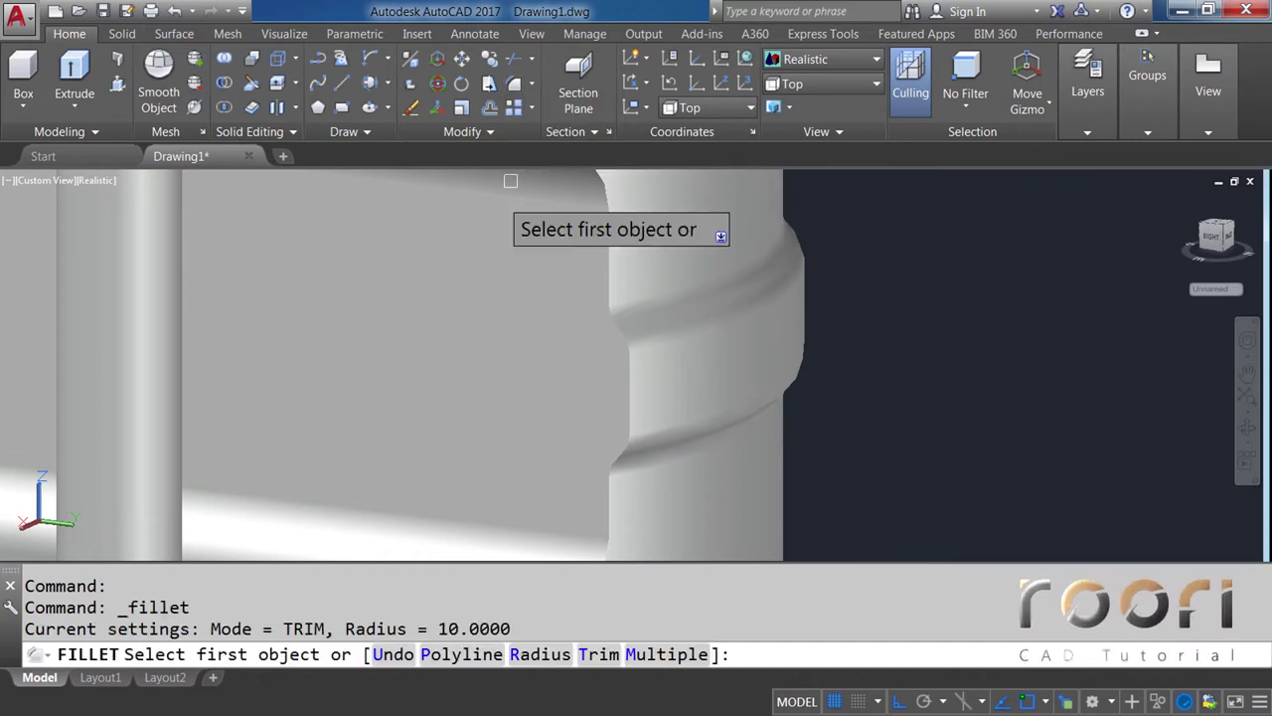
pyautogui.write('R')
pyautogui.press('Return')
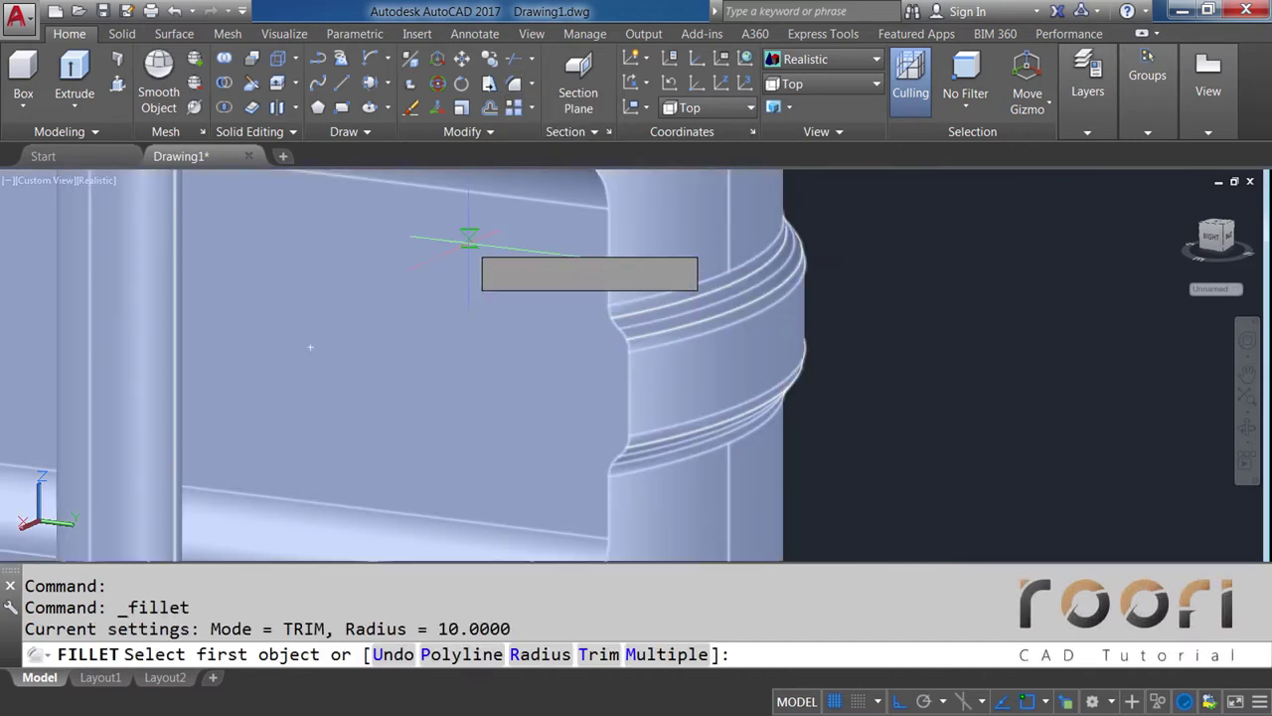
pyautogui.write('10')
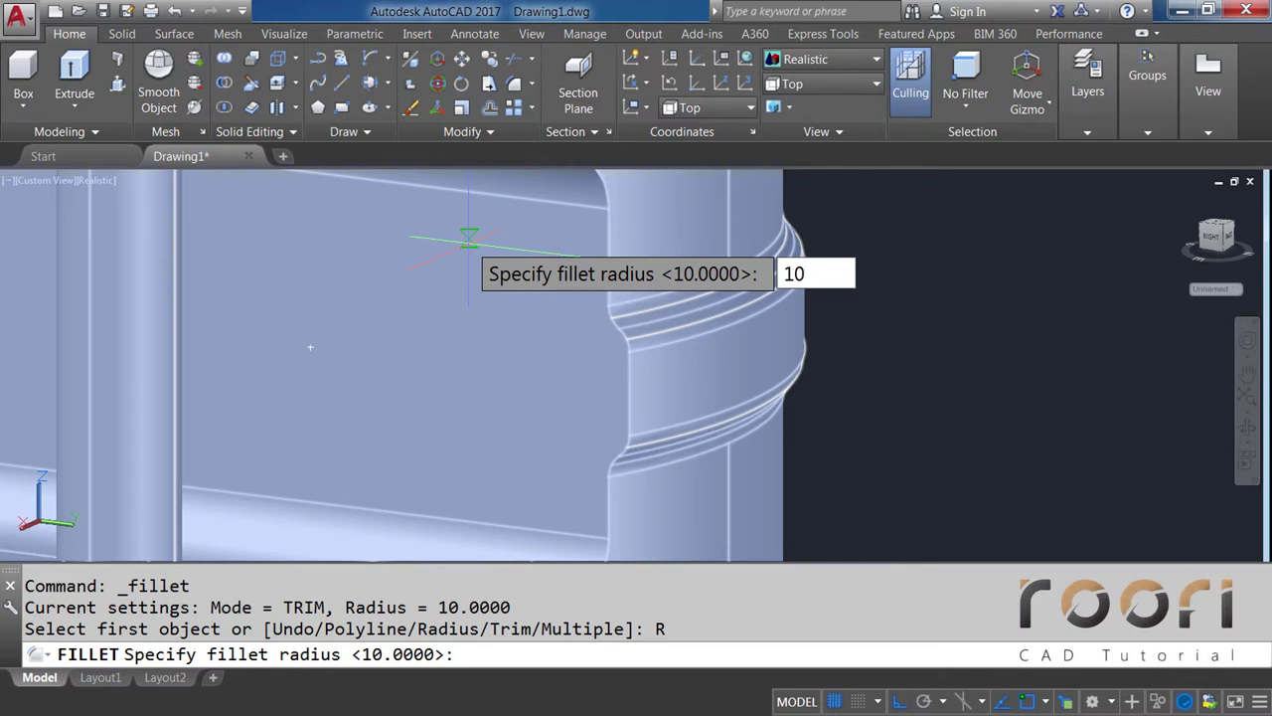
pyautogui.press('Return')
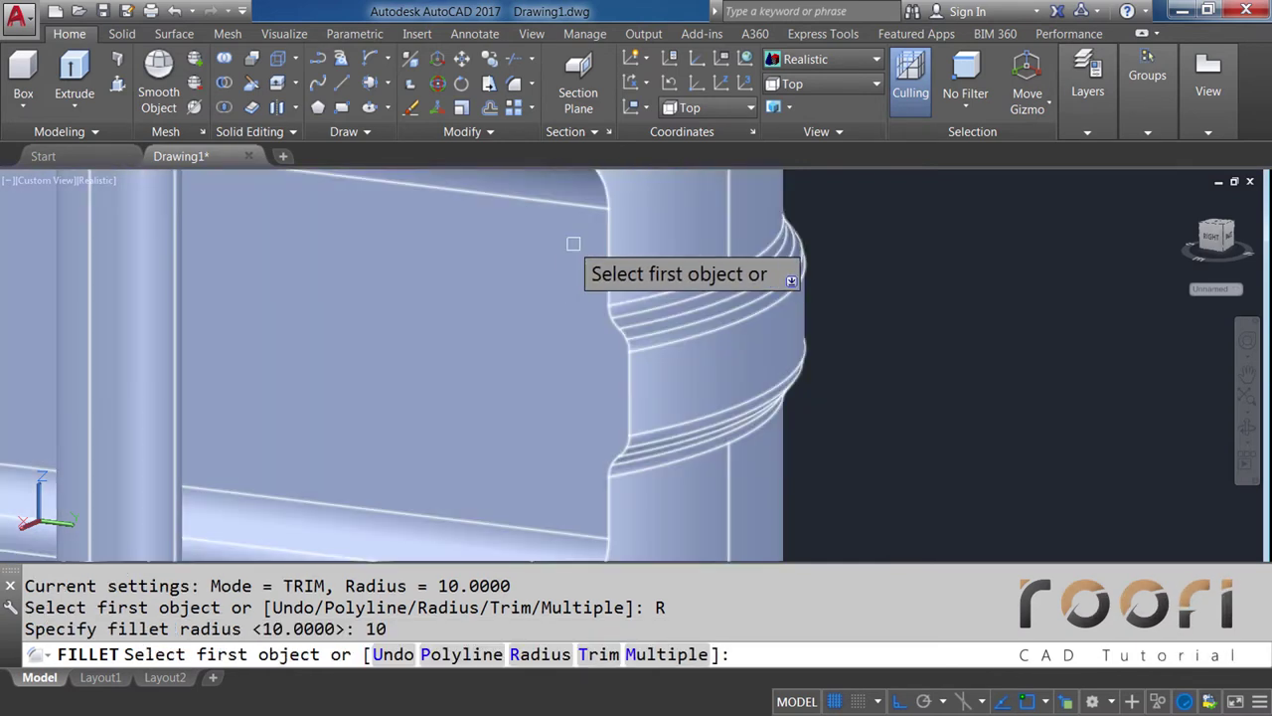
pyautogui.click(604, 248)
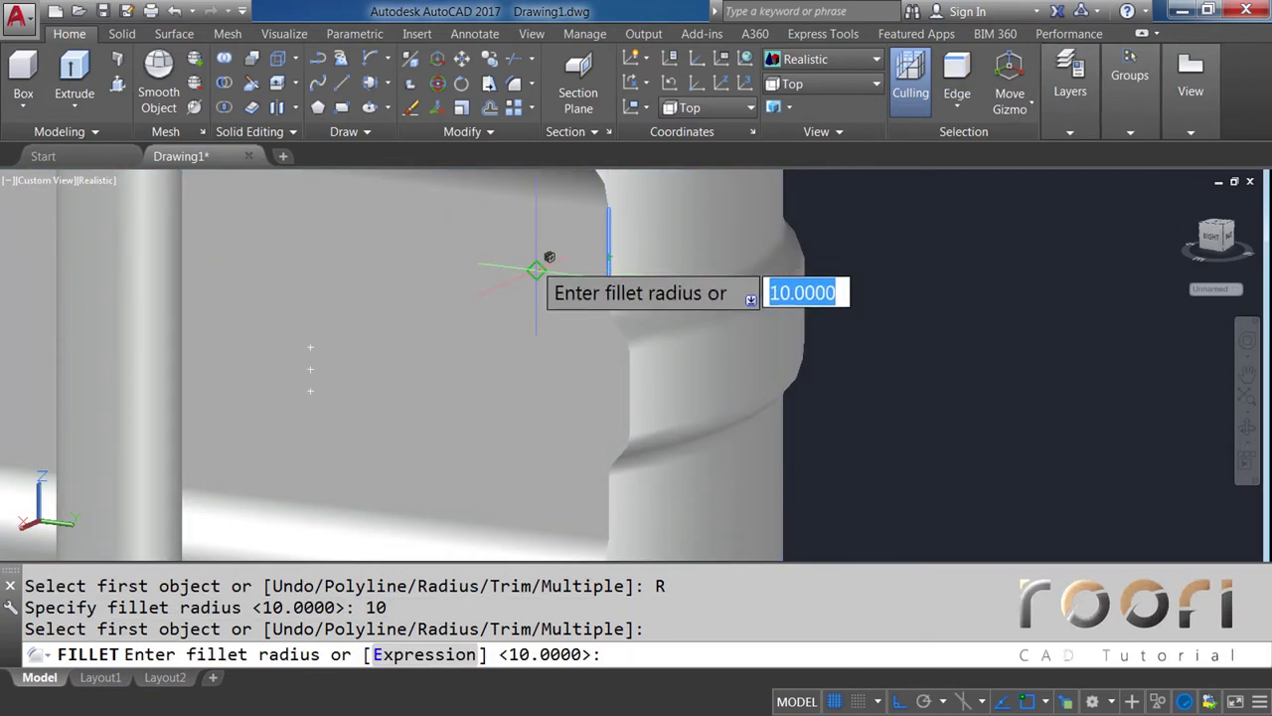
pyautogui.press('Return')
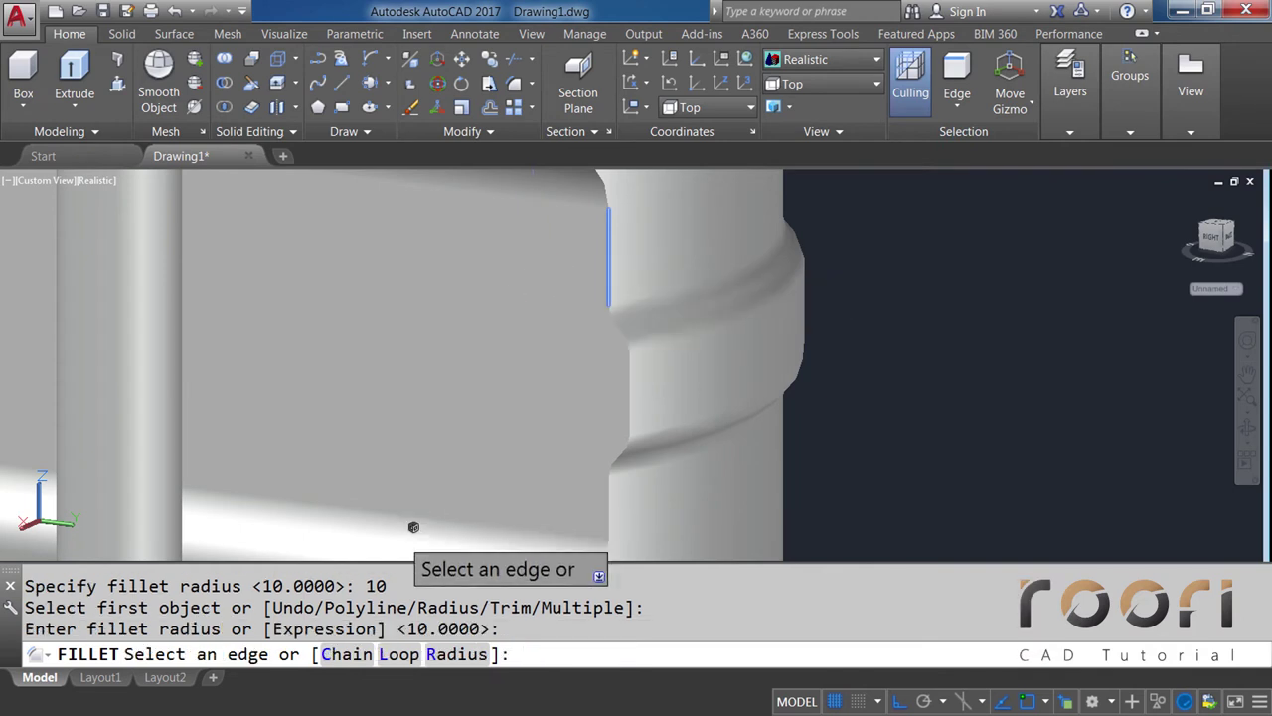
# Chain-select the opening's 11 edges and apply the fillet
pyautogui.click(348, 658)
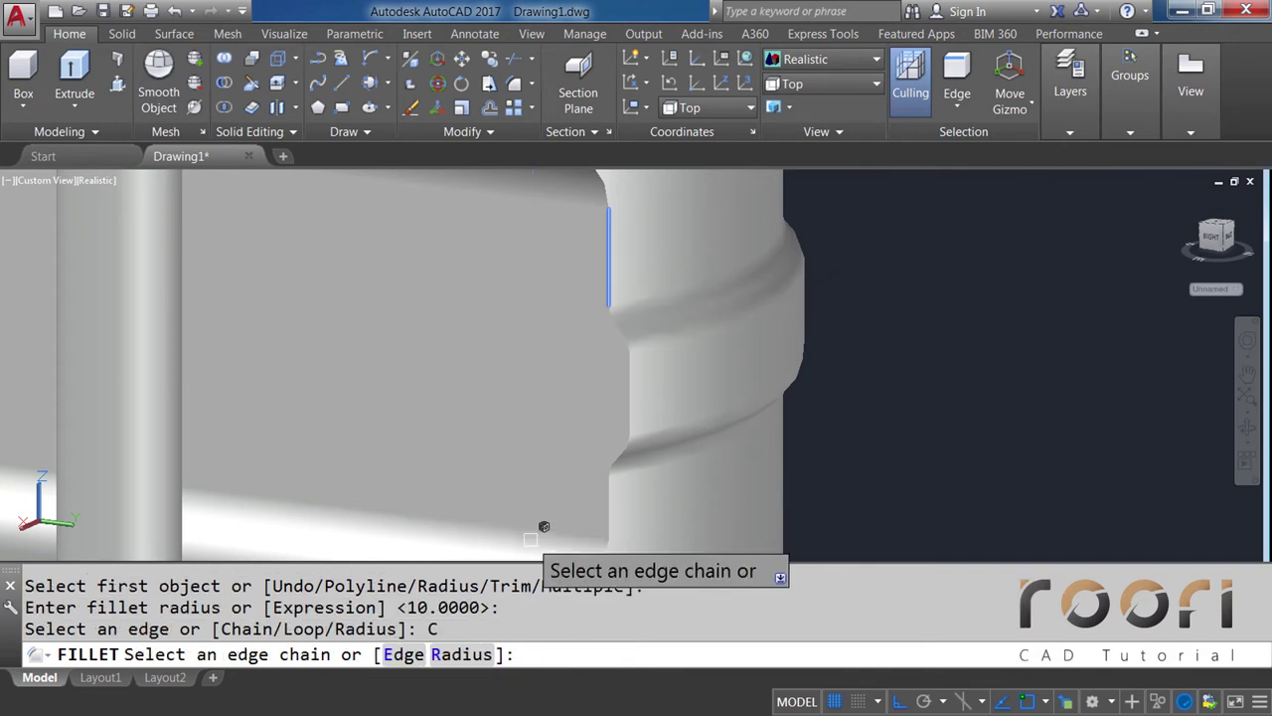
pyautogui.click(608, 511)
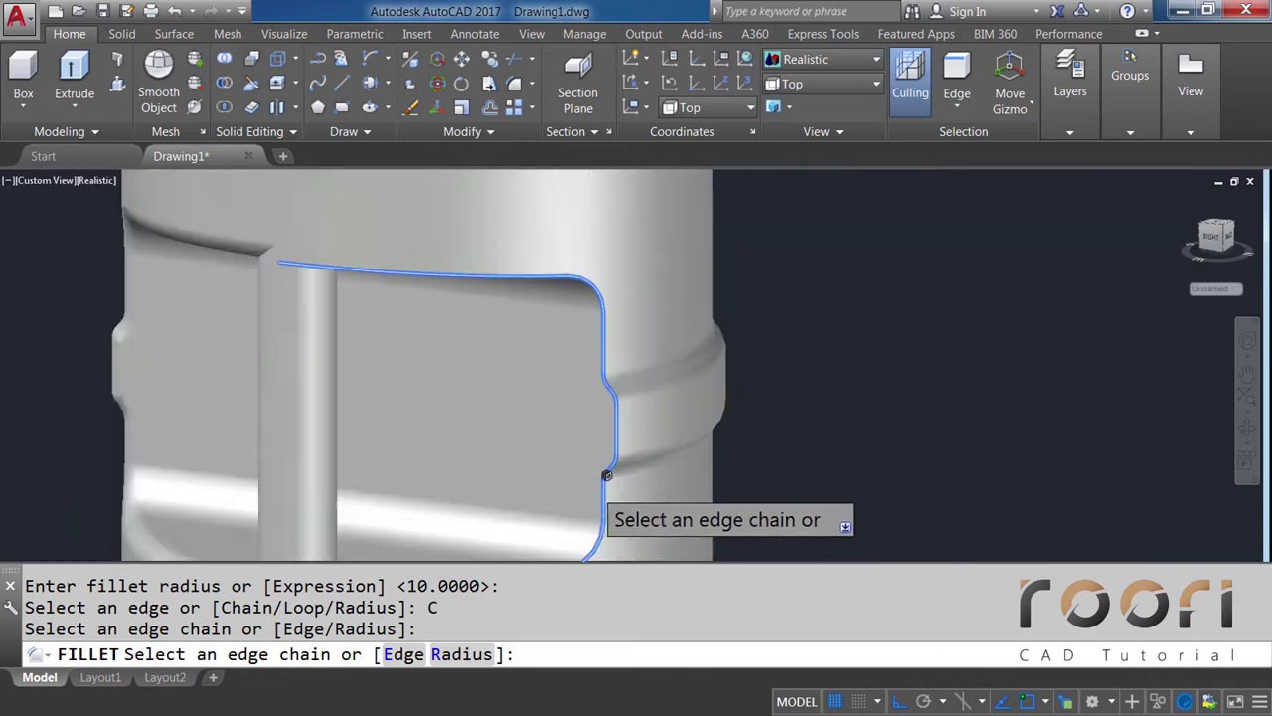
pyautogui.scroll(-2, 610, 507)
pyautogui.scroll(-2, 596, 490)
pyautogui.press('Return')
pyautogui.press('Return')
pyautogui.moveTo(519, 476)
pyautogui.mouseDown(button='middle')
pyautogui.moveTo(576, 432)
pyautogui.moveTo(502, 346)
pyautogui.moveTo(613, 385)
pyautogui.moveTo(568, 454)
pyautogui.mouseUp(button='middle')
pyautogui.press('Escape')
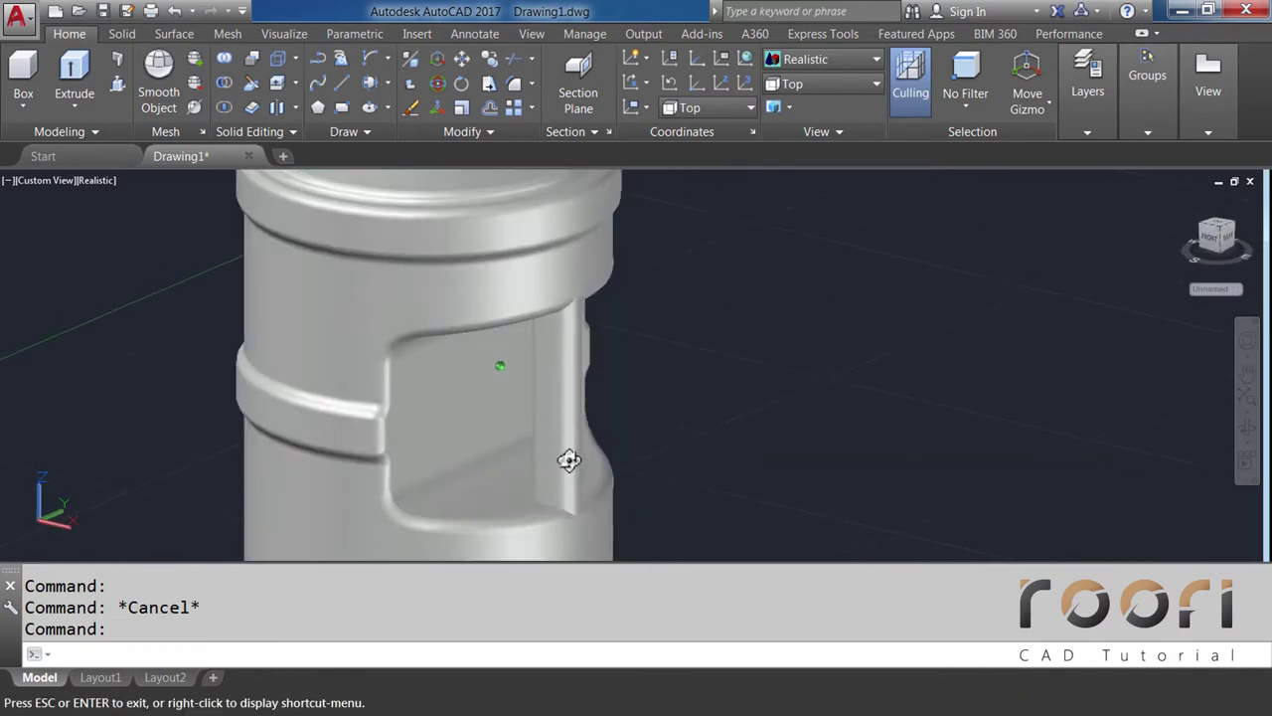
# Zoom to the rib base and start a 20-radius fillet on its curved edge
pyautogui.scroll(2, 609, 418)
pyautogui.scroll(2, 606, 398)
pyautogui.scroll(2, 606, 407)
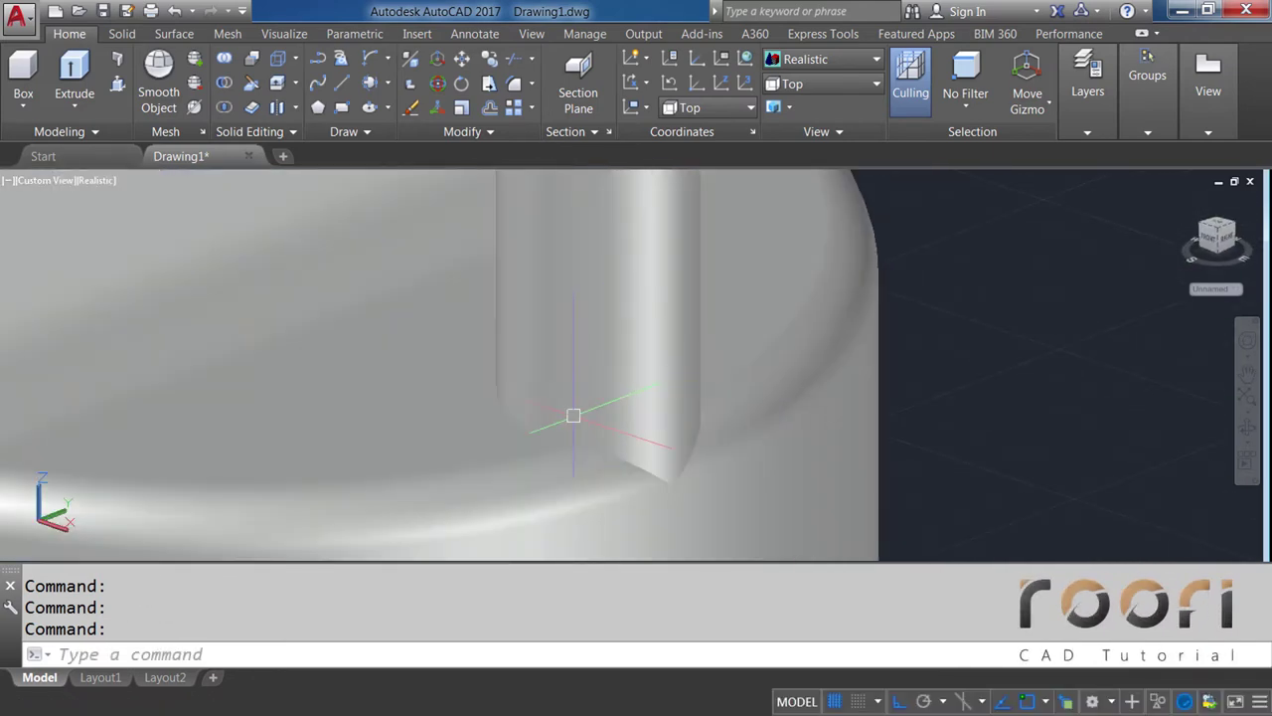
pyautogui.scroll(2, 570, 414)
pyautogui.keyDown('shift'); pyautogui.moveTo(571, 414); pyautogui.dragTo(556, 387, button='middle'); pyautogui.keyUp('shift')
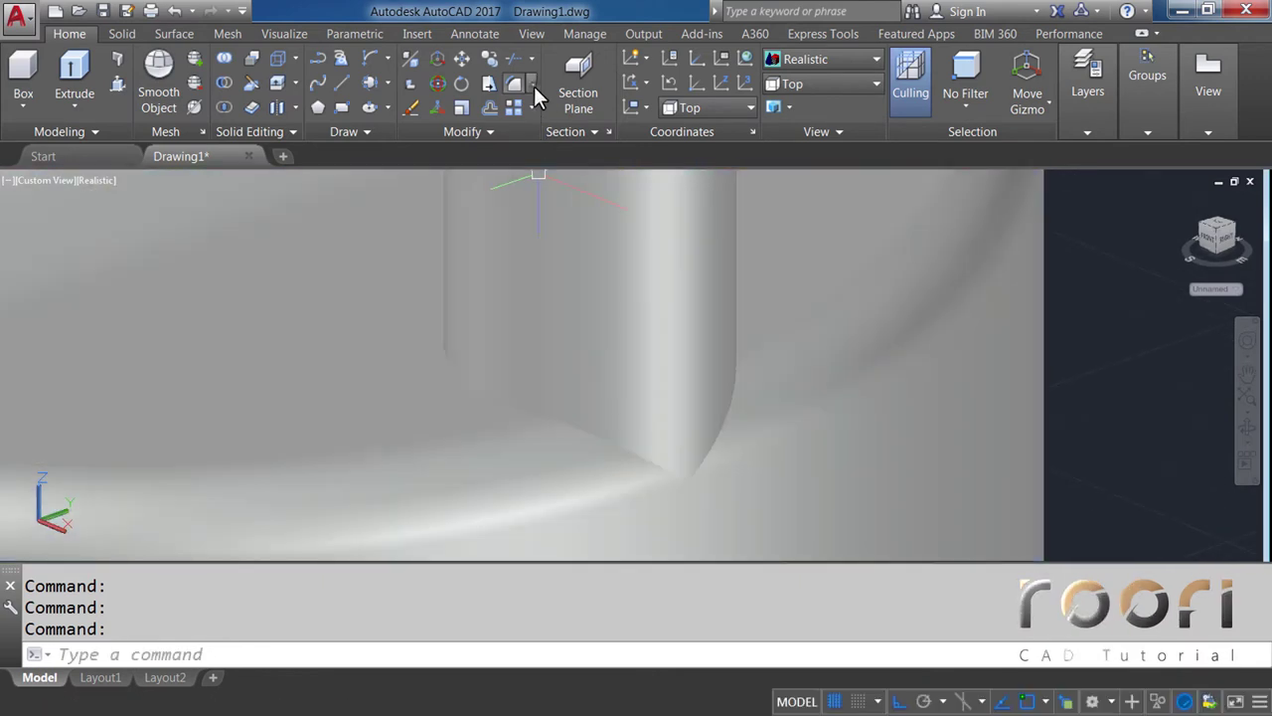
pyautogui.click(534, 87)
pyautogui.click(550, 114)
pyautogui.write('R')
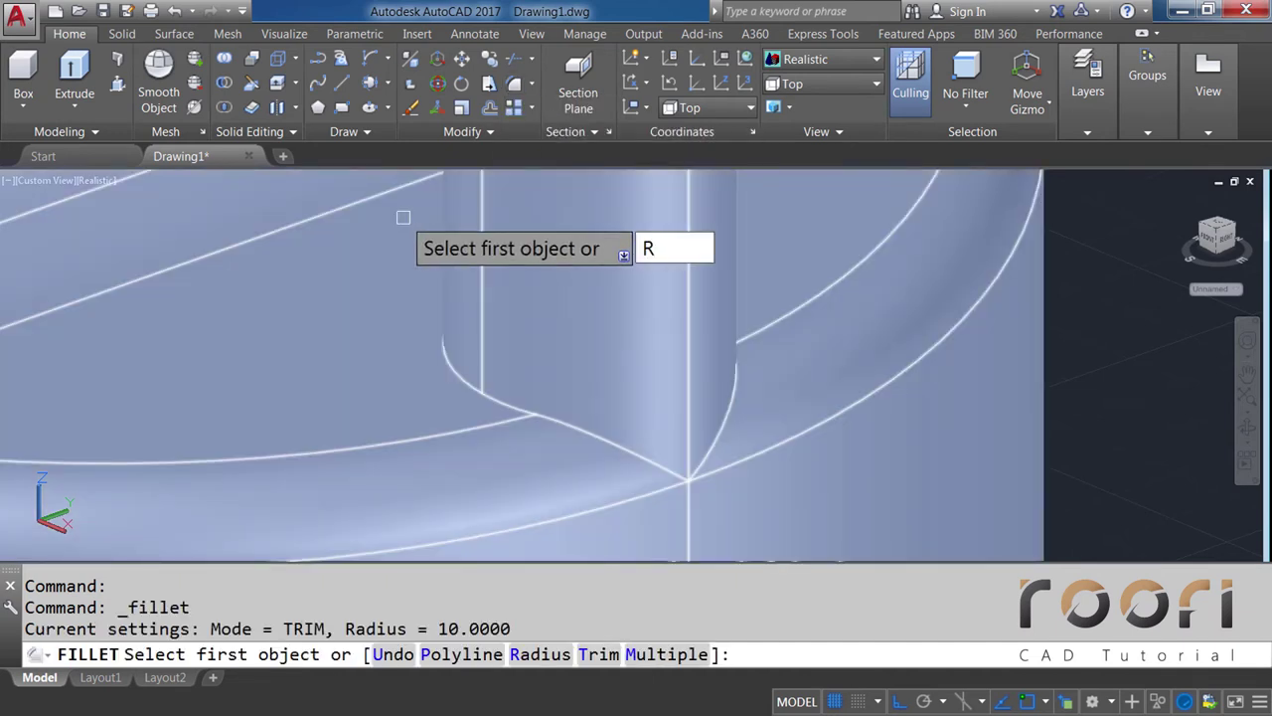
pyautogui.press('Return')
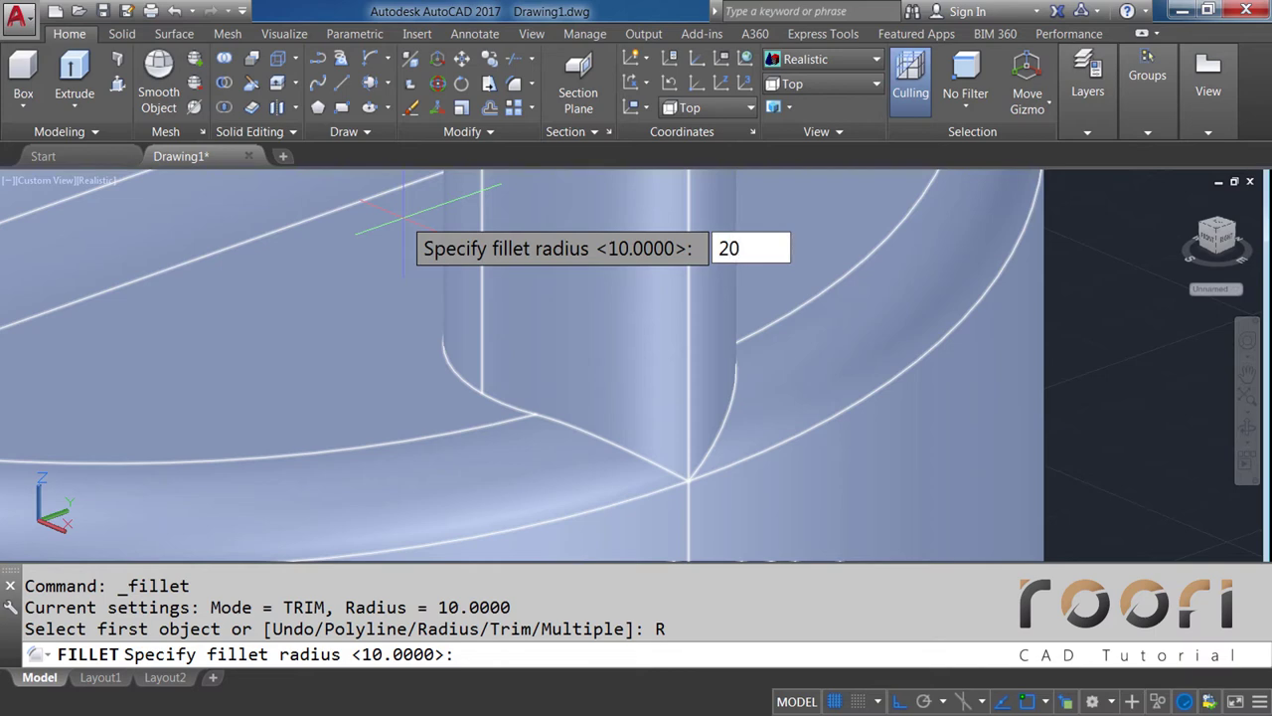
pyautogui.press('Return')
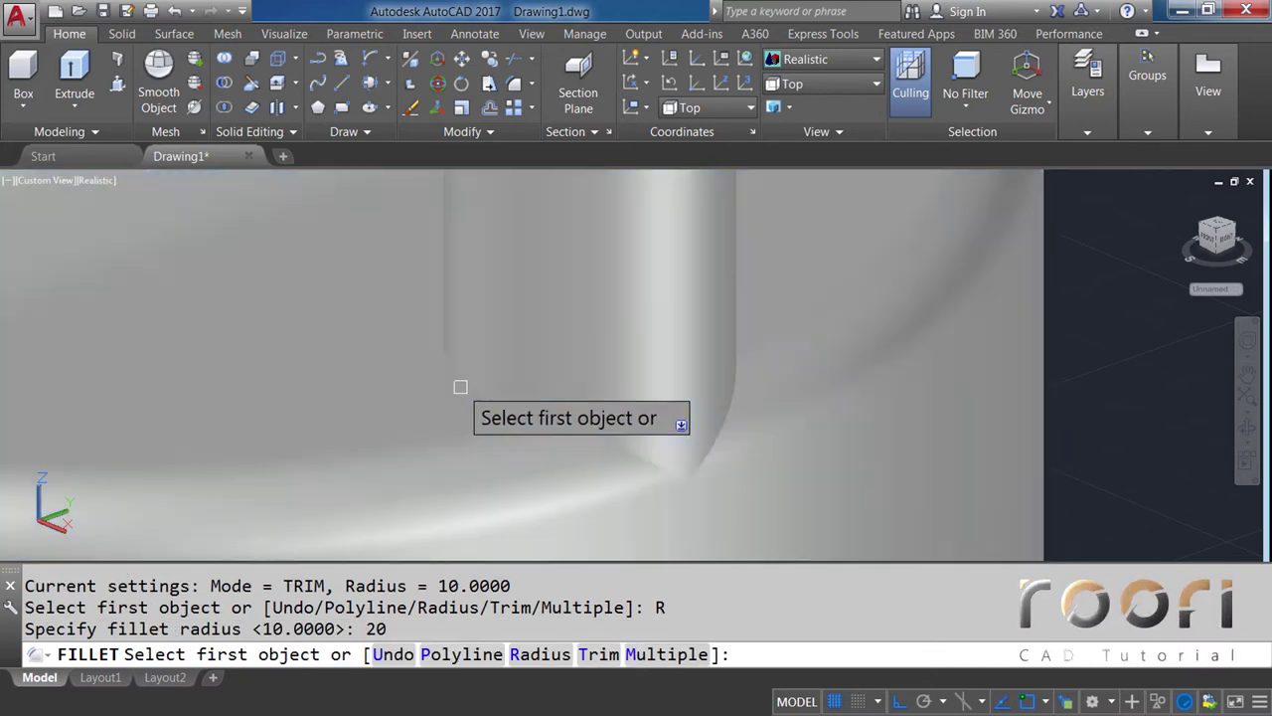
pyautogui.click(473, 395)
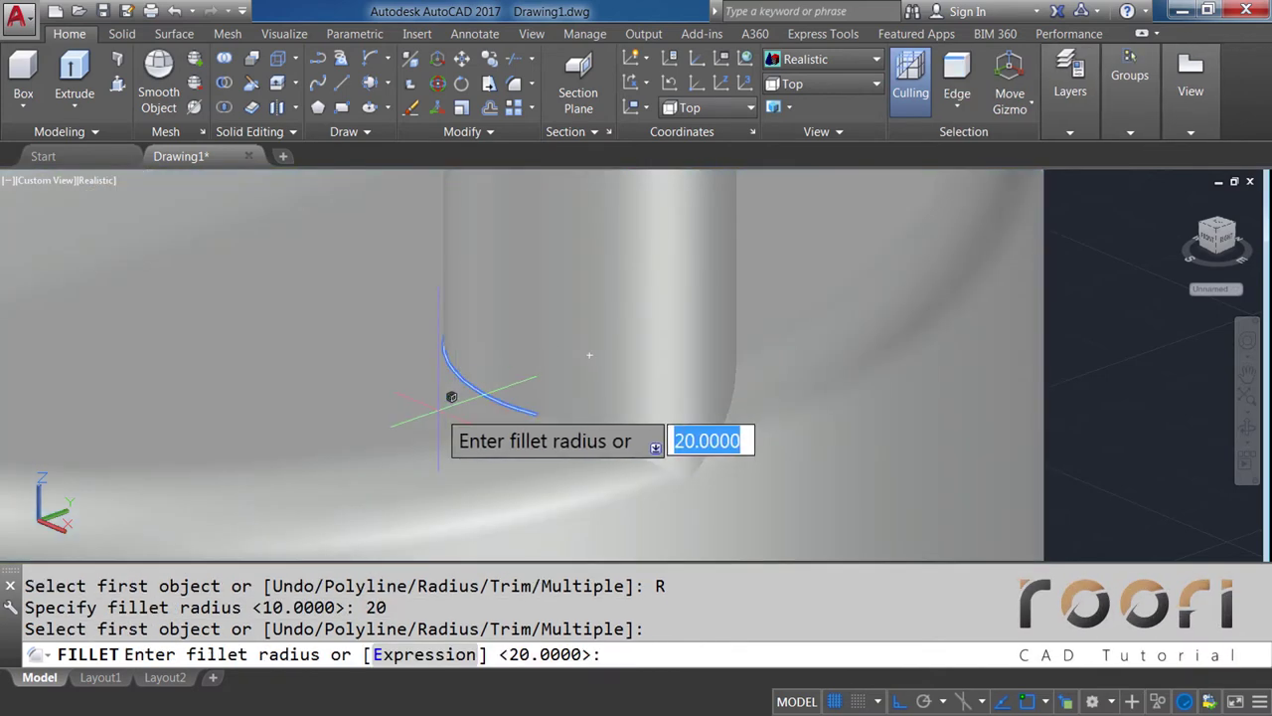
pyautogui.press('Return')
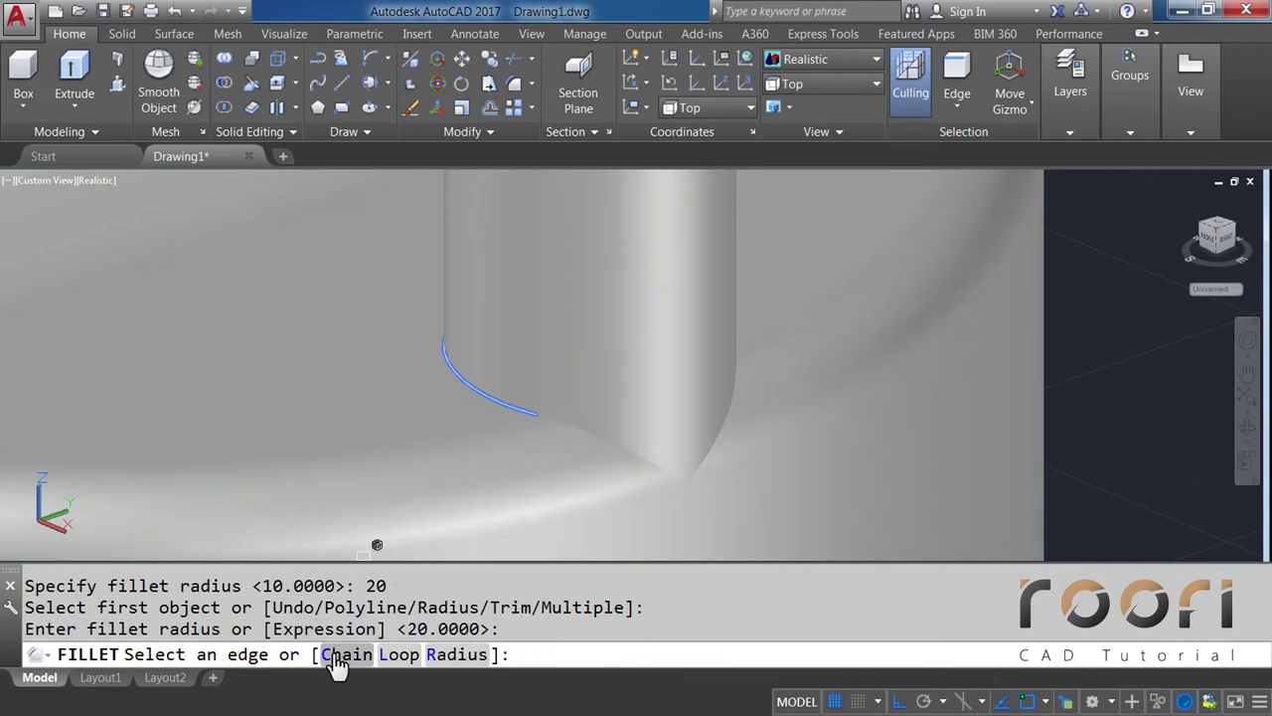
# Fillet the three chained edges at the rib base and orbit to inspect
pyautogui.click(345, 664)
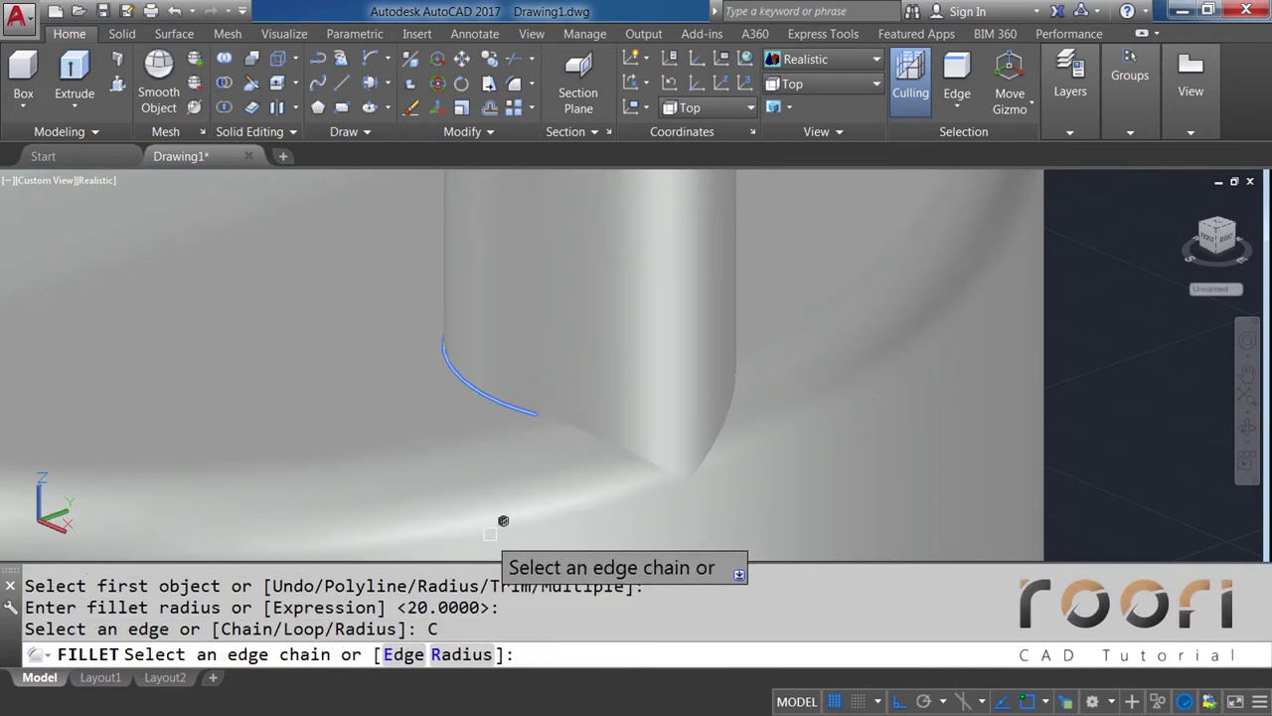
pyautogui.click(575, 425)
pyautogui.press('Return')
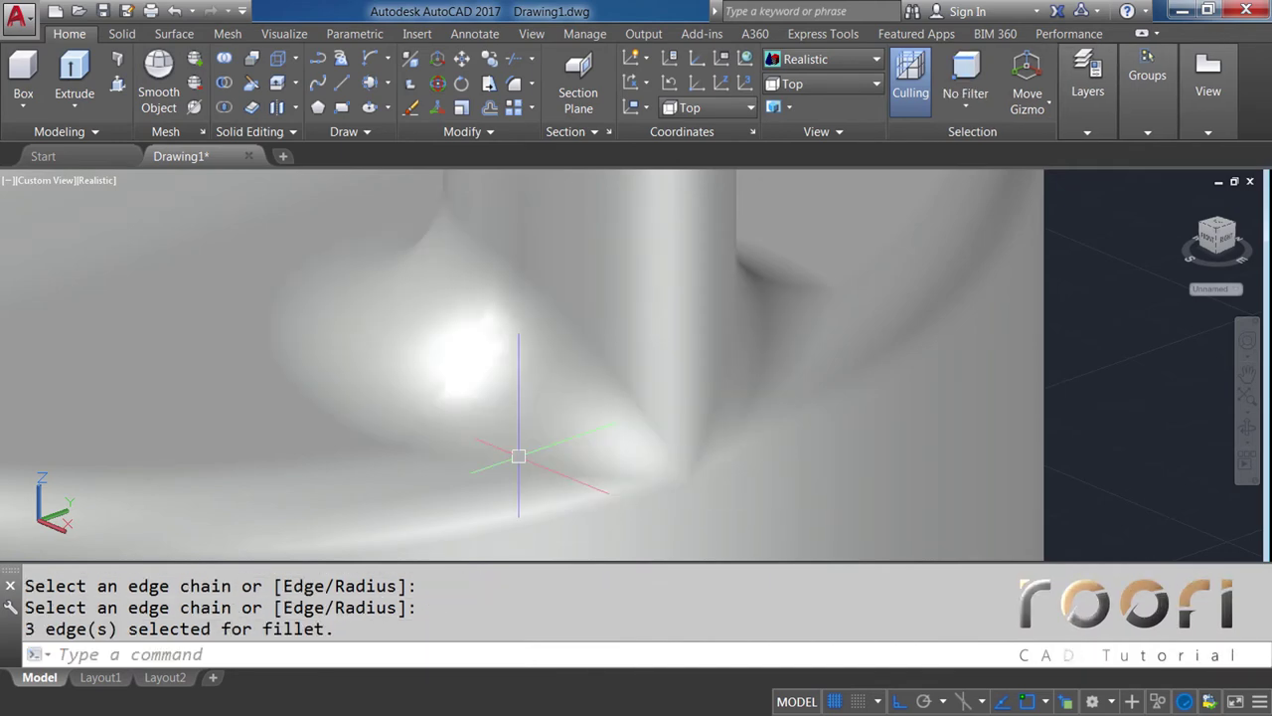
pyautogui.press('Escape')
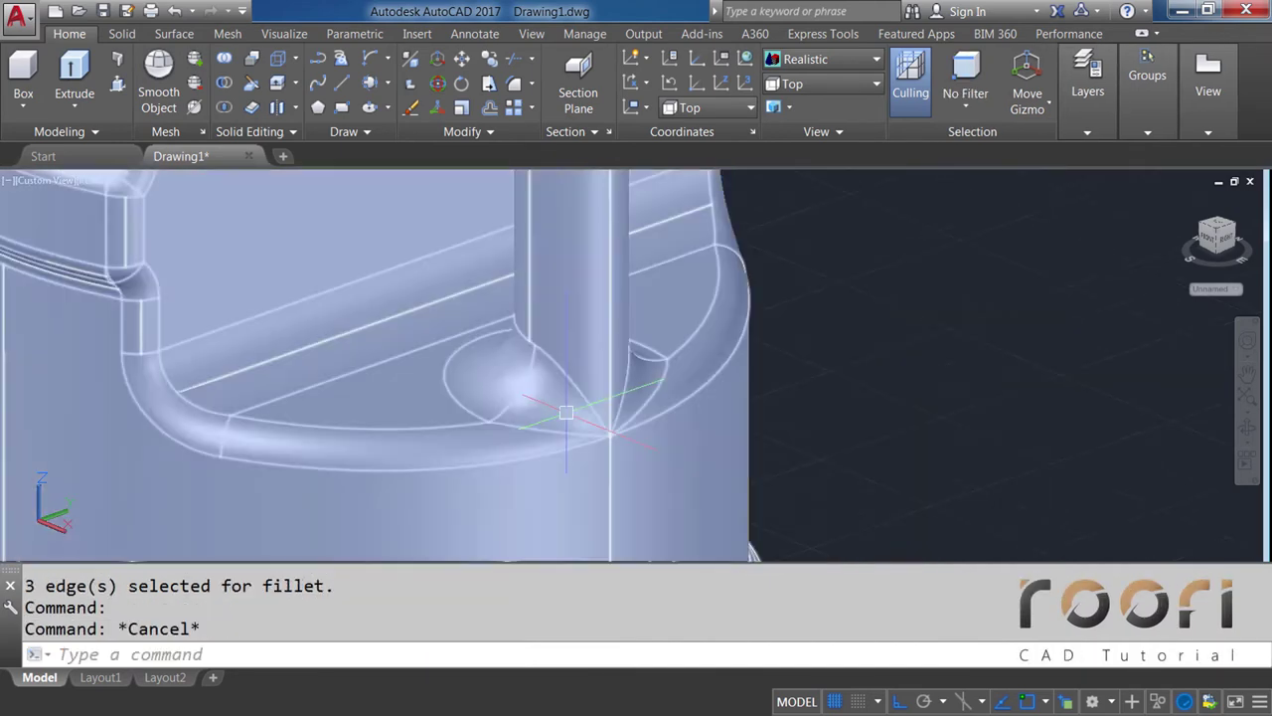
pyautogui.keyDown('shift'); pyautogui.moveTo(575, 370); pyautogui.dragTo(430, 457, button='middle'); pyautogui.keyUp('shift')
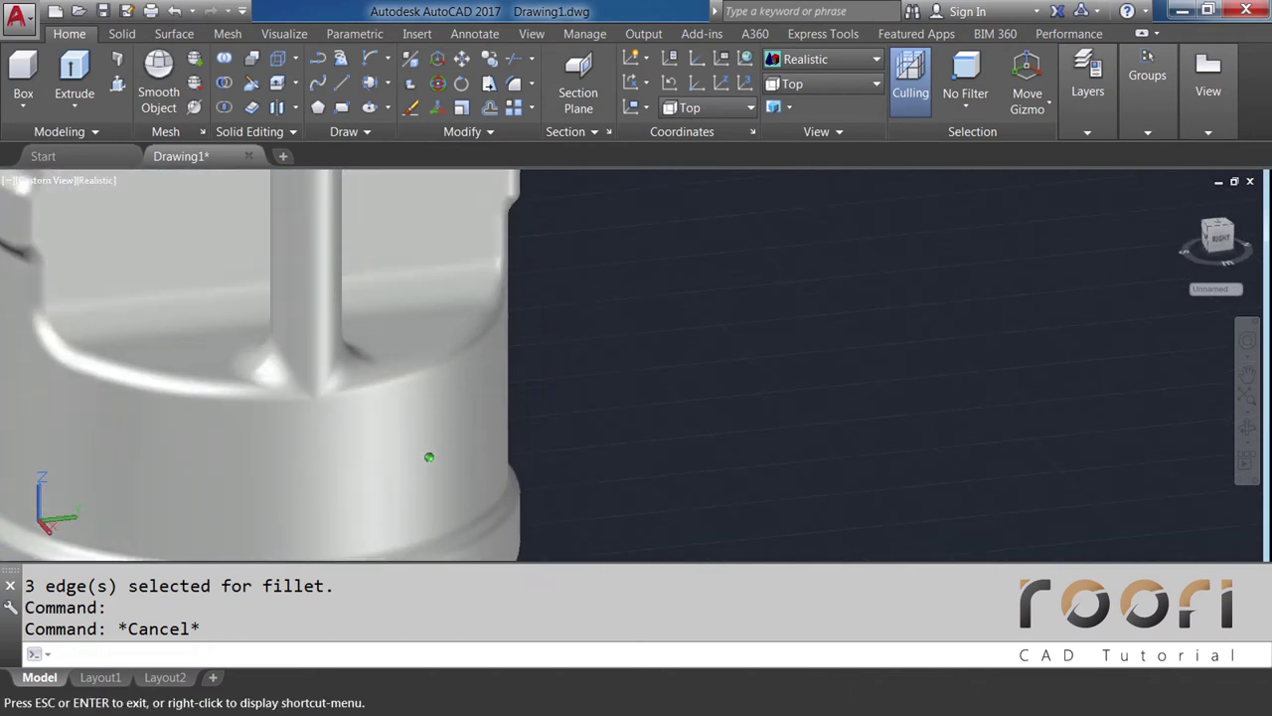
# Orbit and zoom to view the whole jug and select the solid
pyautogui.scroll(-5, 430, 458)
pyautogui.keyDown('shift'); pyautogui.moveTo(567, 397); pyautogui.dragTo(491, 347, button='middle'); pyautogui.keyUp('shift')
pyautogui.scroll(3, 469, 321)
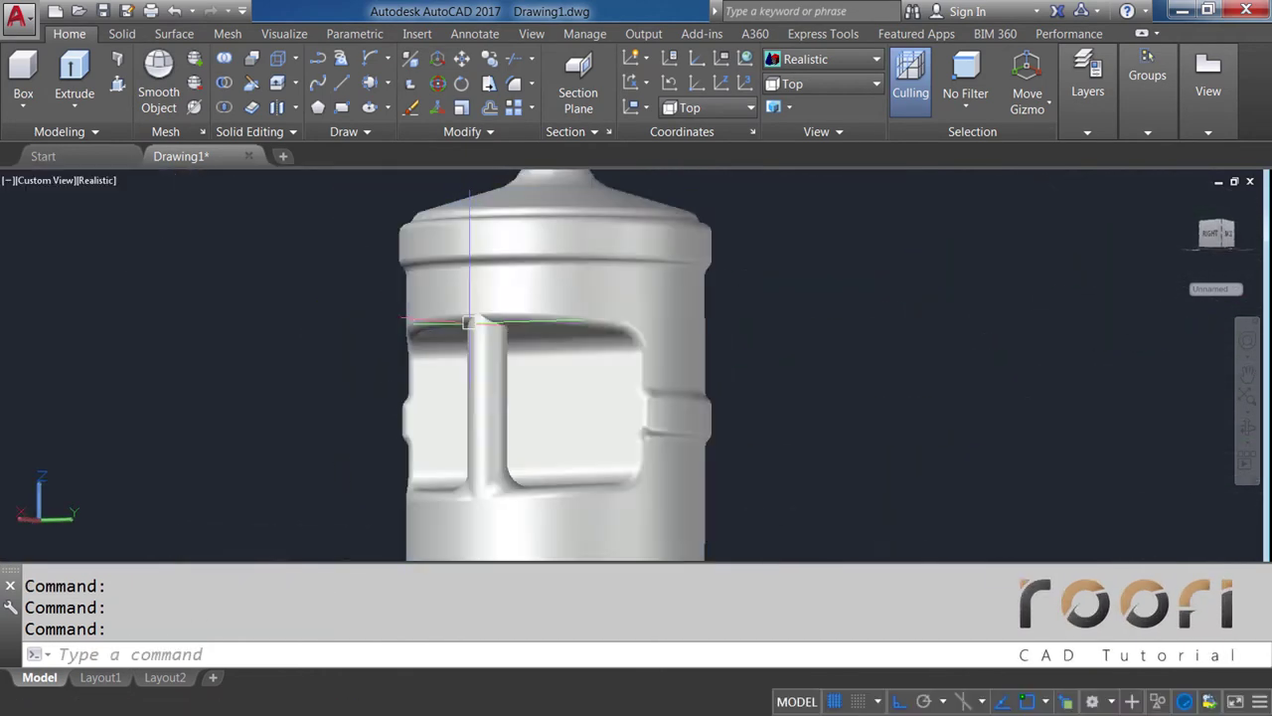
pyautogui.scroll(2, 469, 321)
pyautogui.scroll(1, 497, 327)
pyautogui.scroll(2, 500, 299)
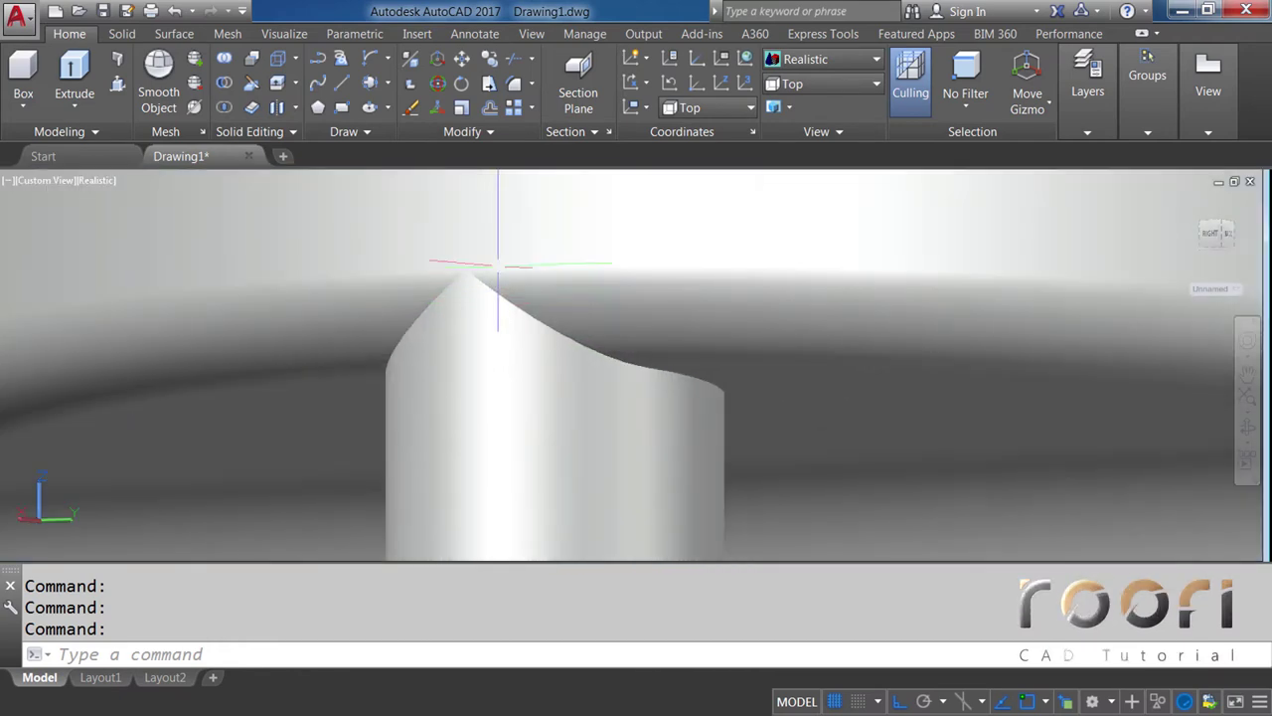
pyautogui.click(498, 266)
# Start a 20-radius fillet on the curved top edge of the rib
pyautogui.click(531, 83)
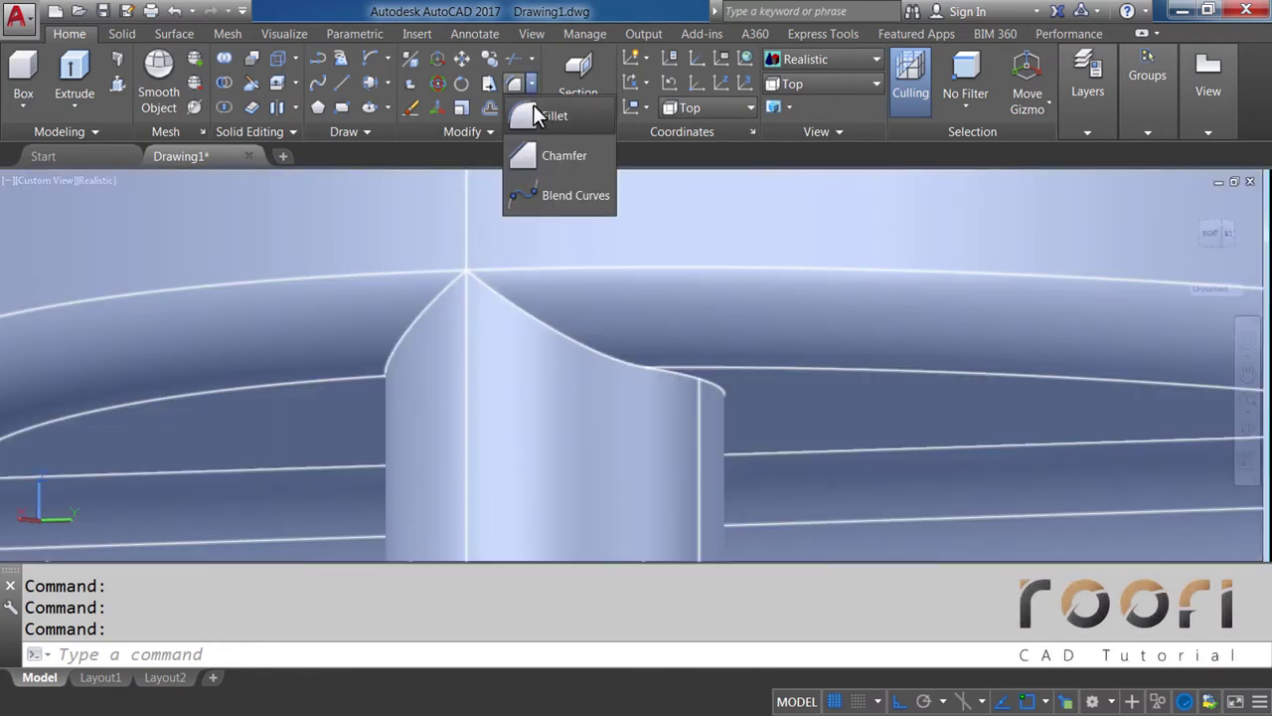
pyautogui.click(554, 117)
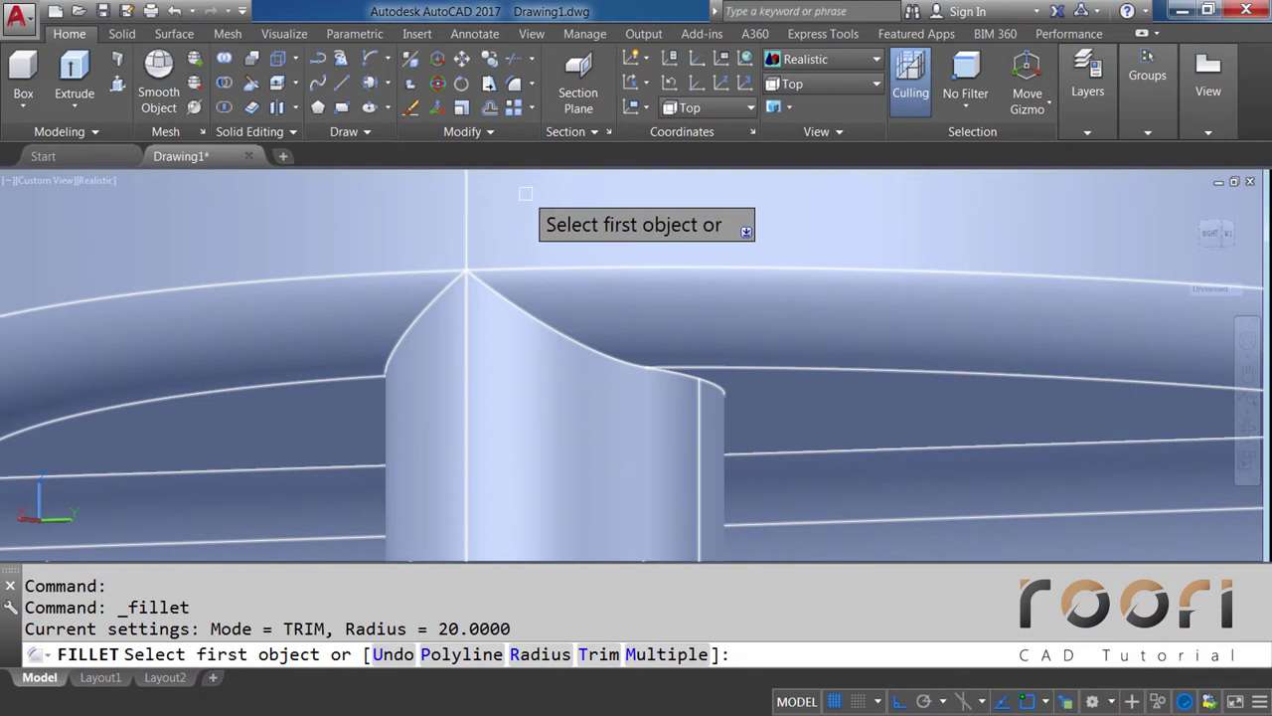
pyautogui.write('R')
pyautogui.press('Return')
pyautogui.write('20')
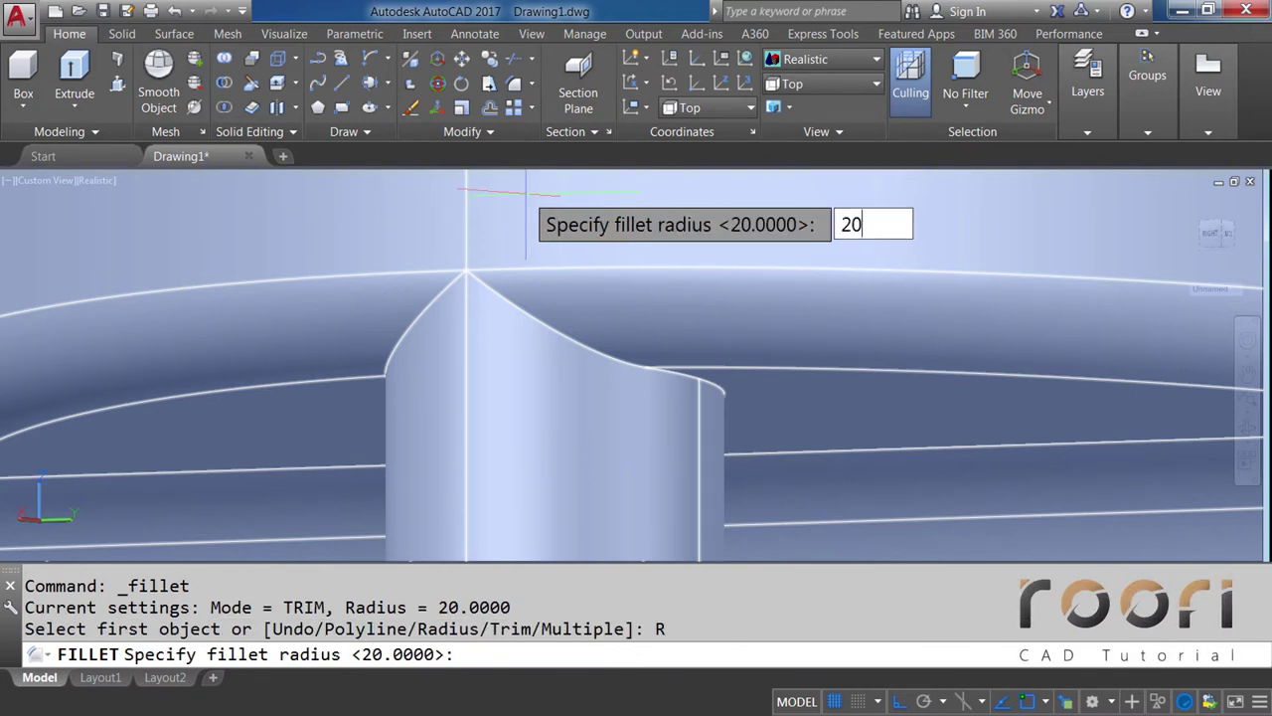
pyautogui.press('Return')
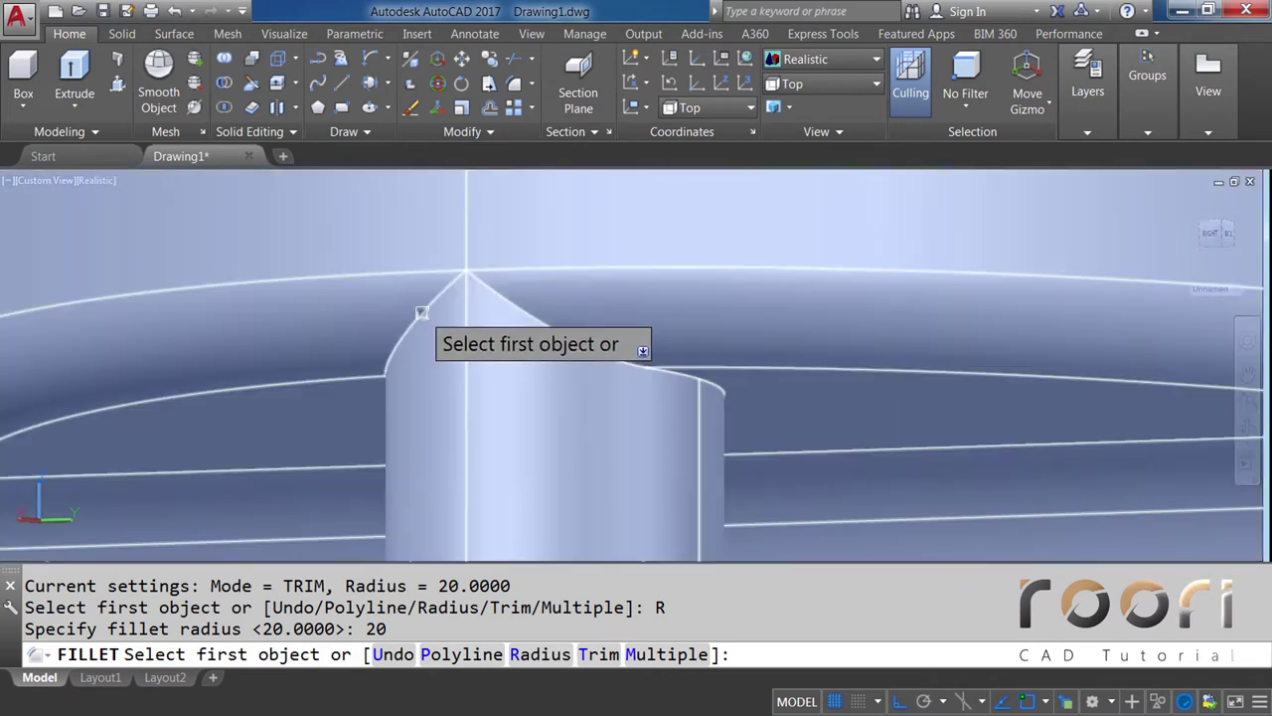
pyautogui.click(435, 300)
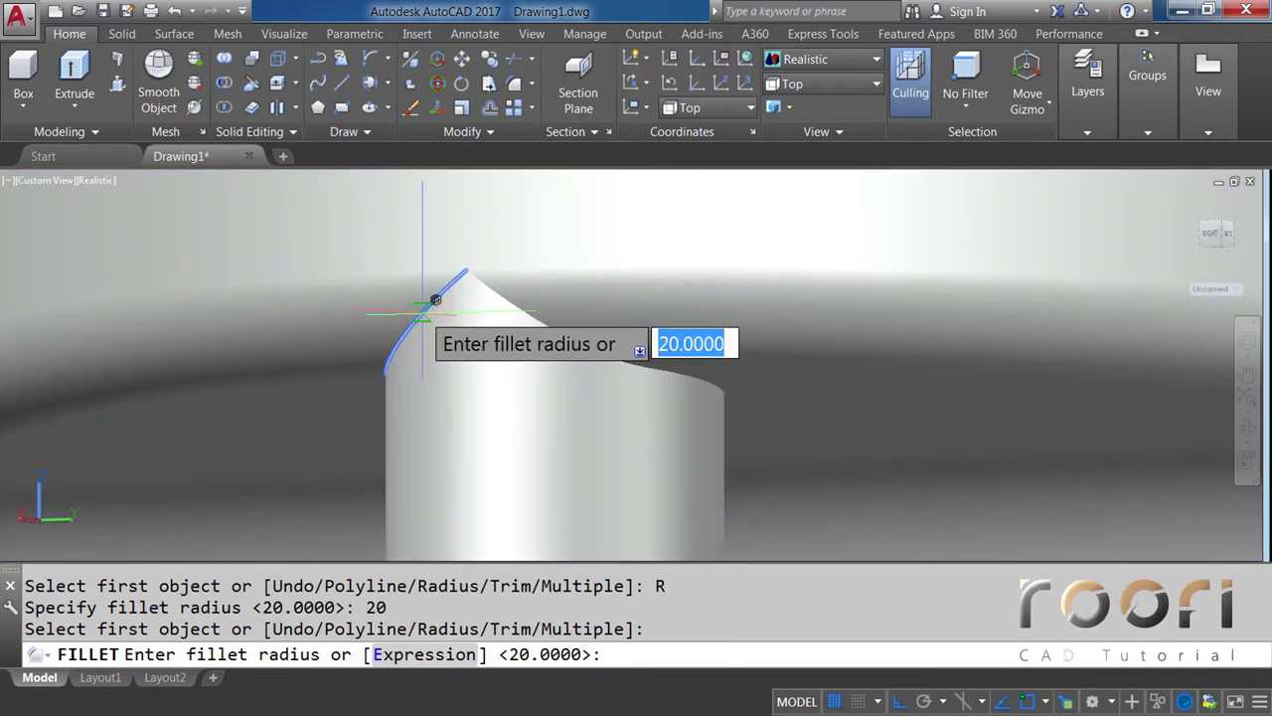
pyautogui.press('Return')
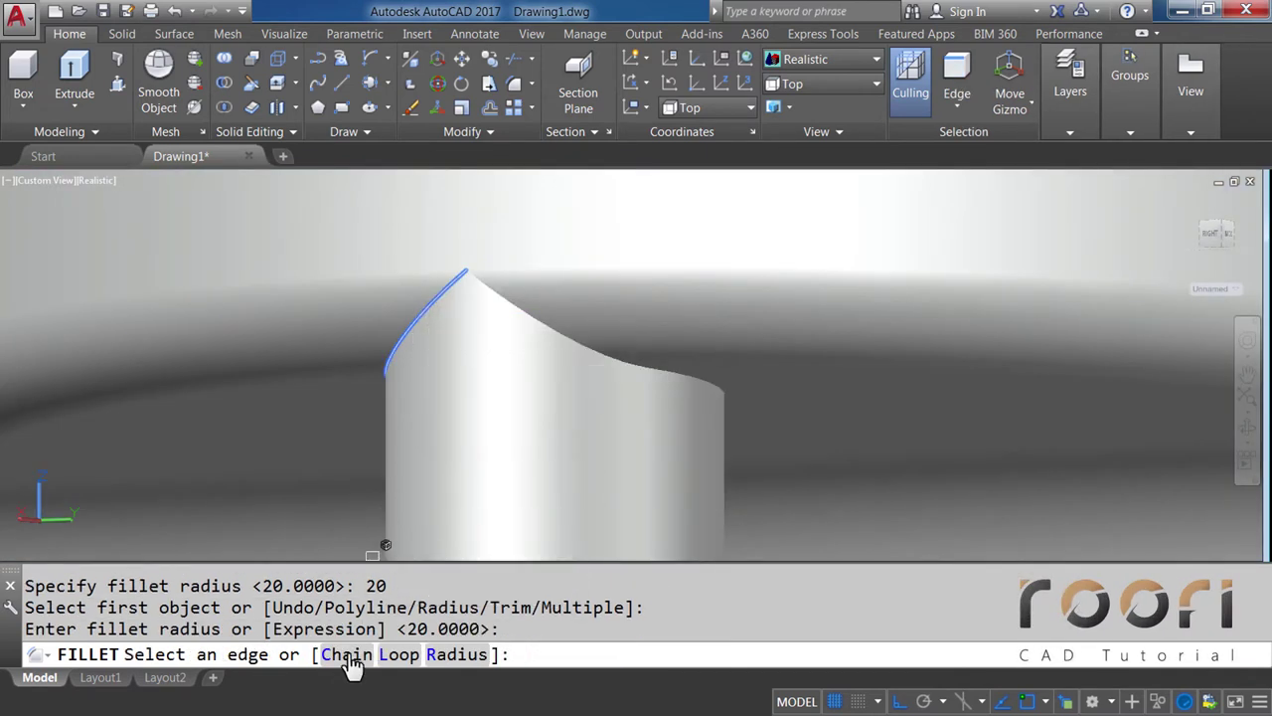
# Fillet the rib's 3-edge top chain and orbit to check the result
pyautogui.click(348, 660)
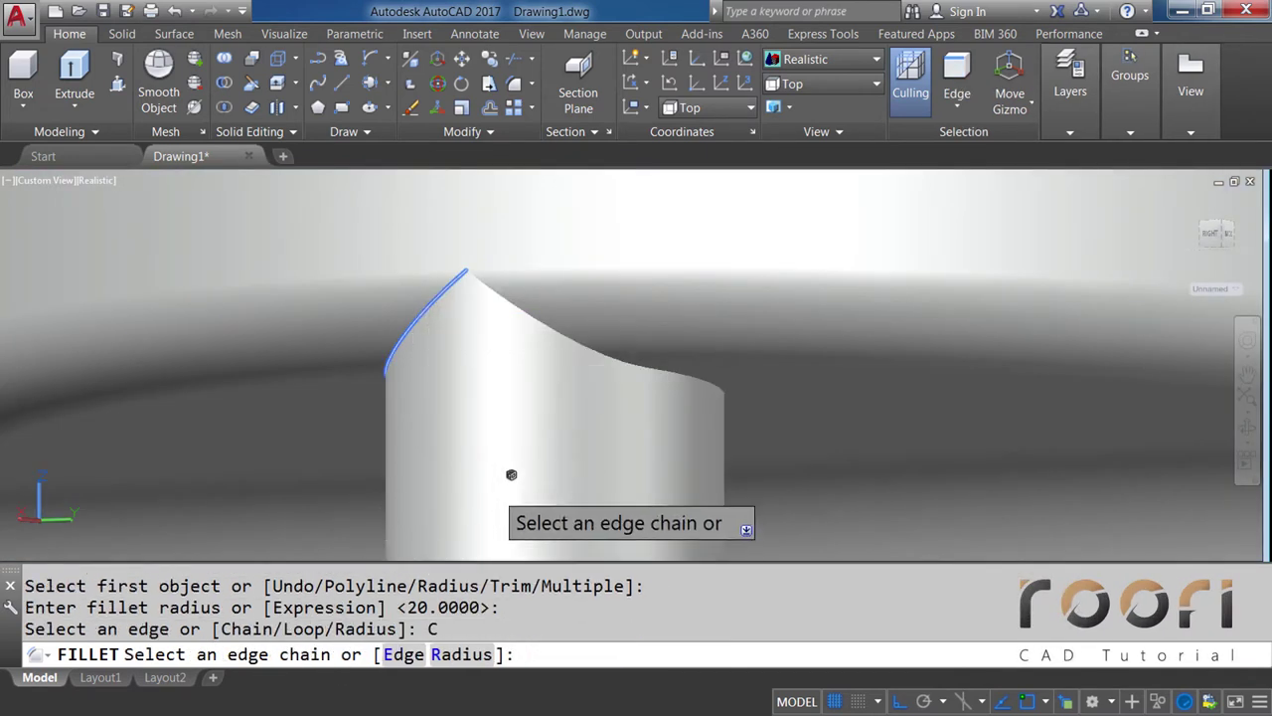
pyautogui.click(542, 309)
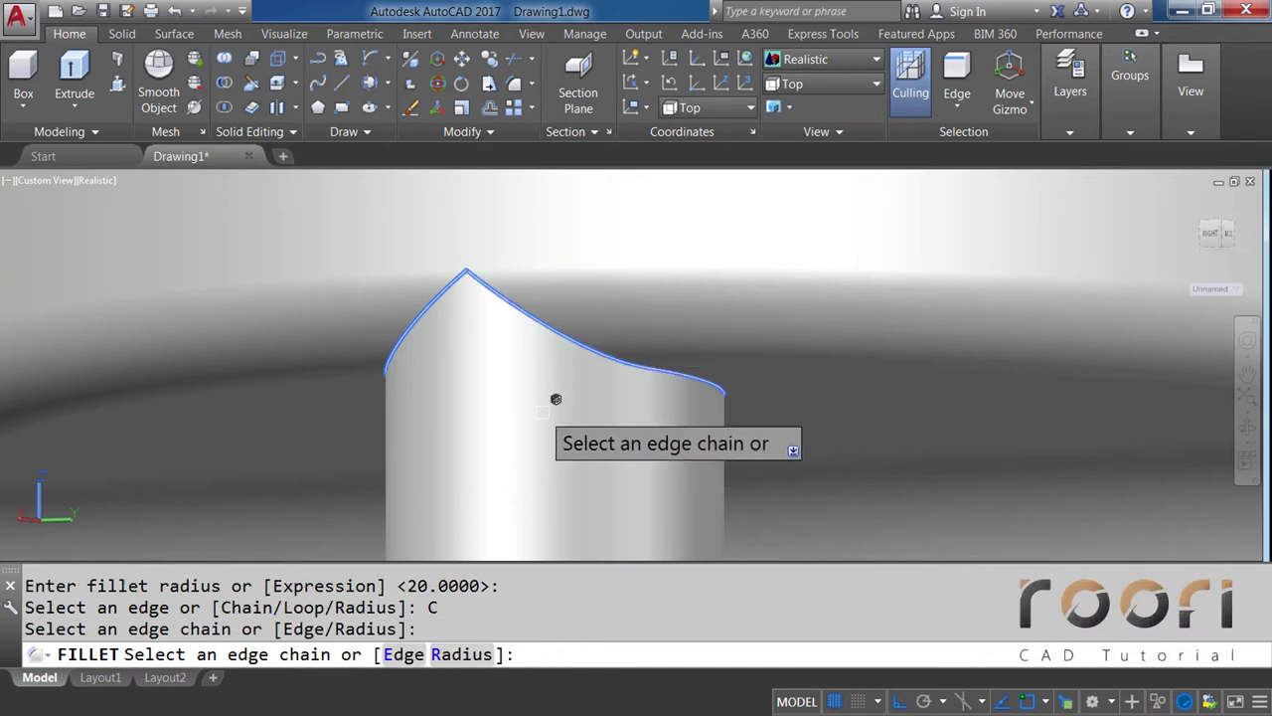
pyautogui.press('Return')
pyautogui.press('Escape')
pyautogui.scroll(-5, 532, 398)
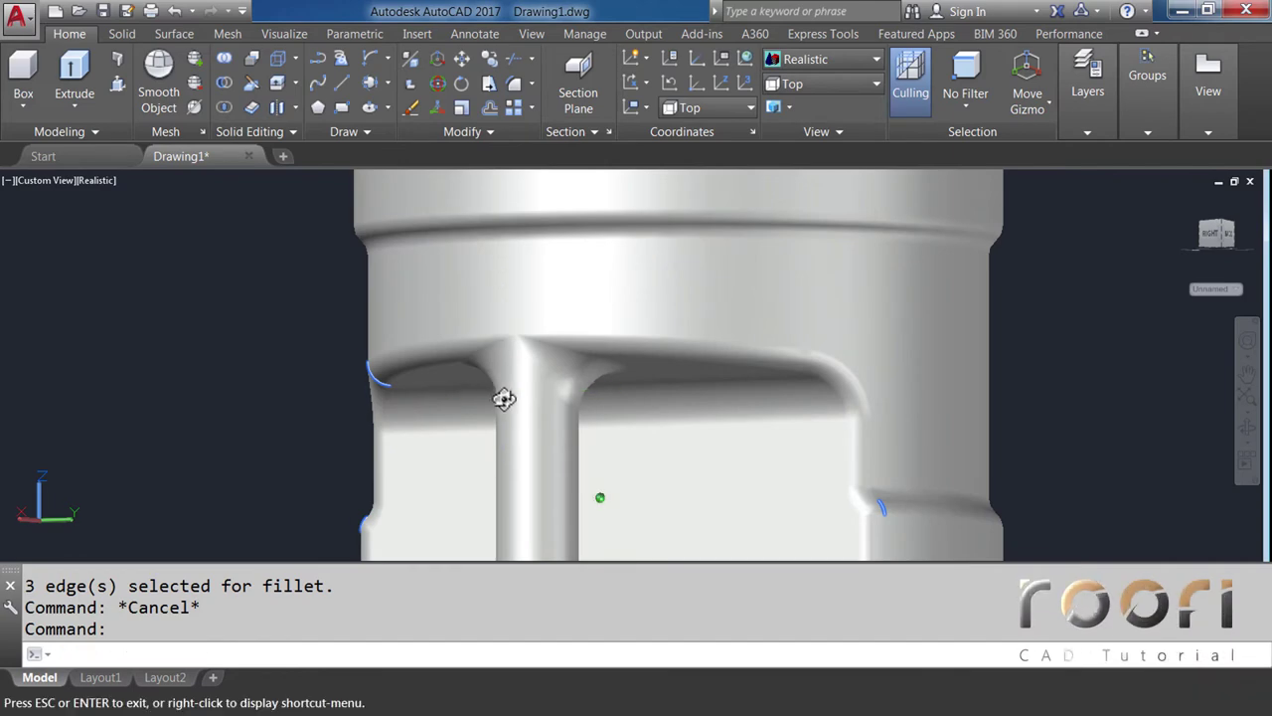
pyautogui.keyDown('shift'); pyautogui.moveTo(503, 395); pyautogui.dragTo(658, 409, button='middle'); pyautogui.keyUp('shift')
# Clear the selection and orbit and zoom to a side view of the bottle neck
pyautogui.click(559, 420)
pyautogui.press('Escape')
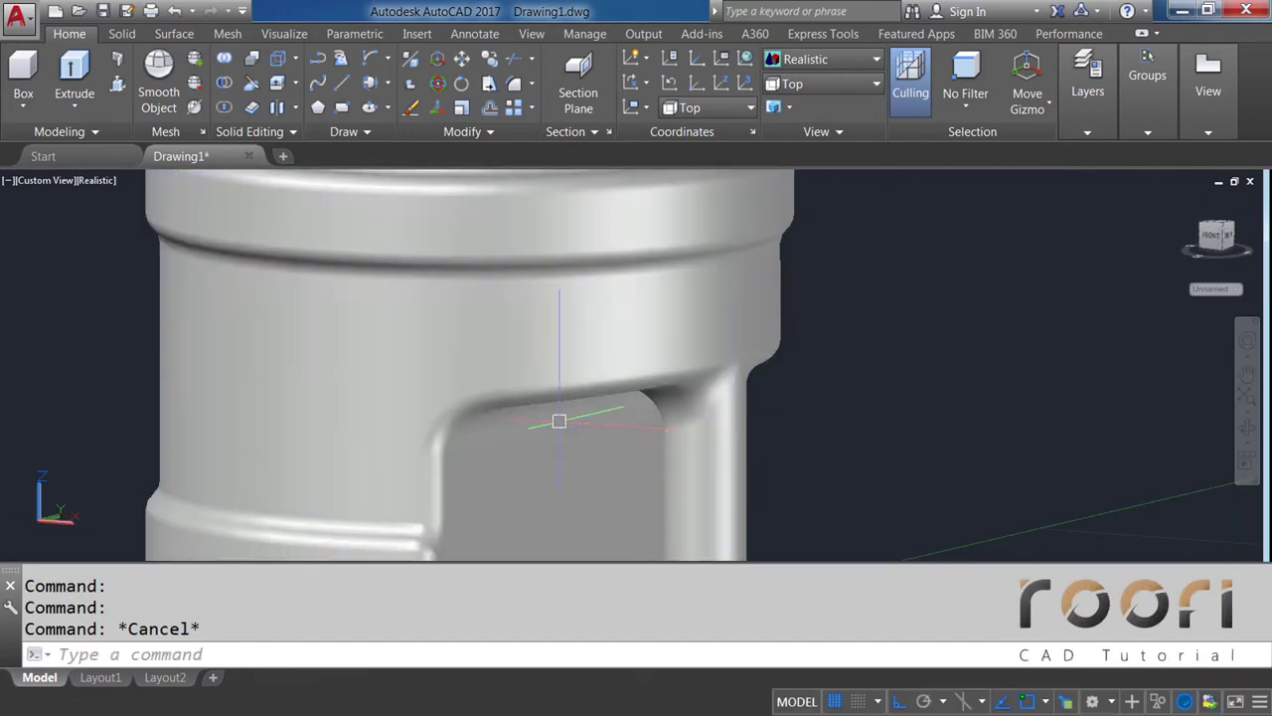
pyautogui.scroll(-2, 616, 393)
pyautogui.scroll(-2, 617, 395)
pyautogui.moveTo(618, 394)
pyautogui.keyDown('shift'); pyautogui.mouseDown(button='middle')
pyautogui.moveTo(613, 372)
pyautogui.moveTo(576, 372)
pyautogui.moveTo(672, 366)
pyautogui.moveTo(619, 421)
pyautogui.moveTo(568, 263)
pyautogui.moveTo(597, 327)
pyautogui.mouseUp(button='middle'); pyautogui.keyUp('shift')
pyautogui.scroll(2, 582, 341)
pyautogui.scroll(2, 583, 341)
pyautogui.click(596, 327)
# Switch to 2D Wireframe and centre the neck rings in view
pyautogui.click(799, 67)
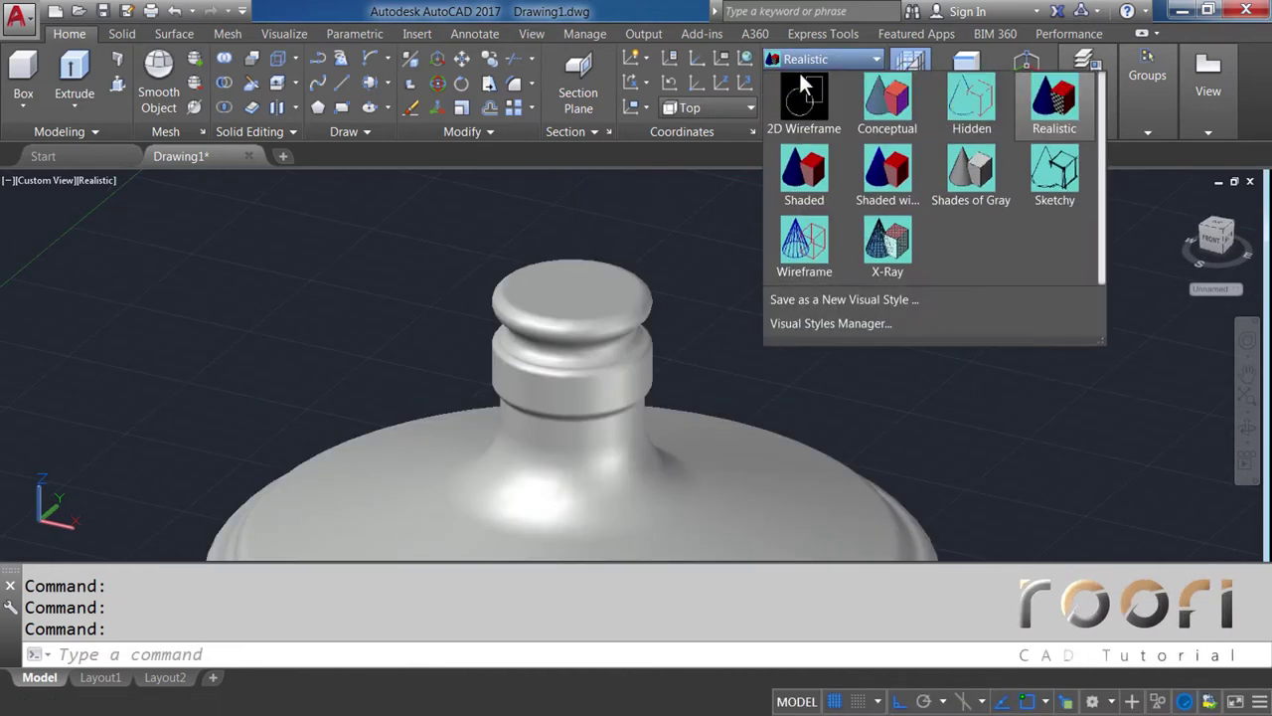
pyautogui.click(798, 89)
pyautogui.scroll(3, 575, 243)
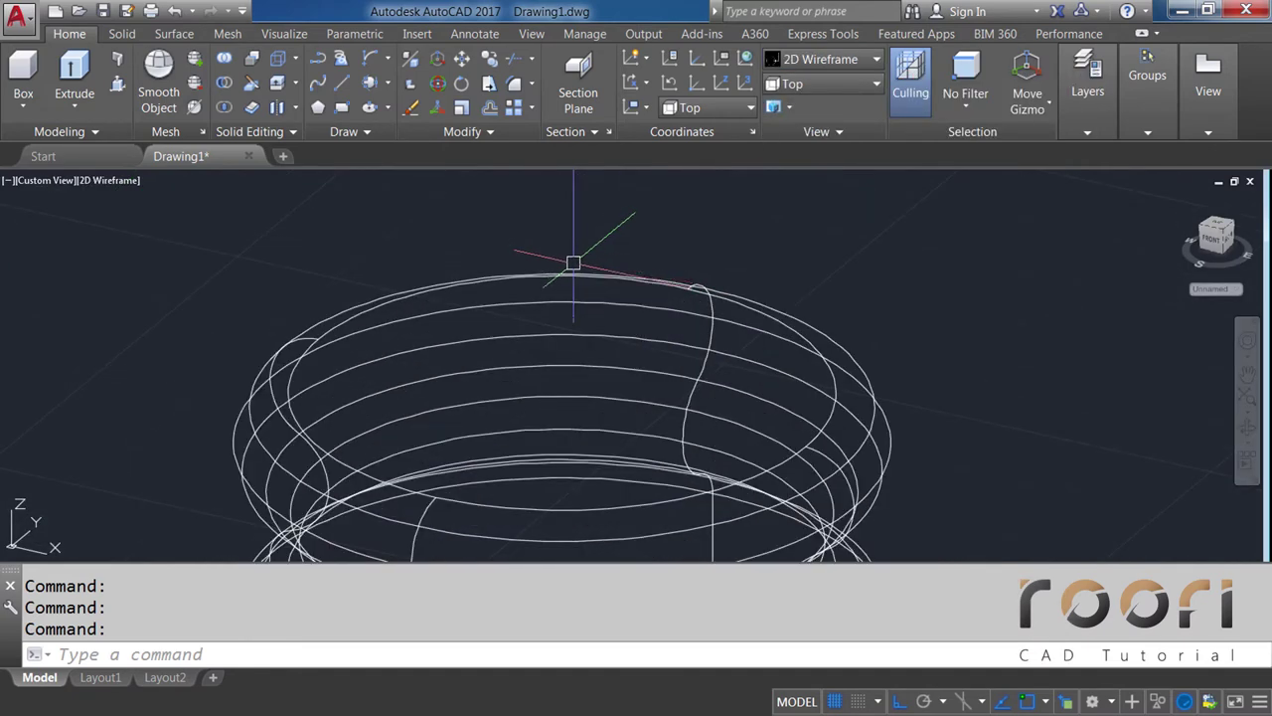
pyautogui.moveTo(571, 304)
pyautogui.mouseDown(button='middle')
pyautogui.moveTo(594, 368)
pyautogui.moveTo(608, 342)
pyautogui.mouseUp(button='middle')
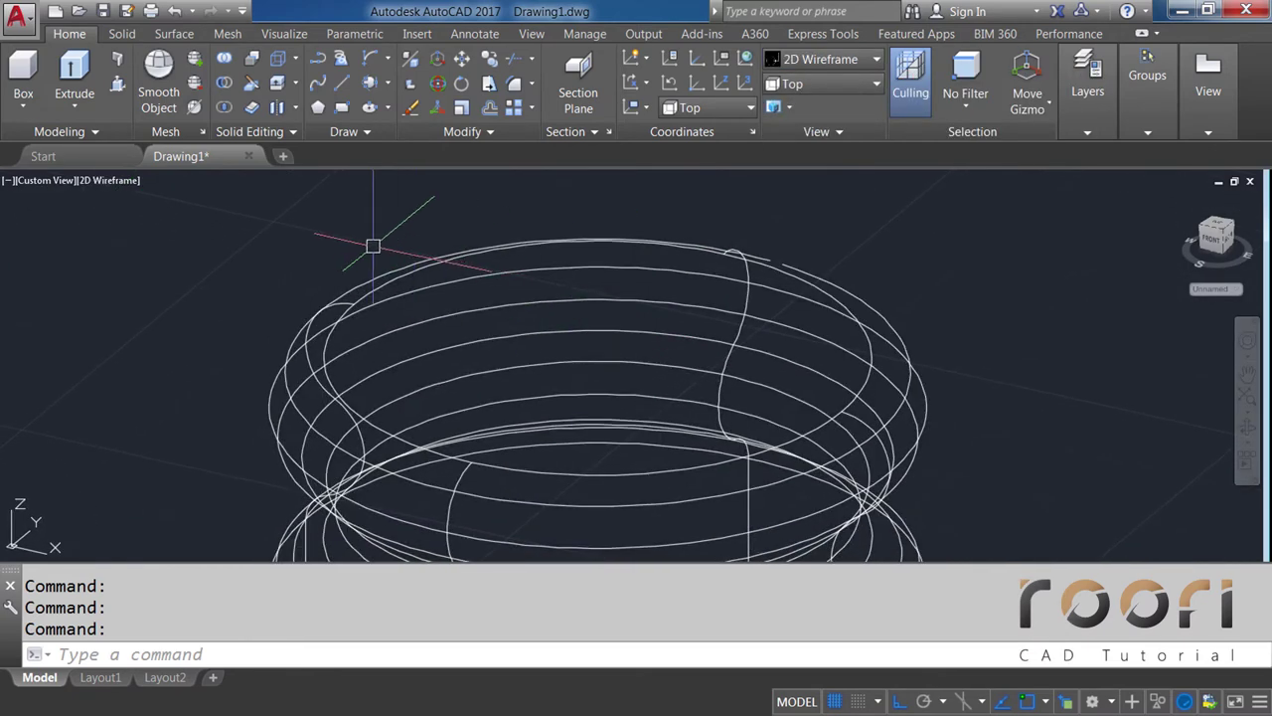
pyautogui.write('SOLIDEDIT')
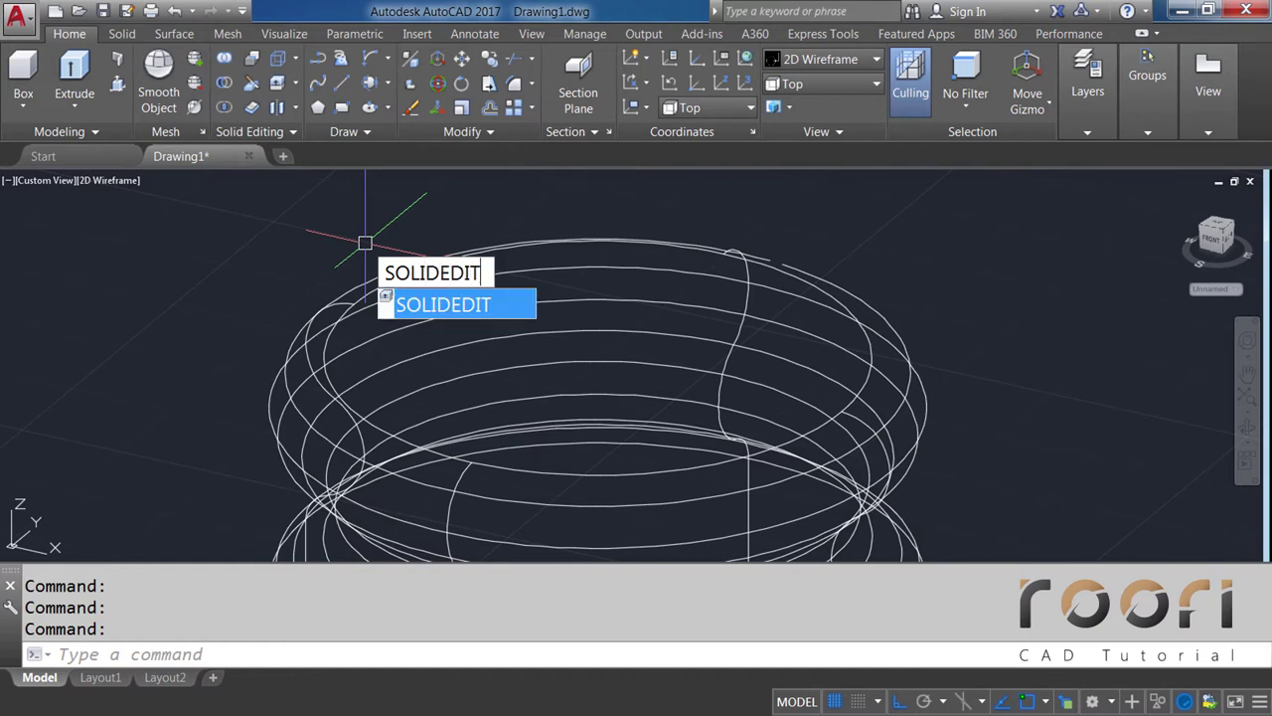
# Extrude the cap's flat top face by 2 with zero taper using SOLIDEDIT
pyautogui.press('Return')
pyautogui.write('FACE')
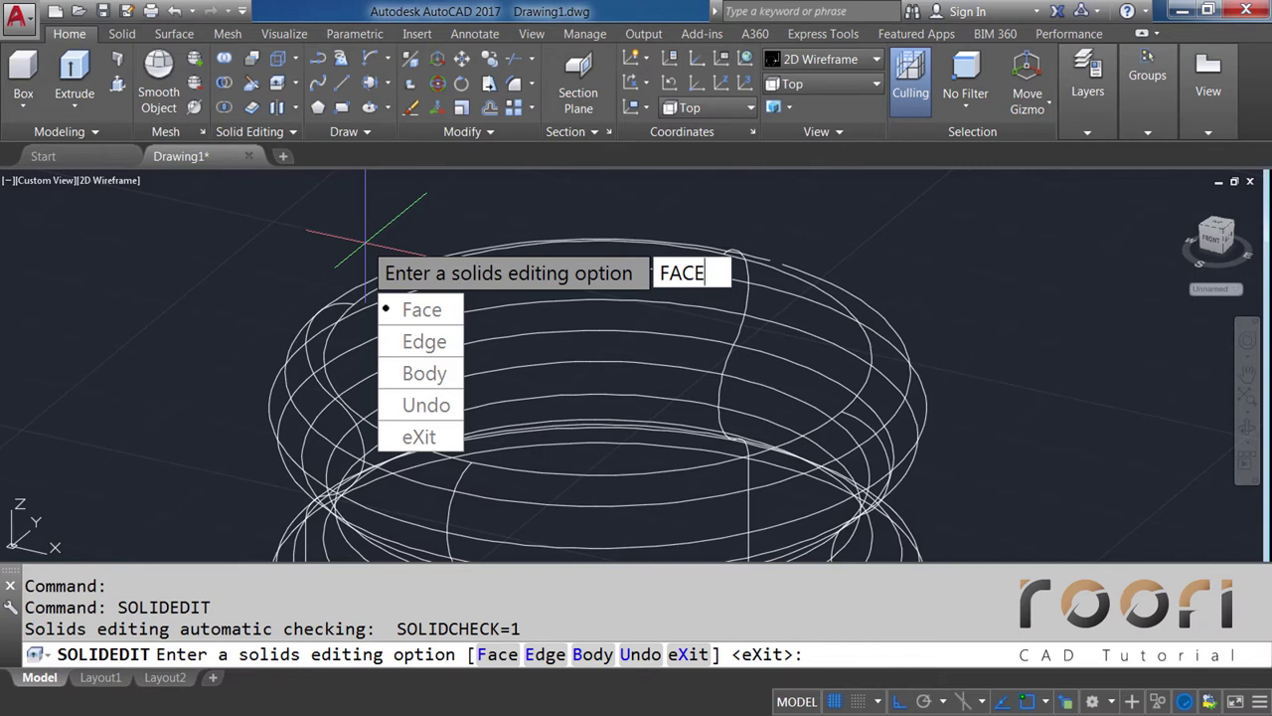
pyautogui.press('Return')
pyautogui.write('EX')
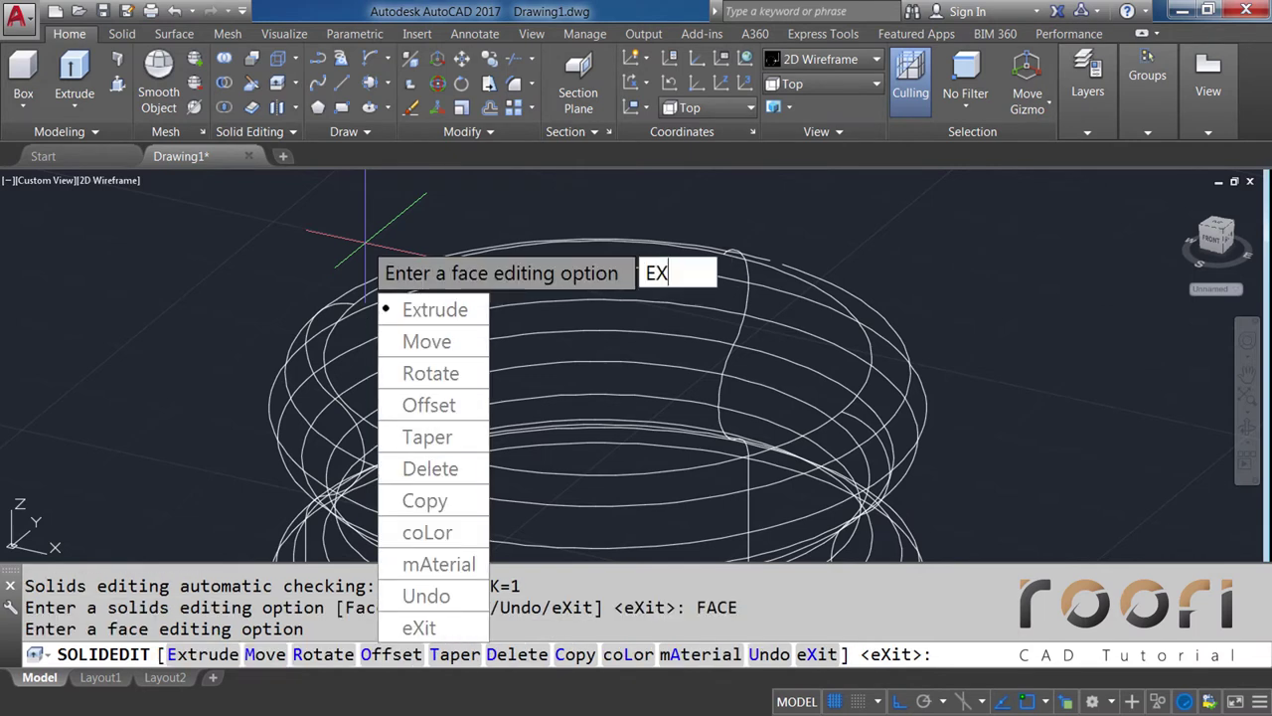
pyautogui.write('TRUDE')
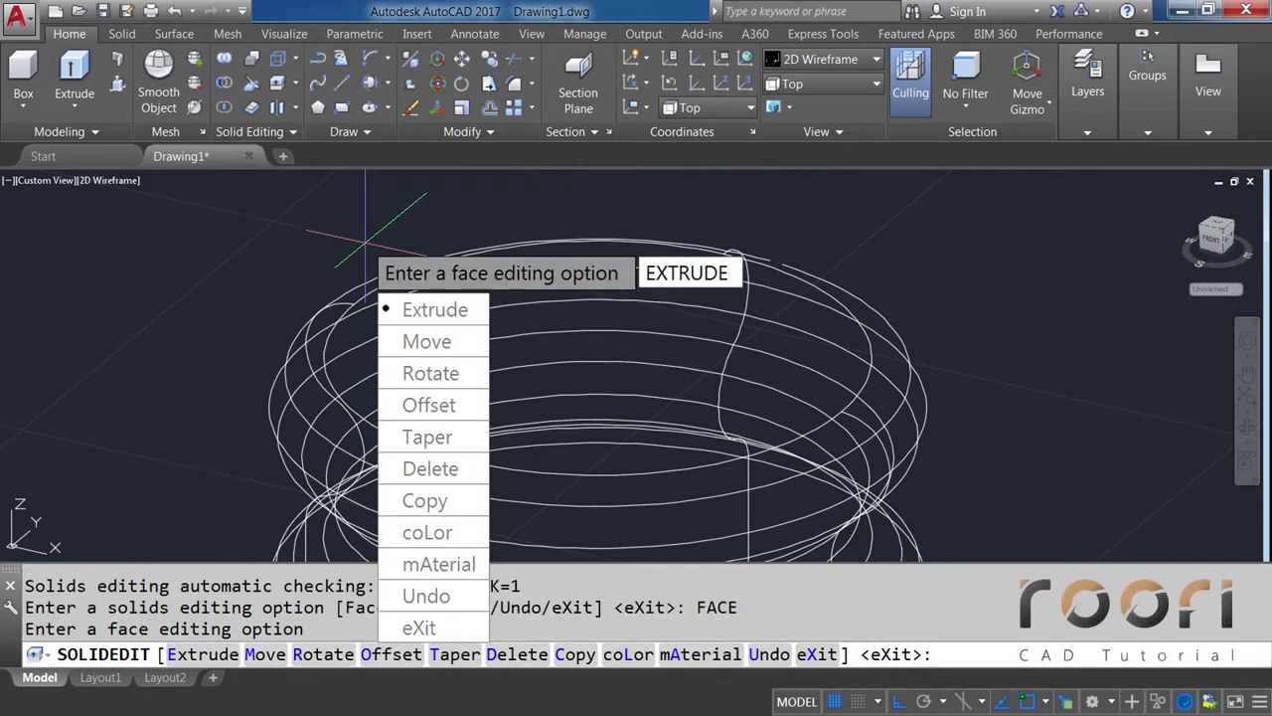
pyautogui.press('Return')
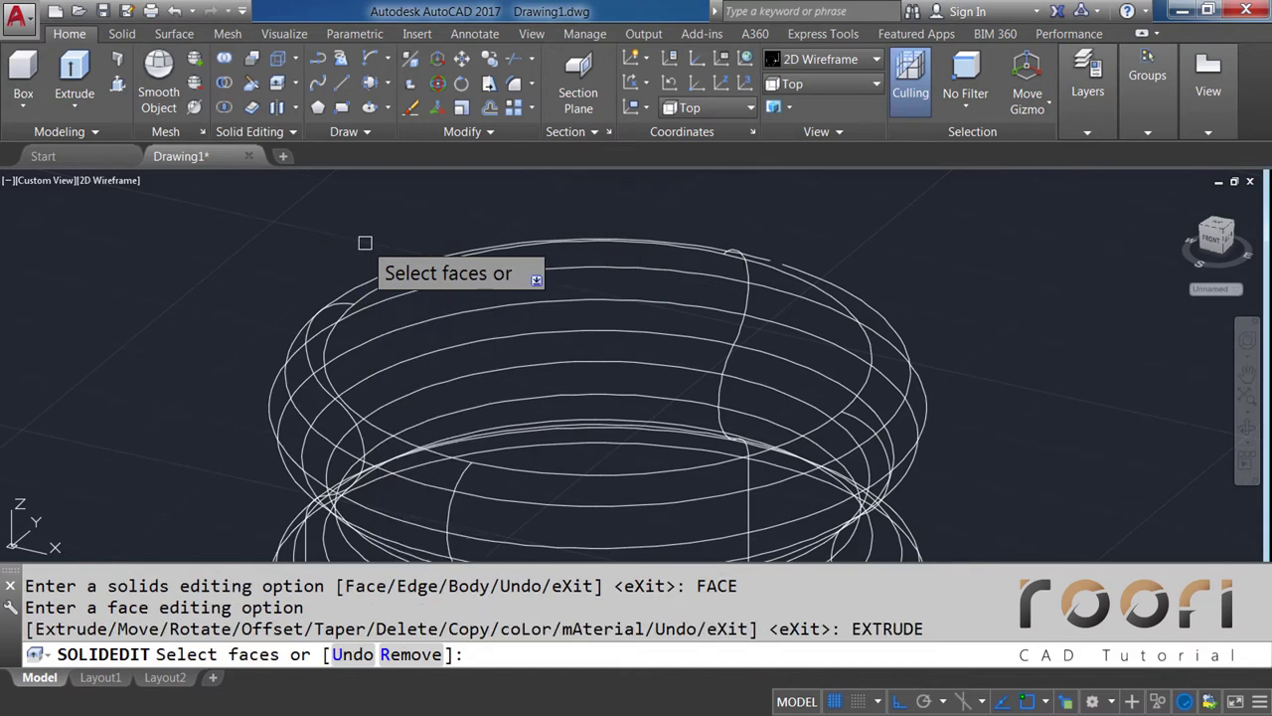
pyautogui.click(474, 297)
pyautogui.press('Return')
pyautogui.write('2')
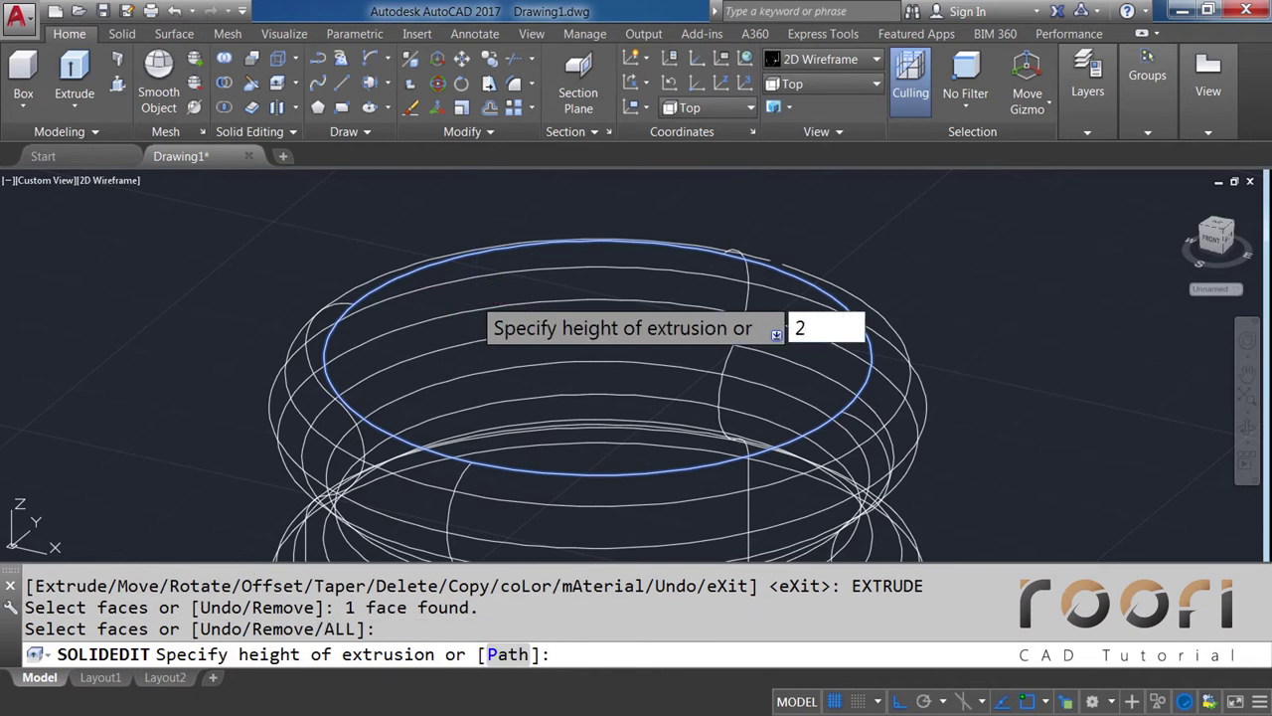
pyautogui.press('Return')
pyautogui.press('Return')
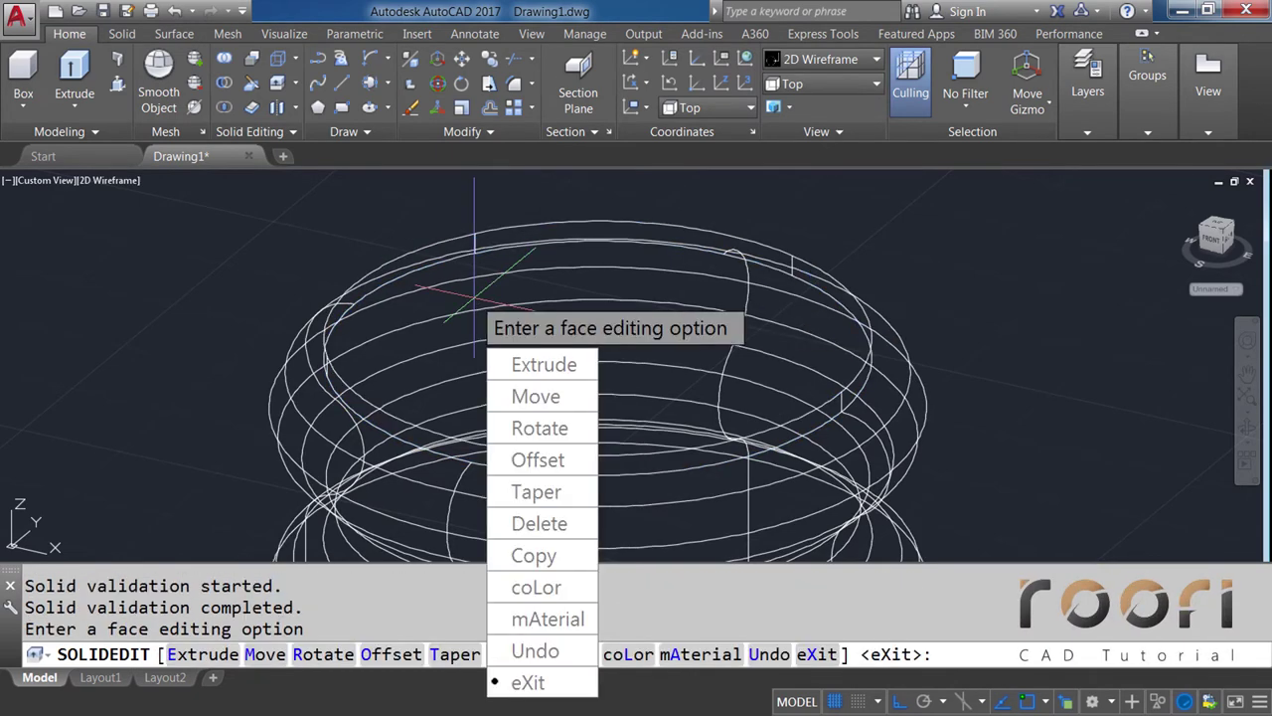
pyautogui.press('Return')
pyautogui.press('Return')
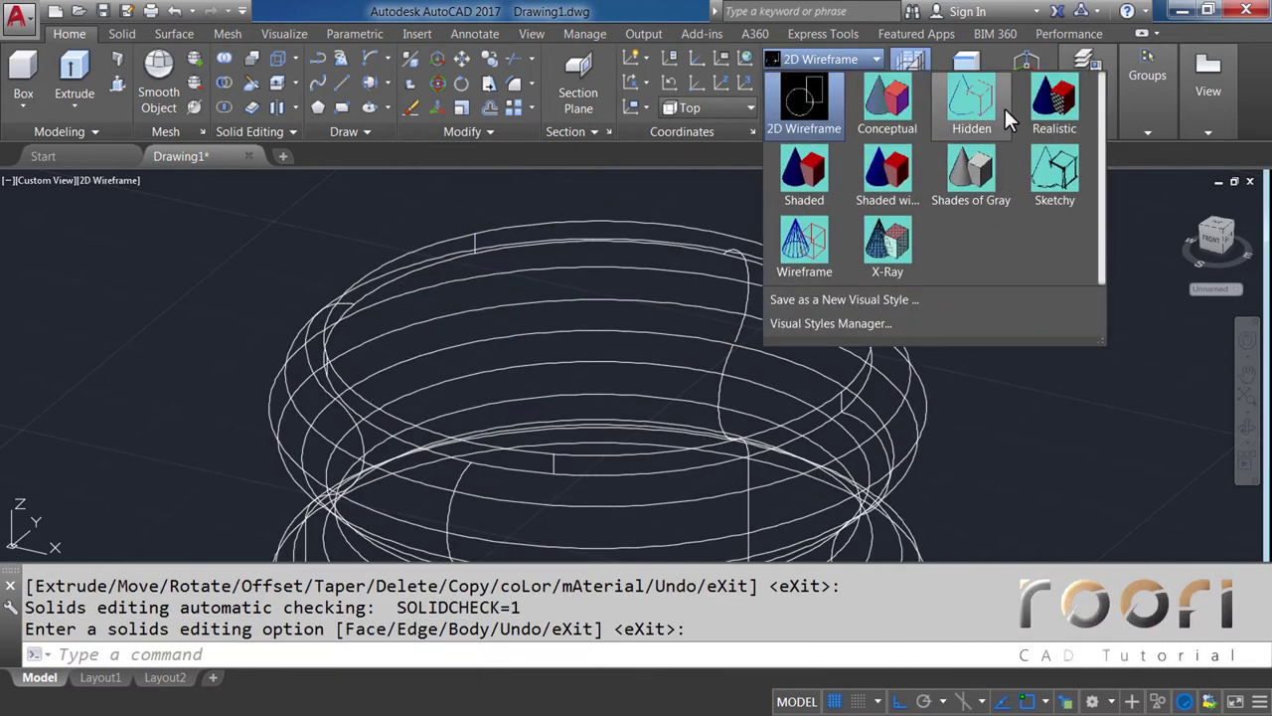
# Return to Realistic shading and orbit around the neck and cap
pyautogui.click(1054, 100)
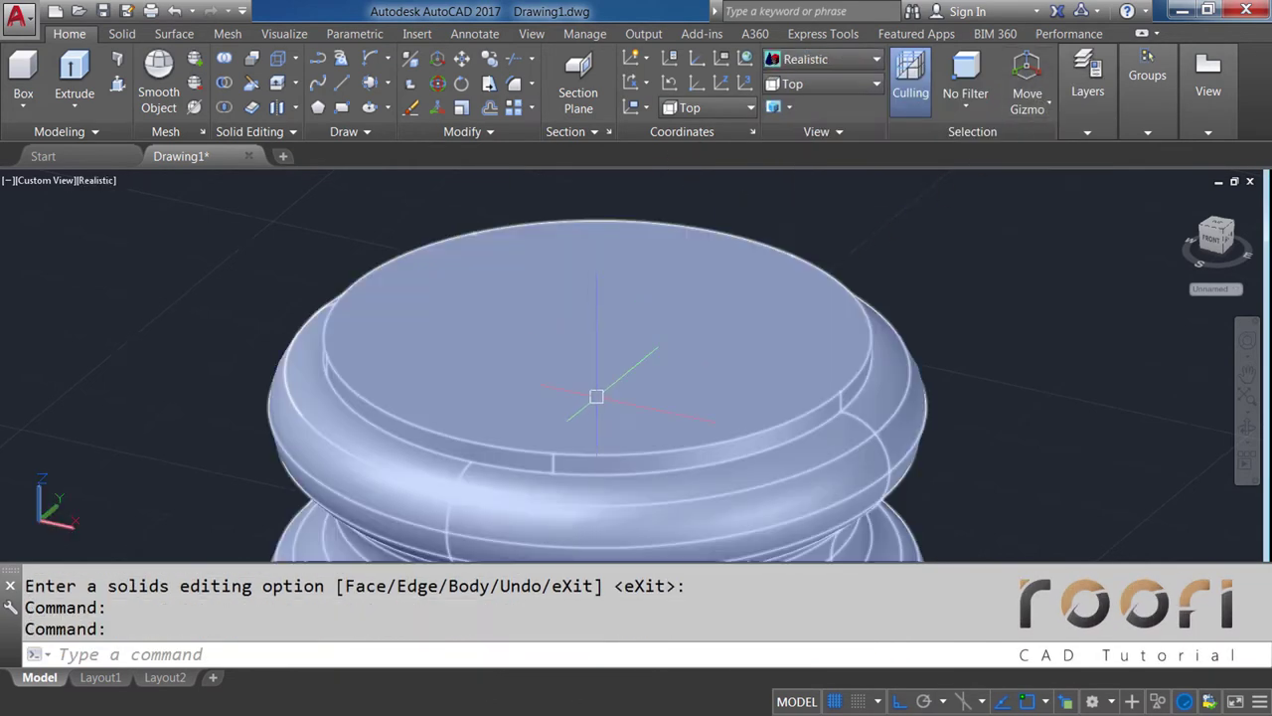
pyautogui.keyDown('shift'); pyautogui.moveTo(591, 343); pyautogui.dragTo(605, 365, button='middle'); pyautogui.keyUp('shift')
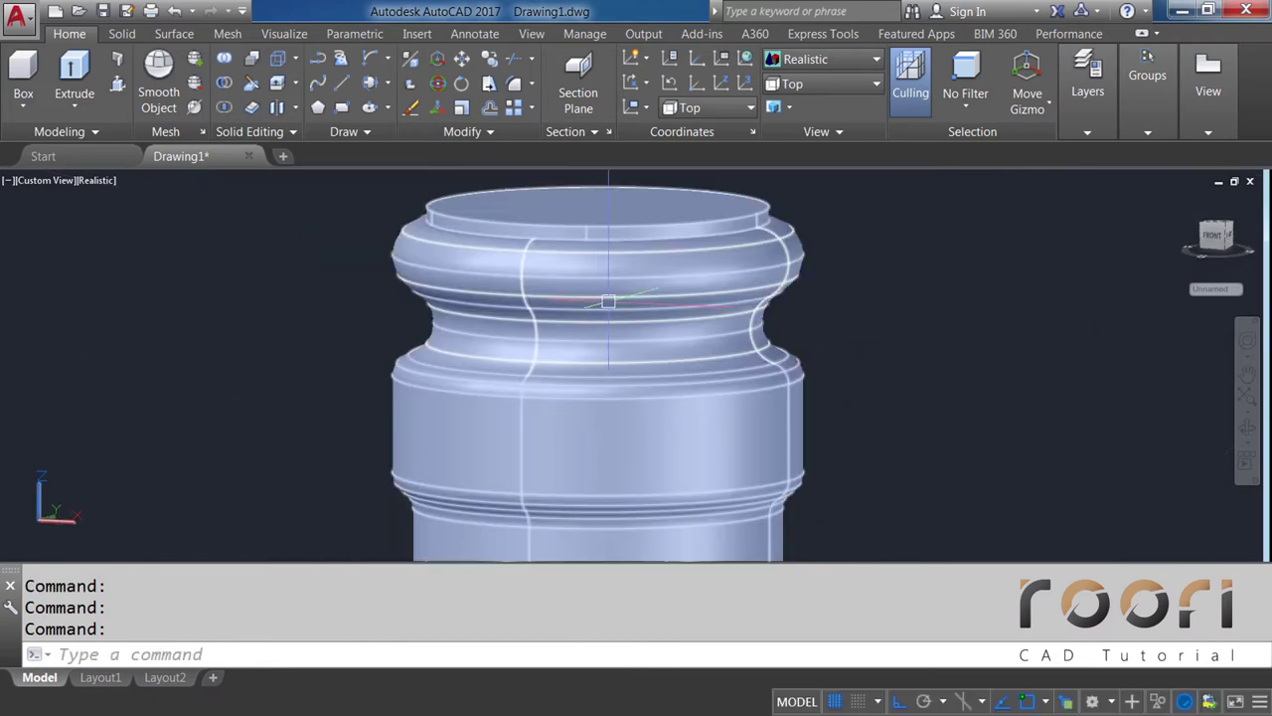
pyautogui.keyDown('shift'); pyautogui.moveTo(609, 301); pyautogui.dragTo(594, 321, button='middle'); pyautogui.keyUp('shift')
pyautogui.scroll(-3, 541, 364)
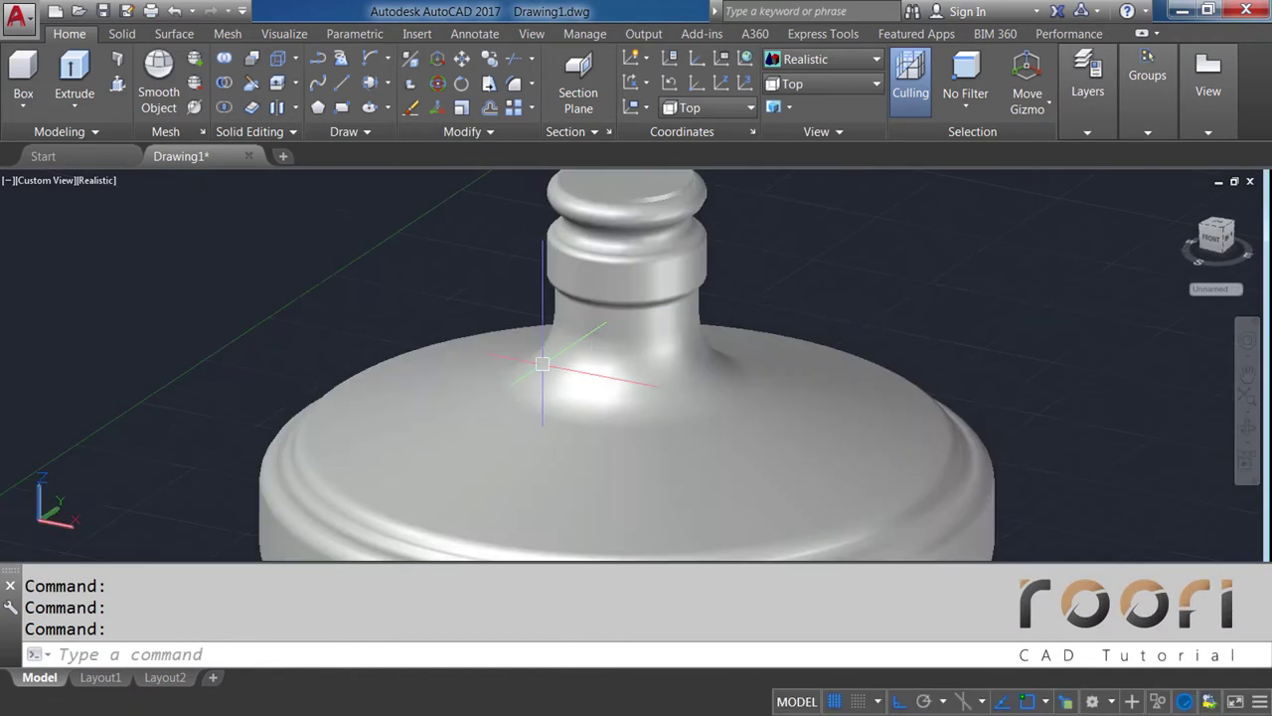
pyautogui.keyDown('shift'); pyautogui.moveTo(542, 363); pyautogui.dragTo(611, 292, button='middle'); pyautogui.keyUp('shift')
pyautogui.scroll(3, 622, 191)
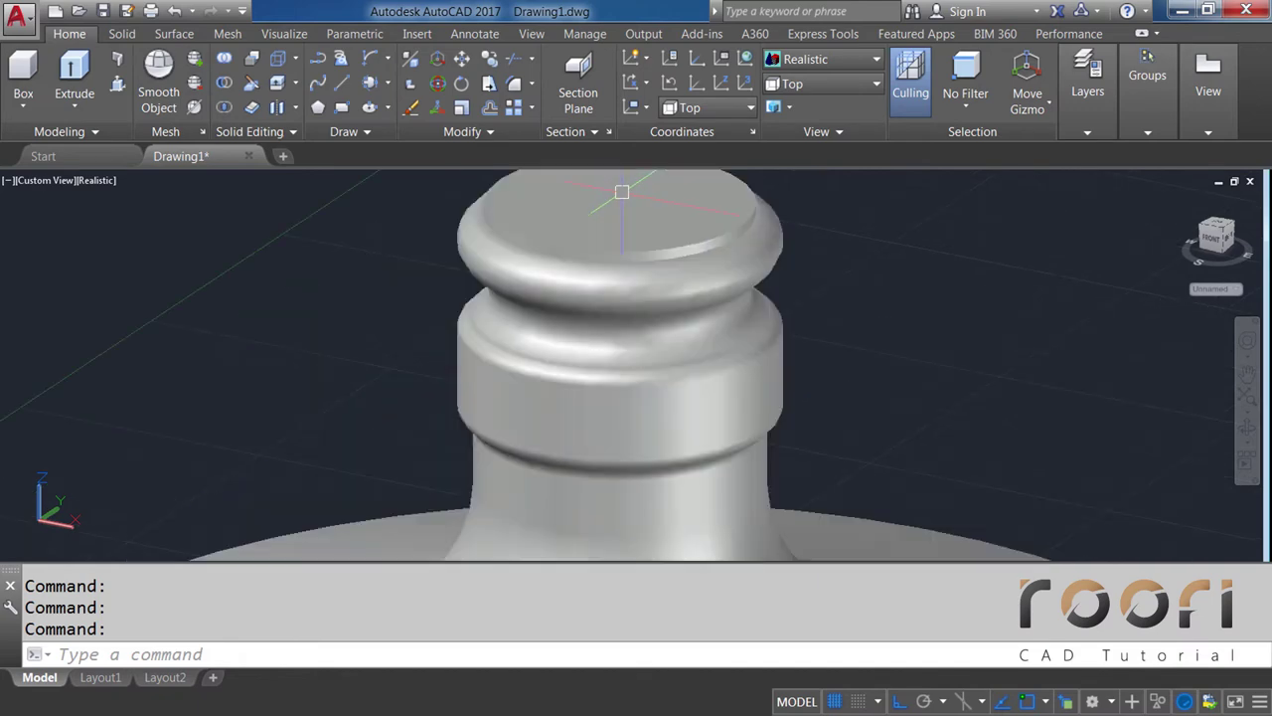
pyautogui.moveTo(621, 191)
pyautogui.keyDown('shift'); pyautogui.mouseDown(button='middle')
pyautogui.moveTo(596, 222)
pyautogui.moveTo(557, 232)
pyautogui.mouseUp(button='middle'); pyautogui.keyUp('shift')
pyautogui.scroll(-2, 562, 231)
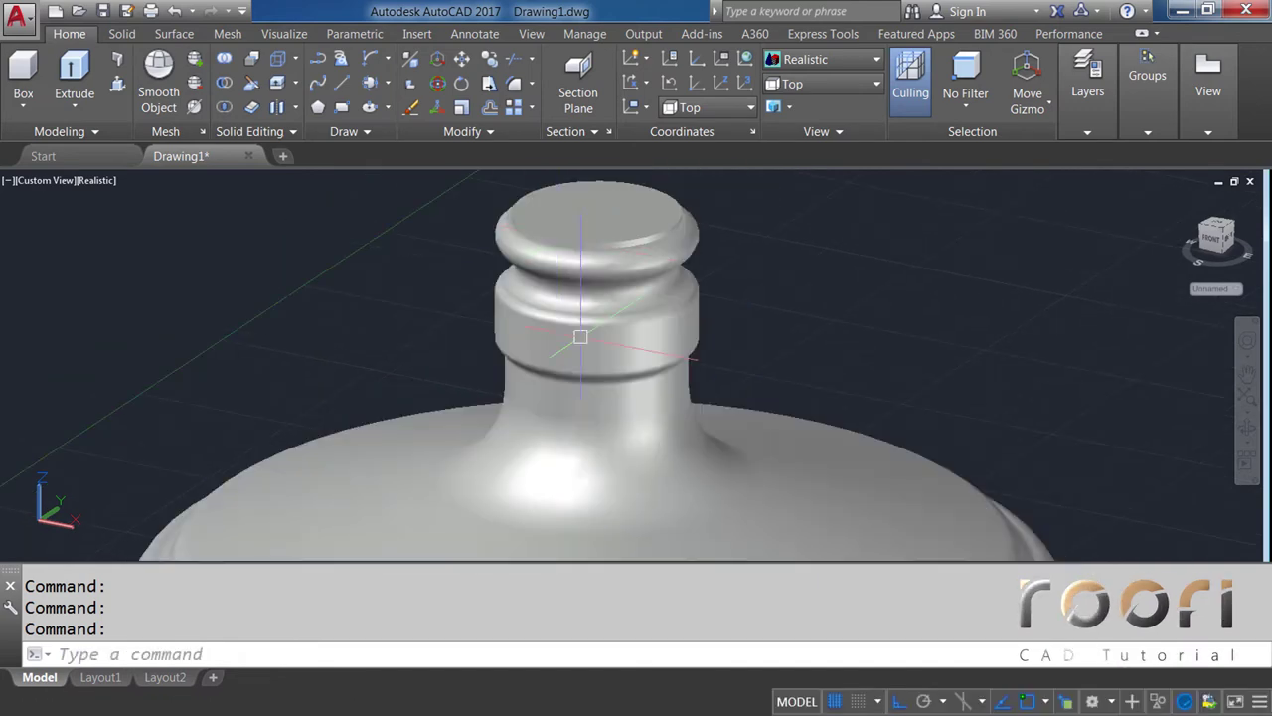
pyautogui.moveTo(581, 337); pyautogui.dragTo(581, 318, button='middle')
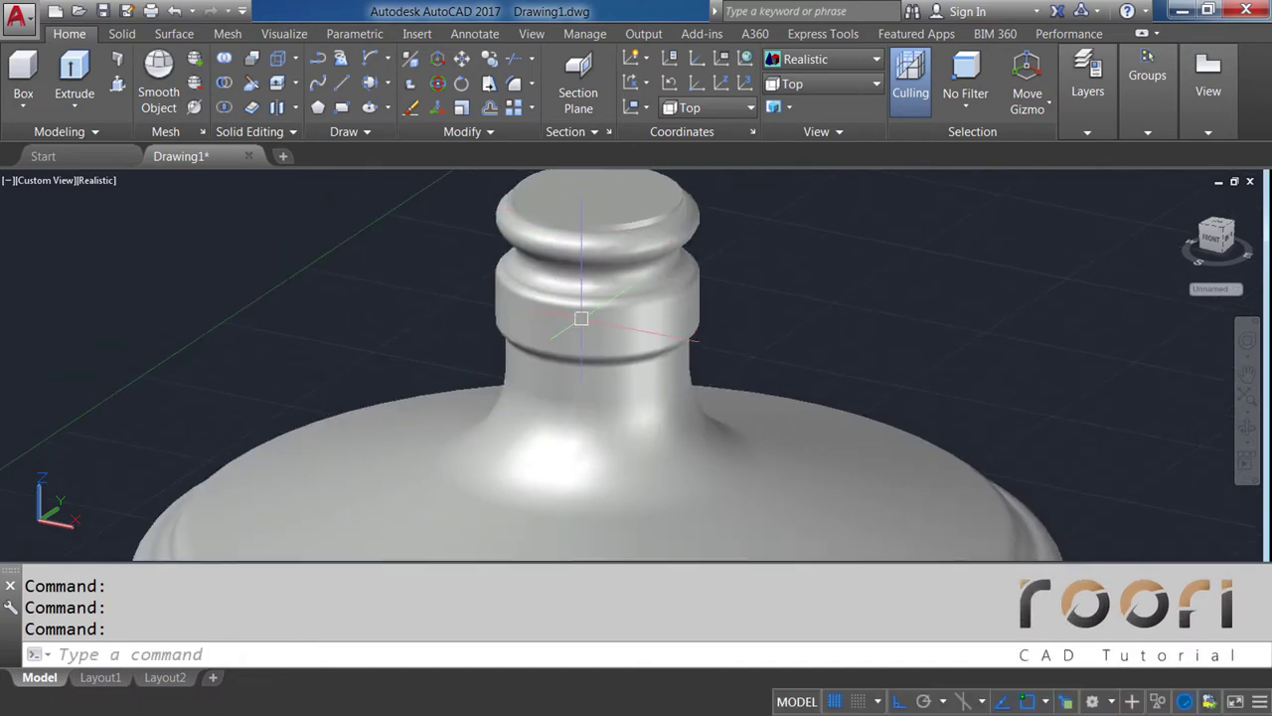
pyautogui.click(798, 60)
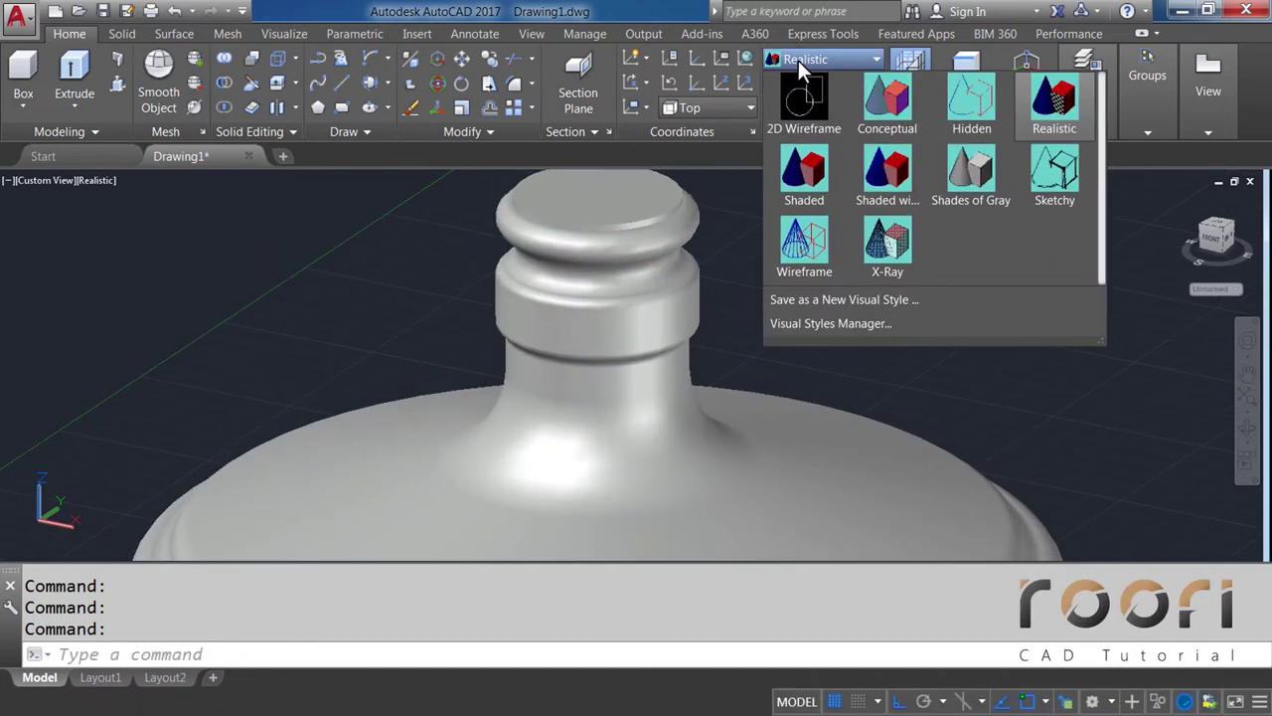
# In 2D Wireframe, shell the bottle solid via SOLIDEDIT Body with a wall thickness of 2
pyautogui.click(803, 110)
pyautogui.write('S')
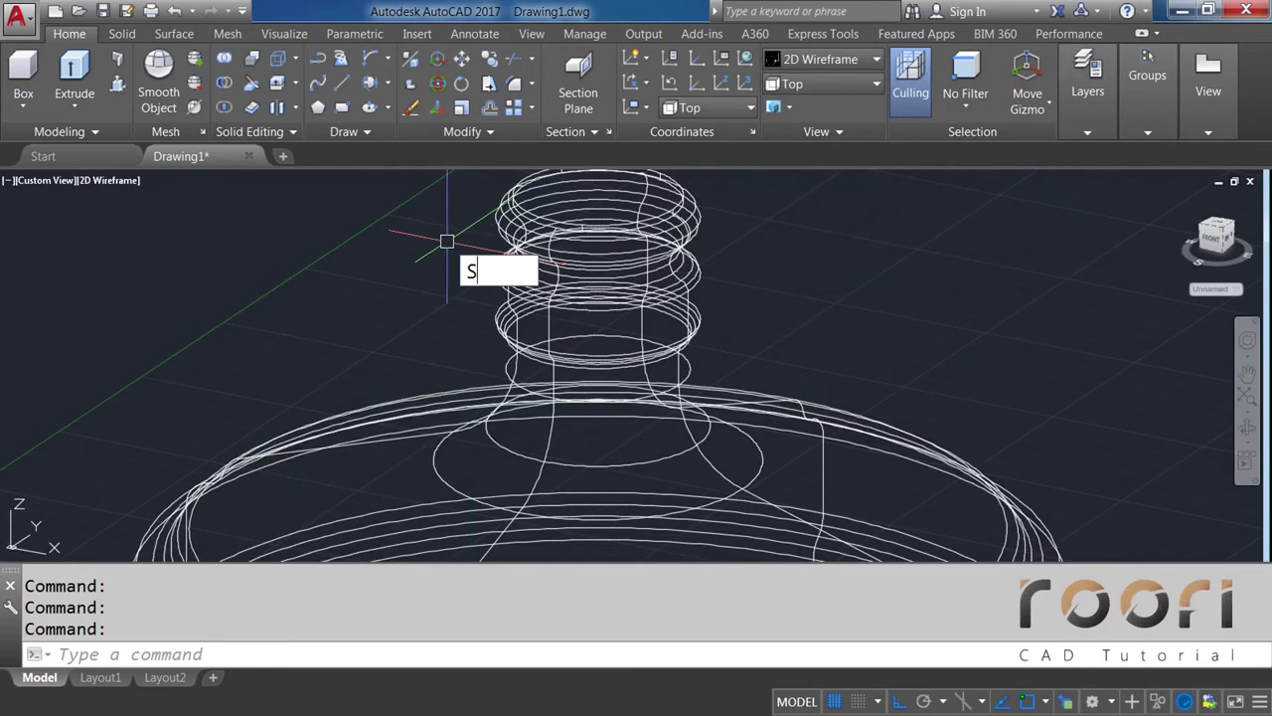
pyautogui.write('OLIDEDIT')
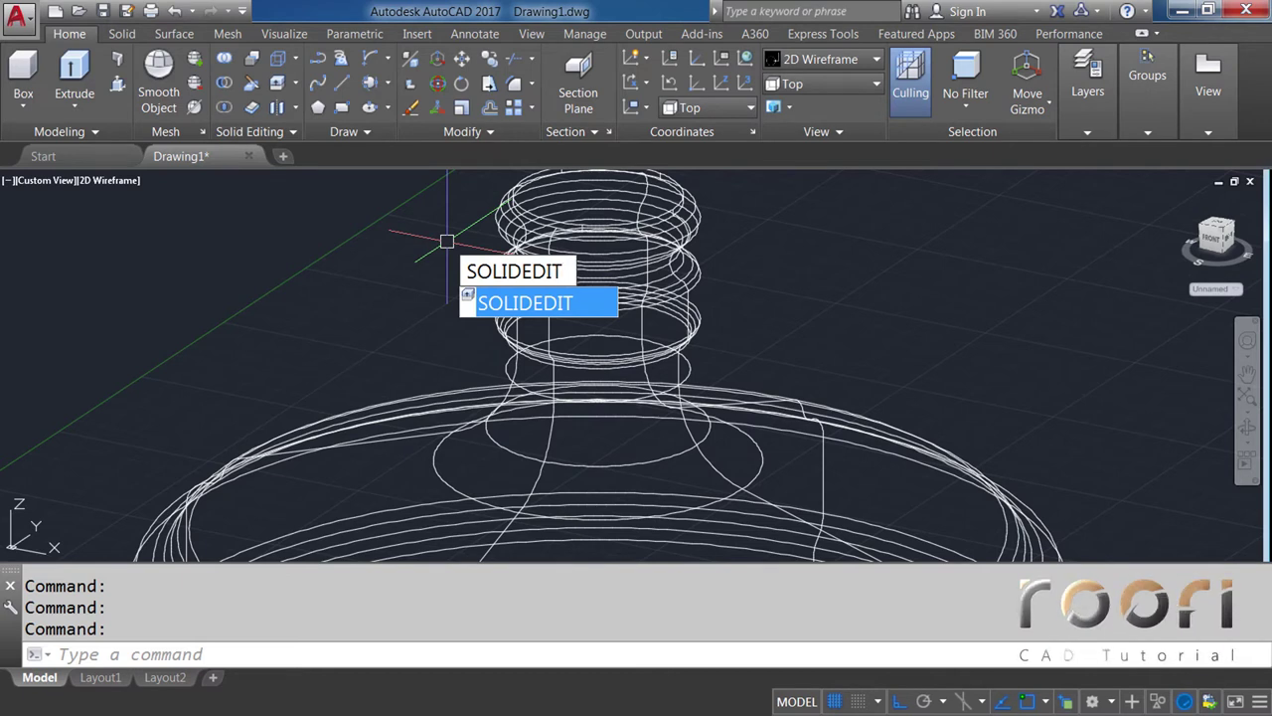
pyautogui.press('Return')
pyautogui.write('BODY')
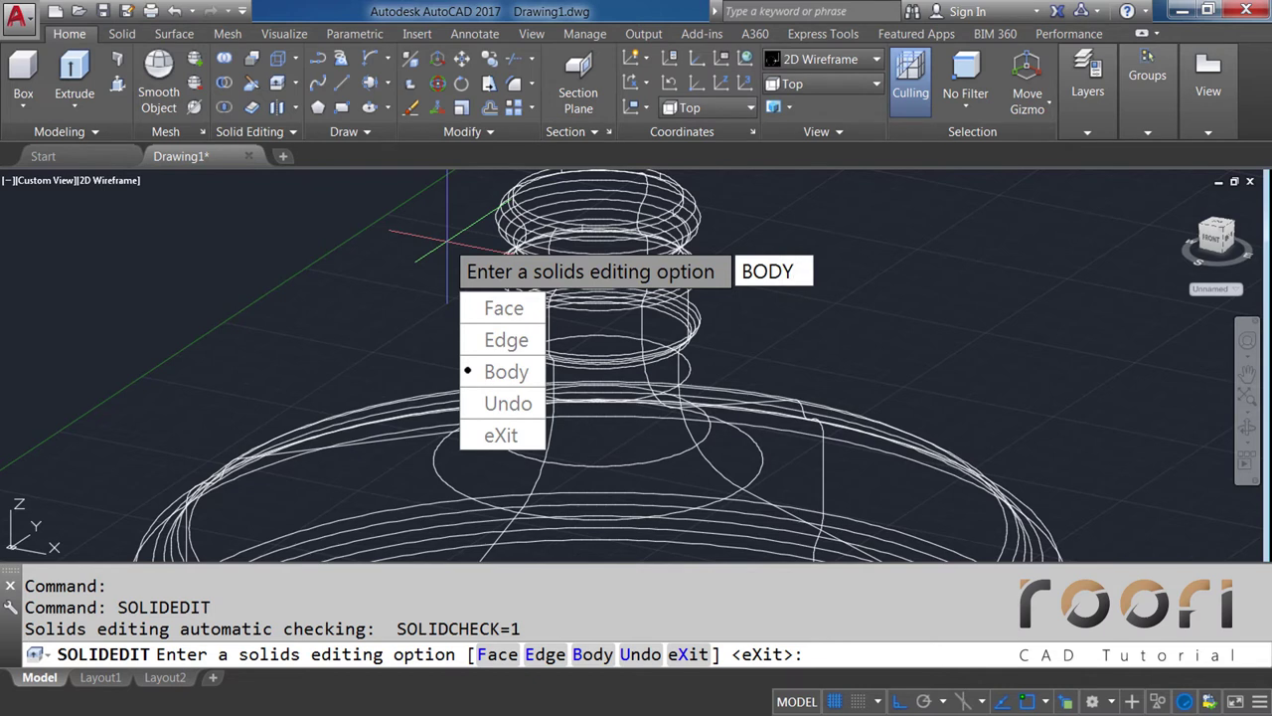
pyautogui.press('Return')
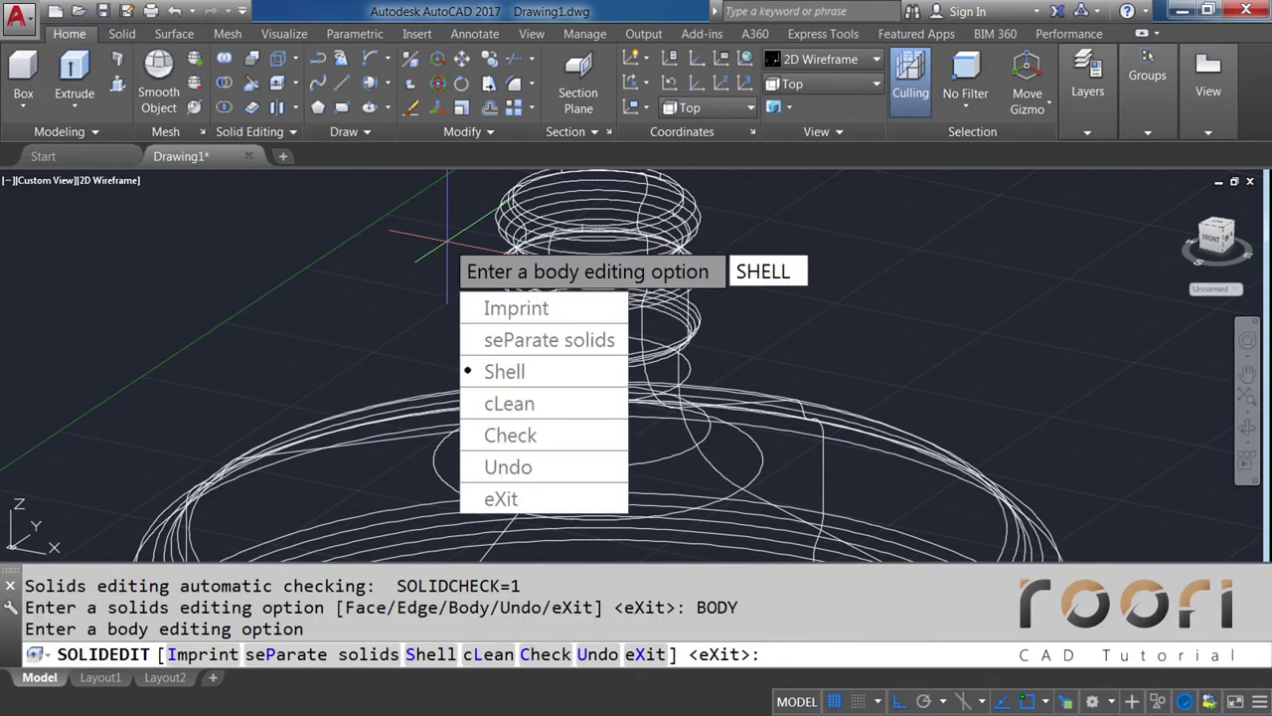
pyautogui.press('Return')
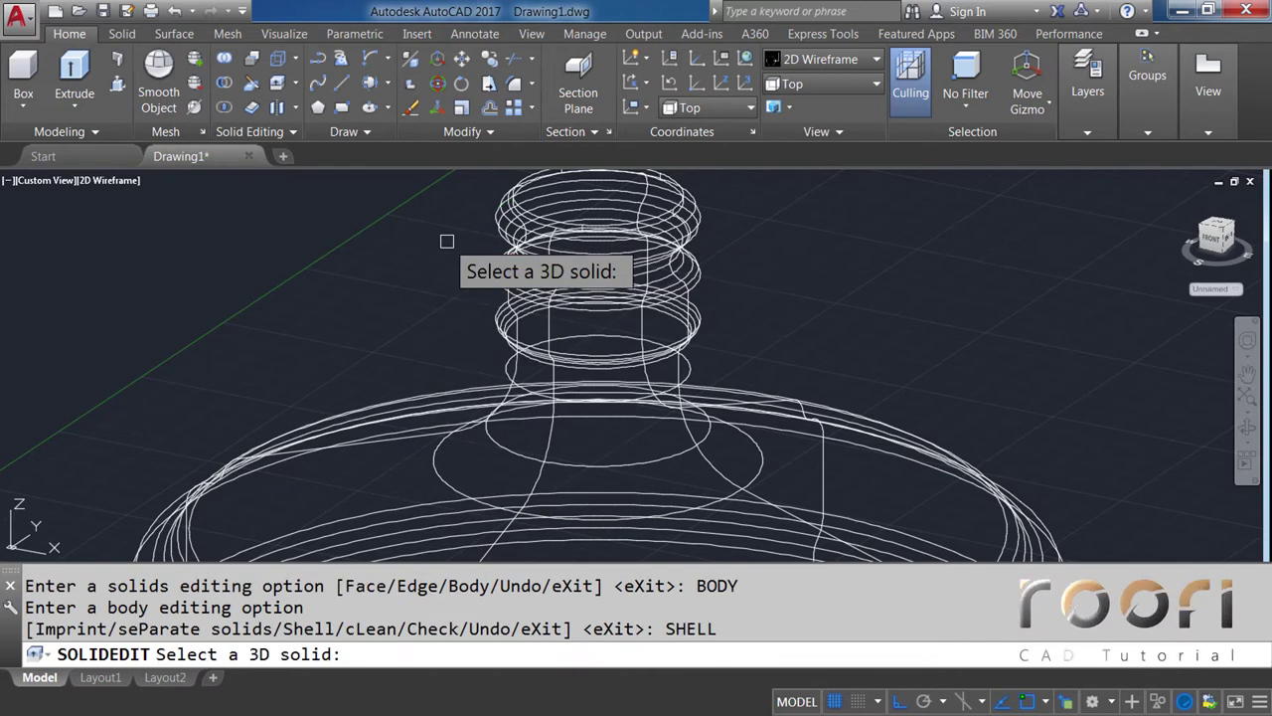
pyautogui.click(500, 321)
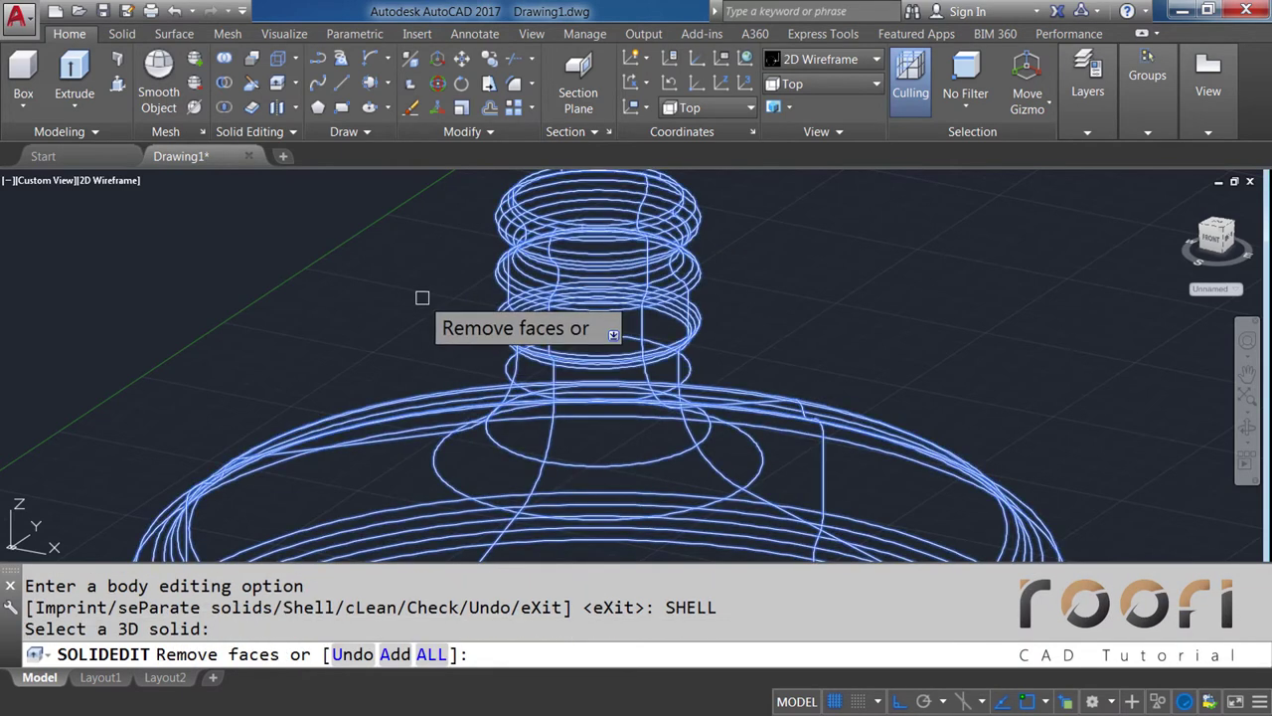
pyautogui.press('Return')
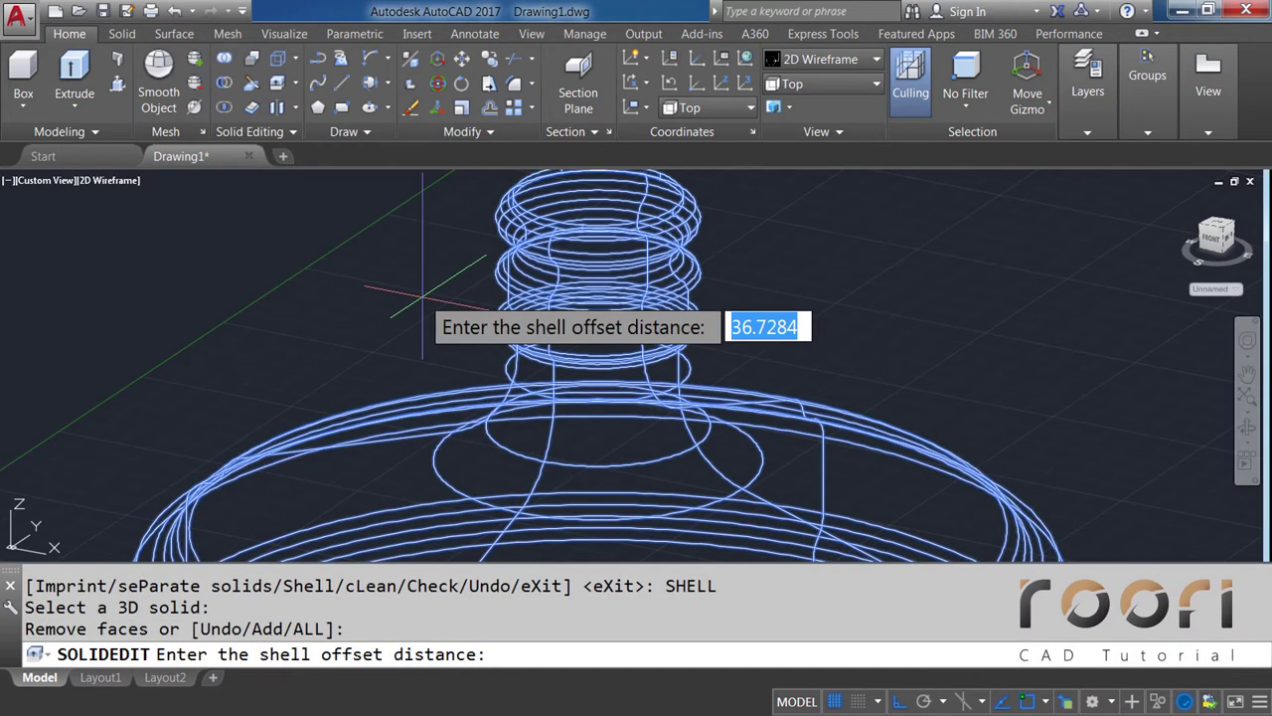
pyautogui.write('2')
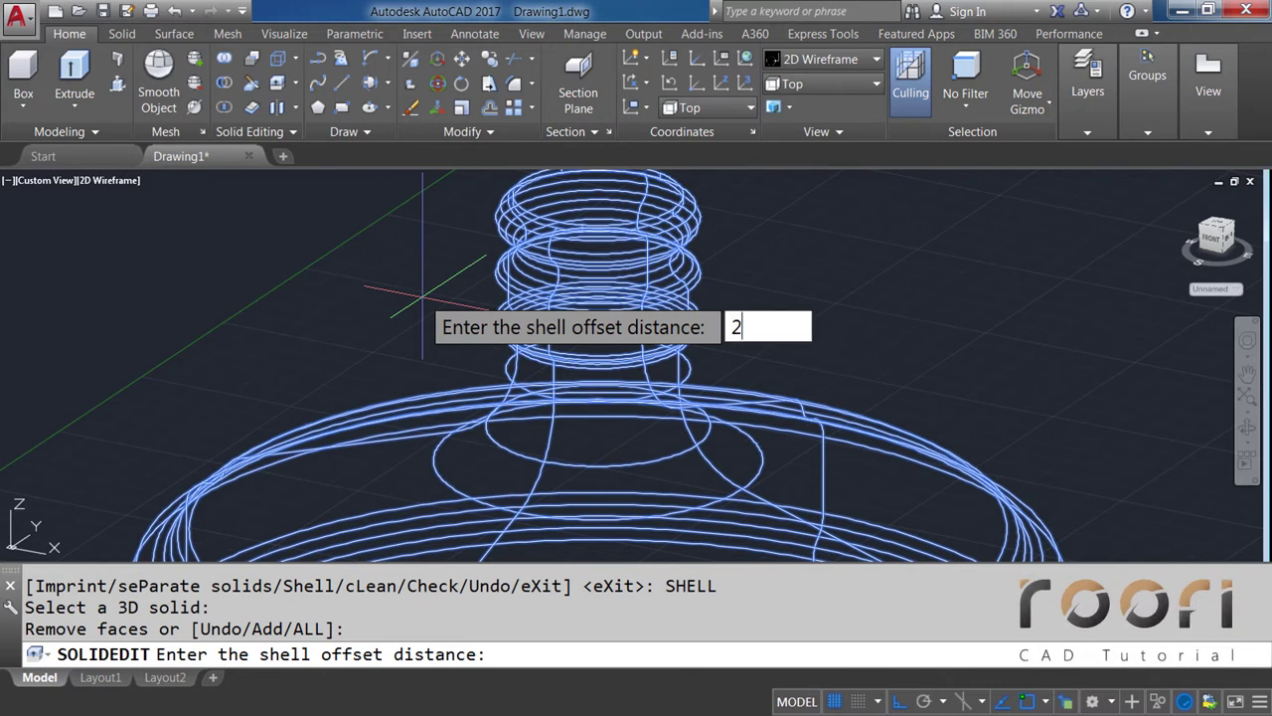
pyautogui.press('Return')
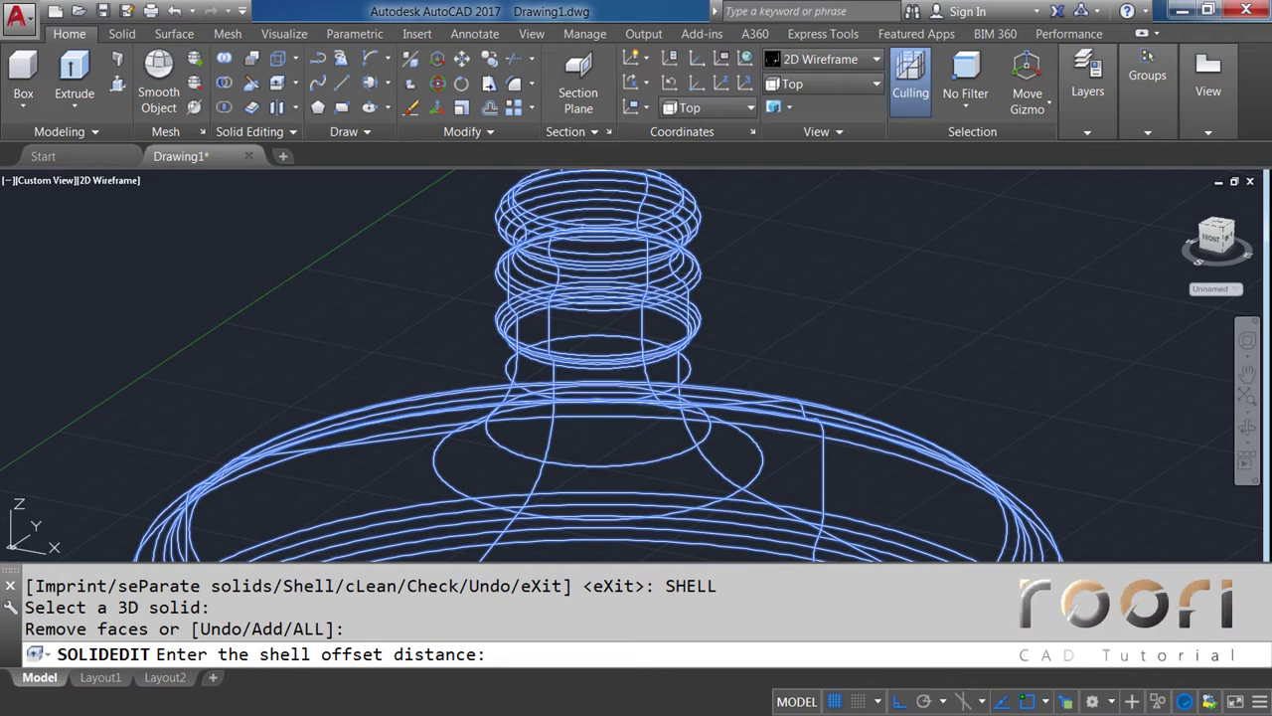
pyautogui.press('Return')
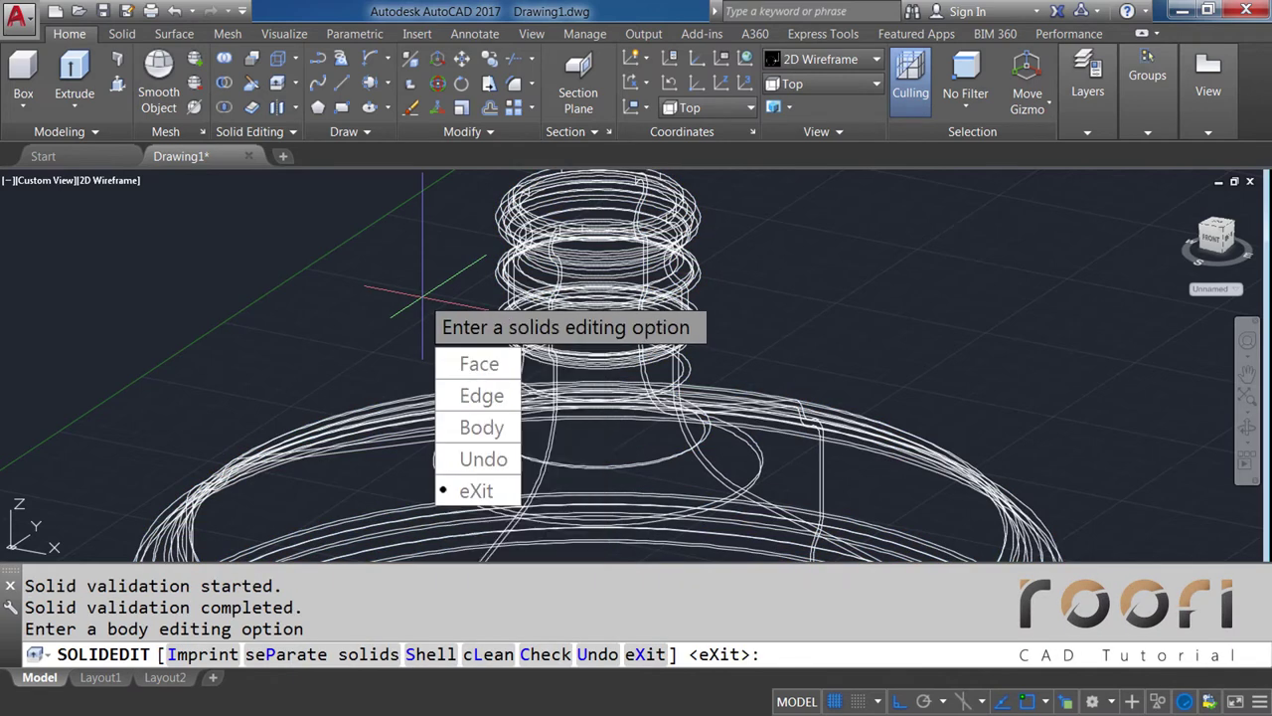
pyautogui.press('Return')
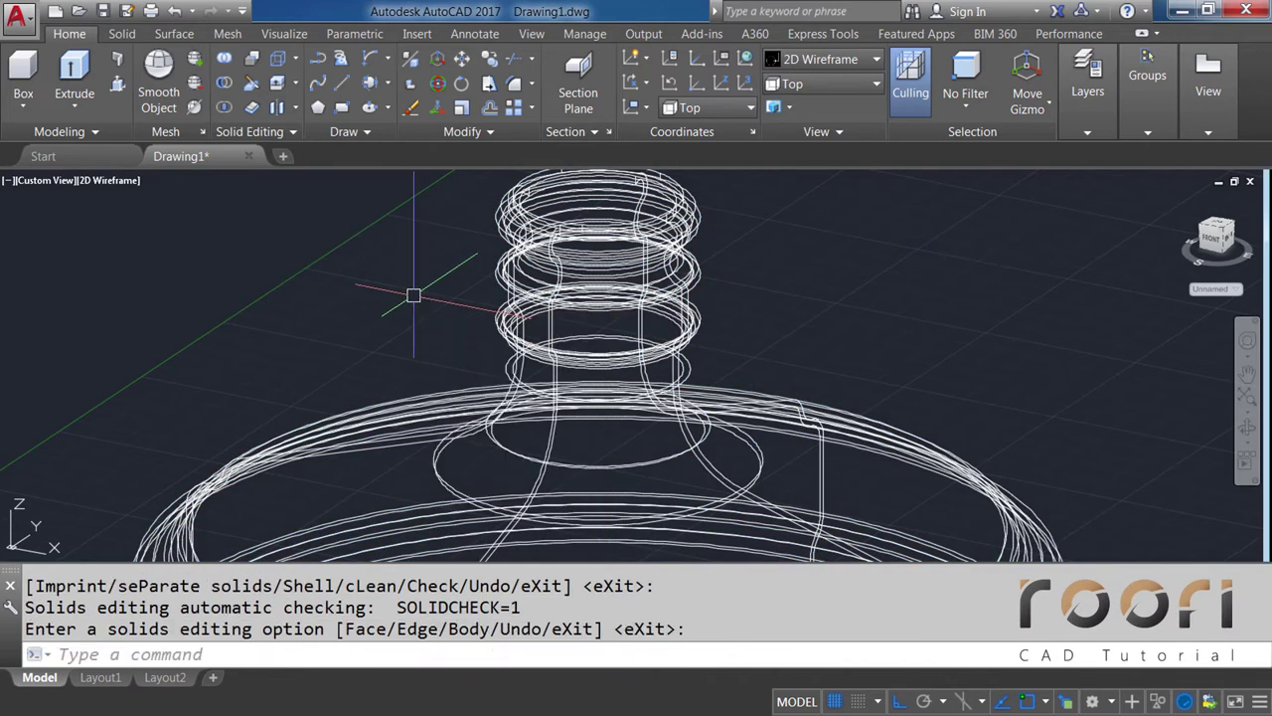
# Show the jug from the Front preset view, zoomed in
pyautogui.click(807, 83)
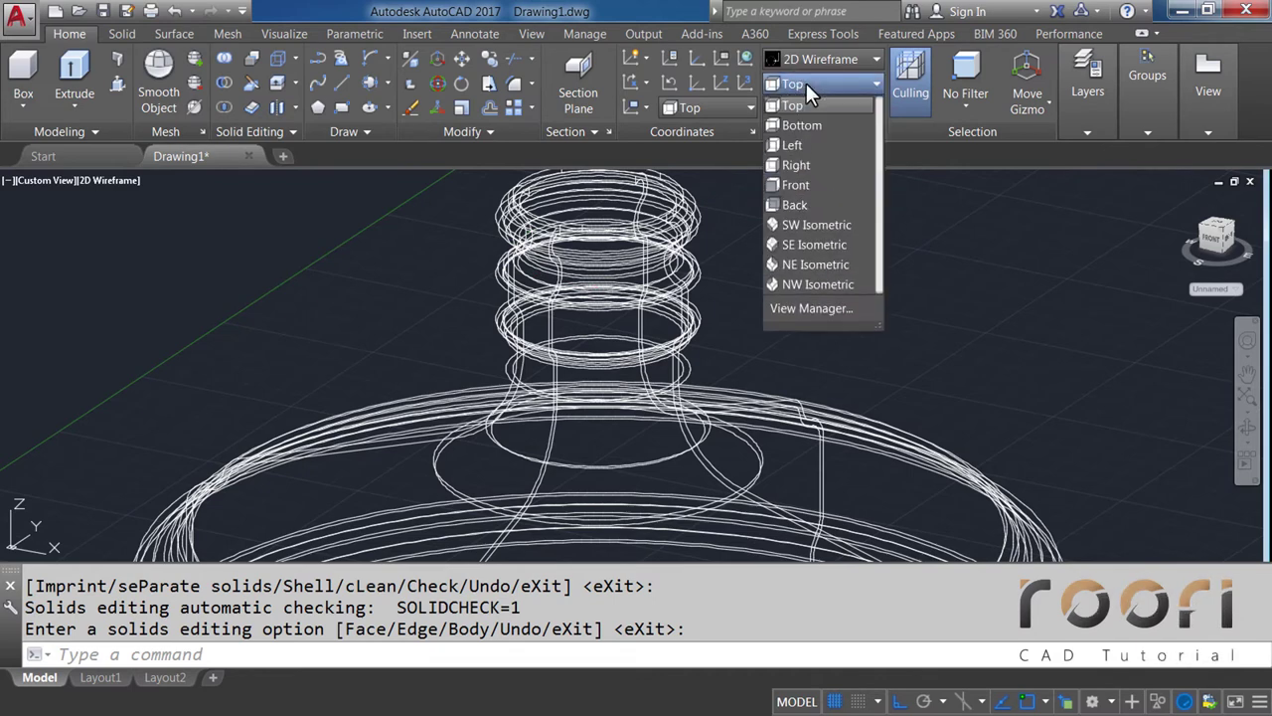
pyautogui.click(796, 187)
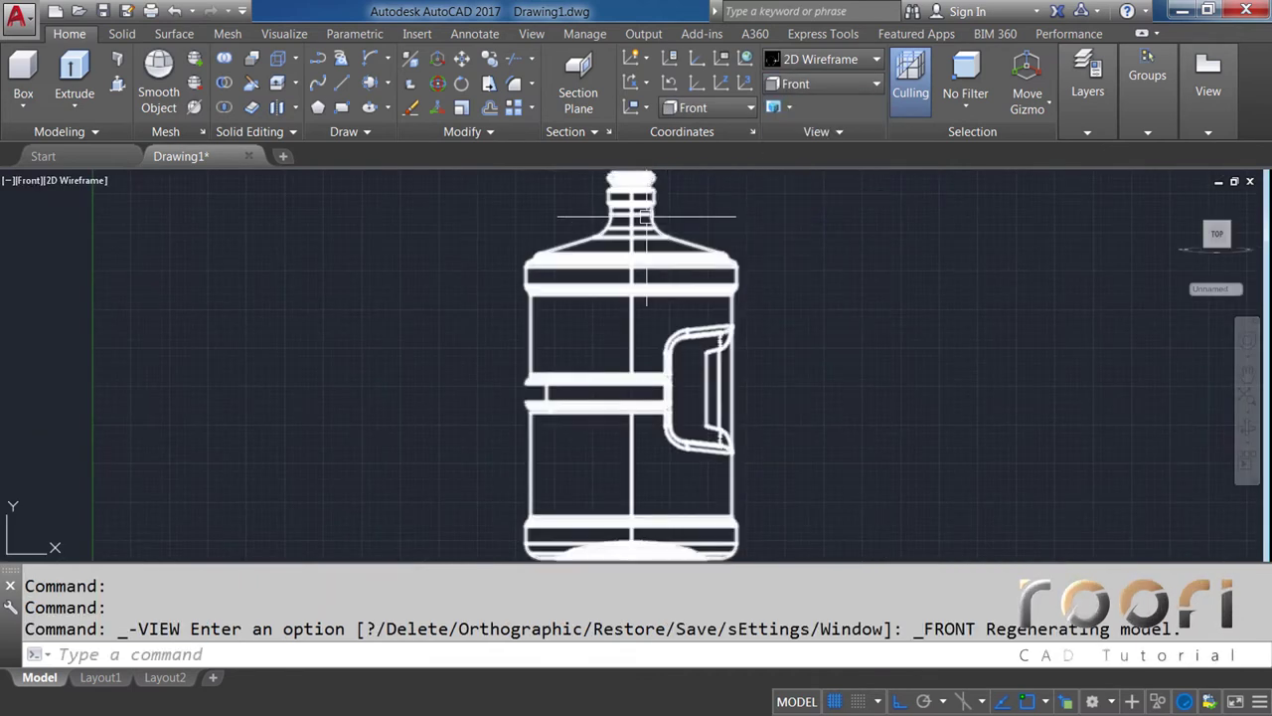
pyautogui.scroll(2, 644, 213)
pyautogui.scroll(2, 650, 221)
pyautogui.scroll(2, 613, 238)
pyautogui.scroll(1, 613, 250)
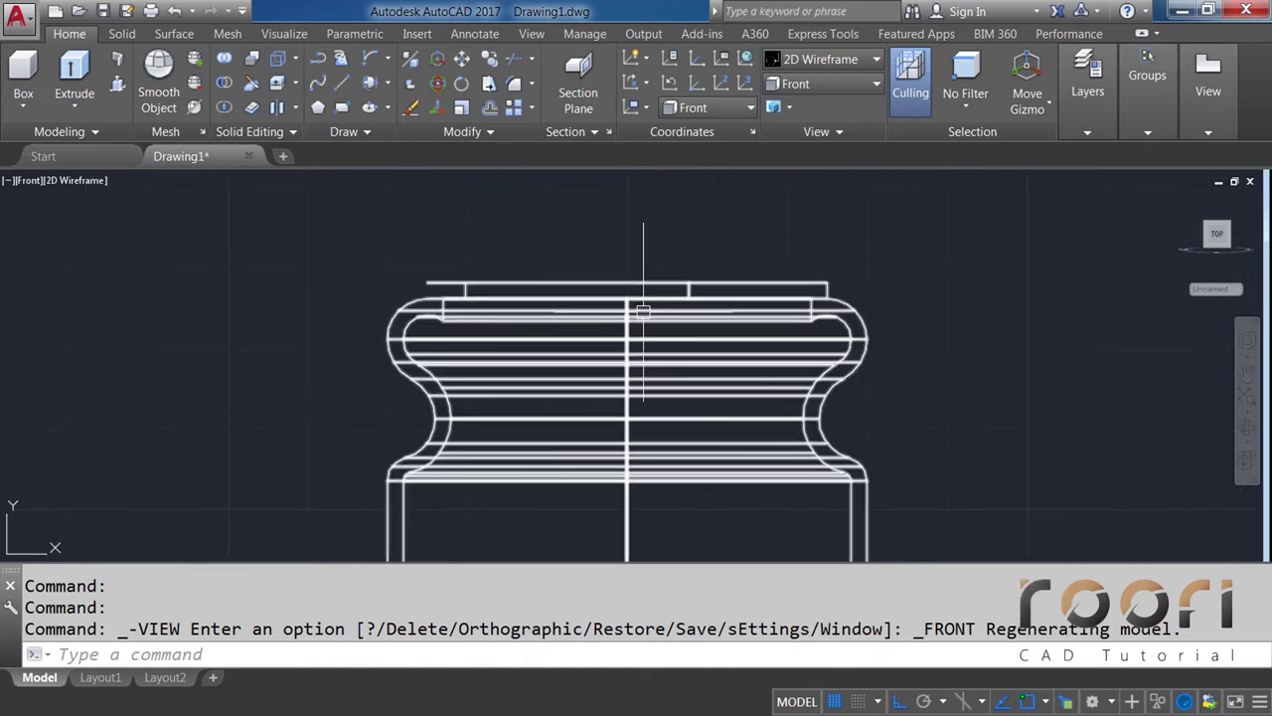
pyautogui.scroll(2, 644, 311)
pyautogui.scroll(1, 619, 323)
pyautogui.write('SL')
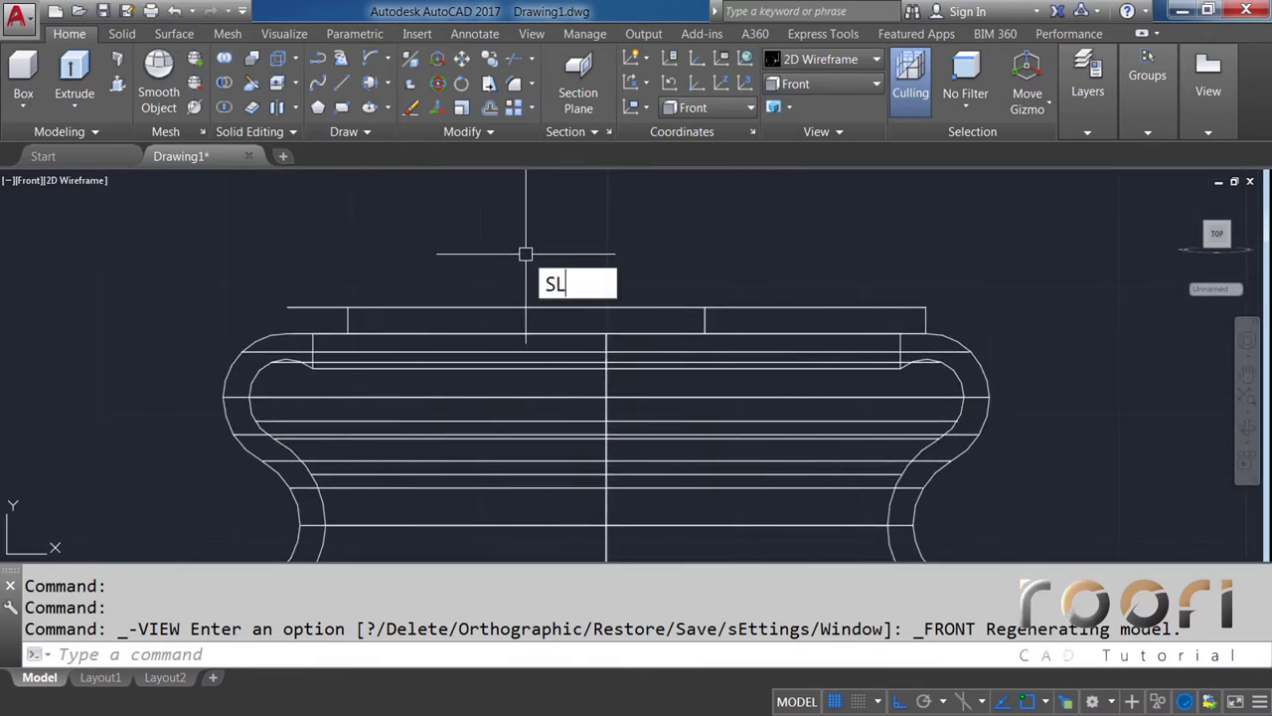
# Slice the band horizontally near the top, keeping both sides, and delete the thin top slab
pyautogui.write('ICE')
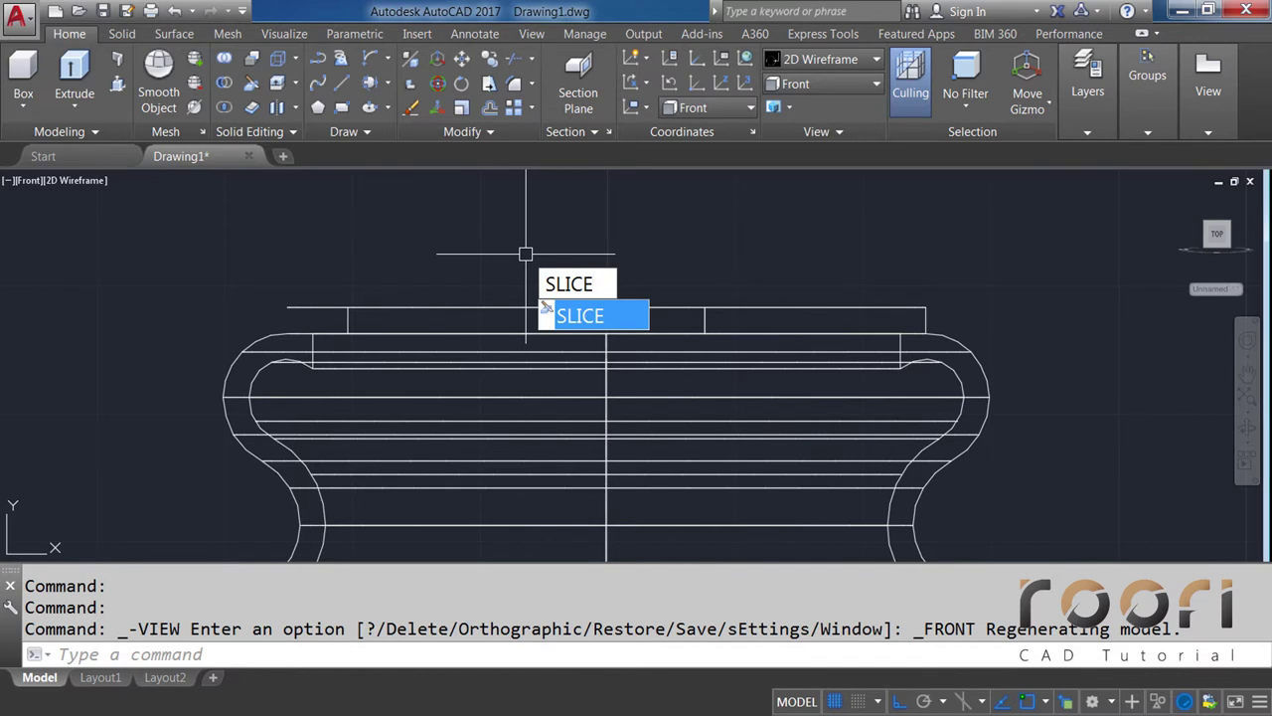
pyautogui.press('Return')
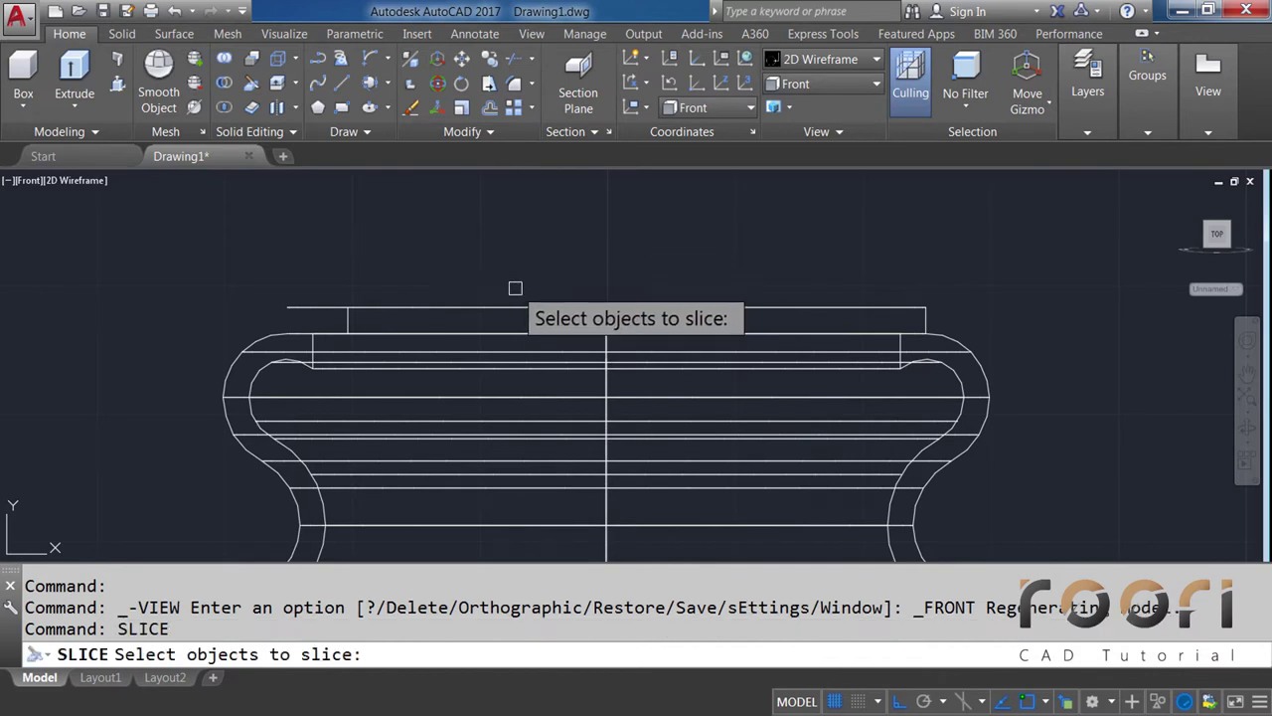
pyautogui.click(509, 308)
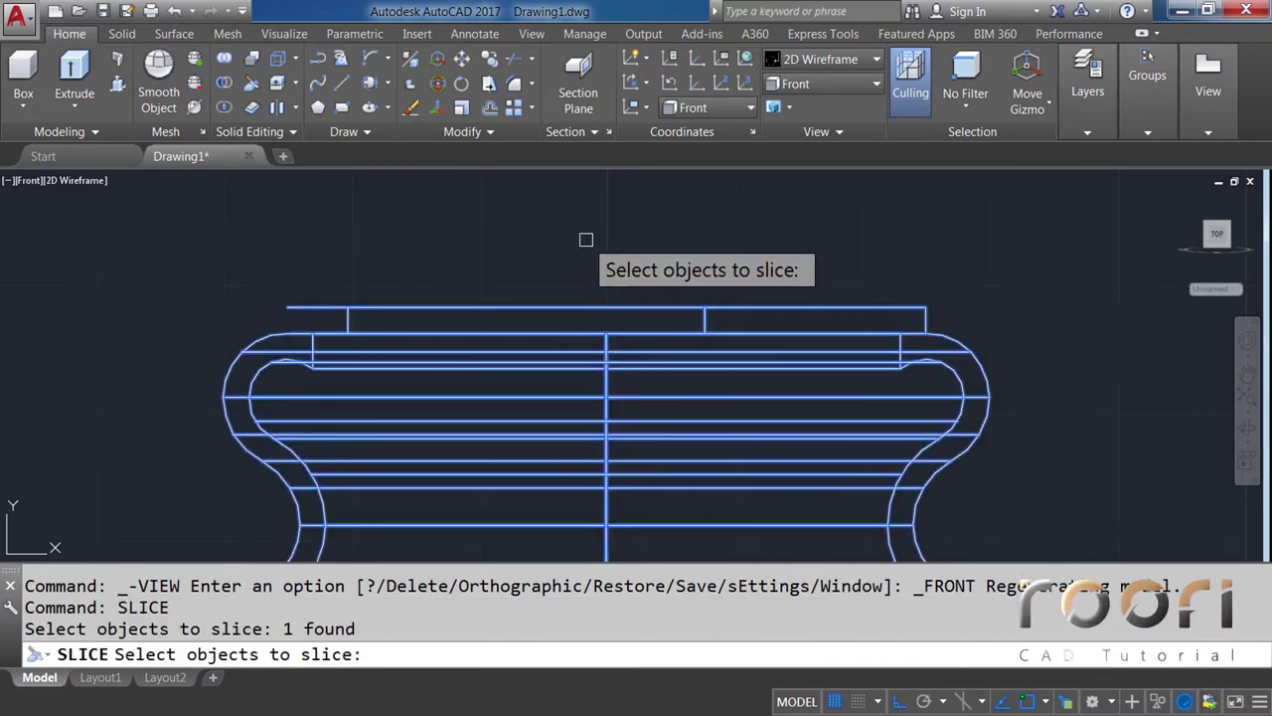
pyautogui.press('Return')
pyautogui.click(607, 334)
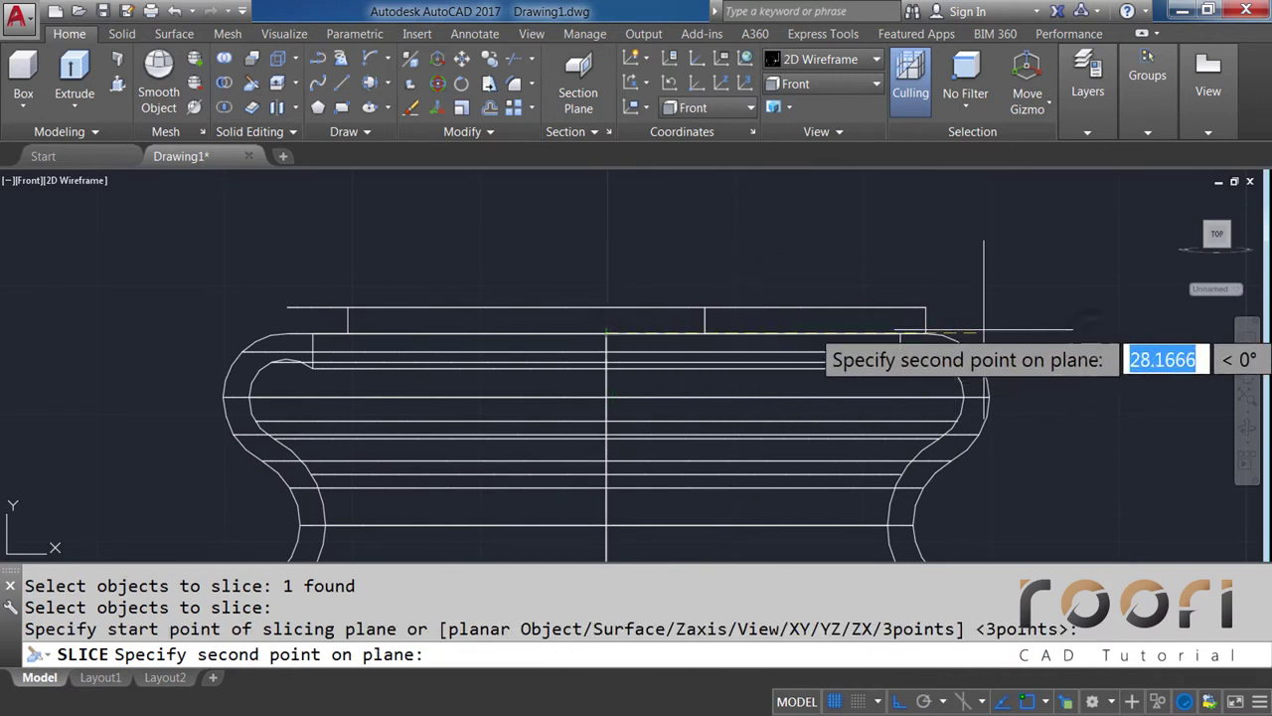
pyautogui.click(1091, 334)
pyautogui.press('Return')
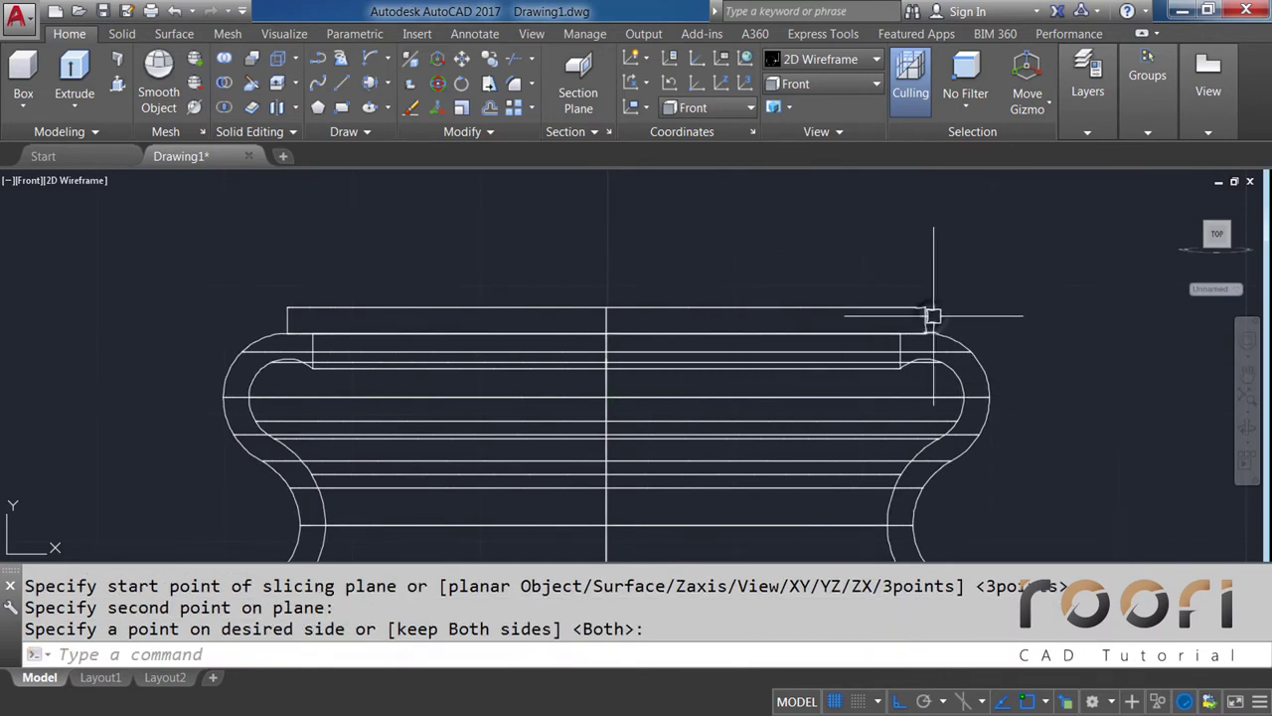
pyautogui.click(933, 316)
pyautogui.press('Delete')
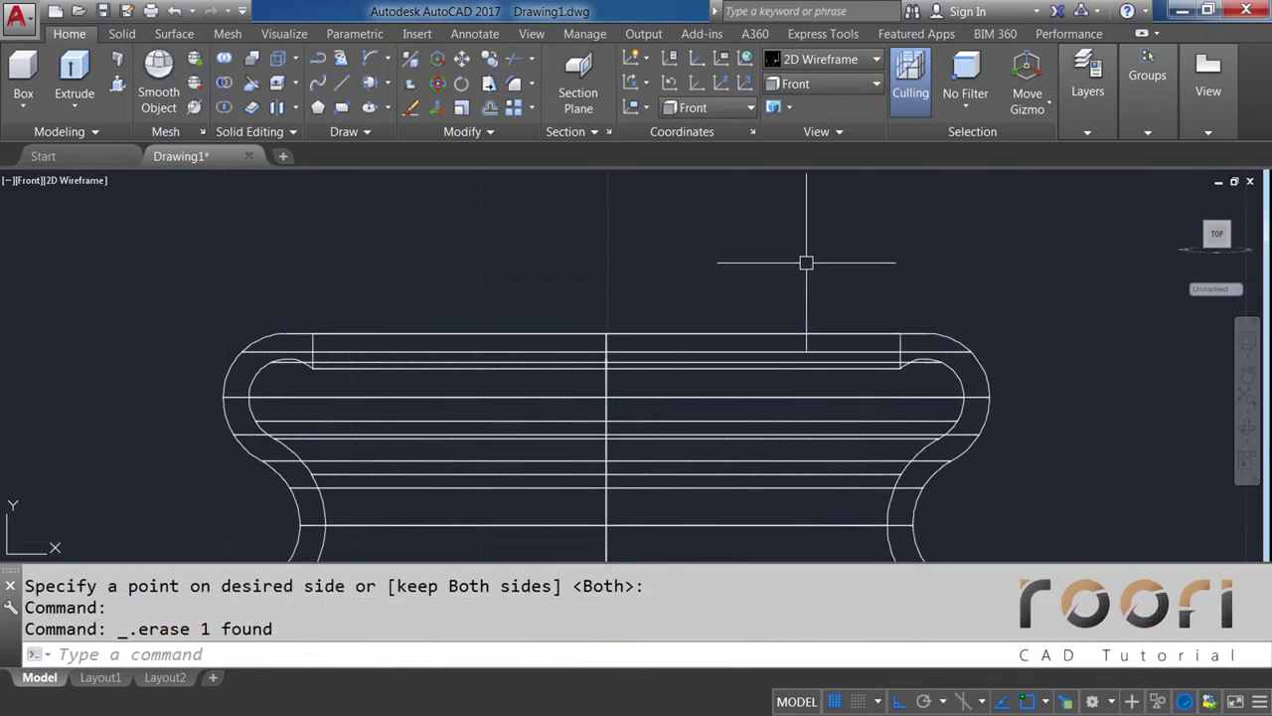
# Switch to Top view and Realistic style, then orbit to inspect the jug in 3D
pyautogui.click(808, 85)
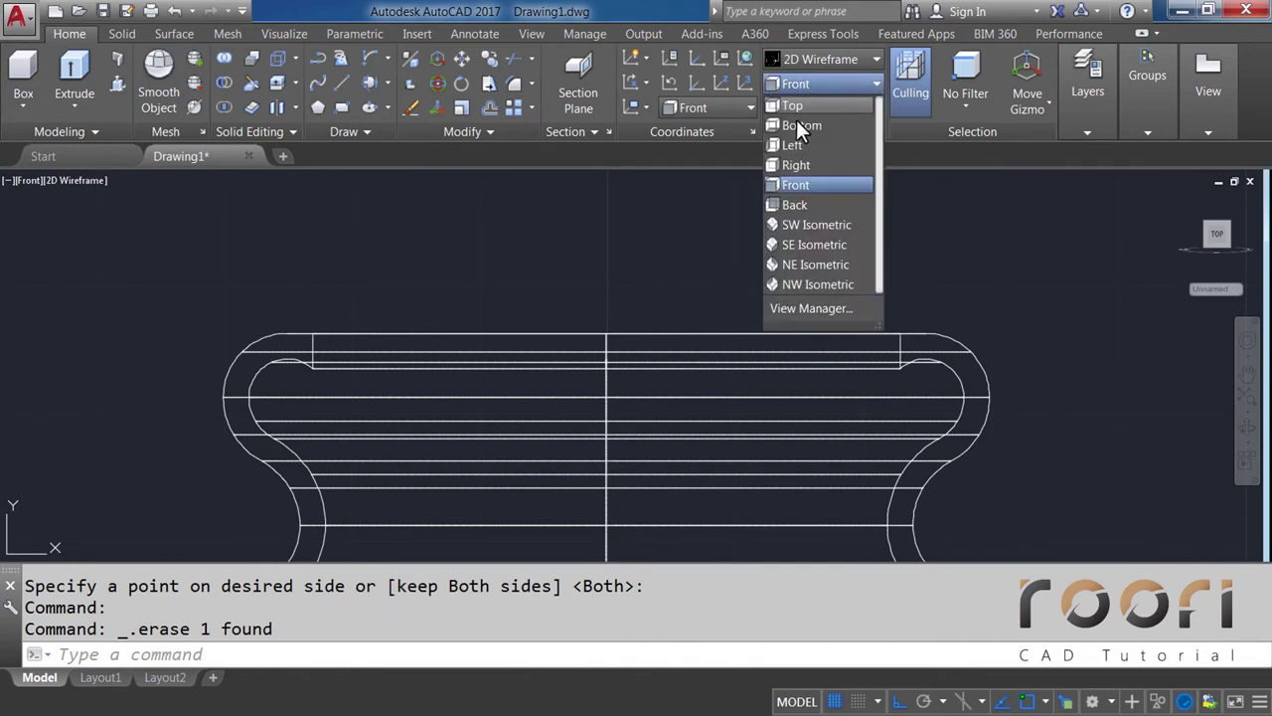
pyautogui.click(792, 107)
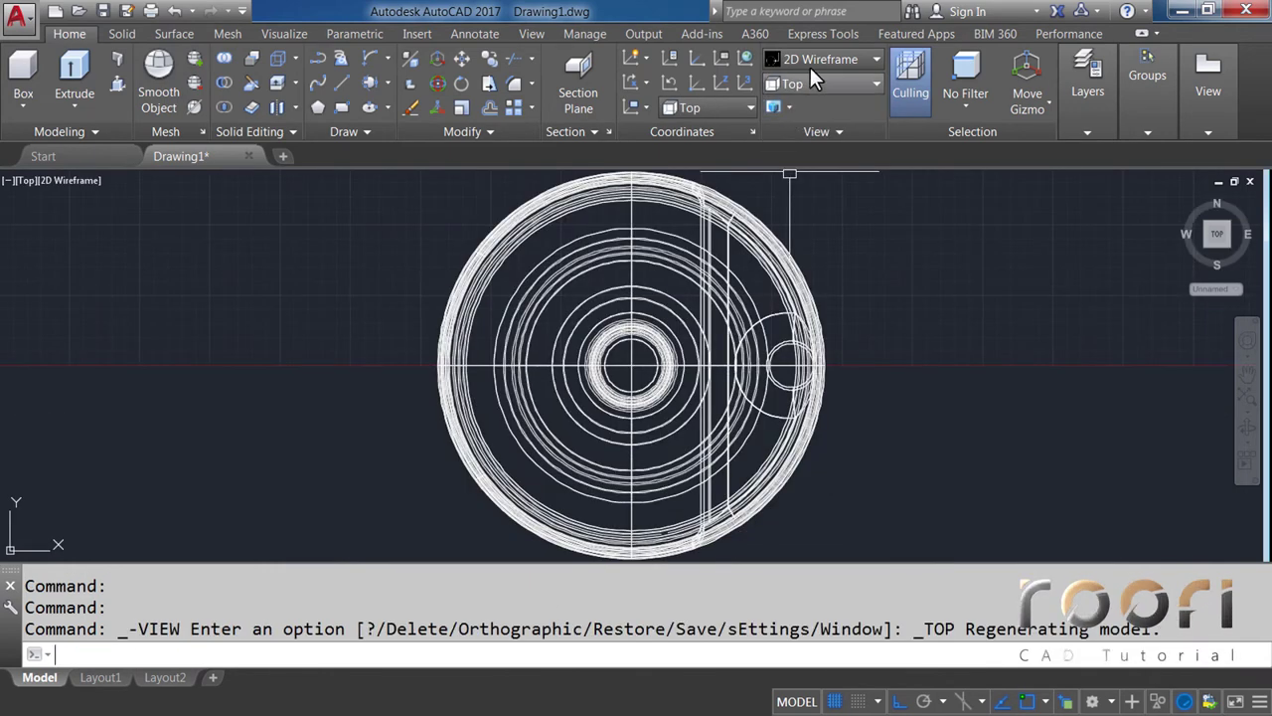
pyautogui.click(811, 61)
pyautogui.click(1070, 114)
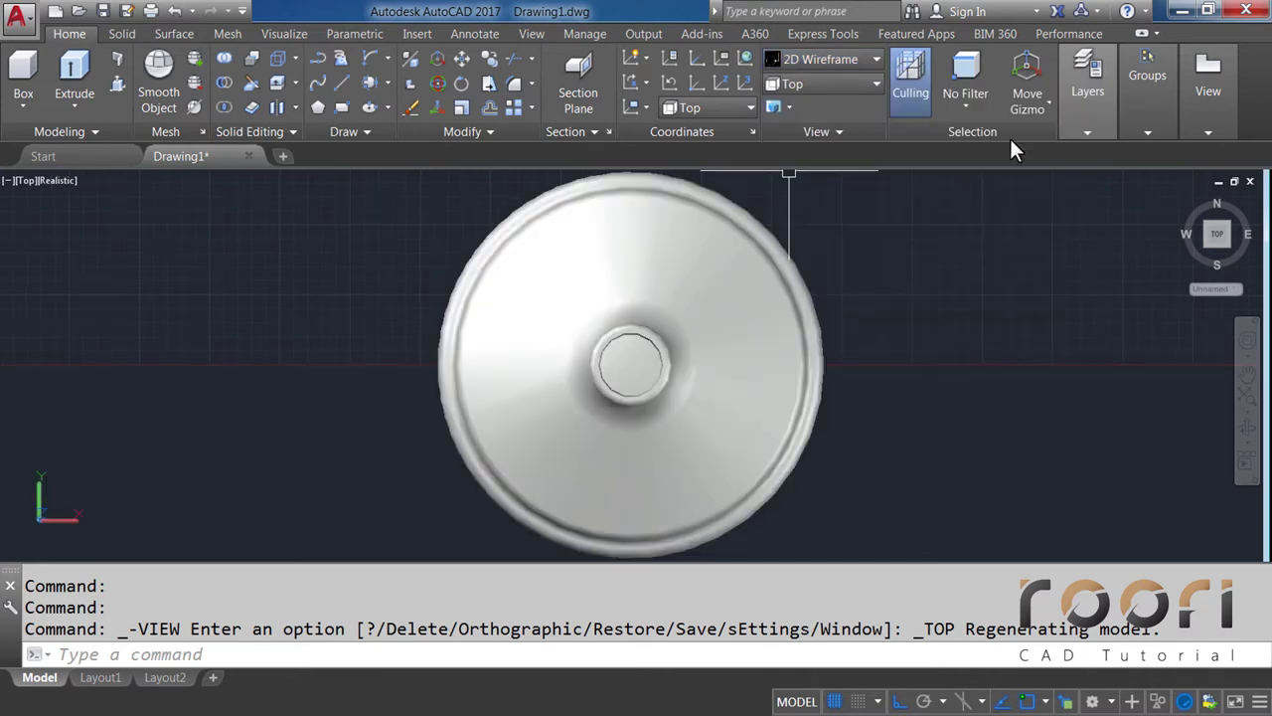
pyautogui.keyDown('shift'); pyautogui.moveTo(626, 392); pyautogui.dragTo(629, 401, button='middle'); pyautogui.keyUp('shift')
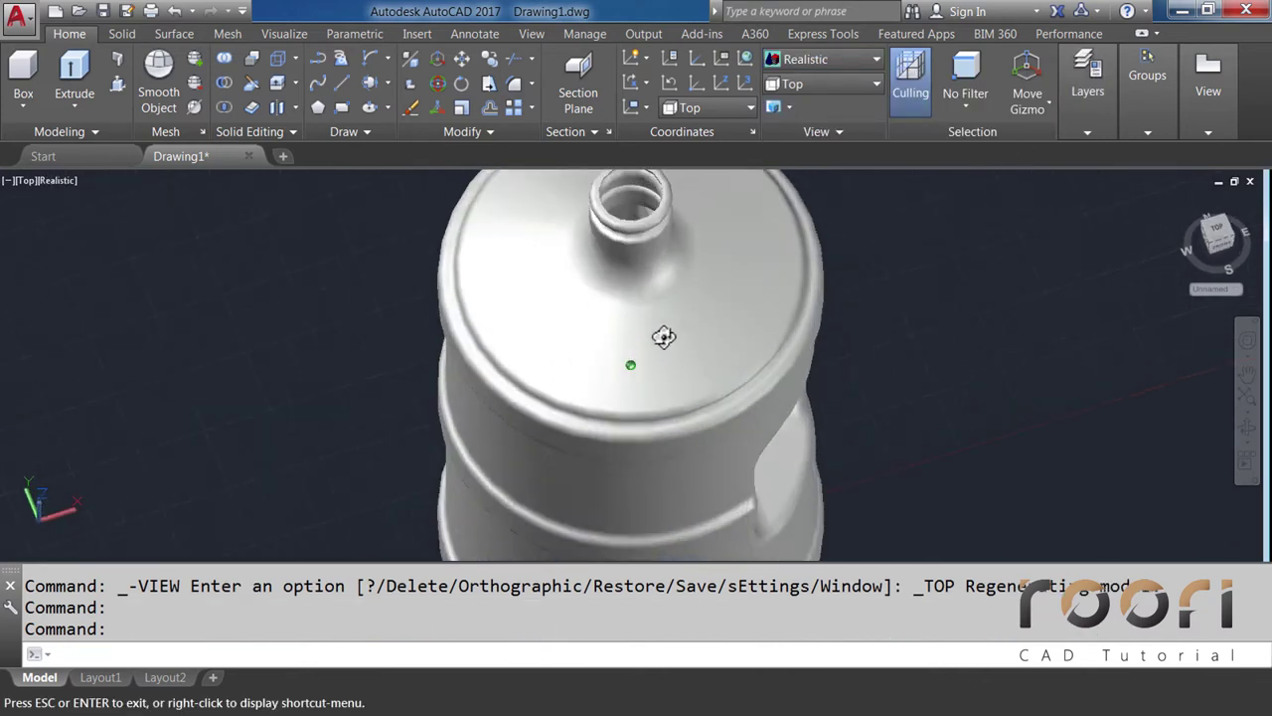
pyautogui.scroll(5, 608, 298)
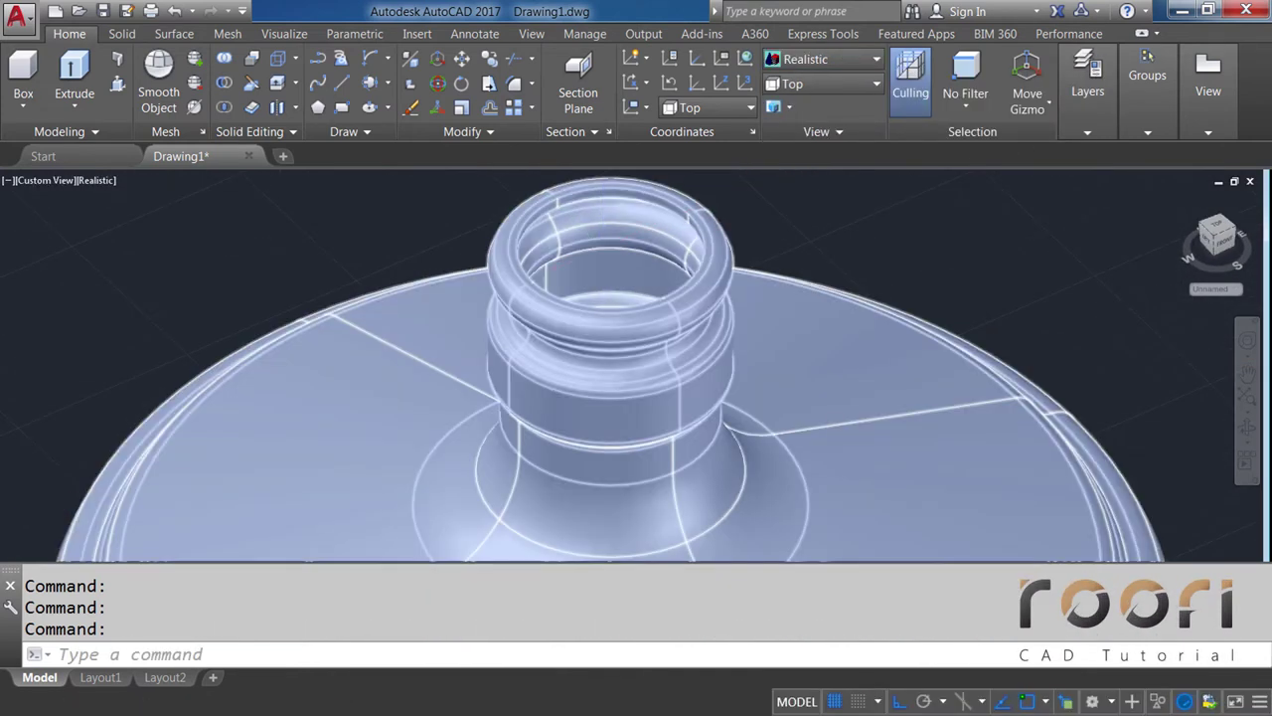
pyautogui.moveTo(604, 298)
pyautogui.keyDown('shift'); pyautogui.mouseDown(button='middle')
pyautogui.moveTo(619, 398)
pyautogui.moveTo(557, 385)
pyautogui.moveTo(520, 295)
pyautogui.moveTo(557, 318)
pyautogui.moveTo(650, 327)
pyautogui.moveTo(655, 315)
pyautogui.mouseUp(button='middle'); pyautogui.keyUp('shift')
pyautogui.scroll(-5, 598, 290)
# Select and deselect the jug, then return the visual style to 2D Wireframe
pyautogui.click(655, 316)
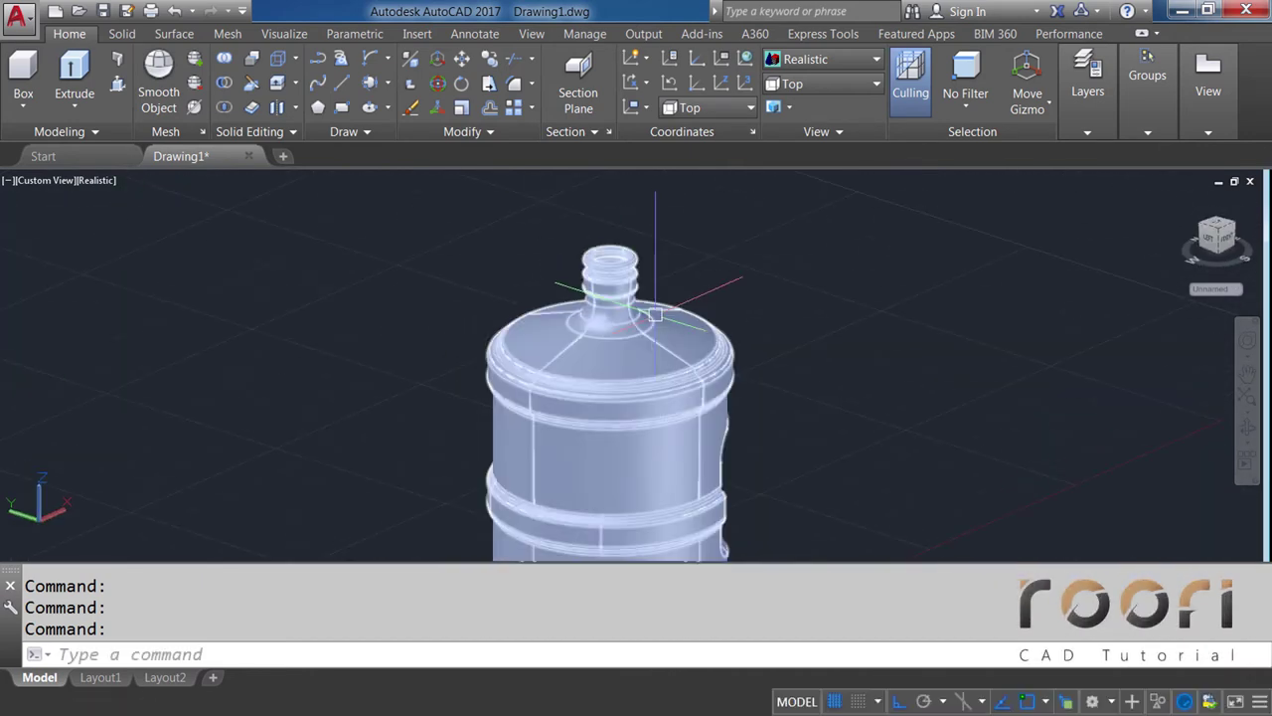
pyautogui.press('Escape')
pyautogui.click(805, 62)
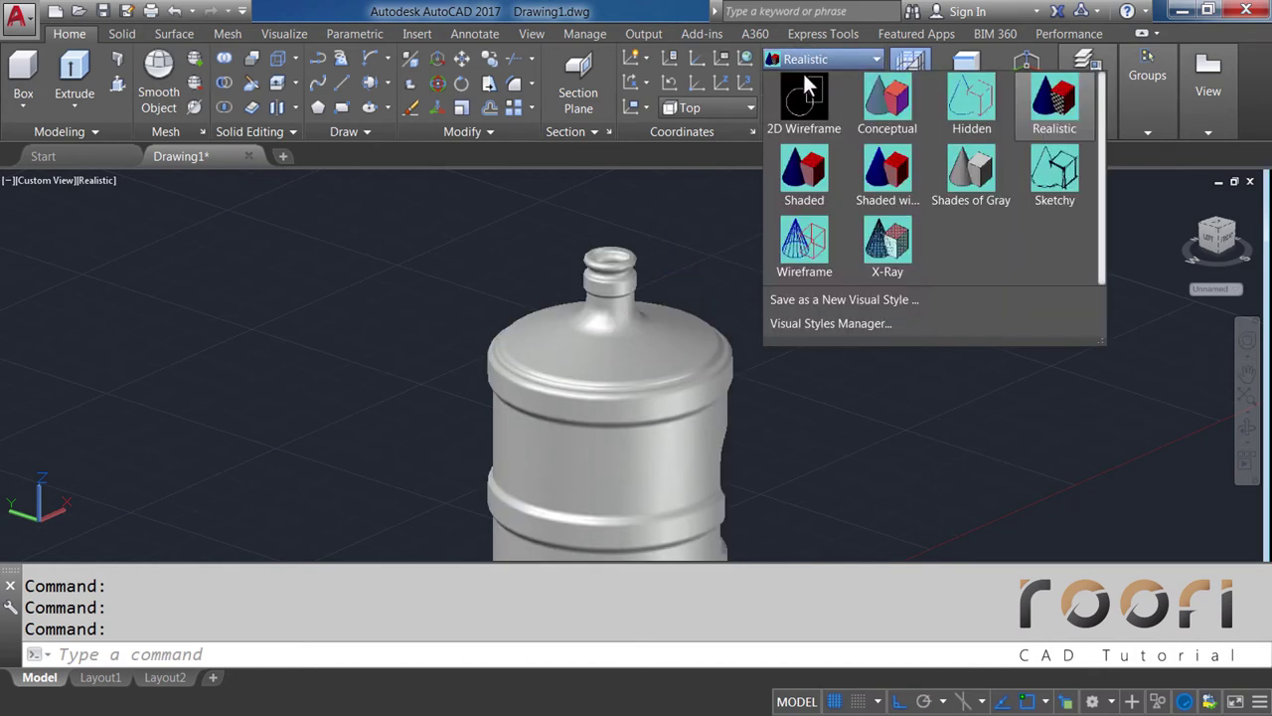
pyautogui.click(805, 99)
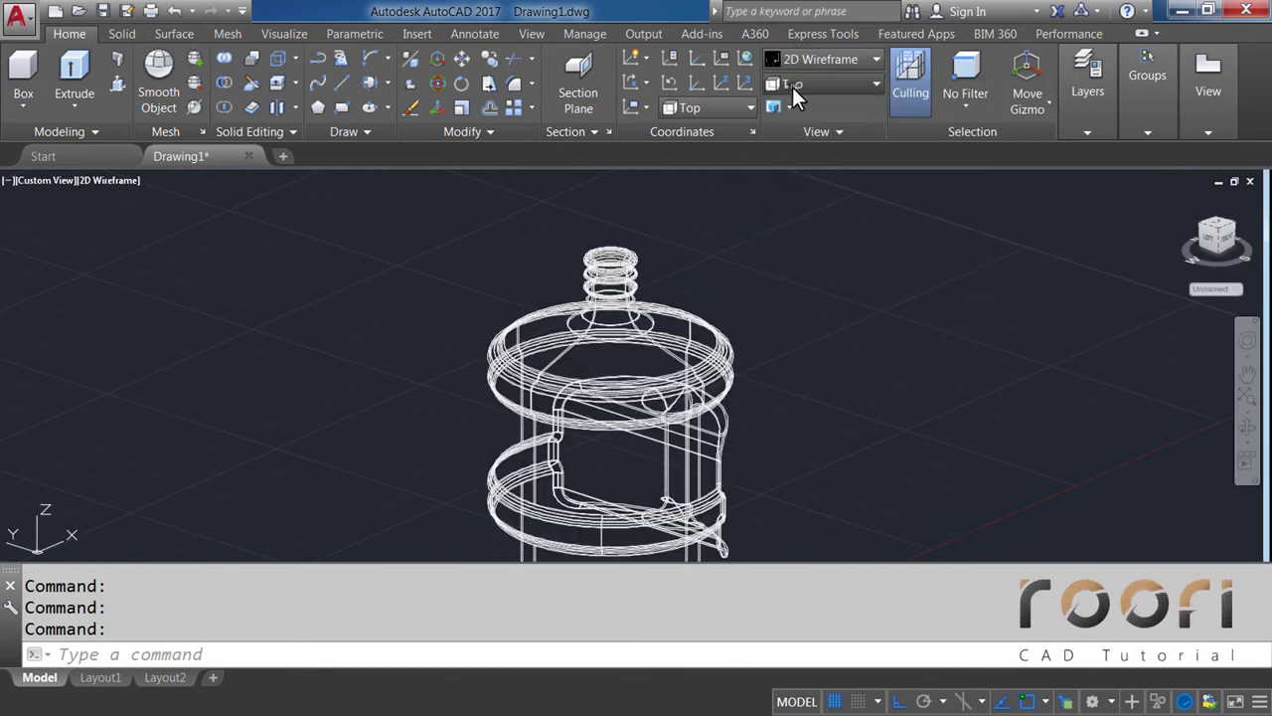
pyautogui.click(792, 87)
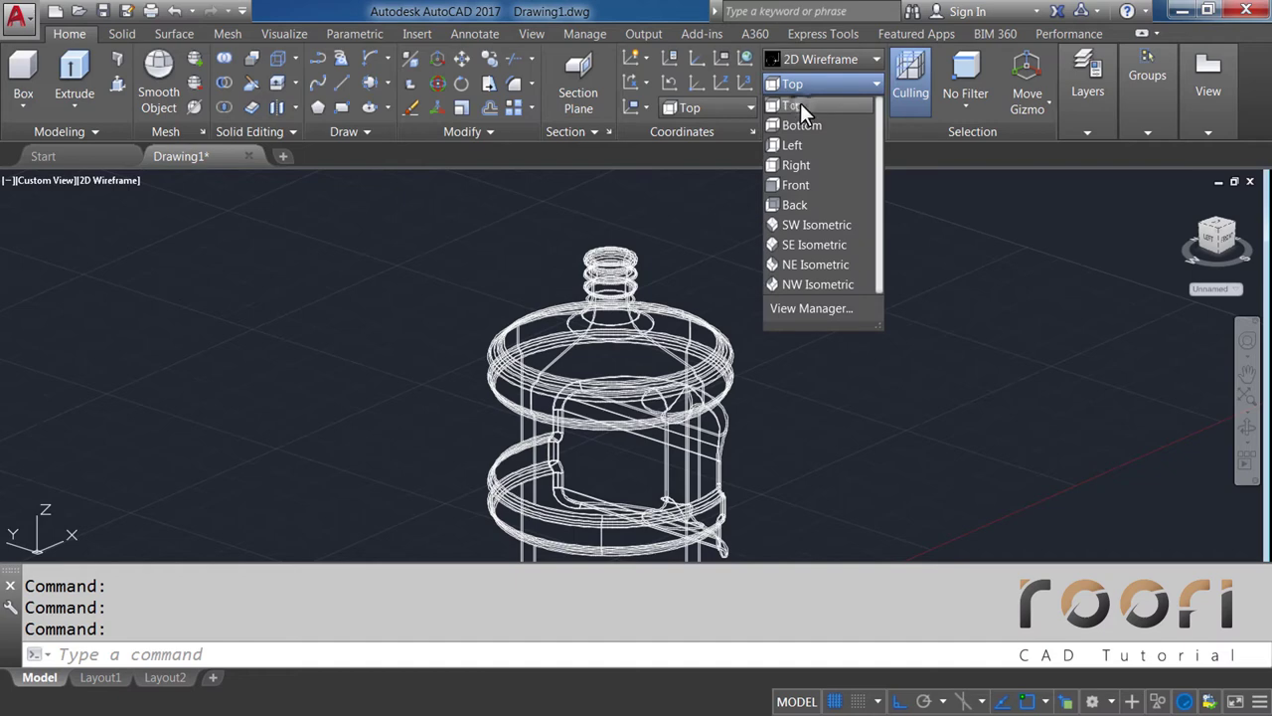
pyautogui.click(800, 105)
pyautogui.scroll(-2, 420, 341)
pyautogui.scroll(-2, 420, 338)
pyautogui.scroll(-1, 536, 320)
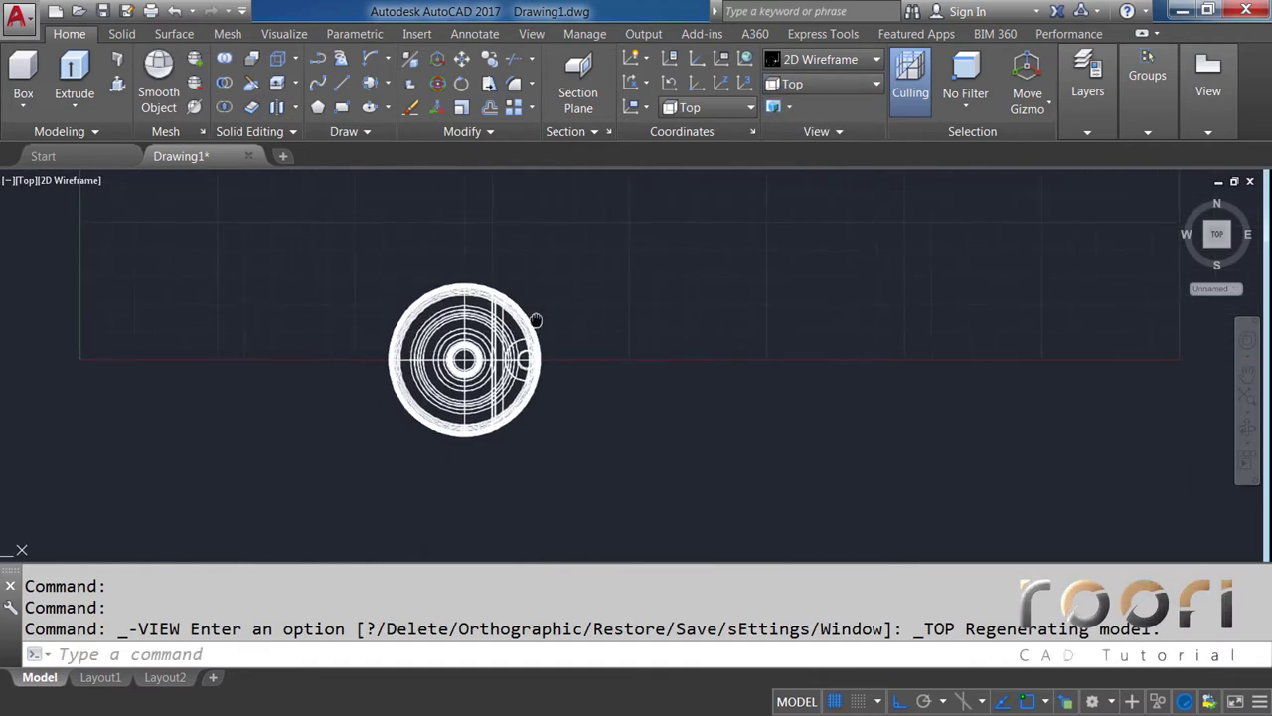
pyautogui.moveTo(536, 320); pyautogui.dragTo(510, 318, button='middle')
pyautogui.write('CO')
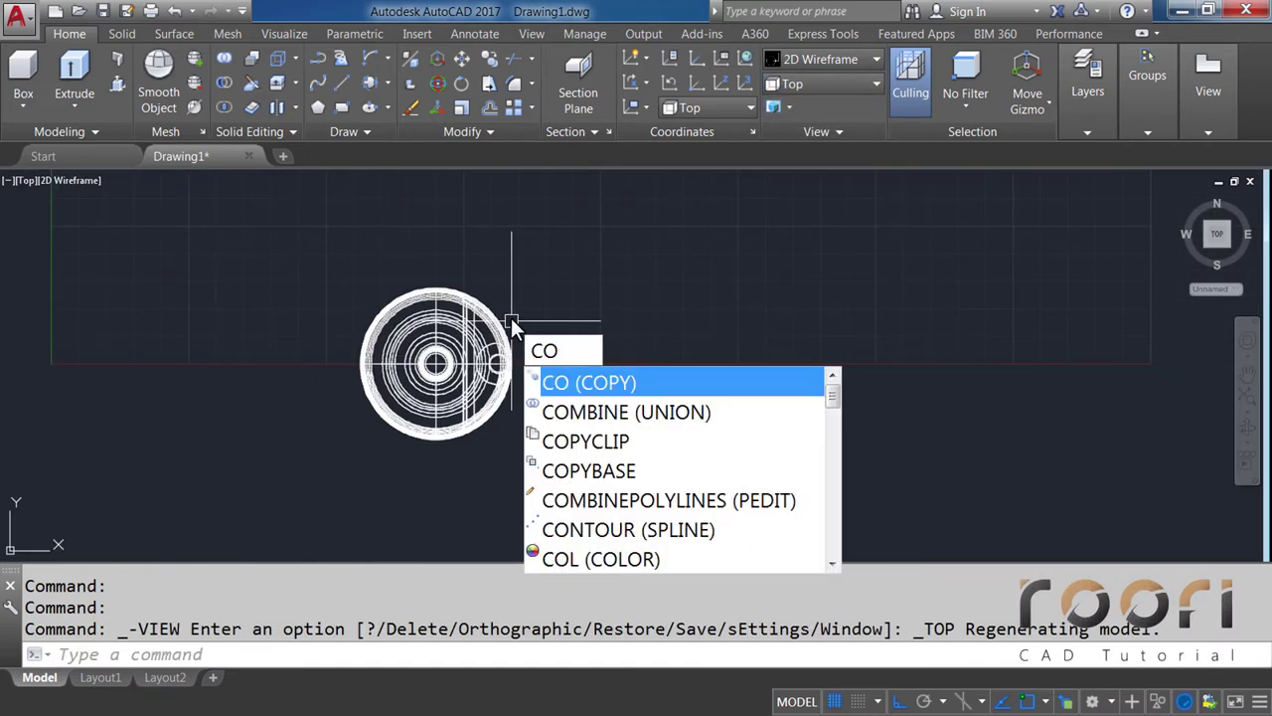
pyautogui.press('Return')
pyautogui.click(492, 328)
pyautogui.press('Return')
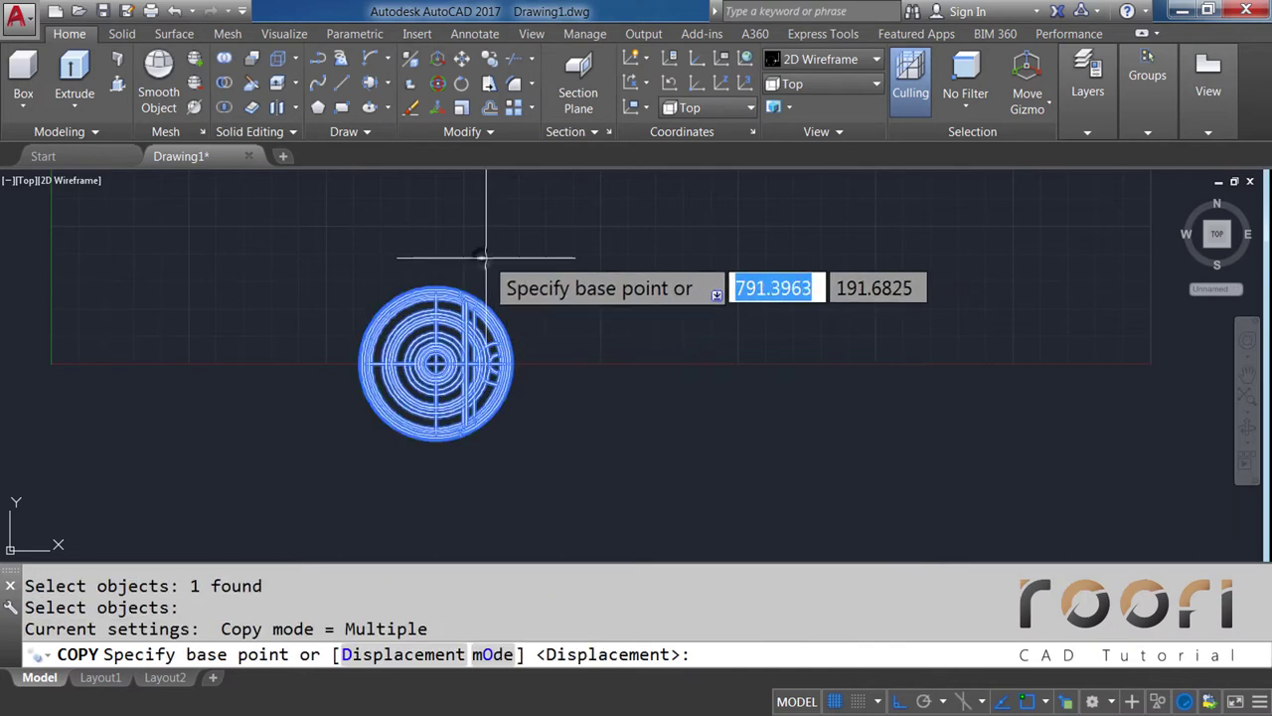
pyautogui.click(485, 264)
pyautogui.click(783, 268)
pyautogui.press('Return')
pyautogui.write('SLICE')
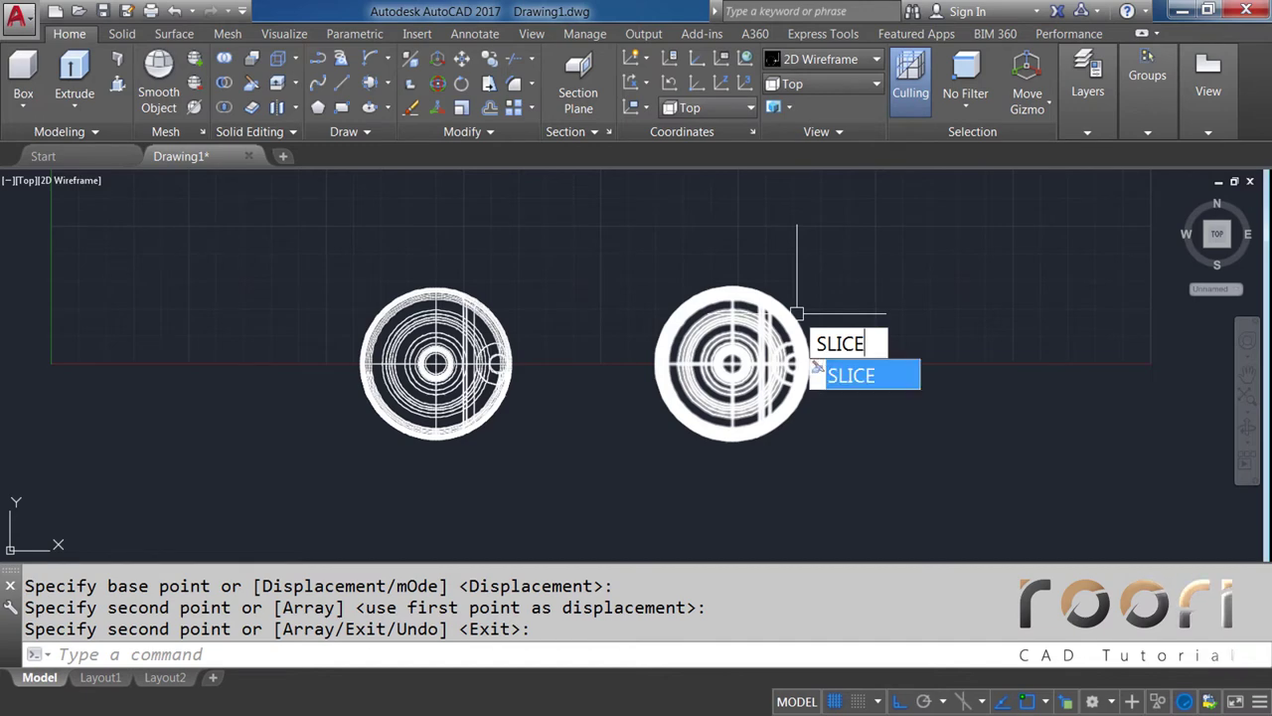
pyautogui.press('Return')
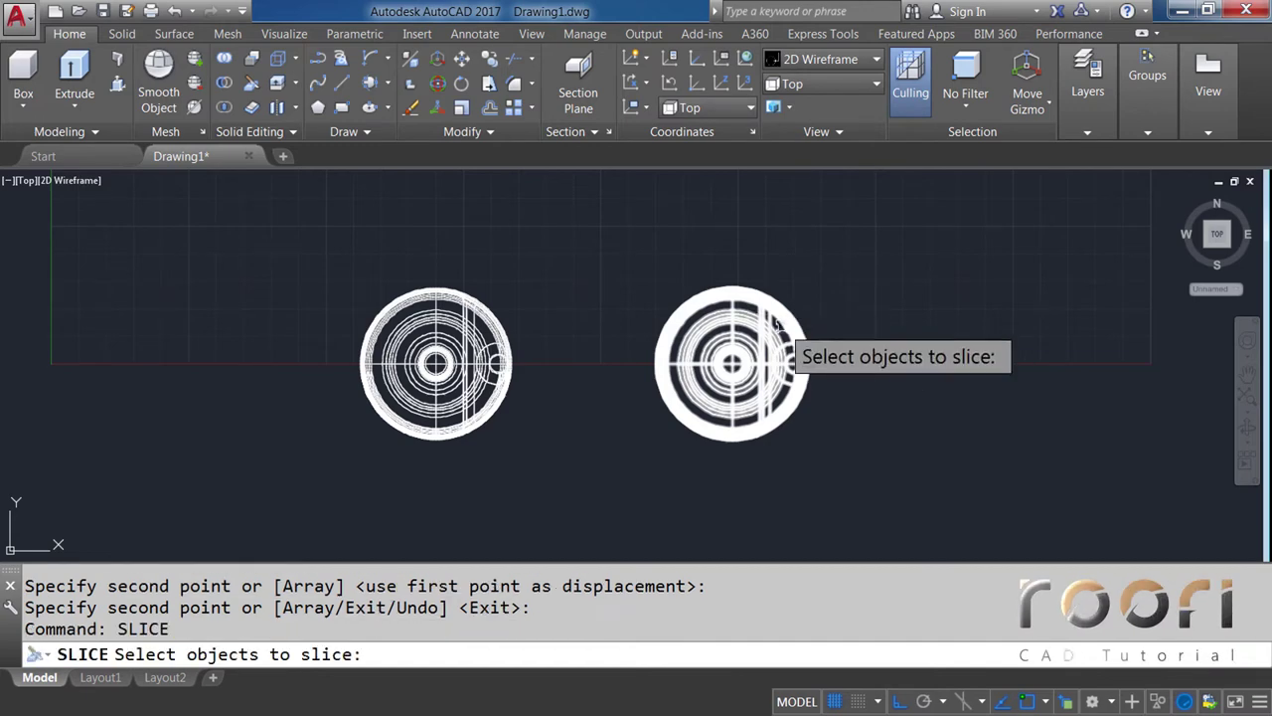
pyautogui.click(763, 349)
pyautogui.press('Return')
pyautogui.scroll(5, 732, 366)
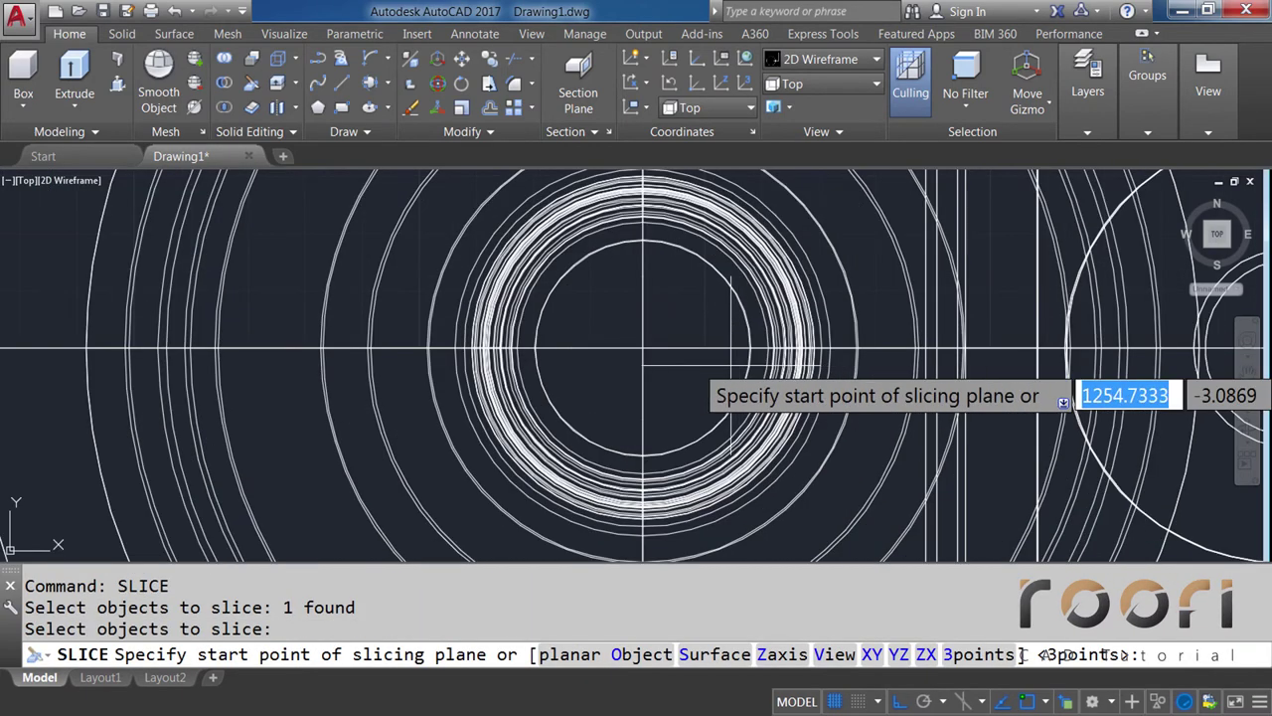
pyautogui.click(643, 350)
pyautogui.scroll(-5, 643, 353)
pyautogui.click(815, 368)
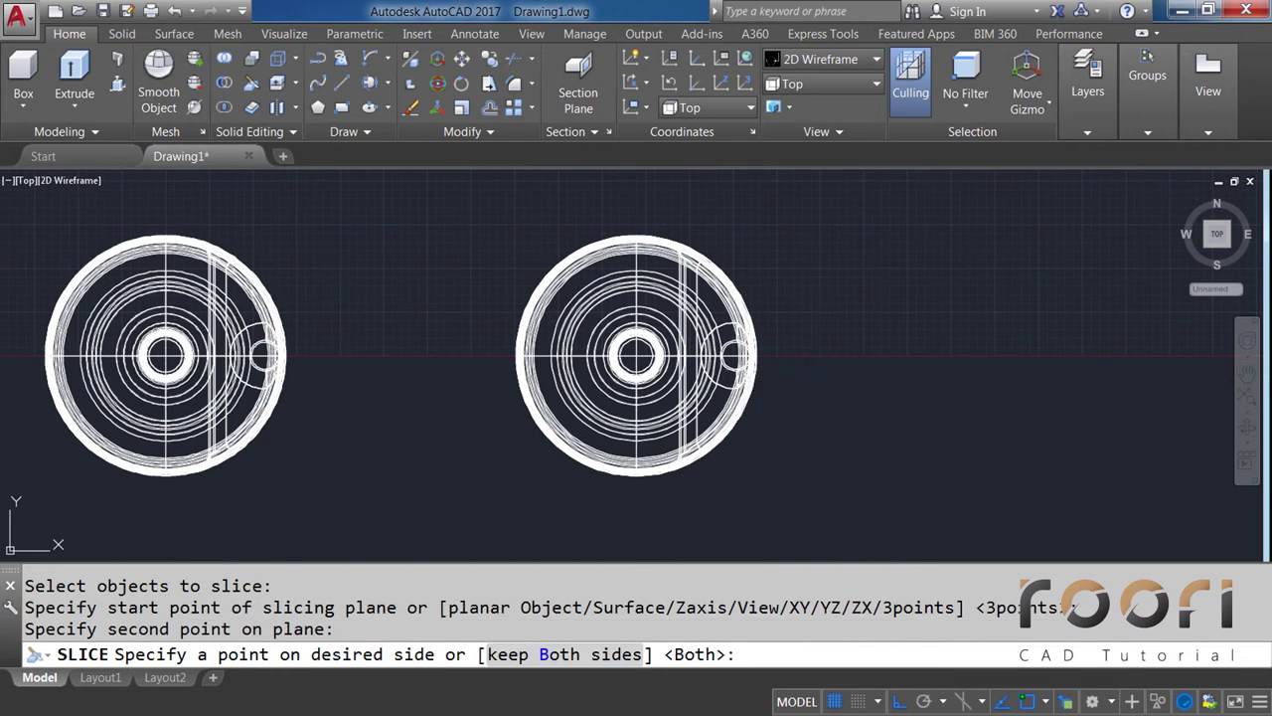
pyautogui.press('Return')
pyautogui.click(747, 391)
pyautogui.press('Delete')
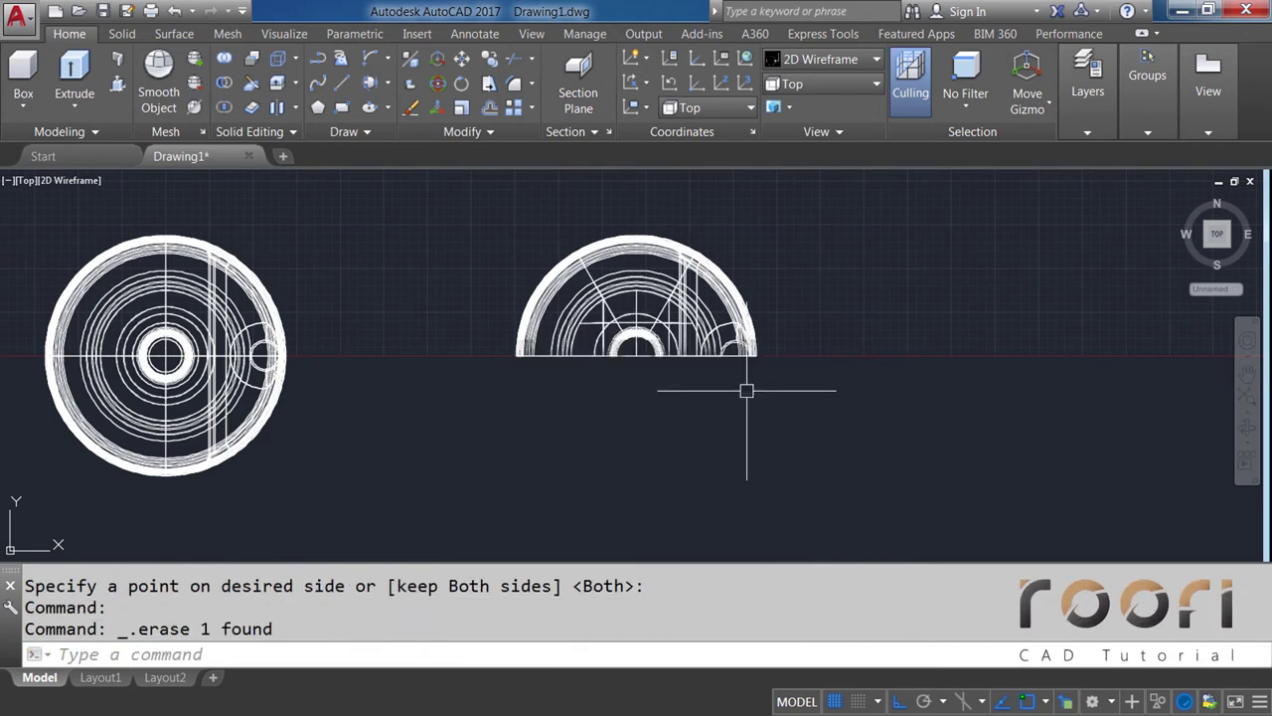
pyautogui.click(817, 60)
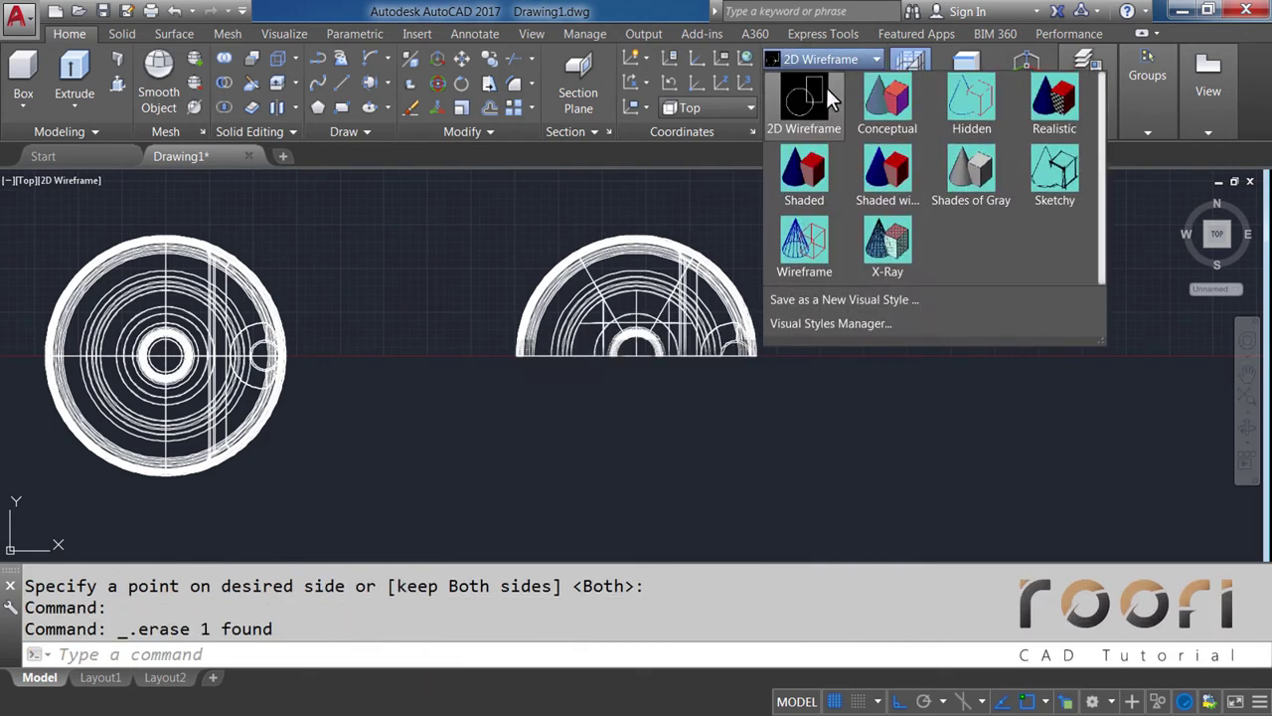
pyautogui.click(1056, 117)
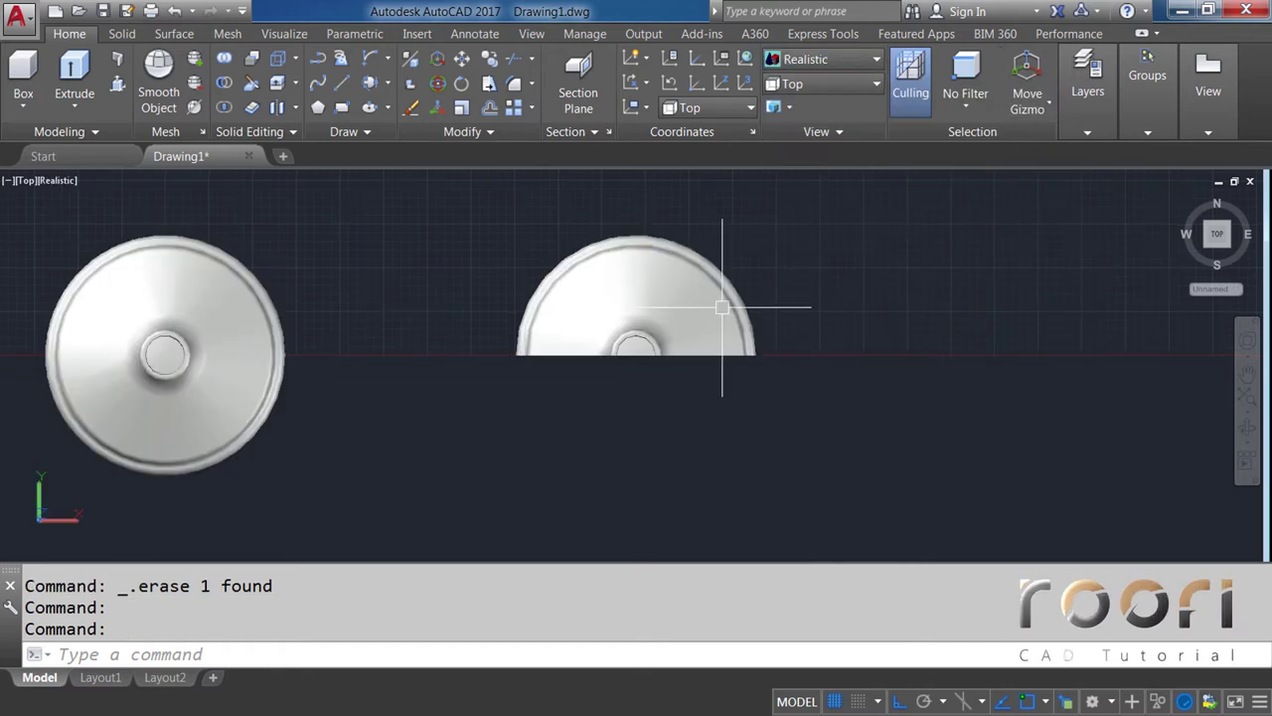
pyautogui.keyDown('shift'); pyautogui.moveTo(630, 371); pyautogui.dragTo(675, 298, button='middle'); pyautogui.keyUp('shift')
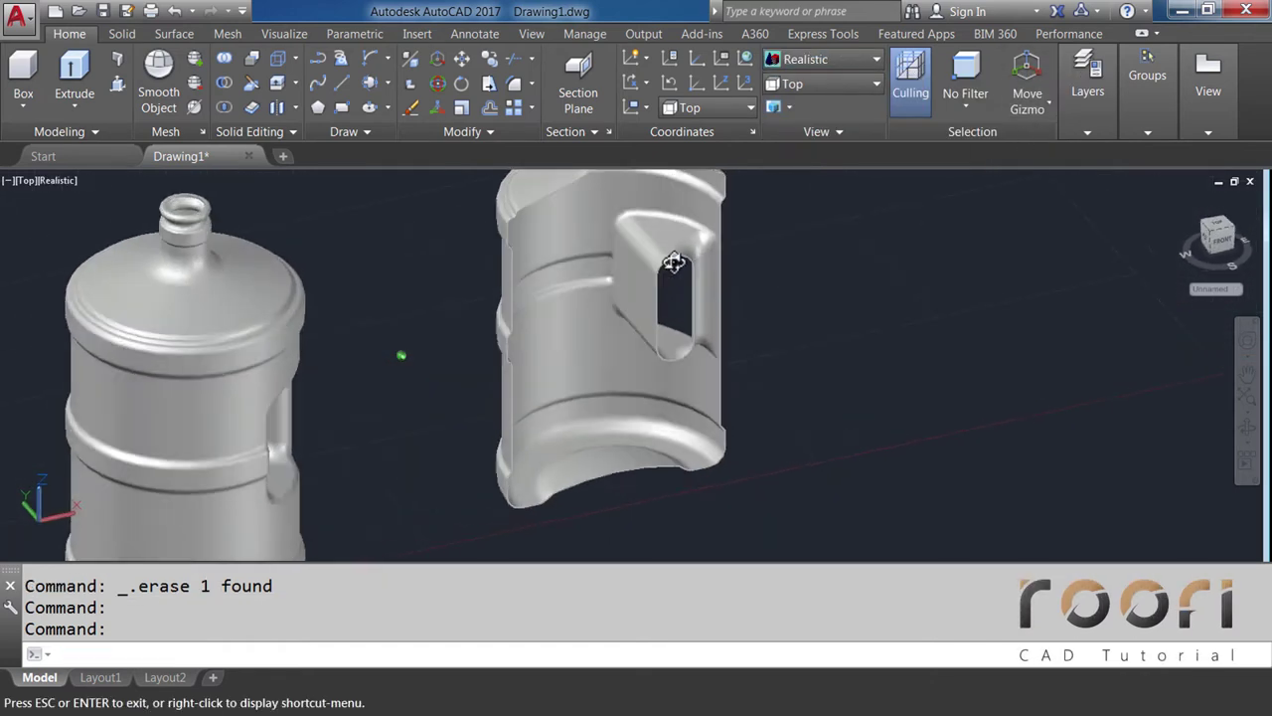
pyautogui.scroll(2, 635, 361)
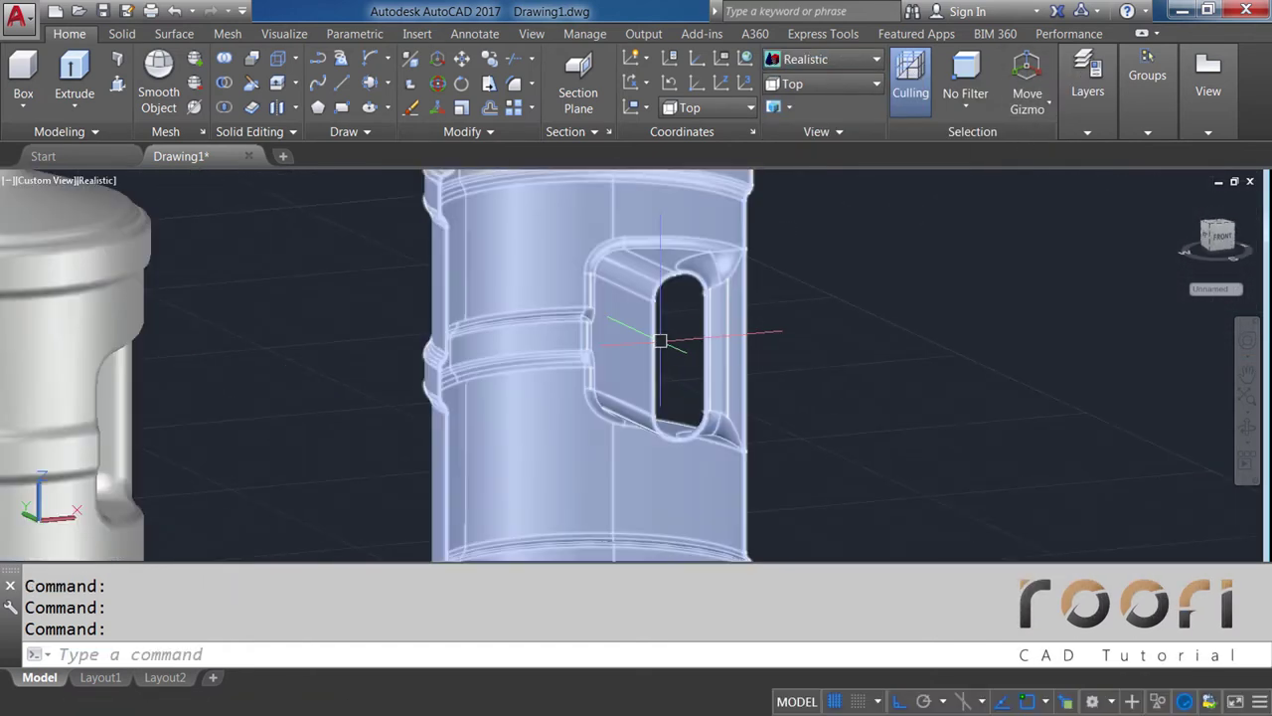
pyautogui.moveTo(635, 361)
pyautogui.keyDown('shift'); pyautogui.mouseDown(button='middle')
pyautogui.moveTo(625, 377)
pyautogui.moveTo(600, 318)
pyautogui.moveTo(617, 249)
pyautogui.mouseUp(button='middle'); pyautogui.keyUp('shift')
pyautogui.scroll(-2, 604, 191)
pyautogui.scroll(1, 616, 248)
pyautogui.scroll(1, 626, 263)
pyautogui.scroll(-1, 630, 275)
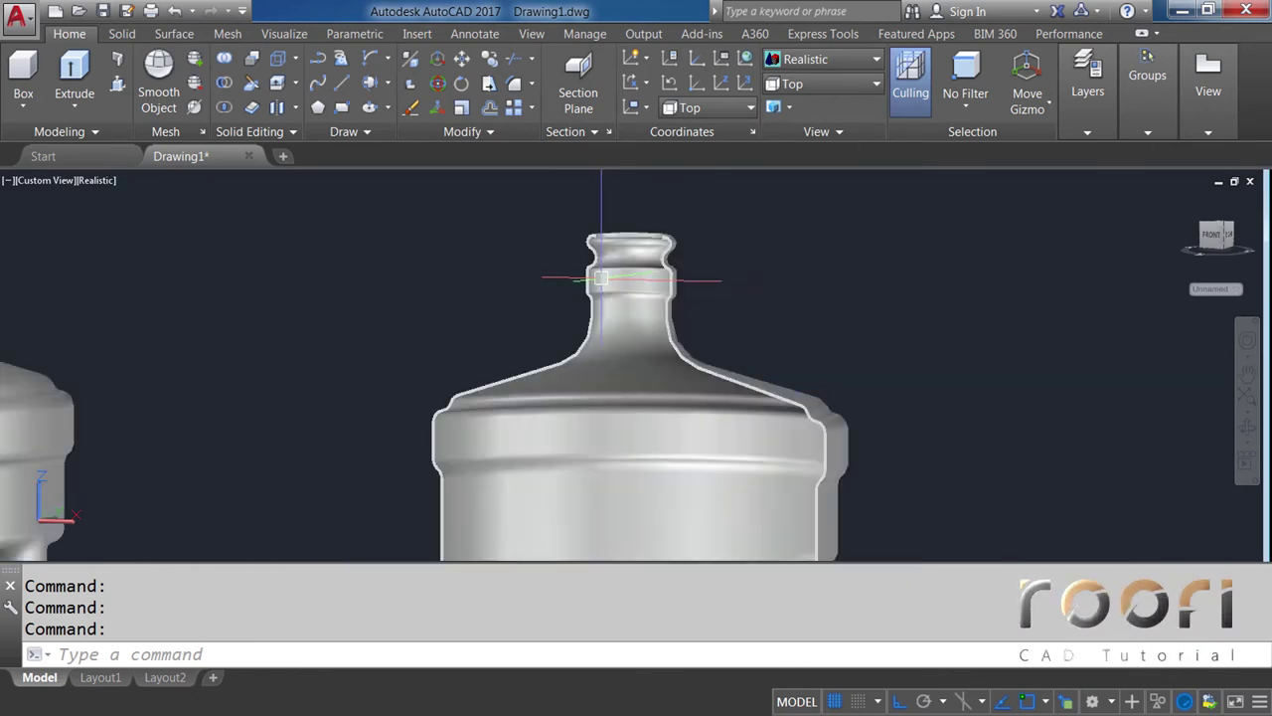
pyautogui.scroll(-2, 631, 275)
pyautogui.moveTo(630, 328)
pyautogui.mouseDown(button='middle')
pyautogui.moveTo(624, 413)
pyautogui.moveTo(606, 378)
pyautogui.moveTo(586, 387)
pyautogui.moveTo(653, 407)
pyautogui.moveTo(610, 388)
pyautogui.moveTo(511, 448)
pyautogui.moveTo(801, 448)
pyautogui.mouseUp(button='middle')
pyautogui.scroll(3, 582, 384)
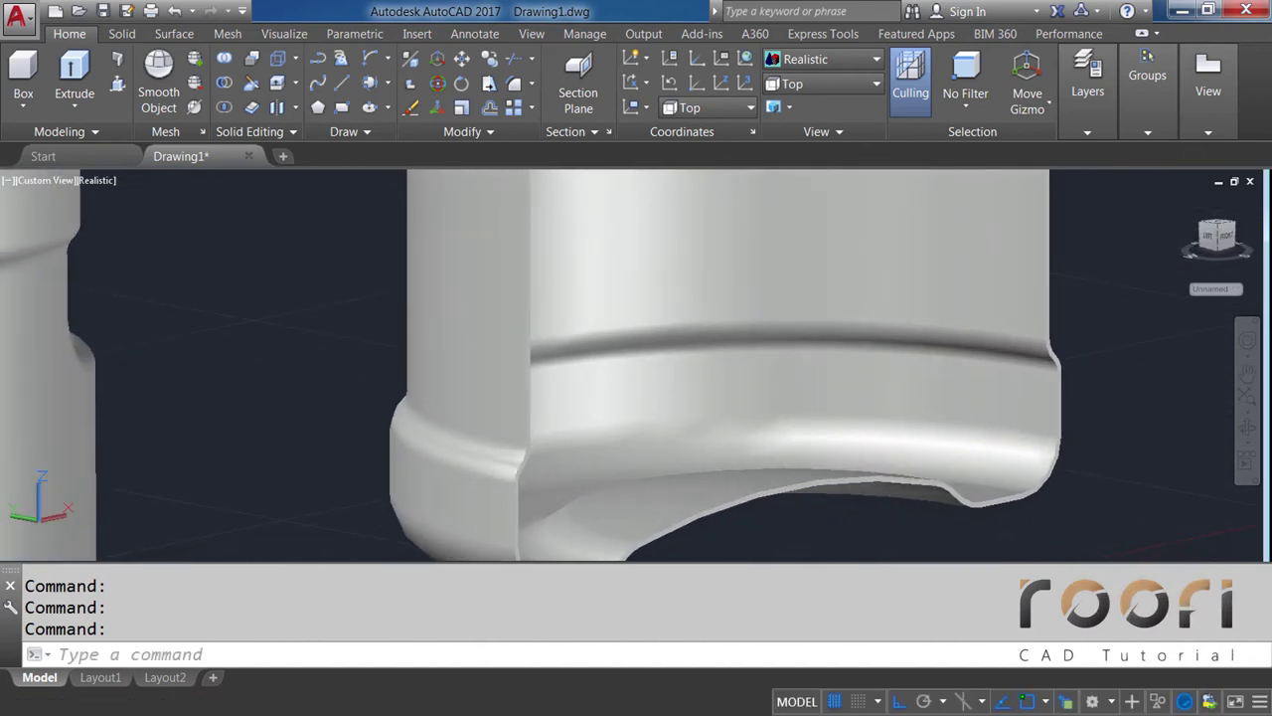
pyautogui.scroll(-3, 777, 384)
pyautogui.moveTo(778, 383)
pyautogui.keyDown('shift'); pyautogui.mouseDown(button='middle')
pyautogui.moveTo(666, 292)
pyautogui.moveTo(659, 312)
pyautogui.moveTo(805, 231)
pyautogui.moveTo(762, 341)
pyautogui.moveTo(647, 346)
pyautogui.moveTo(733, 335)
pyautogui.moveTo(581, 315)
pyautogui.moveTo(539, 276)
pyautogui.moveTo(630, 278)
pyautogui.moveTo(667, 205)
pyautogui.moveTo(790, 345)
pyautogui.moveTo(889, 335)
pyautogui.moveTo(721, 295)
pyautogui.mouseUp(button='middle'); pyautogui.keyUp('shift')
pyautogui.scroll(-3, 647, 347)
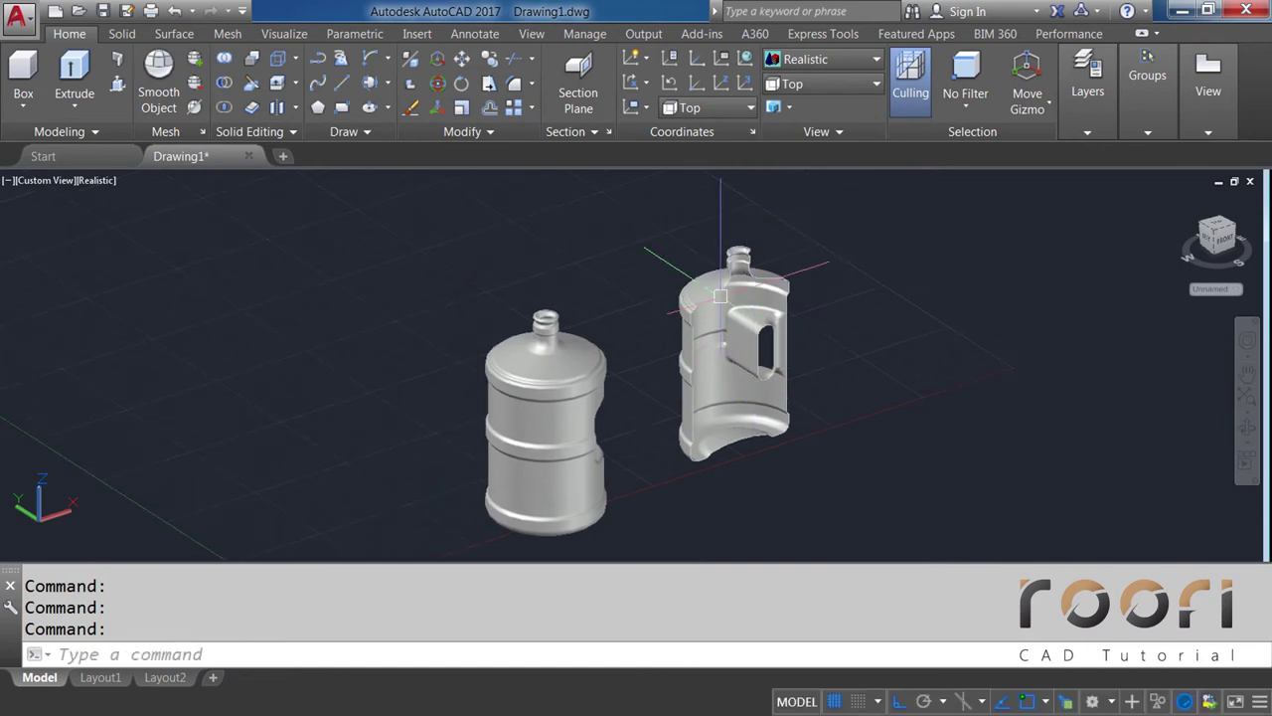
pyautogui.scroll(5, 720, 296)
# Check the Properties of the separate cut jug piece, then delete it
pyautogui.click(721, 295)
pyautogui.rightClick(711, 276)
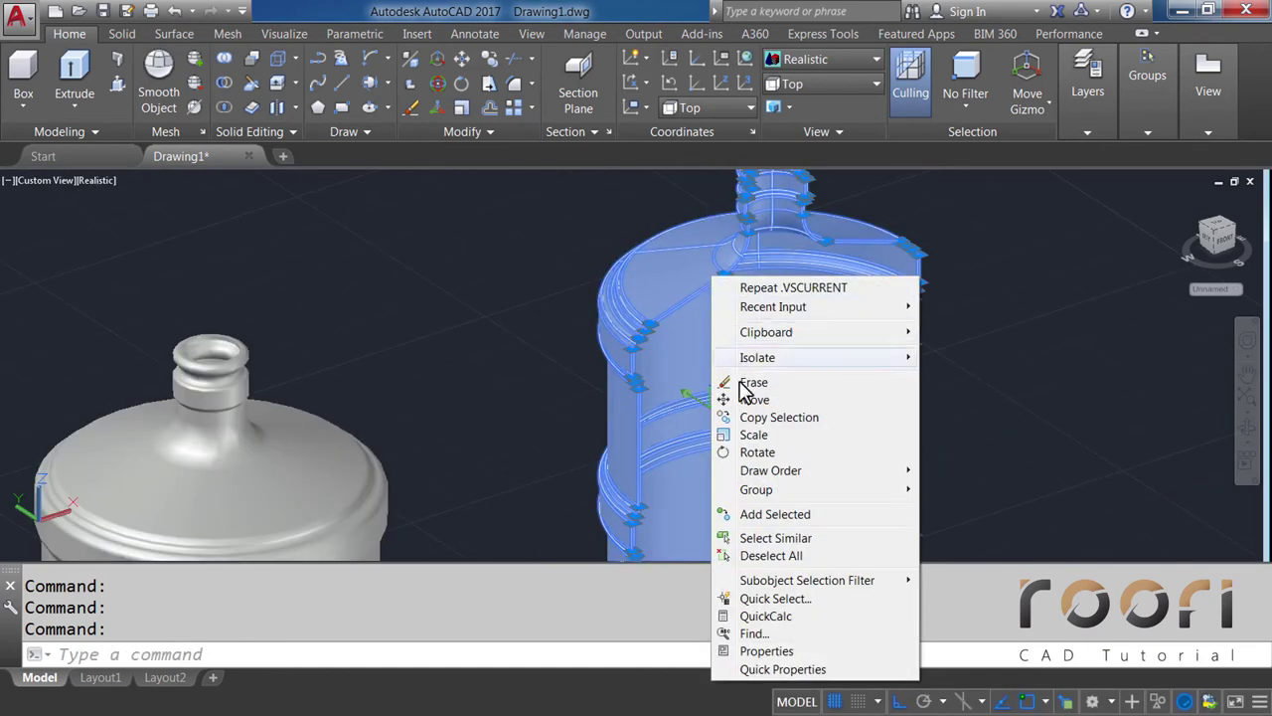
pyautogui.click(753, 651)
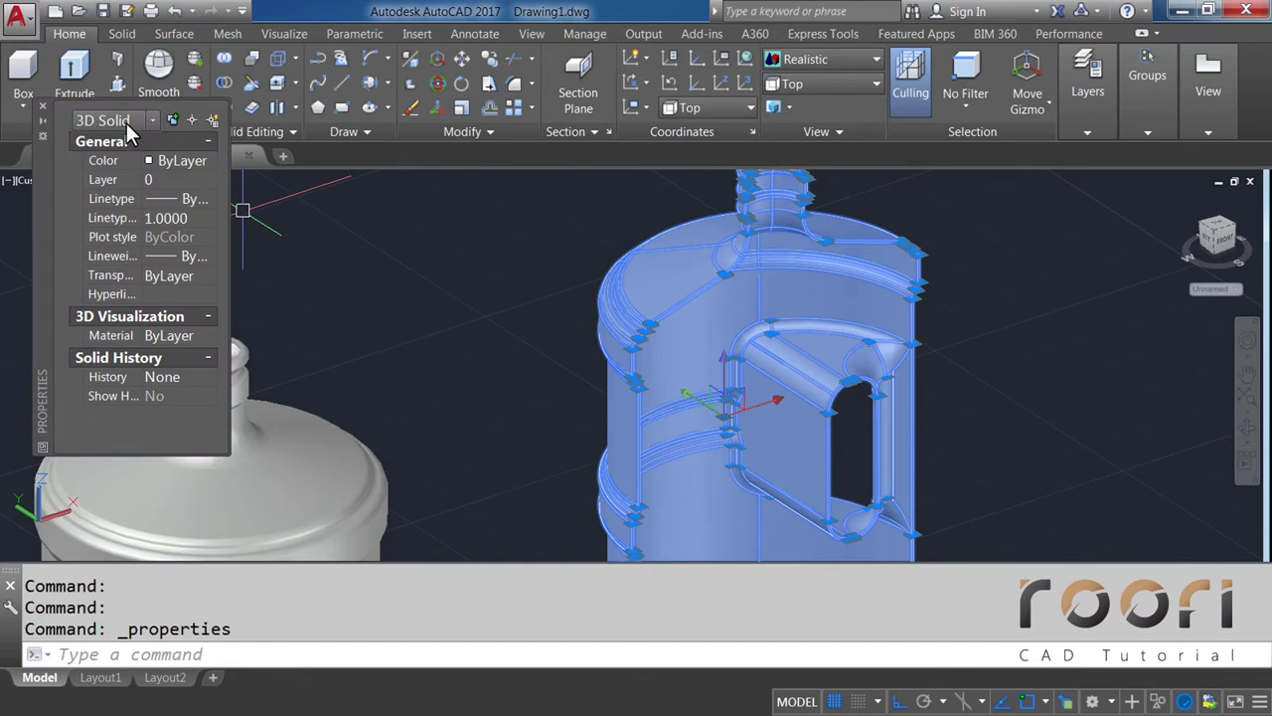
pyautogui.click(42, 104)
pyautogui.press('Delete')
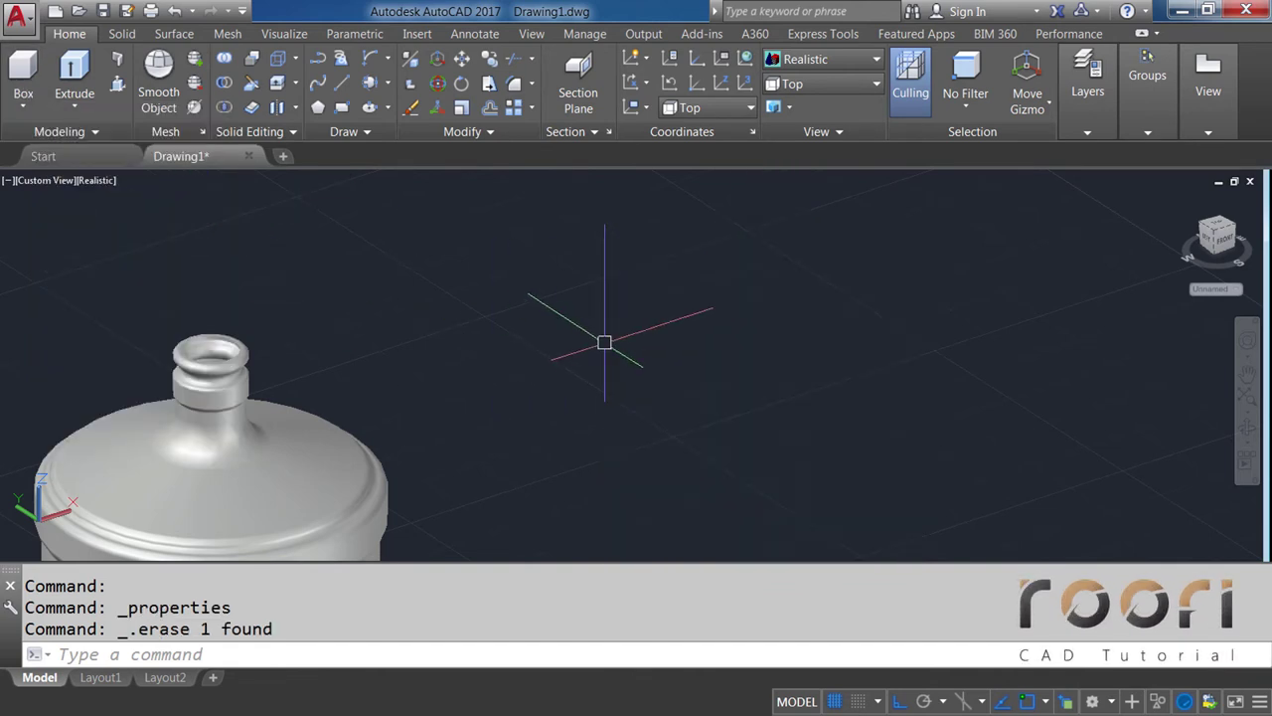
# Set the 2D Wireframe style and the Front view, zoomed in on the jug
pyautogui.click(820, 66)
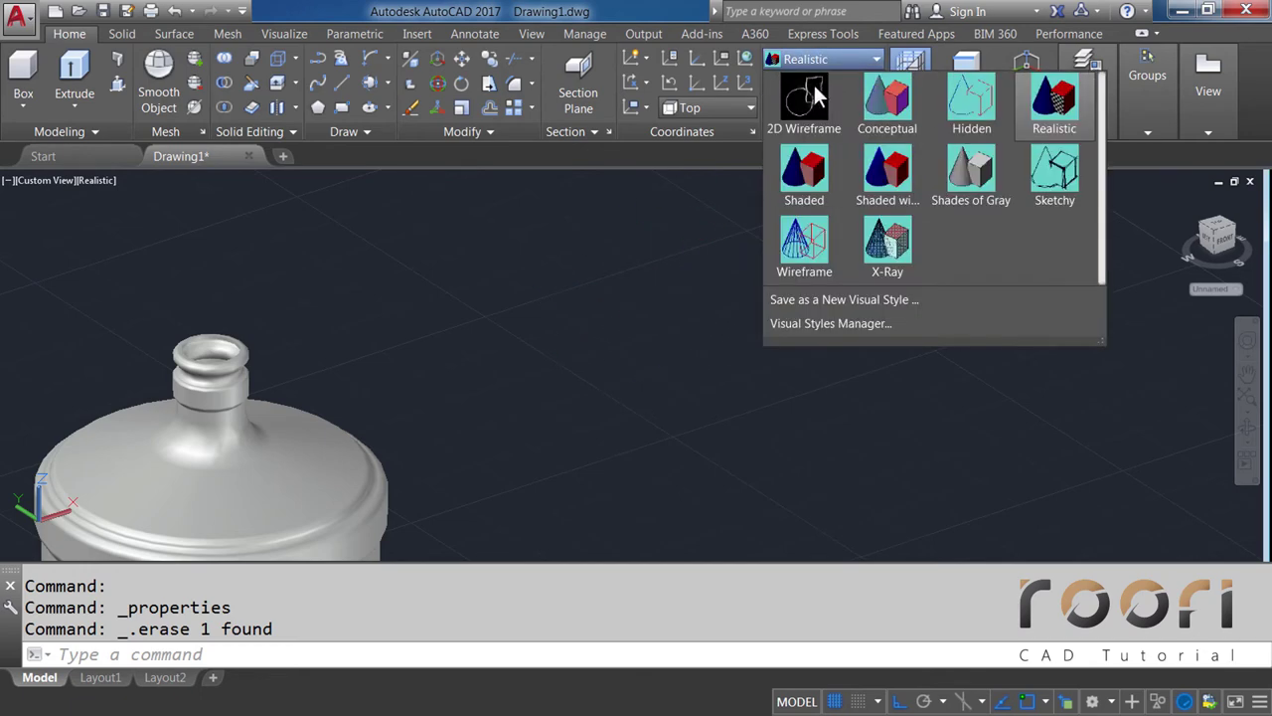
pyautogui.click(810, 92)
pyautogui.click(812, 86)
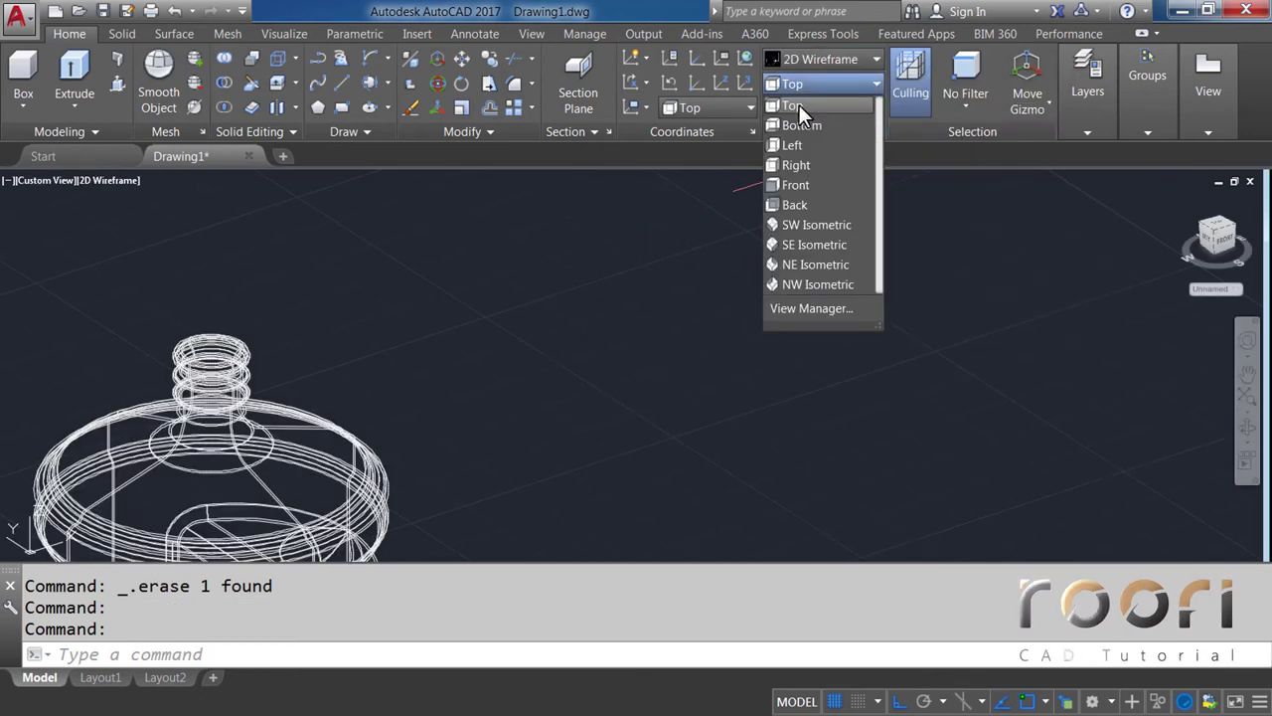
pyautogui.click(798, 105)
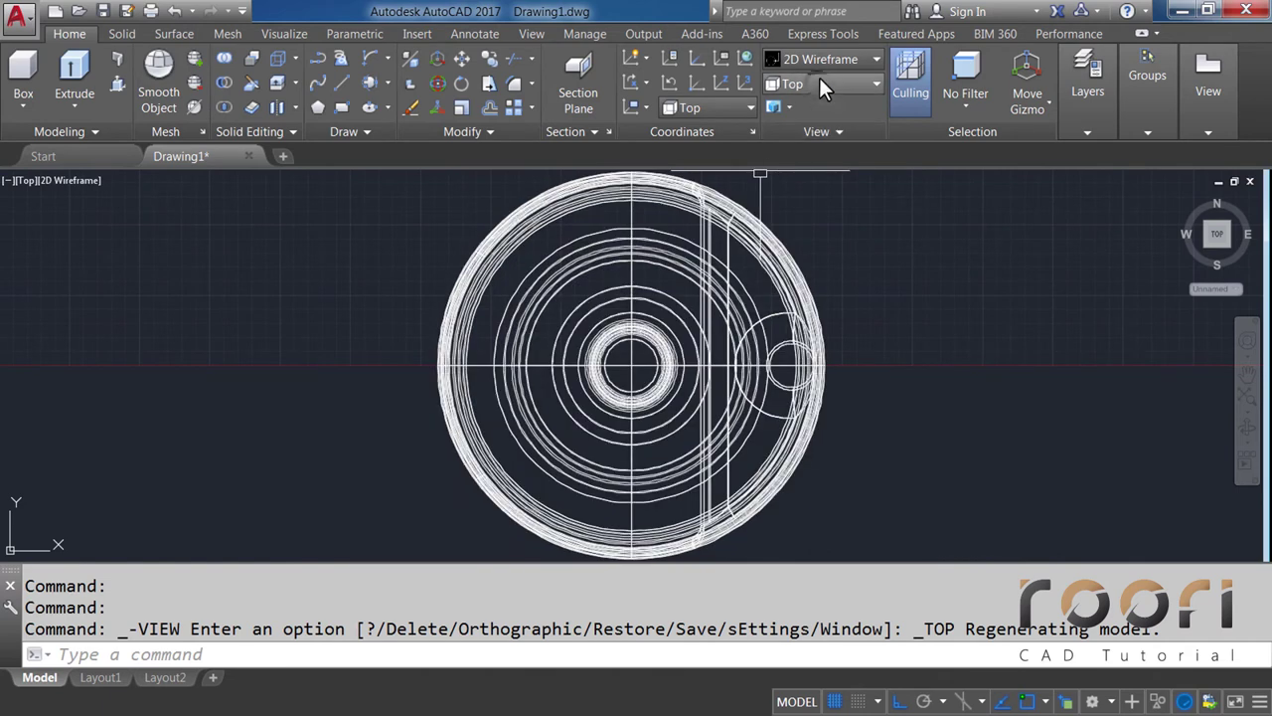
pyautogui.click(816, 83)
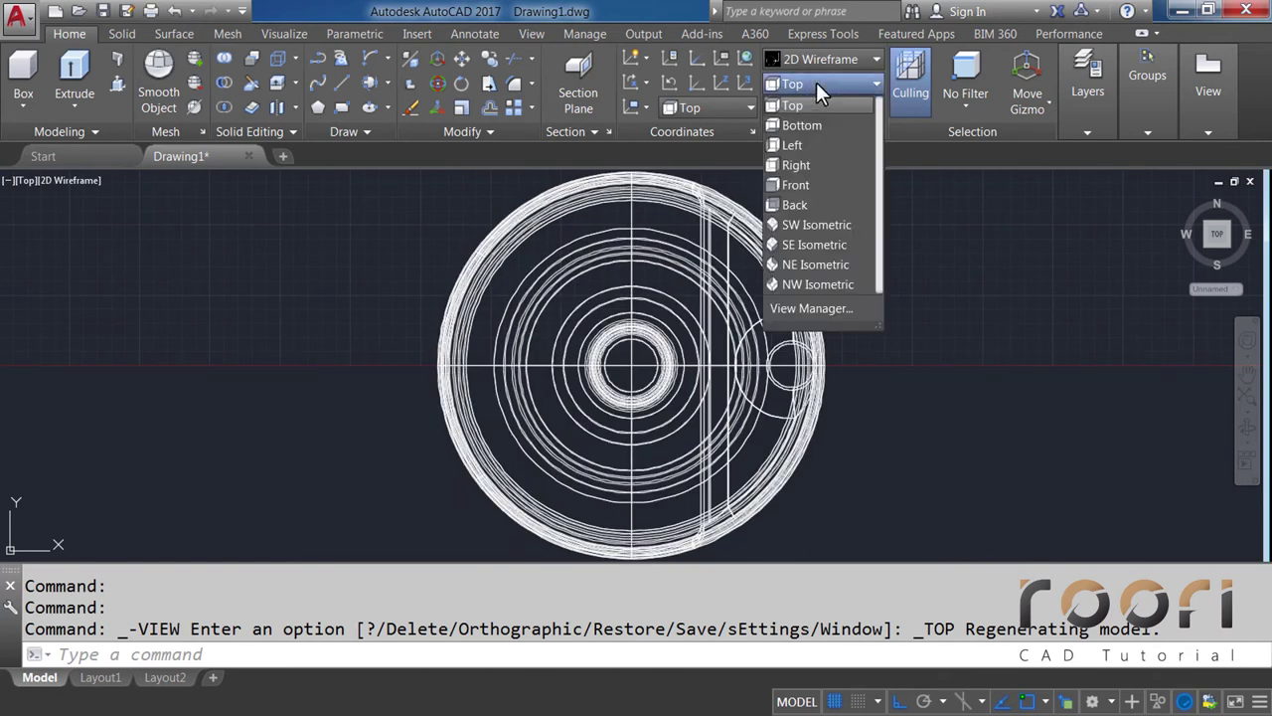
pyautogui.click(785, 186)
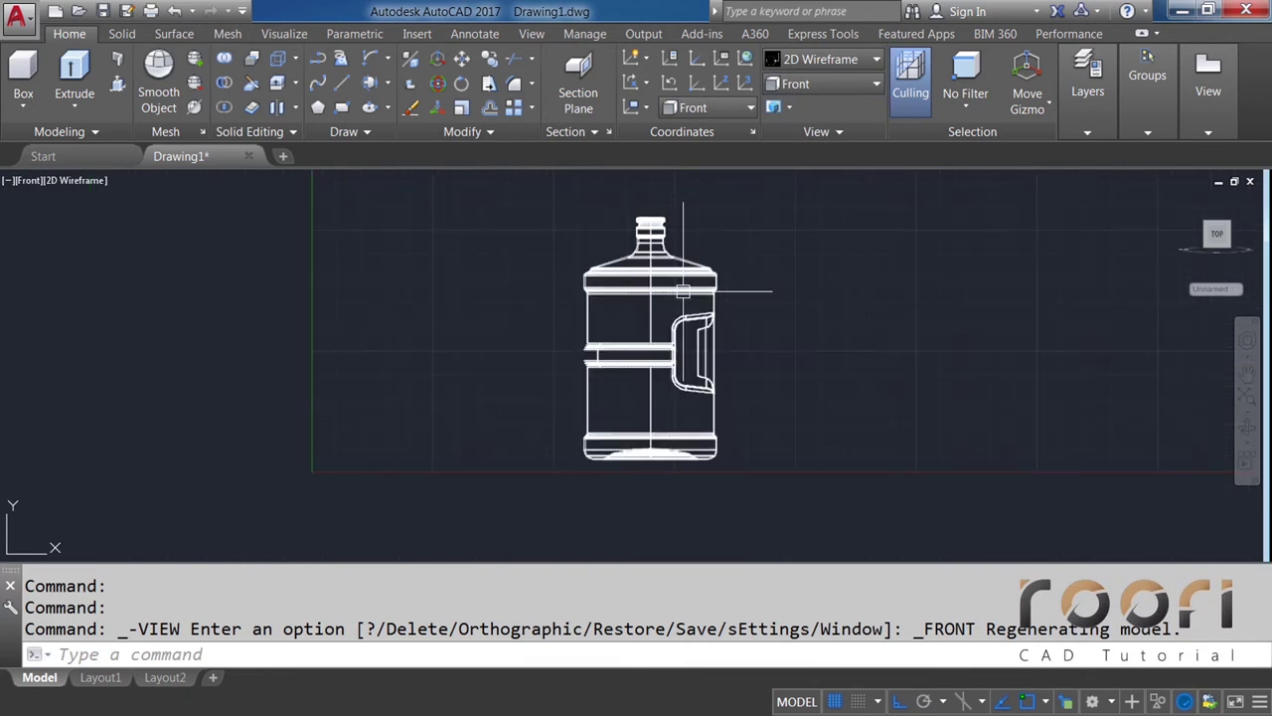
pyautogui.scroll(3, 659, 278)
pyautogui.scroll(1, 611, 279)
pyautogui.scroll(1, 547, 320)
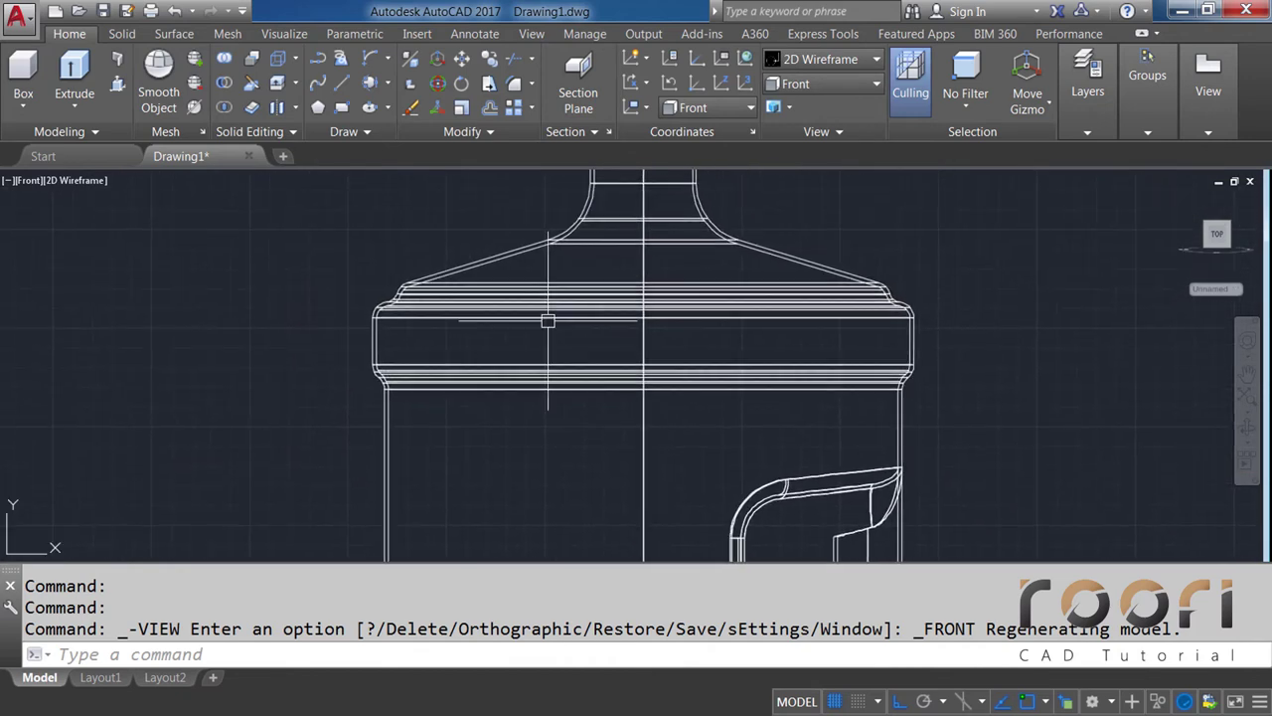
pyautogui.scroll(2, 386, 341)
pyautogui.scroll(1, 377, 335)
pyautogui.scroll(1, 369, 332)
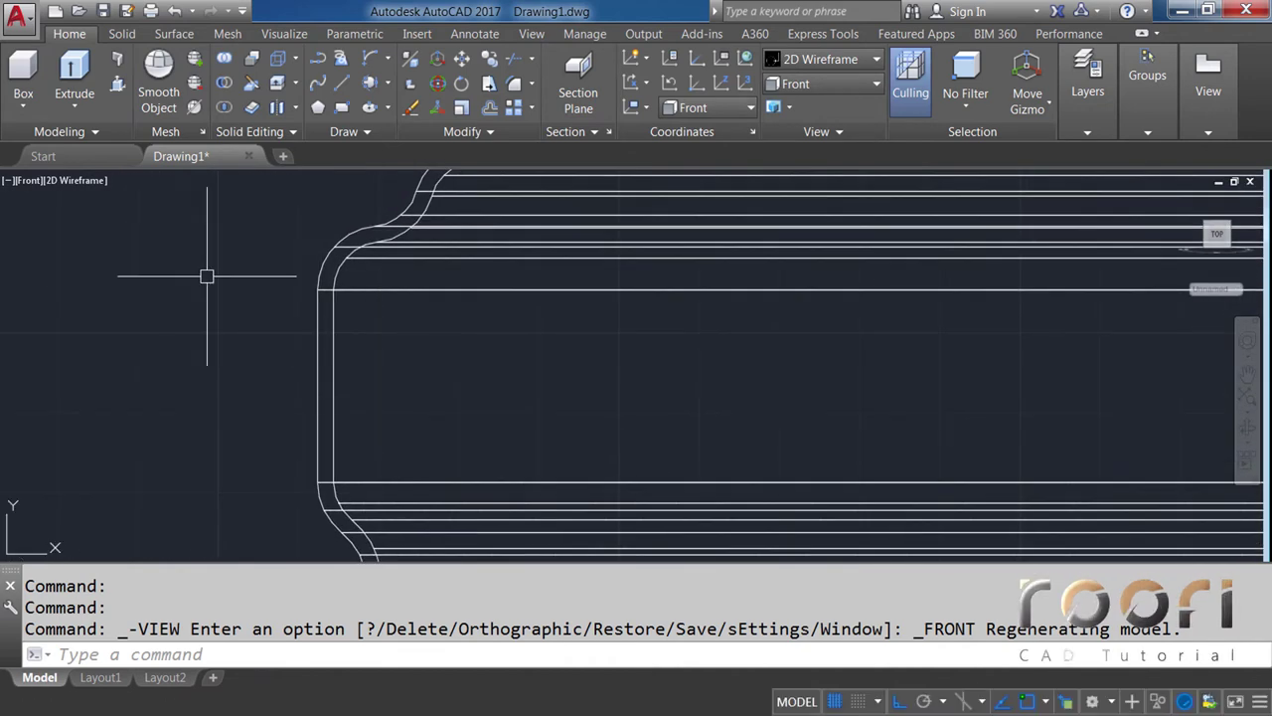
# Slice the jug horizontally along its upper body edge, keeping both sides
pyautogui.write('SLICE')
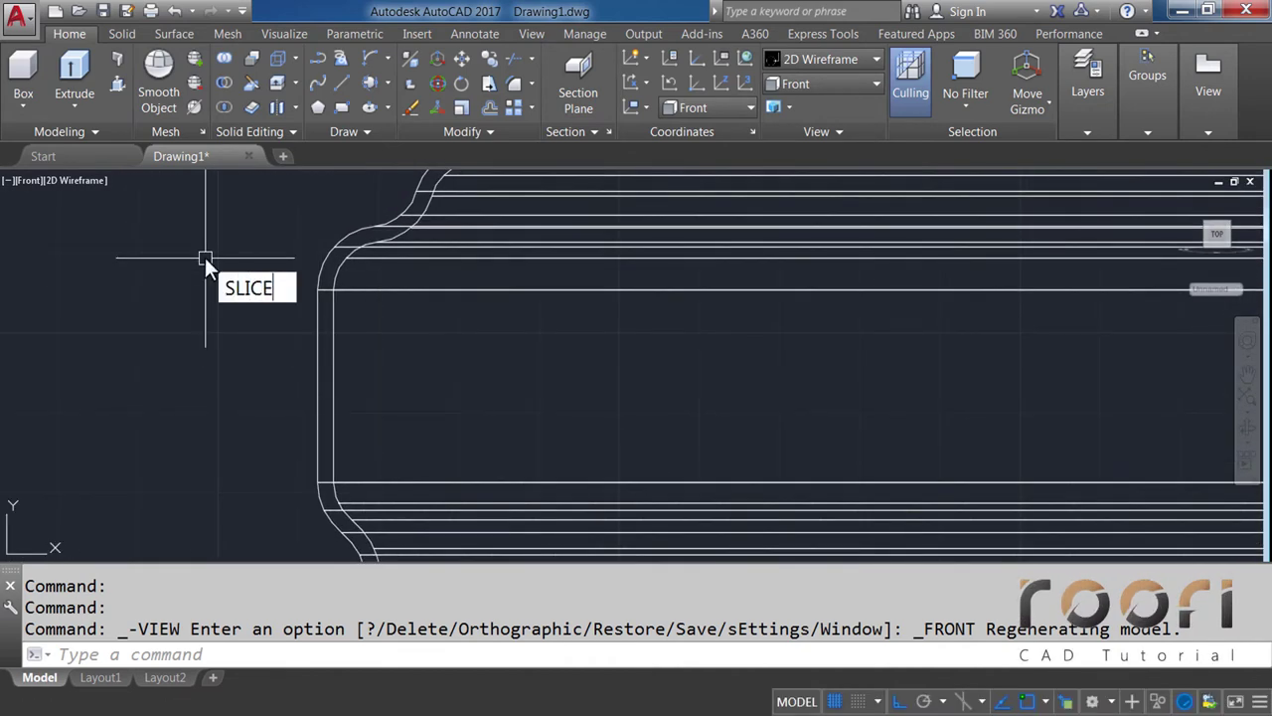
pyautogui.press('Return')
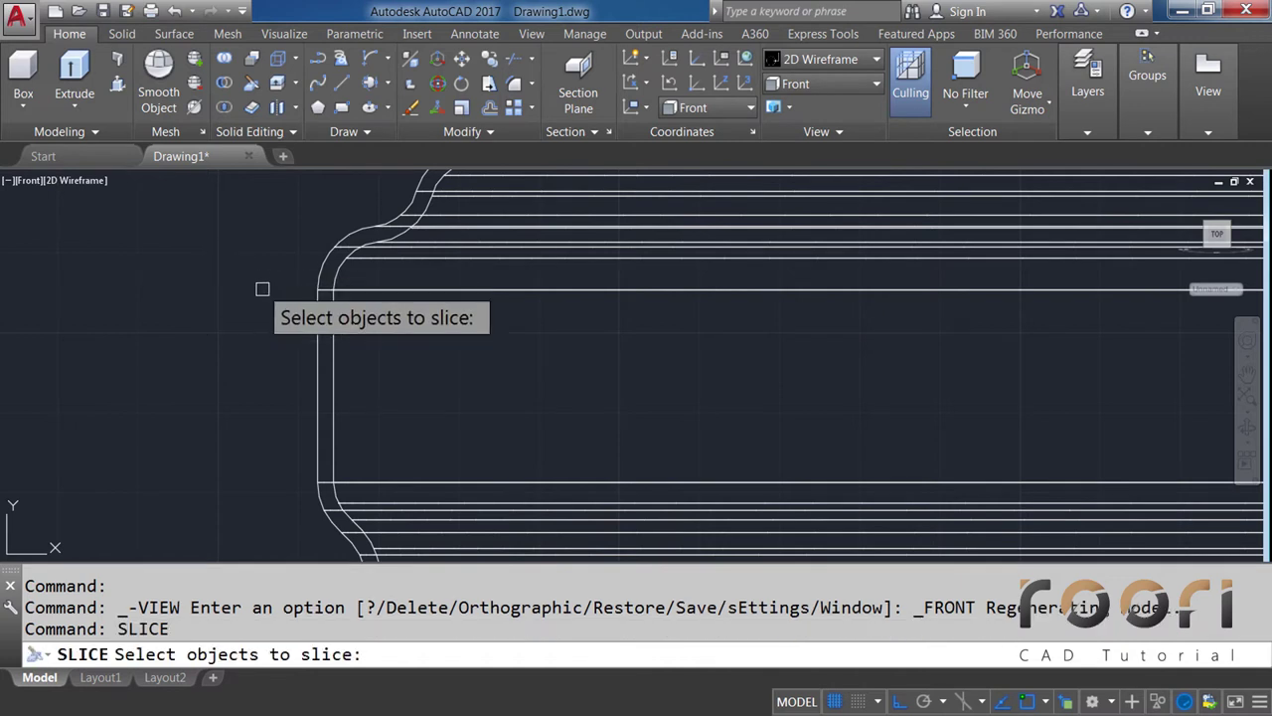
pyautogui.click(312, 329)
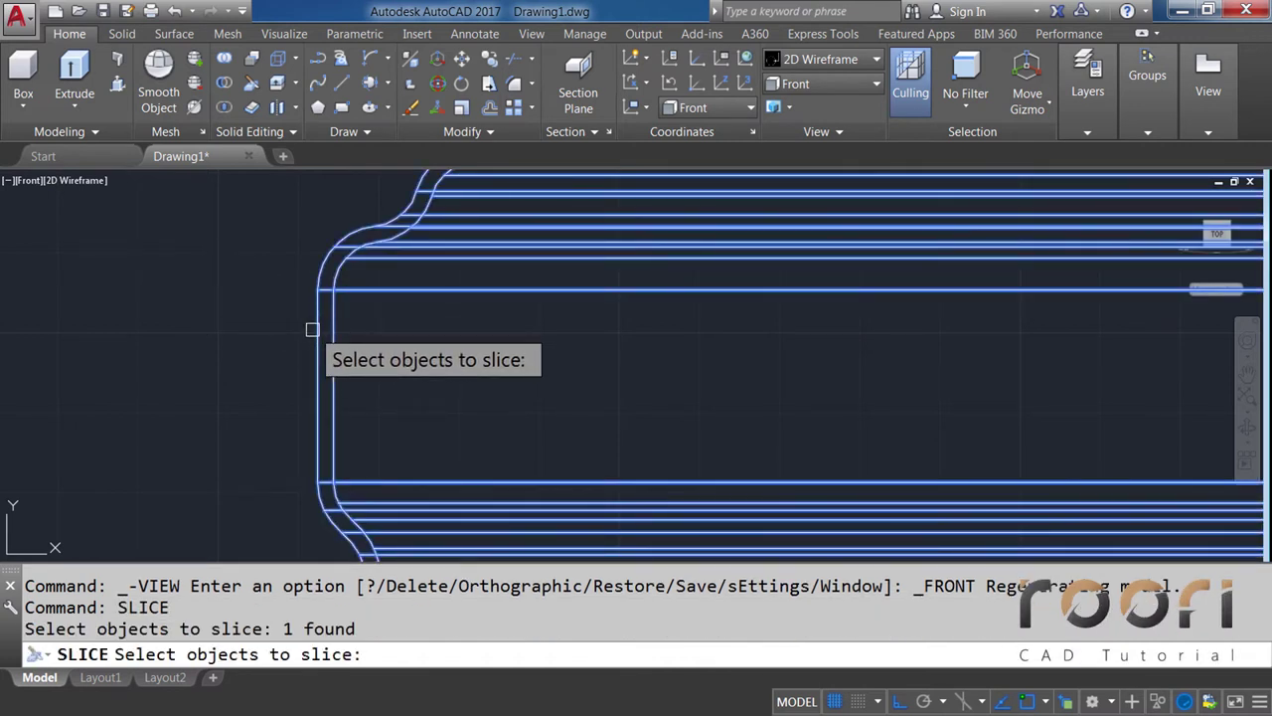
pyautogui.press('Return')
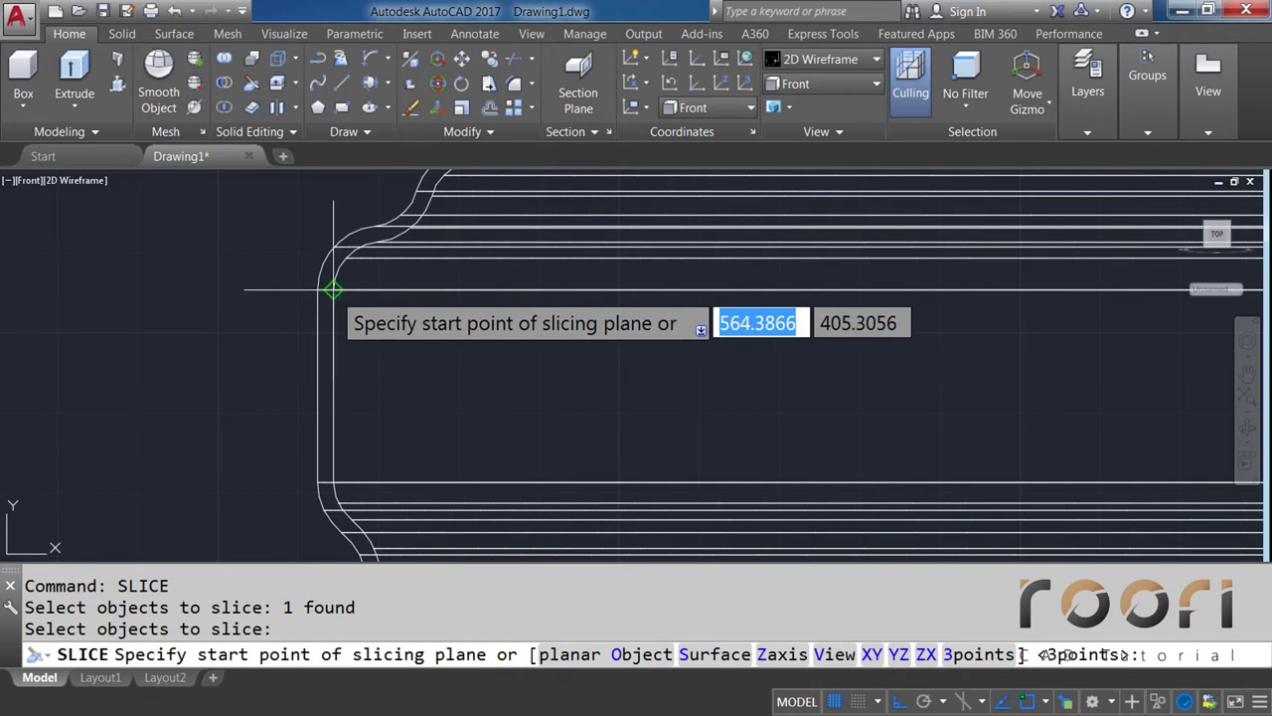
pyautogui.click(333, 289)
pyautogui.click(710, 286)
pyautogui.press('Return')
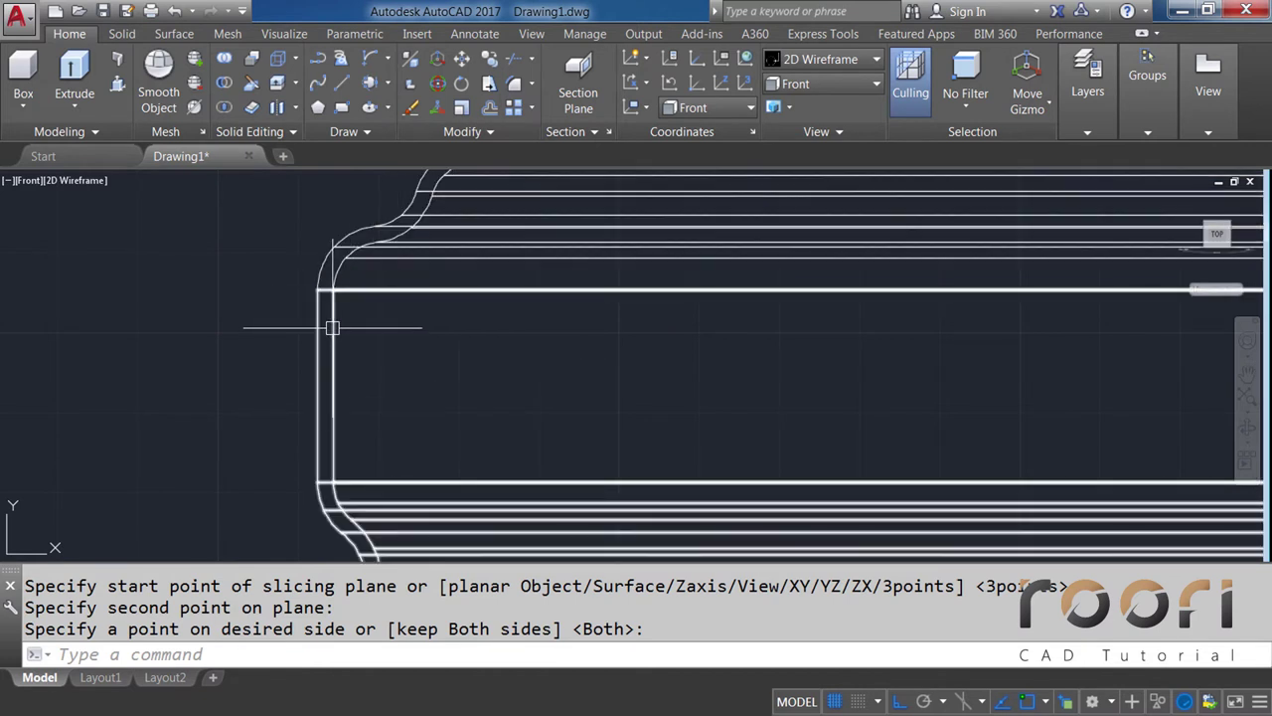
# Slice the jug again along a lower horizontal edge at the corner, keeping both sides
pyautogui.moveTo(520, 457); pyautogui.dragTo(497, 334, button='middle')
pyautogui.moveTo(414, 307); pyautogui.dragTo(396, 330, button='middle')
pyautogui.write('SLICE')
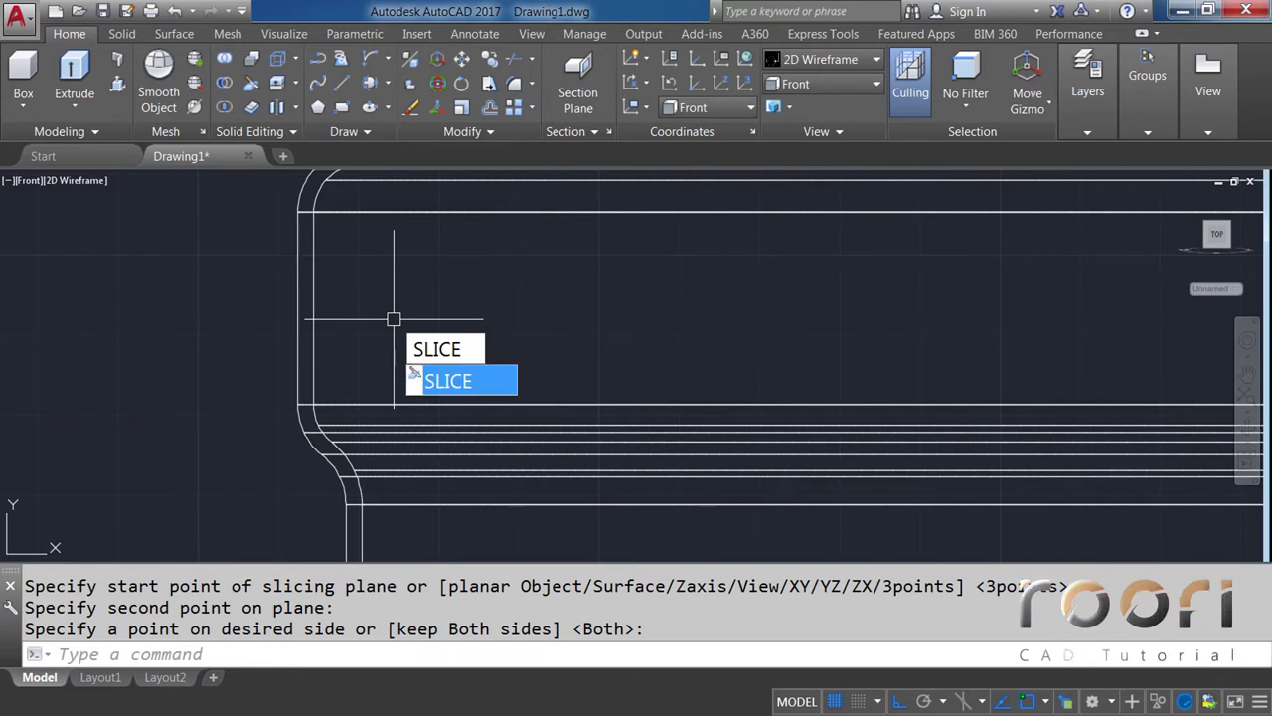
pyautogui.press('Return')
pyautogui.click(314, 329)
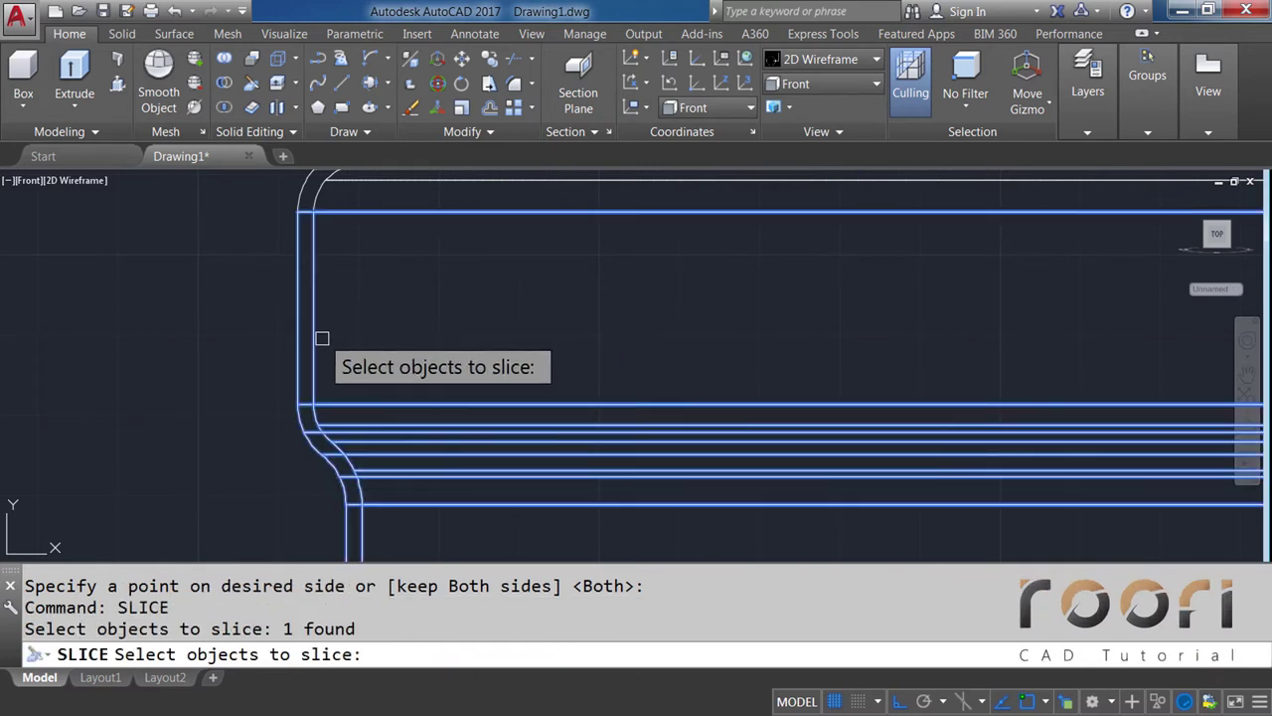
pyautogui.press('Return')
pyautogui.click(314, 404)
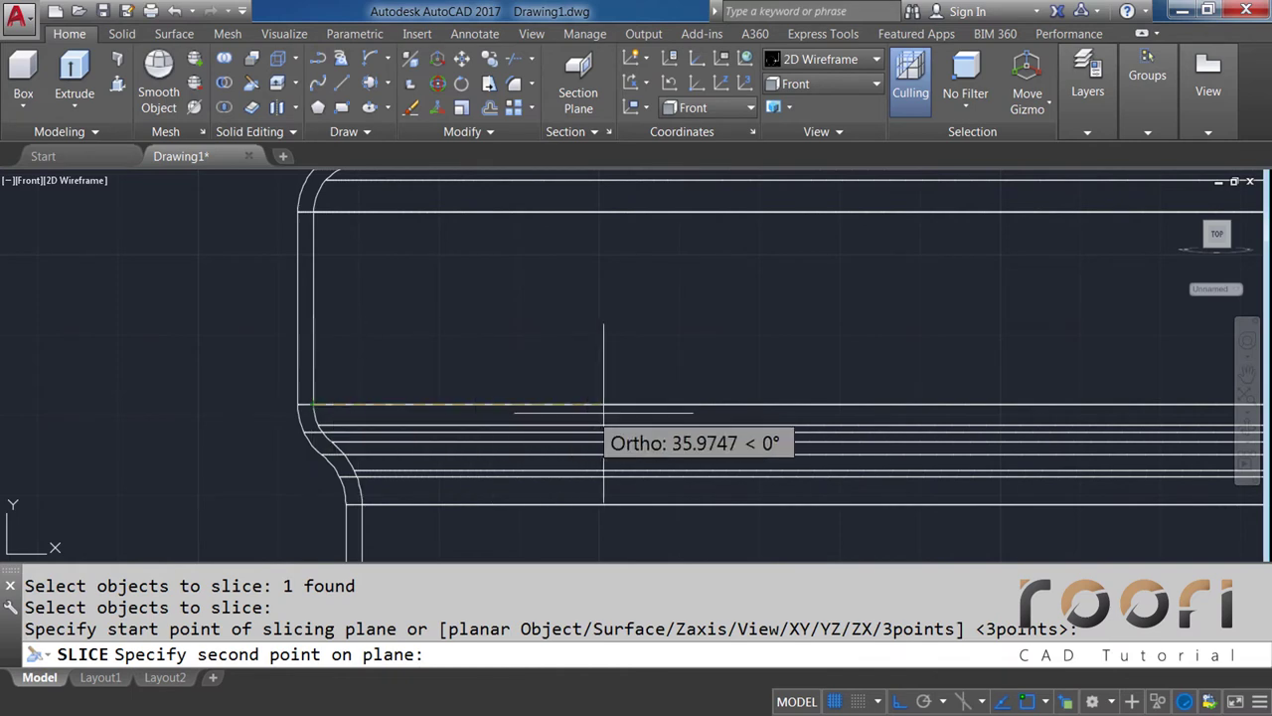
pyautogui.click(664, 405)
pyautogui.press('Return')
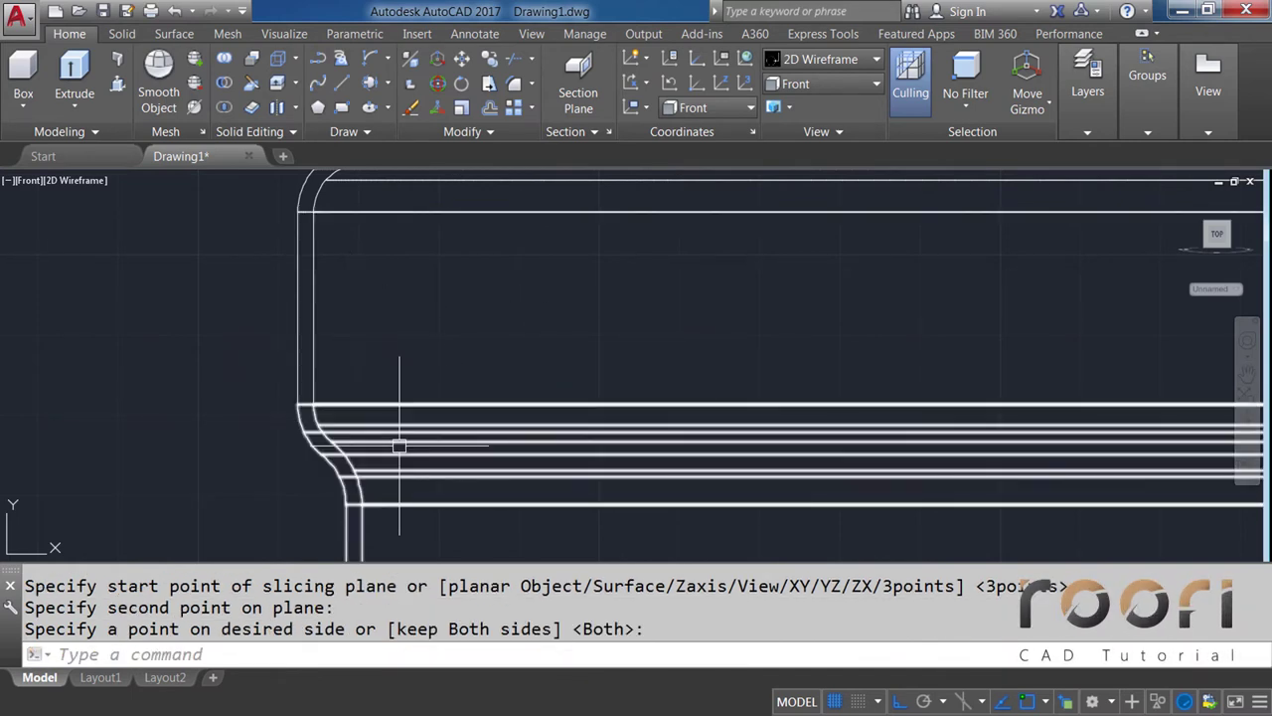
pyautogui.scroll(-3, 399, 447)
pyautogui.scroll(-2, 540, 448)
pyautogui.scroll(2, 568, 301)
pyautogui.scroll(2, 536, 283)
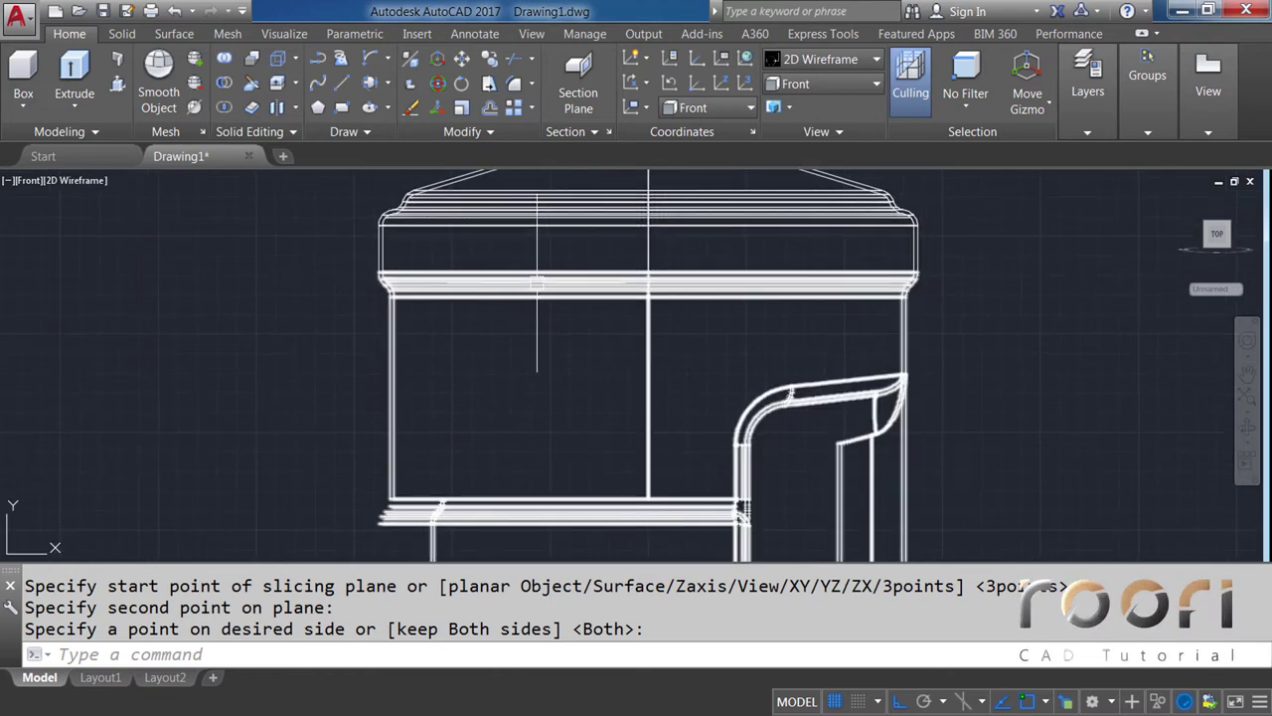
pyautogui.scroll(2, 488, 307)
pyautogui.scroll(2, 418, 381)
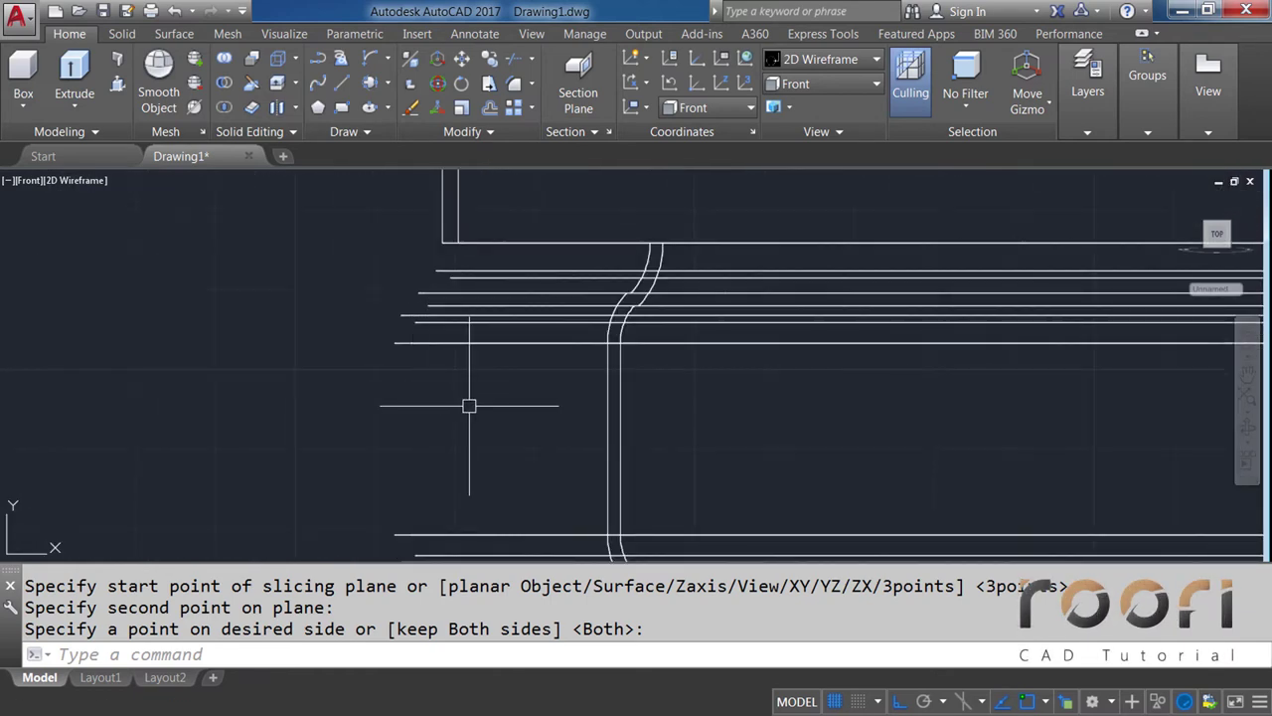
pyautogui.moveTo(469, 405); pyautogui.dragTo(420, 347, button='middle')
pyautogui.write('SLICE')
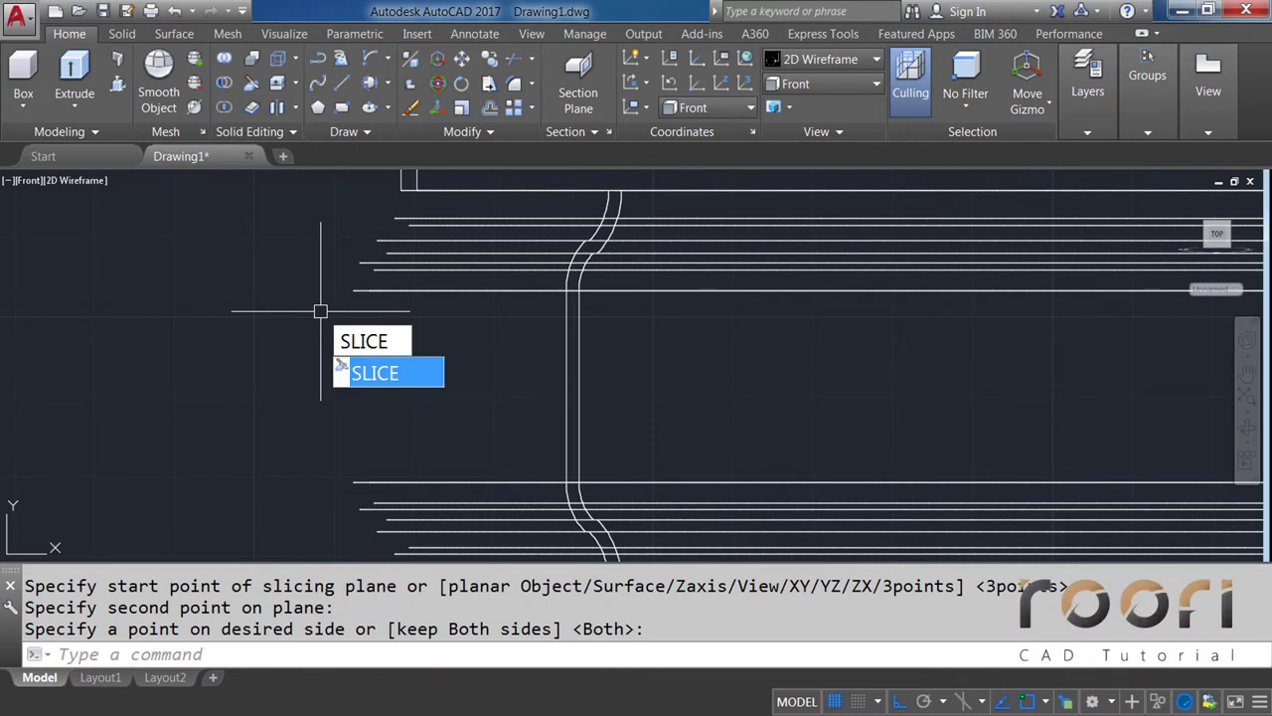
# Slice the jug horizontally at the upper edge of its base
pyautogui.press('Return')
pyautogui.click(384, 290)
pyautogui.press('Return')
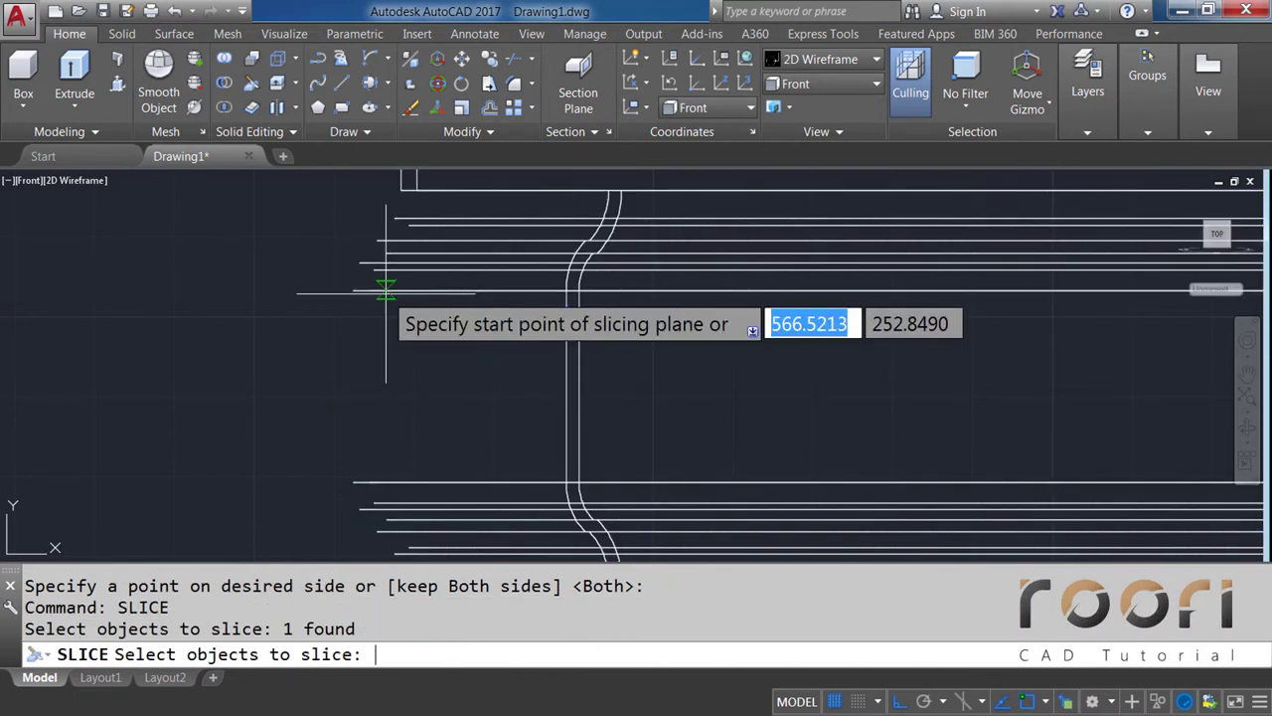
pyautogui.click(369, 290)
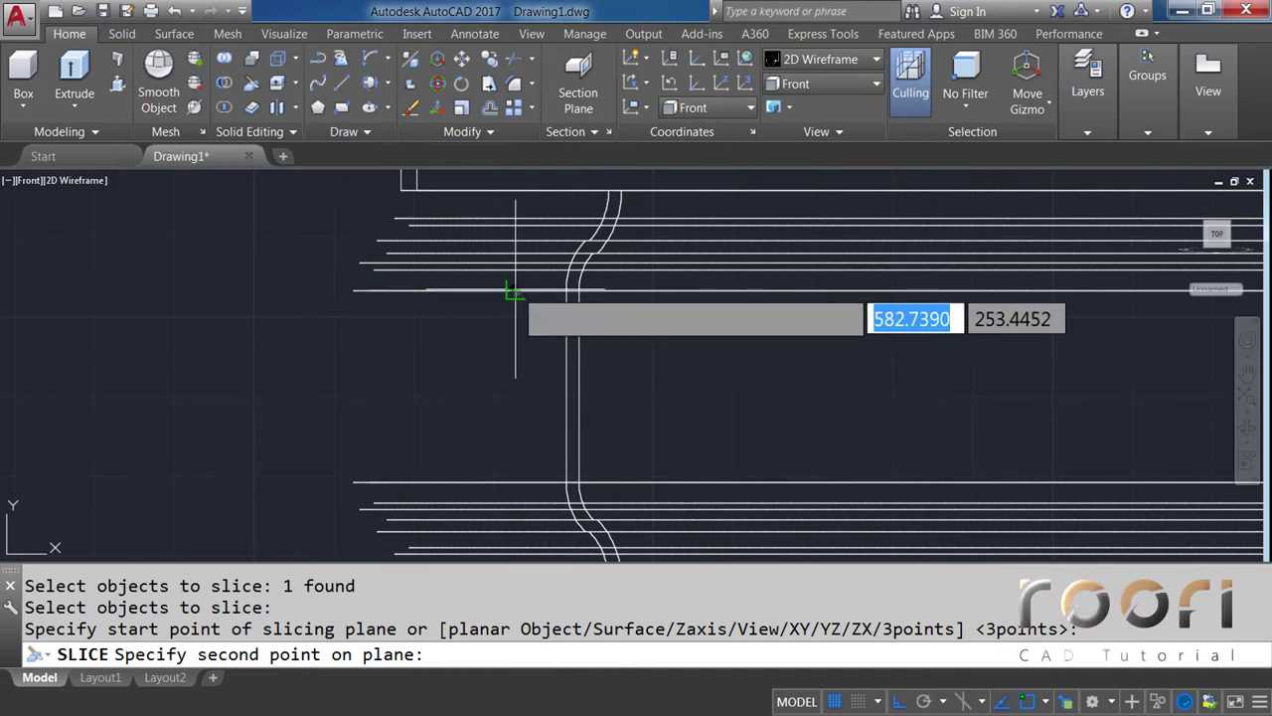
pyautogui.click(508, 289)
pyautogui.click(491, 302)
pyautogui.scroll(-3, 338, 371)
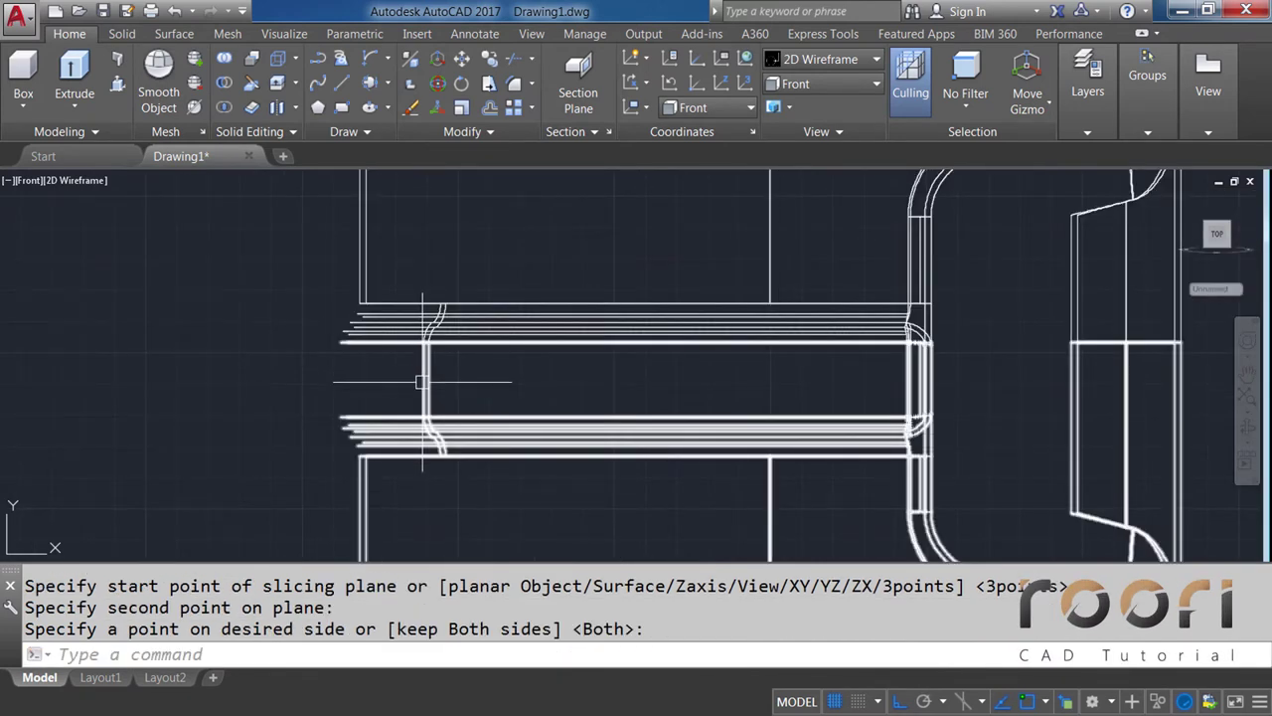
pyautogui.scroll(4, 370, 429)
pyautogui.write('SLICE')
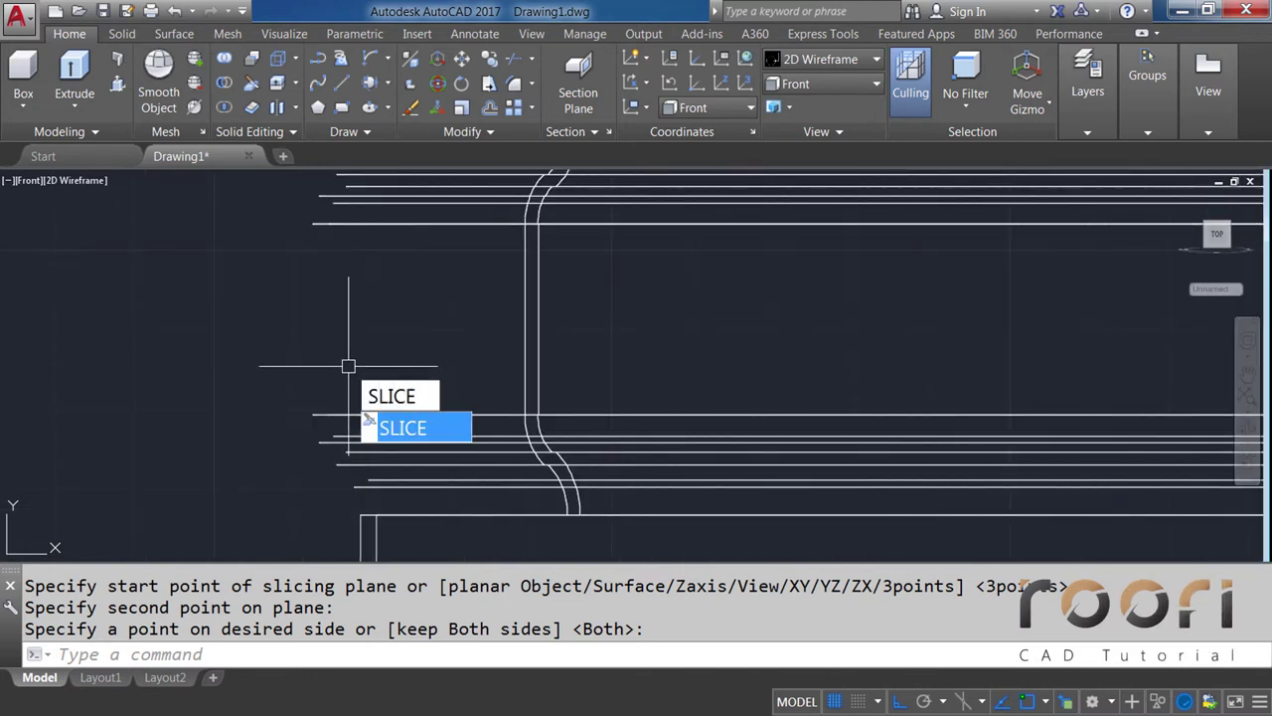
# Slice the jug along a lower horizontal edge, keeping both sides
pyautogui.press('Return')
pyautogui.click(360, 413)
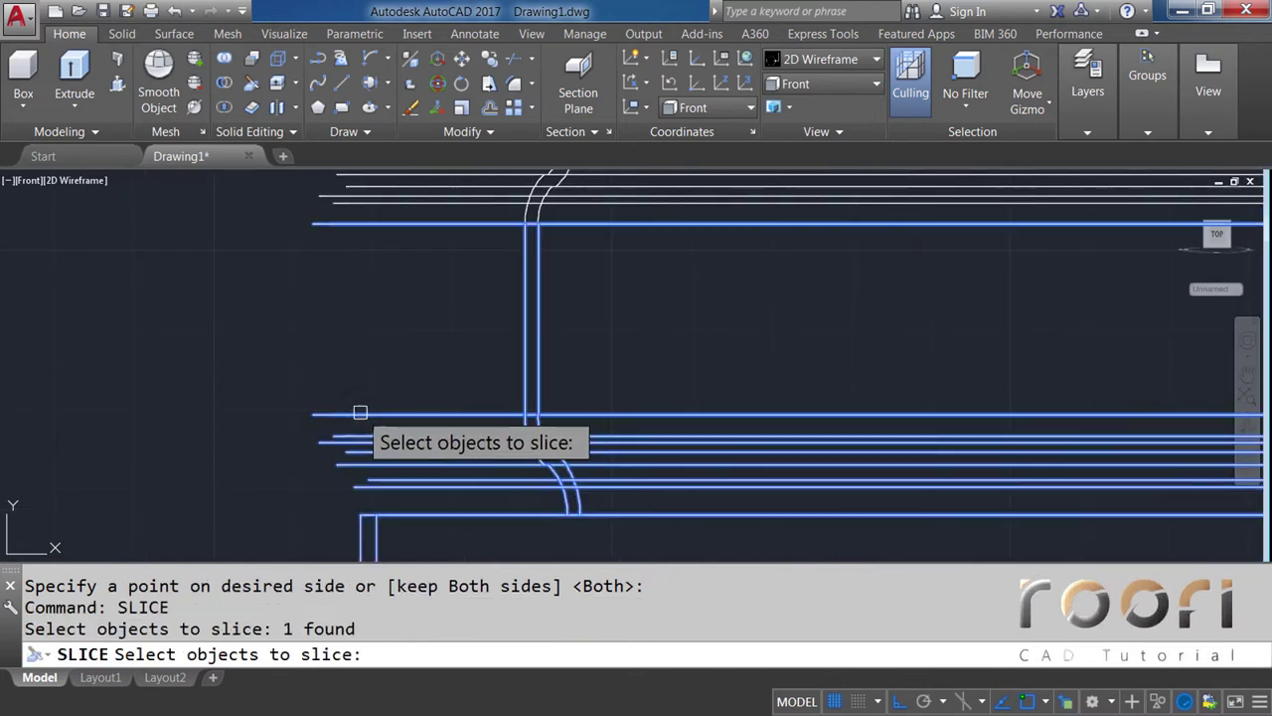
pyautogui.press('Return')
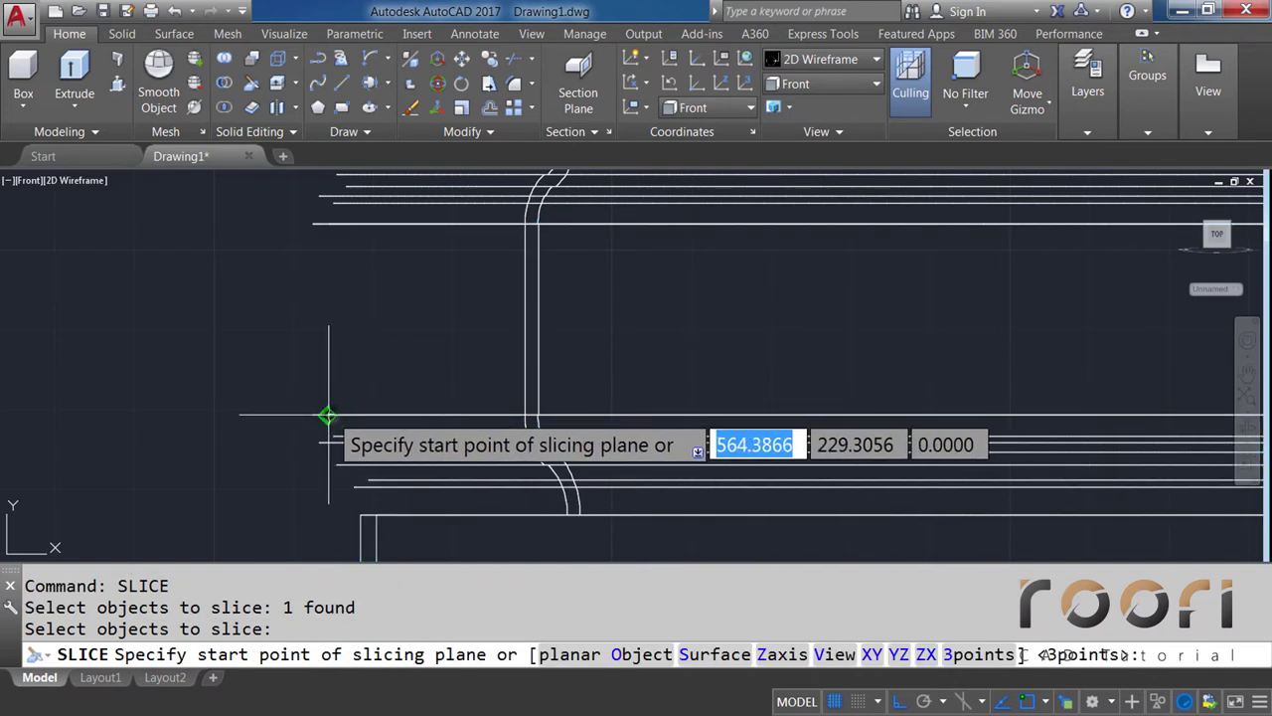
pyautogui.click(357, 414)
pyautogui.click(449, 415)
pyautogui.press('Return')
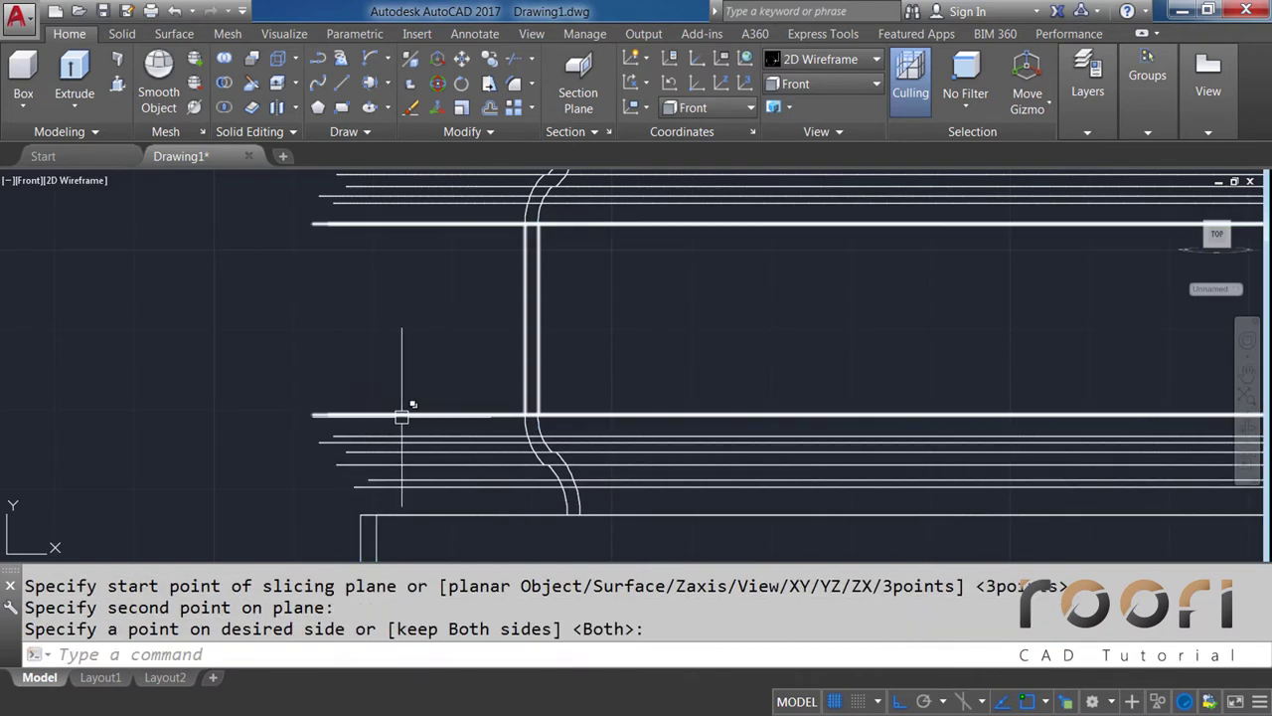
pyautogui.scroll(-2, 365, 410)
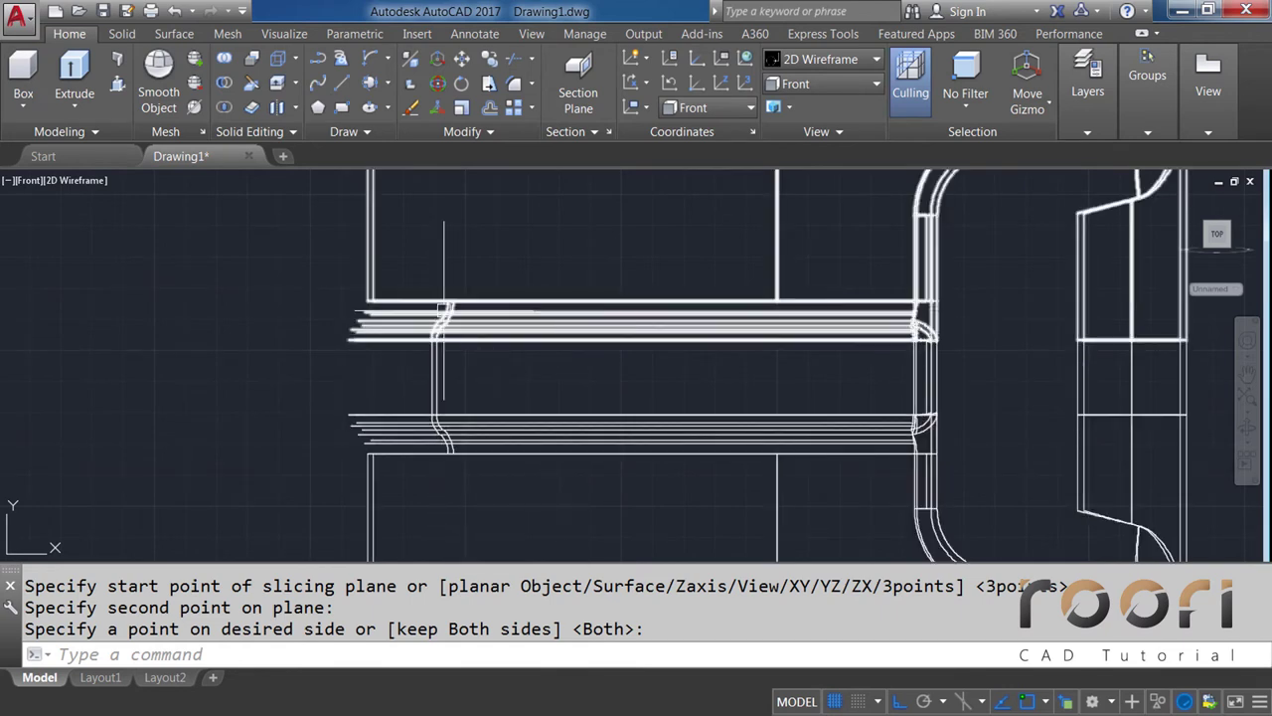
pyautogui.moveTo(463, 454); pyautogui.dragTo(454, 255, button='middle')
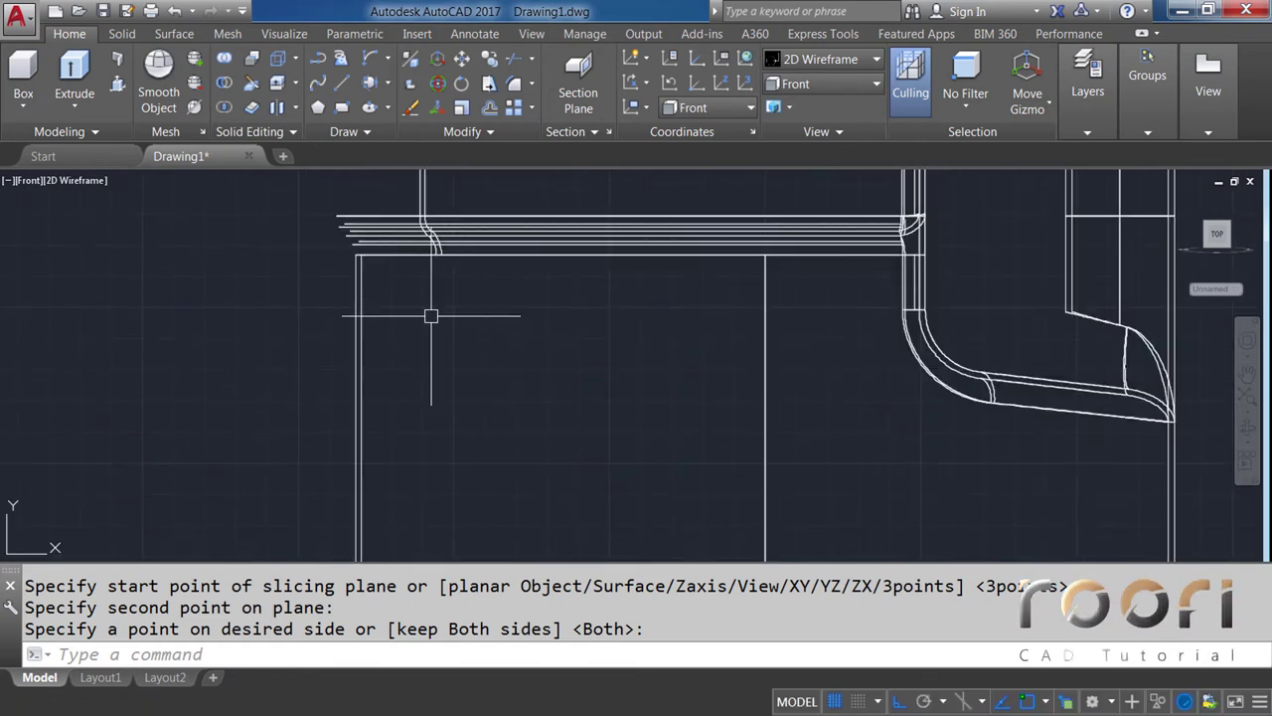
pyautogui.scroll(-2, 463, 425)
pyautogui.scroll(1, 464, 425)
pyautogui.scroll(4, 436, 426)
pyautogui.write('SLICE')
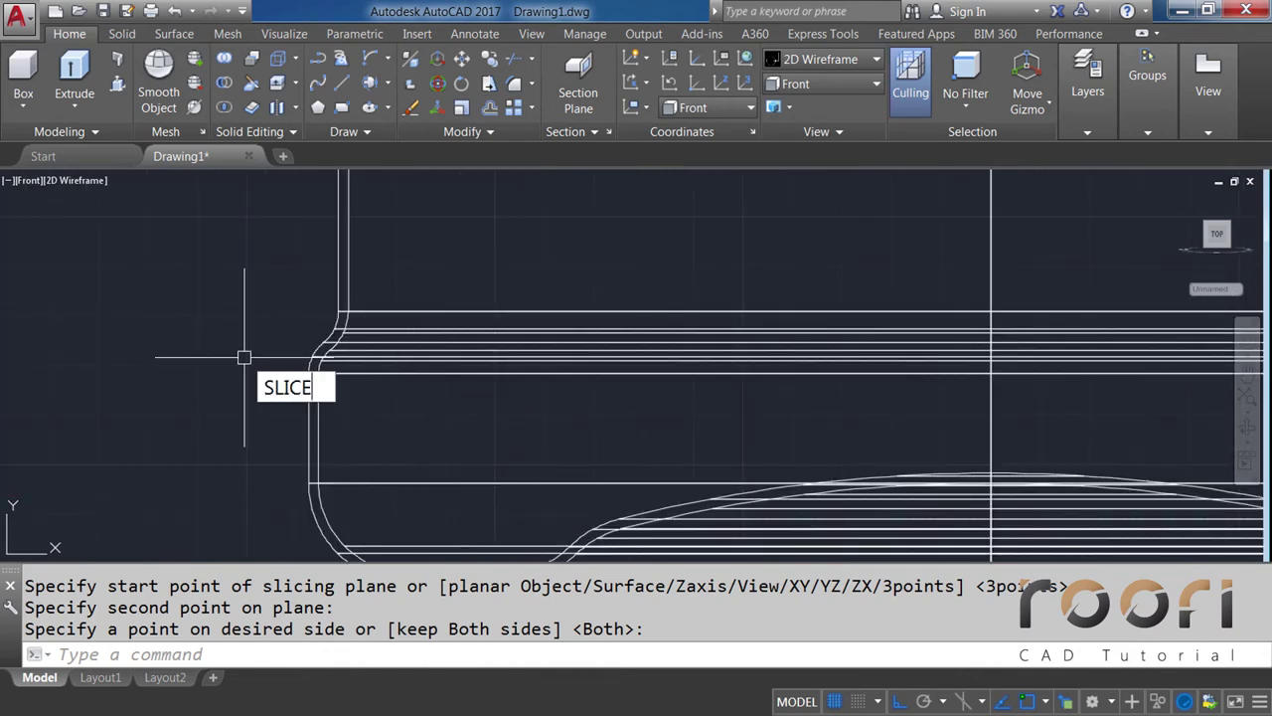
# Slice the jug level with the rounded edge's endpoint, then pan down to the base
pyautogui.press('Return')
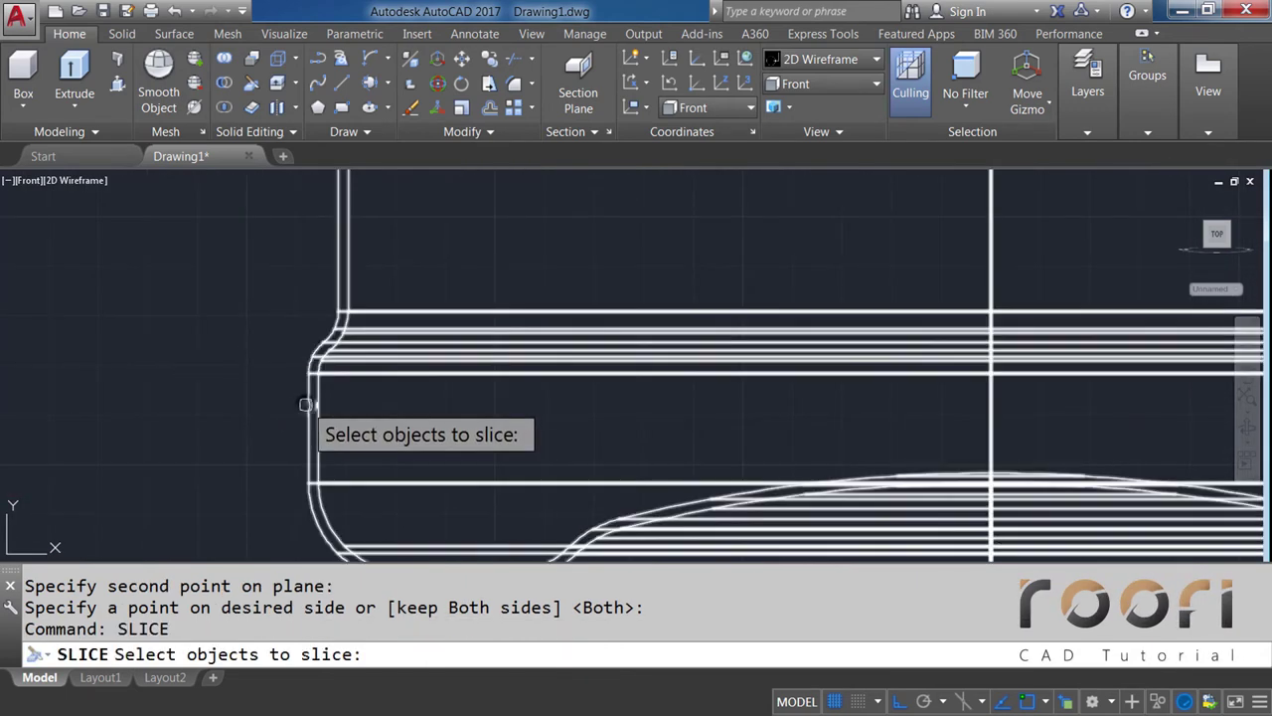
pyautogui.click(308, 403)
pyautogui.press('Return')
pyautogui.scroll(2, 321, 389)
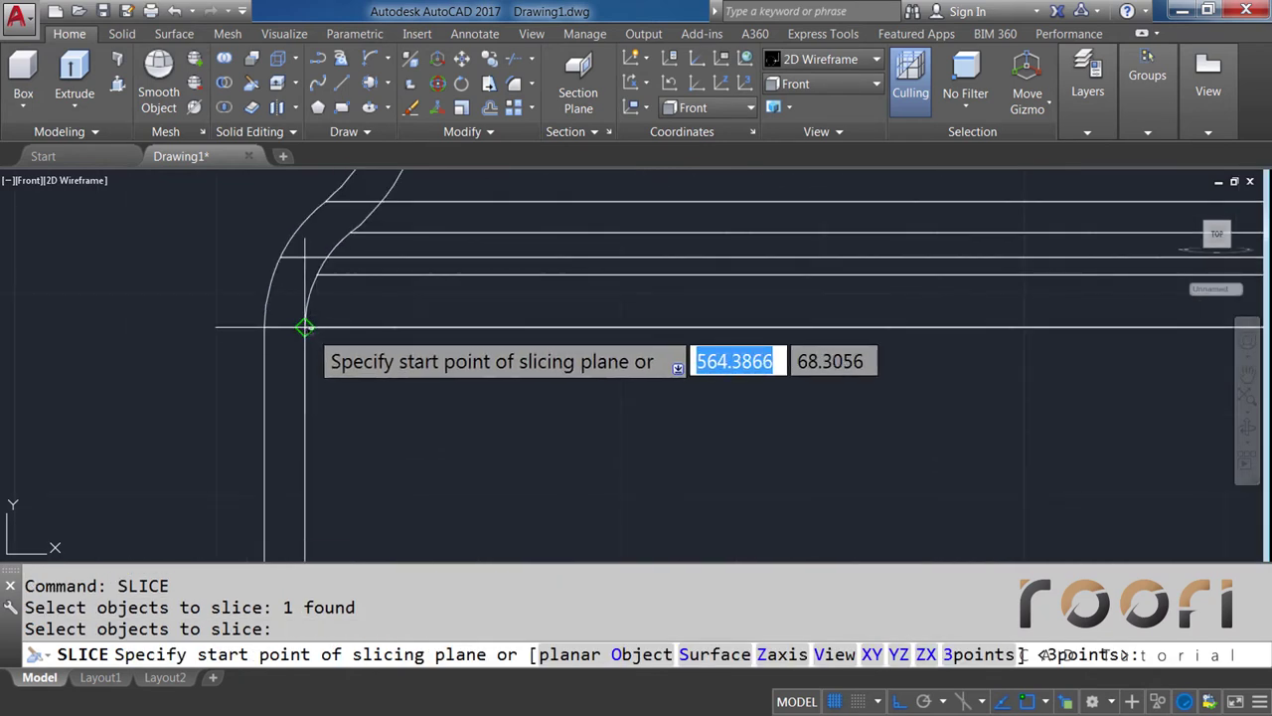
pyautogui.click(307, 327)
pyautogui.click(441, 328)
pyautogui.scroll(-2, 269, 392)
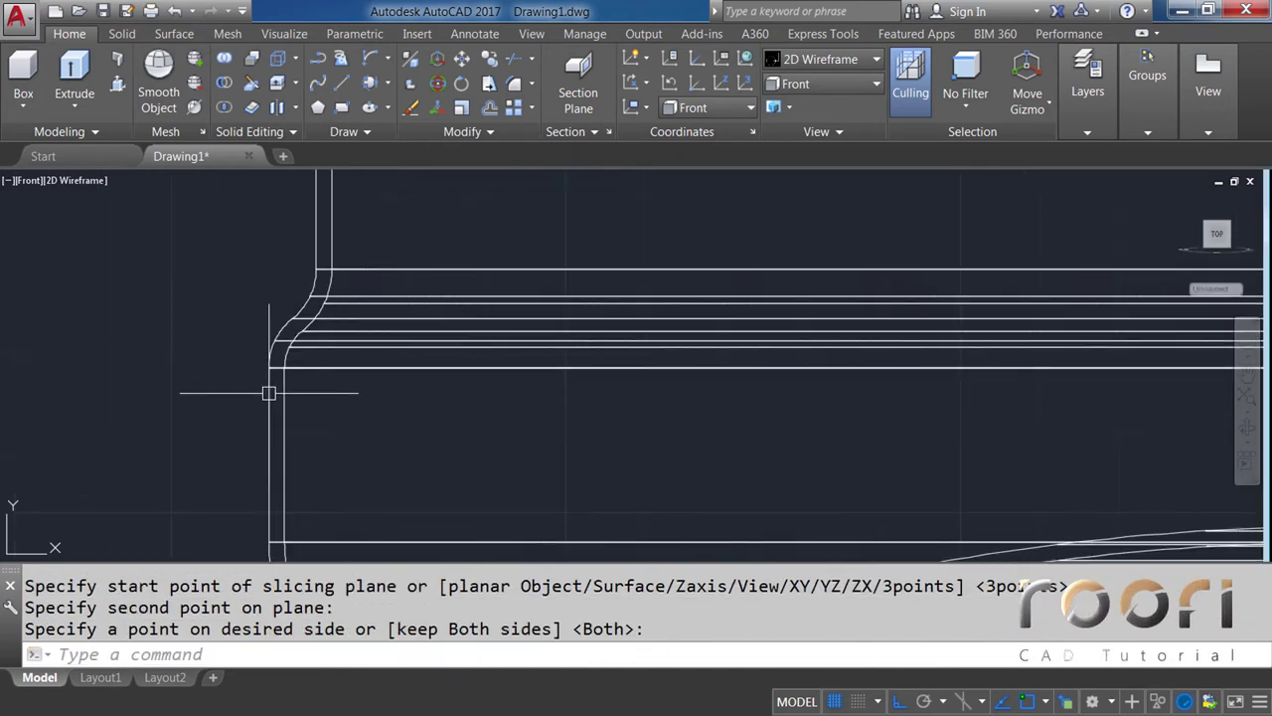
pyautogui.scroll(-2, 292, 360)
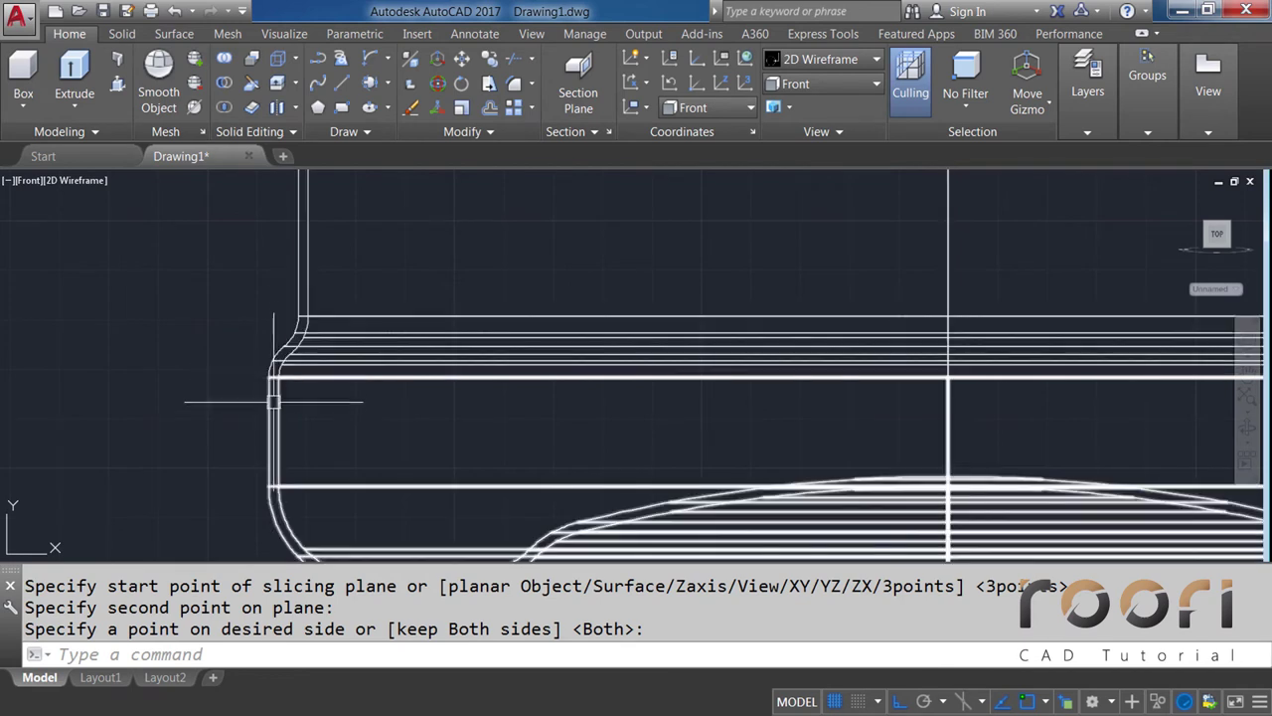
pyautogui.scroll(-2, 281, 446)
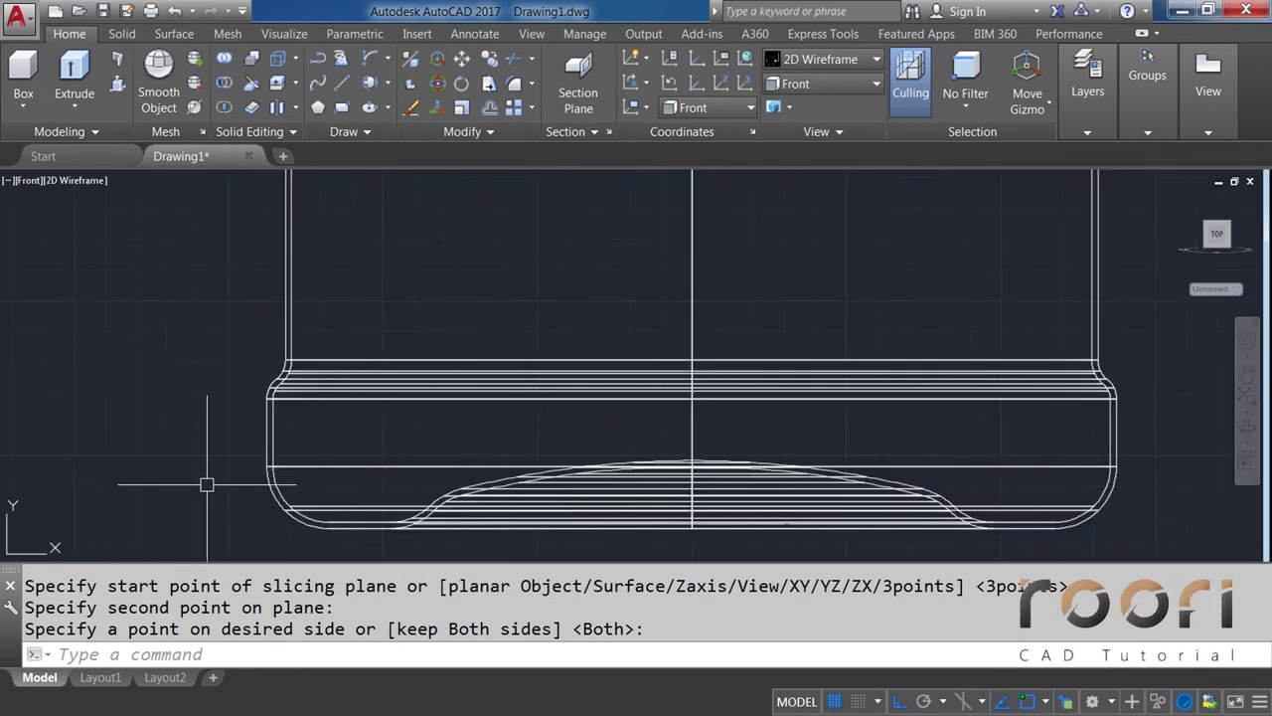
pyautogui.moveTo(206, 483); pyautogui.dragTo(185, 425, button='middle')
pyautogui.write('L')
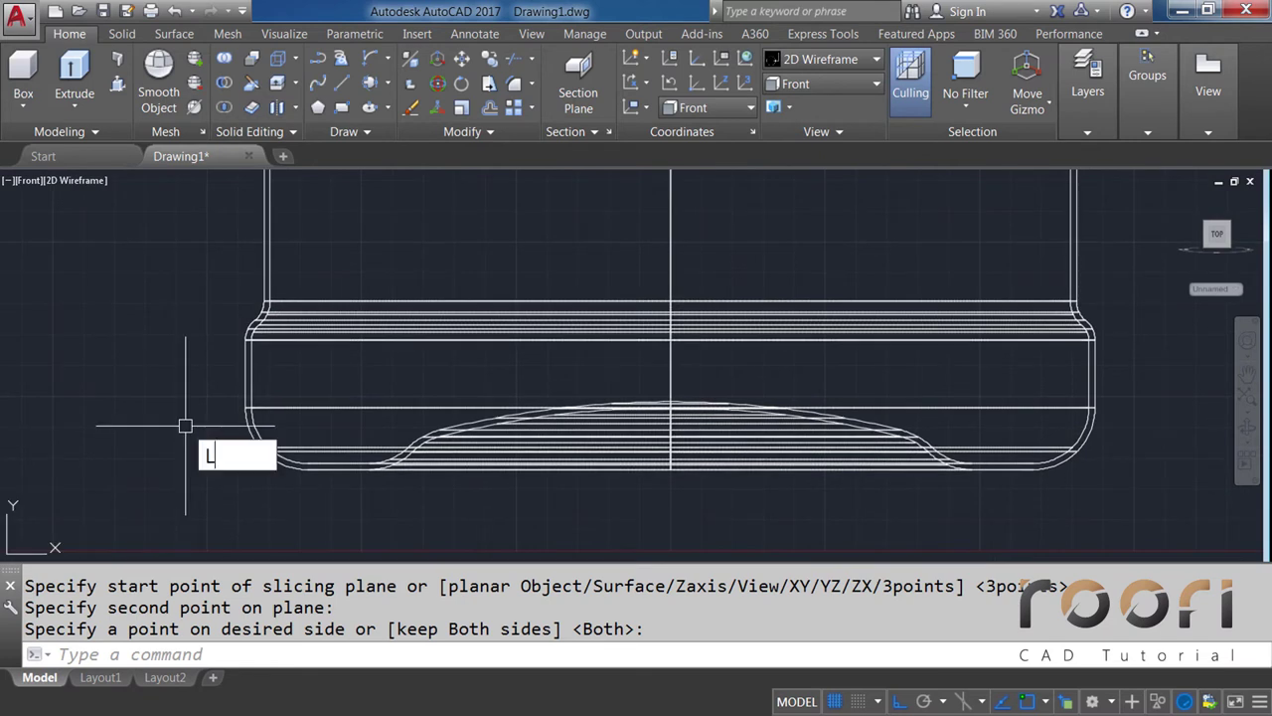
# Draw a horizontal guide line across the jug's base
pyautogui.press('Return')
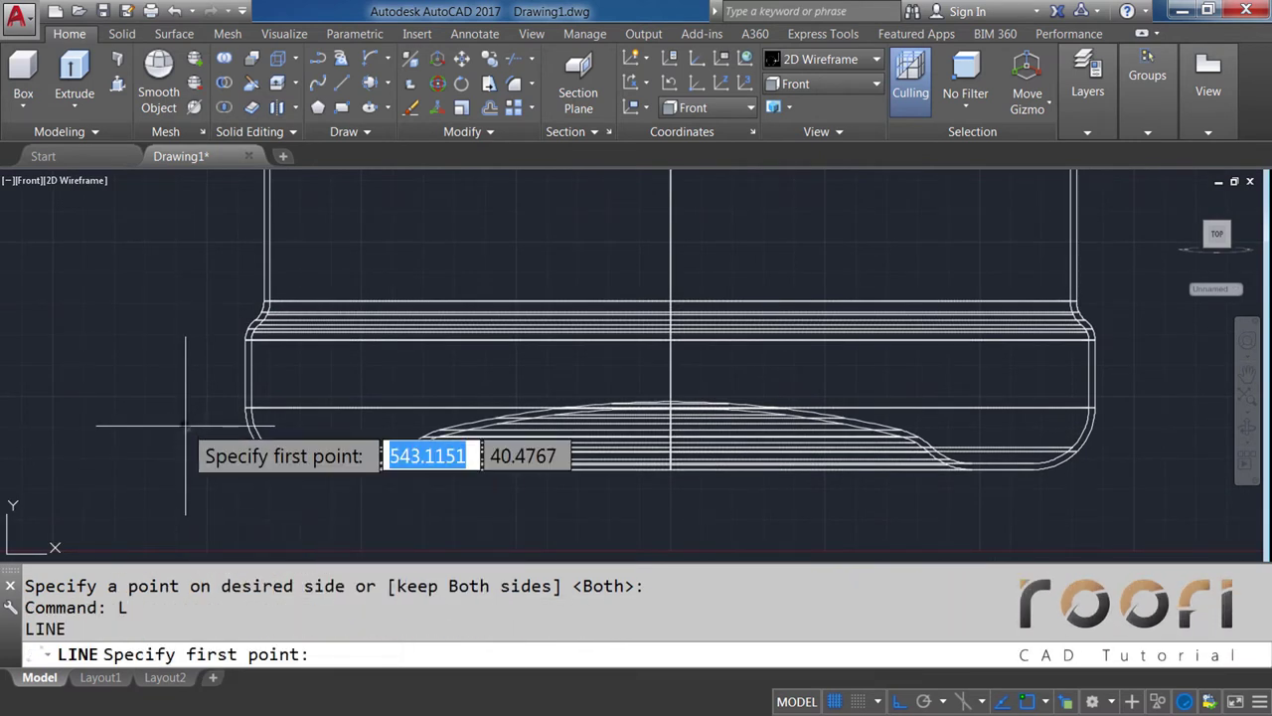
pyautogui.click(185, 426)
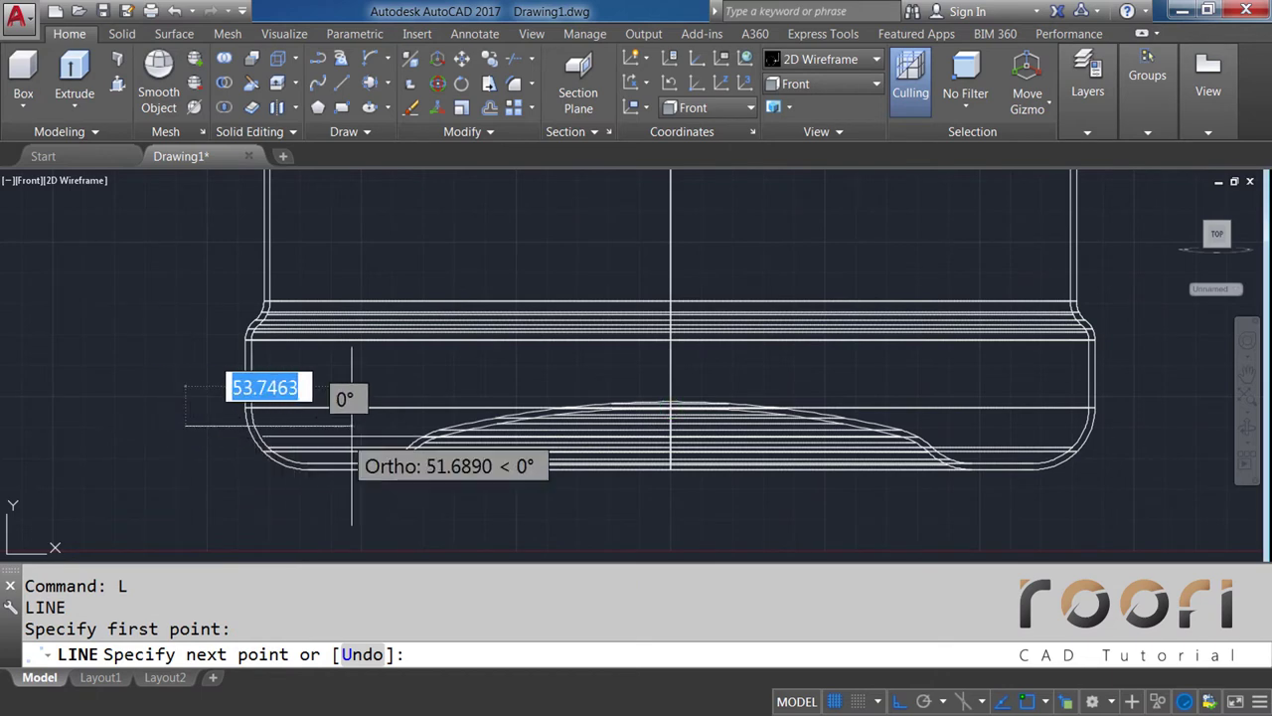
pyautogui.click(1165, 426)
pyautogui.press('Return')
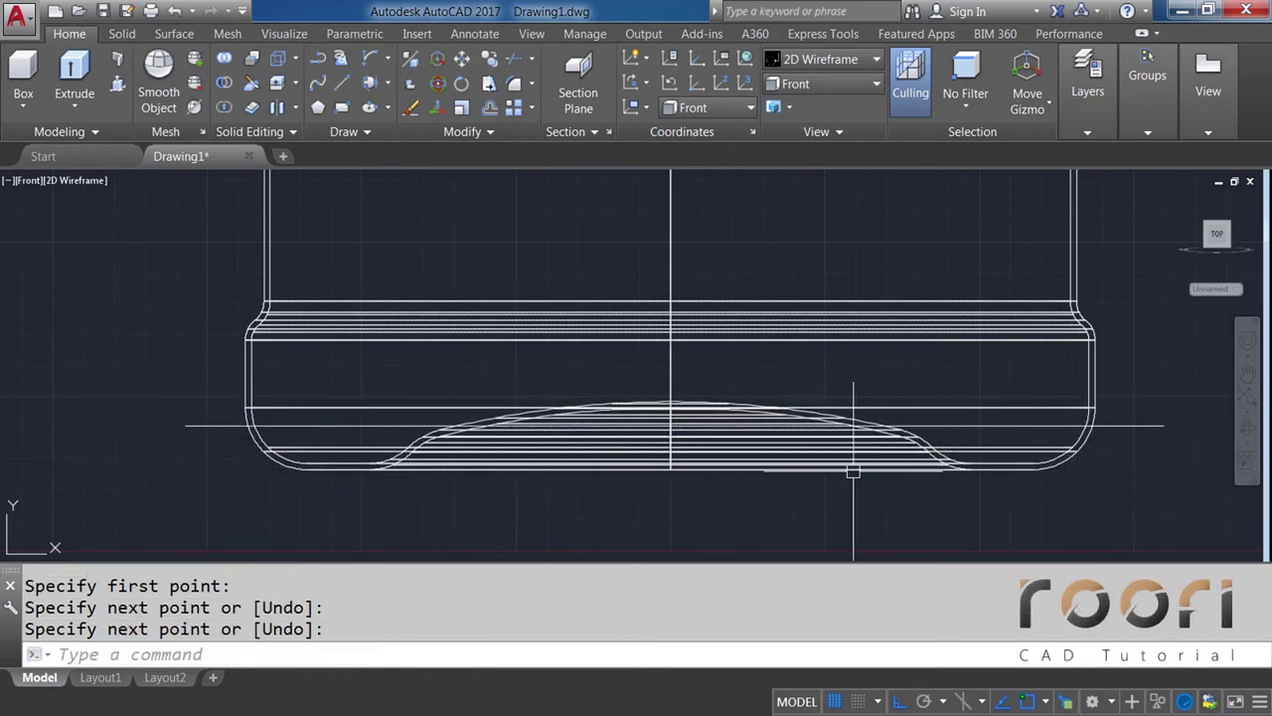
# Slice the jug along the guide line, keeping both sides, then delete the line
pyautogui.write('s')
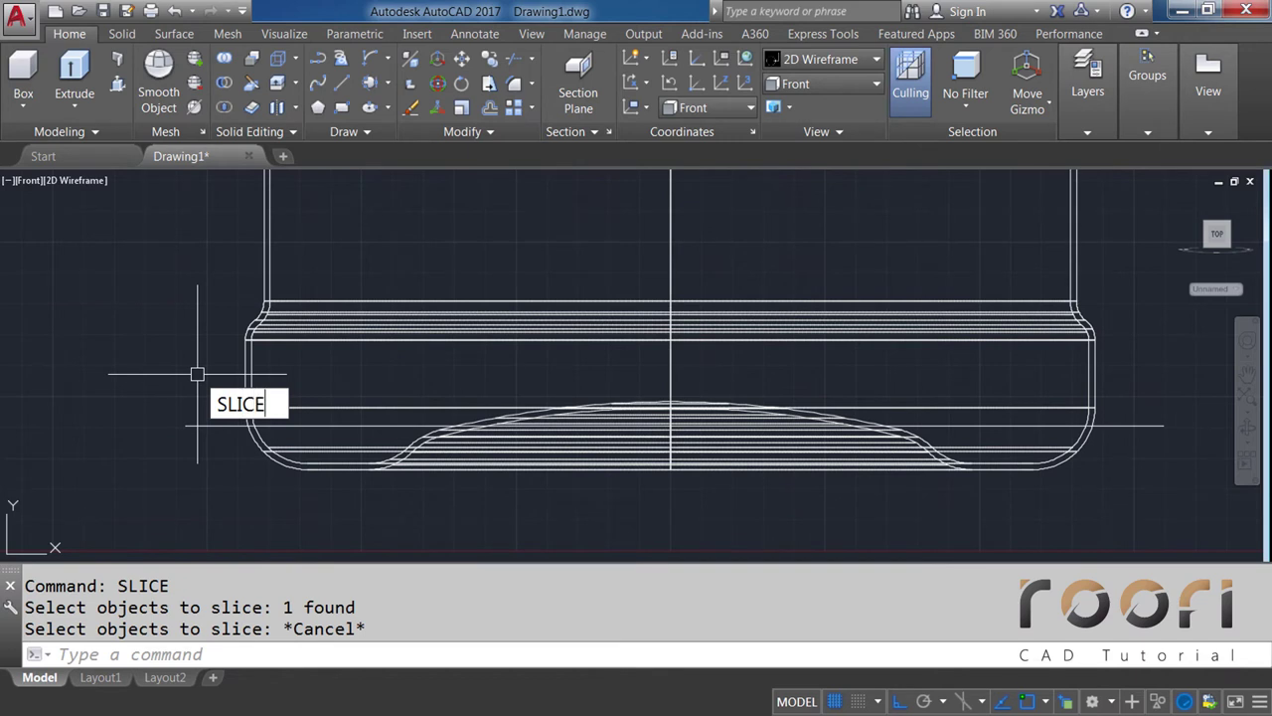
pyautogui.press('Return')
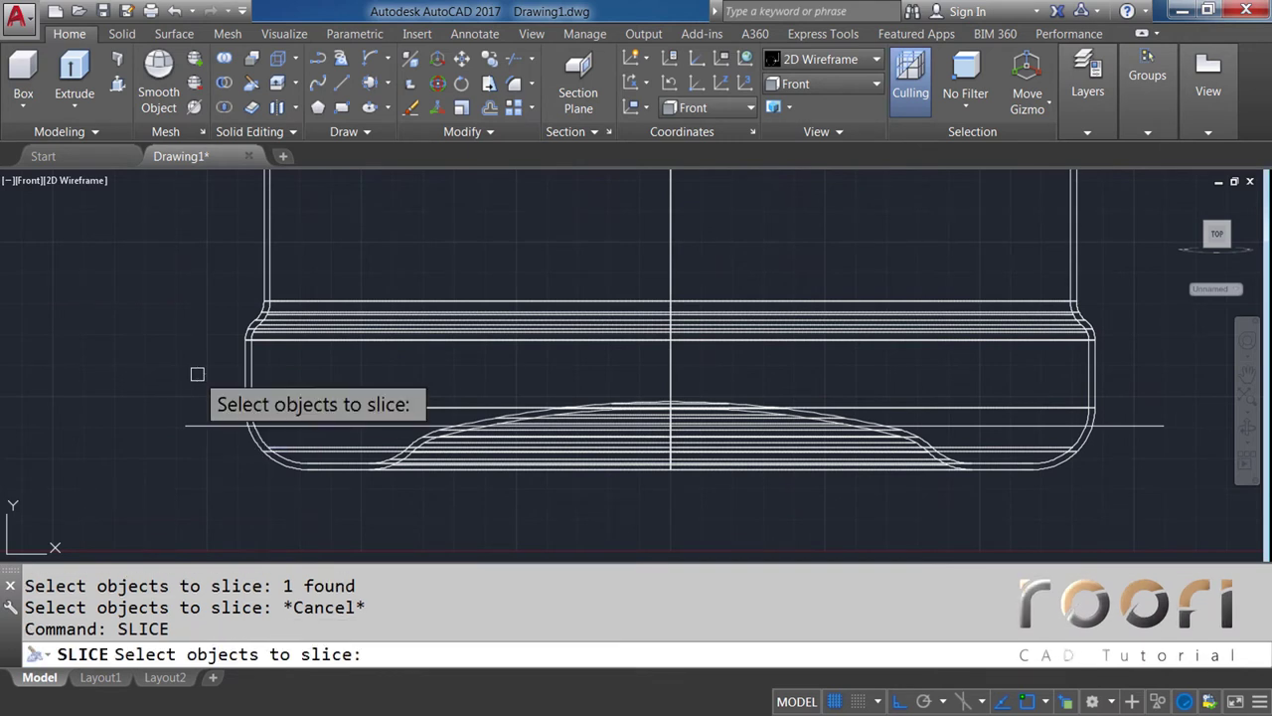
pyautogui.click(261, 452)
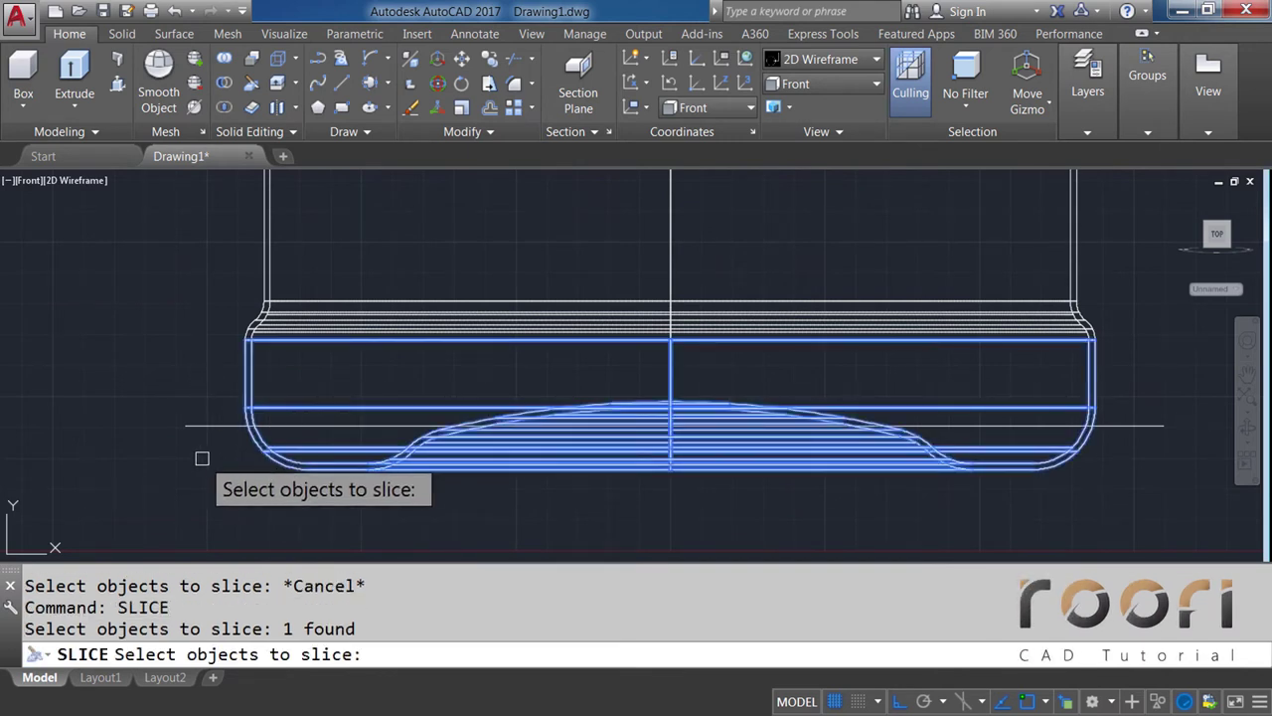
pyautogui.press('Return')
pyautogui.click(185, 426)
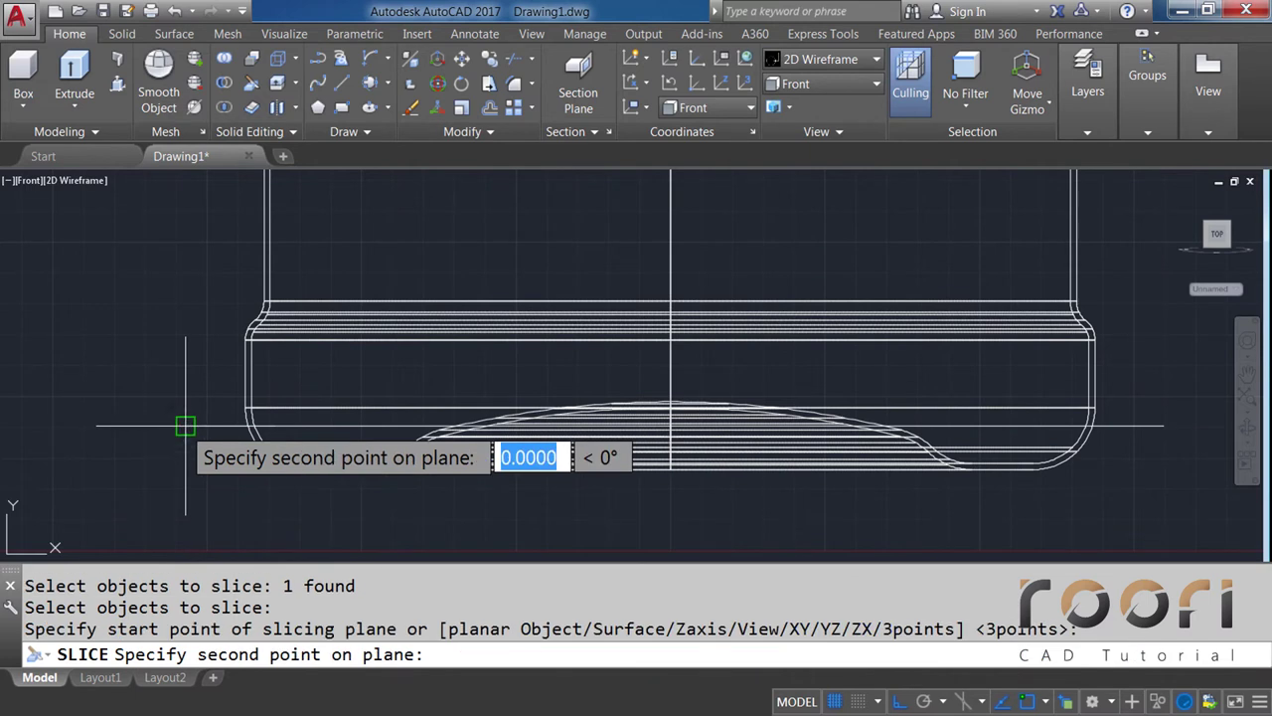
pyautogui.click(1162, 425)
pyautogui.press('Return')
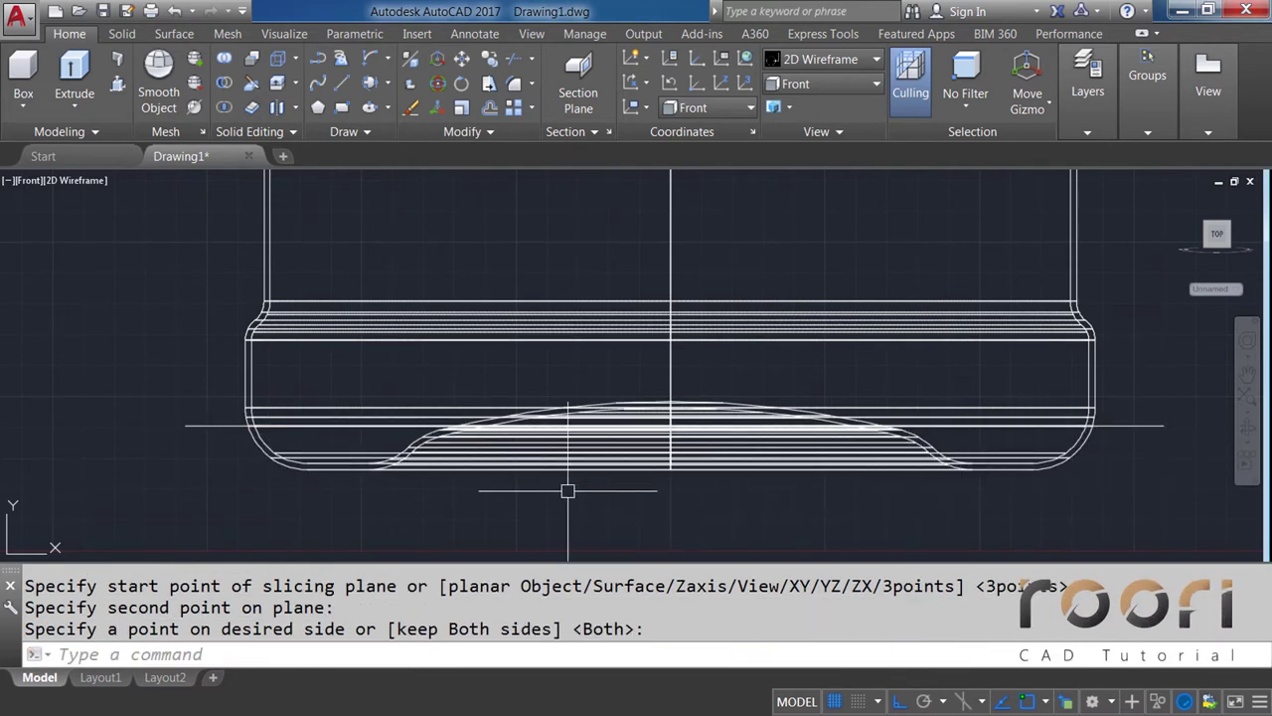
pyautogui.click(199, 426)
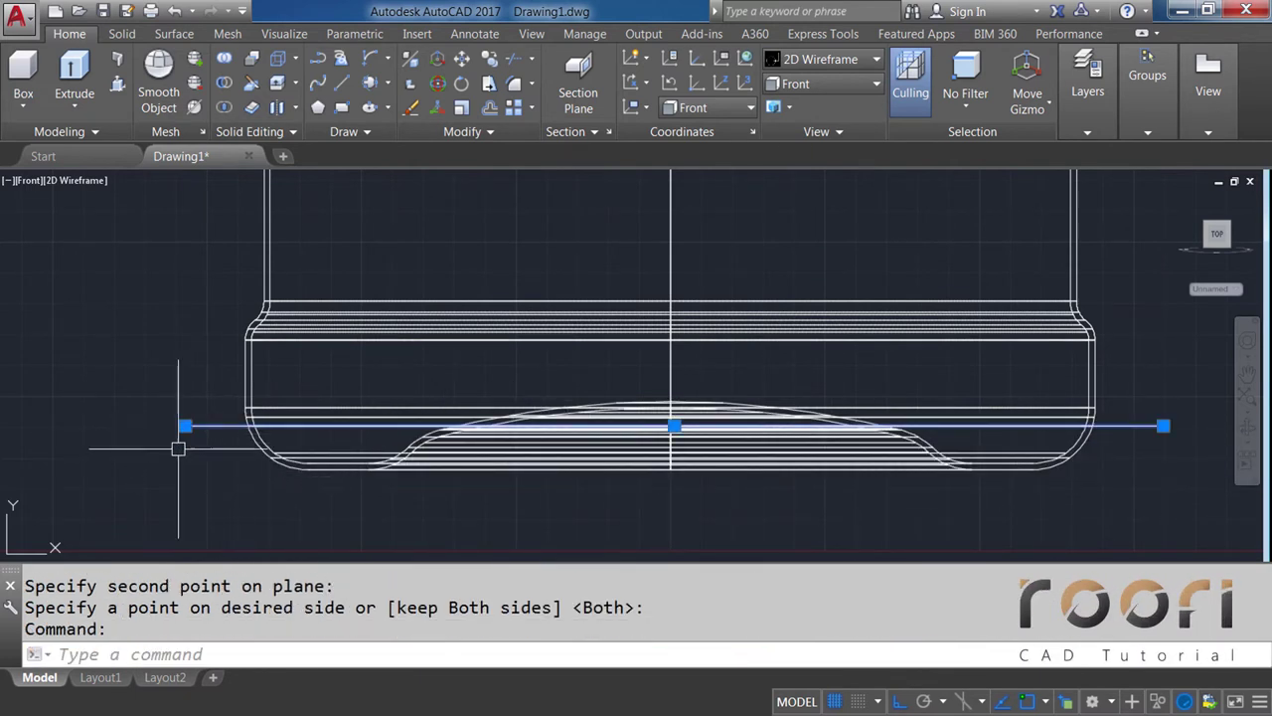
pyautogui.press('Delete')
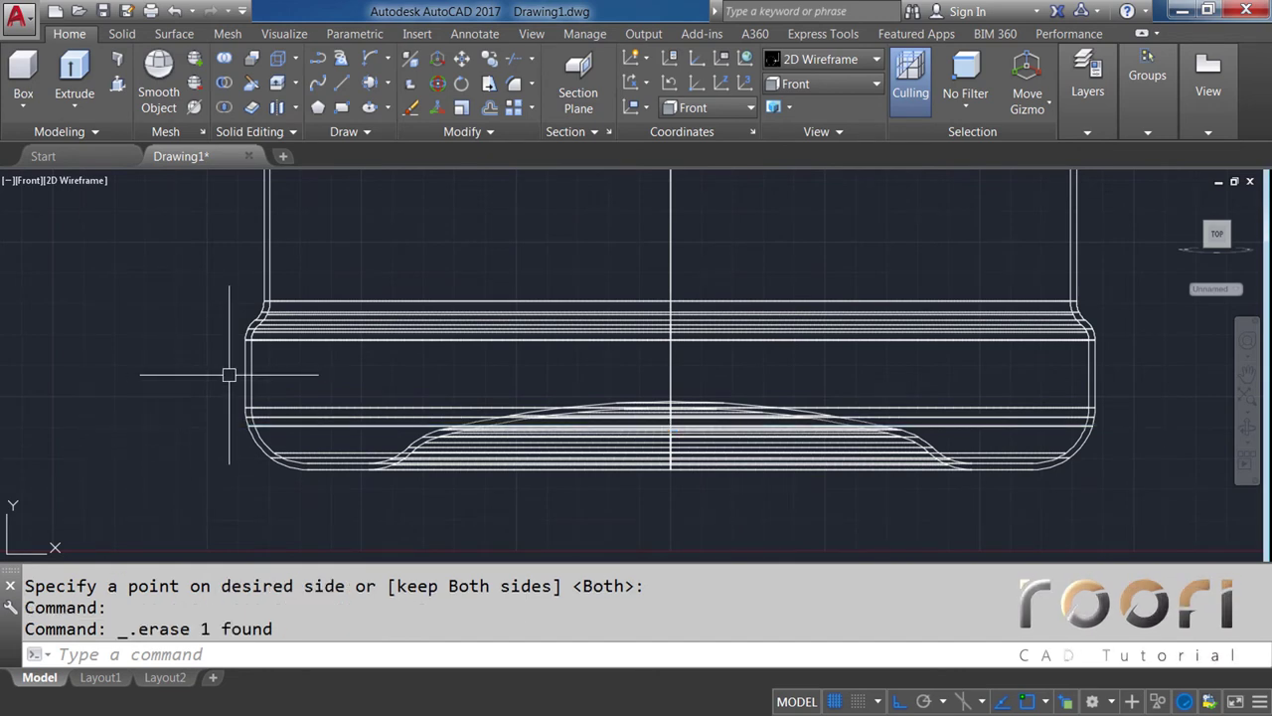
# Select the base band and reframe the view on the jug's upper body and handle
pyautogui.click(244, 370)
pyautogui.scroll(-1, 220, 453)
pyautogui.scroll(-1, 220, 452)
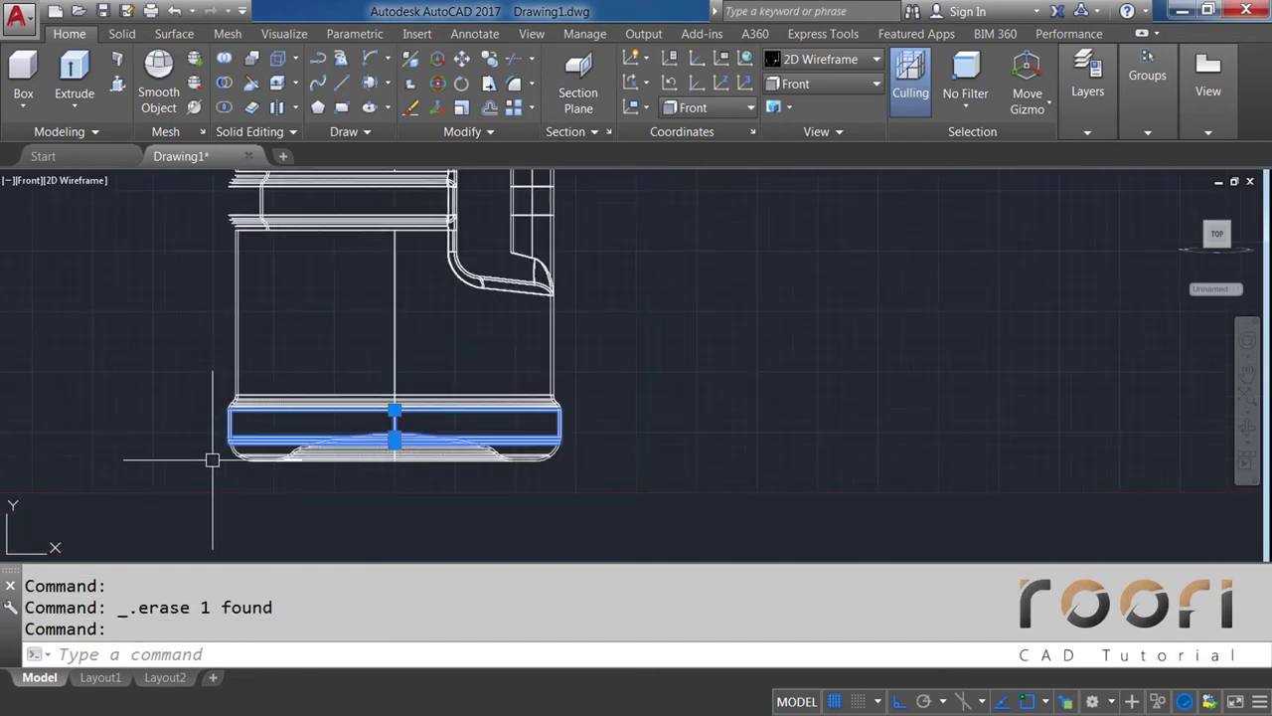
pyautogui.scroll(-1, 213, 454)
pyautogui.moveTo(284, 355); pyautogui.dragTo(333, 462, button='middle')
pyautogui.scroll(2, 333, 462)
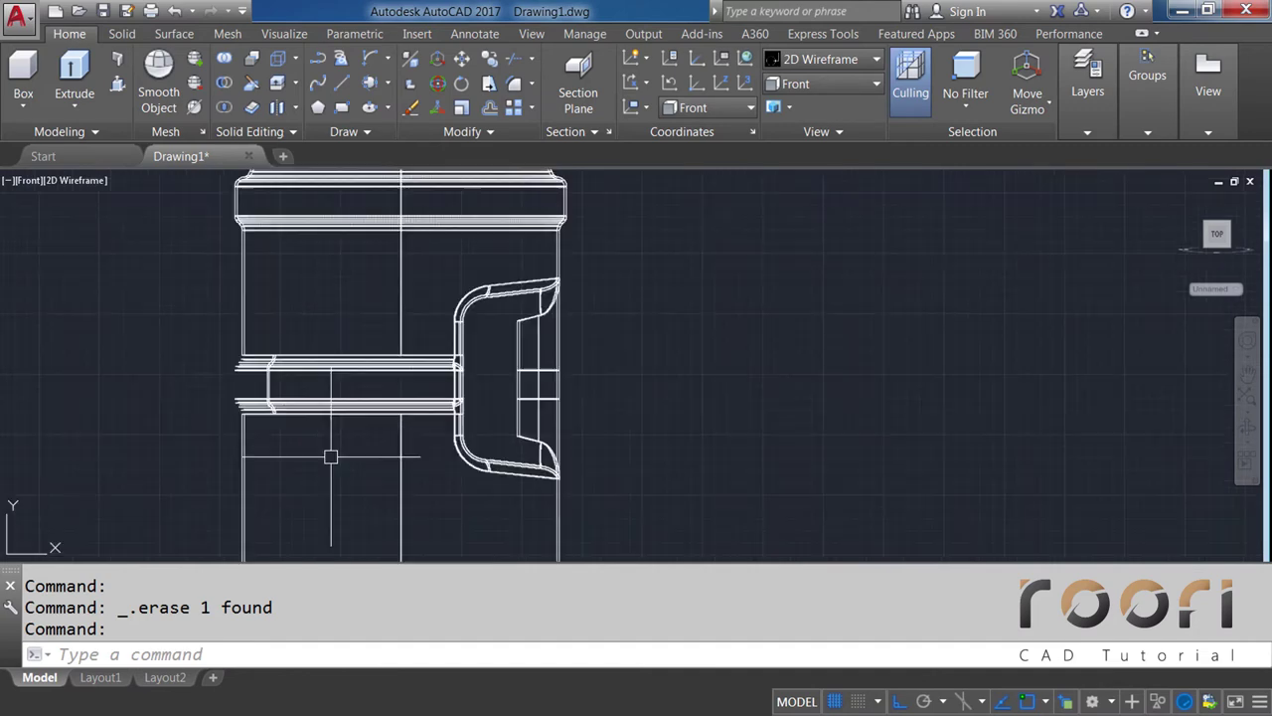
pyautogui.moveTo(289, 298); pyautogui.dragTo(284, 341, button='middle')
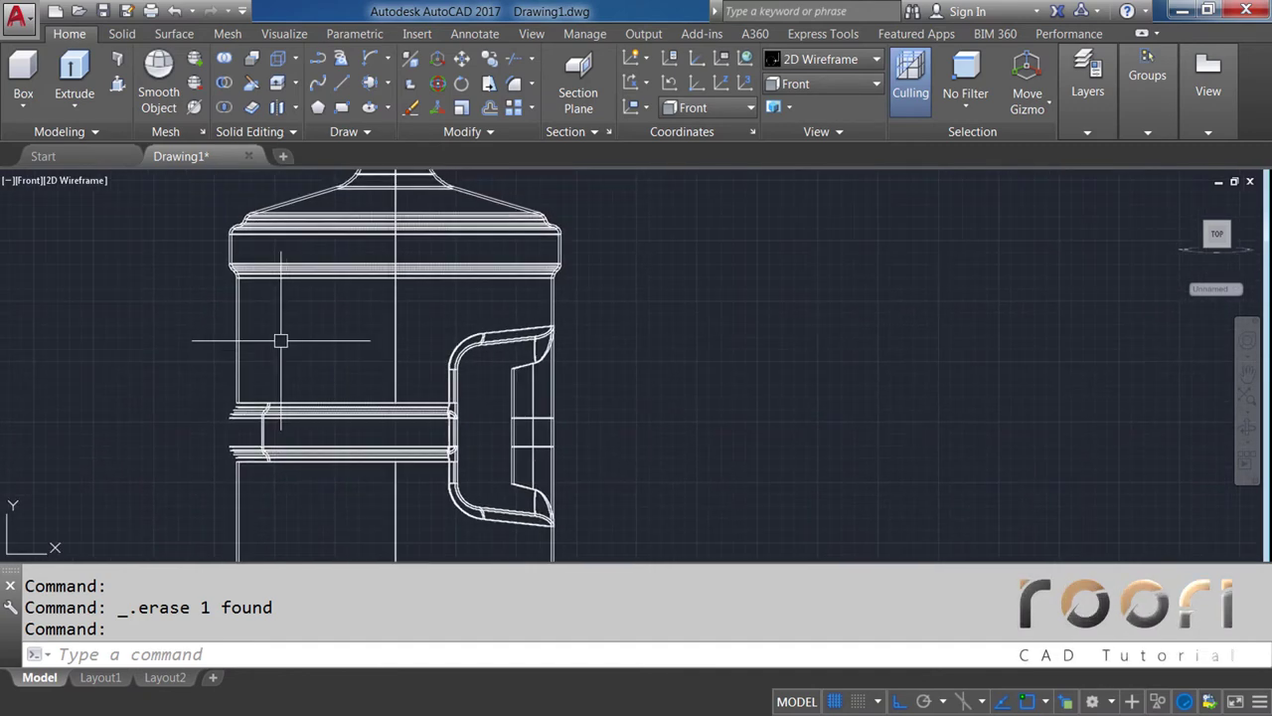
# Put the band near the top of the jug on the Matte layer, then zoom toward the handle
pyautogui.click(234, 246)
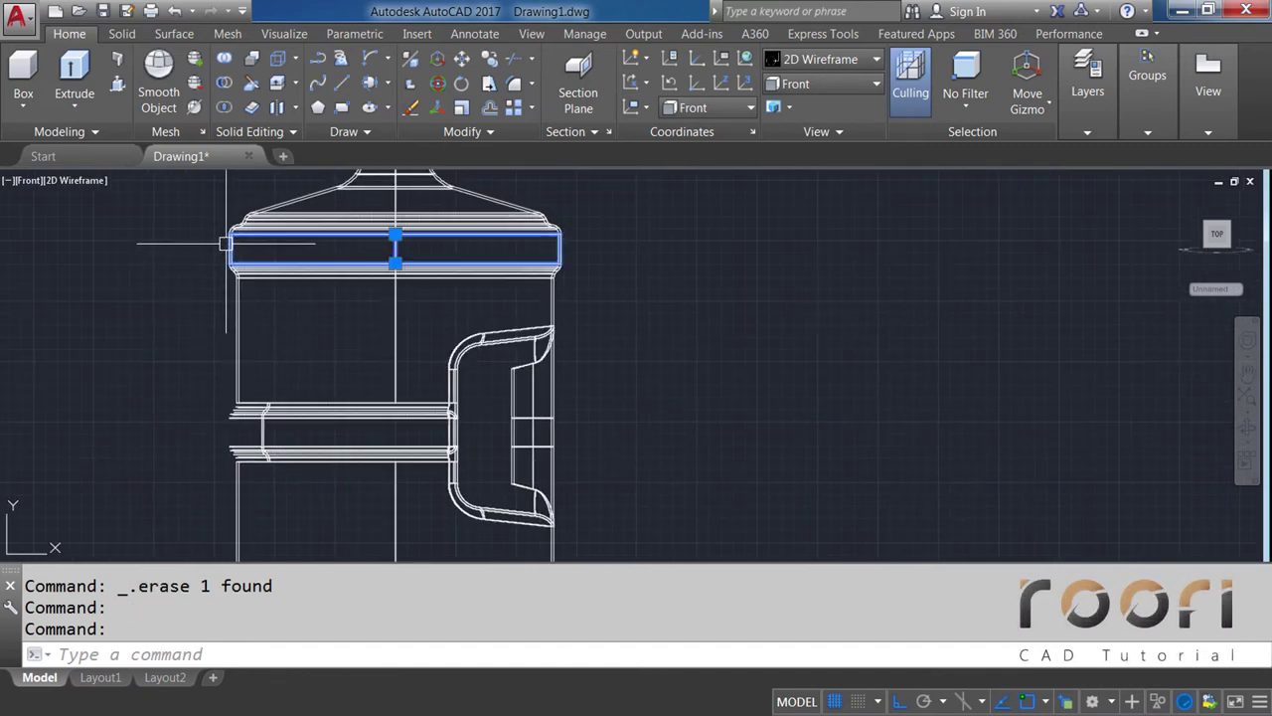
pyautogui.click(1098, 134)
pyautogui.click(1191, 155)
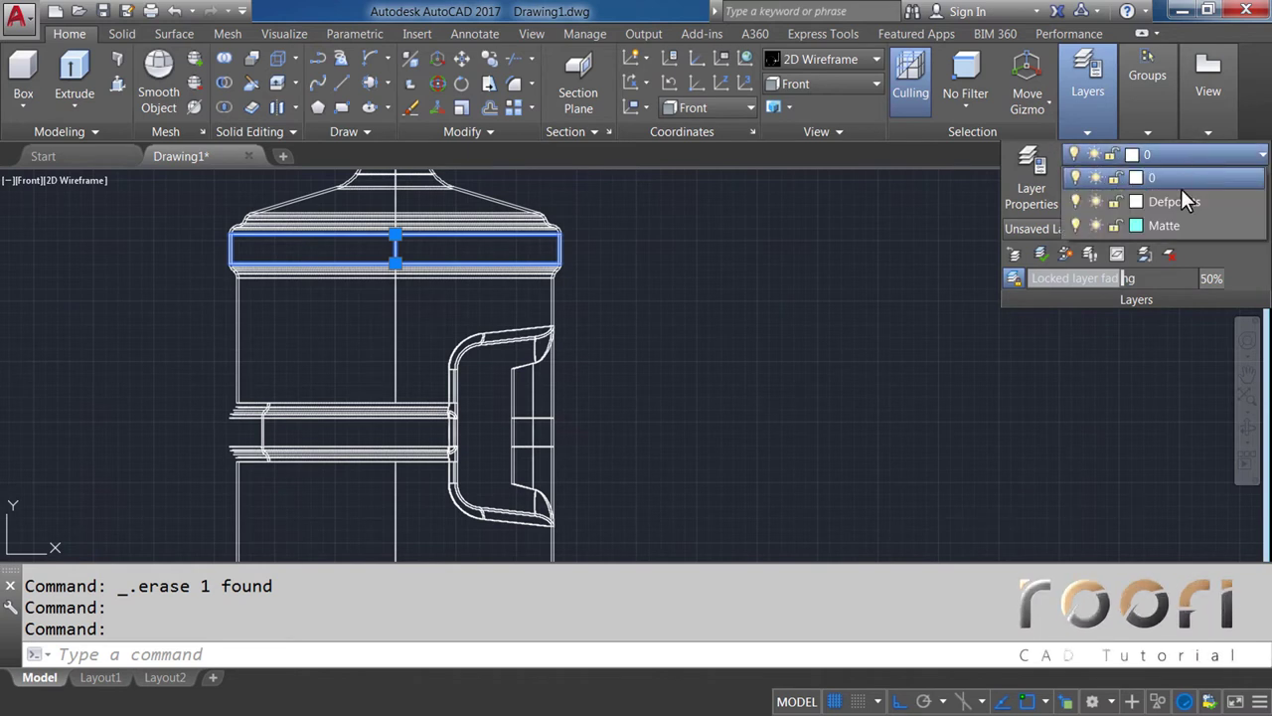
pyautogui.click(1168, 224)
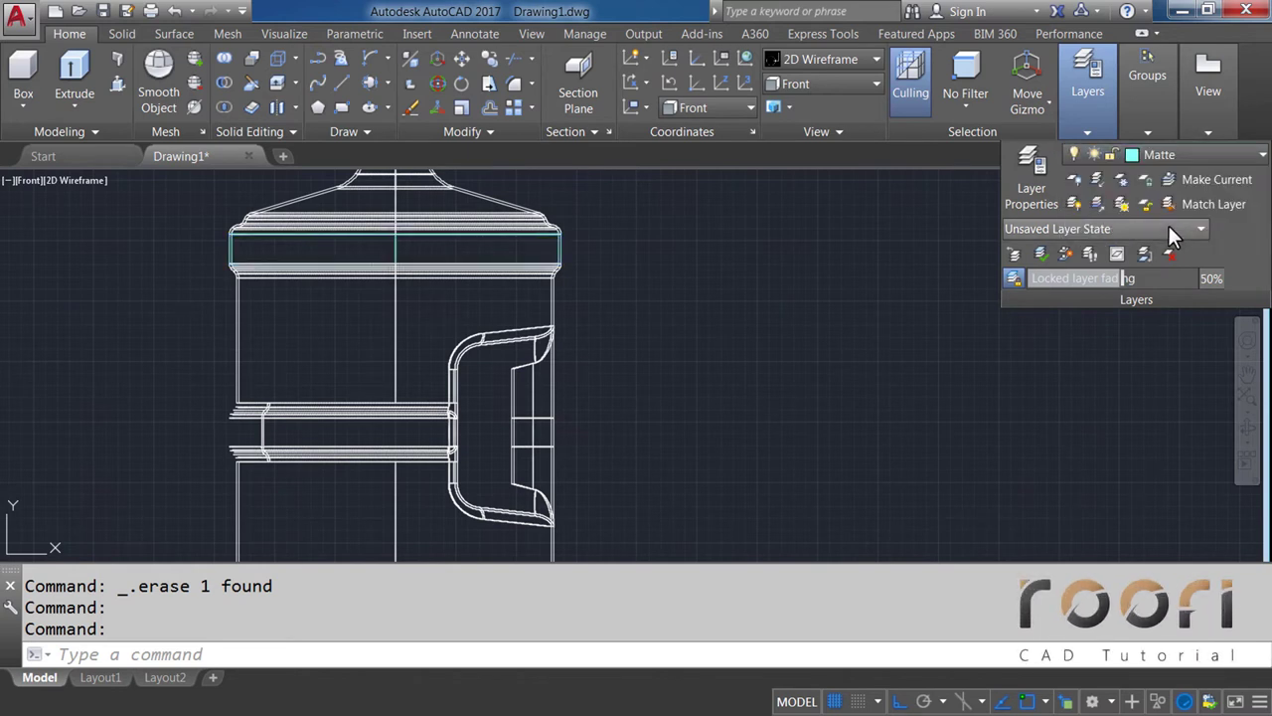
pyautogui.click(903, 242)
pyautogui.press('Escape')
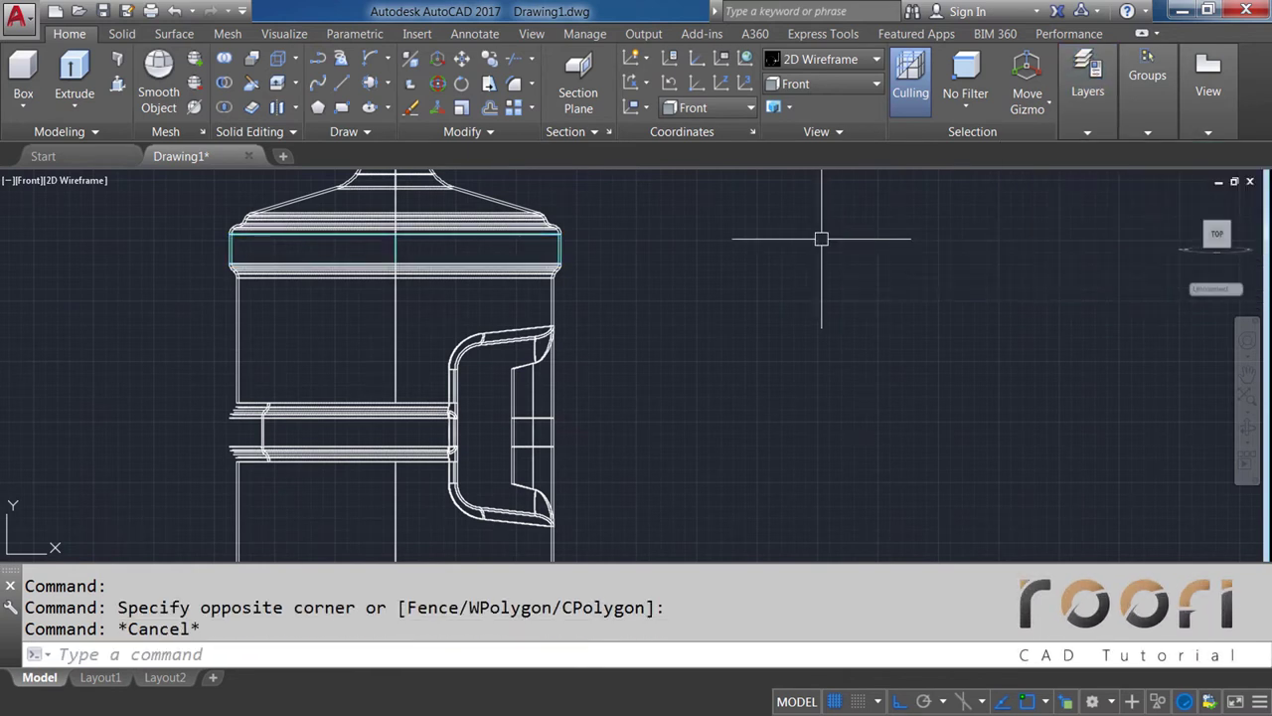
pyautogui.scroll(-2, 778, 329)
pyautogui.moveTo(779, 329); pyautogui.dragTo(775, 317, button='middle')
pyautogui.scroll(1, 695, 298)
pyautogui.scroll(3, 597, 298)
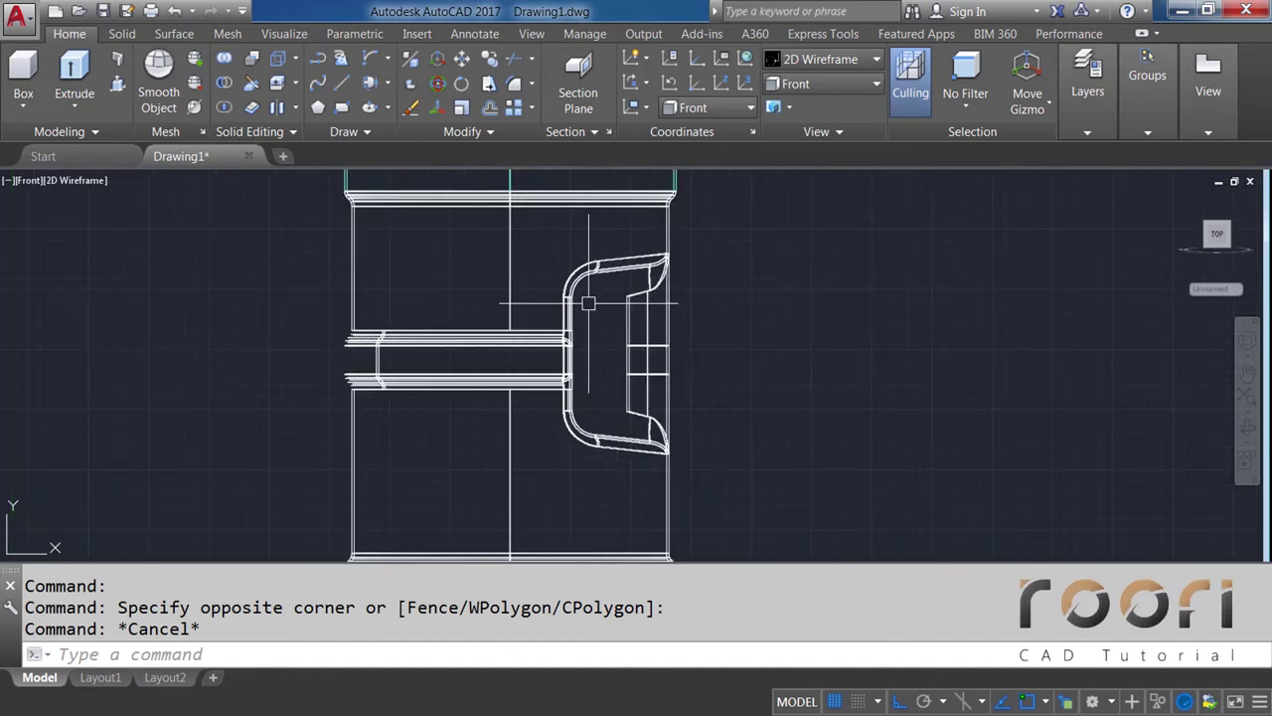
pyautogui.scroll(1, 588, 301)
pyautogui.write('SLICE')
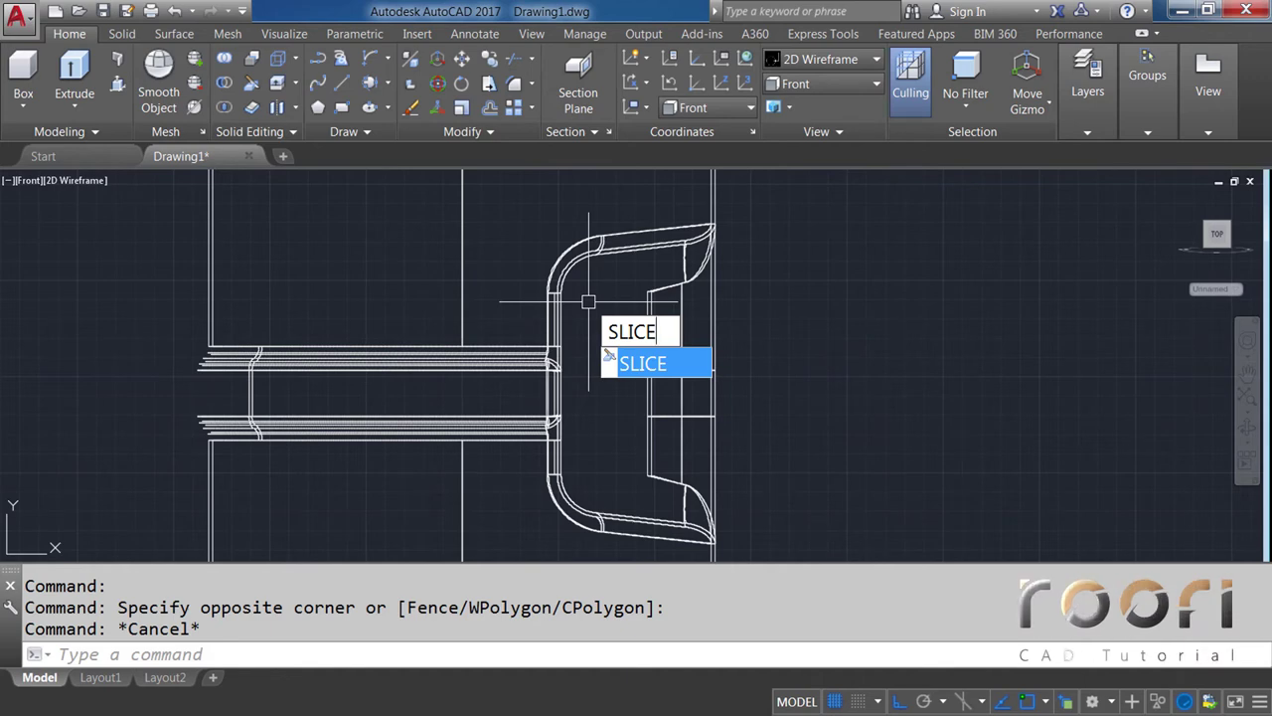
# Slice the handle solid horizontally at its top corner, keeping both pieces
pyautogui.press('Return')
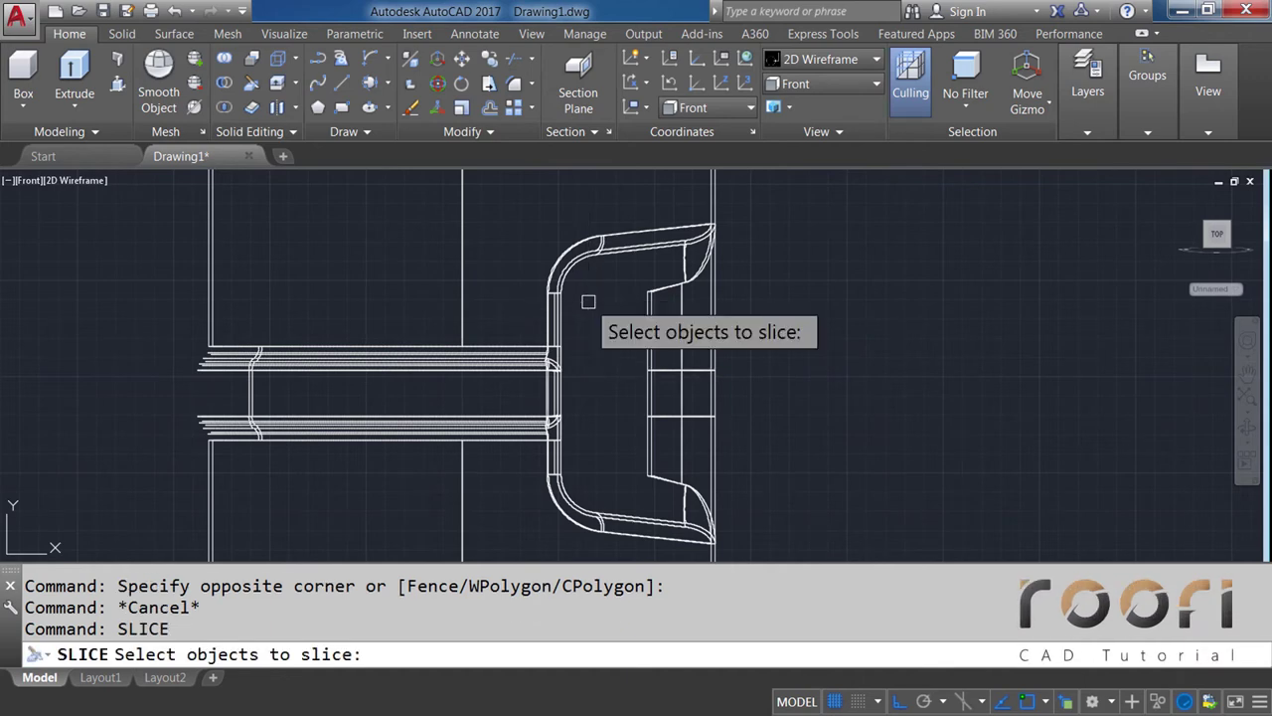
pyautogui.click(648, 335)
pyautogui.press('Return')
pyautogui.scroll(2, 655, 311)
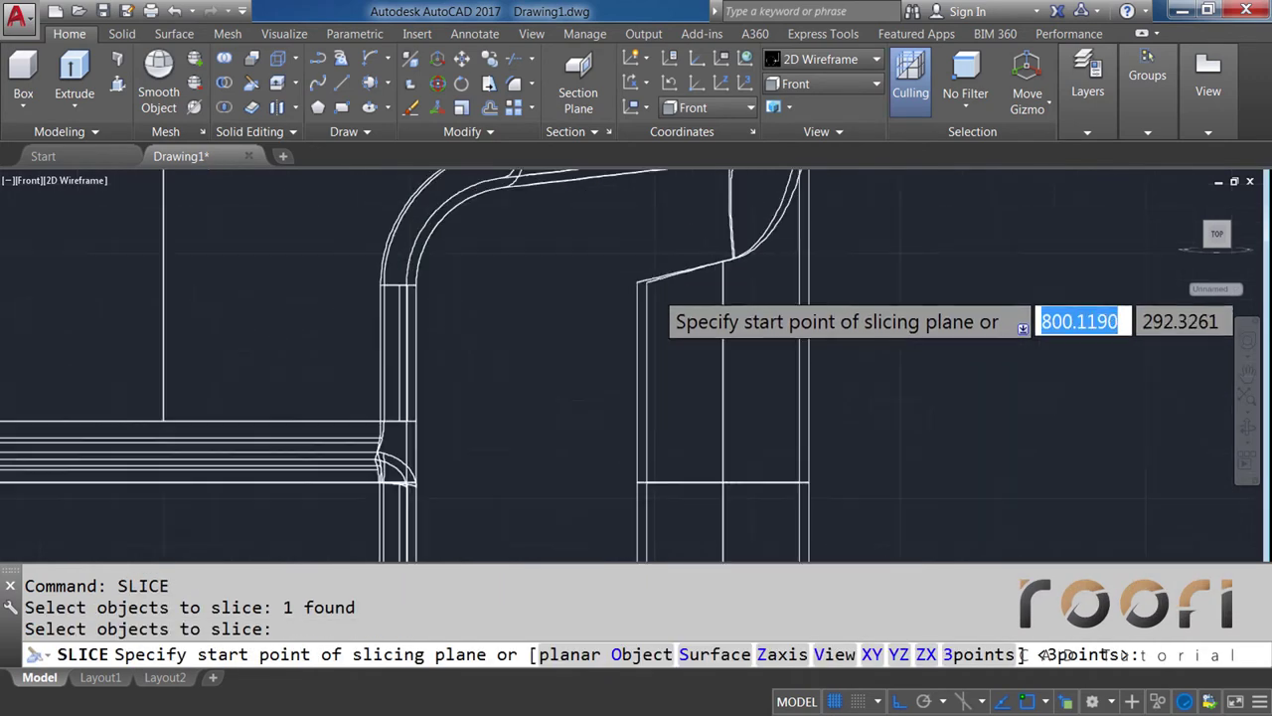
pyautogui.scroll(2, 636, 293)
pyautogui.scroll(1, 616, 268)
pyautogui.click(612, 258)
pyautogui.scroll(-3, 612, 261)
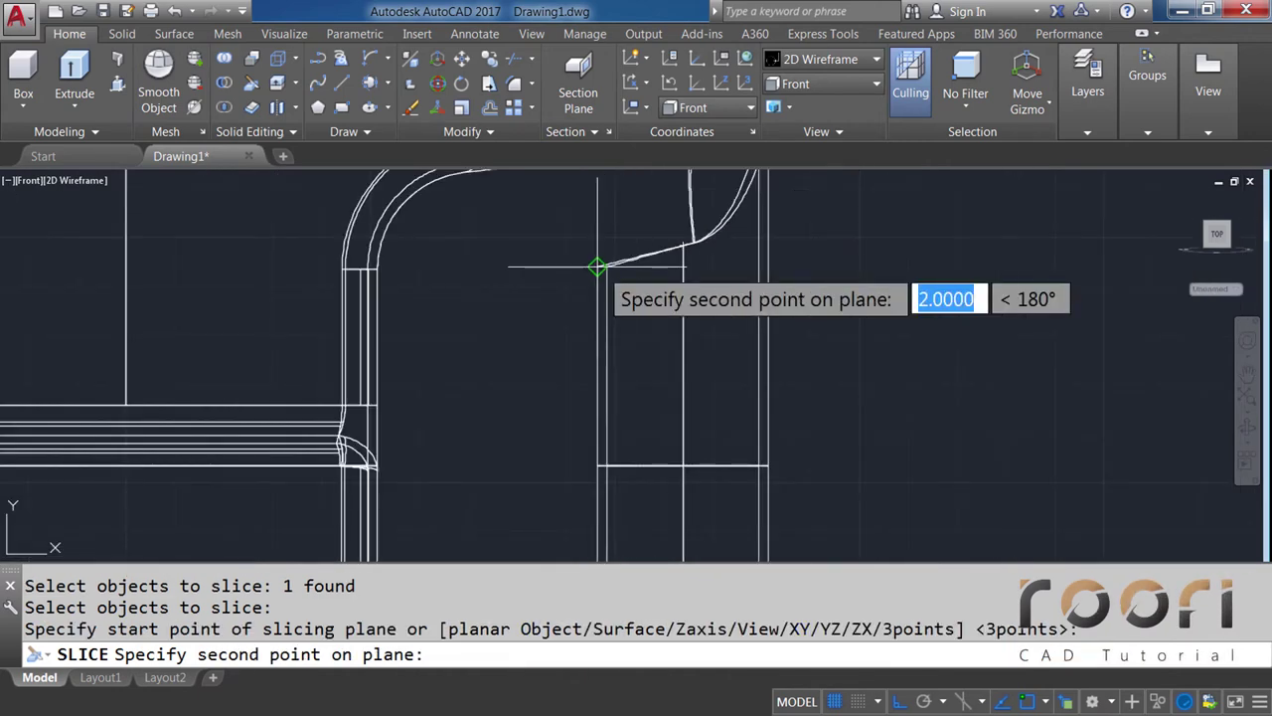
pyautogui.click(830, 267)
pyautogui.press('Return')
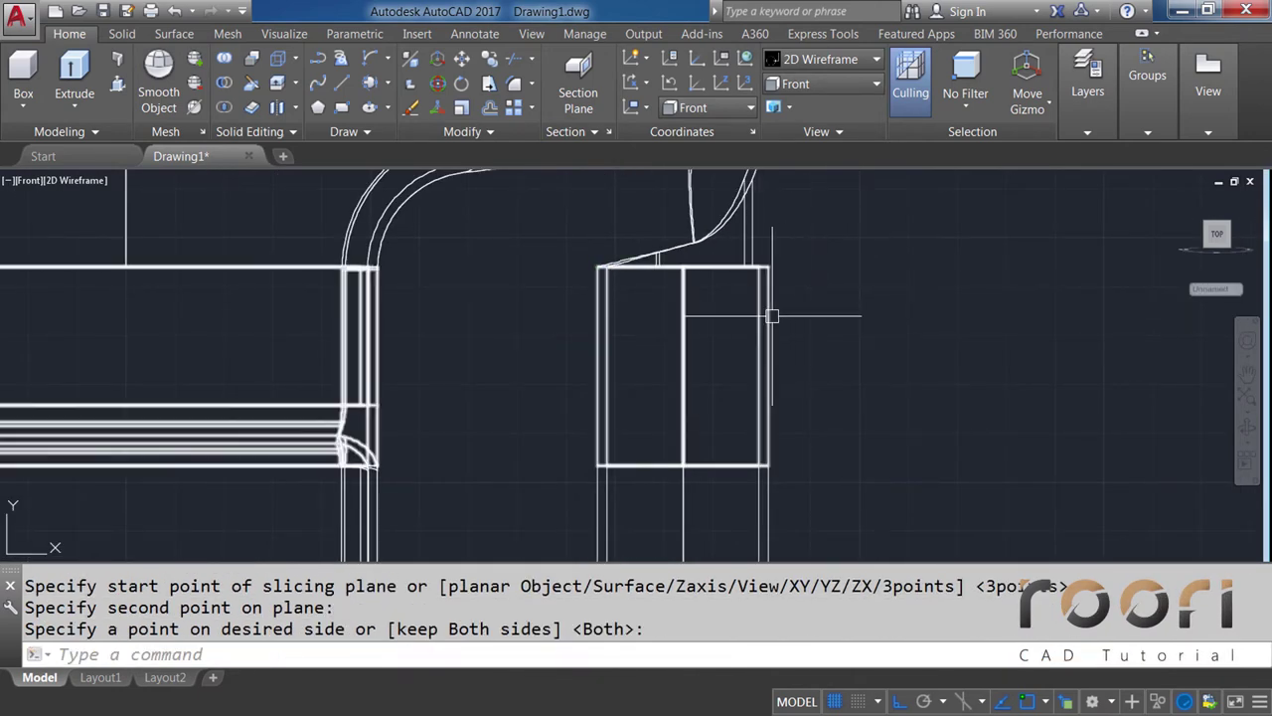
pyautogui.scroll(-2, 775, 312)
pyautogui.scroll(-1, 695, 284)
pyautogui.moveTo(686, 384)
pyautogui.mouseDown(button='middle')
pyautogui.moveTo(700, 438)
pyautogui.moveTo(678, 382)
pyautogui.mouseUp(button='middle')
pyautogui.write('SLICE')
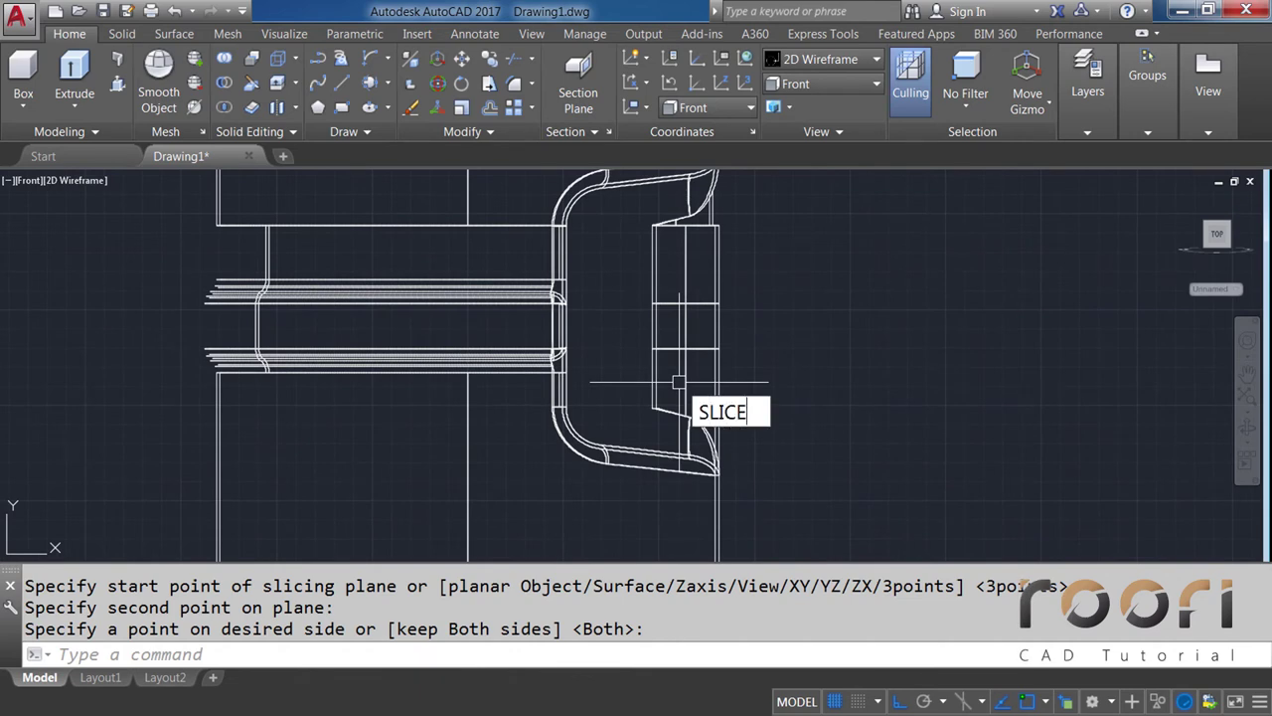
# Slice the lower band solid with a horizontal cutting plane
pyautogui.press('Return')
pyautogui.click(656, 377)
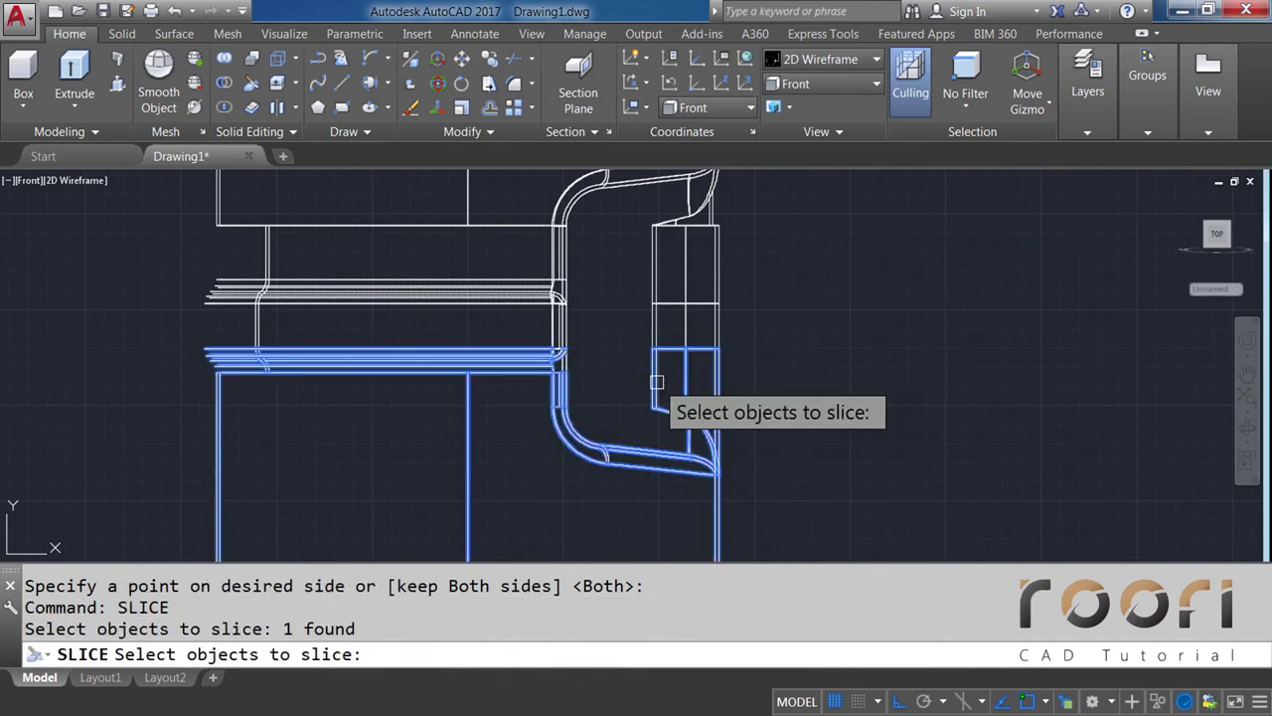
pyautogui.press('Return')
pyautogui.scroll(3, 654, 402)
pyautogui.click(610, 406)
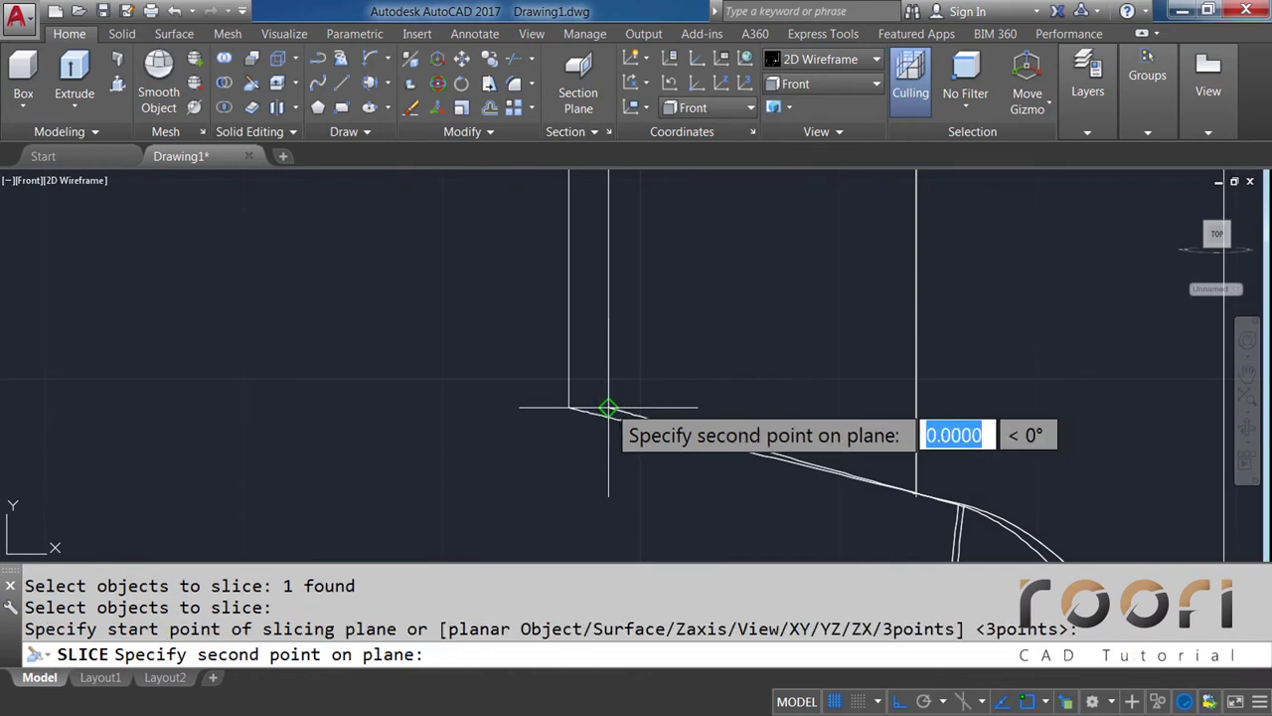
pyautogui.scroll(-2, 618, 405)
pyautogui.click(676, 406)
pyautogui.click(821, 408)
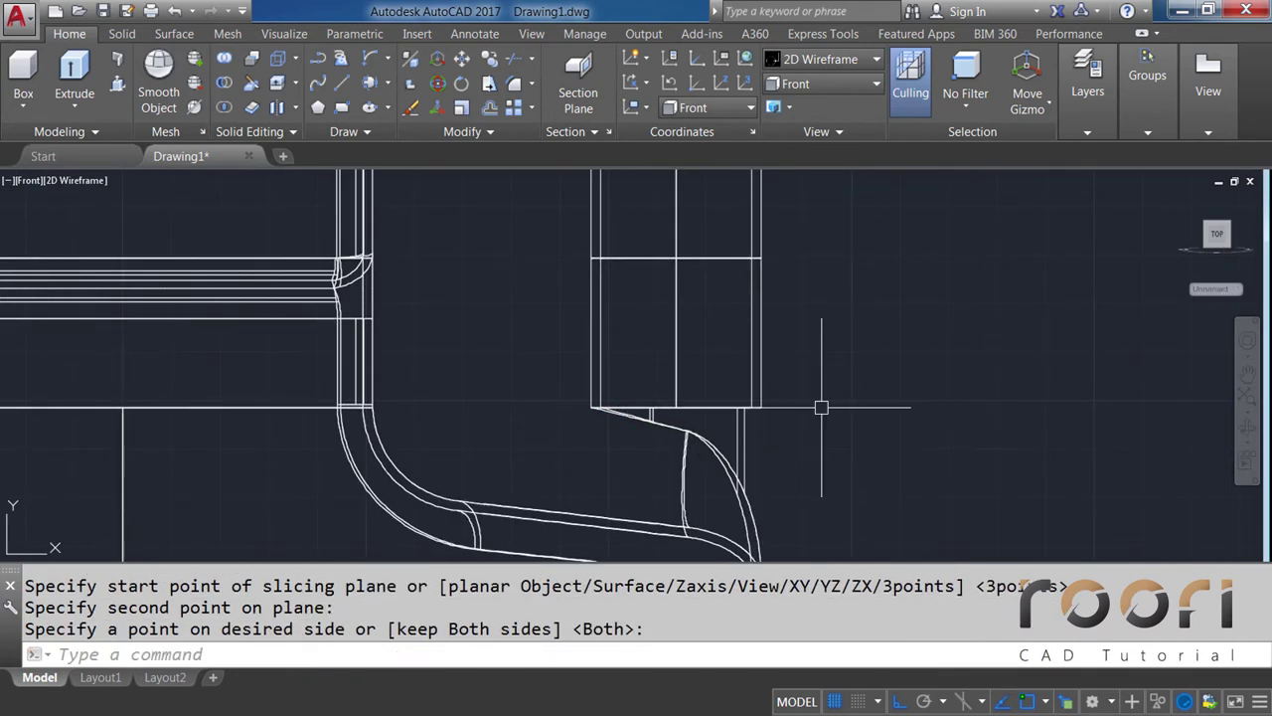
pyautogui.scroll(-2, 821, 406)
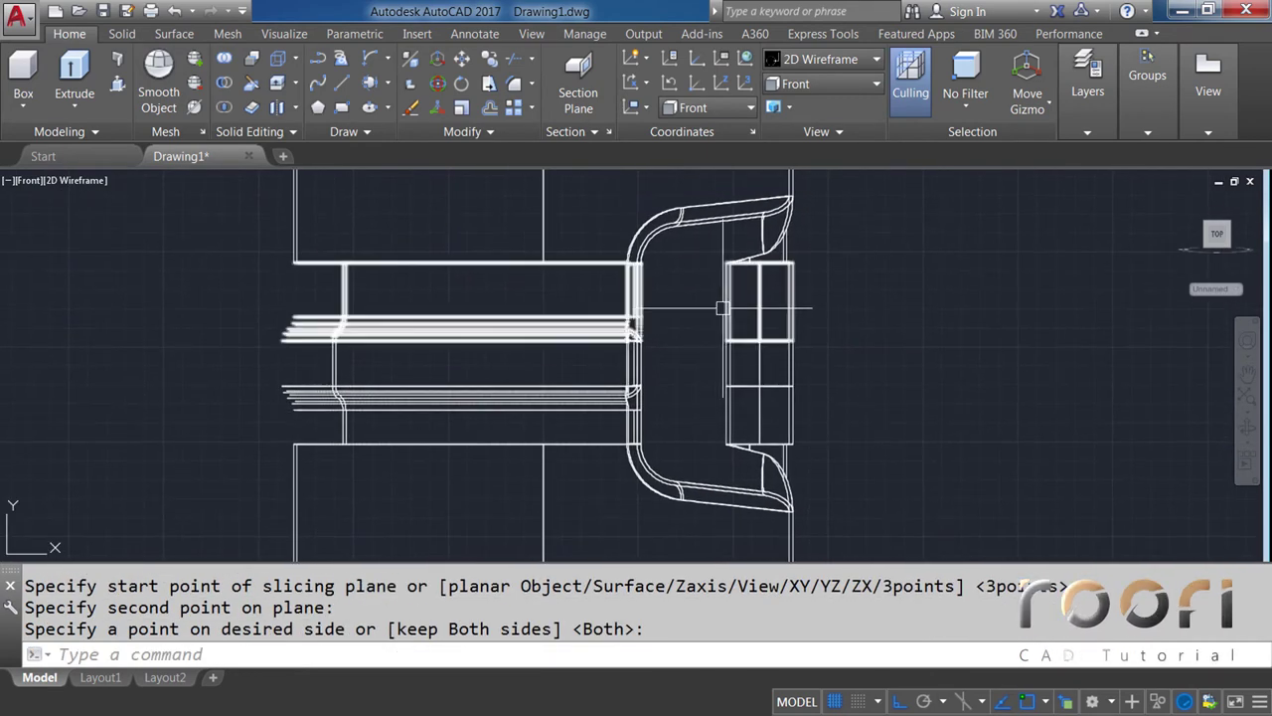
pyautogui.scroll(2, 729, 394)
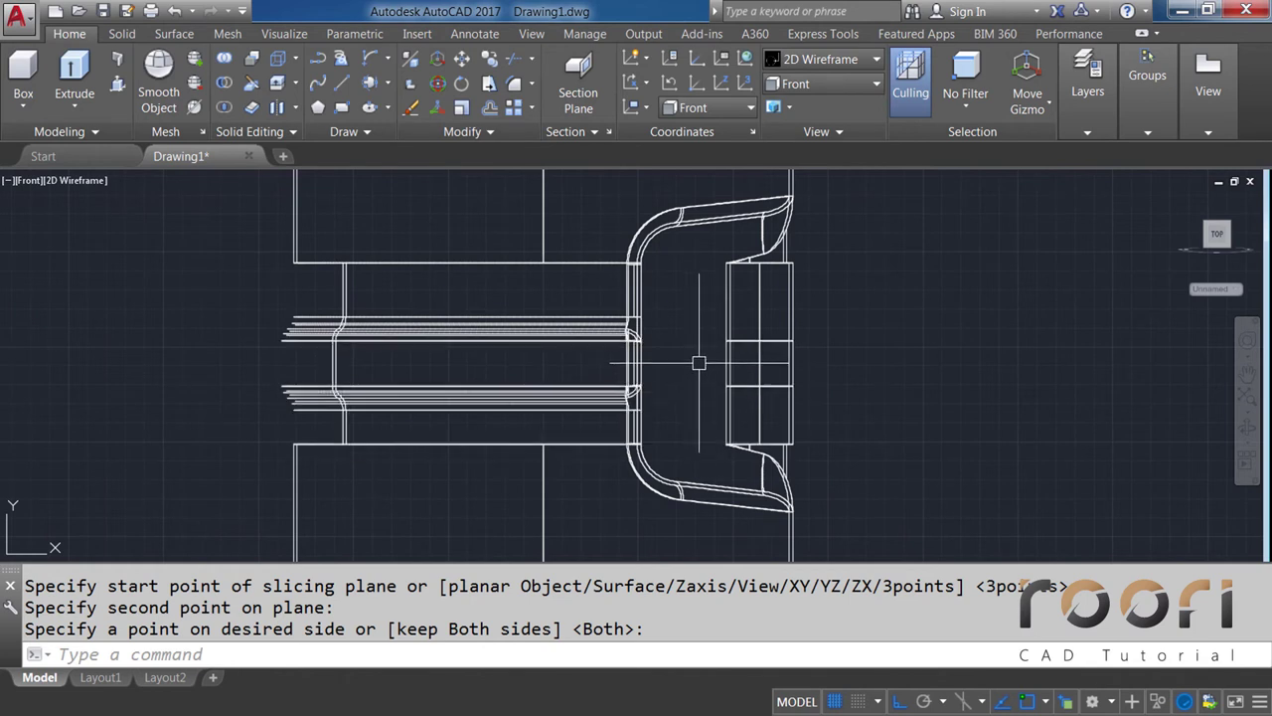
pyautogui.moveTo(702, 369)
pyautogui.mouseDown(button='middle')
pyautogui.moveTo(699, 349)
pyautogui.moveTo(629, 352)
pyautogui.mouseUp(button='middle')
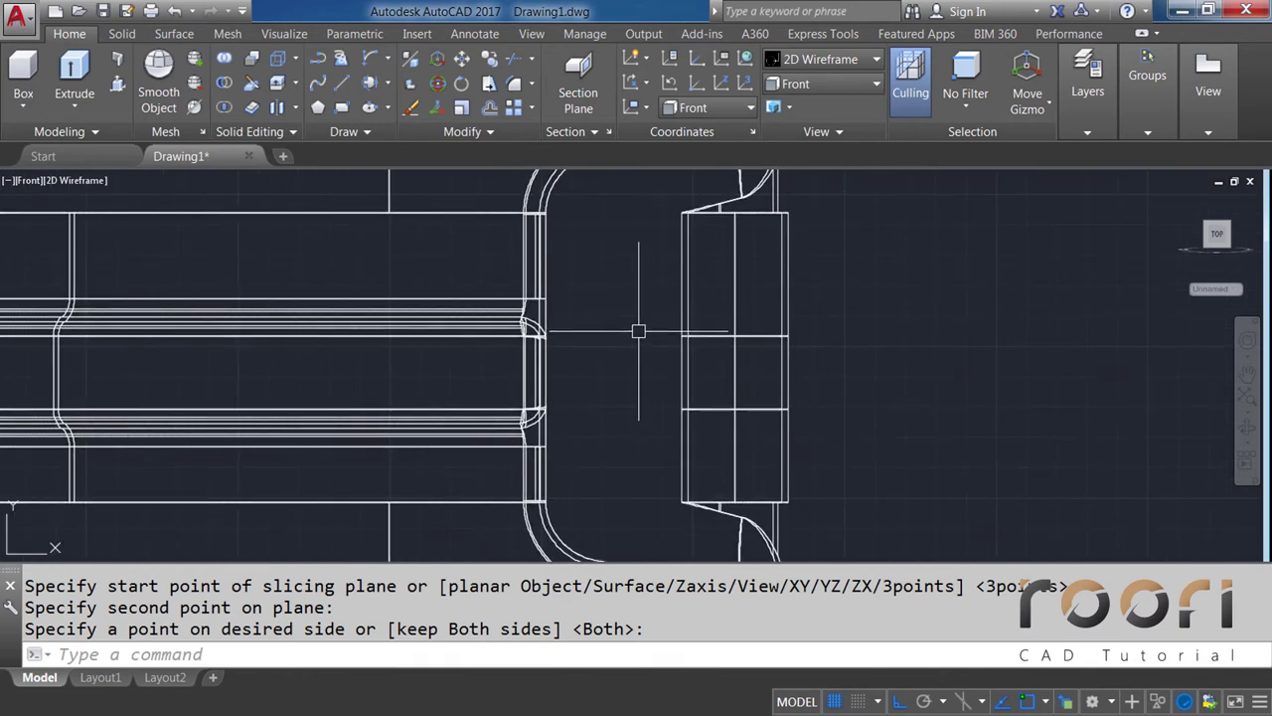
# Slice the upper band and the next solid below it, keeping both sides each time
pyautogui.write('SLICE')
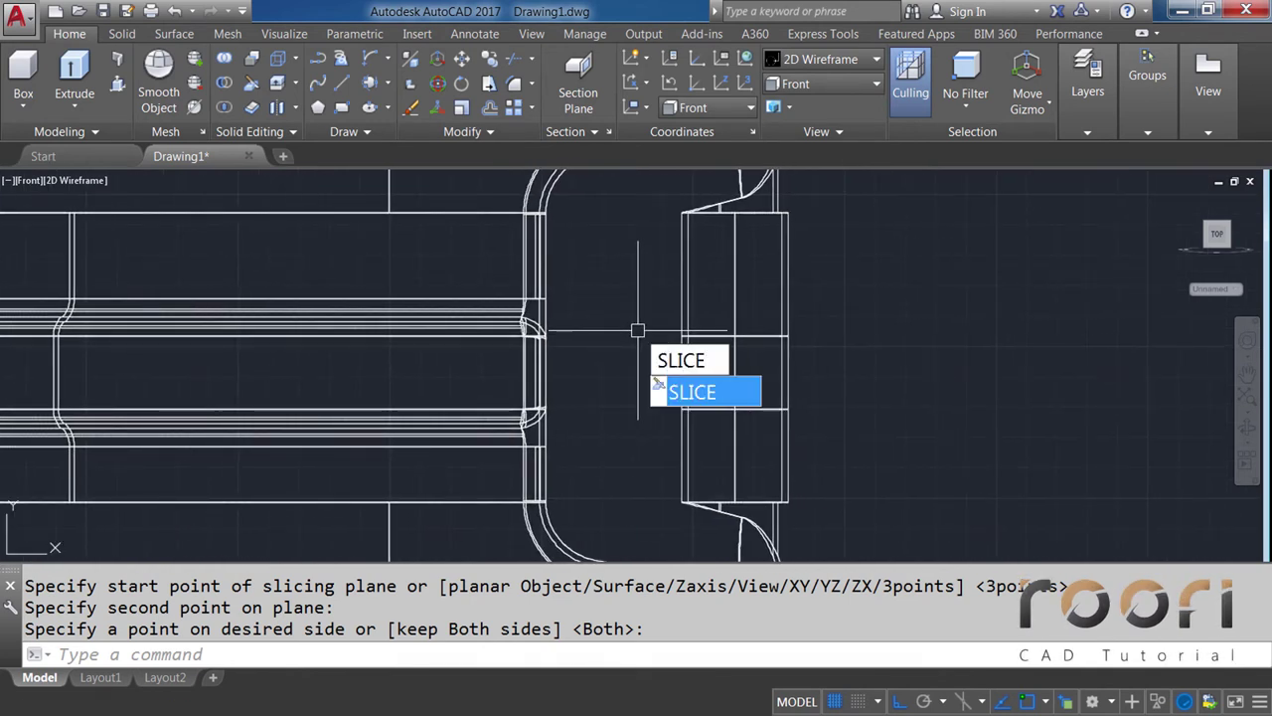
pyautogui.press('Return')
pyautogui.click(676, 292)
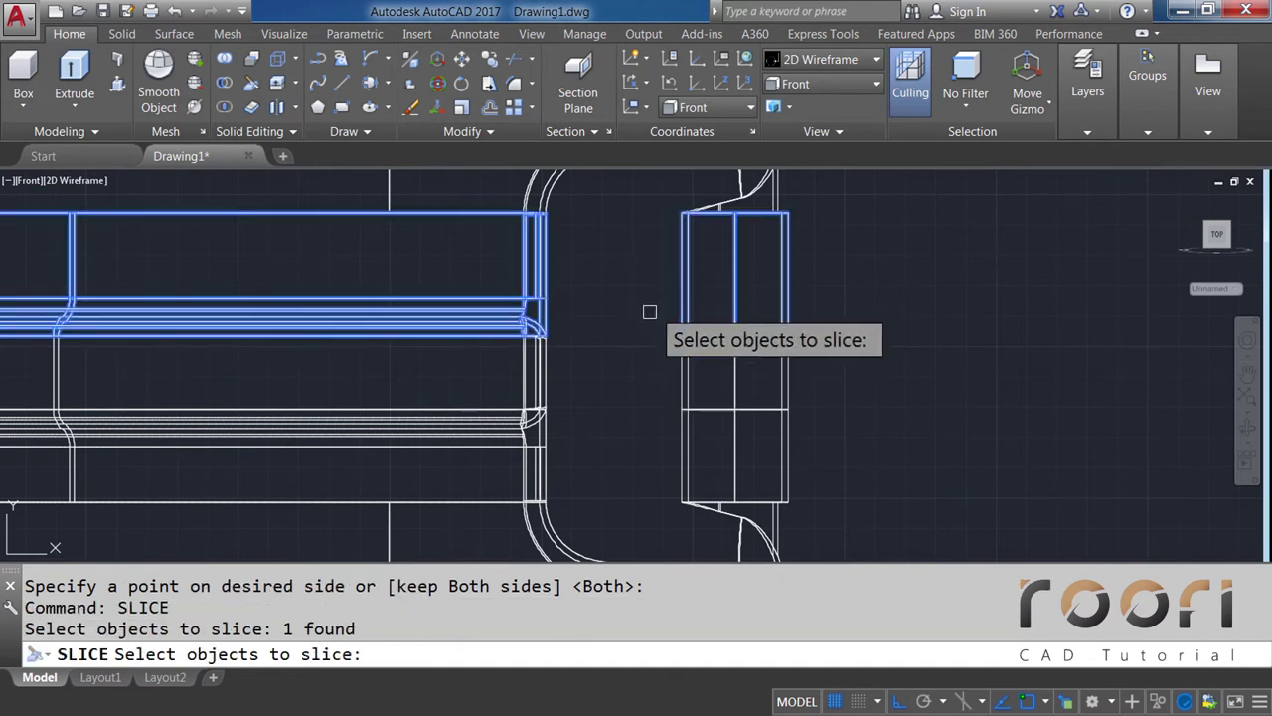
pyautogui.press('Return')
pyautogui.click(613, 377)
pyautogui.click(613, 238)
pyautogui.press('Return')
pyautogui.write('SLICE')
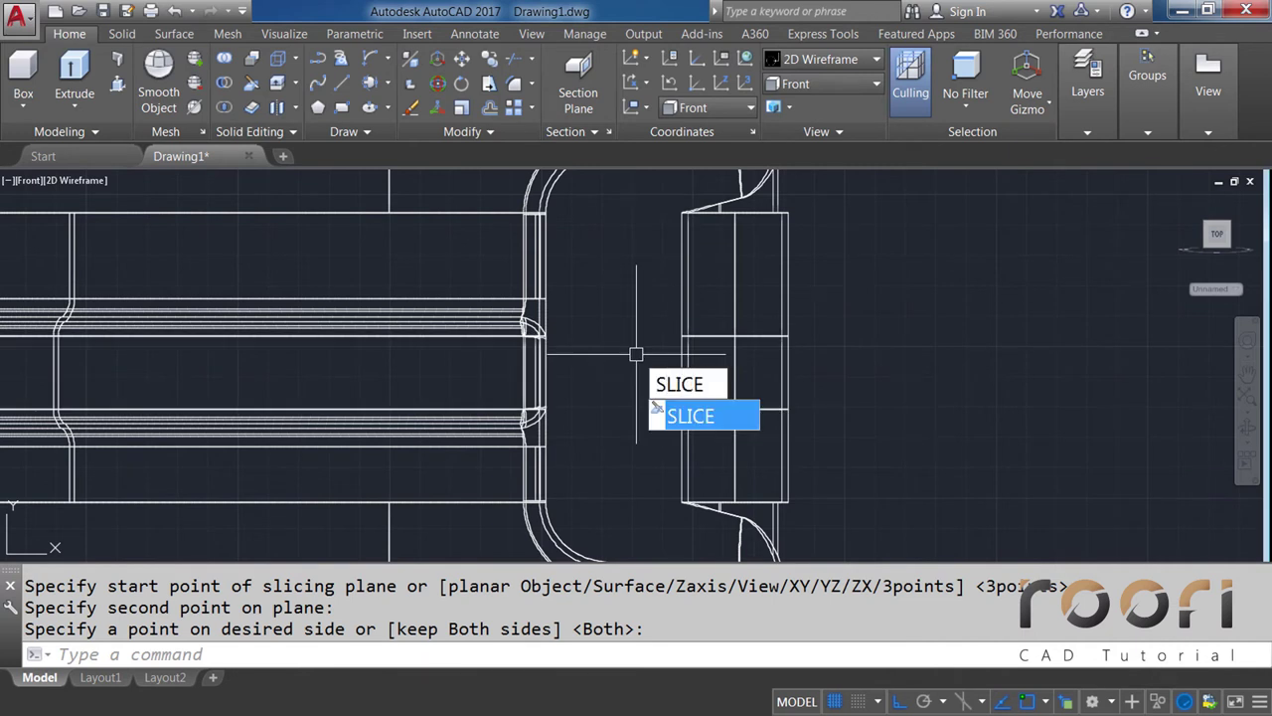
pyautogui.press('Return')
pyautogui.click(680, 364)
pyautogui.press('Return')
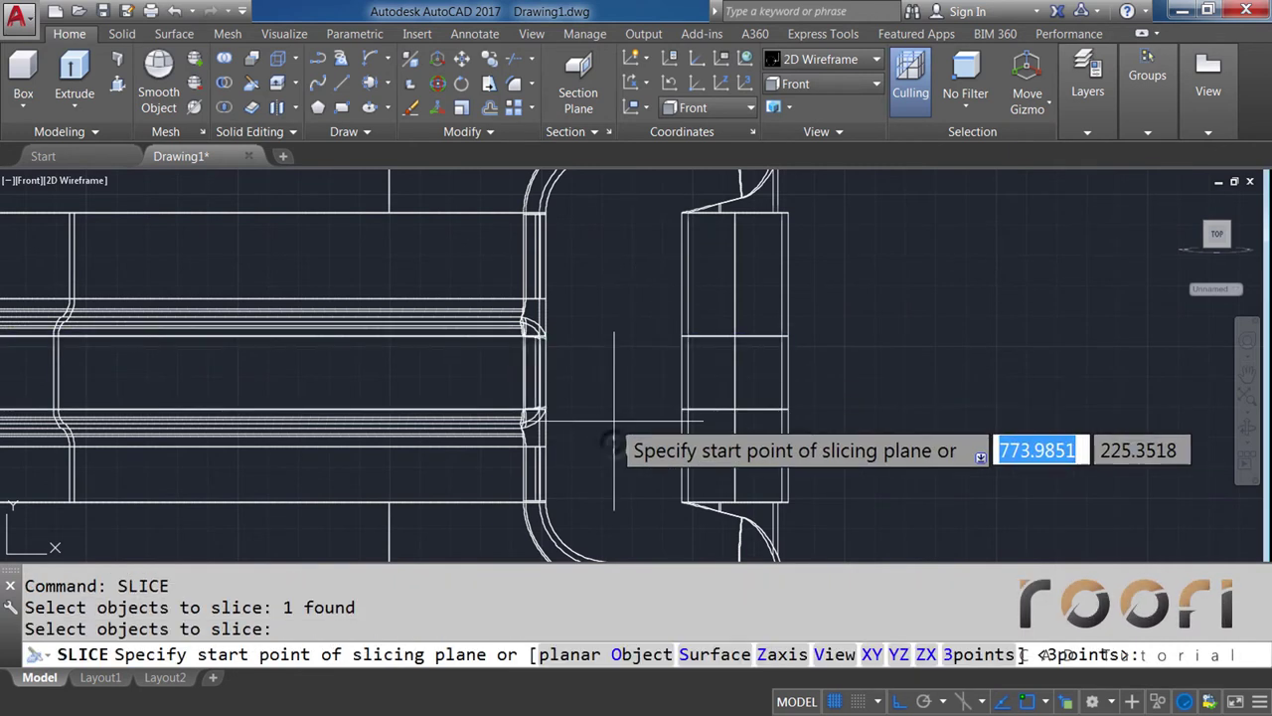
pyautogui.click(614, 420)
pyautogui.click(617, 278)
pyautogui.press('Return')
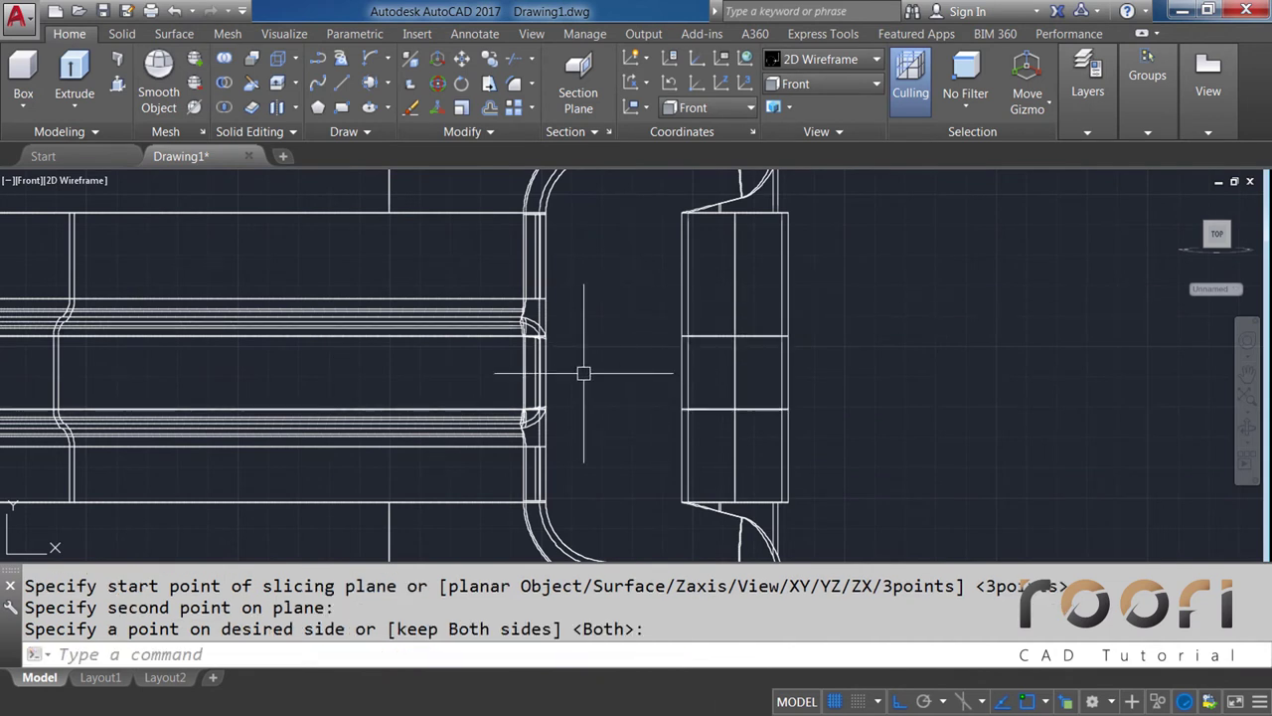
# Slice the handle's box block with a new cutting plane
pyautogui.write('SL')
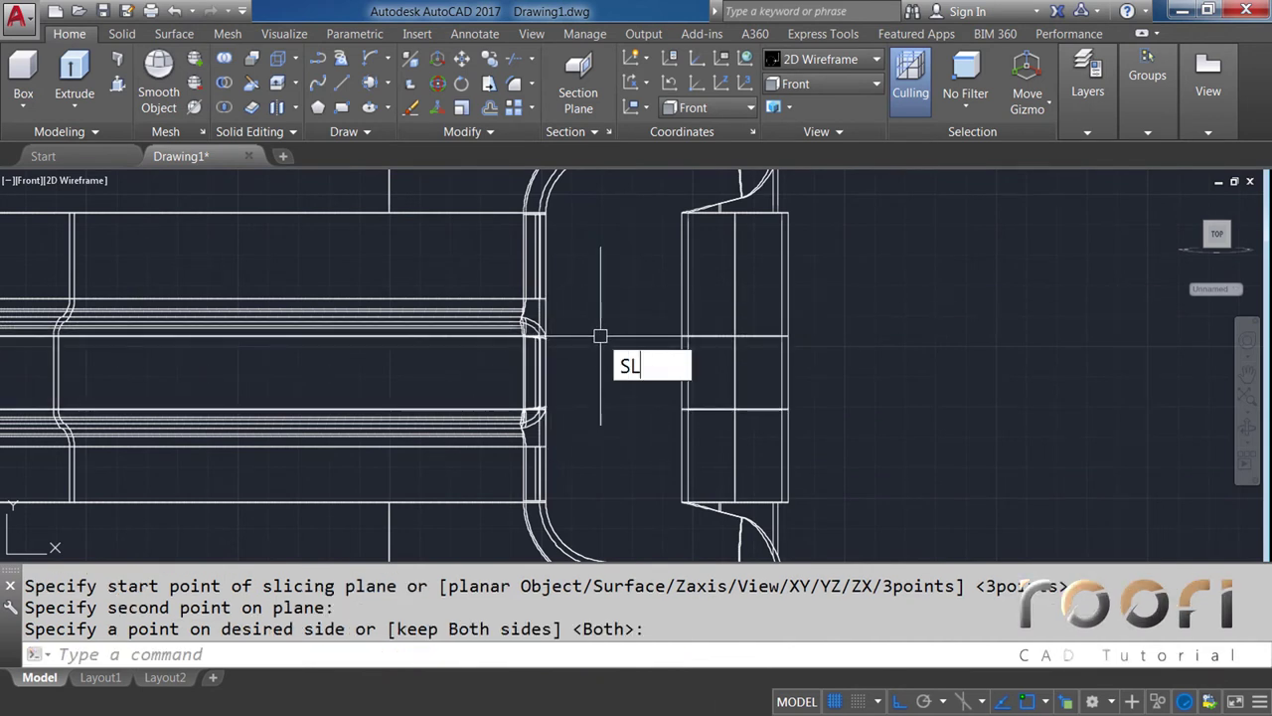
pyautogui.write('ICE')
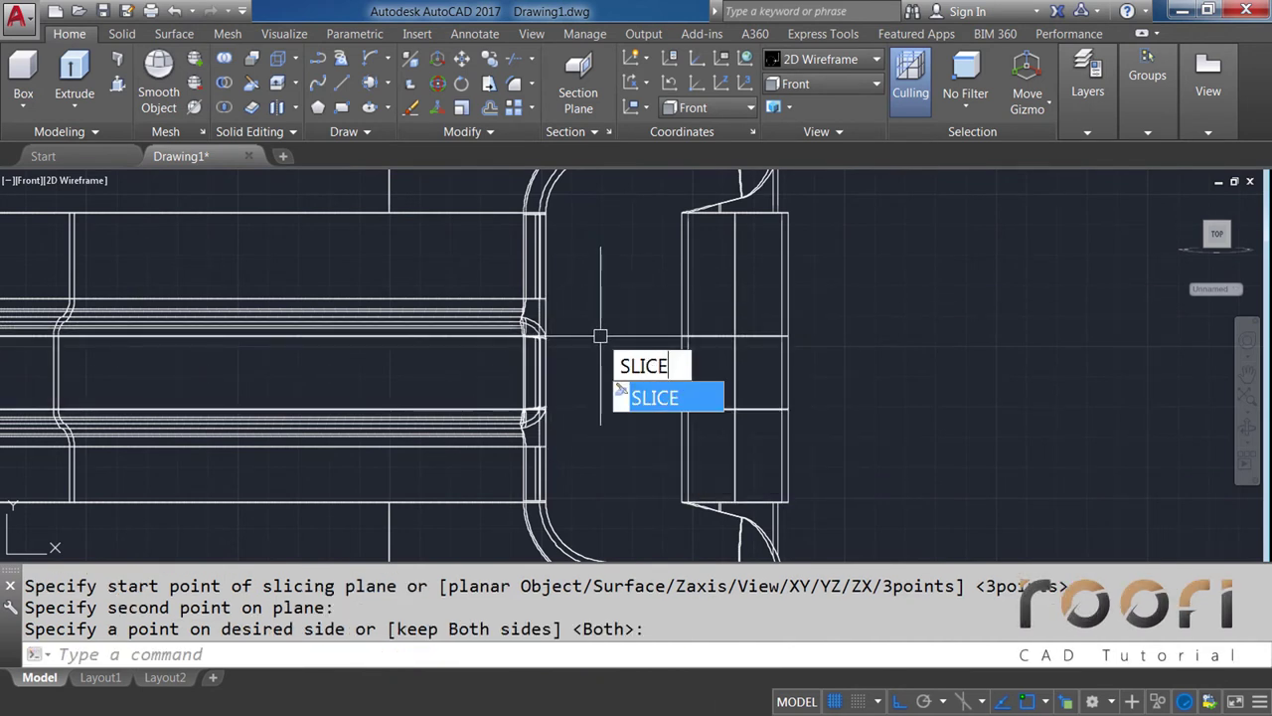
pyautogui.press('Return')
pyautogui.click(682, 446)
pyautogui.press('Return')
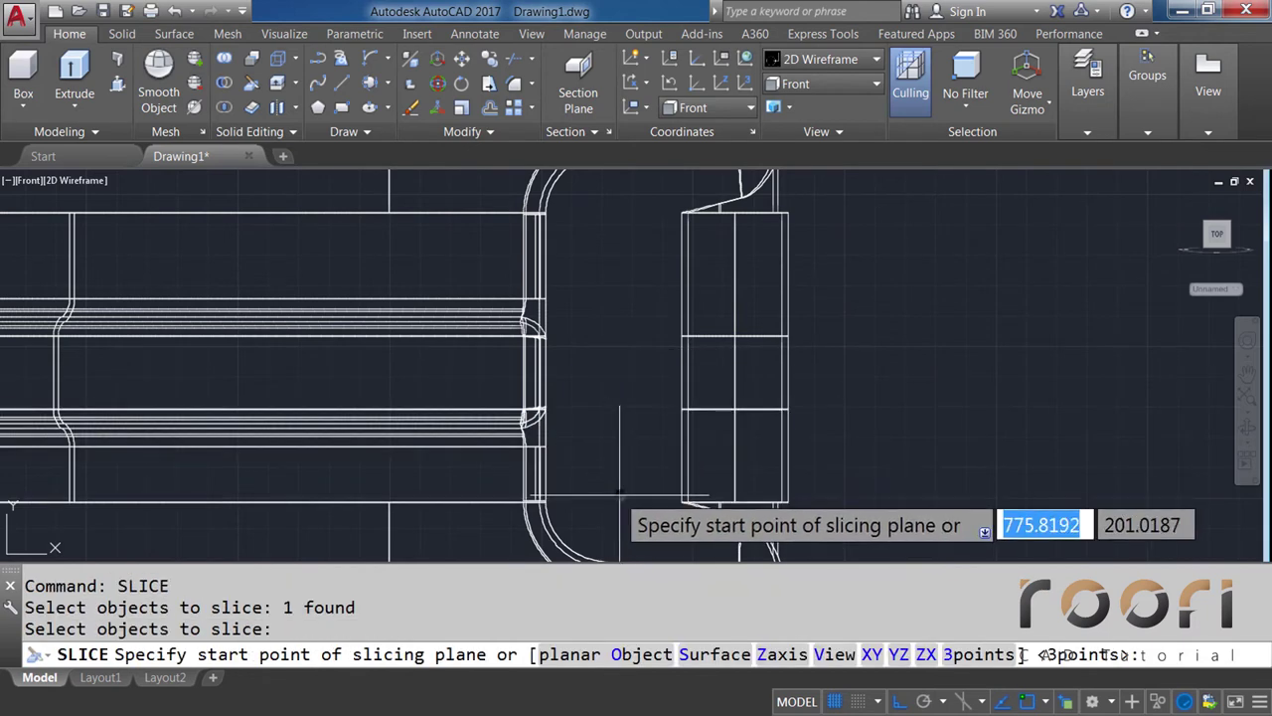
pyautogui.click(619, 491)
pyautogui.click(619, 335)
pyautogui.write('UNION')
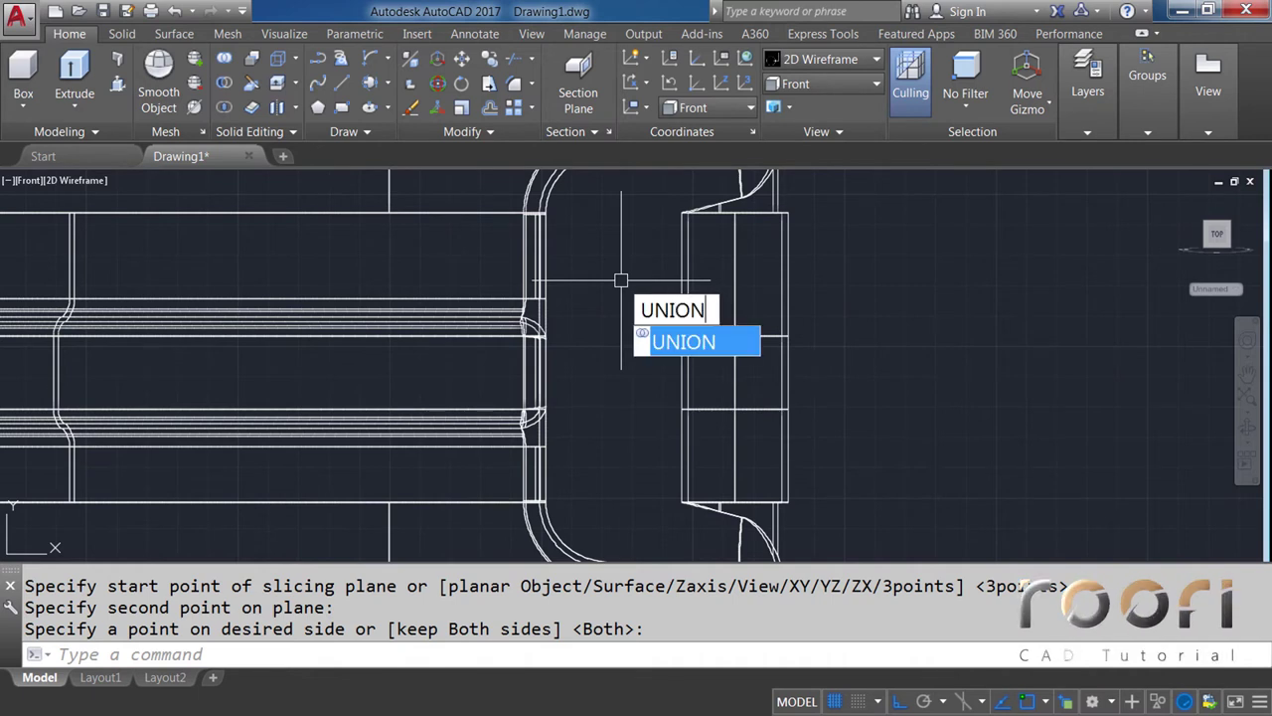
# Union the handle's three box sections into one solid
pyautogui.press('Return')
pyautogui.click(681, 328)
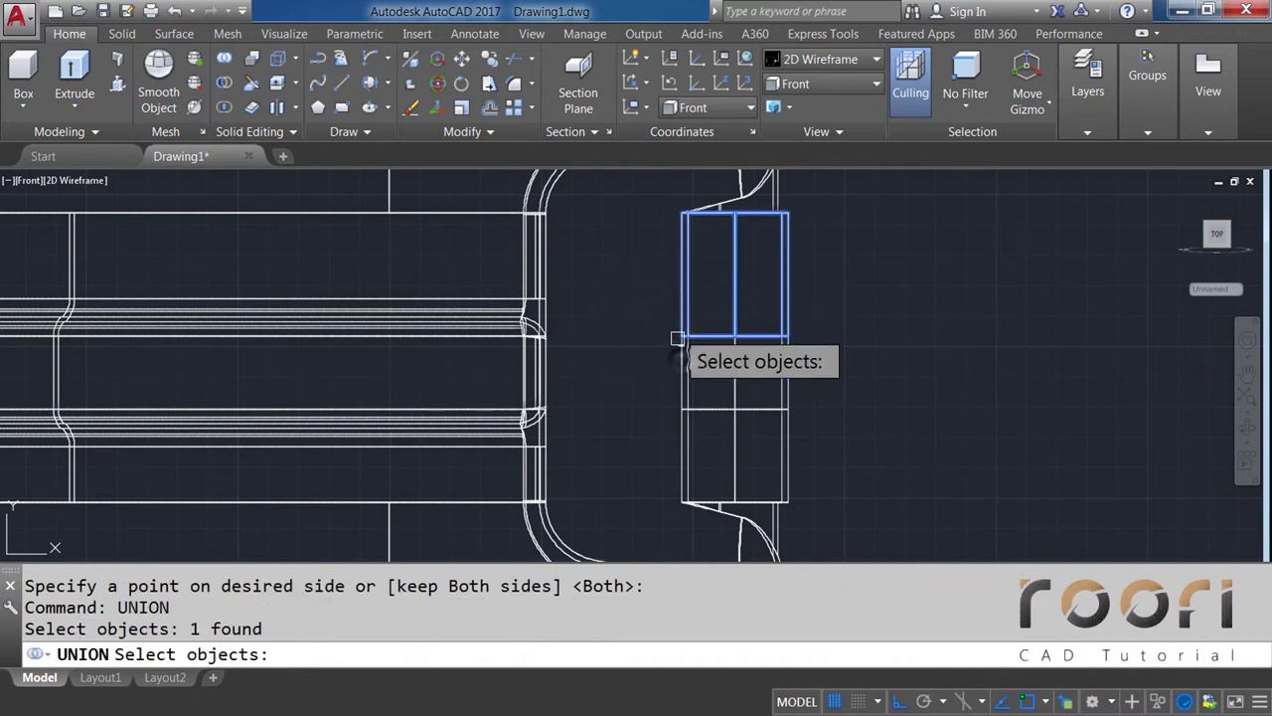
pyautogui.click(682, 387)
pyautogui.click(687, 423)
pyautogui.press('Return')
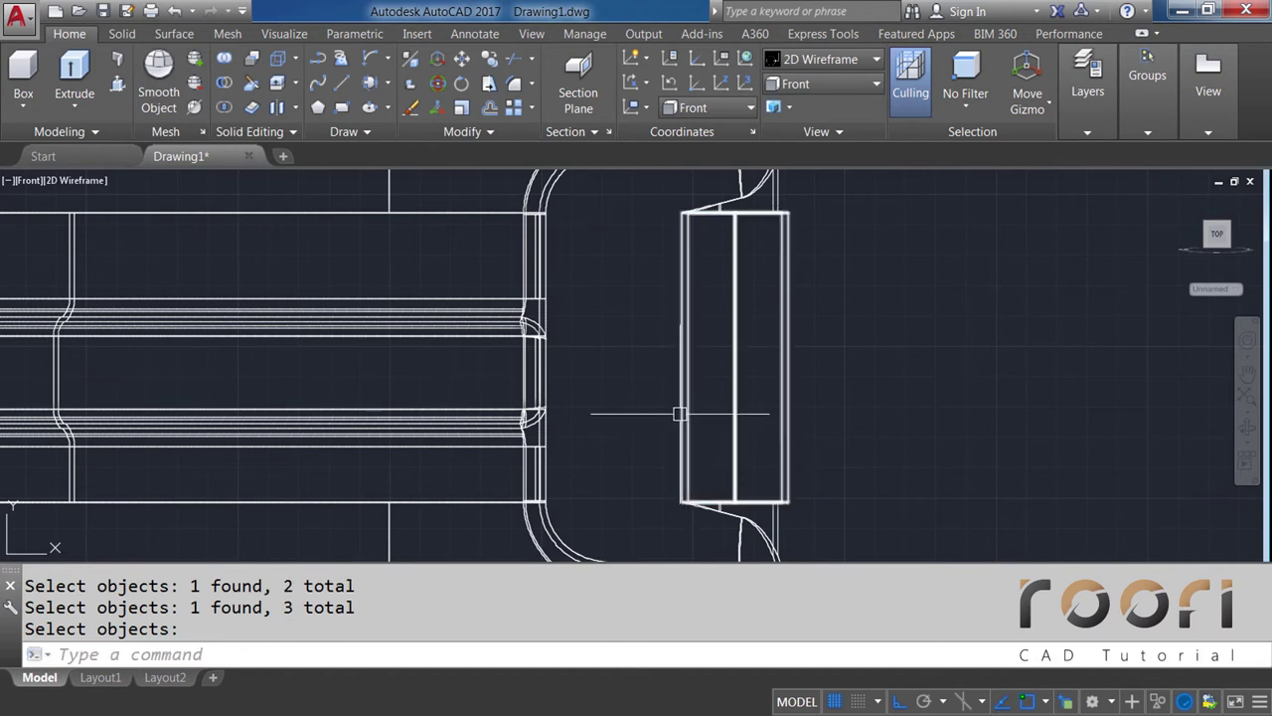
pyautogui.scroll(-2, 680, 413)
pyautogui.write('UNION')
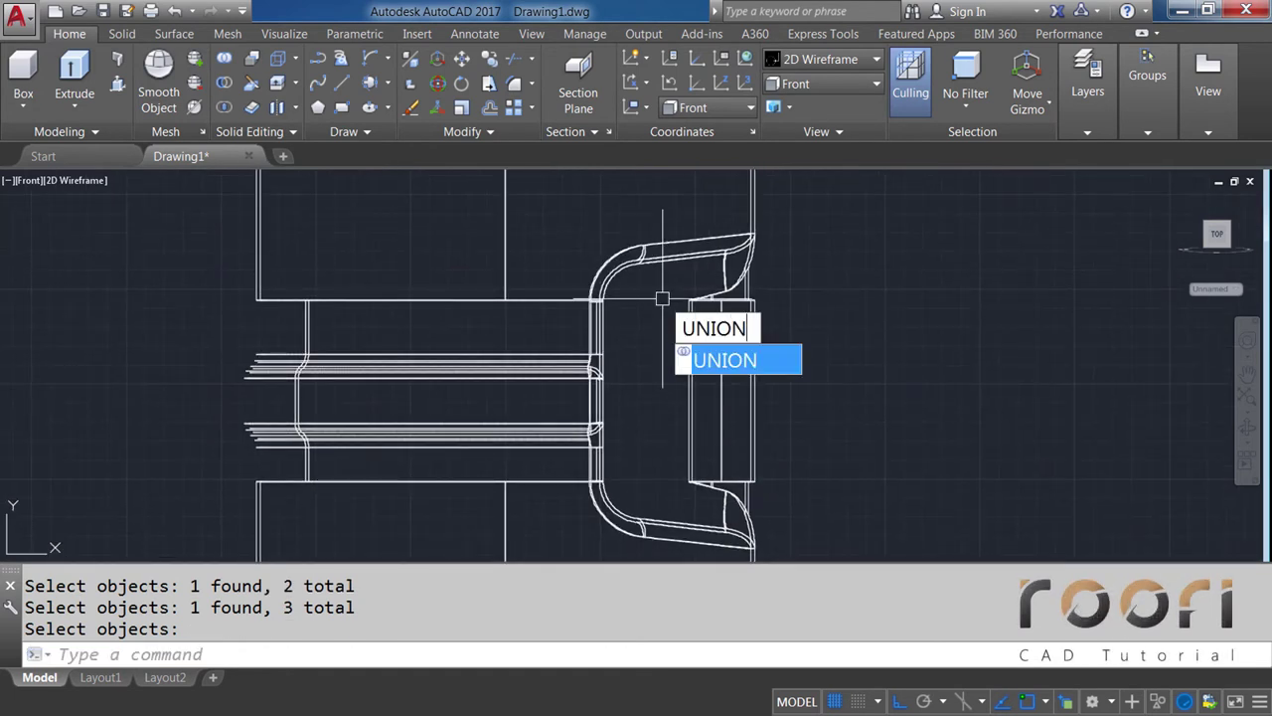
# Union the upper box with the middle section
pyautogui.press('Return')
pyautogui.click(653, 249)
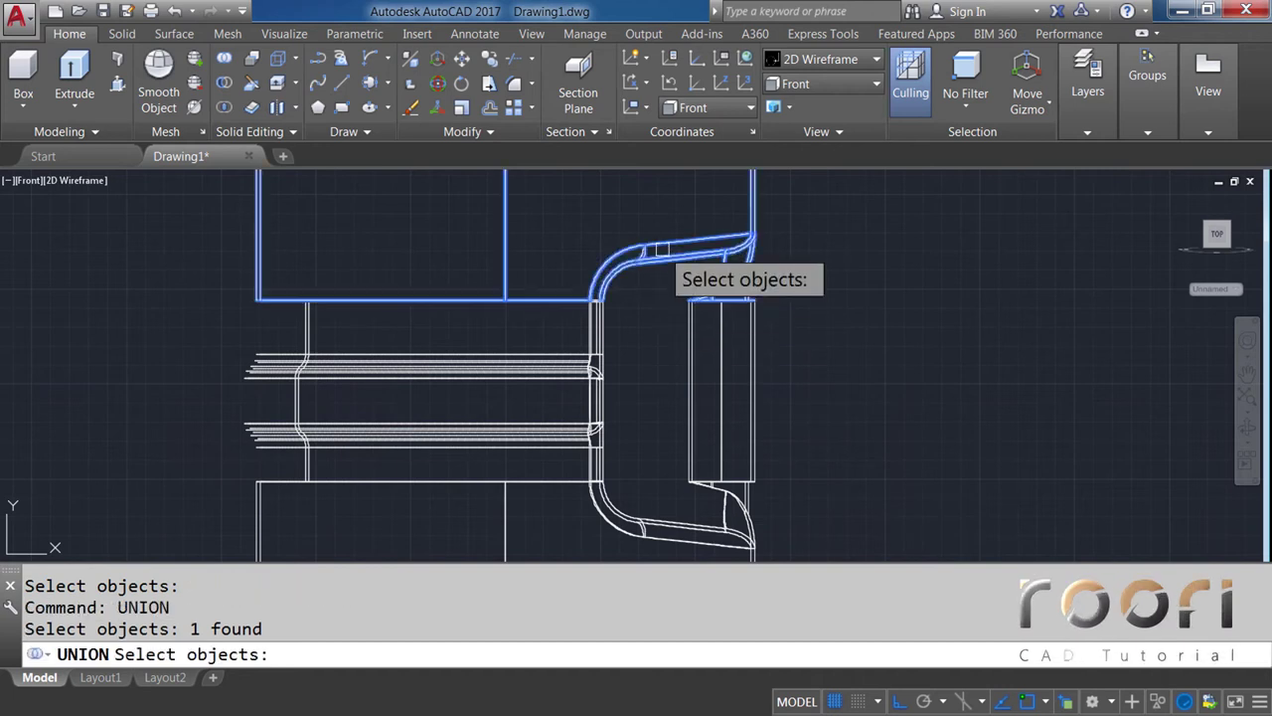
pyautogui.click(599, 323)
pyautogui.press('Return')
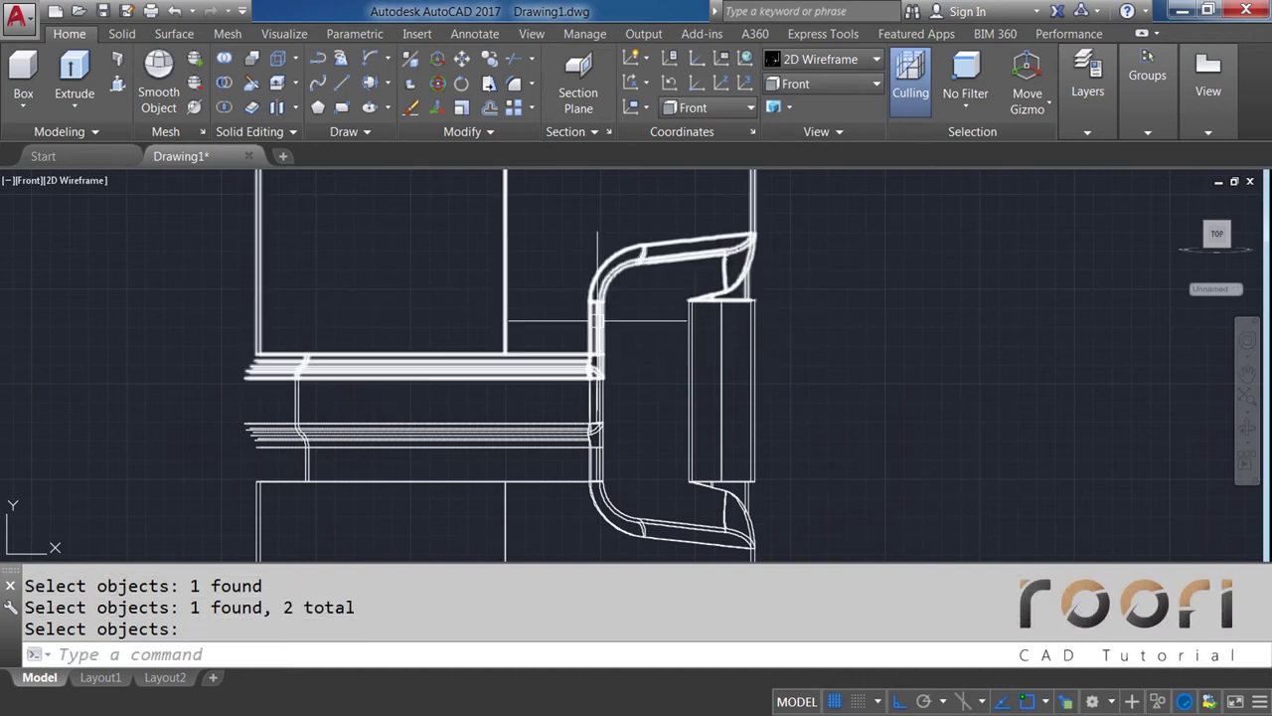
# Union the two sliced band pieces into a single solid
pyautogui.moveTo(628, 387); pyautogui.dragTo(637, 257, button='middle')
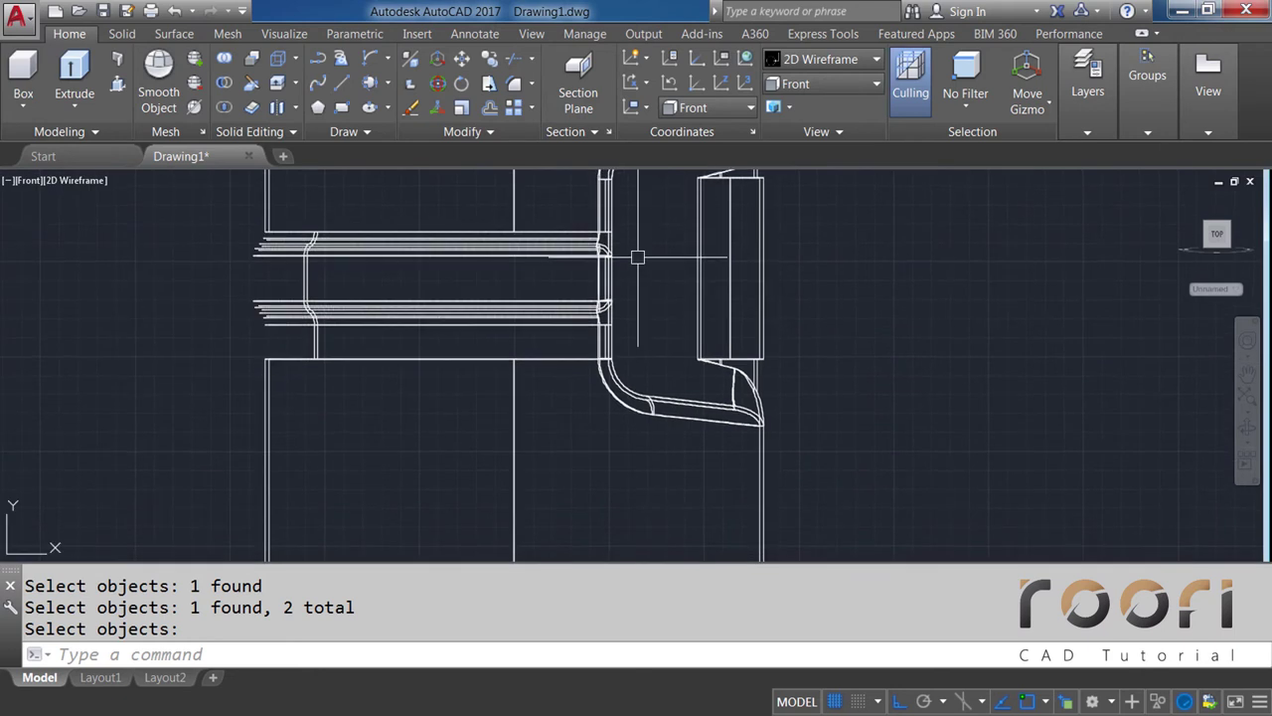
pyautogui.write('UNION')
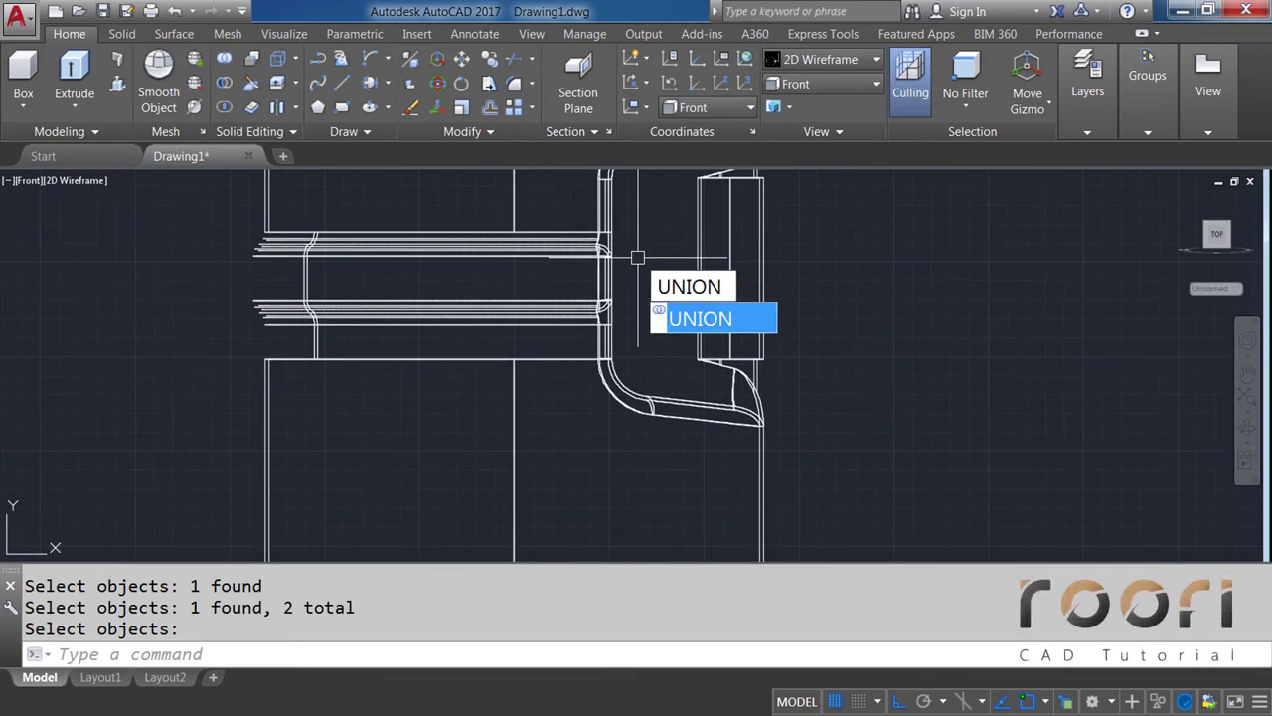
pyautogui.press('Return')
pyautogui.click(609, 344)
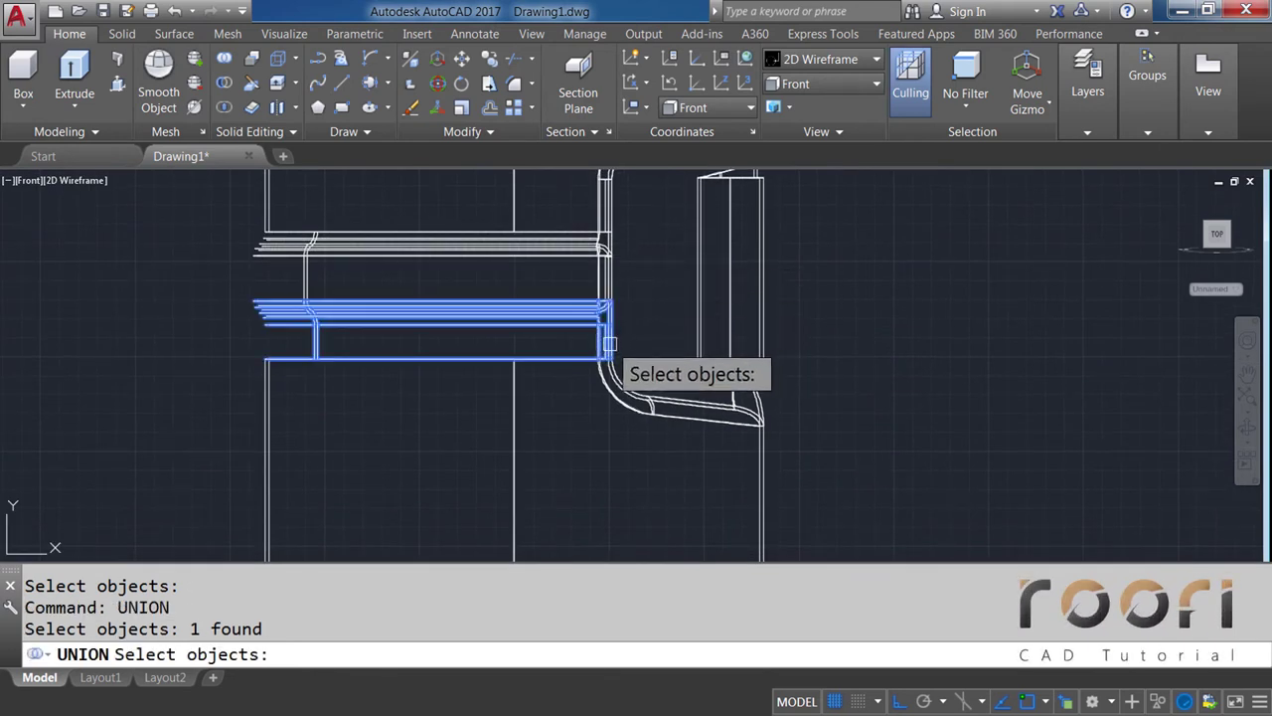
pyautogui.click(637, 395)
pyautogui.press('Return')
# Select the handle's rectangular block and the horizontal rib rod
pyautogui.scroll(-2, 636, 395)
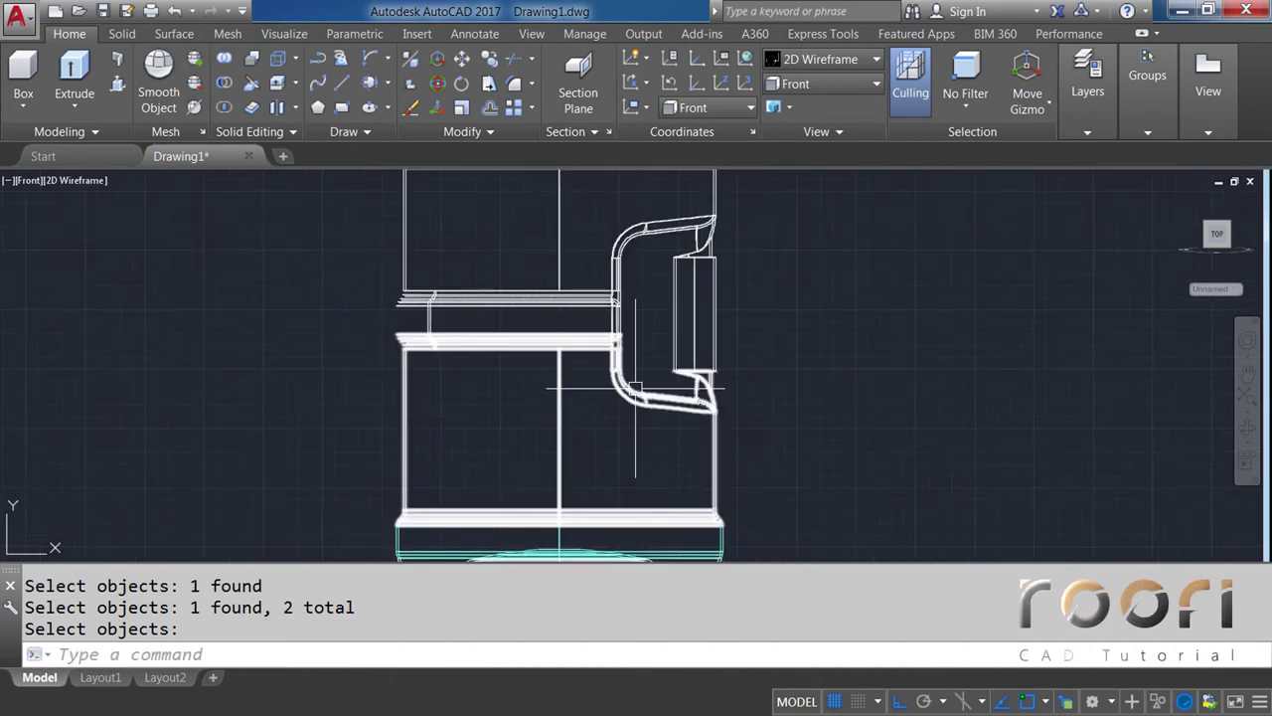
pyautogui.moveTo(621, 347); pyautogui.dragTo(592, 431, button='middle')
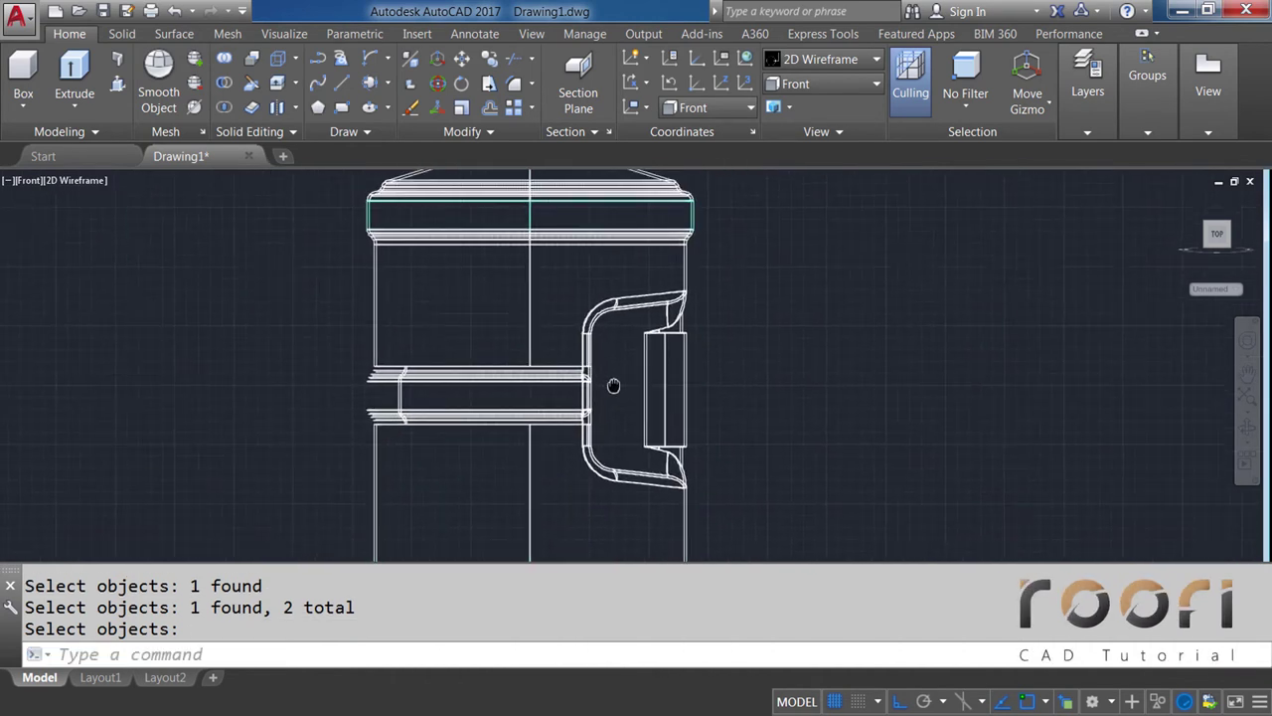
pyautogui.click(644, 387)
pyautogui.click(588, 403)
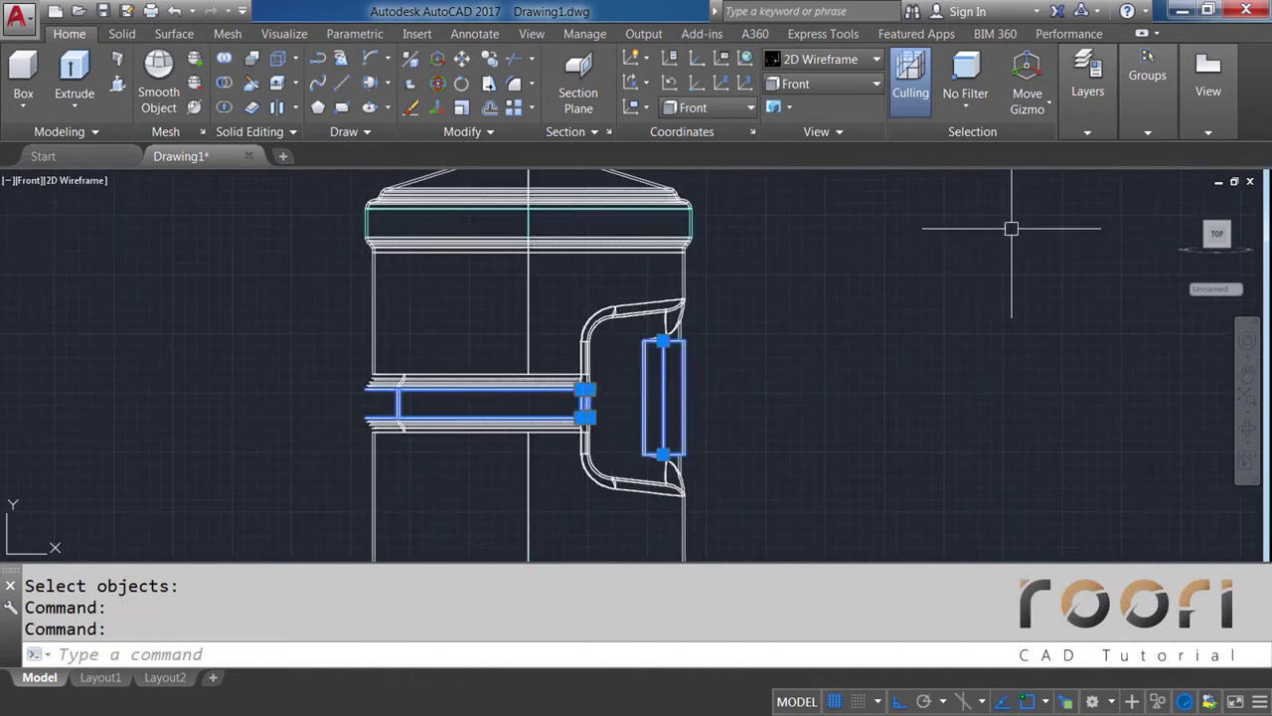
# Move the selected handle block and rib rod onto the Matte layer
pyautogui.click(1087, 132)
pyautogui.click(1204, 156)
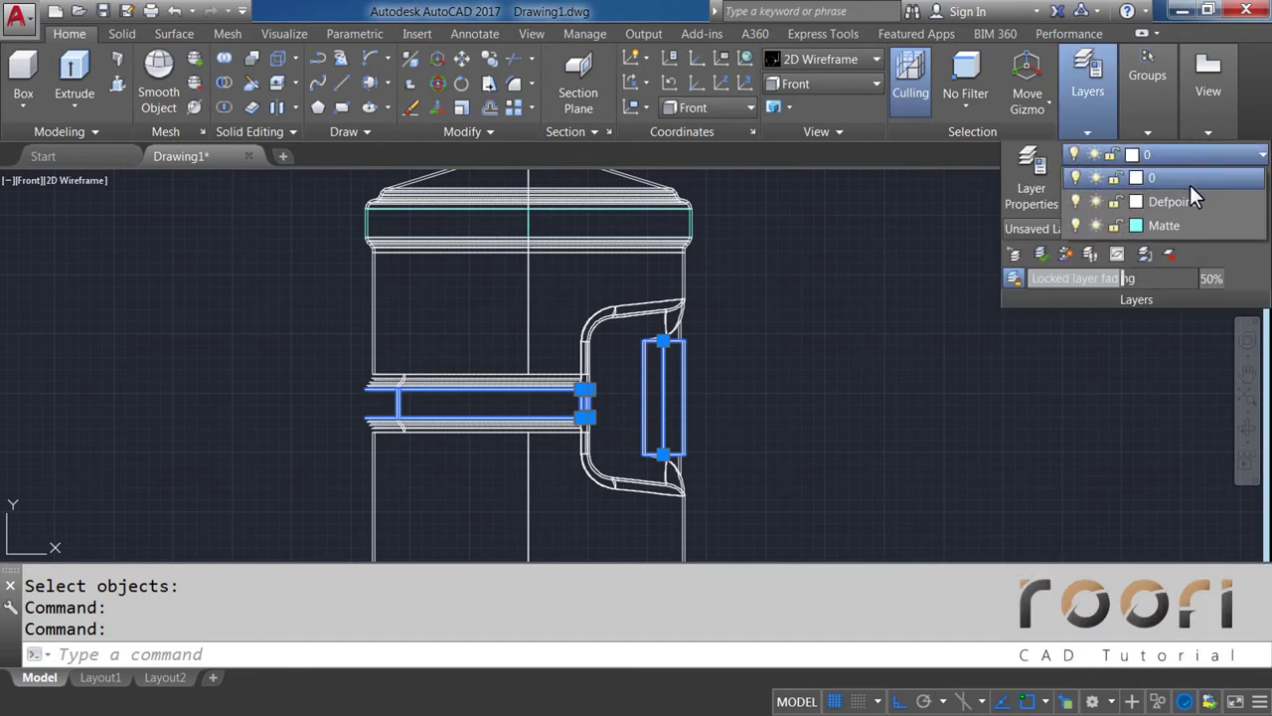
pyautogui.click(1167, 226)
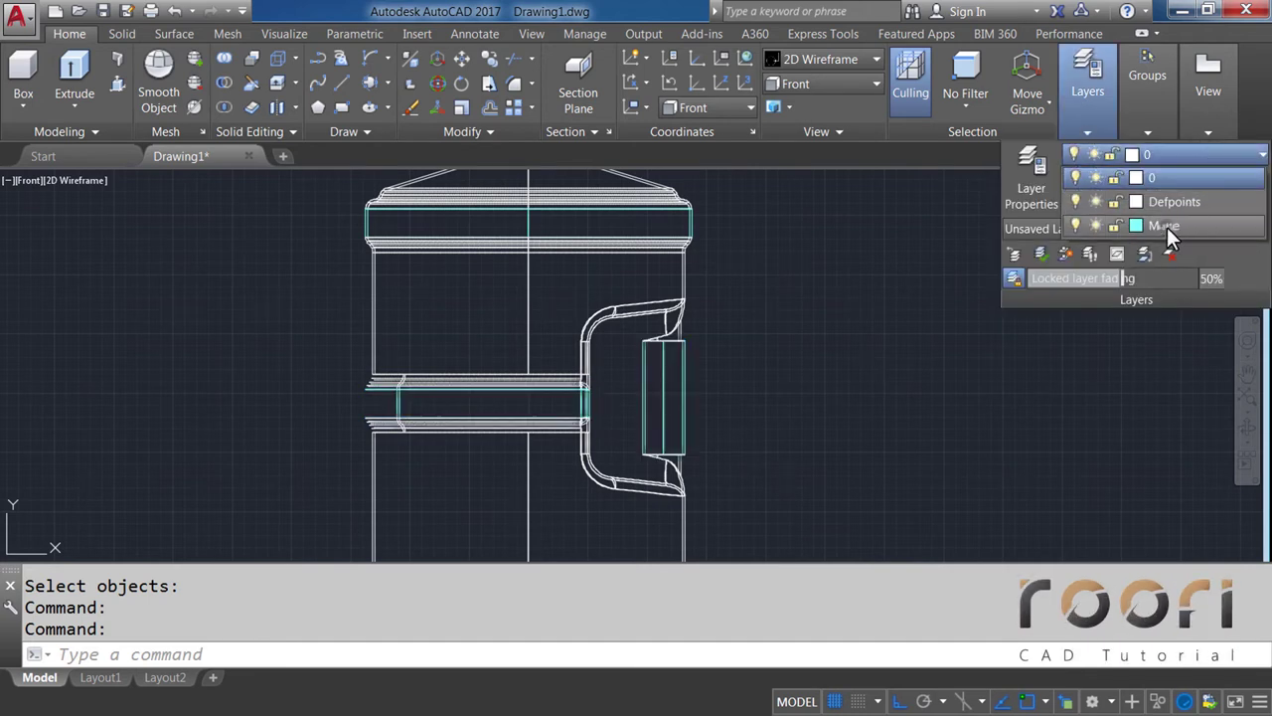
pyautogui.click(892, 278)
pyautogui.press('Escape')
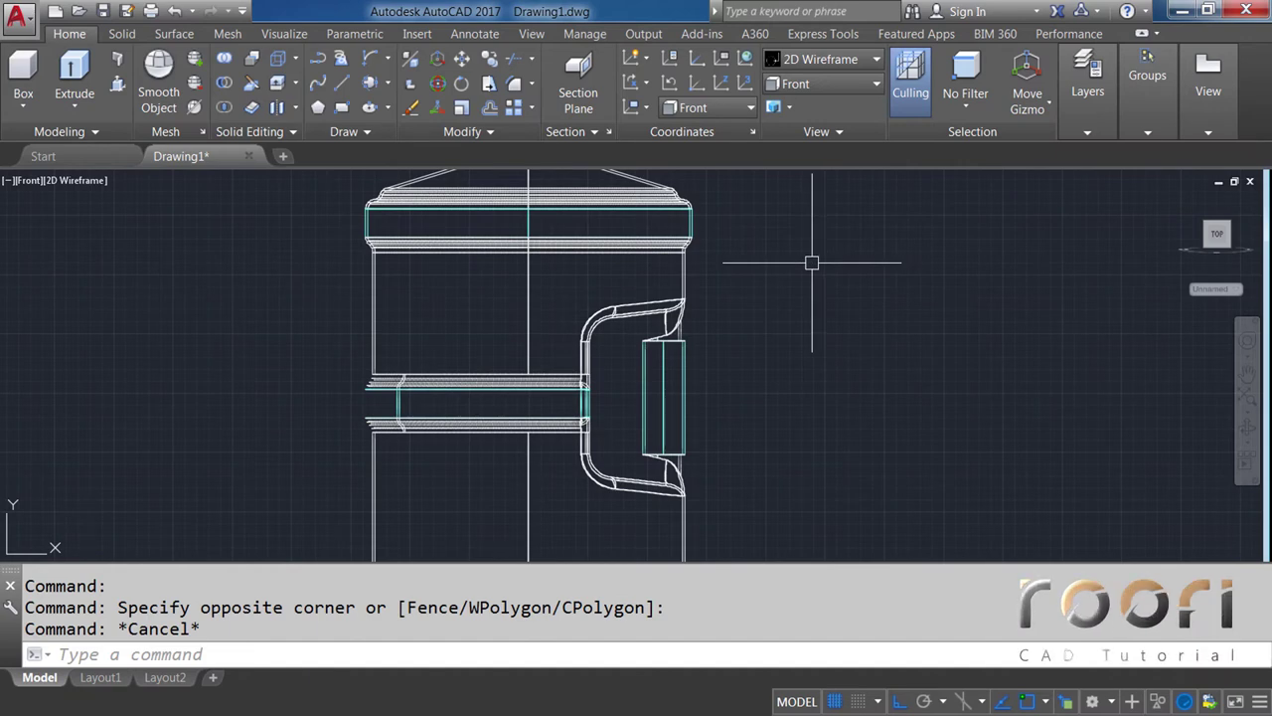
# Switch to the Top view with the Realistic visual style
pyautogui.click(814, 88)
pyautogui.click(801, 106)
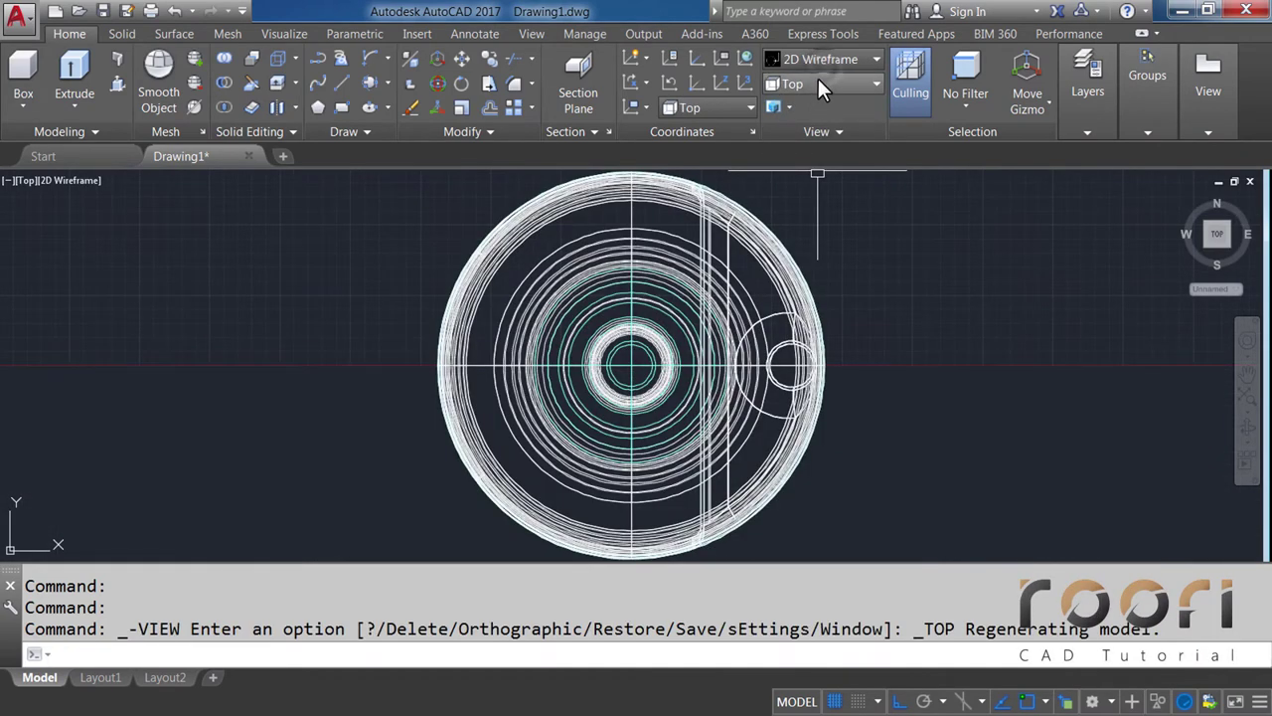
pyautogui.click(822, 62)
pyautogui.click(1055, 103)
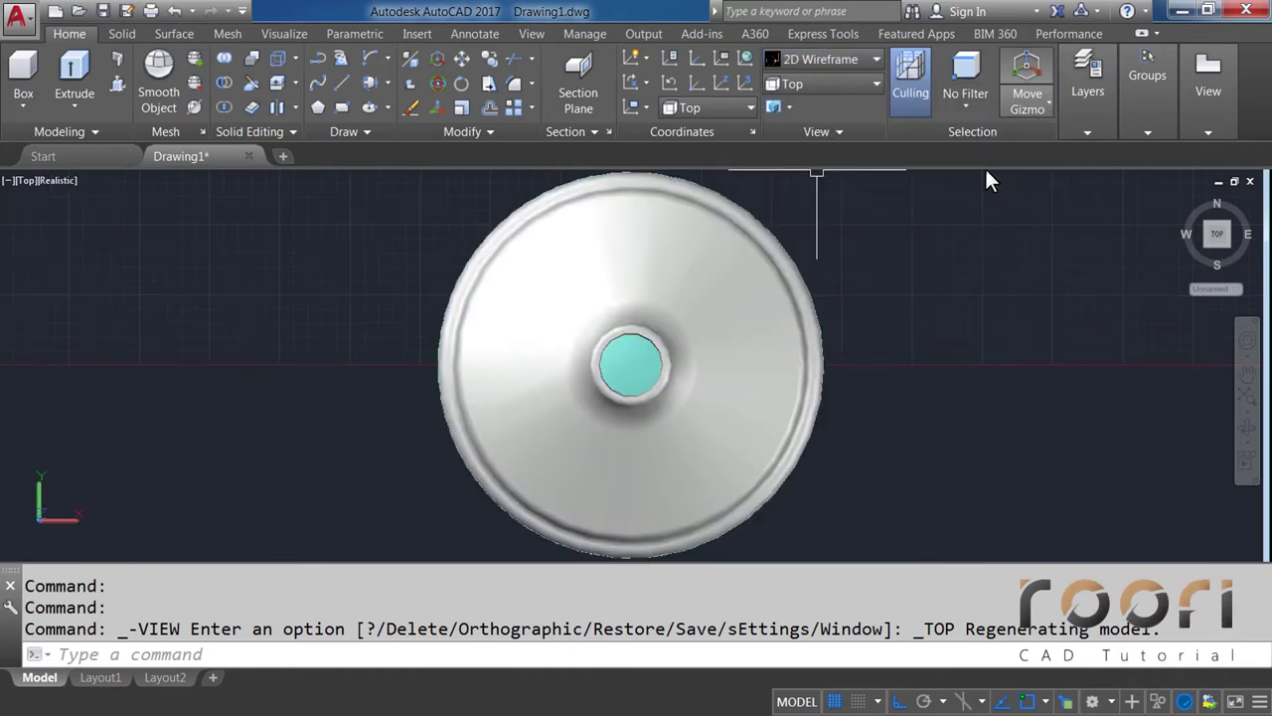
# Orbit and zoom the jug upright, with its handle opening facing forward
pyautogui.moveTo(795, 444)
pyautogui.keyDown('shift'); pyautogui.mouseDown(button='middle')
pyautogui.moveTo(618, 318)
pyautogui.moveTo(660, 243)
pyautogui.moveTo(673, 318)
pyautogui.moveTo(653, 355)
pyautogui.mouseUp(button='middle'); pyautogui.keyUp('shift')
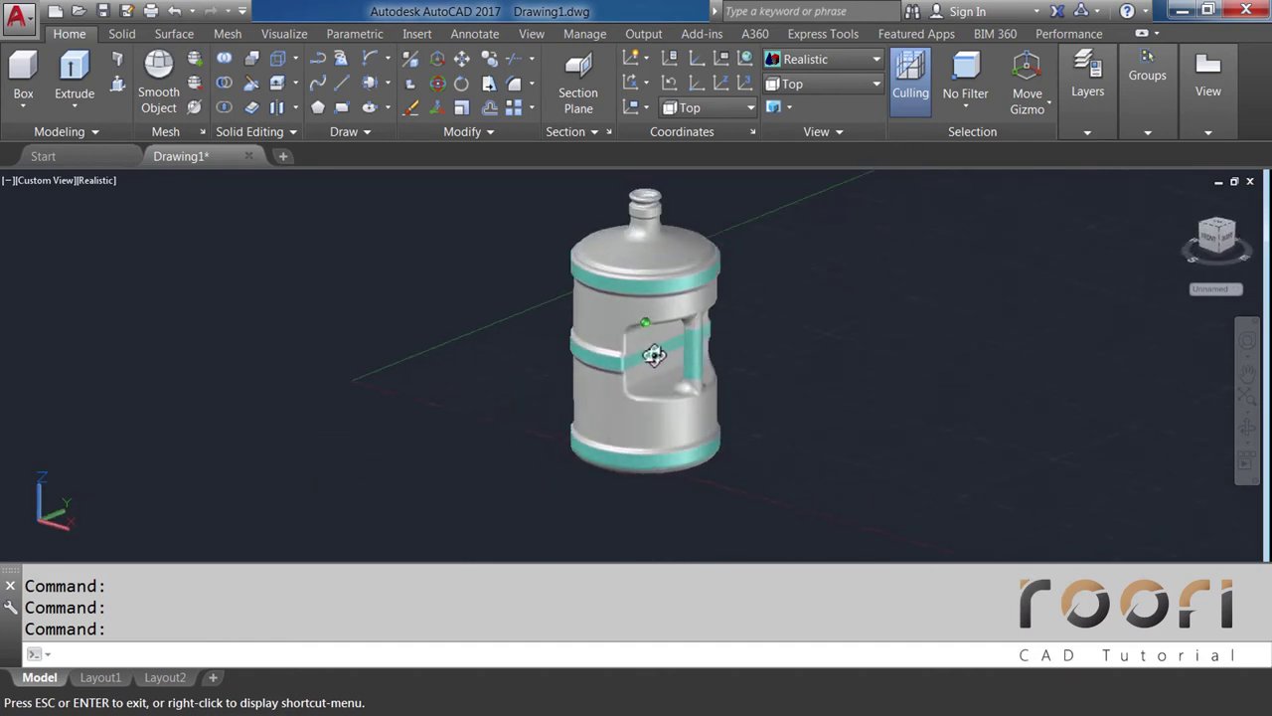
pyautogui.scroll(3, 652, 301)
pyautogui.scroll(2, 652, 300)
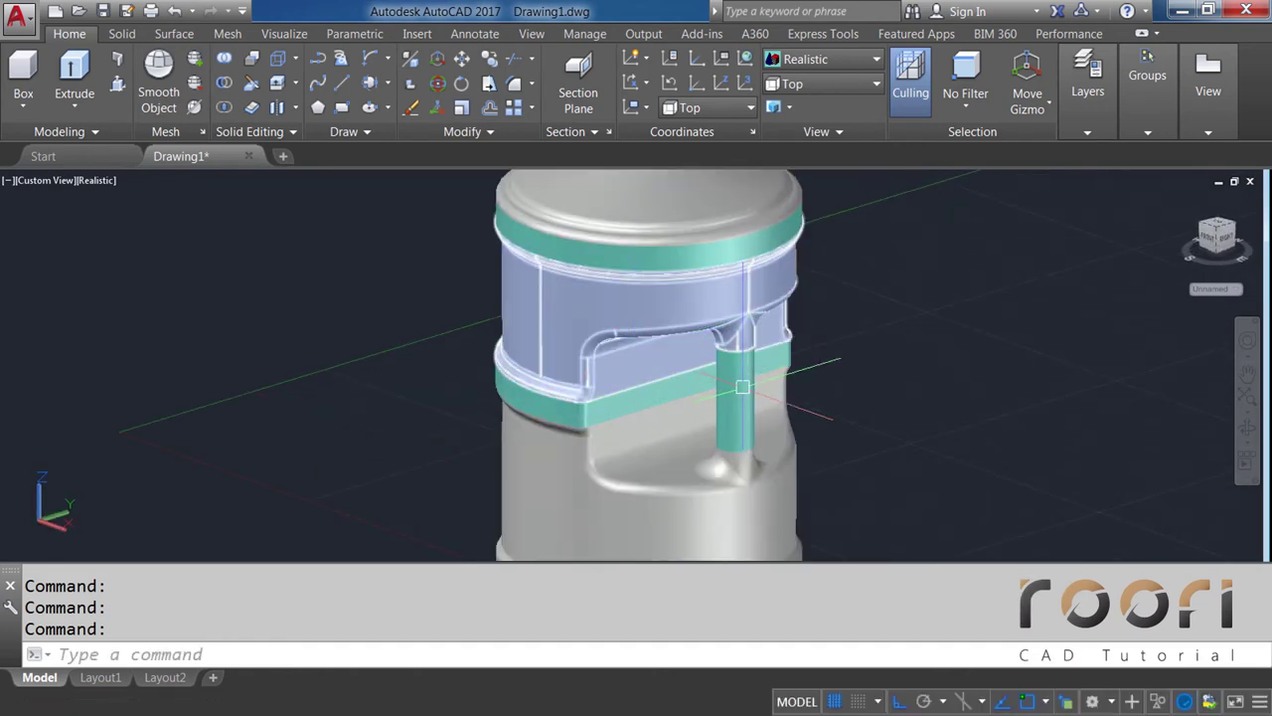
pyautogui.moveTo(743, 387)
pyautogui.keyDown('shift'); pyautogui.mouseDown(button='middle')
pyautogui.moveTo(690, 364)
pyautogui.moveTo(626, 369)
pyautogui.mouseUp(button='middle'); pyautogui.keyUp('shift')
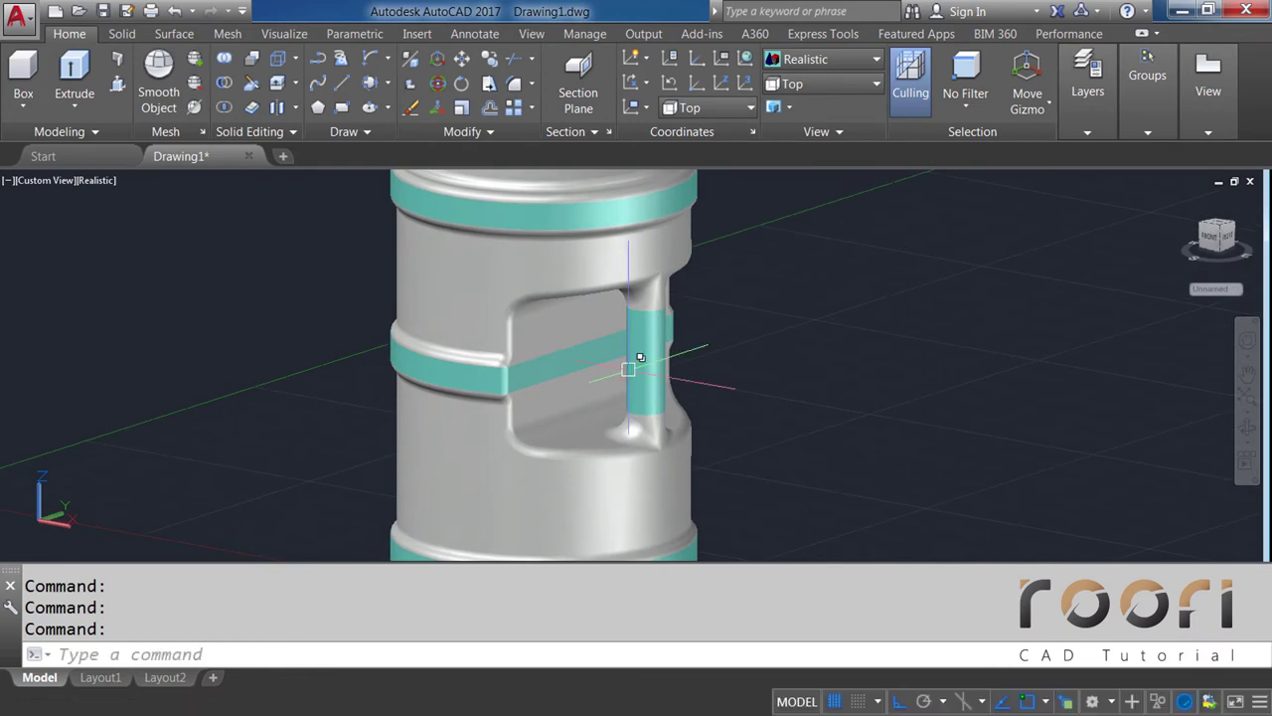
pyautogui.scroll(-2, 518, 388)
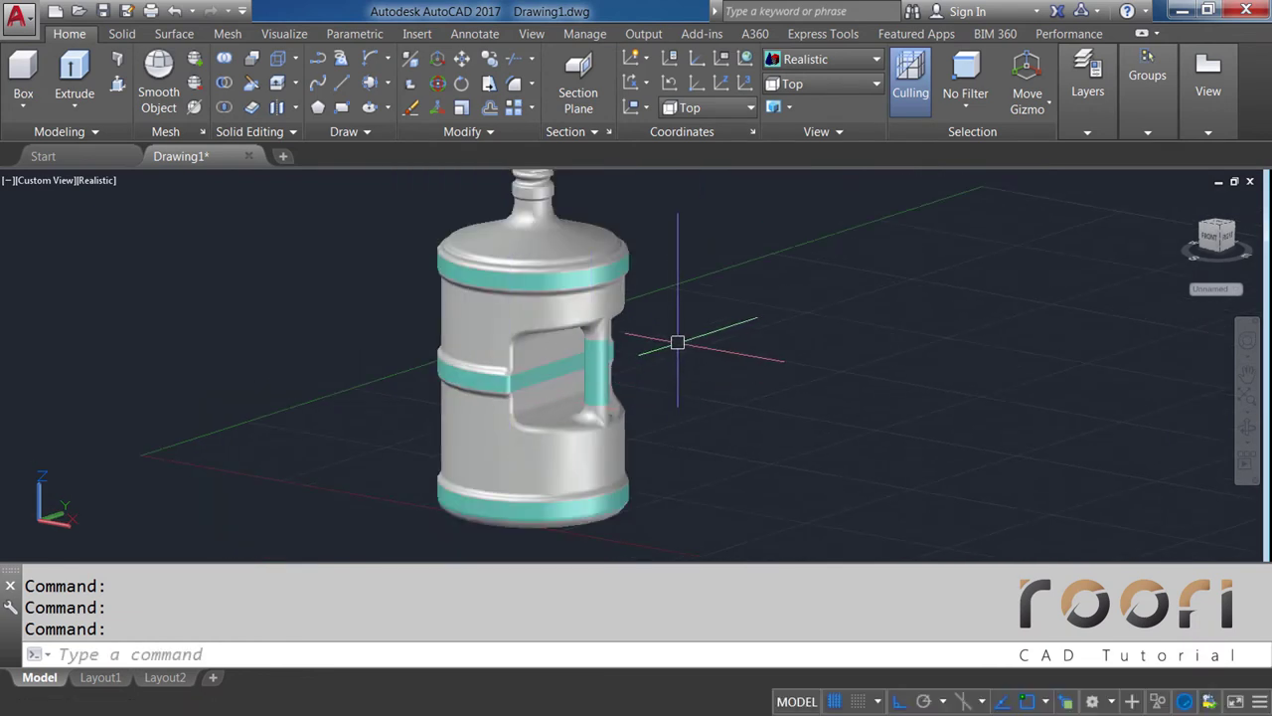
# Move the D-shaped rib band 500 units to the side of the jug
pyautogui.write('M')
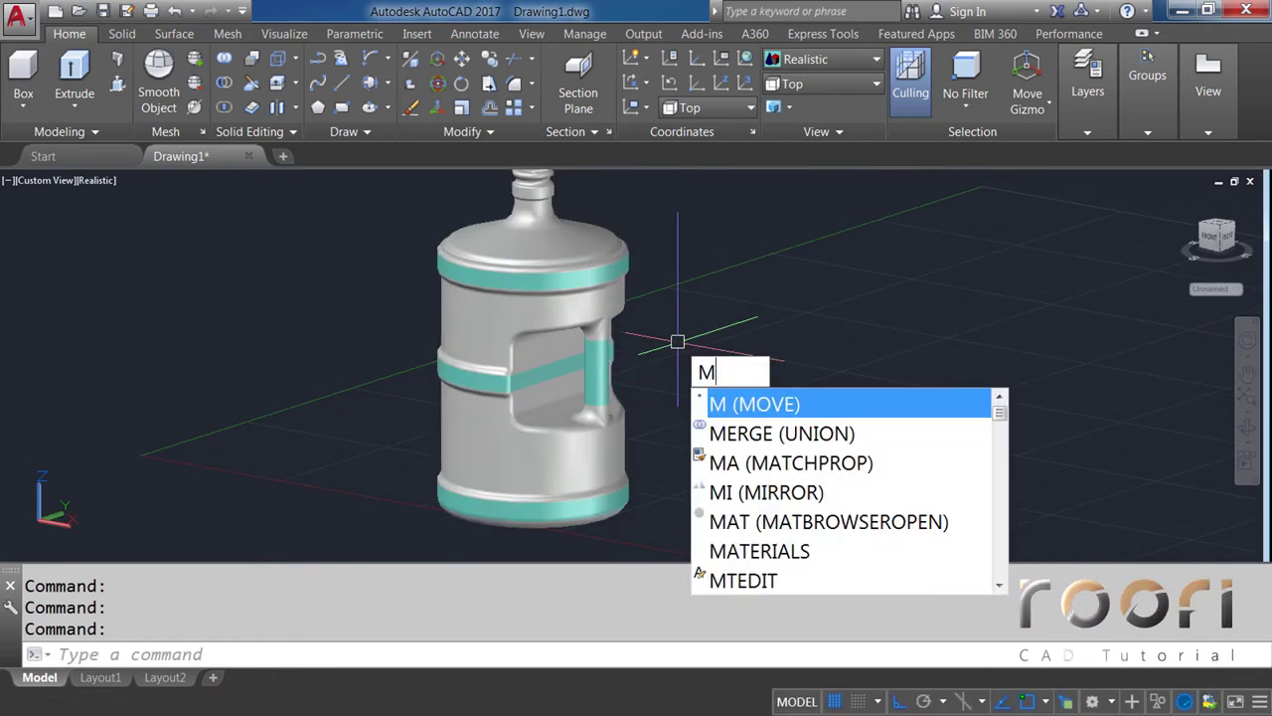
pyautogui.press('Return')
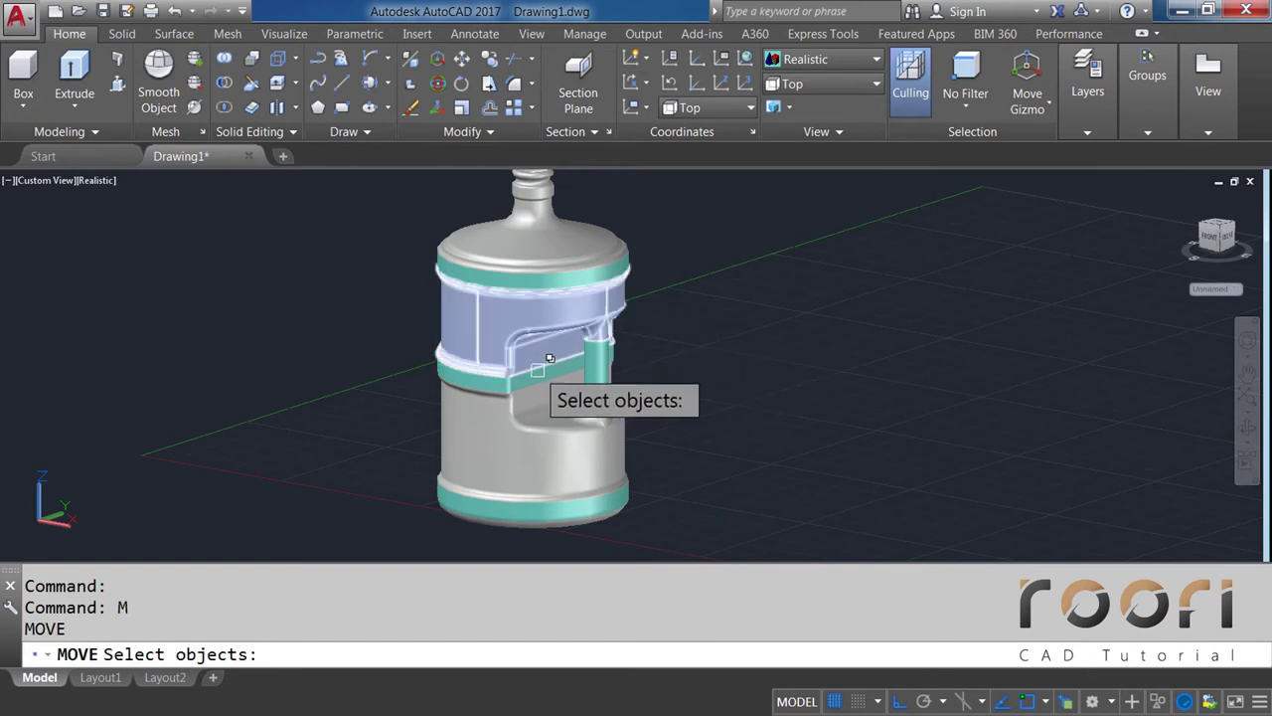
pyautogui.click(557, 363)
pyautogui.click(586, 449)
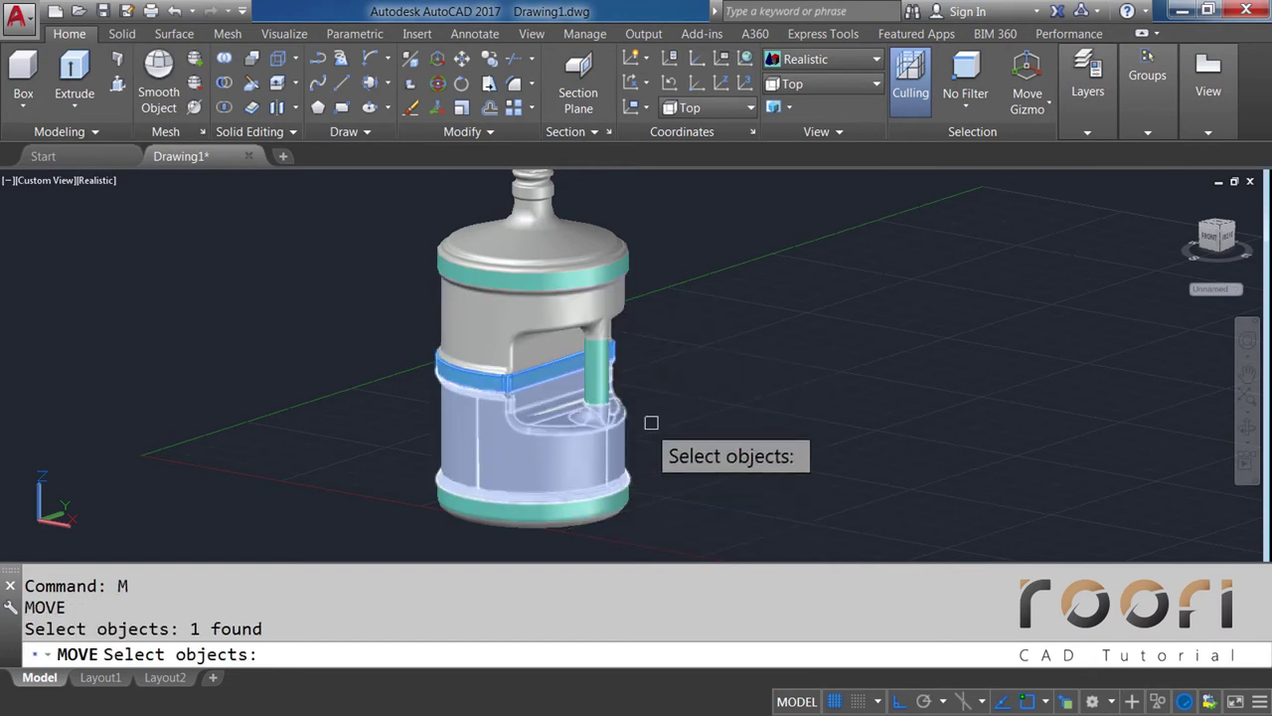
pyautogui.press('Return')
pyautogui.click(665, 370)
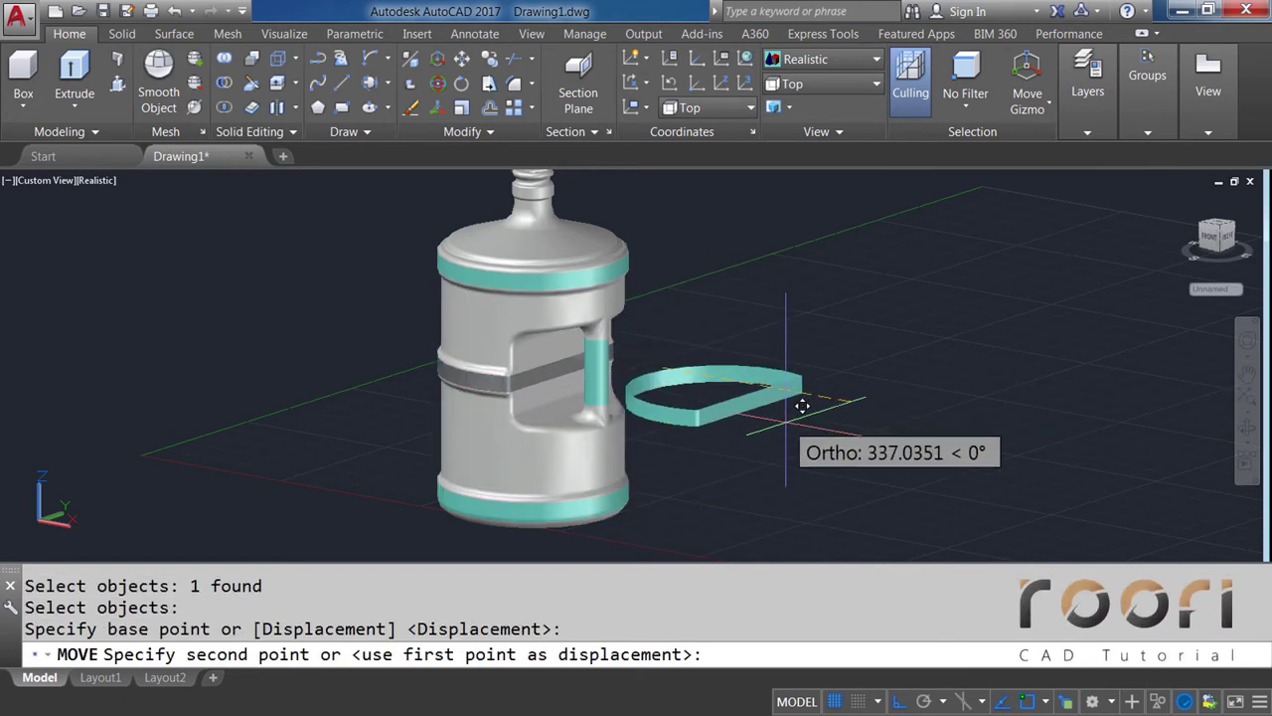
pyautogui.write('500')
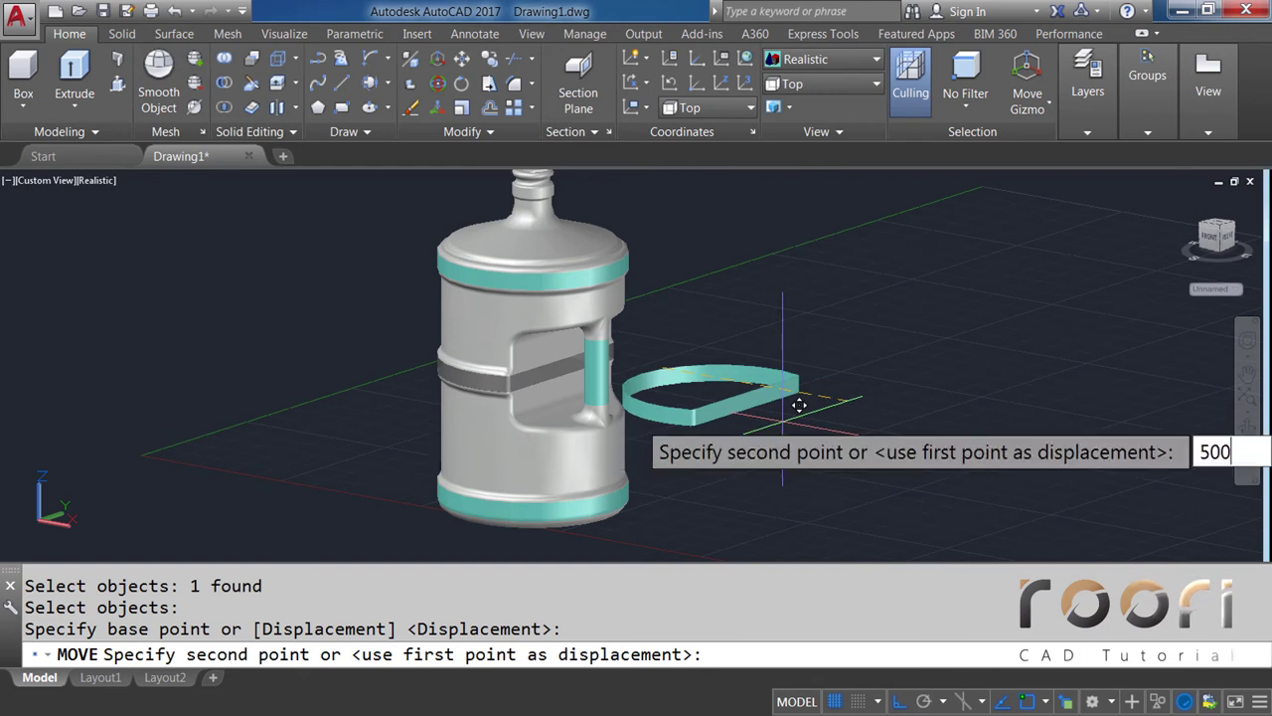
pyautogui.press('Return')
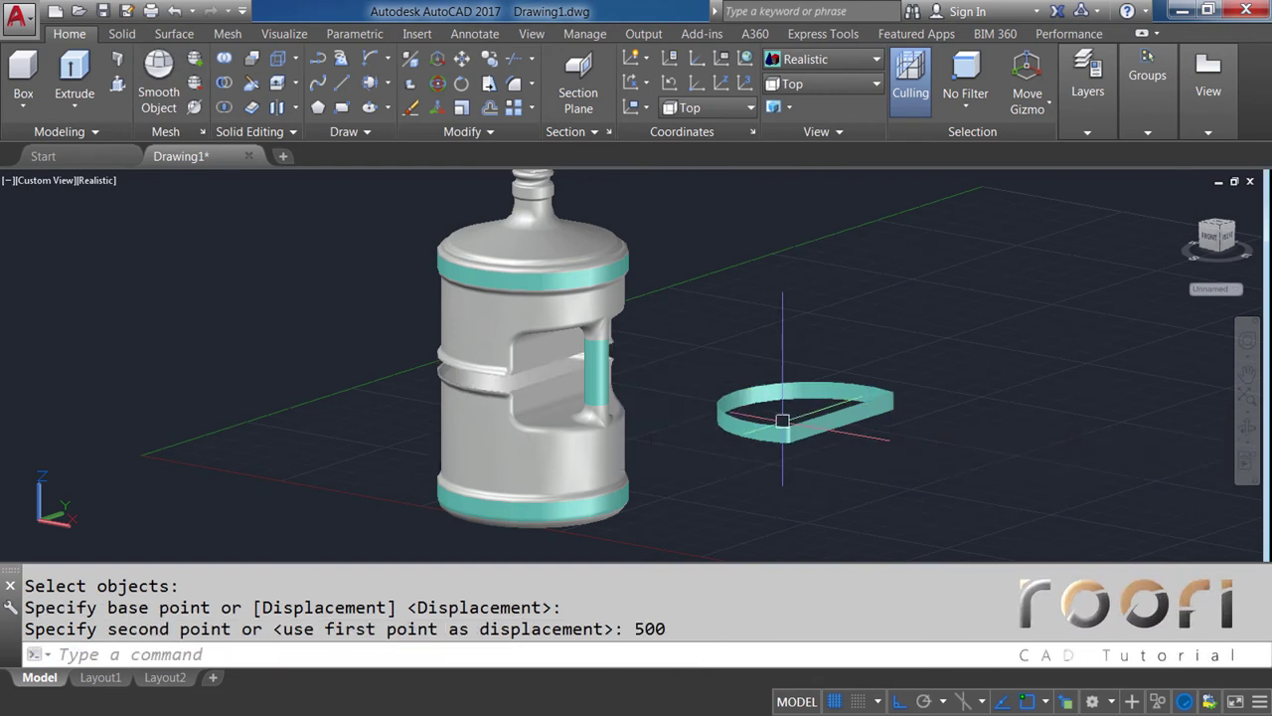
# Display the model in 2D Wireframe from the Top view
pyautogui.click(811, 62)
pyautogui.click(802, 80)
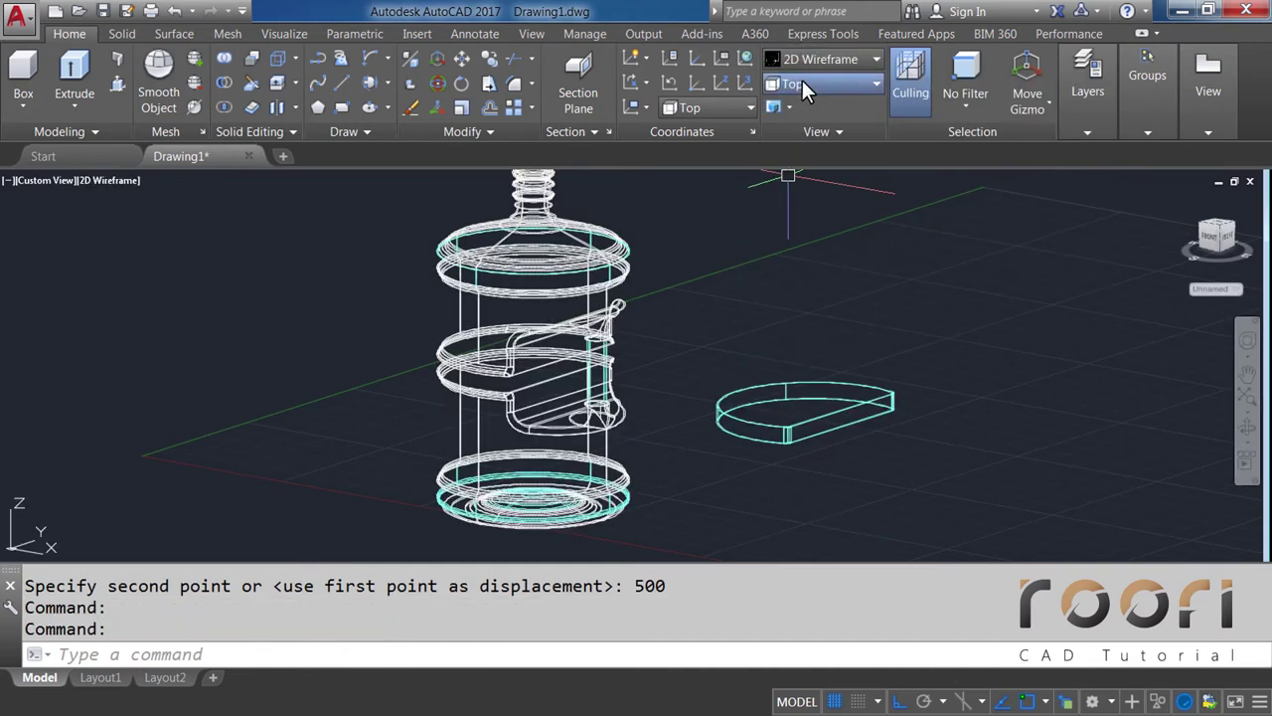
pyautogui.click(800, 84)
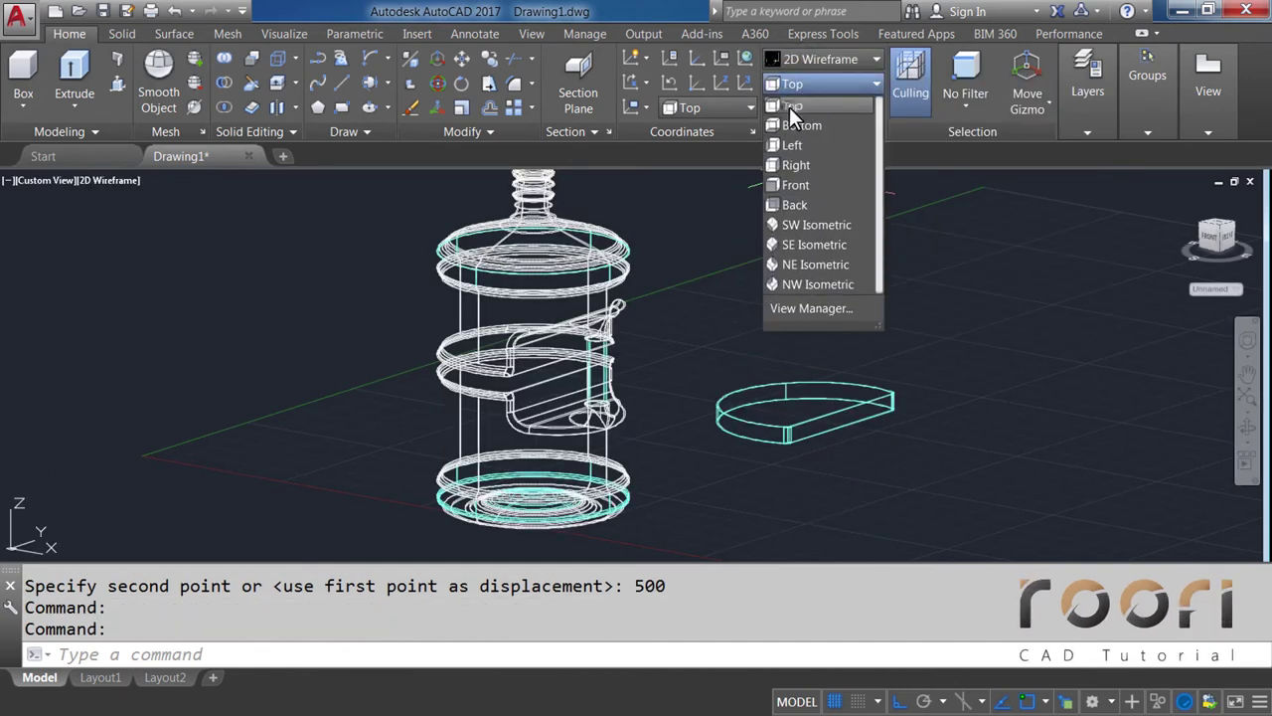
pyautogui.click(790, 107)
# Slice the D-shaped band near its upper rounded corner, keeping both sides
pyautogui.moveTo(1008, 273); pyautogui.dragTo(659, 355, button='middle')
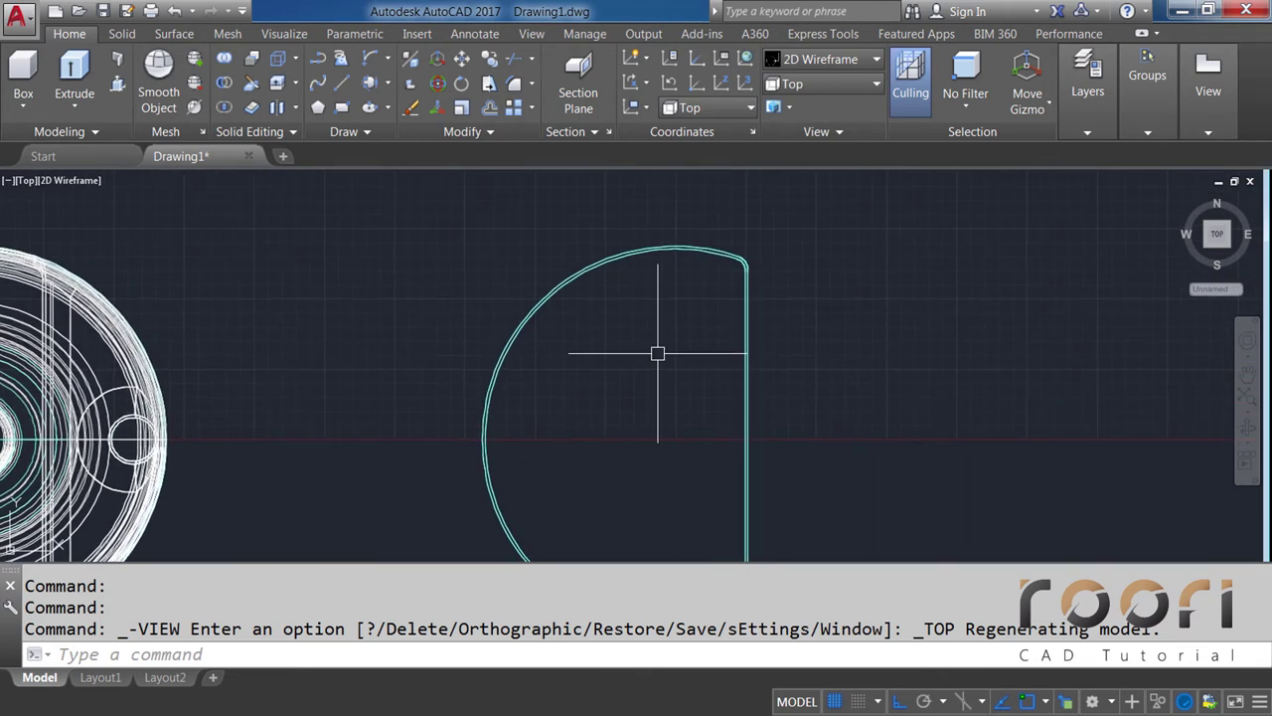
pyautogui.scroll(1, 733, 250)
pyautogui.scroll(5, 725, 259)
pyautogui.moveTo(698, 322); pyautogui.dragTo(541, 294, button='middle')
pyautogui.write('SLICE')
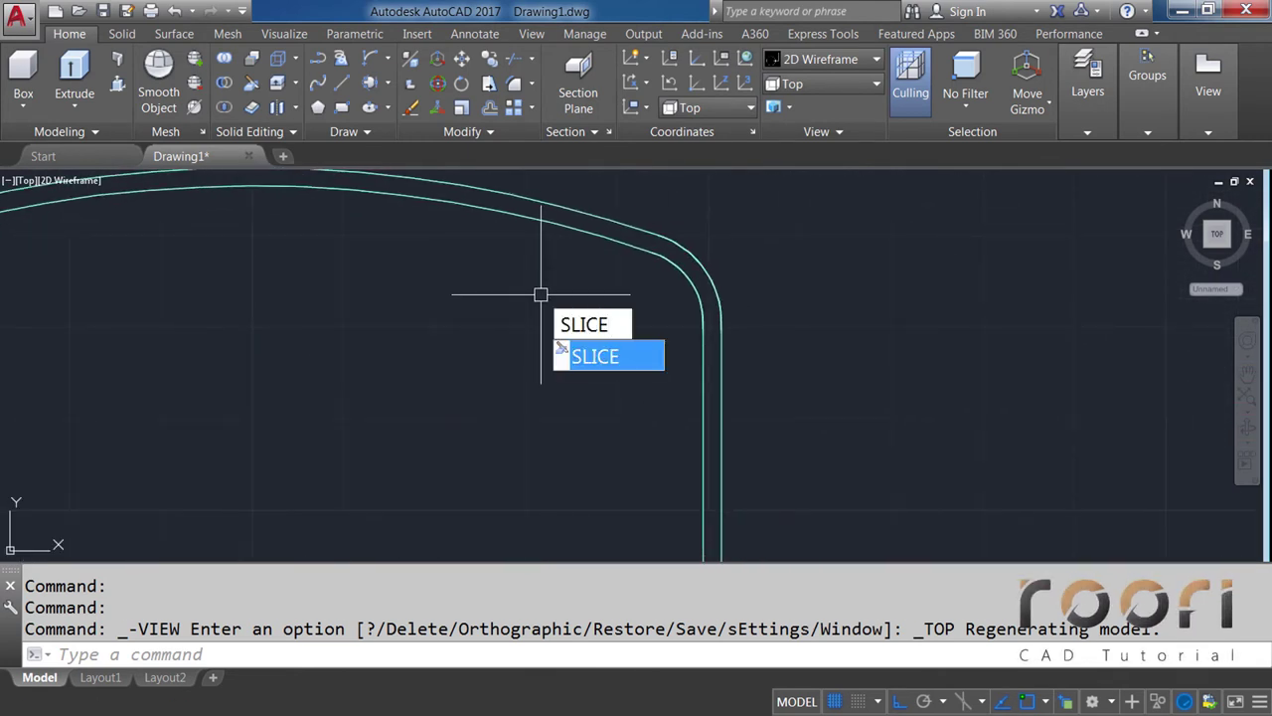
pyautogui.press('Return')
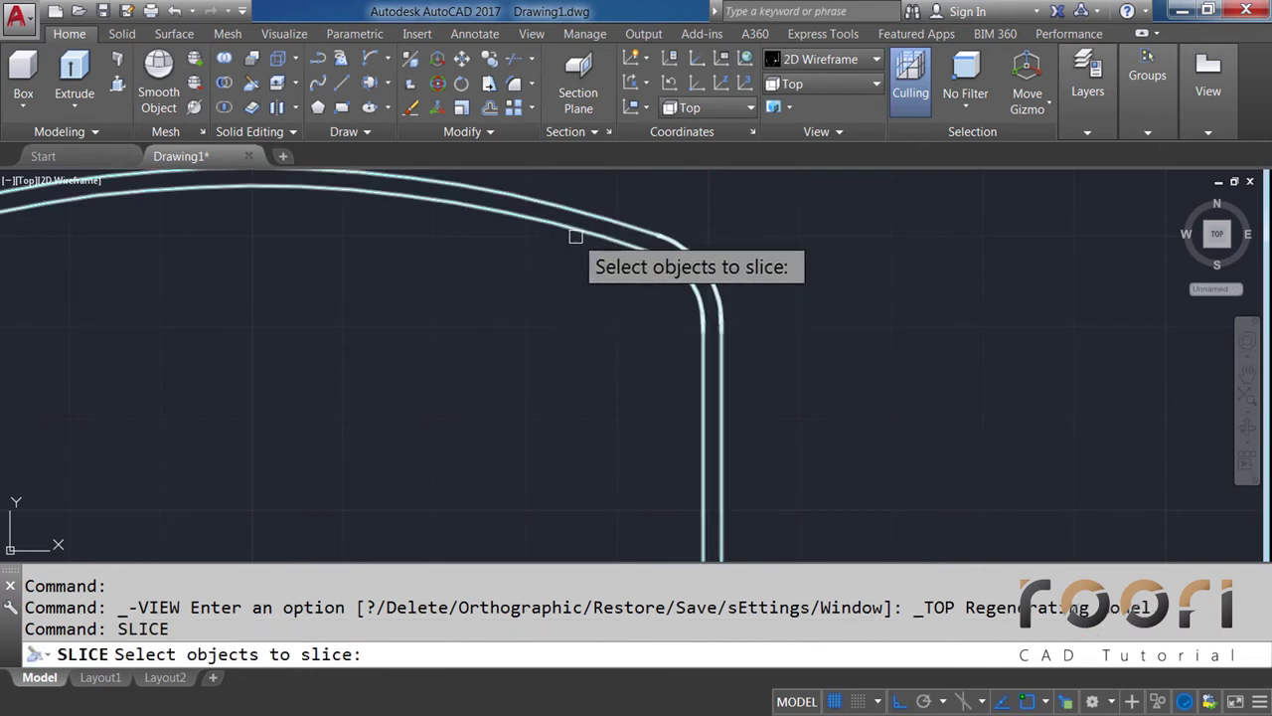
pyautogui.click(573, 236)
pyautogui.press('Return')
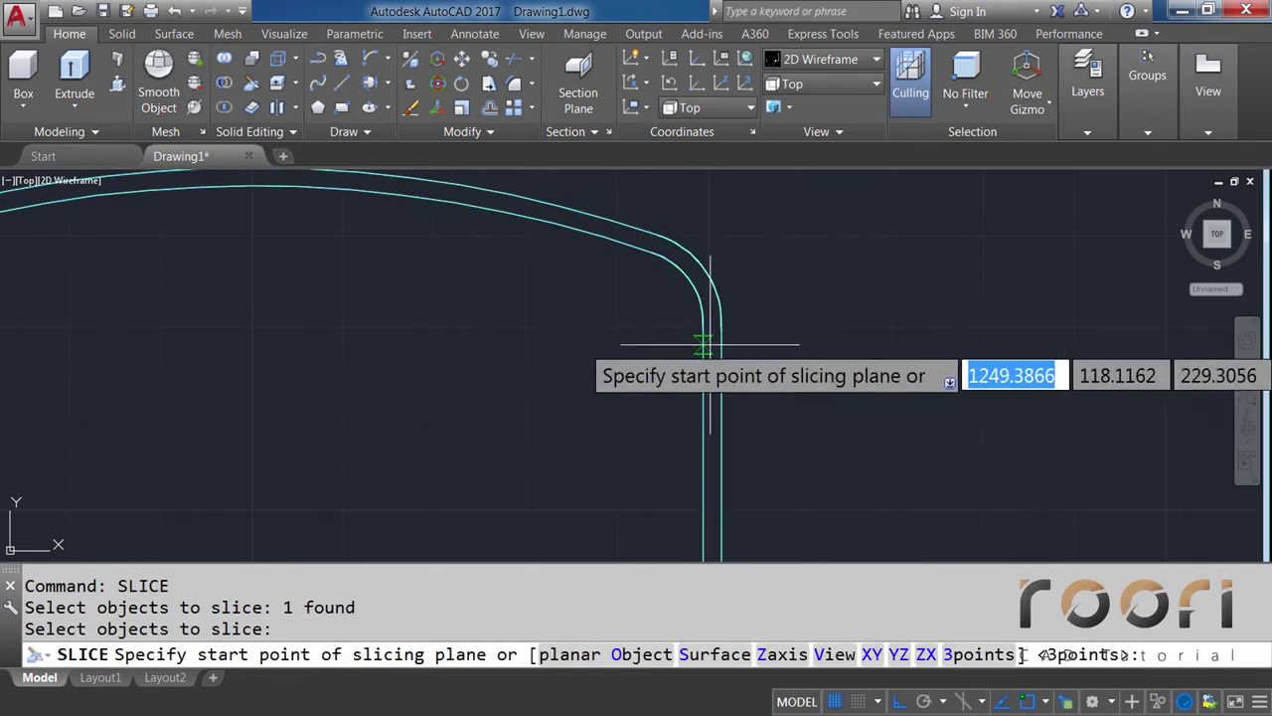
pyautogui.scroll(3, 696, 350)
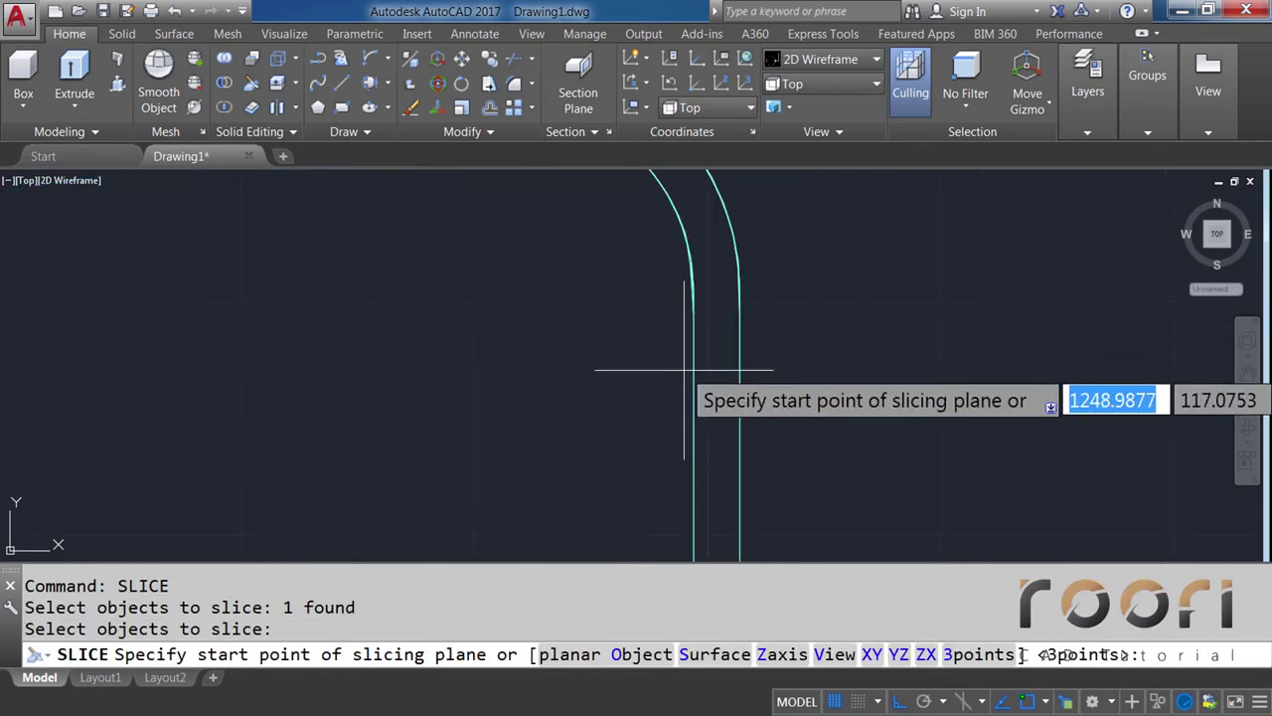
pyautogui.click(693, 313)
pyautogui.click(845, 313)
pyautogui.click(849, 329)
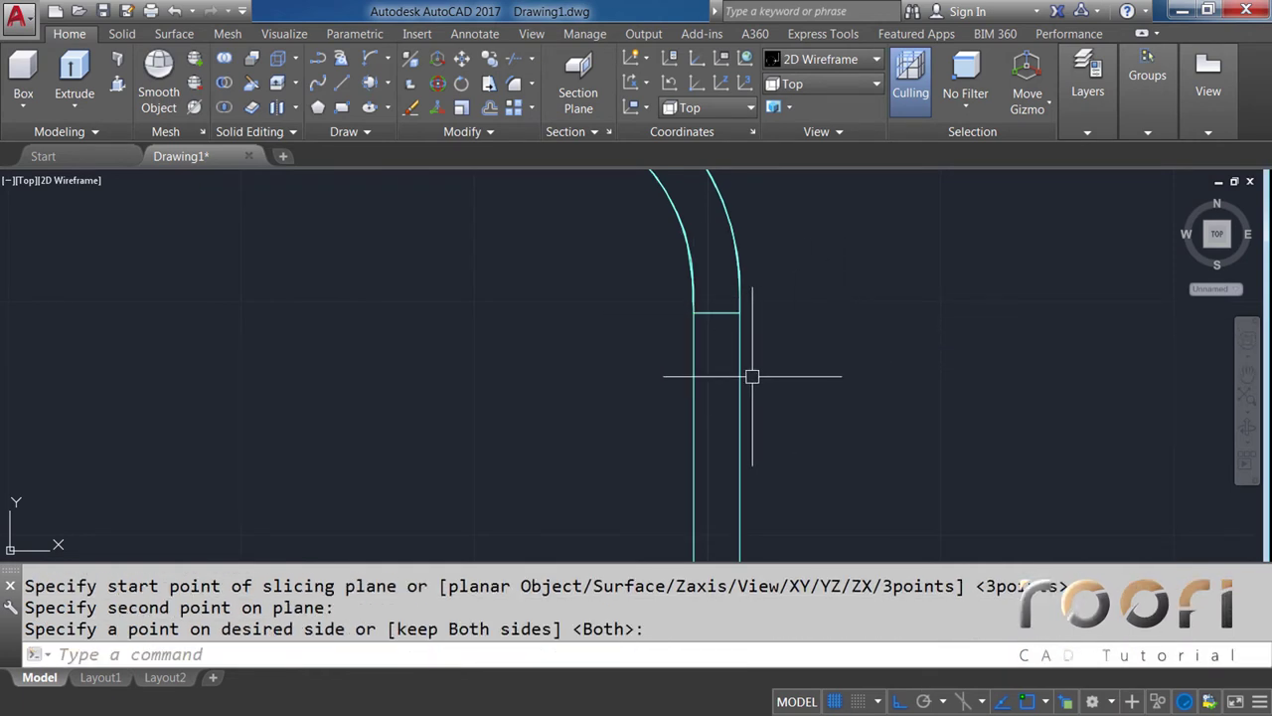
# Slice the band near its lower right corner, keeping both halves
pyautogui.scroll(-2, 750, 363)
pyautogui.scroll(-1, 748, 362)
pyautogui.scroll(-1, 736, 377)
pyautogui.scroll(-1, 705, 407)
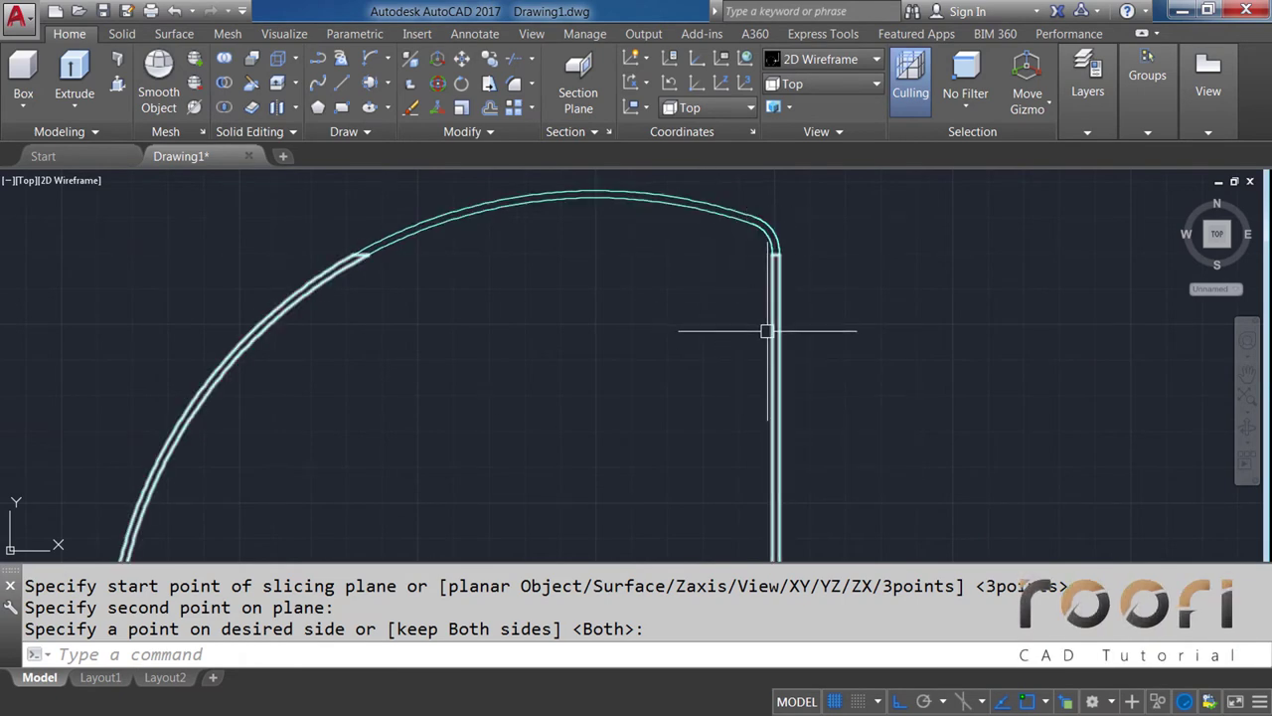
pyautogui.scroll(-3, 670, 377)
pyautogui.moveTo(670, 440); pyautogui.dragTo(676, 273, button='middle')
pyautogui.scroll(2, 696, 444)
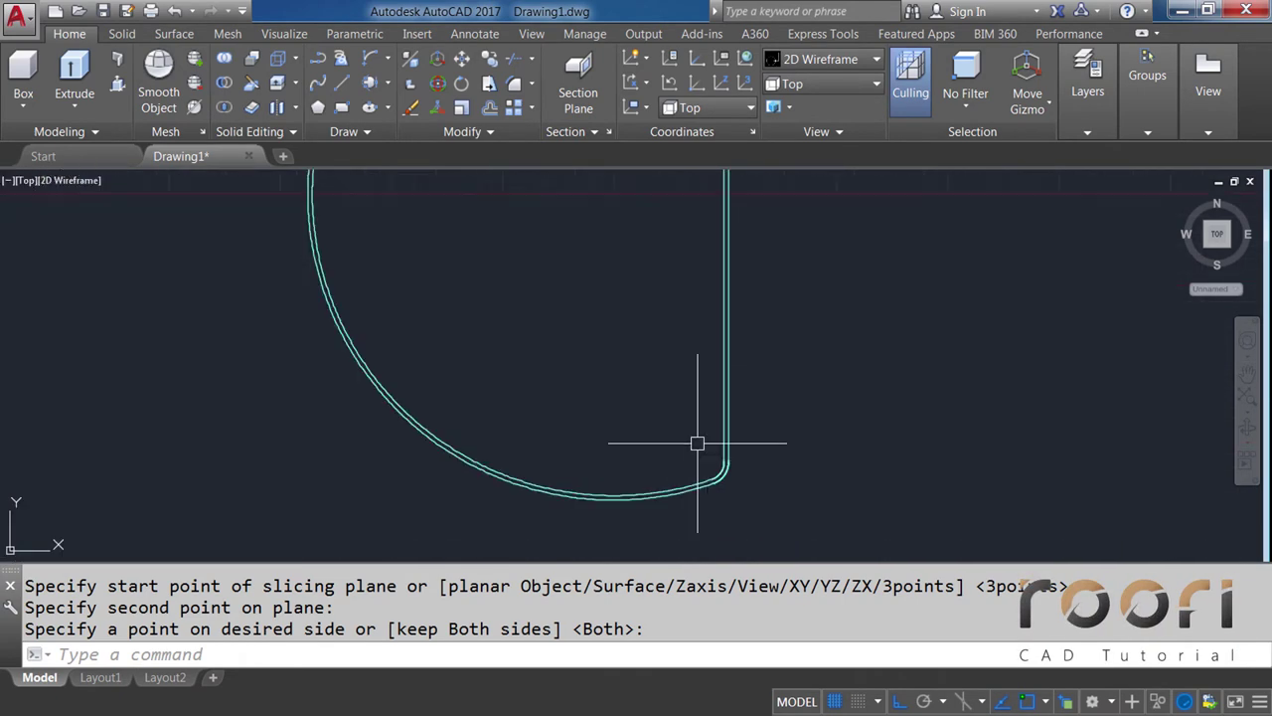
pyautogui.scroll(5, 697, 443)
pyautogui.moveTo(695, 468); pyautogui.dragTo(784, 488, button='middle')
pyautogui.write('S')
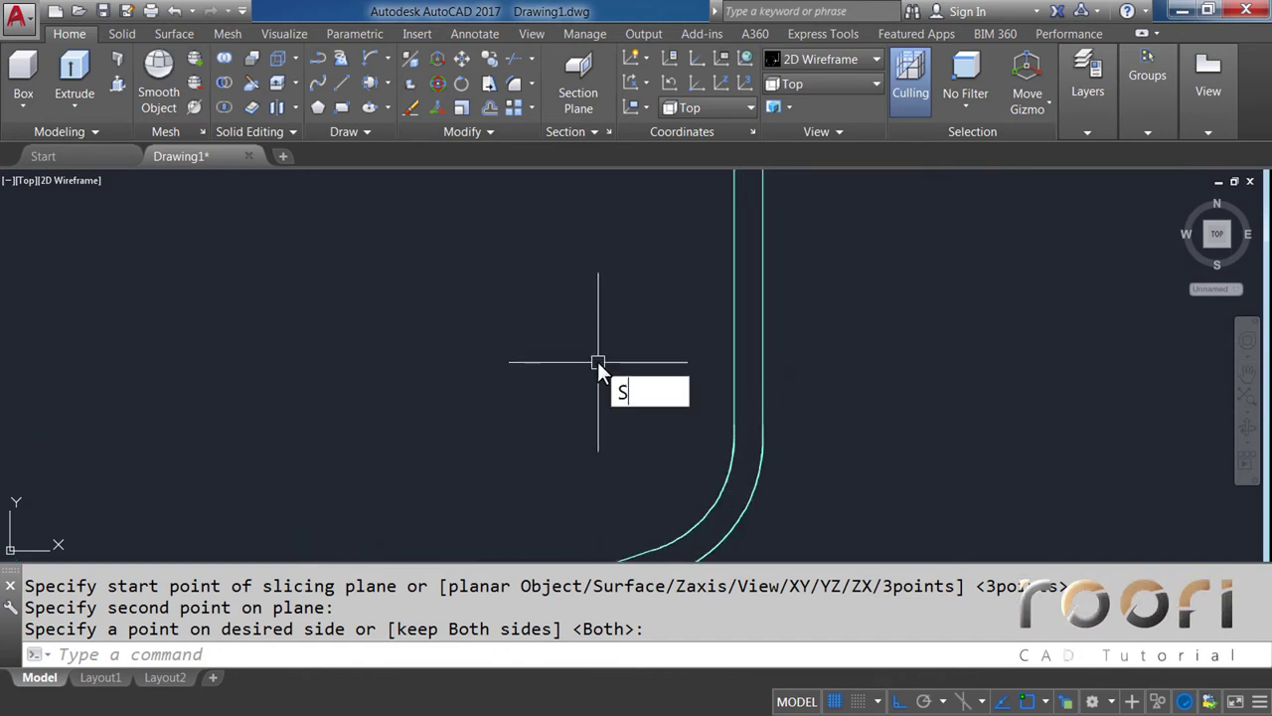
pyautogui.write('LICE')
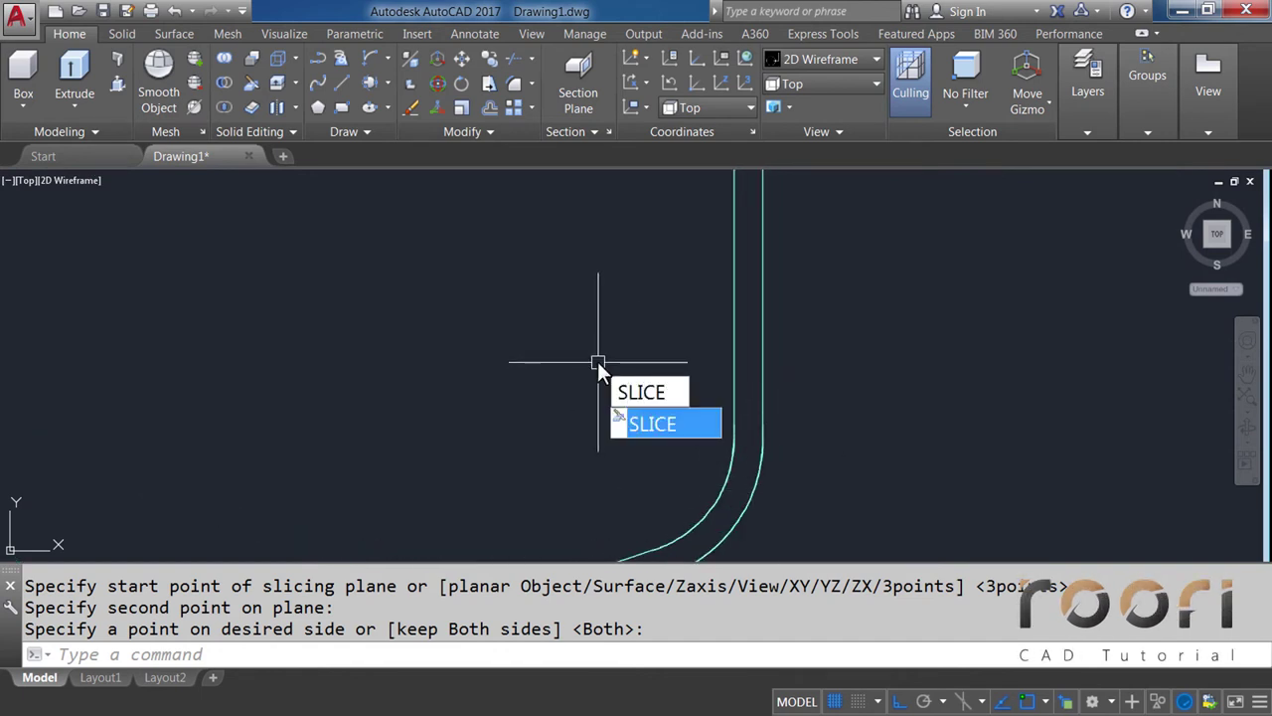
pyautogui.press('Return')
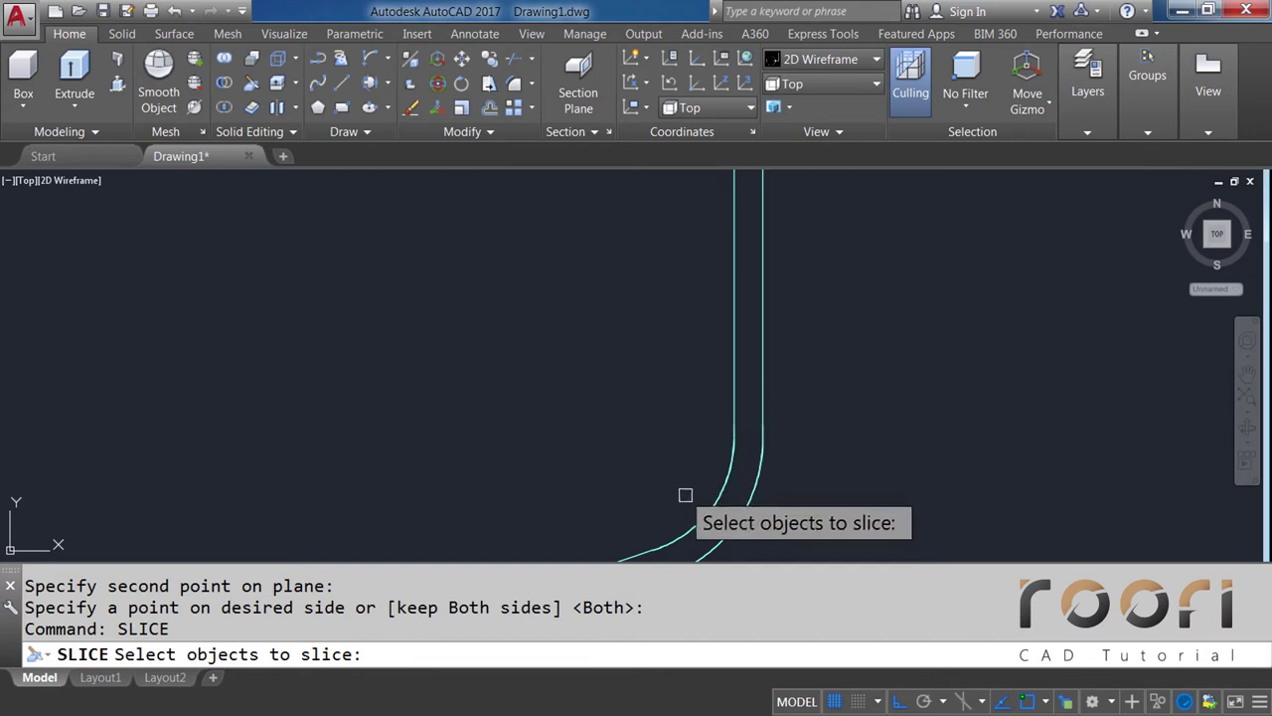
pyautogui.click(707, 510)
pyautogui.press('Return')
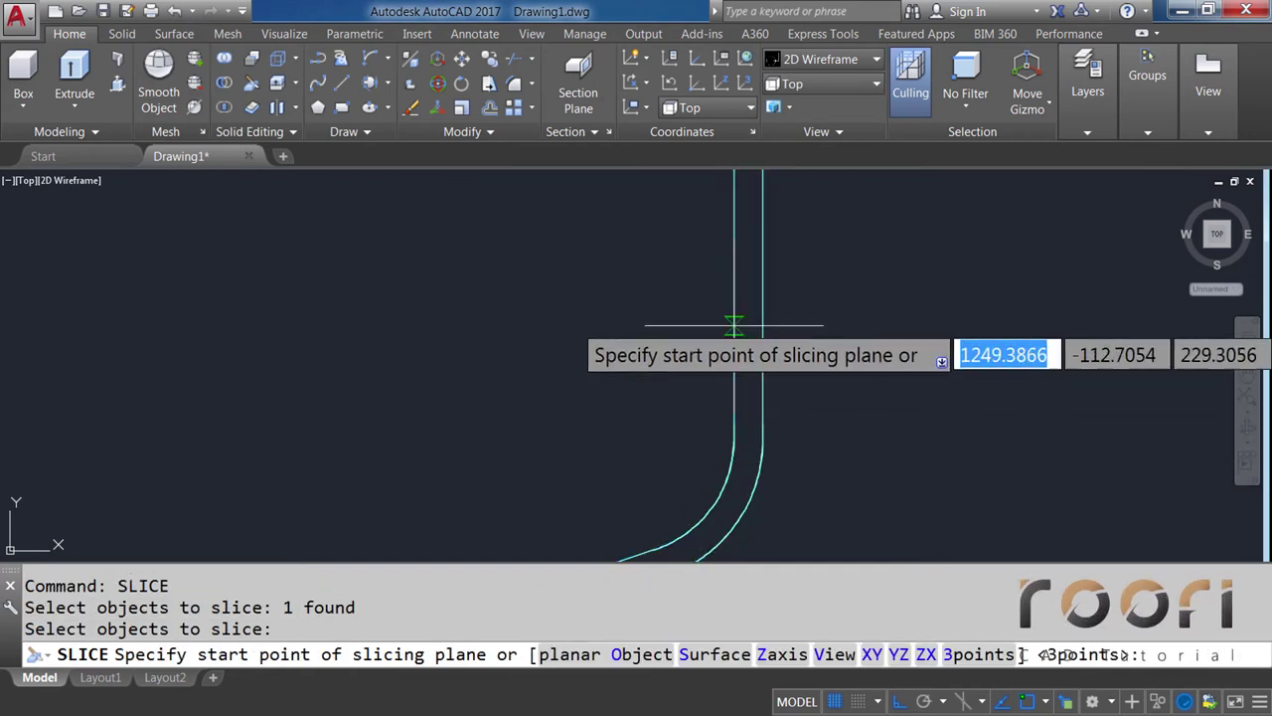
pyautogui.click(733, 425)
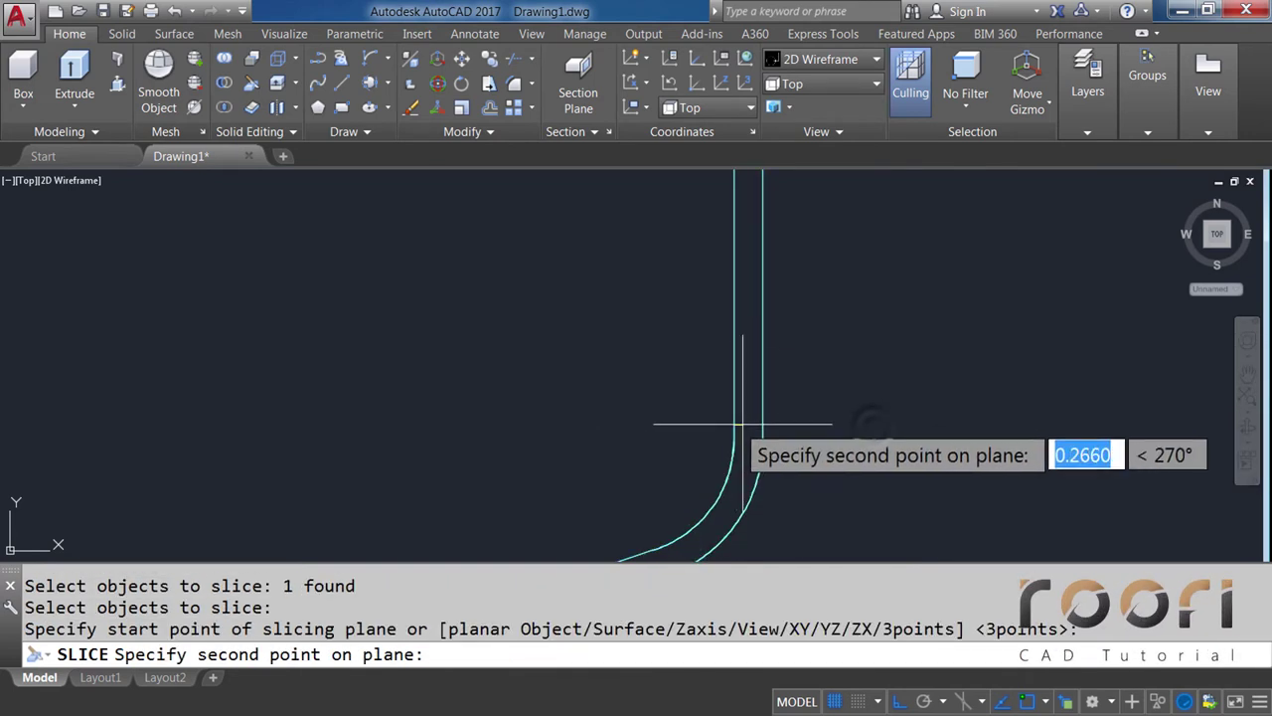
pyautogui.click(742, 426)
pyautogui.press('Return')
pyautogui.scroll(-2, 873, 414)
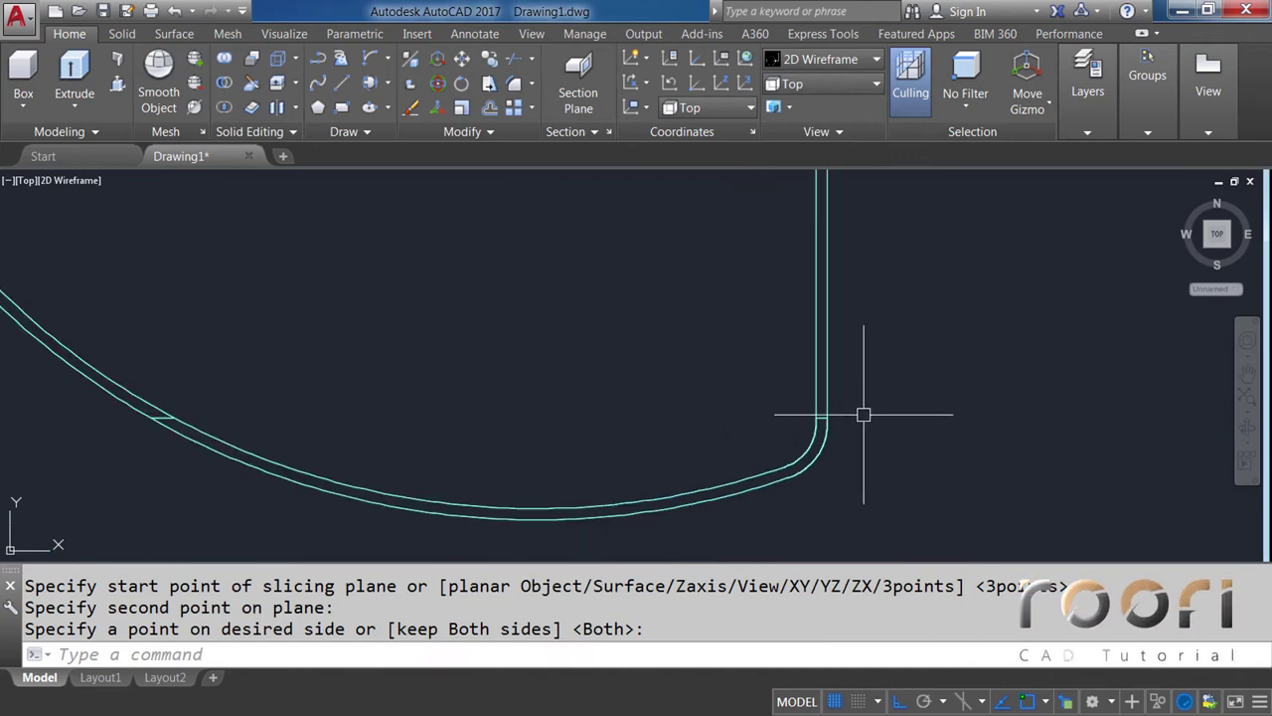
pyautogui.scroll(-2, 860, 415)
pyautogui.scroll(-2, 835, 434)
pyautogui.moveTo(754, 318); pyautogui.dragTo(619, 429, button='middle')
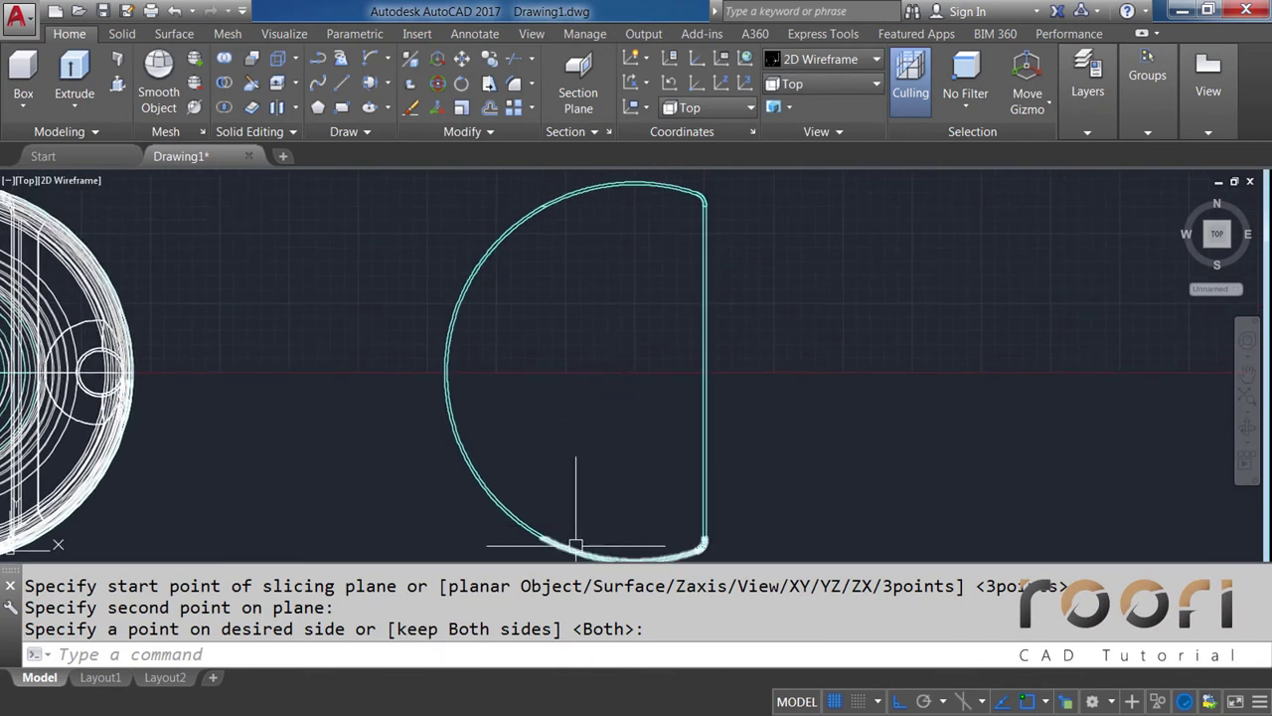
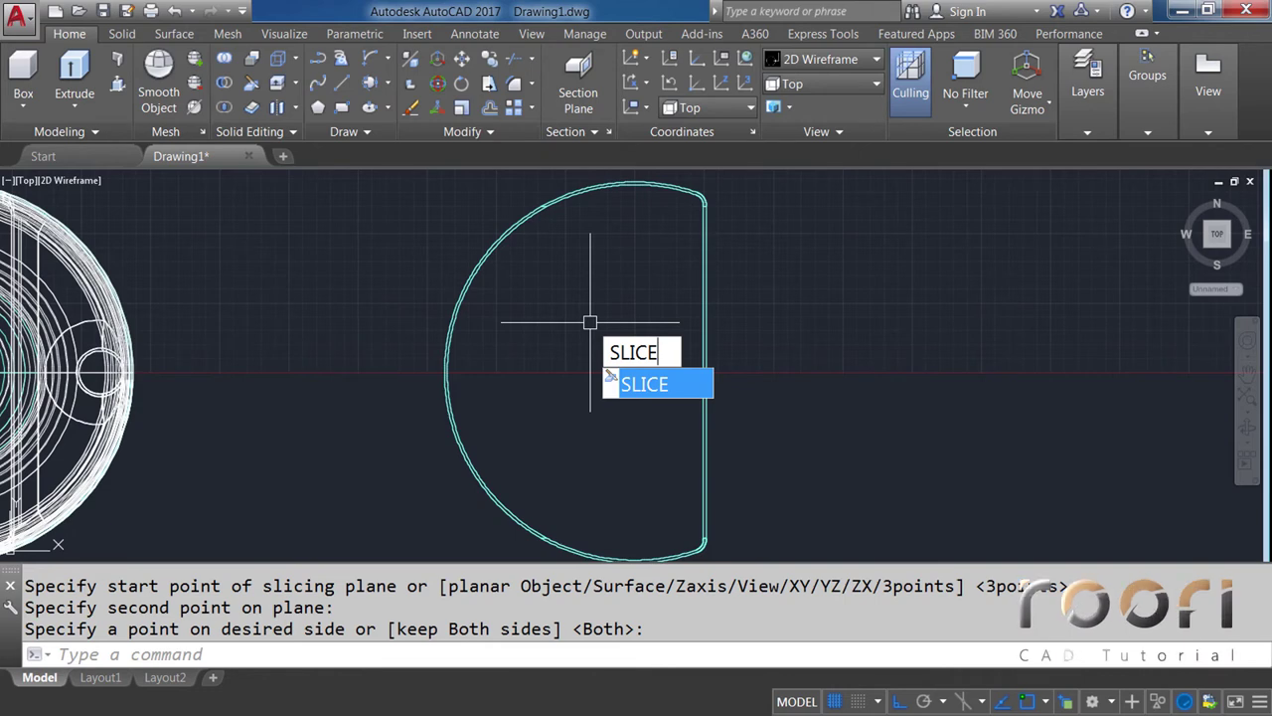
# Slice the D-shaped solid with a vertical plane
pyautogui.press('Return')
pyautogui.click(704, 363)
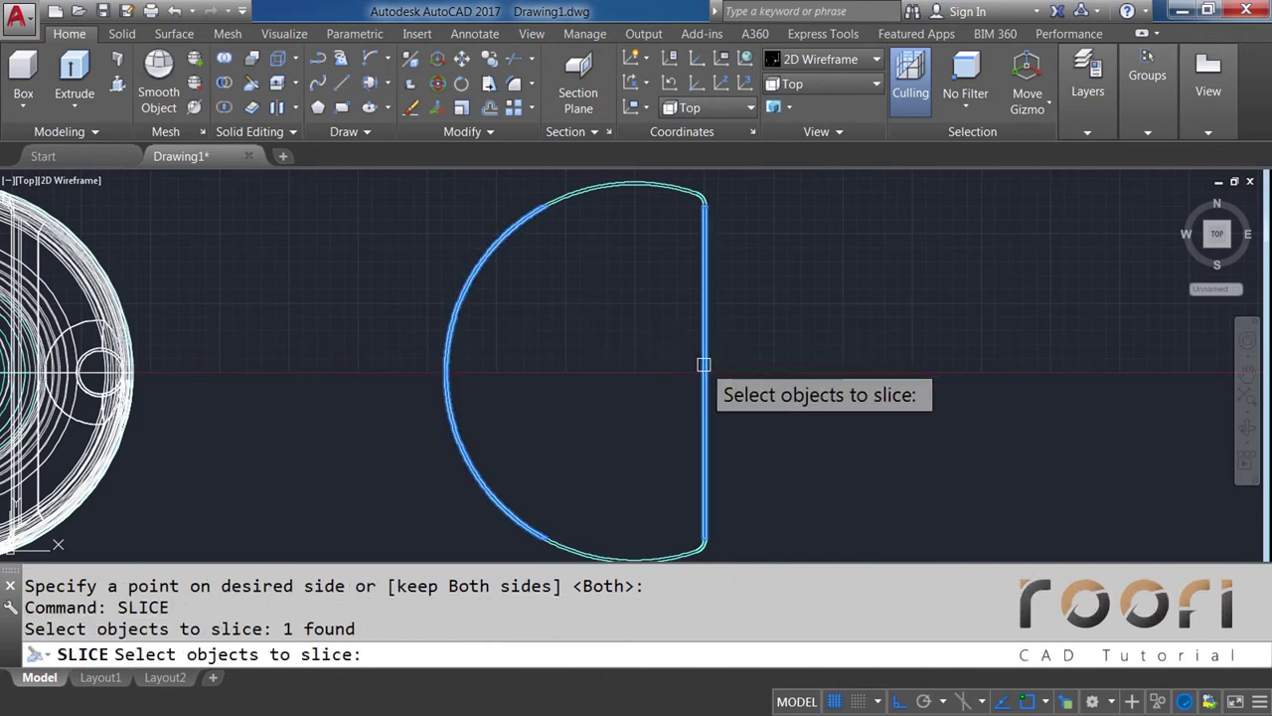
pyautogui.press('Return')
pyautogui.click(611, 467)
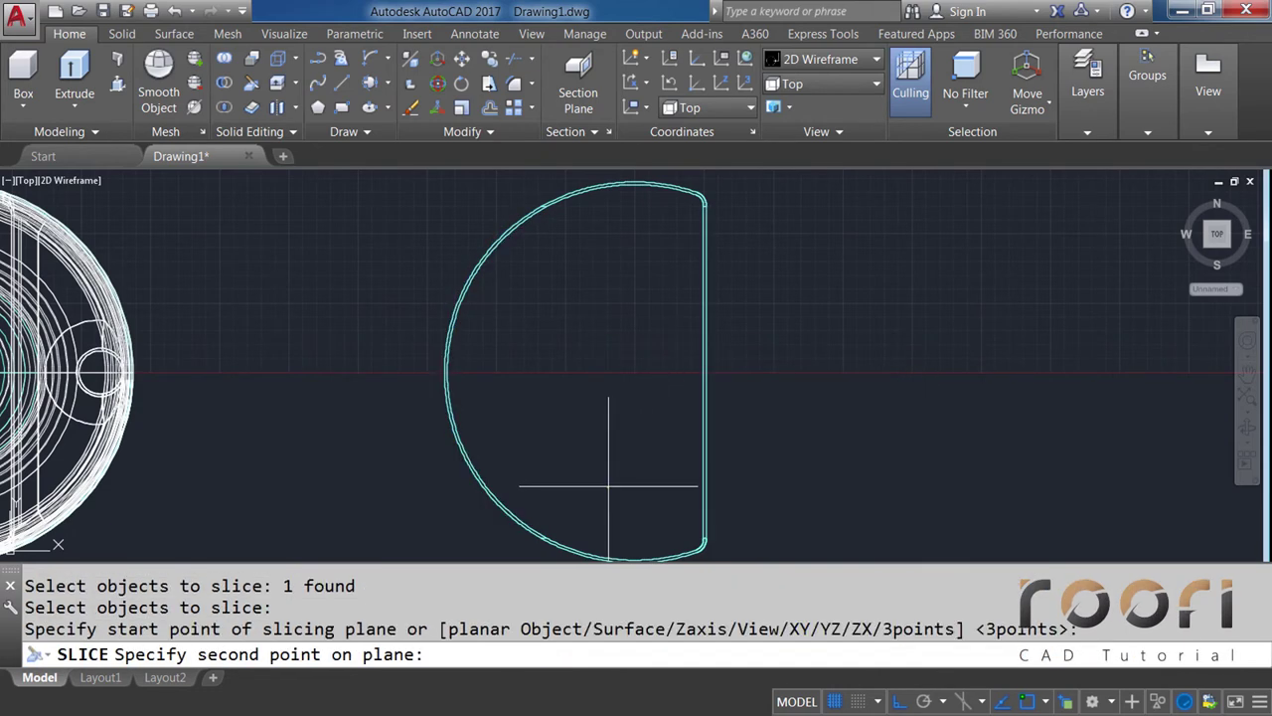
pyautogui.click(614, 261)
pyautogui.click(612, 261)
pyautogui.write('UNION')
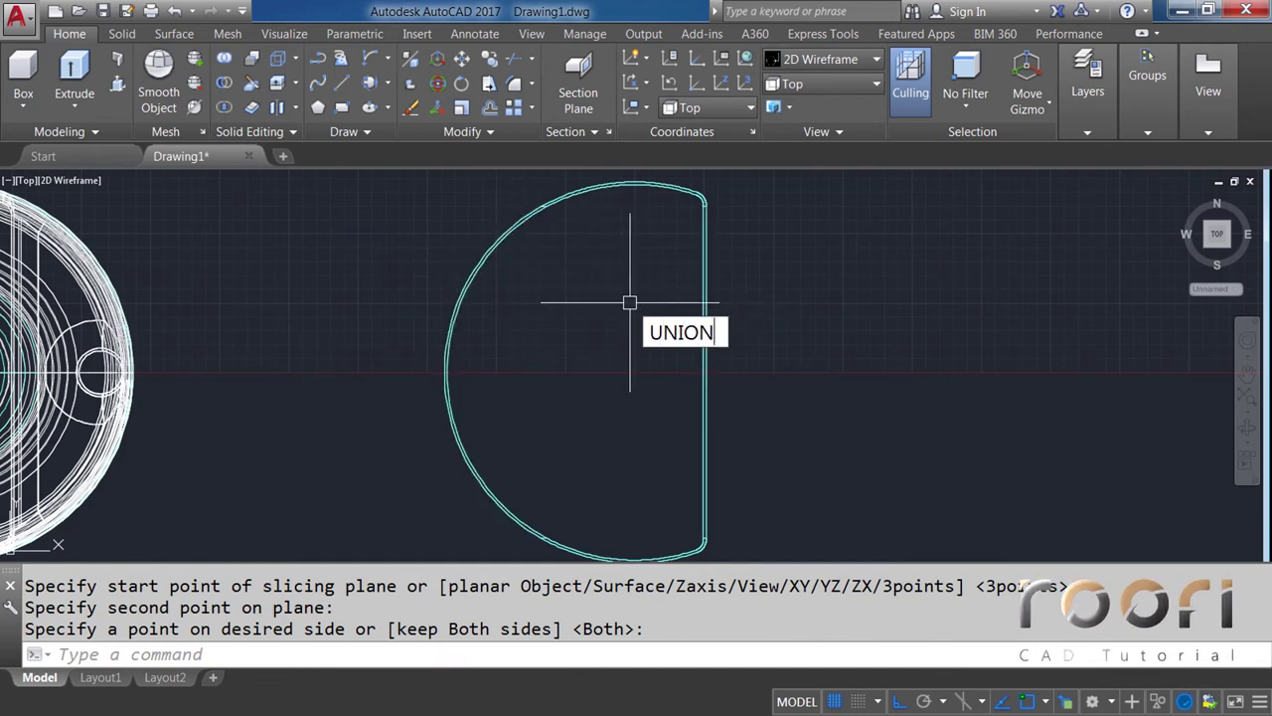
# Union the top, left and bottom arc pieces into one solid
pyautogui.press('Return')
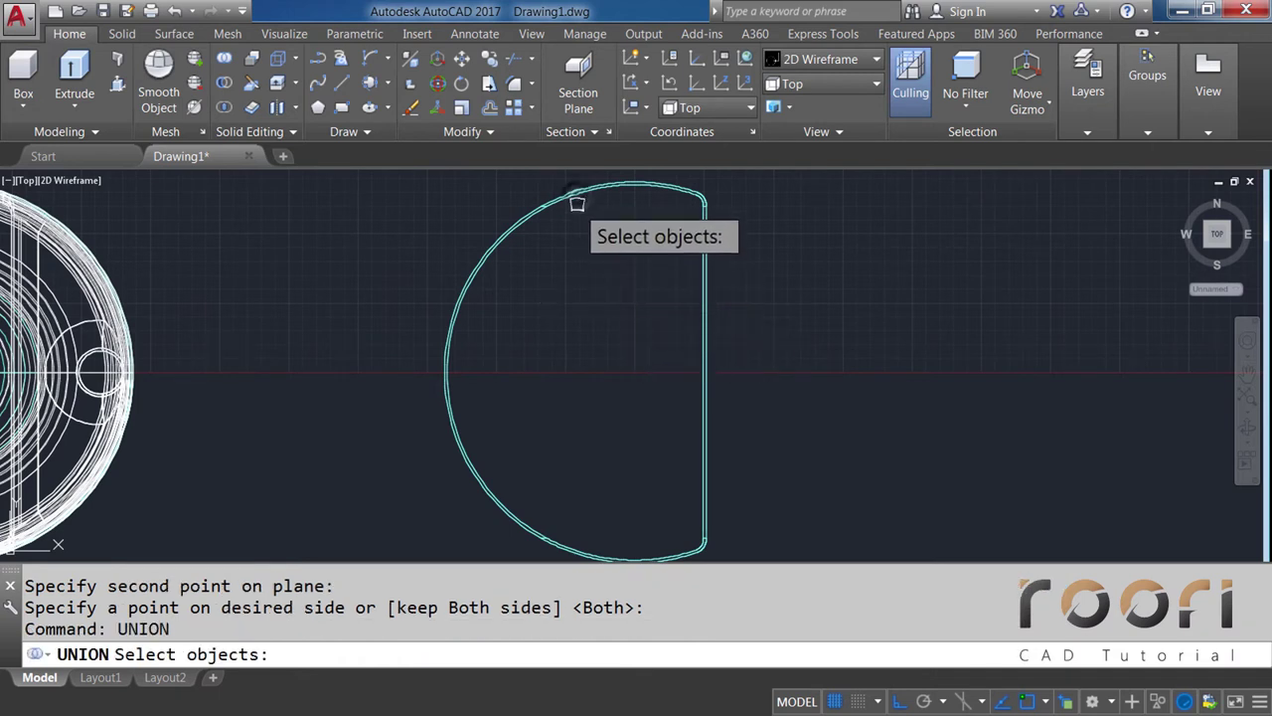
pyautogui.click(569, 195)
pyautogui.click(513, 234)
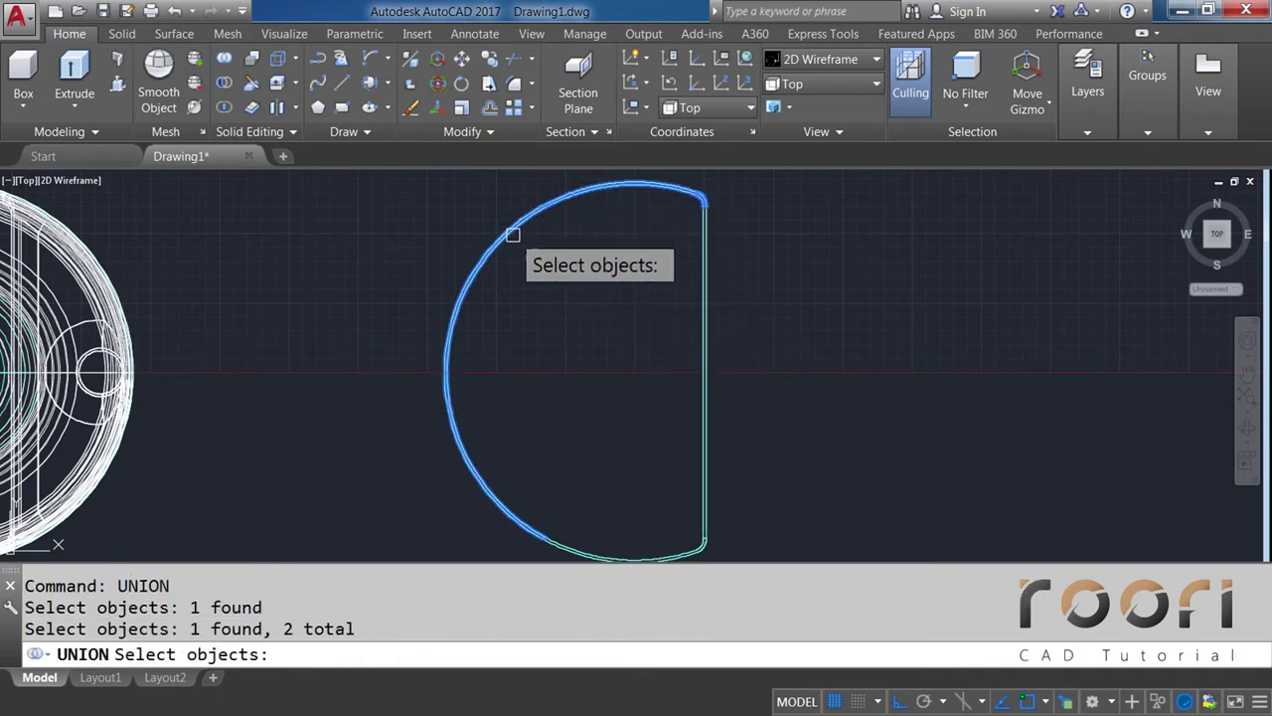
pyautogui.click(580, 545)
pyautogui.press('Return')
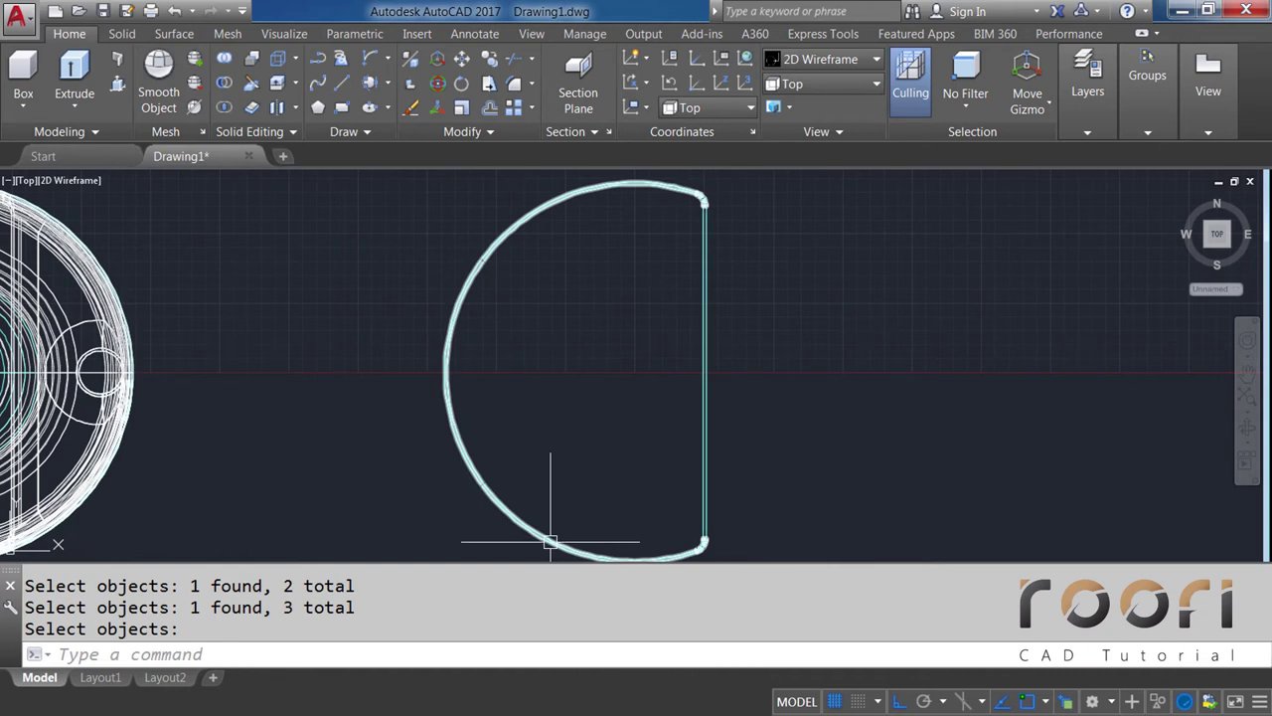
# Put the straight vertical edge on layer 0
pyautogui.click(703, 354)
pyautogui.click(1084, 135)
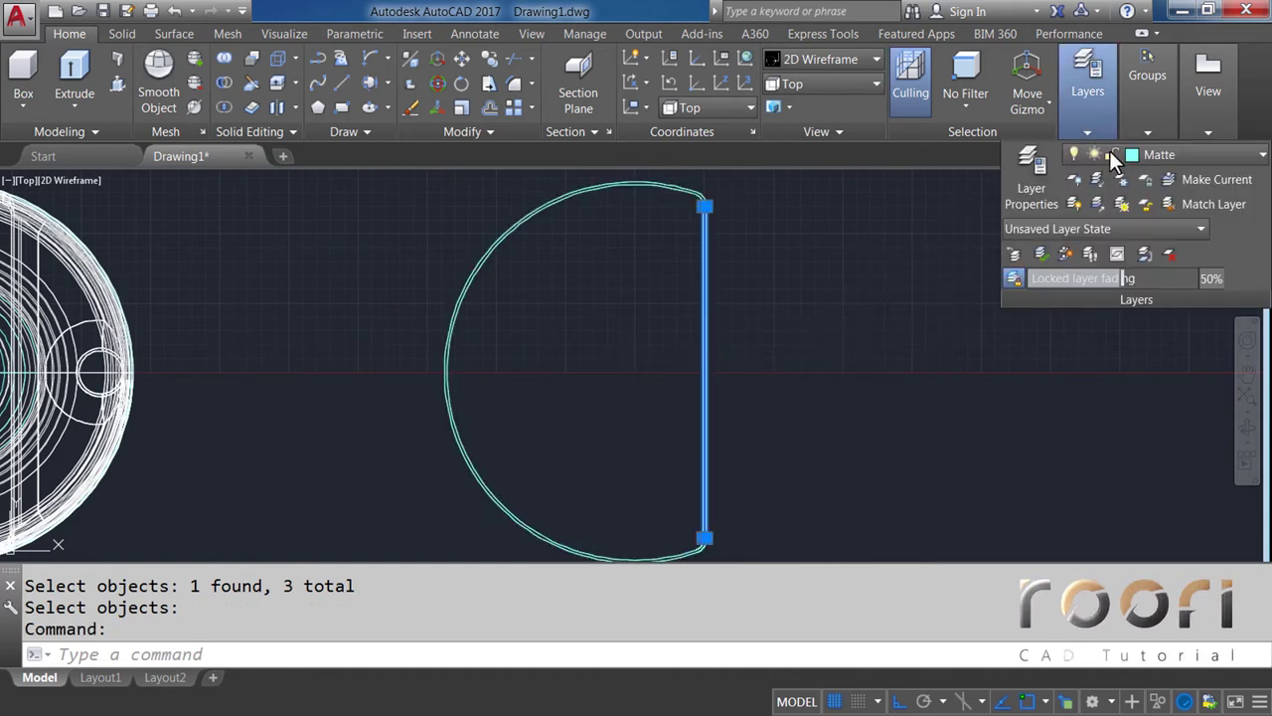
pyautogui.click(1203, 154)
pyautogui.click(1163, 176)
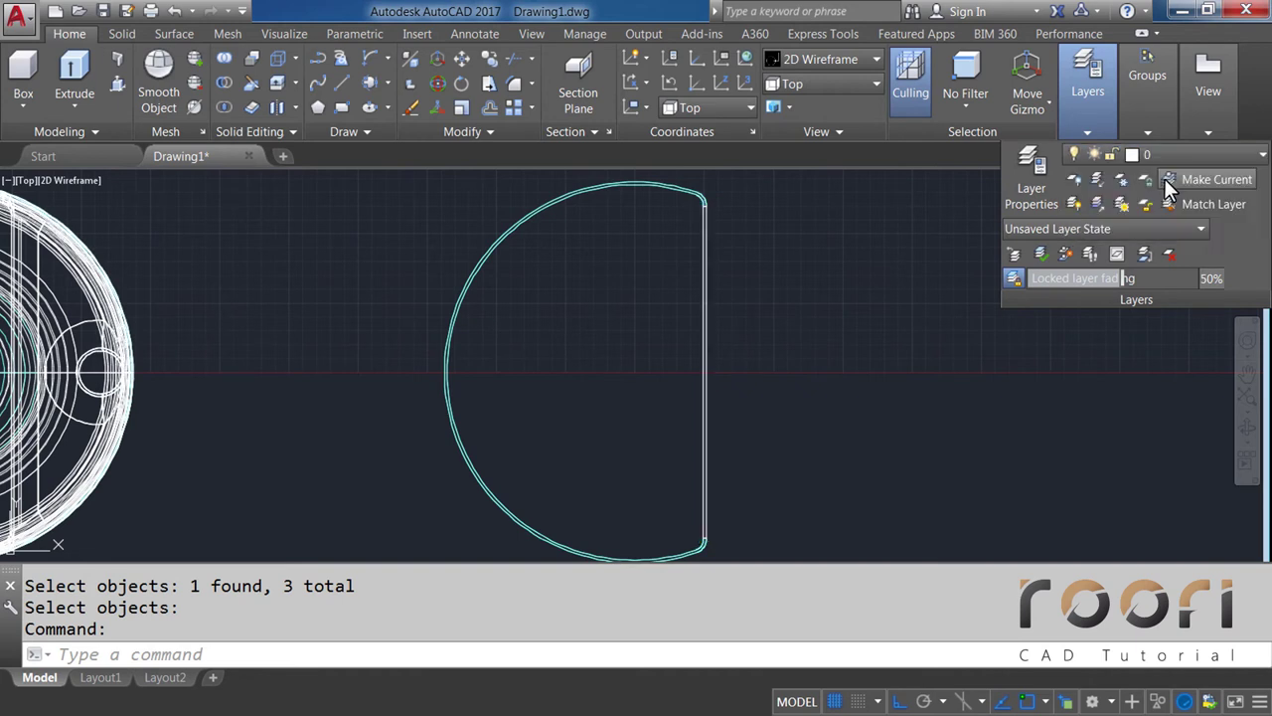
pyautogui.click(805, 227)
pyautogui.press('Escape')
pyautogui.write('M')
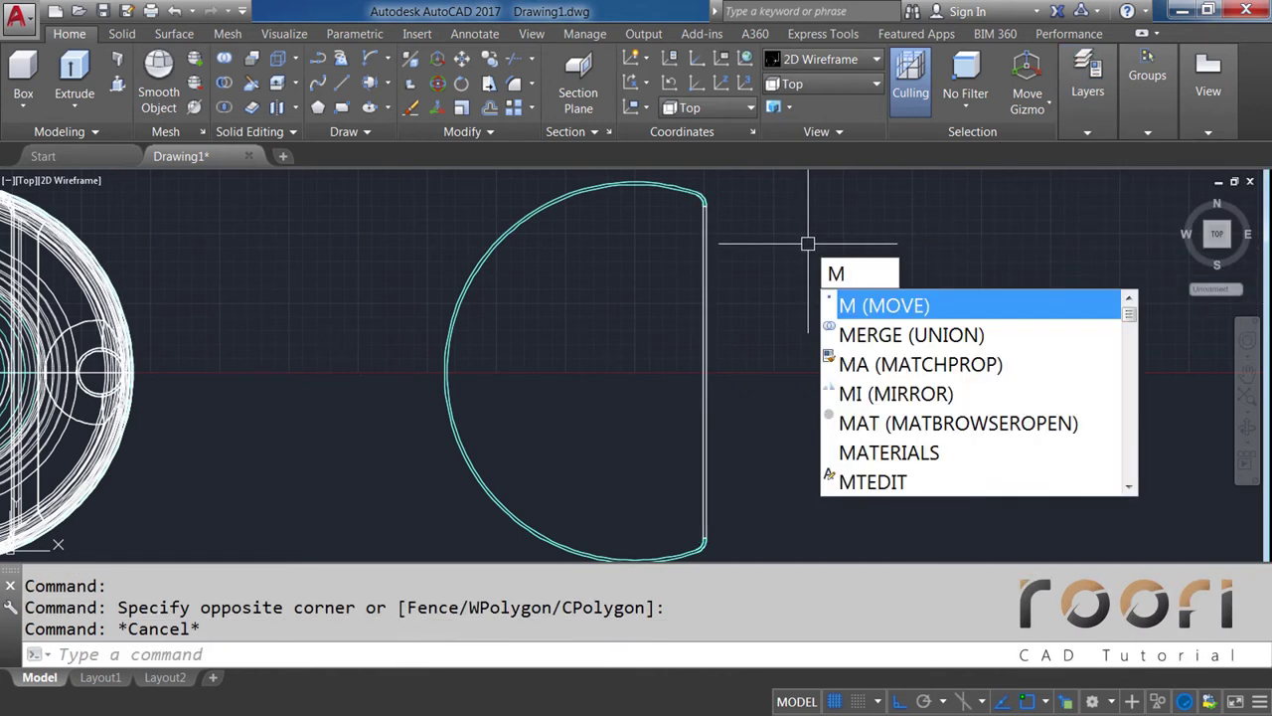
# Move the arc and line 500 units left onto the circular drawing
pyautogui.press('Return')
pyautogui.click(745, 230)
pyautogui.click(691, 191)
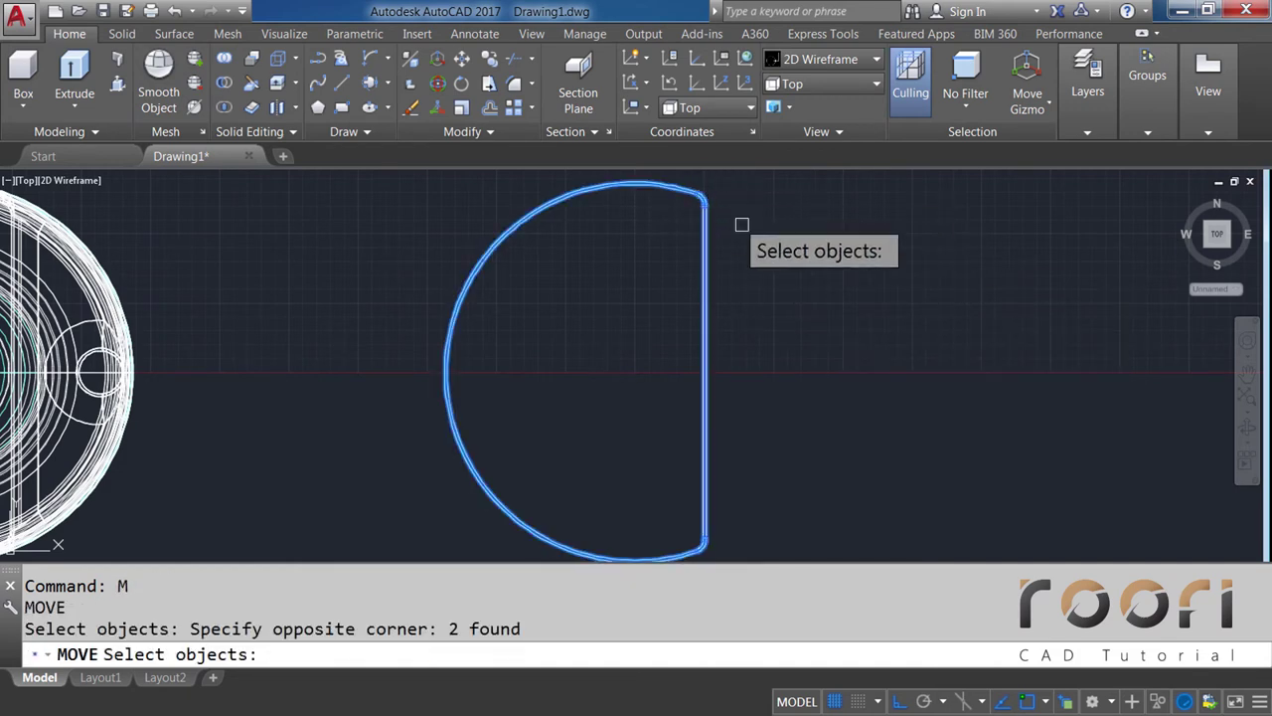
pyautogui.press('Return')
pyautogui.click(863, 280)
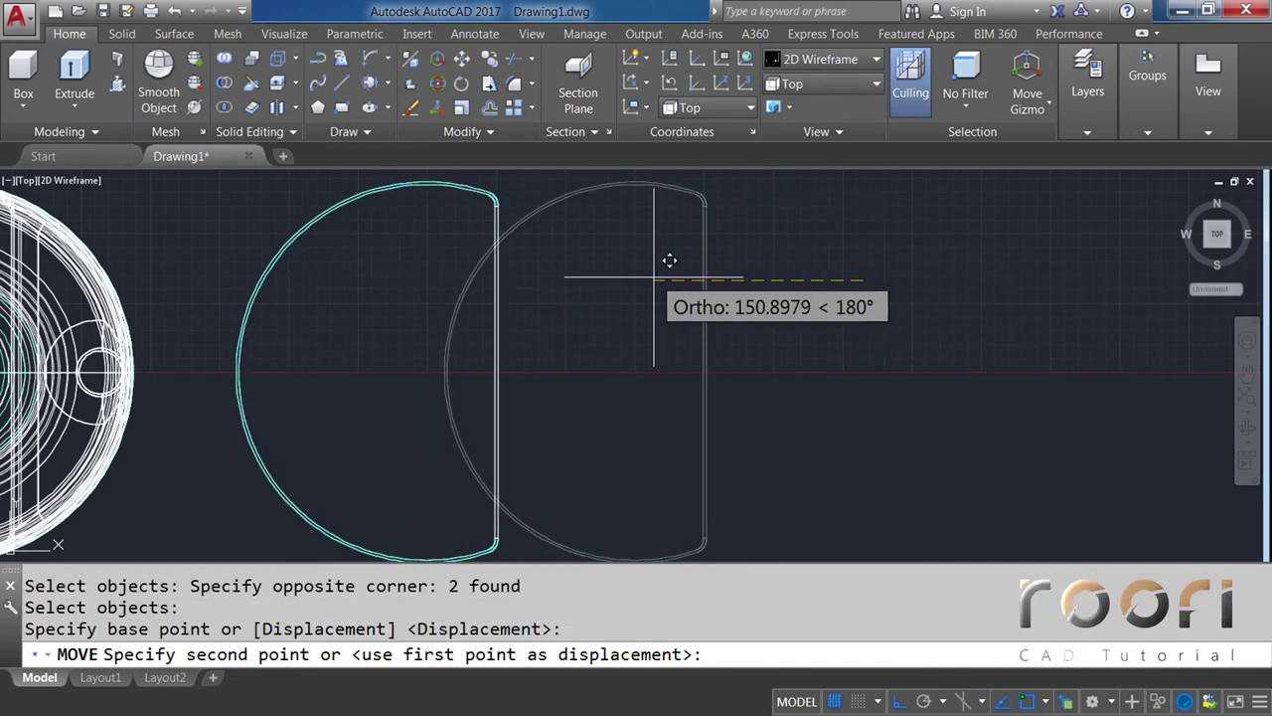
pyautogui.write('500')
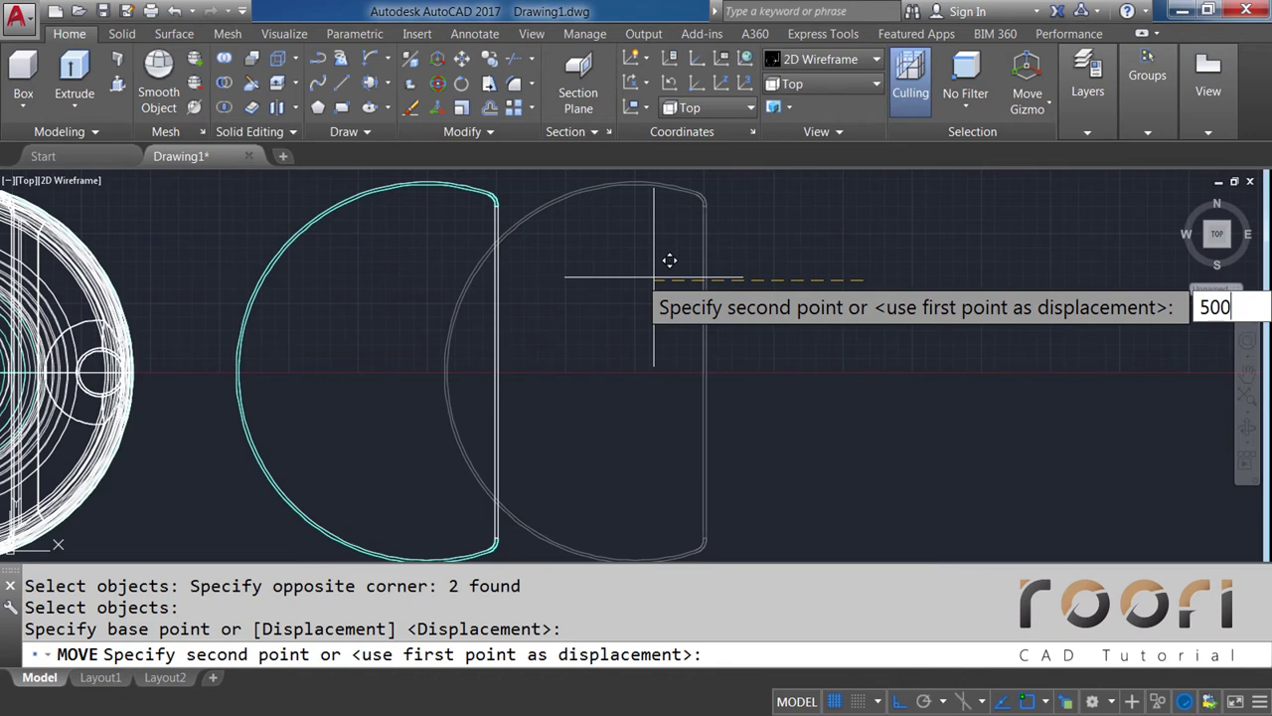
pyautogui.press('Return')
pyautogui.moveTo(377, 364); pyautogui.dragTo(687, 364, button='middle')
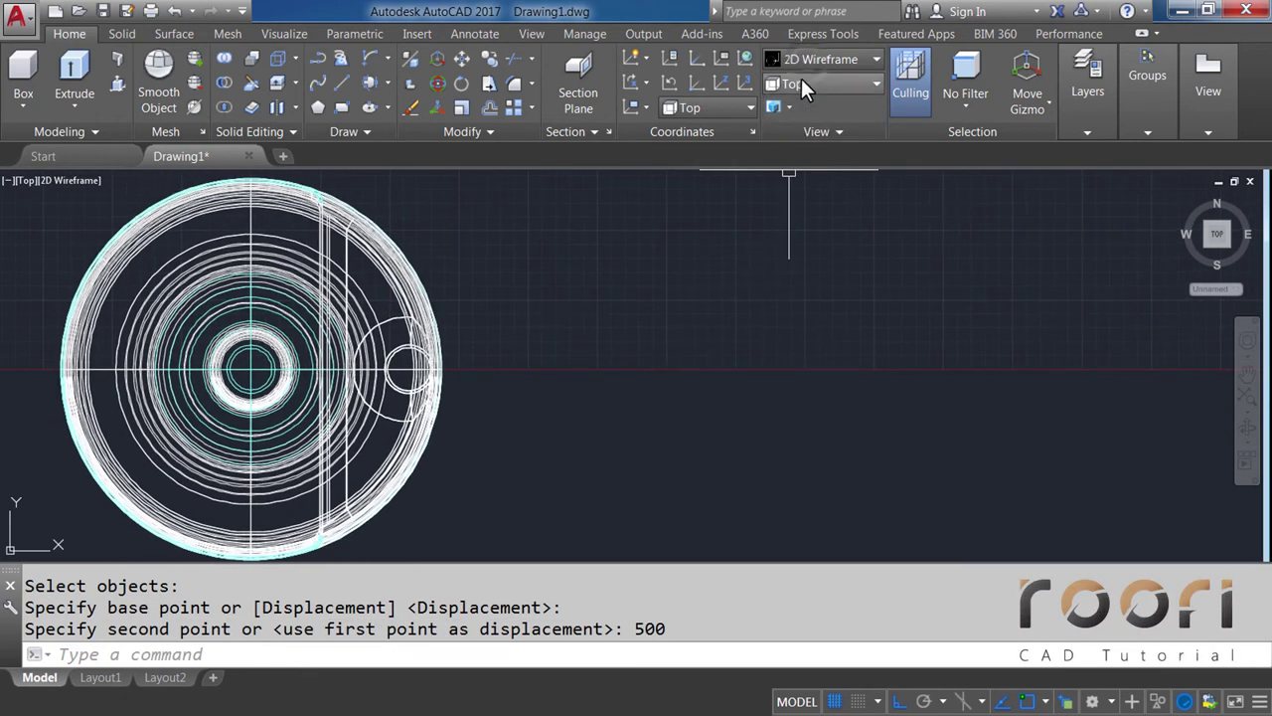
# Switch to Realistic visual style and orbit into a 3-D view of the bottle
pyautogui.click(806, 60)
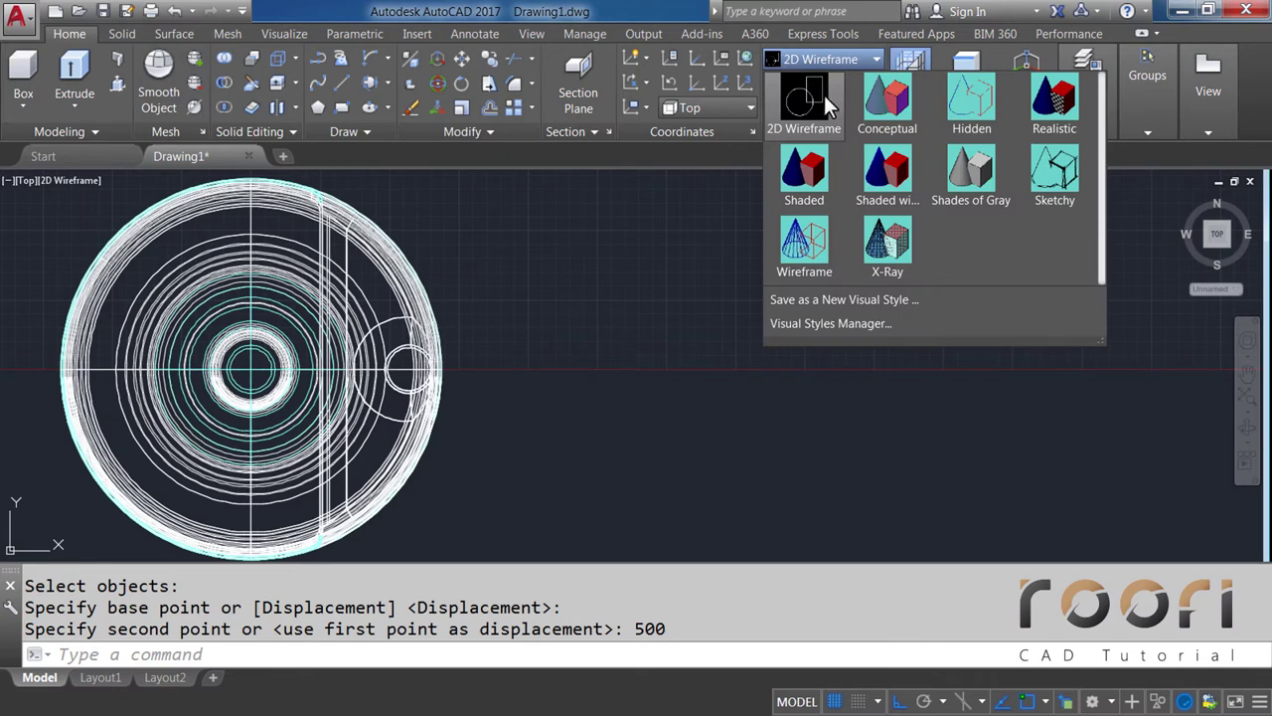
pyautogui.click(1054, 110)
pyautogui.moveTo(351, 363)
pyautogui.mouseDown(button='middle')
pyautogui.moveTo(540, 364)
pyautogui.moveTo(531, 446)
pyautogui.moveTo(463, 327)
pyautogui.mouseUp(button='middle')
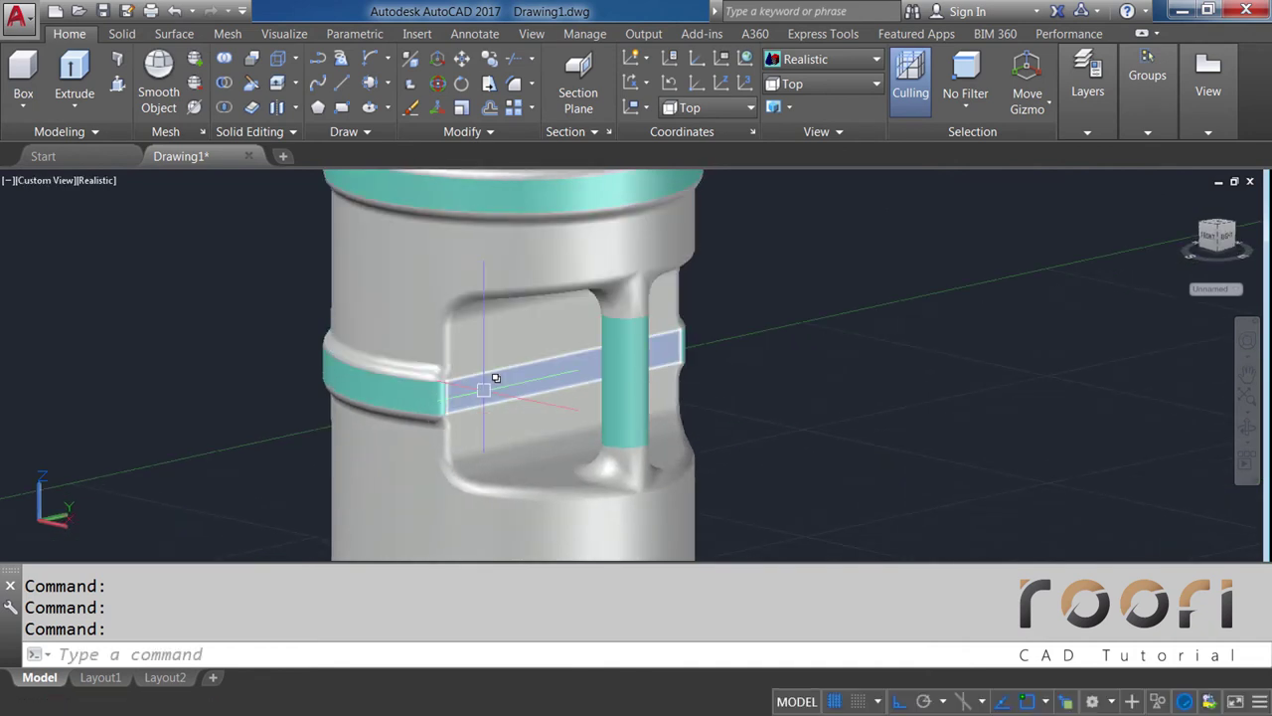
pyautogui.moveTo(495, 377); pyautogui.dragTo(517, 298, button='middle')
pyautogui.scroll(-3, 497, 368)
pyautogui.moveTo(497, 367)
pyautogui.mouseDown(button='middle')
pyautogui.moveTo(531, 373)
pyautogui.moveTo(570, 342)
pyautogui.mouseUp(button='middle')
pyautogui.write('UNION')
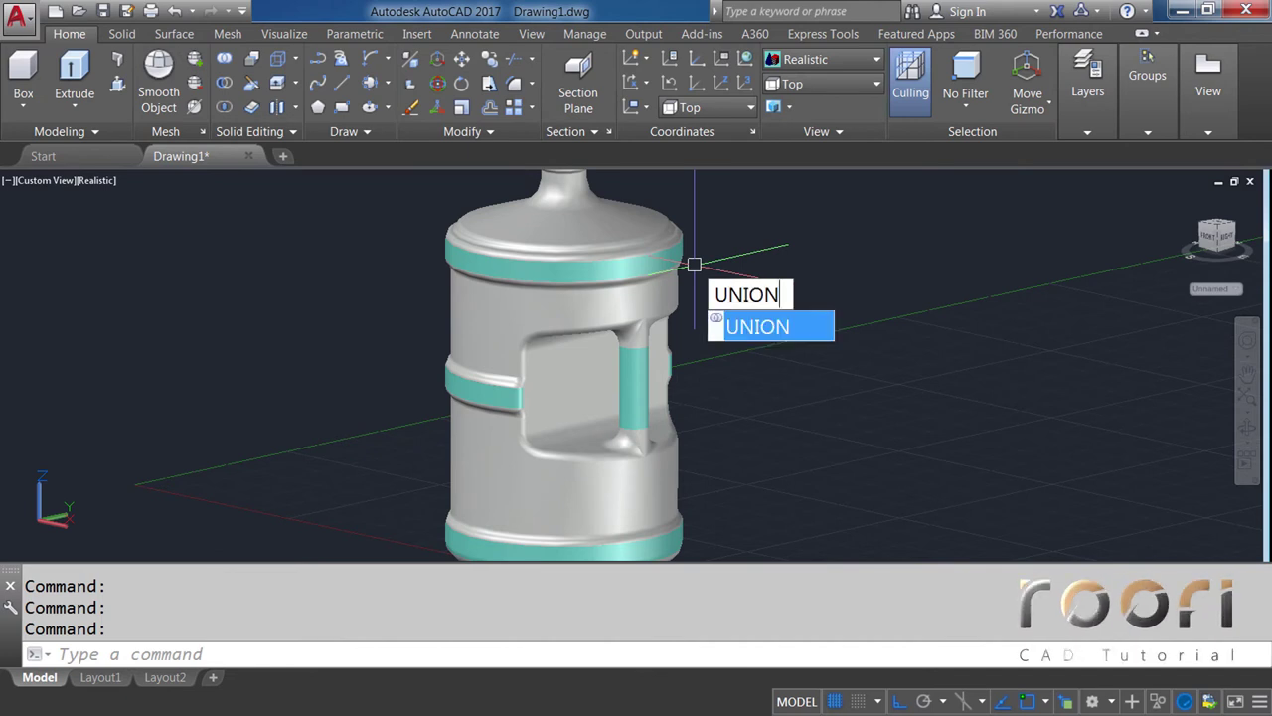
# Union the bottle's top, middle and bottom parts and the grey bar into one solid
pyautogui.press('Return')
pyautogui.click(654, 213)
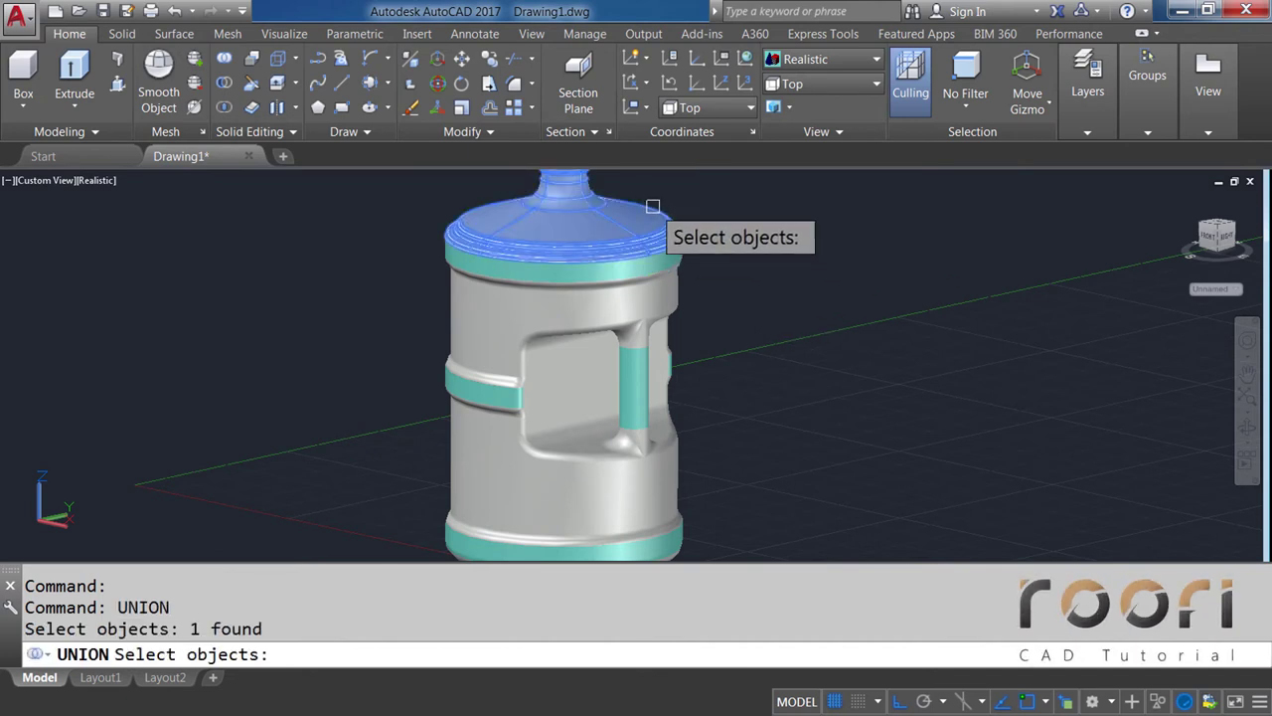
pyautogui.click(677, 301)
pyautogui.click(682, 438)
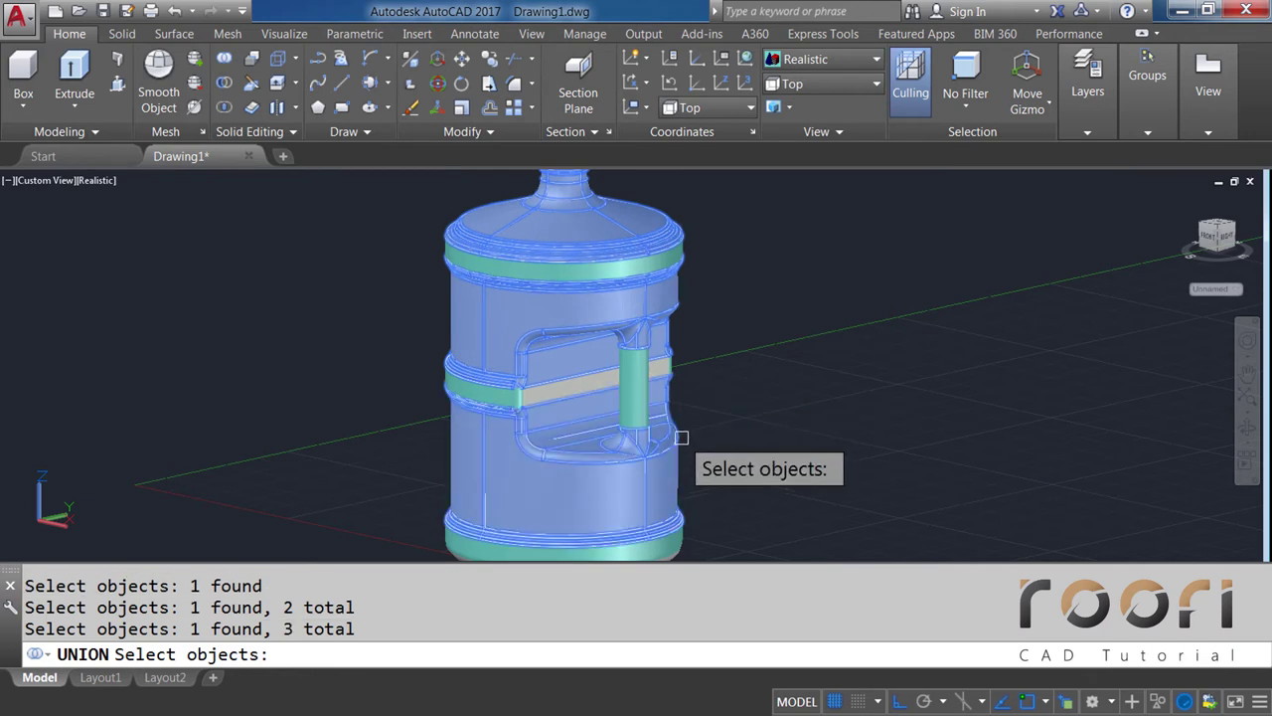
pyautogui.click(610, 397)
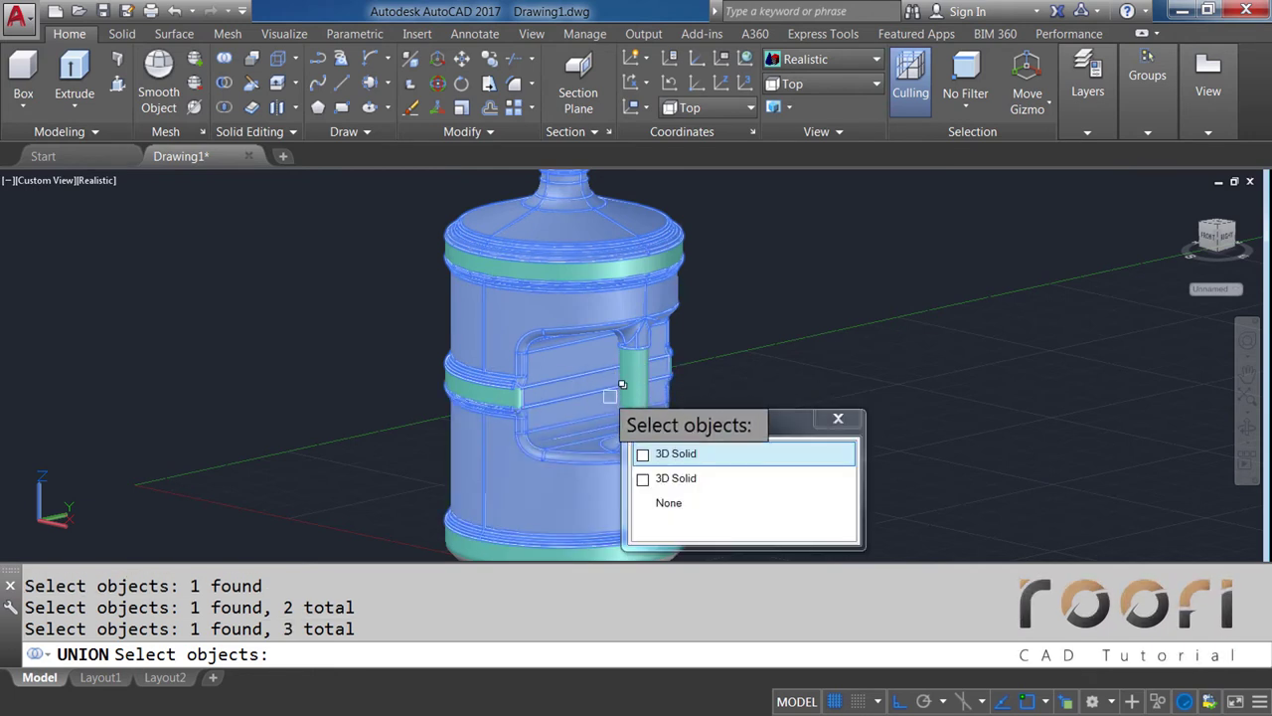
pyautogui.click(676, 453)
pyautogui.press('Return')
pyautogui.write('UNION')
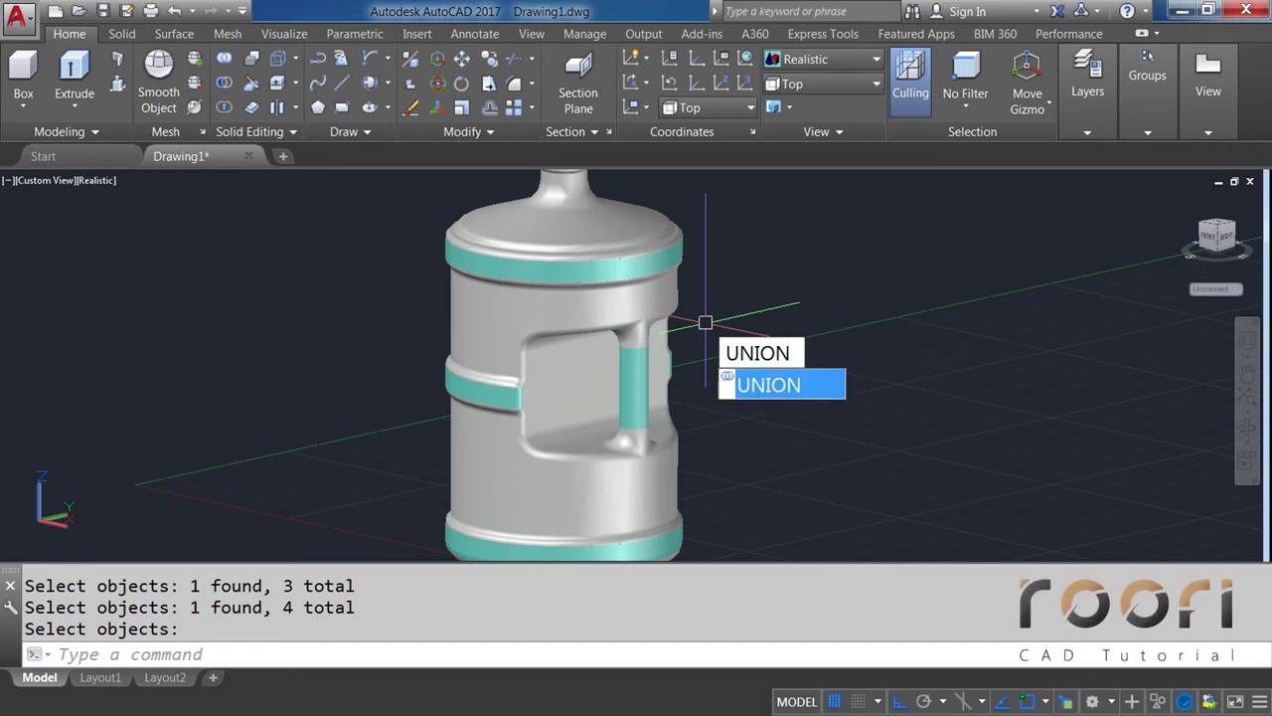
# Union the top ring, middle ring and grip pillar into one solid
pyautogui.press('Return')
pyautogui.click(687, 247)
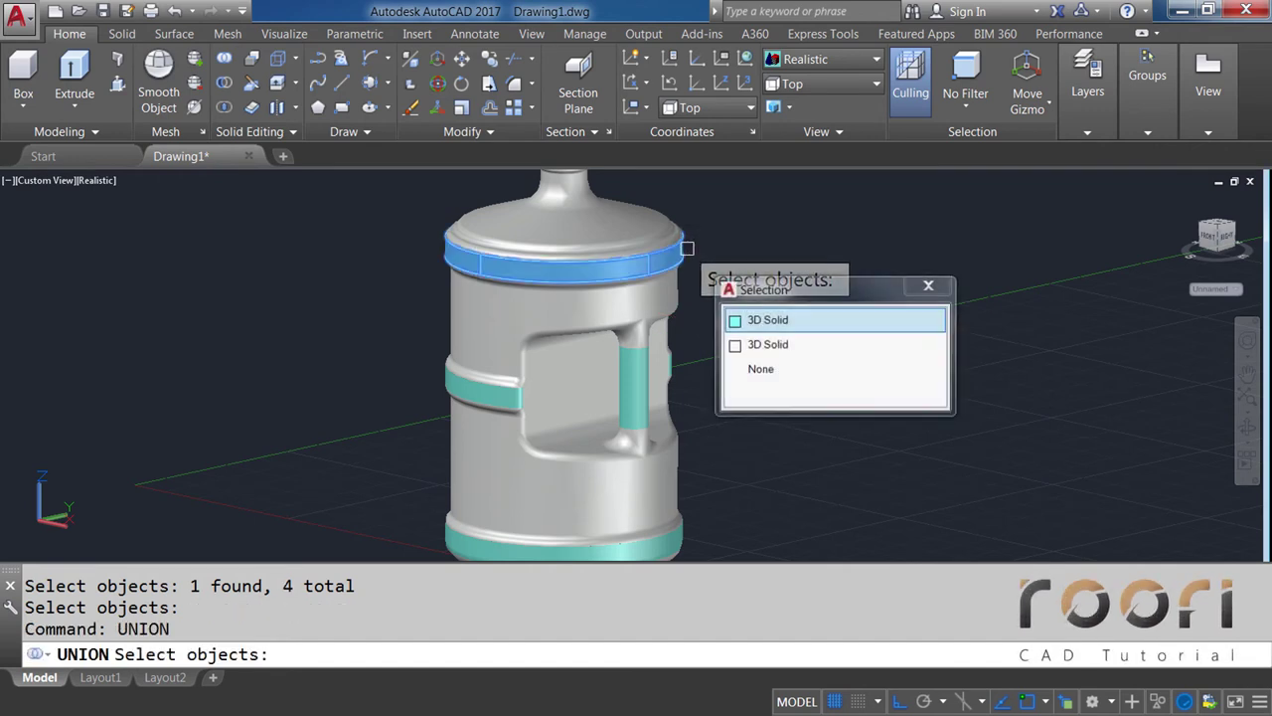
pyautogui.click(755, 320)
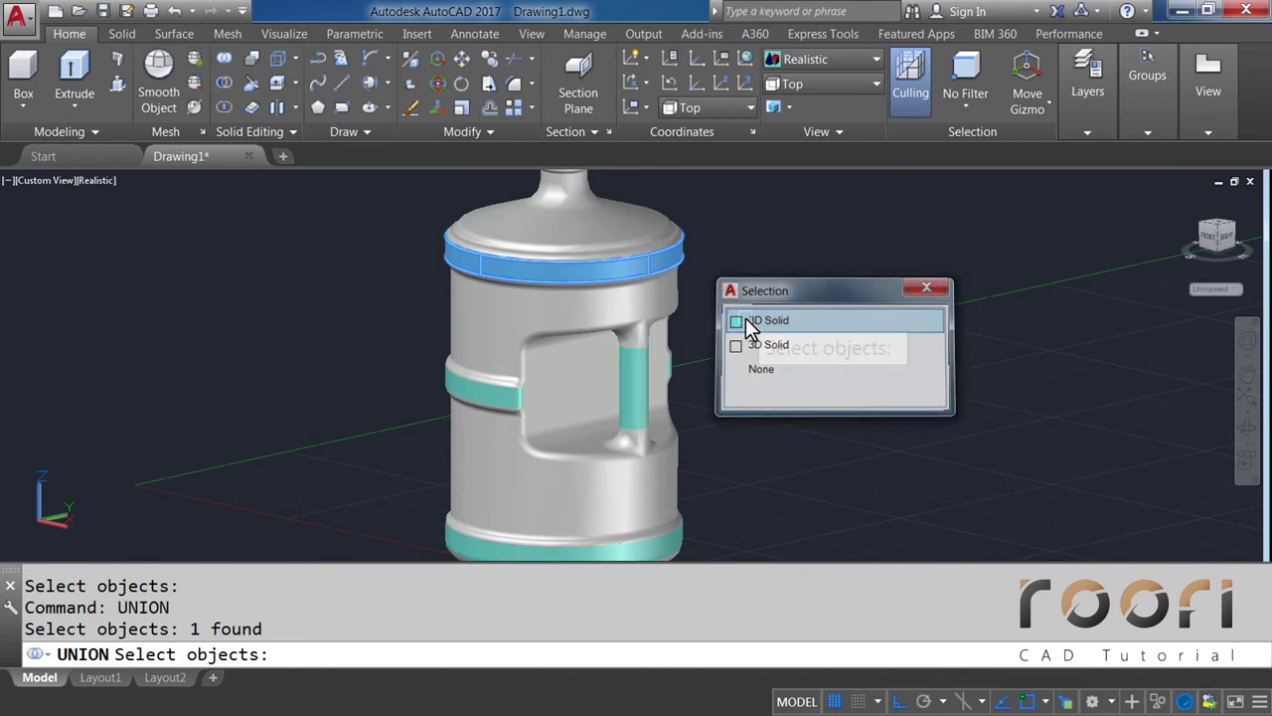
pyautogui.click(460, 372)
pyautogui.click(512, 455)
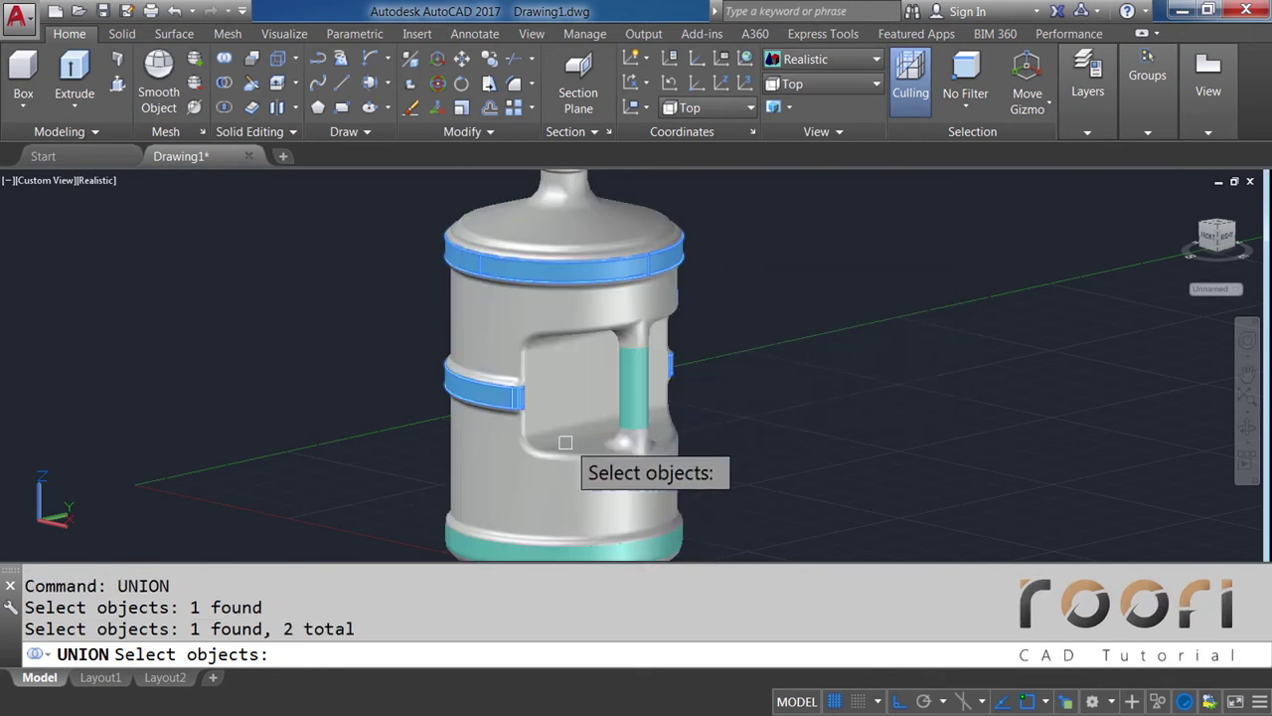
pyautogui.click(632, 397)
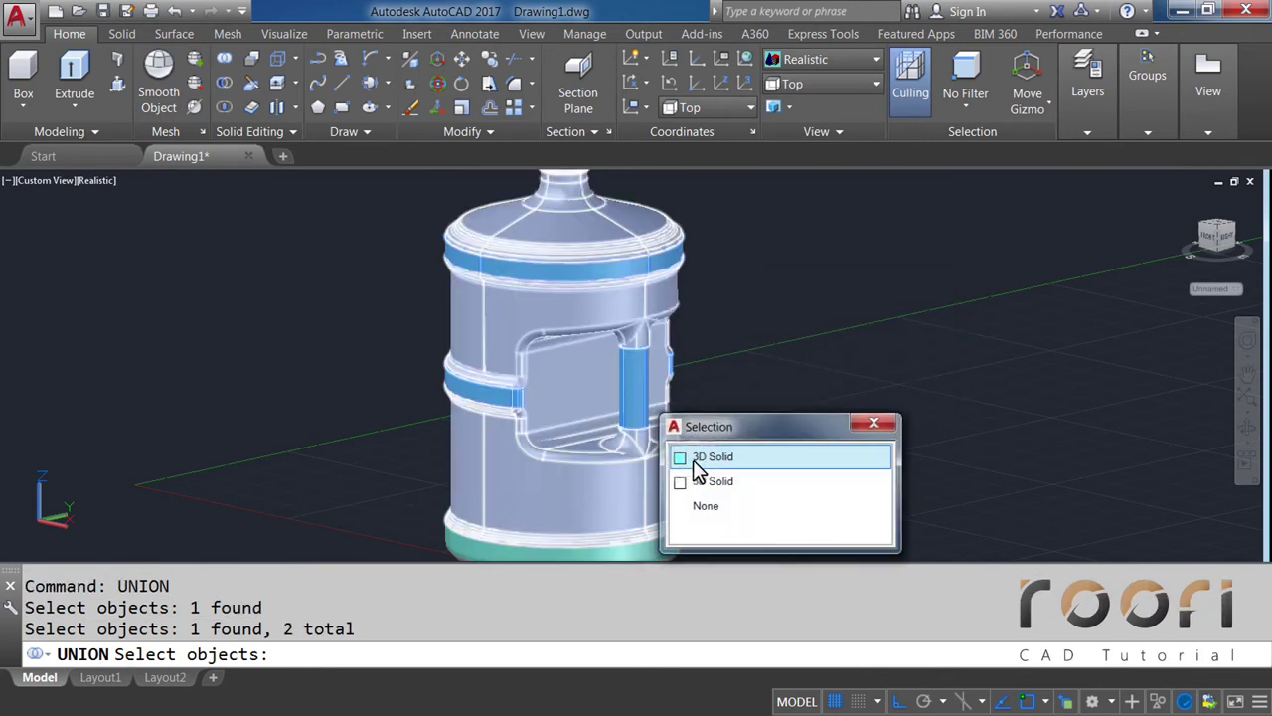
pyautogui.click(696, 457)
pyautogui.press('Return')
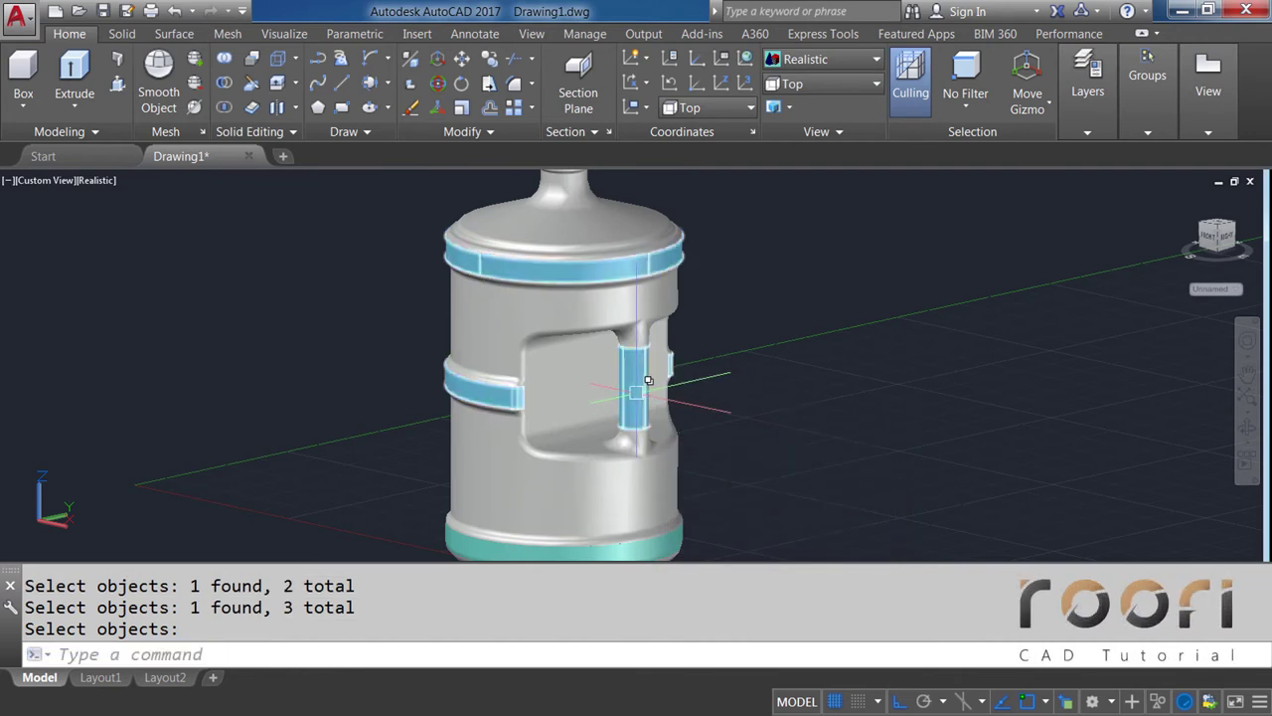
# Orbit to inspect the bottle from below, then return to a side view
pyautogui.moveTo(575, 485); pyautogui.dragTo(542, 396, button='middle')
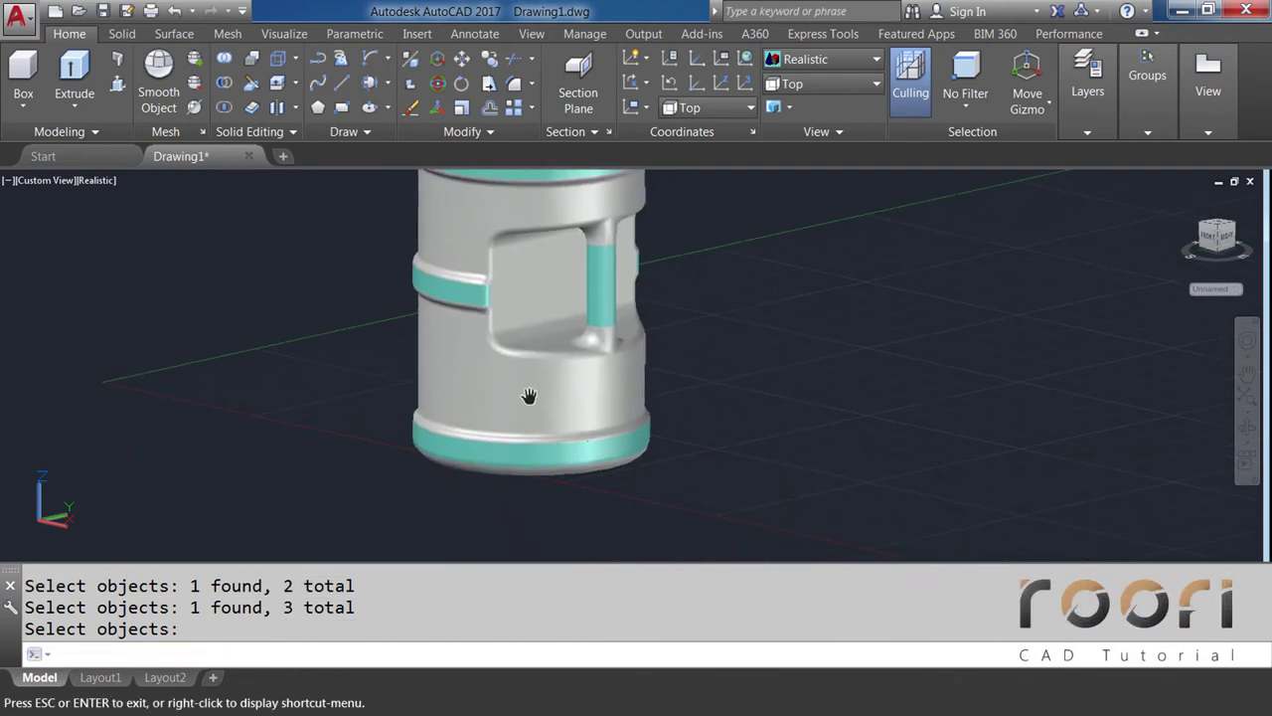
pyautogui.press('Return')
pyautogui.keyDown('shift'); pyautogui.moveTo(498, 475); pyautogui.dragTo(653, 426, button='middle'); pyautogui.keyUp('shift')
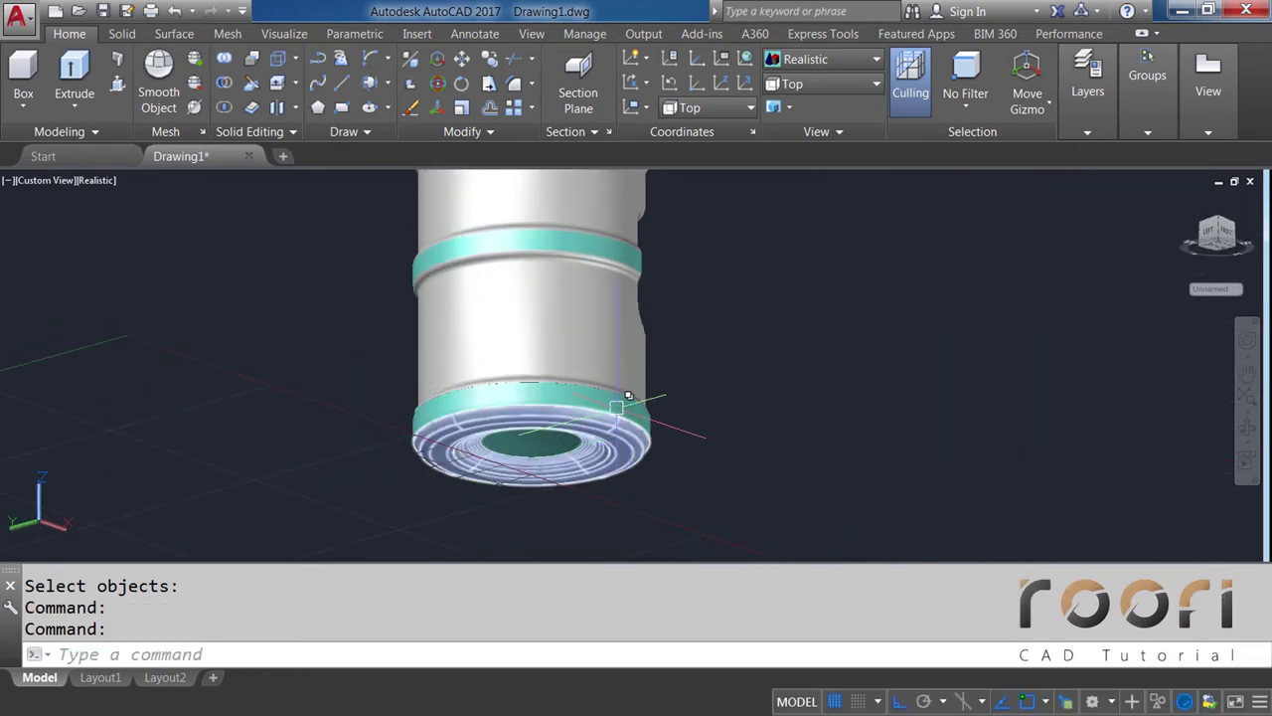
pyautogui.moveTo(541, 326)
pyautogui.keyDown('shift'); pyautogui.mouseDown(button='middle')
pyautogui.moveTo(540, 417)
pyautogui.moveTo(568, 397)
pyautogui.mouseUp(button='middle'); pyautogui.keyUp('shift')
pyautogui.press('Escape')
# Move the bottle's base ring 500 units away from the body
pyautogui.write('M')
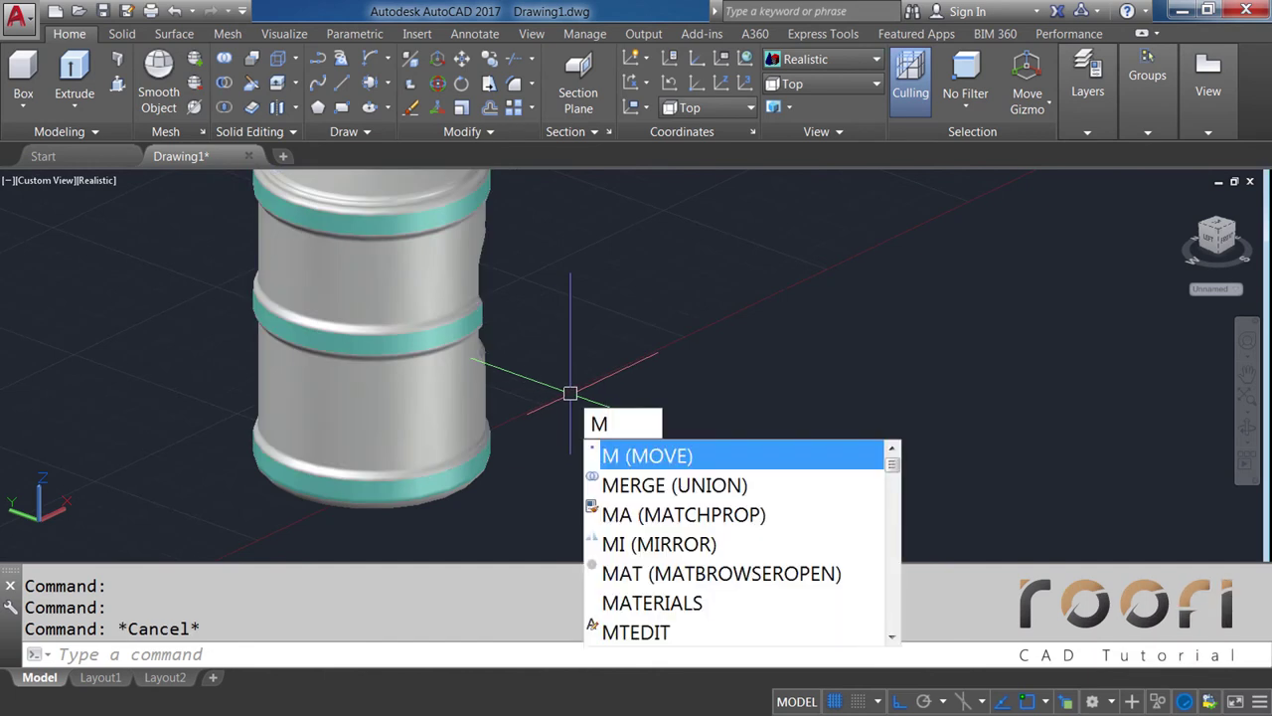
pyautogui.press('Return')
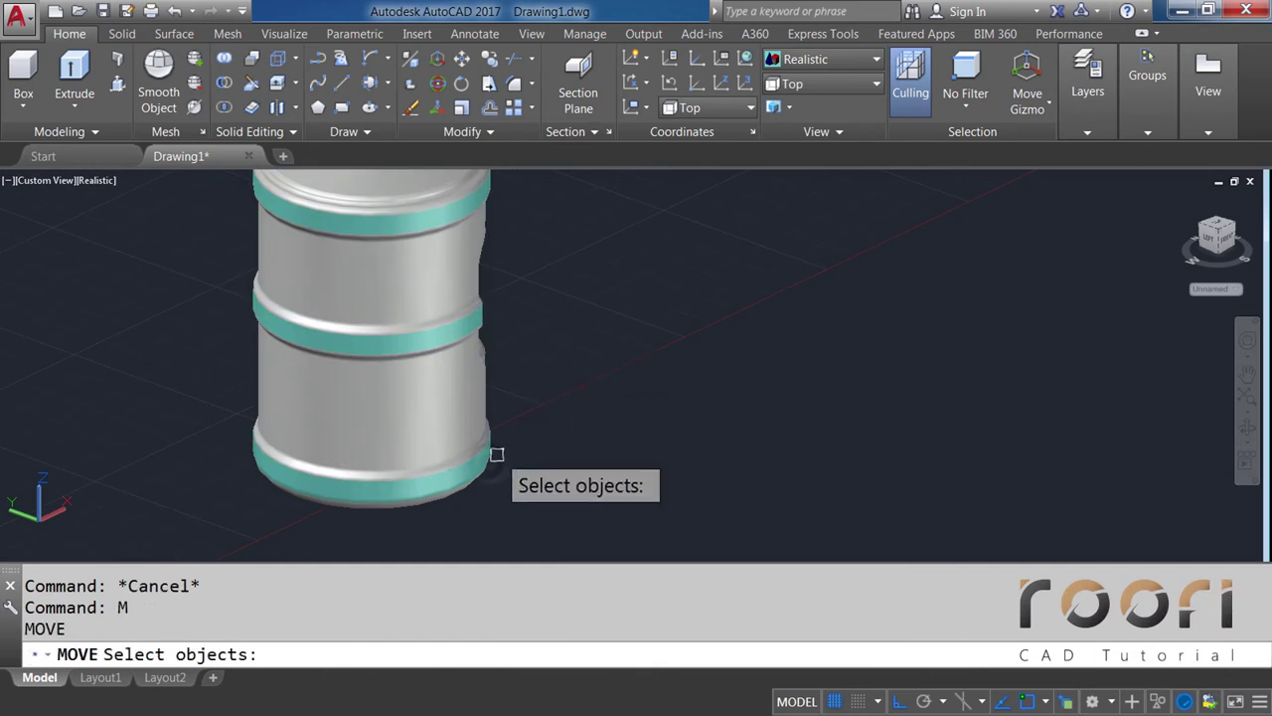
pyautogui.click(488, 462)
pyautogui.click(562, 533)
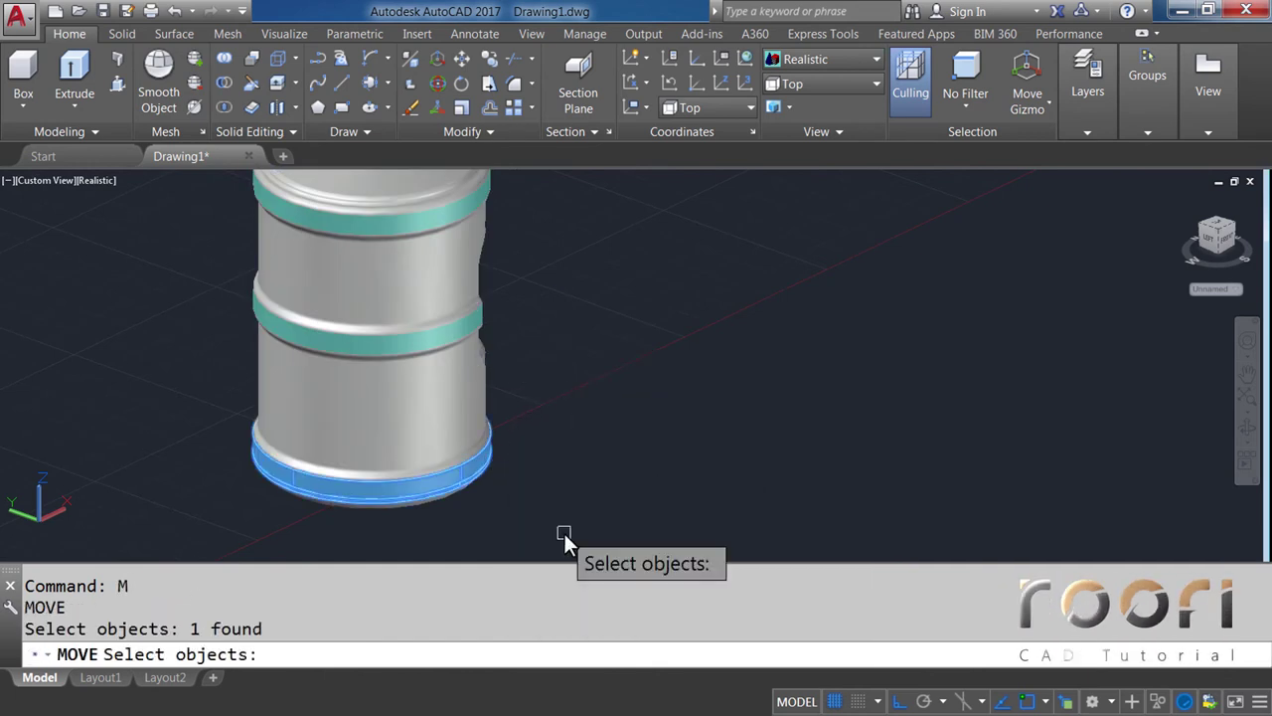
pyautogui.press('Return')
pyautogui.click(526, 518)
pyautogui.write('5')
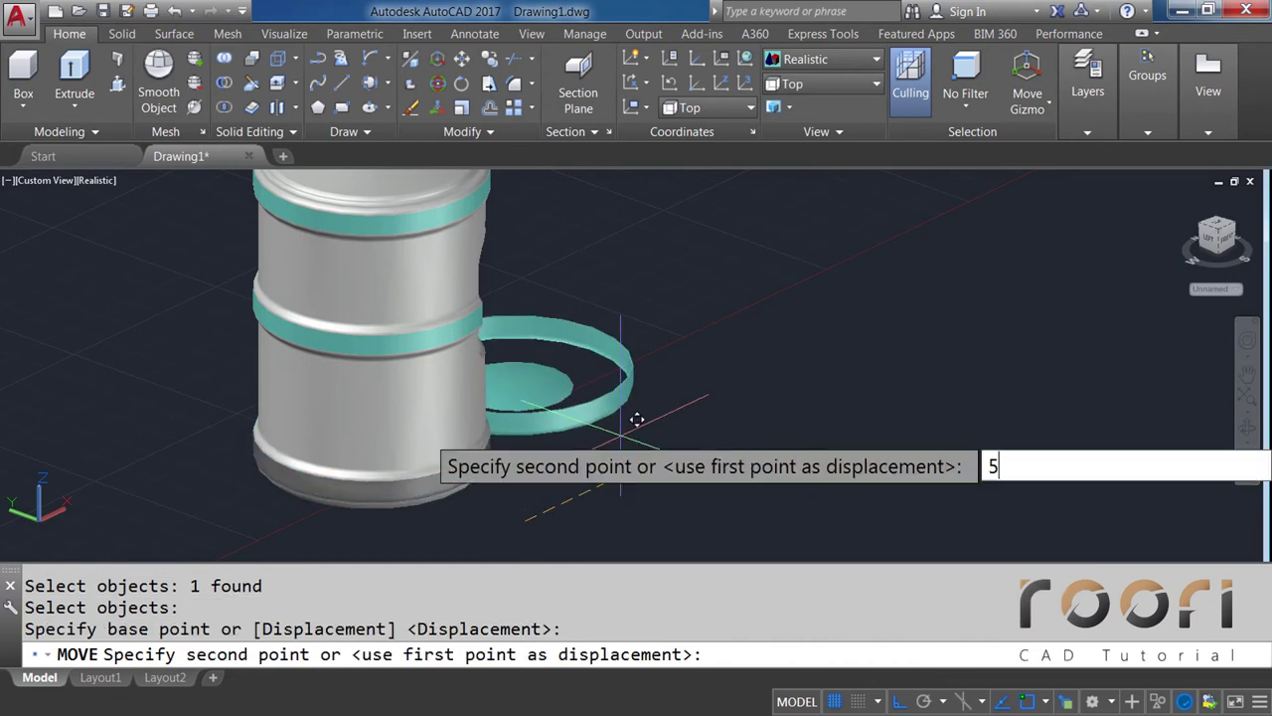
pyautogui.write('00')
pyautogui.press('Return')
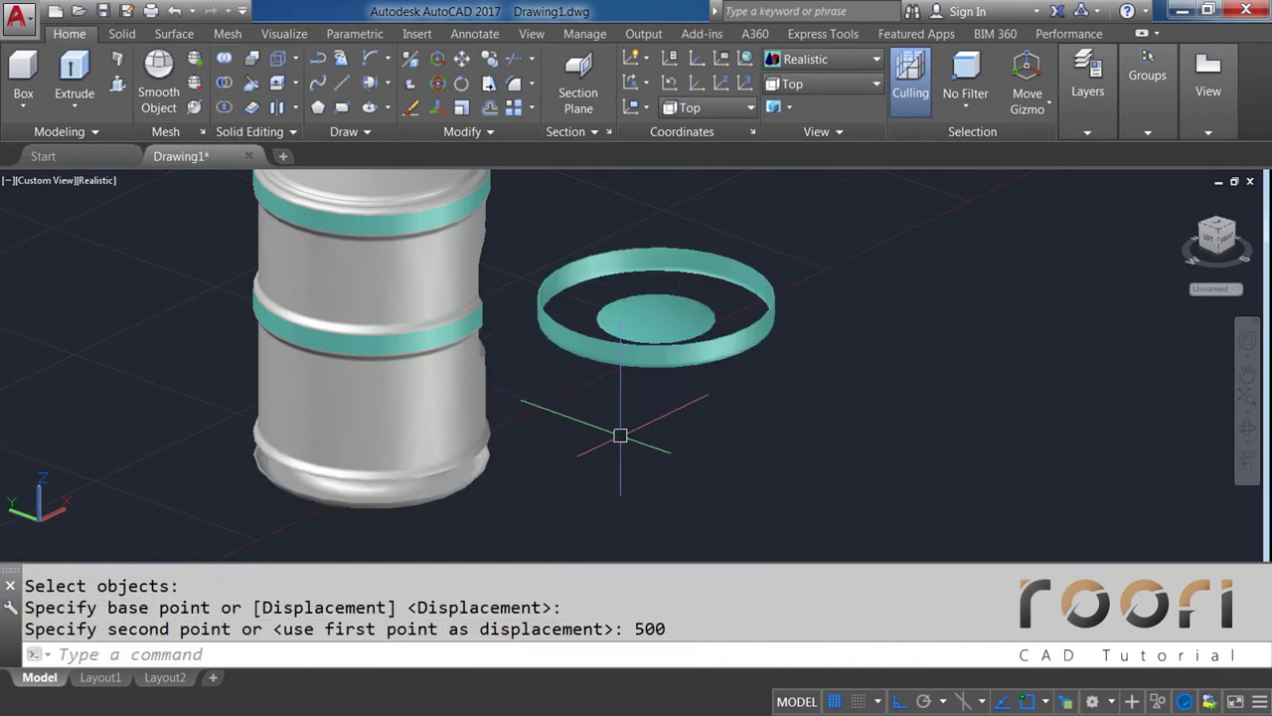
pyautogui.moveTo(645, 423)
pyautogui.keyDown('shift'); pyautogui.mouseDown(button='middle')
pyautogui.moveTo(594, 387)
pyautogui.moveTo(582, 447)
pyautogui.mouseUp(button='middle'); pyautogui.keyUp('shift')
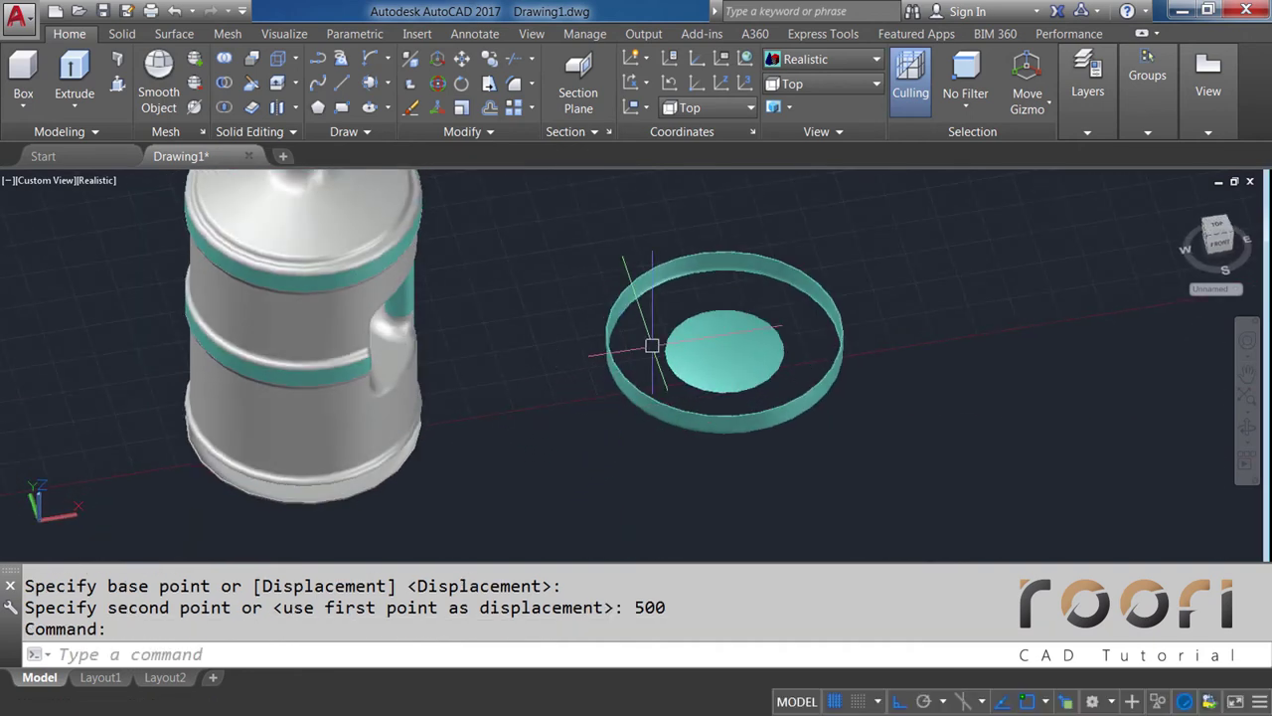
pyautogui.click(812, 59)
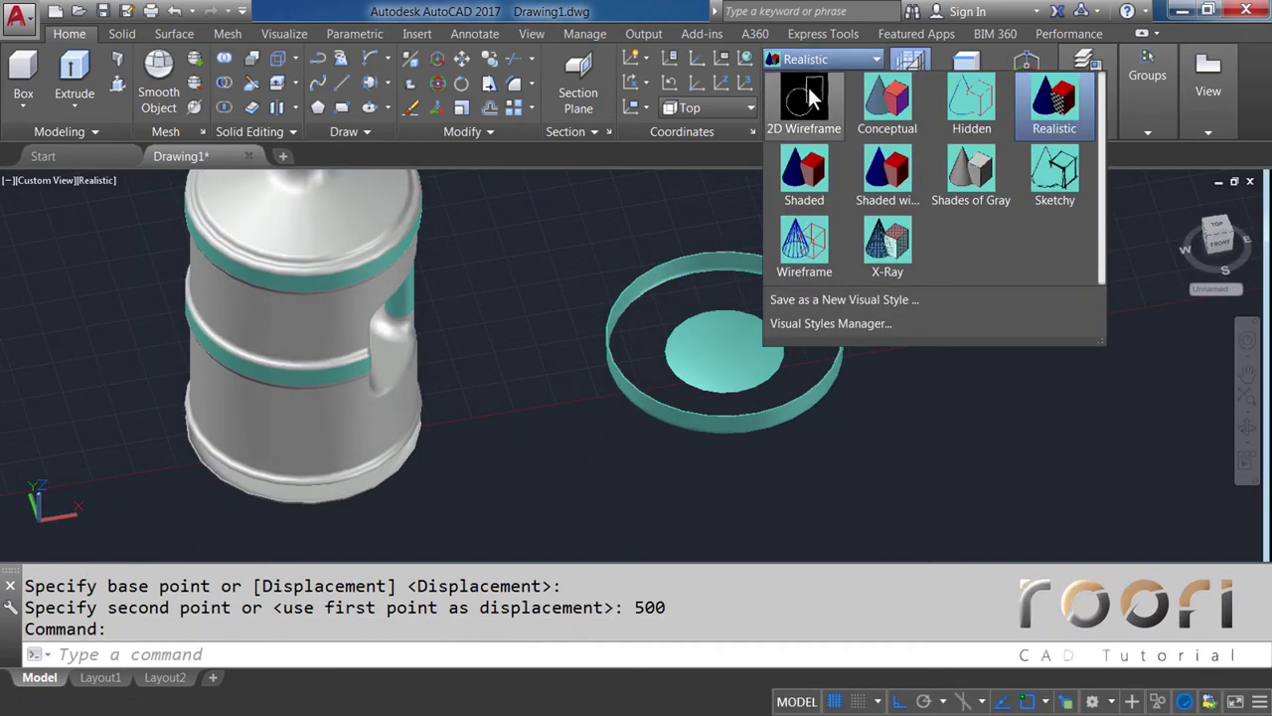
# In 2D Wireframe Top view, draw a circle centred inside the moved ring
pyautogui.click(808, 88)
pyautogui.click(808, 87)
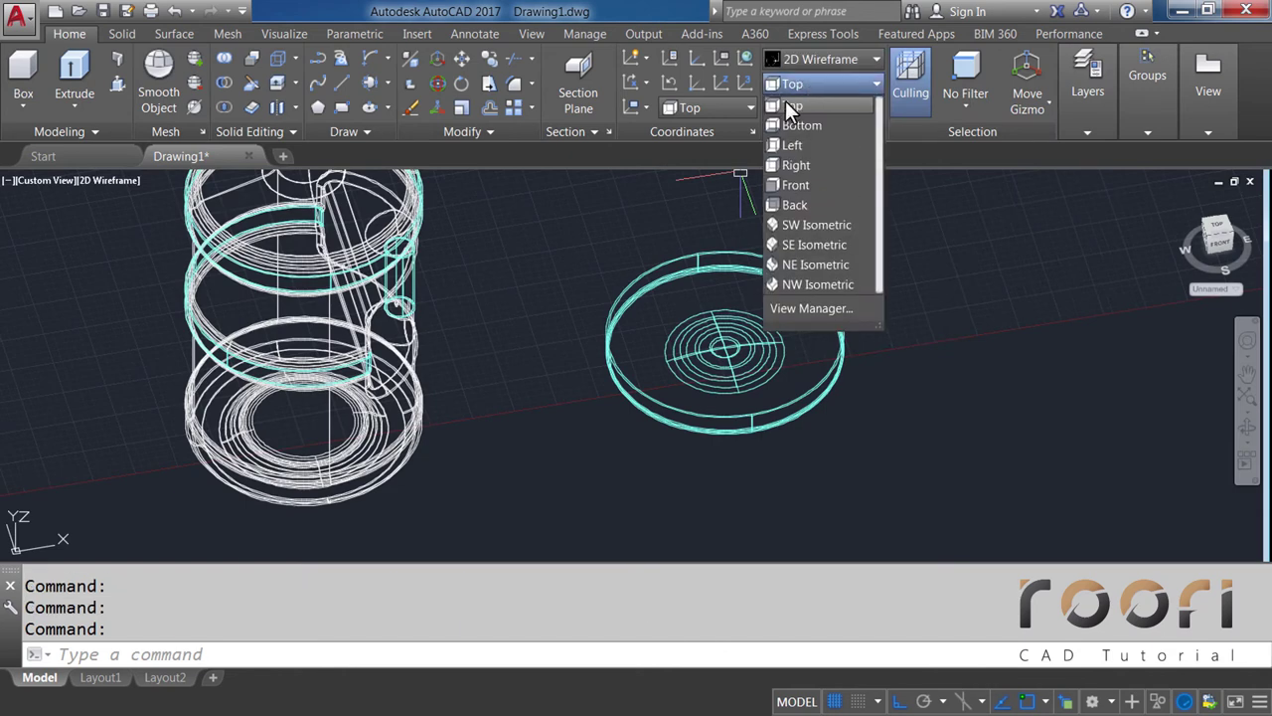
pyautogui.click(795, 106)
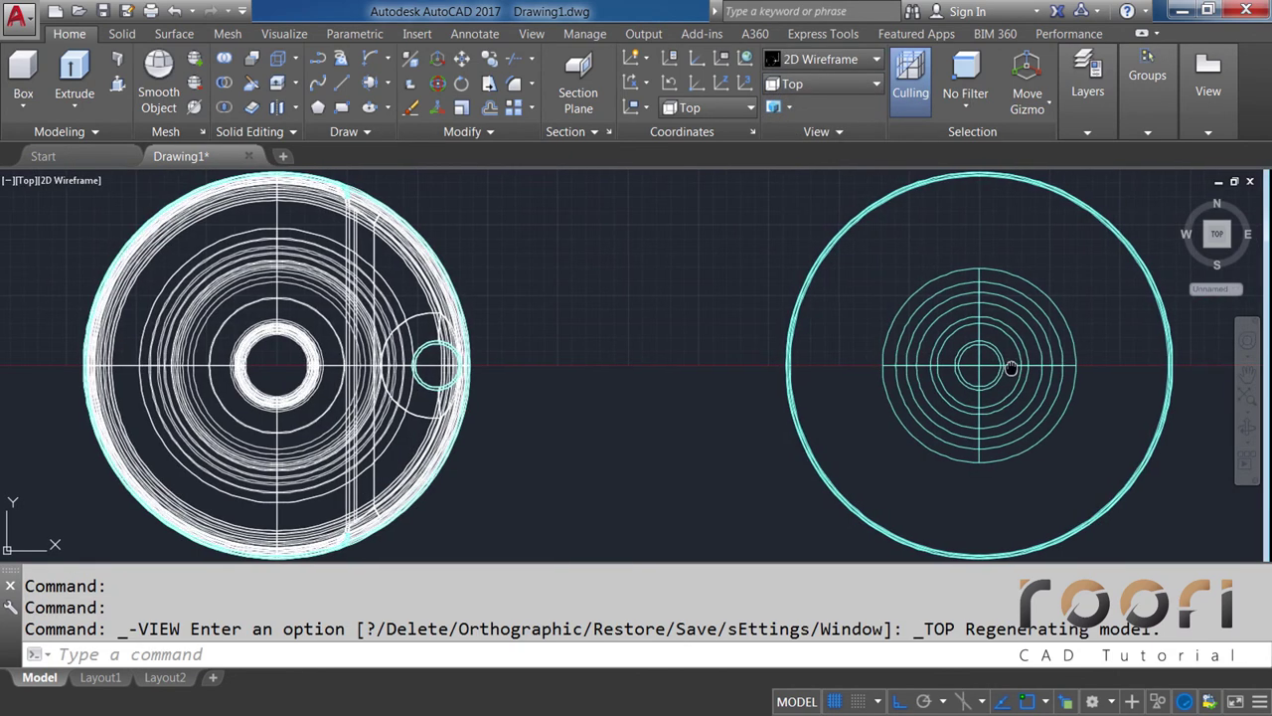
pyautogui.moveTo(1014, 379); pyautogui.dragTo(767, 343, button='middle')
pyautogui.write('C')
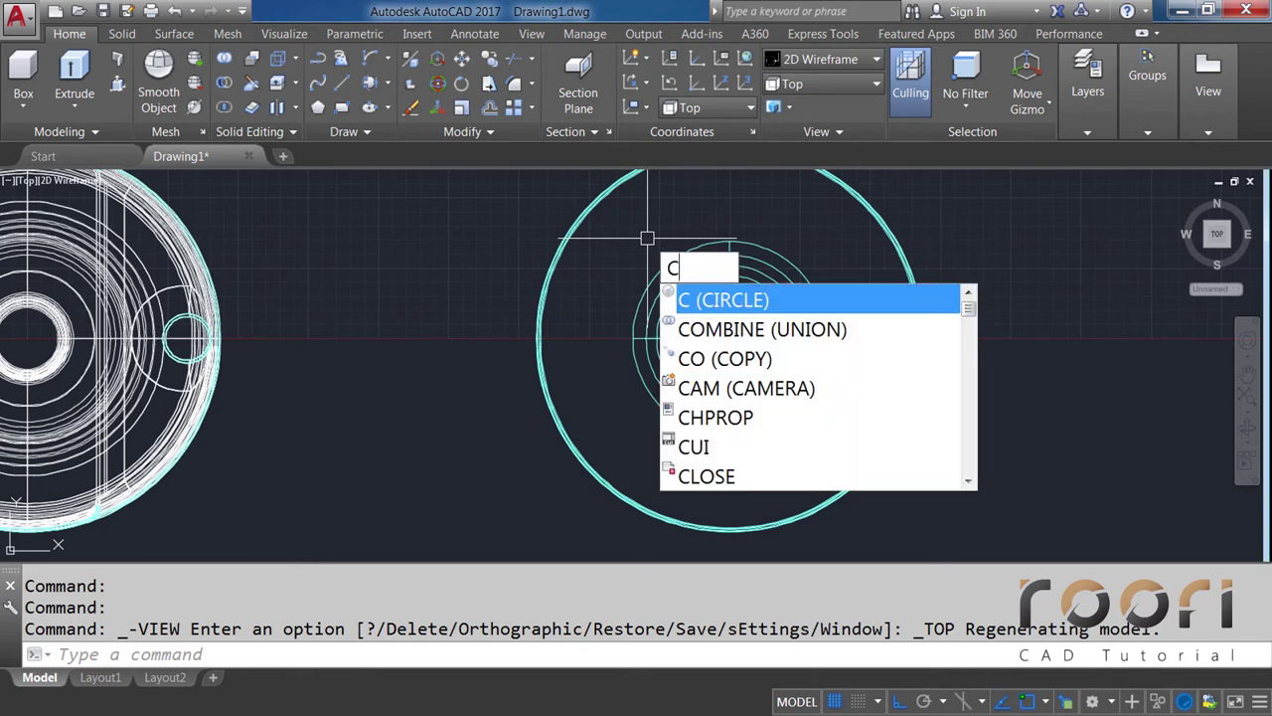
pyautogui.press('Return')
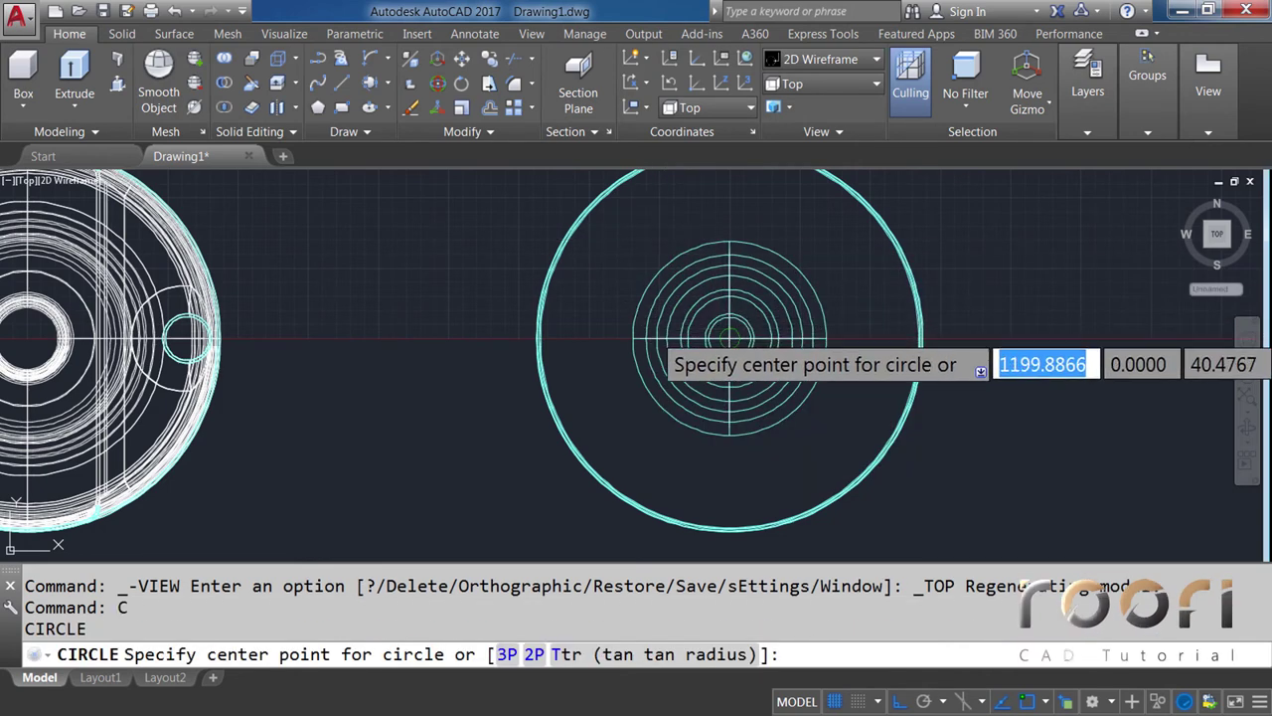
pyautogui.scroll(3, 736, 334)
pyautogui.click(712, 347)
pyautogui.scroll(-3, 698, 377)
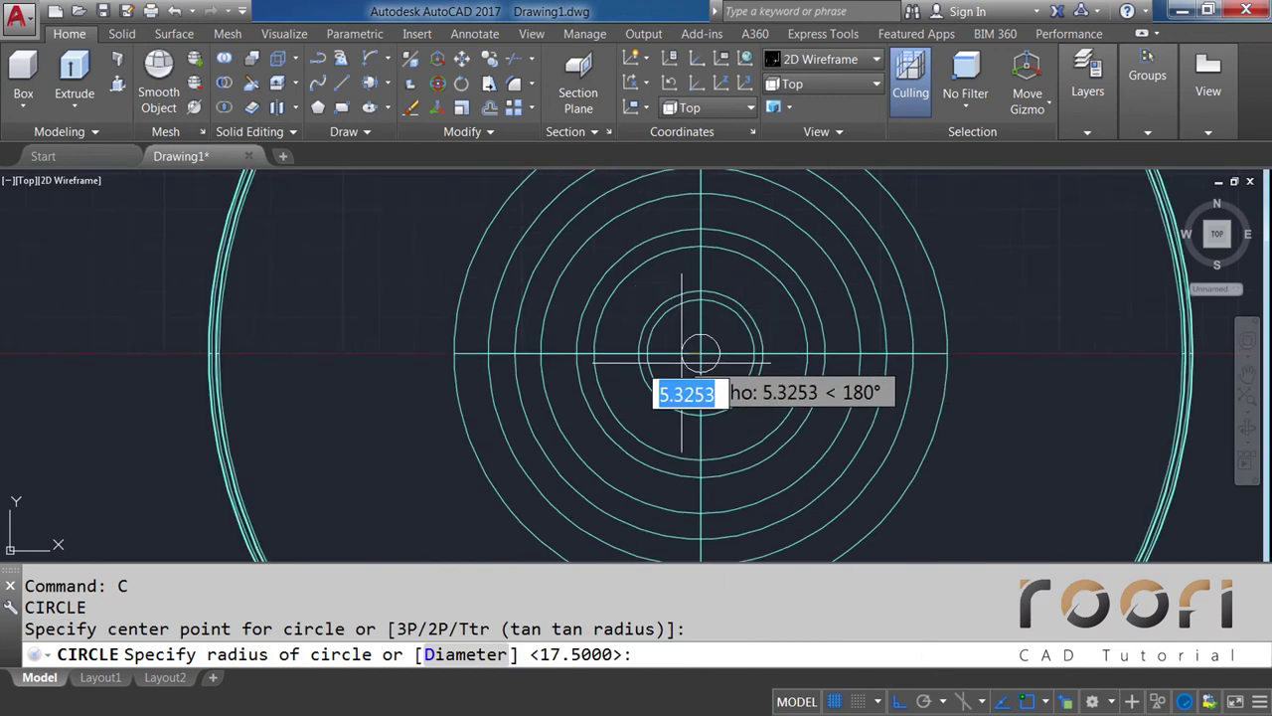
pyautogui.click(836, 429)
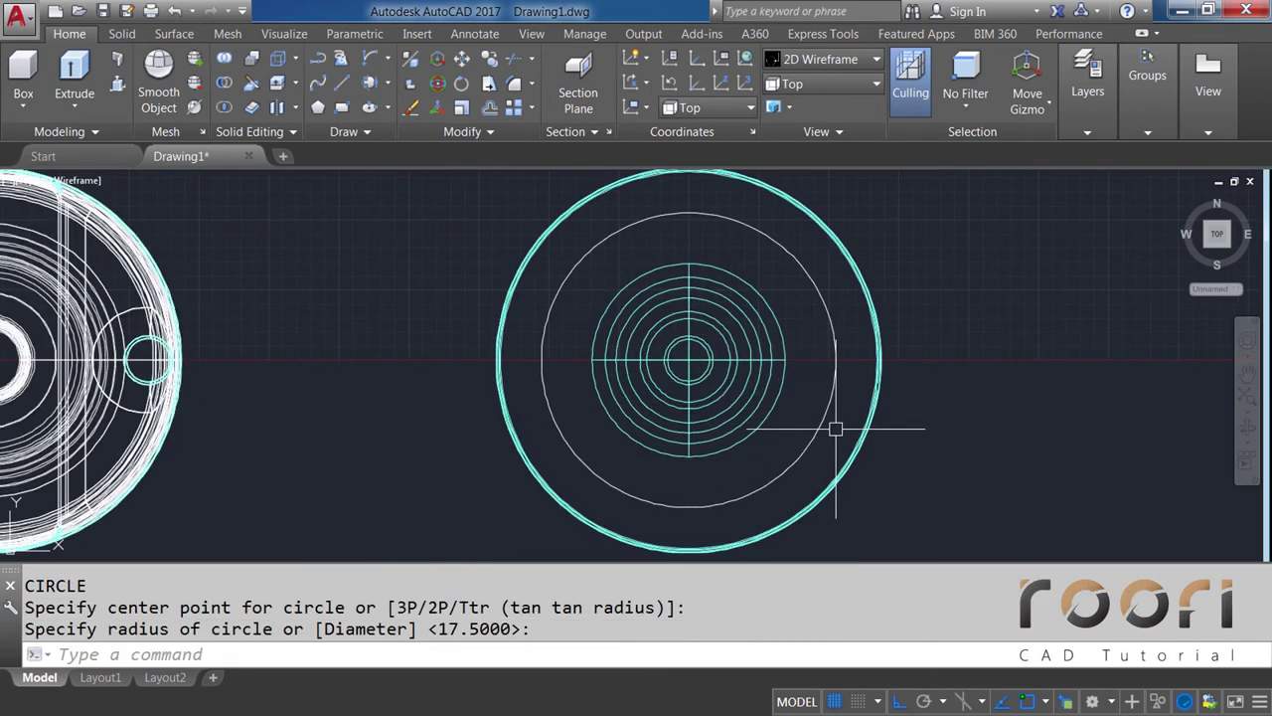
pyautogui.moveTo(801, 420); pyautogui.dragTo(566, 412, button='middle')
pyautogui.write('CO')
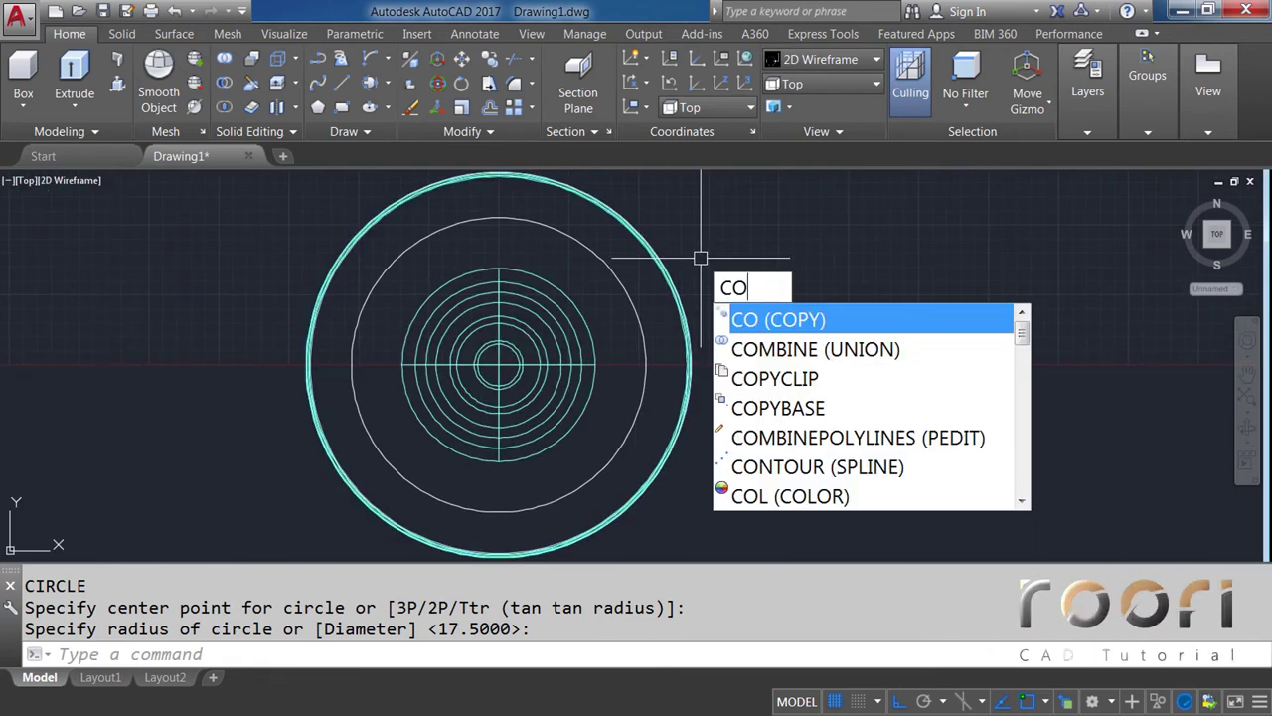
# Copy the ring and its circle 500 units to the right
pyautogui.press('Return')
pyautogui.click(732, 305)
pyautogui.click(578, 268)
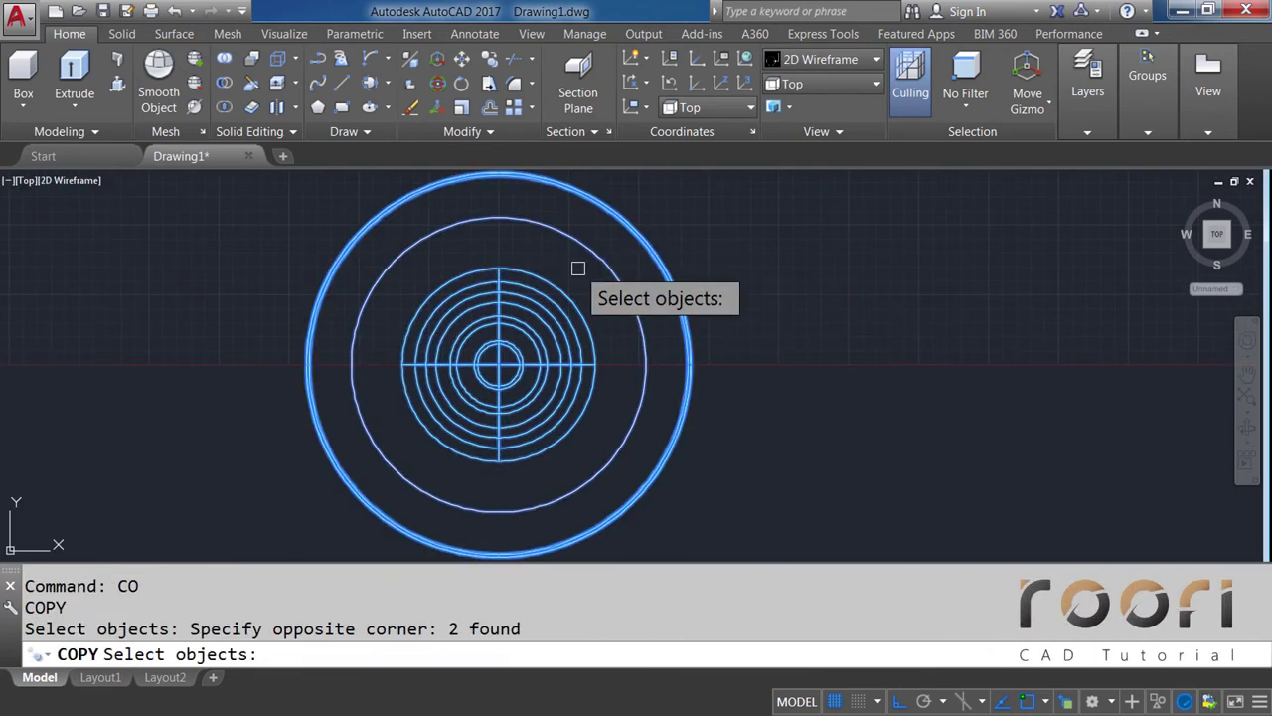
pyautogui.press('Return')
pyautogui.click(575, 278)
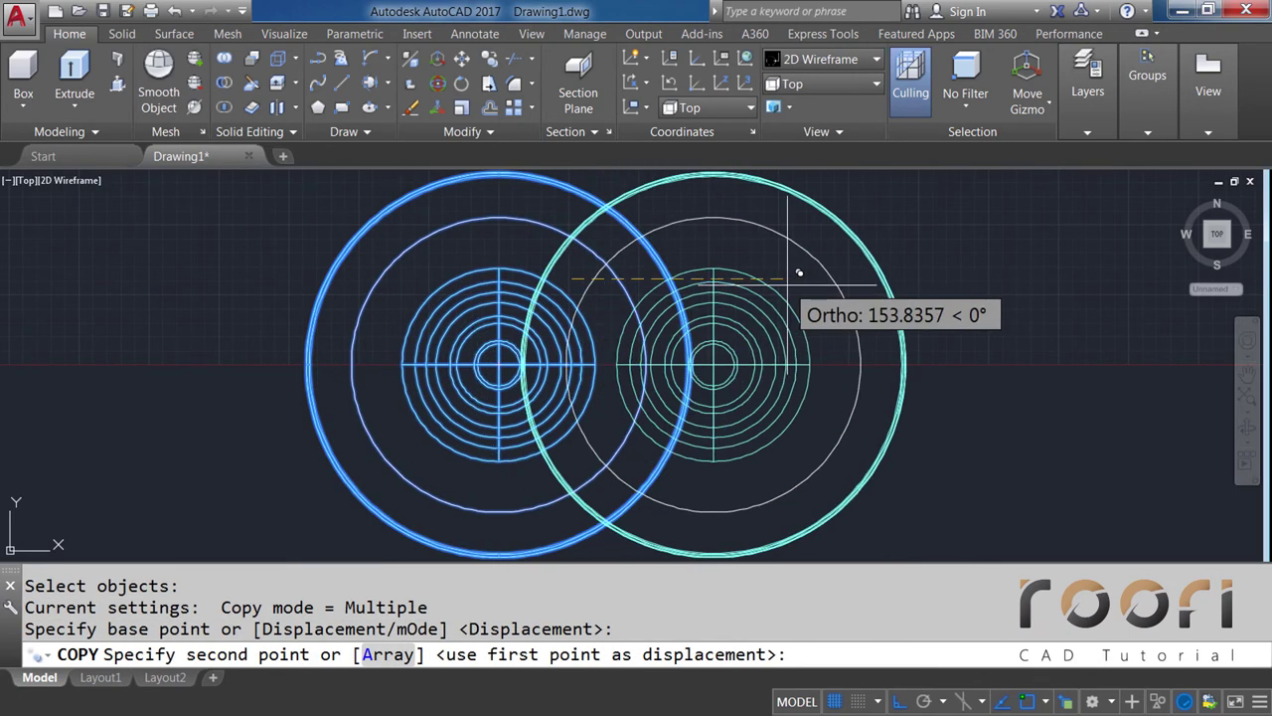
pyautogui.write('500')
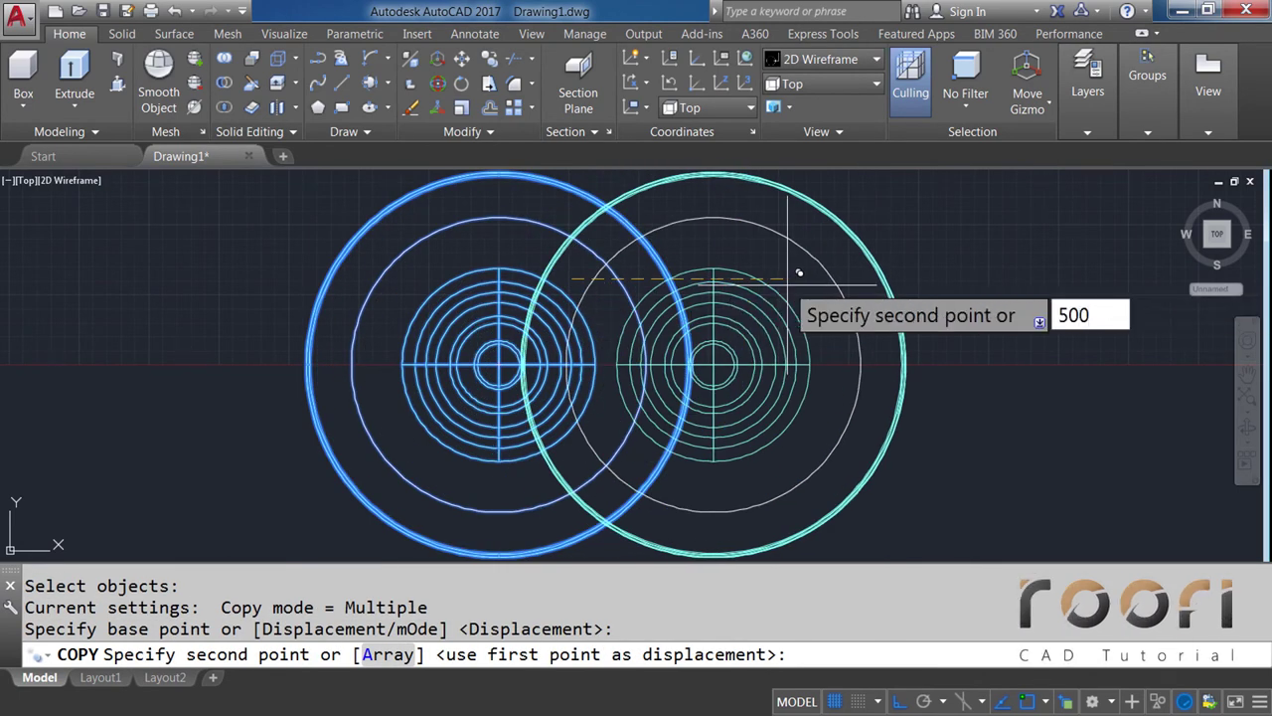
pyautogui.press('Return')
pyautogui.press('Return')
pyautogui.scroll(-2, 841, 369)
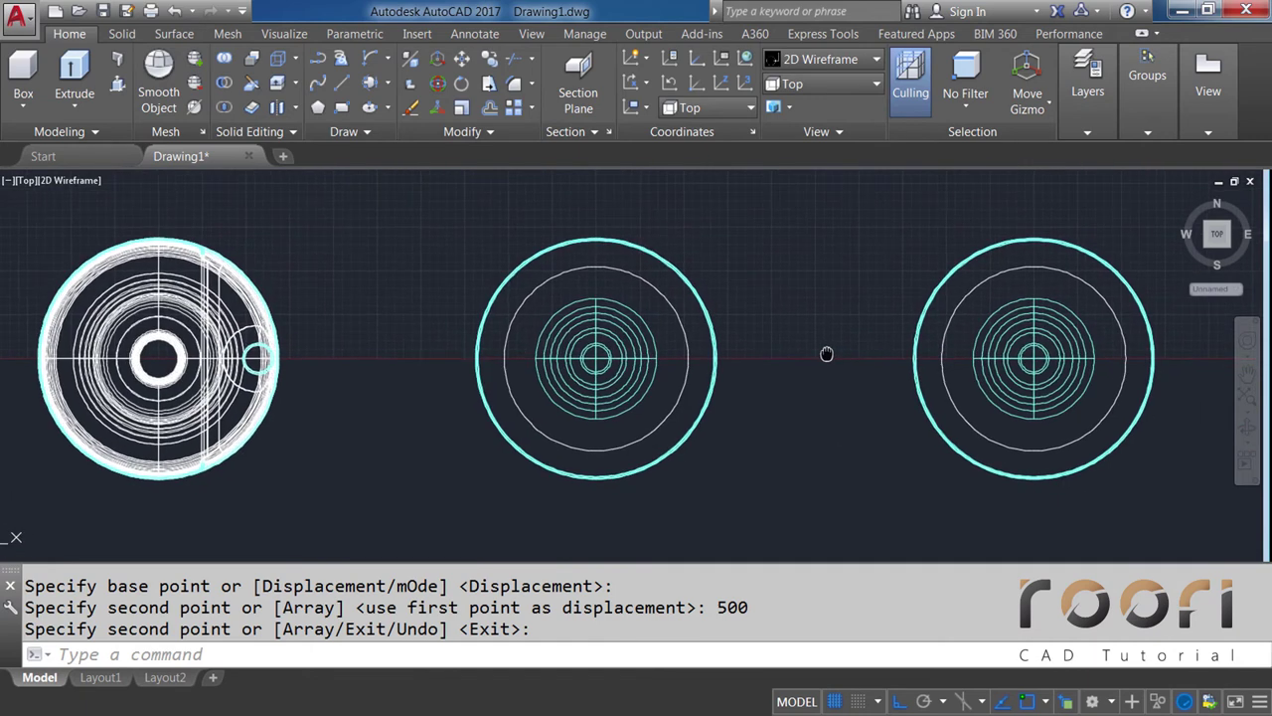
pyautogui.moveTo(826, 354); pyautogui.dragTo(554, 355, button='middle')
pyautogui.scroll(2, 835, 247)
pyautogui.write('O')
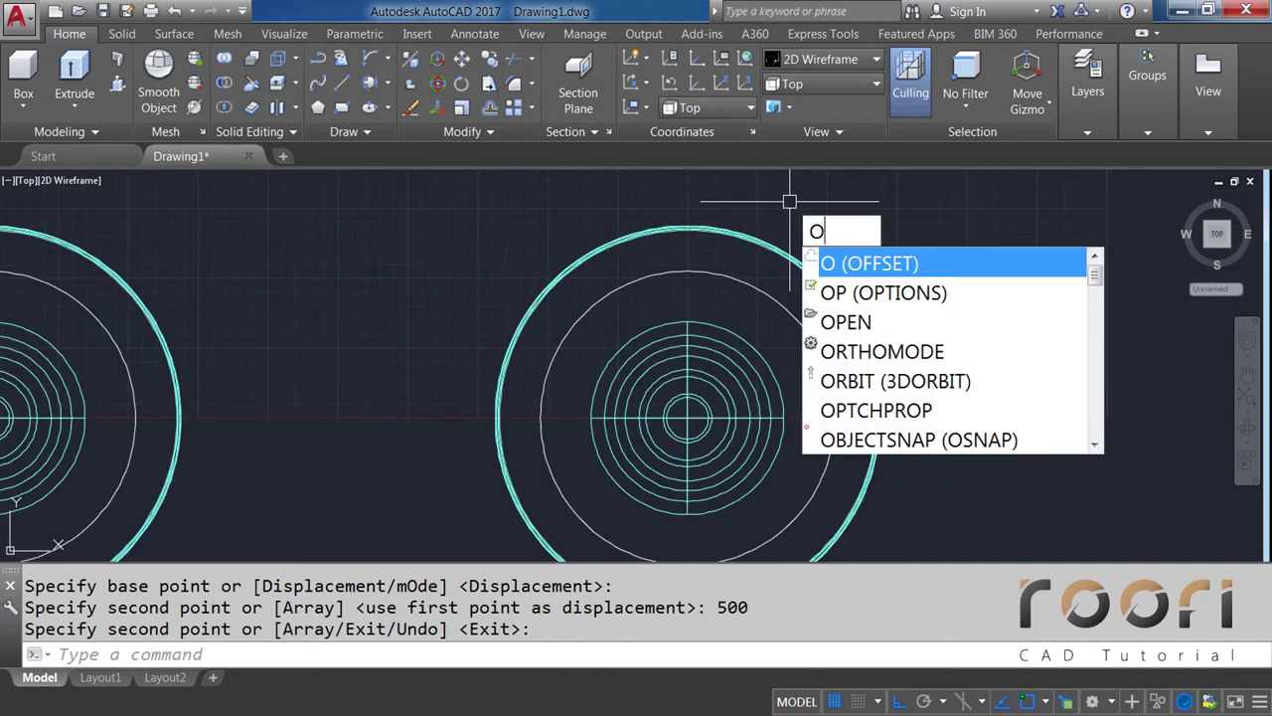
# Offset the right set's inner circle 50 units outward
pyautogui.press('Return')
pyautogui.write('50')
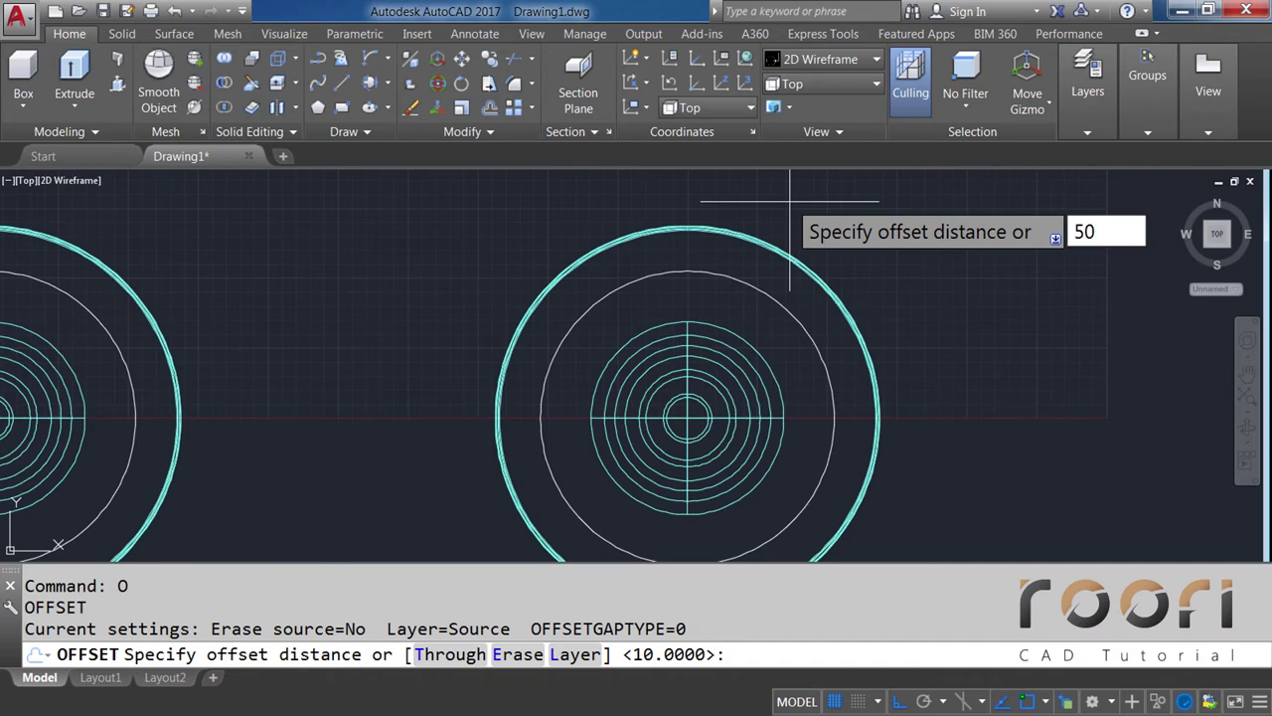
pyautogui.press('Return')
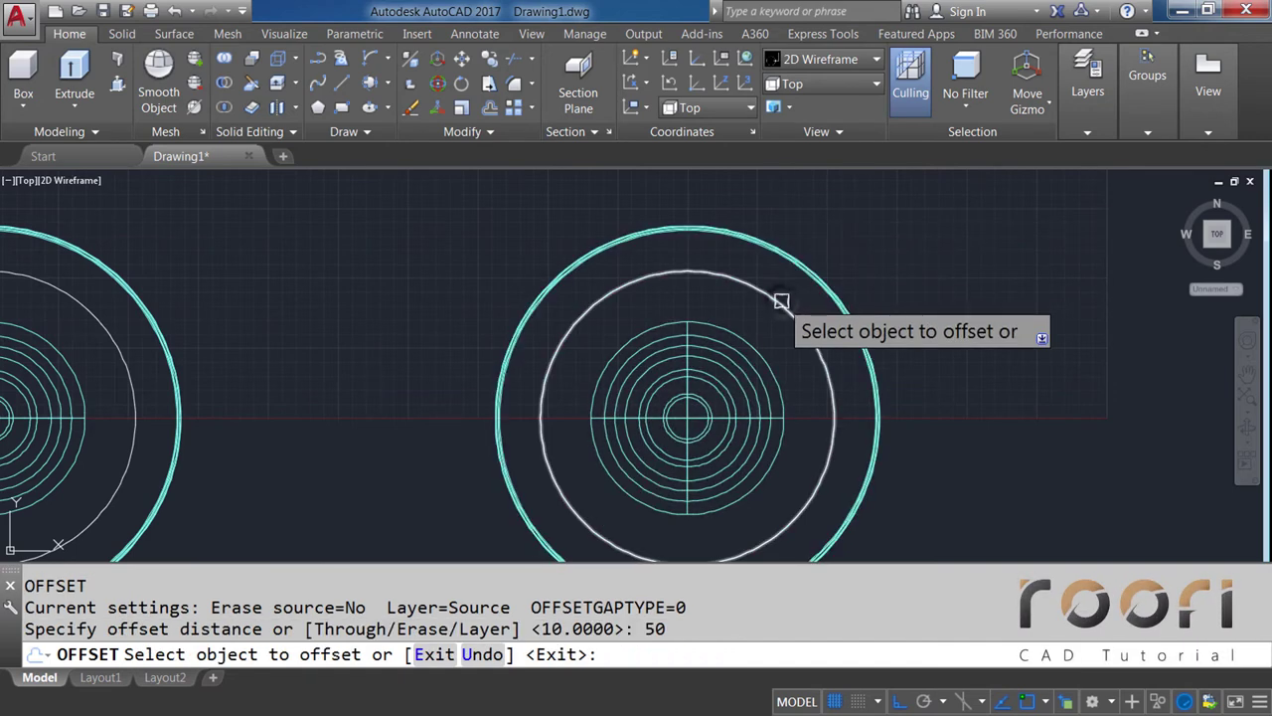
pyautogui.click(781, 303)
pyautogui.click(866, 246)
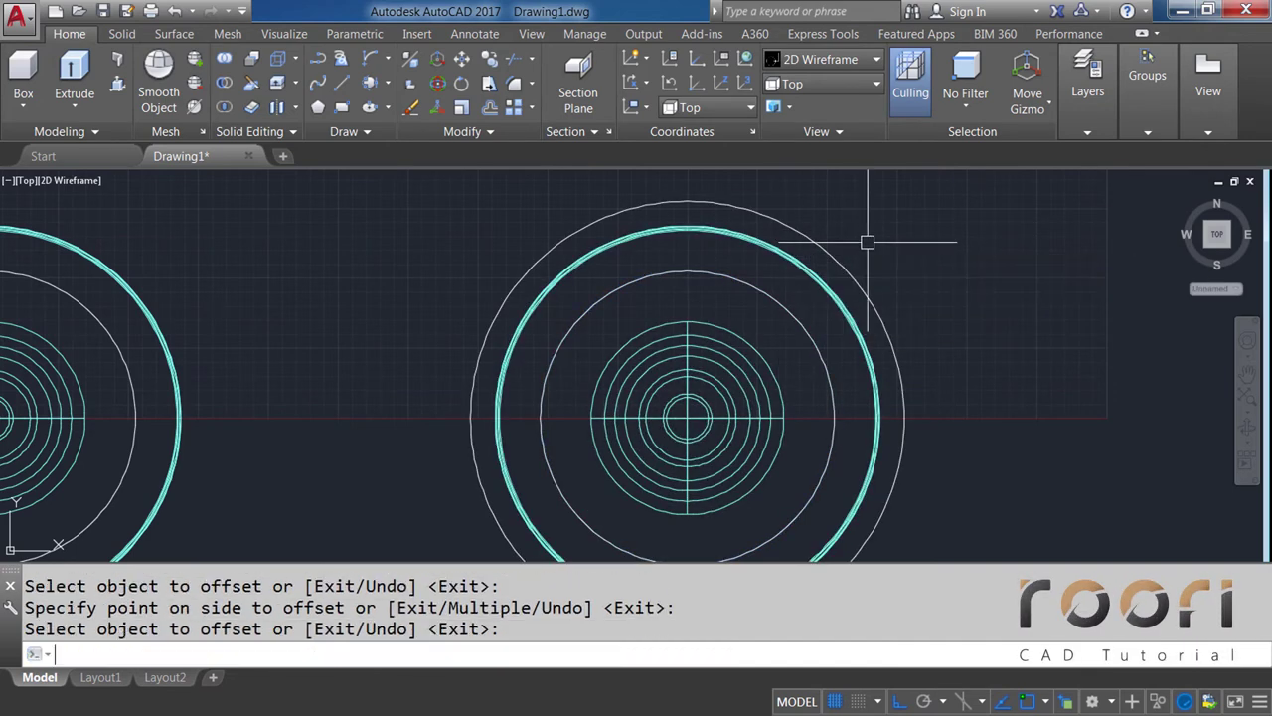
pyautogui.scroll(-3, 924, 269)
pyautogui.scroll(-1, 925, 270)
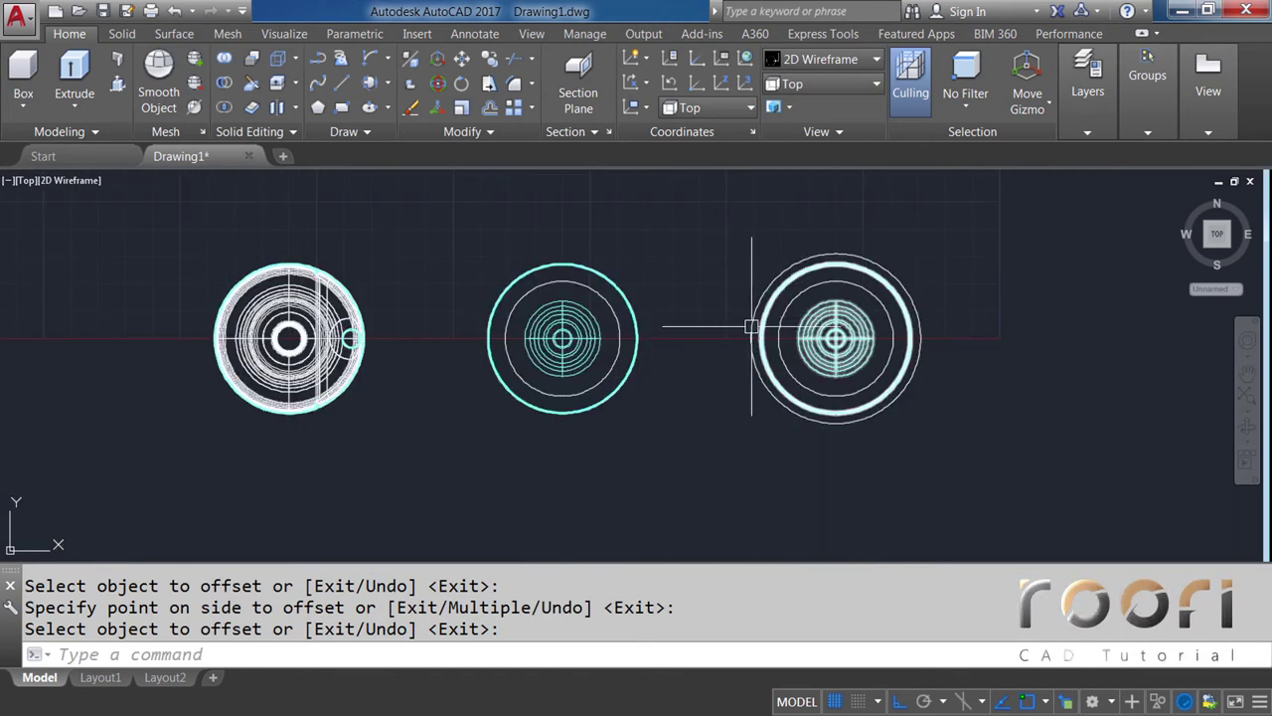
pyautogui.moveTo(743, 321); pyautogui.dragTo(685, 347, button='middle')
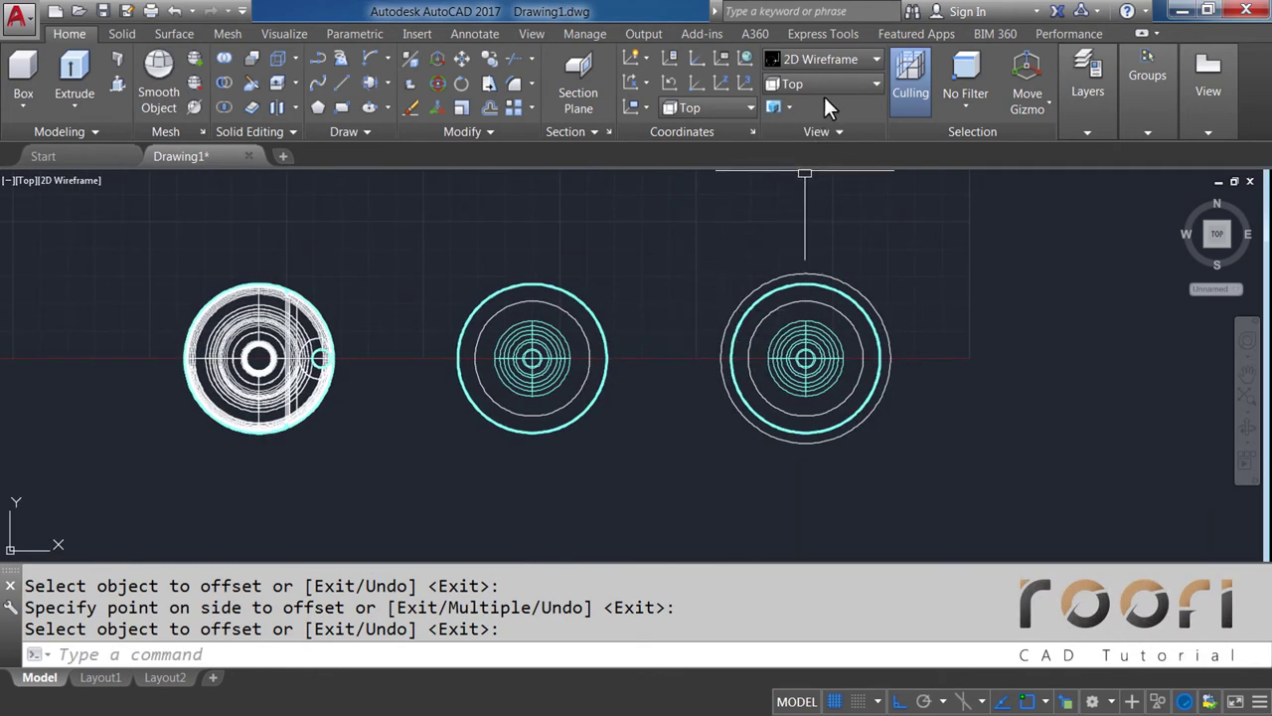
# Show the model in Realistic style, orbited into 3D
pyautogui.click(828, 60)
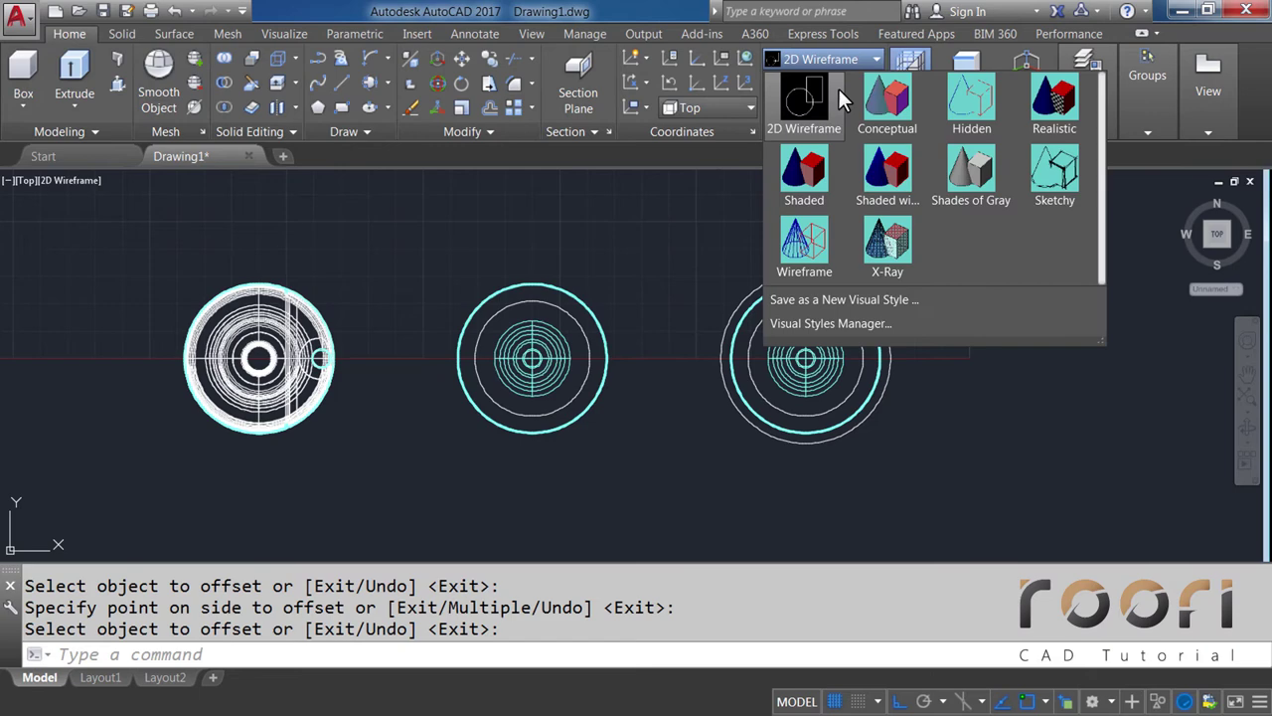
pyautogui.click(1036, 115)
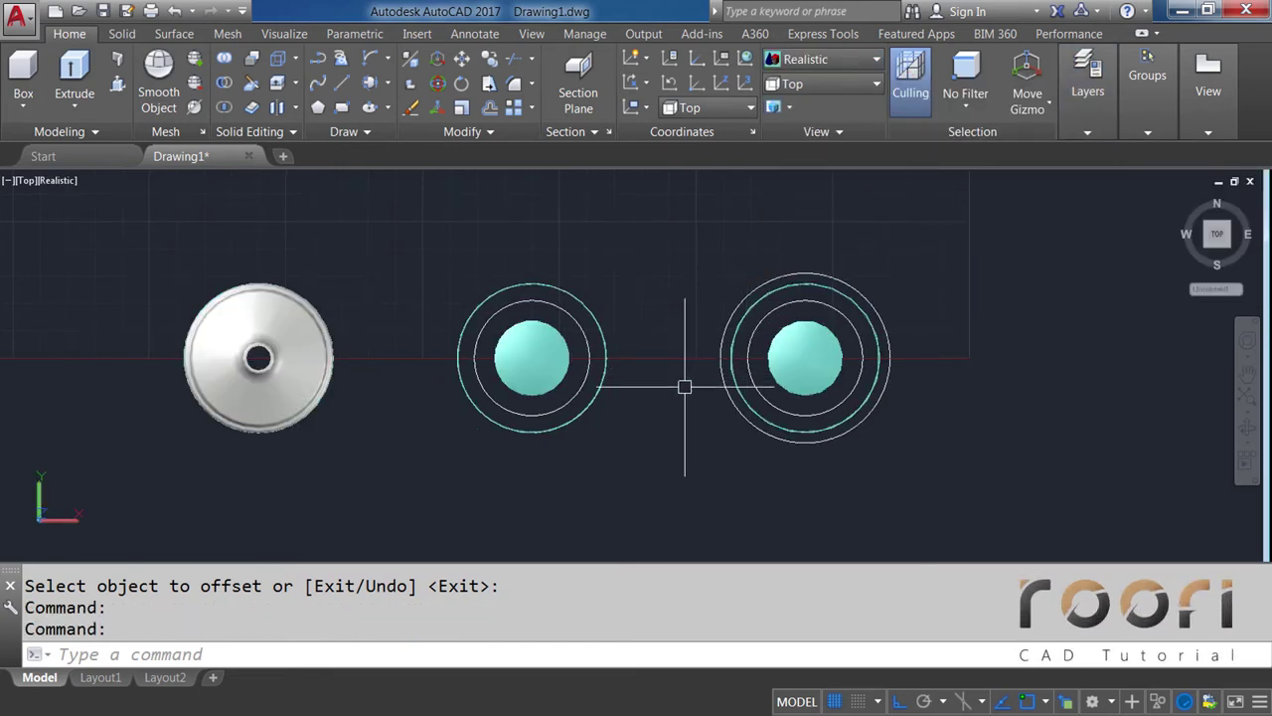
pyautogui.moveTo(645, 434)
pyautogui.keyDown('shift'); pyautogui.mouseDown(button='middle')
pyautogui.moveTo(670, 412)
pyautogui.moveTo(705, 327)
pyautogui.moveTo(706, 412)
pyautogui.moveTo(759, 351)
pyautogui.moveTo(745, 406)
pyautogui.mouseUp(button='middle'); pyautogui.keyUp('shift')
pyautogui.write('EXTRUD')
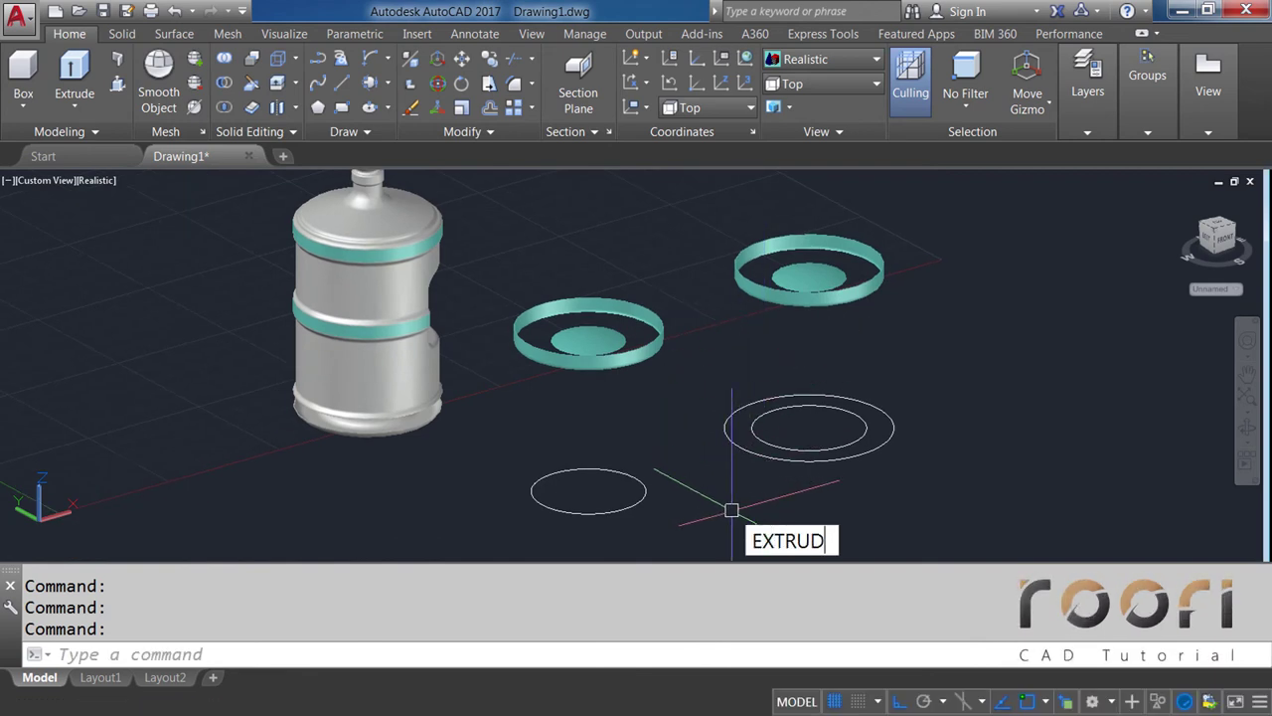
# Extrude the right set's two circles and the middle set's circle 500 units tall
pyautogui.write('E')
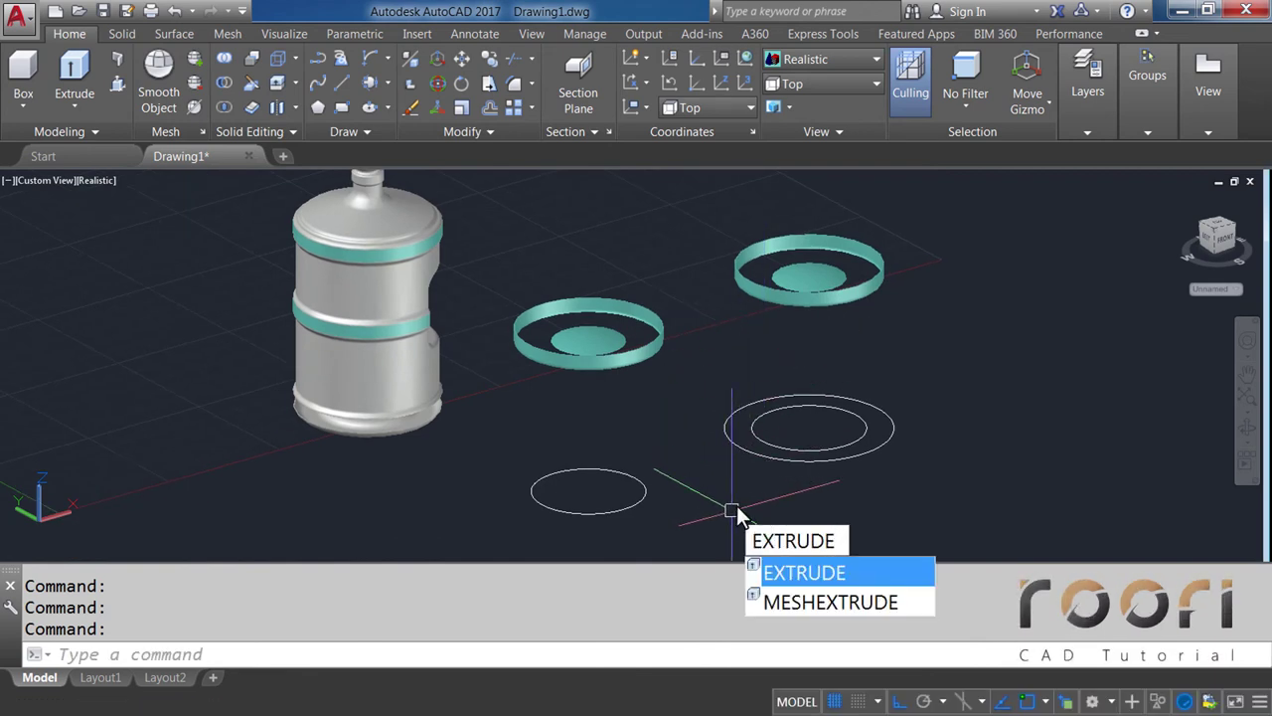
pyautogui.press('Return')
pyautogui.click(827, 422)
pyautogui.click(715, 519)
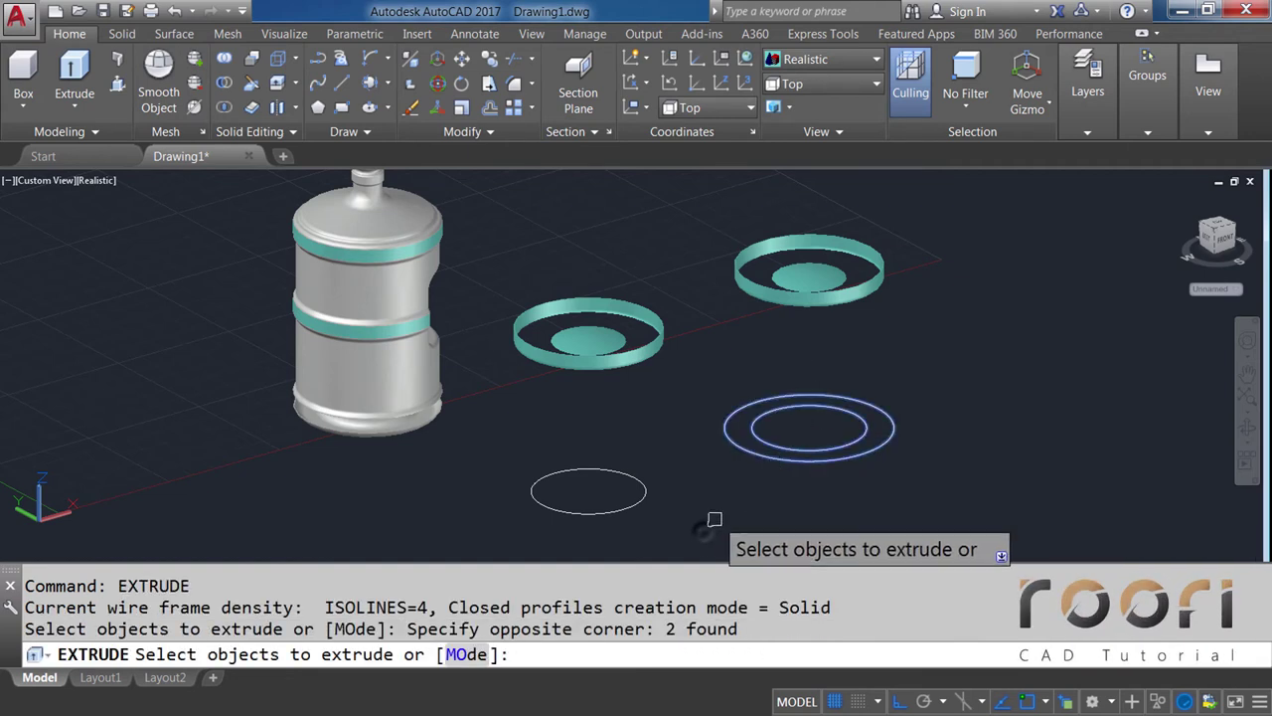
pyautogui.click(682, 522)
pyautogui.click(612, 485)
pyautogui.press('Return')
pyautogui.write('500')
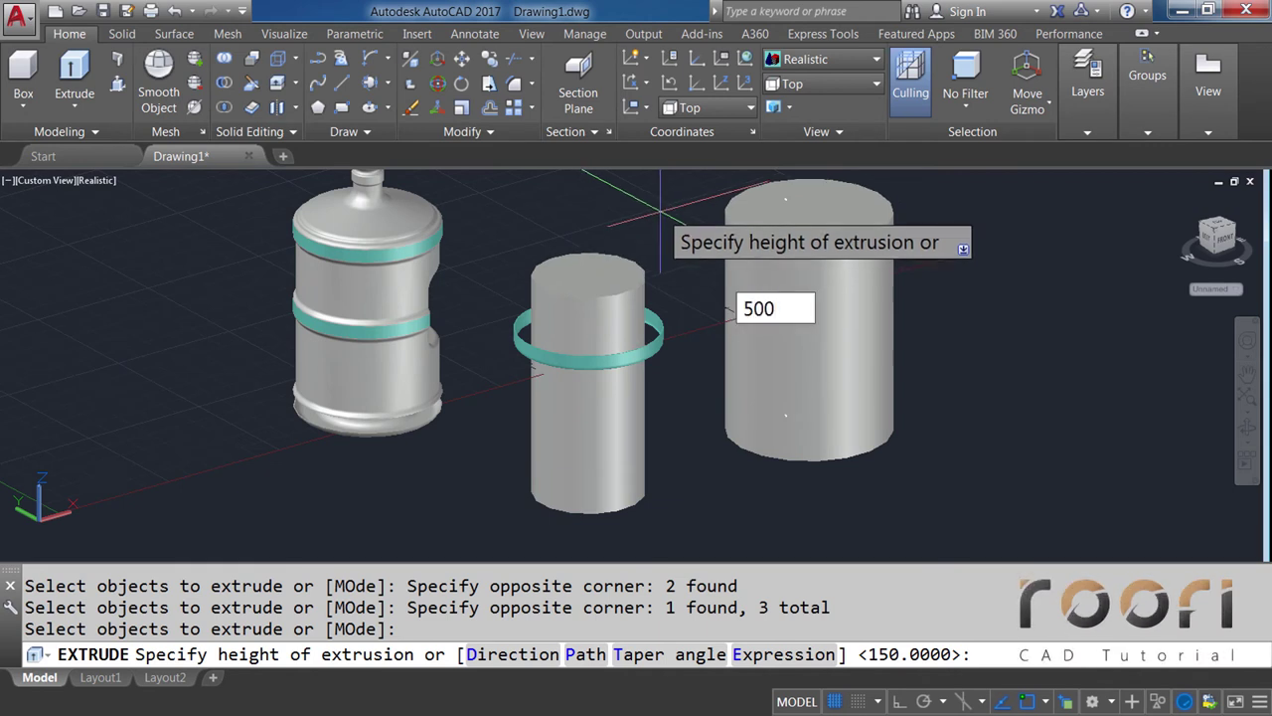
pyautogui.press('Return')
pyautogui.moveTo(647, 276); pyautogui.dragTo(608, 353, button='middle')
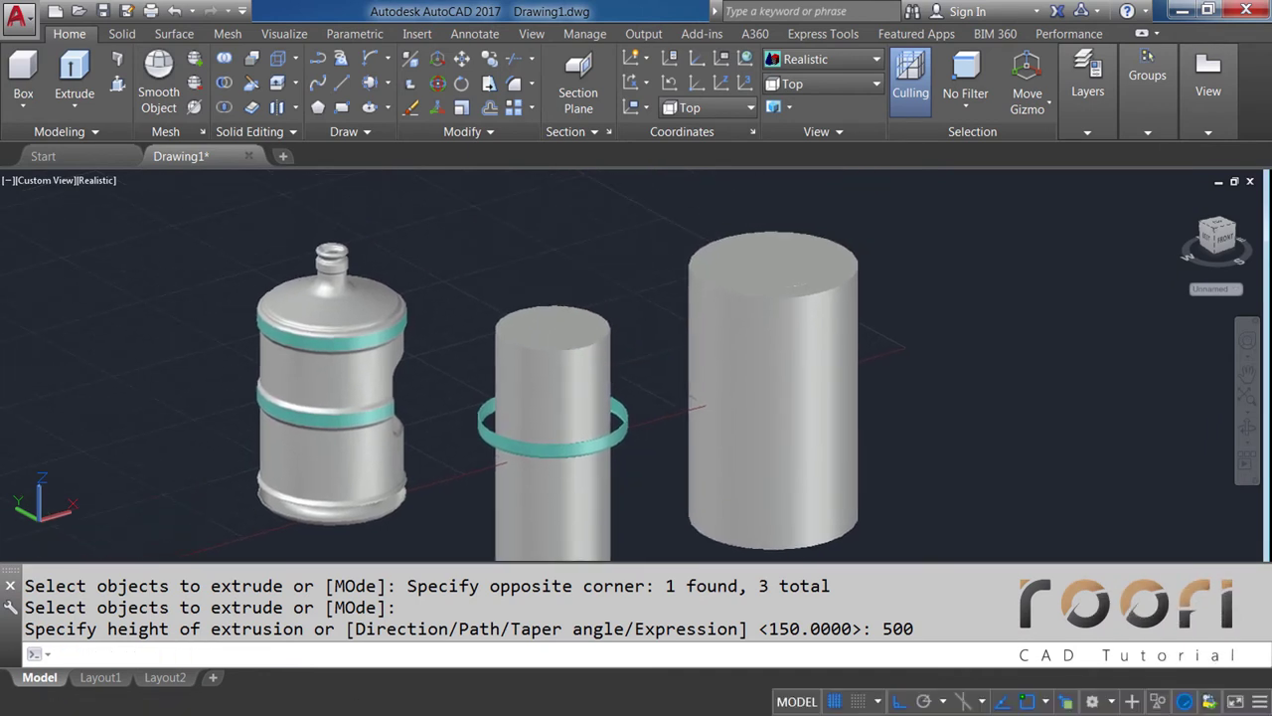
pyautogui.press('Return')
pyautogui.moveTo(647, 404); pyautogui.dragTo(585, 363, button='middle')
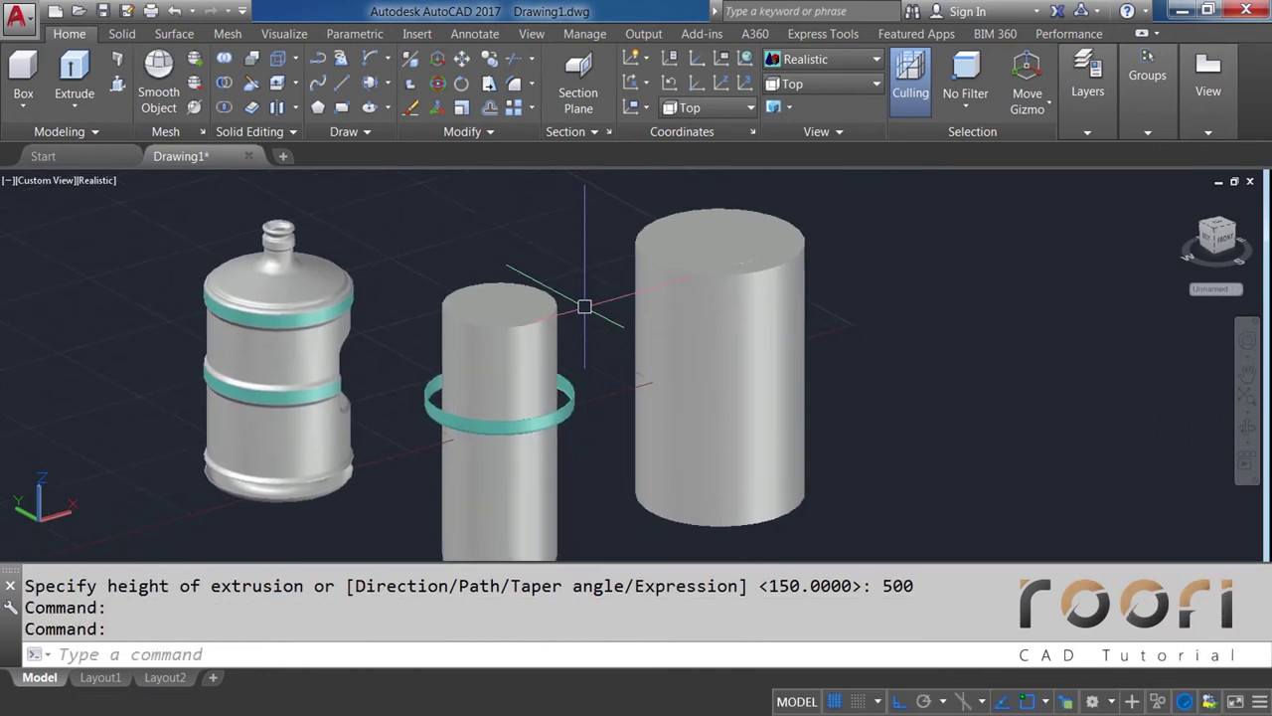
# Subtract the inner cylinder from the teal ring
pyautogui.write('S')
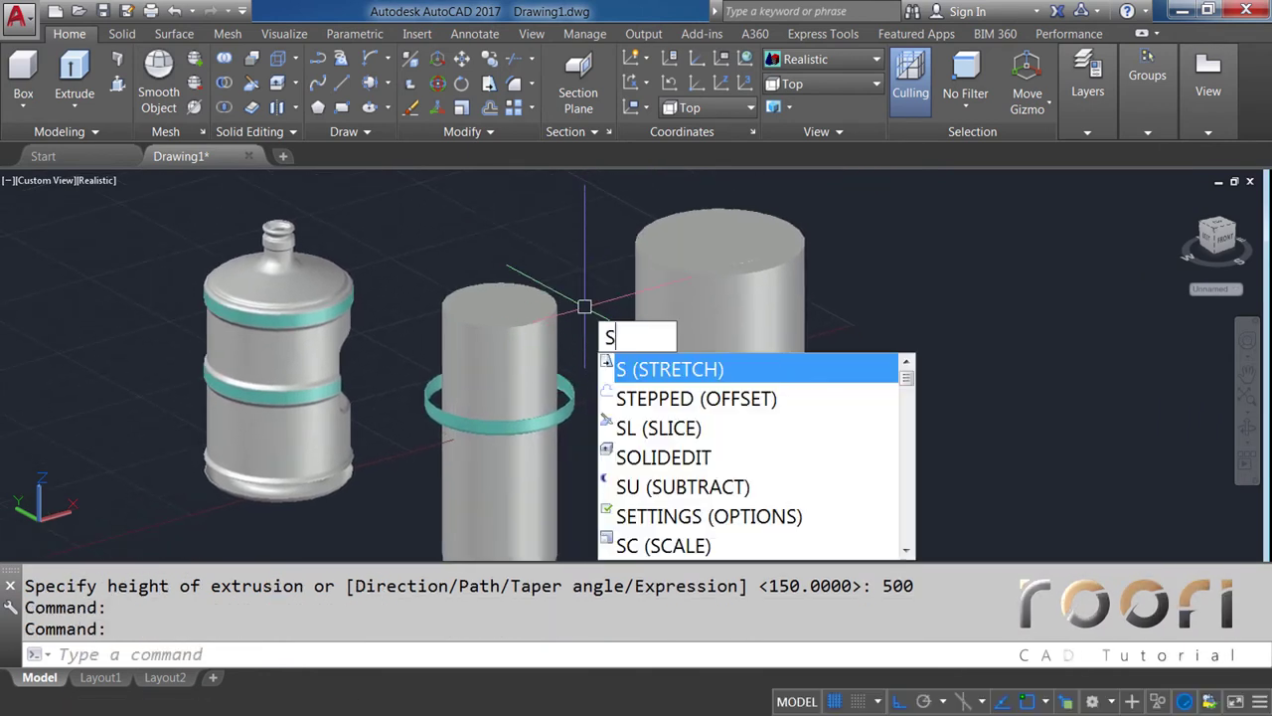
pyautogui.write('UBTRACT')
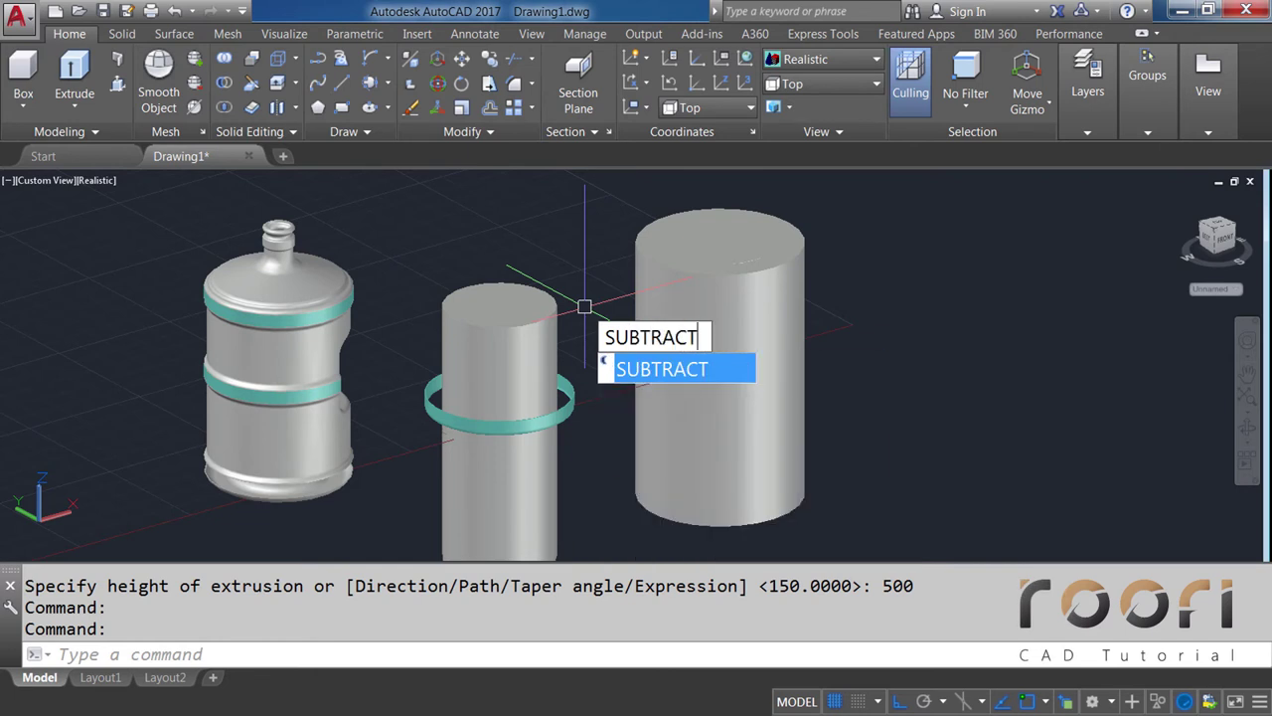
pyautogui.press('Return')
pyautogui.click(575, 396)
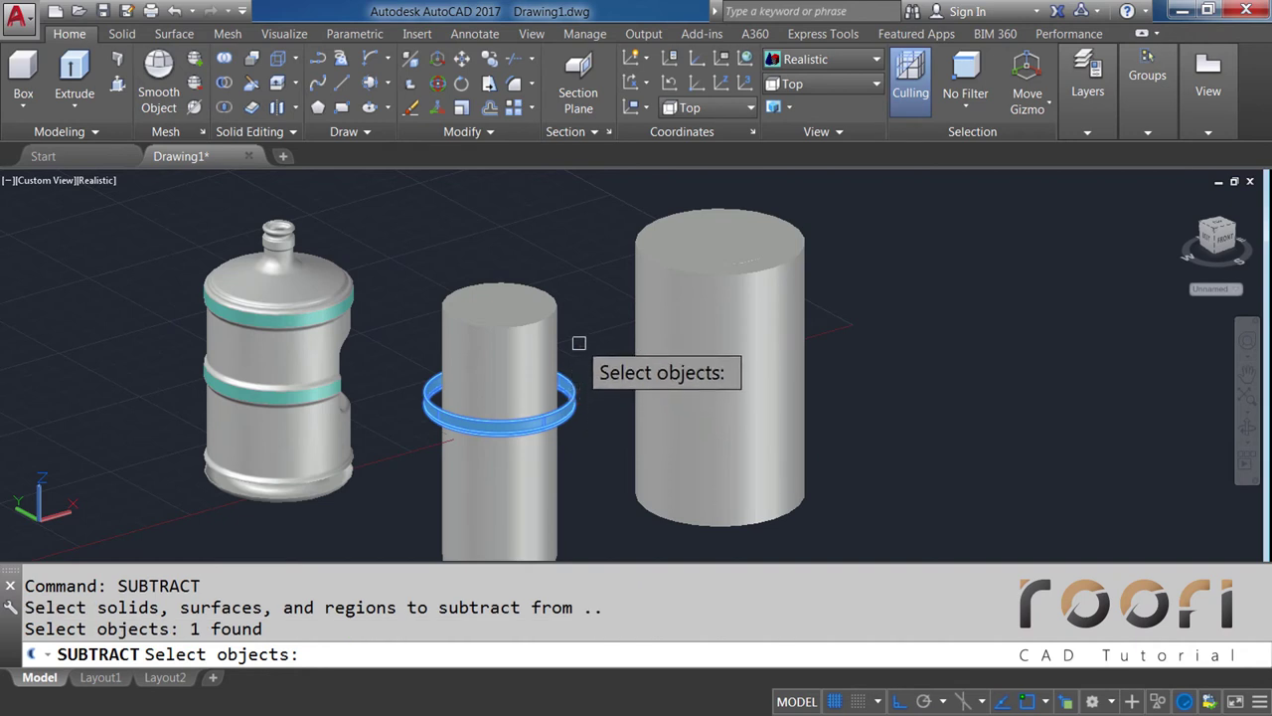
pyautogui.press('Return')
pyautogui.click(554, 312)
pyautogui.press('Return')
pyautogui.moveTo(591, 292); pyautogui.dragTo(519, 321, button='middle')
pyautogui.press('Return')
# Subtract the inner 3D solid from the large cylinder to hollow it out
pyautogui.write('UBTRACT')
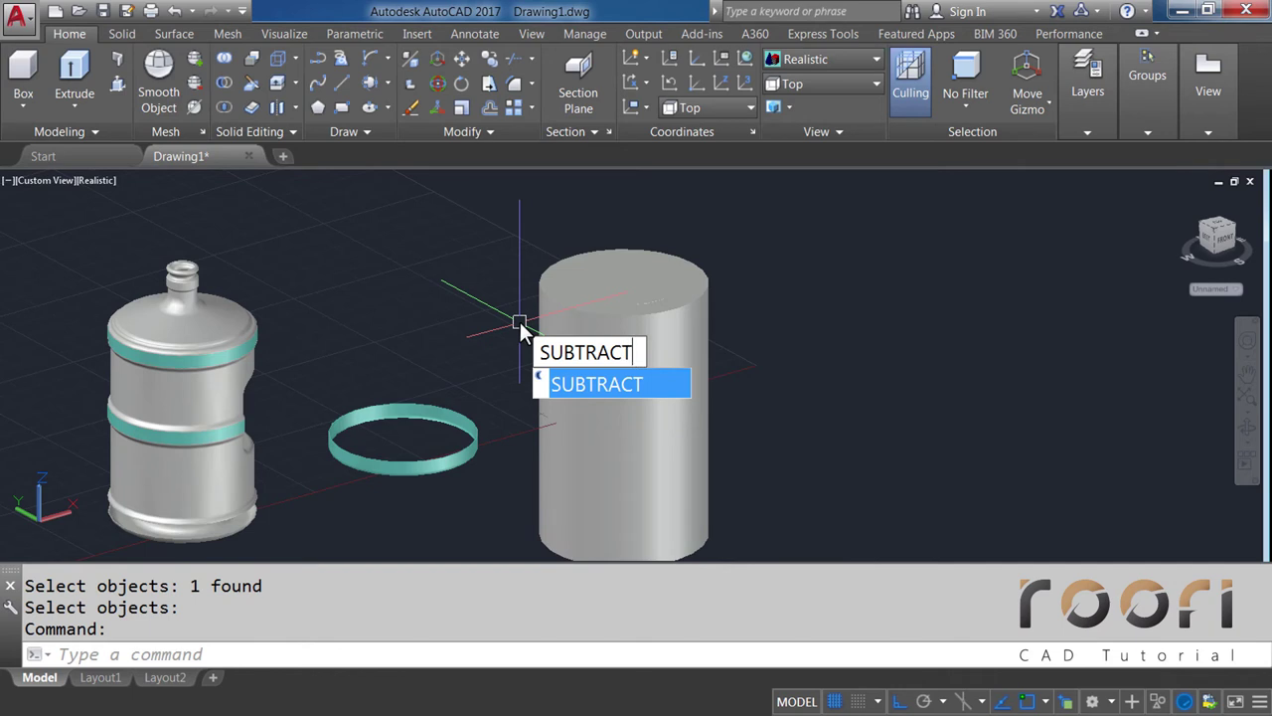
pyautogui.press('Return')
pyautogui.click(542, 283)
pyautogui.press('Return')
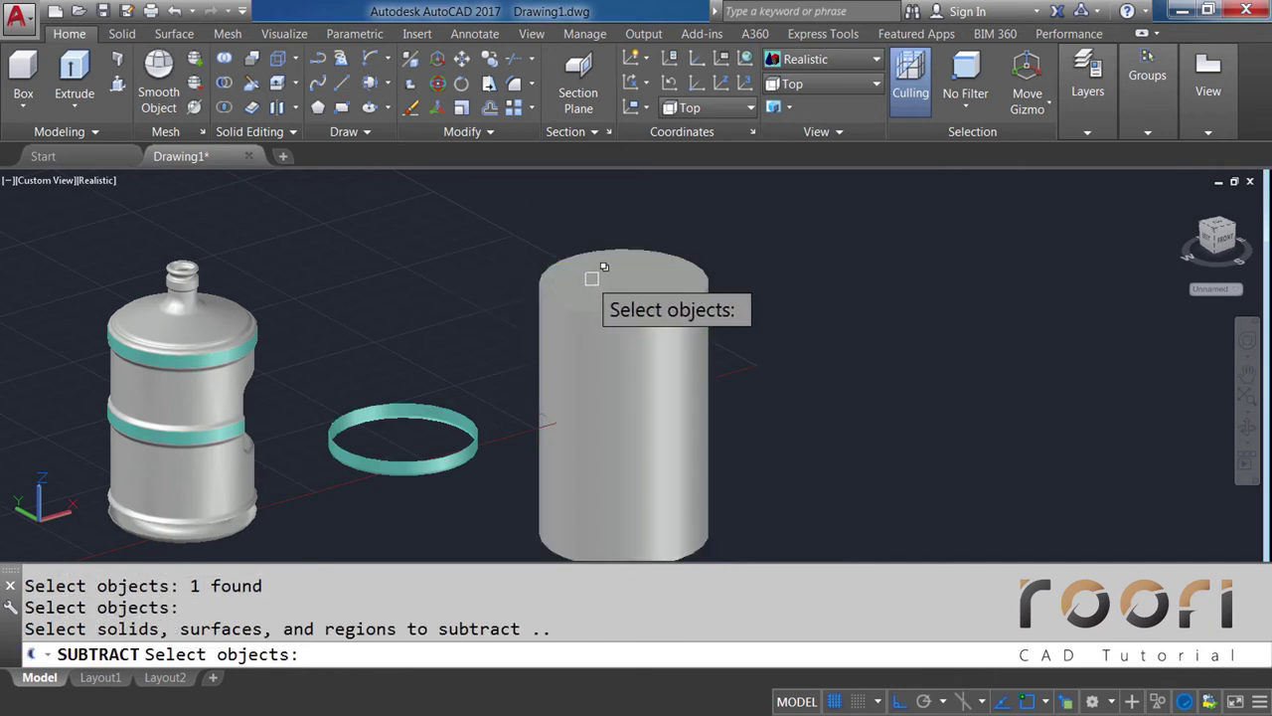
pyautogui.click(619, 280)
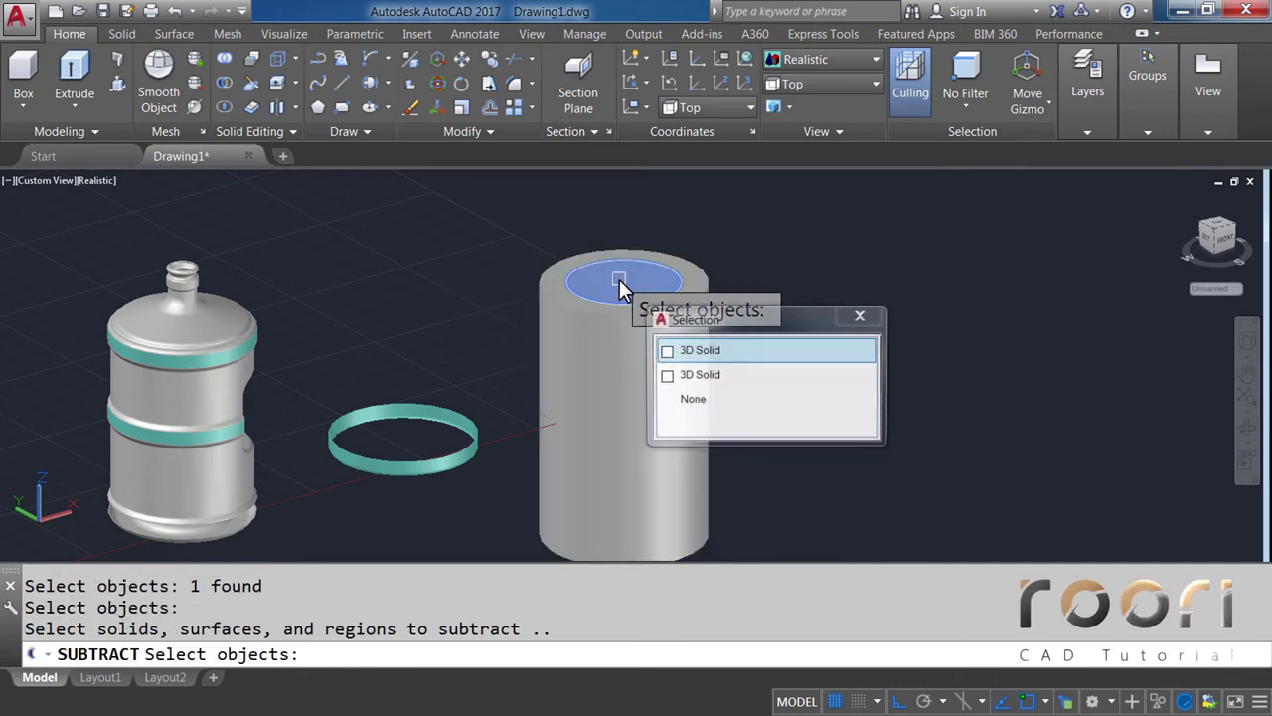
pyautogui.click(694, 352)
pyautogui.press('Return')
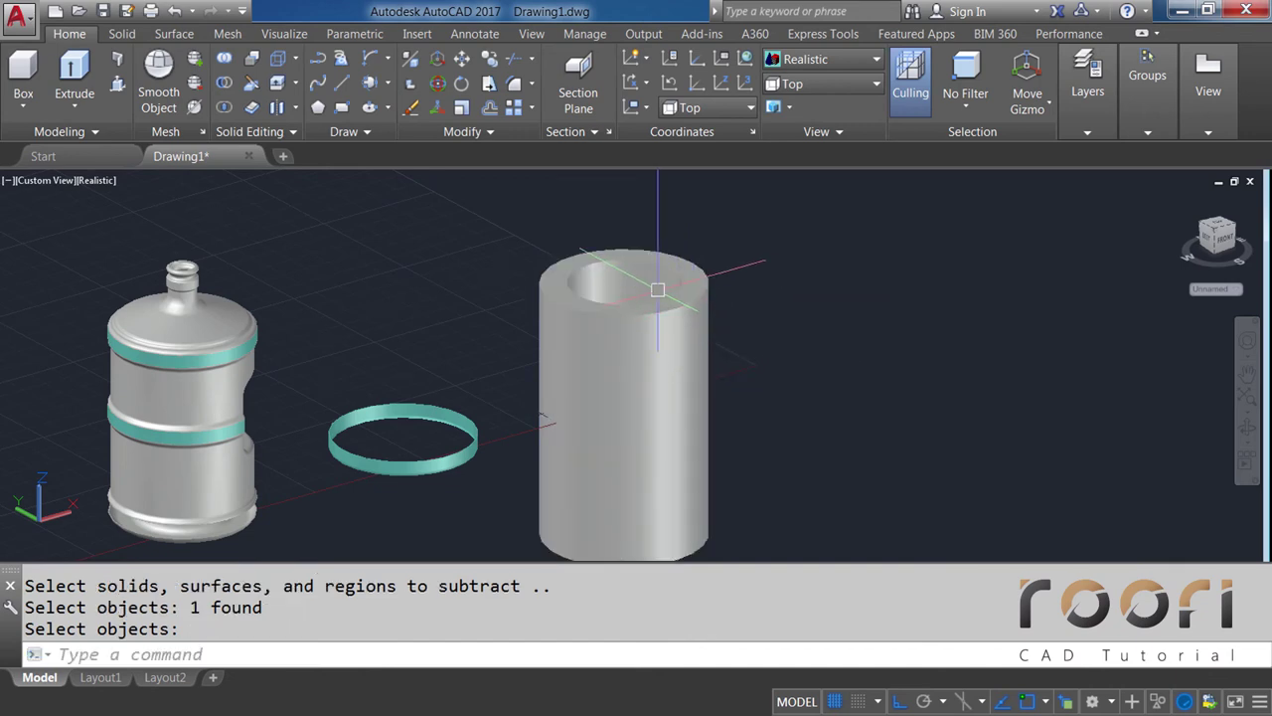
pyautogui.keyDown('shift'); pyautogui.moveTo(658, 289); pyautogui.dragTo(623, 383, button='middle'); pyautogui.keyUp('shift')
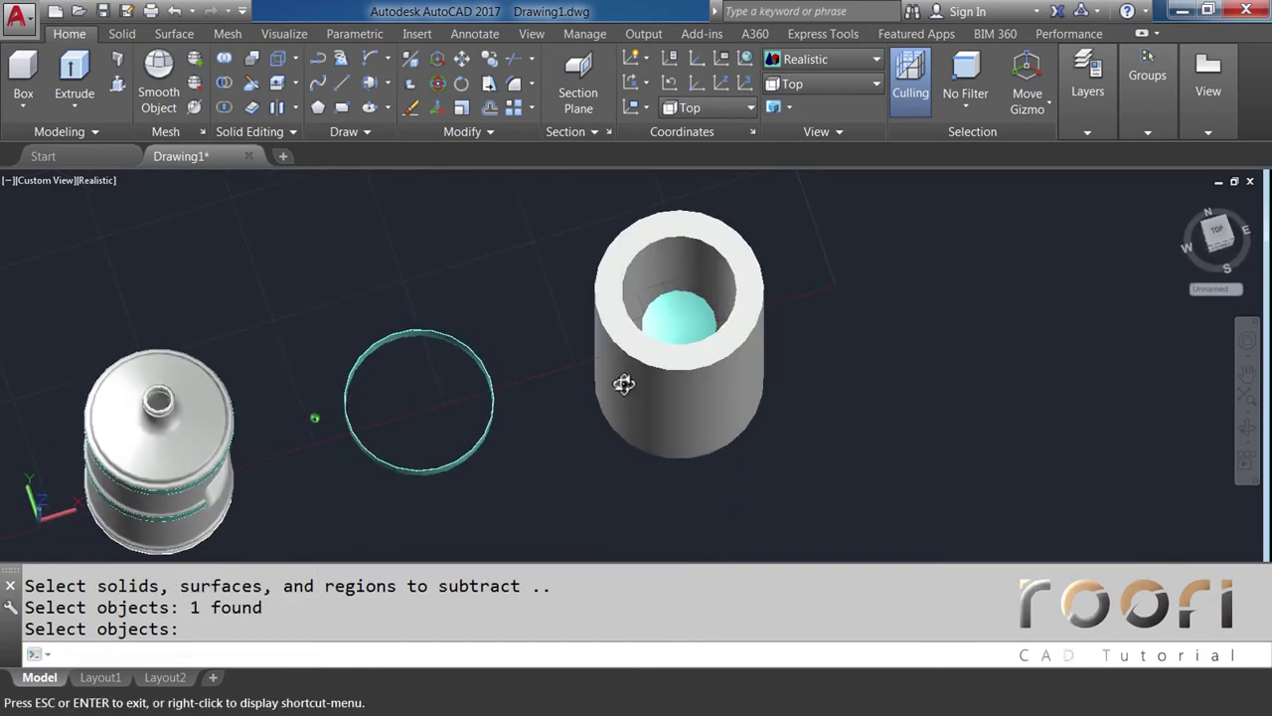
pyautogui.moveTo(624, 384)
pyautogui.keyDown('shift'); pyautogui.mouseDown(button='middle')
pyautogui.moveTo(649, 309)
pyautogui.moveTo(591, 393)
pyautogui.mouseUp(button='middle'); pyautogui.keyUp('shift')
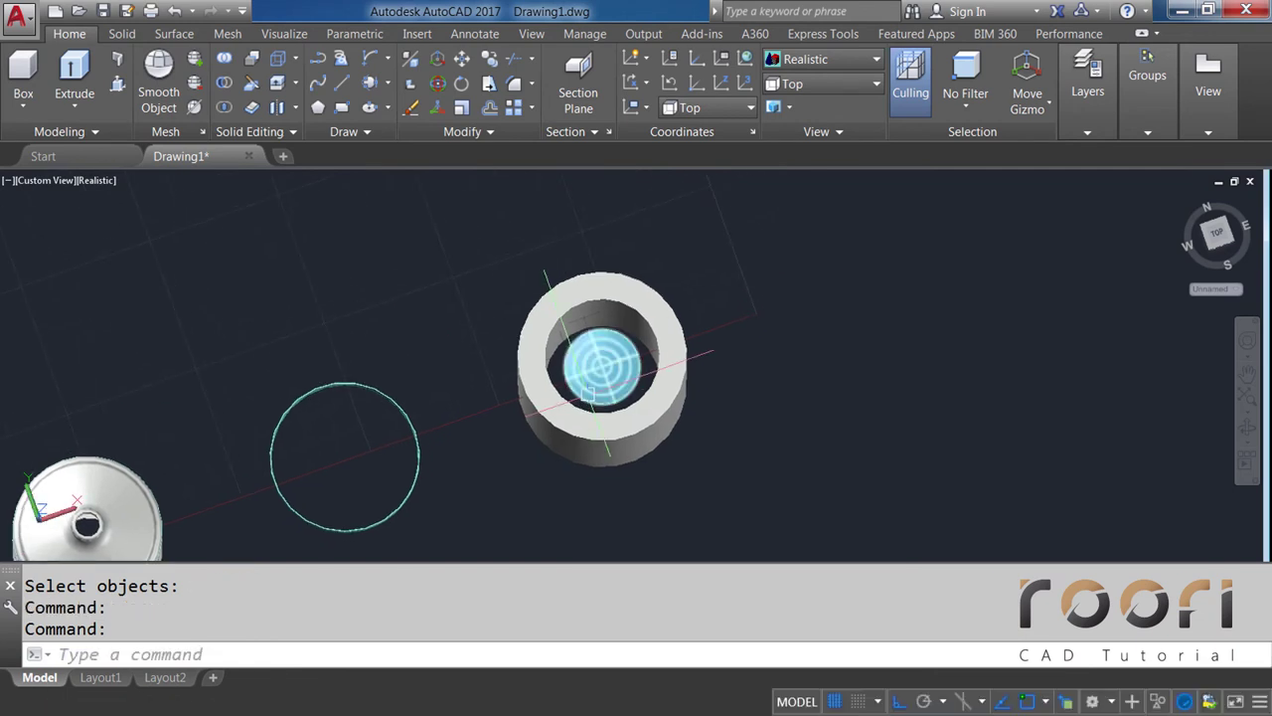
pyautogui.scroll(2, 589, 393)
pyautogui.write('SU')
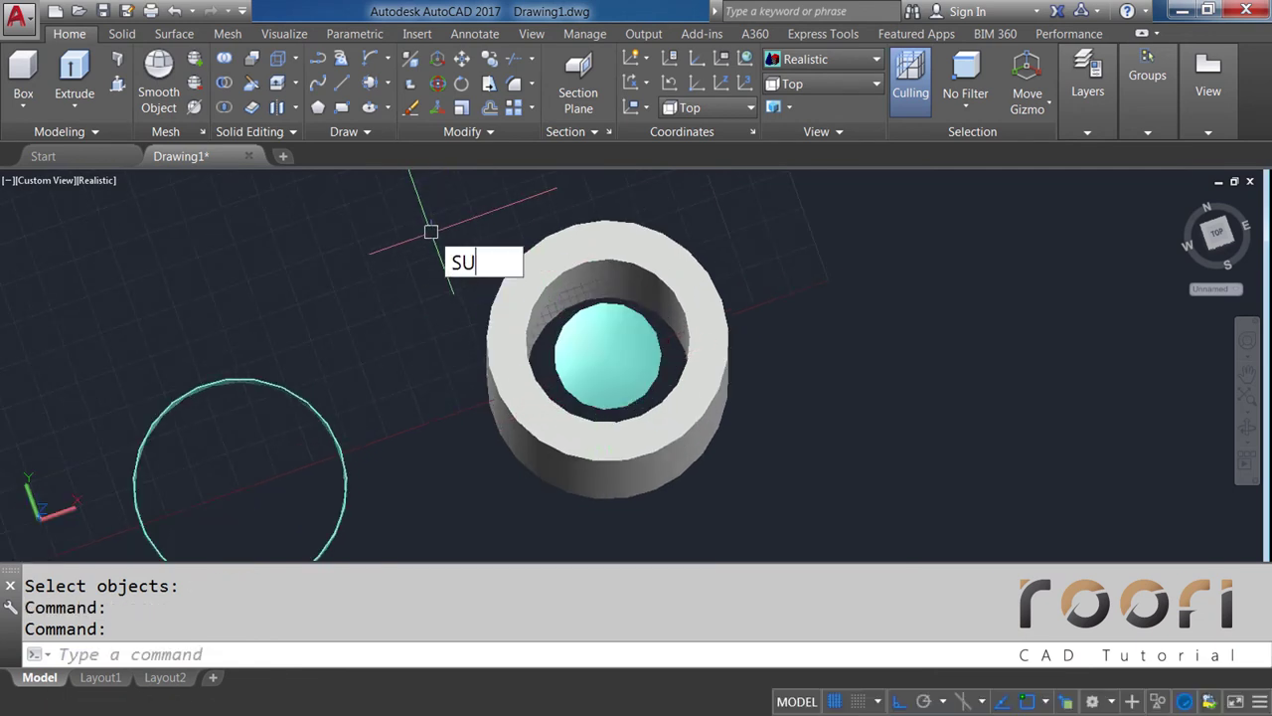
# Subtract the hollow cylinder from the sphere, leaving a flat teal disc
pyautogui.write('BTRACT')
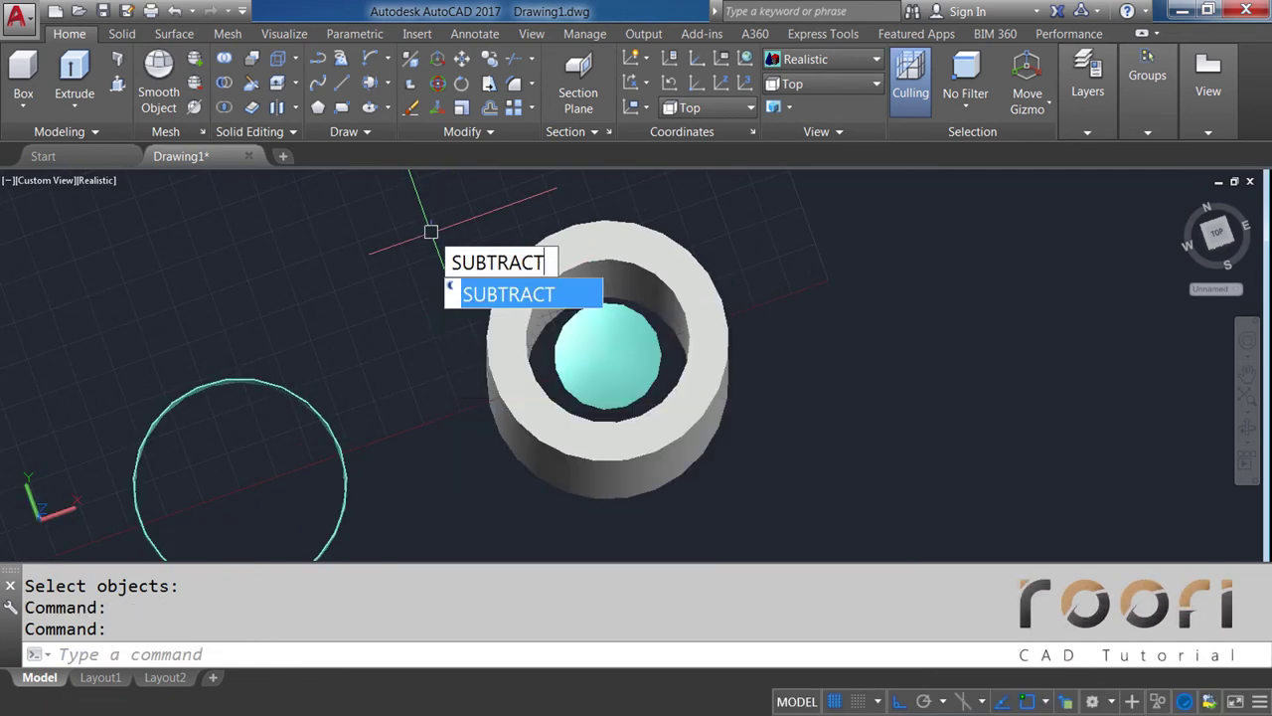
pyautogui.press('Return')
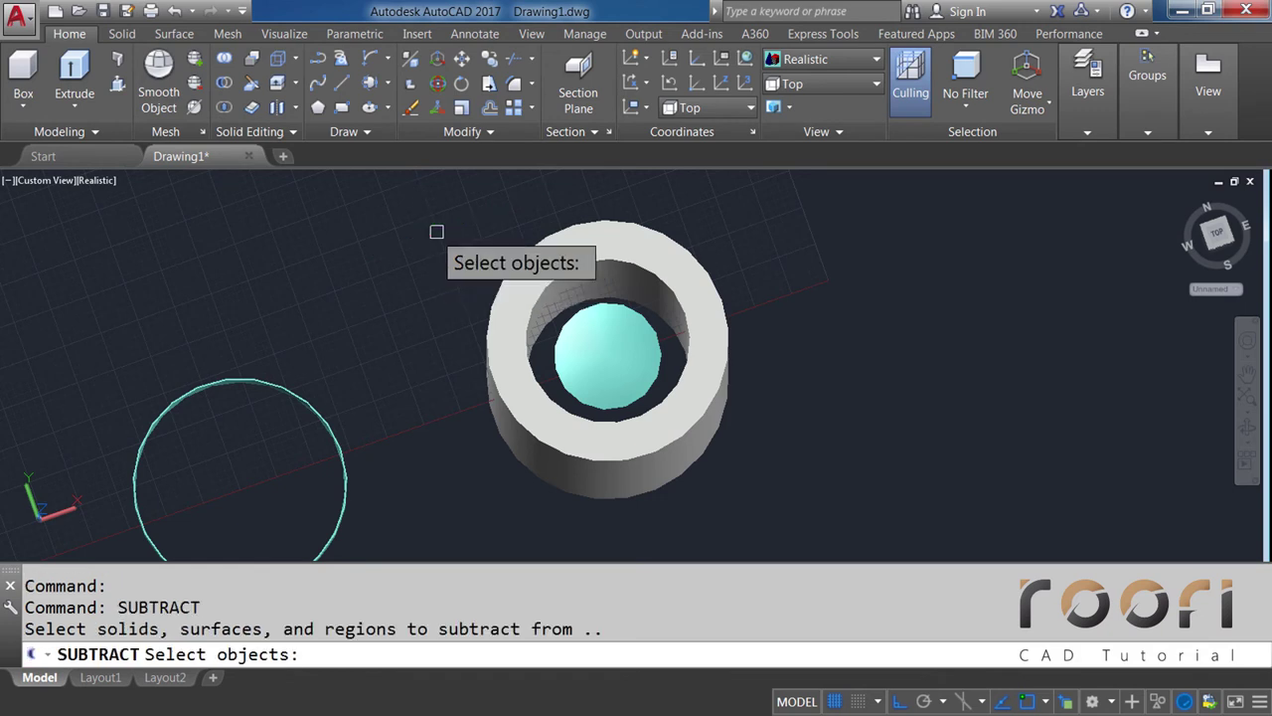
pyautogui.click(591, 340)
pyautogui.press('Return')
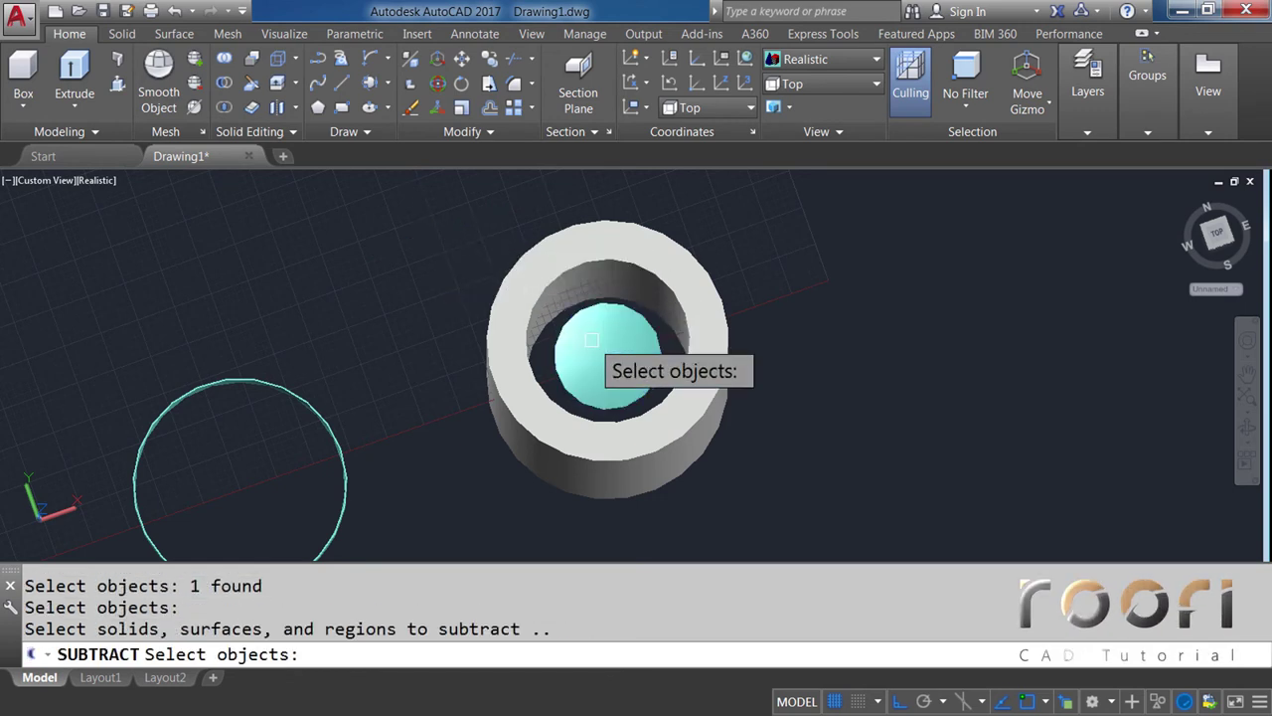
pyautogui.click(651, 275)
pyautogui.press('Return')
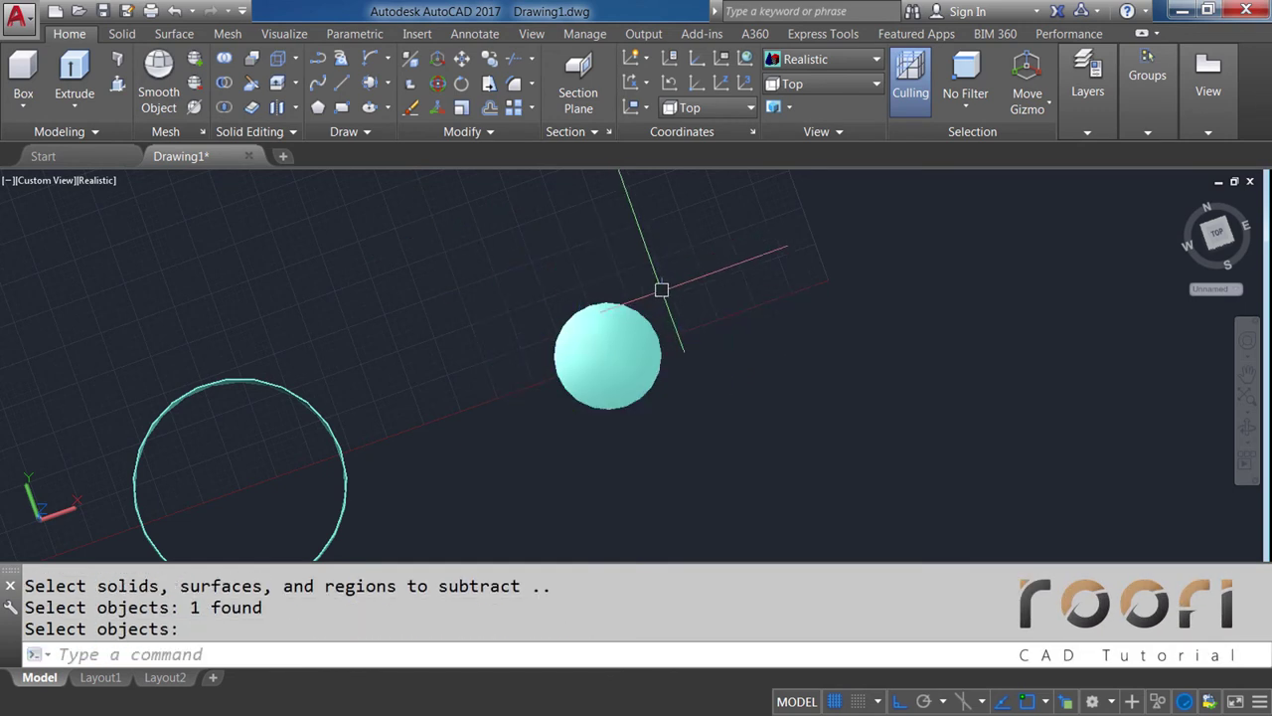
pyautogui.scroll(-2, 713, 344)
pyautogui.keyDown('shift'); pyautogui.moveTo(620, 406); pyautogui.dragTo(651, 302, button='middle'); pyautogui.keyUp('shift')
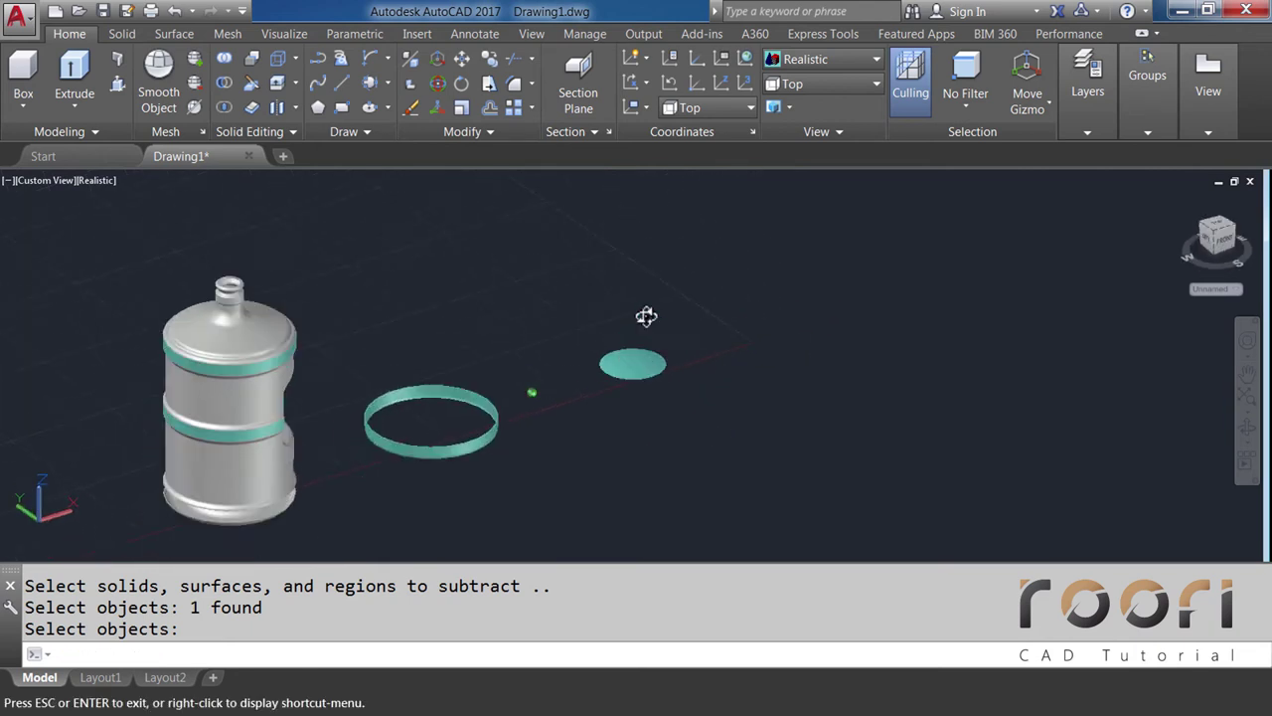
# Move the small disk onto the plain grey layer using the Layers panel dropdown
pyautogui.press('Return')
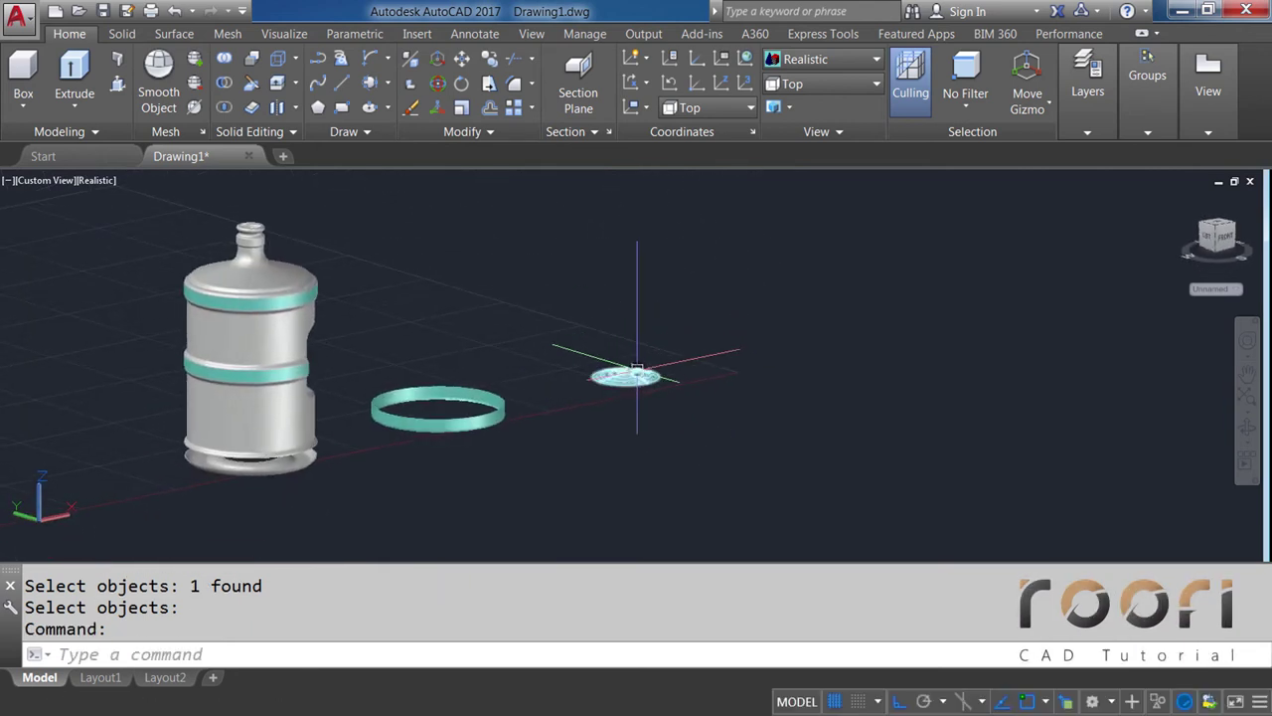
pyautogui.click(1094, 130)
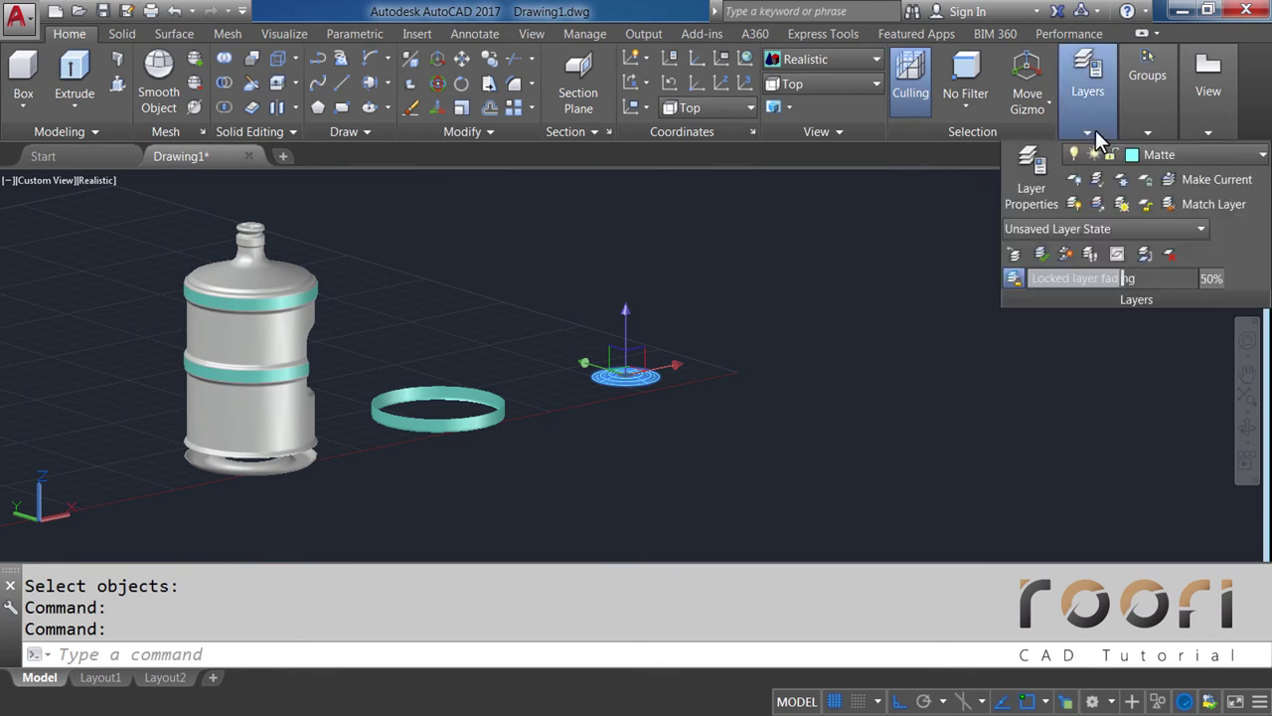
pyautogui.click(1178, 156)
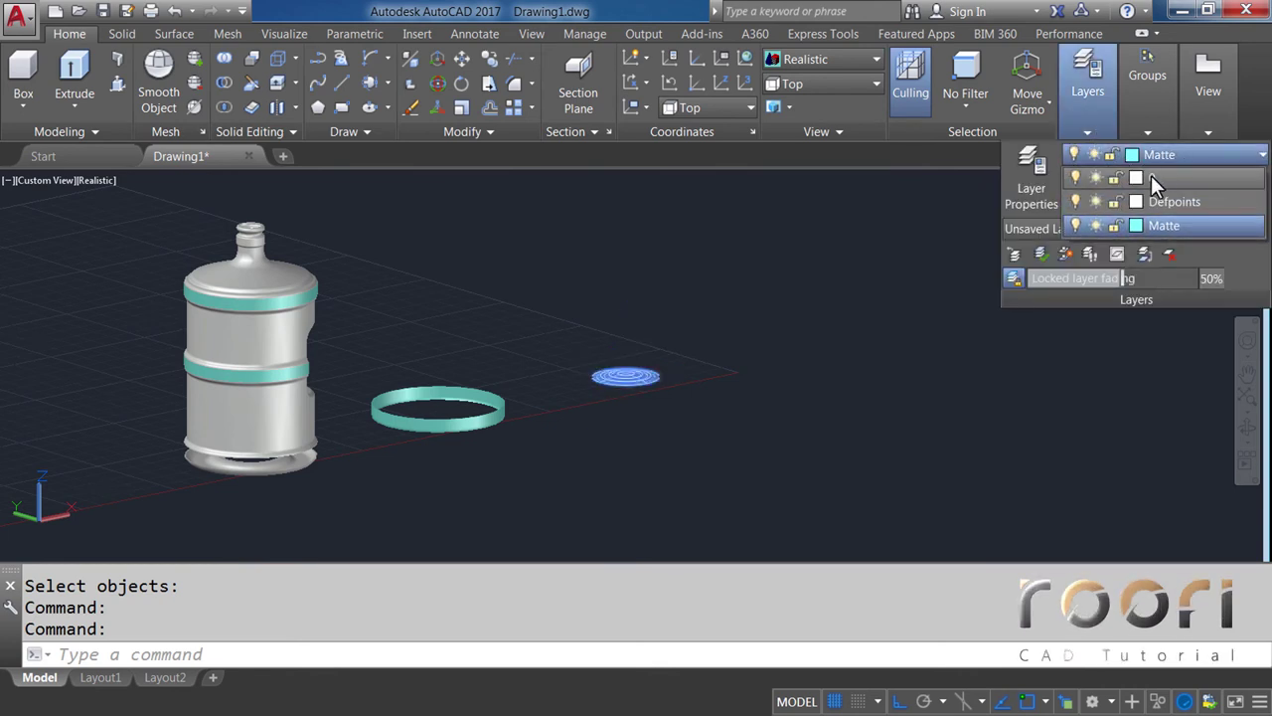
pyautogui.click(1151, 175)
pyautogui.click(742, 308)
pyautogui.press('Escape')
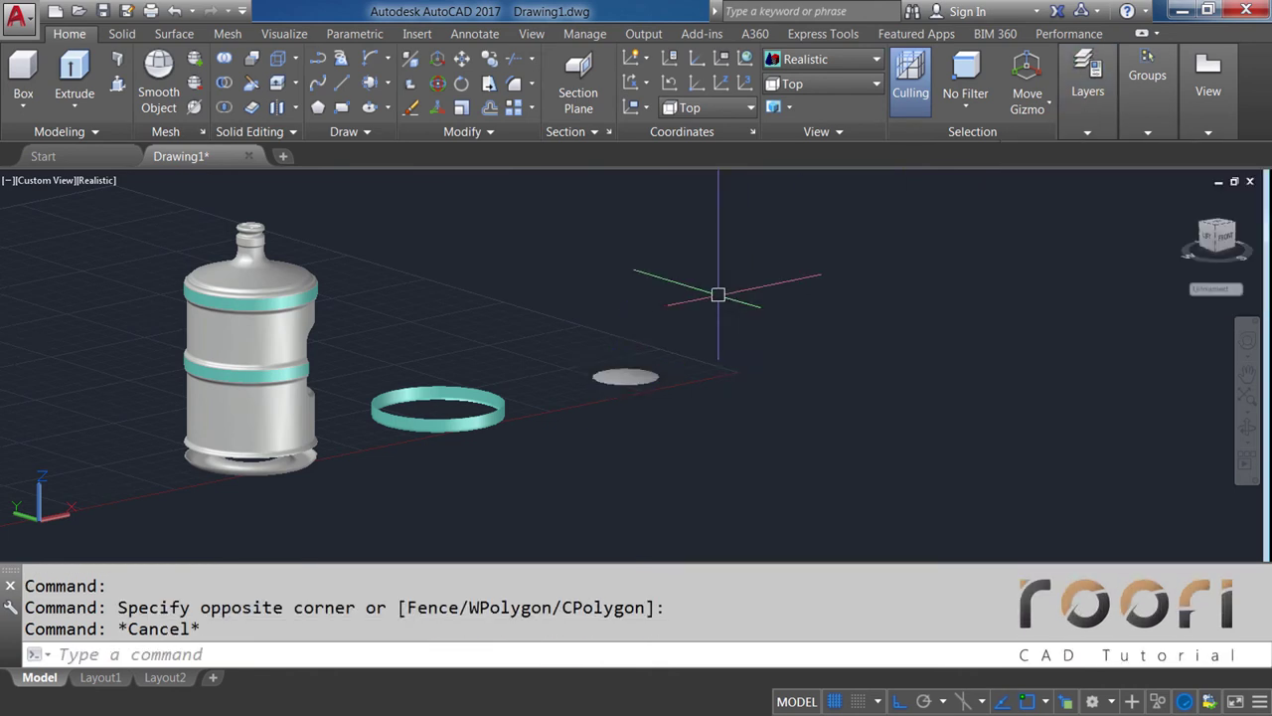
pyautogui.moveTo(613, 424)
pyautogui.keyDown('shift'); pyautogui.mouseDown(button='middle')
pyautogui.moveTo(607, 445)
pyautogui.moveTo(591, 448)
pyautogui.moveTo(630, 397)
pyautogui.mouseUp(button='middle'); pyautogui.keyUp('shift')
# Move the small disk 1000 units left toward the bottle
pyautogui.write('M')
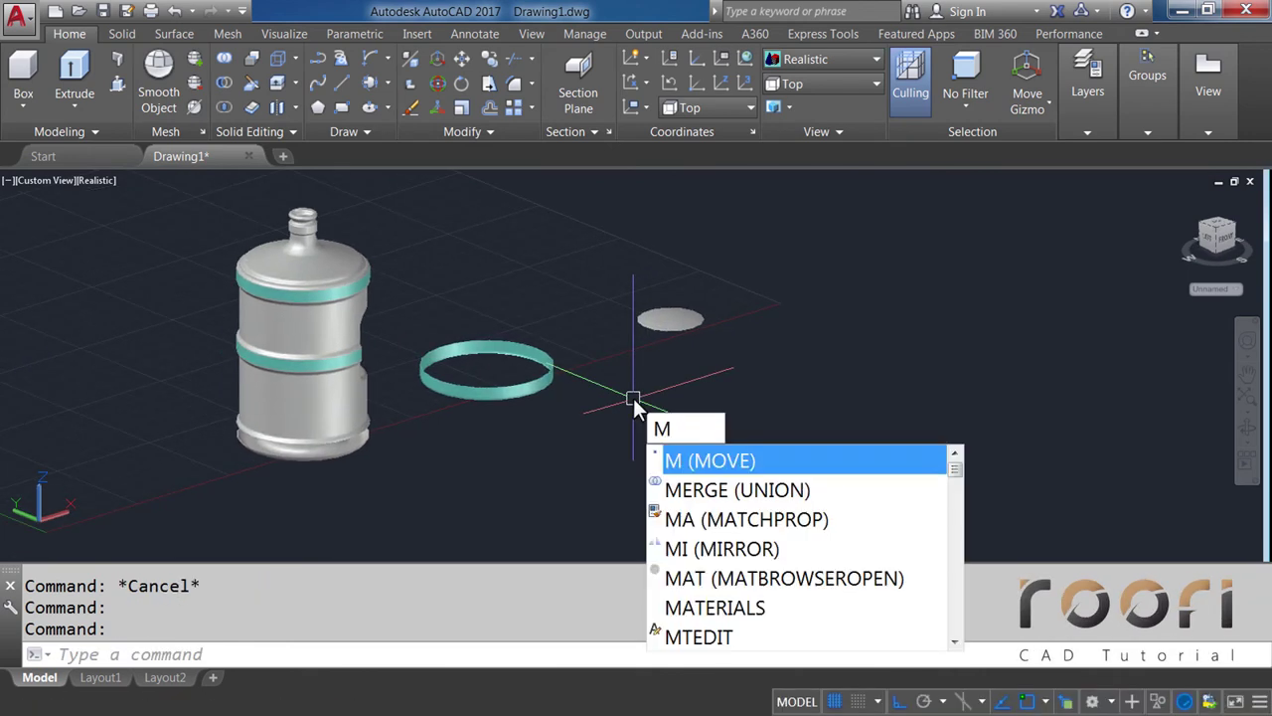
pyautogui.press('Return')
pyautogui.click(670, 319)
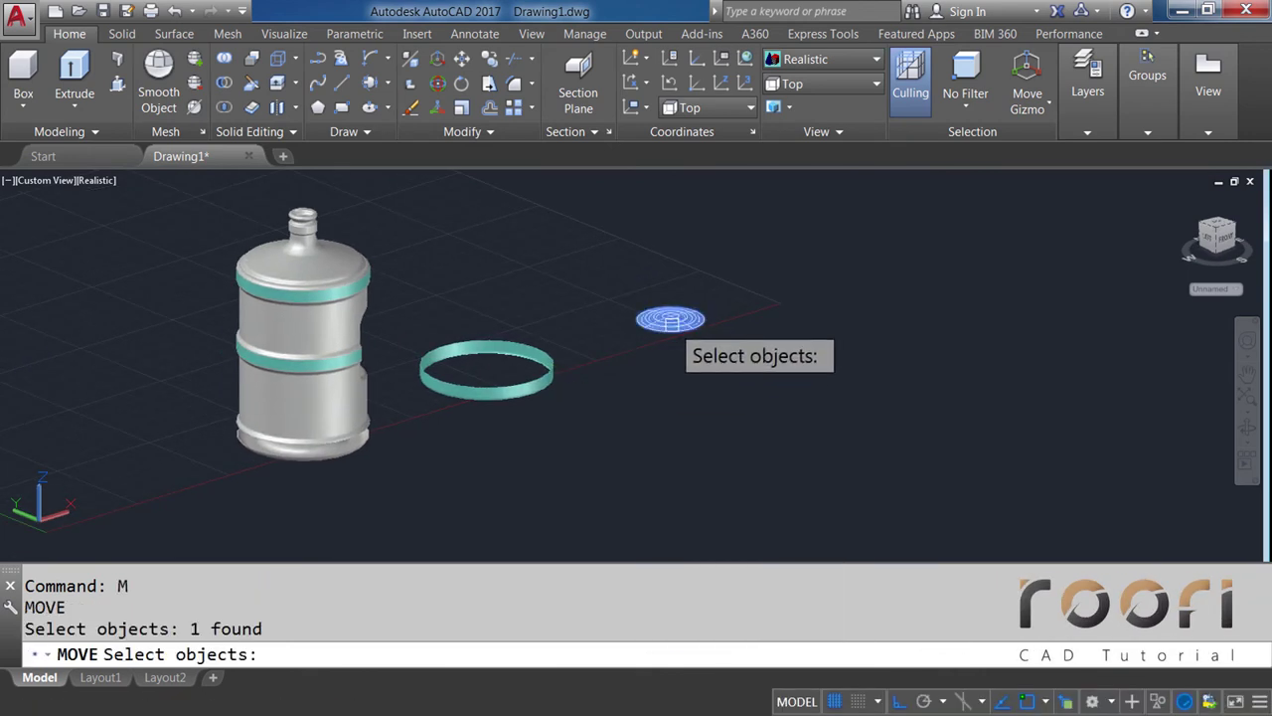
pyautogui.press('Return')
pyautogui.click(711, 350)
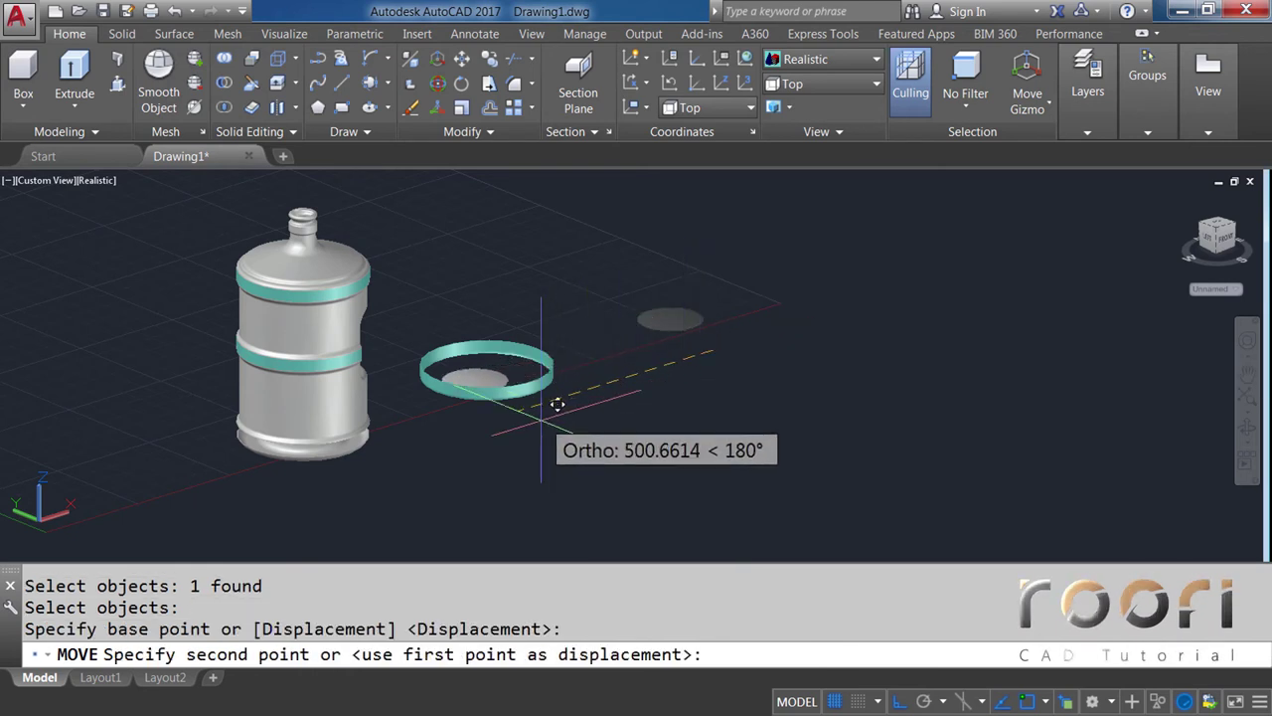
pyautogui.write('1')
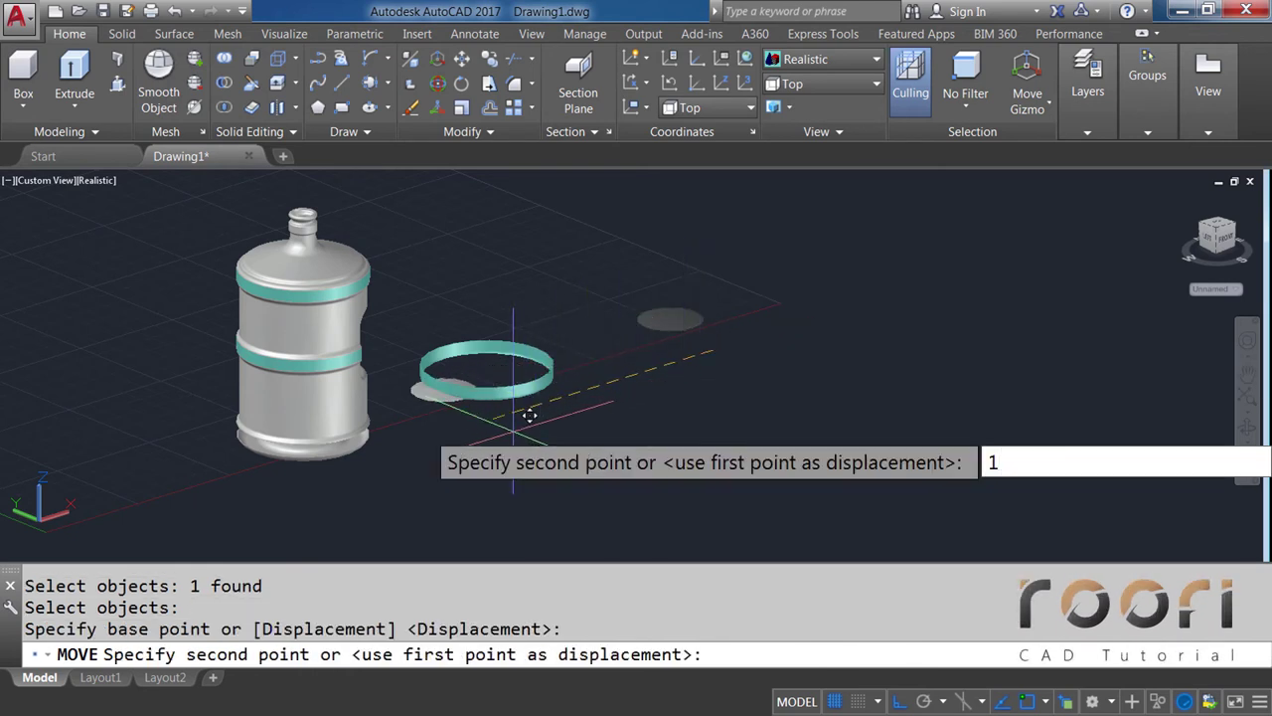
pyautogui.write('000')
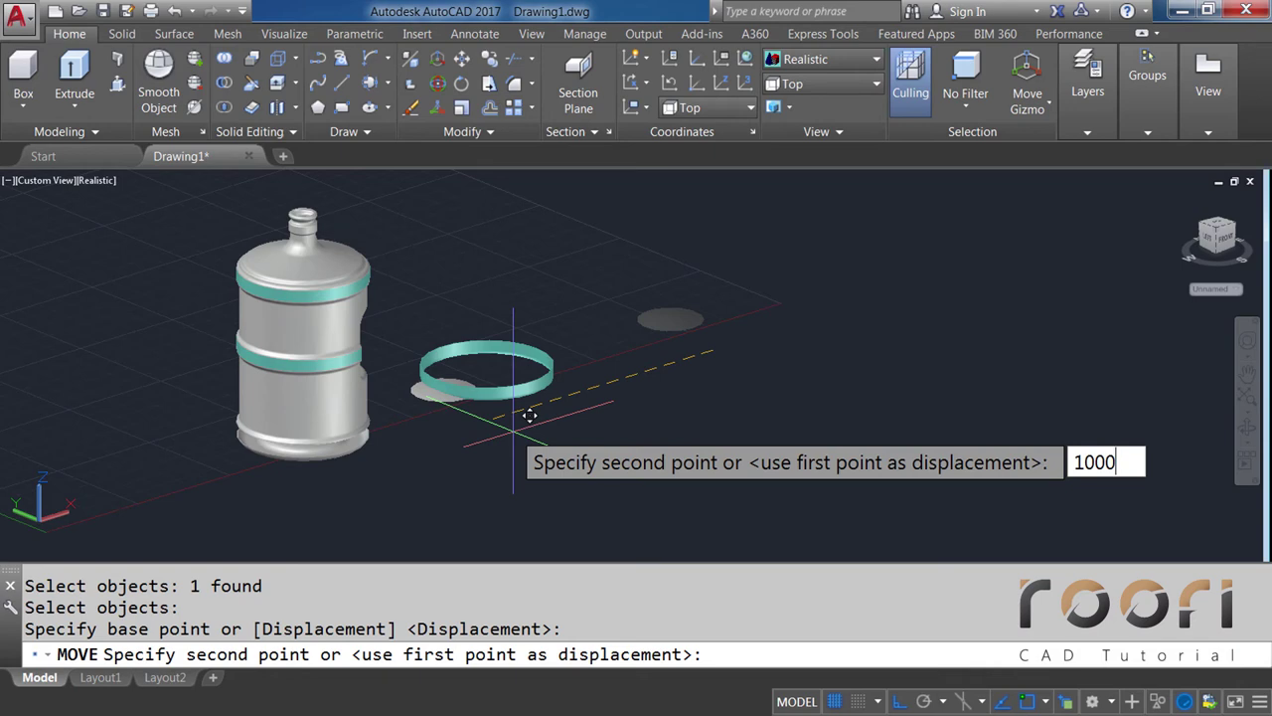
pyautogui.press('Return')
pyautogui.moveTo(426, 461); pyautogui.dragTo(577, 446, button='middle')
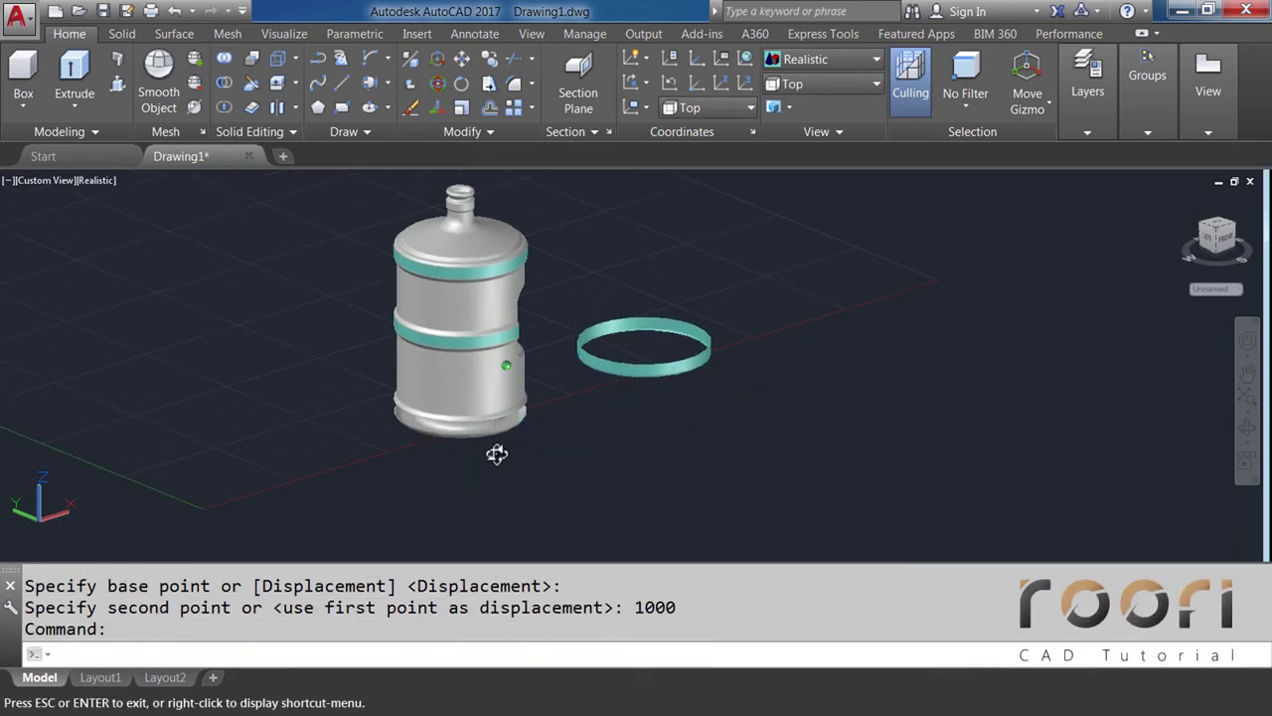
pyautogui.moveTo(497, 454)
pyautogui.keyDown('shift'); pyautogui.mouseDown(button='middle')
pyautogui.moveTo(497, 312)
pyautogui.moveTo(515, 459)
pyautogui.mouseUp(button='middle'); pyautogui.keyUp('shift')
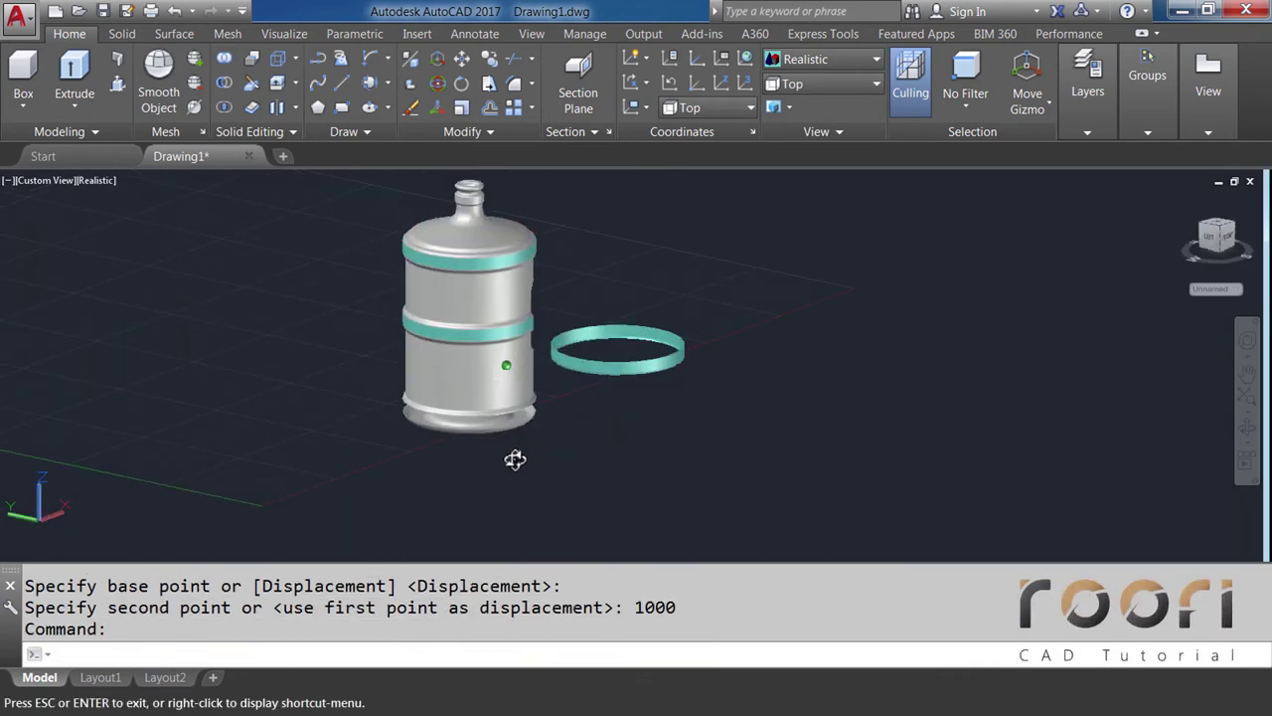
# Move the teal ring 500 units onto the bottle's base, then view it from the front
pyautogui.write('M')
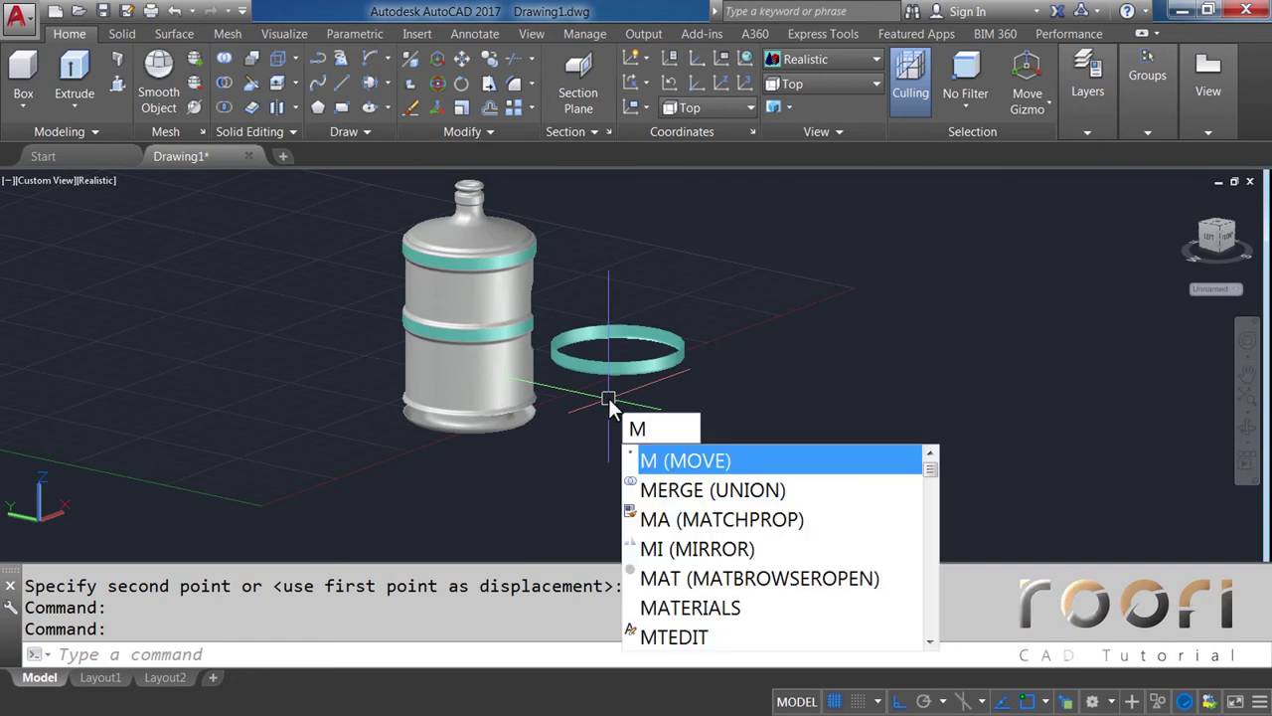
pyautogui.press('Return')
pyautogui.click(617, 368)
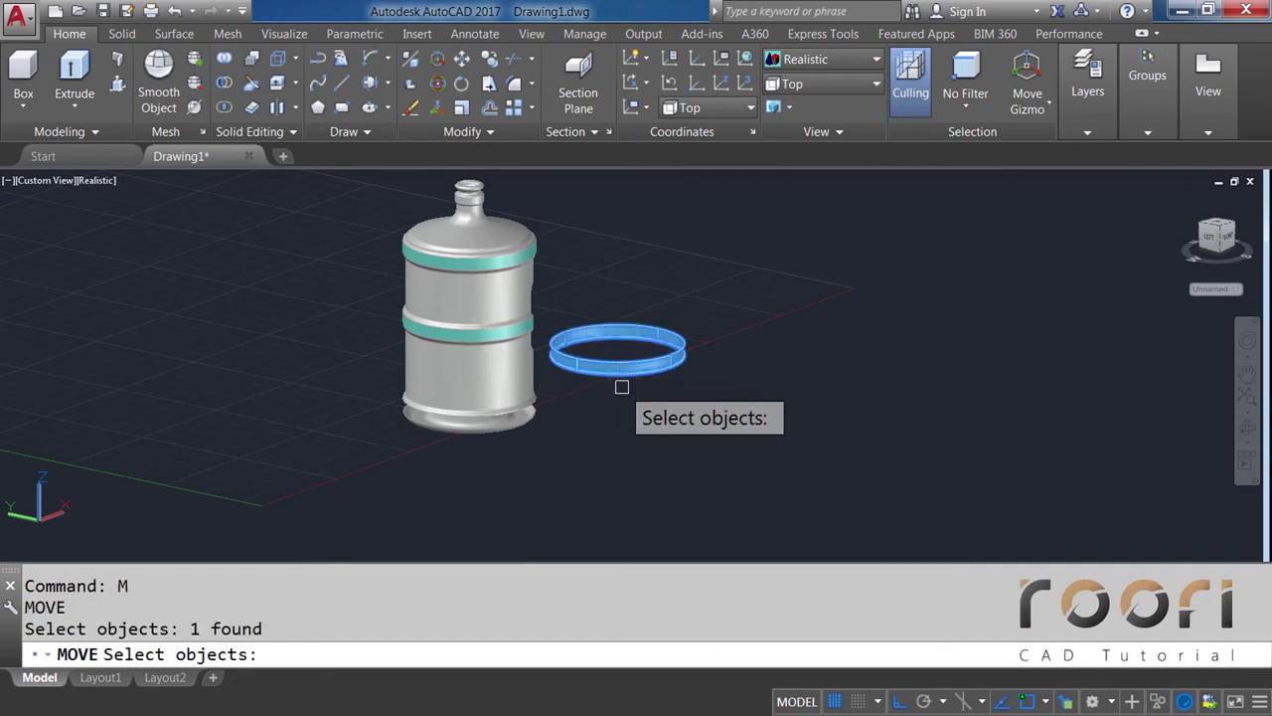
pyautogui.press('Return')
pyautogui.click(634, 394)
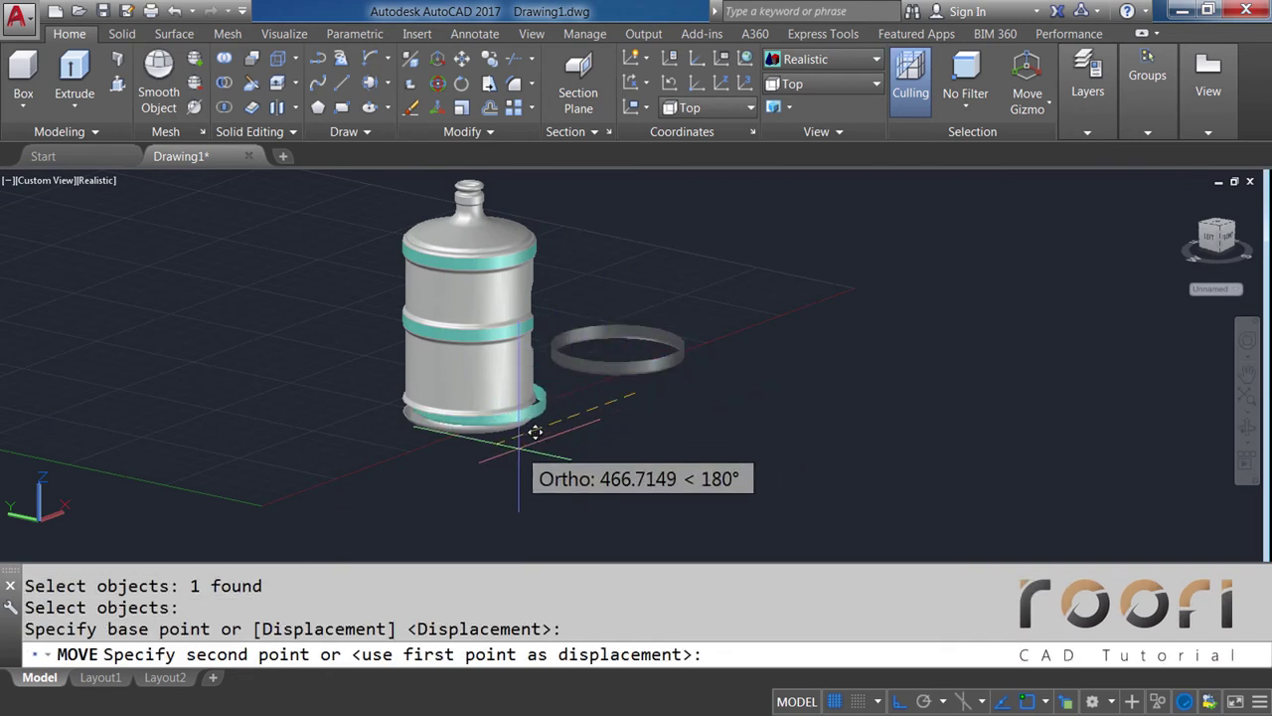
pyautogui.write('500')
pyautogui.press('Return')
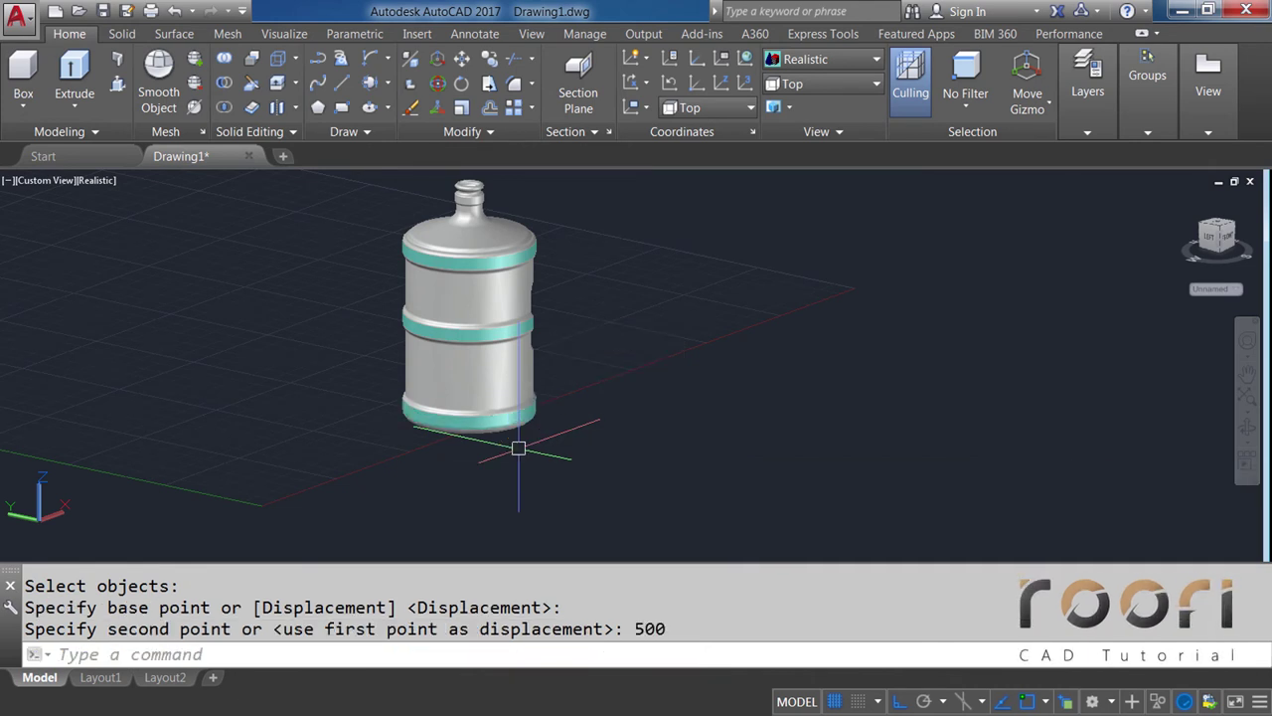
pyautogui.moveTo(540, 428)
pyautogui.keyDown('shift'); pyautogui.mouseDown(button='middle')
pyautogui.moveTo(482, 405)
pyautogui.moveTo(503, 338)
pyautogui.moveTo(500, 375)
pyautogui.moveTo(443, 388)
pyautogui.moveTo(443, 372)
pyautogui.moveTo(633, 316)
pyautogui.mouseUp(button='middle'); pyautogui.keyUp('shift')
pyautogui.scroll(5, 487, 377)
pyautogui.write('UNIO')
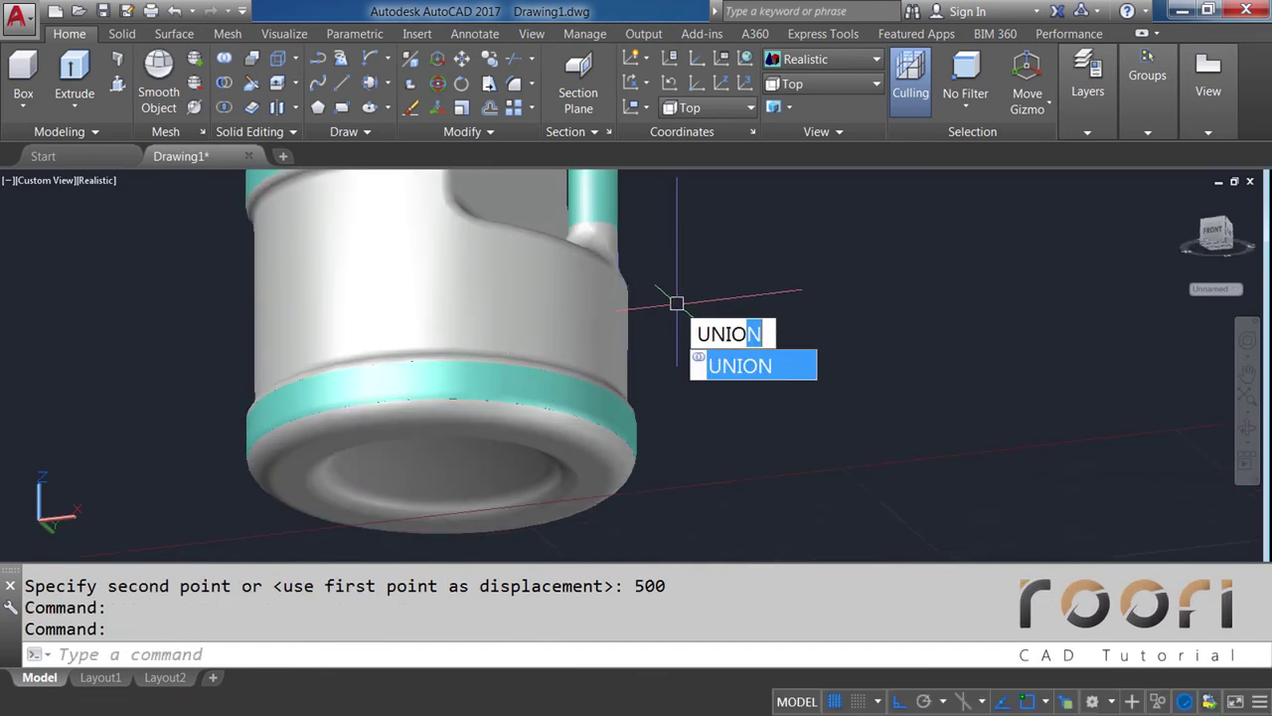
# Union the bottle's upper body with the overlapping lower ring solids, using selection cycling
pyautogui.write('B')
pyautogui.press('BackSpace')
pyautogui.press('Return')
pyautogui.click(616, 316)
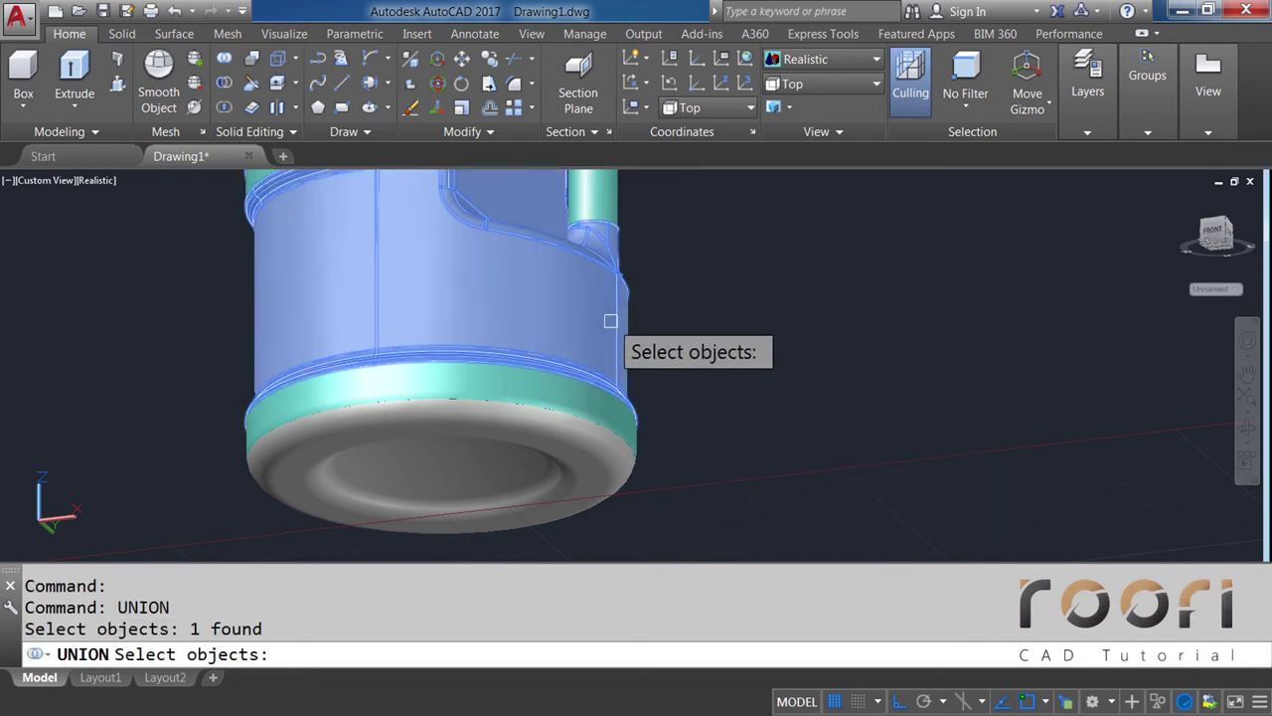
pyautogui.click(597, 466)
pyautogui.click(596, 466)
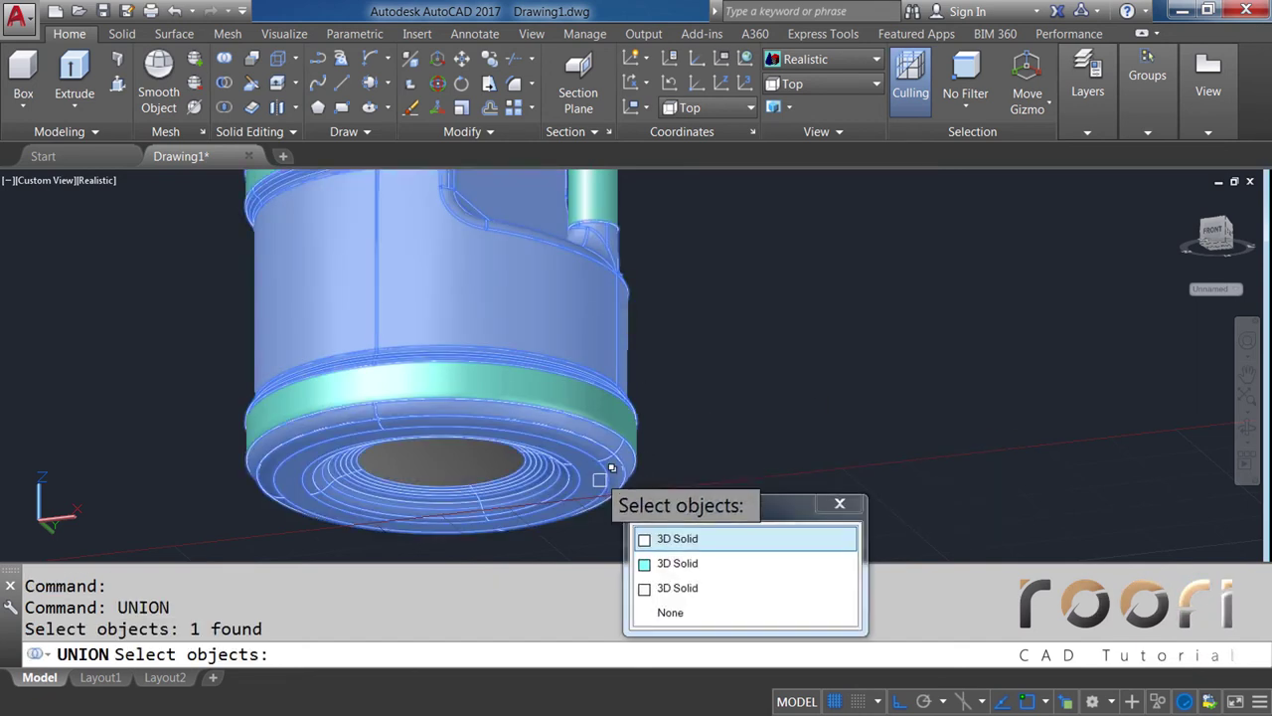
pyautogui.click(661, 538)
pyautogui.click(477, 462)
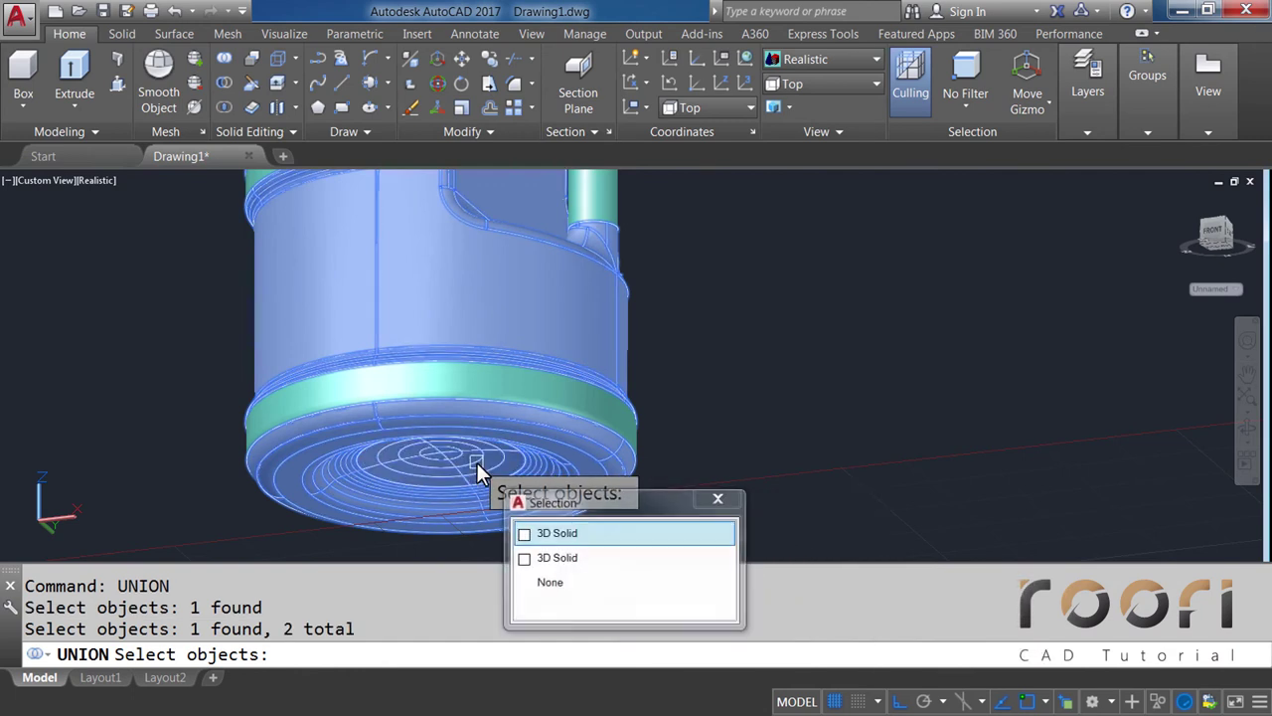
pyautogui.click(568, 533)
pyautogui.press('Return')
pyautogui.write('UNION')
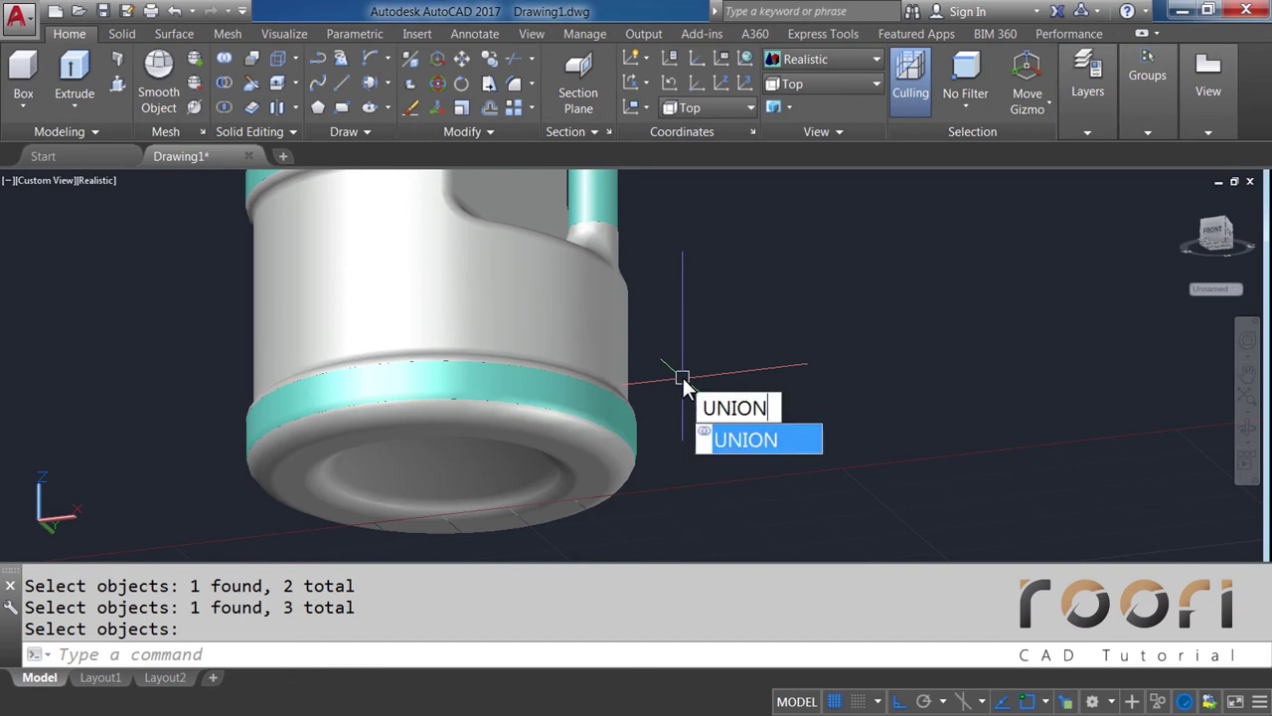
# Start a second union selecting the top teal cylinder and the teal band
pyautogui.press('Return')
pyautogui.click(586, 199)
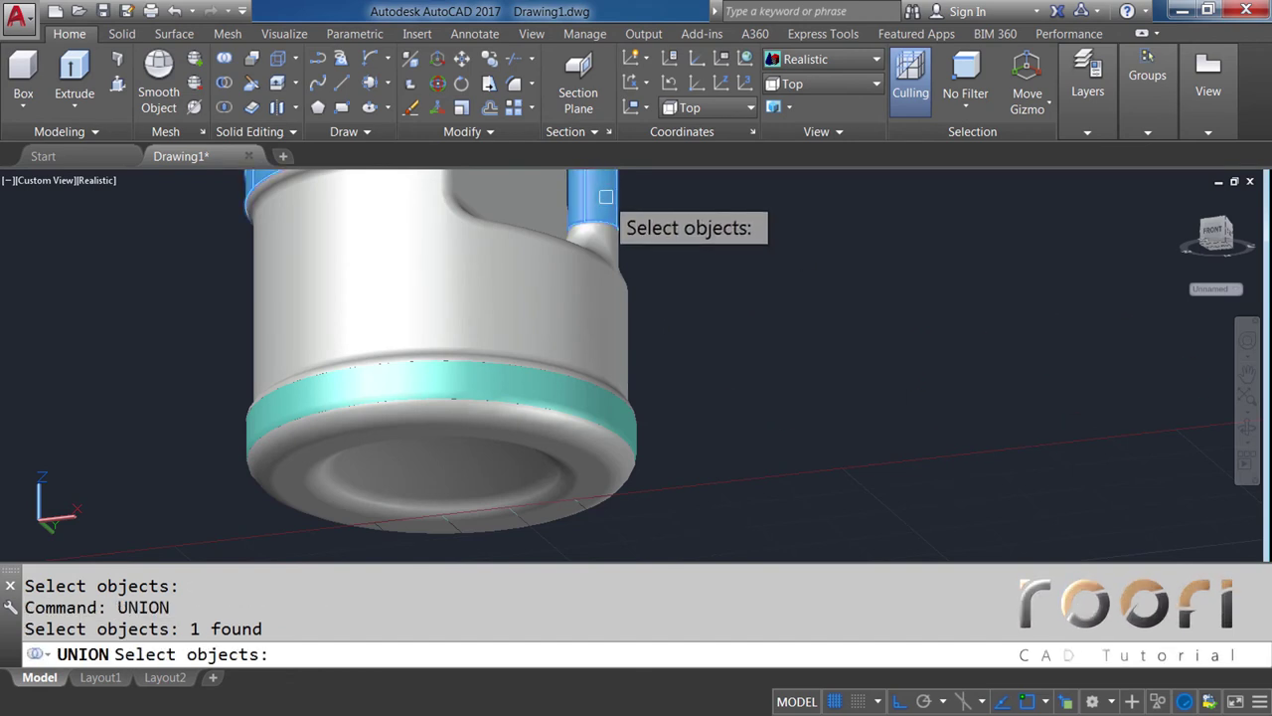
pyautogui.click(627, 407)
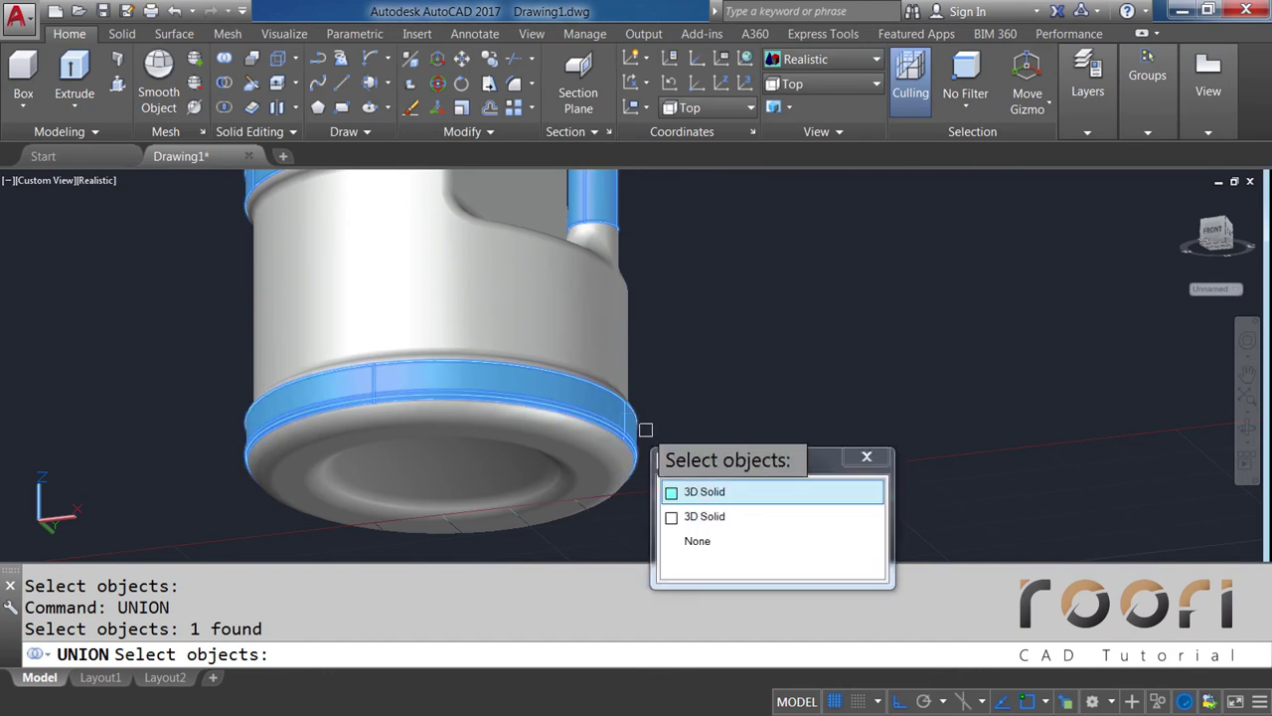
pyautogui.click(701, 493)
pyautogui.scroll(-5, 656, 462)
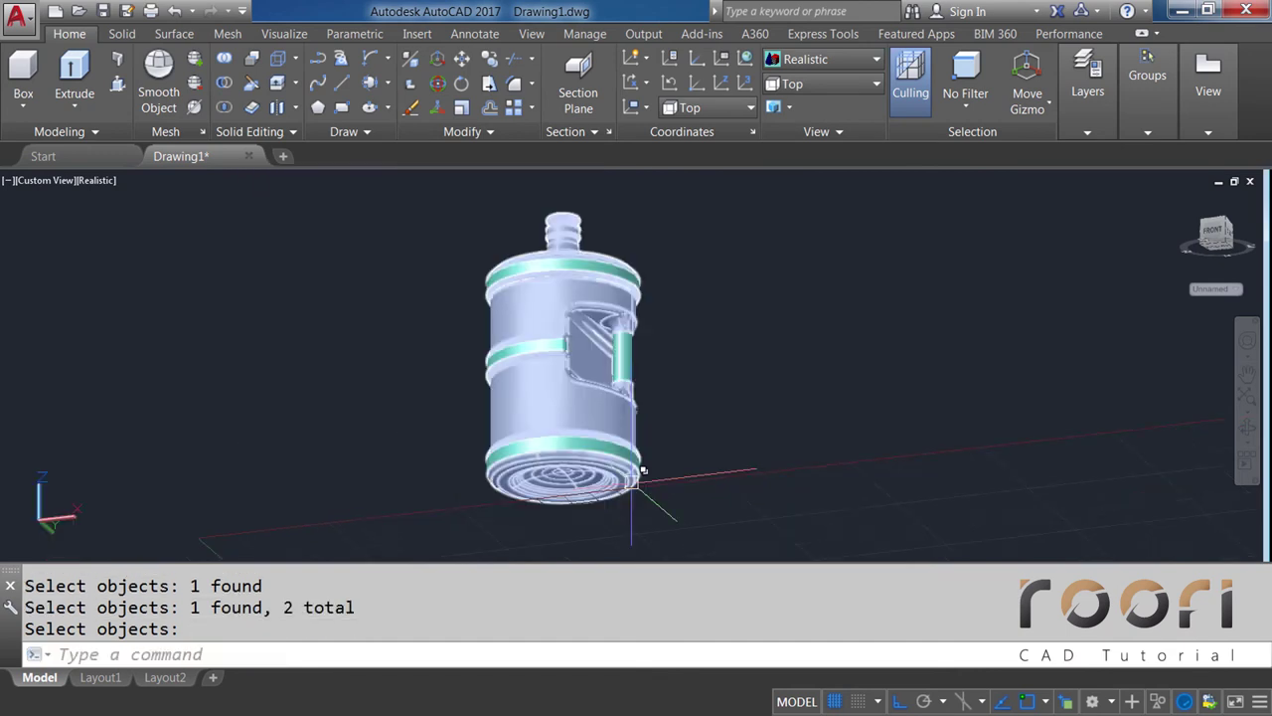
pyautogui.keyDown('shift'); pyautogui.moveTo(639, 445); pyautogui.dragTo(587, 429, button='middle'); pyautogui.keyUp('shift')
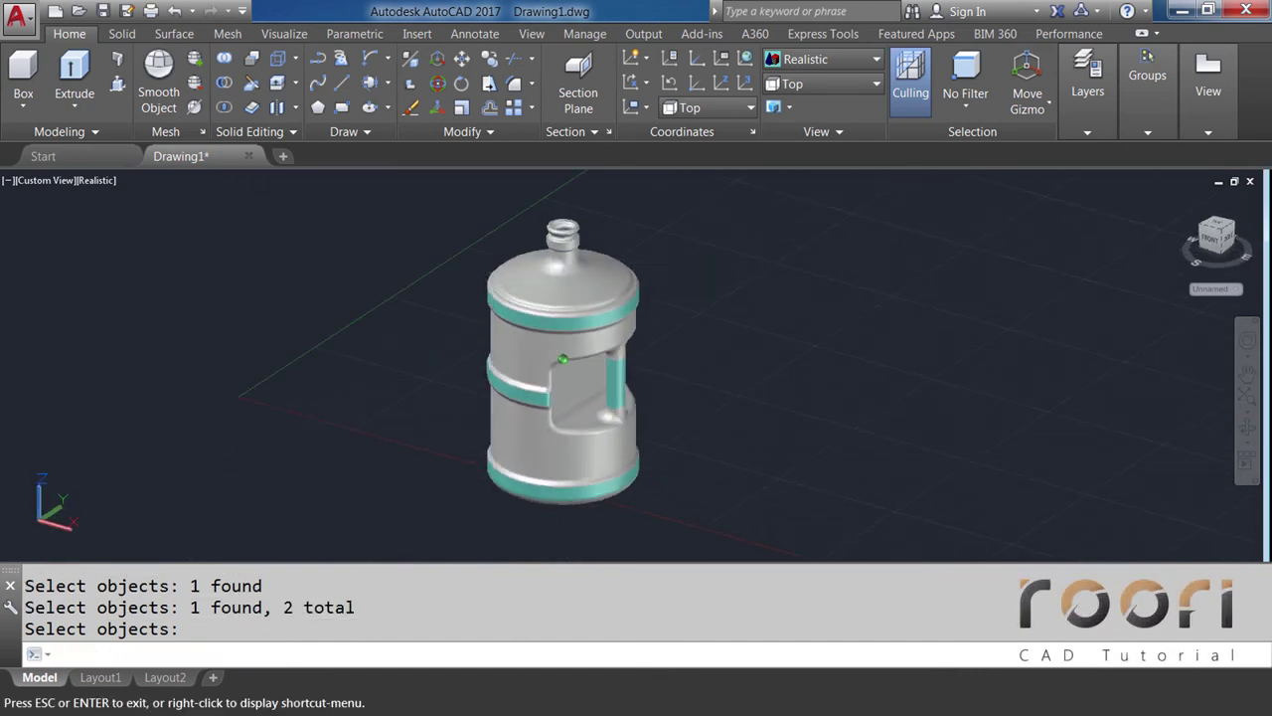
pyautogui.press('Return')
pyautogui.click(578, 410)
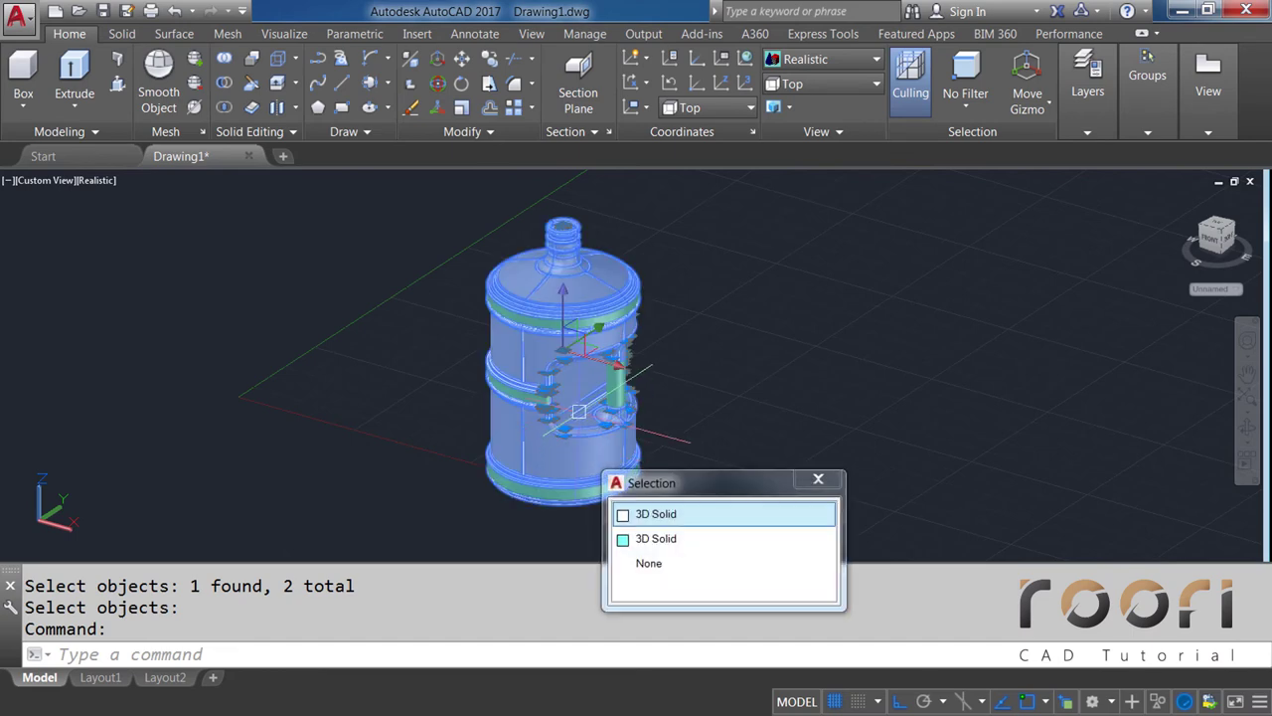
pyautogui.click(647, 528)
pyautogui.moveTo(593, 422)
pyautogui.keyDown('shift'); pyautogui.mouseDown(button='middle')
pyautogui.moveTo(641, 243)
pyautogui.moveTo(582, 368)
pyautogui.moveTo(577, 430)
pyautogui.mouseUp(button='middle'); pyautogui.keyUp('shift')
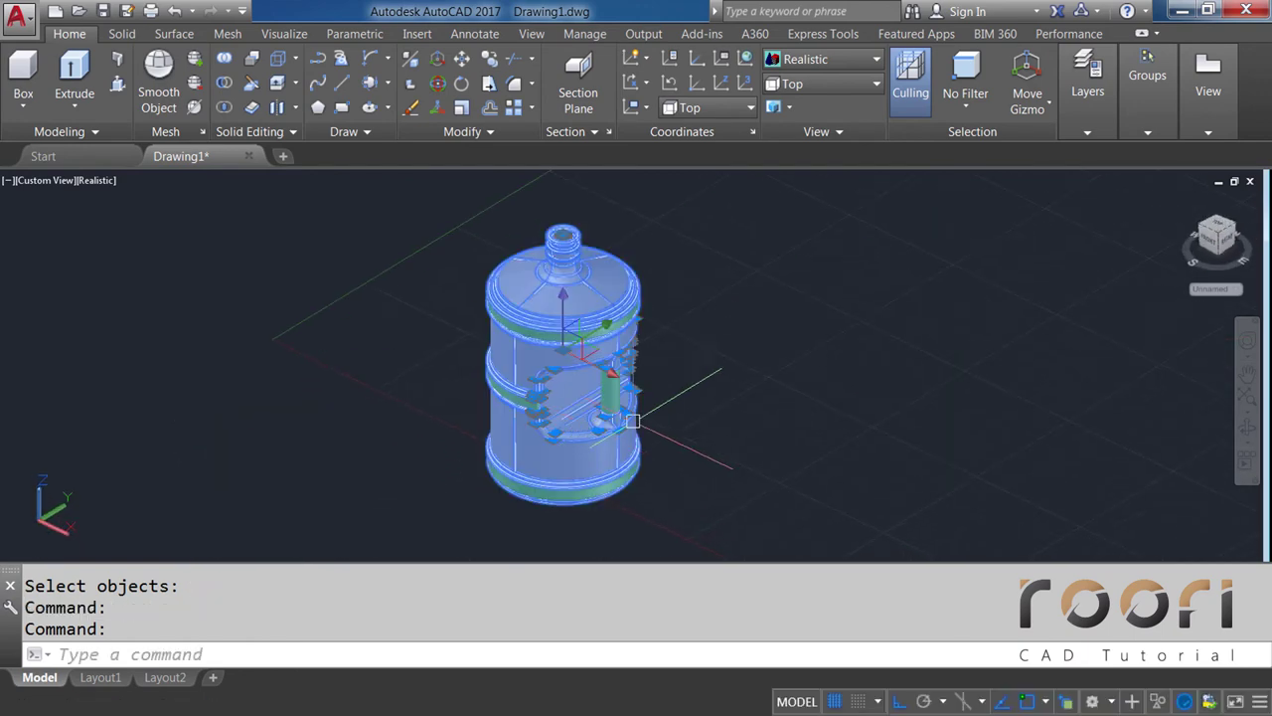
pyautogui.press('Escape')
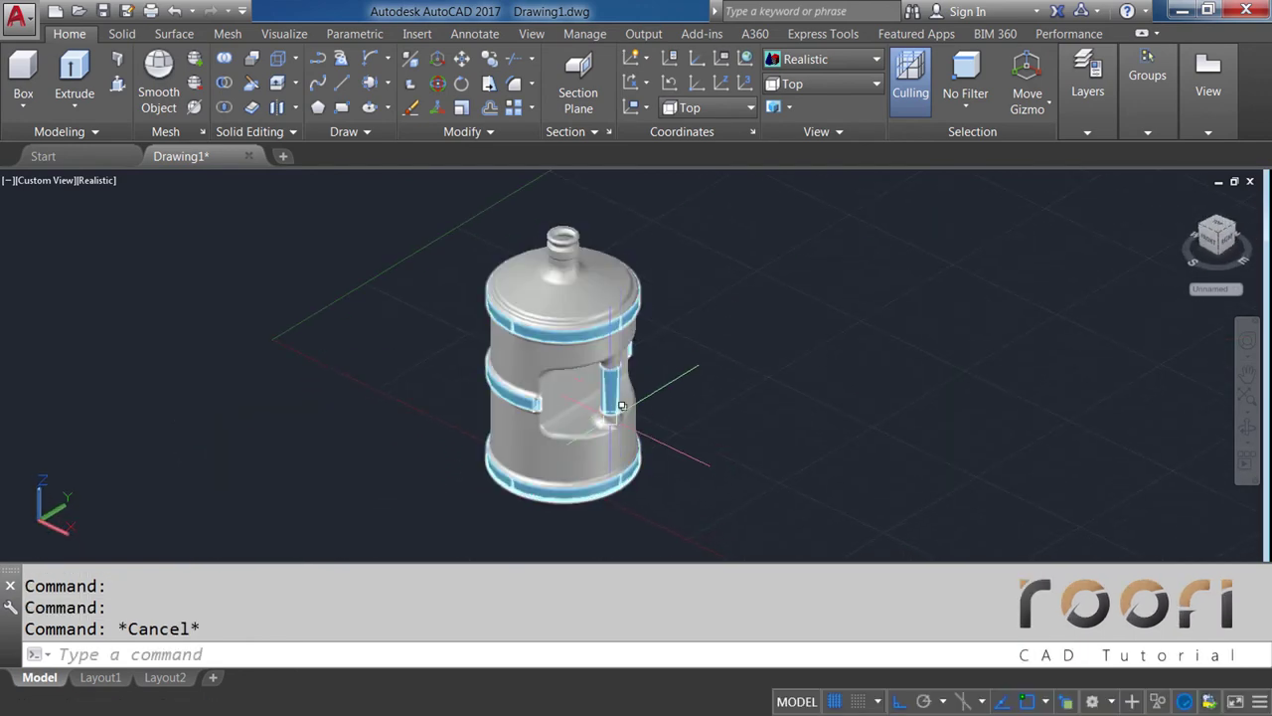
pyautogui.click(621, 405)
pyautogui.moveTo(554, 431)
pyautogui.keyDown('shift'); pyautogui.mouseDown(button='middle')
pyautogui.moveTo(580, 361)
pyautogui.moveTo(559, 321)
pyautogui.moveTo(549, 409)
pyautogui.mouseUp(button='middle'); pyautogui.keyUp('shift')
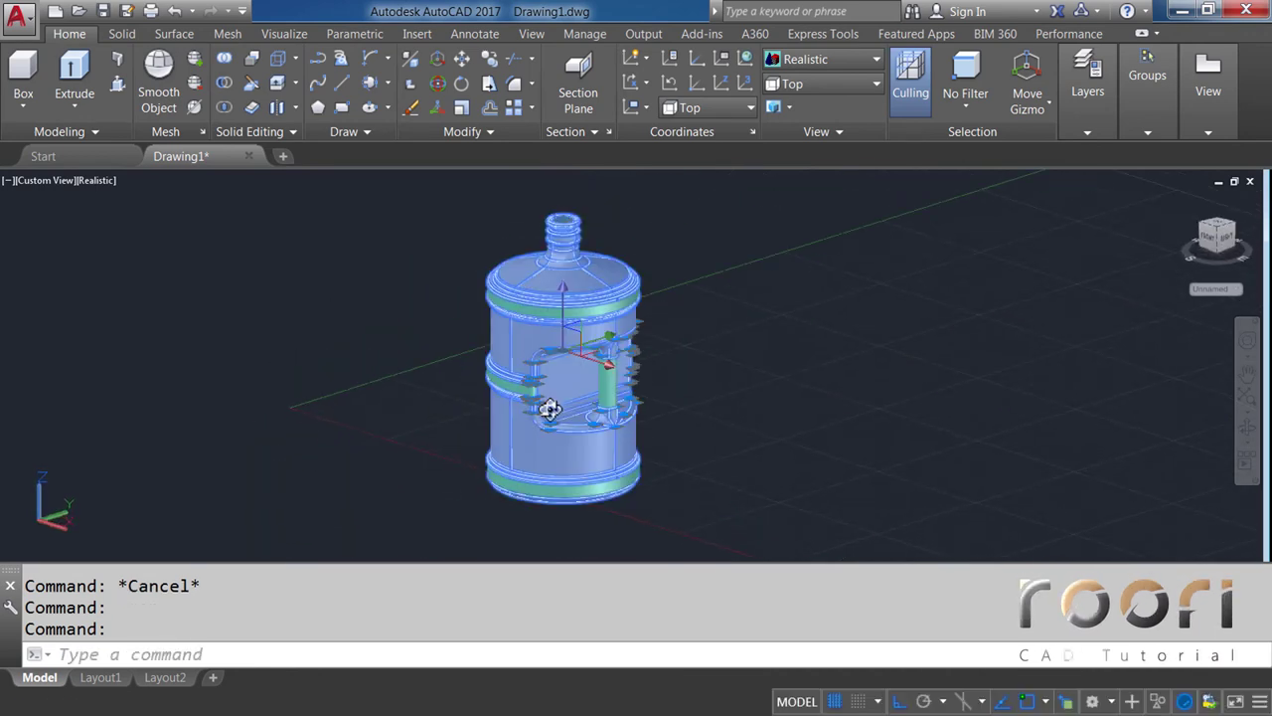
pyautogui.press('Escape')
pyautogui.click(606, 388)
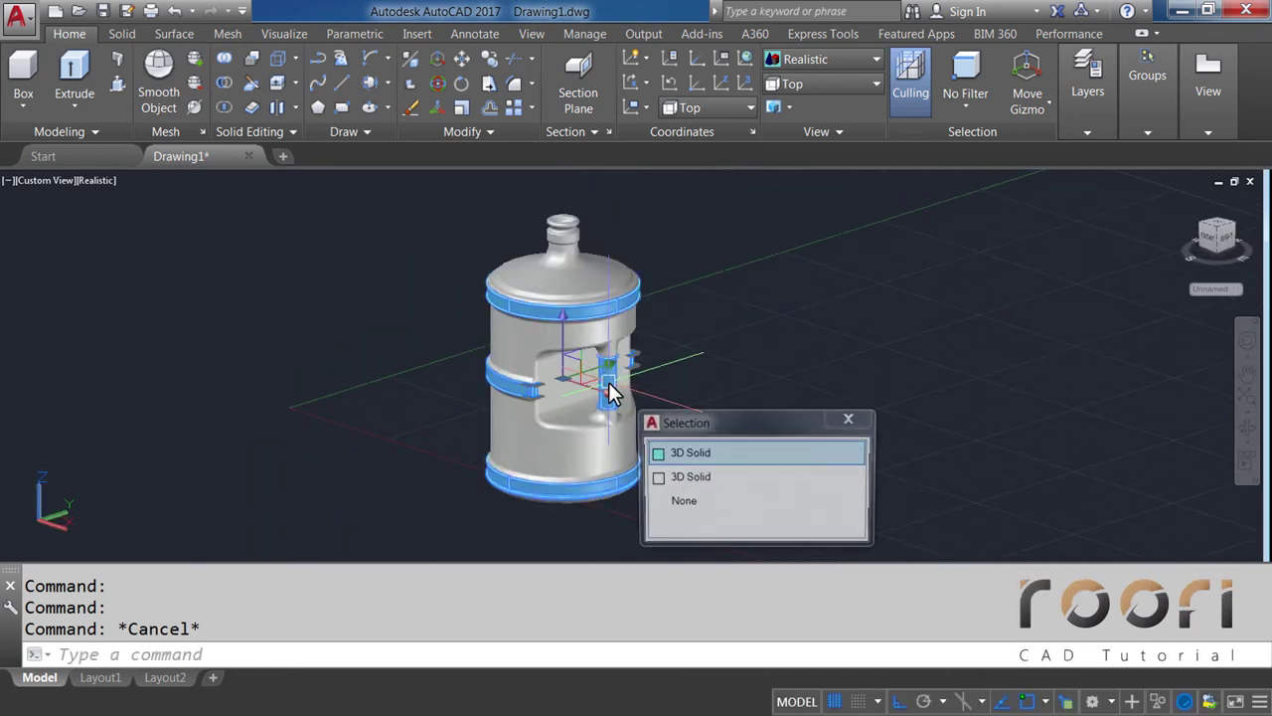
pyautogui.click(679, 454)
pyautogui.moveTo(571, 437)
pyautogui.keyDown('shift'); pyautogui.mouseDown(button='middle')
pyautogui.moveTo(583, 471)
pyautogui.moveTo(630, 388)
pyautogui.moveTo(733, 428)
pyautogui.moveTo(650, 425)
pyautogui.moveTo(616, 405)
pyautogui.mouseUp(button='middle'); pyautogui.keyUp('shift')
pyautogui.press('Escape')
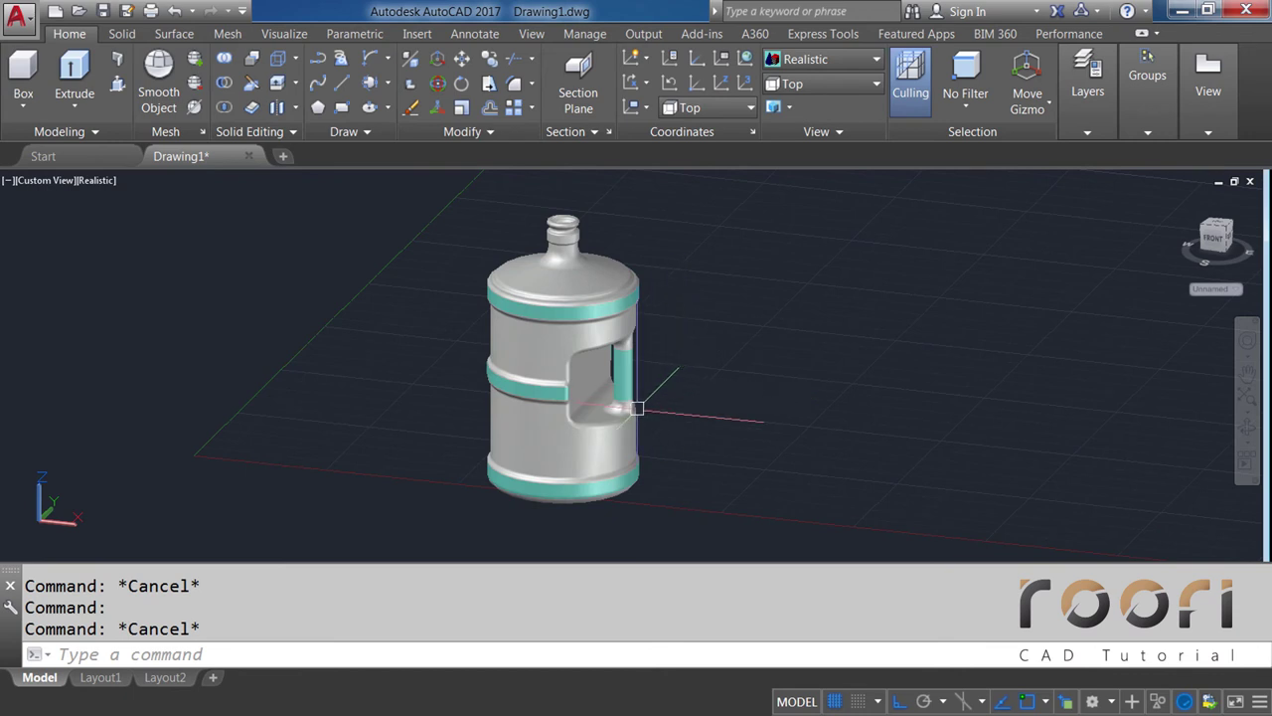
pyautogui.scroll(-2, 637, 408)
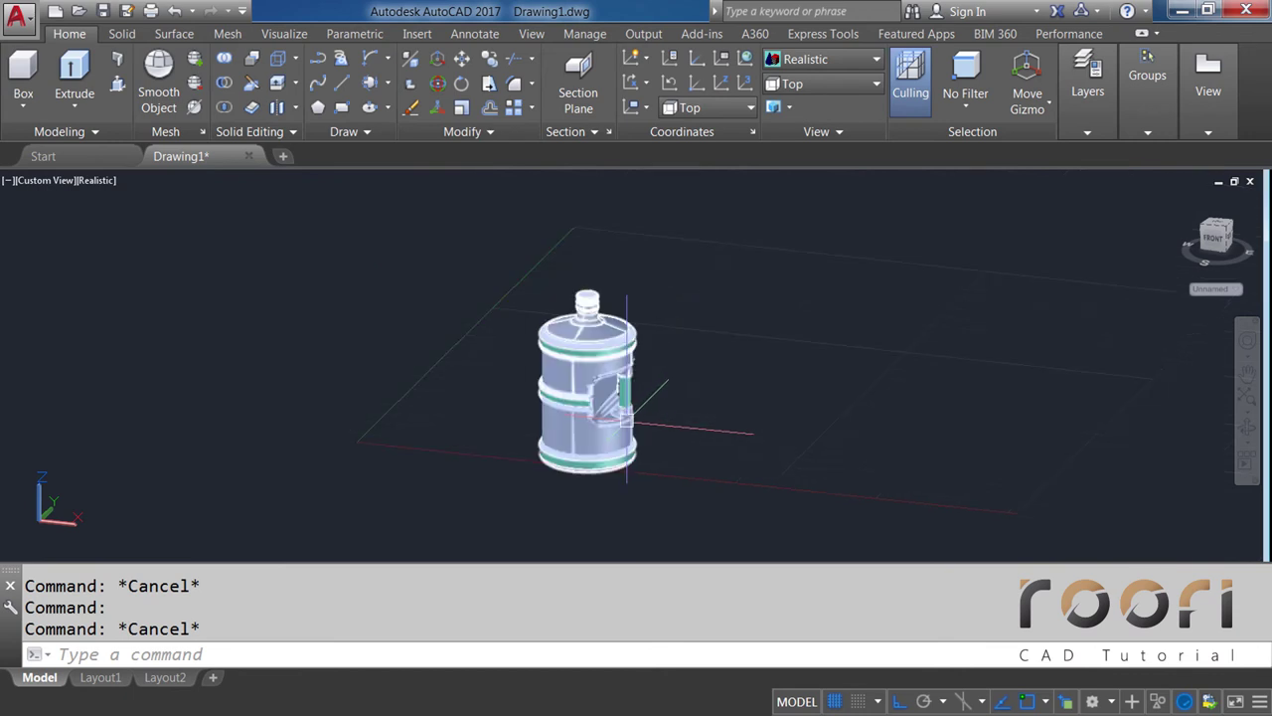
# Display the model in 2D Wireframe from the Top view, zoomed out
pyautogui.click(810, 60)
pyautogui.click(804, 101)
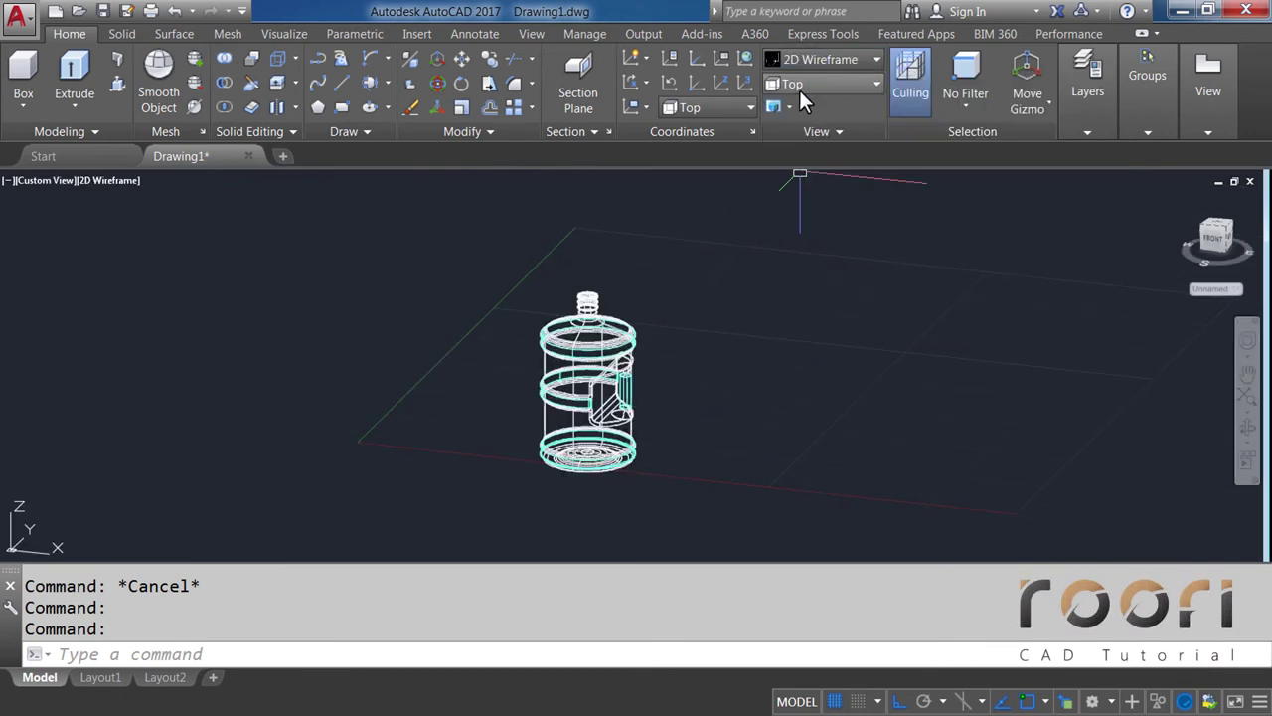
pyautogui.click(810, 84)
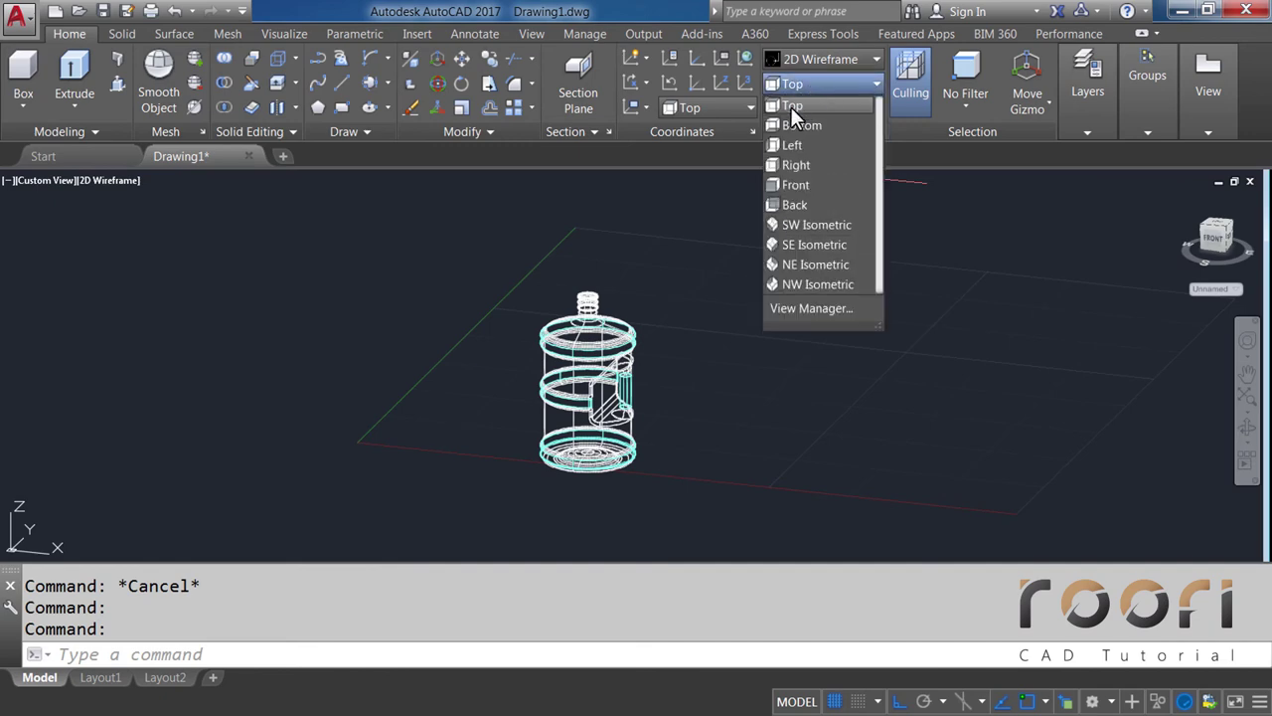
pyautogui.click(796, 105)
pyautogui.scroll(-5, 556, 398)
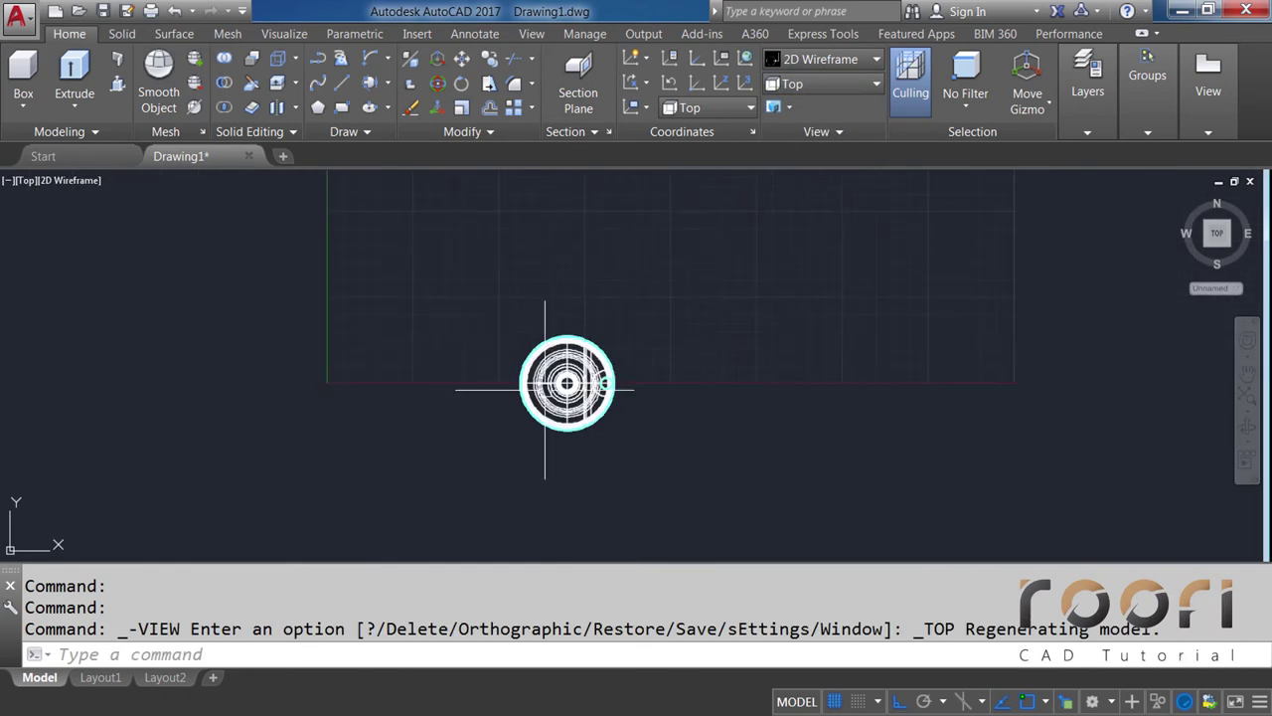
pyautogui.moveTo(610, 281); pyautogui.dragTo(590, 415, button='middle')
pyautogui.scroll(-2, 611, 414)
pyautogui.write('M')
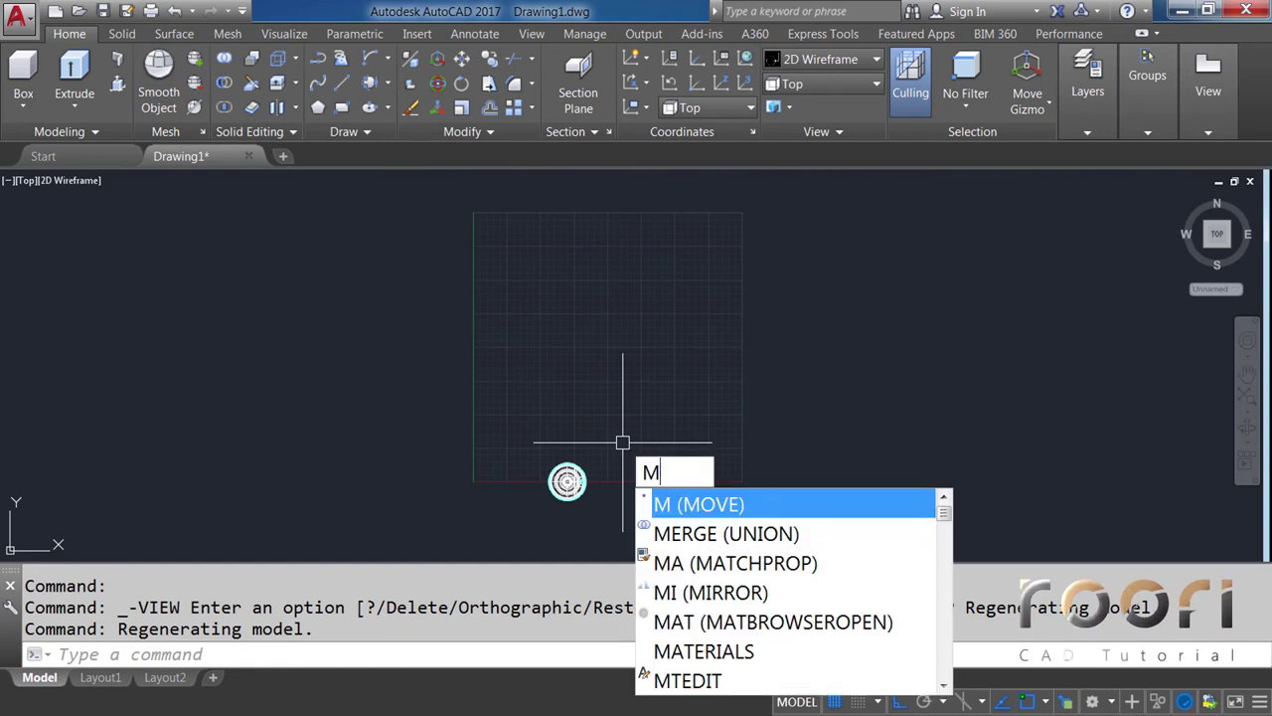
# Move the bottle straight up from its circle centre toward the middle of the grid
pyautogui.press('Return')
pyautogui.click(636, 497)
pyautogui.click(539, 453)
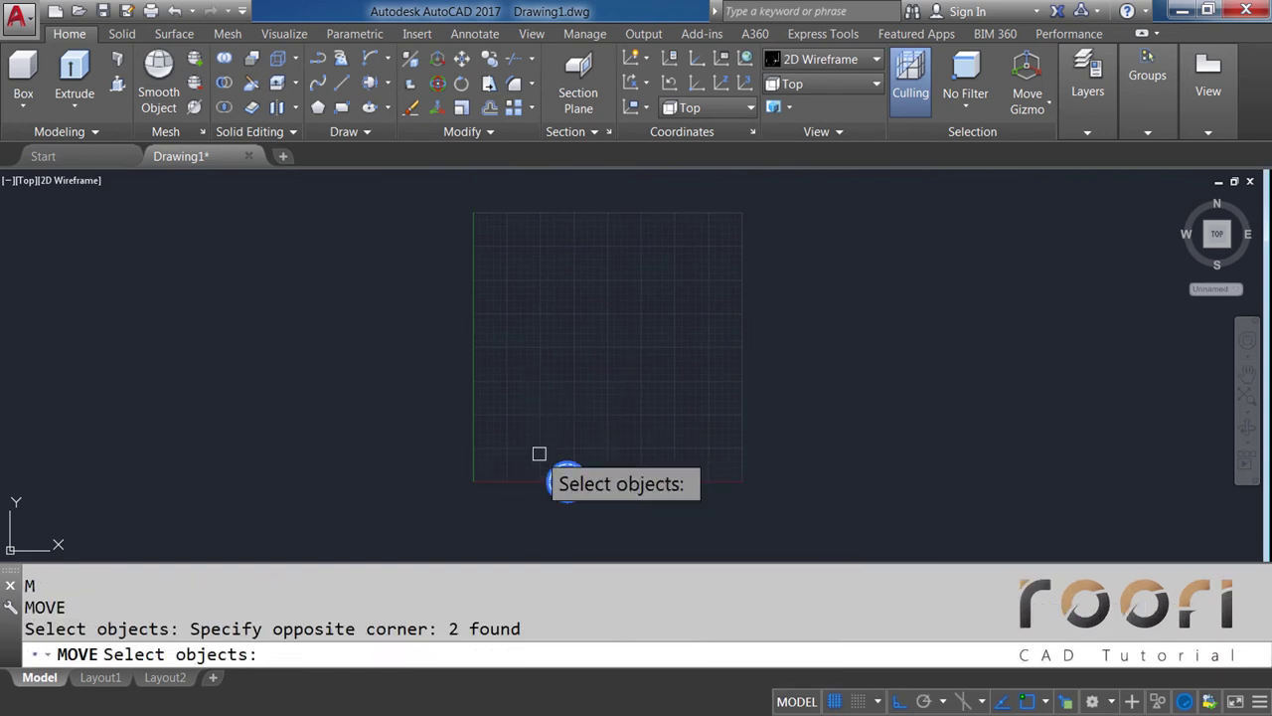
pyautogui.press('Return')
pyautogui.click(567, 482)
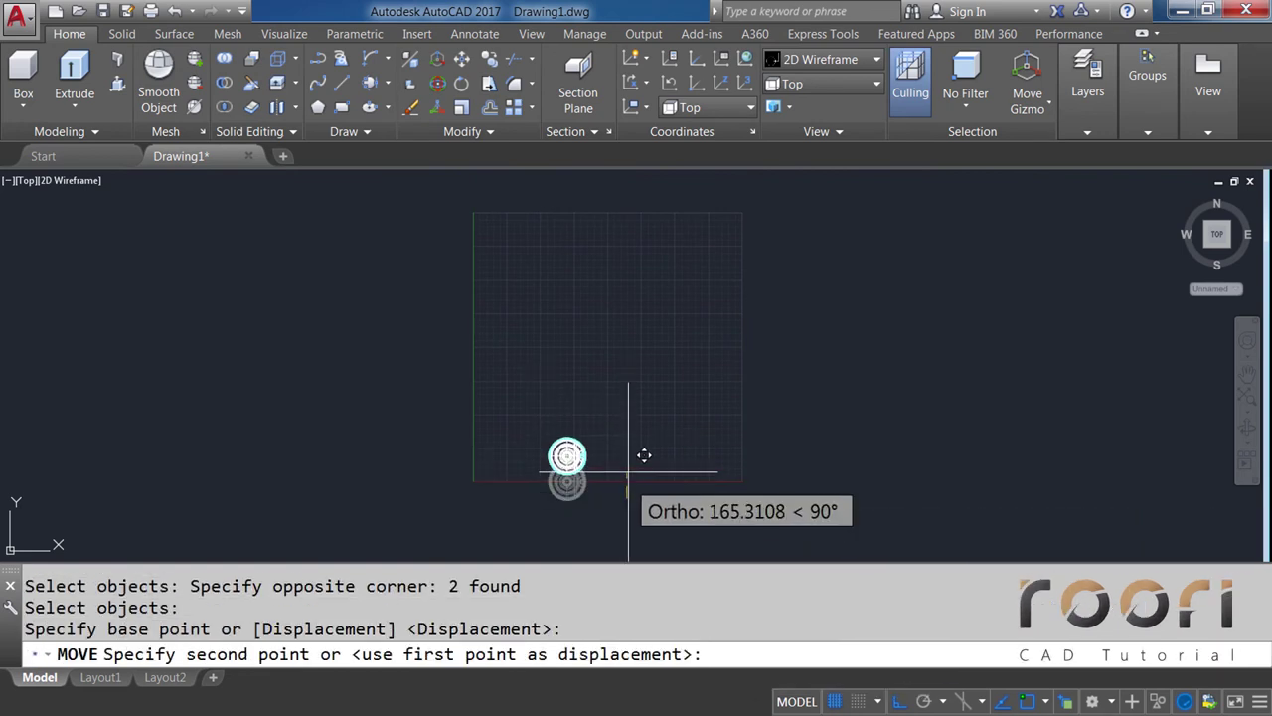
pyautogui.click(628, 403)
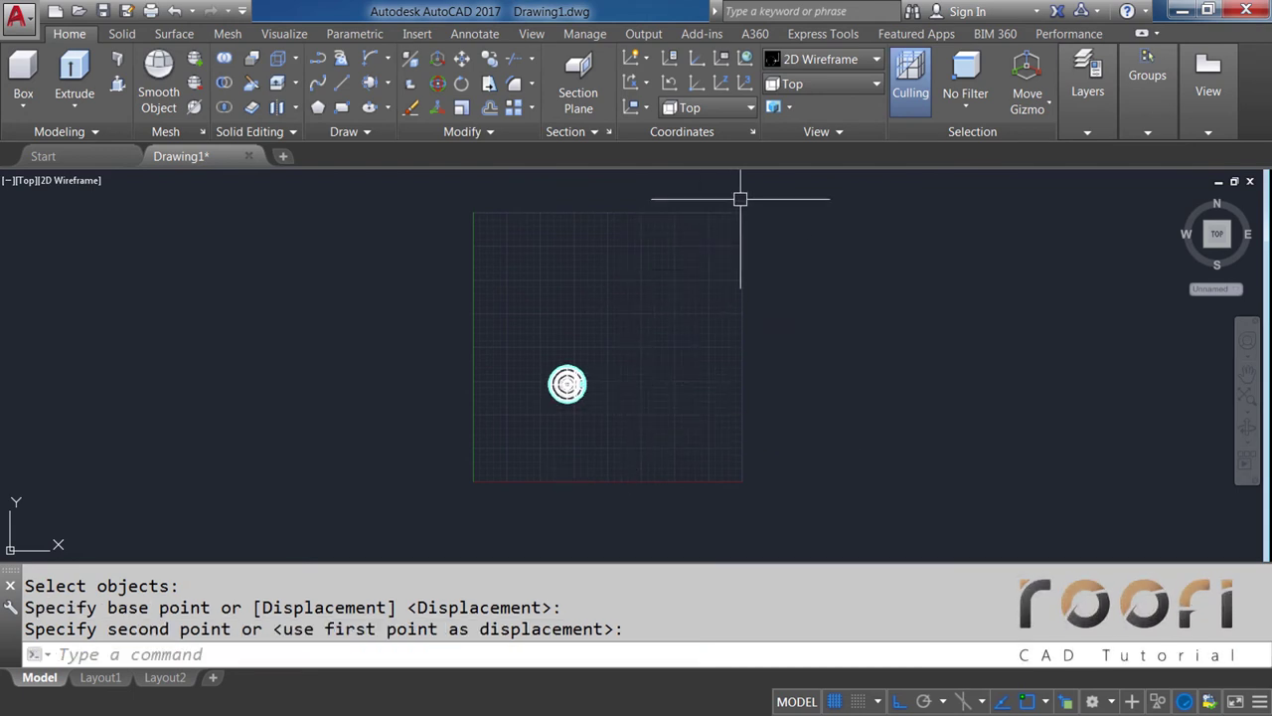
pyautogui.click(815, 88)
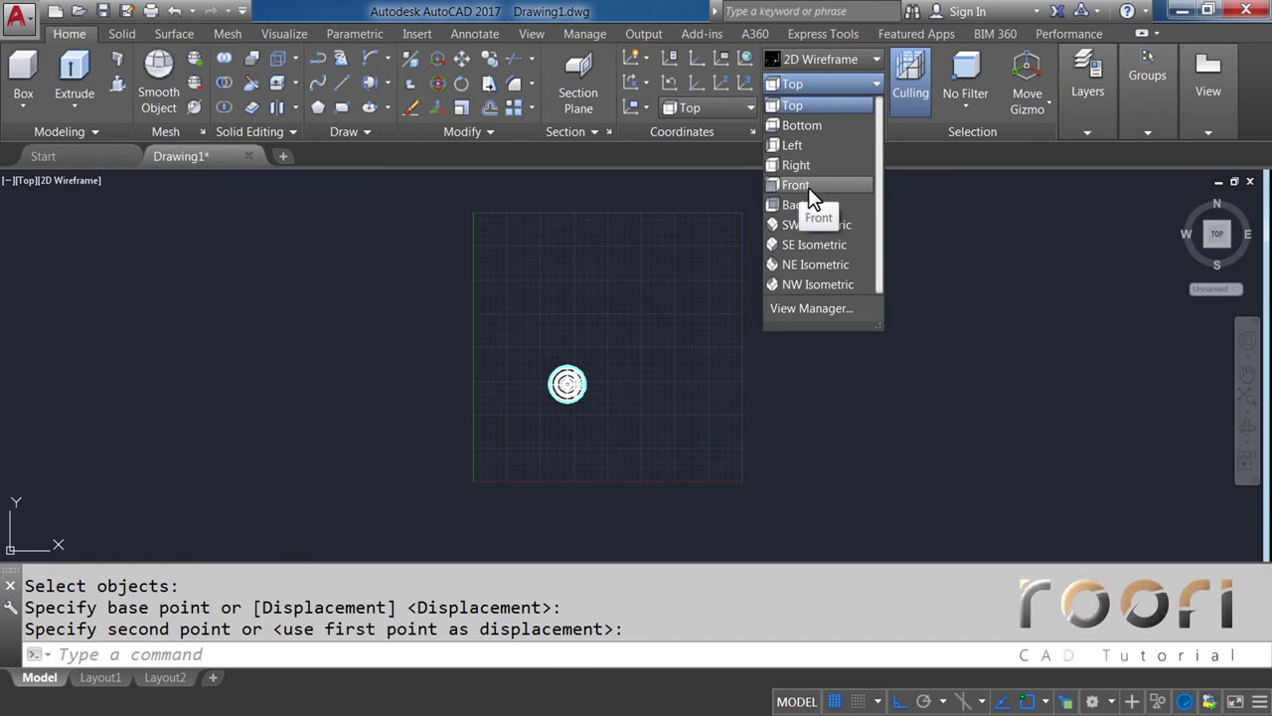
# Switch to the Front view and pan to the bottle
pyautogui.click(800, 186)
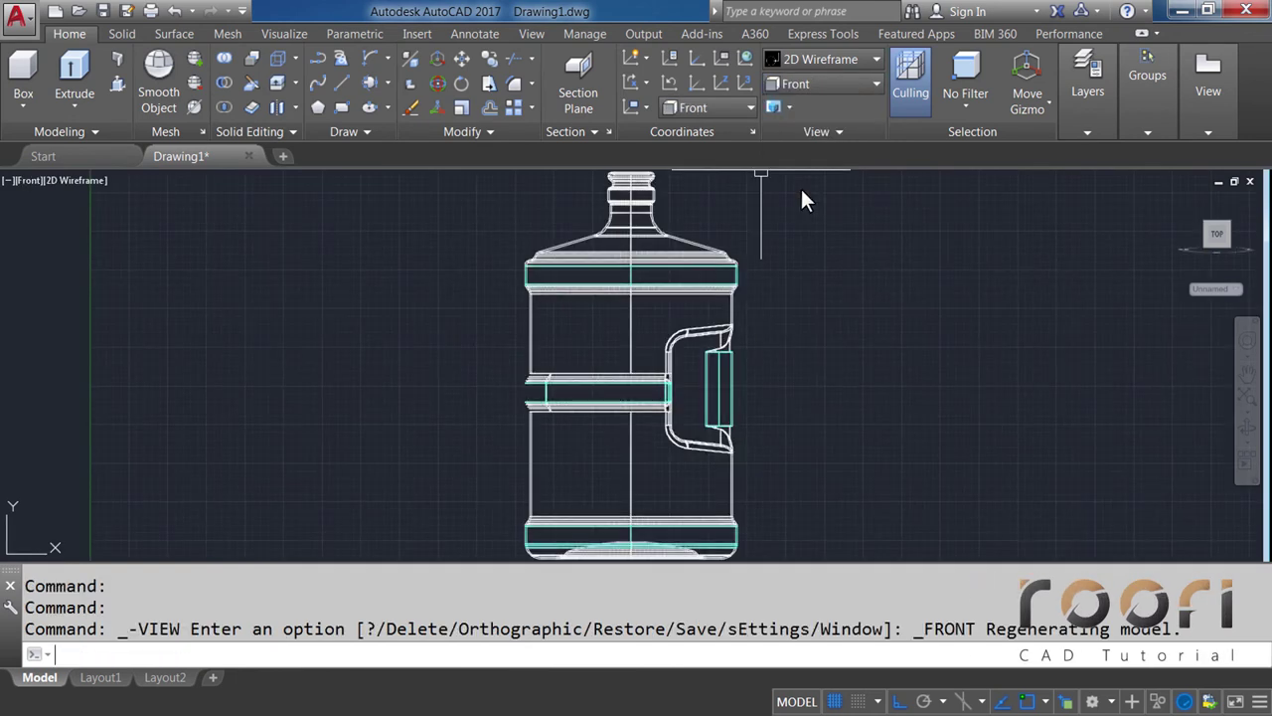
pyautogui.scroll(-2, 668, 368)
pyautogui.moveTo(682, 356); pyautogui.dragTo(659, 348, button='middle')
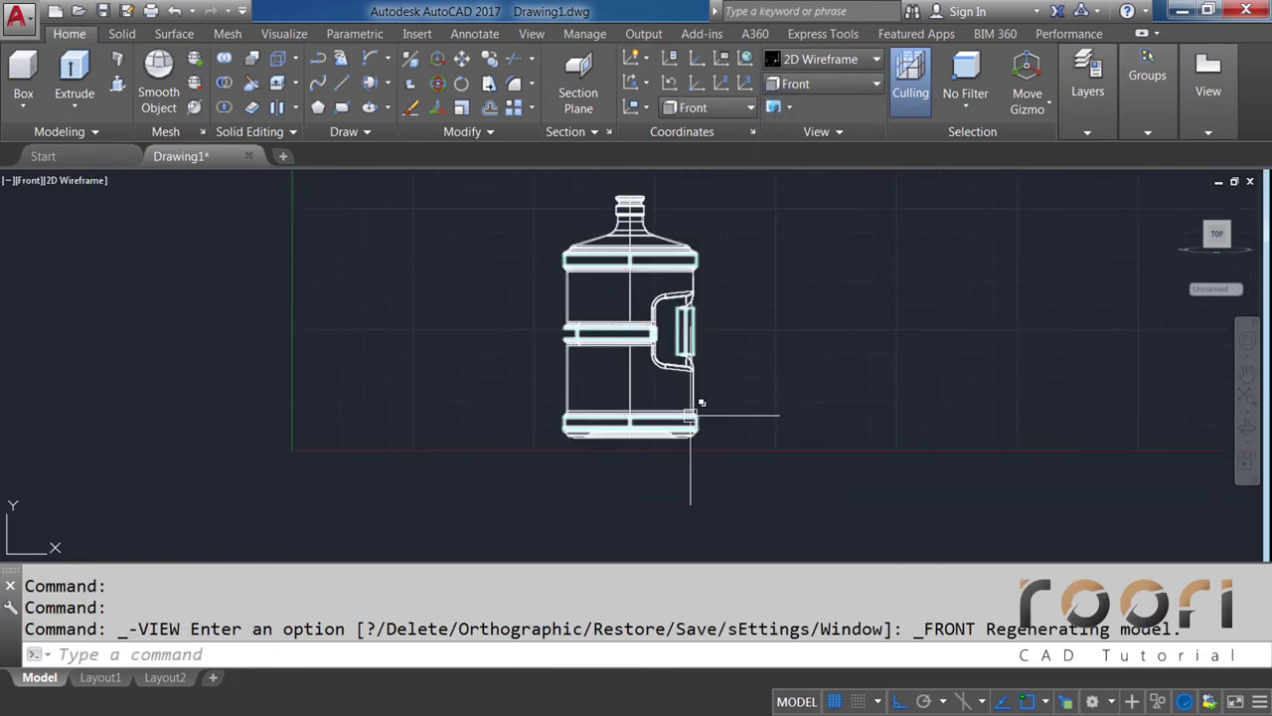
pyautogui.write('M')
# Move the bottle straight down so its base rests on the floor line
pyautogui.press('Return')
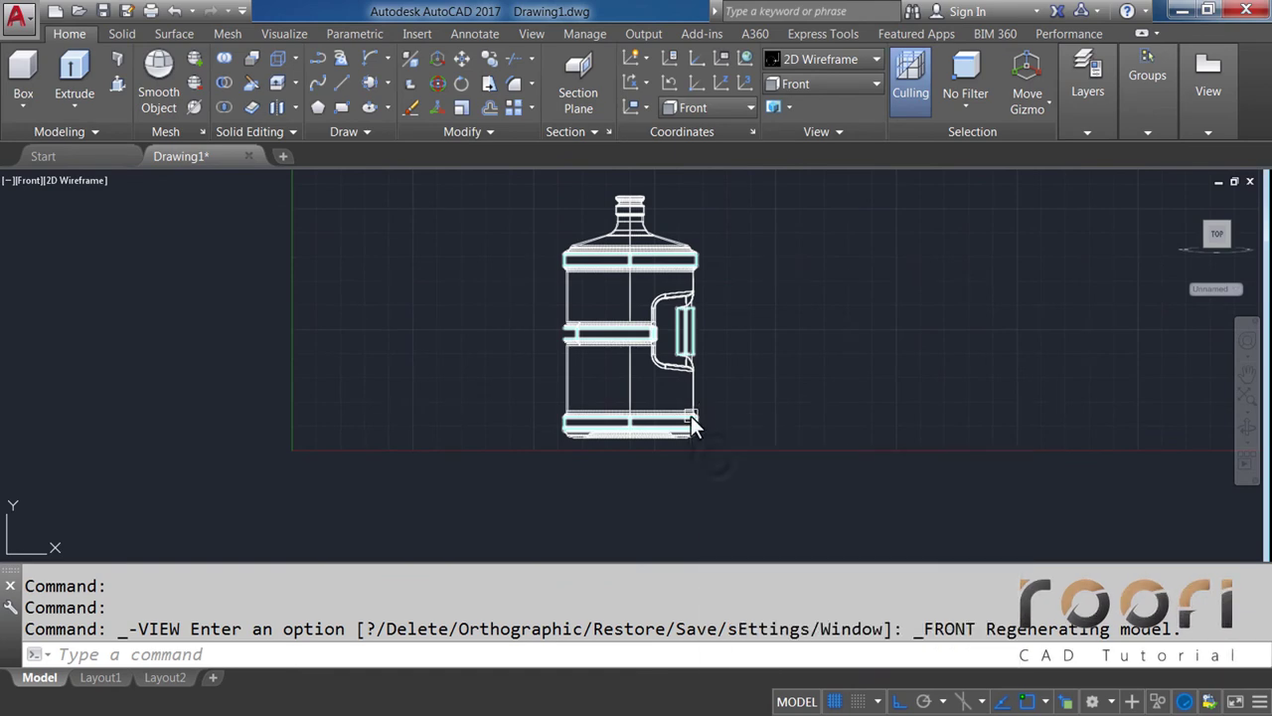
pyautogui.click(712, 449)
pyautogui.click(684, 418)
pyautogui.press('Return')
pyautogui.scroll(3, 682, 441)
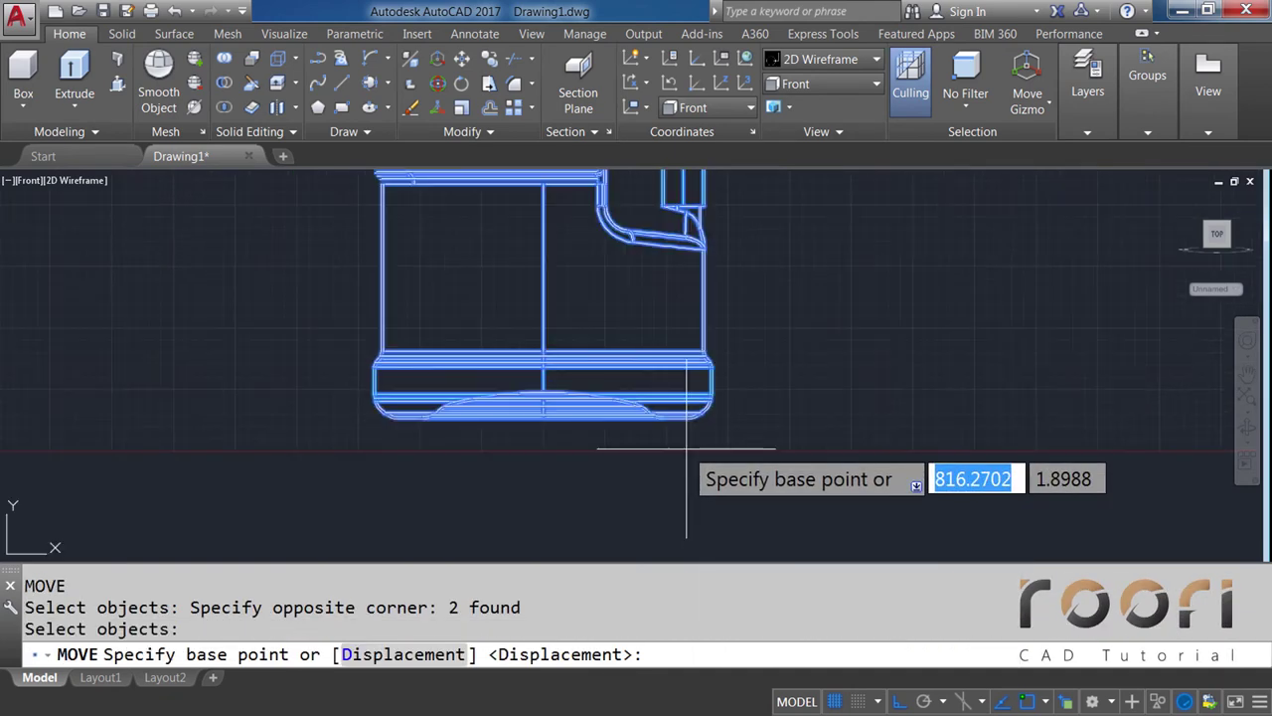
pyautogui.scroll(2, 682, 446)
pyautogui.click(876, 279)
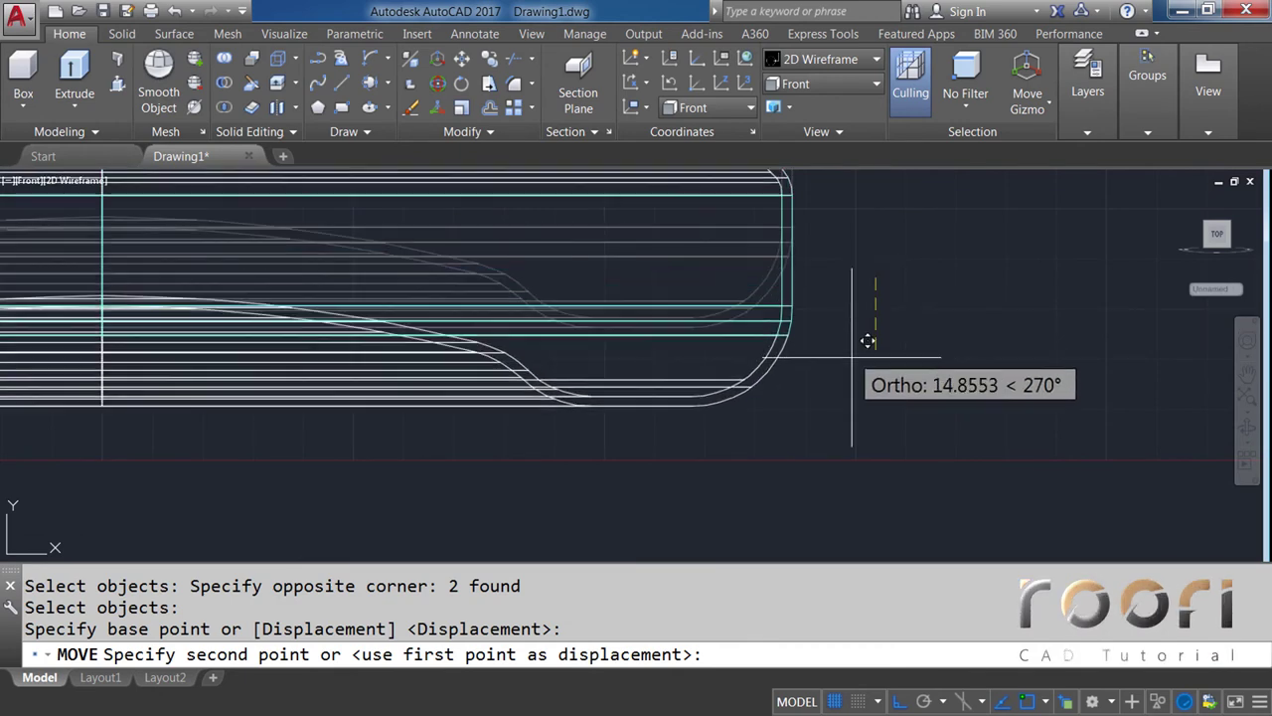
pyautogui.click(857, 407)
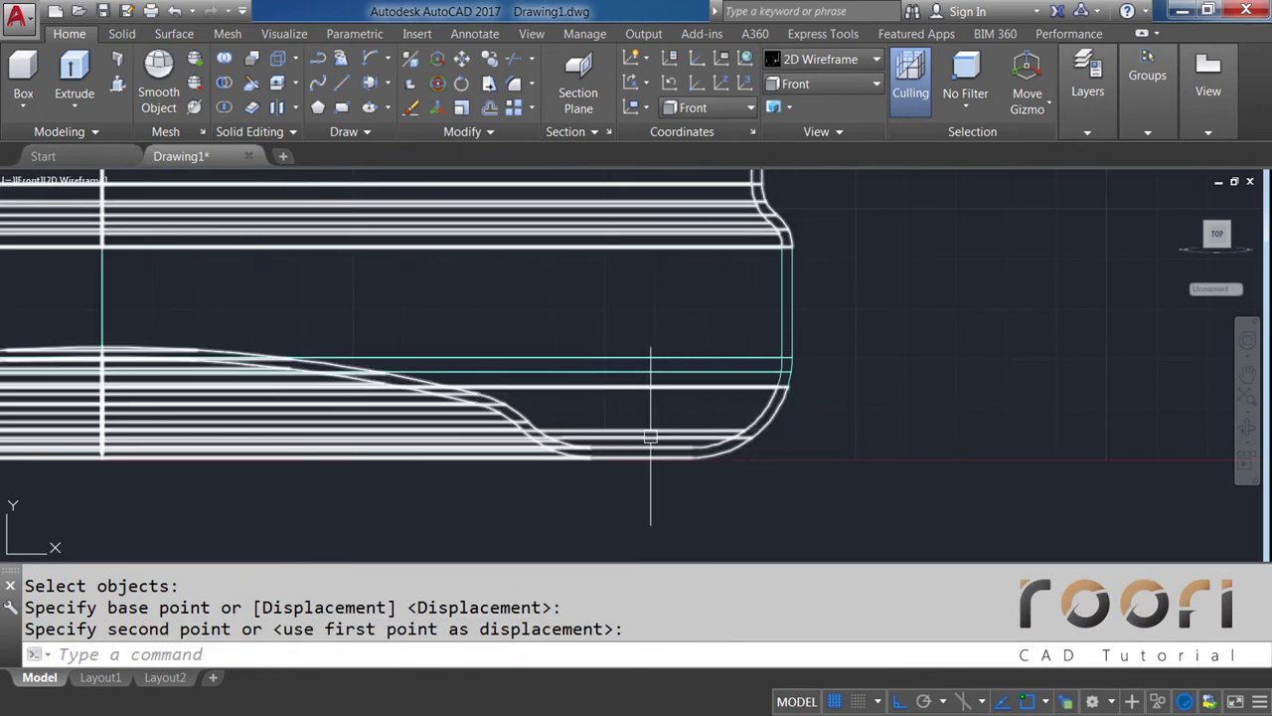
# Zoom and pan so the bottle sits left of centre with room beside it
pyautogui.scroll(-5, 583, 440)
pyautogui.scroll(-2, 558, 435)
pyautogui.scroll(2, 559, 435)
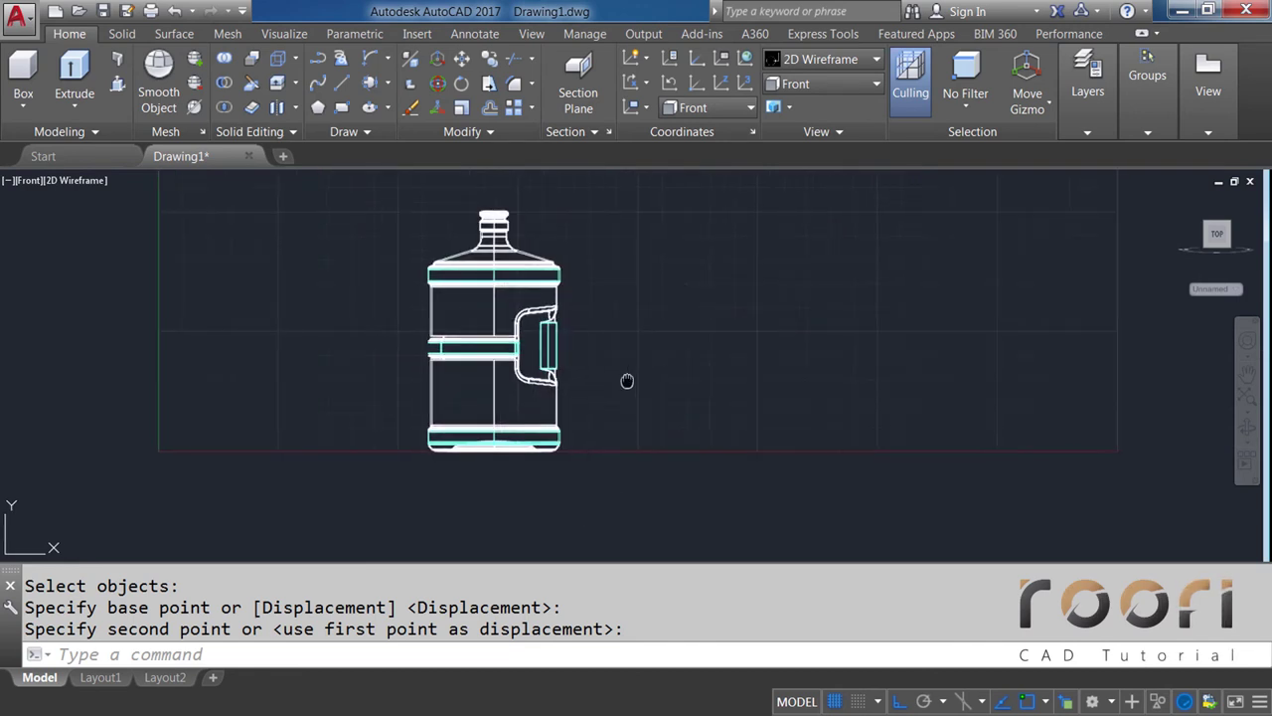
pyautogui.moveTo(625, 377); pyautogui.dragTo(540, 378, button='middle')
pyautogui.write('CO')
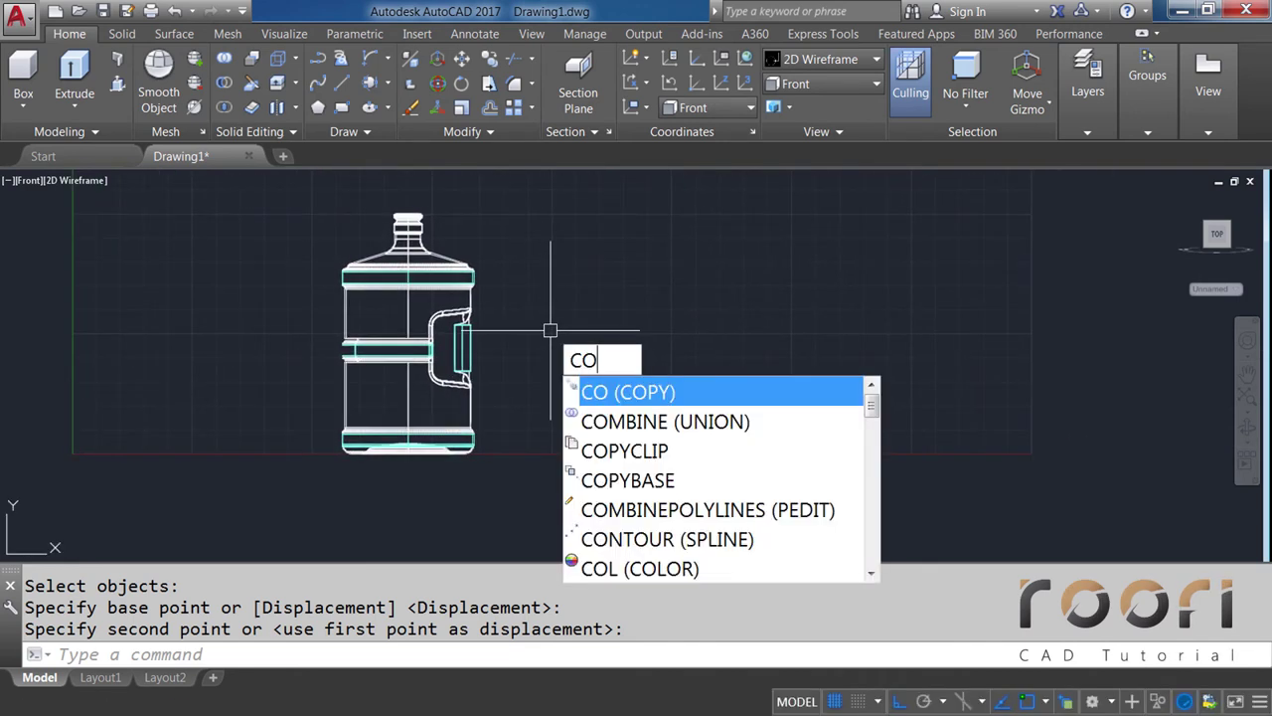
# Copy the whole bottle to a spot on its right
pyautogui.press('Return')
pyautogui.click(542, 299)
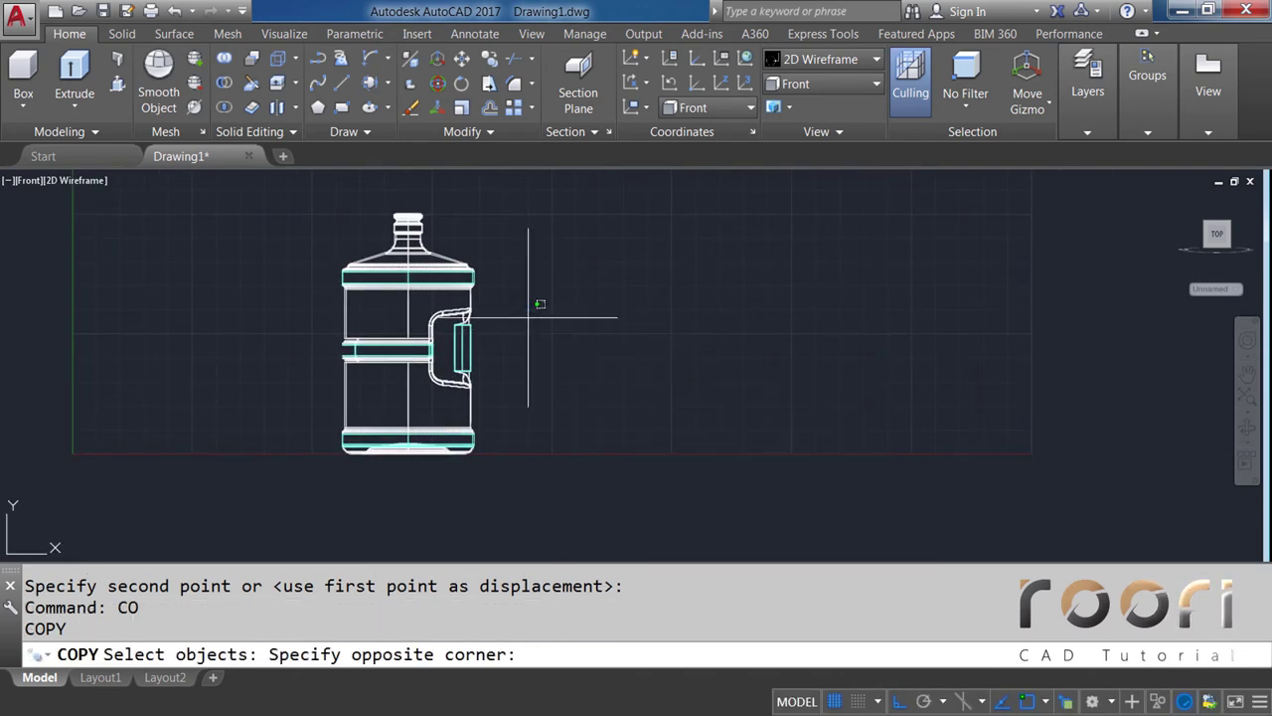
pyautogui.click(463, 280)
pyautogui.press('Return')
pyautogui.click(535, 297)
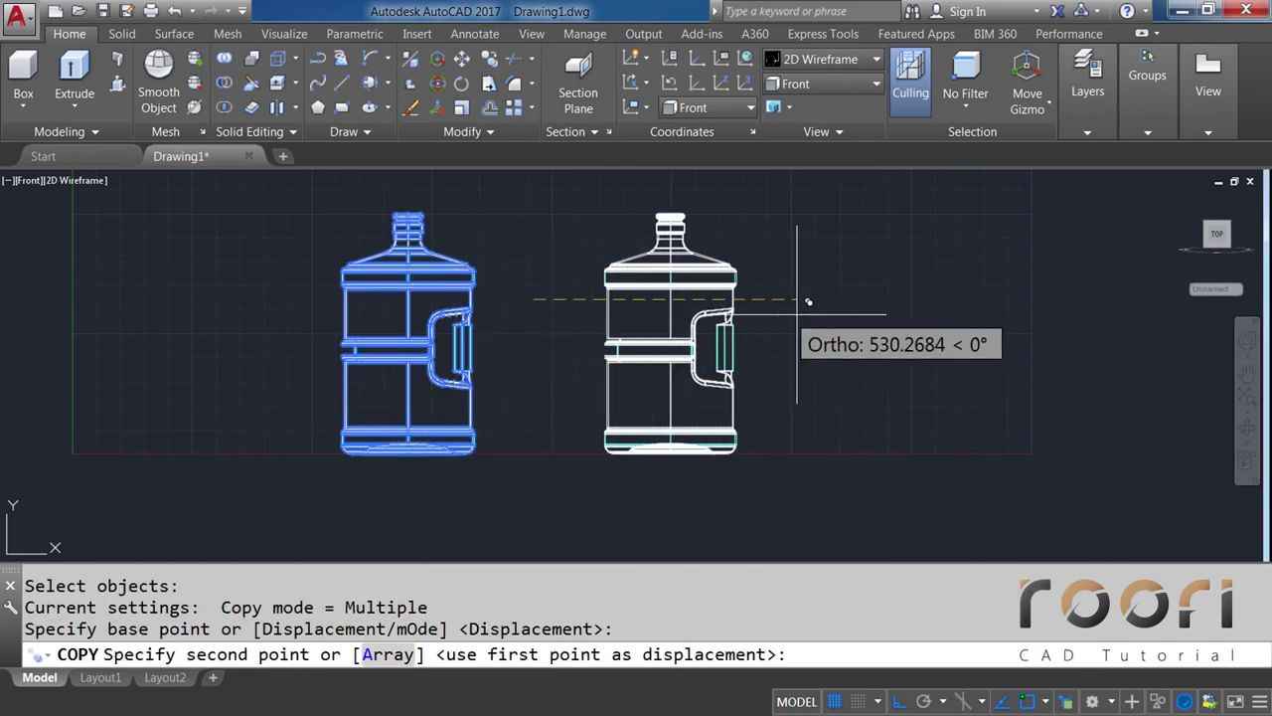
pyautogui.click(897, 298)
pyautogui.press('Return')
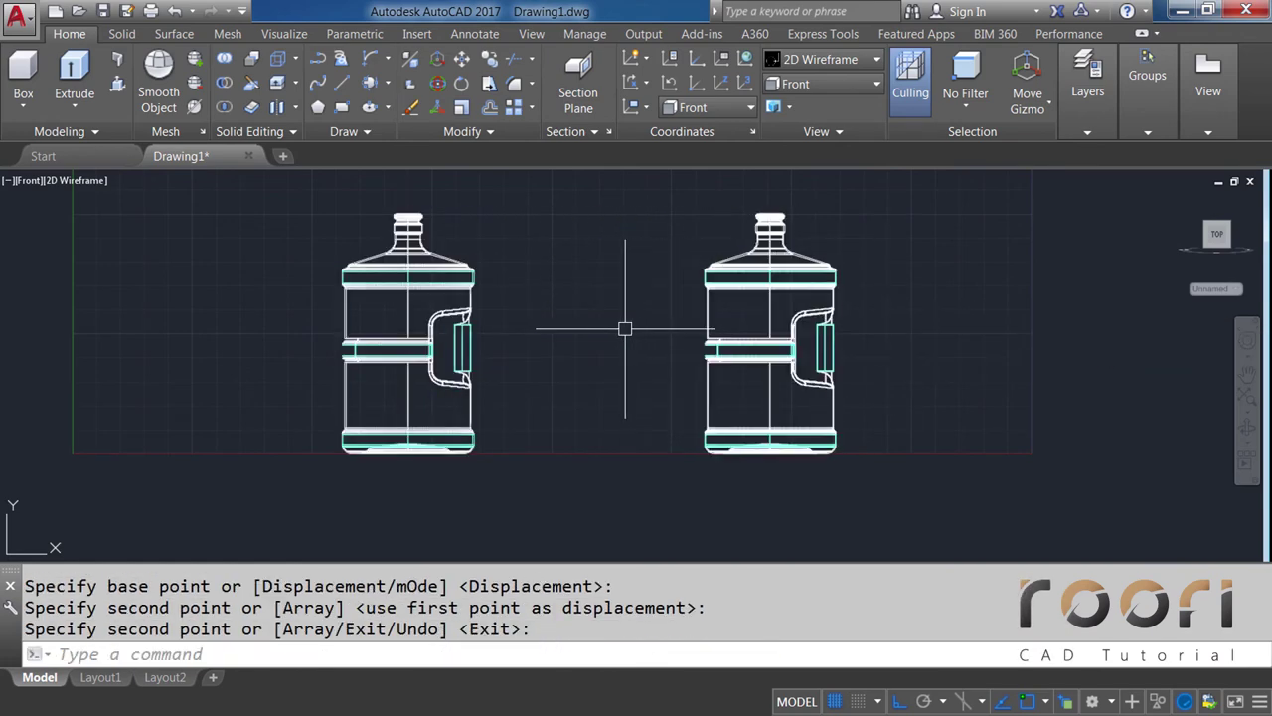
# Rotate the copied bottle 90° so it lies on its side
pyautogui.write('RO')
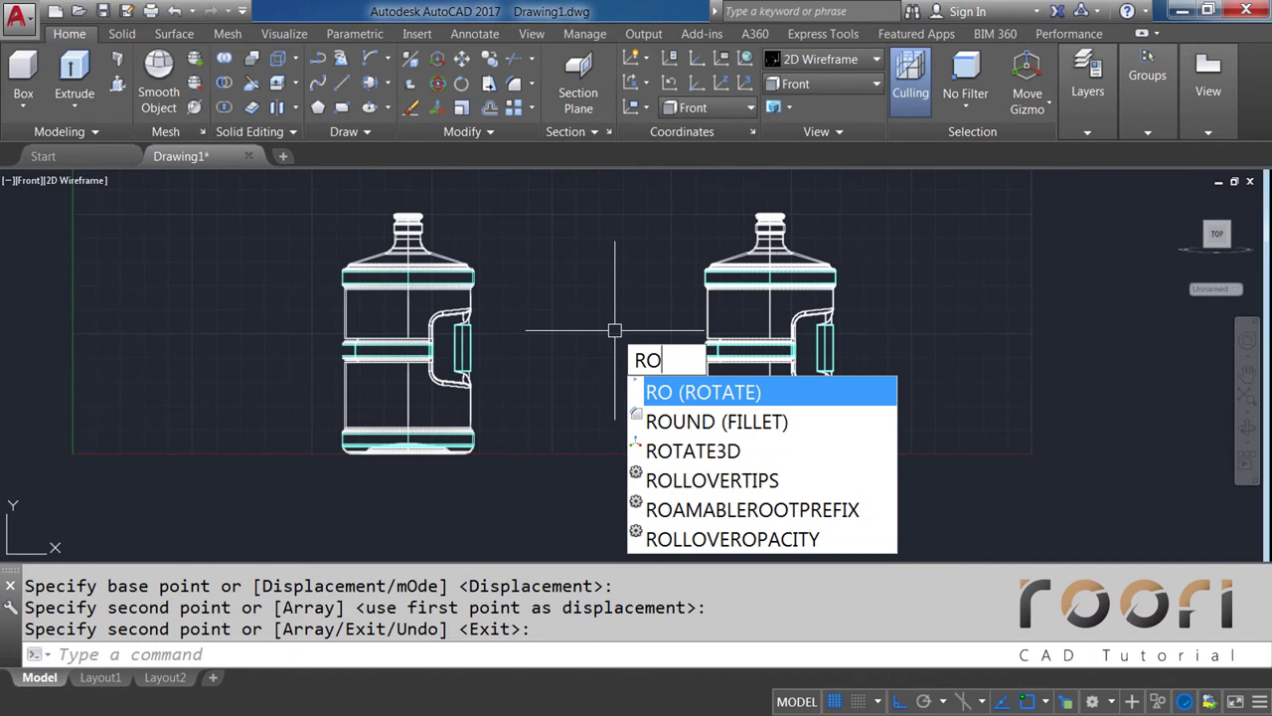
pyautogui.press('Return')
pyautogui.click(744, 471)
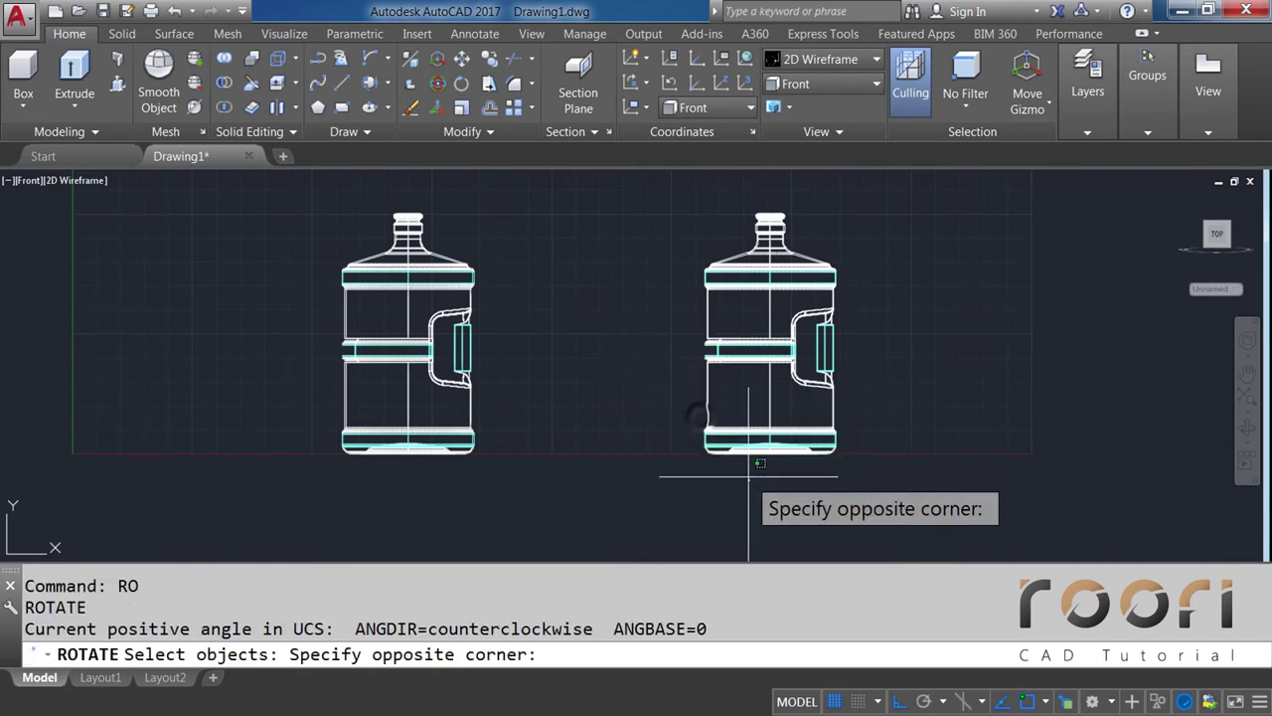
pyautogui.click(699, 408)
pyautogui.press('Return')
pyautogui.click(682, 437)
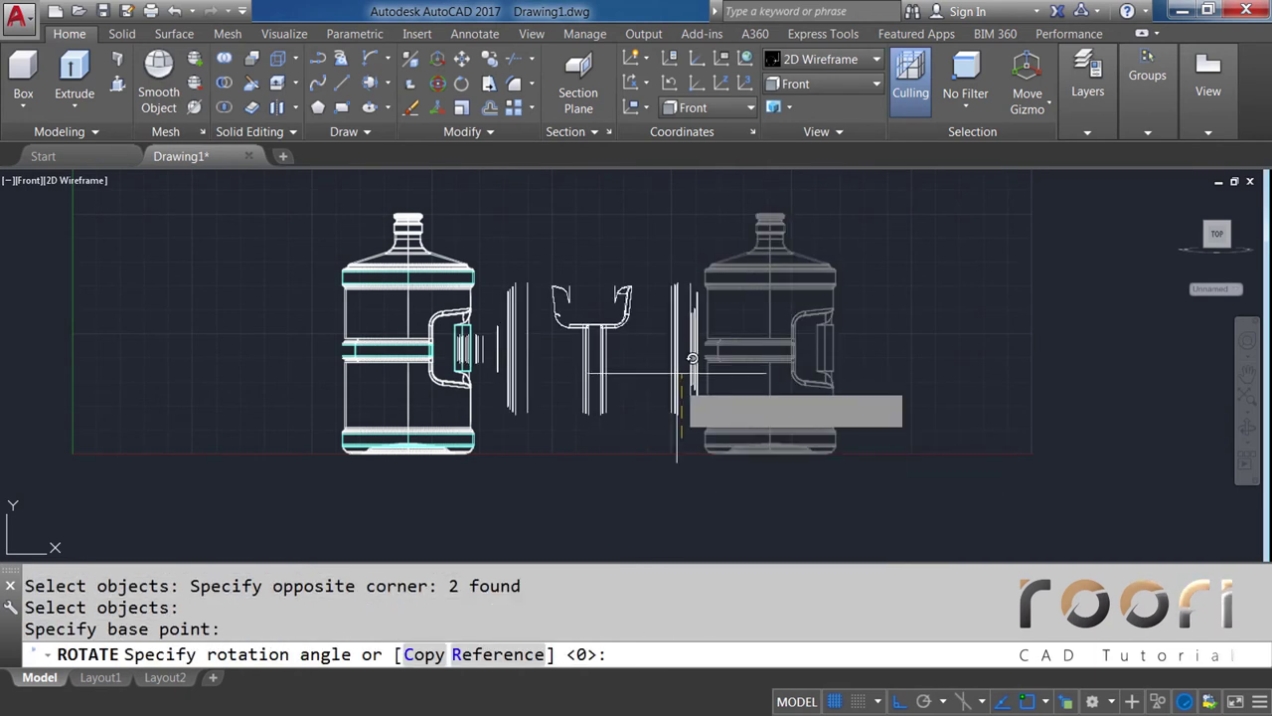
pyautogui.click(675, 240)
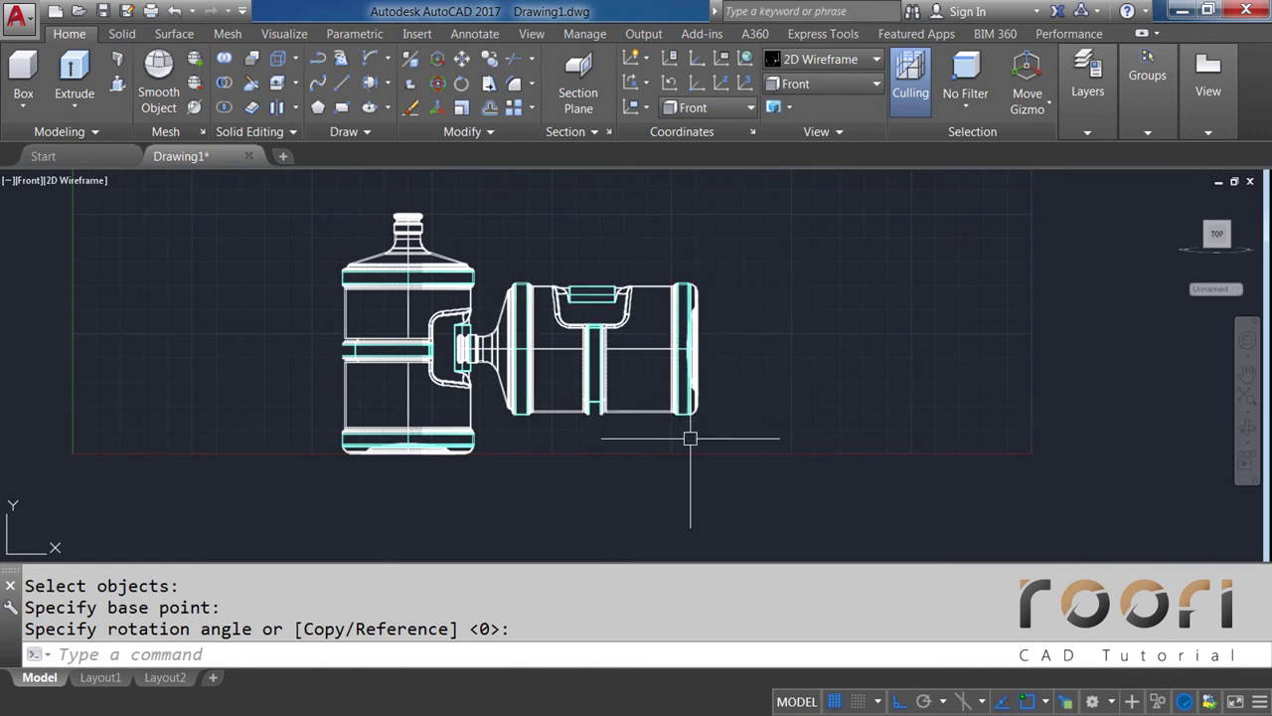
pyautogui.scroll(2, 686, 434)
pyautogui.scroll(2, 679, 440)
pyautogui.scroll(2, 678, 441)
# Move the sideways bottle about 79.6 units down onto the floor line
pyautogui.moveTo(678, 441); pyautogui.dragTo(622, 396, button='middle')
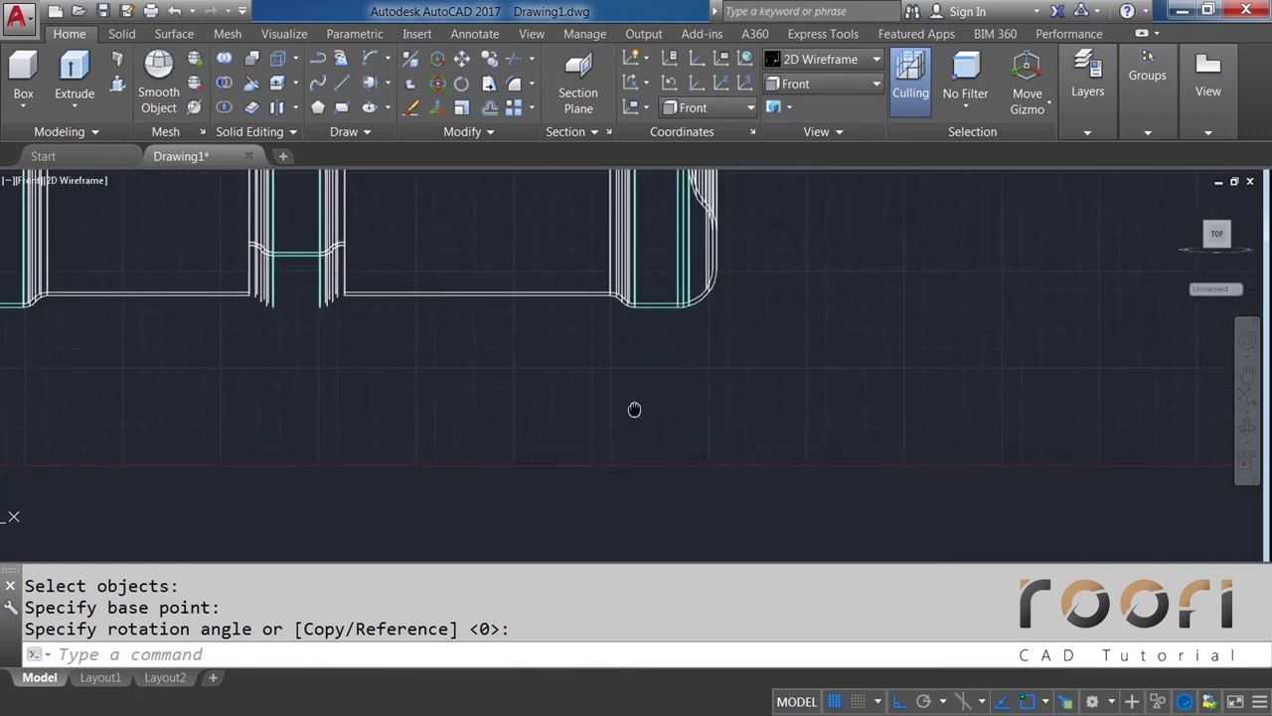
pyautogui.write('M')
pyautogui.press('Return')
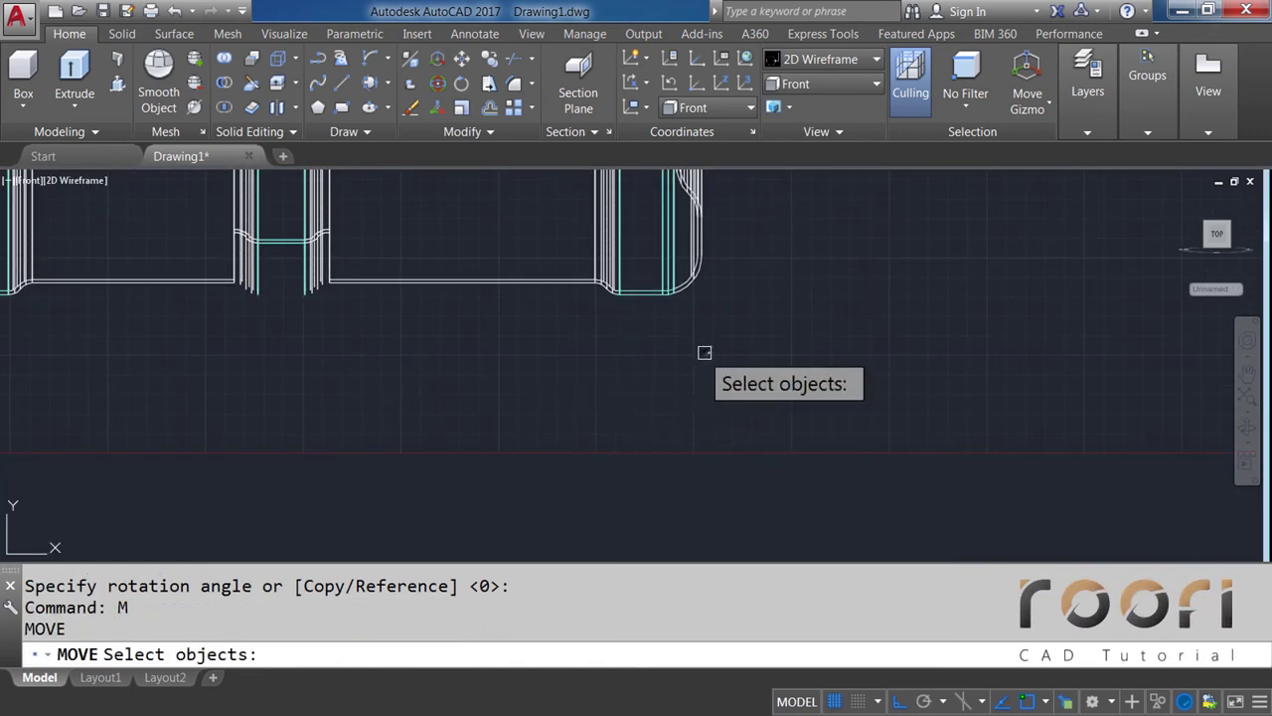
pyautogui.click(705, 352)
pyautogui.click(630, 279)
pyautogui.press('Return')
pyautogui.click(769, 279)
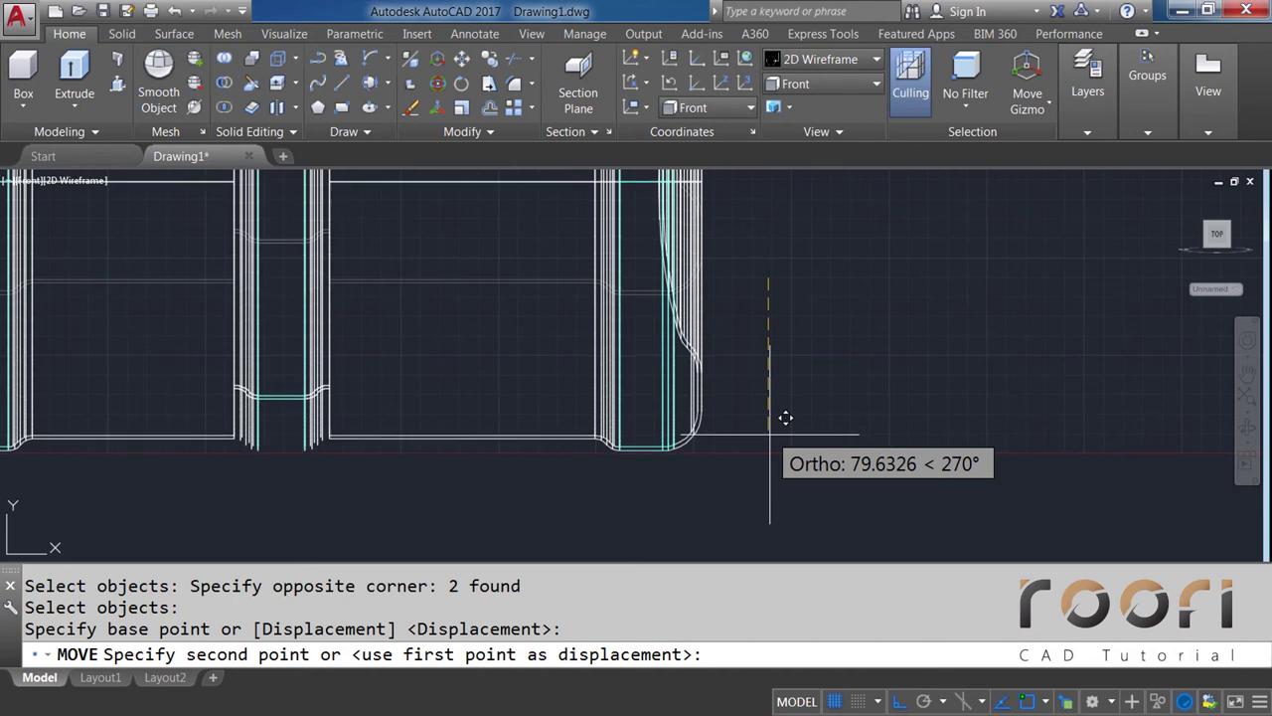
pyautogui.click(770, 434)
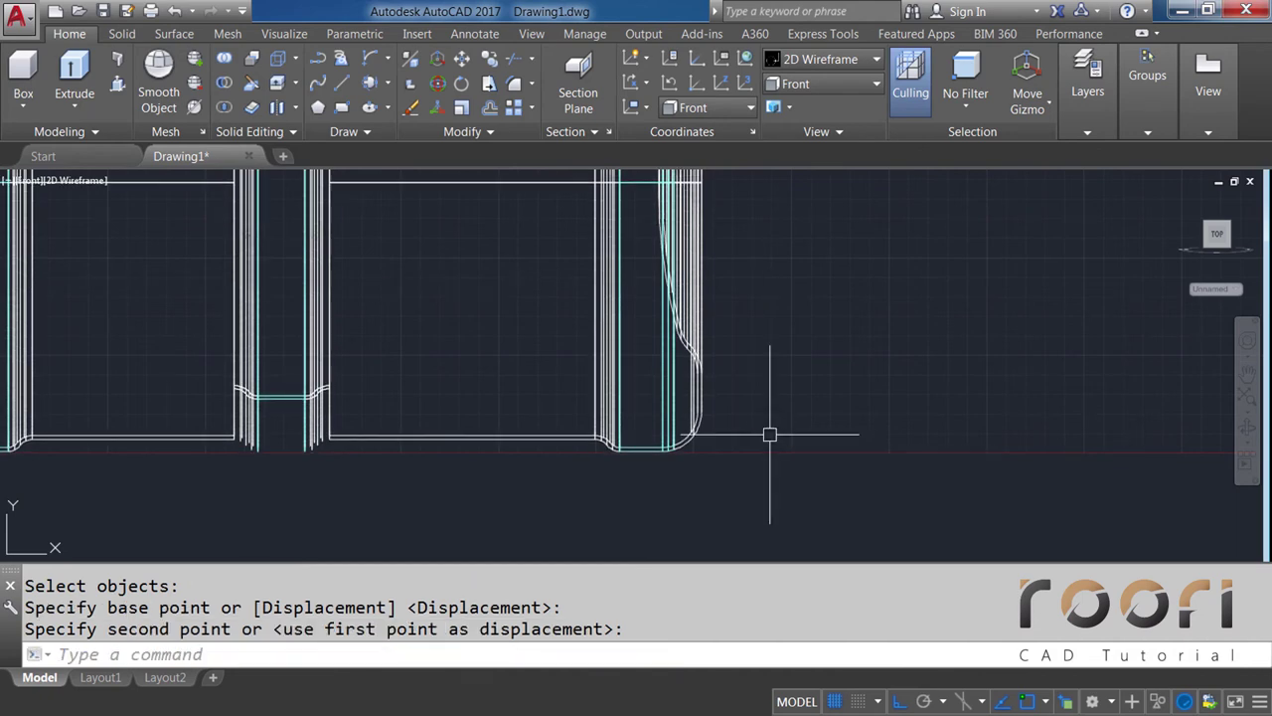
pyautogui.scroll(-3, 766, 427)
pyautogui.scroll(-2, 764, 428)
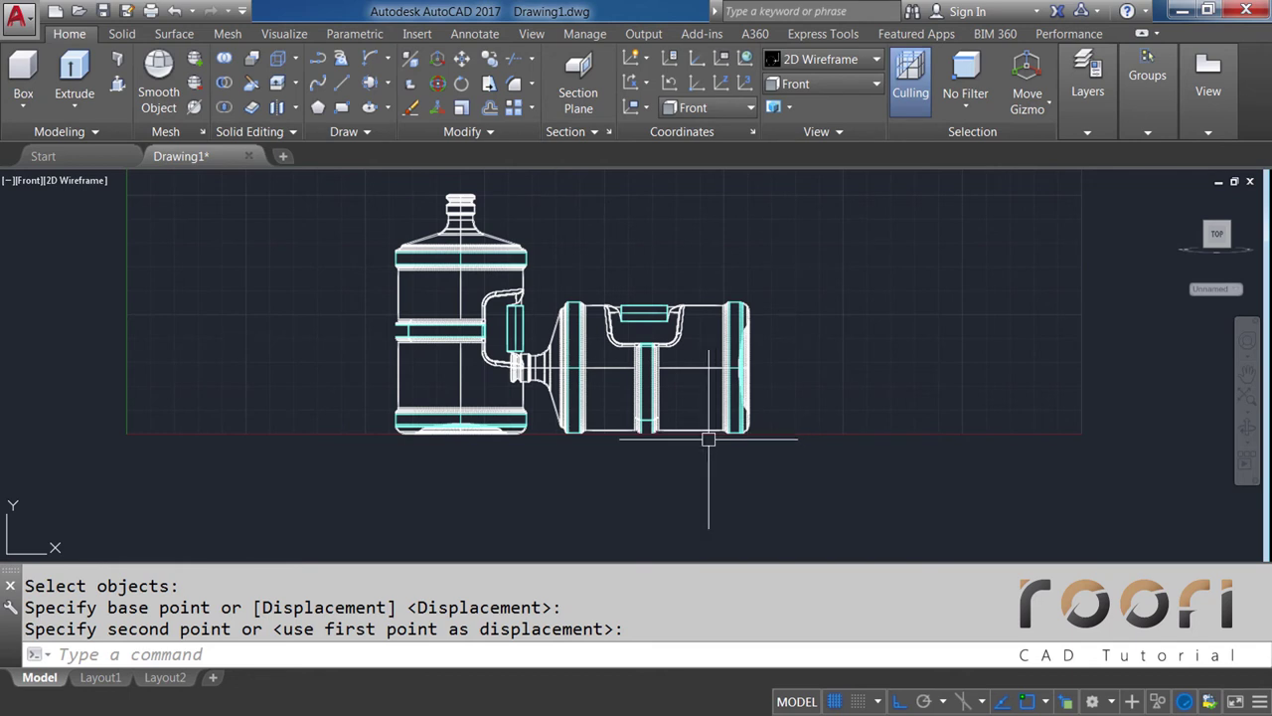
pyautogui.write('M')
# Nudge the sideways bottle about 5 units left against the upright bottle
pyautogui.press('Return')
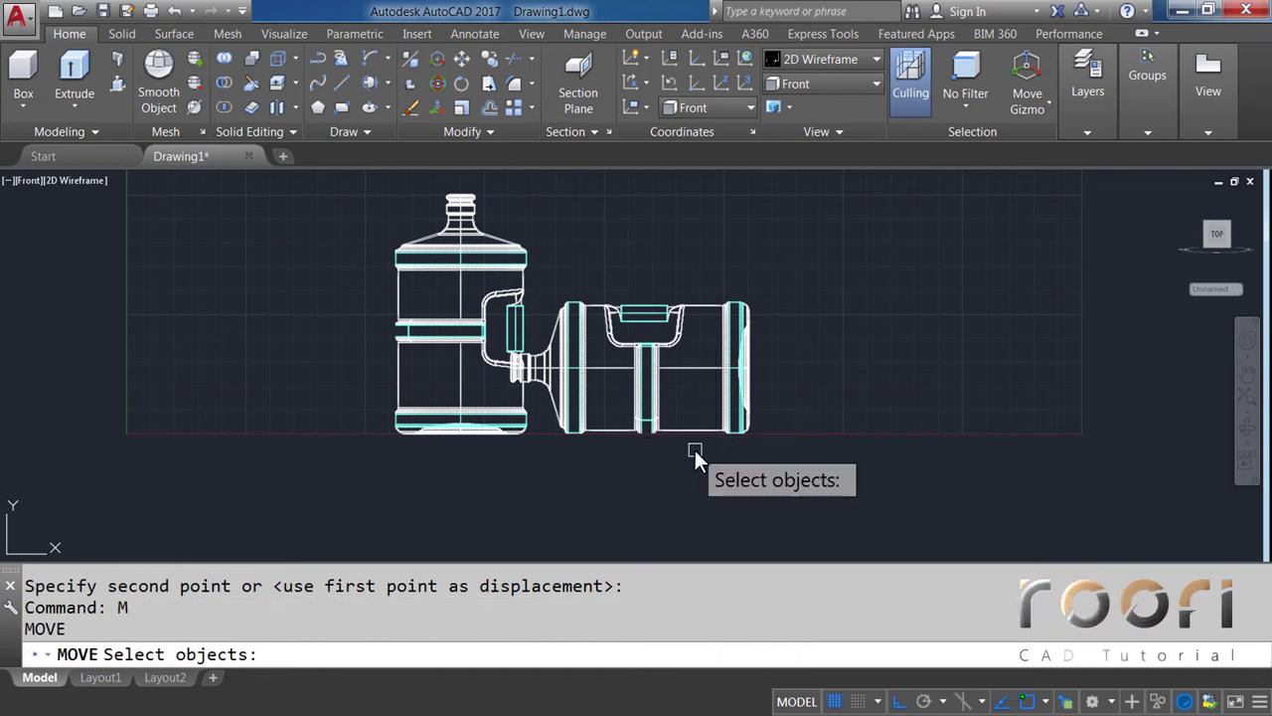
pyautogui.click(659, 454)
pyautogui.click(630, 421)
pyautogui.click(659, 472)
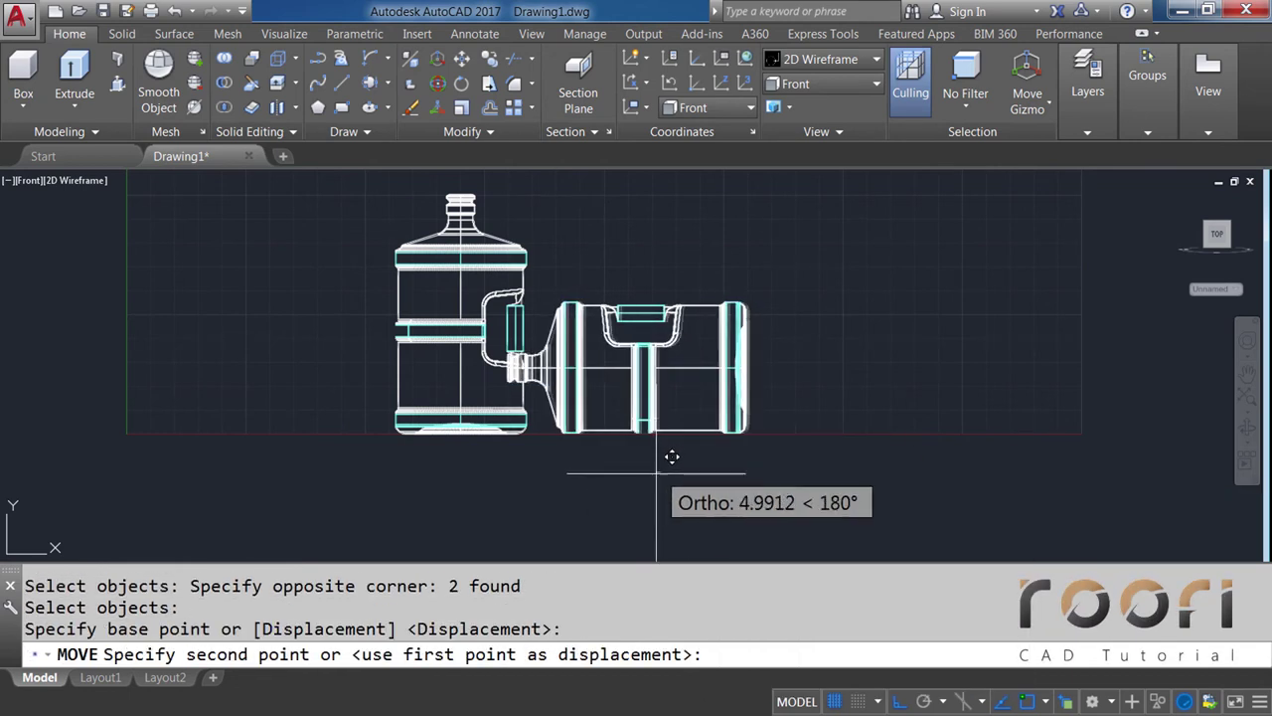
pyautogui.click(646, 477)
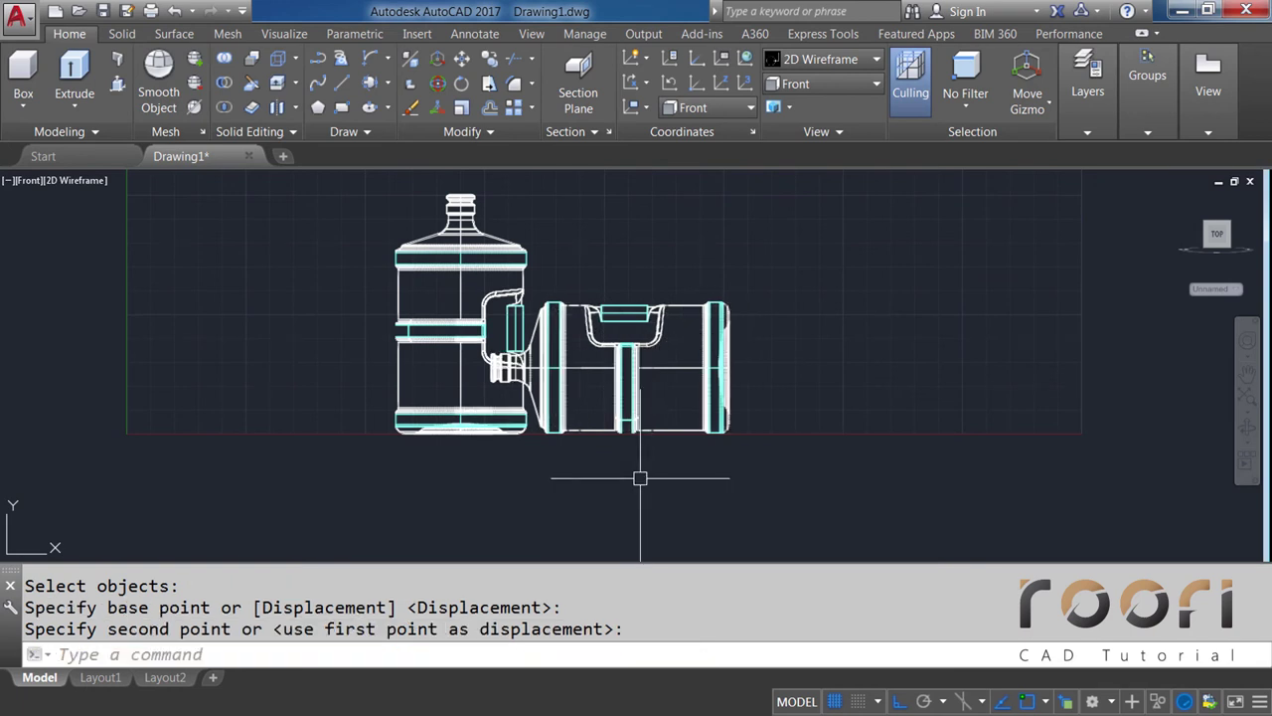
pyautogui.click(821, 84)
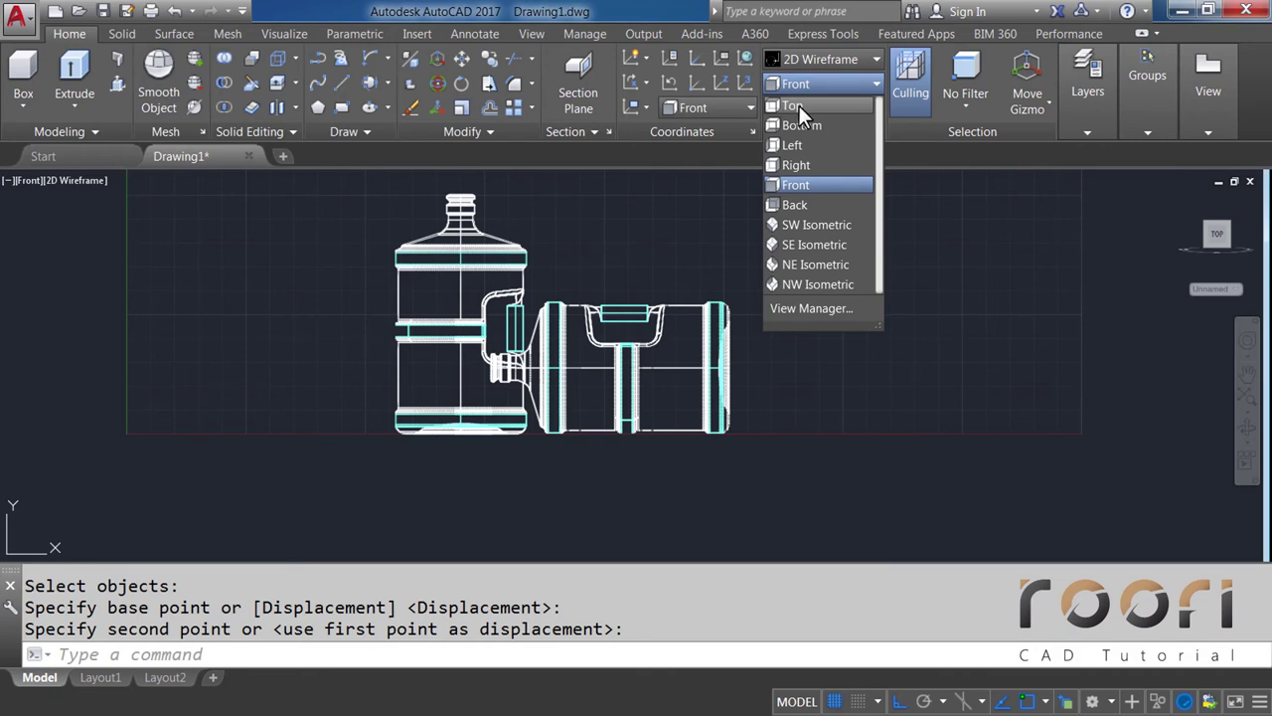
# In Top view, move the sideways bottle about 310 units along Y, clear of the upright one
pyautogui.click(797, 103)
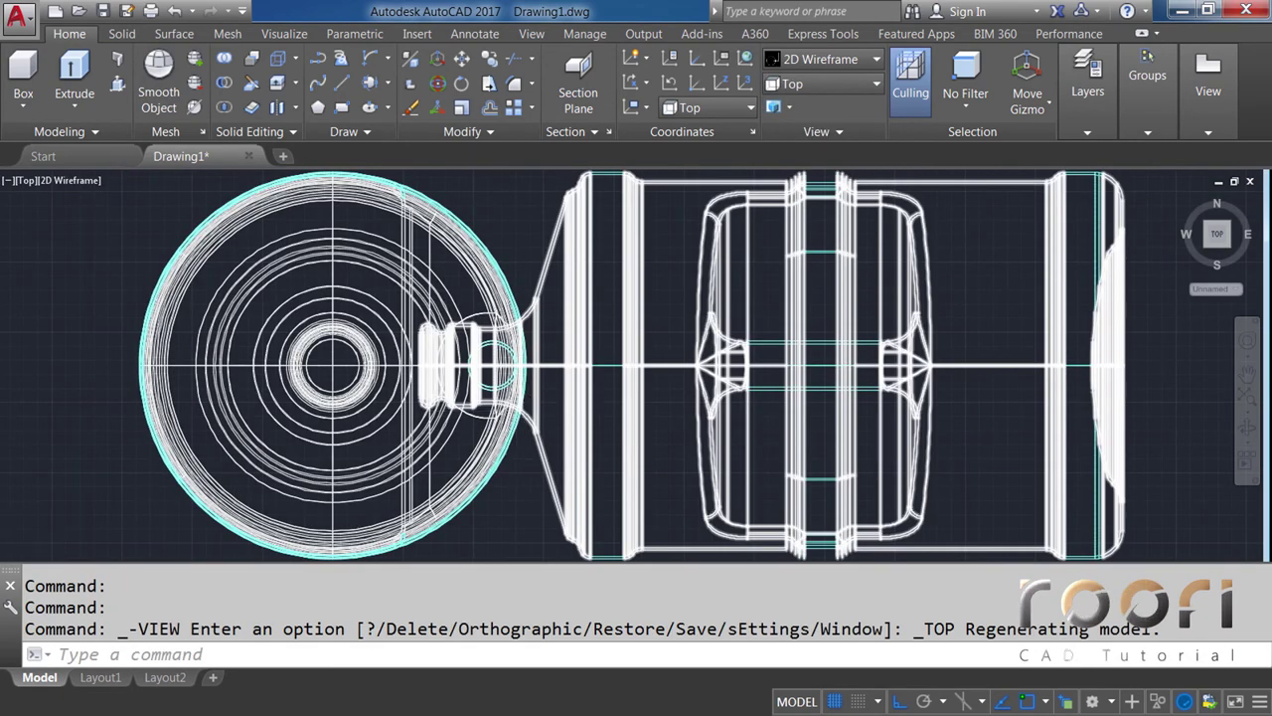
pyautogui.scroll(-3, 517, 409)
pyautogui.write('M')
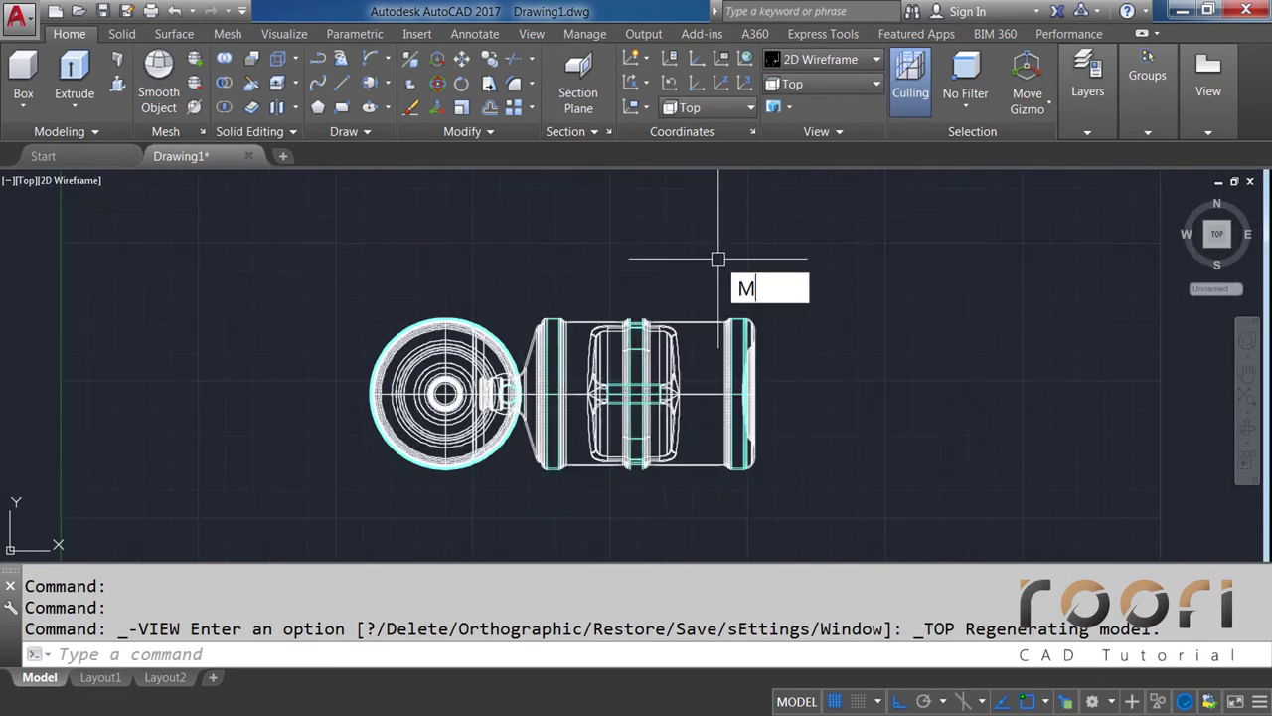
pyautogui.press('Return')
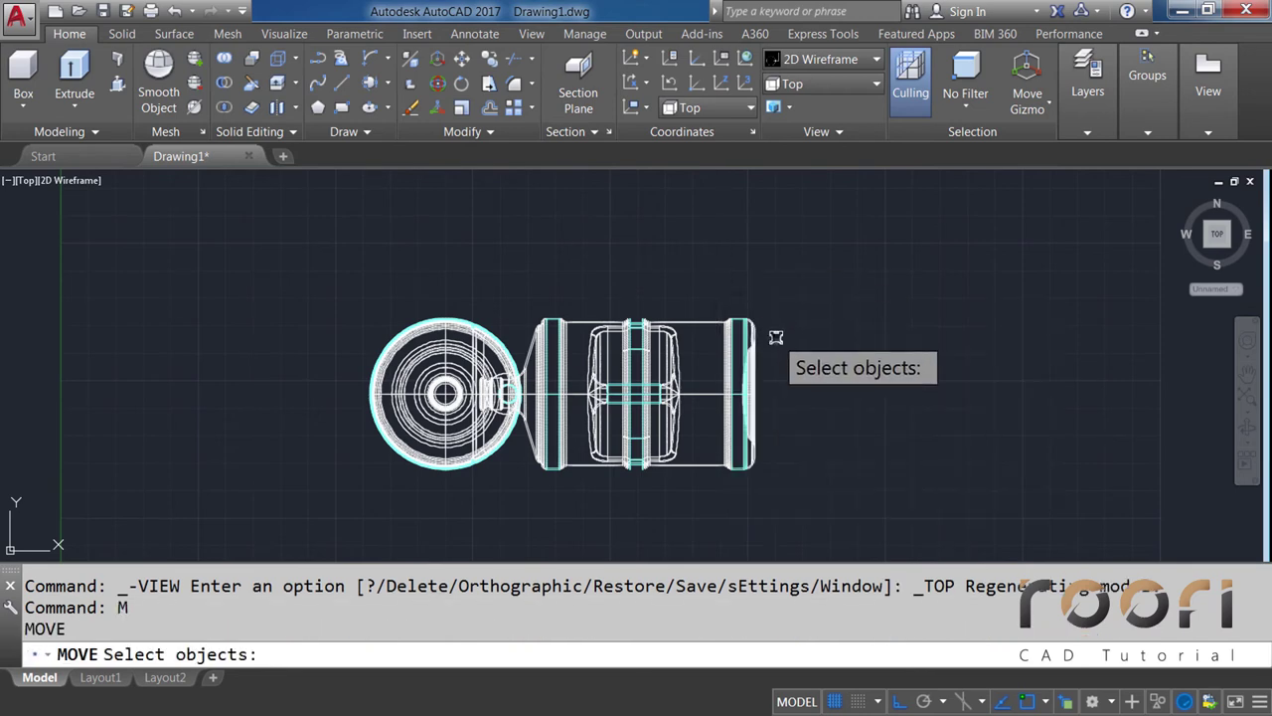
pyautogui.click(477, 240)
pyautogui.click(1018, 473)
pyautogui.press('Return')
pyautogui.click(829, 462)
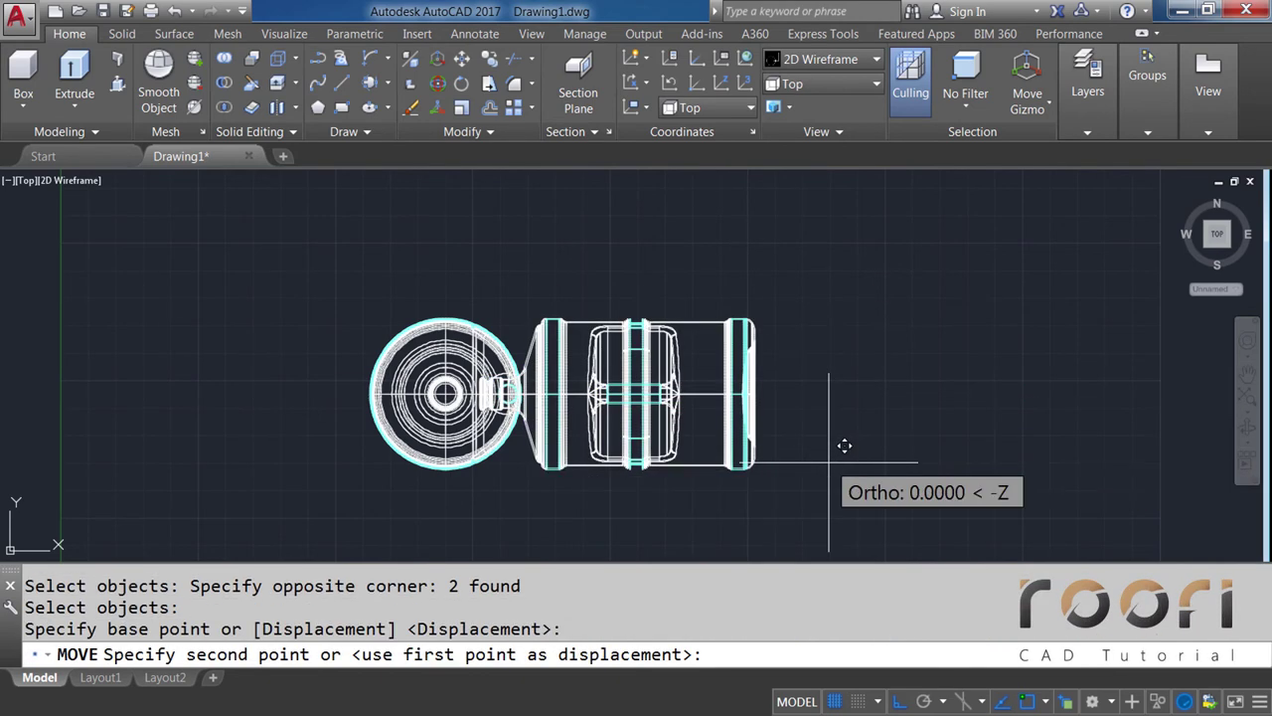
pyautogui.click(820, 291)
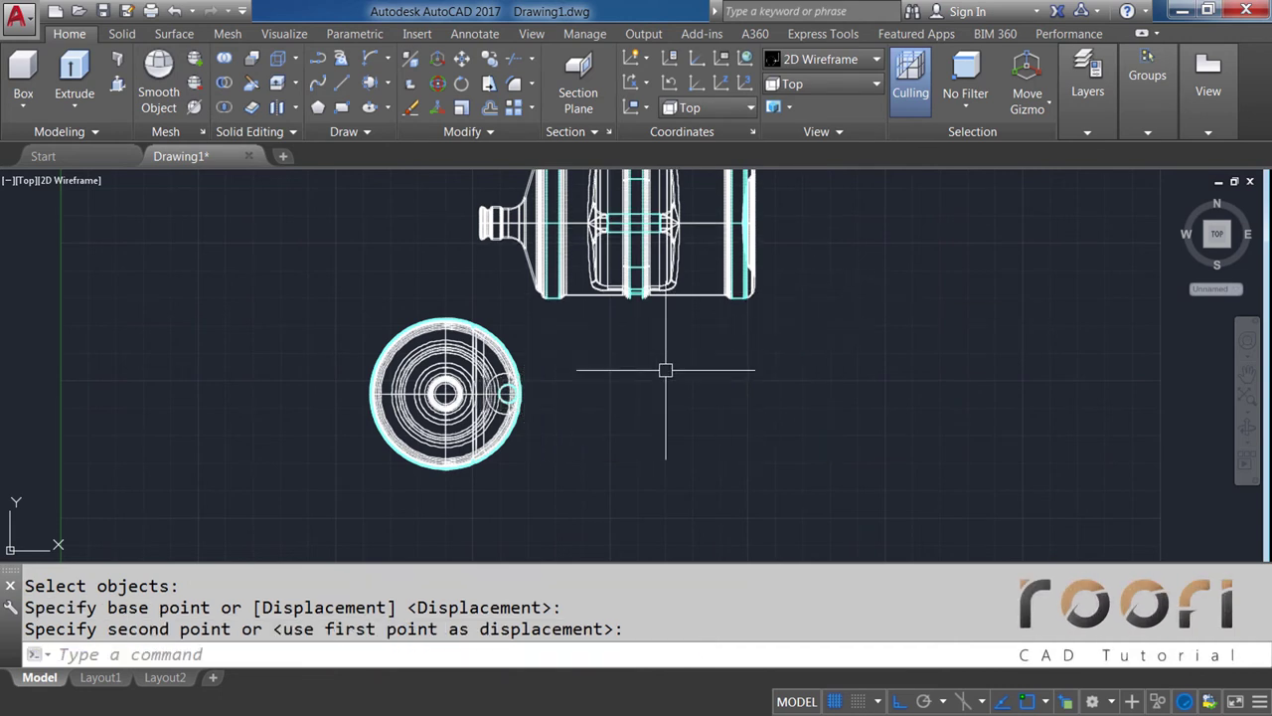
pyautogui.moveTo(641, 358); pyautogui.dragTo(630, 429, button='middle')
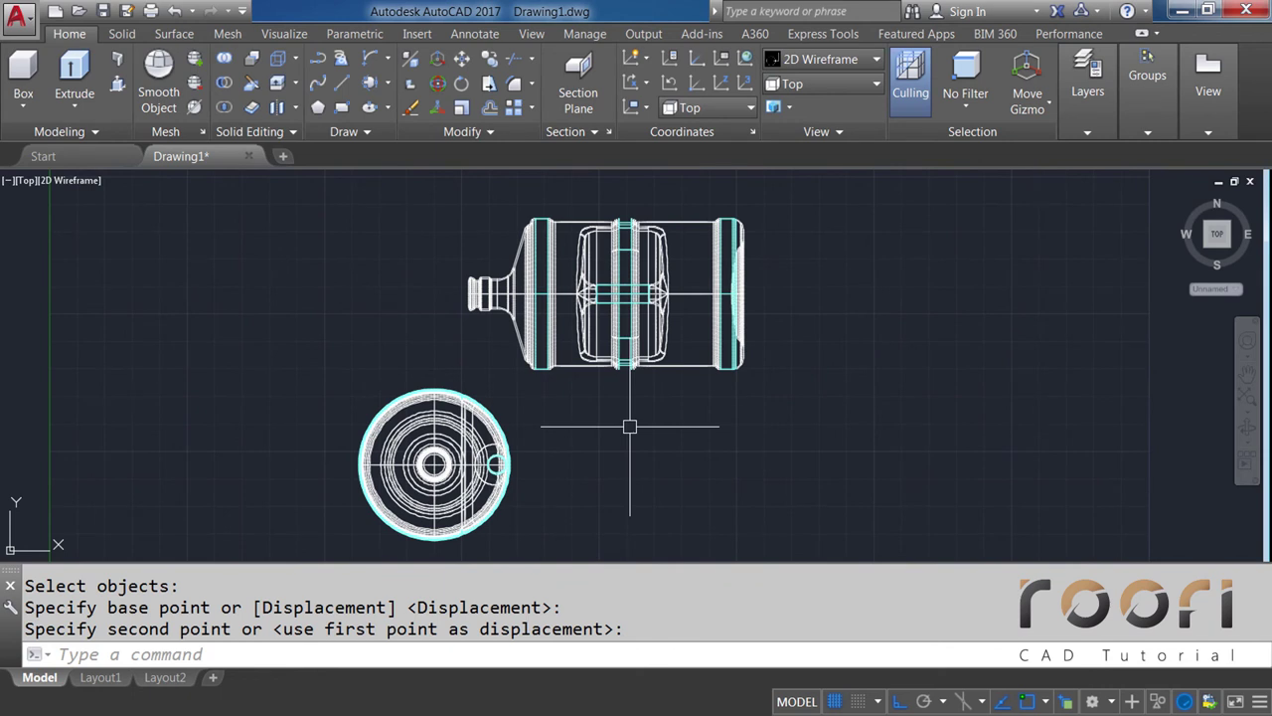
# Switch to the Left view and zoom in on the end-on bottle
pyautogui.click(819, 86)
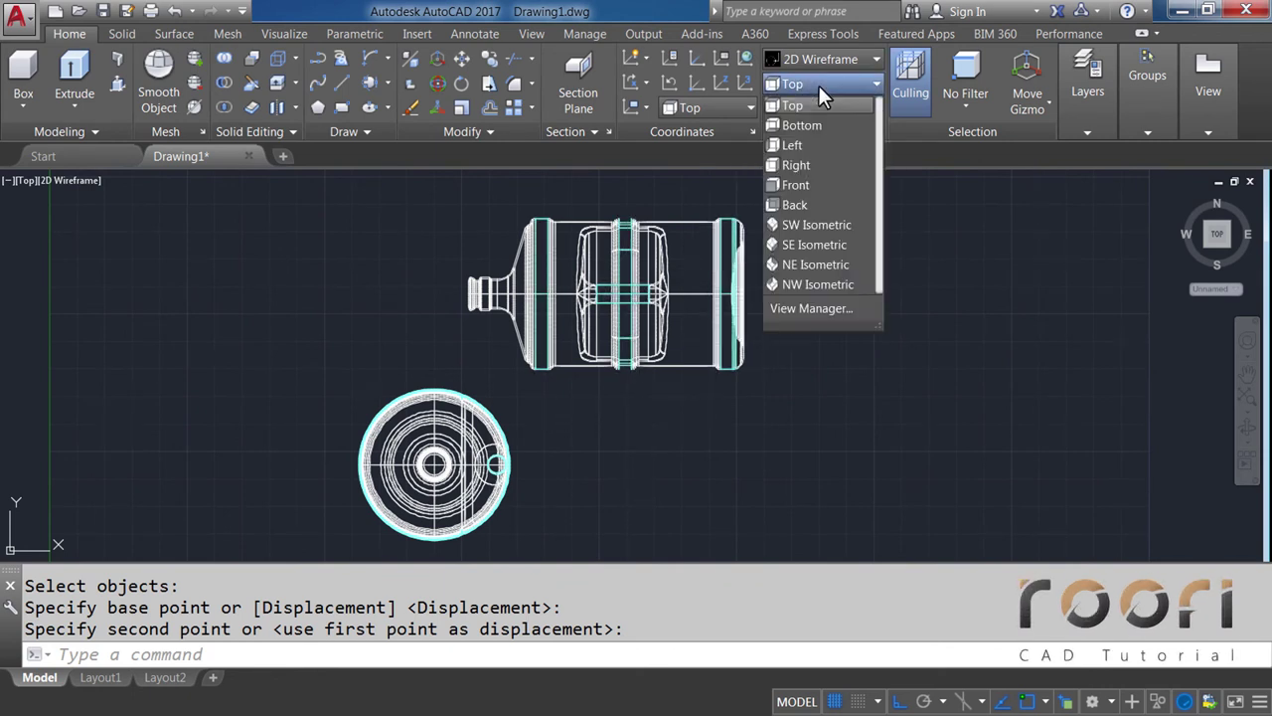
pyautogui.click(795, 144)
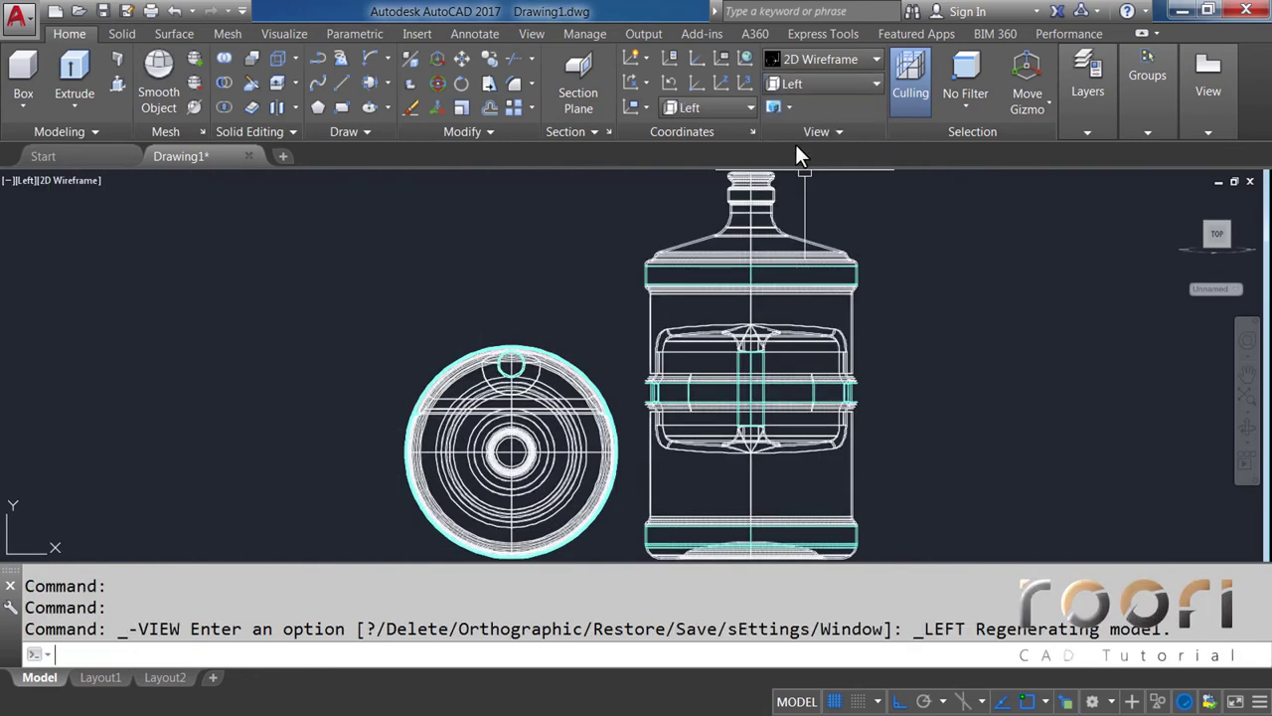
pyautogui.scroll(2, 660, 348)
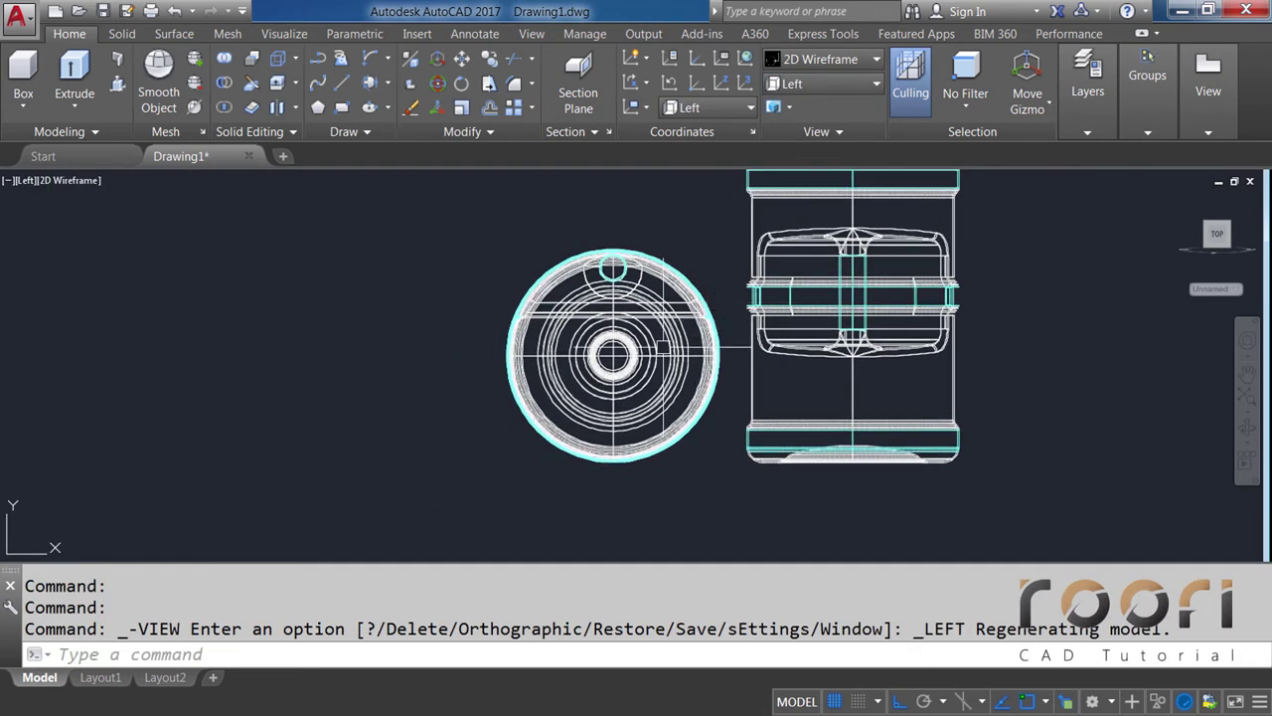
pyautogui.scroll(2, 660, 348)
# Rotate the end-on sideways bottle 30° about its circle centre
pyautogui.write('RO')
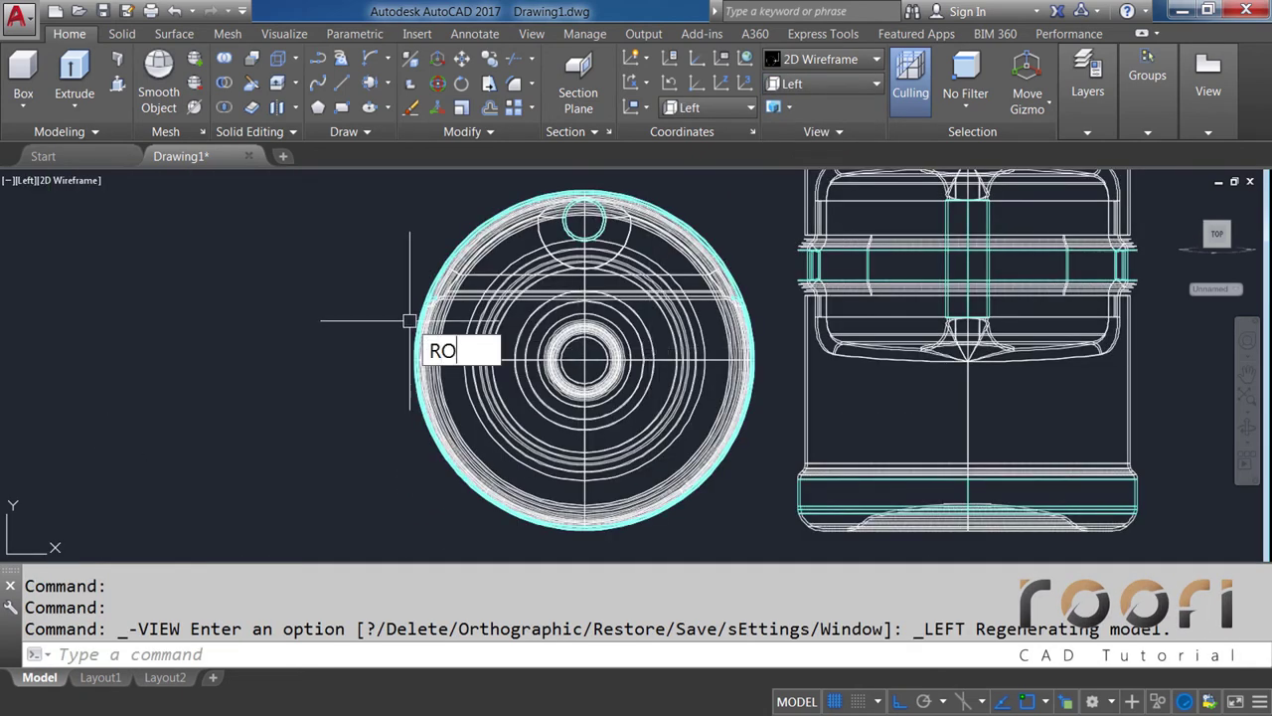
pyautogui.press('Return')
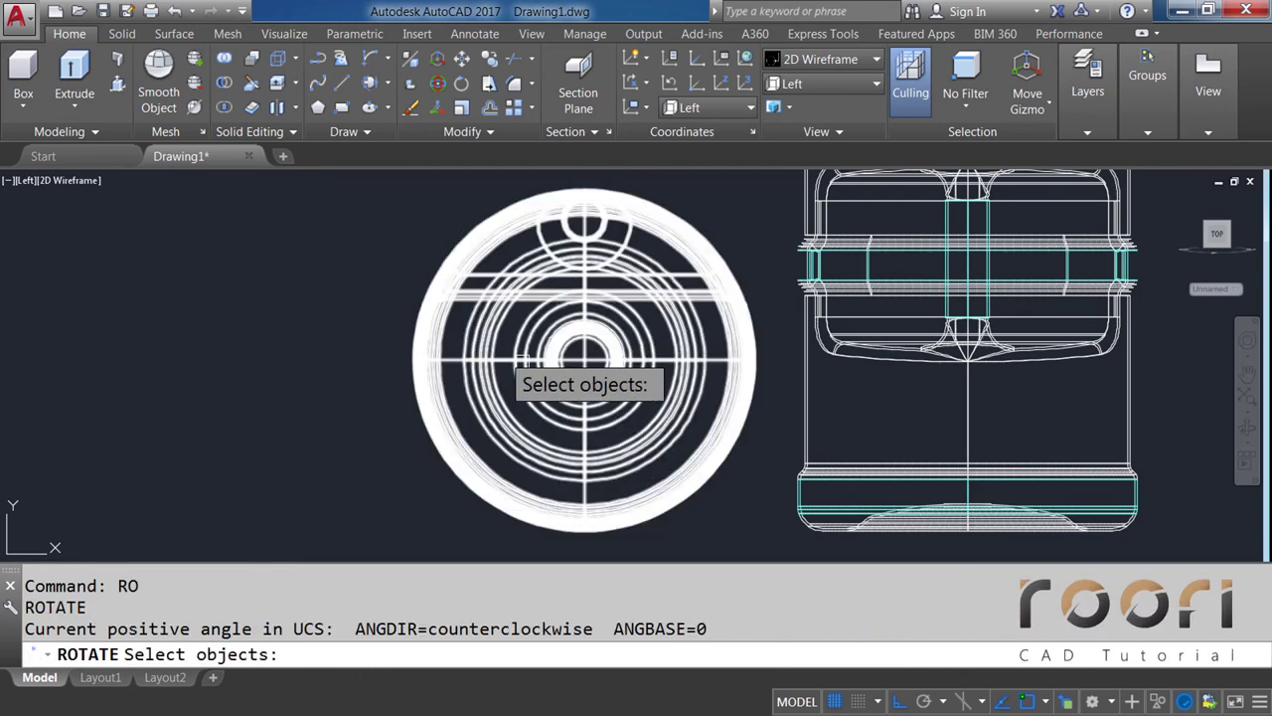
pyautogui.click(696, 479)
pyautogui.click(581, 341)
pyautogui.press('Return')
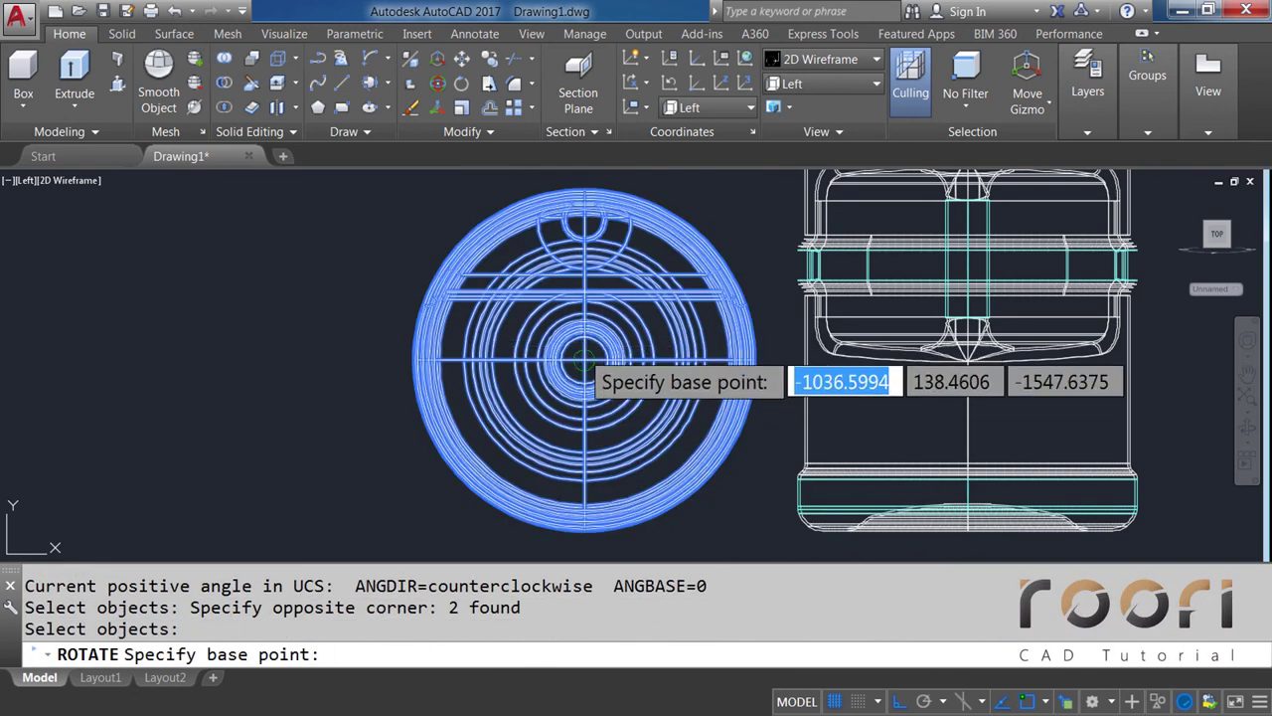
pyautogui.scroll(5, 578, 343)
pyautogui.click(577, 344)
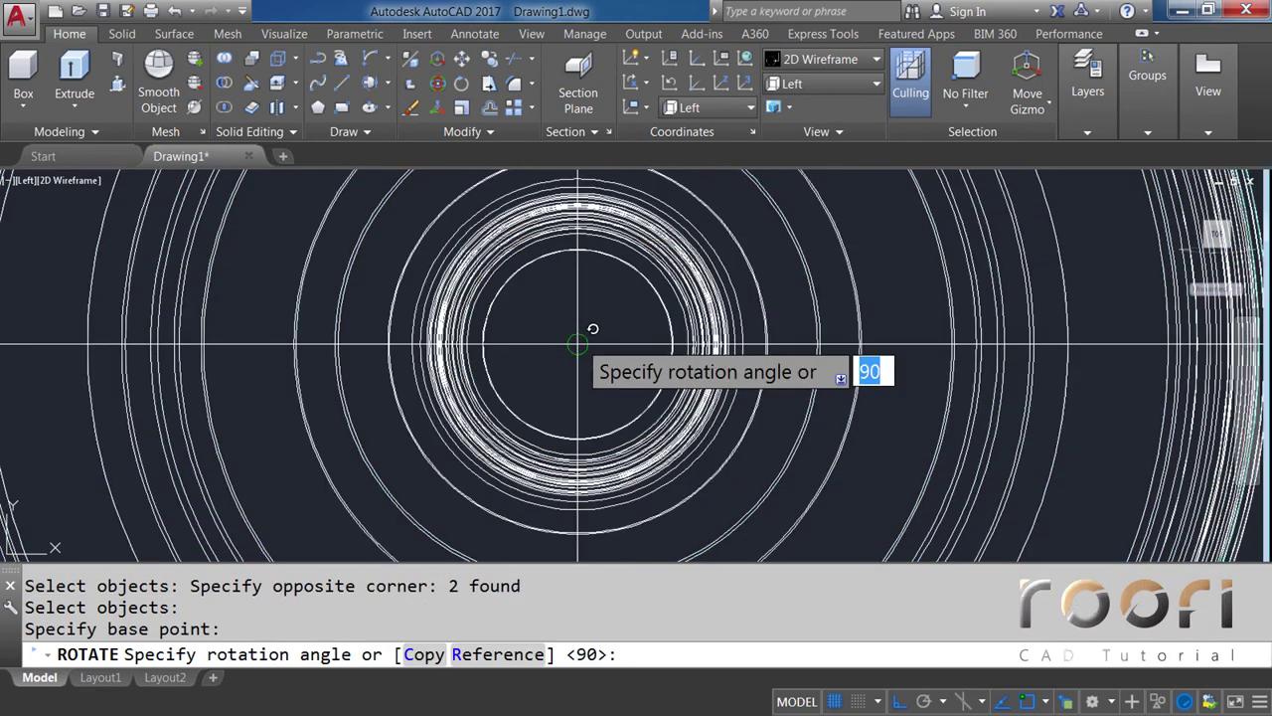
pyautogui.write('30')
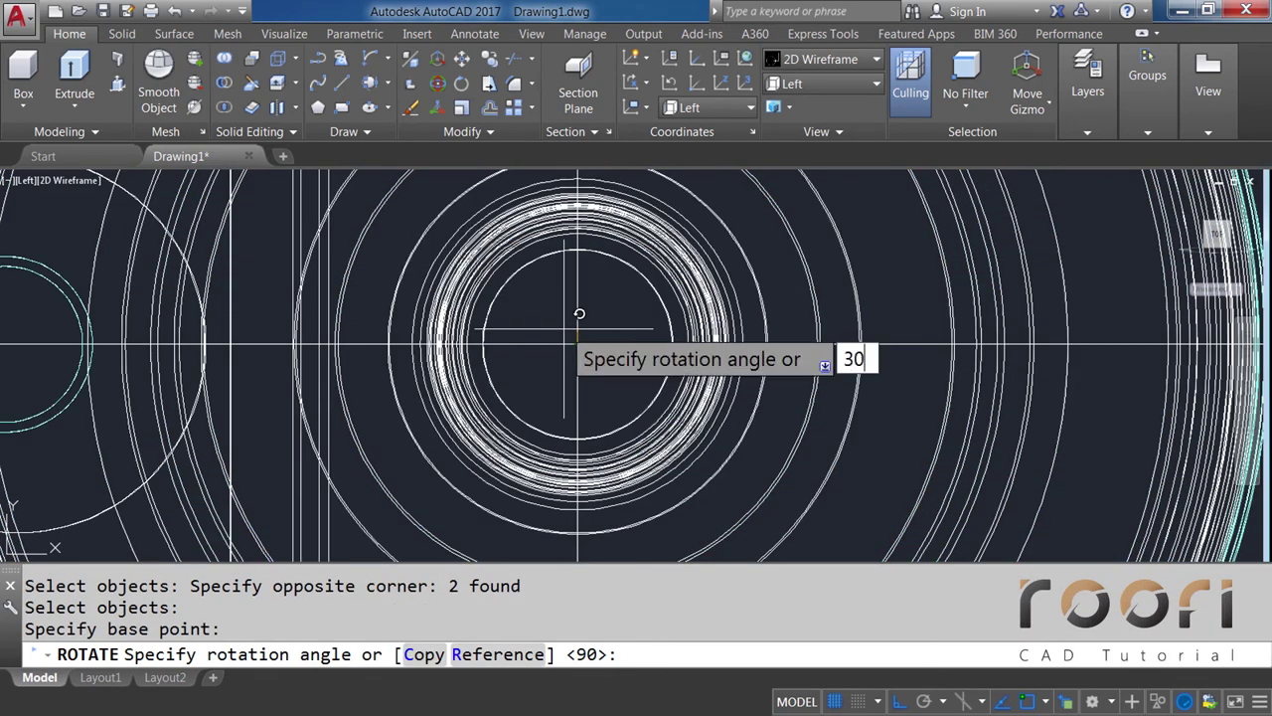
pyautogui.press('Return')
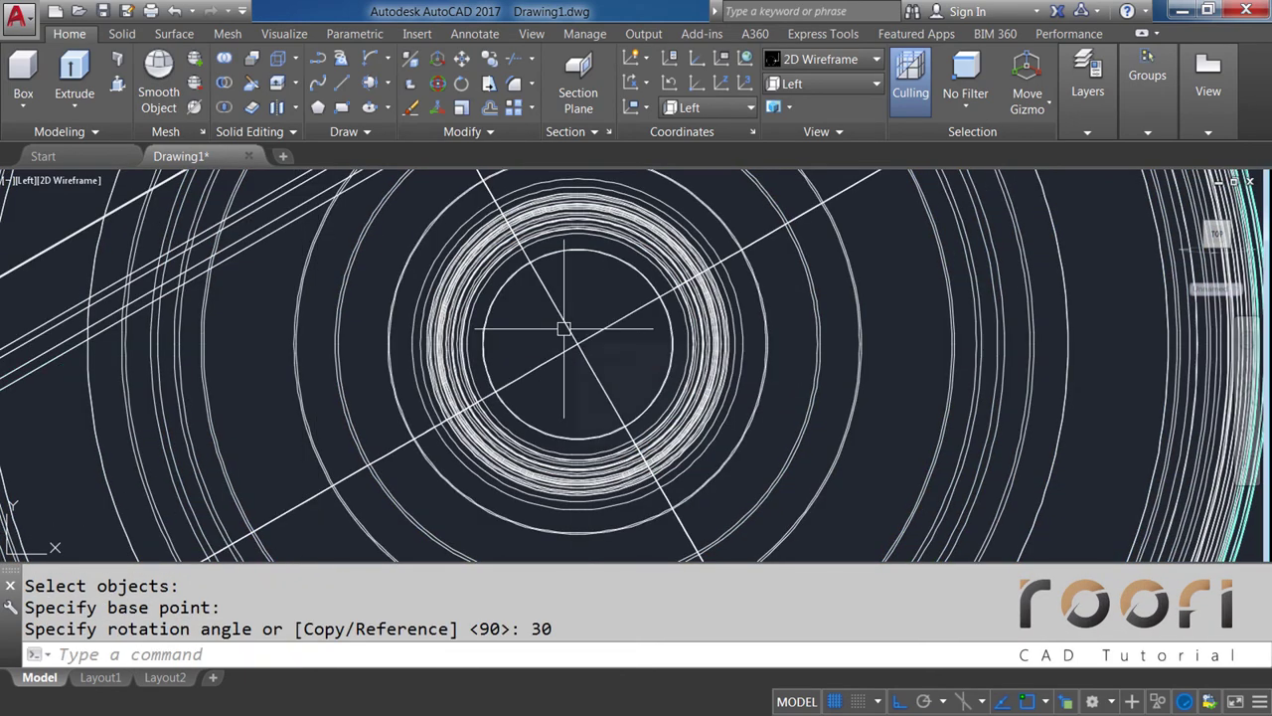
pyautogui.scroll(-2, 563, 329)
pyautogui.scroll(-5, 563, 329)
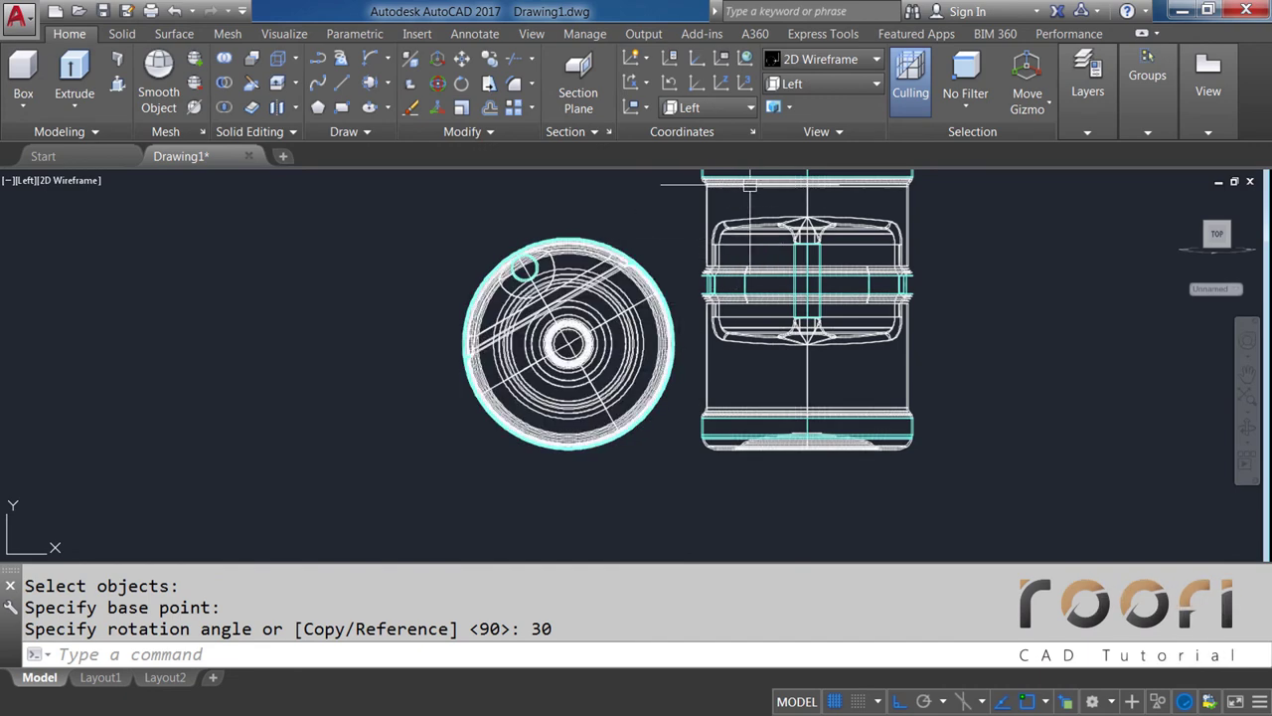
pyautogui.click(811, 83)
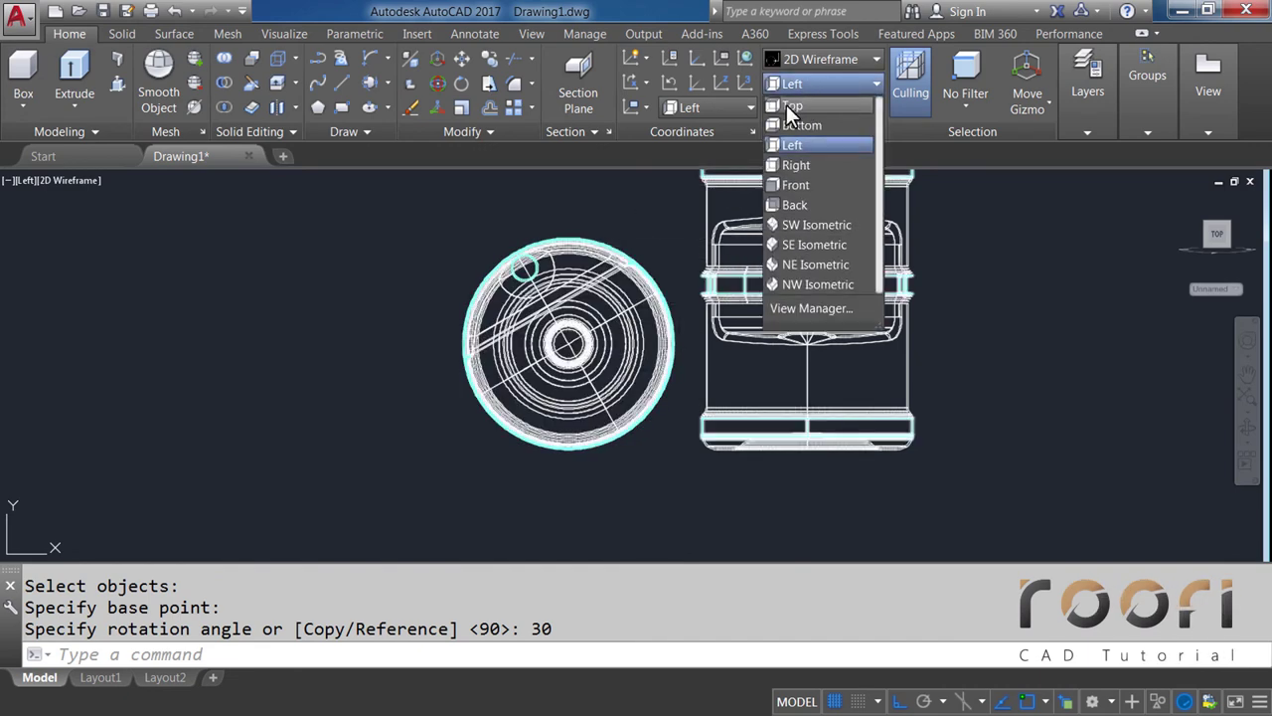
# Check the bottles in the Realistic visual style from a tilted 3D orbit
pyautogui.click(788, 105)
pyautogui.click(817, 62)
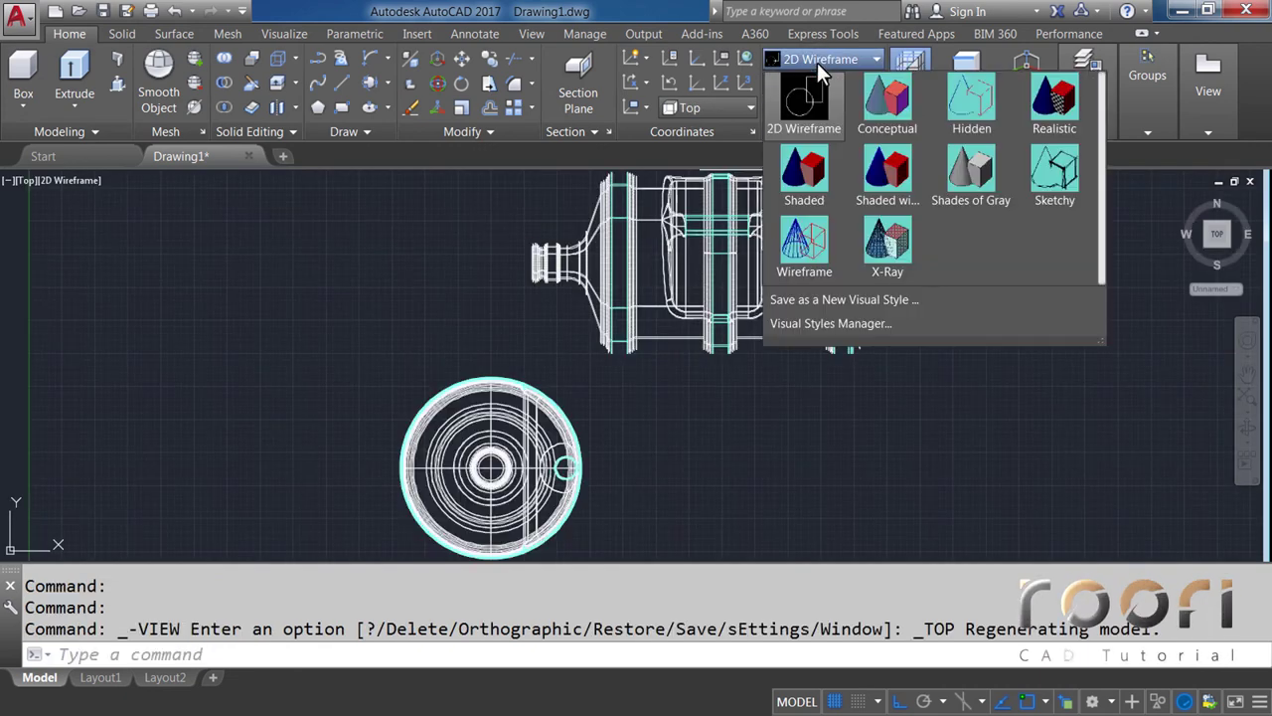
pyautogui.click(1062, 112)
pyautogui.moveTo(792, 488)
pyautogui.keyDown('shift'); pyautogui.mouseDown(button='middle')
pyautogui.moveTo(578, 390)
pyautogui.moveTo(424, 341)
pyautogui.moveTo(360, 367)
pyautogui.moveTo(362, 414)
pyautogui.moveTo(444, 446)
pyautogui.moveTo(548, 315)
pyautogui.moveTo(513, 216)
pyautogui.moveTo(610, 354)
pyautogui.moveTo(739, 363)
pyautogui.moveTo(806, 352)
pyautogui.moveTo(824, 394)
pyautogui.mouseUp(button='middle'); pyautogui.keyUp('shift')
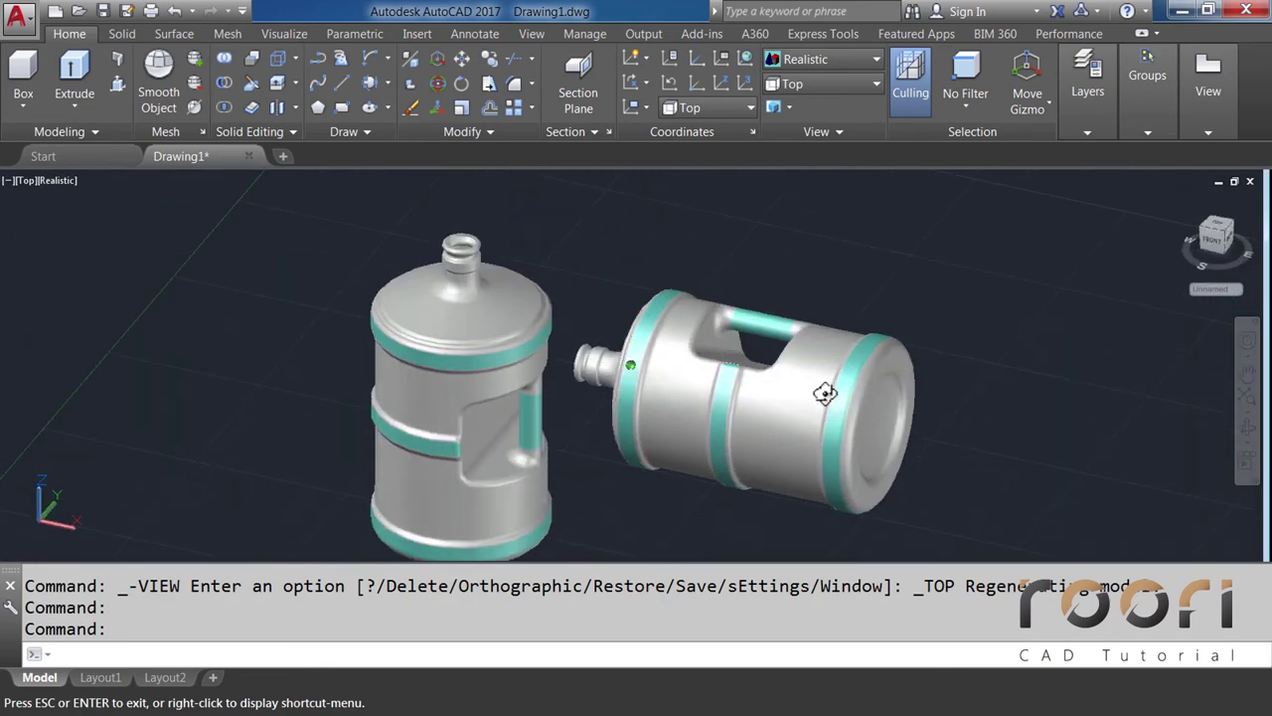
# Return to 2D Wireframe in the Top view, zoomed out on both bottles
pyautogui.click(807, 62)
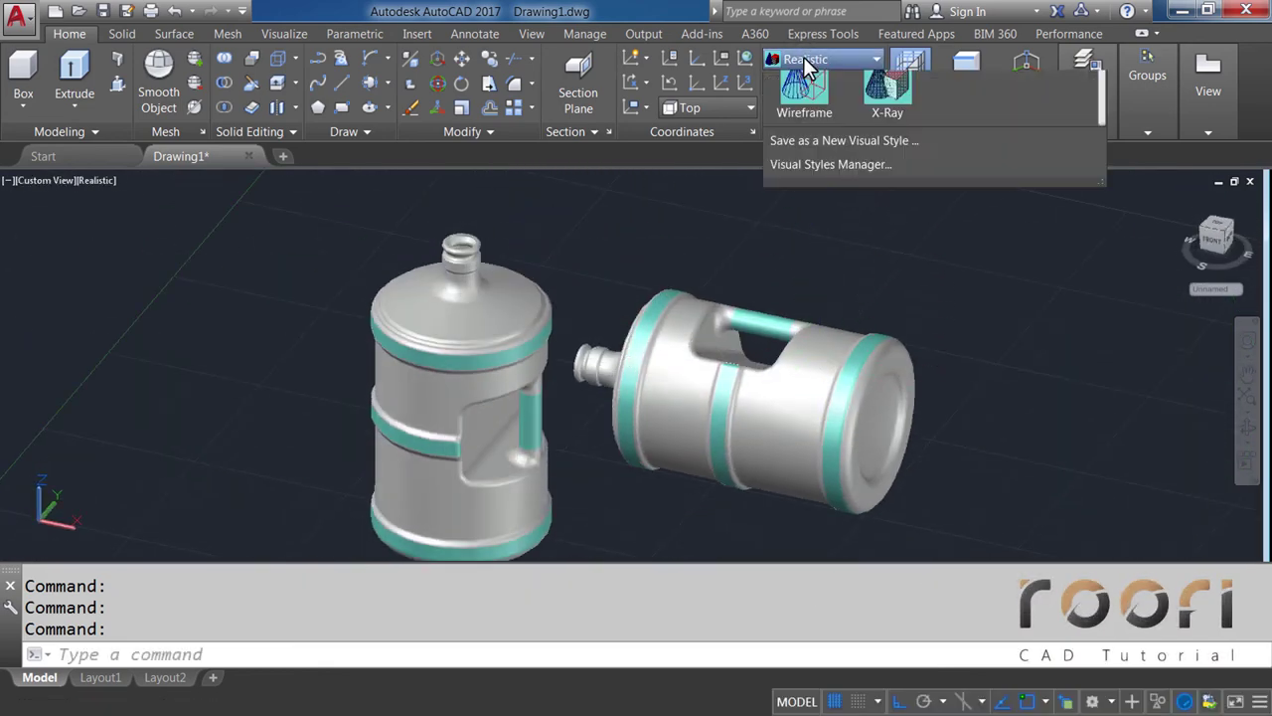
pyautogui.click(804, 85)
pyautogui.click(807, 85)
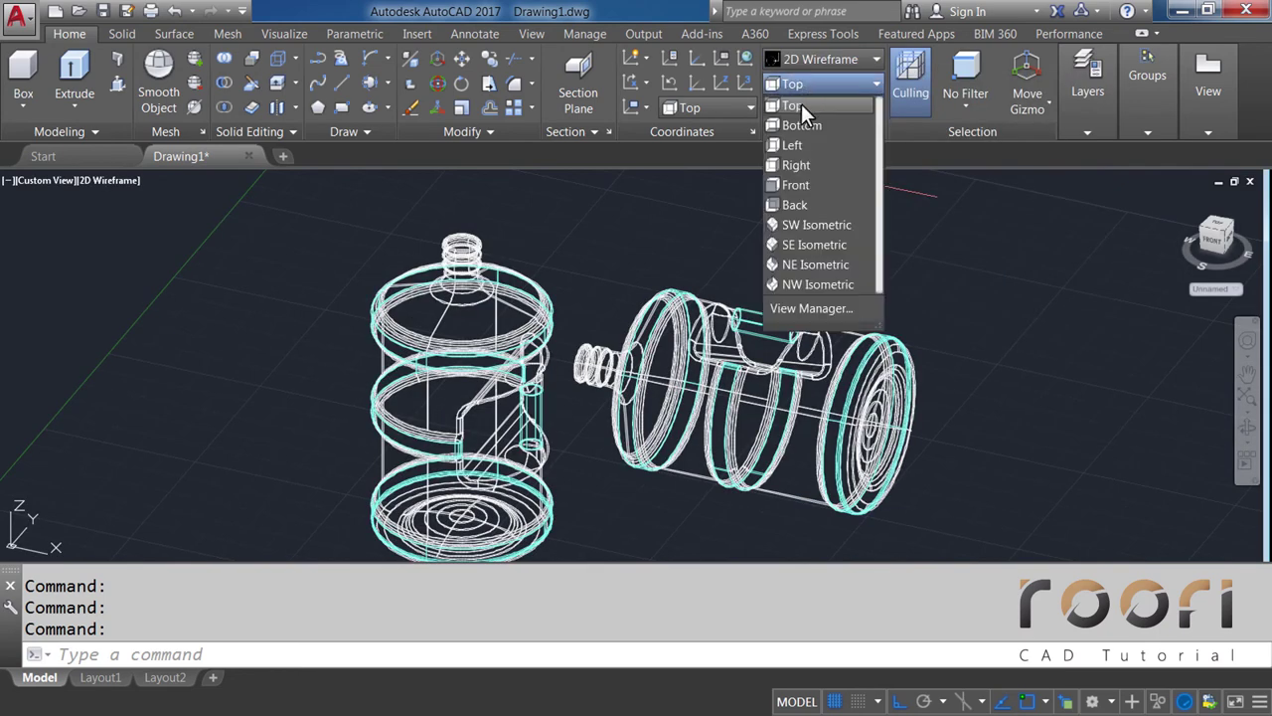
pyautogui.click(814, 106)
pyautogui.scroll(-5, 569, 372)
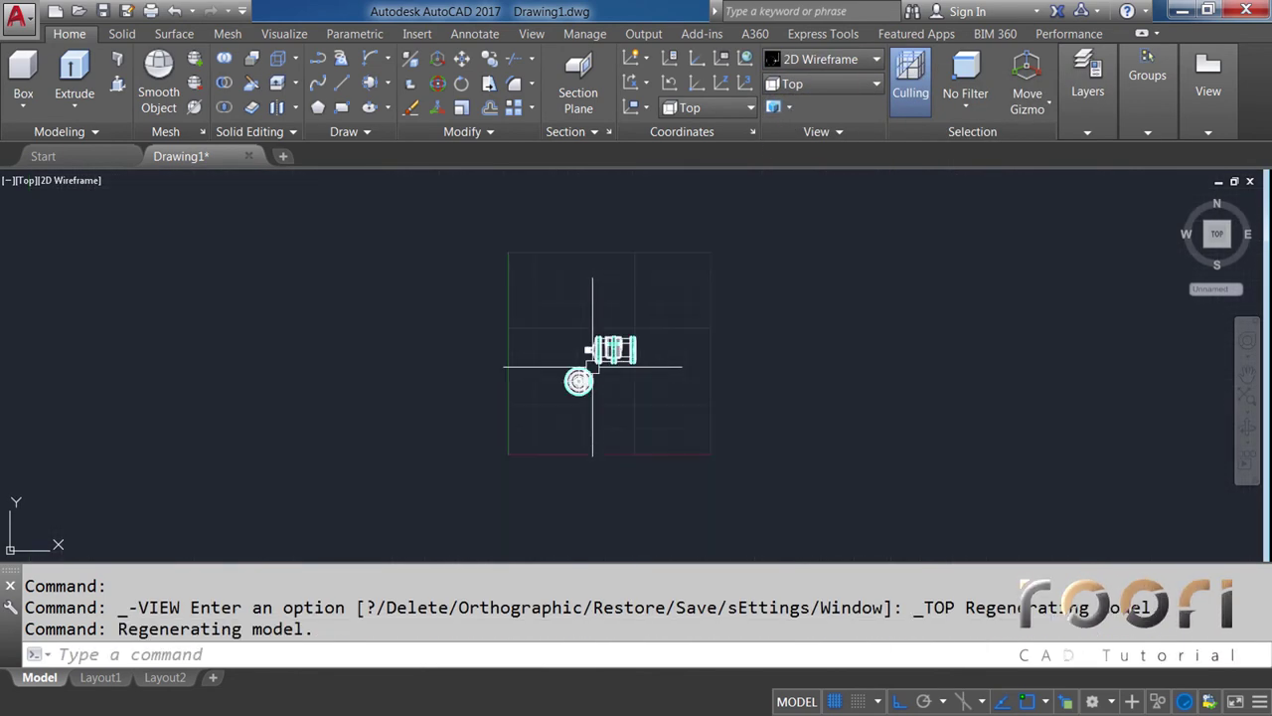
pyautogui.scroll(-2, 646, 386)
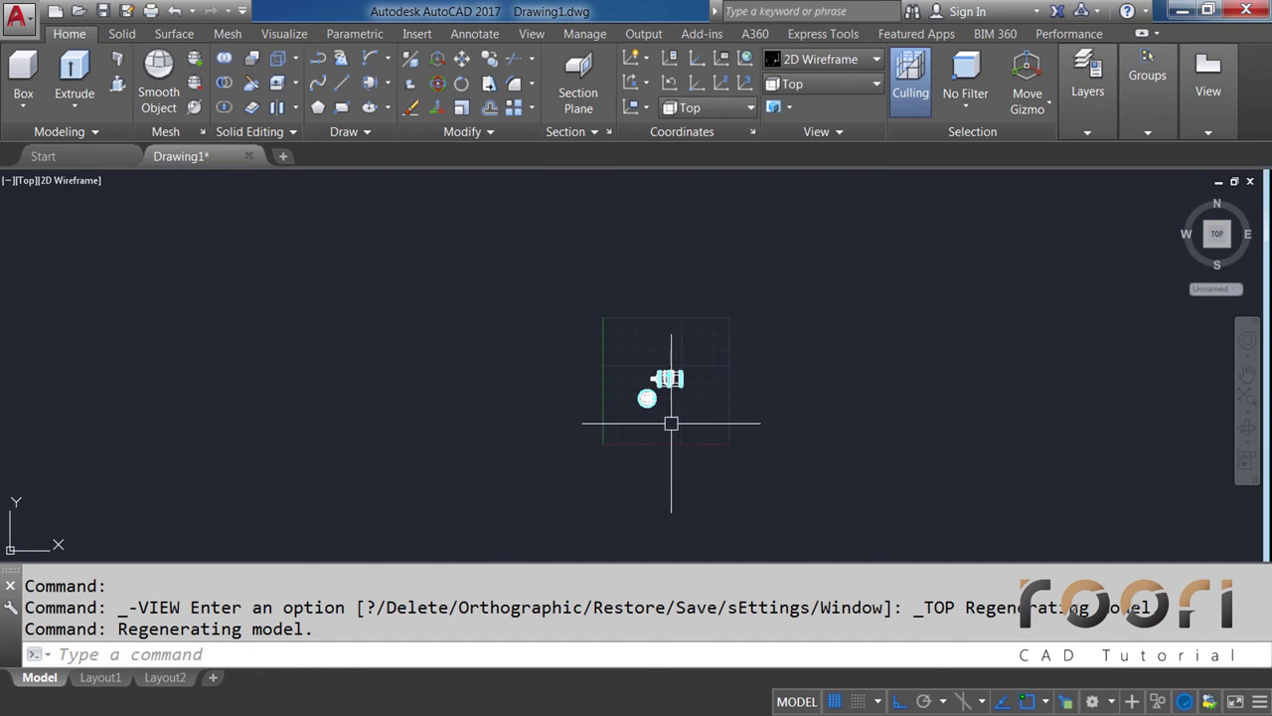
# Draw a PLANESURF rectangle spanning both bottles as the floor
pyautogui.write('PLA')
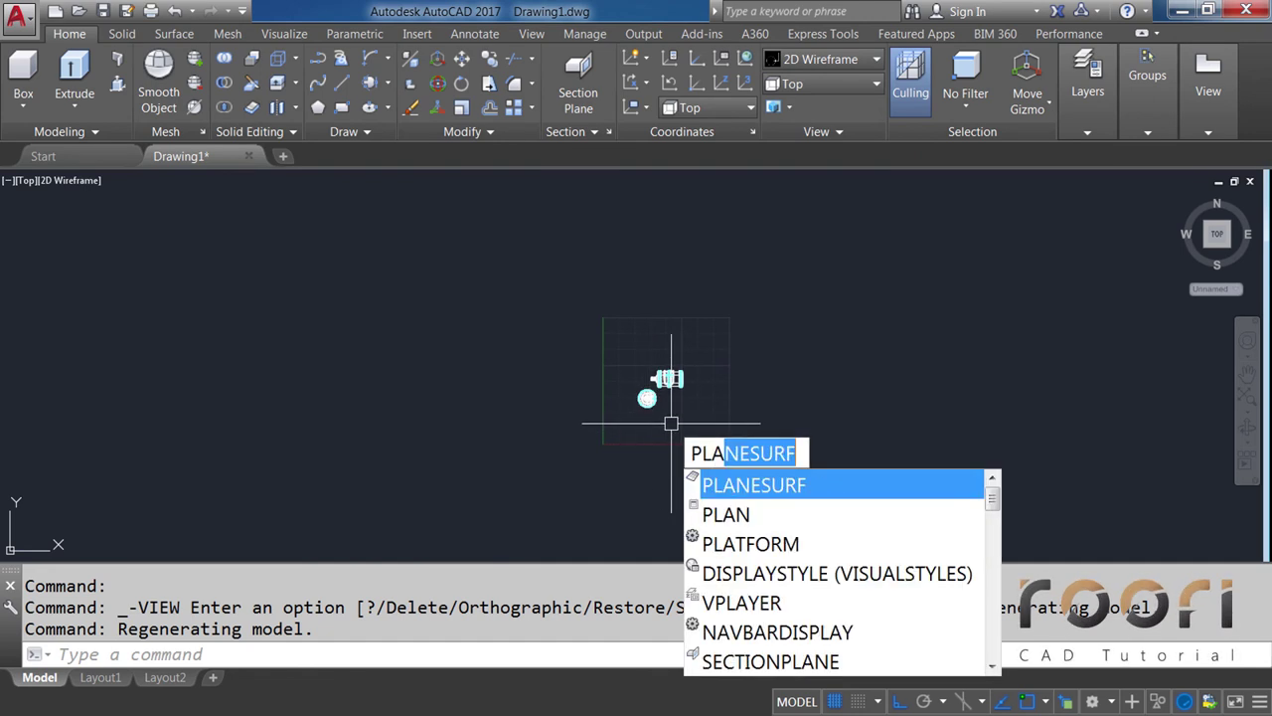
pyautogui.write('NES')
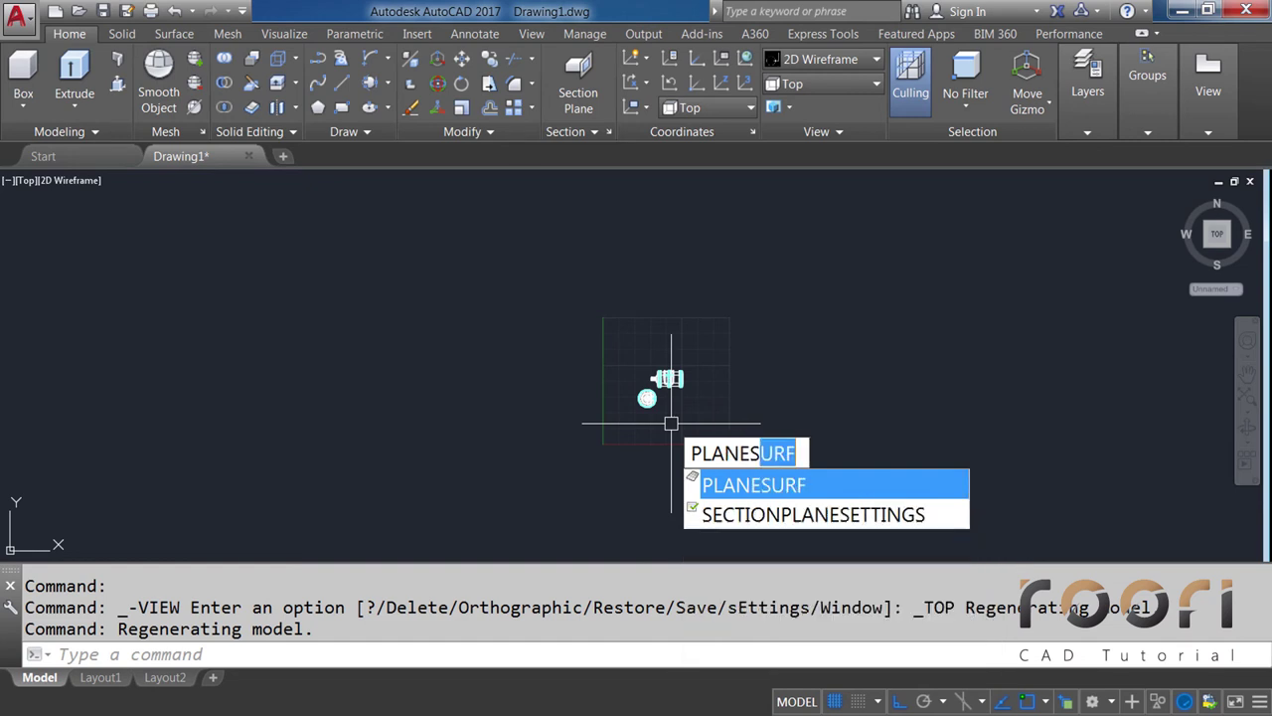
pyautogui.write('URF')
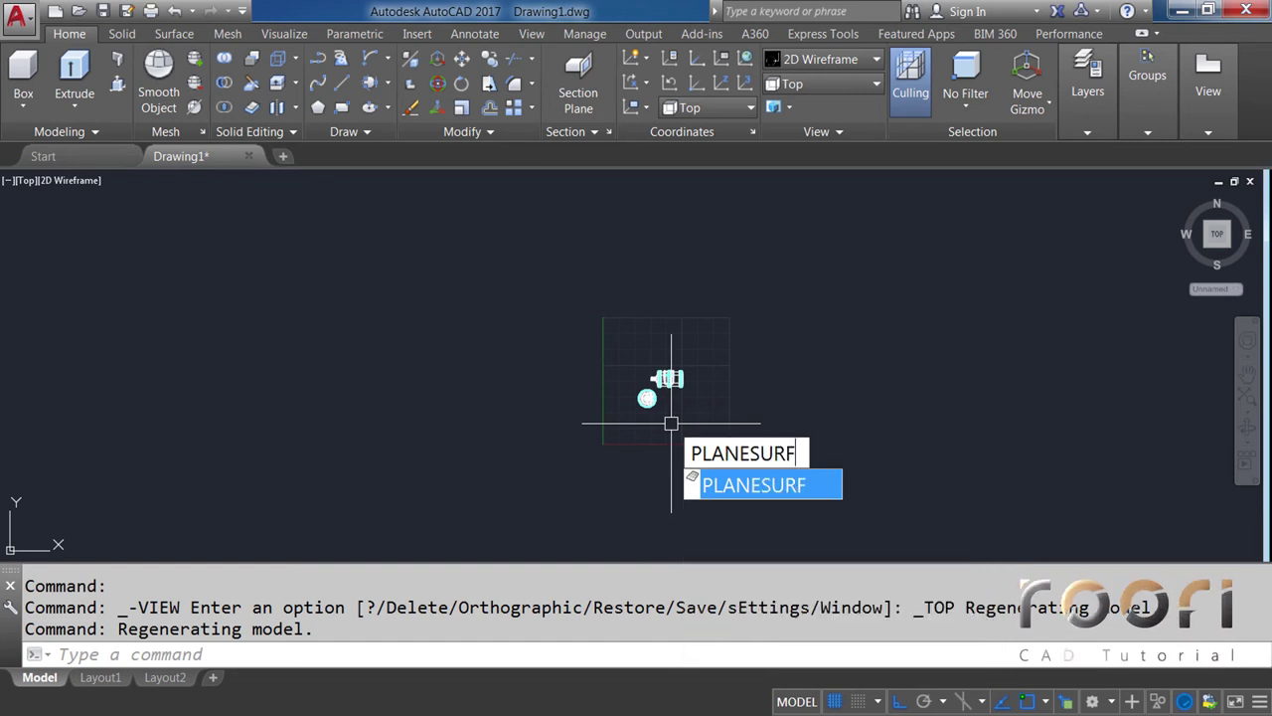
pyautogui.press('Return')
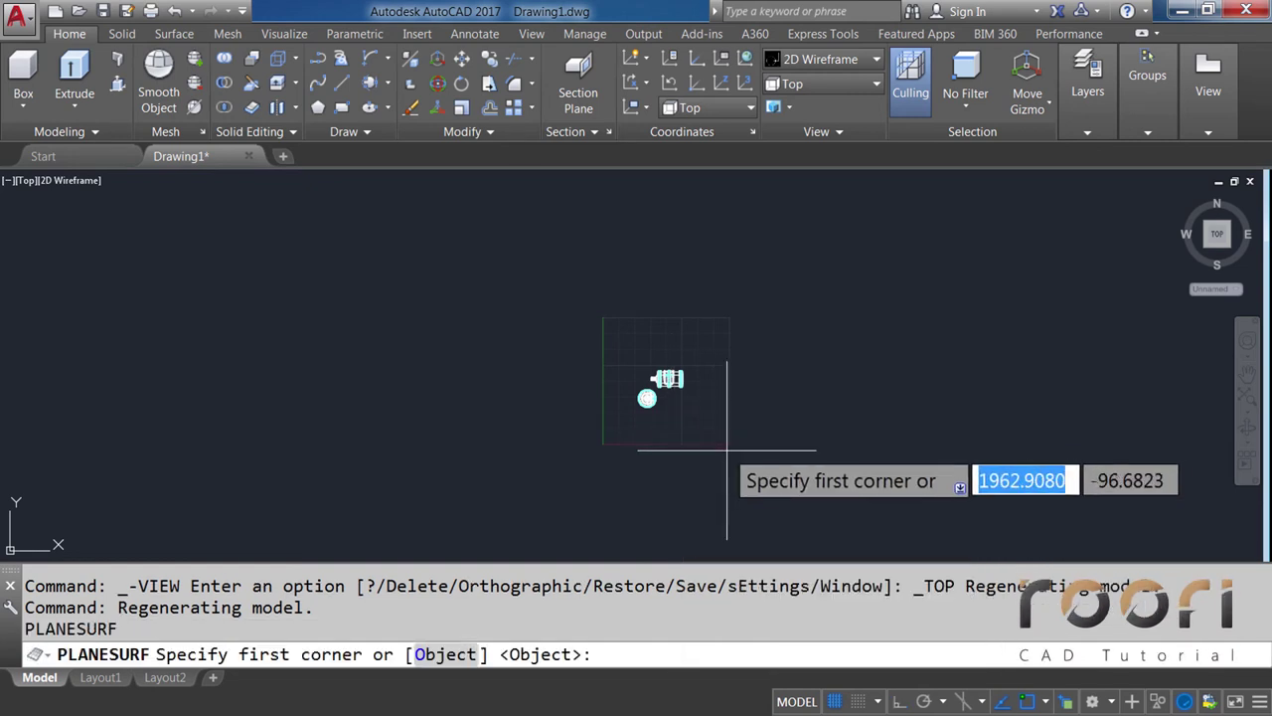
pyautogui.click(738, 446)
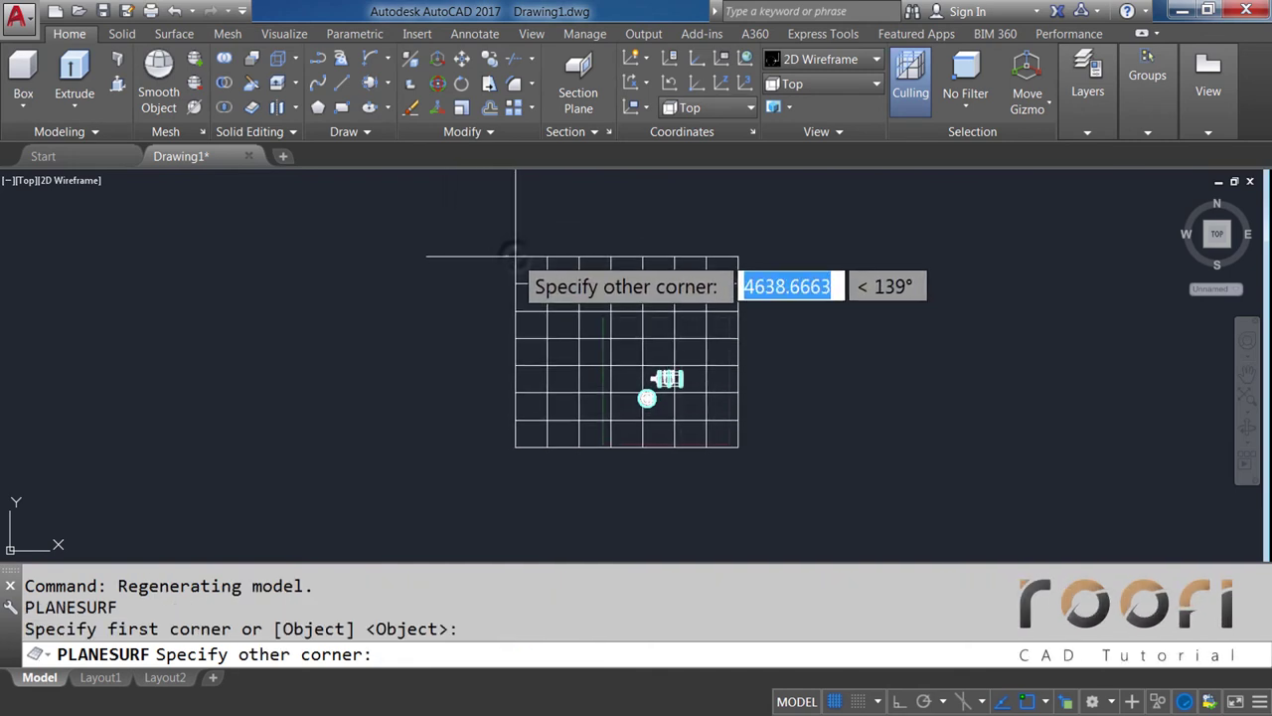
pyautogui.click(514, 257)
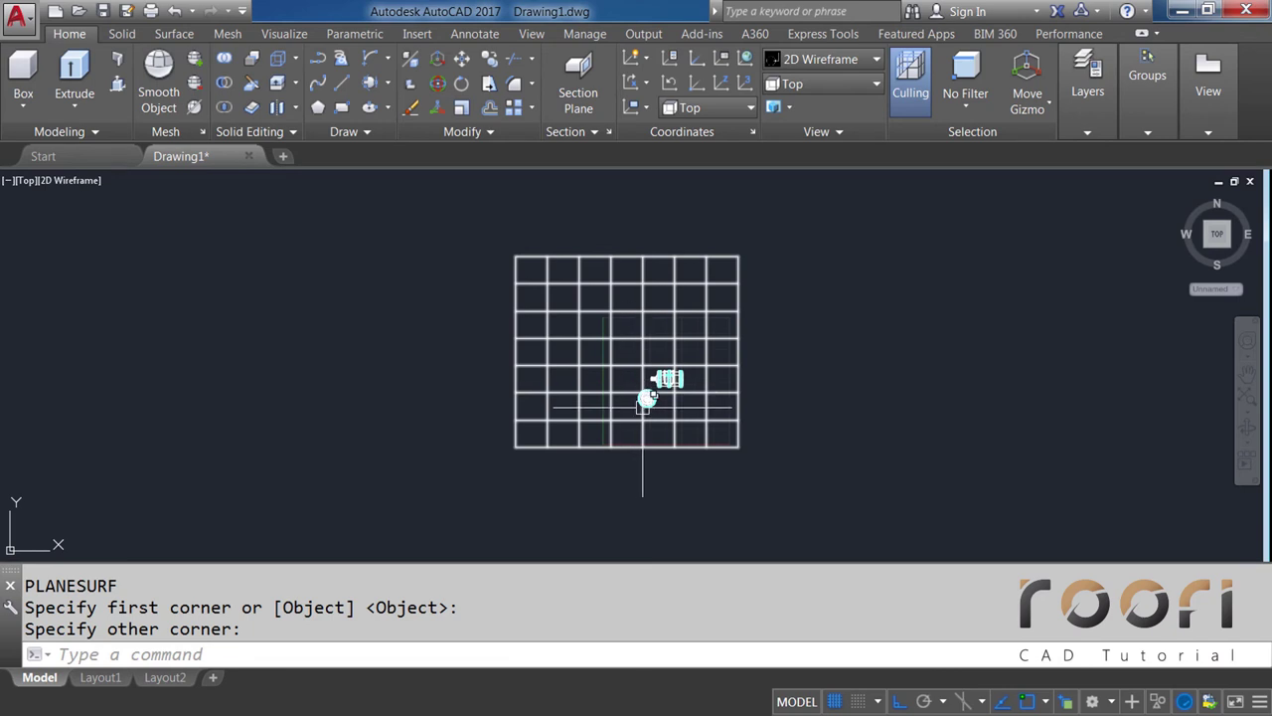
pyautogui.scroll(3, 642, 407)
pyautogui.scroll(1, 647, 393)
# Place Camera1 at the floor's lower right, targeting the two bottles
pyautogui.write('CA')
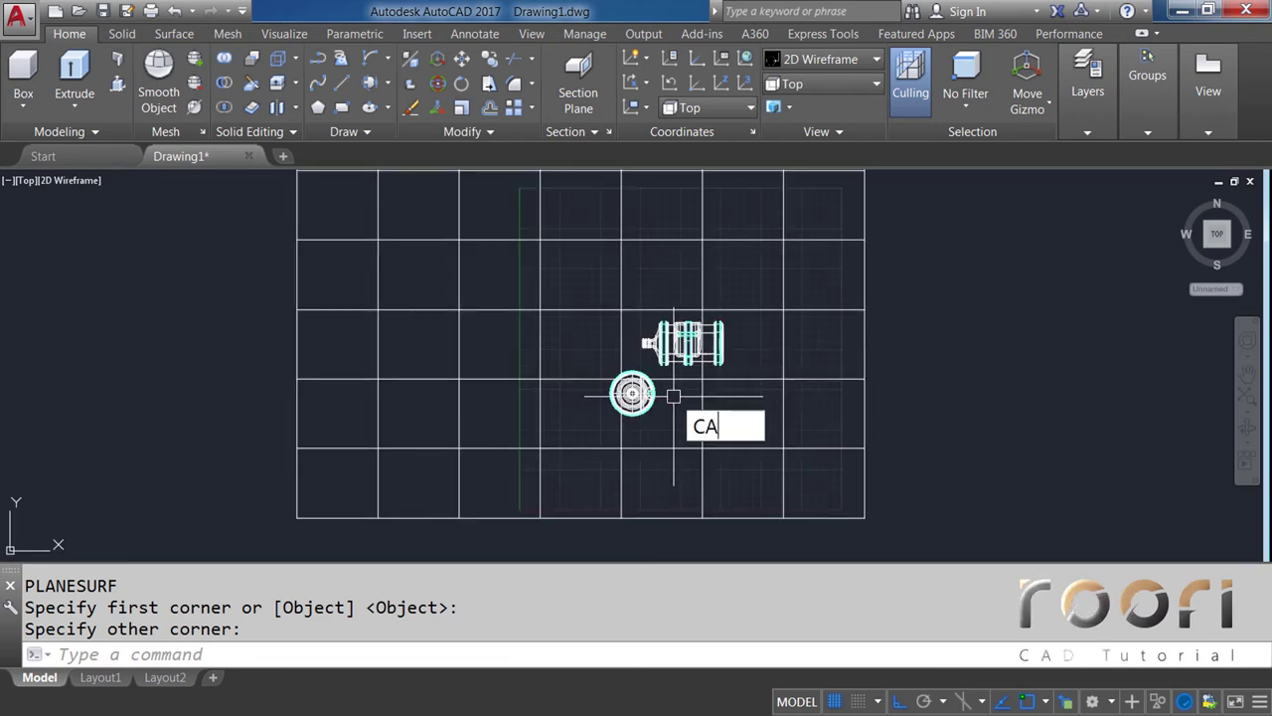
pyautogui.write('MERA')
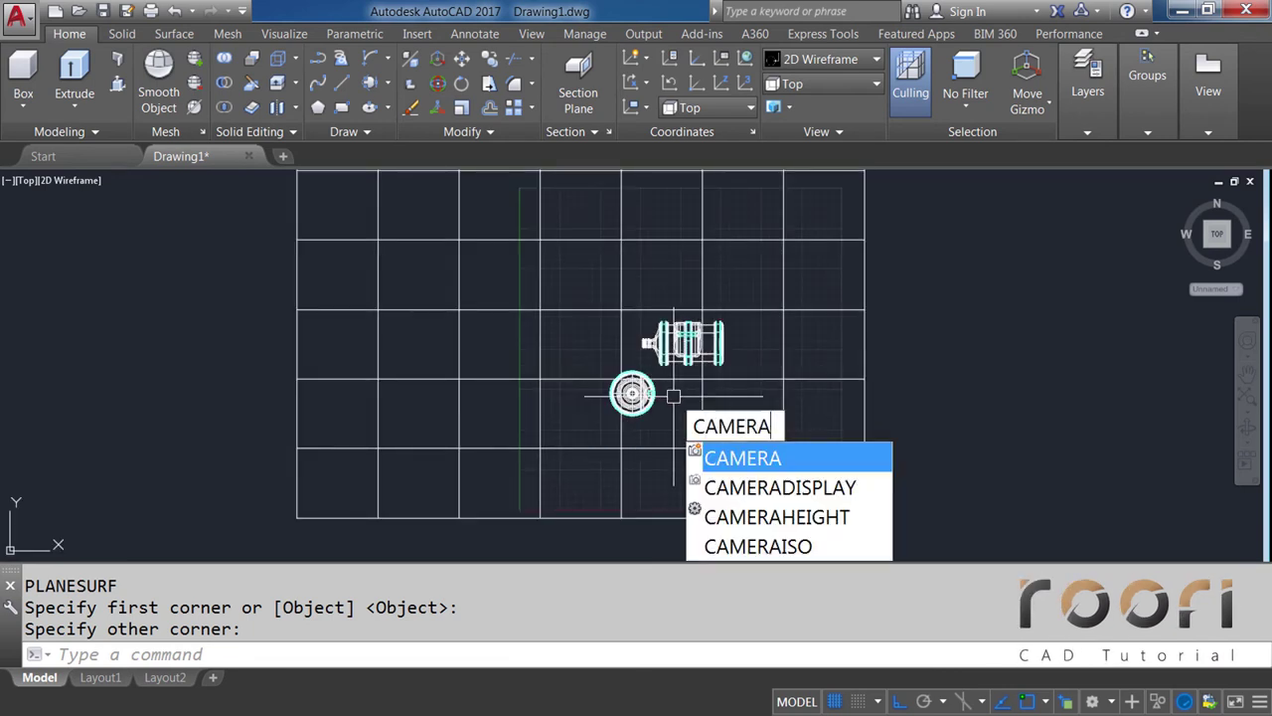
pyautogui.press('Return')
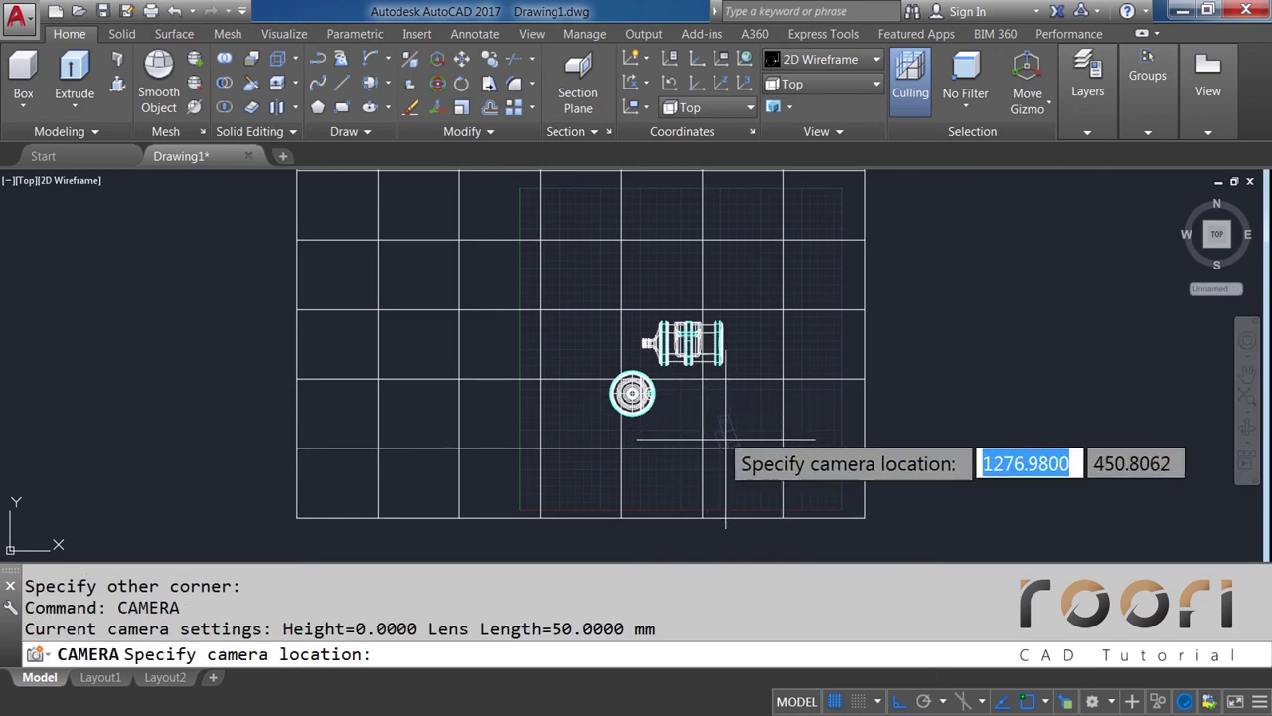
pyautogui.click(783, 465)
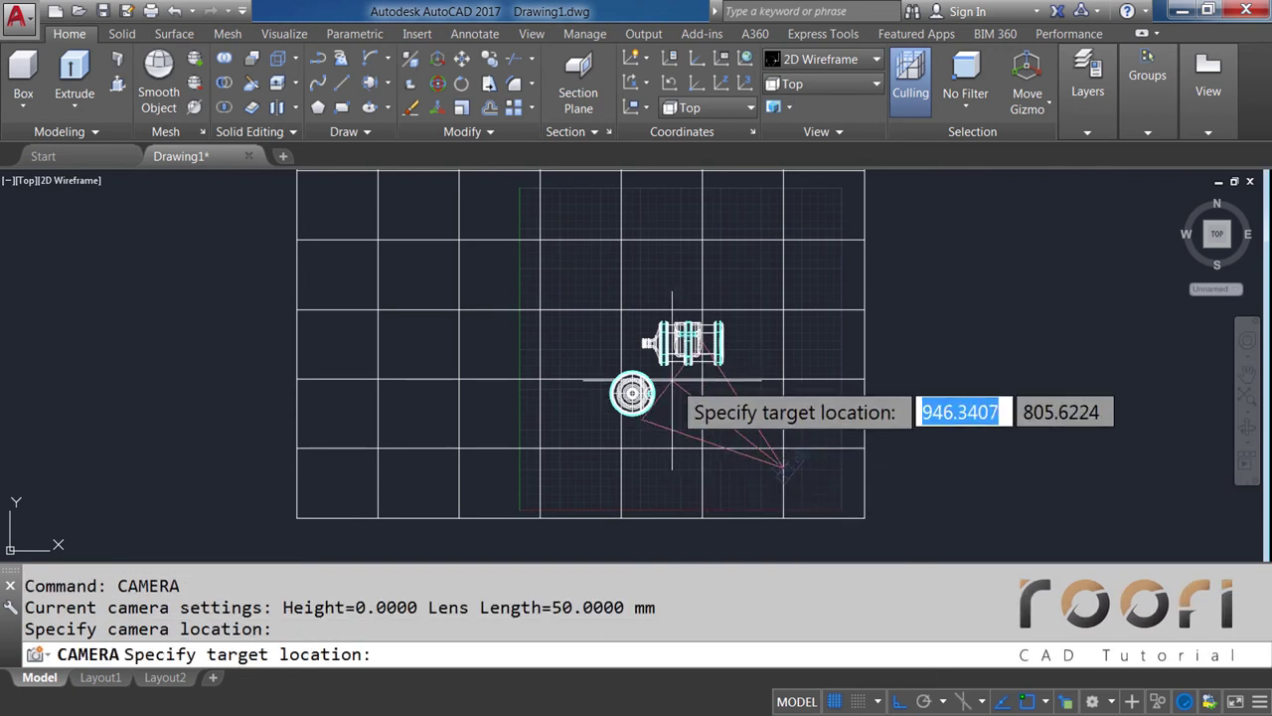
pyautogui.click(626, 339)
pyautogui.press('Return')
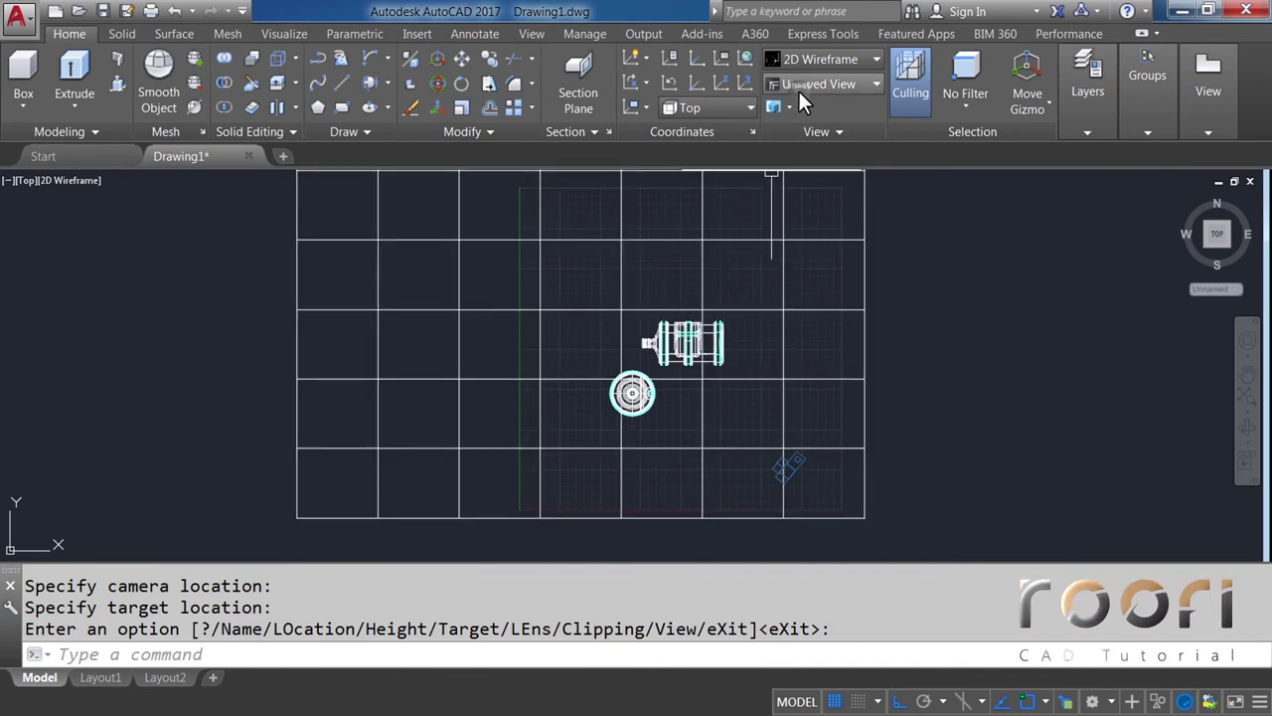
pyautogui.click(799, 88)
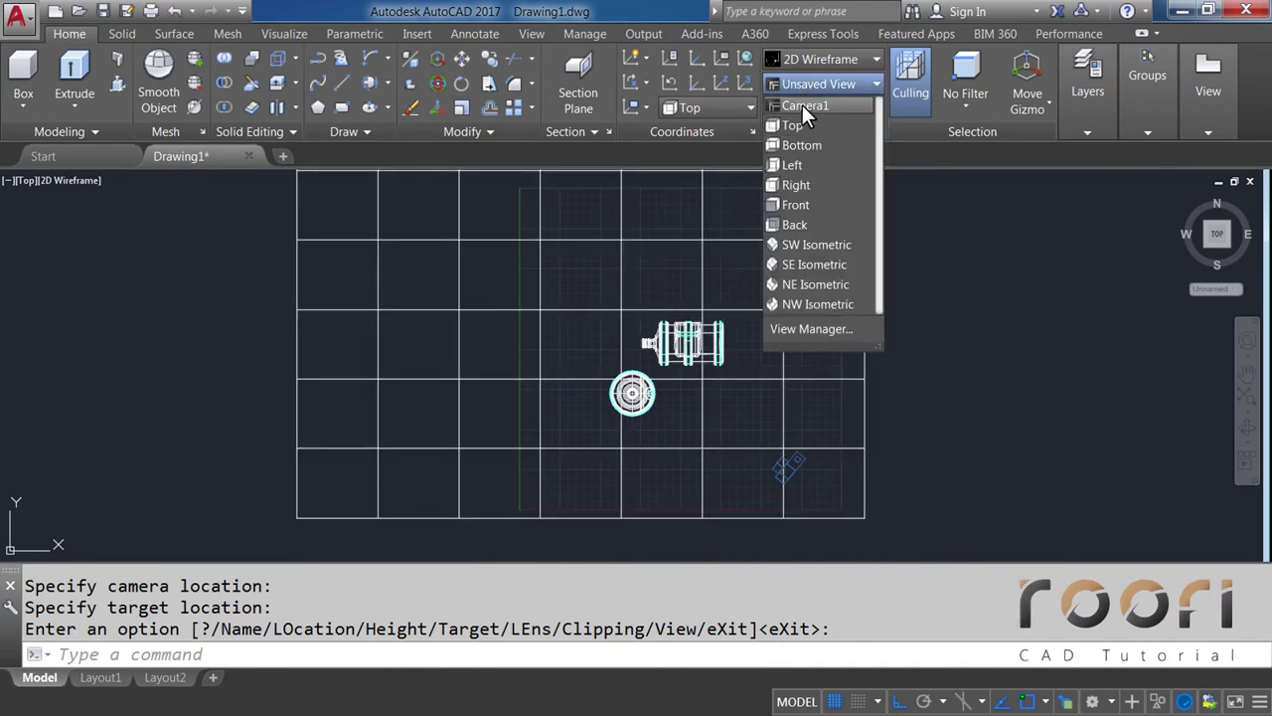
# View the scene through Camera1 in the Realistic visual style, adjusting the orbit
pyautogui.click(801, 104)
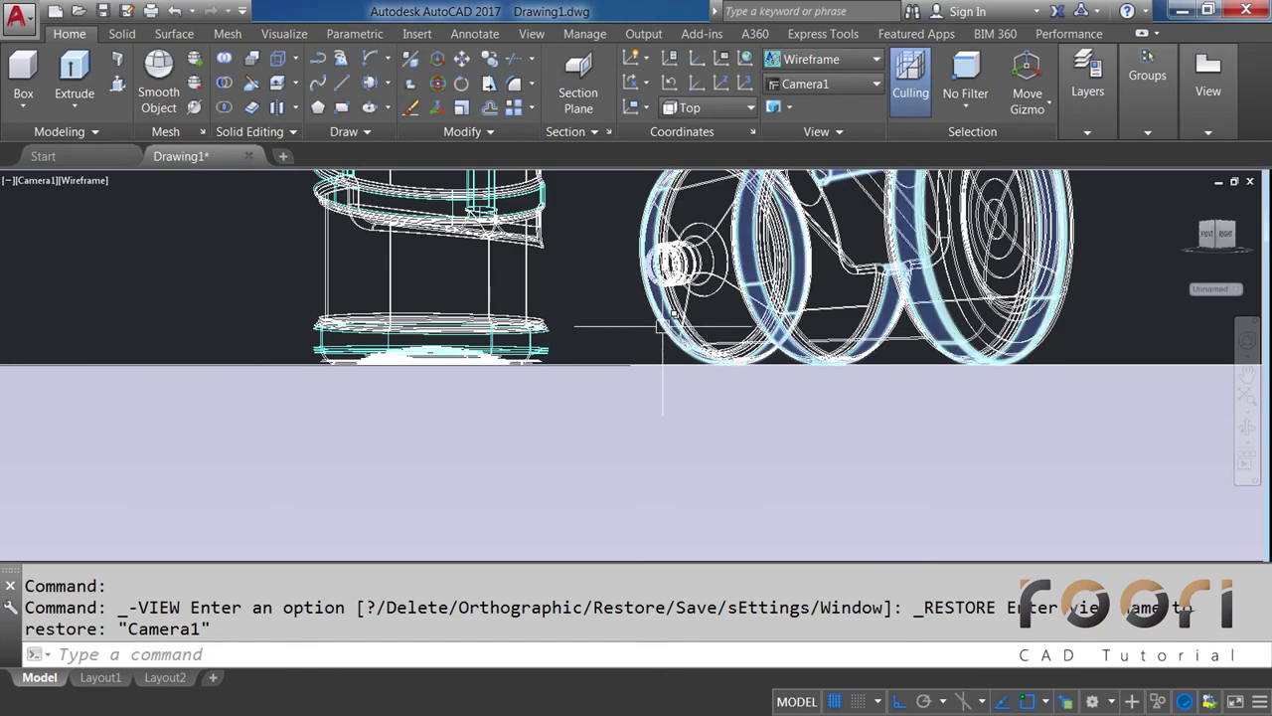
pyautogui.moveTo(594, 262)
pyautogui.keyDown('shift'); pyautogui.mouseDown(button='middle')
pyautogui.moveTo(607, 312)
pyautogui.moveTo(646, 332)
pyautogui.mouseUp(button='middle'); pyautogui.keyUp('shift')
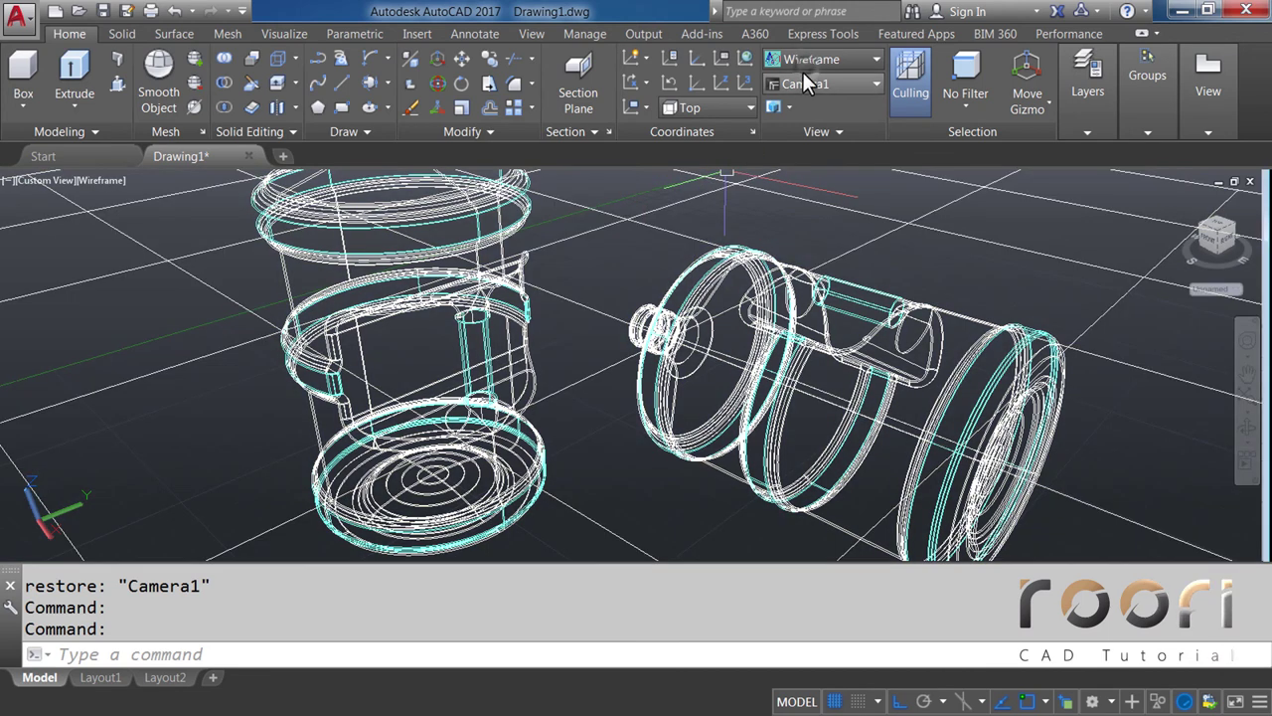
pyautogui.click(804, 62)
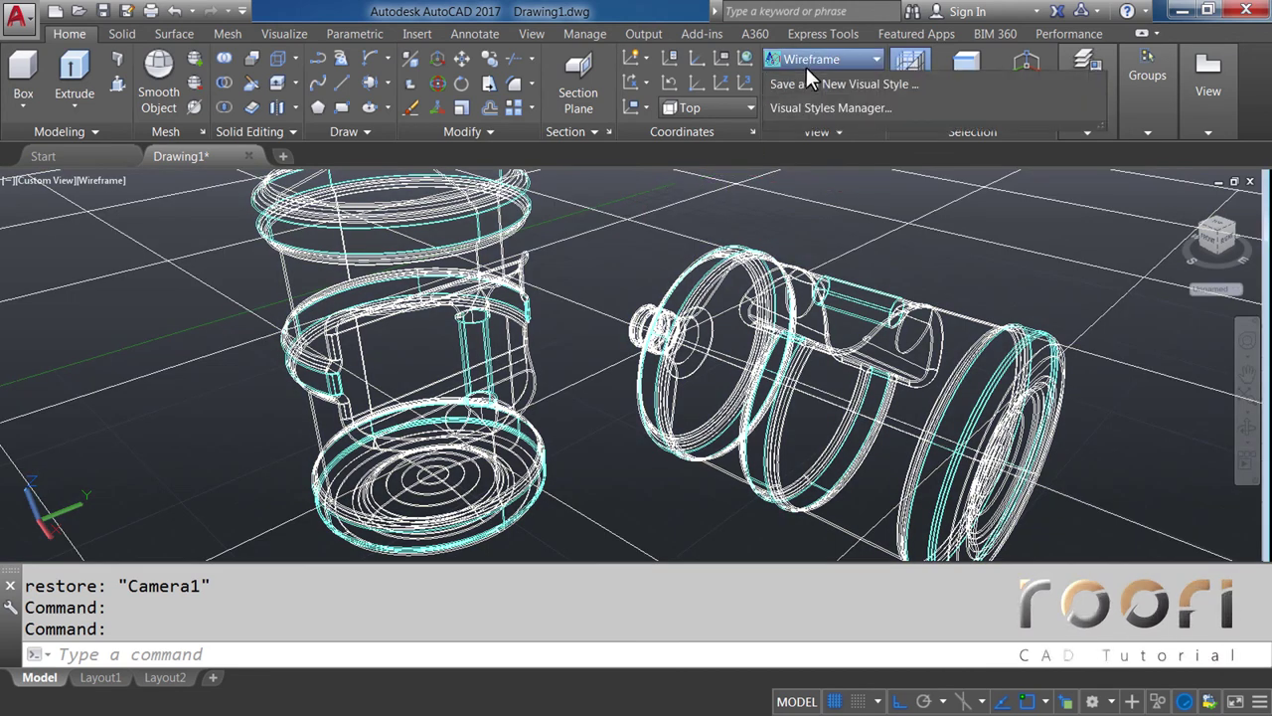
pyautogui.click(1054, 99)
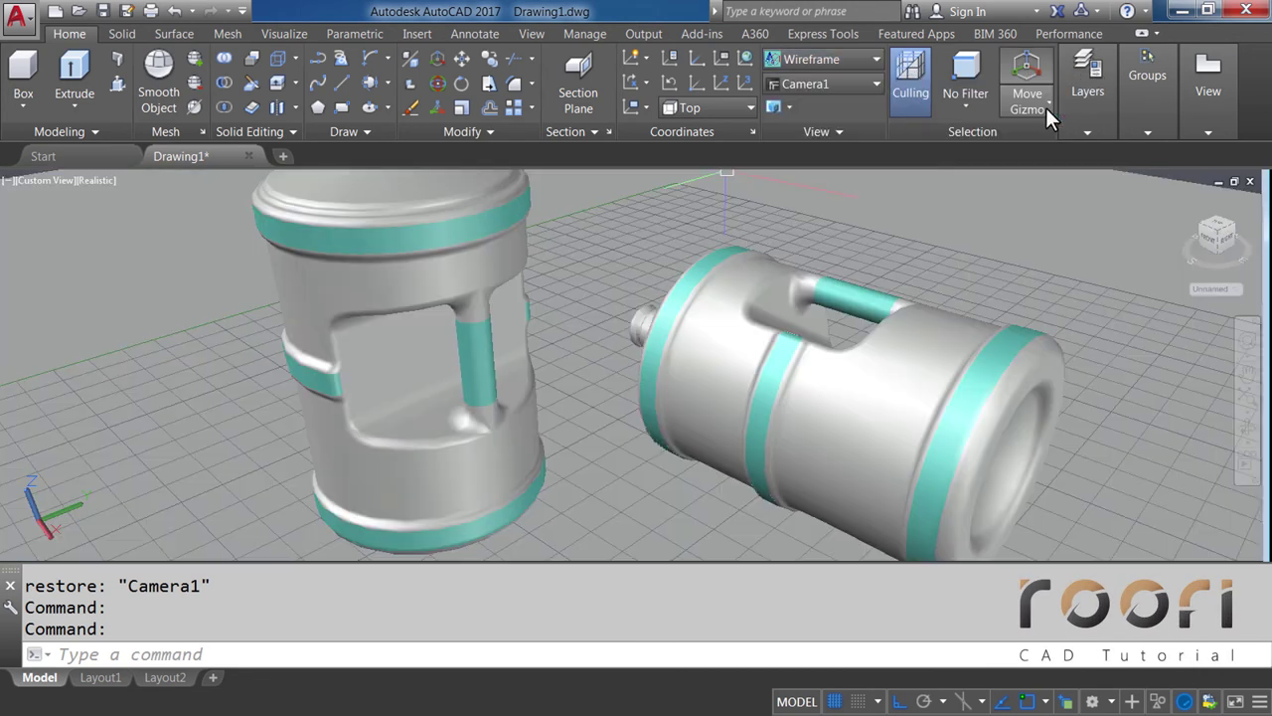
pyautogui.moveTo(634, 385)
pyautogui.keyDown('shift'); pyautogui.mouseDown(button='middle')
pyautogui.moveTo(599, 384)
pyautogui.moveTo(603, 353)
pyautogui.moveTo(613, 372)
pyautogui.mouseUp(button='middle'); pyautogui.keyUp('shift')
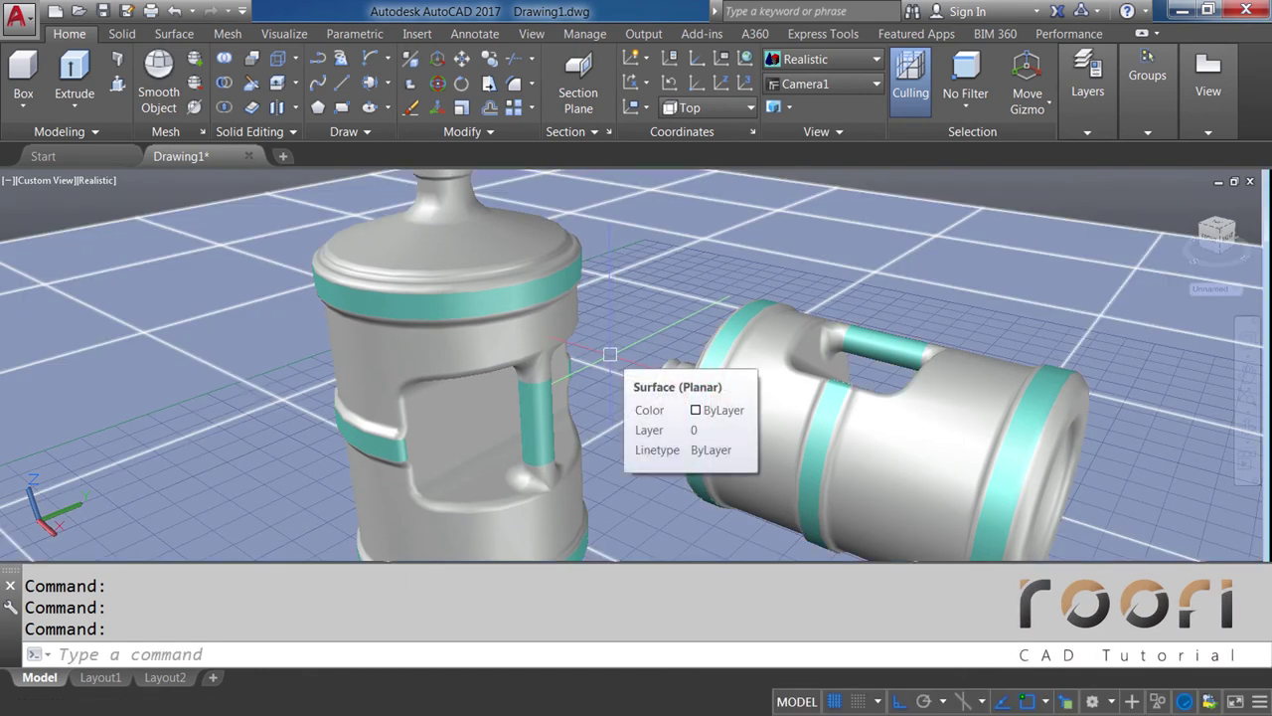
# Set Solid smoothness to 4 in the Visual Styles Manager, then close it
pyautogui.write('VIS')
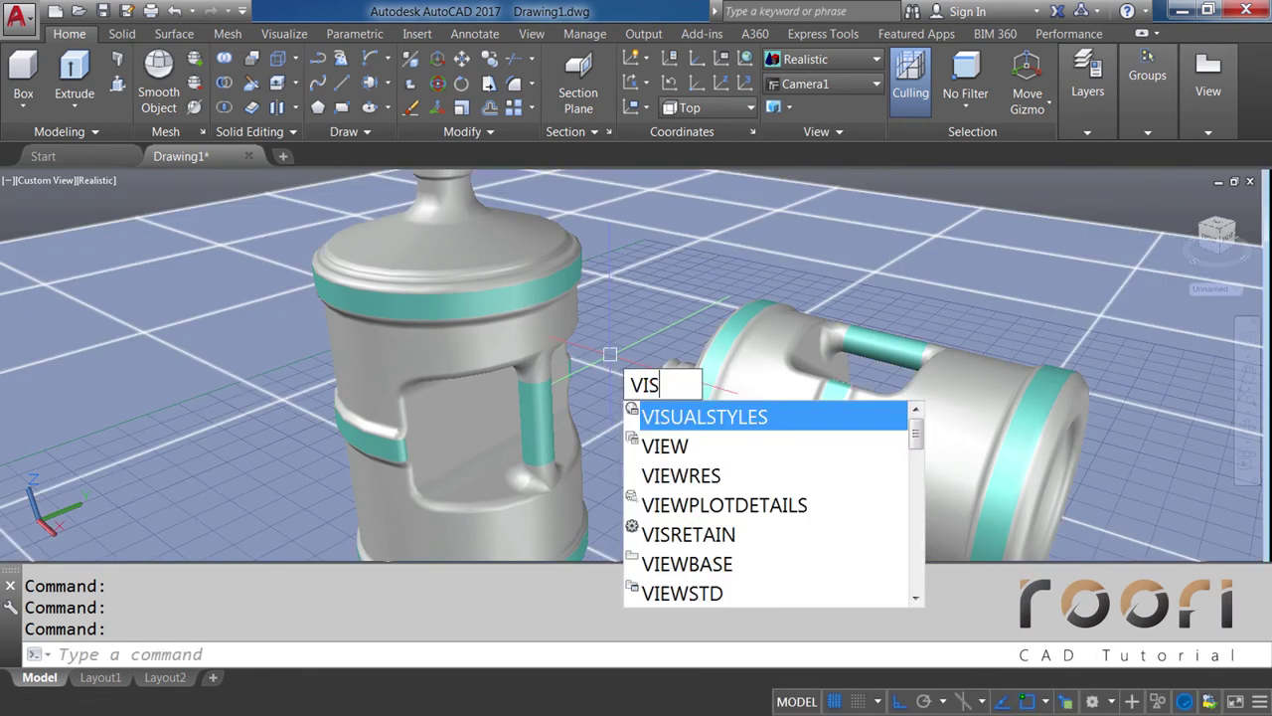
pyautogui.write('UAL')
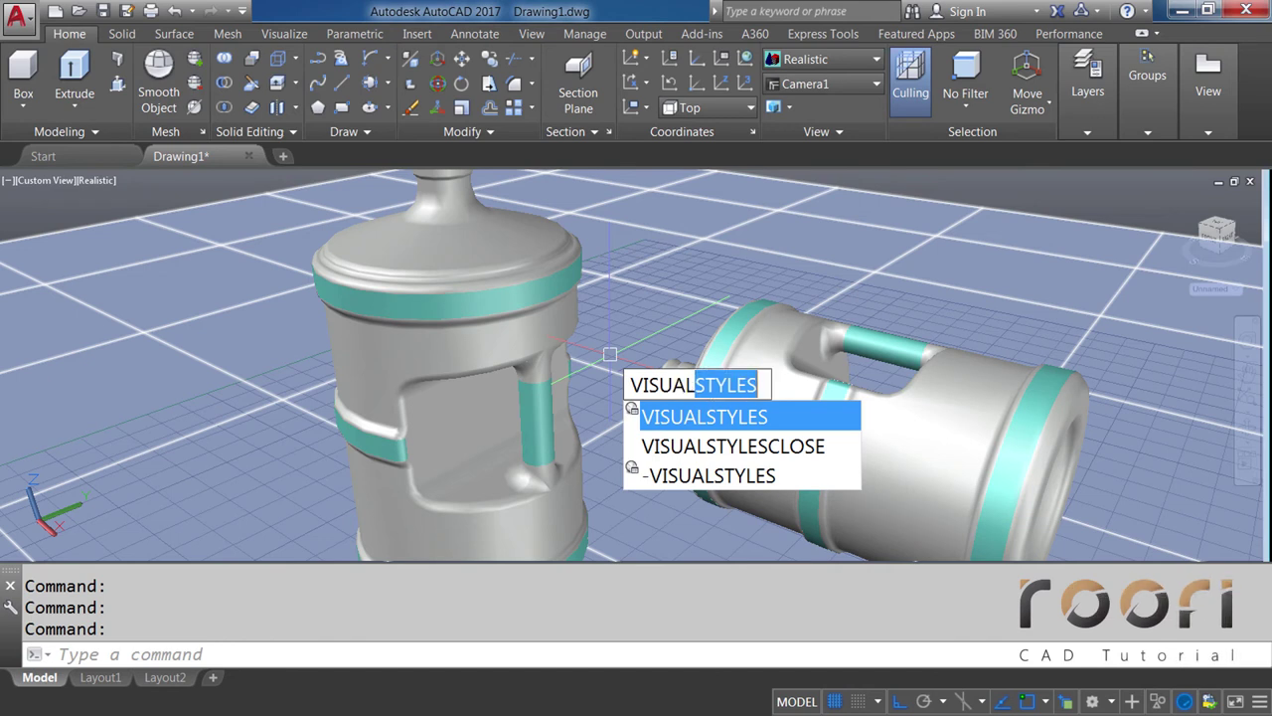
pyautogui.write('STYLES')
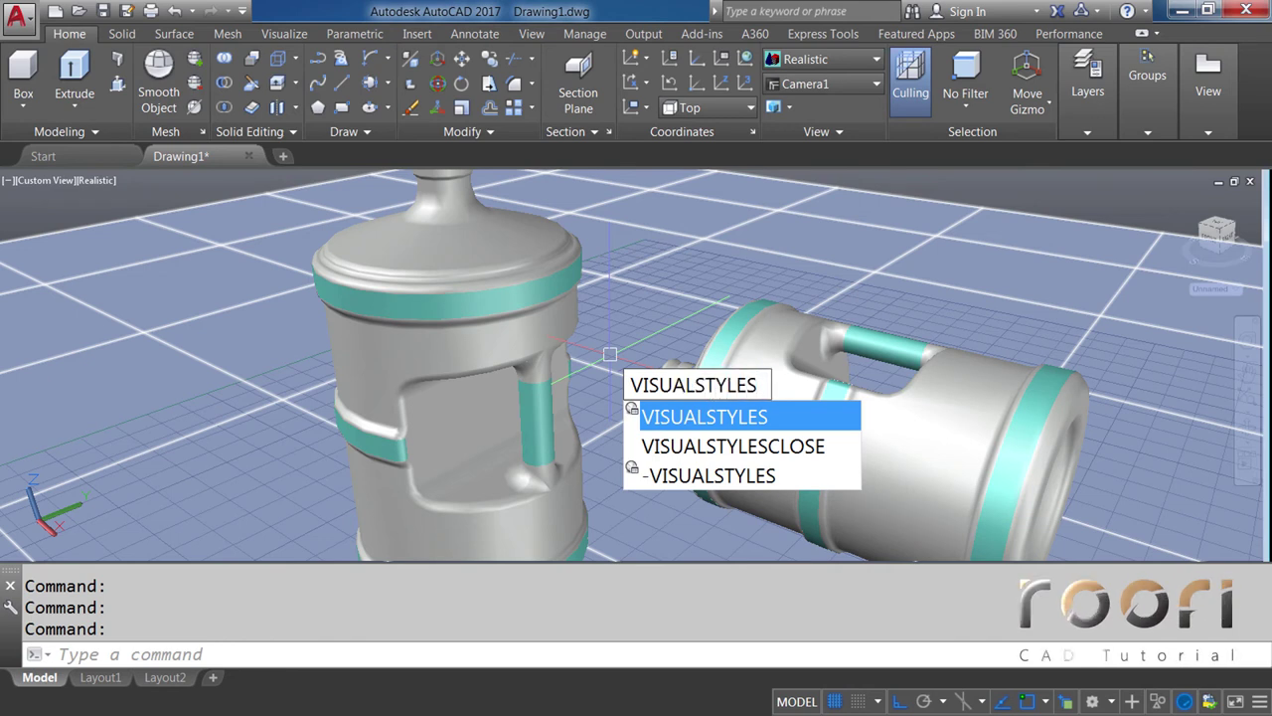
pyautogui.press('Return')
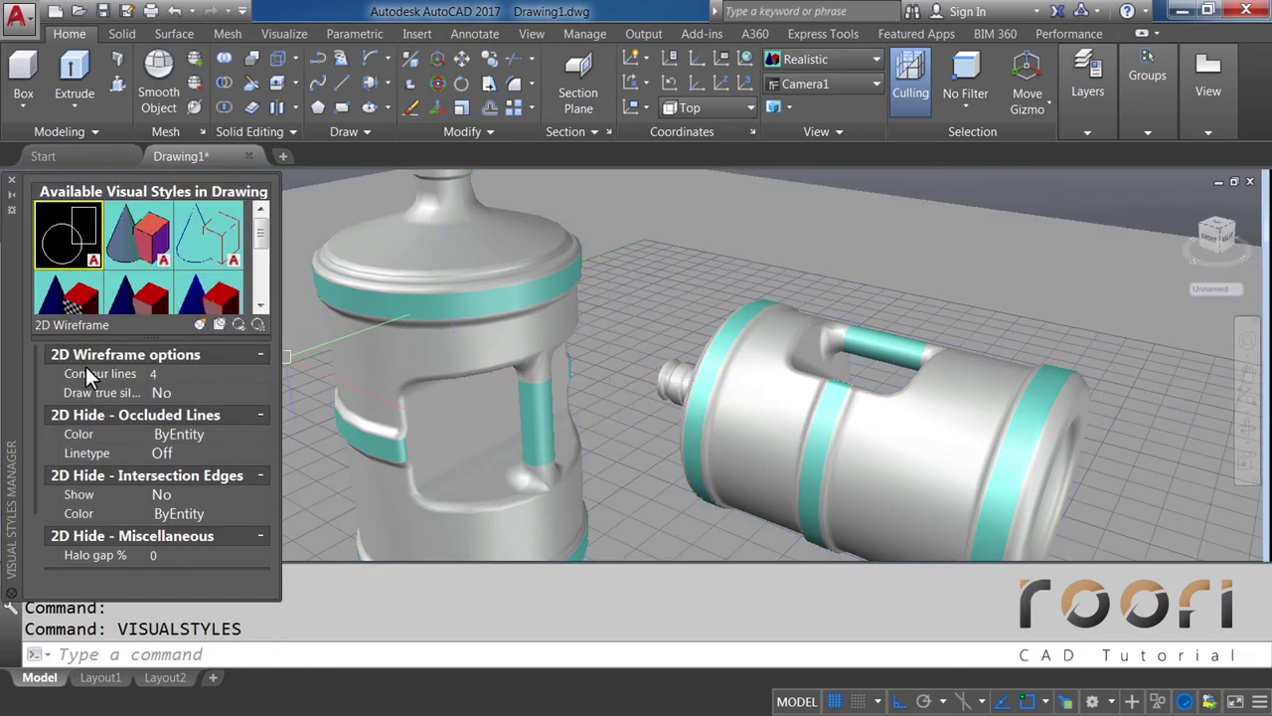
pyautogui.moveTo(34, 376); pyautogui.dragTo(28, 468)
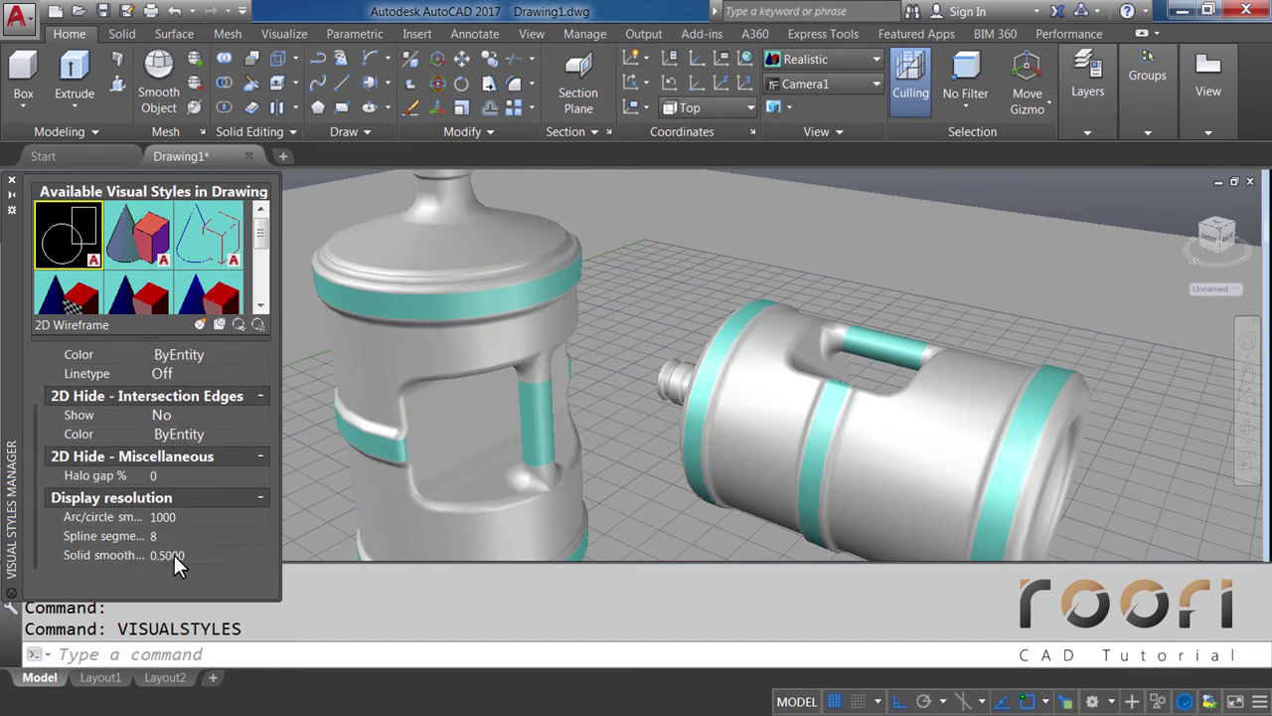
pyautogui.click(160, 556)
pyautogui.write('4')
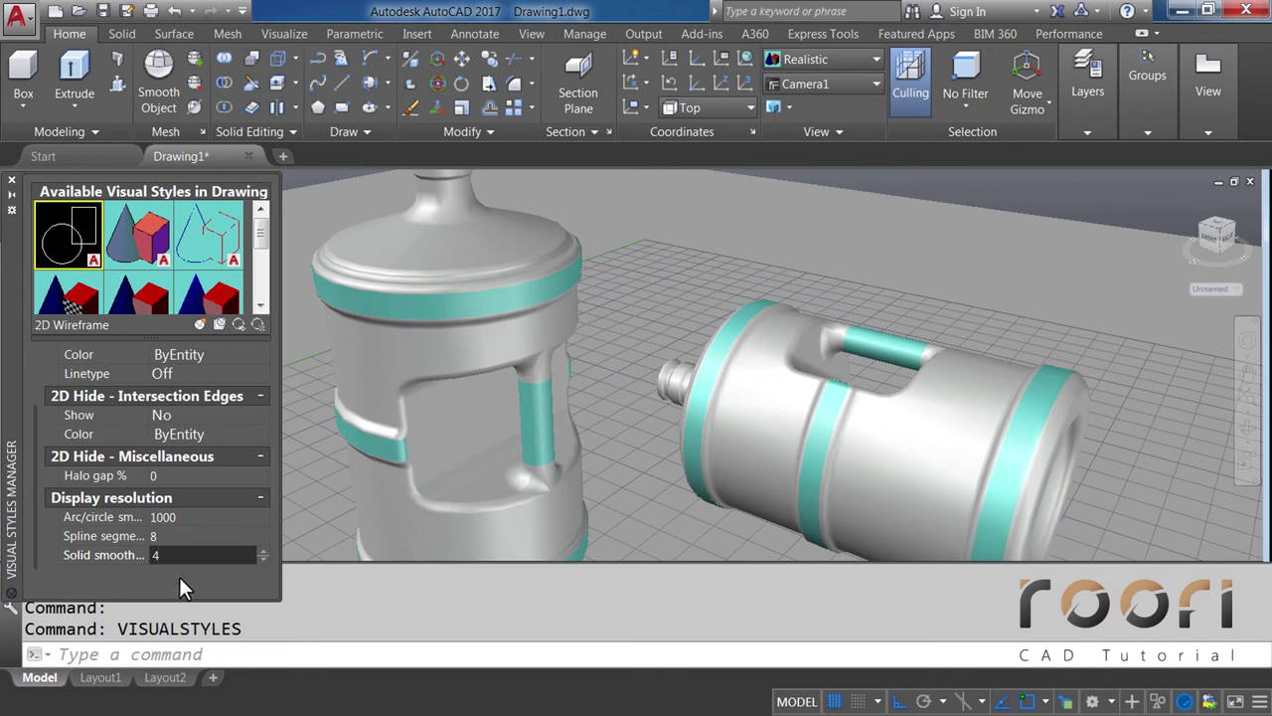
pyautogui.press('Return')
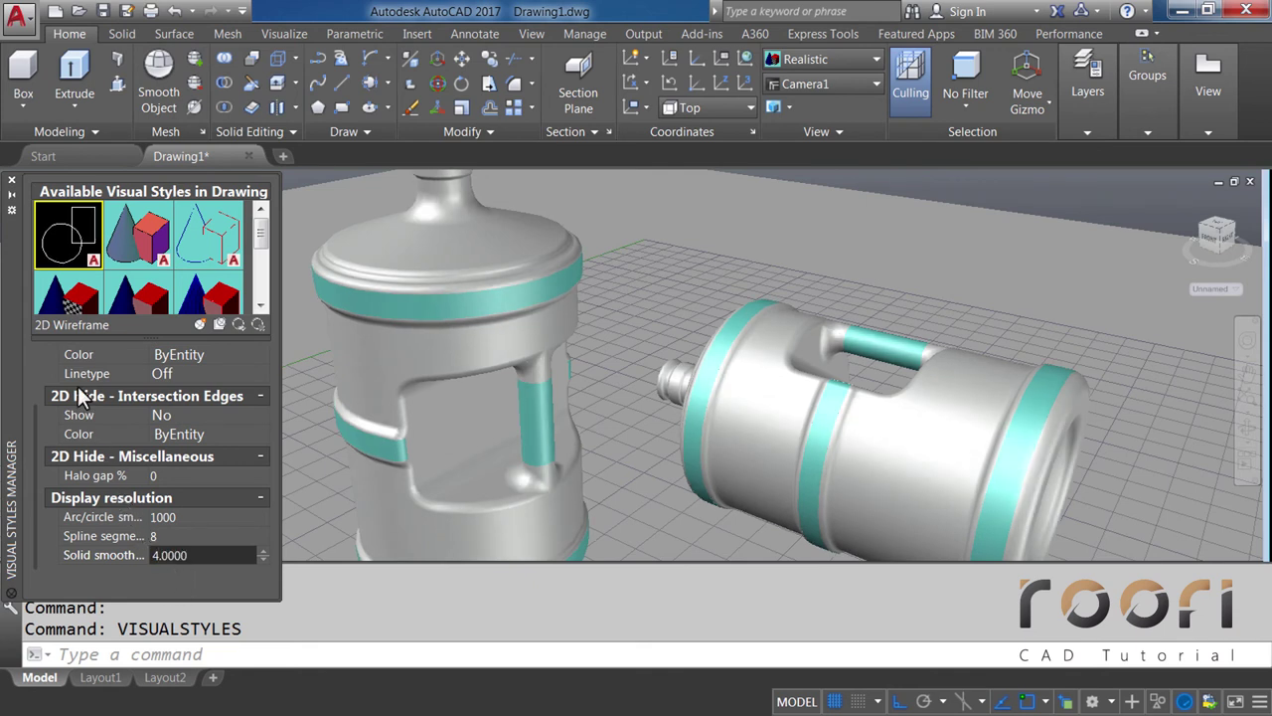
pyautogui.click(13, 184)
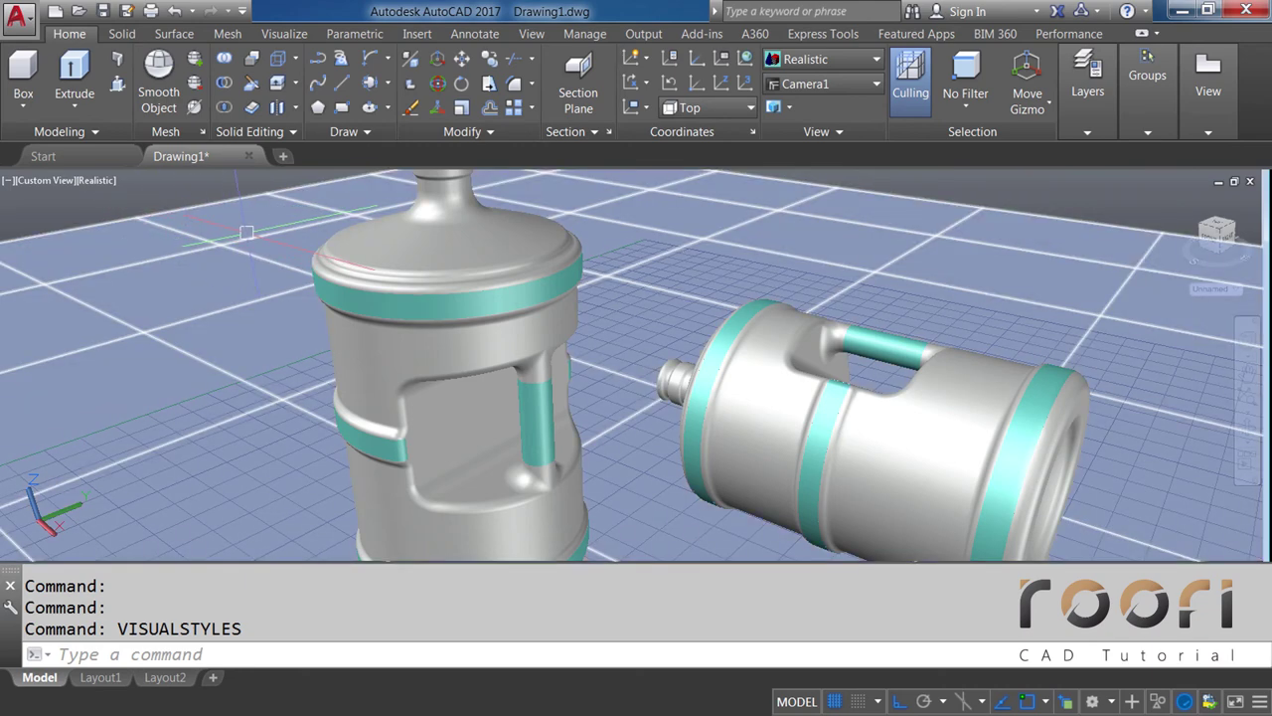
# Add the Etched material from the Autodesk Library to the document materials
pyautogui.click(284, 34)
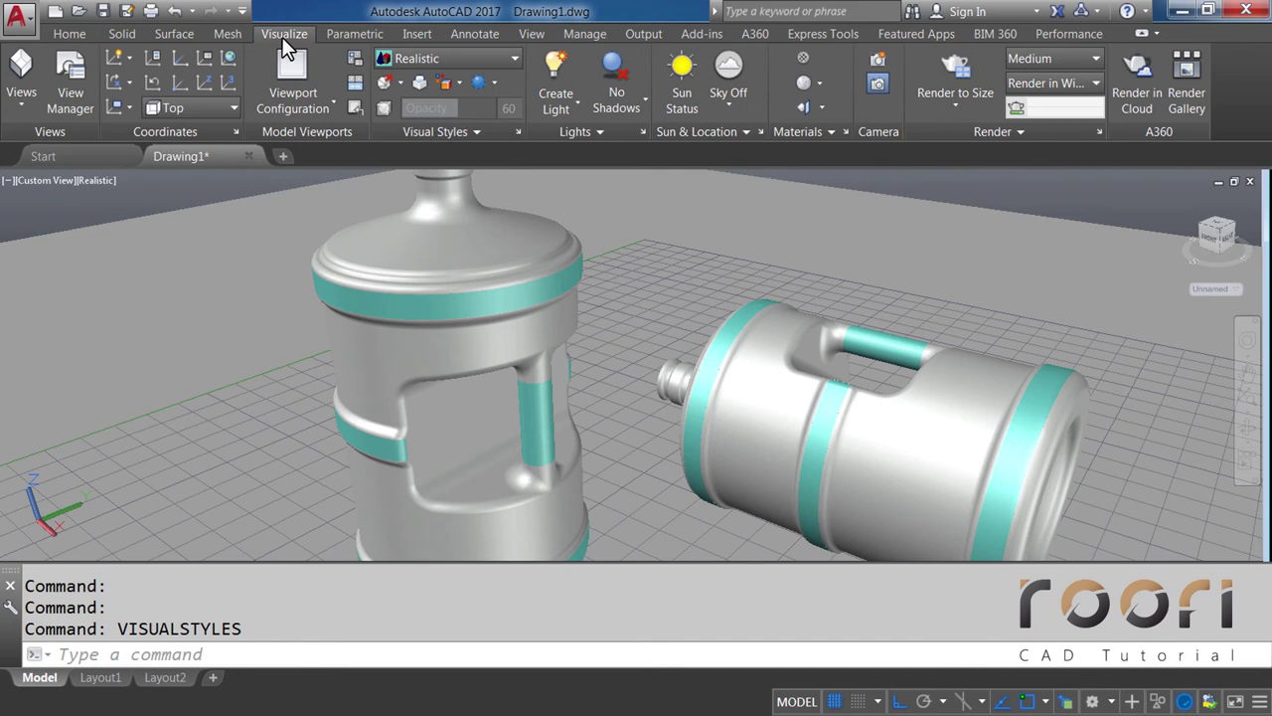
pyautogui.click(804, 61)
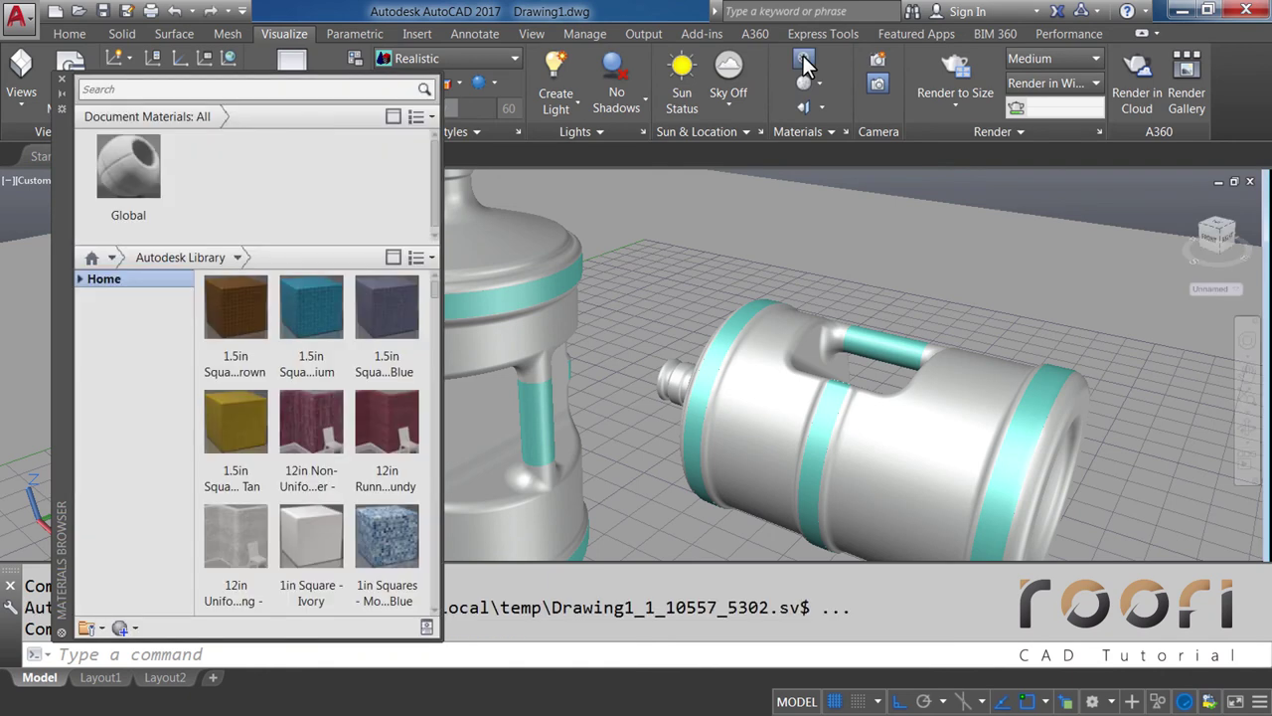
pyautogui.click(487, 298)
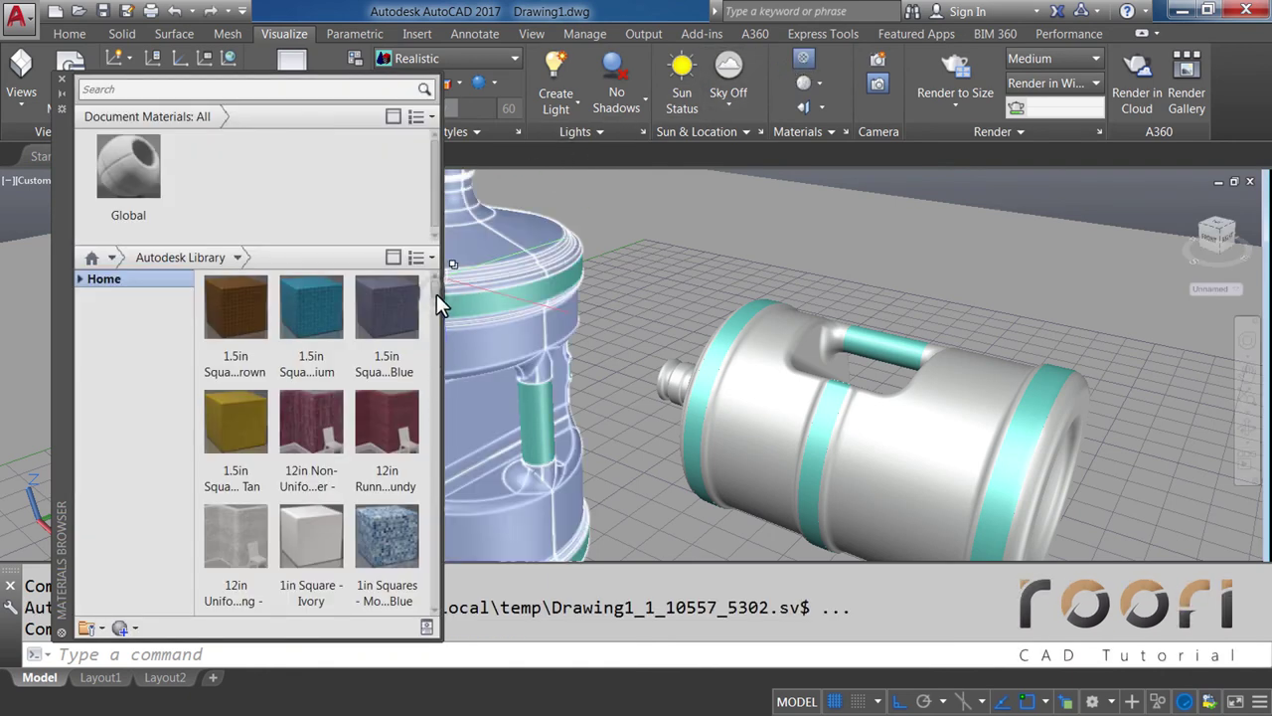
pyautogui.moveTo(435, 292); pyautogui.dragTo(435, 374)
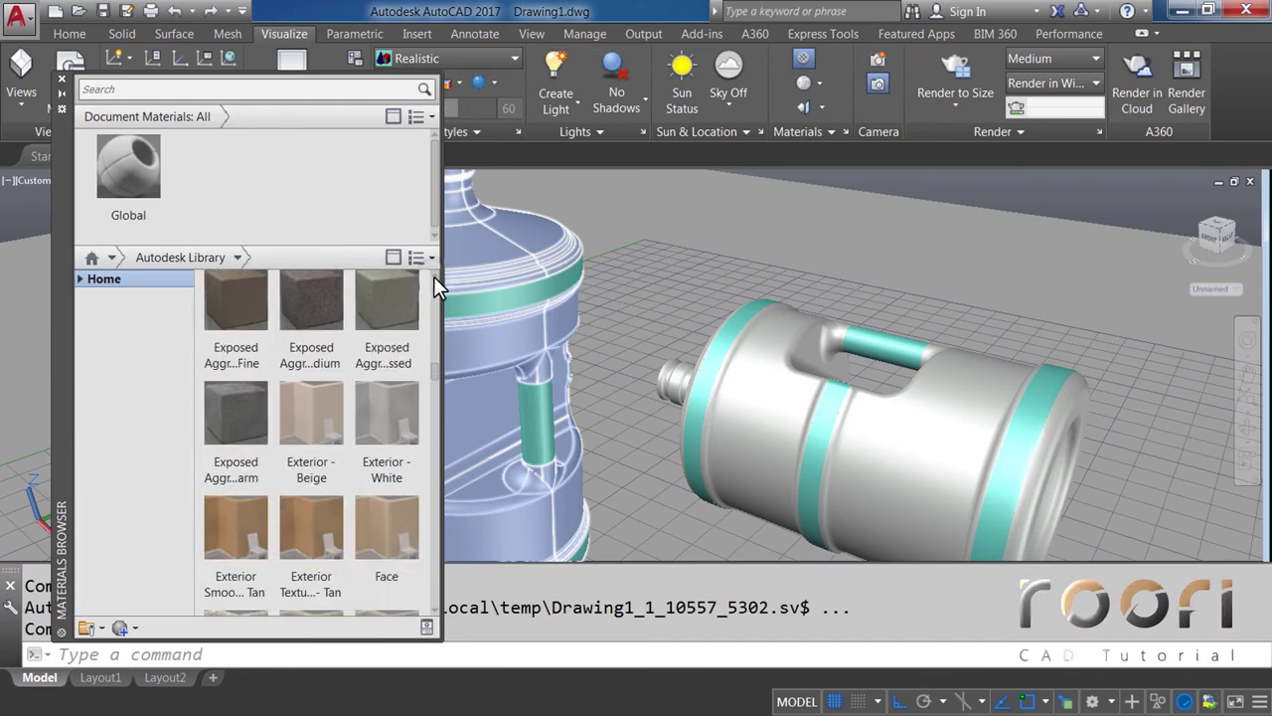
pyautogui.scroll(1, 433, 276)
pyautogui.scroll(2, 433, 276)
pyautogui.scroll(1, 434, 276)
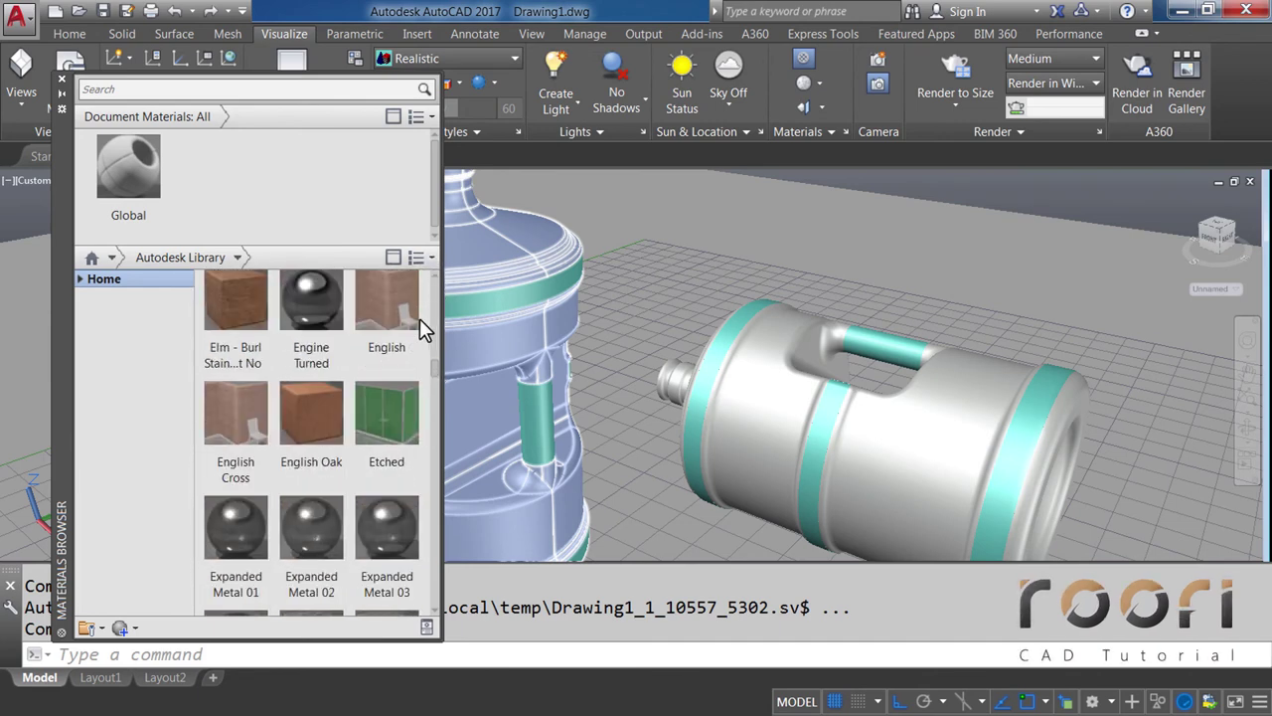
pyautogui.scroll(1, 413, 357)
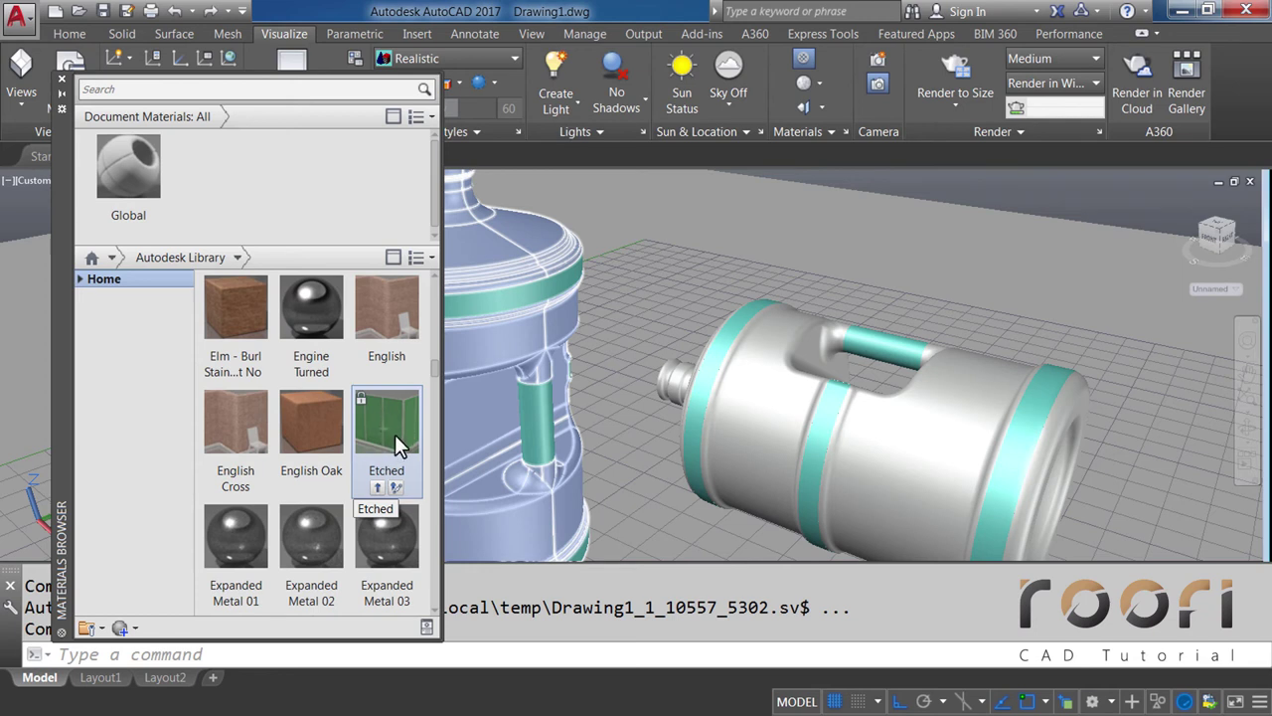
pyautogui.click(378, 487)
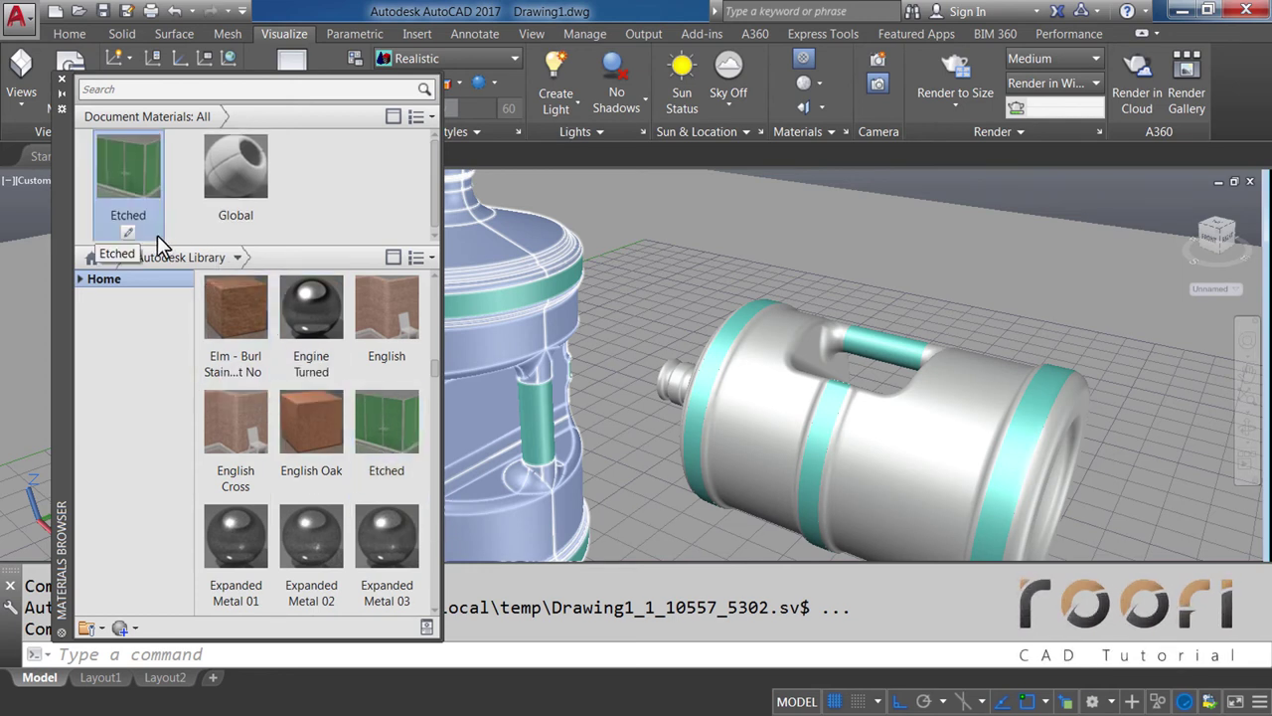
# Rename the Etched material to Bottle
pyautogui.rightClick(133, 213)
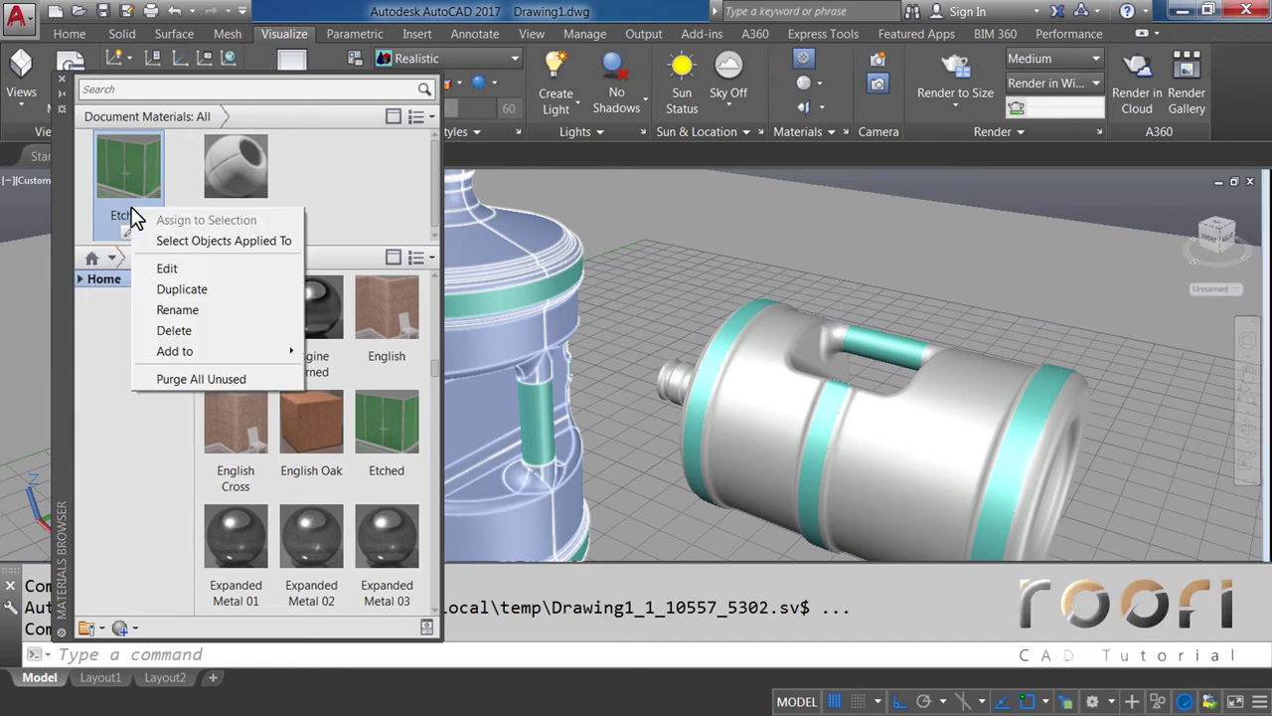
pyautogui.click(179, 310)
pyautogui.write('Bo')
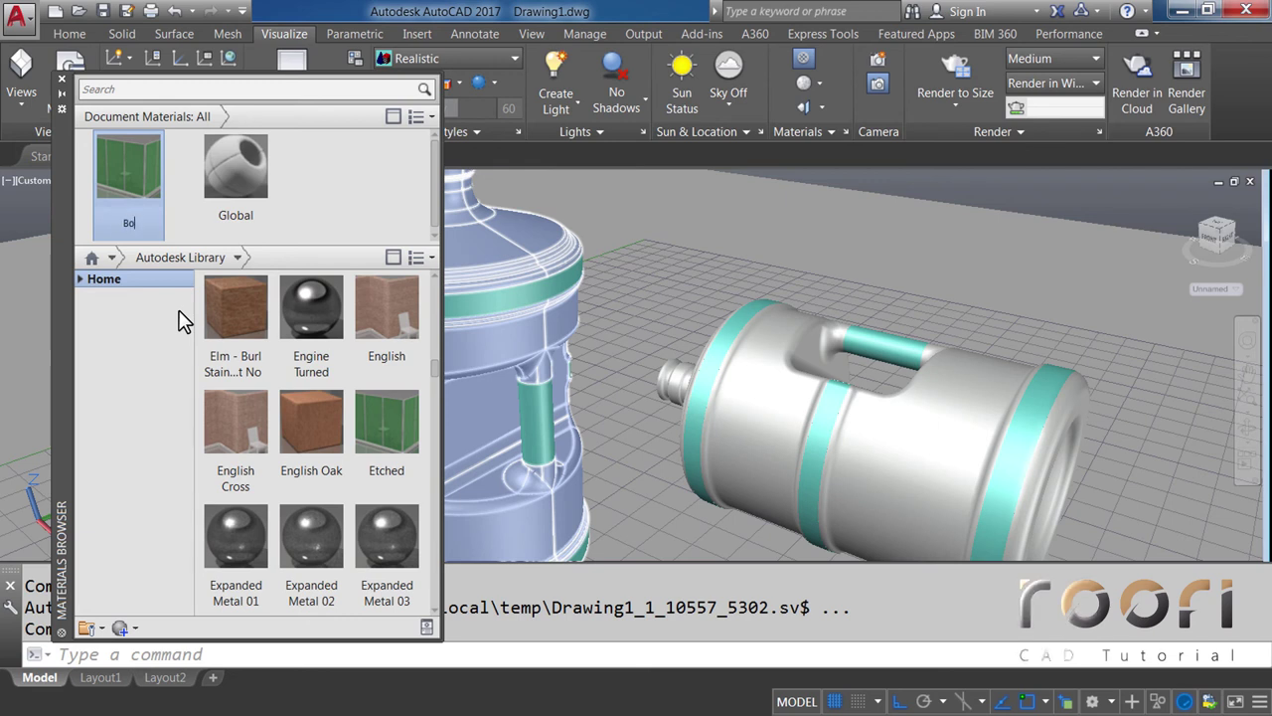
pyautogui.write('ttle')
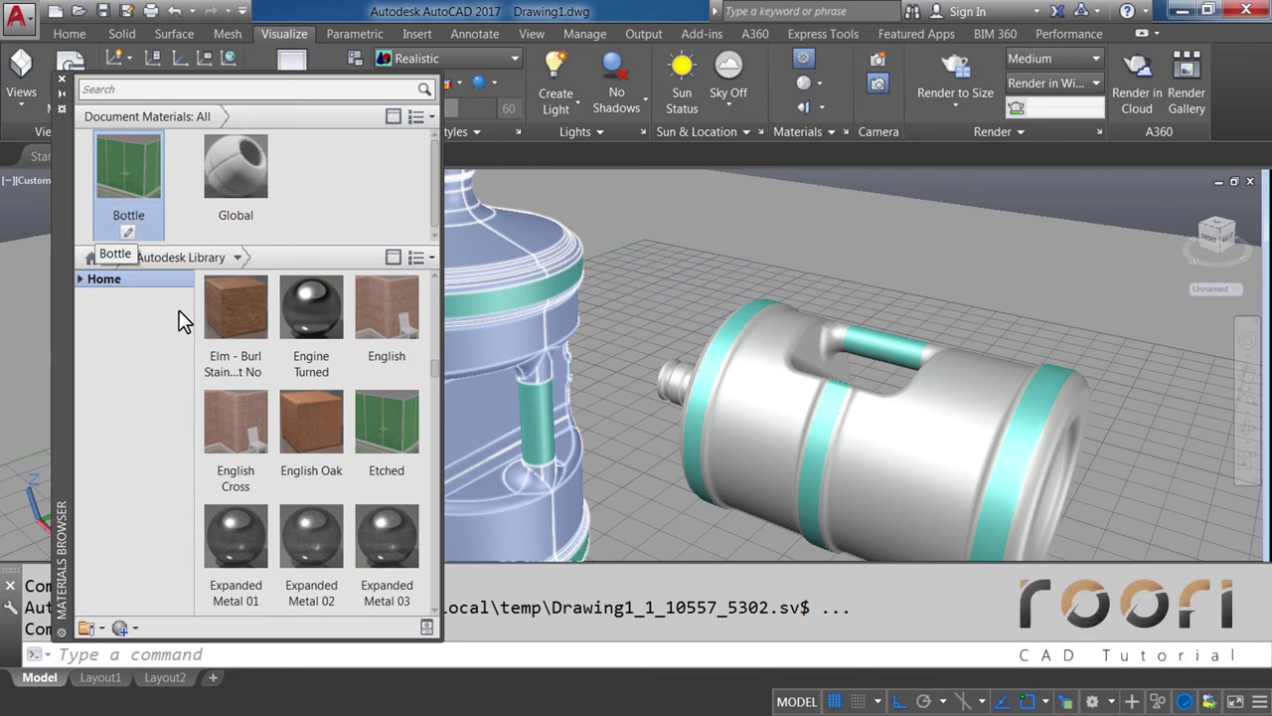
pyautogui.rightClick(123, 167)
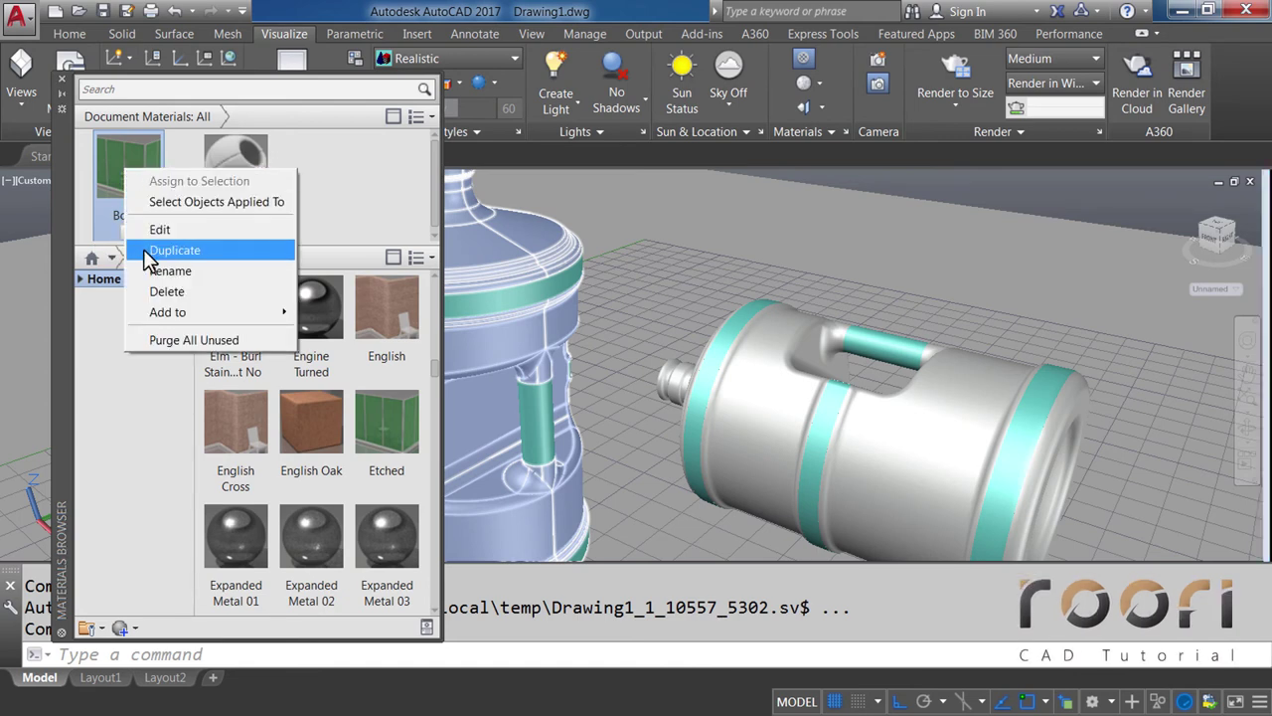
pyautogui.click(303, 228)
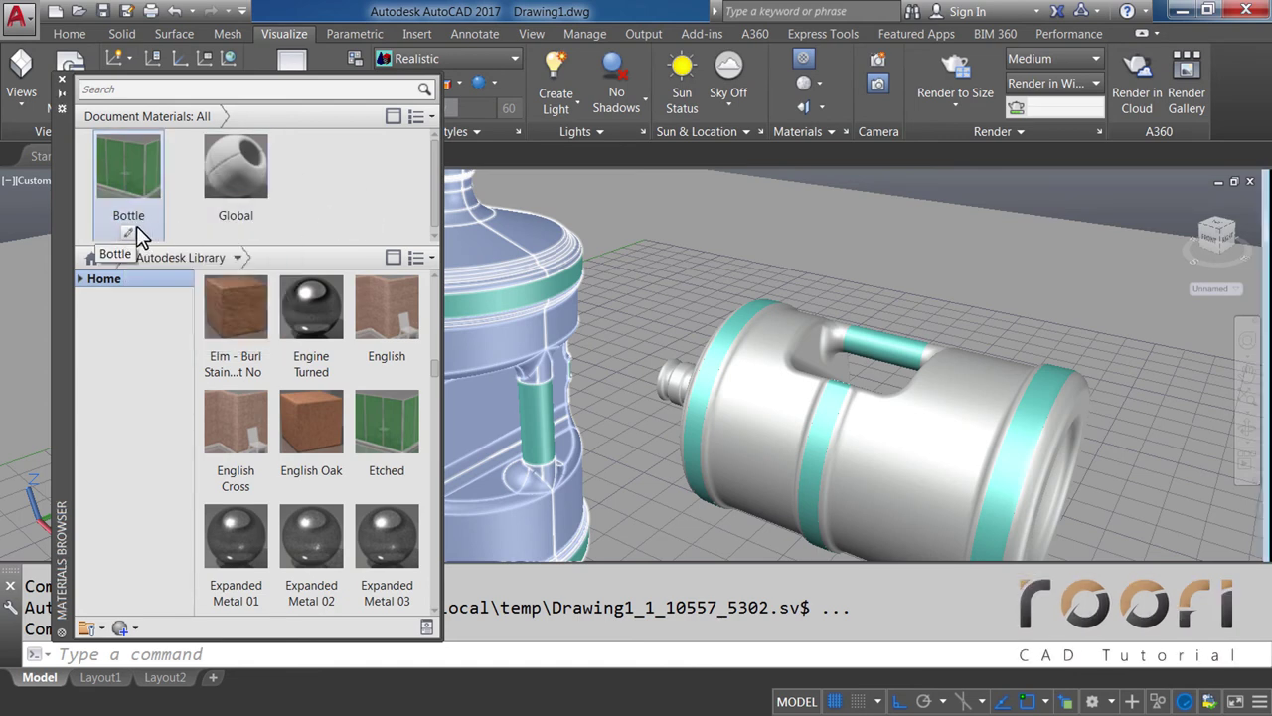
# Set the Bottle material colour to RGB 37,113,212
pyautogui.click(129, 232)
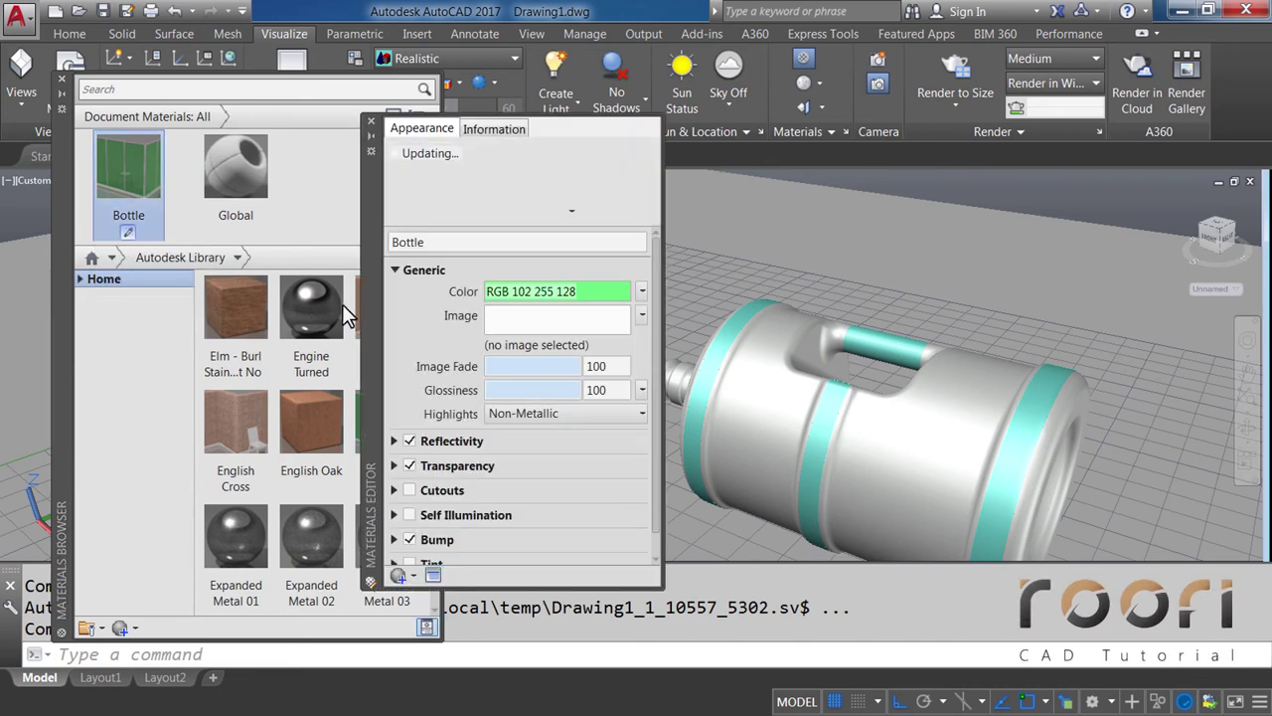
pyautogui.click(536, 298)
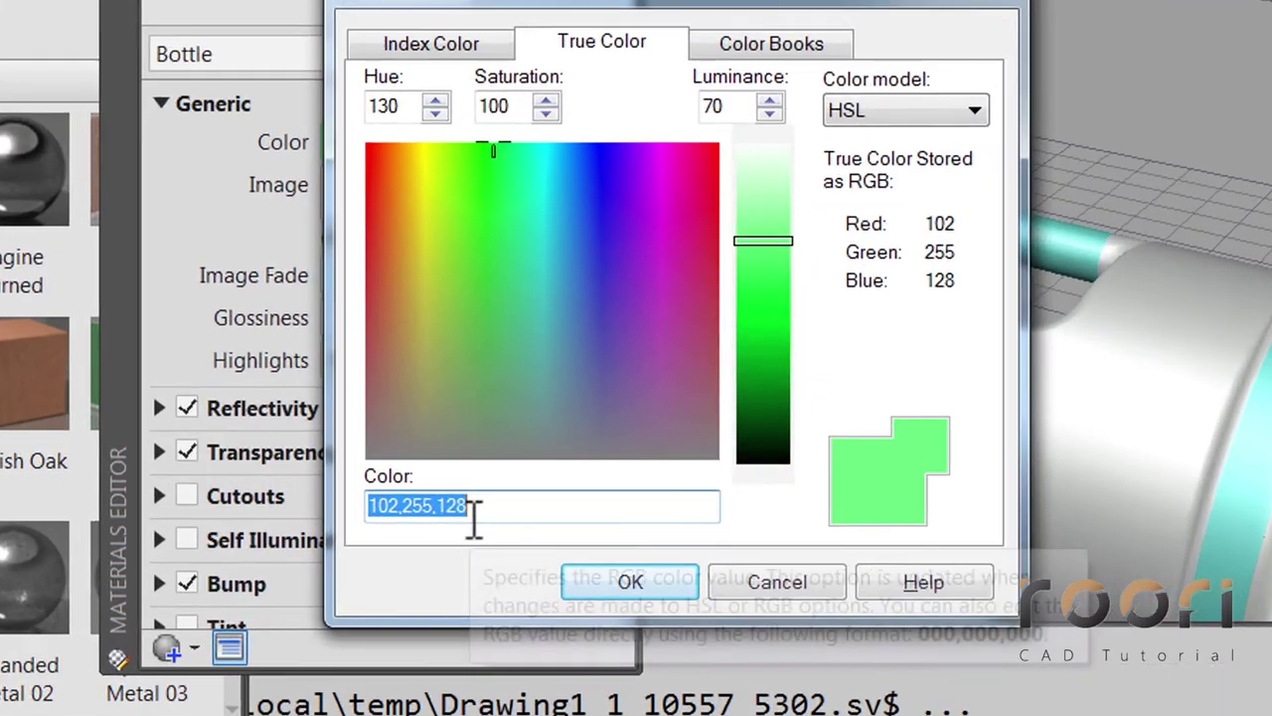
pyautogui.write('37,113')
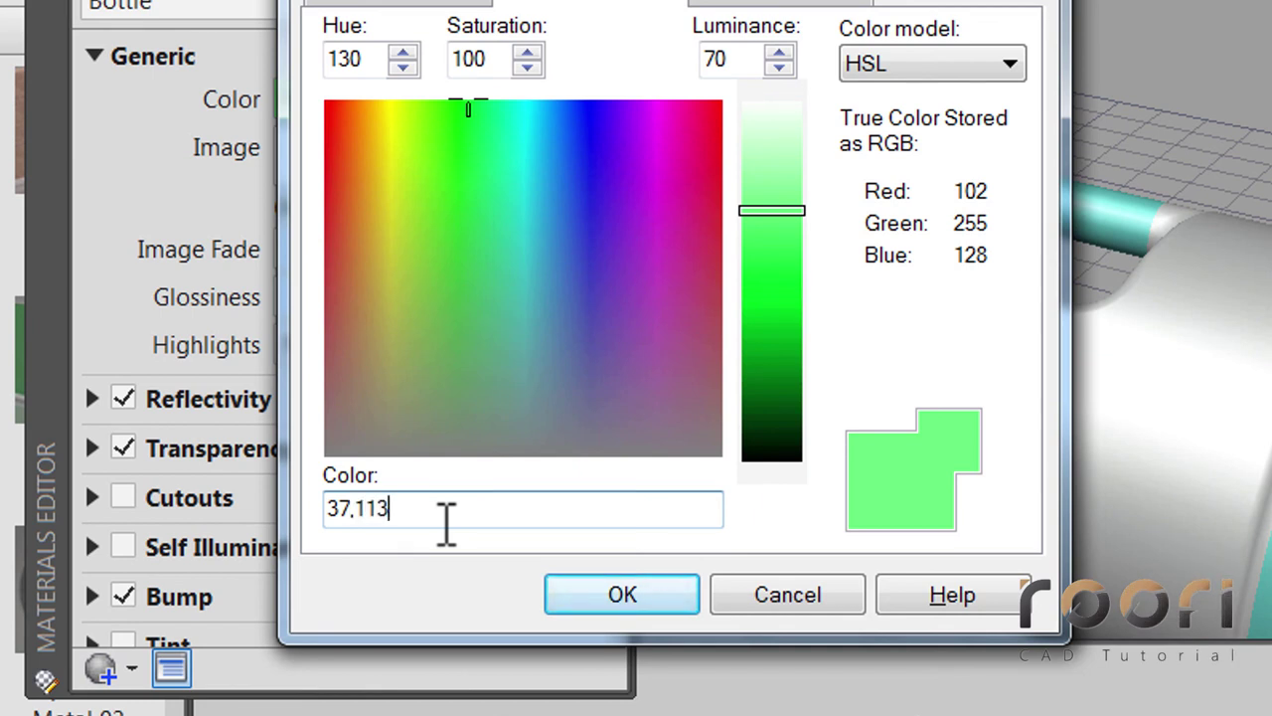
pyautogui.write(',2')
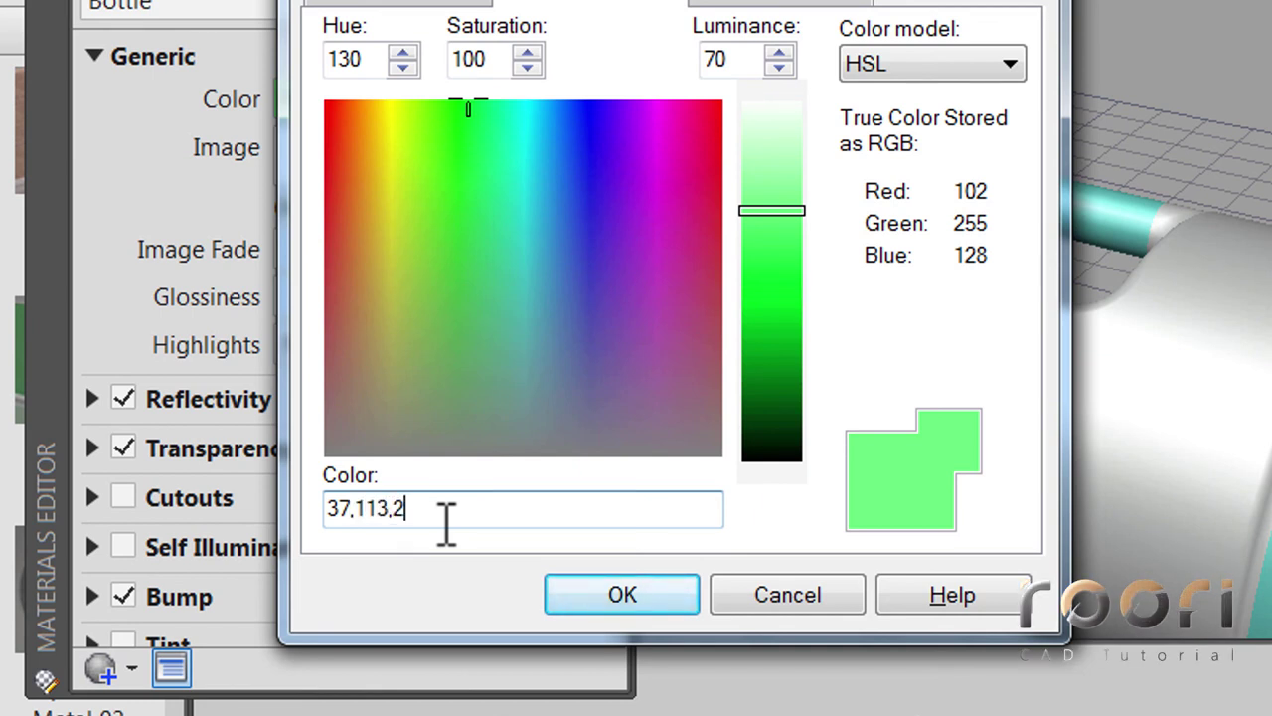
pyautogui.write('12')
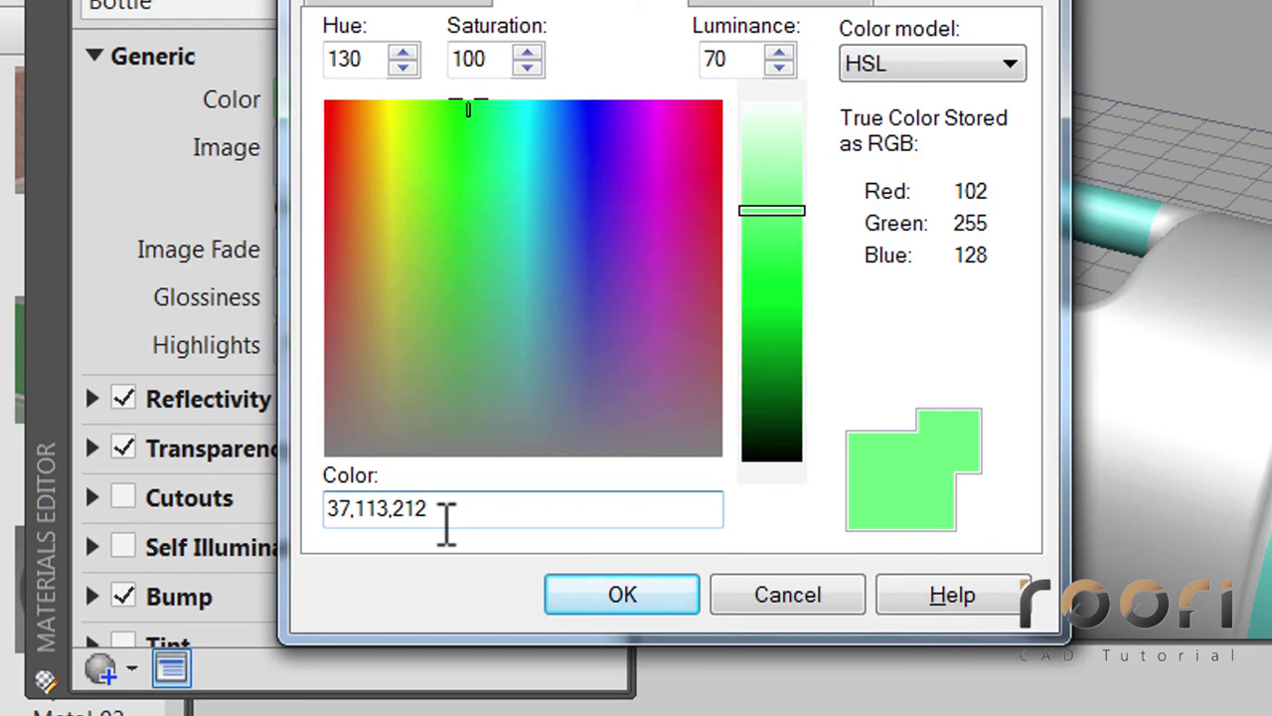
pyautogui.click(622, 598)
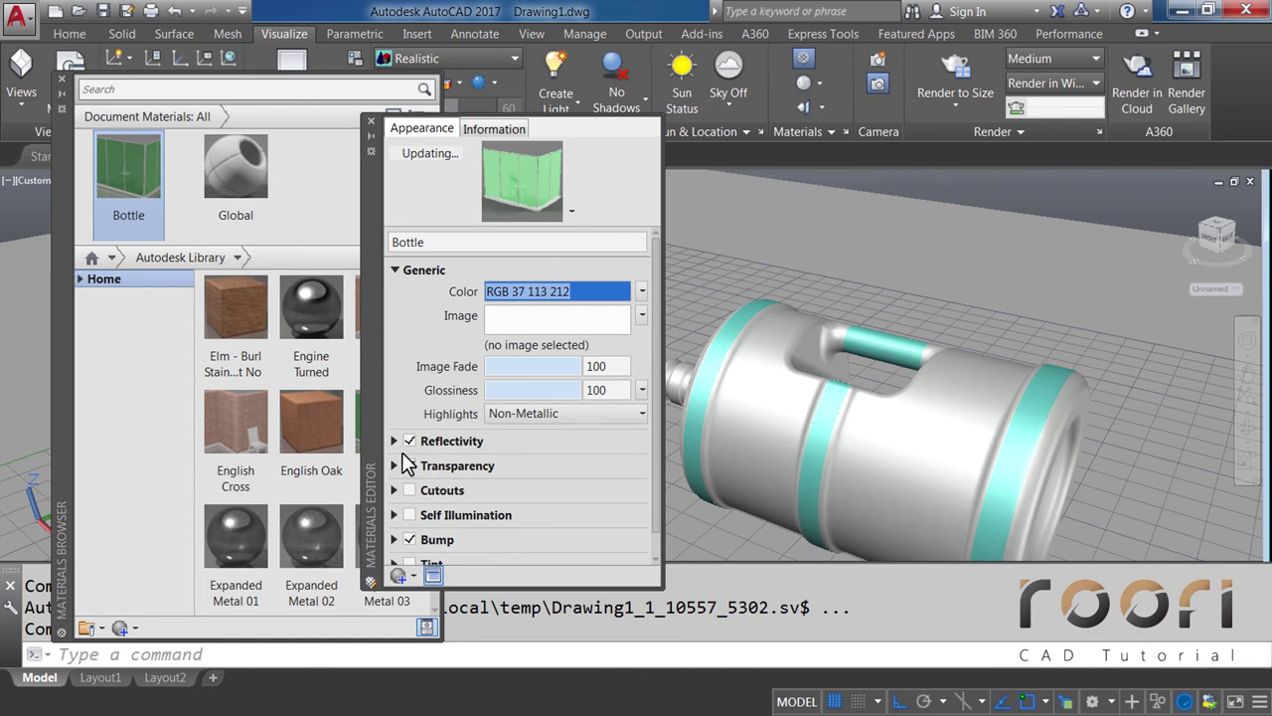
# Give Bottle a direct reflectivity of 3 and transparency amount of 75
pyautogui.click(394, 441)
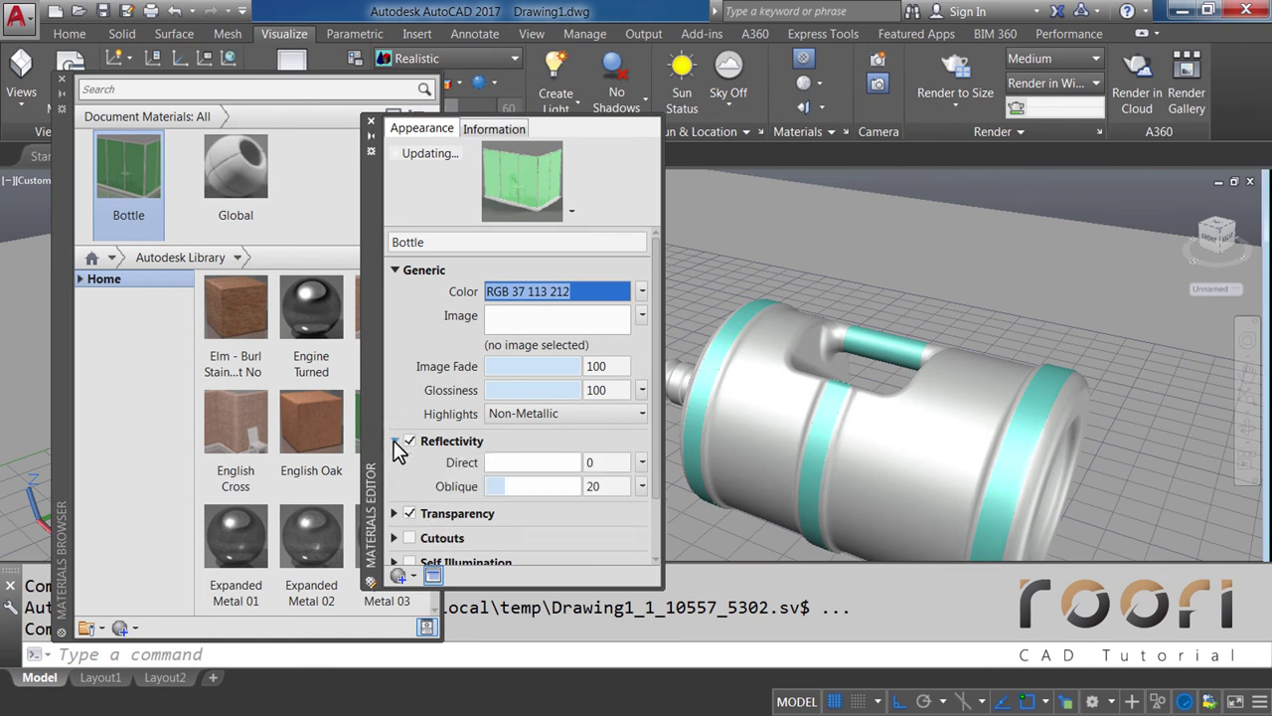
pyautogui.doubleClick(596, 463)
pyautogui.write('3')
pyautogui.press('Return')
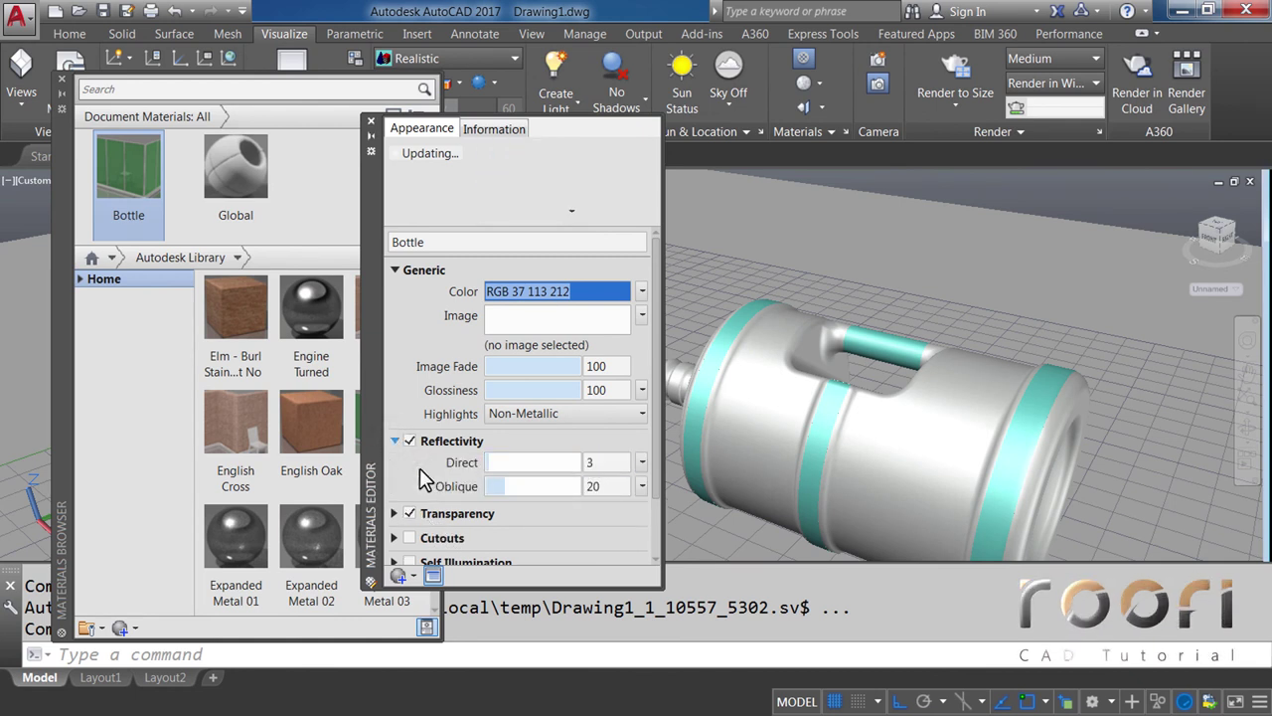
pyautogui.click(394, 441)
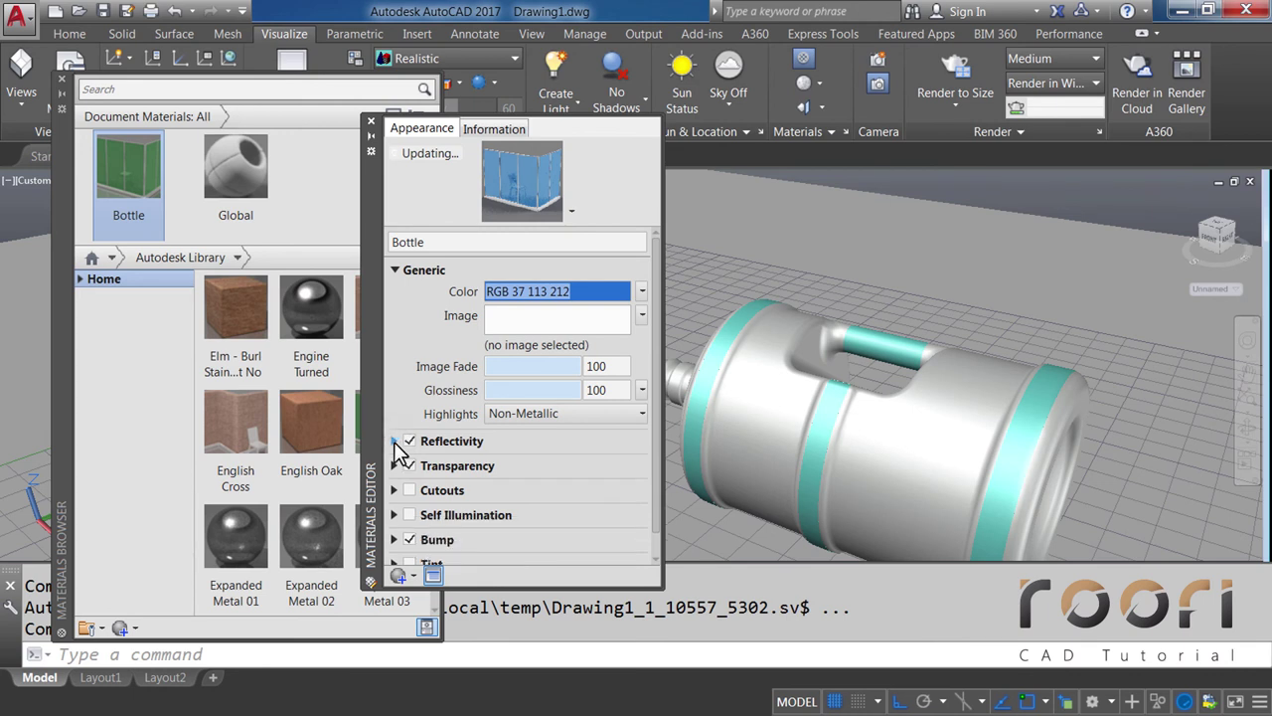
pyautogui.click(393, 465)
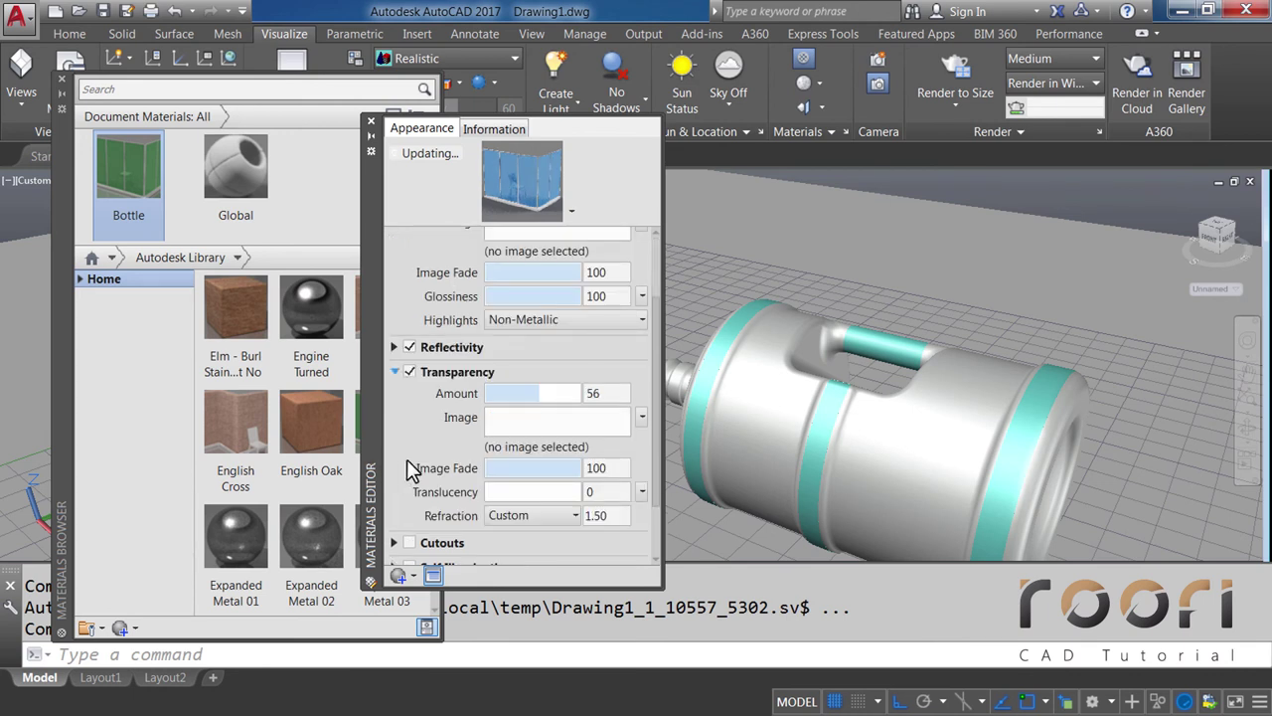
pyautogui.doubleClick(599, 393)
pyautogui.write('75')
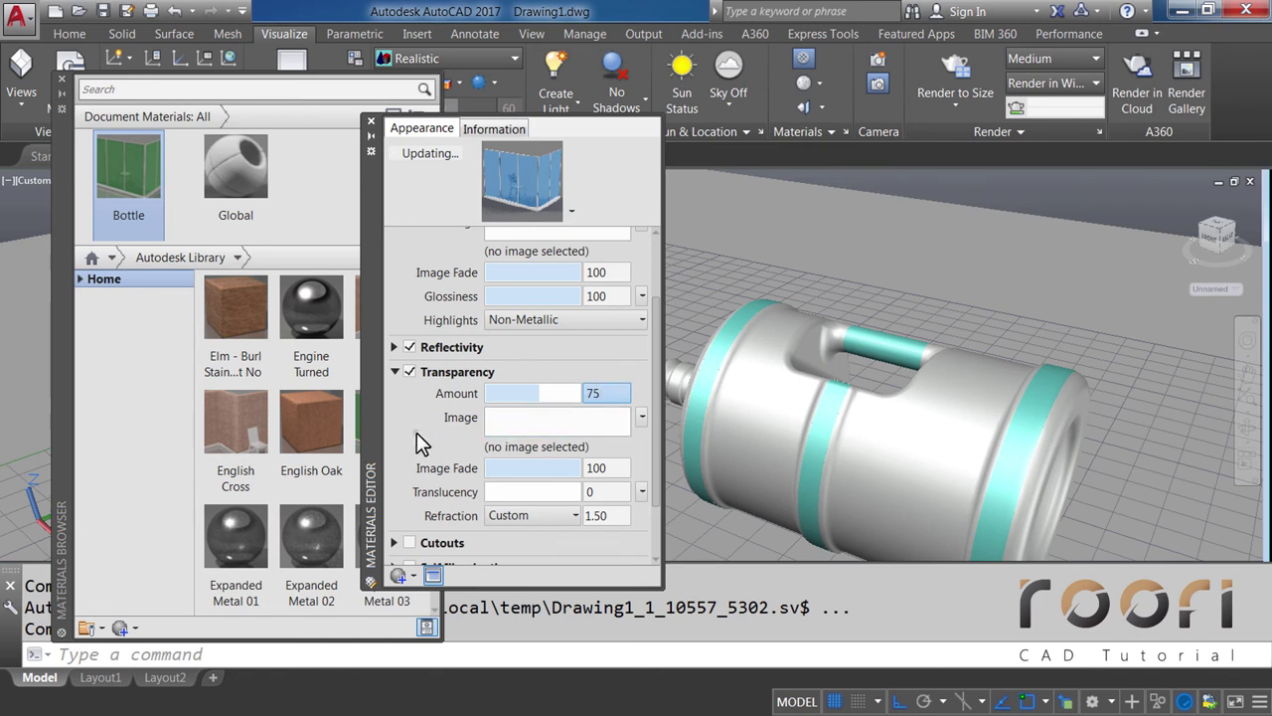
pyautogui.click(417, 432)
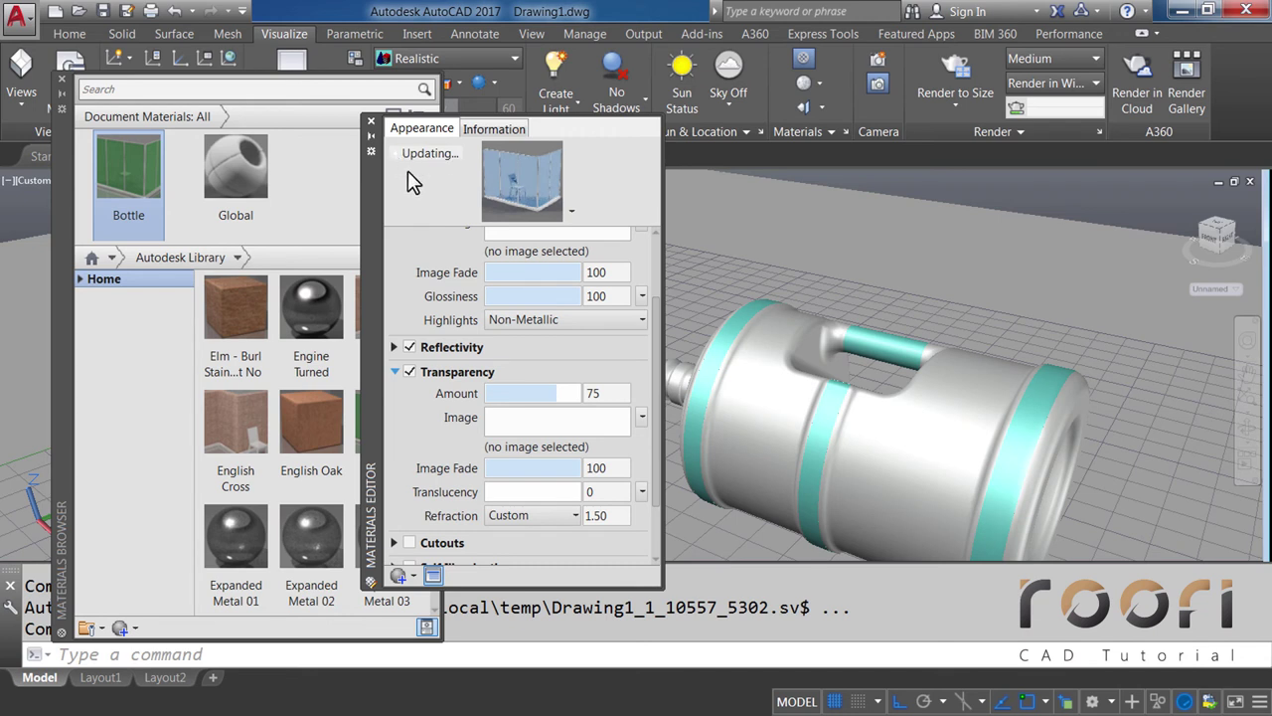
# Duplicate the Bottle material and name the copy Matte
pyautogui.click(371, 126)
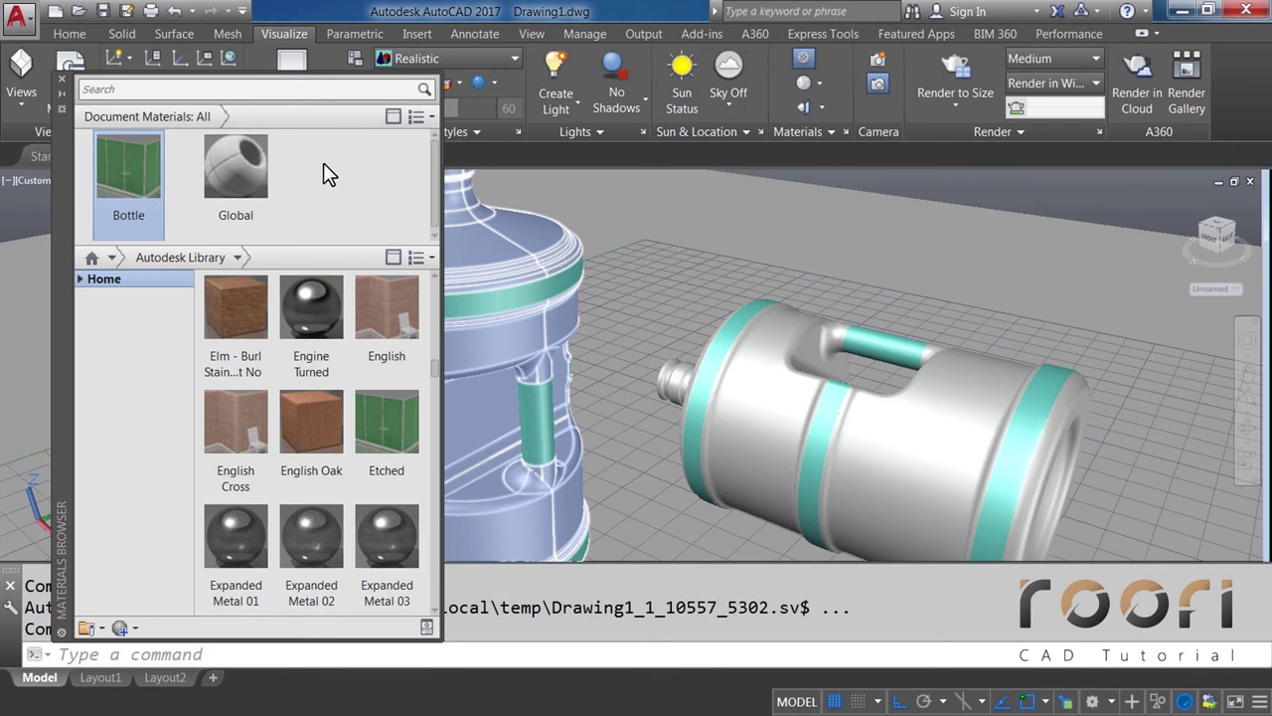
pyautogui.rightClick(126, 176)
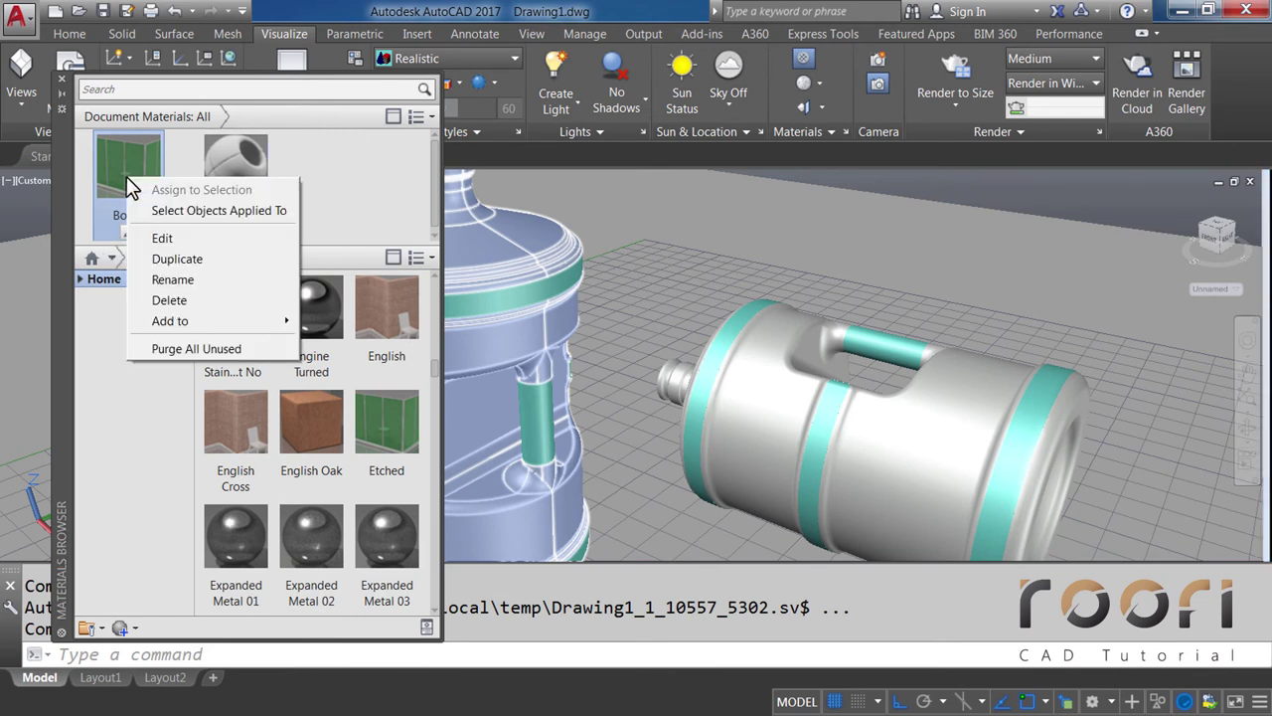
pyautogui.click(177, 260)
pyautogui.write('M')
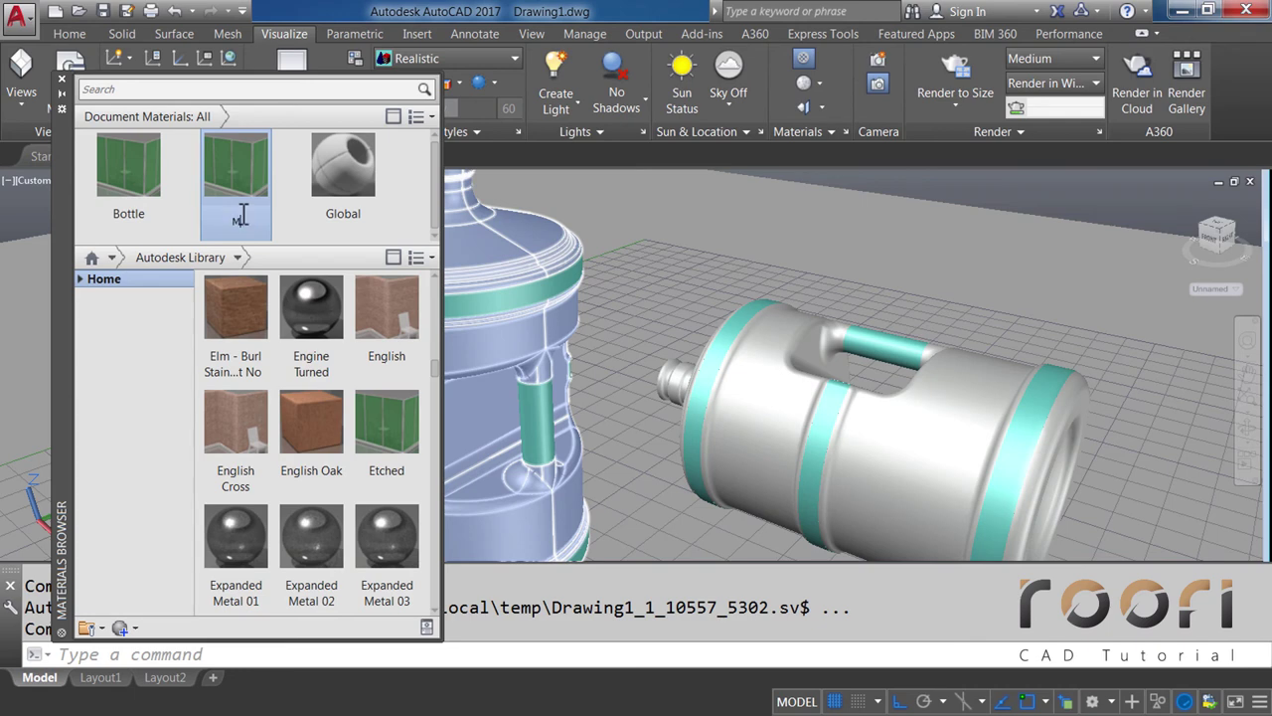
pyautogui.write('atte')
pyautogui.press('Return')
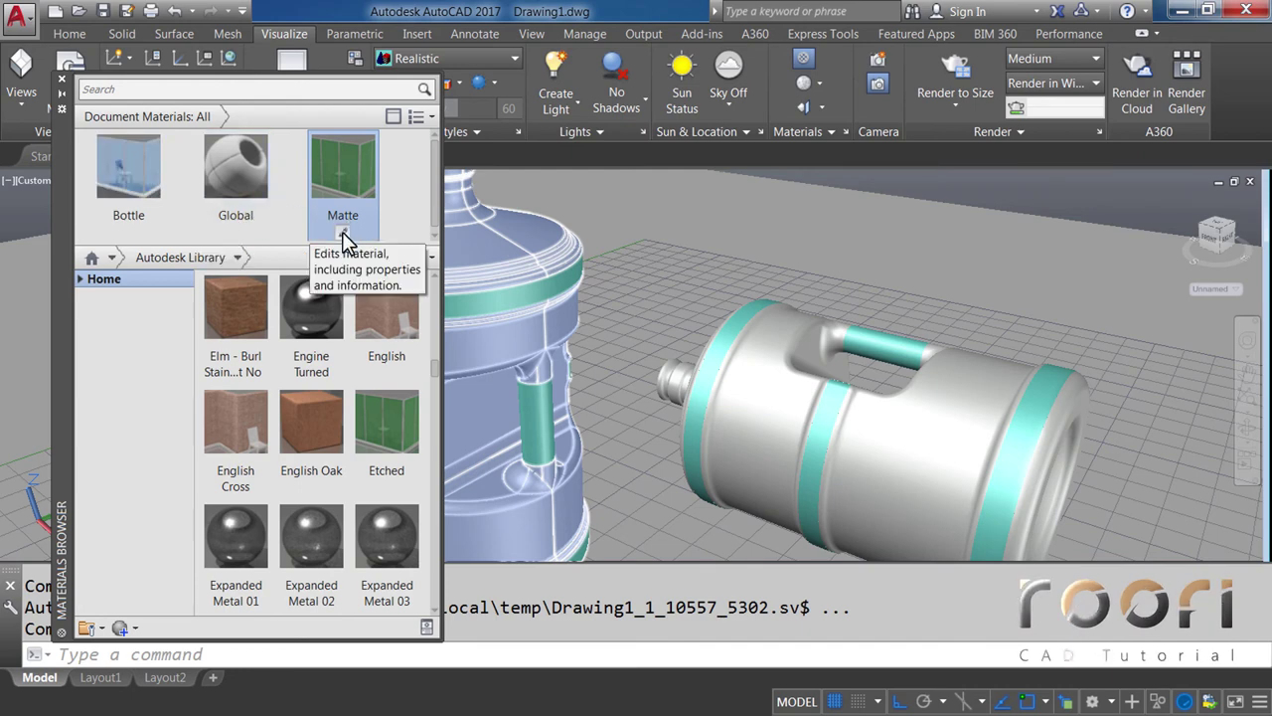
# Set the Matte material colour to RGB 36,109,204
pyautogui.click(342, 232)
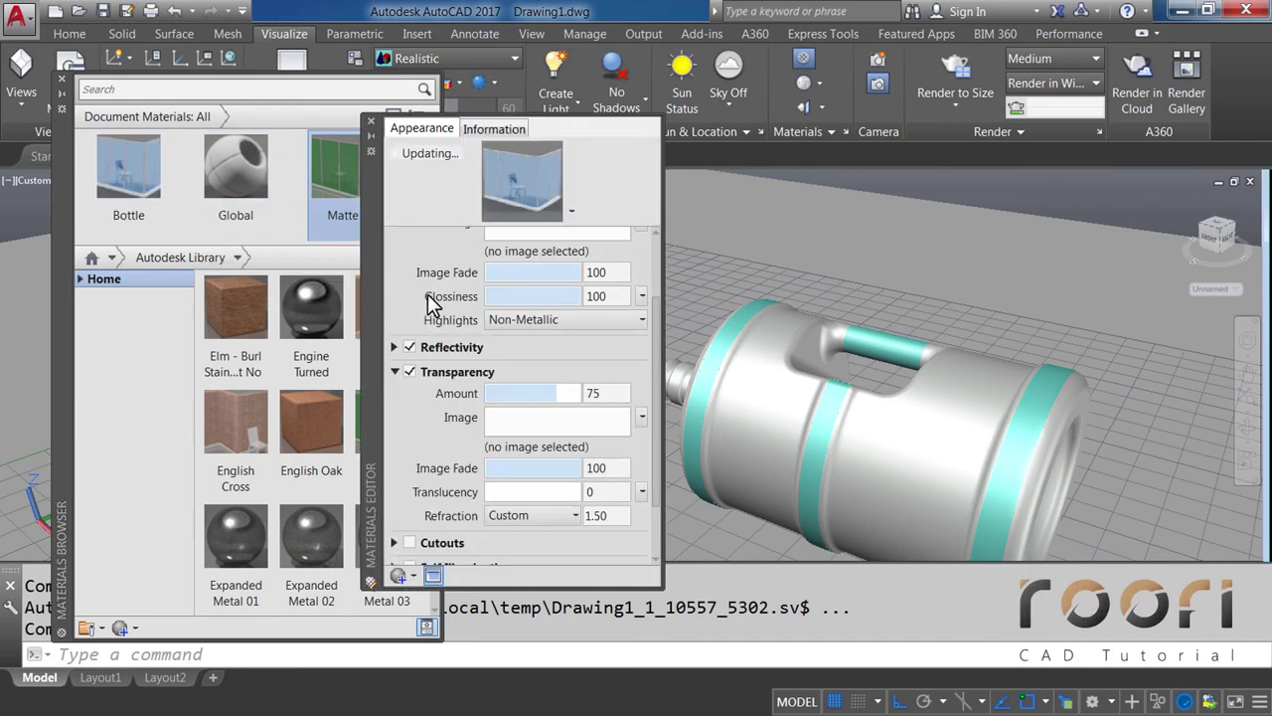
pyautogui.click(659, 358)
pyautogui.moveTo(656, 343); pyautogui.dragTo(657, 265)
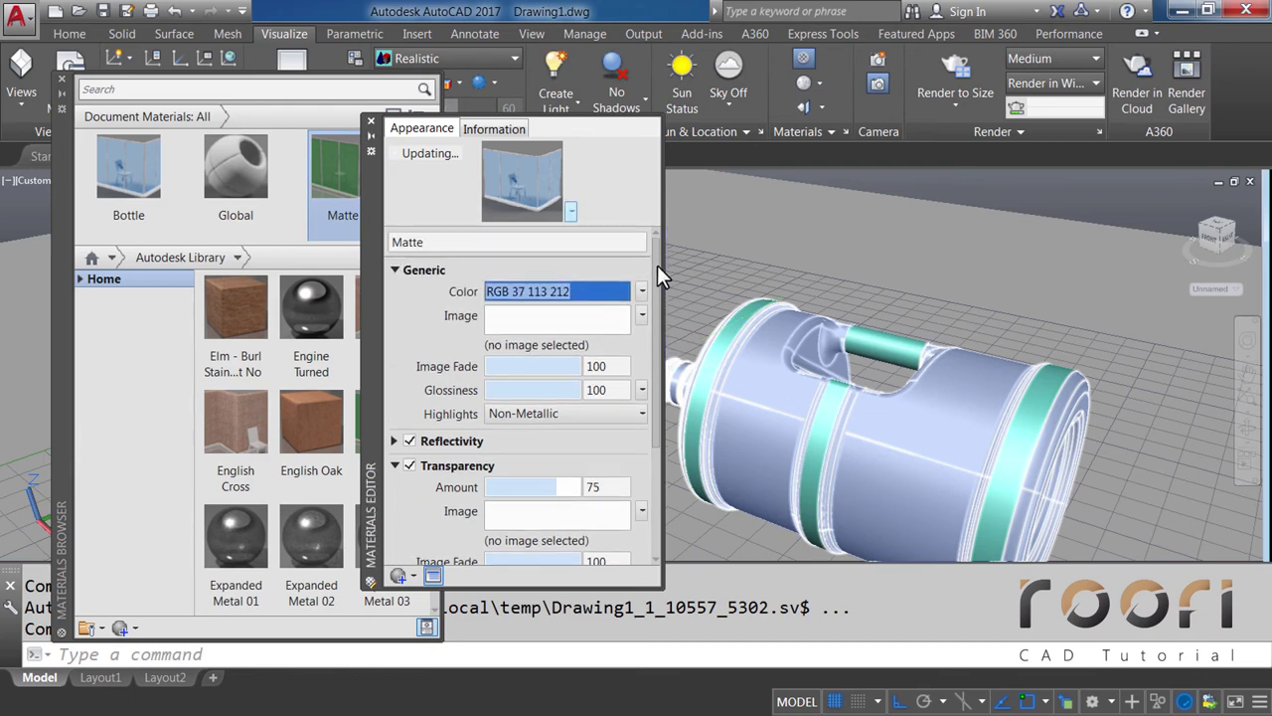
pyautogui.click(566, 288)
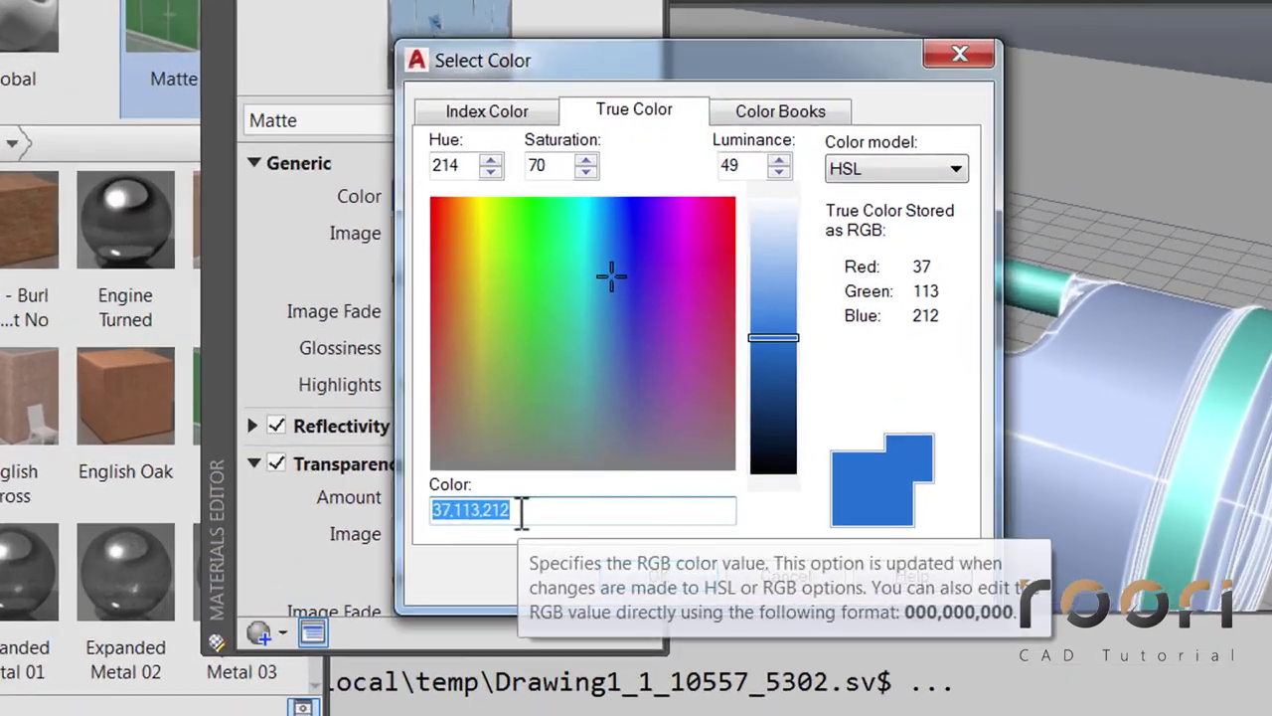
pyautogui.write('36,109,')
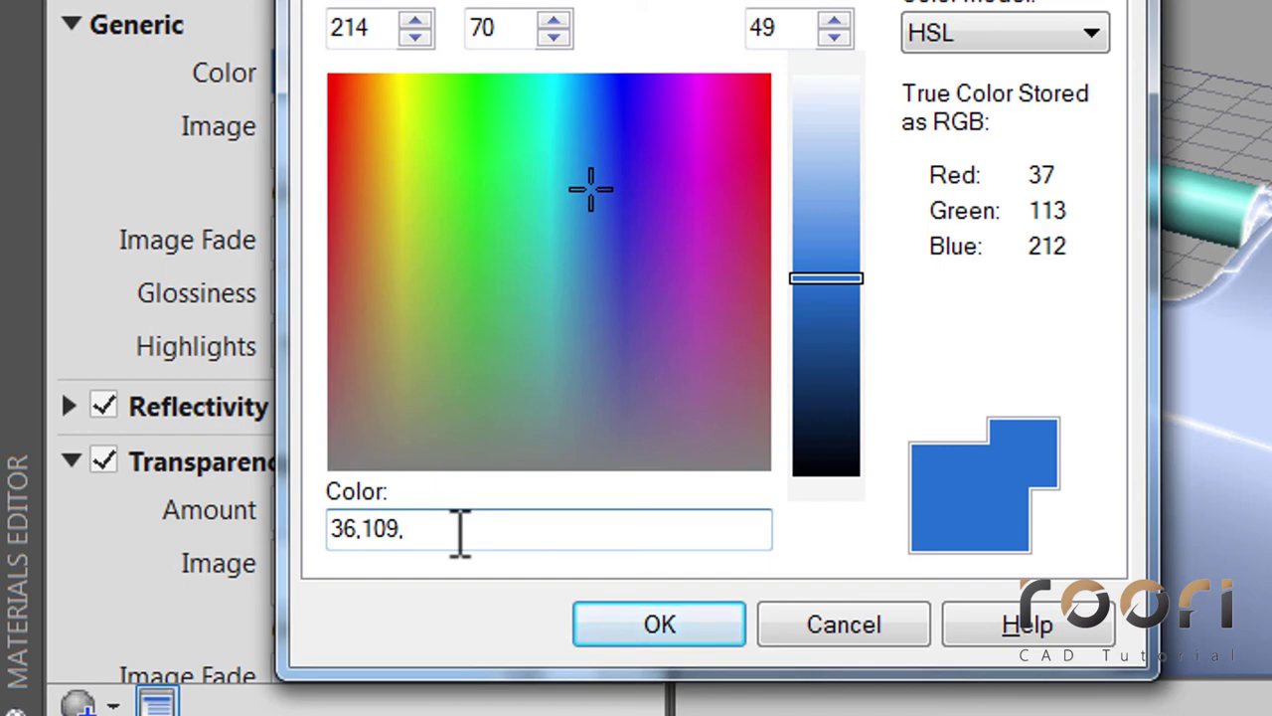
pyautogui.write('204')
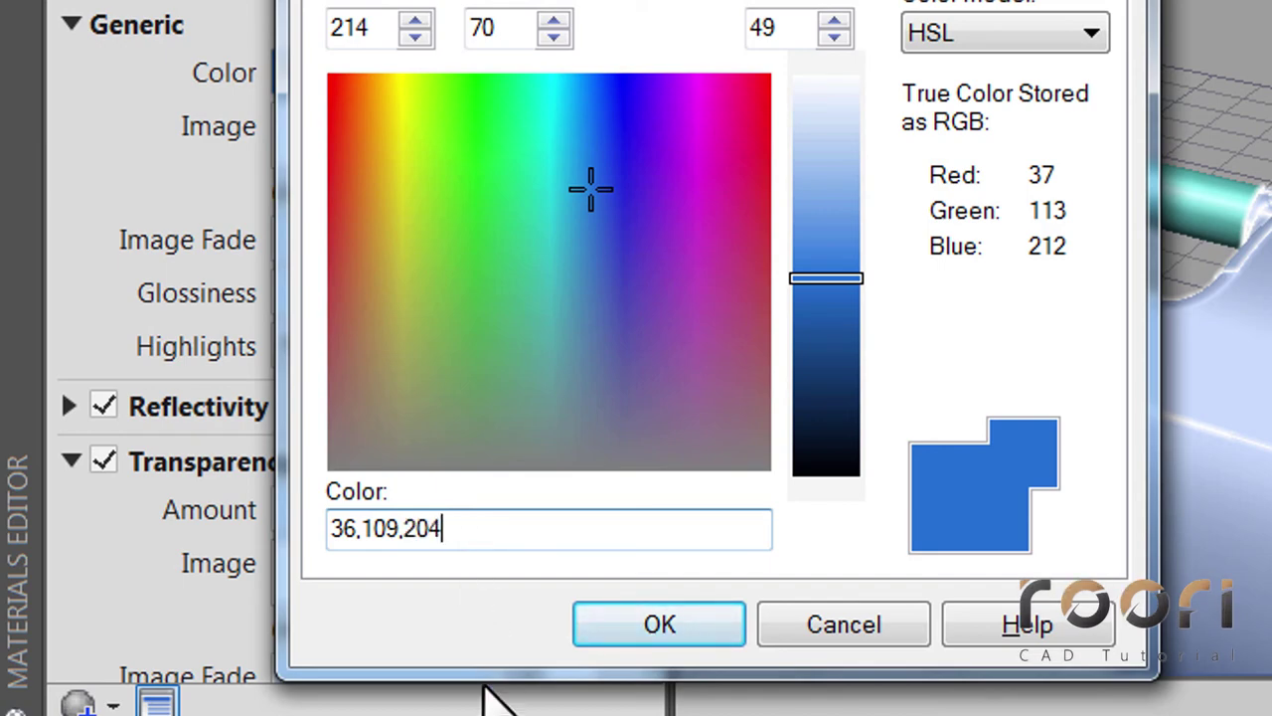
pyautogui.click(644, 634)
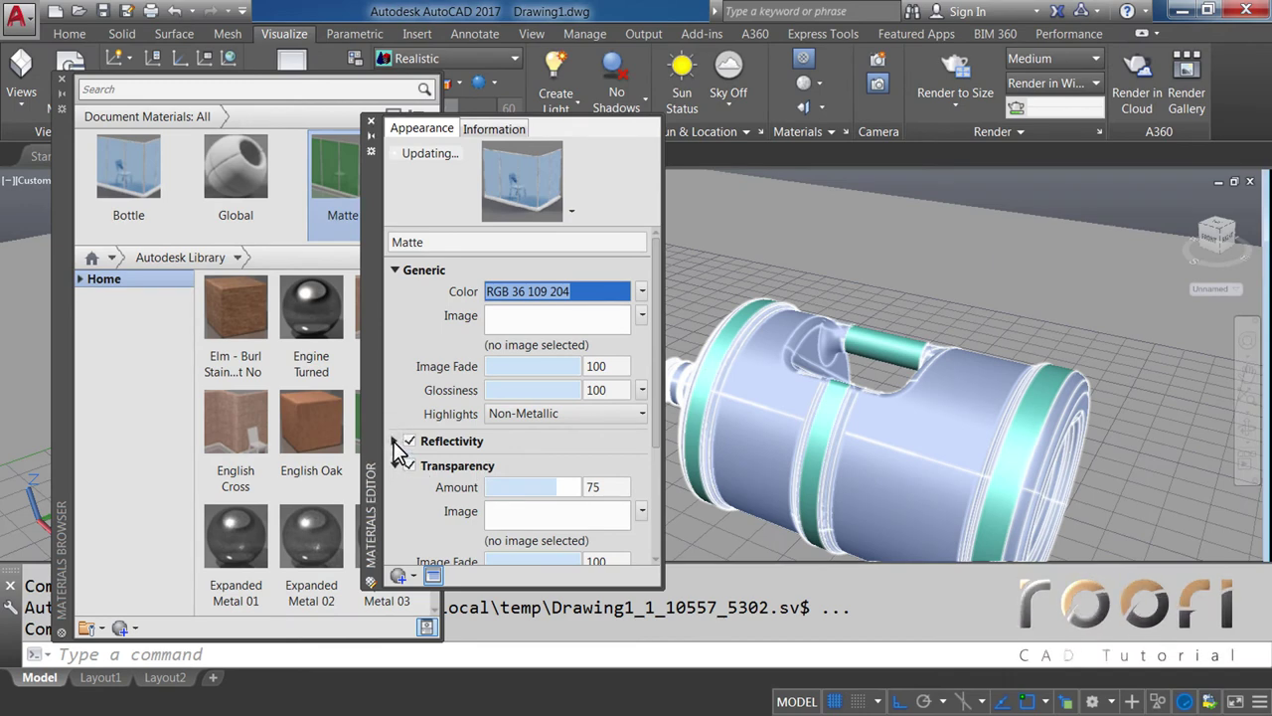
# Change Matte's transparency Amount from 75 to 65
pyautogui.click(395, 440)
pyautogui.doubleClick(603, 462)
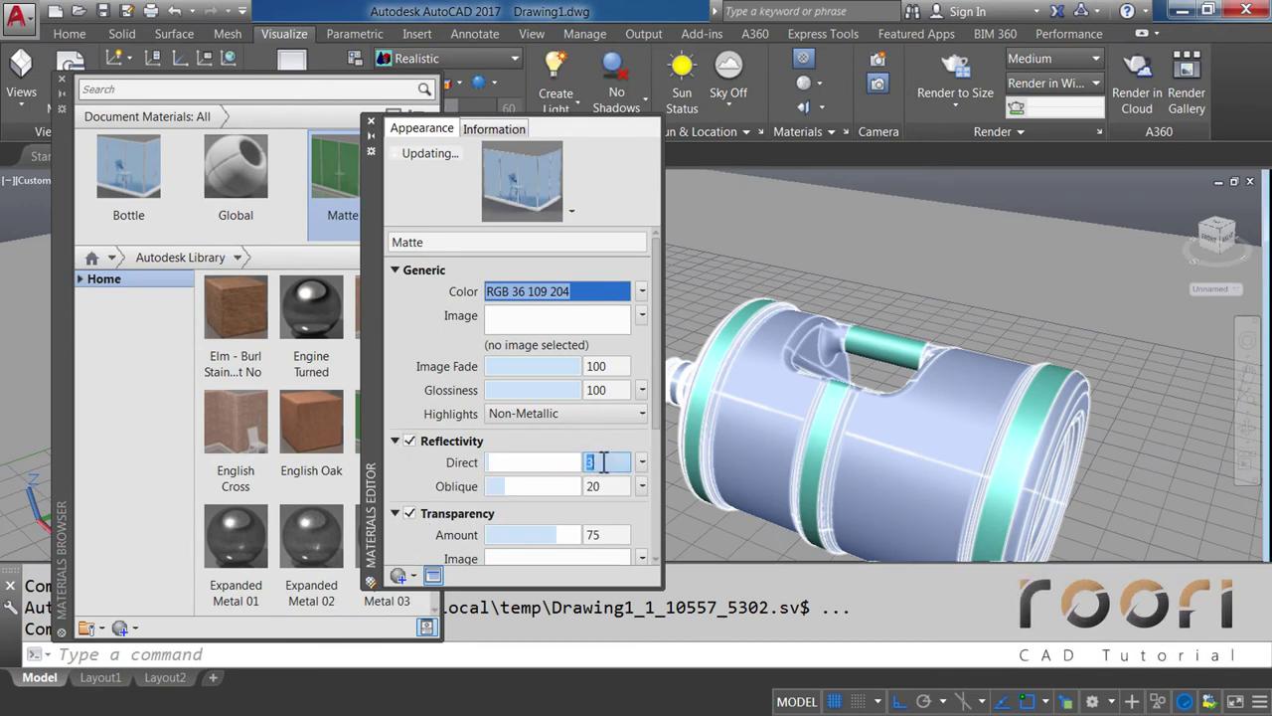
pyautogui.click(395, 441)
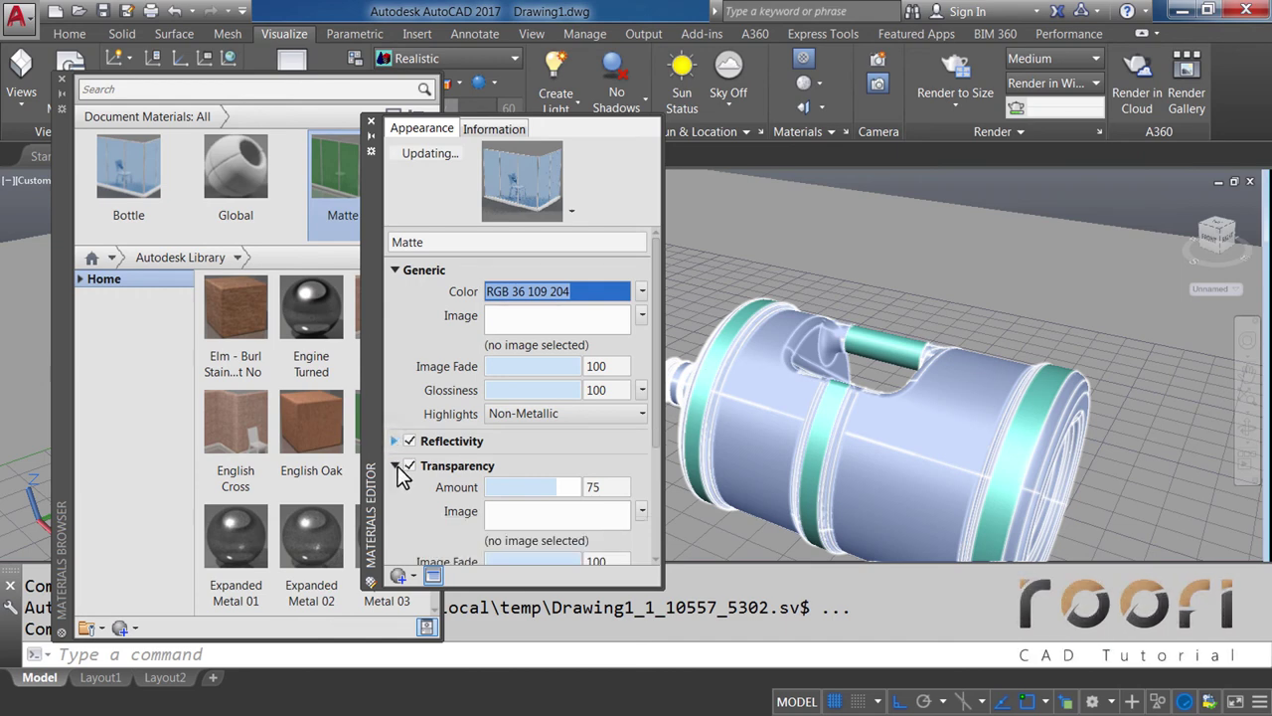
pyautogui.doubleClick(603, 486)
pyautogui.write('65')
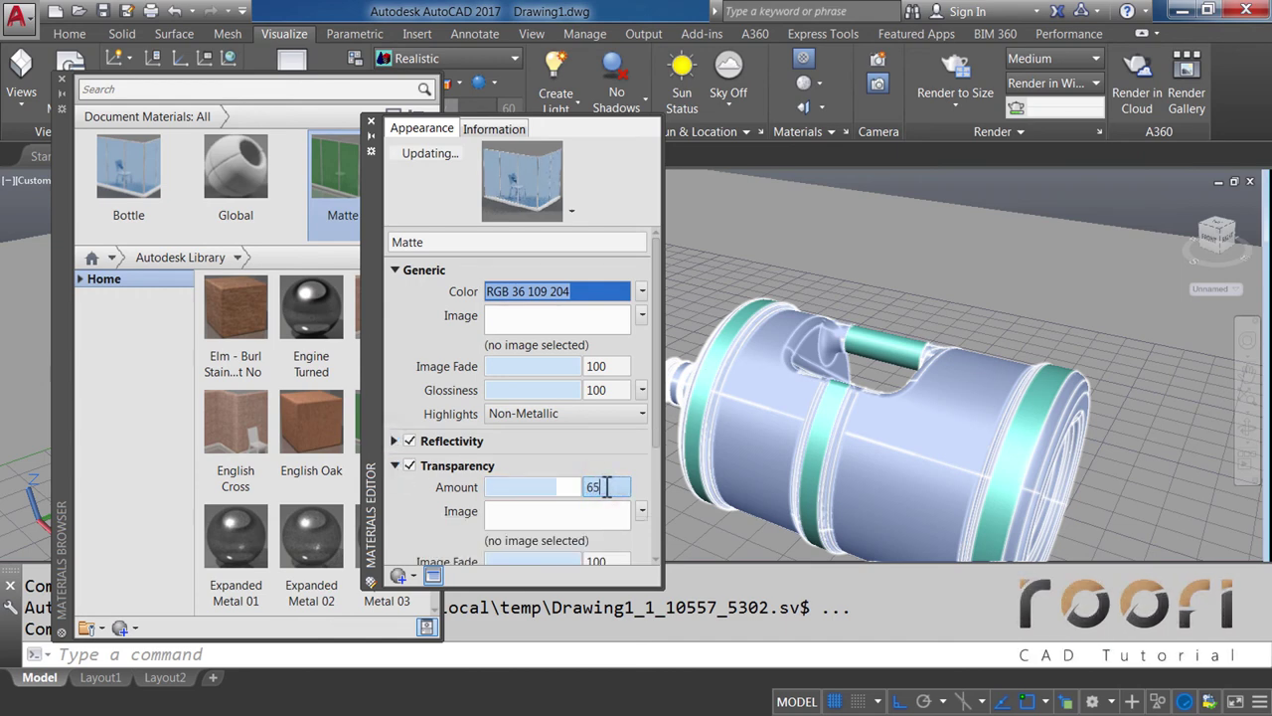
pyautogui.press('Return')
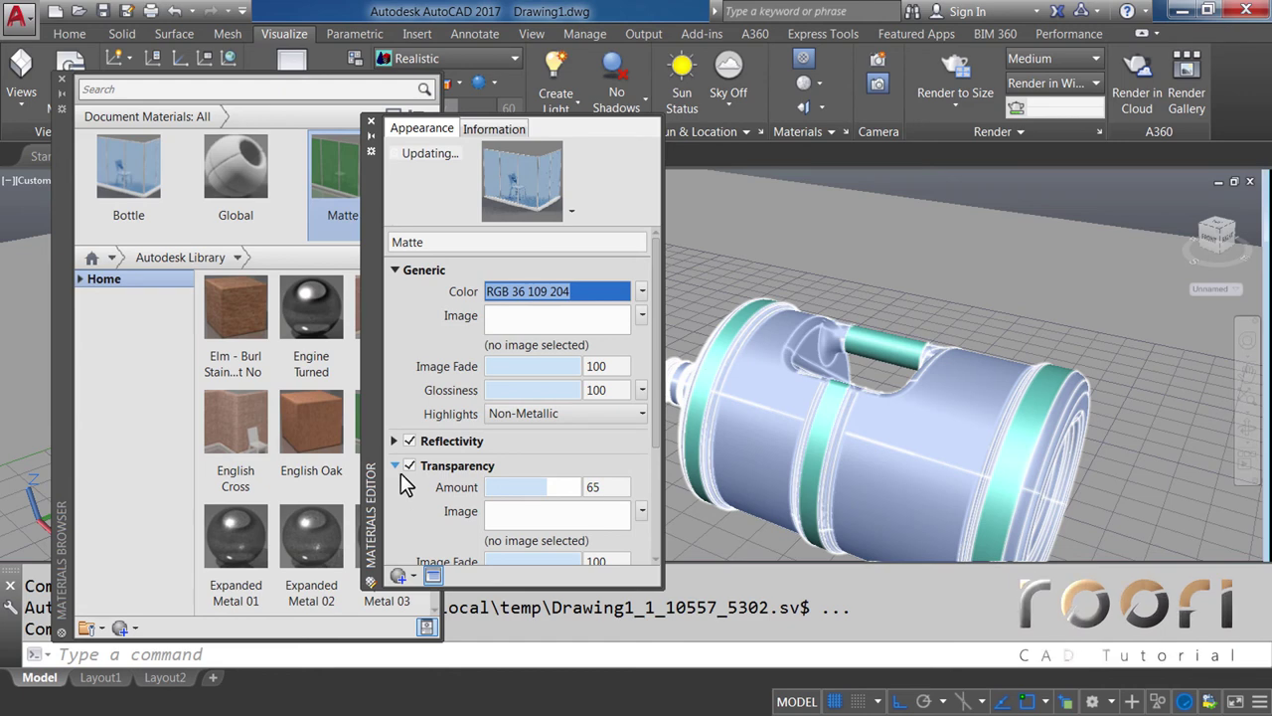
pyautogui.click(396, 464)
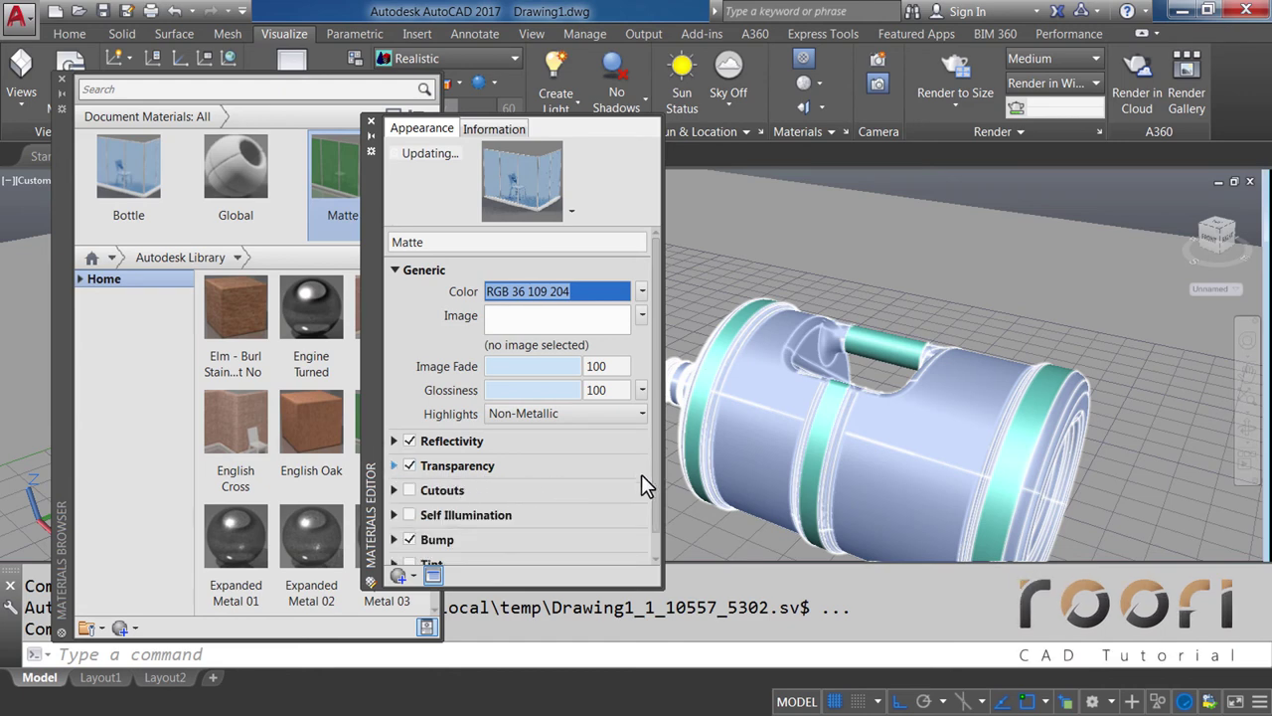
pyautogui.scroll(-1, 654, 484)
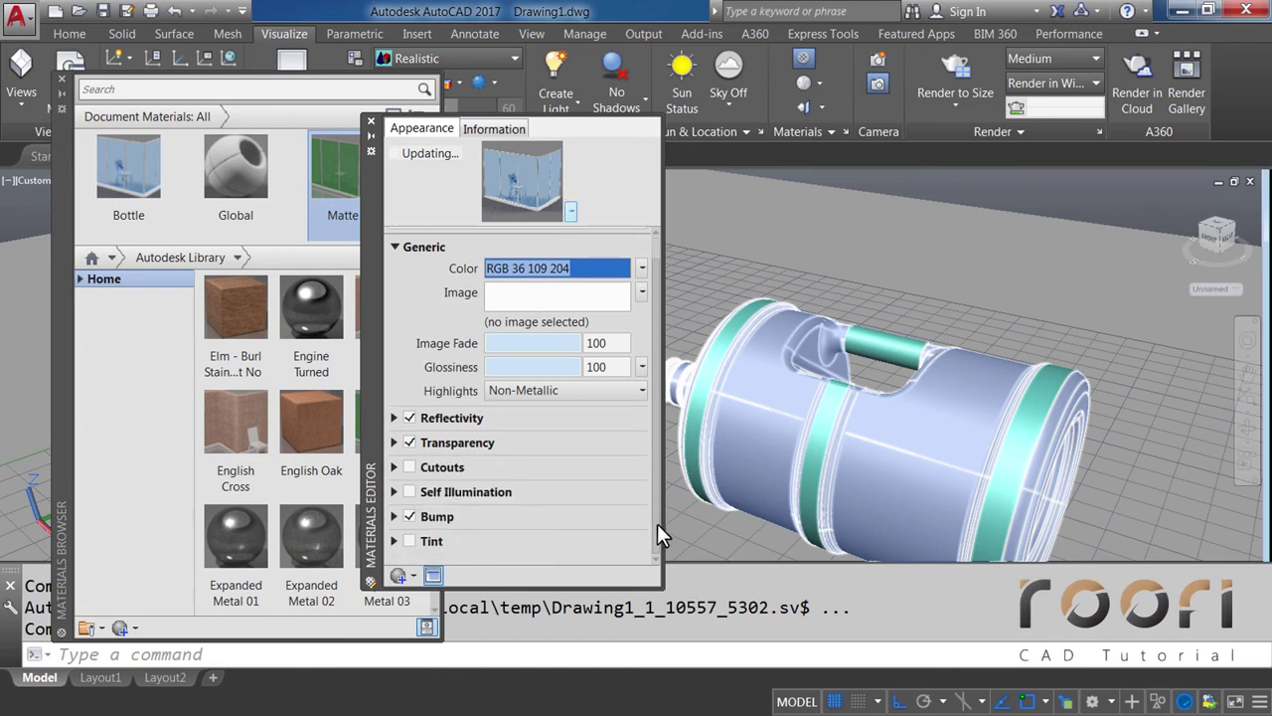
pyautogui.click(394, 517)
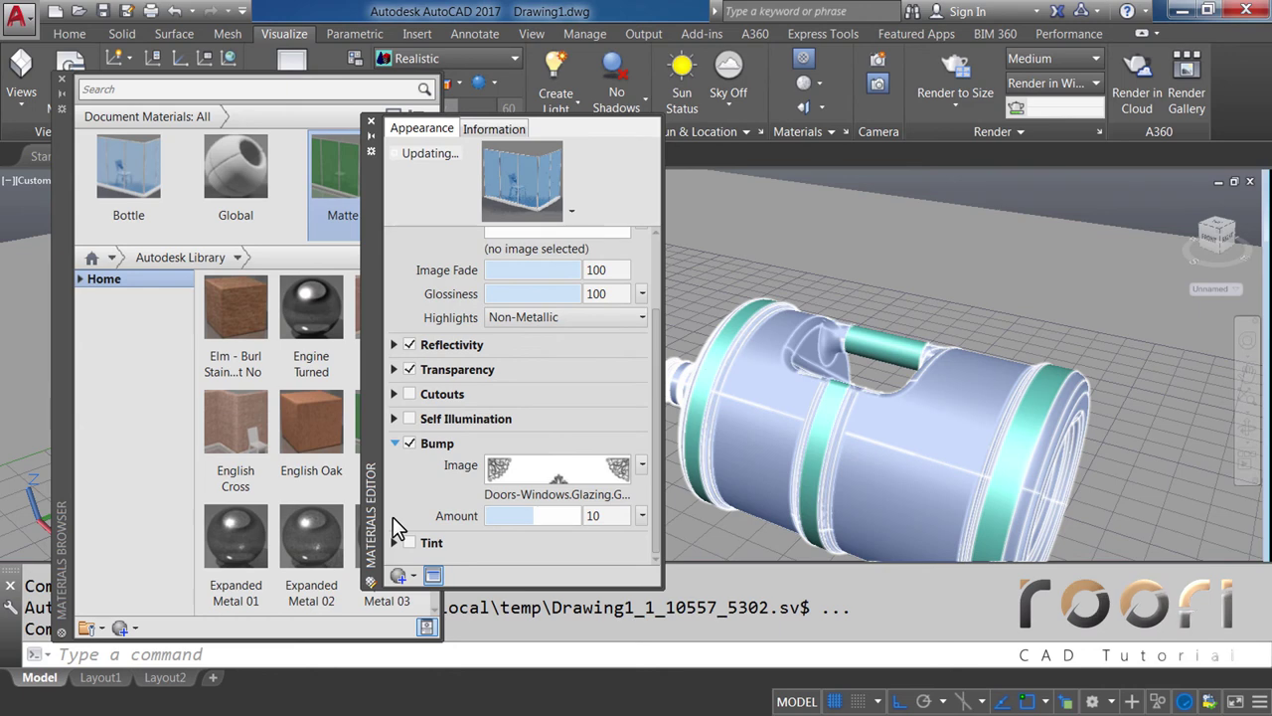
# Set Matte's bump texture sample size to 0.13 in and bump amount to 500
pyautogui.click(532, 470)
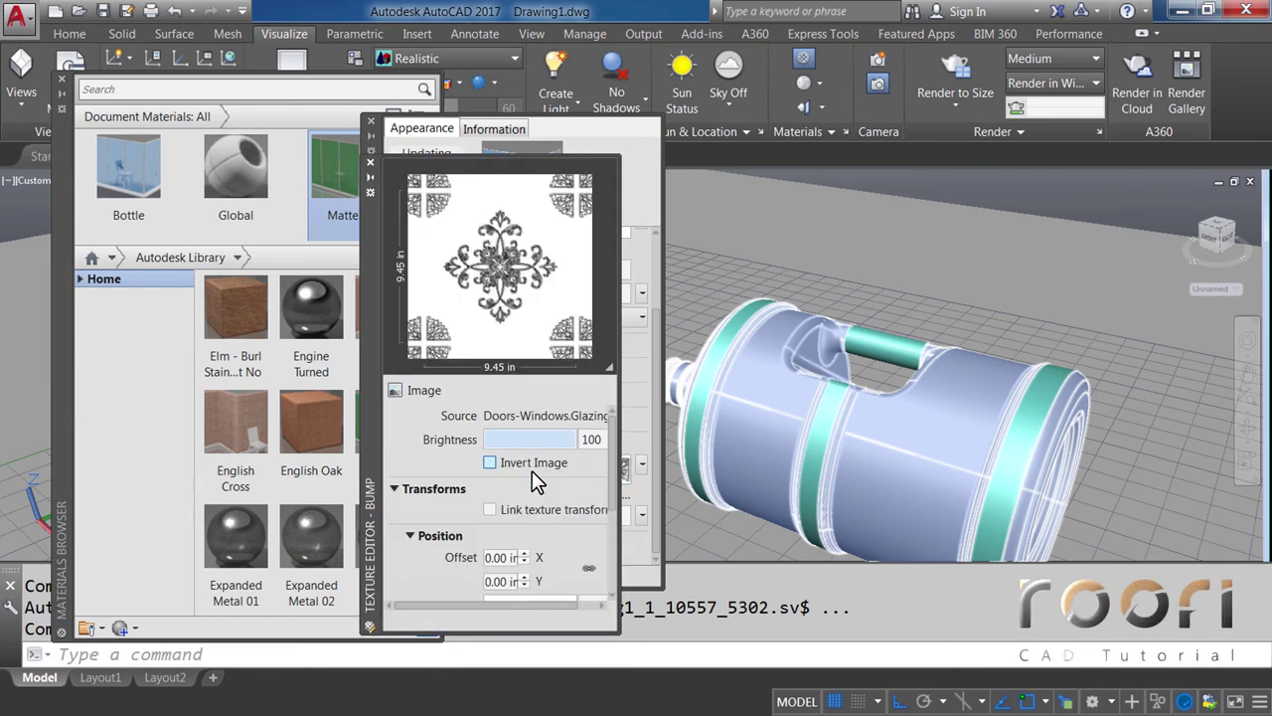
pyautogui.moveTo(616, 459); pyautogui.dragTo(610, 540)
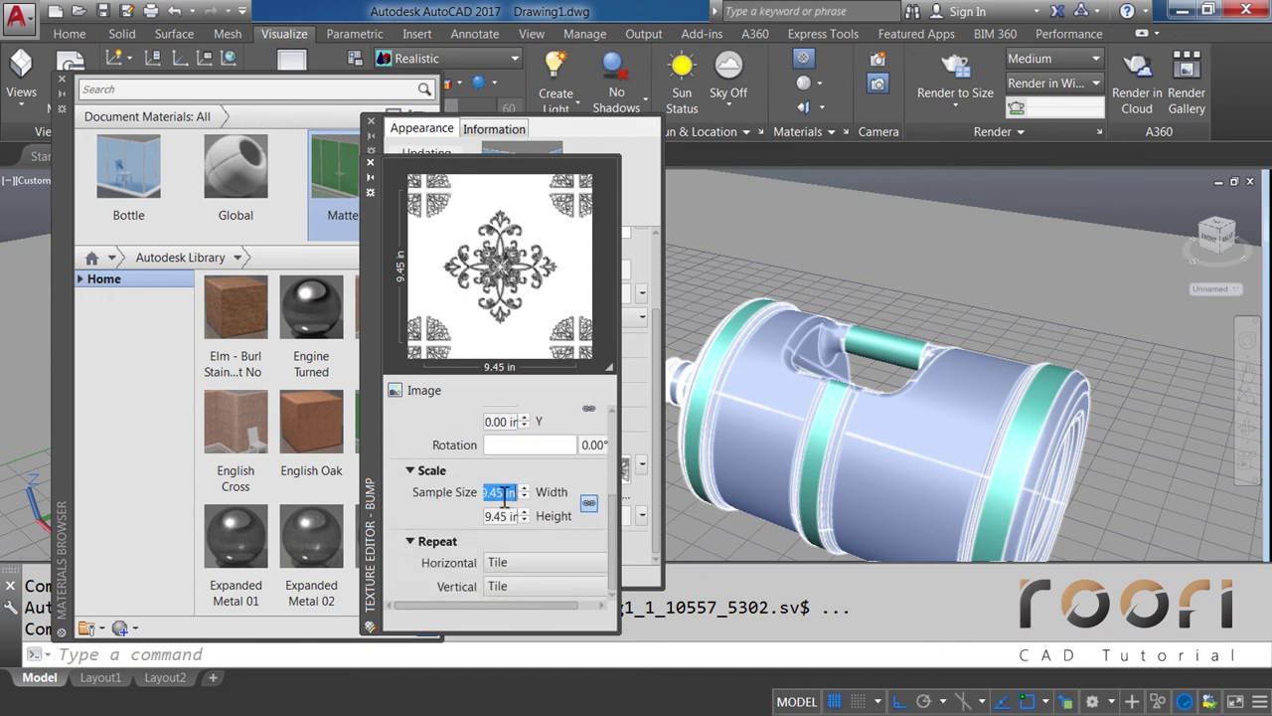
pyautogui.write('0.13')
pyautogui.press('Return')
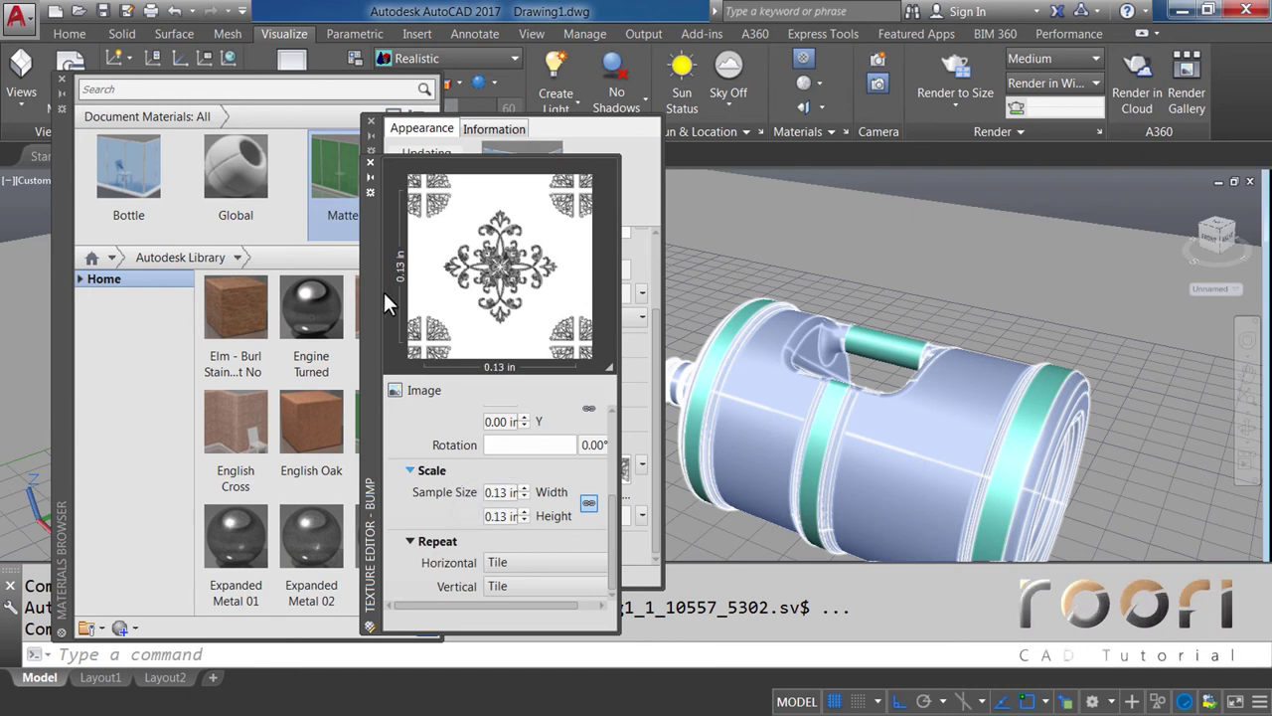
pyautogui.click(369, 162)
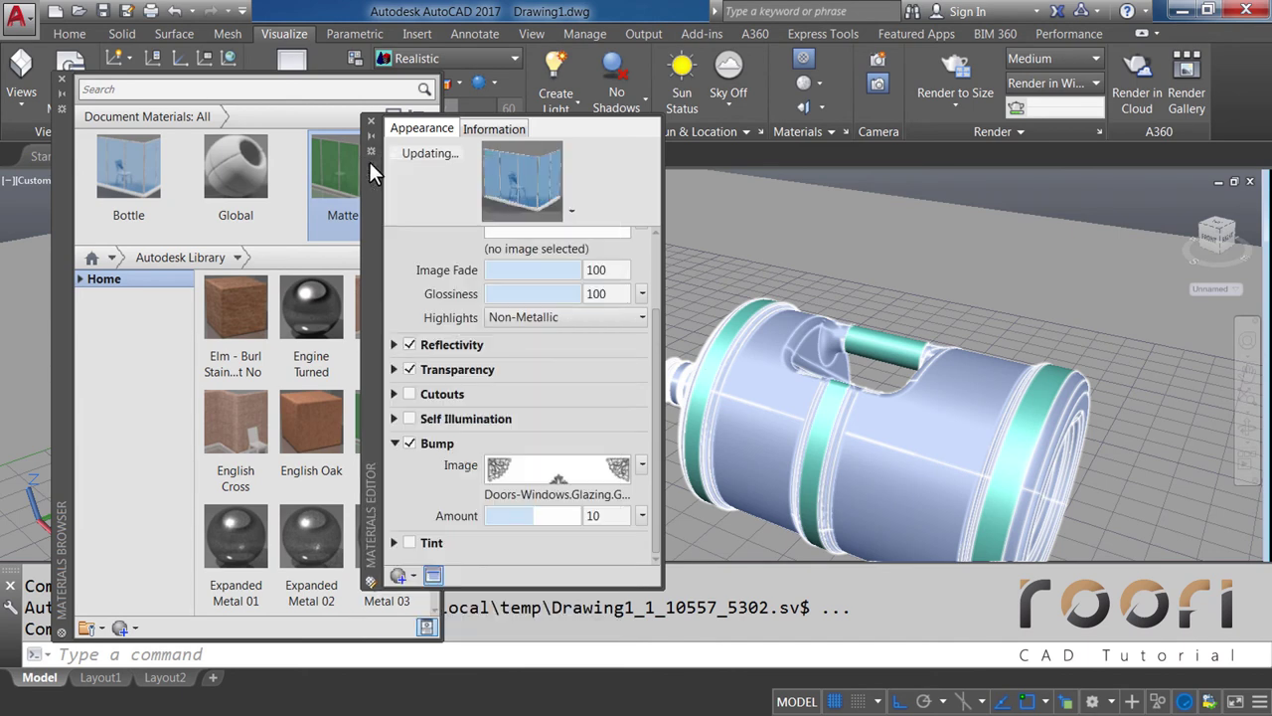
pyautogui.doubleClick(618, 515)
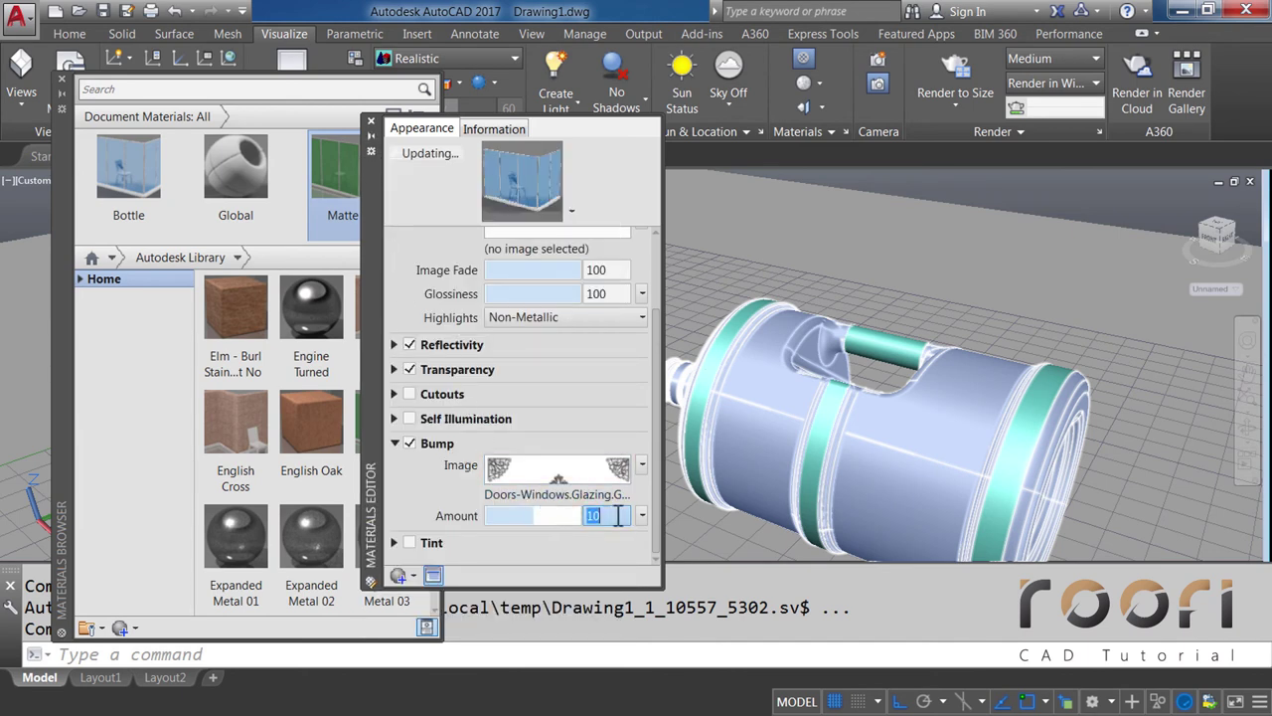
pyautogui.write('500')
pyautogui.press('Return')
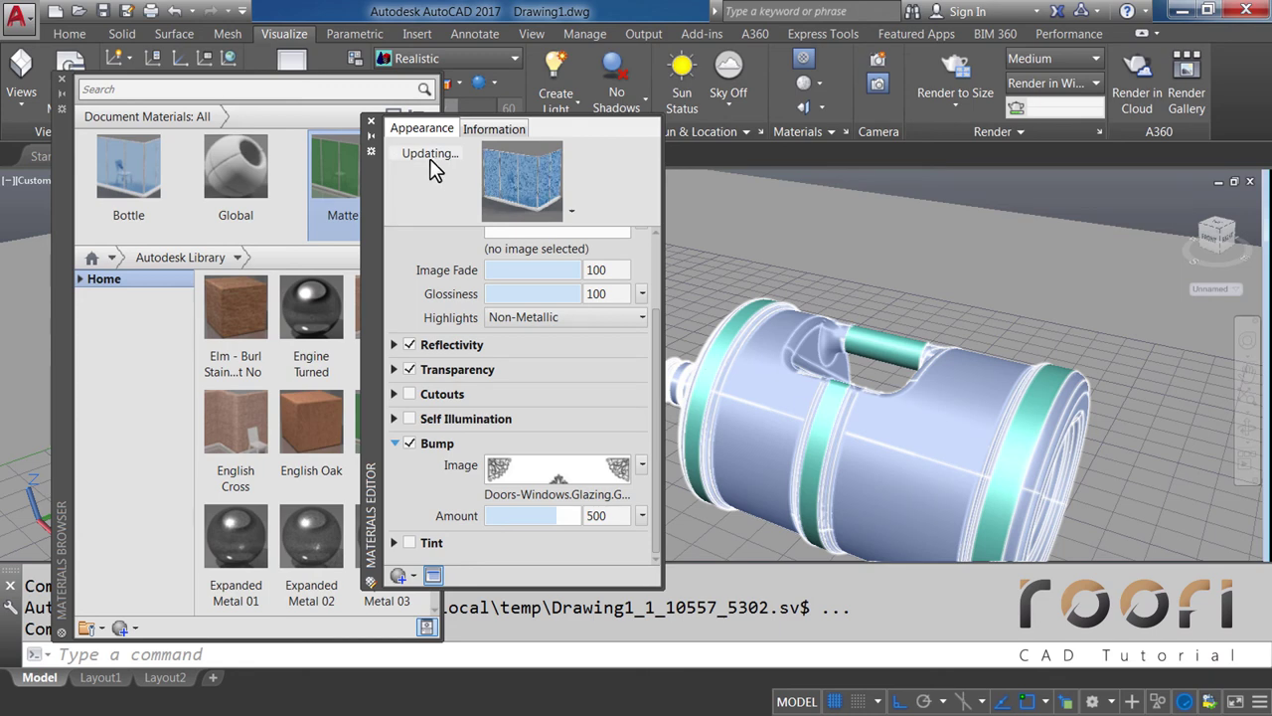
# Uncheck Bump on the Bottle material and close the Materials Editor
pyautogui.click(371, 121)
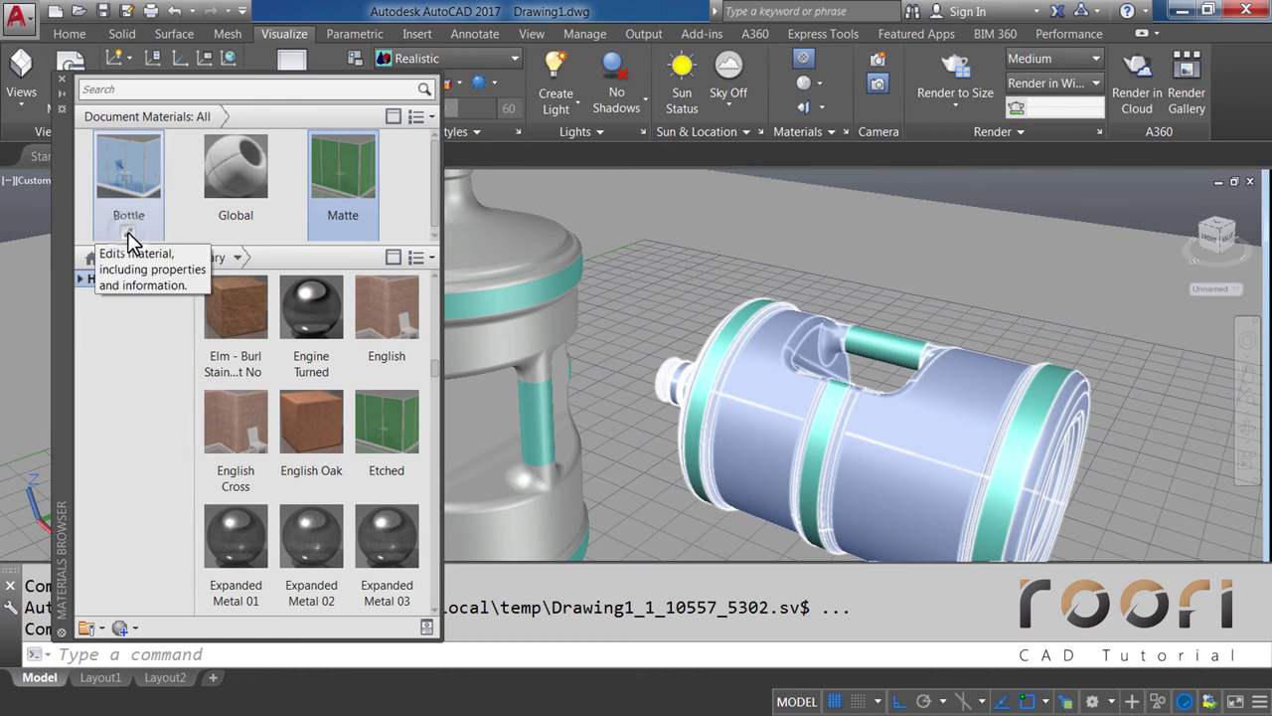
pyautogui.click(127, 231)
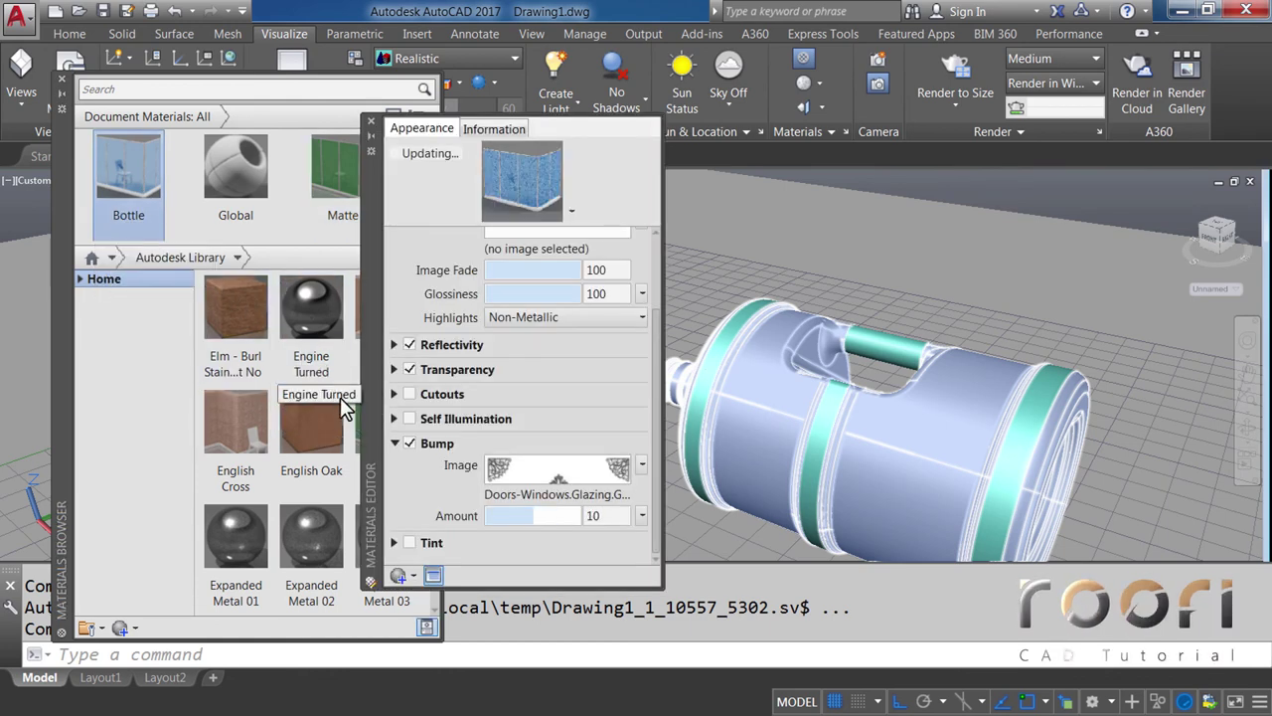
pyautogui.click(409, 443)
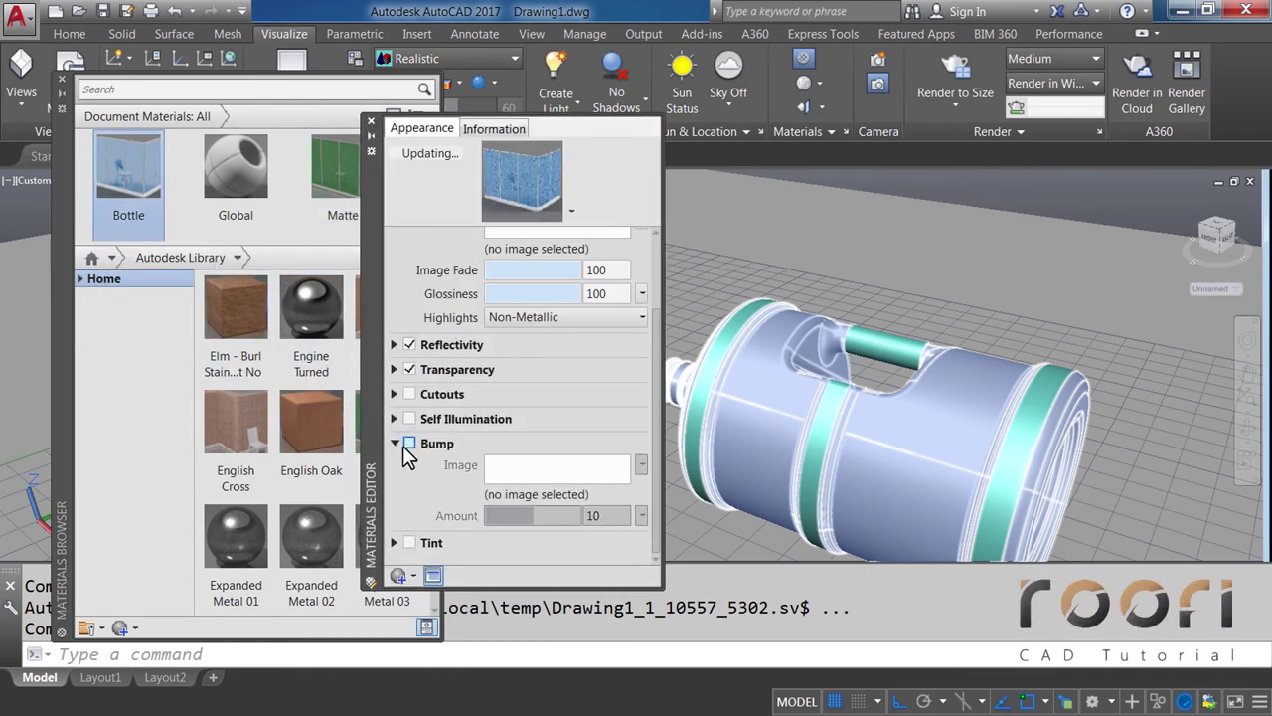
pyautogui.click(395, 444)
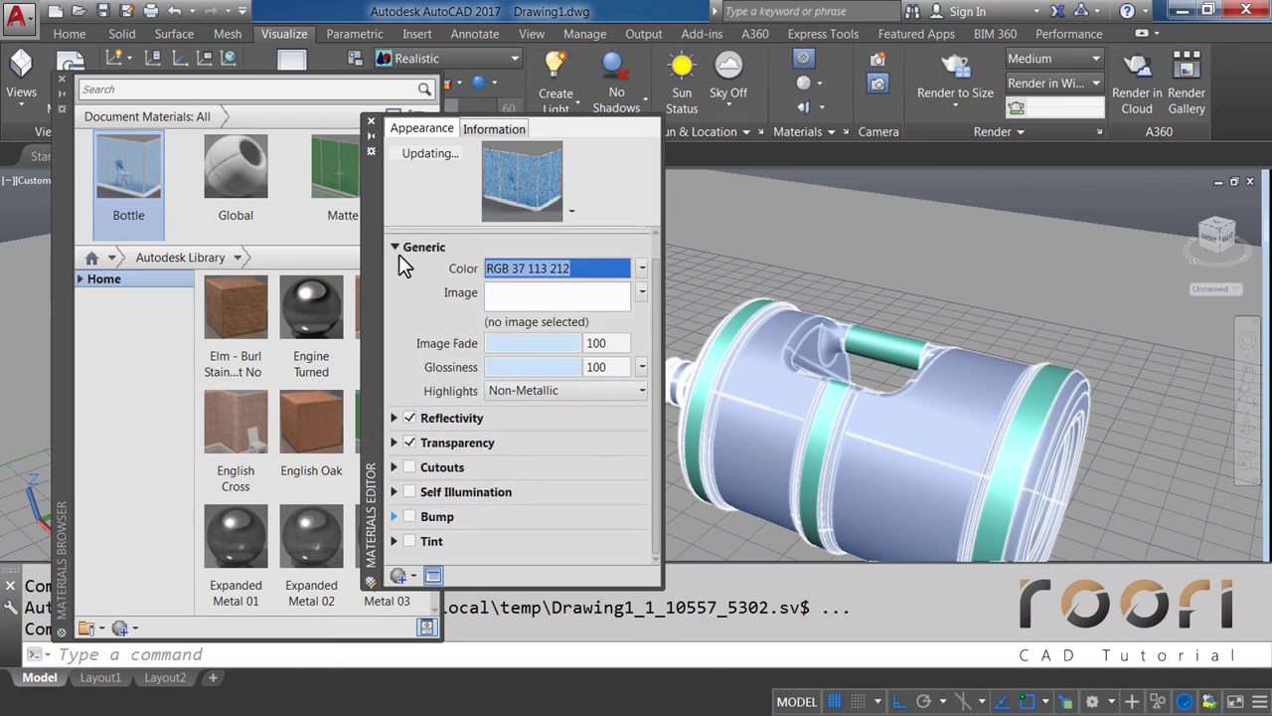
pyautogui.click(370, 122)
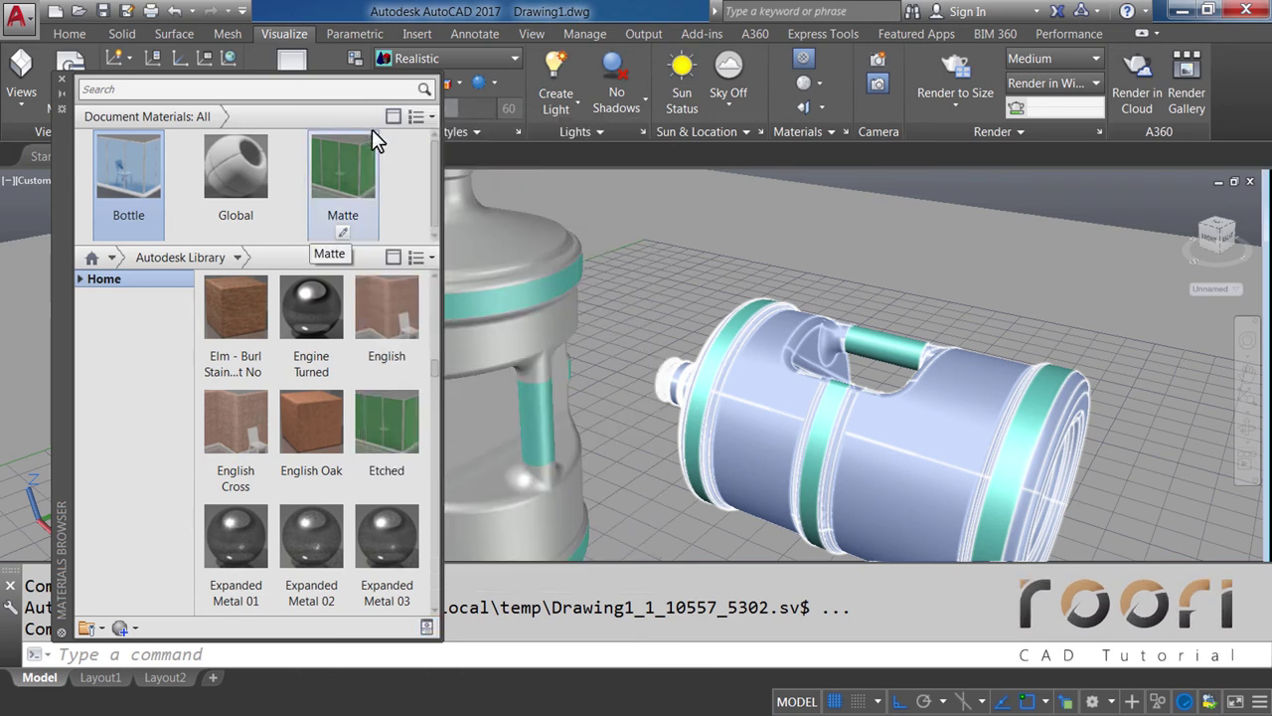
# Close the materials library and select the upright bottle and lying jug solids
pyautogui.click(62, 85)
pyautogui.click(488, 250)
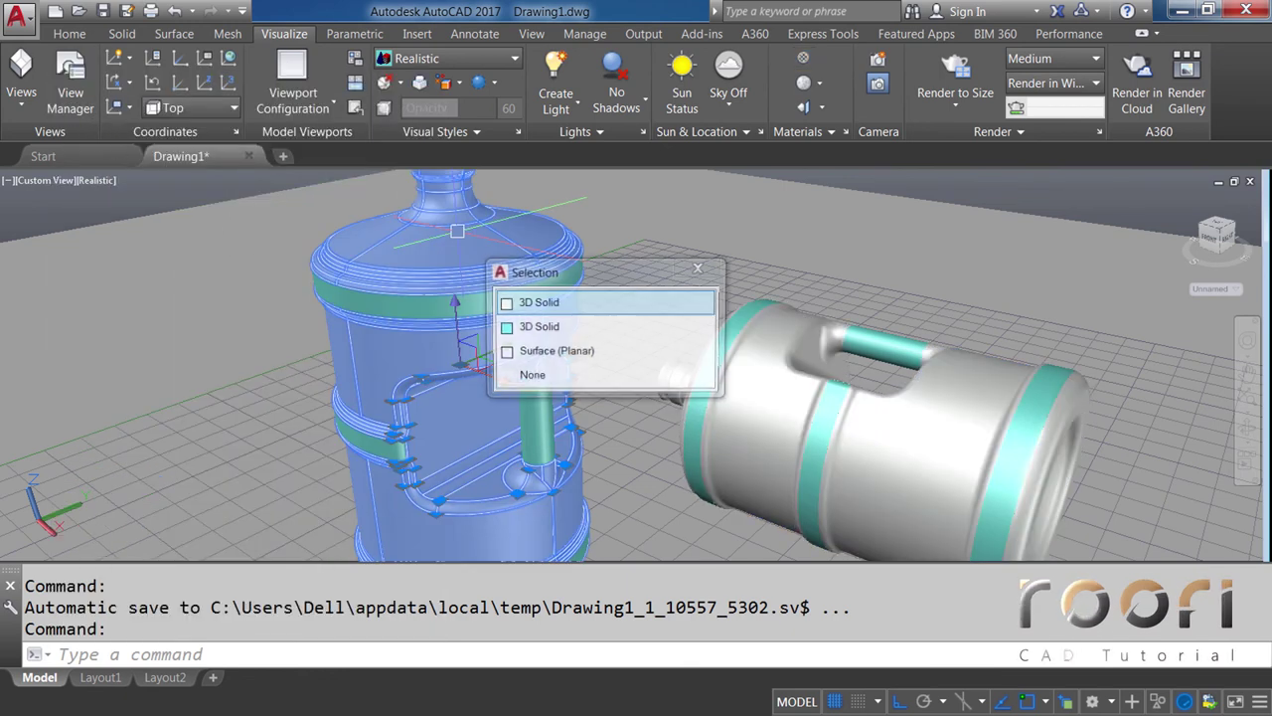
pyautogui.click(502, 303)
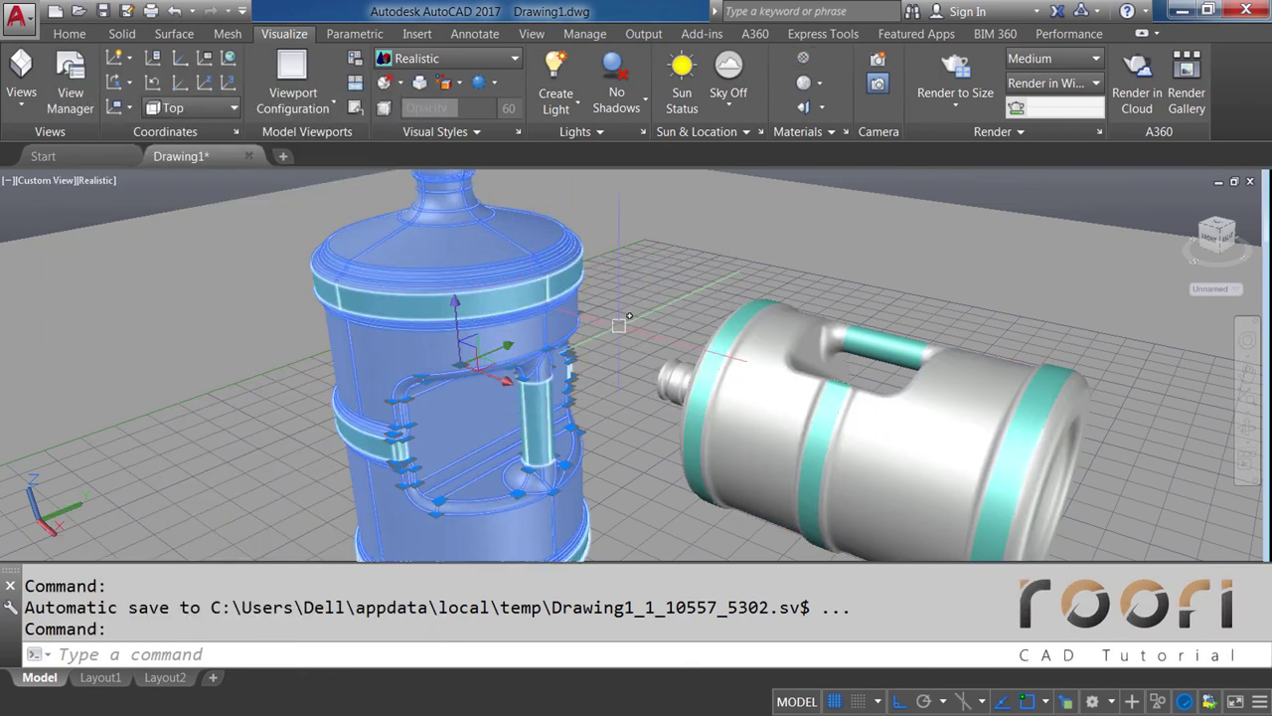
pyautogui.click(674, 361)
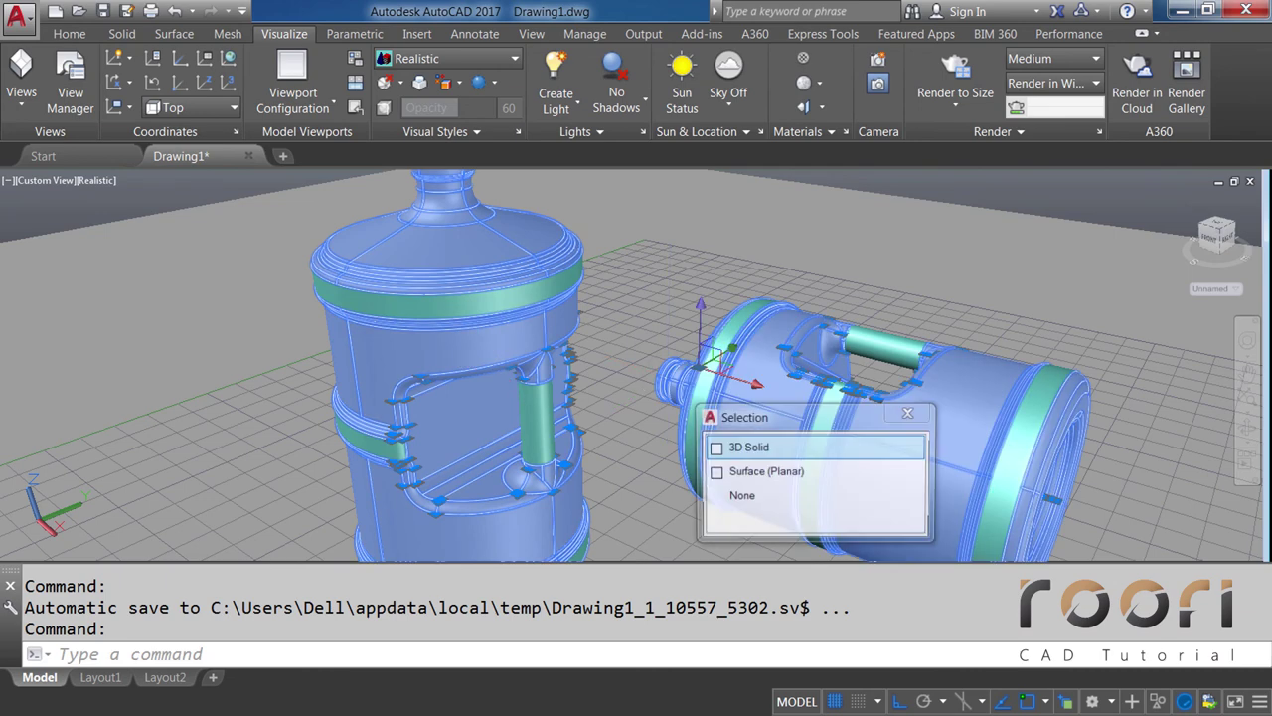
pyautogui.click(753, 447)
# Assign the Bottle material to both solids in Properties, then close it and clear the selection
pyautogui.rightClick(647, 225)
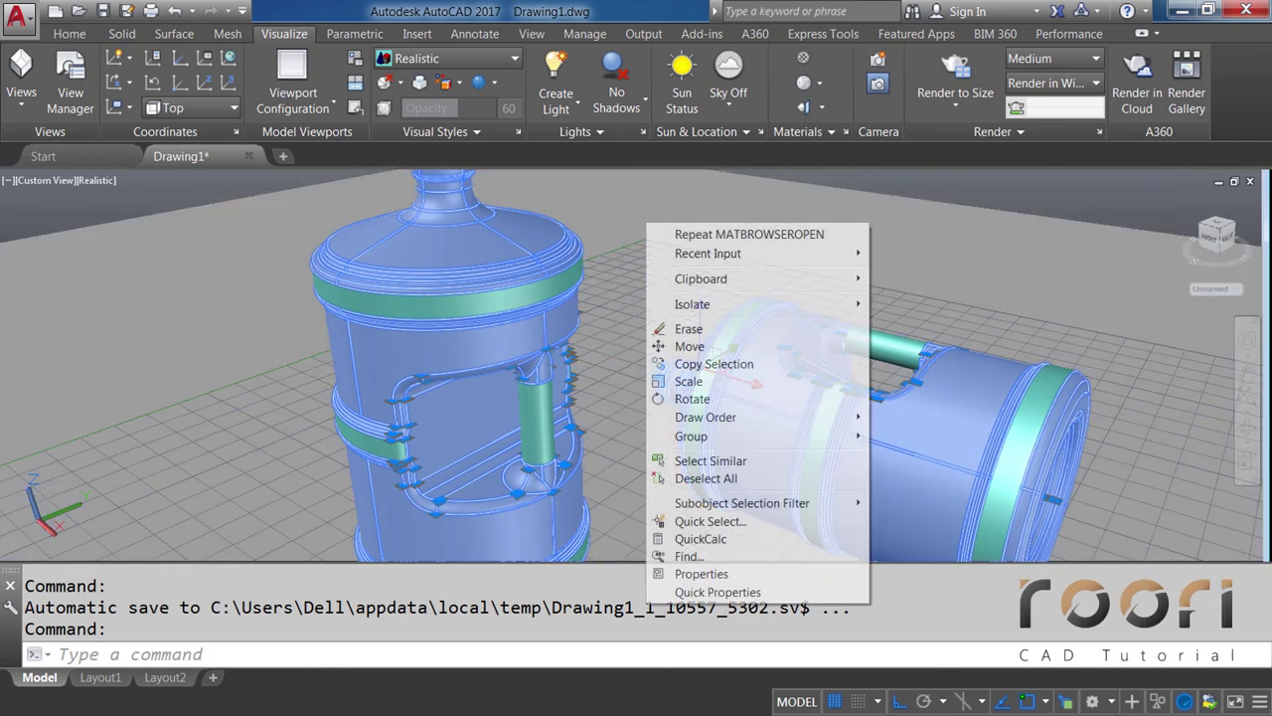
pyautogui.click(701, 574)
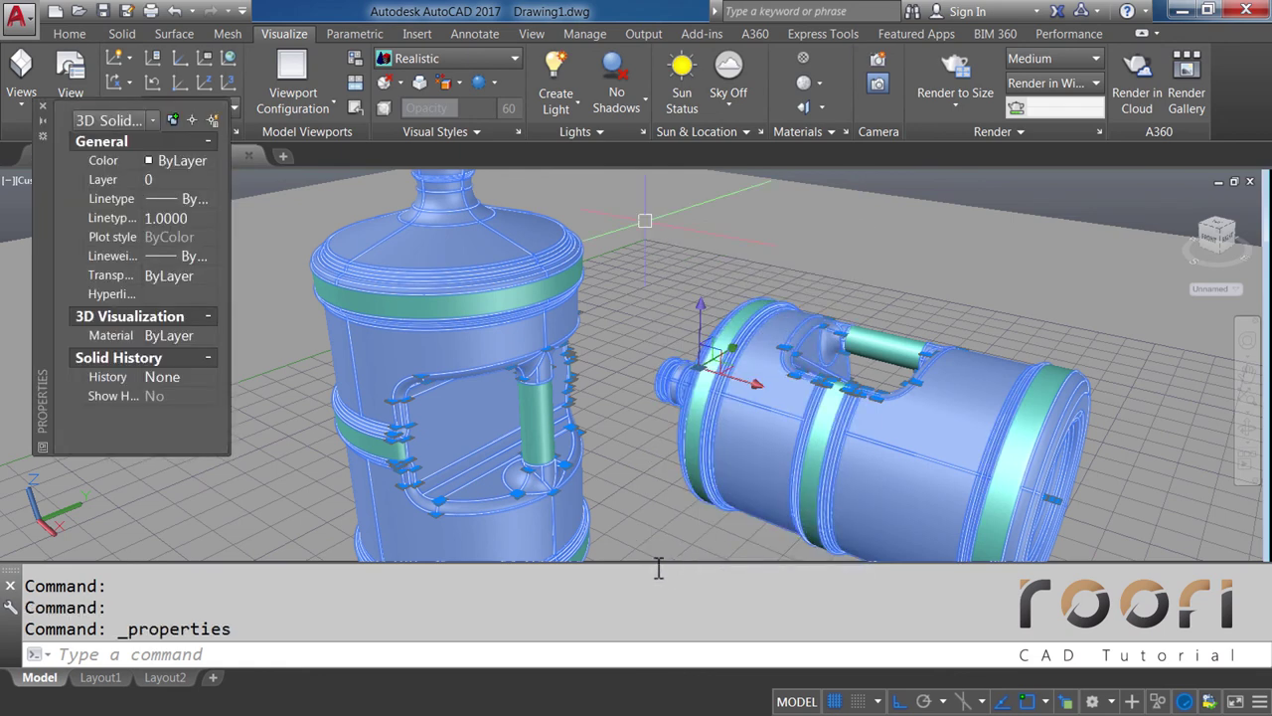
pyautogui.click(209, 335)
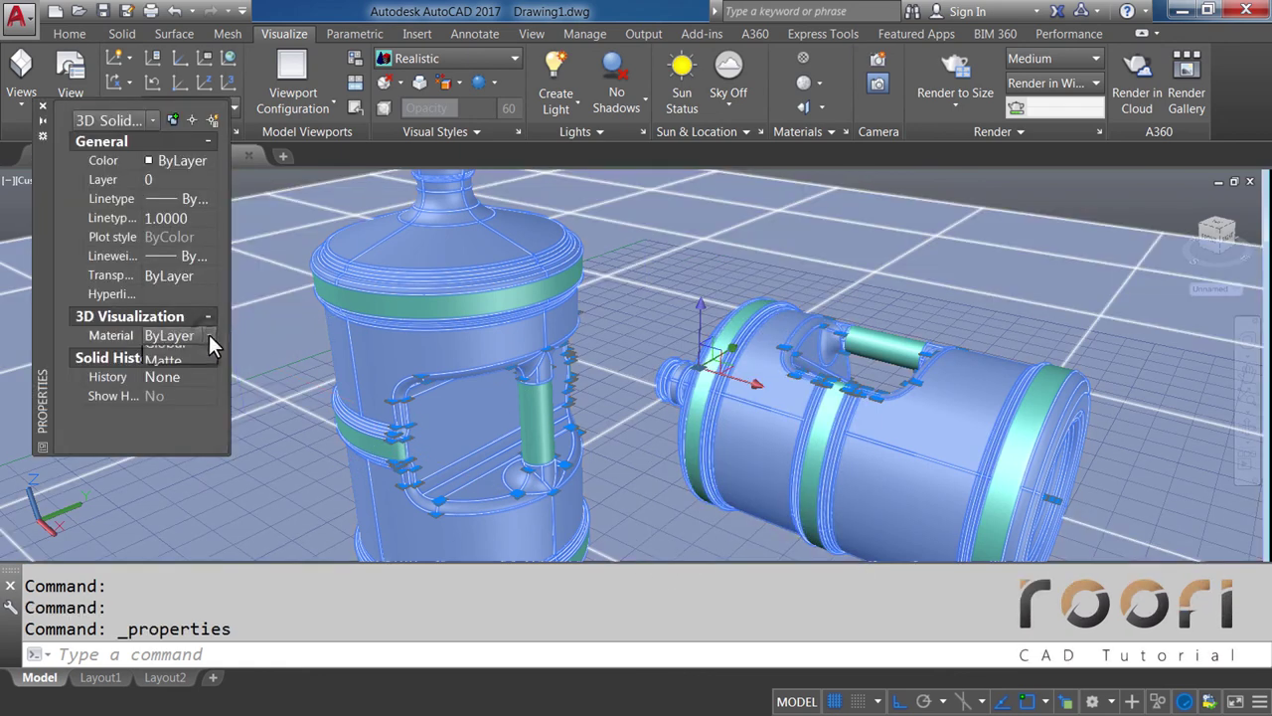
pyautogui.click(209, 335)
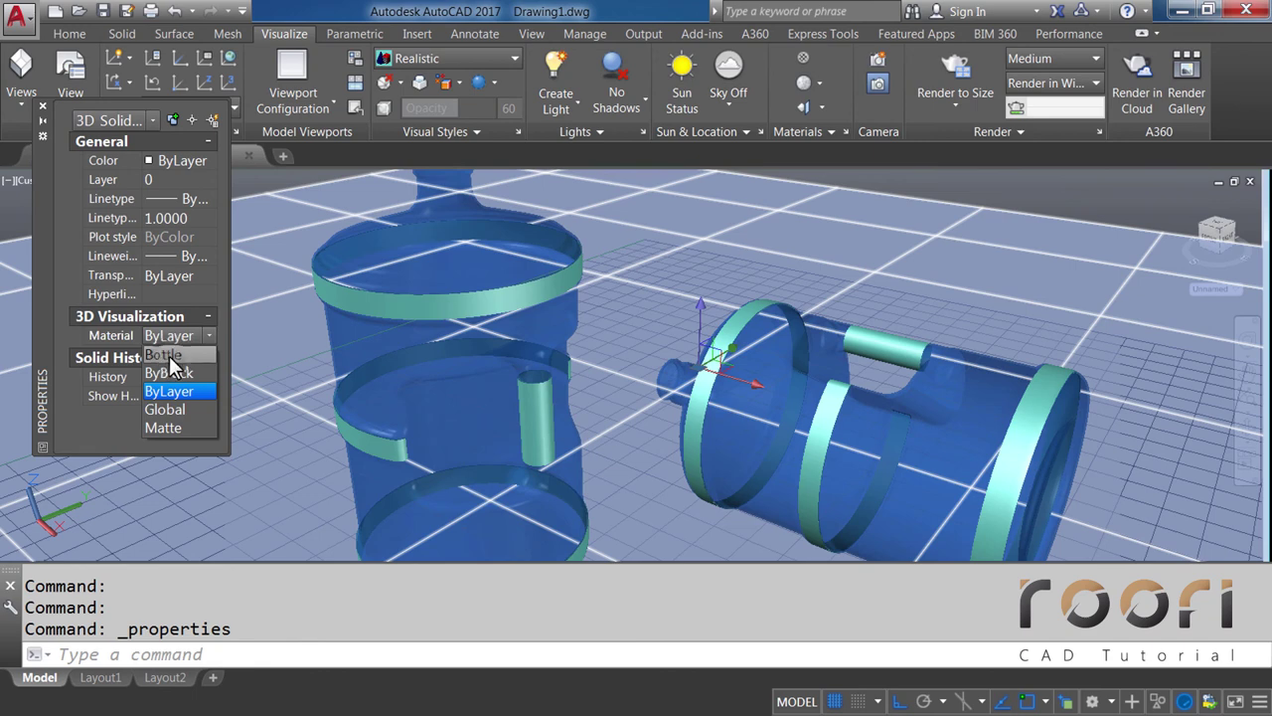
pyautogui.click(169, 355)
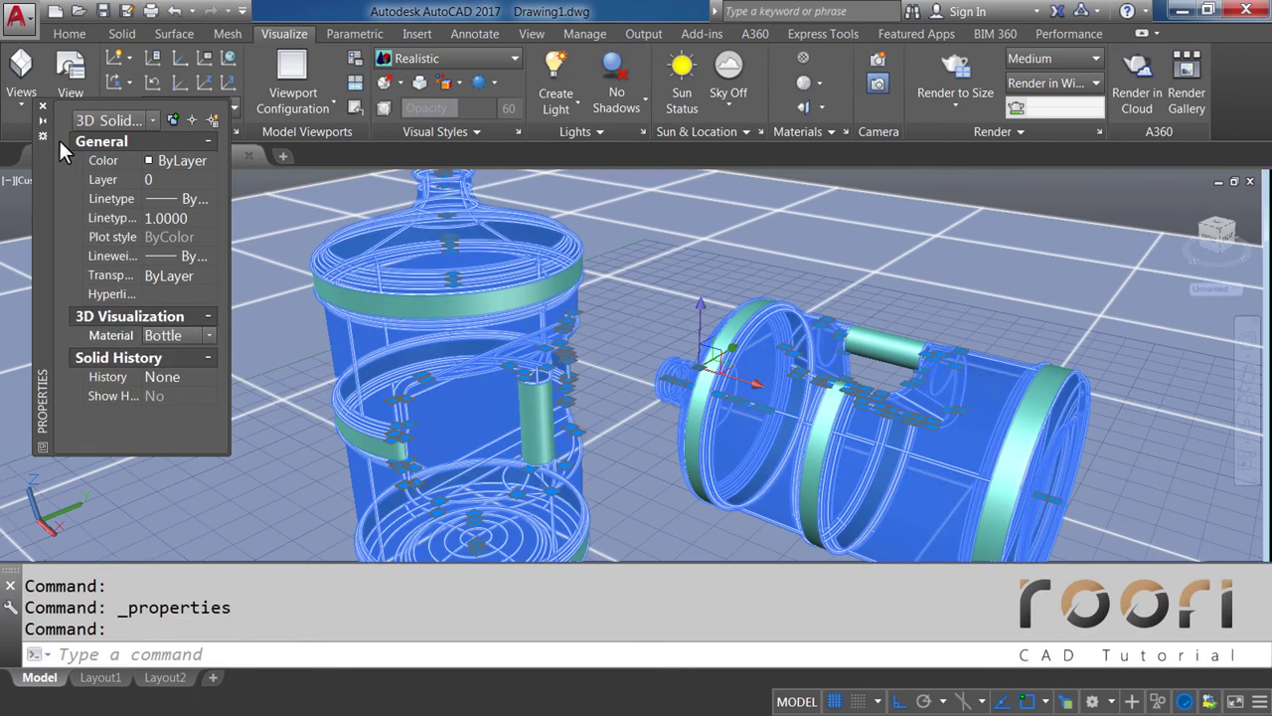
pyautogui.click(42, 104)
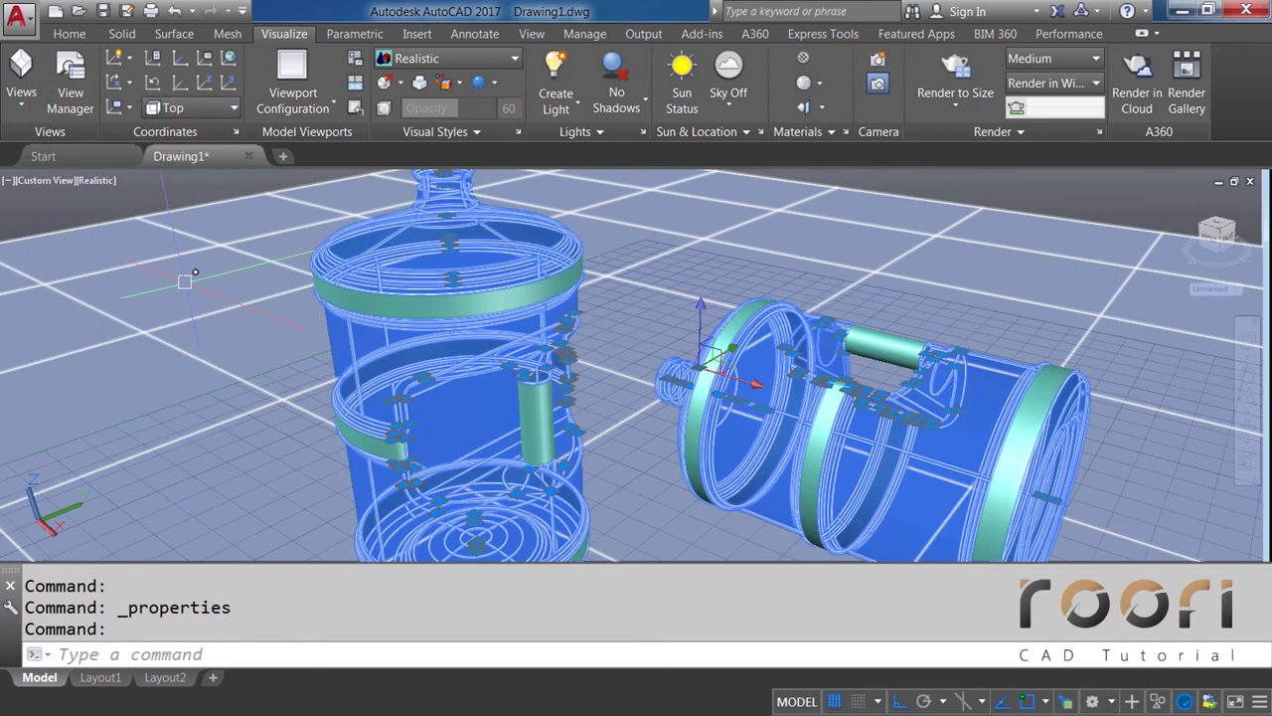
pyautogui.press('Escape')
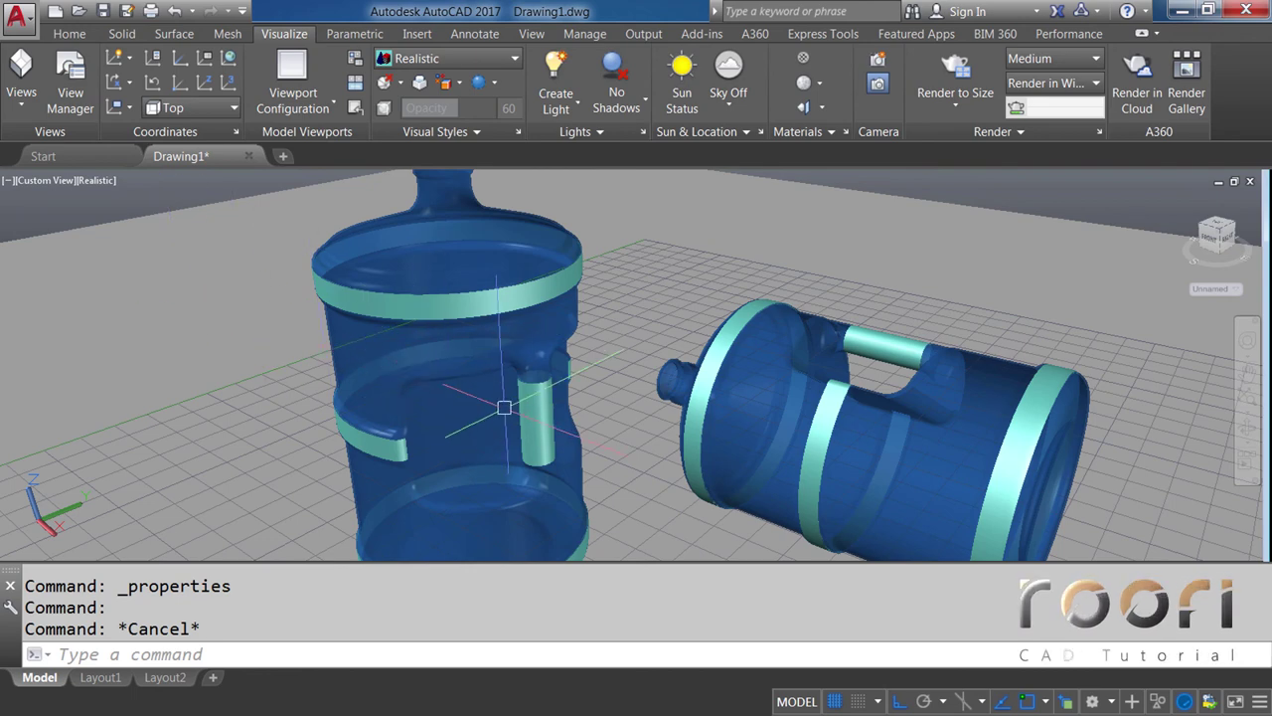
# Select the band and handle solids of both bottles, using selection cycling to skip the ground
pyautogui.click(538, 417)
pyautogui.click(540, 418)
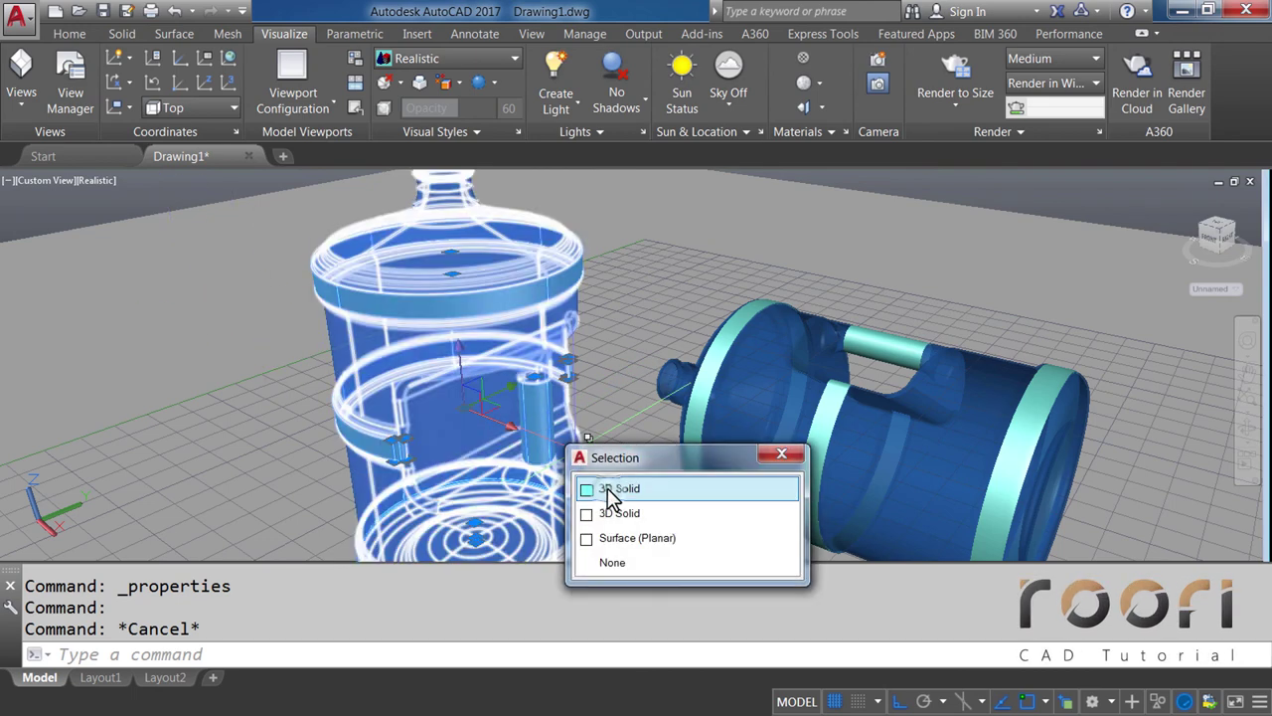
pyautogui.click(621, 531)
pyautogui.press('Escape')
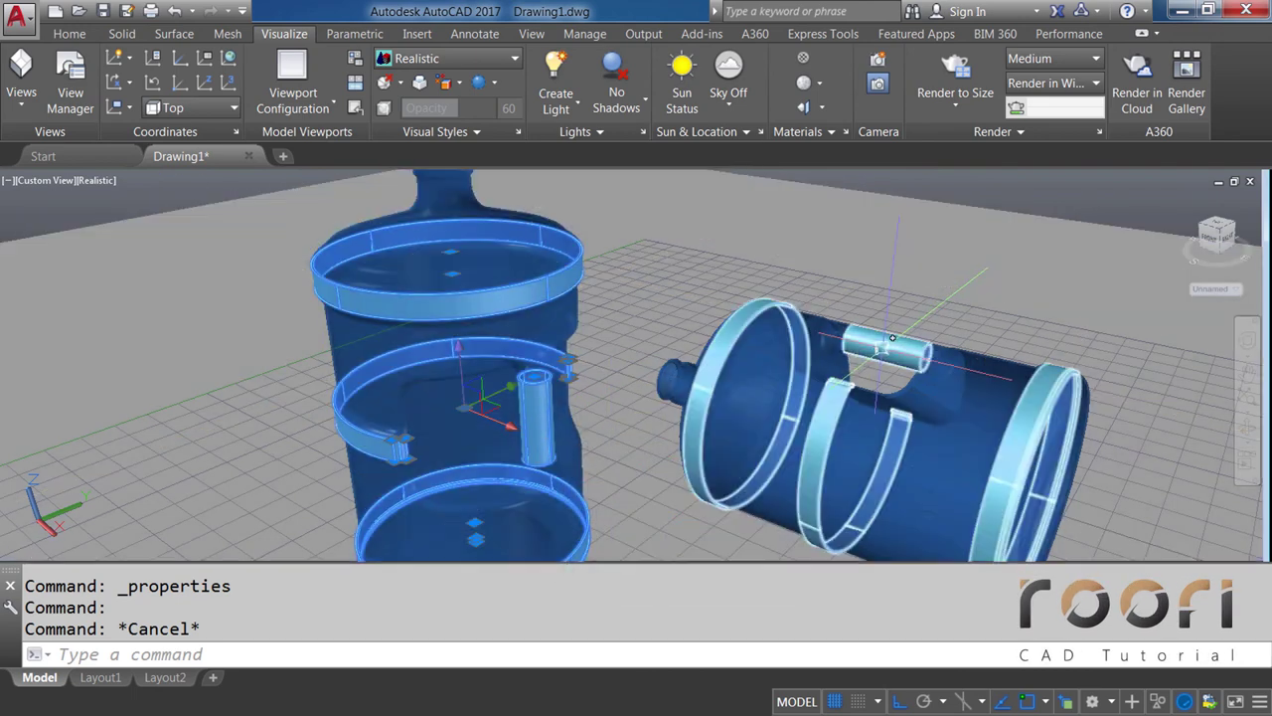
pyautogui.click(899, 380)
pyautogui.click(965, 420)
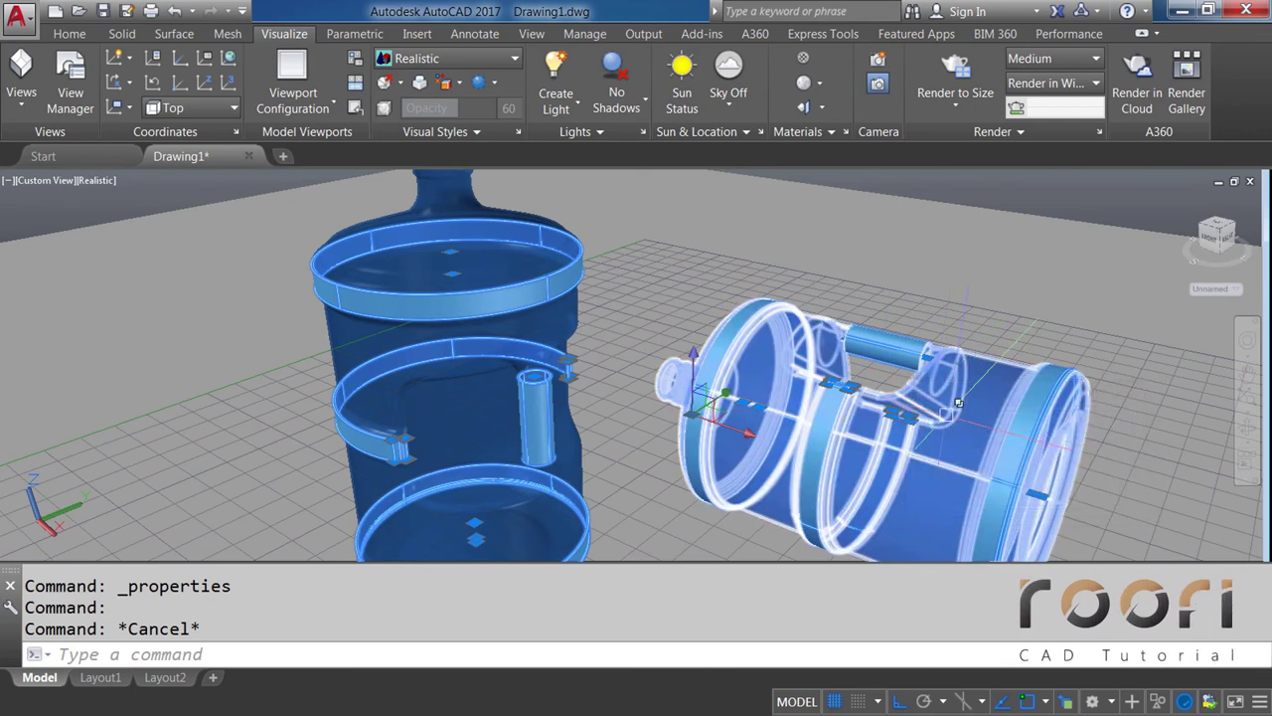
pyautogui.click(684, 230)
# Set the selected bands' and handles' material to Matte in Properties and close the palette
pyautogui.rightClick(674, 241)
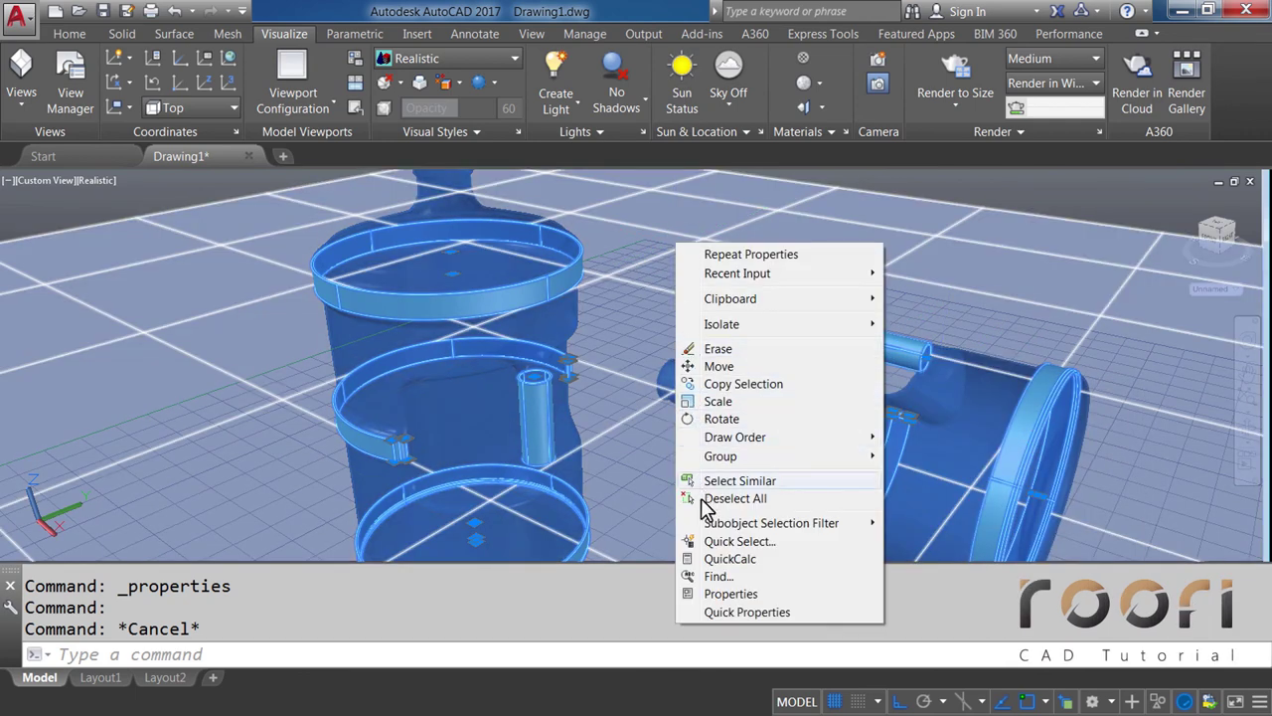
pyautogui.click(710, 594)
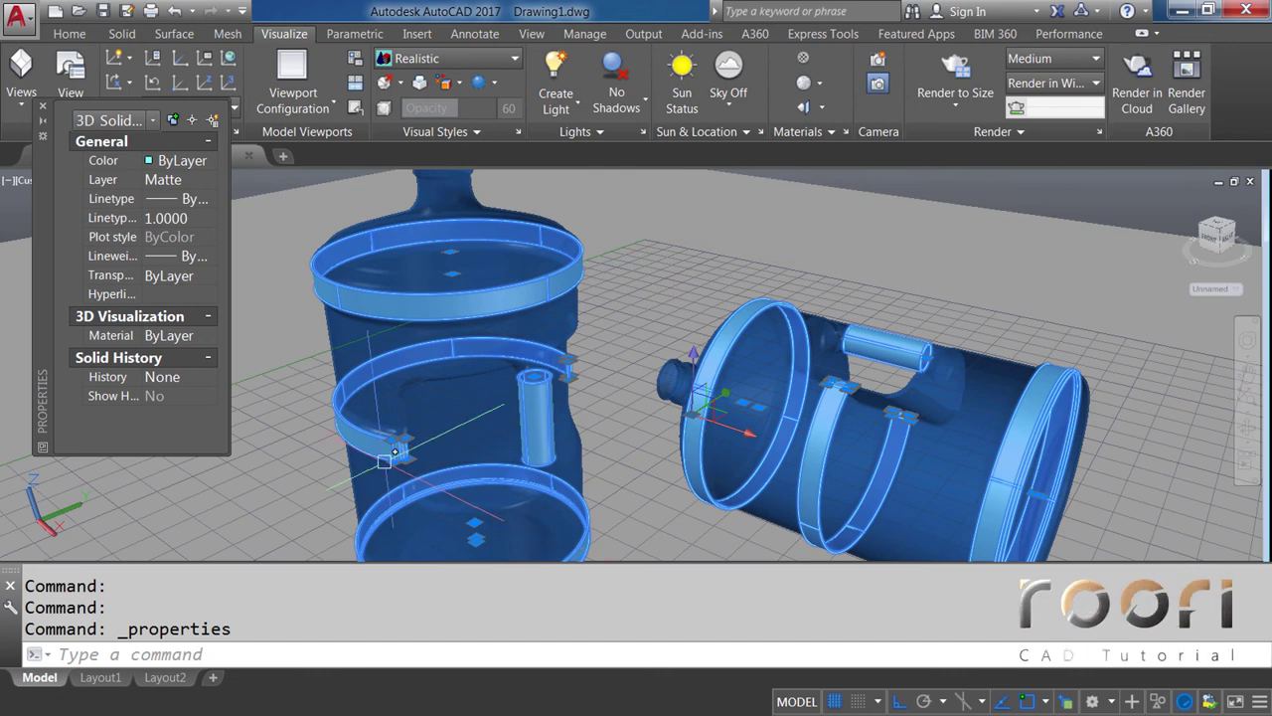
pyautogui.click(204, 335)
pyautogui.click(209, 336)
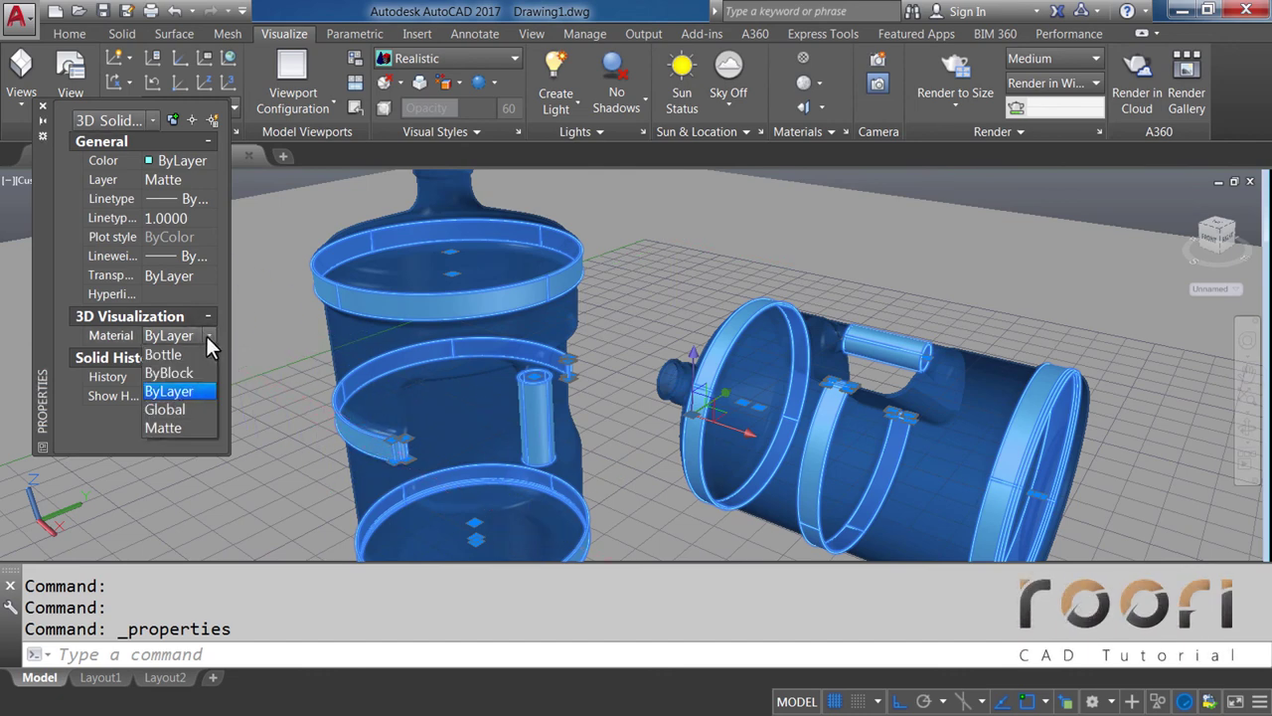
pyautogui.click(164, 429)
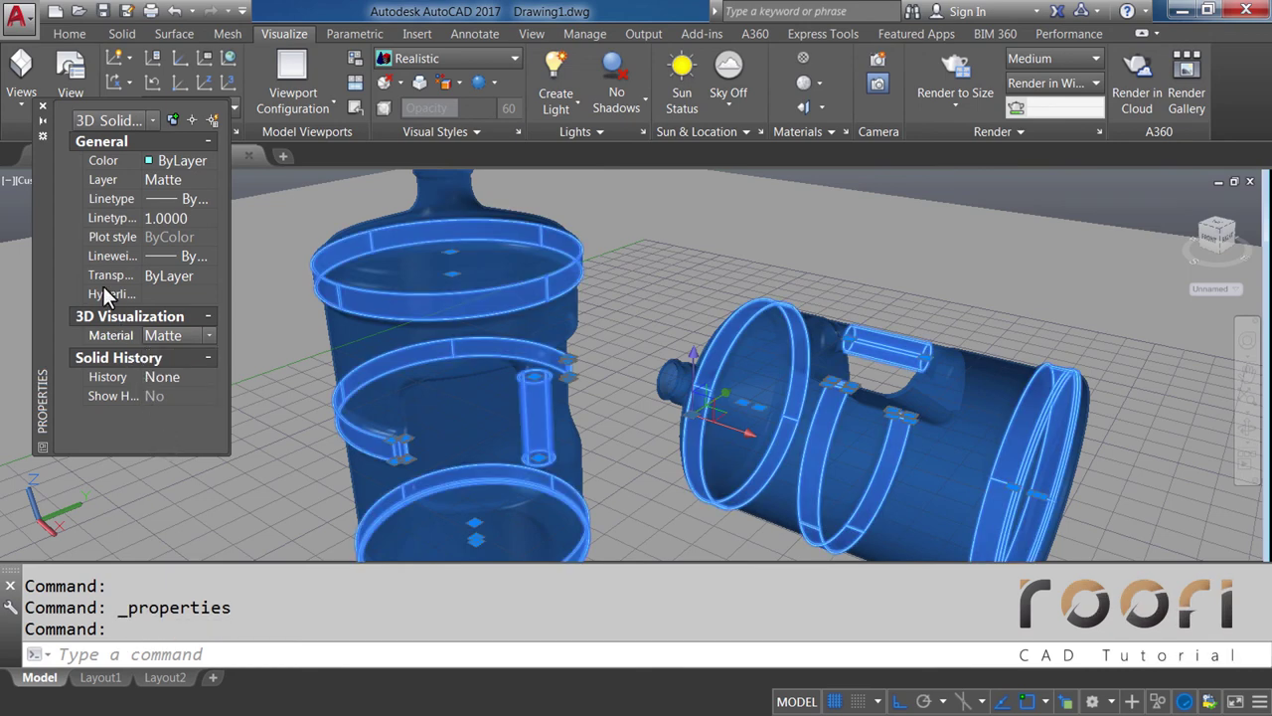
pyautogui.click(42, 105)
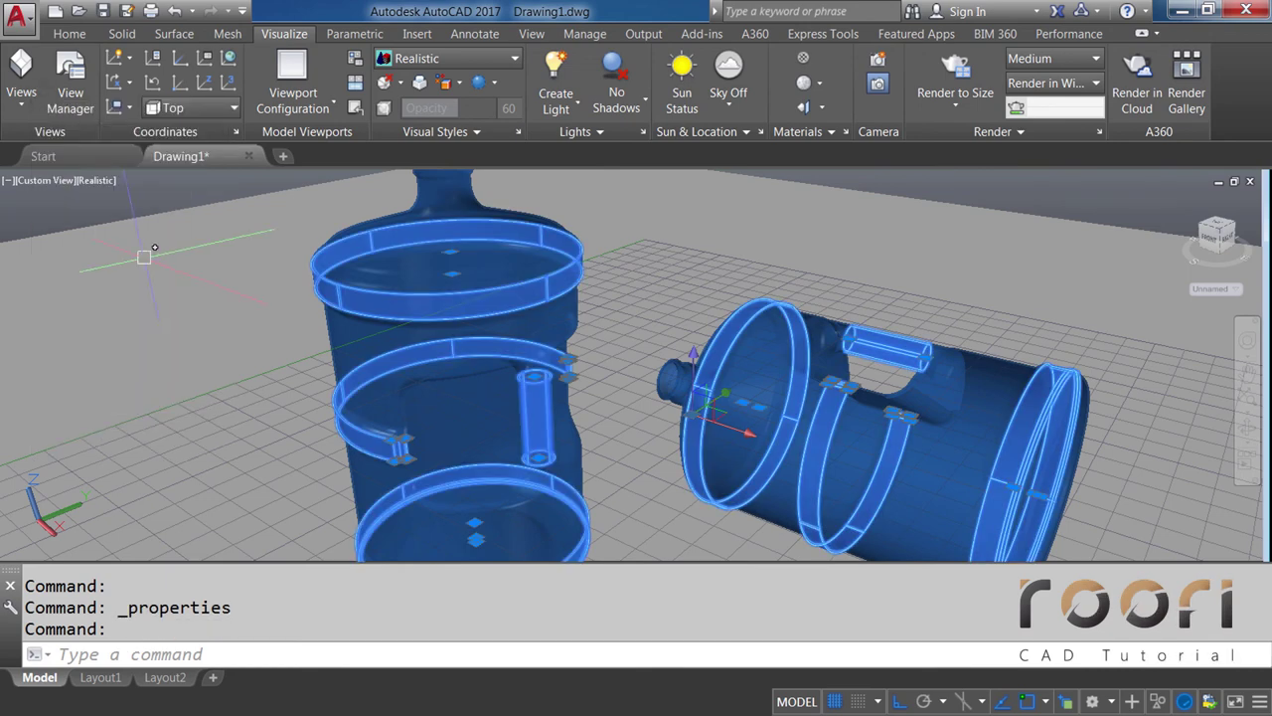
# Clear the selection and switch the viewport shadows from No Shadows to Full Shadows
pyautogui.press('Escape')
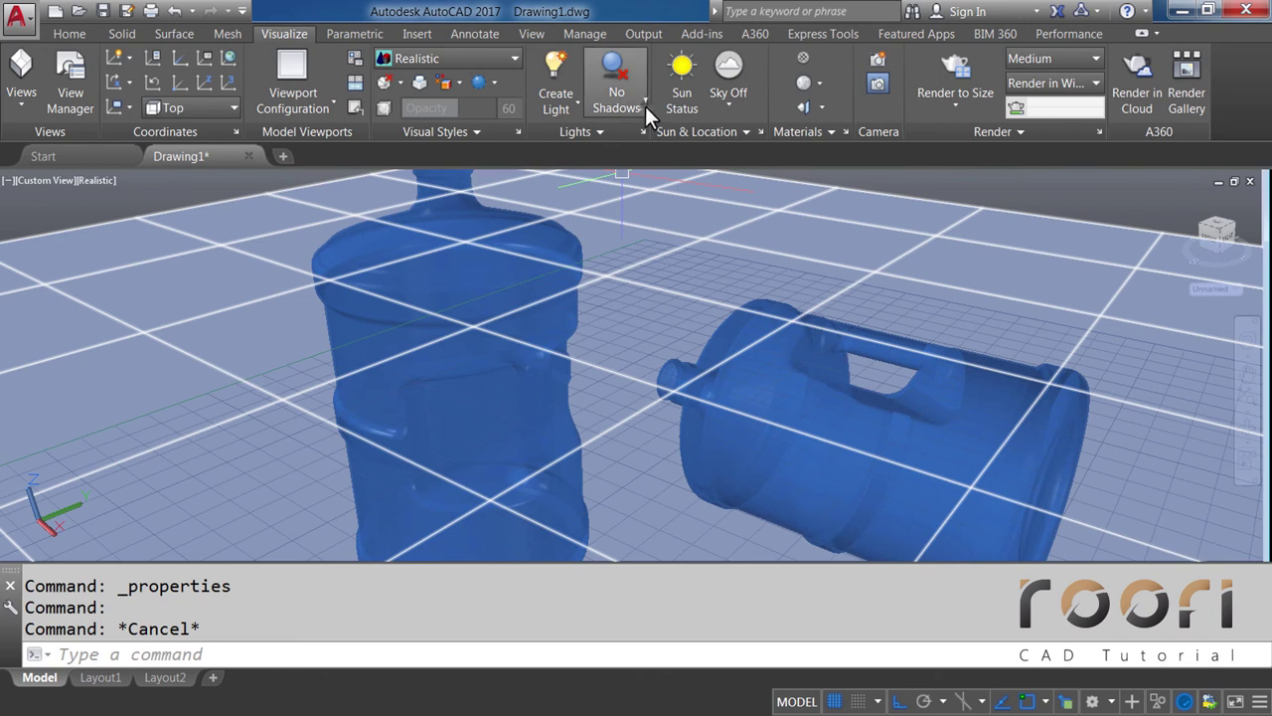
pyautogui.click(645, 107)
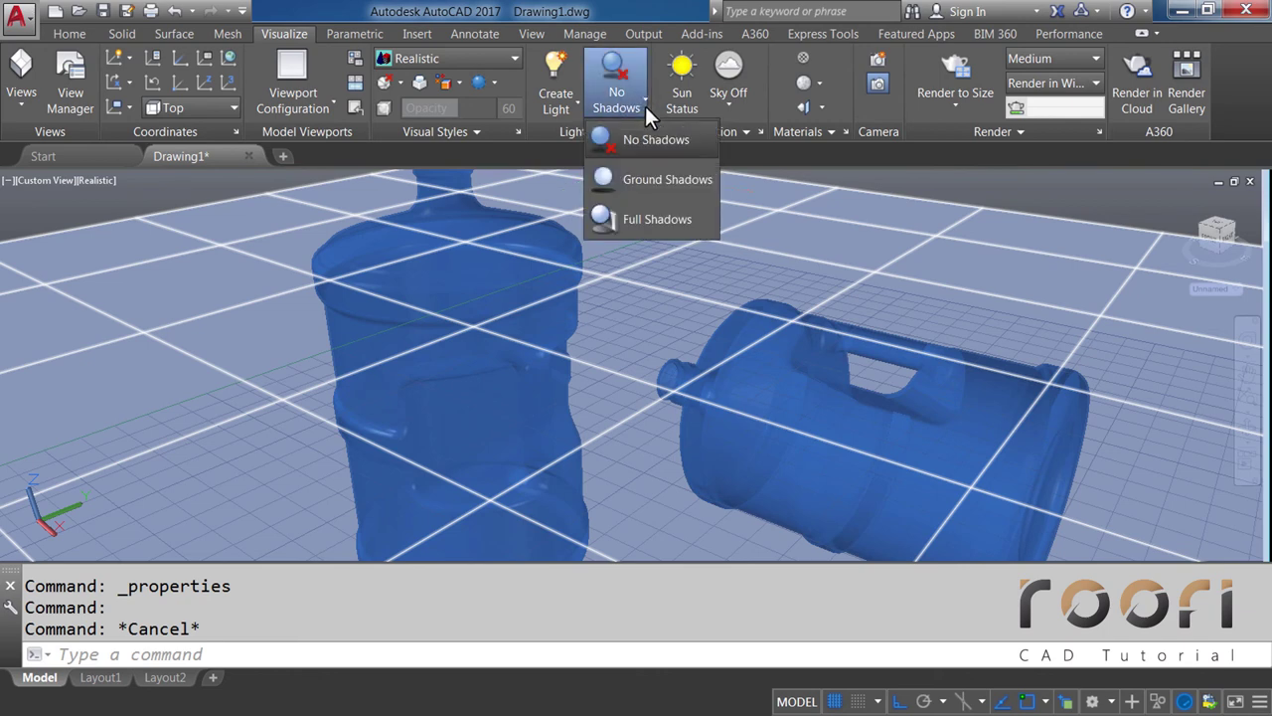
pyautogui.click(647, 216)
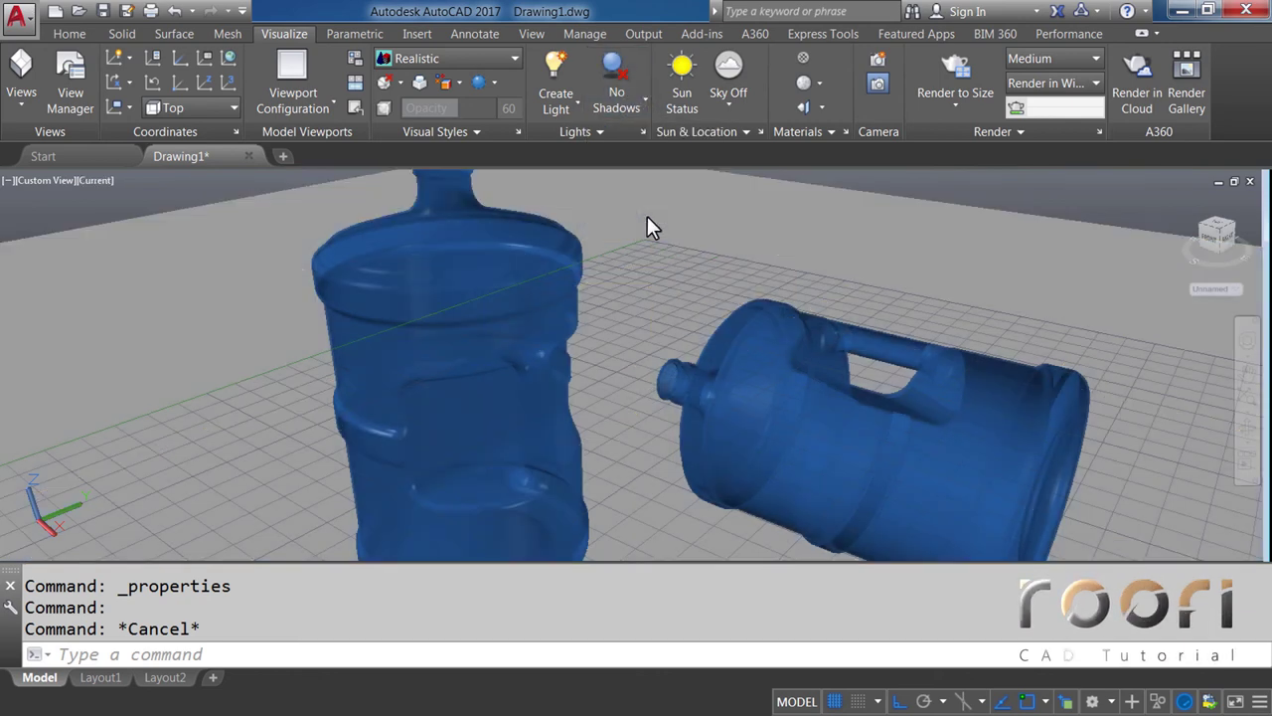
# Open the Render Environment & Exposure palette with the RENVIRONMENT command
pyautogui.press('Escape')
pyautogui.press('Escape')
pyautogui.write('RENDER')
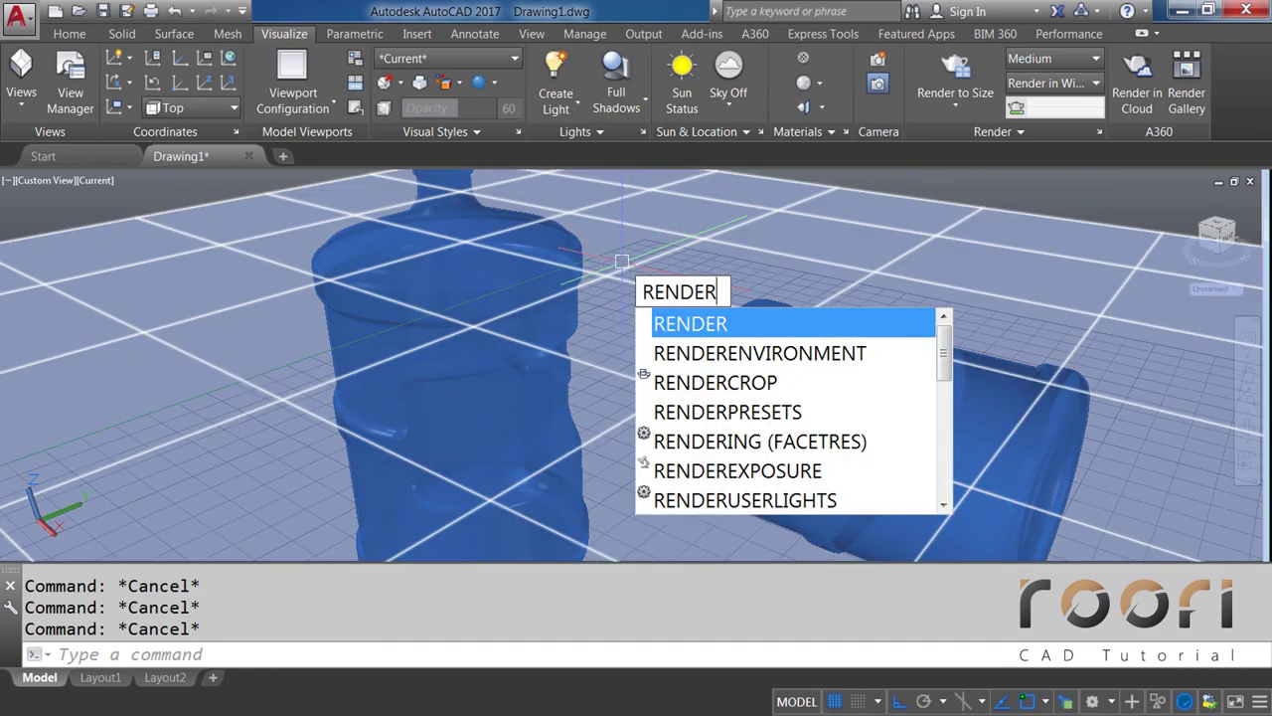
pyautogui.write('EN')
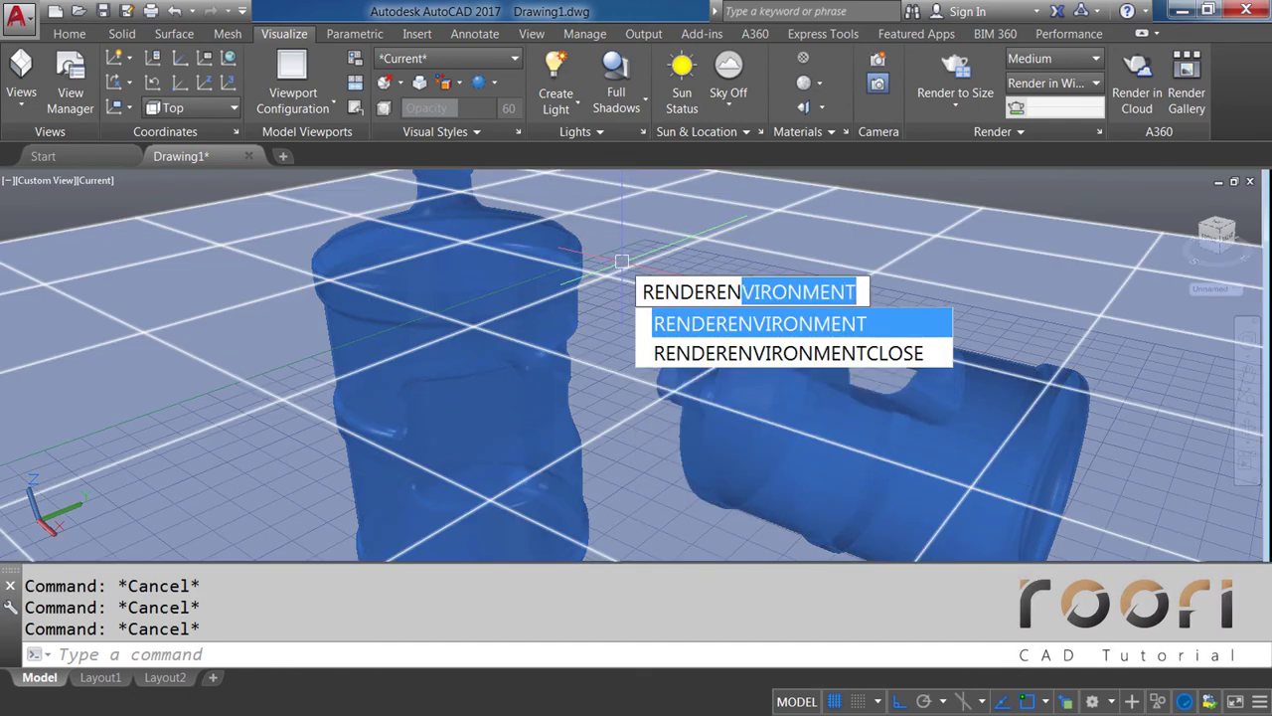
pyautogui.write('VIRON')
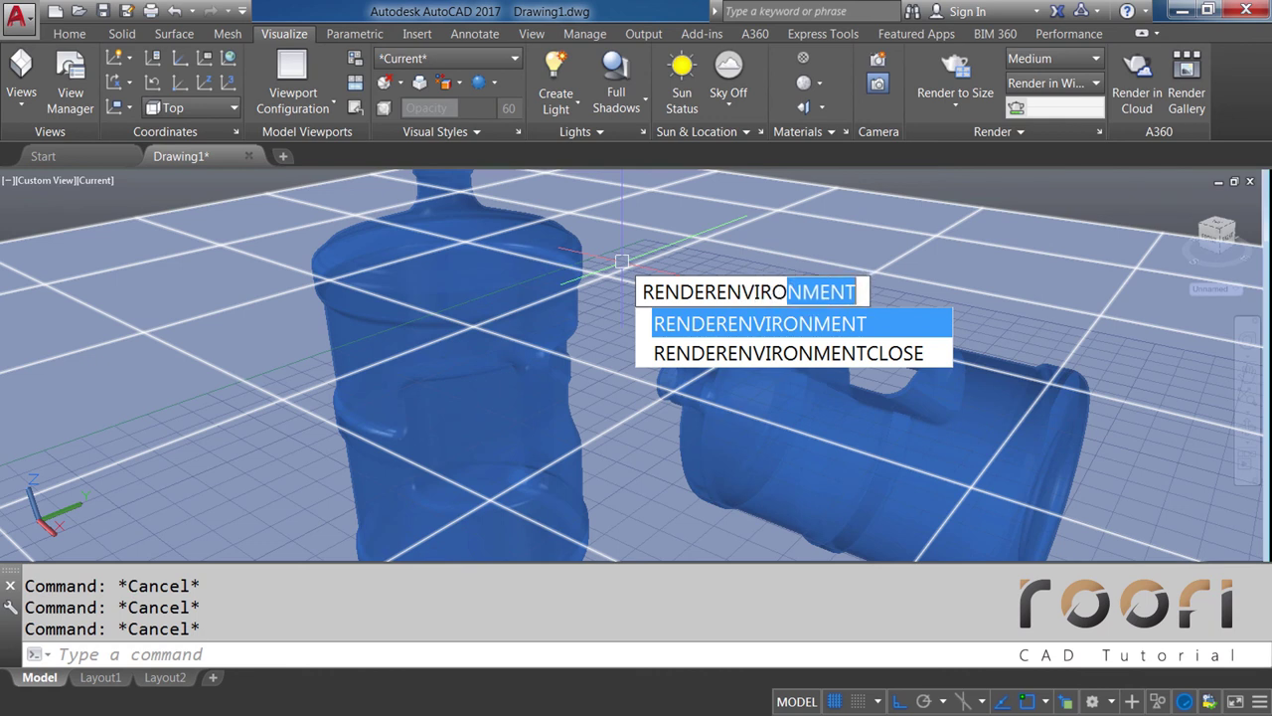
pyautogui.write('ME')
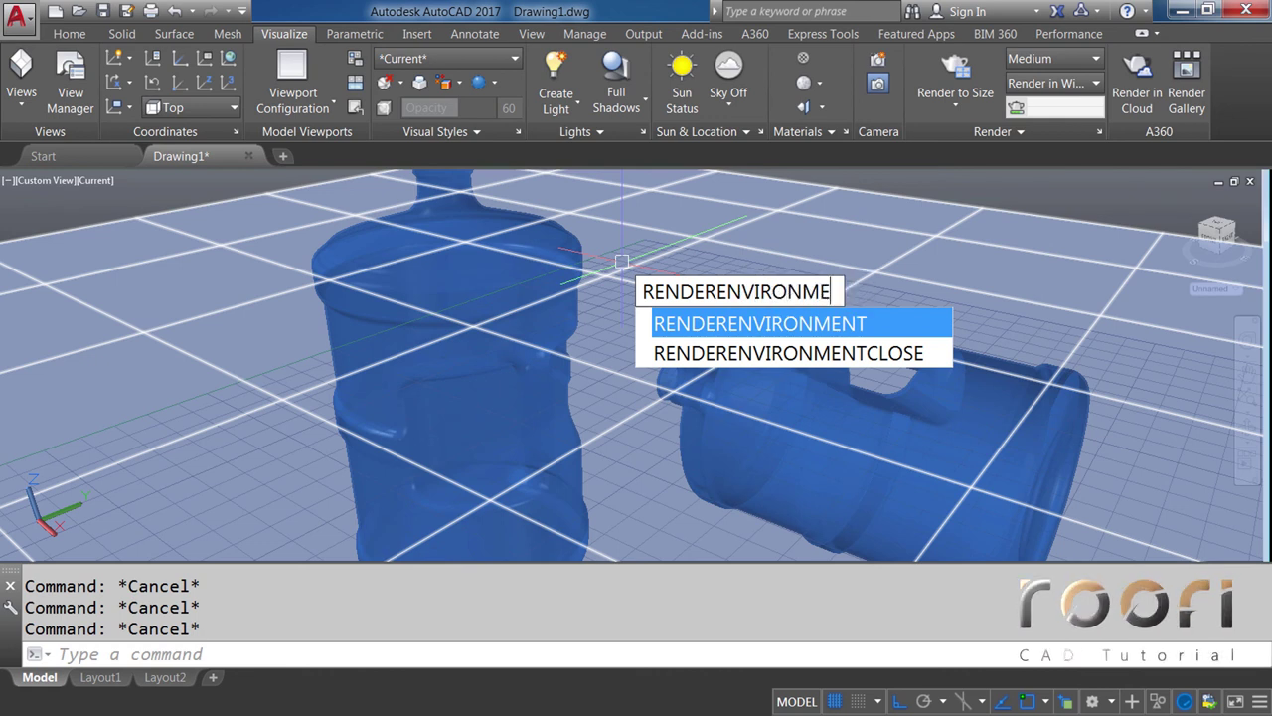
pyautogui.write('NT')
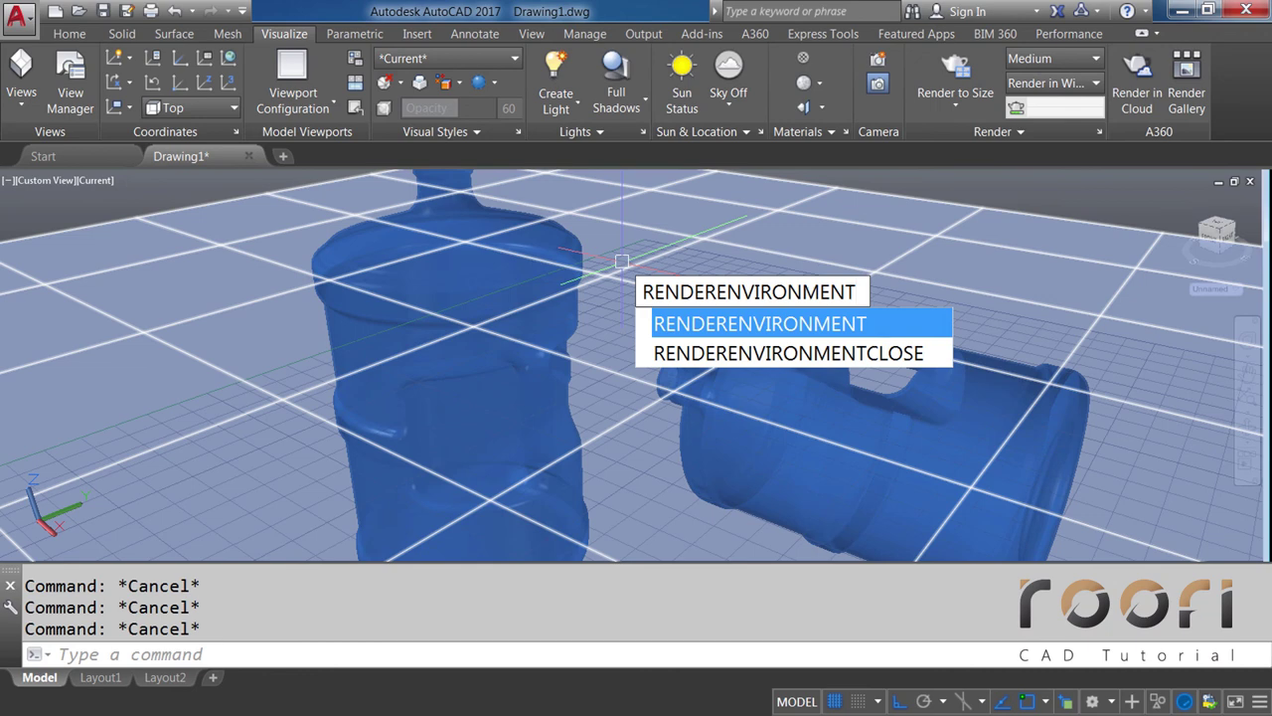
pyautogui.press('Return')
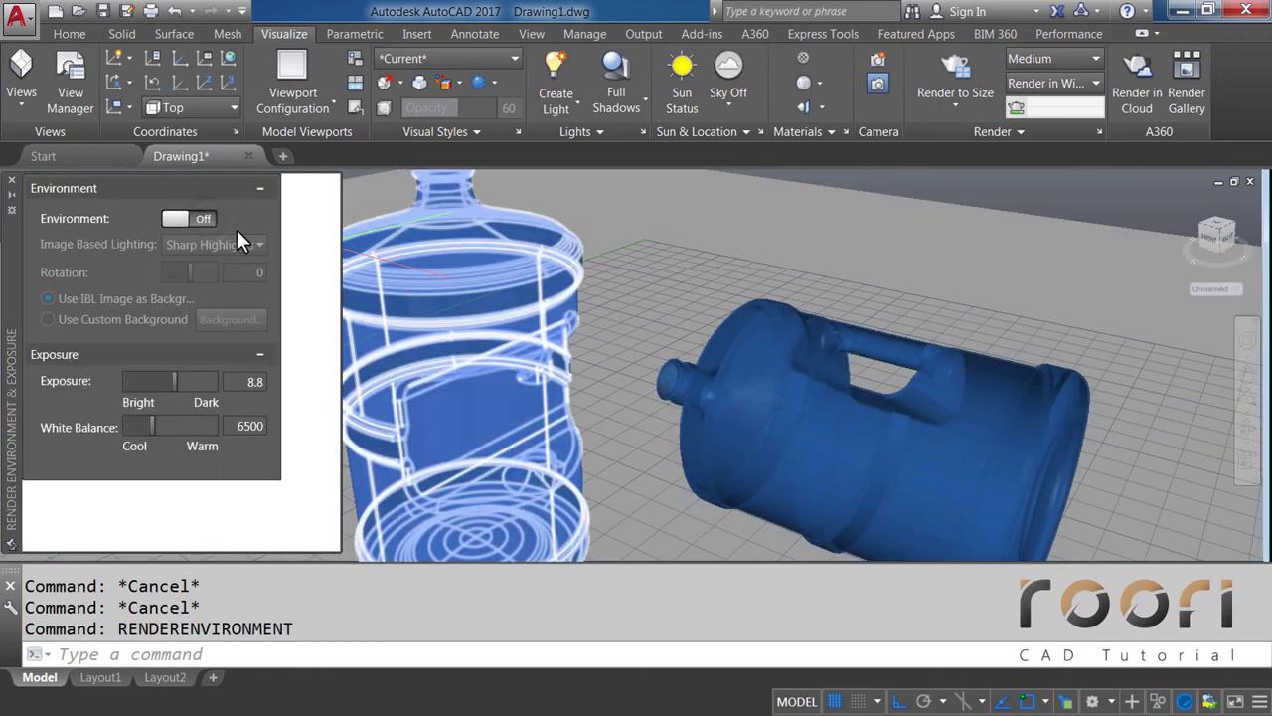
# Turn the render environment on and choose a custom solid-colour background
pyautogui.click(206, 219)
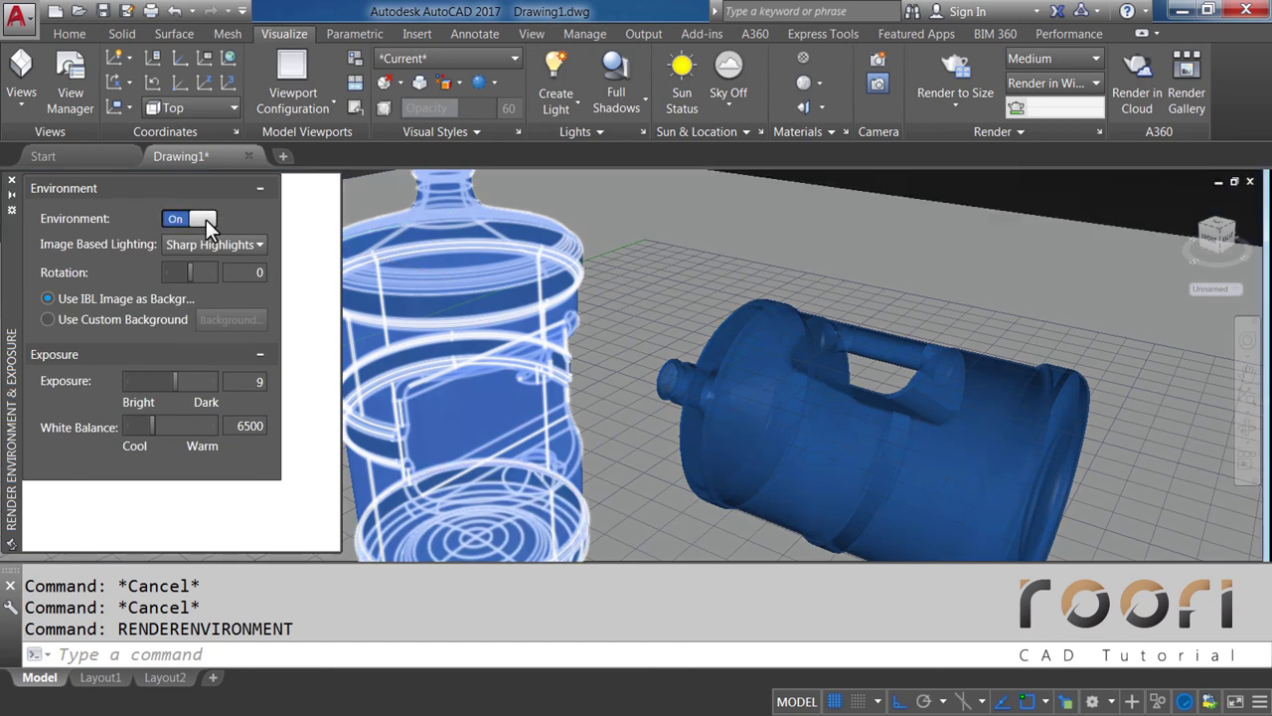
pyautogui.click(46, 318)
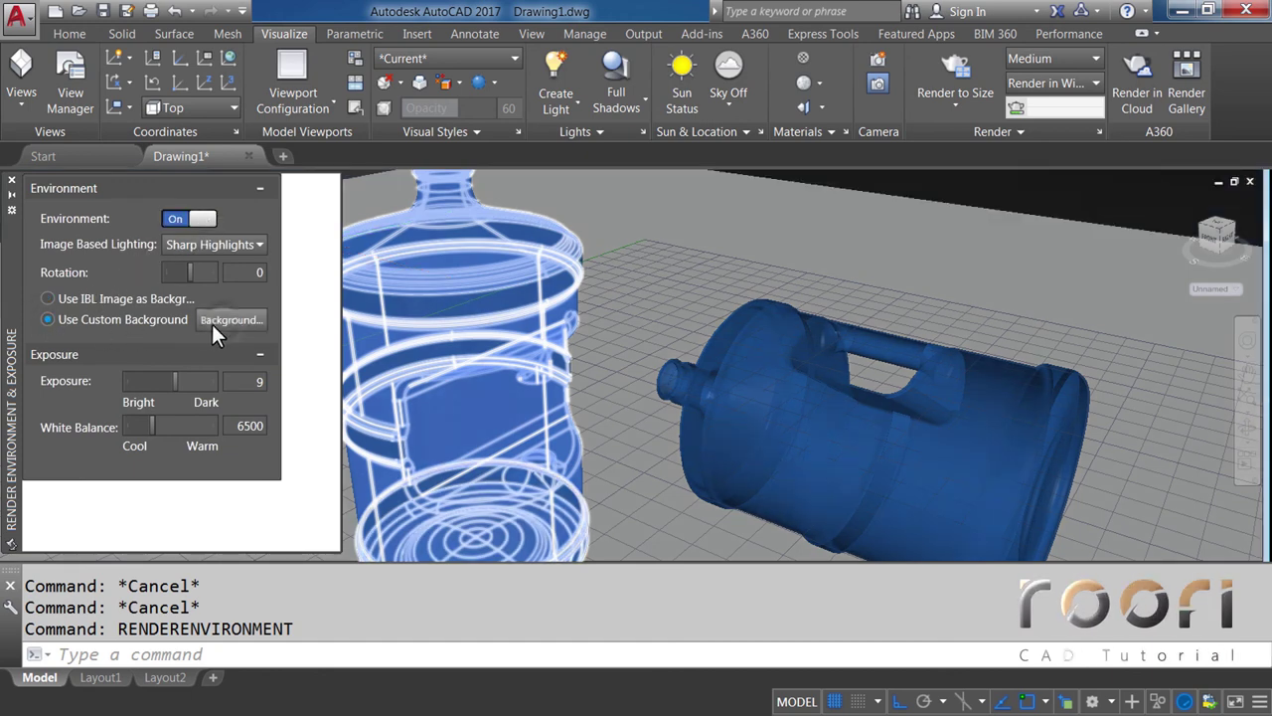
pyautogui.click(222, 320)
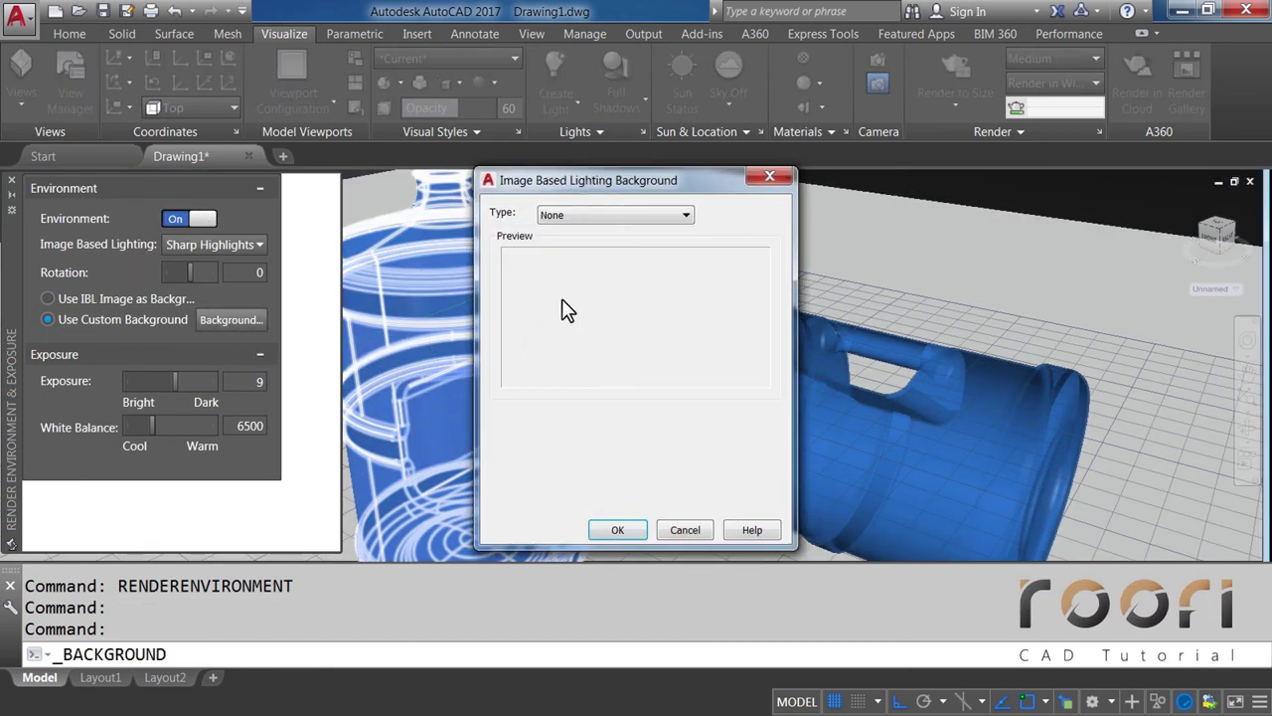
pyautogui.click(557, 243)
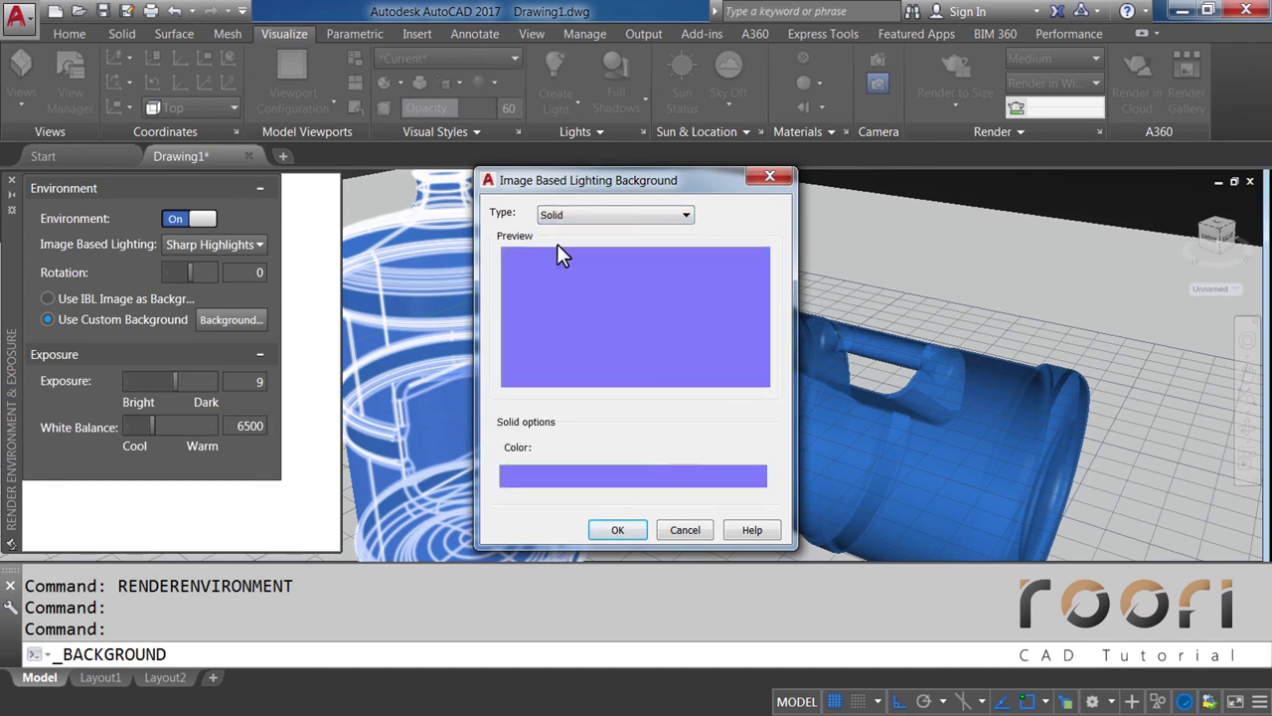
# Set the background colour to index white (255), confirm, and close the palette
pyautogui.click(577, 473)
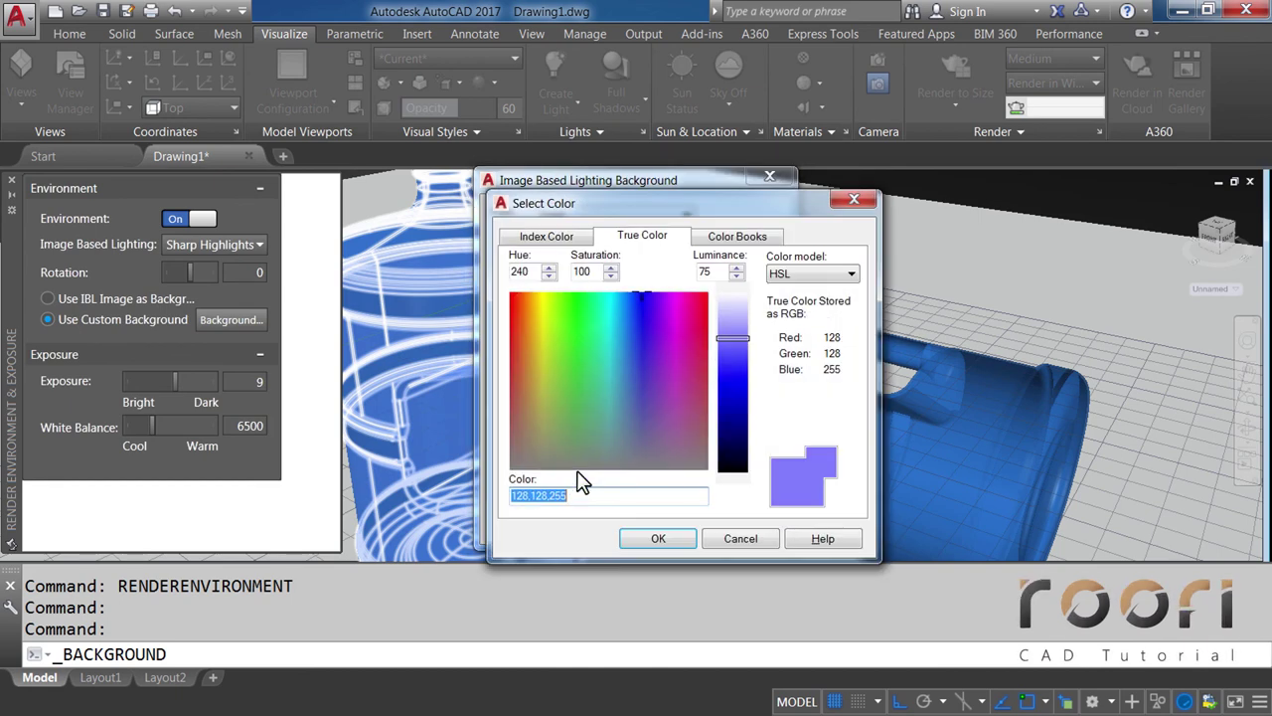
pyautogui.click(548, 243)
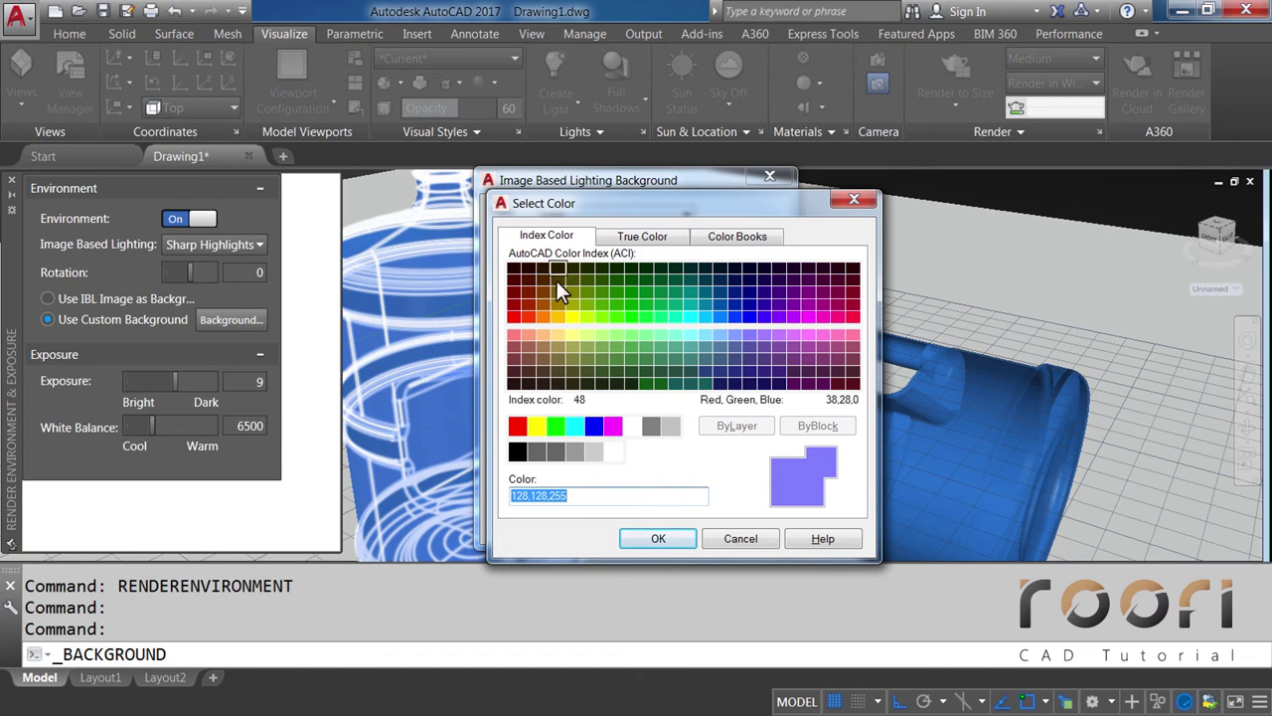
pyautogui.click(614, 456)
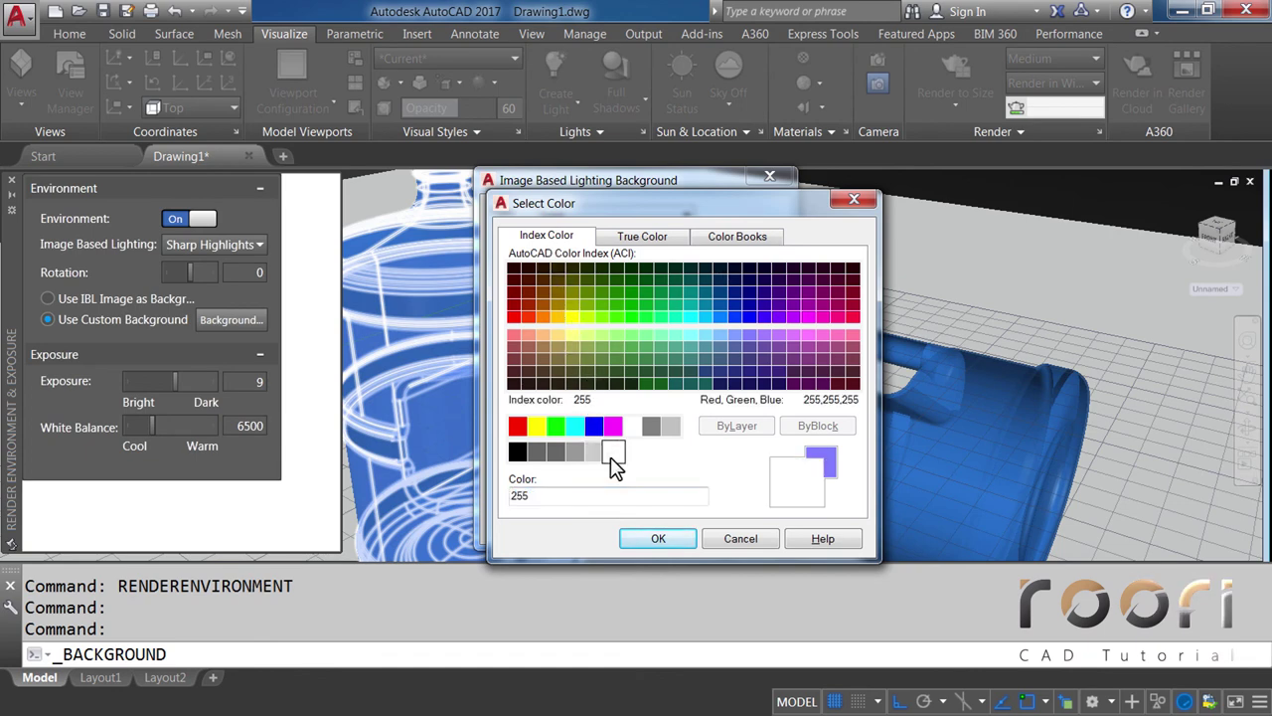
pyautogui.click(641, 539)
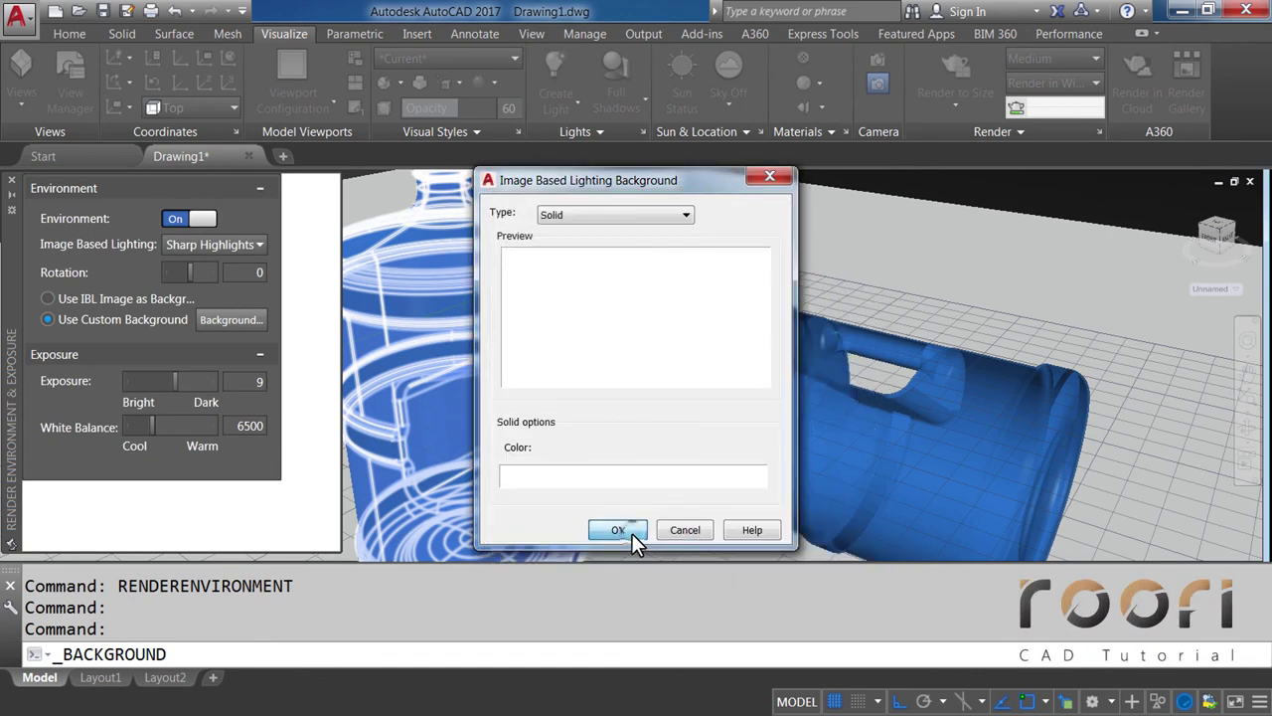
pyautogui.click(631, 532)
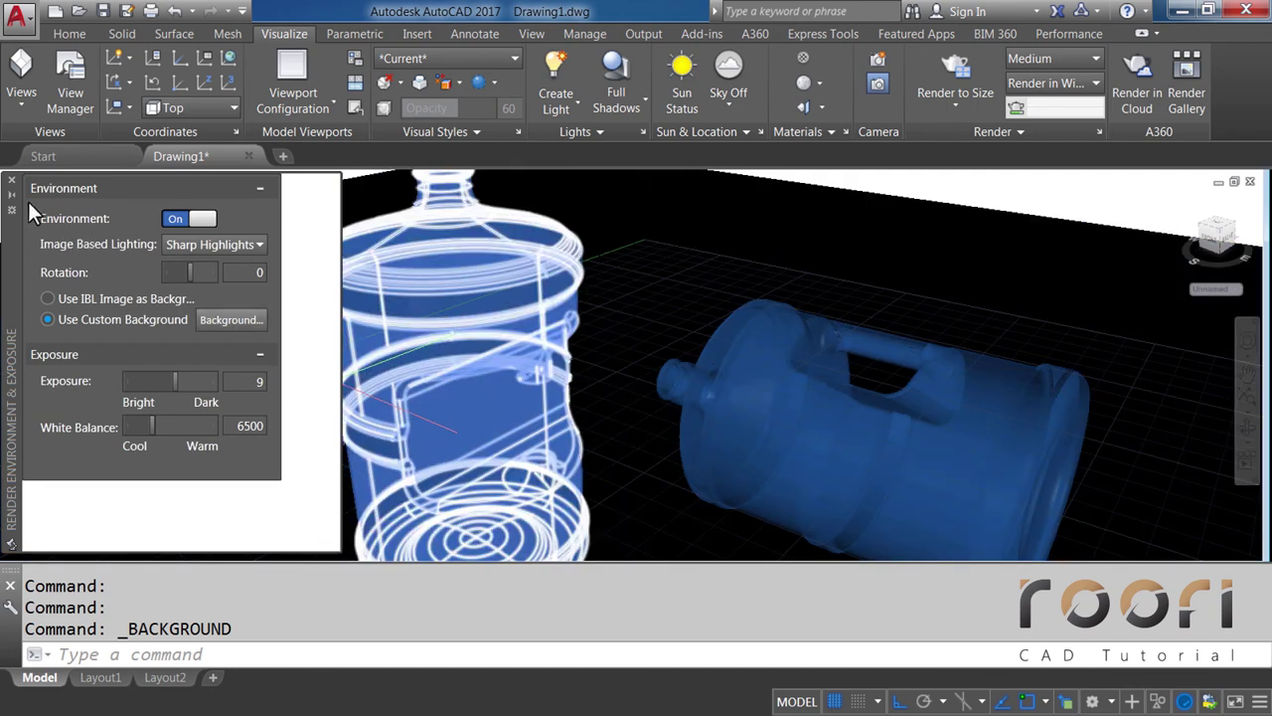
pyautogui.click(11, 181)
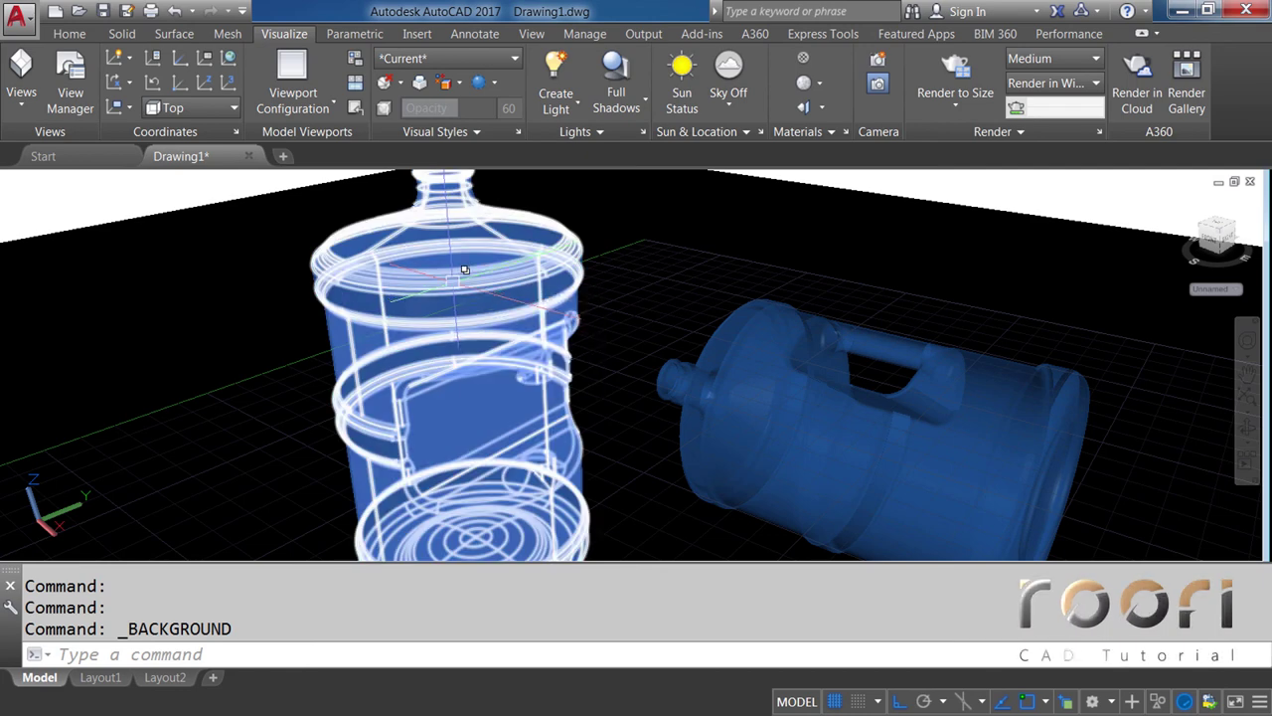
# Orbit the view slightly to reframe the two blue bottles on the floor
pyautogui.moveTo(519, 316)
pyautogui.keyDown('shift'); pyautogui.mouseDown(button='middle')
pyautogui.moveTo(509, 327)
pyautogui.moveTo(495, 288)
pyautogui.moveTo(488, 321)
pyautogui.mouseUp(button='middle'); pyautogui.keyUp('shift')
pyautogui.moveTo(568, 387)
pyautogui.keyDown('shift'); pyautogui.mouseDown(button='middle')
pyautogui.moveTo(567, 401)
pyautogui.moveTo(566, 354)
pyautogui.moveTo(554, 369)
pyautogui.mouseUp(button='middle'); pyautogui.keyUp('shift')
# Open render presets with RPREF and set the render size to 1280 x 720
pyautogui.press('Escape')
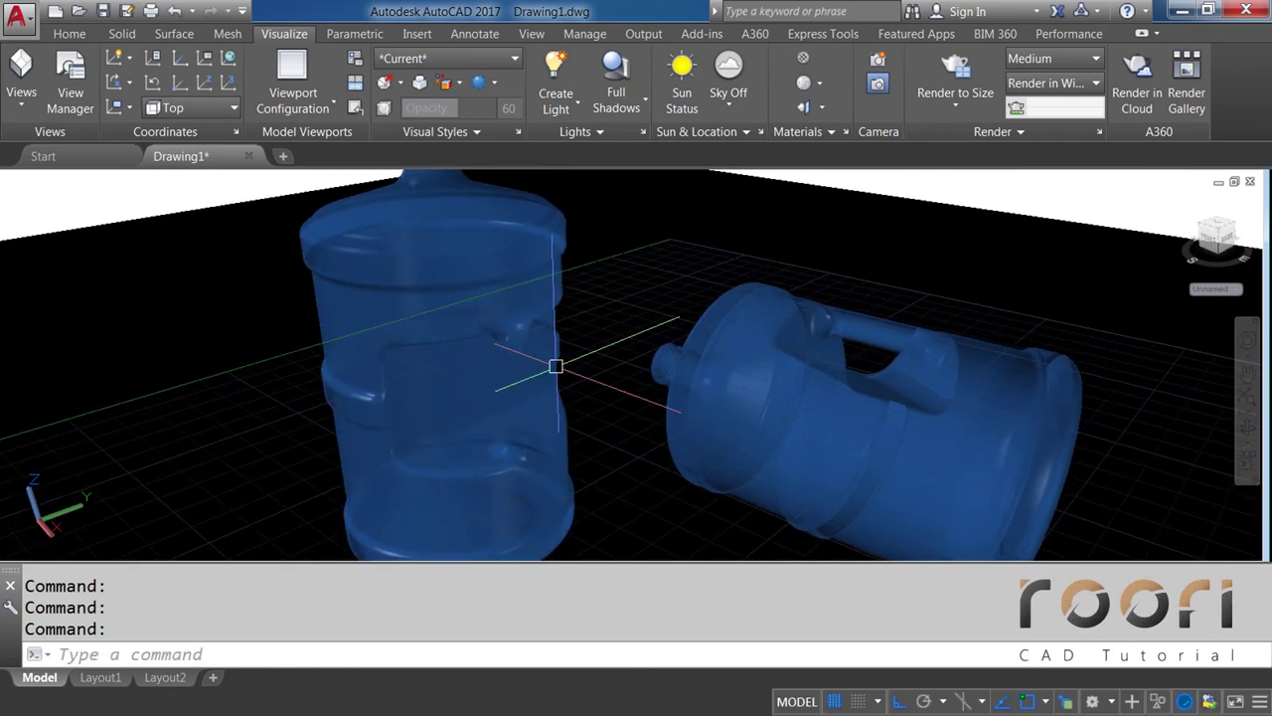
pyautogui.click(566, 288)
pyautogui.write('RP')
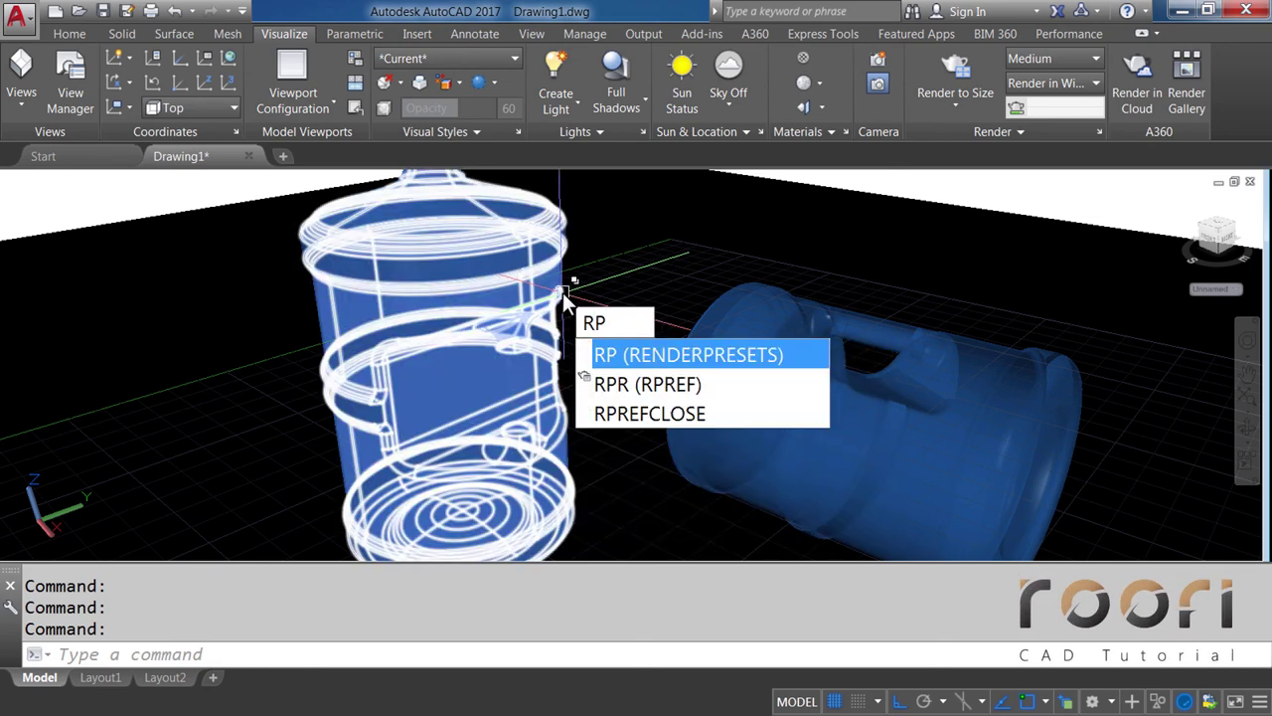
pyautogui.write('REF')
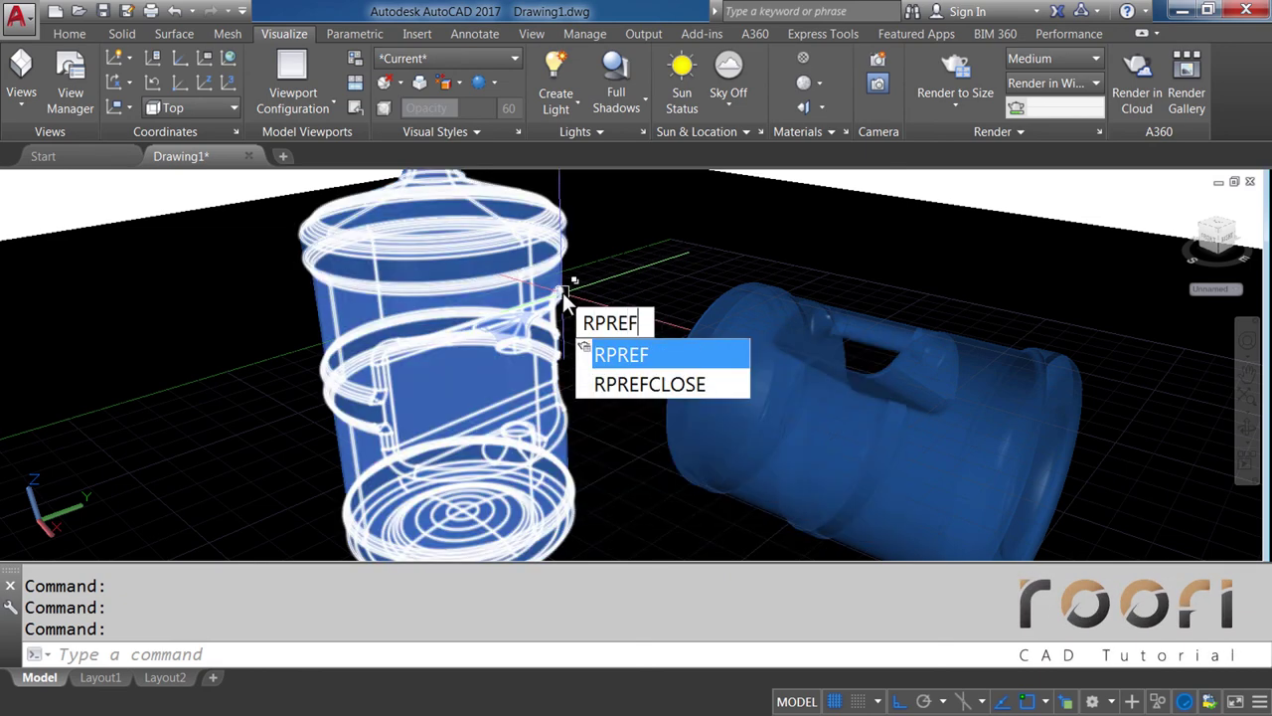
pyautogui.press('Return')
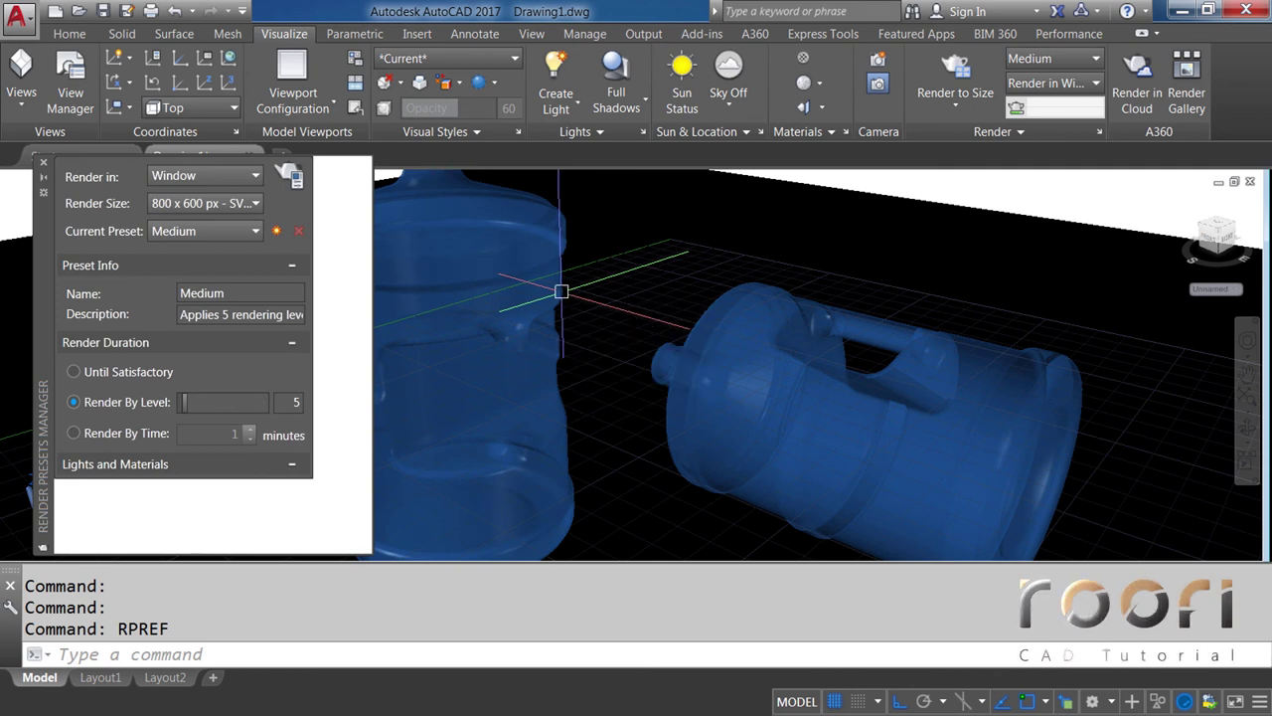
pyautogui.click(245, 204)
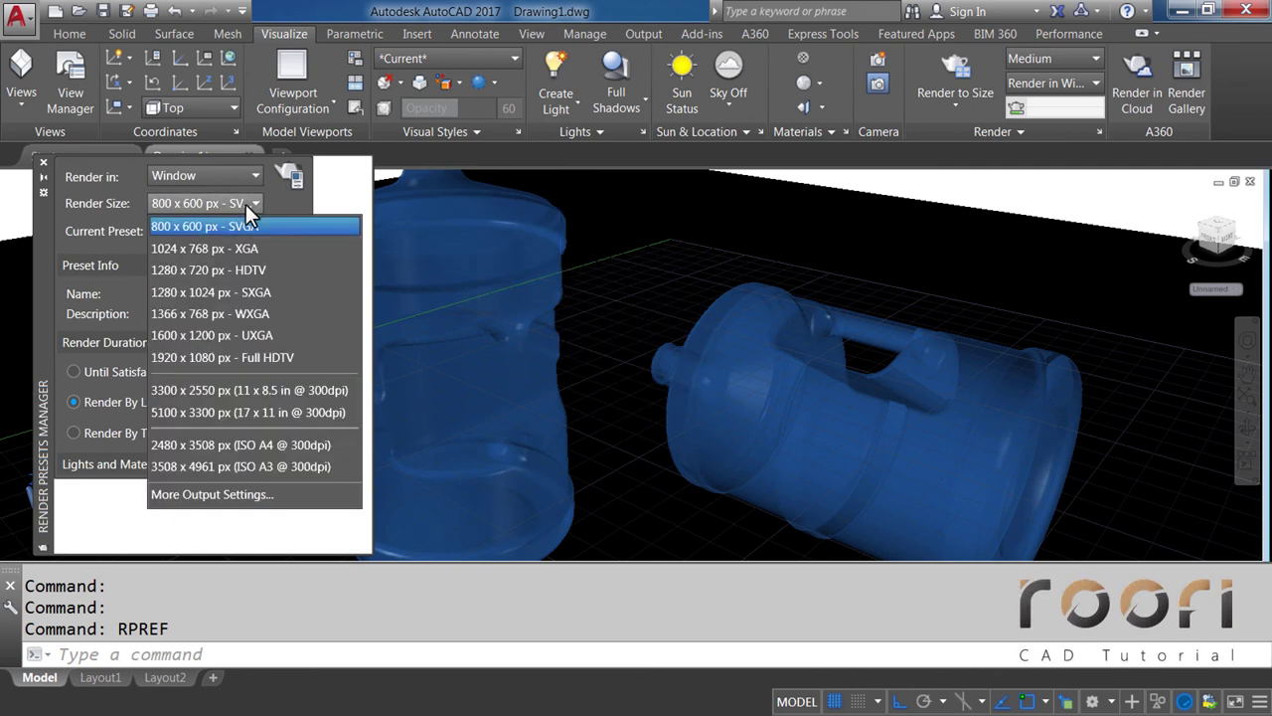
pyautogui.click(214, 270)
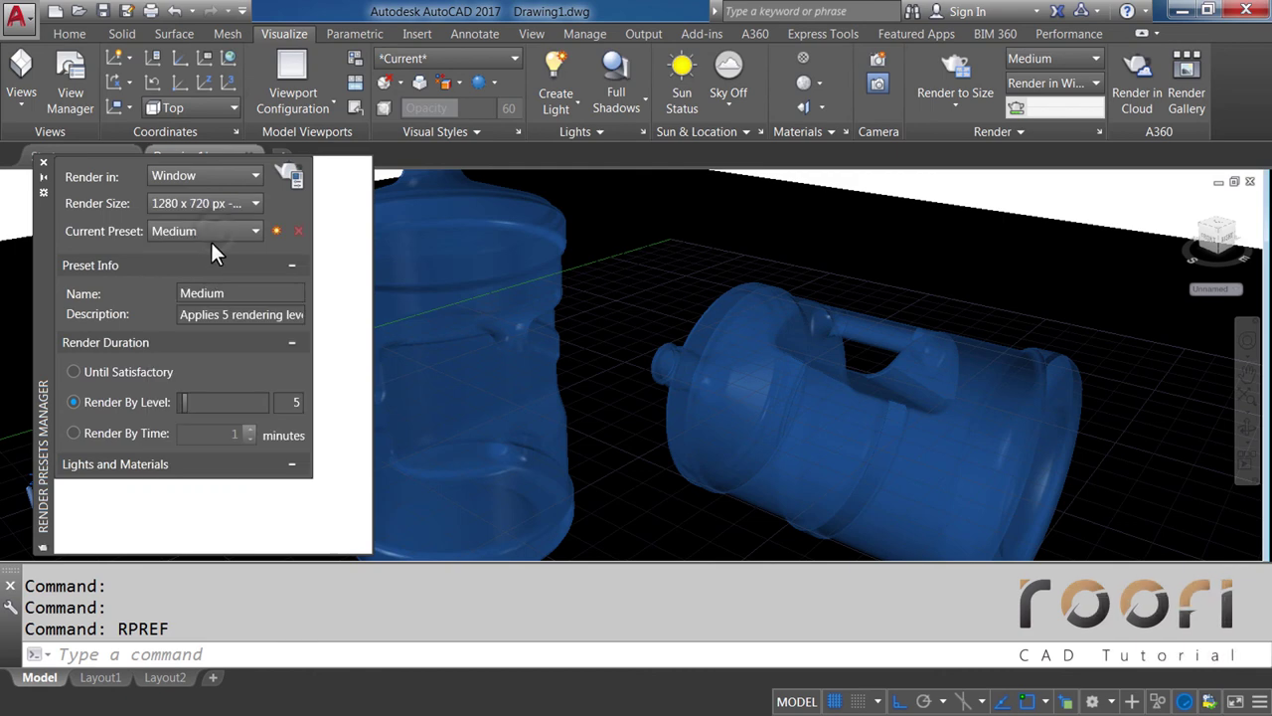
# Use a custom copy of the High preset with 20 render levels and start rendering
pyautogui.click(214, 229)
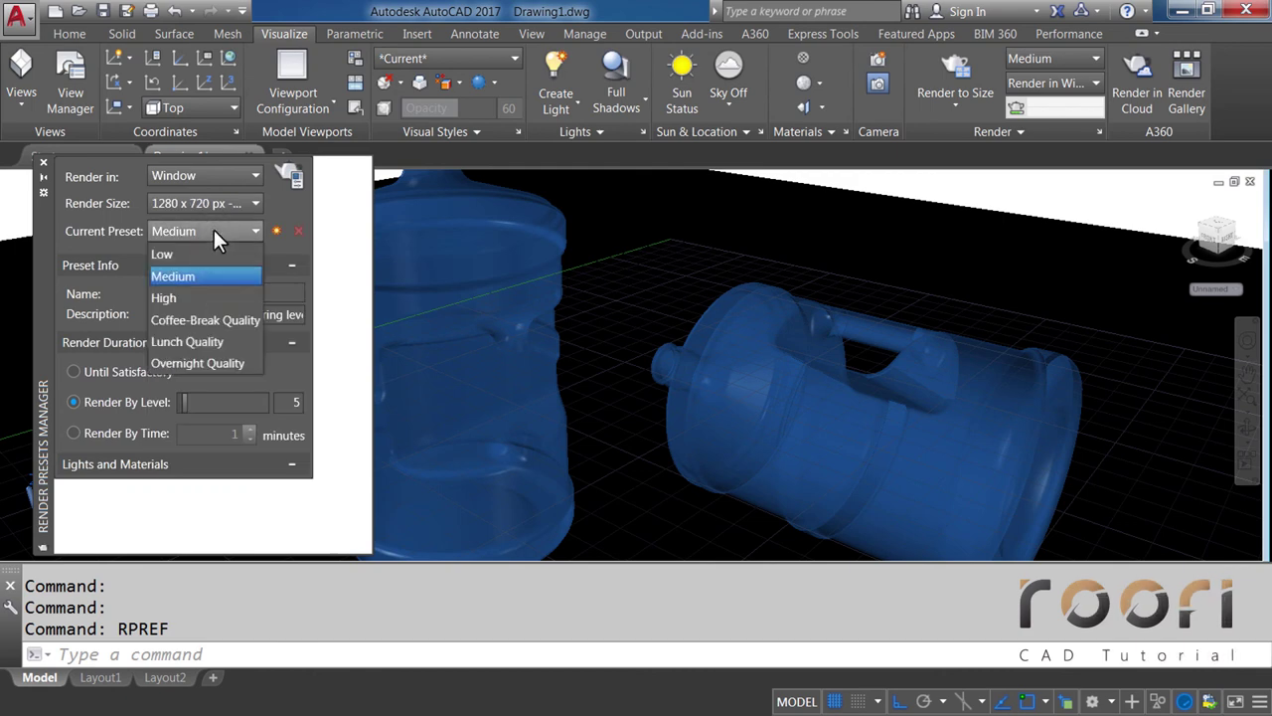
pyautogui.click(162, 299)
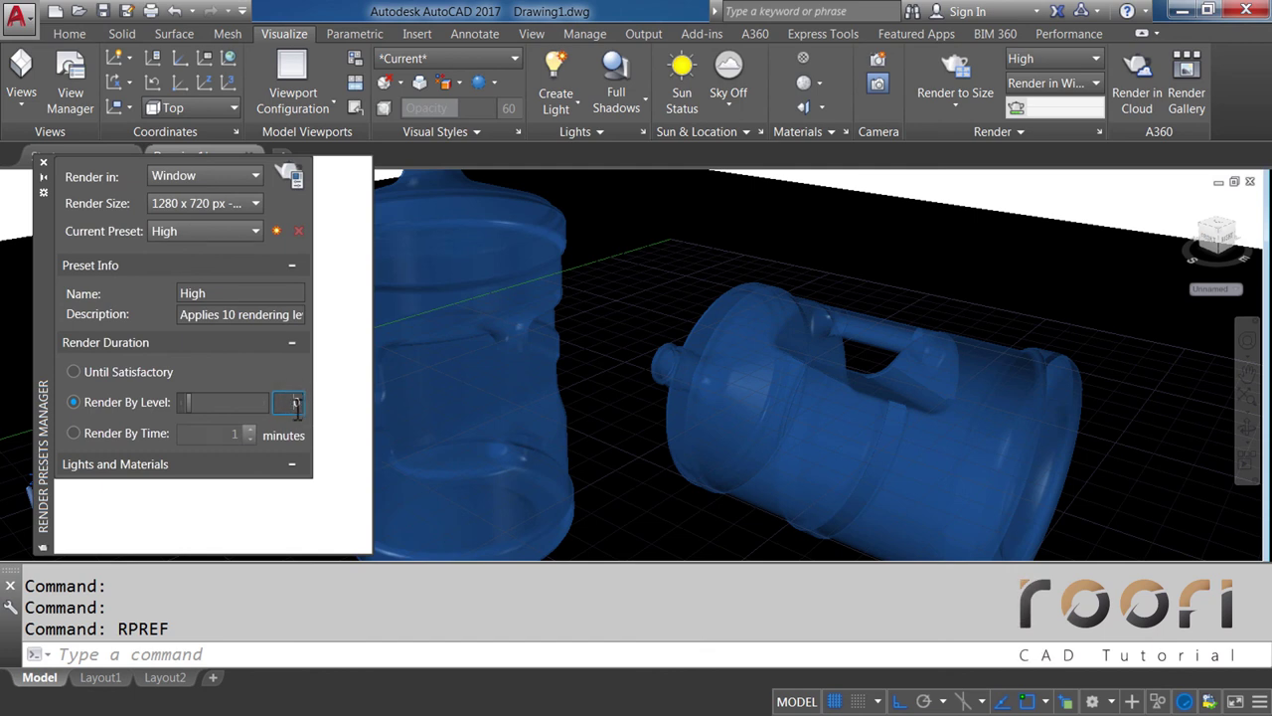
pyautogui.write('20')
pyautogui.press('Return')
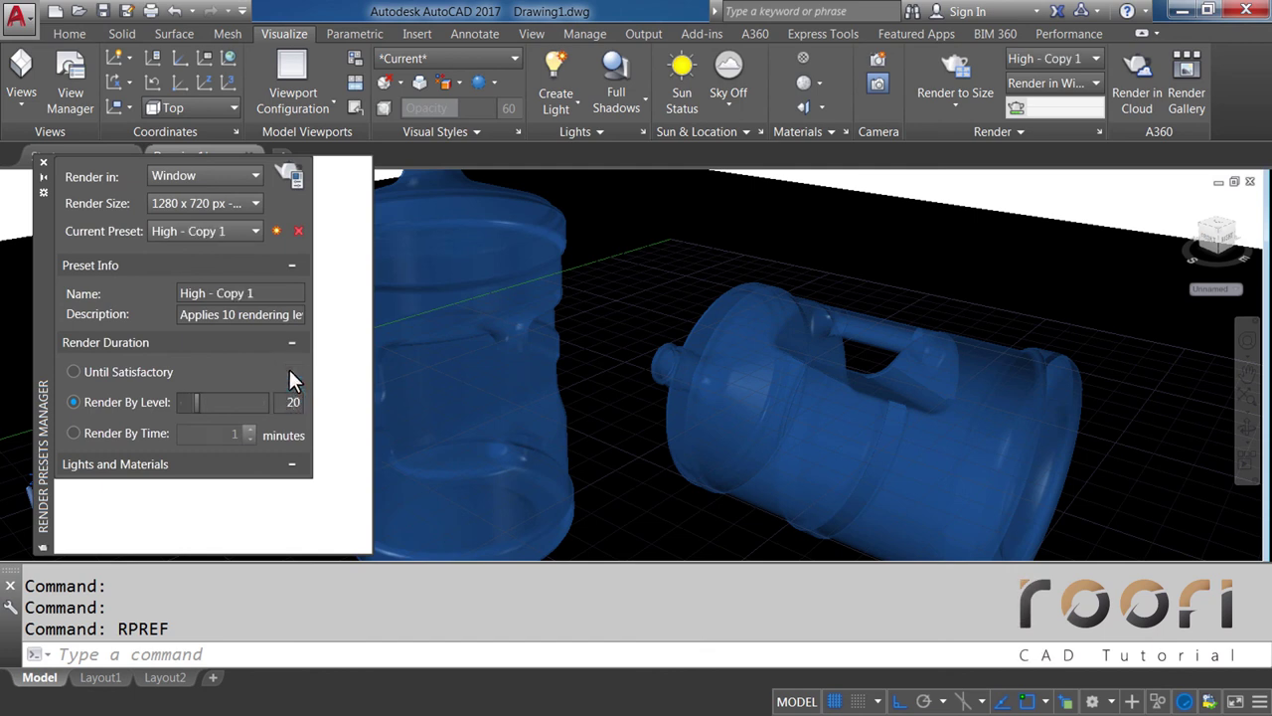
pyautogui.click(291, 176)
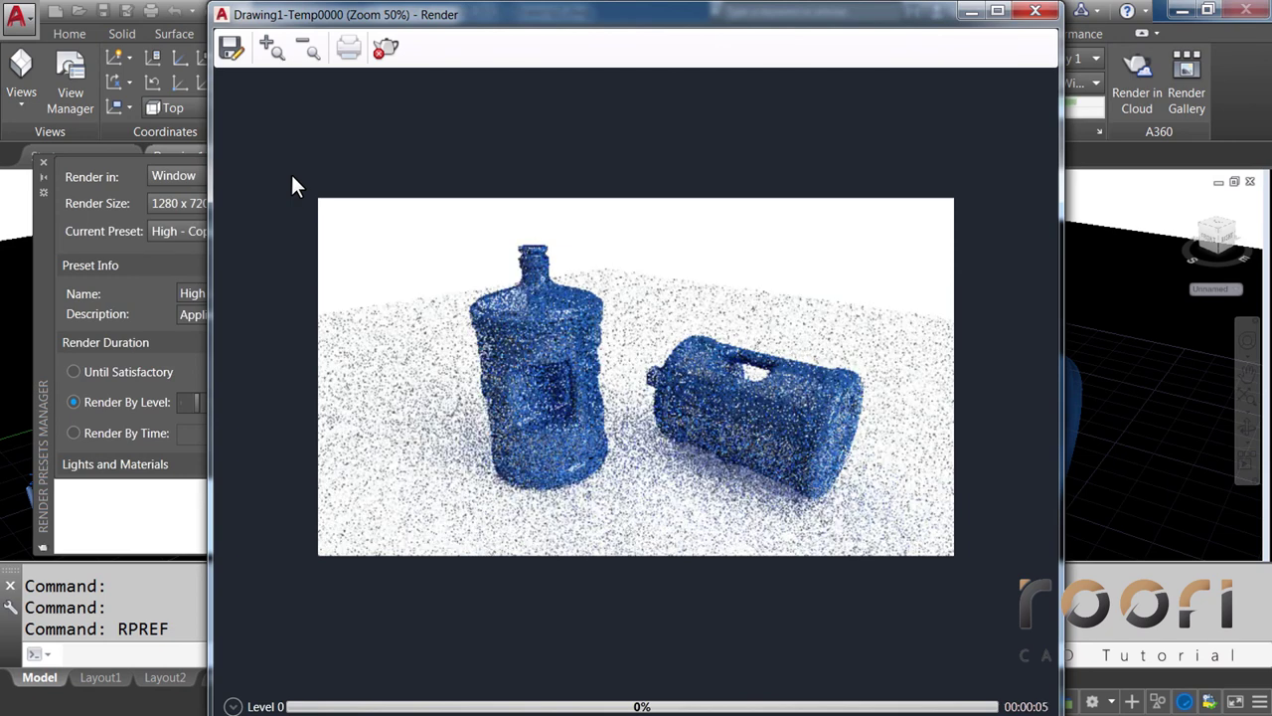
# Abort the render, inspect the image maximised at 100%, then close the Render window
pyautogui.click(387, 47)
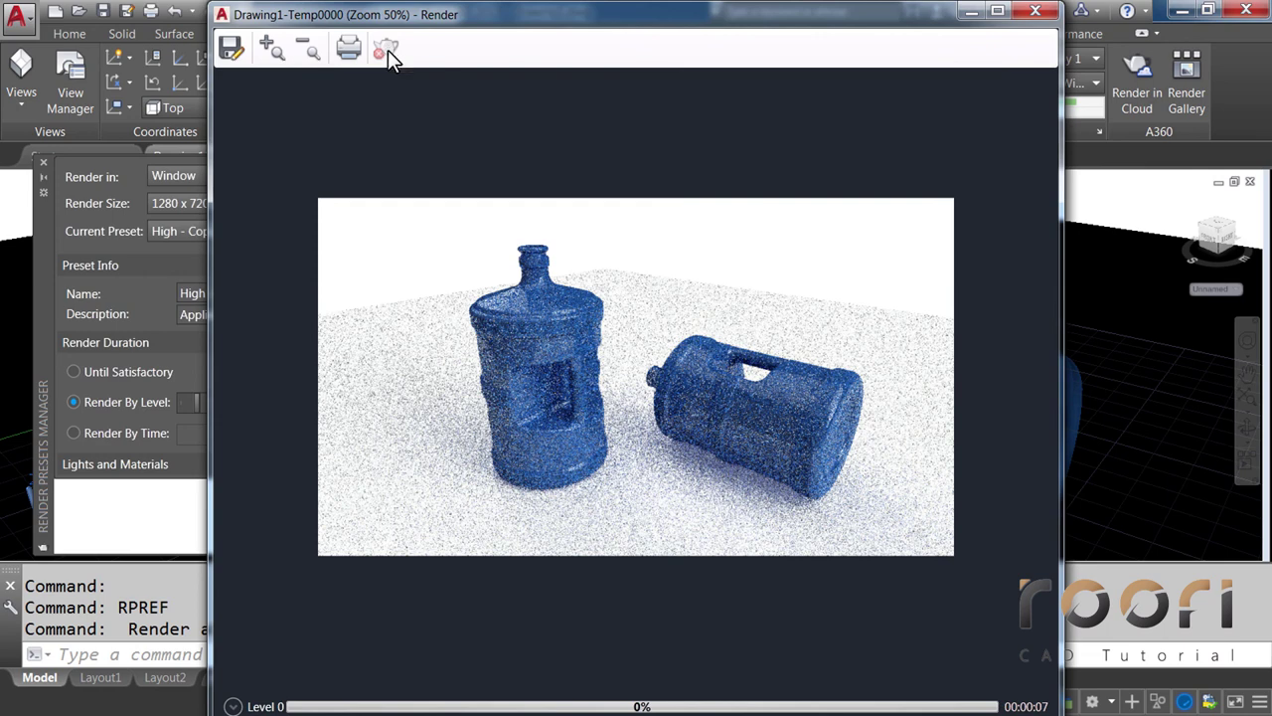
pyautogui.click(997, 12)
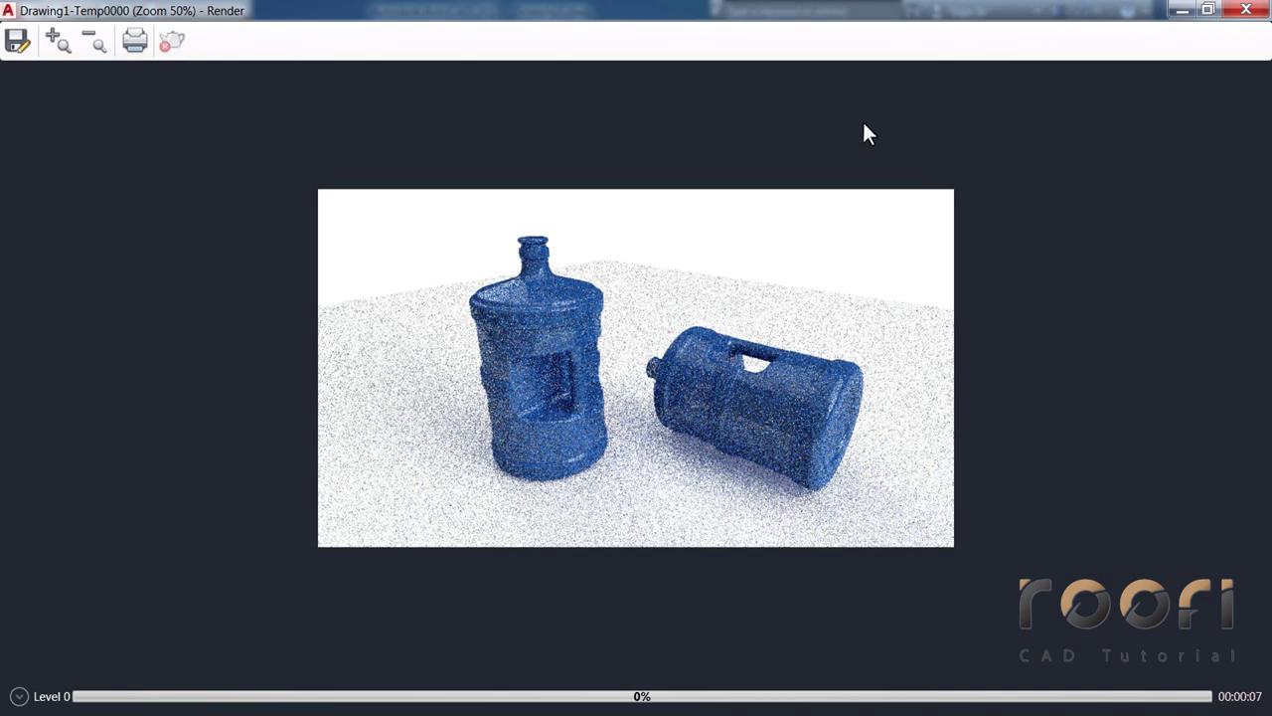
pyautogui.click(58, 45)
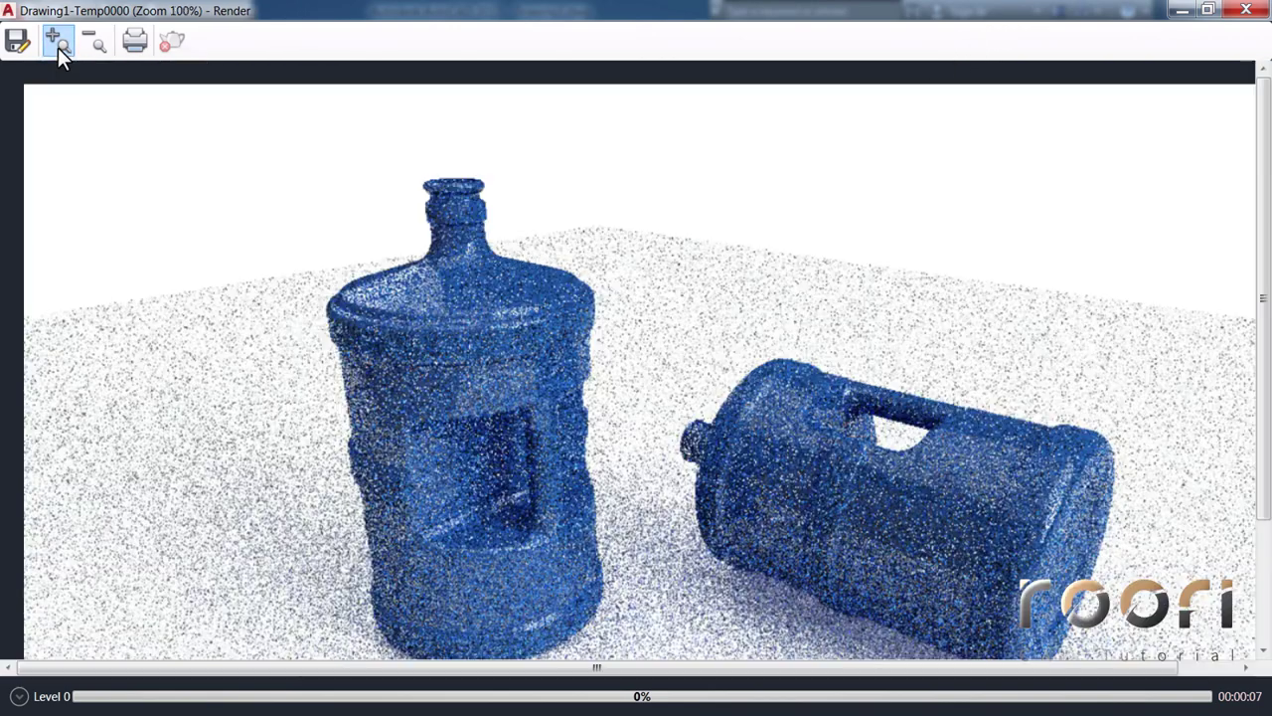
pyautogui.moveTo(1268, 241); pyautogui.dragTo(1268, 281)
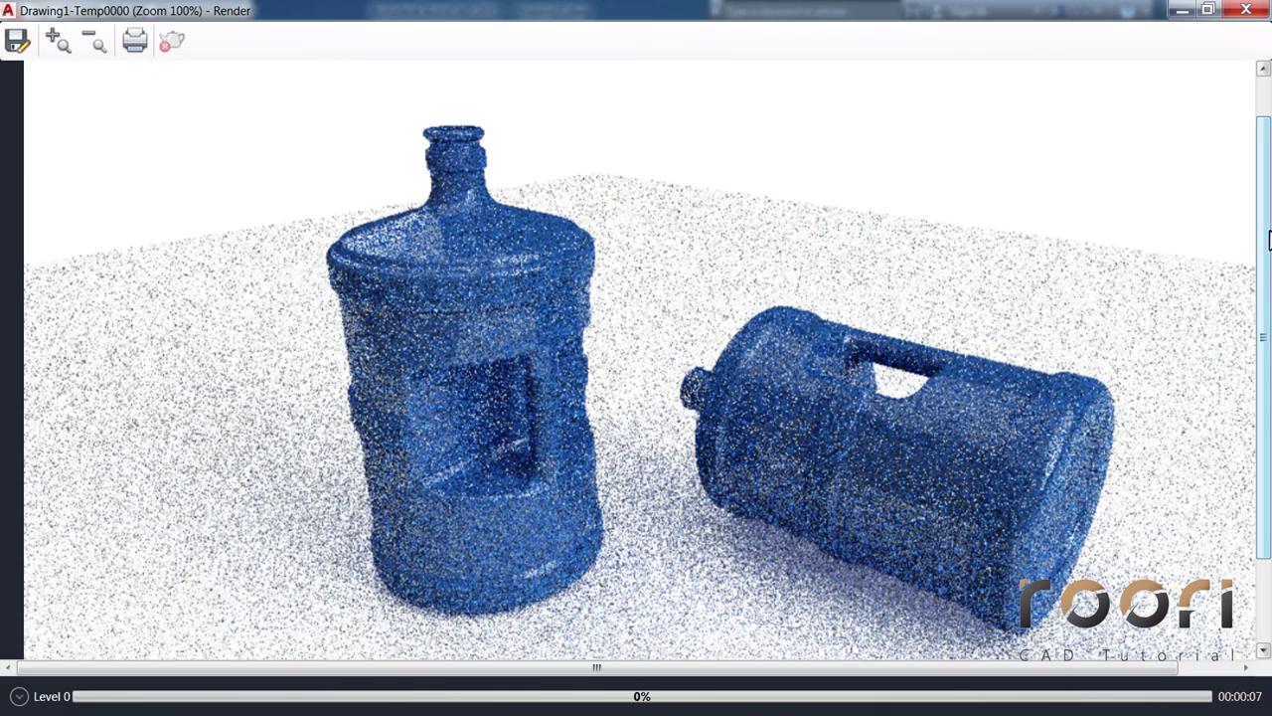
pyautogui.click(1246, 10)
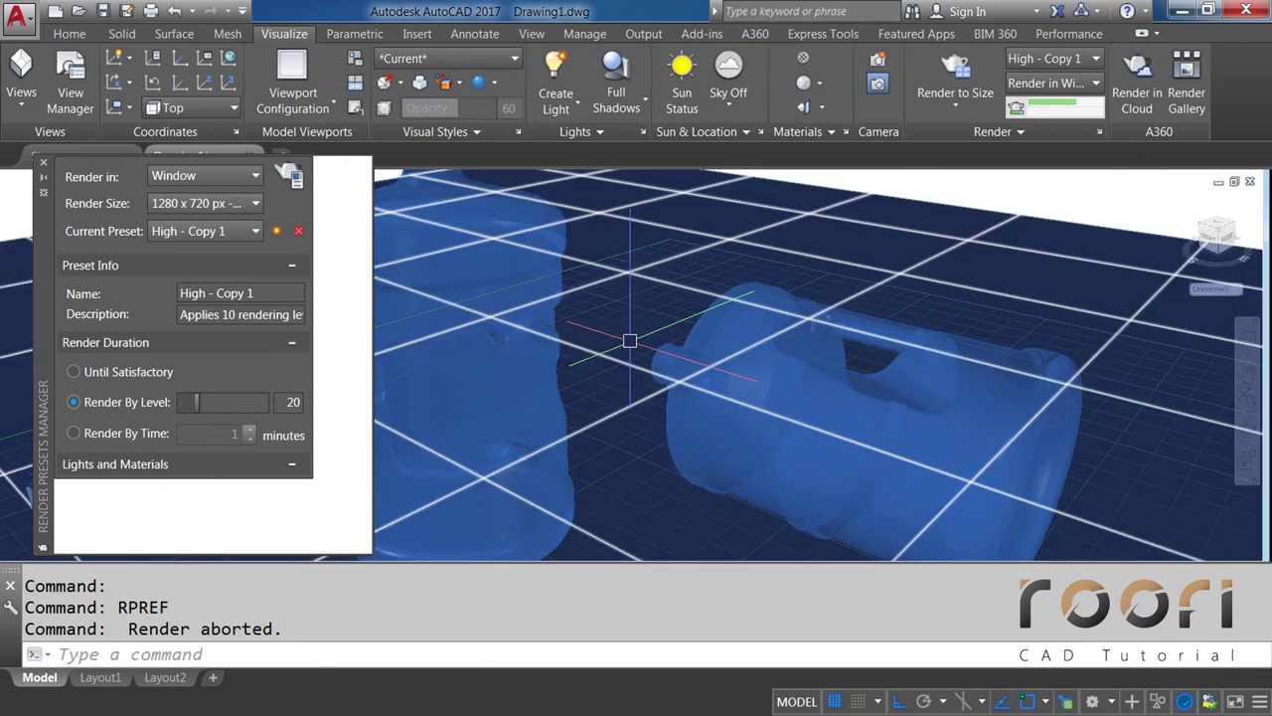
# Zoom and pan closer on the bottles with the SteeringWheel, then render the view again
pyautogui.keyDown('shift'); pyautogui.moveTo(630, 340); pyautogui.dragTo(636, 348, button='middle'); pyautogui.keyUp('shift')
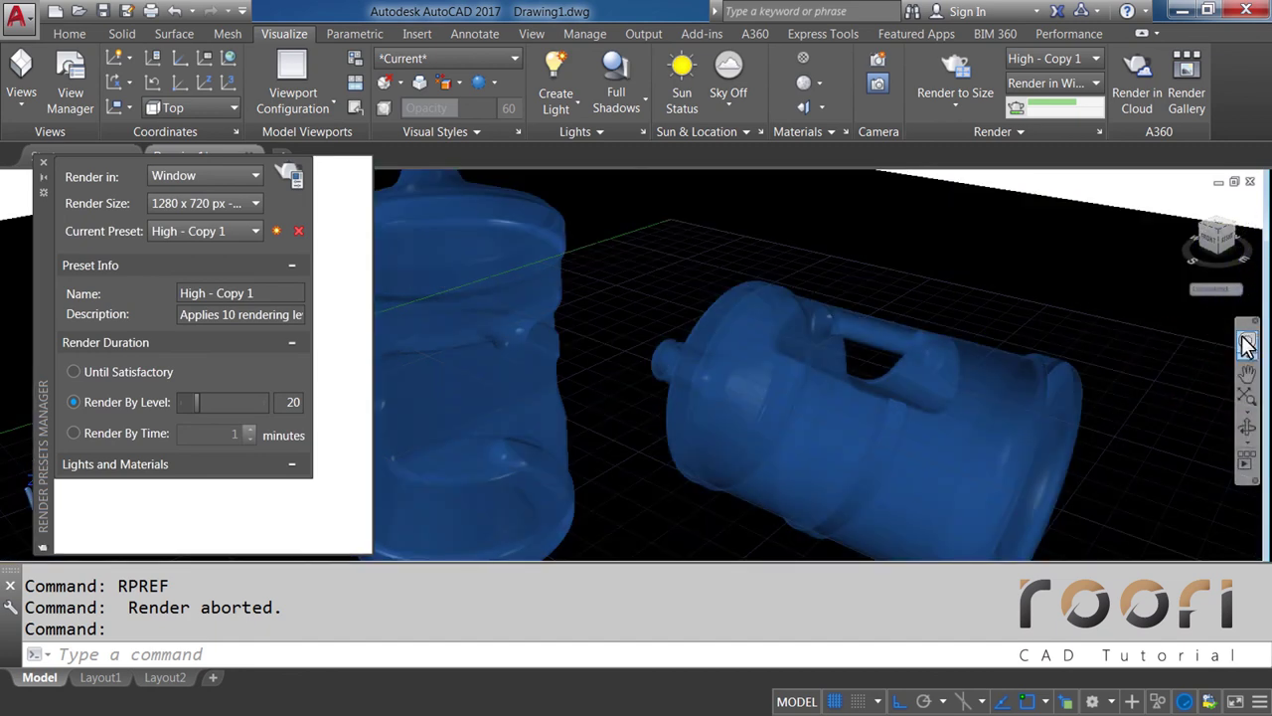
pyautogui.click(1248, 340)
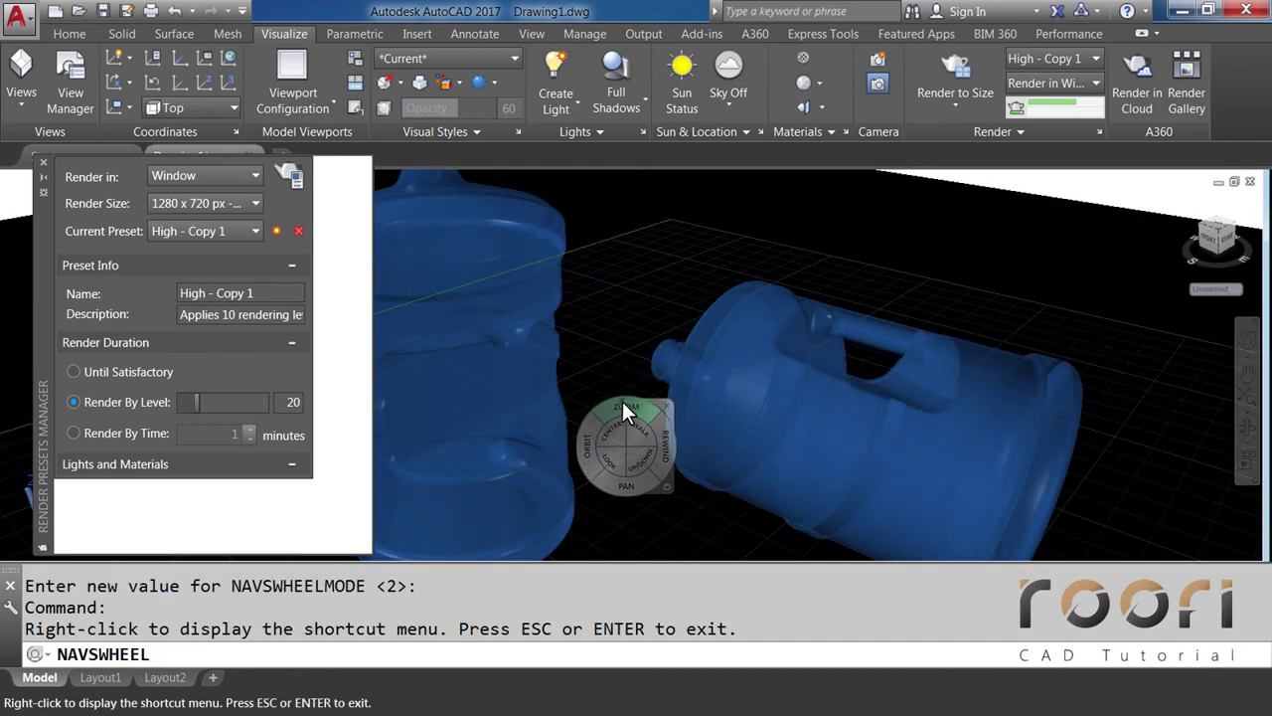
pyautogui.moveTo(621, 410); pyautogui.dragTo(634, 403)
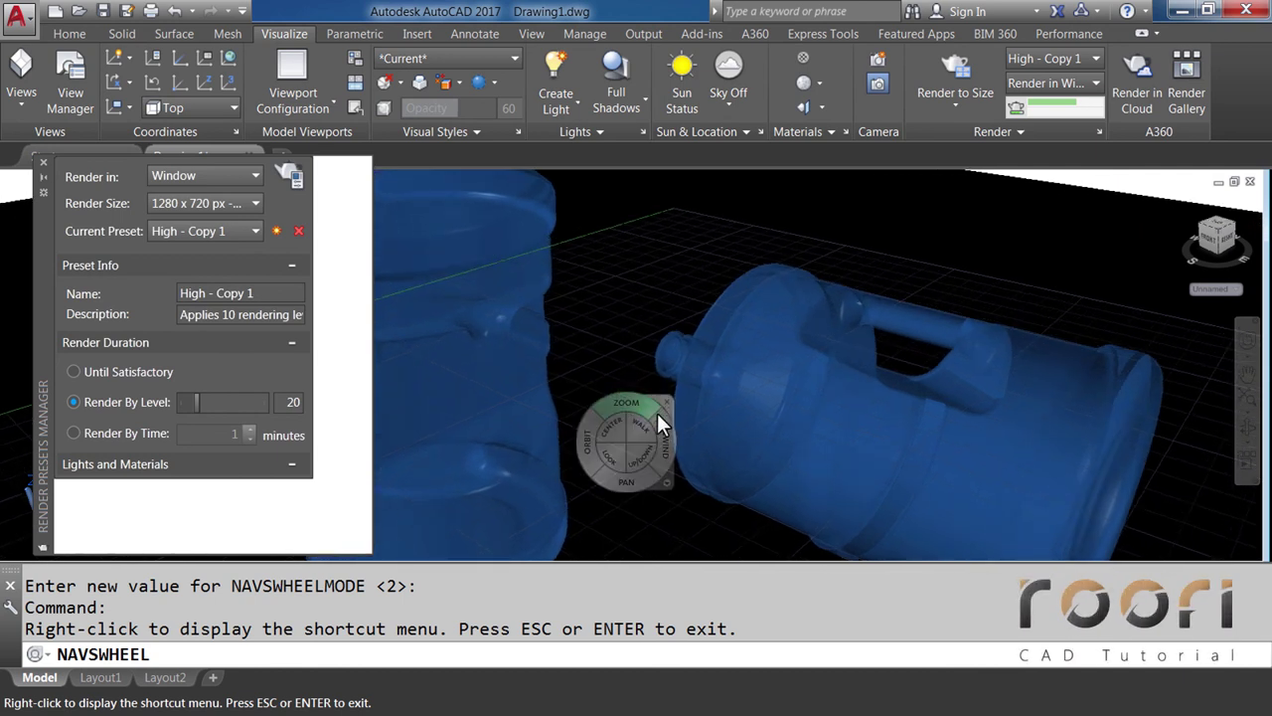
pyautogui.moveTo(628, 479); pyautogui.dragTo(650, 416)
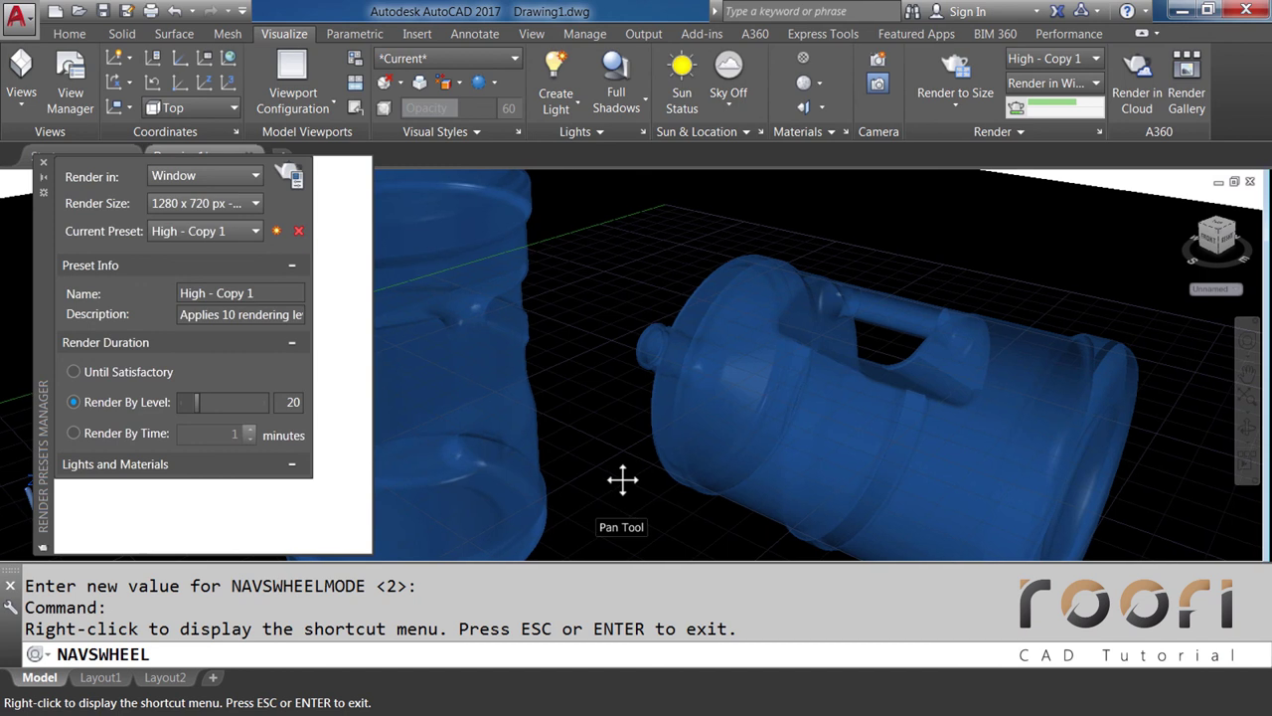
pyautogui.click(661, 400)
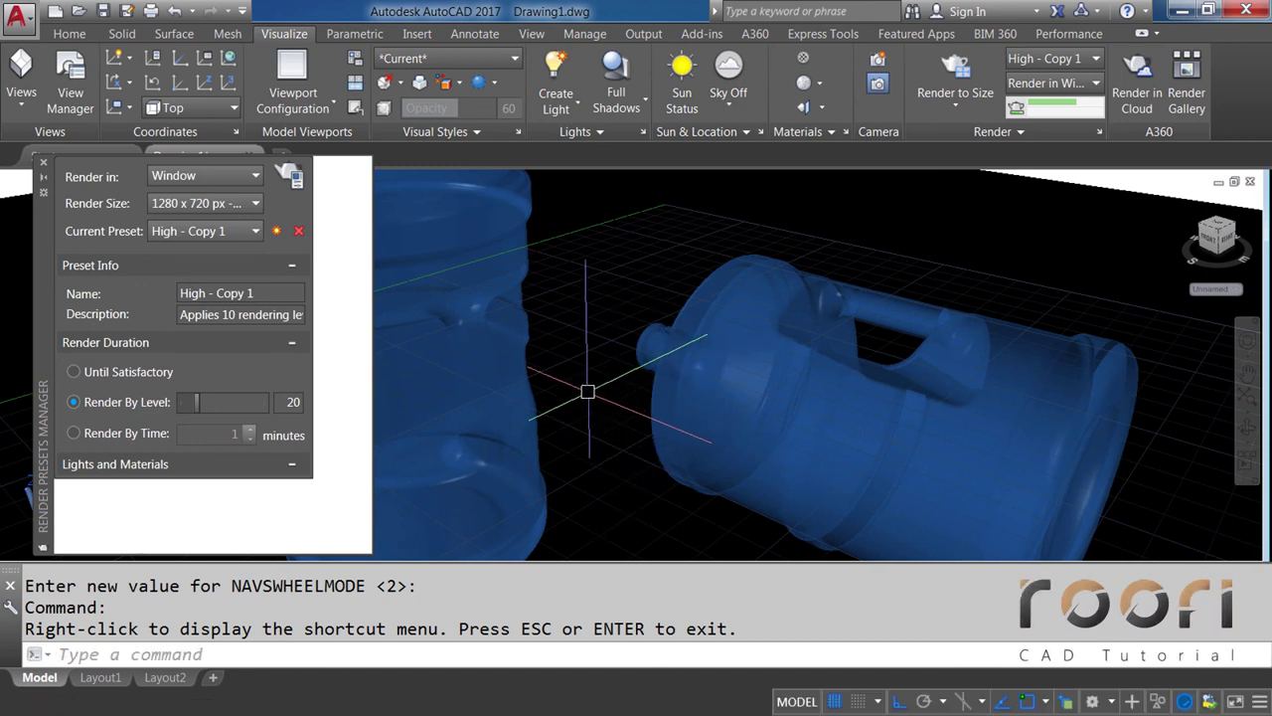
pyautogui.click(290, 176)
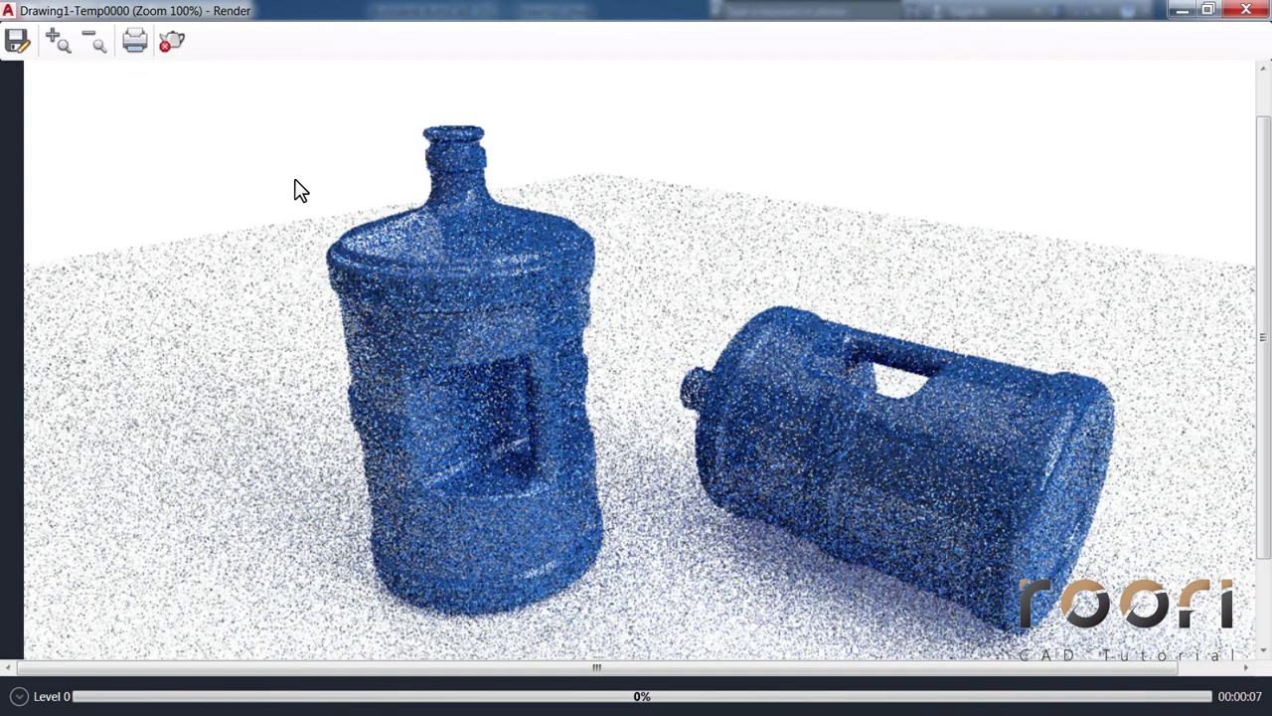
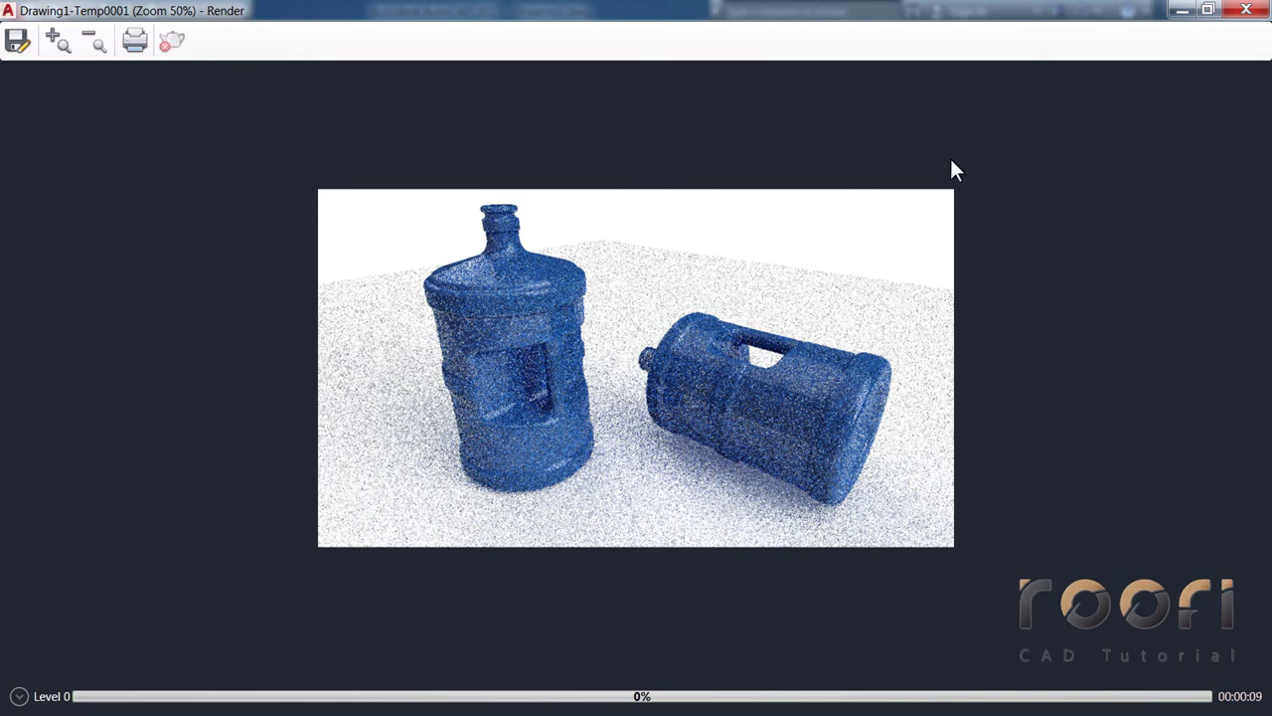
# Close the noisy test render and pan to reframe the lying bottle in view
pyautogui.click(1248, 12)
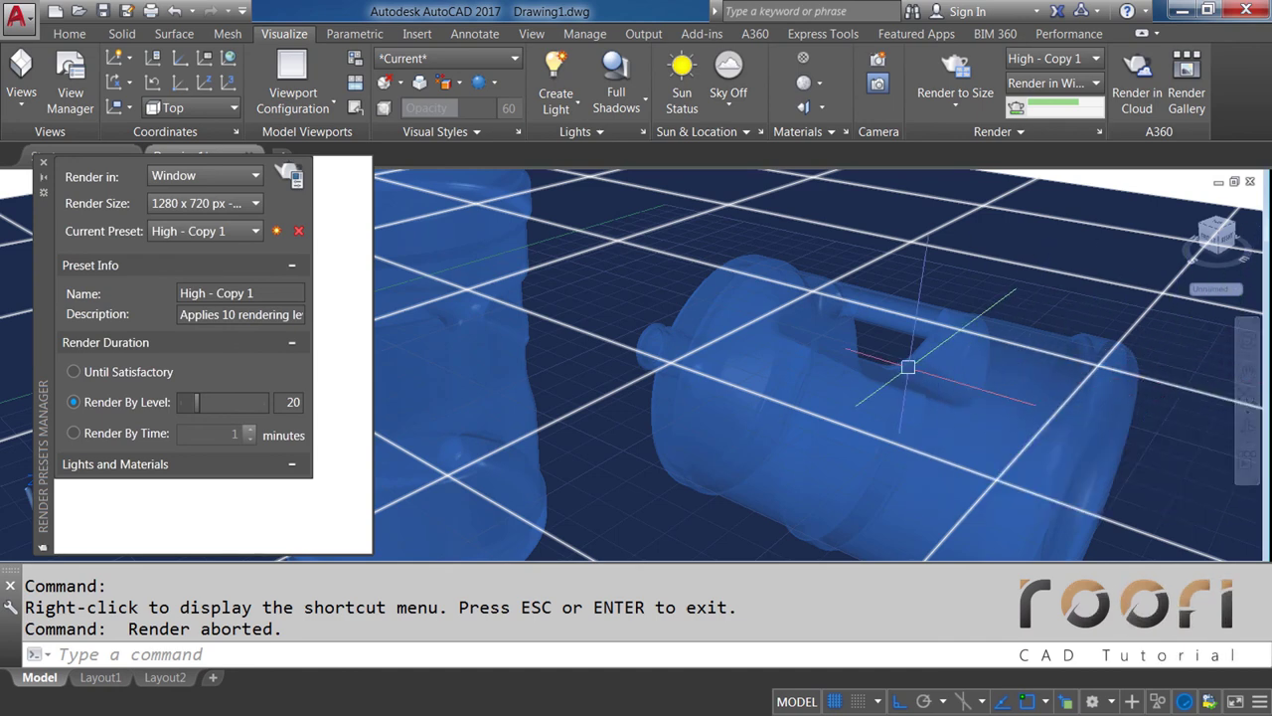
pyautogui.write('p')
pyautogui.press('Return')
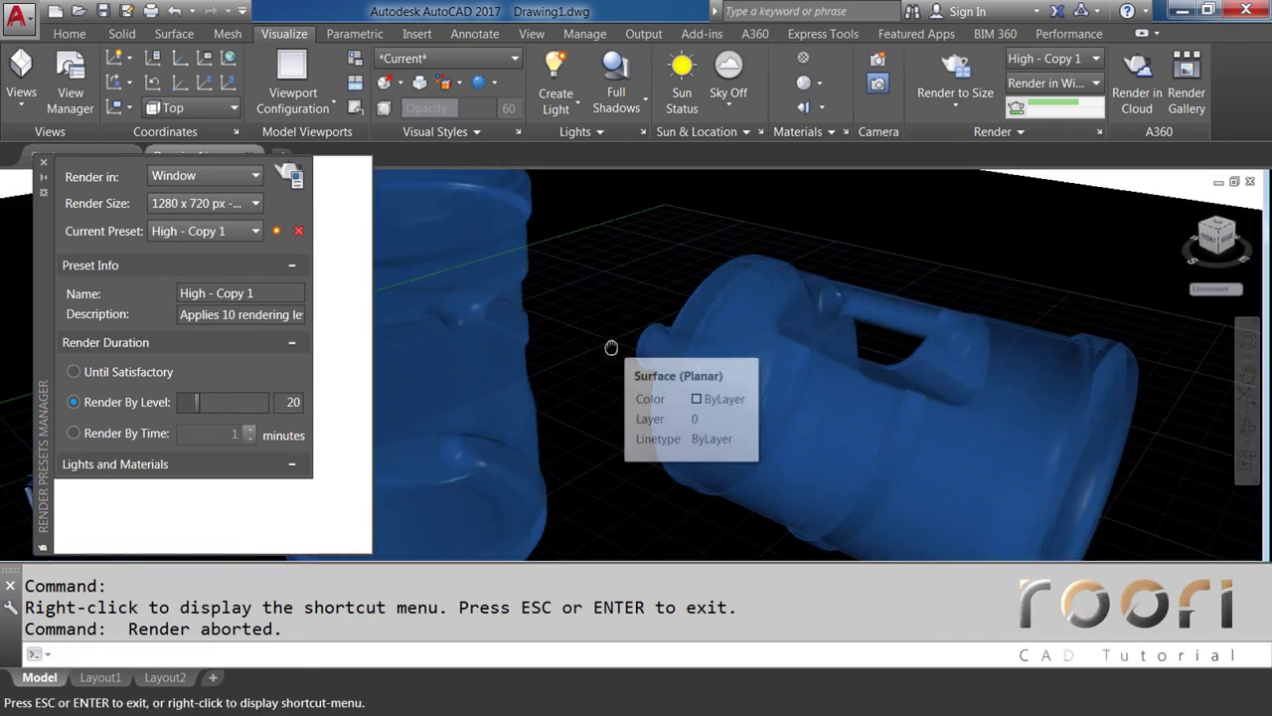
pyautogui.moveTo(612, 346); pyautogui.dragTo(611, 356)
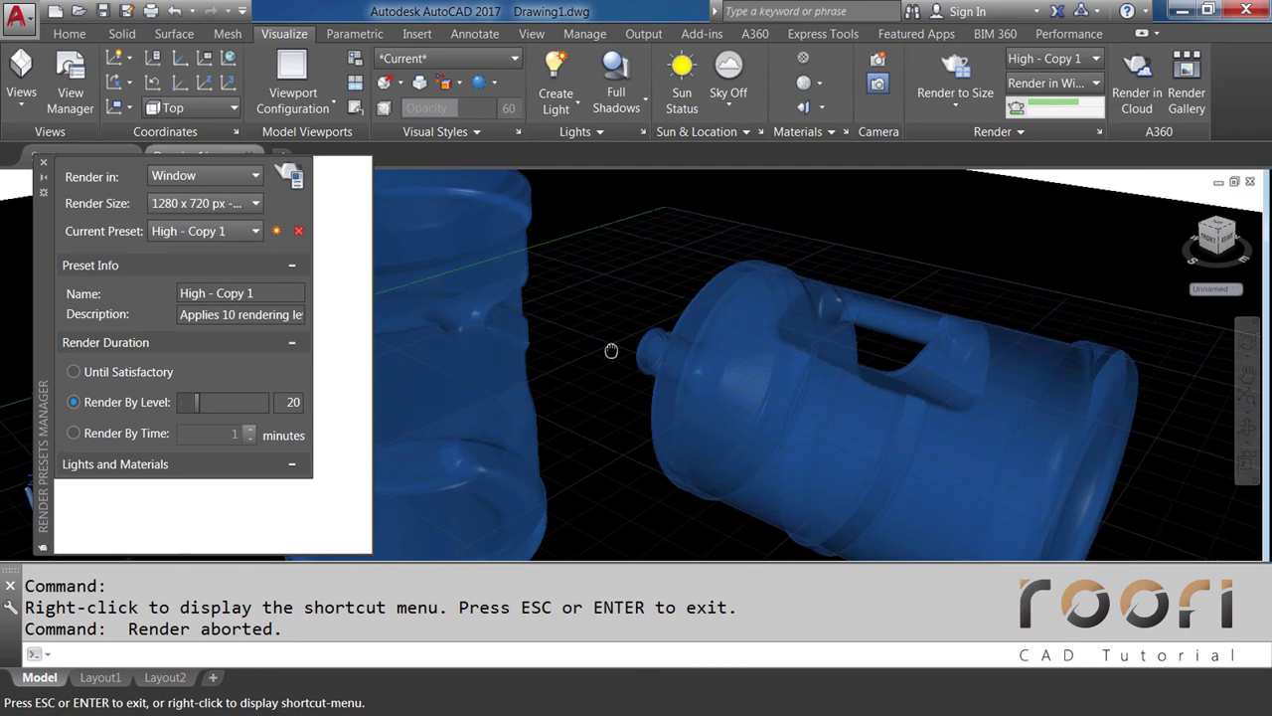
pyautogui.press('Escape')
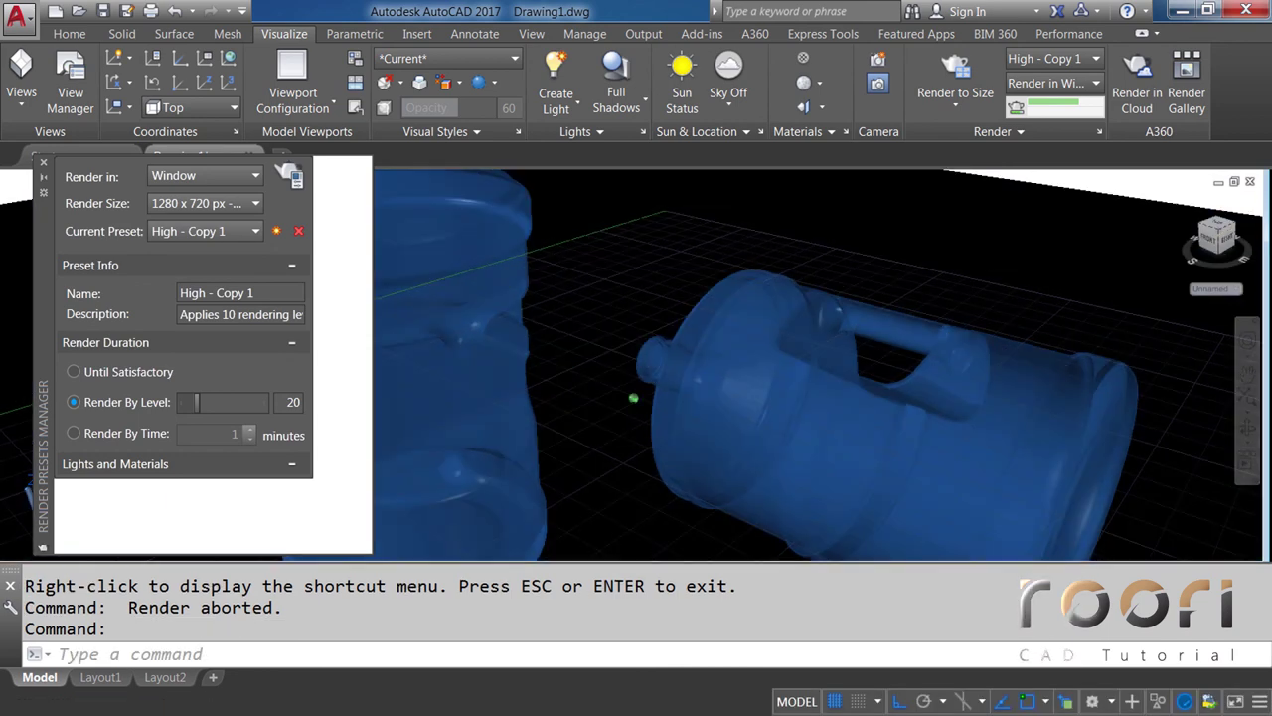
pyautogui.keyDown('shift'); pyautogui.moveTo(610, 347); pyautogui.dragTo(599, 349, button='middle'); pyautogui.keyUp('shift')
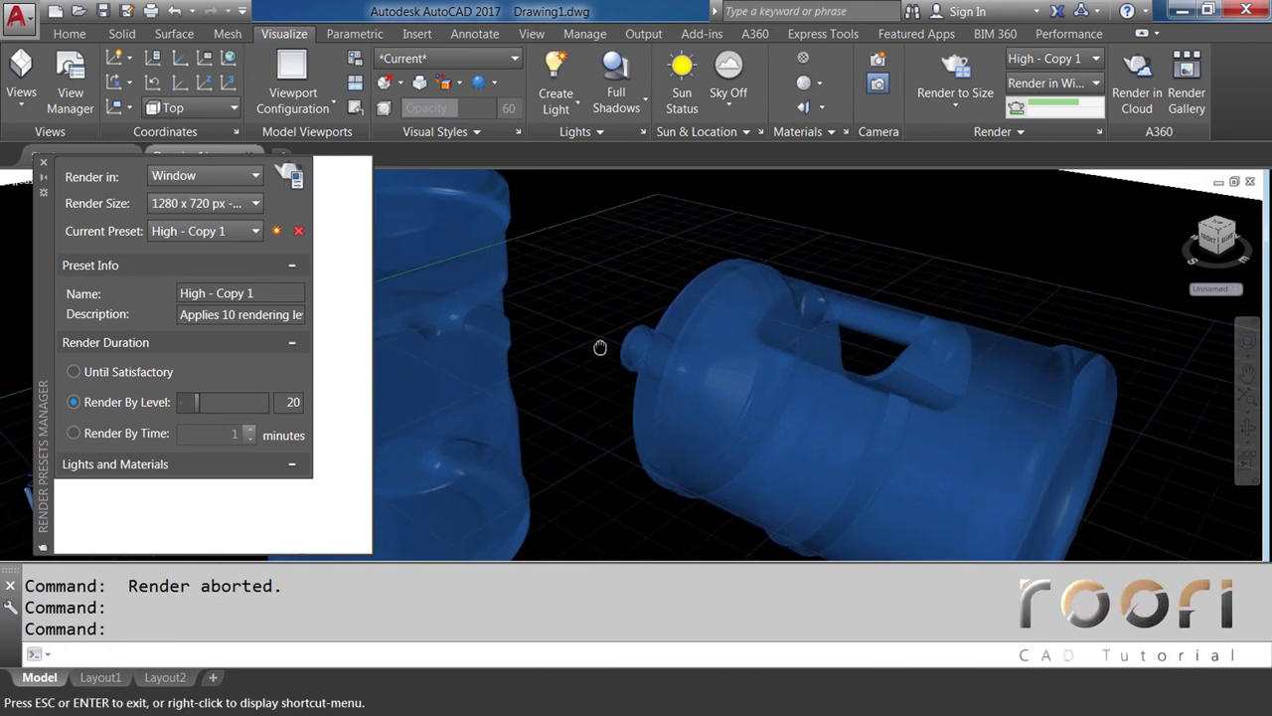
pyautogui.press('Escape')
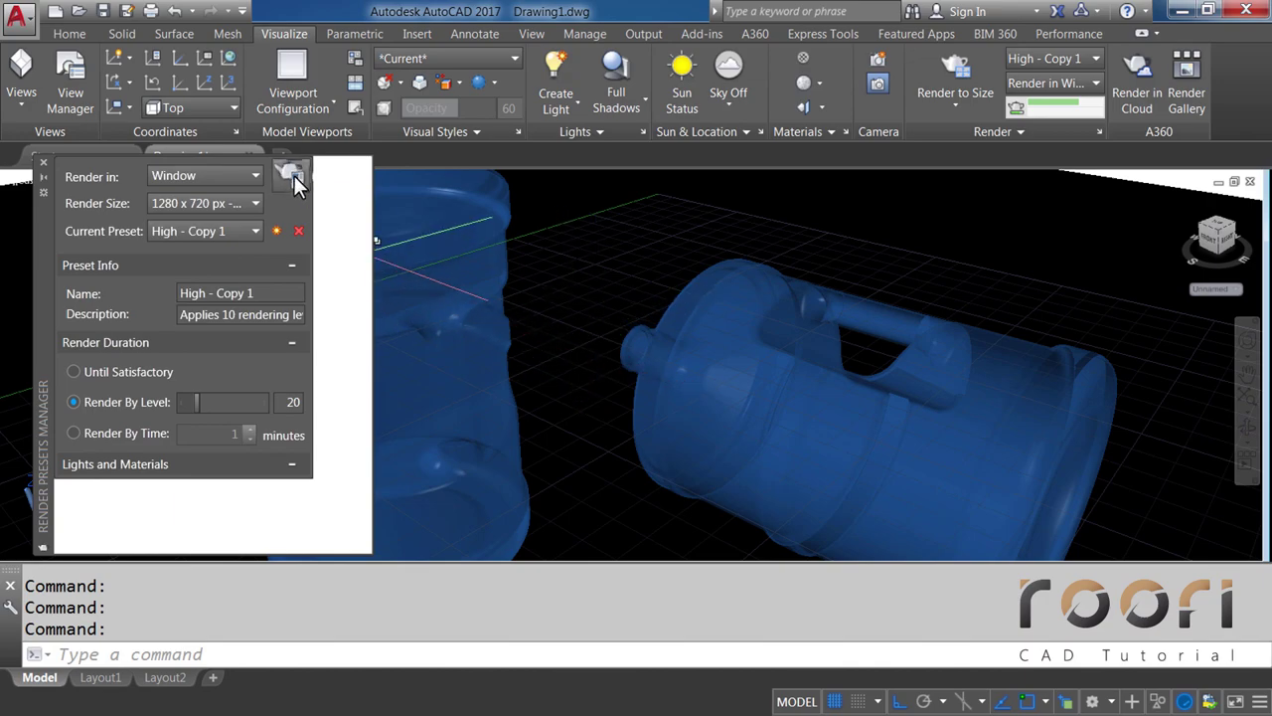
# Start a test render, abort it, and orbit slightly around the bottles
pyautogui.click(294, 175)
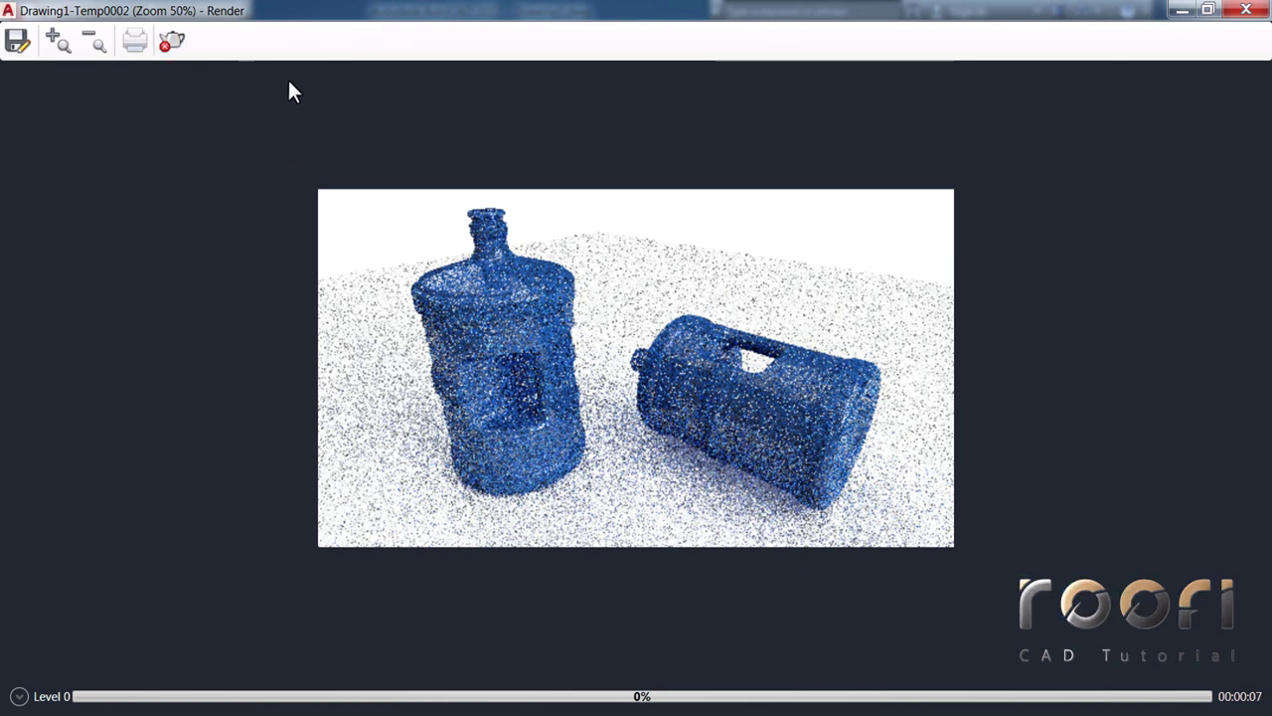
pyautogui.click(1245, 9)
pyautogui.keyDown('shift'); pyautogui.moveTo(654, 387); pyautogui.dragTo(627, 408, button='middle'); pyautogui.keyUp('shift')
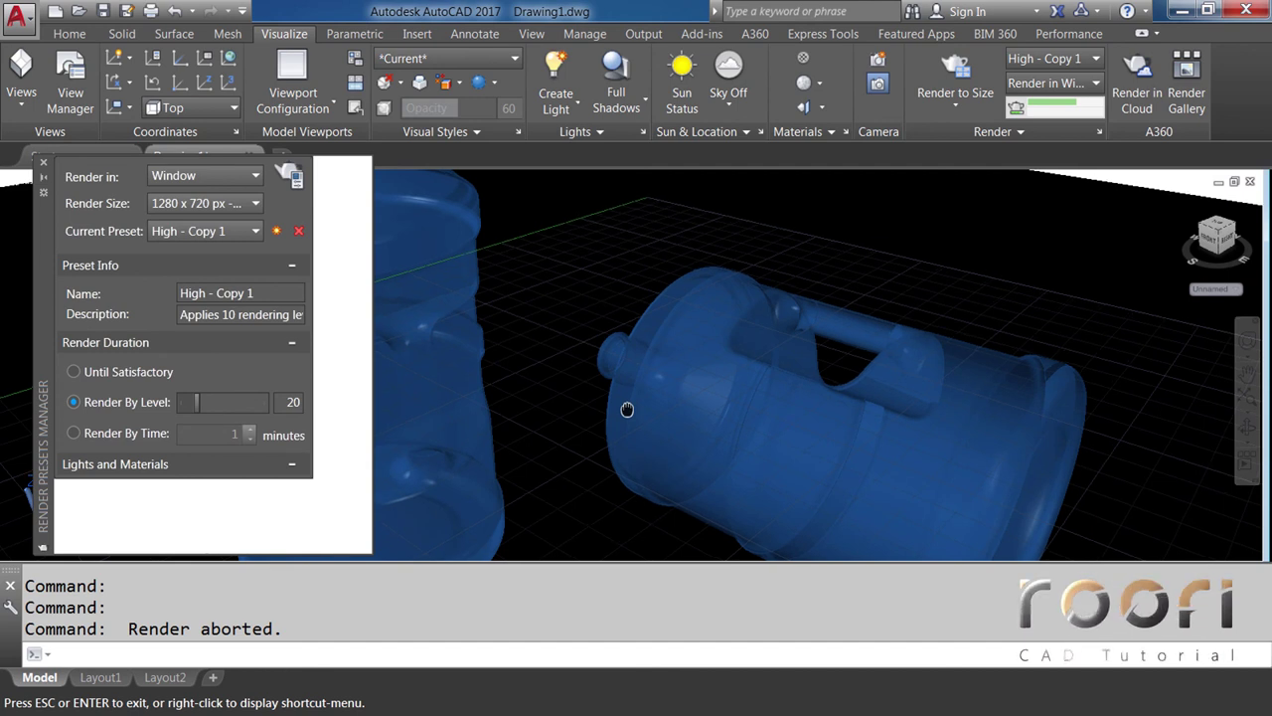
# Select both bottles, run a test render, stop it early, and pan to reframe
pyautogui.click(637, 394)
pyautogui.click(420, 275)
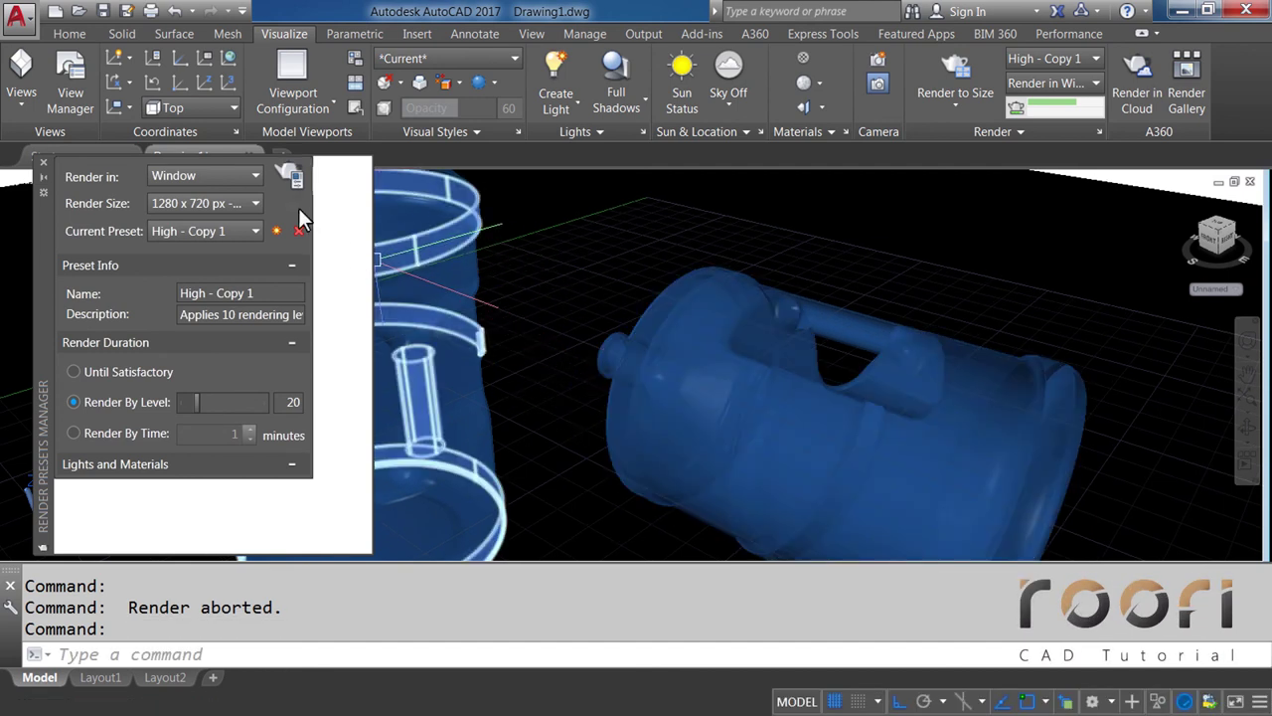
pyautogui.click(290, 182)
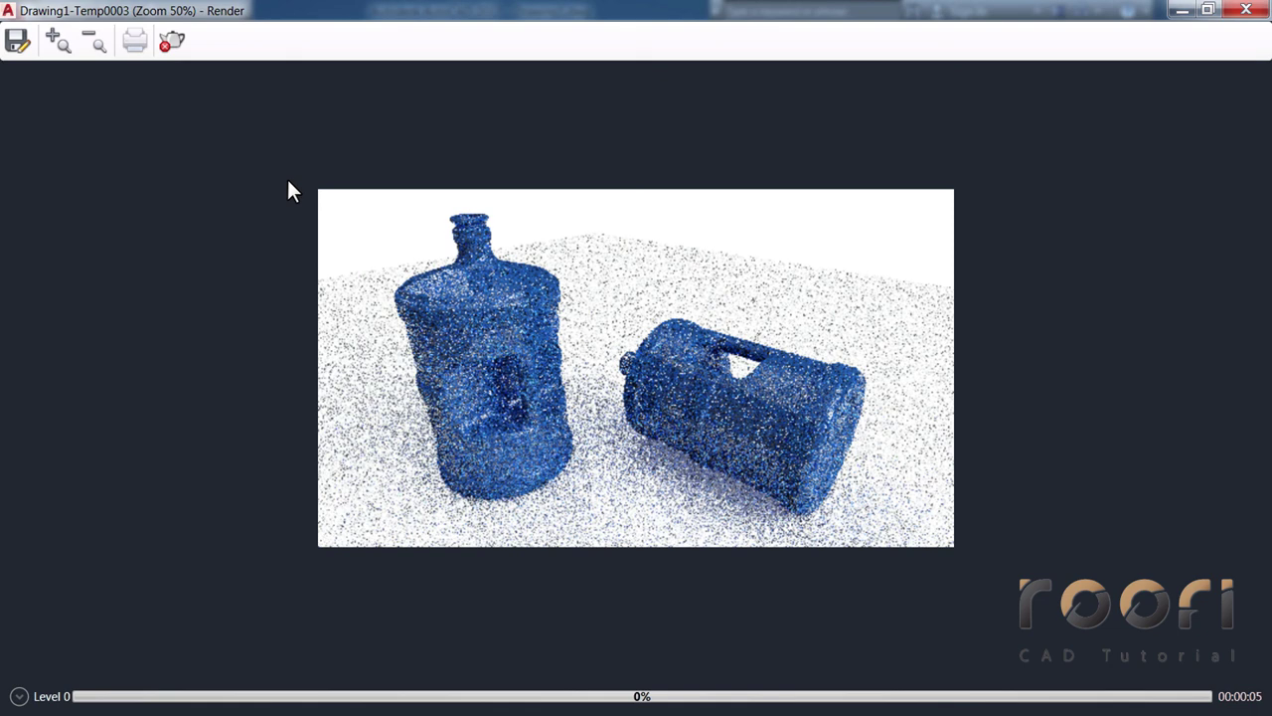
pyautogui.click(171, 39)
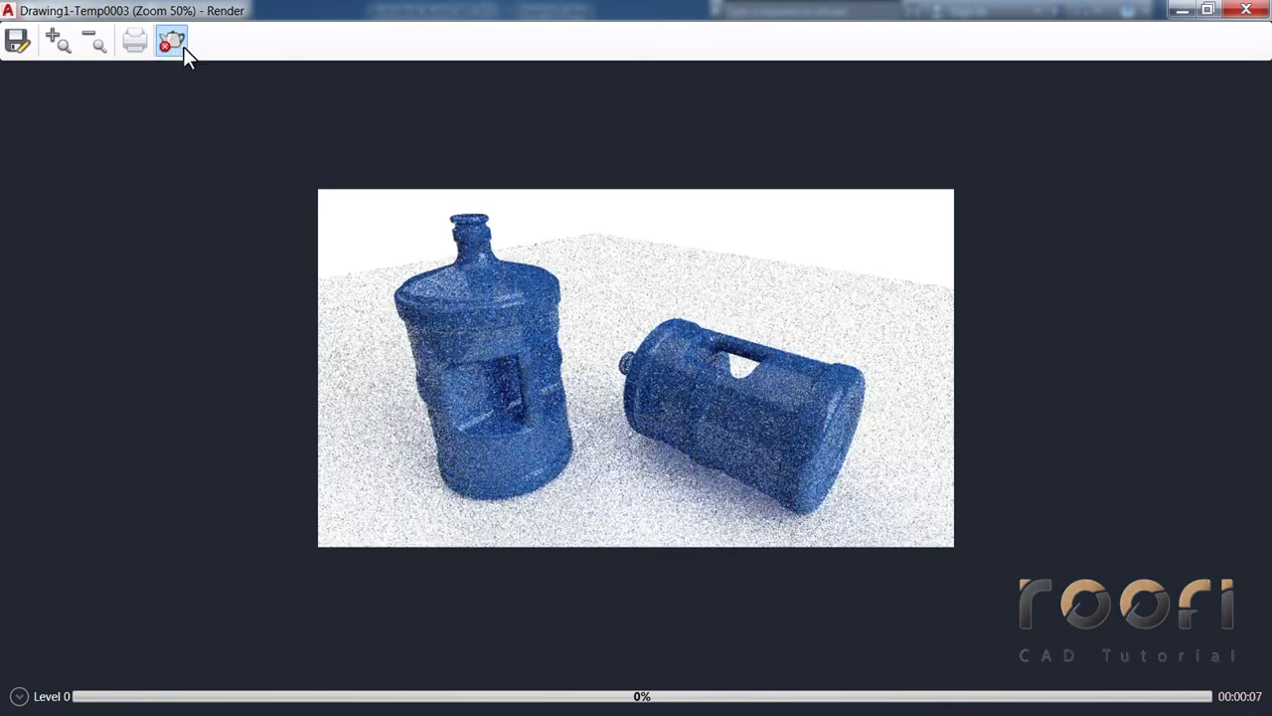
pyautogui.click(1245, 10)
pyautogui.moveTo(724, 368); pyautogui.dragTo(620, 389, button='middle')
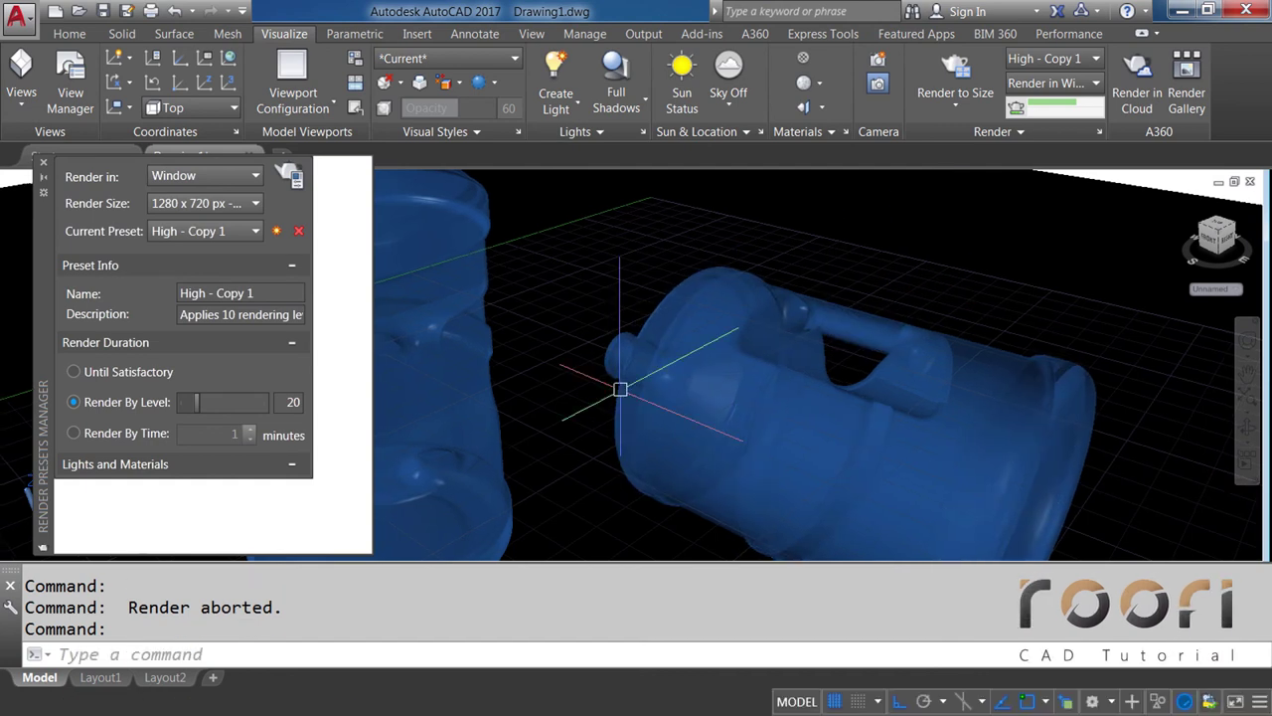
# Run another short test render, stop it, and nudge the bottles slightly right and down
pyautogui.click(295, 179)
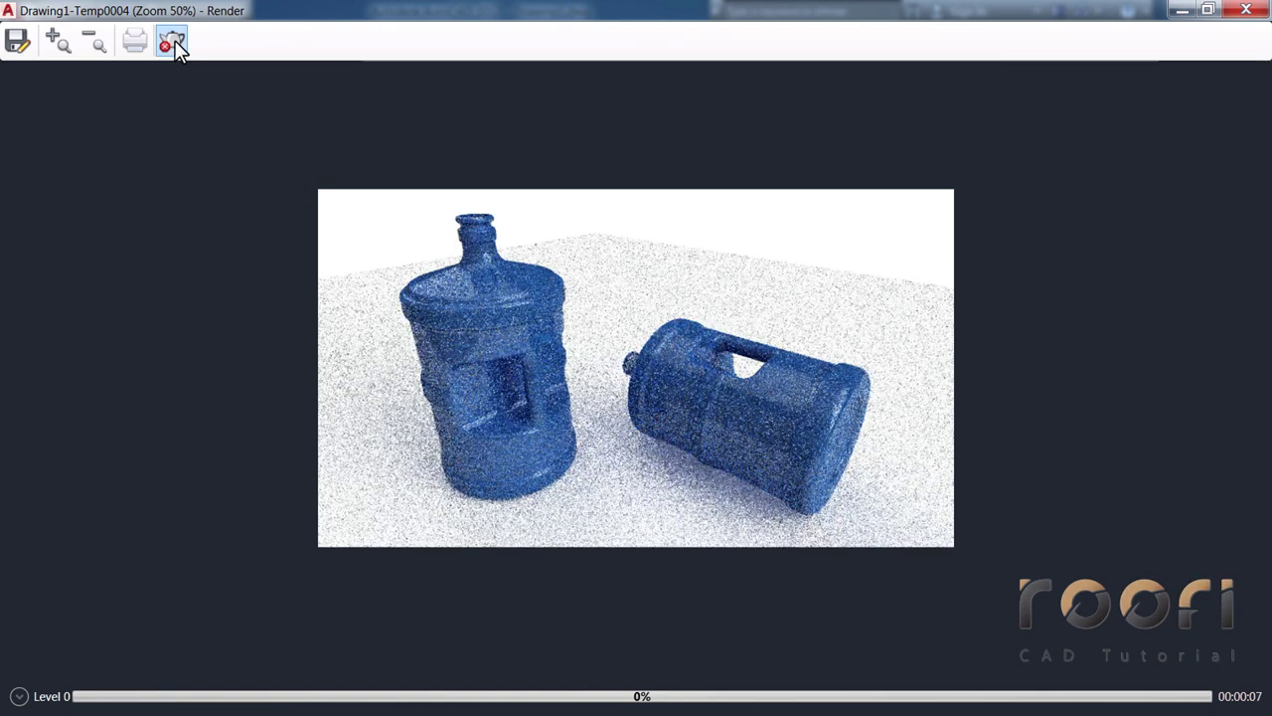
pyautogui.click(176, 50)
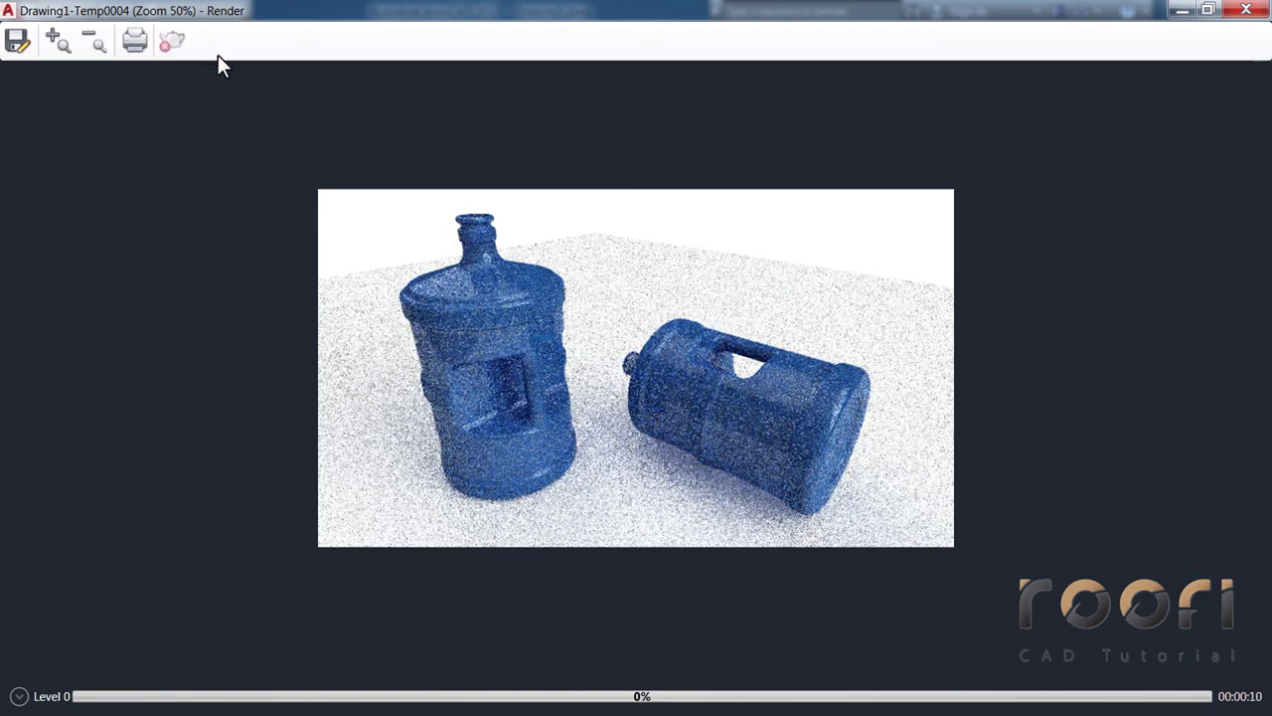
pyautogui.click(1246, 9)
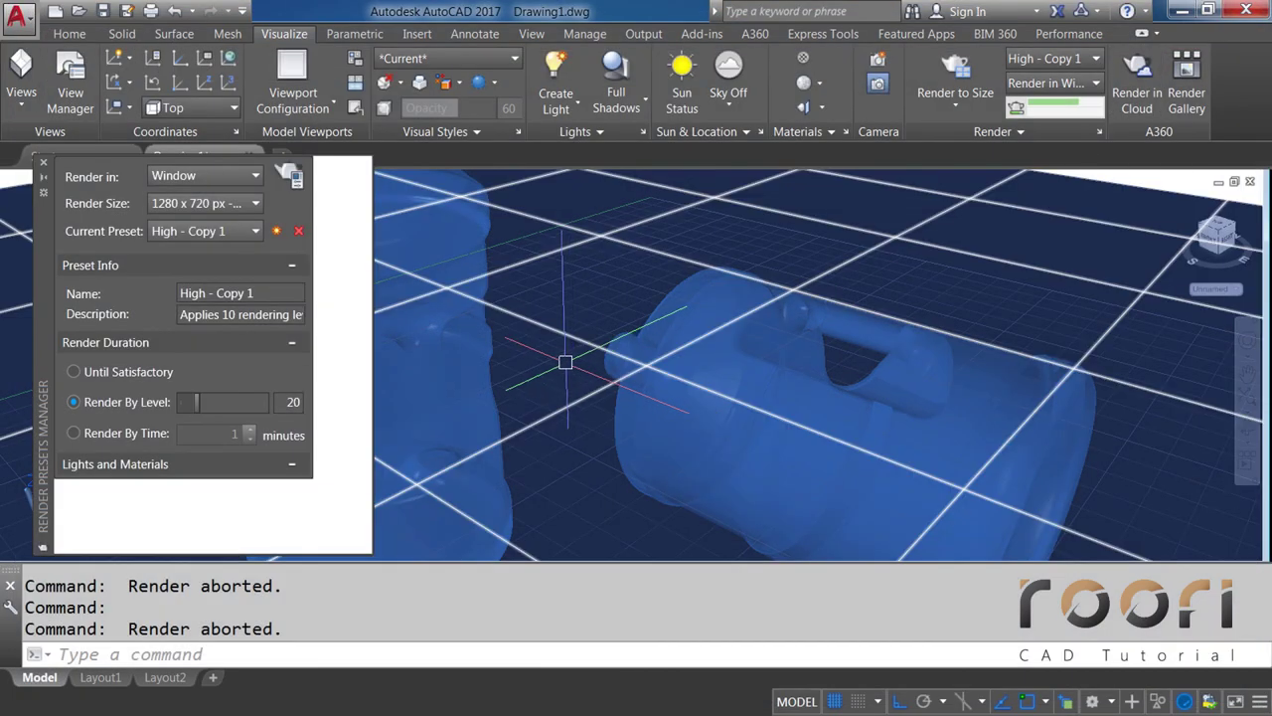
pyautogui.moveTo(565, 367); pyautogui.dragTo(564, 366, button='middle')
pyautogui.moveTo(564, 367); pyautogui.dragTo(566, 368)
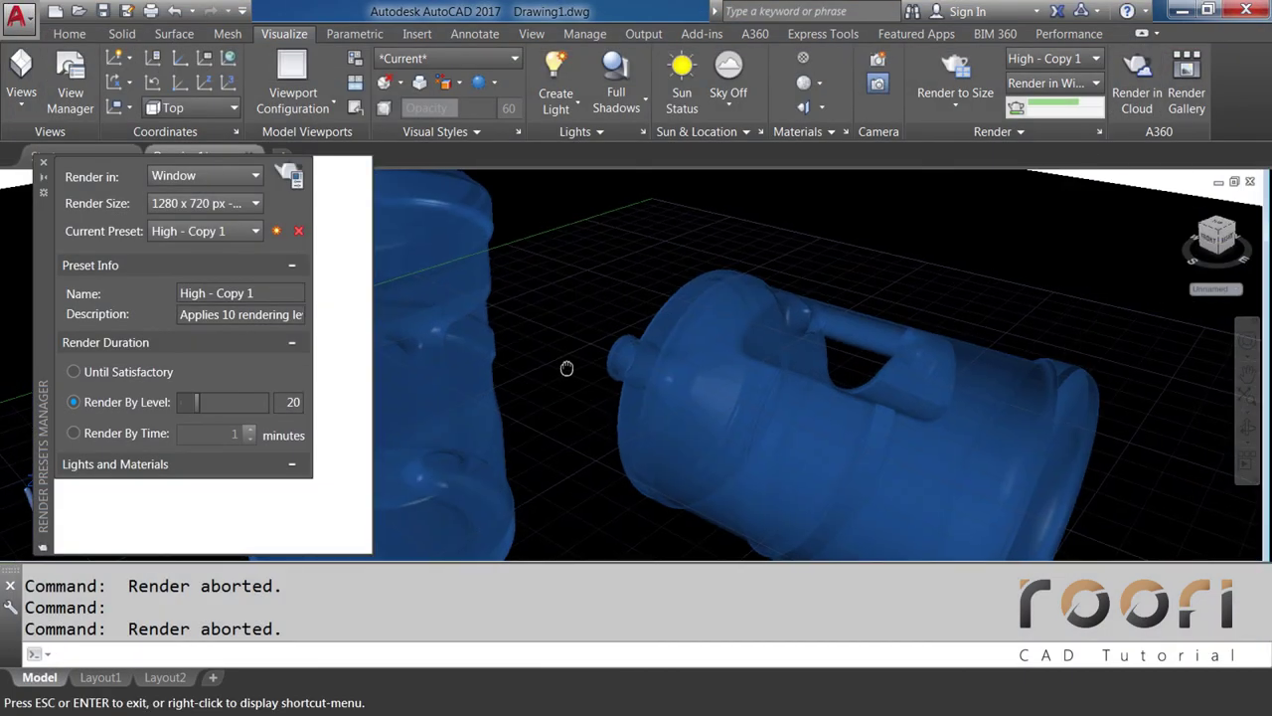
pyautogui.press('Escape')
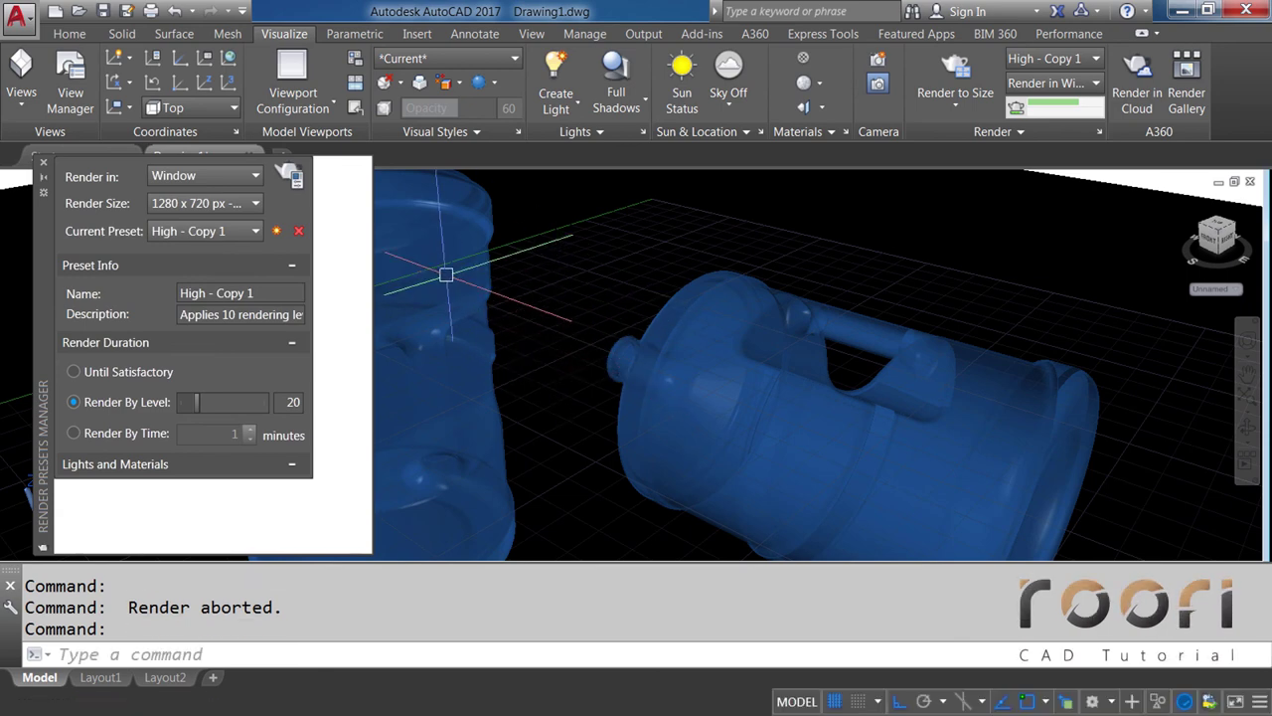
# Render the final view of both bottles and inspect it at 100% zoom while it refines
pyautogui.click(292, 181)
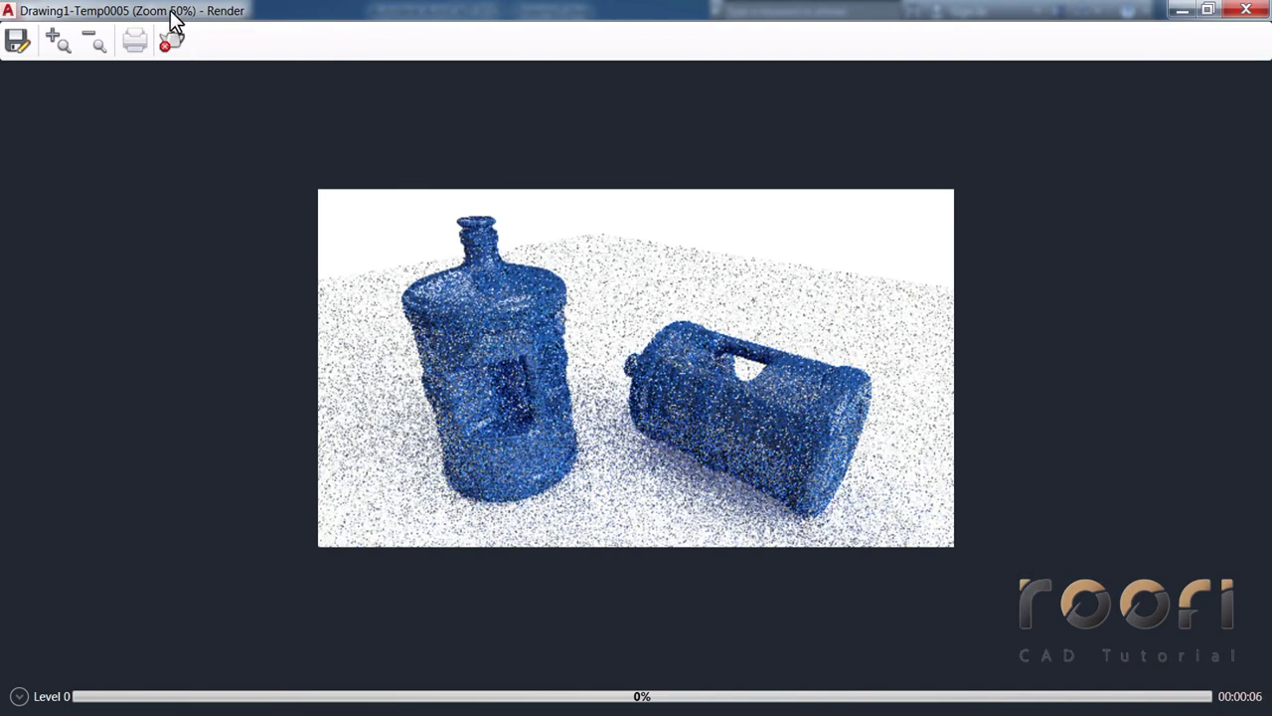
pyautogui.click(56, 42)
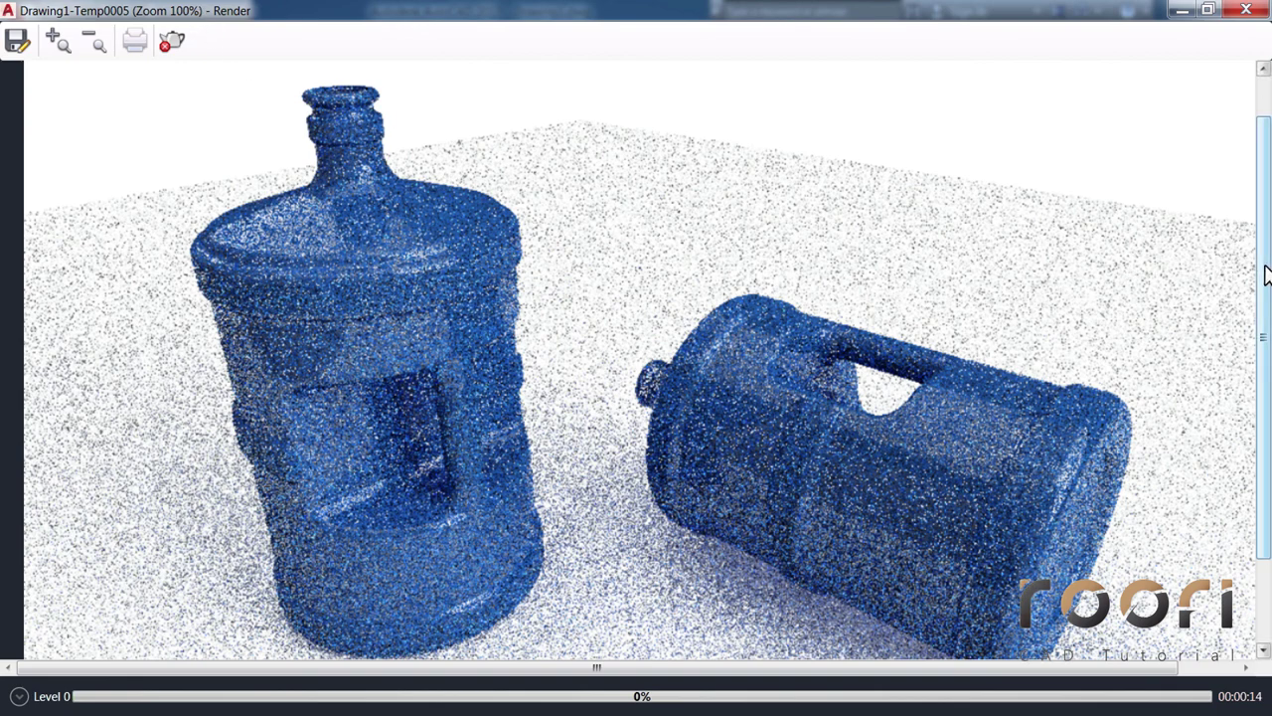
pyautogui.moveTo(1263, 275); pyautogui.dragTo(1268, 290)
pyautogui.scroll(-1, 1267, 290)
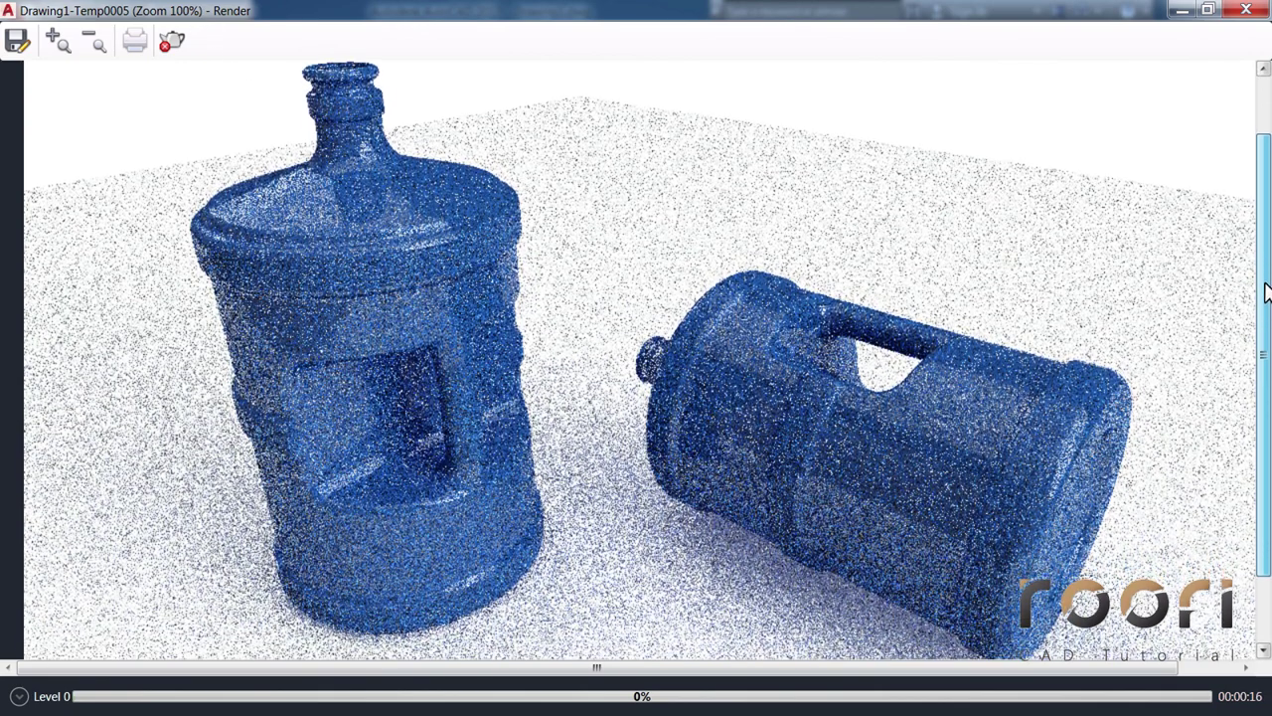
pyautogui.moveTo(717, 670); pyautogui.dragTo(744, 690)
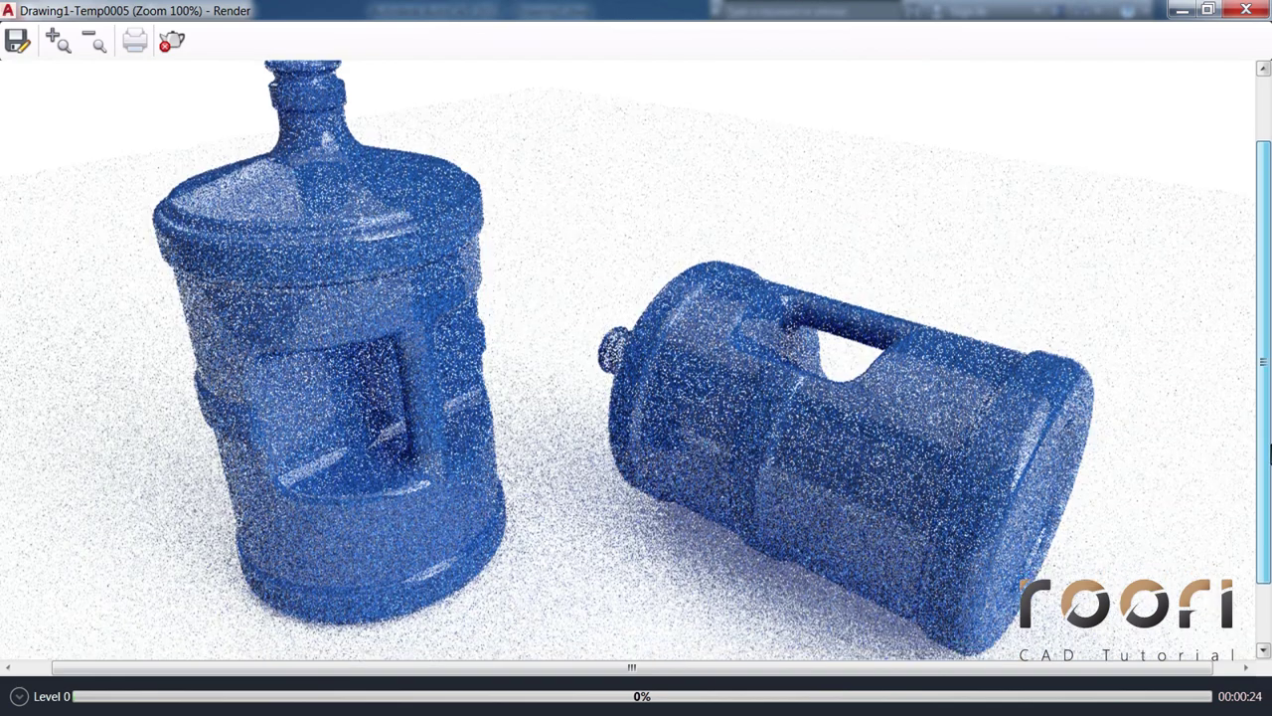
pyautogui.moveTo(1269, 452); pyautogui.dragTo(1269, 456)
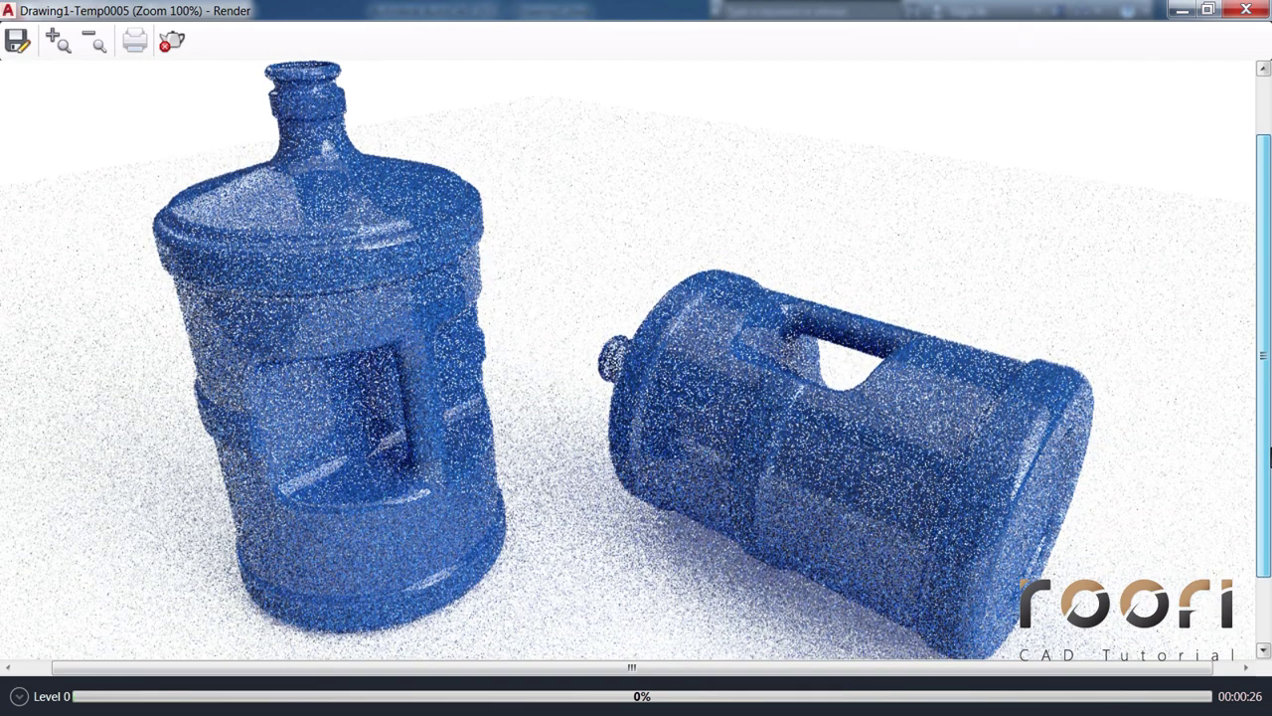